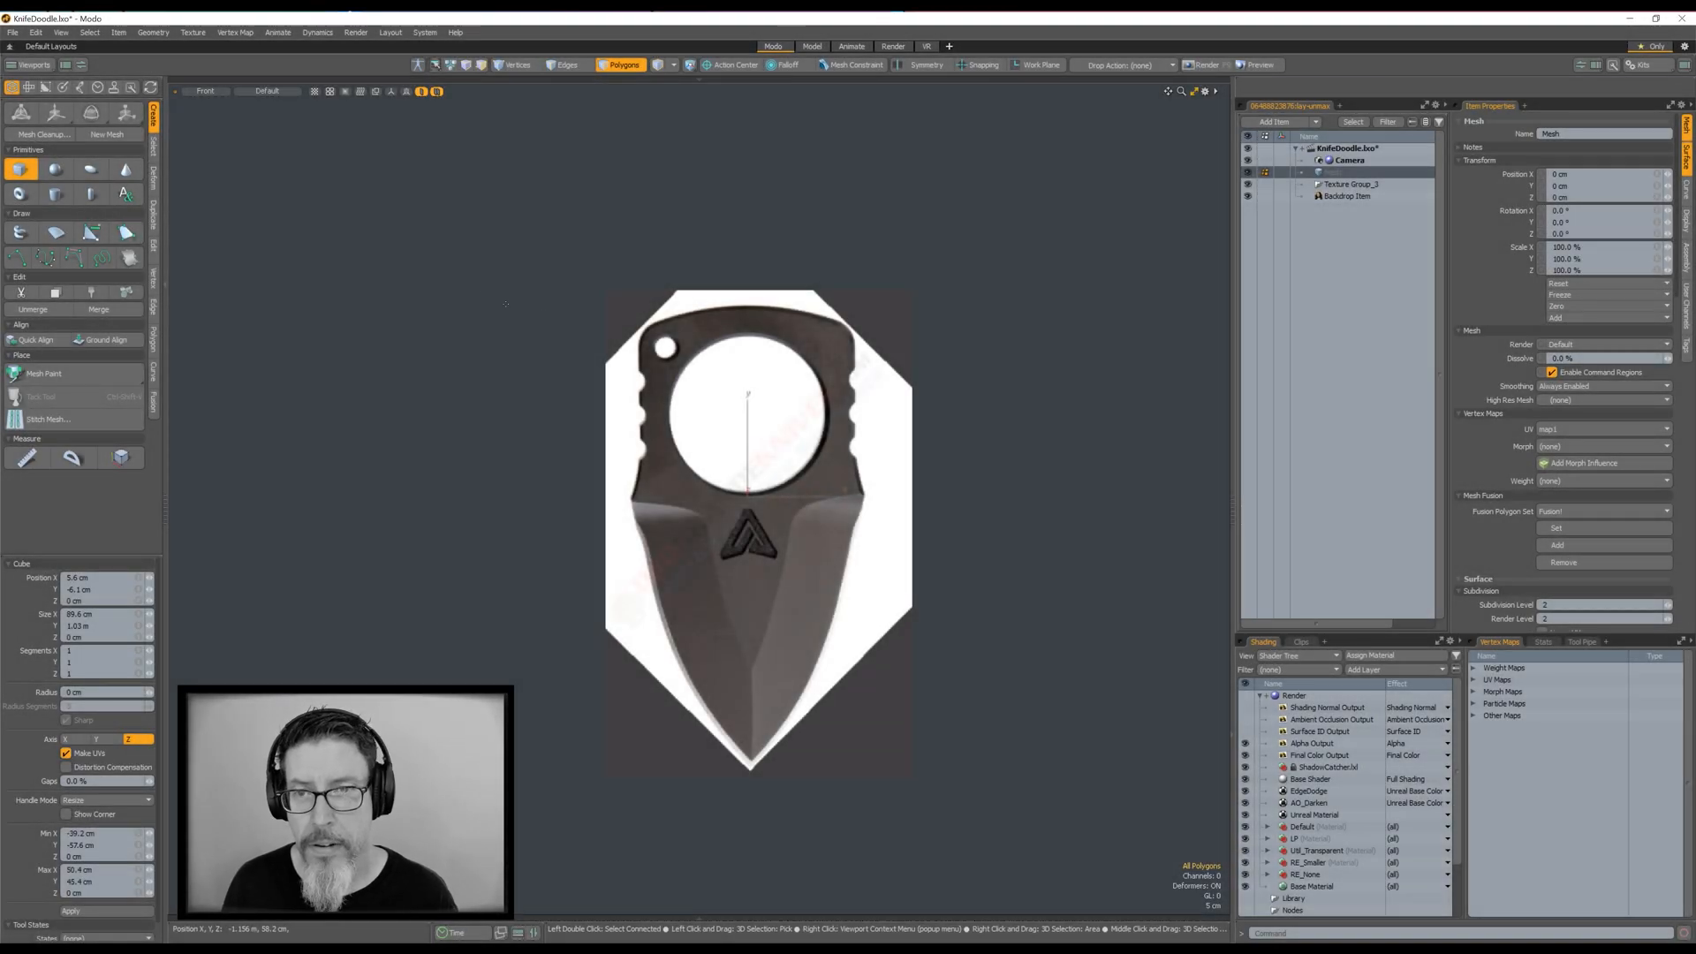
Draw a flat rectangular polygon that covers the whole knife in the backdrop image.
{"action": "left_click_drag", "start_coordinate": [551, 262], "coordinate": [965, 801]}
{"action": "key", "text": "q"}
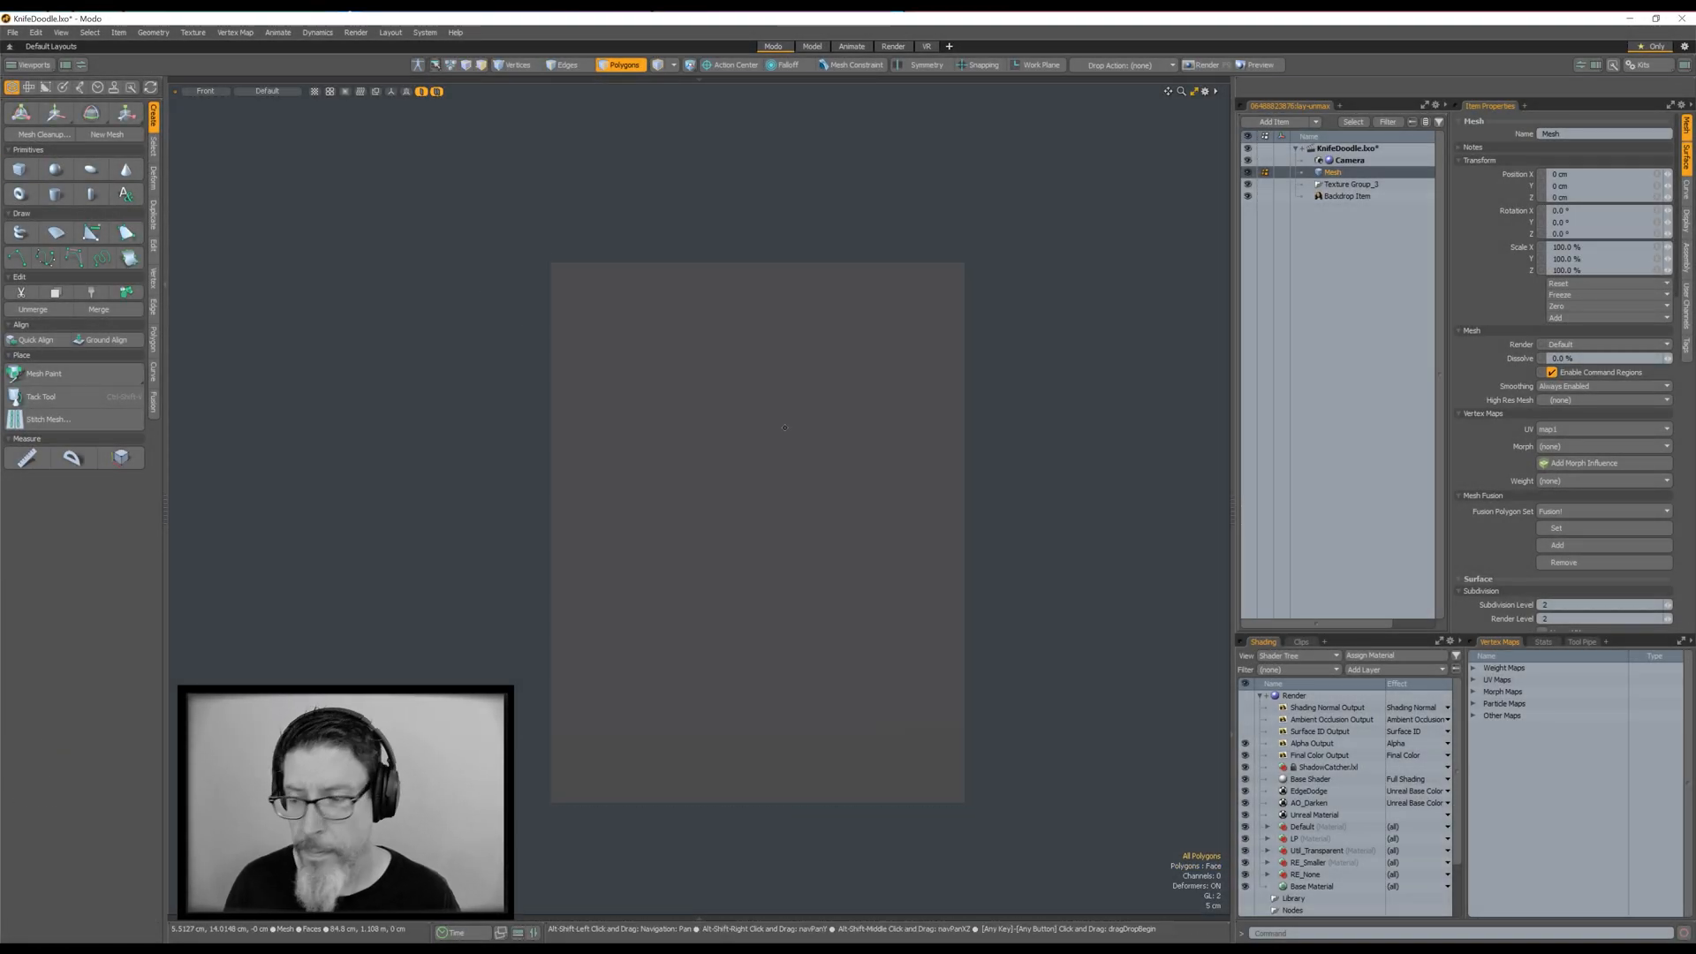
{"action": "left_click_drag", "start_coordinate": [844, 461], "coordinate": [863, 473], "text": "alt"}
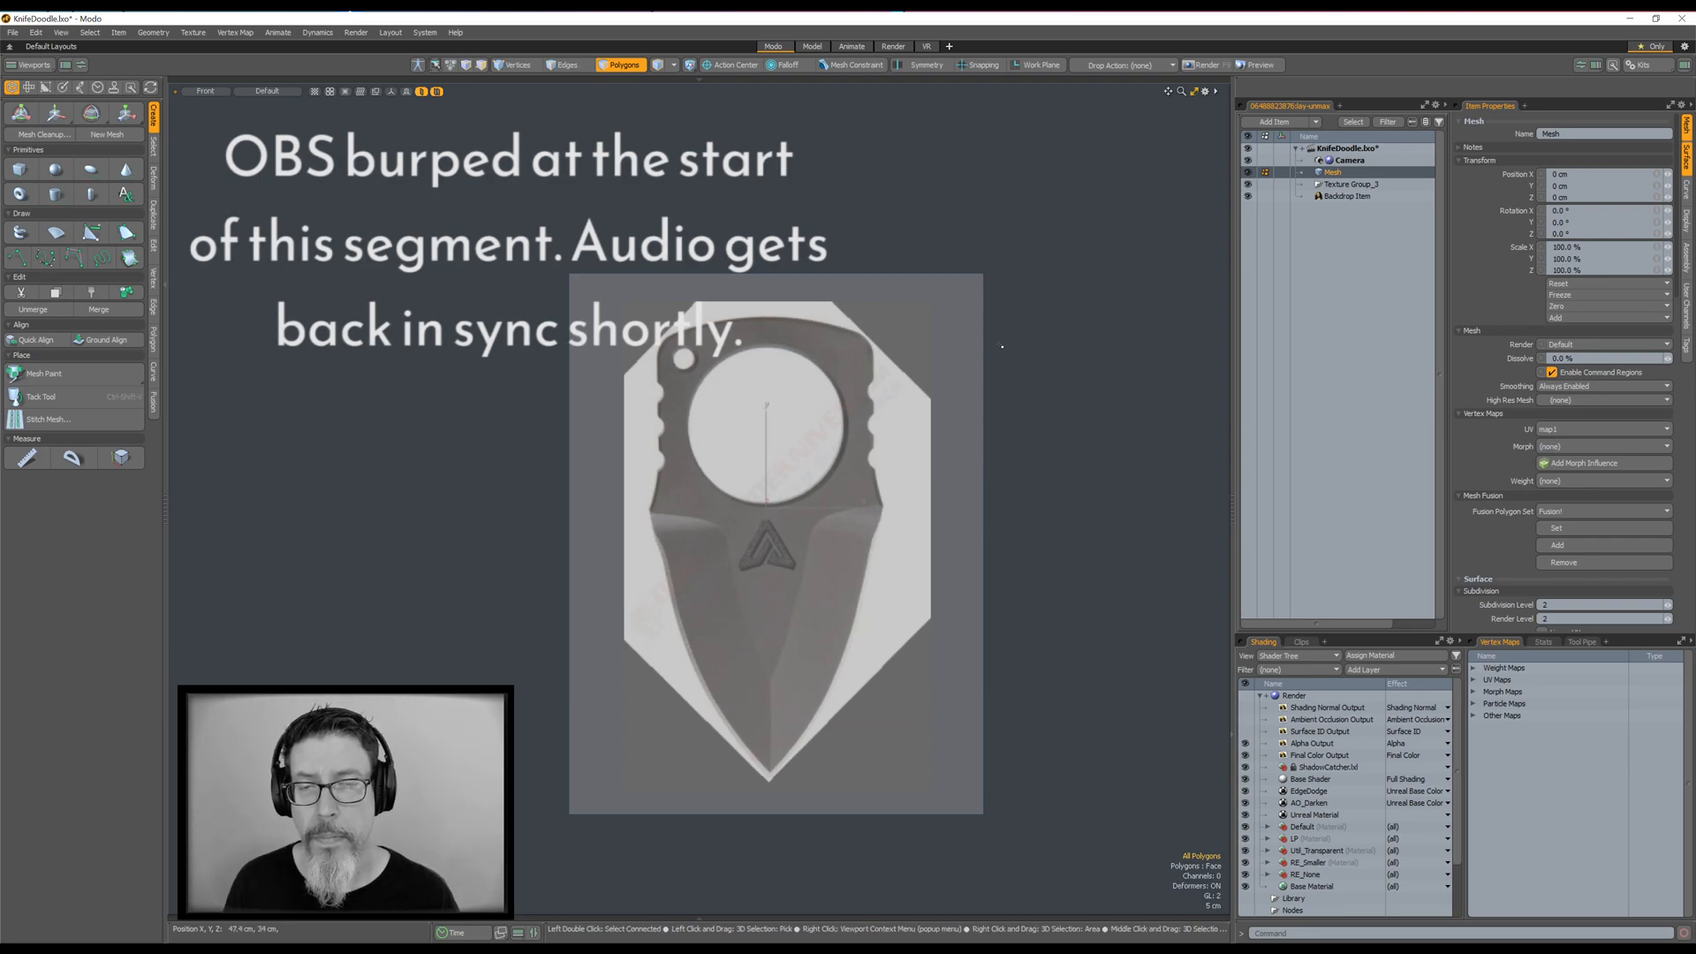
Move the rectangle's top and left edges in to meet the top and left limits of the knife outline.
{"action": "key", "text": "2"}
{"action": "left_click", "coordinate": [802, 275]}
{"action": "key", "text": "w"}
{"action": "scroll", "coordinate": [790, 293], "scroll_direction": "up", "scroll_amount": 3}
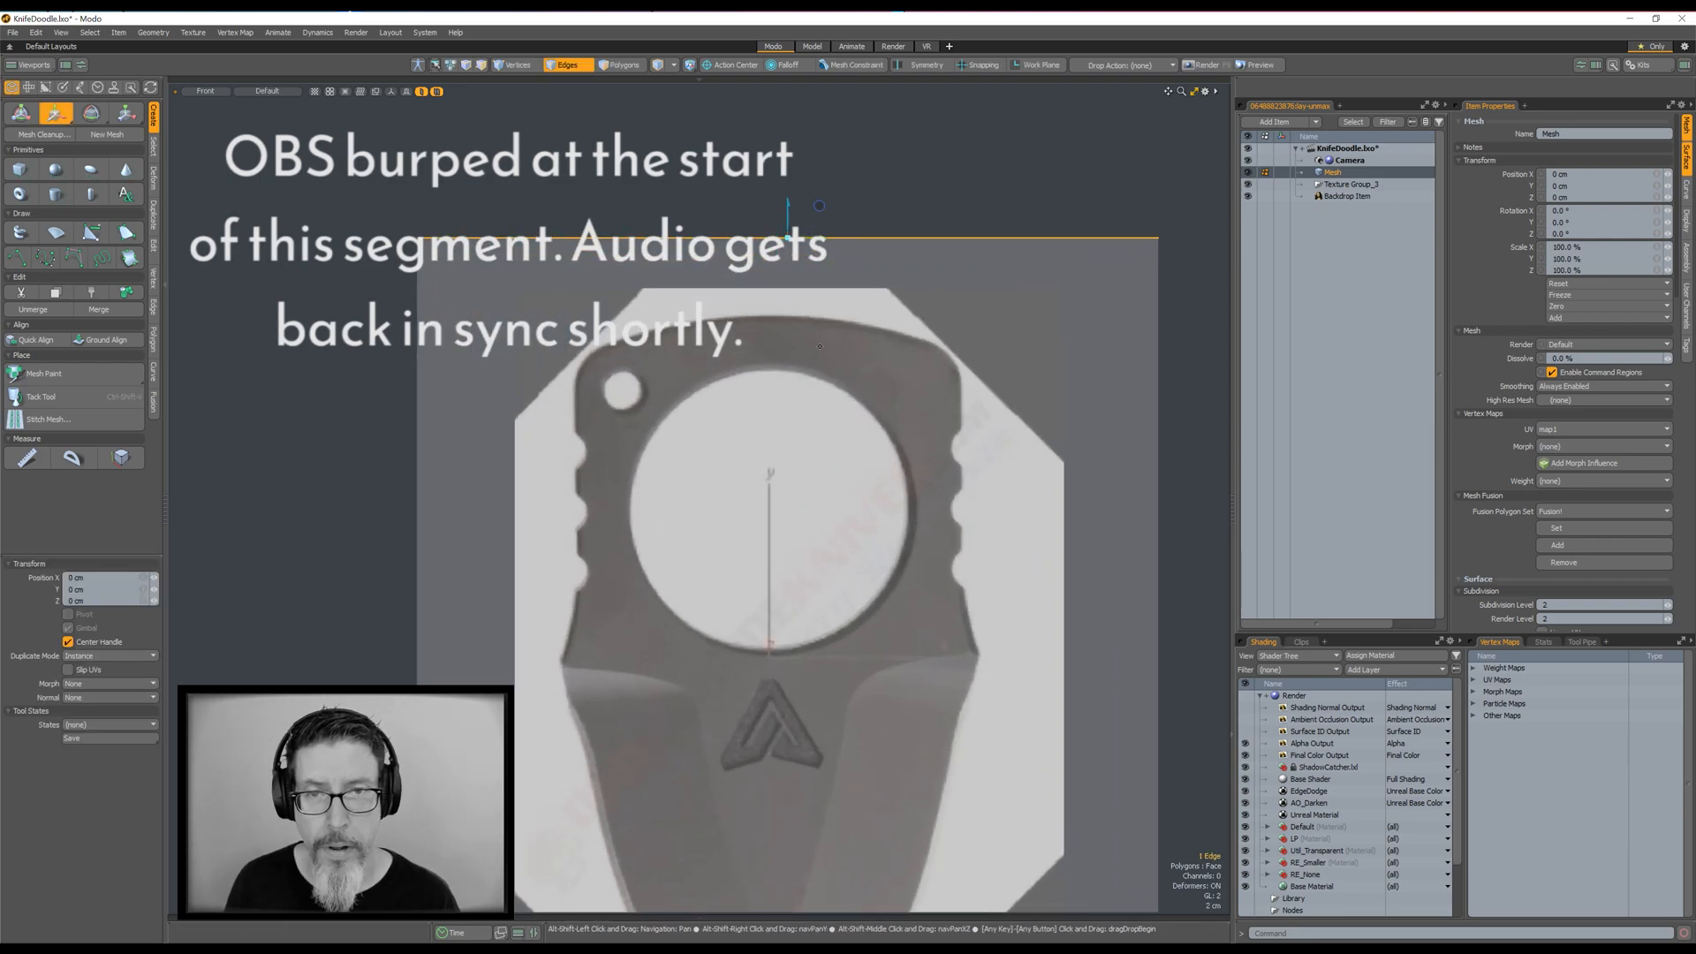
{"action": "left_click_drag", "start_coordinate": [813, 268], "coordinate": [802, 188], "text": "alt"}
{"action": "left_click_drag", "start_coordinate": [777, 131], "coordinate": [777, 208]}
{"action": "key", "text": "space"}
{"action": "left_click", "coordinate": [407, 555]}
{"action": "key", "text": "w"}
{"action": "left_click_drag", "start_coordinate": [429, 684], "coordinate": [531, 506], "text": "alt"}
{"action": "key", "text": "space"}
Fit the rectangle's right edge to the guard's right corner and raise its bottom edge about 7.9 cm to the blade tip.
{"action": "left_click", "coordinate": [1104, 424]}
{"action": "key", "text": "w"}
{"action": "left_click_drag", "start_coordinate": [1110, 499], "coordinate": [953, 314]}
{"action": "key", "text": "space"}
{"action": "left_click", "coordinate": [714, 758]}
{"action": "key", "text": "w"}
{"action": "left_click_drag", "start_coordinate": [714, 734], "coordinate": [714, 665]}
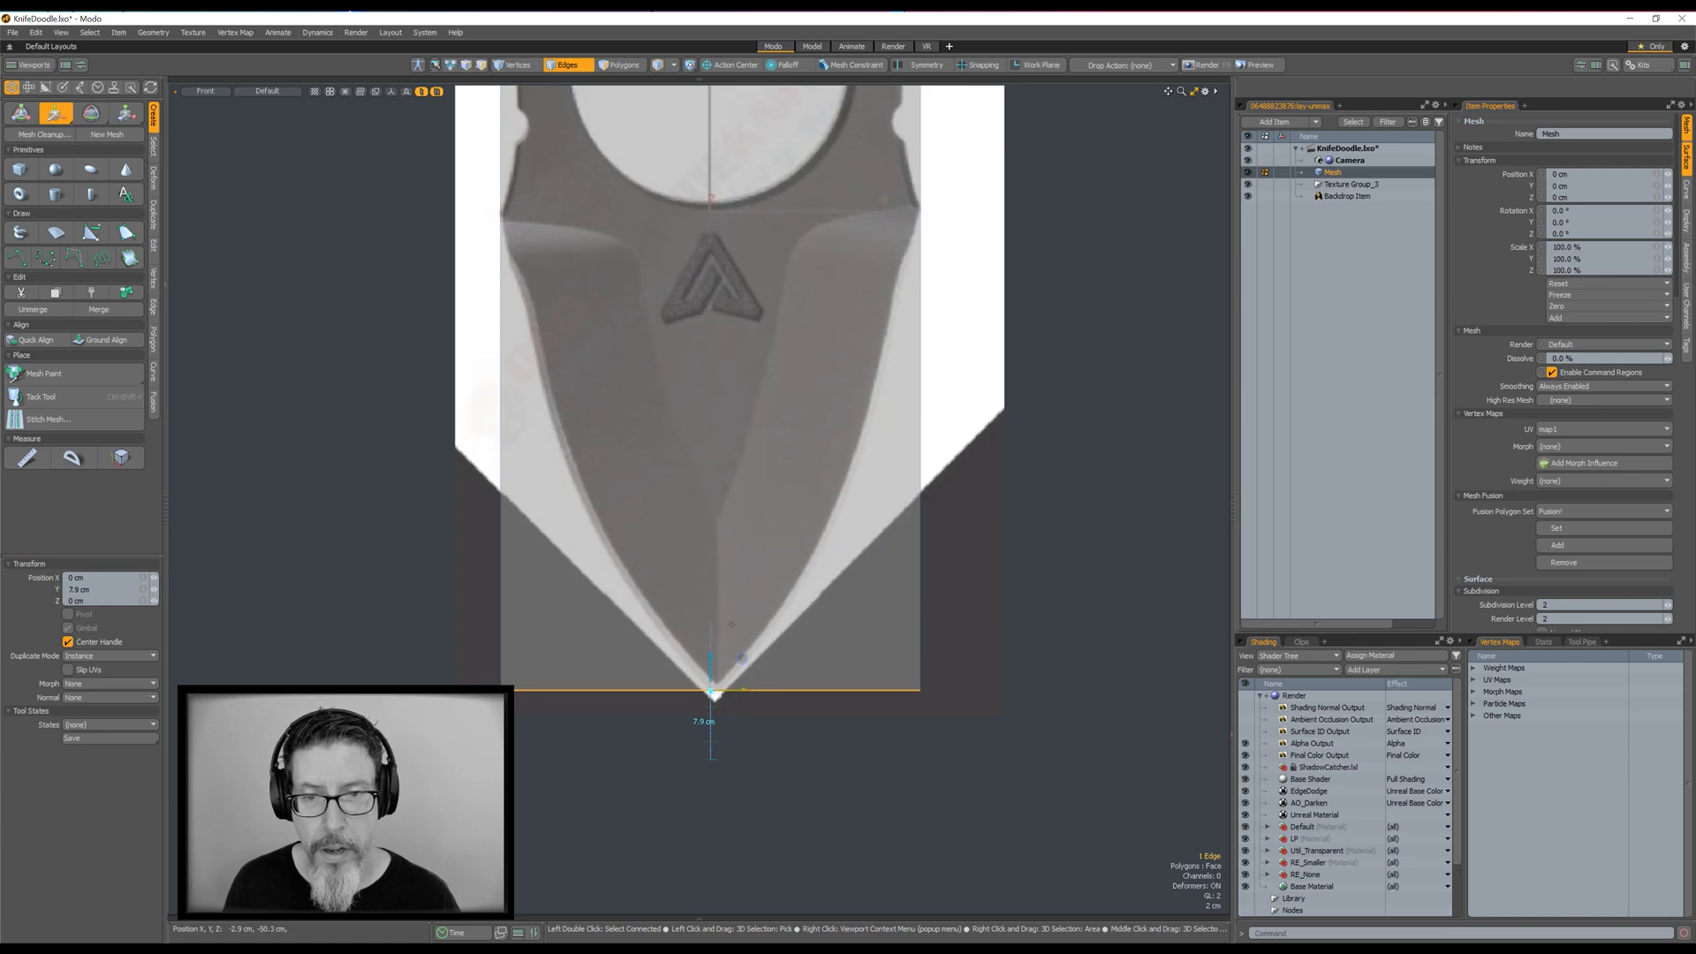
{"action": "left_click_drag", "start_coordinate": [742, 566], "coordinate": [764, 449], "text": "ctrl+alt"}
{"action": "key", "text": "space"}
{"action": "left_click", "coordinate": [707, 366]}
Trace the knife's left contour with Edge Slice, from the top centre around the handle and down the blade to the tip.
{"action": "left_click_drag", "start_coordinate": [703, 363], "coordinate": [741, 357], "text": "ctrl+alt"}
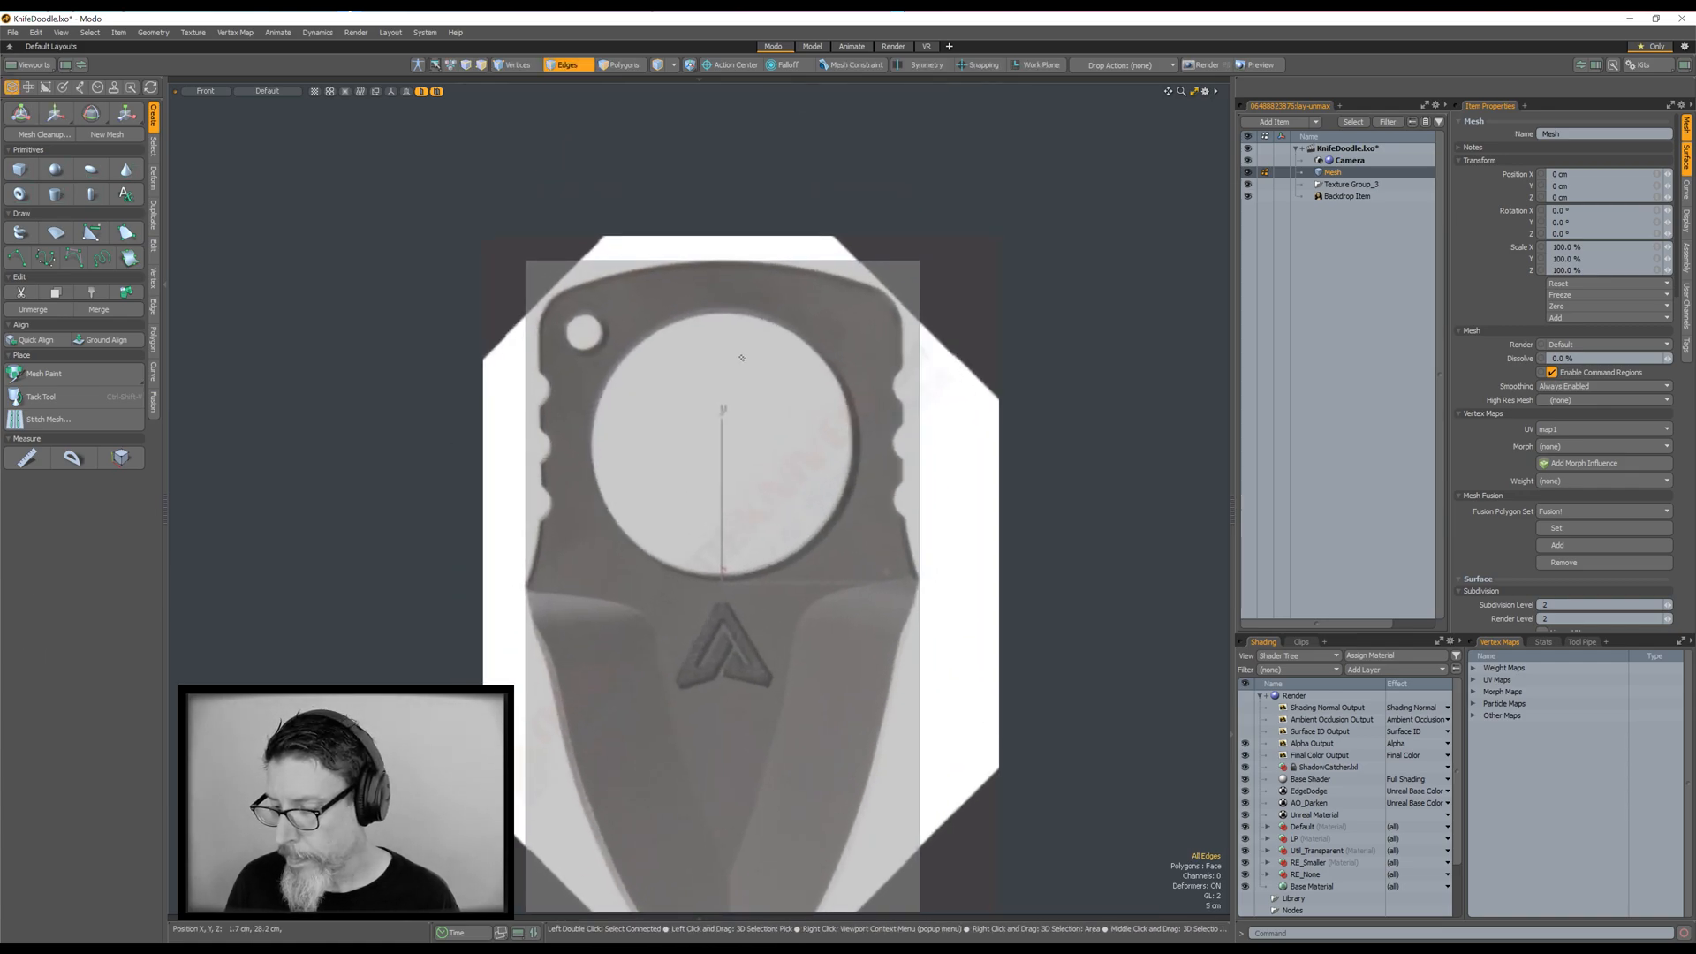
{"action": "key", "text": "c"}
{"action": "left_click_drag", "start_coordinate": [727, 224], "coordinate": [768, 221], "text": "ctrl+alt"}
{"action": "left_click", "coordinate": [717, 284]}
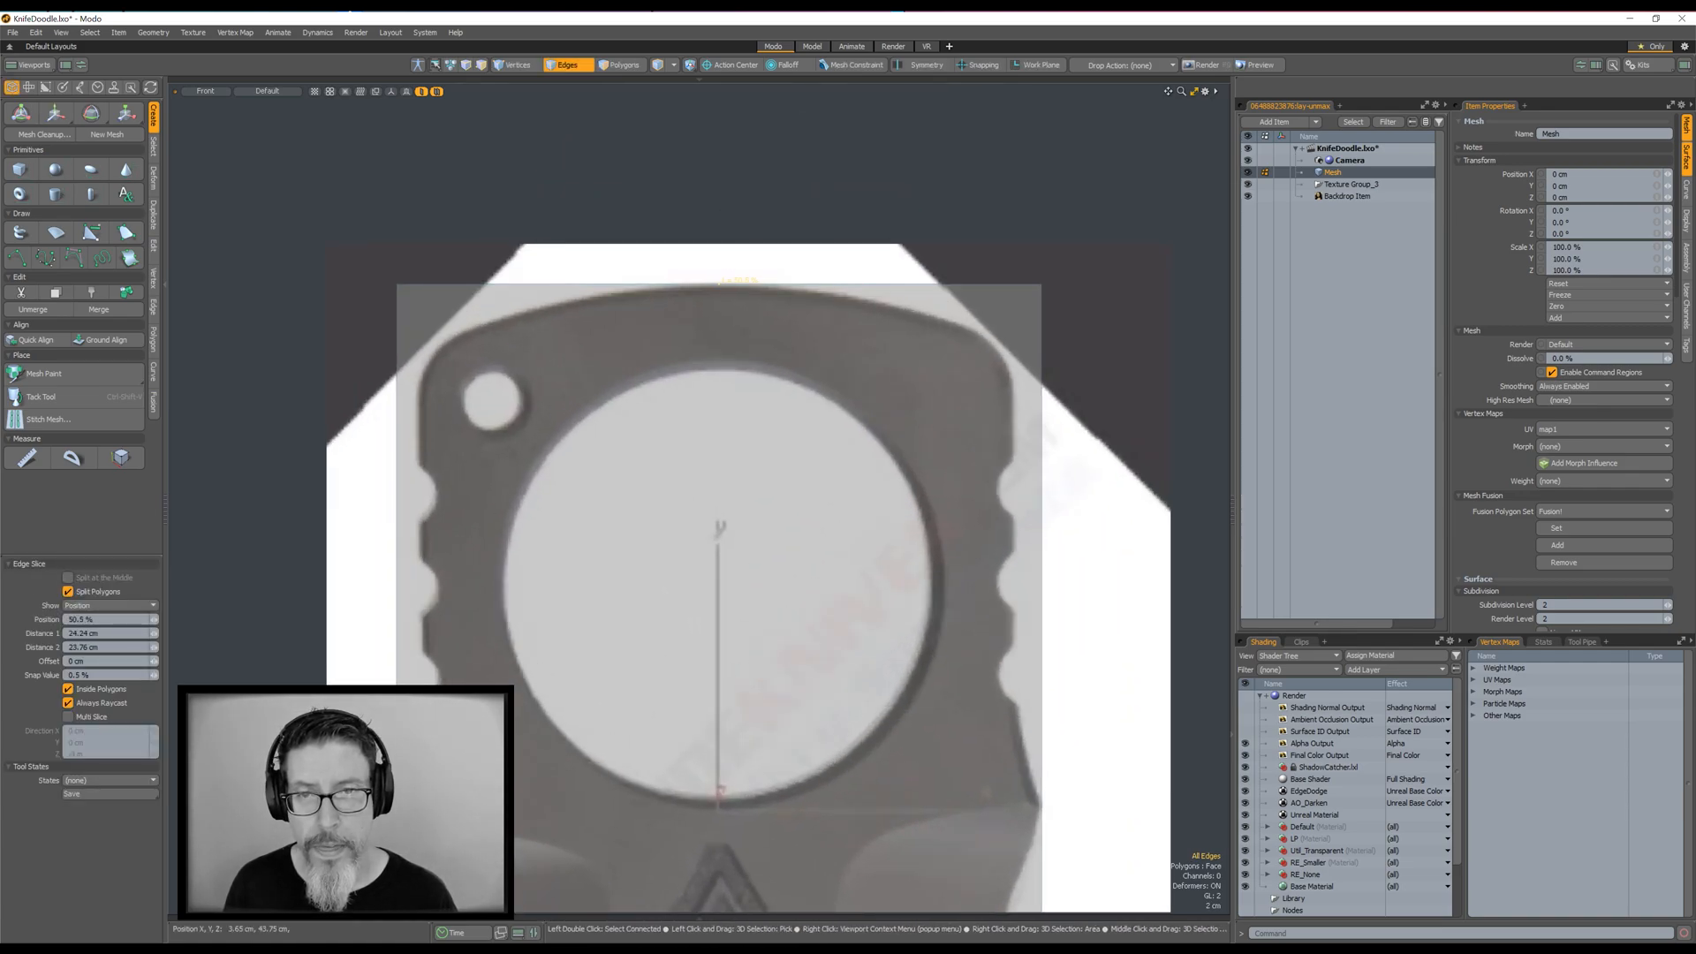
{"action": "left_click_drag", "start_coordinate": [717, 282], "coordinate": [418, 619]}
{"action": "left_click_drag", "start_coordinate": [441, 697], "coordinate": [461, 494], "text": "alt"}
{"action": "left_click_drag", "start_coordinate": [581, 589], "coordinate": [422, 333], "text": "alt+shift"}
{"action": "left_click_drag", "start_coordinate": [440, 480], "coordinate": [517, 453]}
{"action": "left_click_drag", "start_coordinate": [576, 569], "coordinate": [588, 583]}
{"action": "left_click_drag", "start_coordinate": [662, 679], "coordinate": [640, 574]}
{"action": "left_click_drag", "start_coordinate": [677, 631], "coordinate": [701, 630]}
{"action": "scroll", "coordinate": [707, 605], "scroll_direction": "down", "scroll_amount": 3}
{"action": "left_click_drag", "start_coordinate": [720, 264], "coordinate": [674, 559], "text": "alt+shift"}
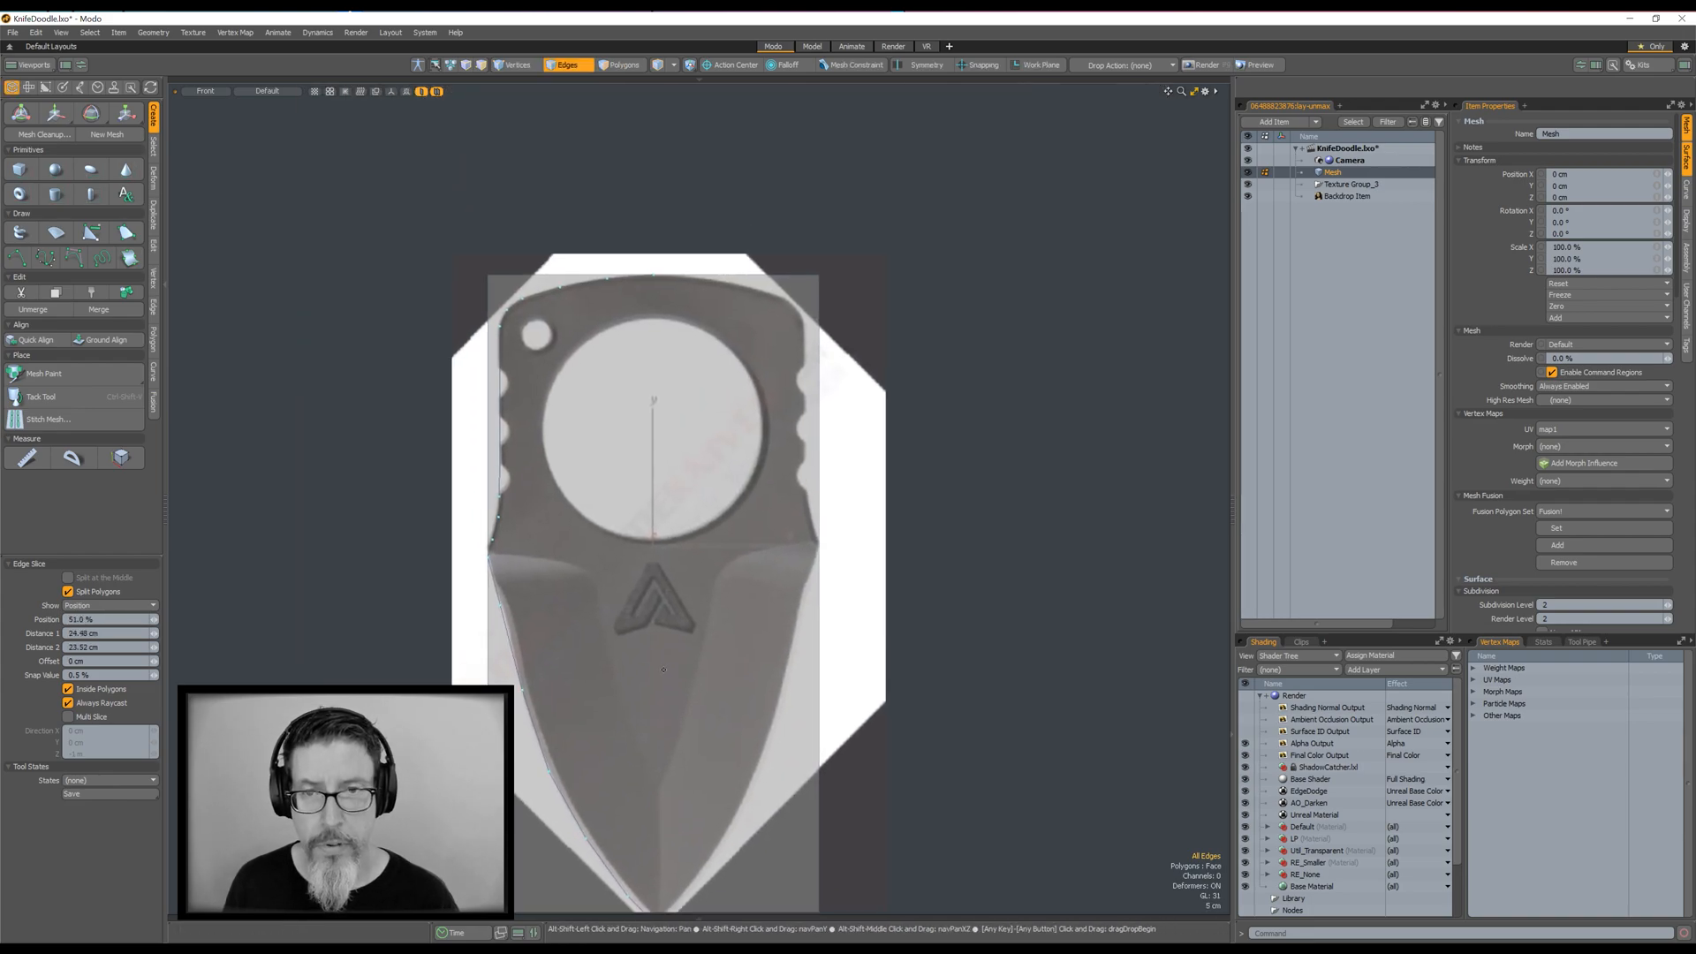
Close the slice along the vertical centreline and delete the right half of the polygon.
{"action": "left_click_drag", "start_coordinate": [700, 275], "coordinate": [654, 275]}
{"action": "key", "text": "ctrl+z"}
{"action": "key", "text": "space"}
{"action": "key", "text": "space"}
{"action": "left_click", "coordinate": [695, 374]}
{"action": "key", "text": "Delete"}
Delete the leftover polygons outside the knife's left contour, beside the handle and beside the blade.
{"action": "left_click", "coordinate": [499, 632]}
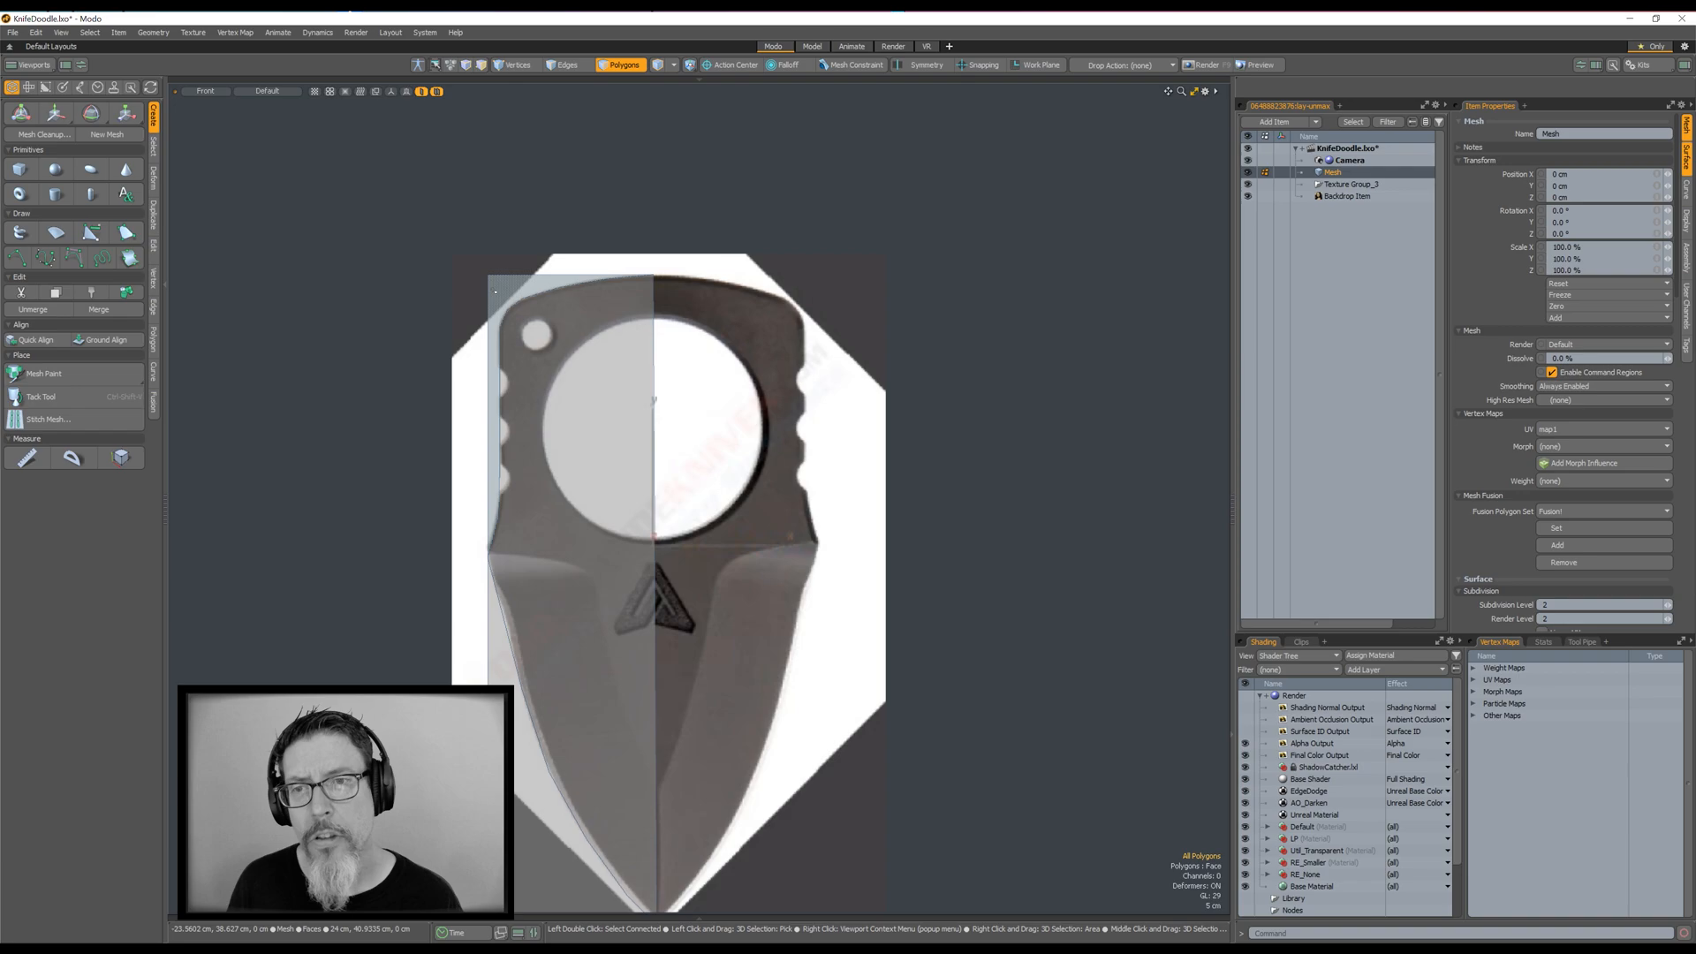
{"action": "key", "text": "Delete"}
{"action": "left_click", "coordinate": [494, 646]}
{"action": "key", "text": "Delete"}
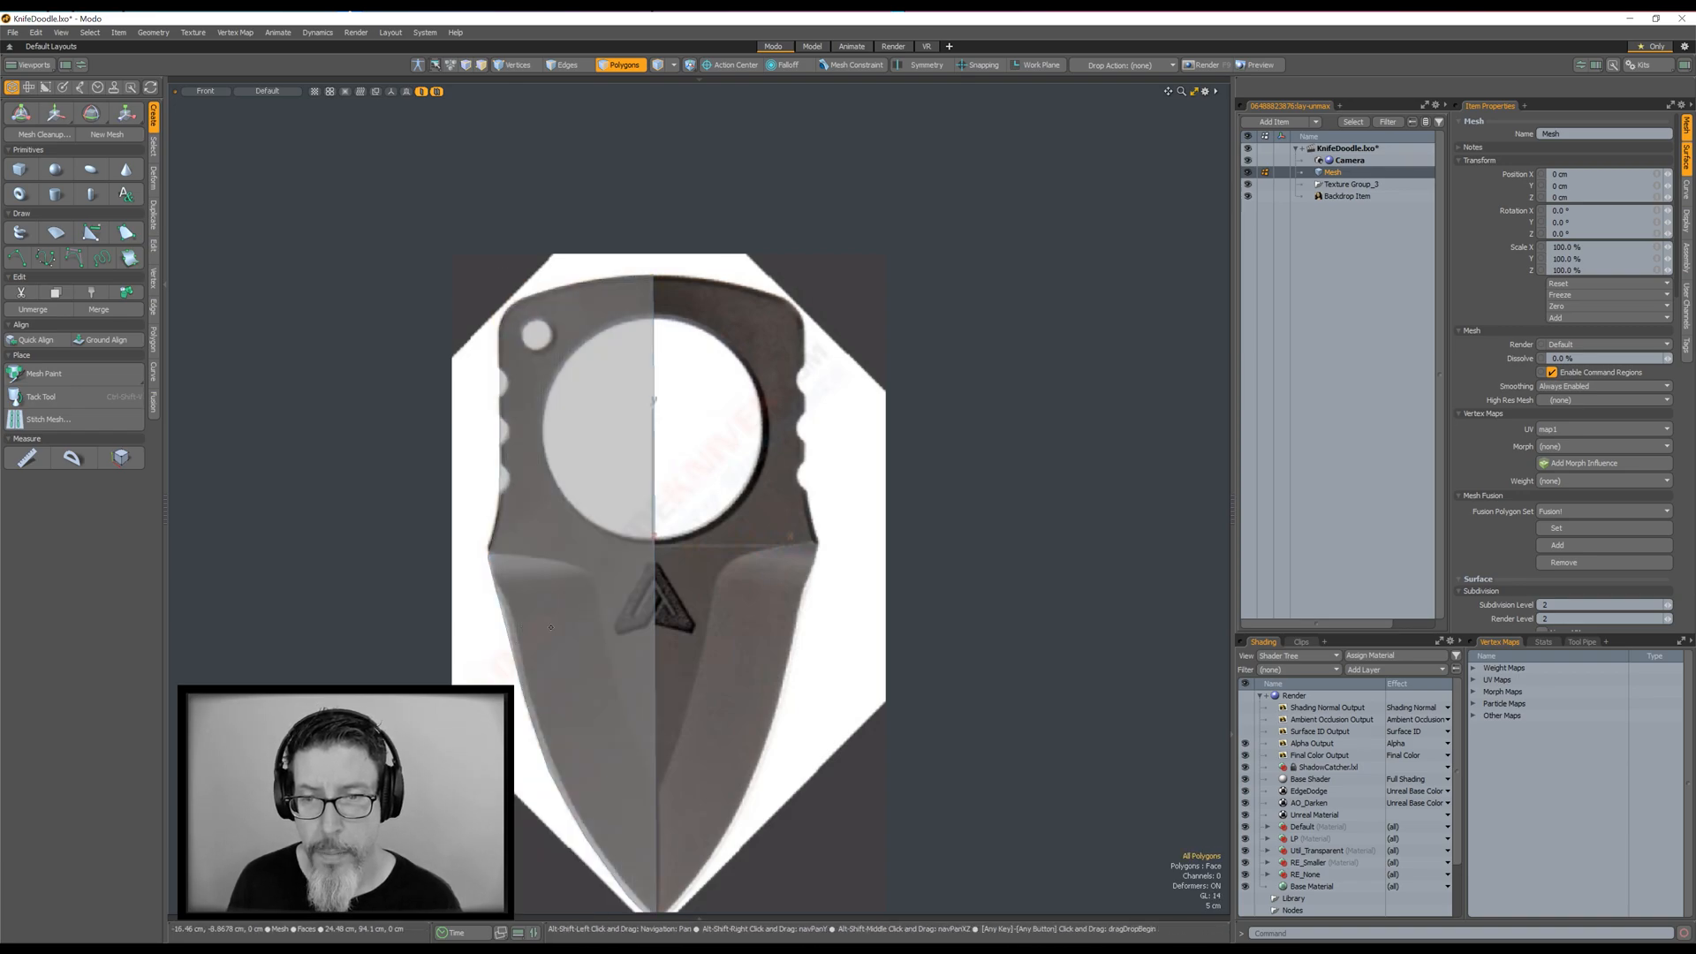
Move the vertex at the guard's left corner onto the corner in the reference image.
{"action": "left_click_drag", "start_coordinate": [538, 527], "coordinate": [571, 418], "text": "alt+shift"}
{"action": "scroll", "coordinate": [571, 418], "scroll_direction": "up", "scroll_amount": 5}
{"action": "left_click_drag", "start_coordinate": [538, 500], "coordinate": [589, 537], "text": "alt+shift"}
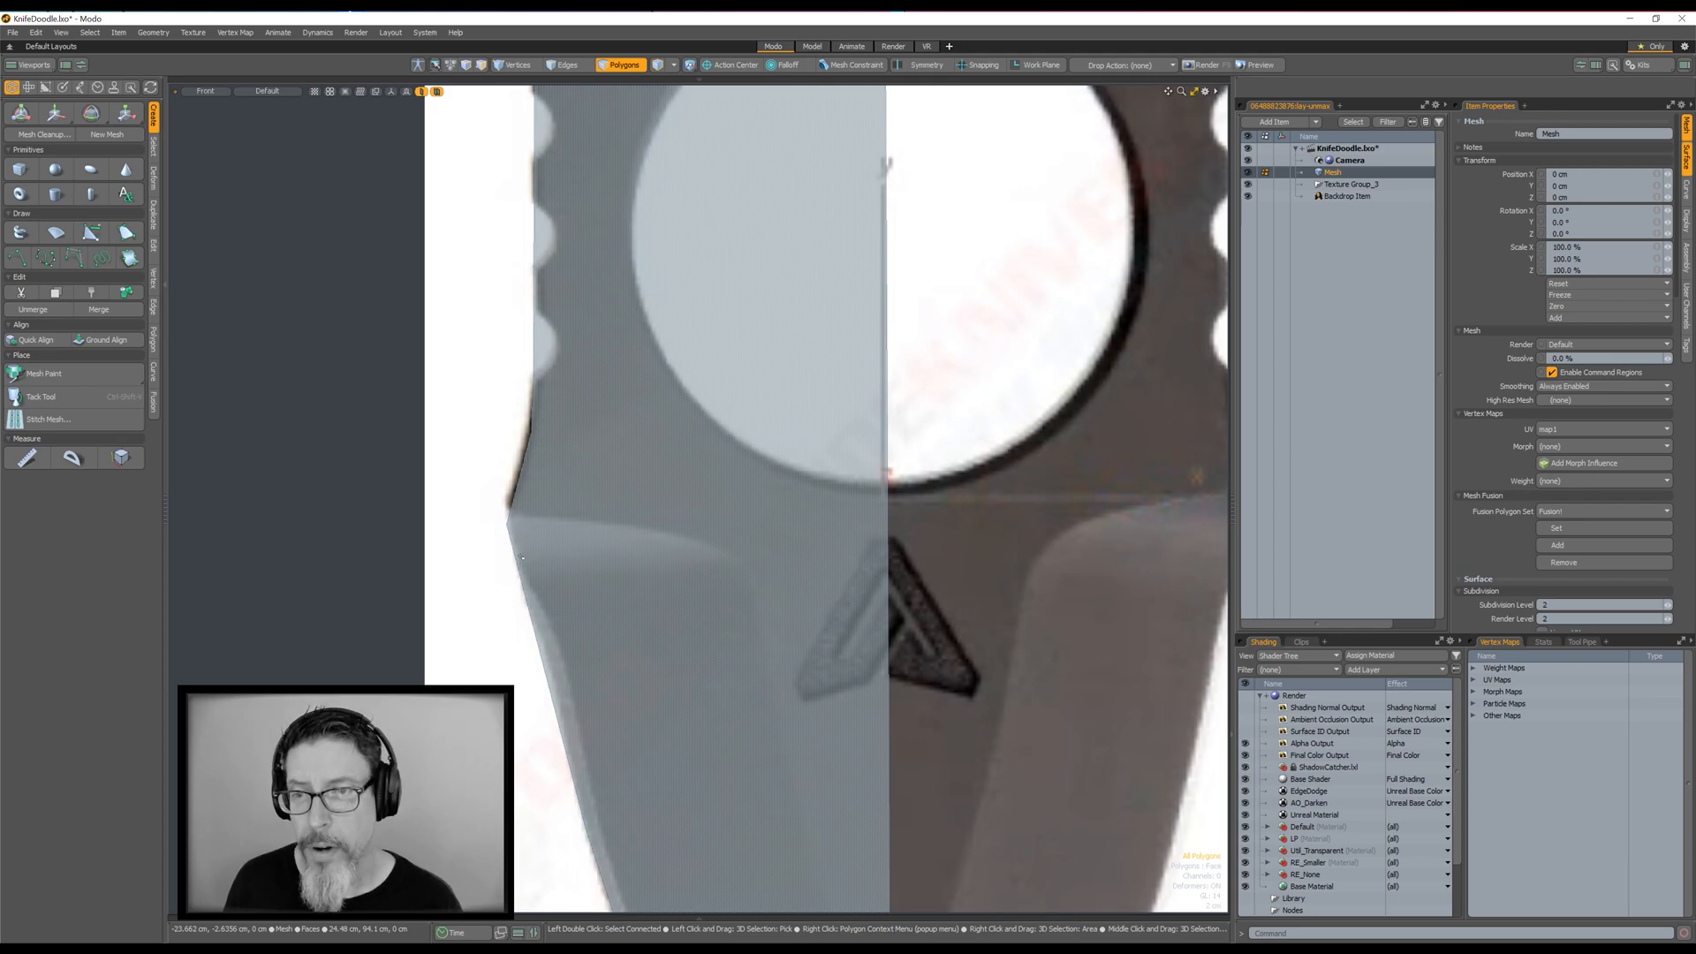
{"action": "key", "text": "1"}
{"action": "left_click", "coordinate": [505, 524]}
{"action": "key", "text": "w"}
{"action": "left_click_drag", "start_coordinate": [564, 534], "coordinate": [562, 523]}
{"action": "key", "text": "q"}
Nudge the contour vertices next to the guard's left corner so the outline follows the reference curve.
{"action": "mouse_move", "coordinate": [593, 419]}
{"action": "right_mouse_down"}
{"action": "mouse_move", "coordinate": [515, 426]}
{"action": "mouse_move", "coordinate": [521, 448]}
{"action": "right_mouse_up"}
{"action": "left_click_drag", "start_coordinate": [542, 485], "coordinate": [631, 481], "text": "ctrl+alt"}
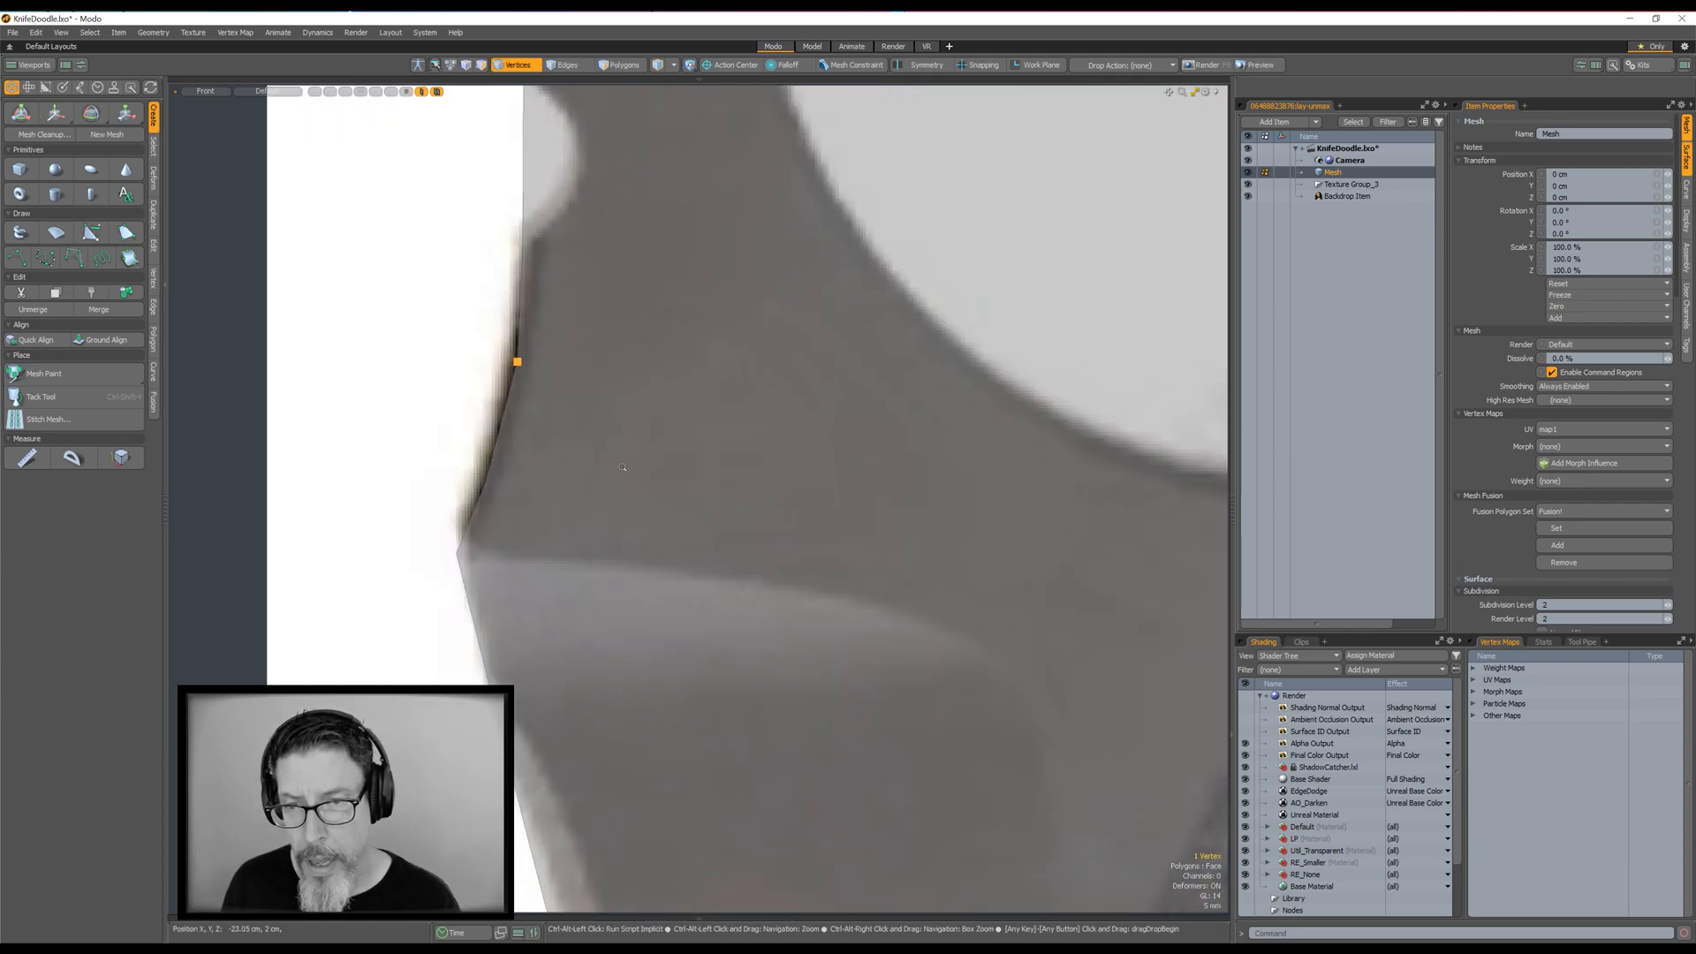
{"action": "mouse_move", "coordinate": [649, 371]}
{"action": "right_mouse_down"}
{"action": "mouse_move", "coordinate": [416, 623]}
{"action": "mouse_move", "coordinate": [433, 631]}
{"action": "right_mouse_up"}
{"action": "left_click_drag", "start_coordinate": [649, 524], "coordinate": [597, 512], "text": "ctrl+alt"}
{"action": "mouse_move", "coordinate": [598, 482]}
{"action": "right_mouse_down"}
{"action": "mouse_move", "coordinate": [530, 494]}
{"action": "mouse_move", "coordinate": [574, 516]}
{"action": "right_mouse_up"}
{"action": "key", "text": "w"}
{"action": "left_click_drag", "start_coordinate": [617, 477], "coordinate": [616, 466]}
{"action": "key", "text": "q"}
{"action": "right_click_drag", "start_coordinate": [609, 395], "coordinate": [604, 462]}
{"action": "key", "text": "w"}
{"action": "left_click_drag", "start_coordinate": [632, 443], "coordinate": [626, 441]}
{"action": "key", "text": "q"}
{"action": "left_click", "coordinate": [726, 534]}
{"action": "left_click_drag", "start_coordinate": [725, 534], "coordinate": [575, 439], "text": "ctrl+alt"}
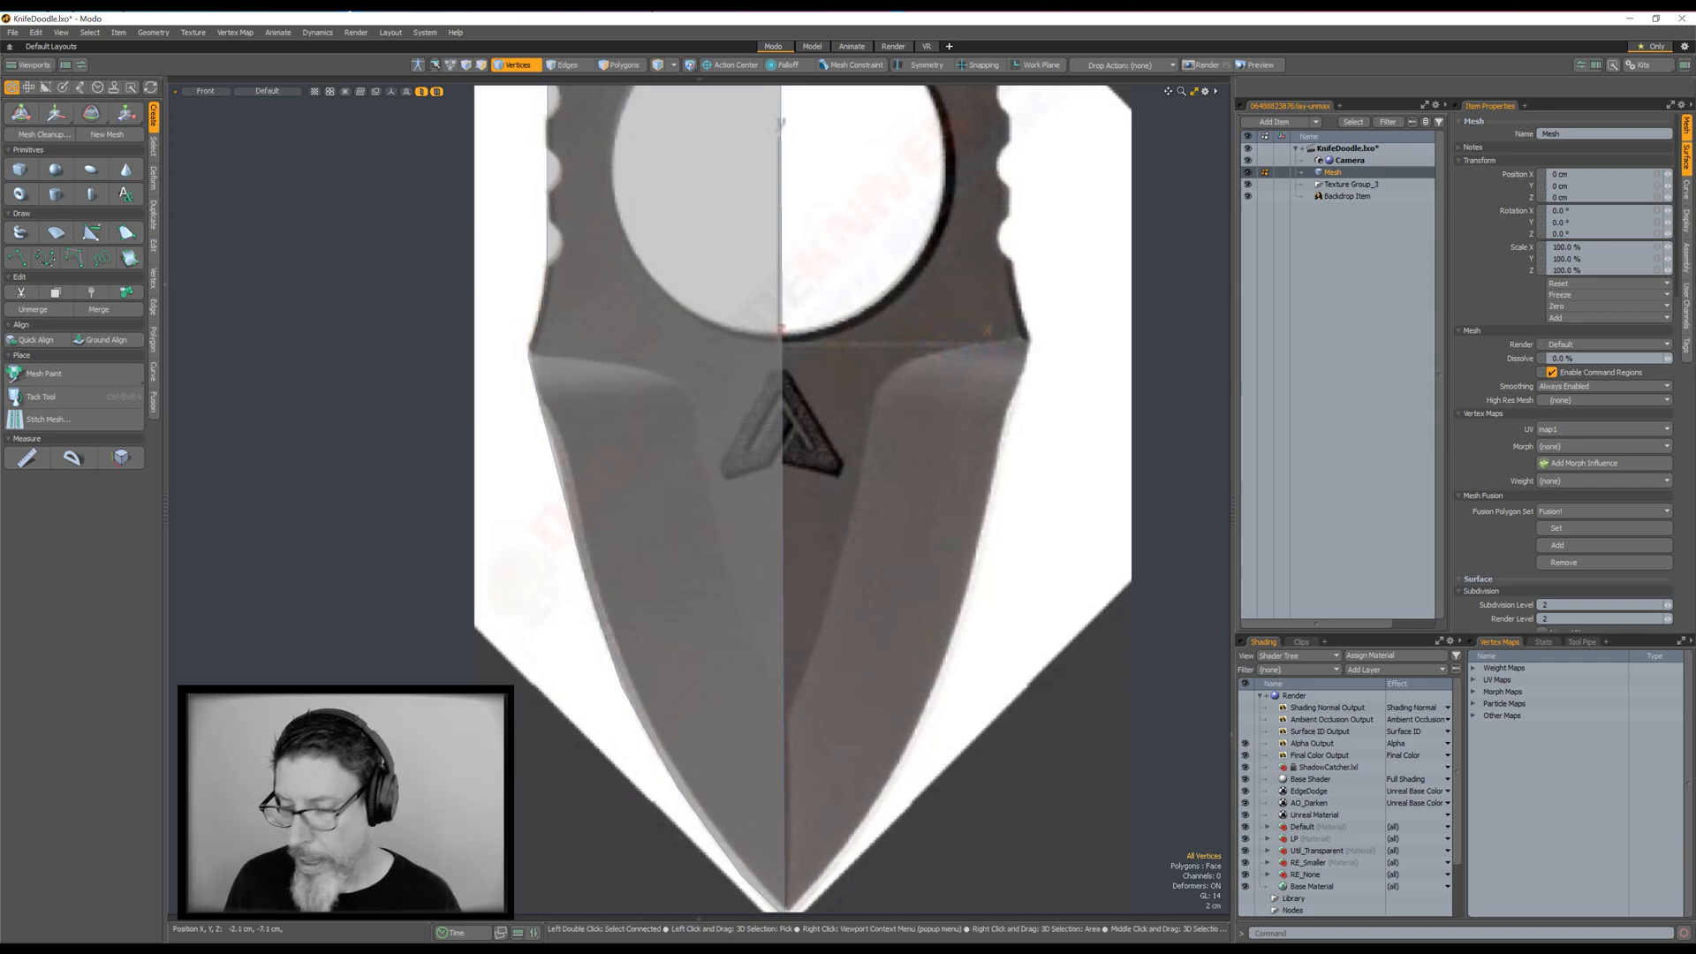
Cut the blade bevel's inner boundary with Edge Slice, curving from the guard's left corner down to the centreline.
{"action": "key", "text": "alt+c"}
{"action": "key", "text": "space"}
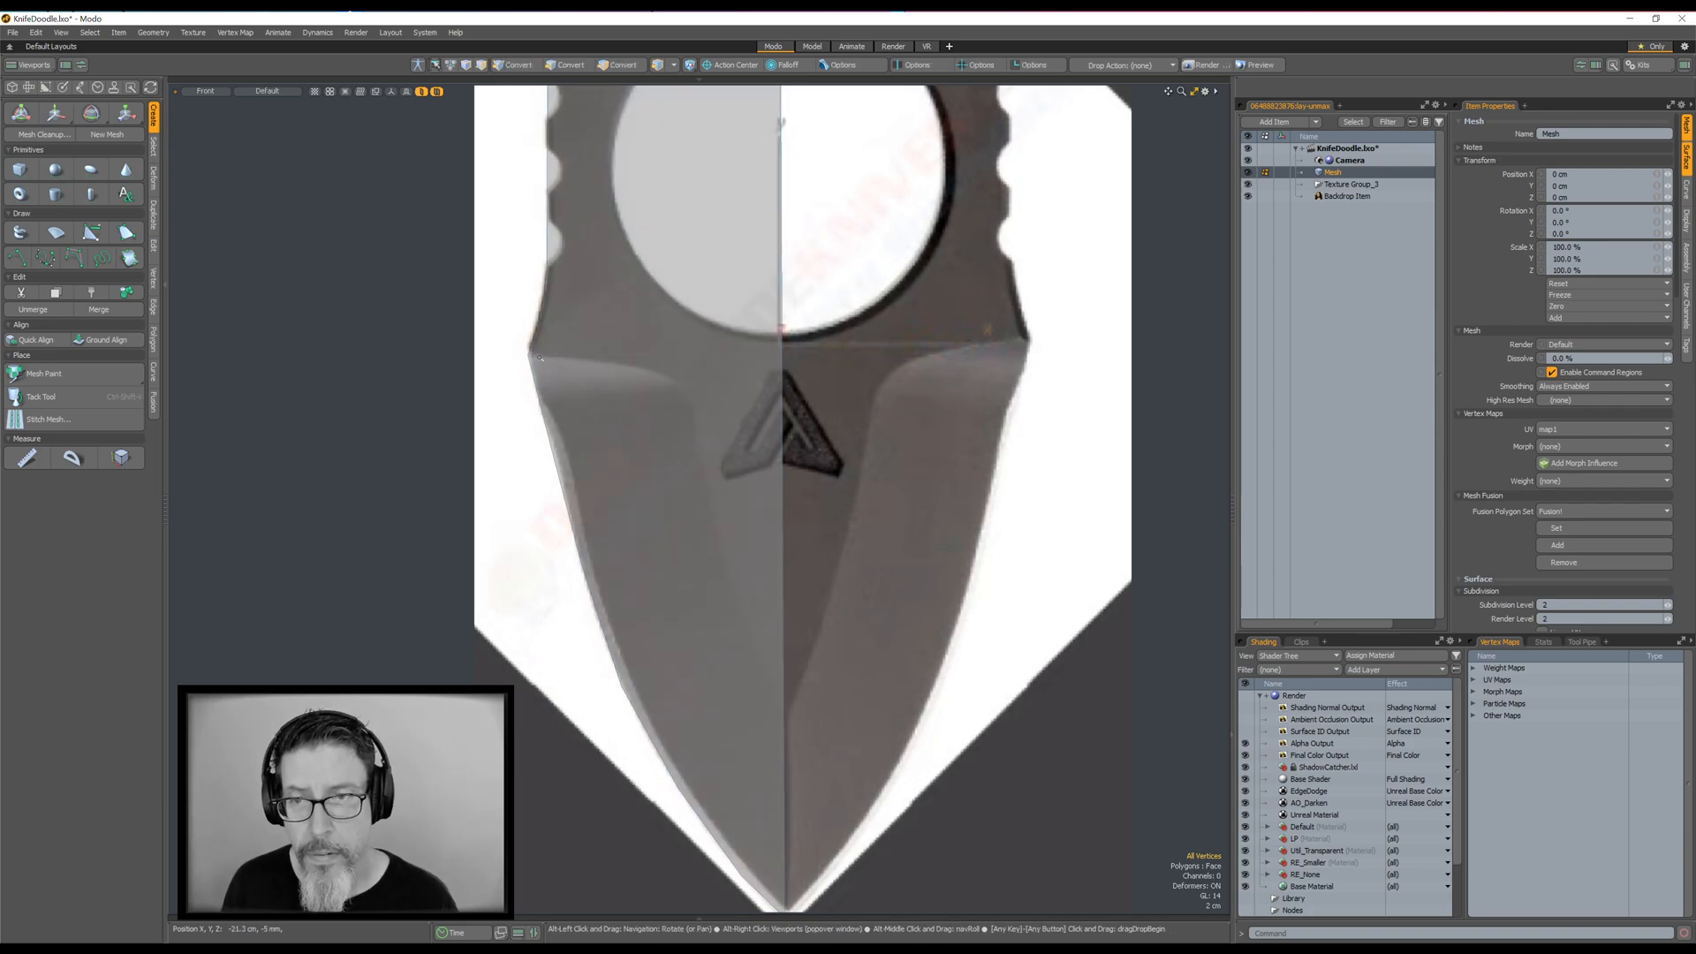
{"action": "left_click_drag", "start_coordinate": [548, 355], "coordinate": [588, 353], "text": "ctrl+alt"}
{"action": "key", "text": "alt+c"}
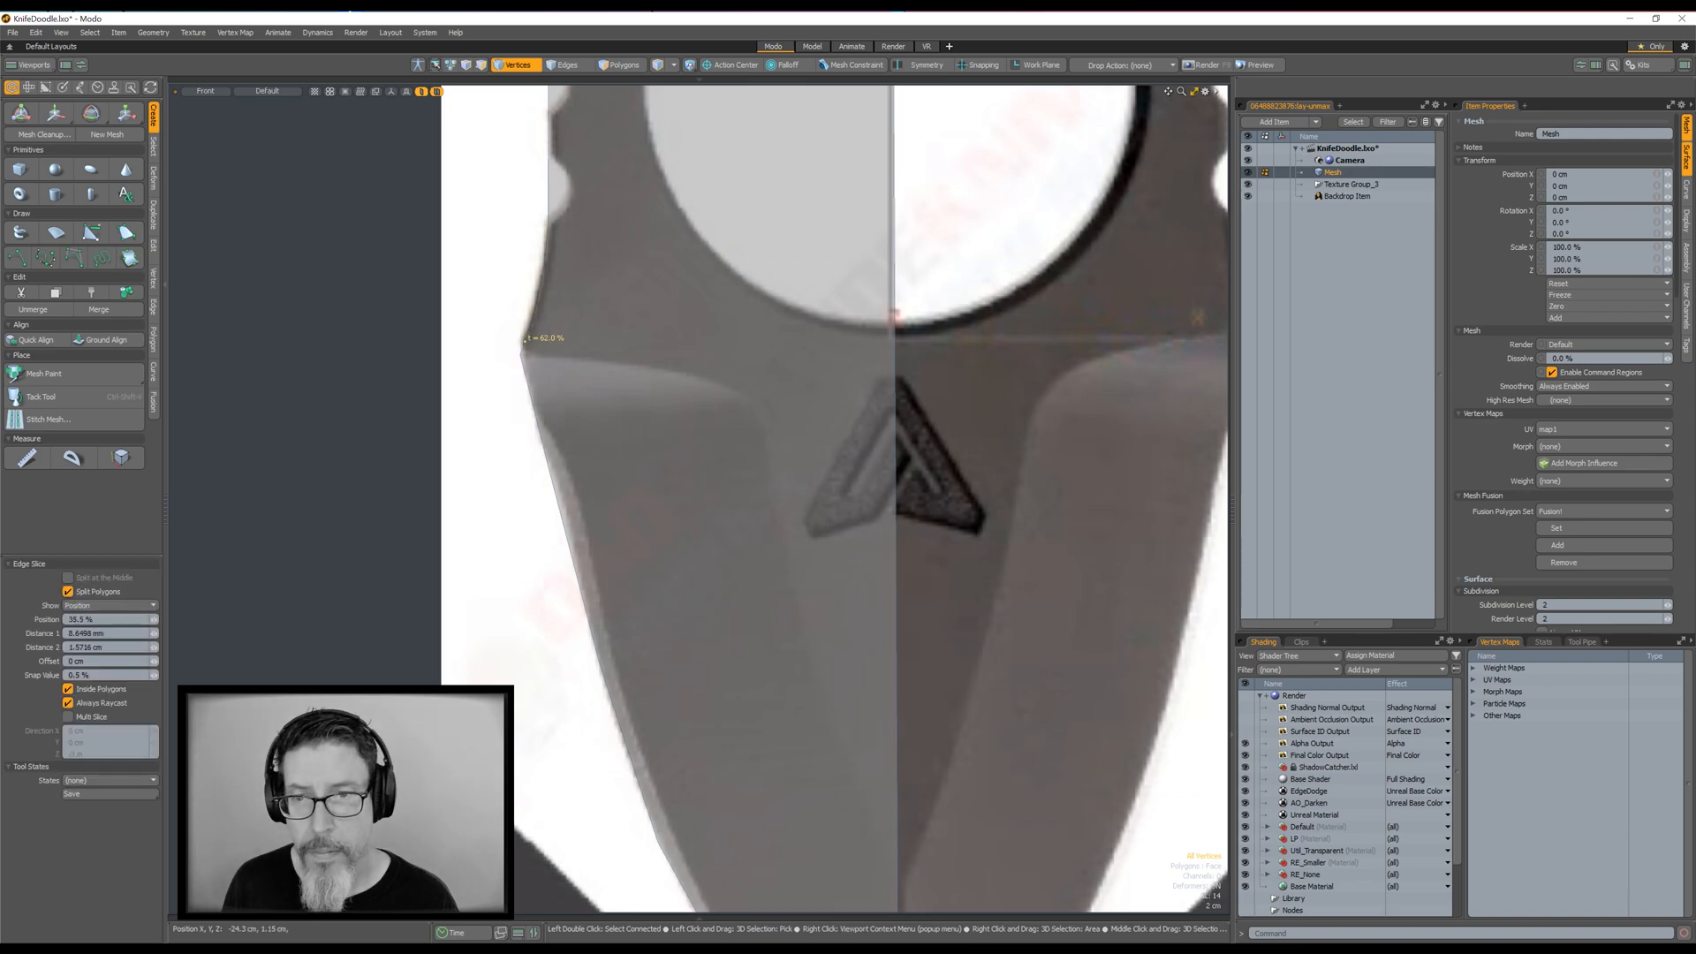
{"action": "left_click", "coordinate": [601, 359]}
{"action": "left_click", "coordinate": [697, 378]}
{"action": "left_click", "coordinate": [750, 400]}
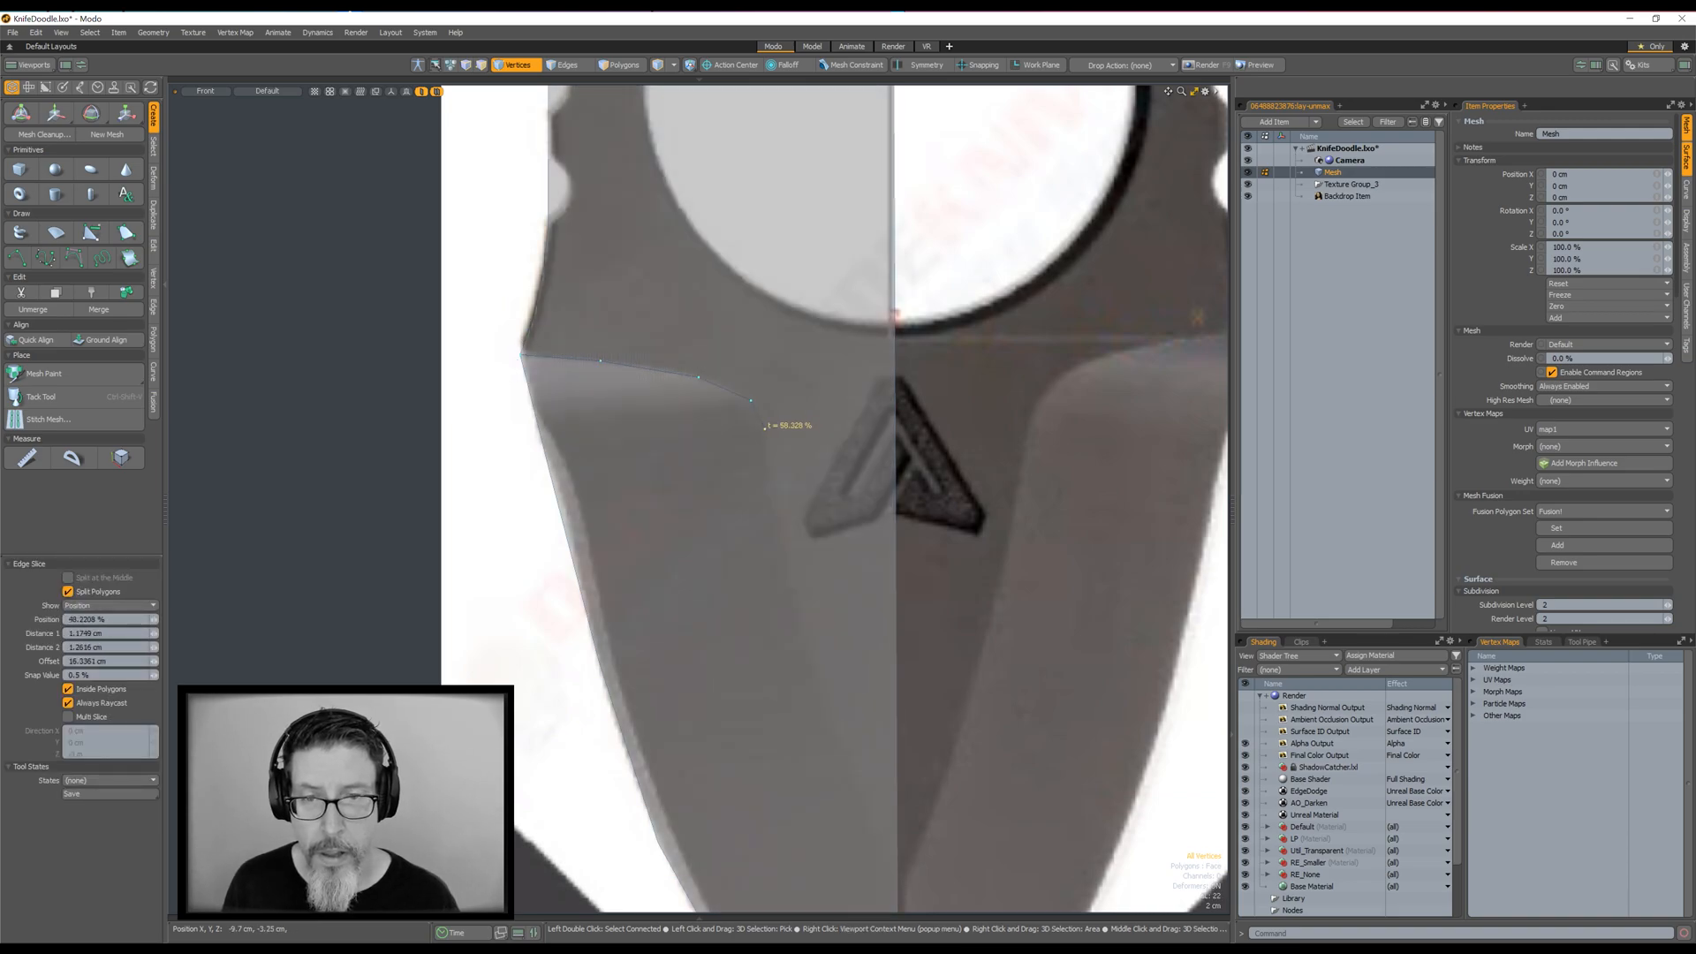
{"action": "left_click", "coordinate": [765, 439]}
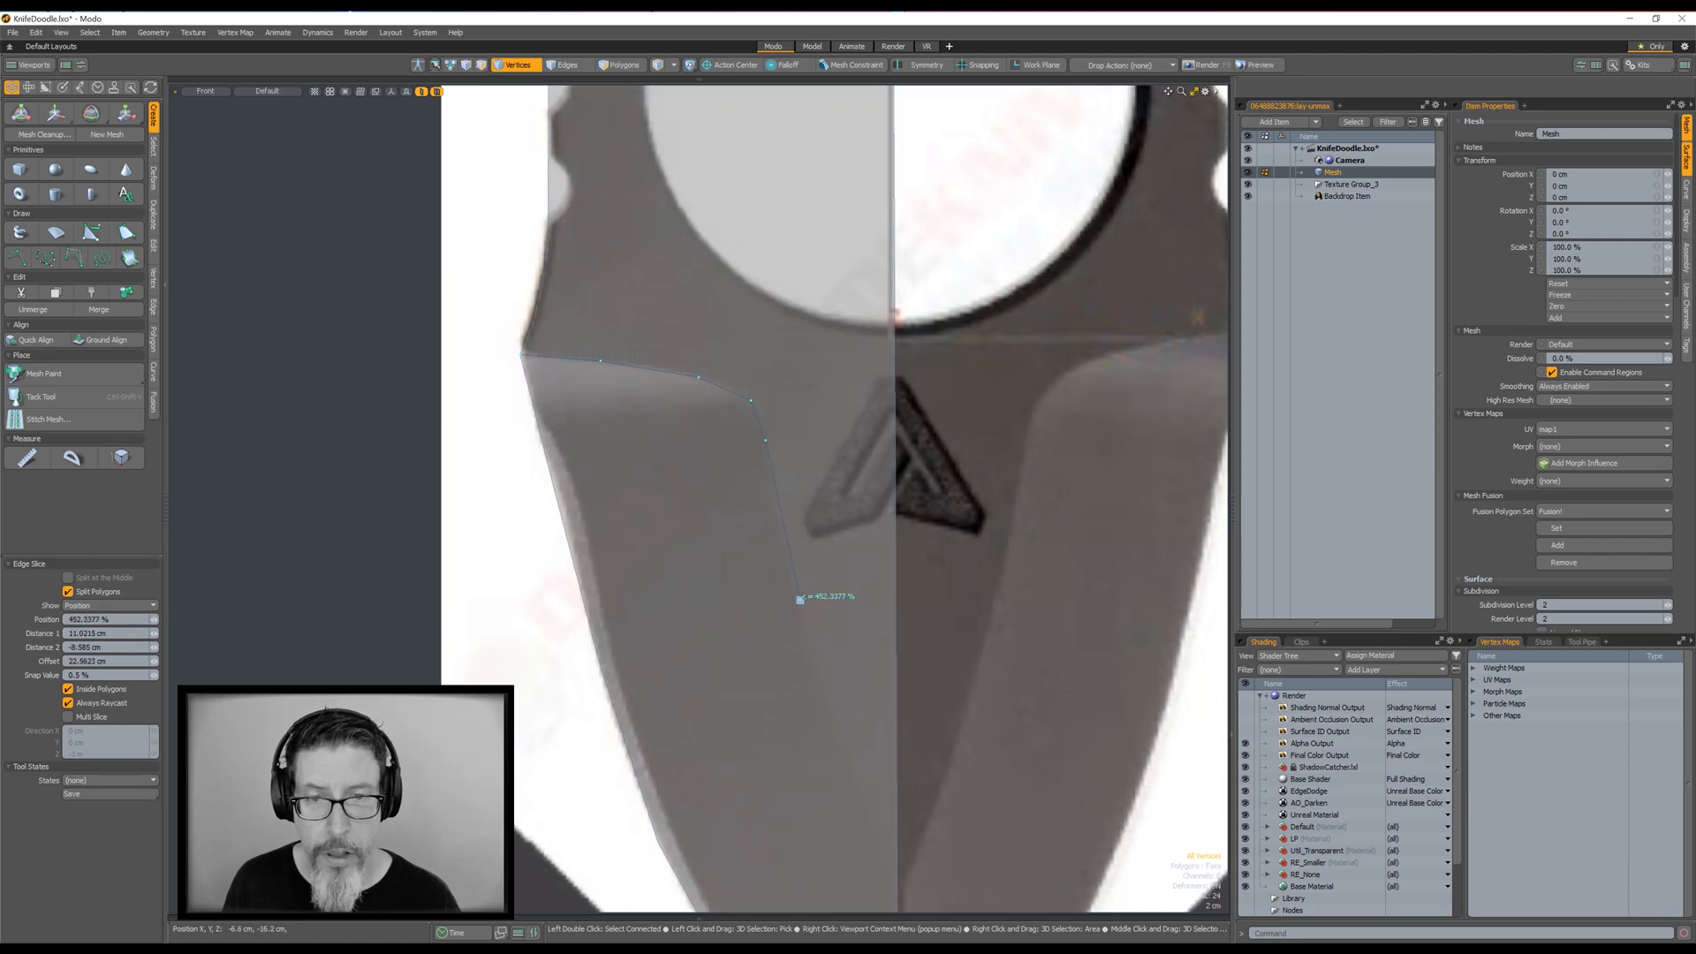
{"action": "left_click_drag", "start_coordinate": [800, 599], "coordinate": [735, 328], "text": "alt+shift"}
{"action": "left_click_drag", "start_coordinate": [769, 447], "coordinate": [774, 464]}
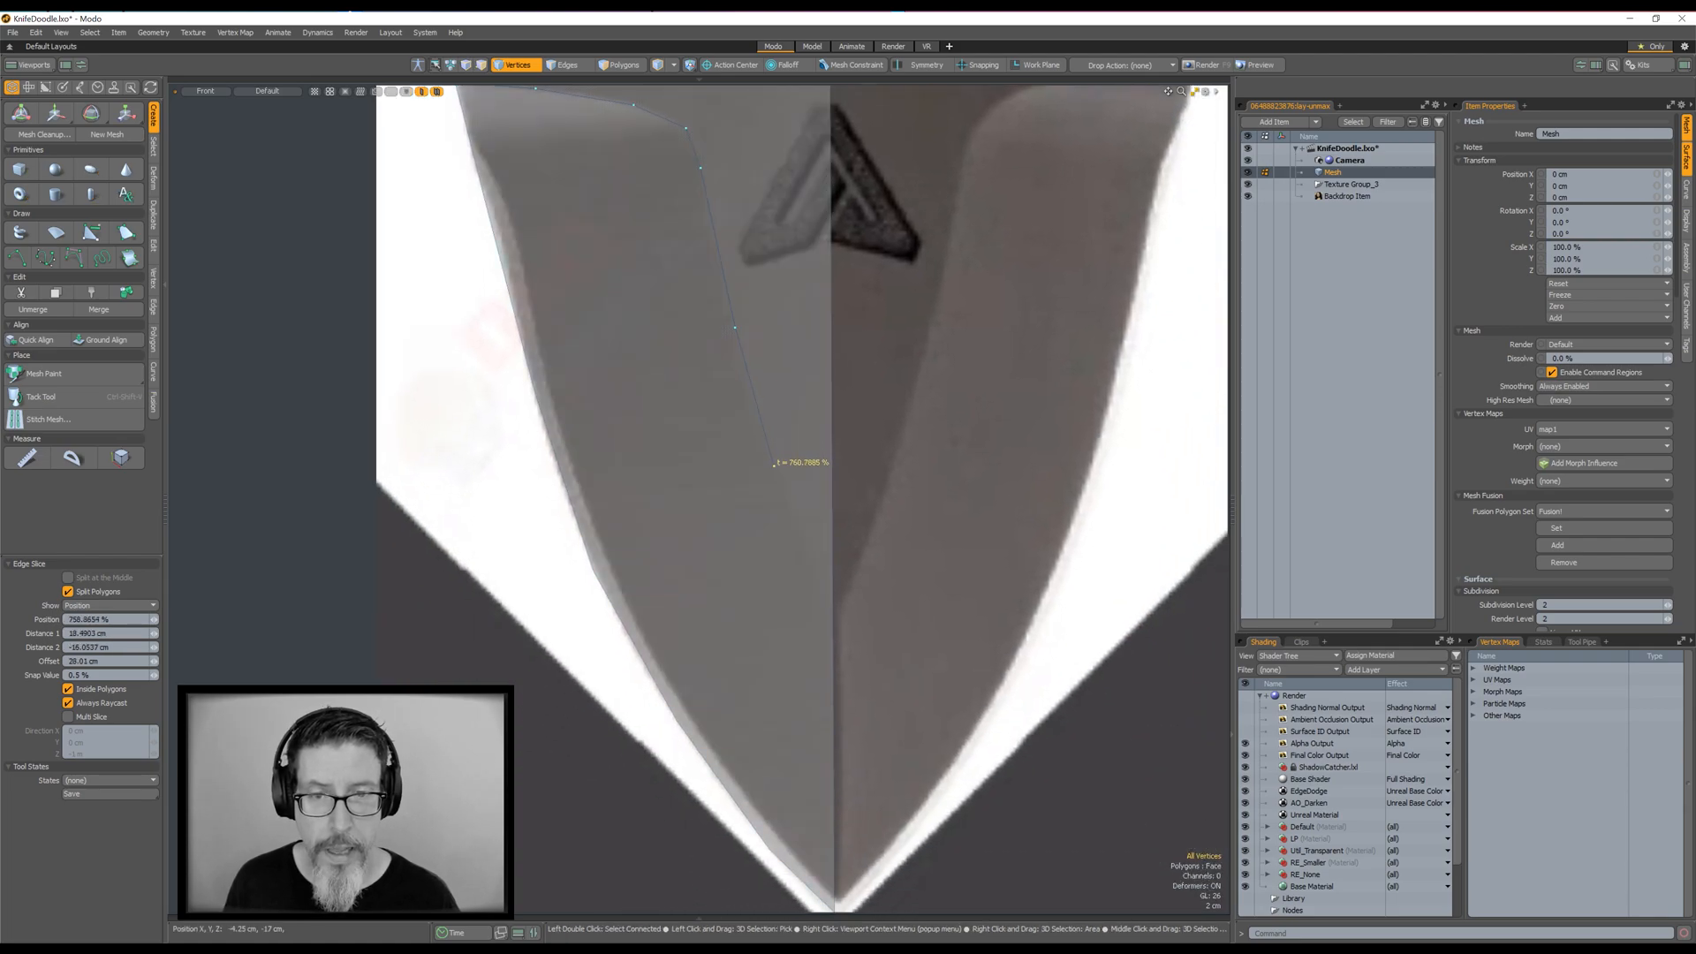
{"action": "left_click", "coordinate": [812, 563]}
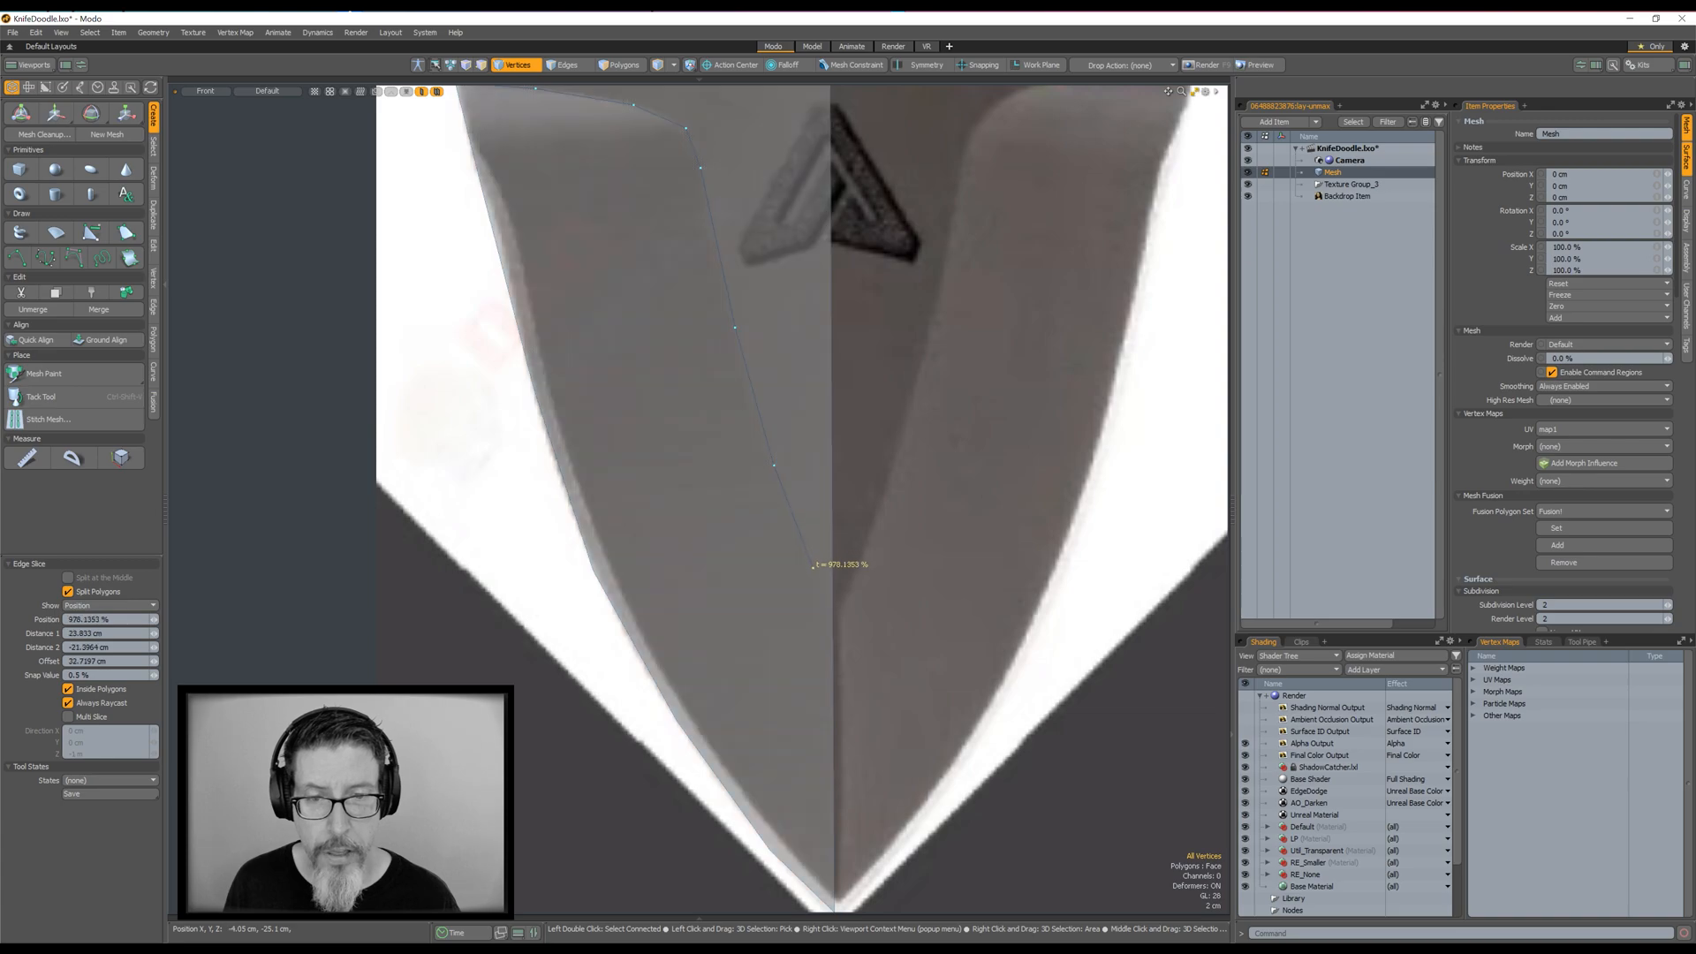
{"action": "left_click_drag", "start_coordinate": [833, 599], "coordinate": [833, 592]}
Place Edge Slice points along the inner line of the sharpened edge on the upper blade.
{"action": "left_click_drag", "start_coordinate": [512, 129], "coordinate": [568, 301], "text": "alt+shift"}
{"action": "left_click", "coordinate": [589, 332]}
{"action": "left_click_drag", "start_coordinate": [606, 367], "coordinate": [610, 378]}
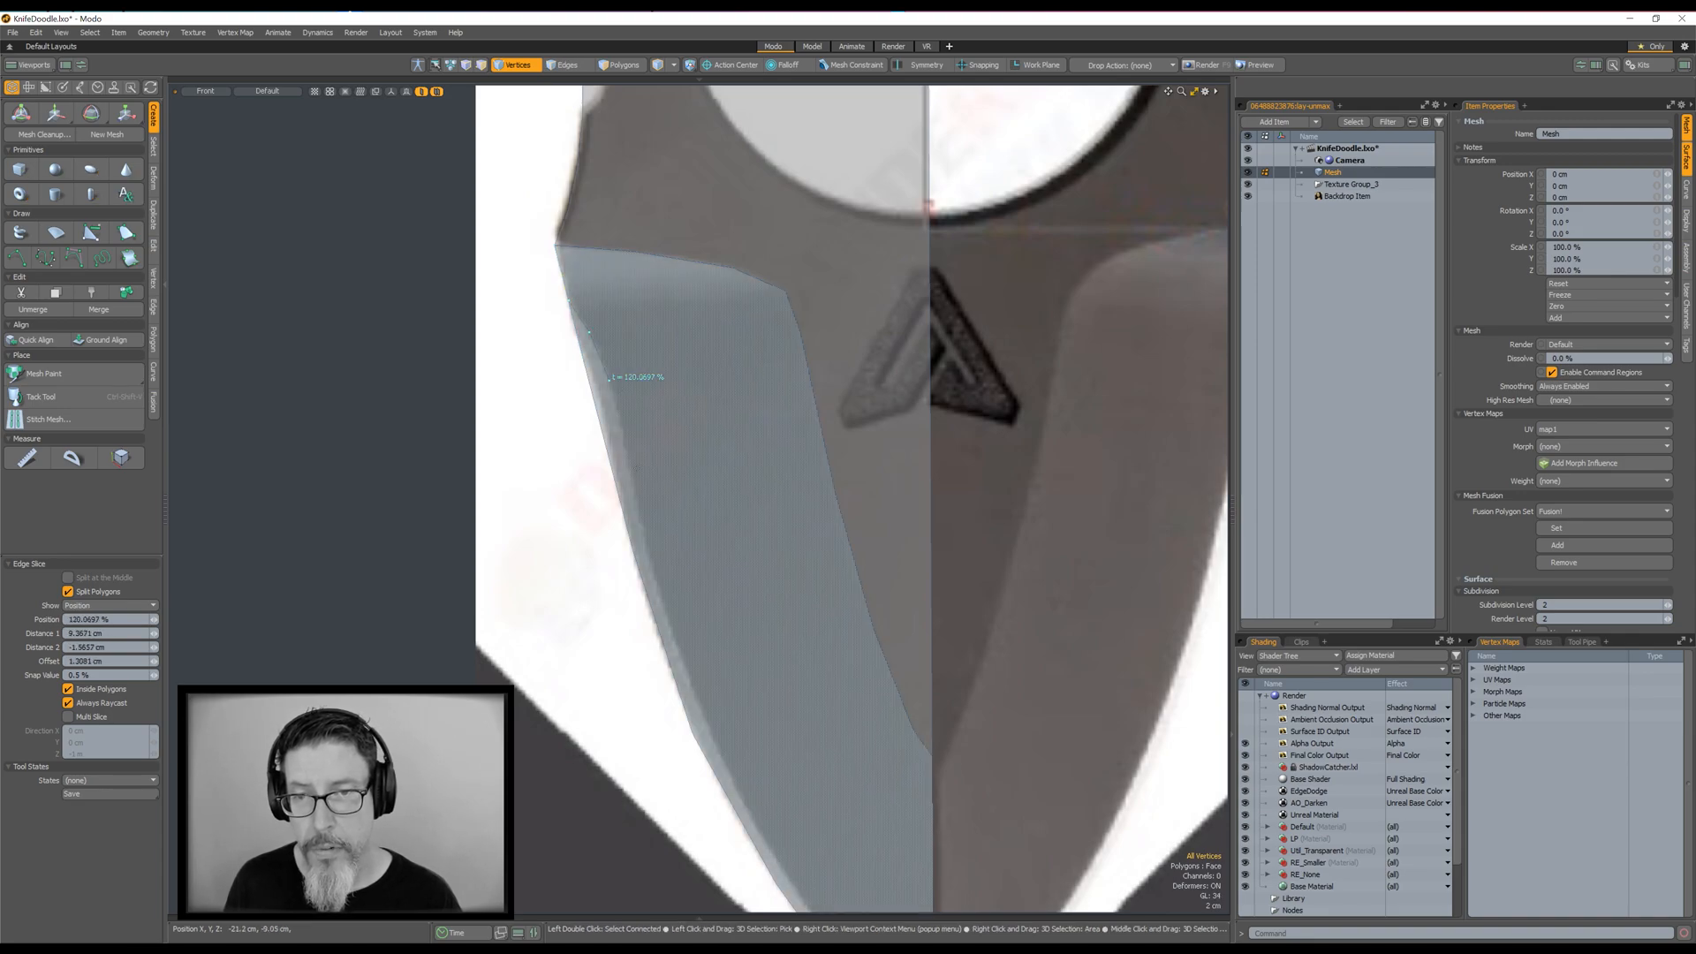
{"action": "left_click", "coordinate": [637, 470]}
{"action": "key", "text": "space"}
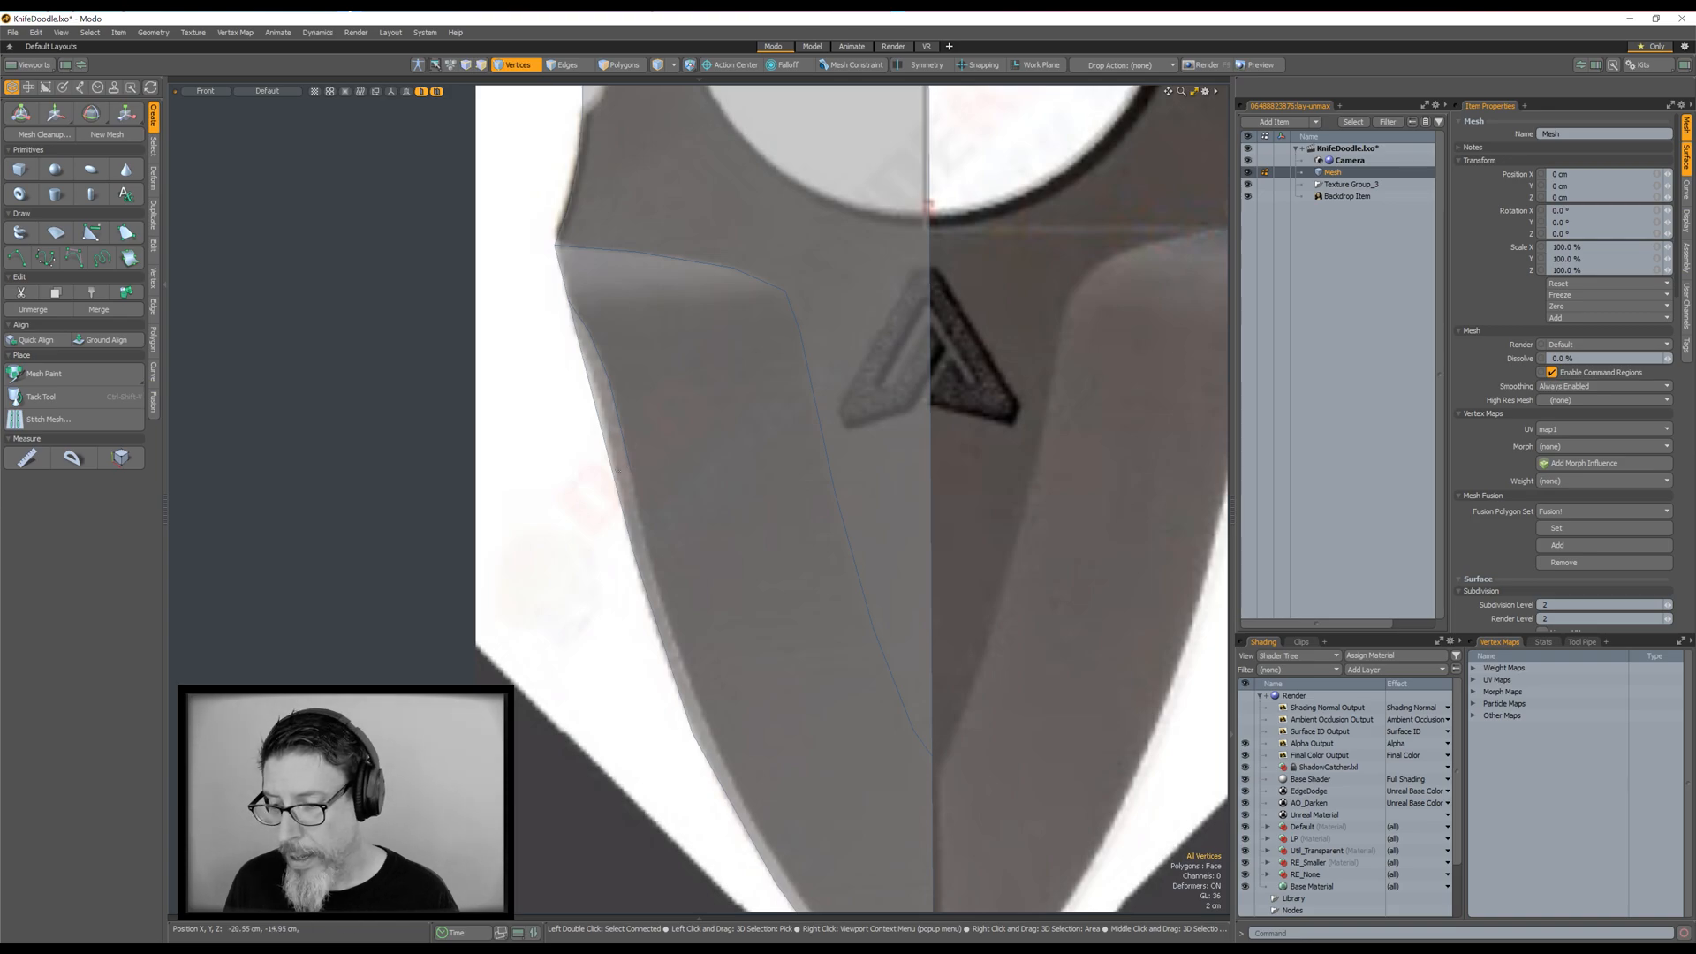
Set Show Work Plane to Active in the 3D viewport properties and open the active mesh display options.
{"action": "key", "text": "o"}
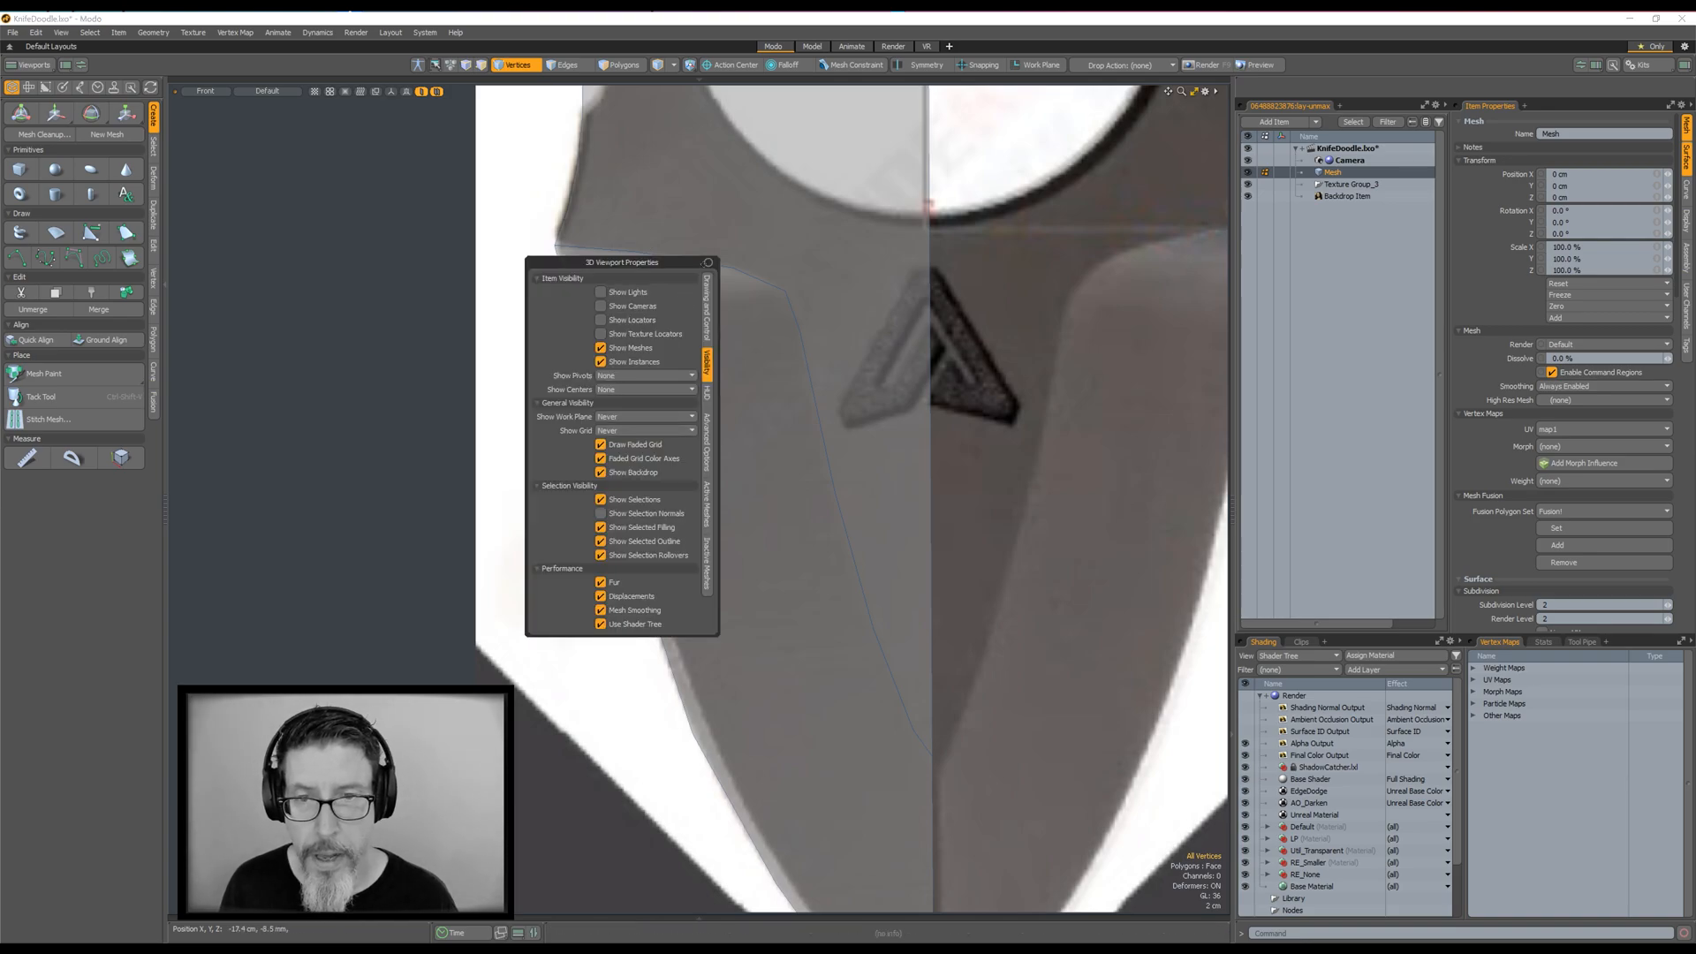
{"action": "left_click_drag", "start_coordinate": [621, 262], "coordinate": [289, 253]}
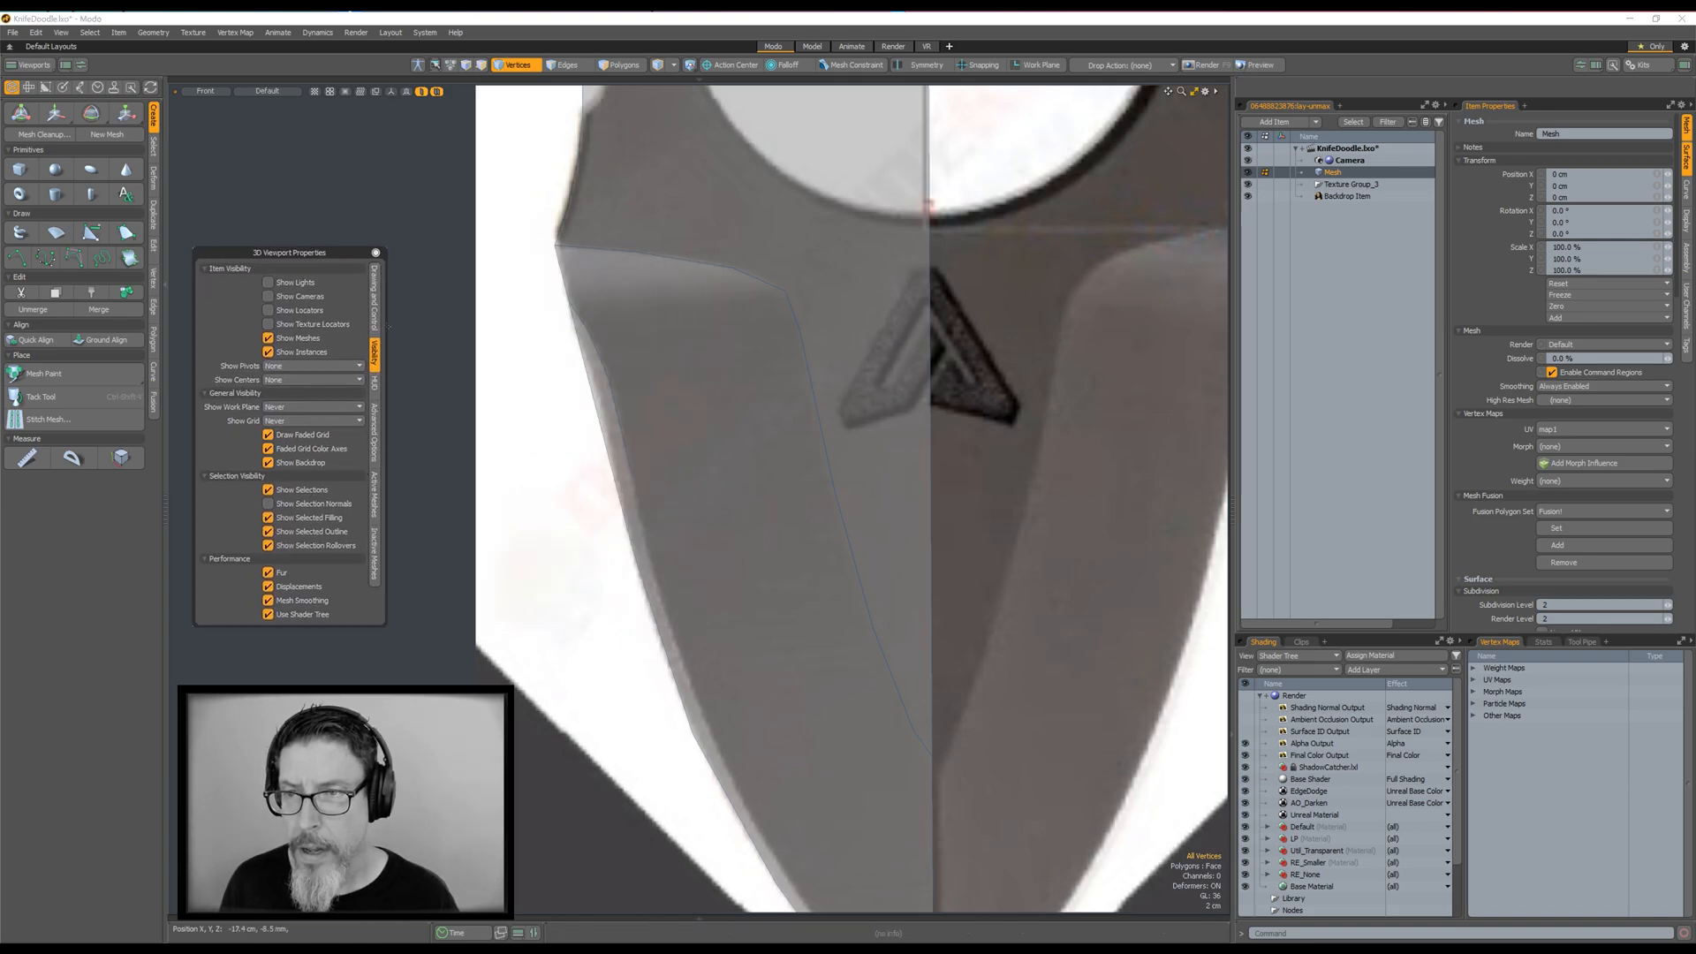
{"action": "left_click", "coordinate": [290, 406]}
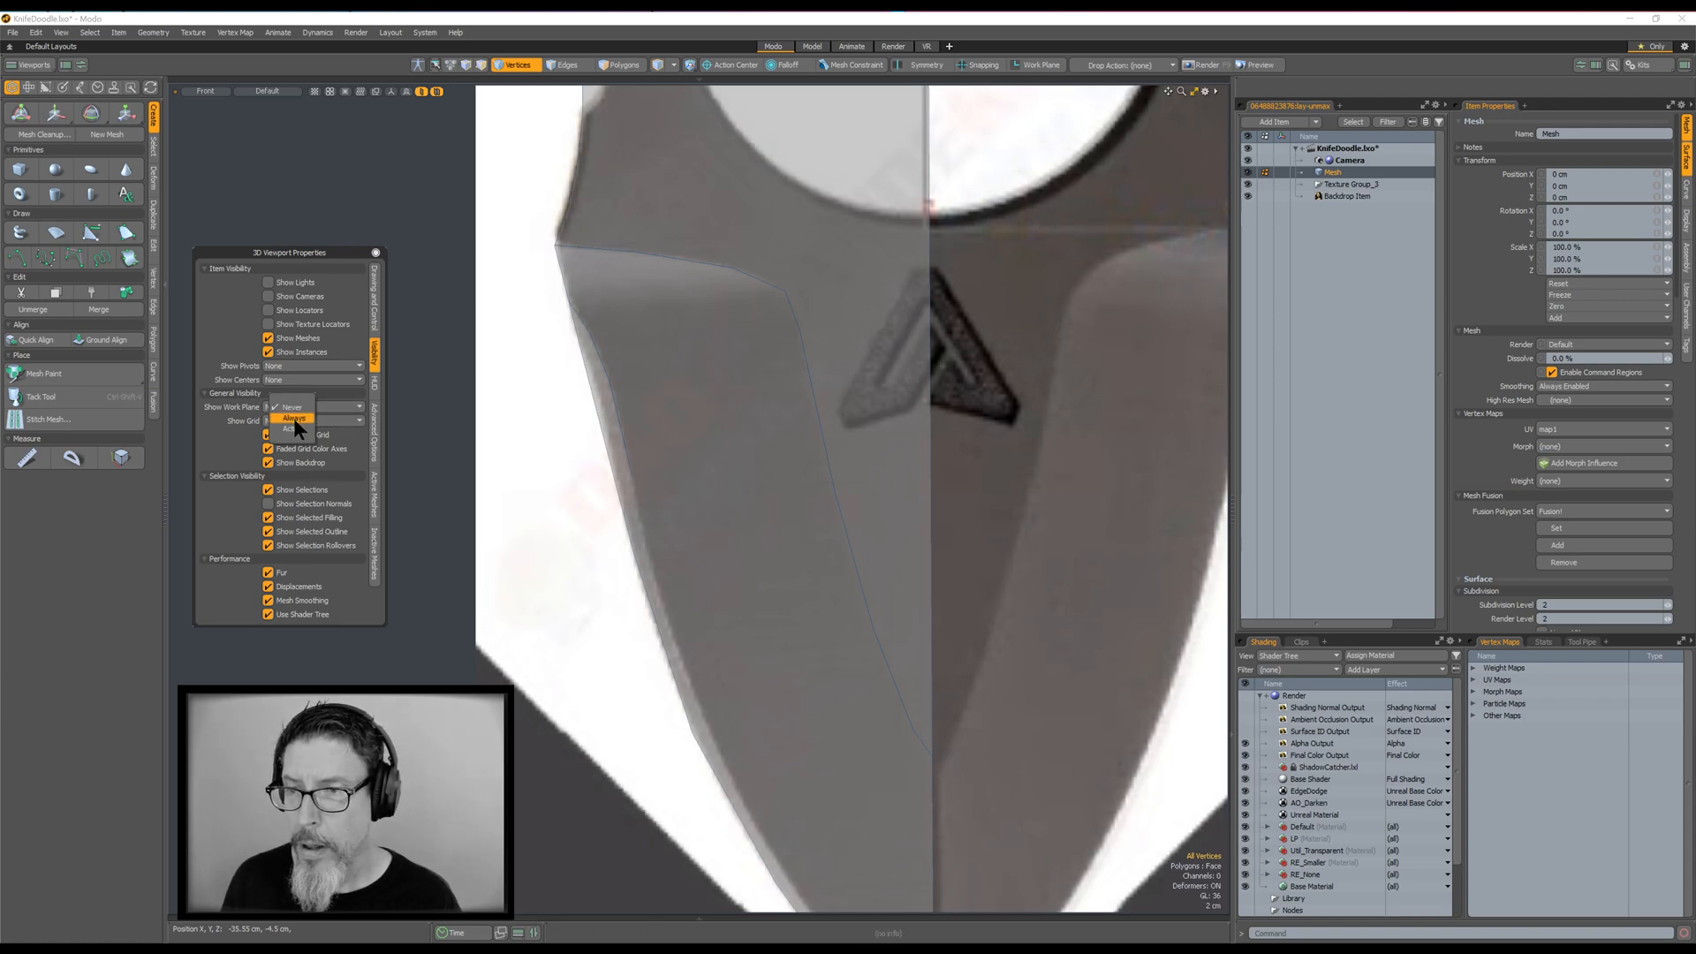
{"action": "left_click", "coordinate": [293, 429]}
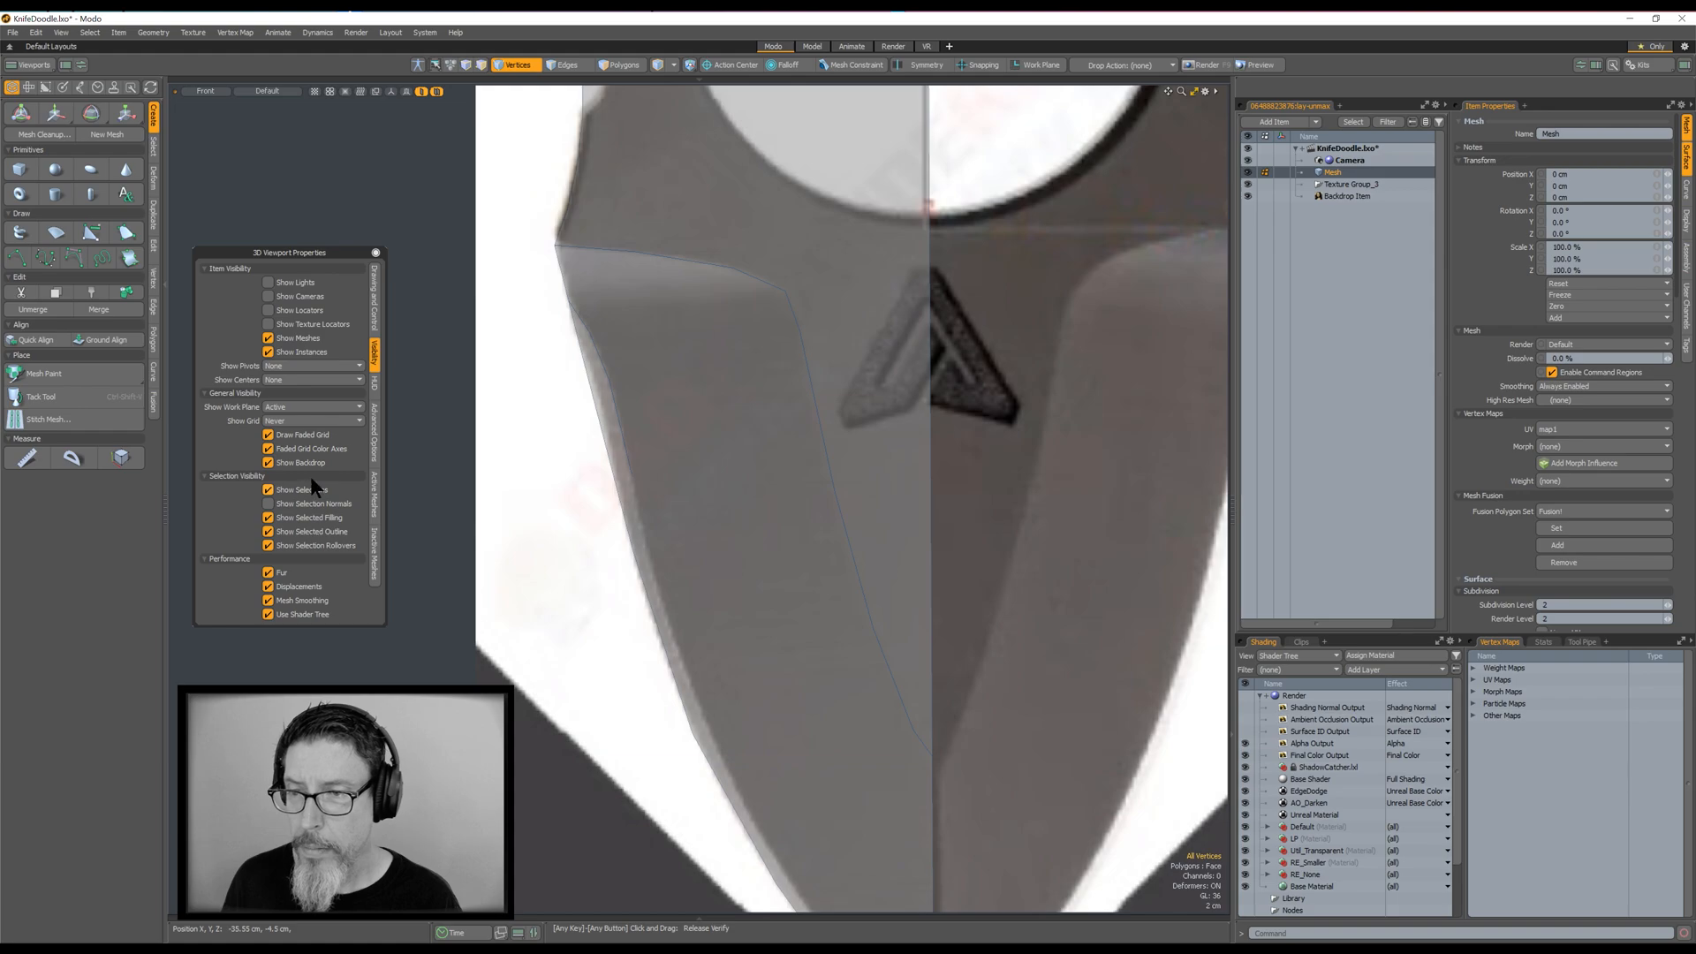
{"action": "left_click", "coordinate": [373, 310]}
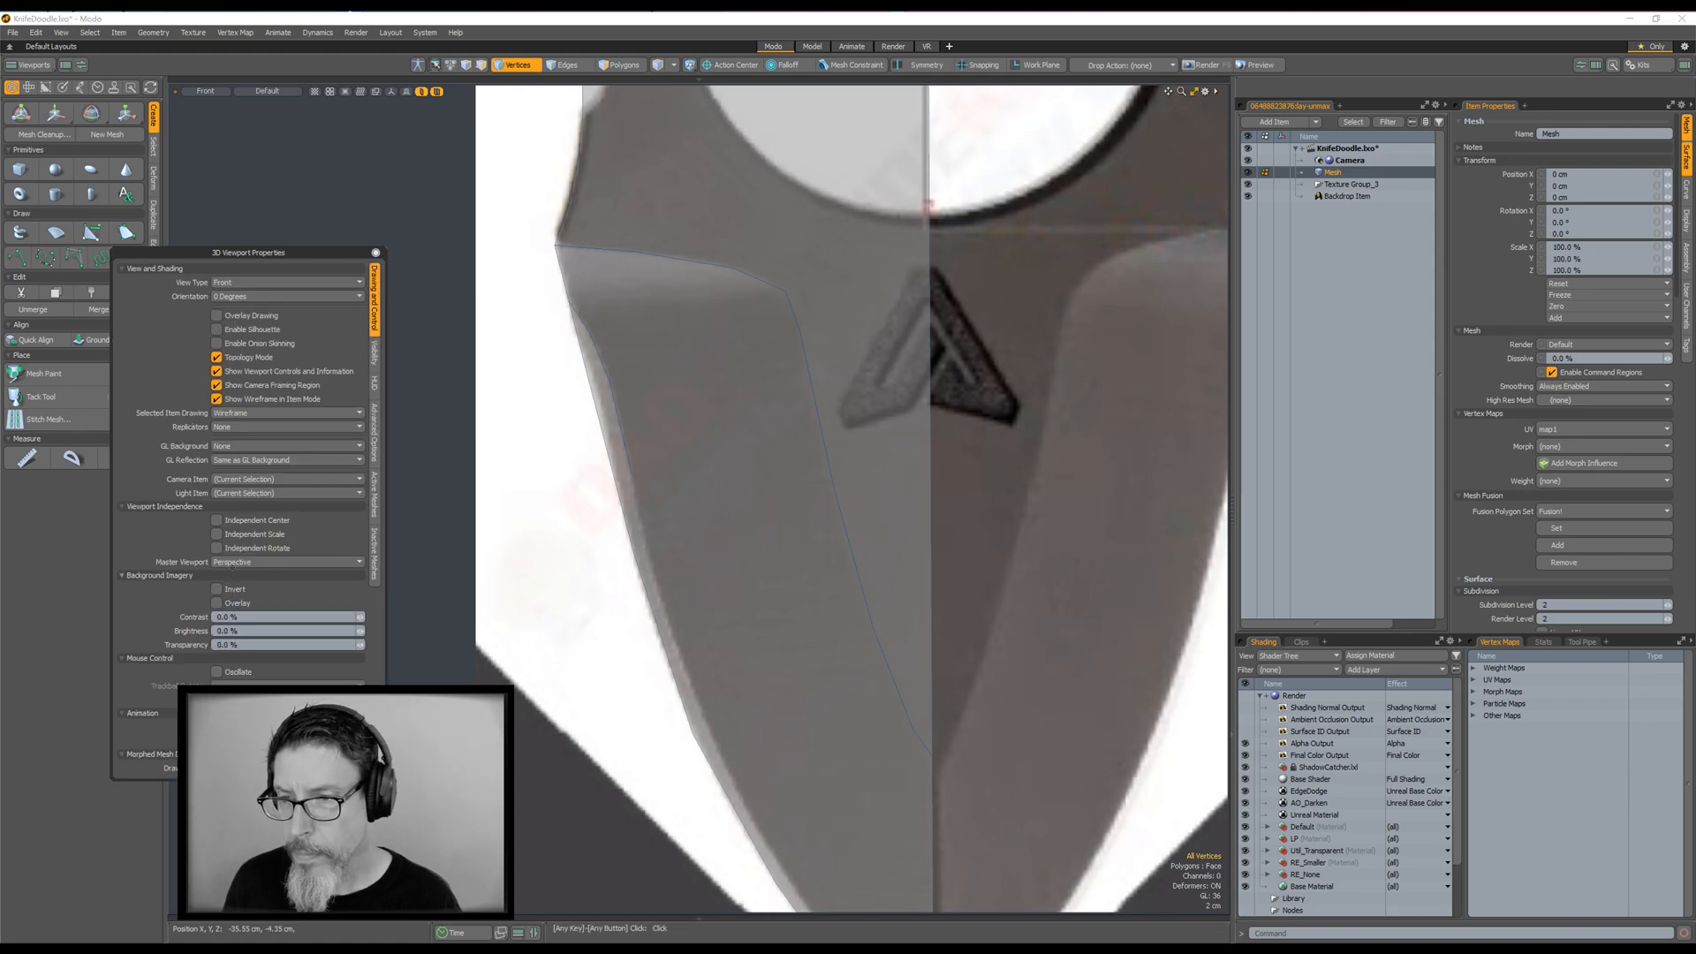
{"action": "left_click", "coordinate": [375, 493]}
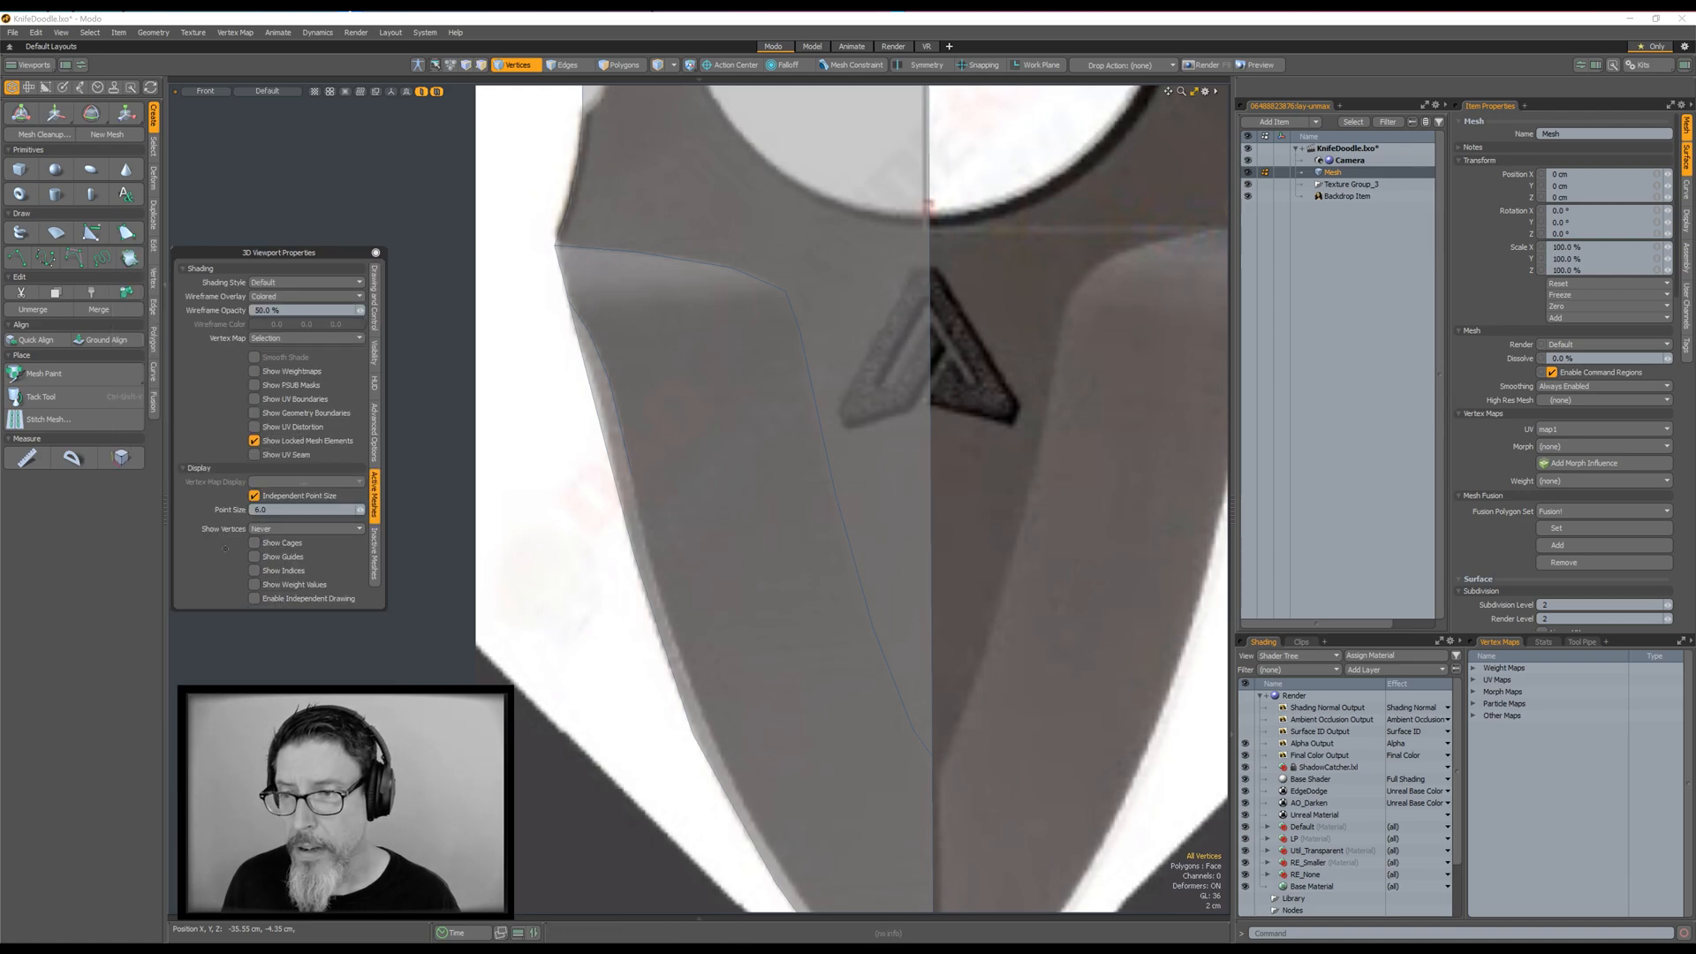
{"action": "left_click", "coordinate": [257, 478]}
{"action": "left_click", "coordinate": [339, 468]}
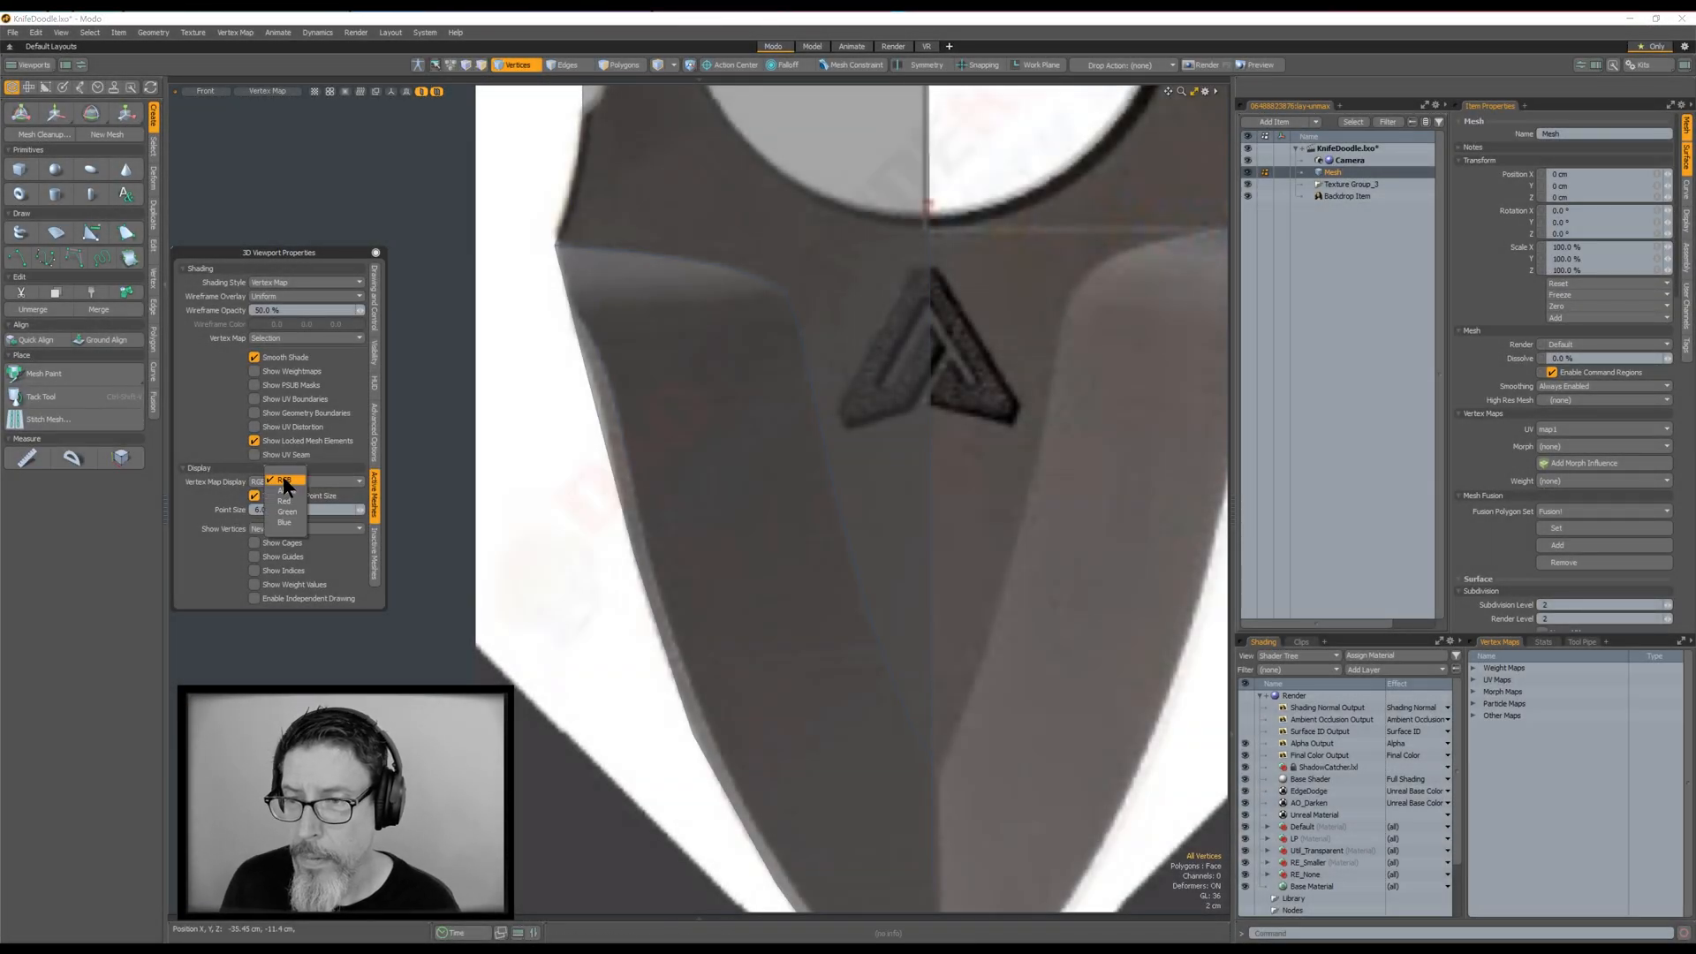
{"action": "left_click", "coordinate": [279, 93]}
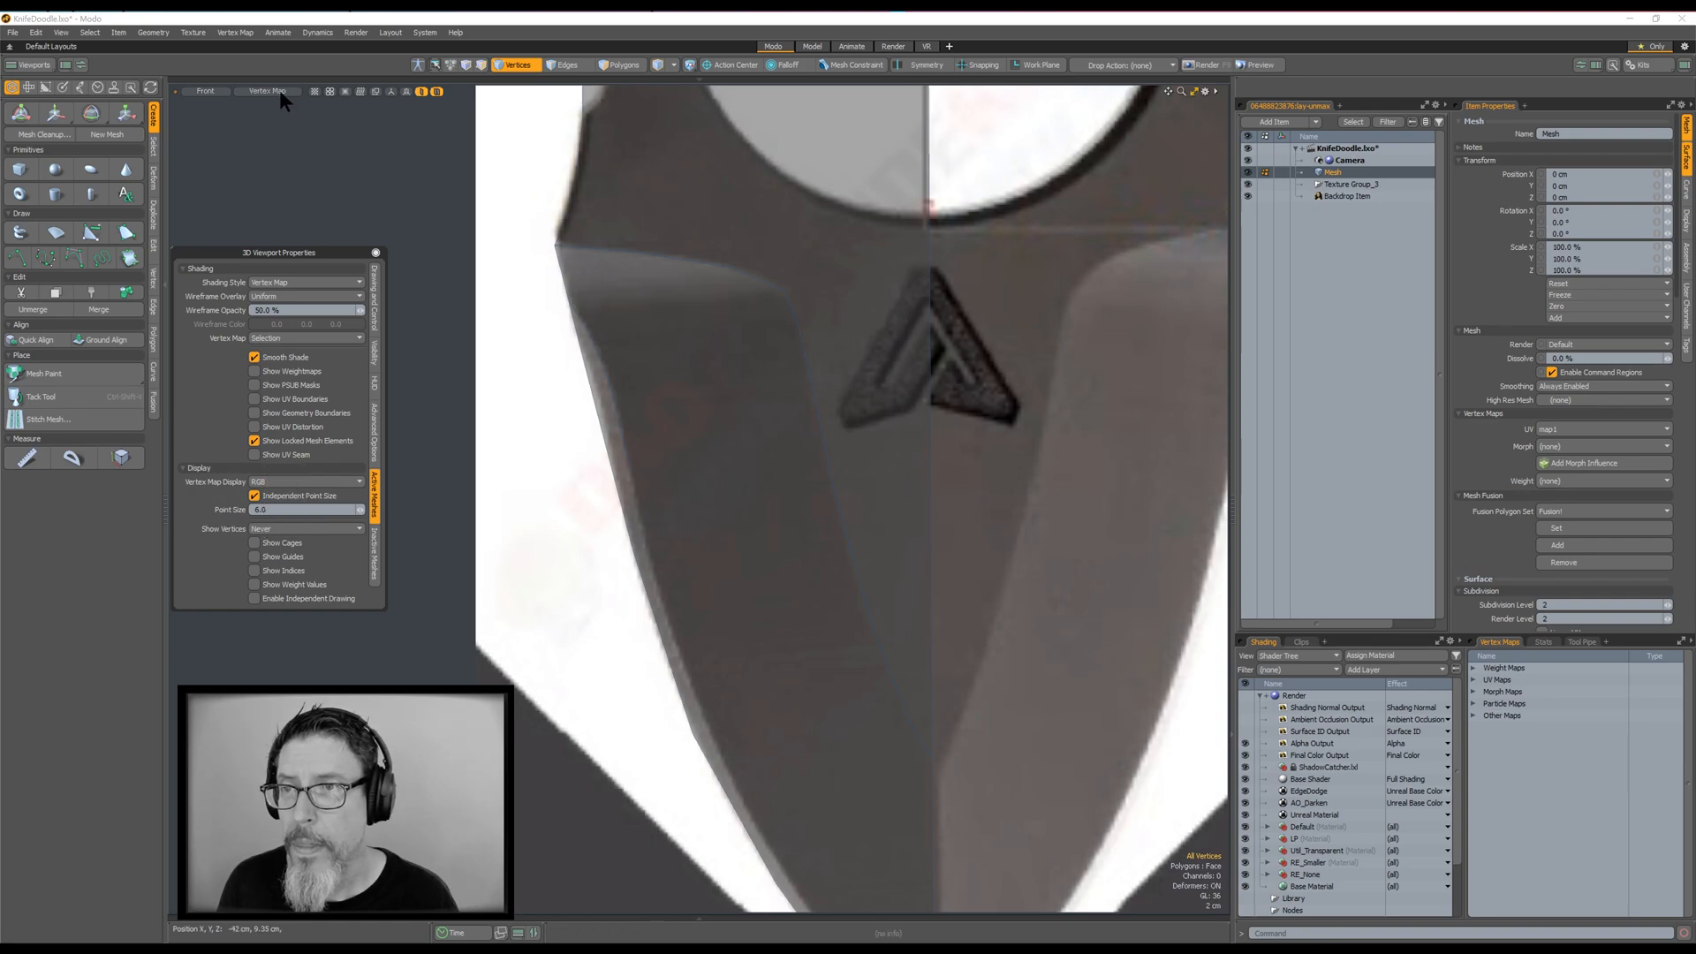
{"action": "left_click", "coordinate": [280, 169]}
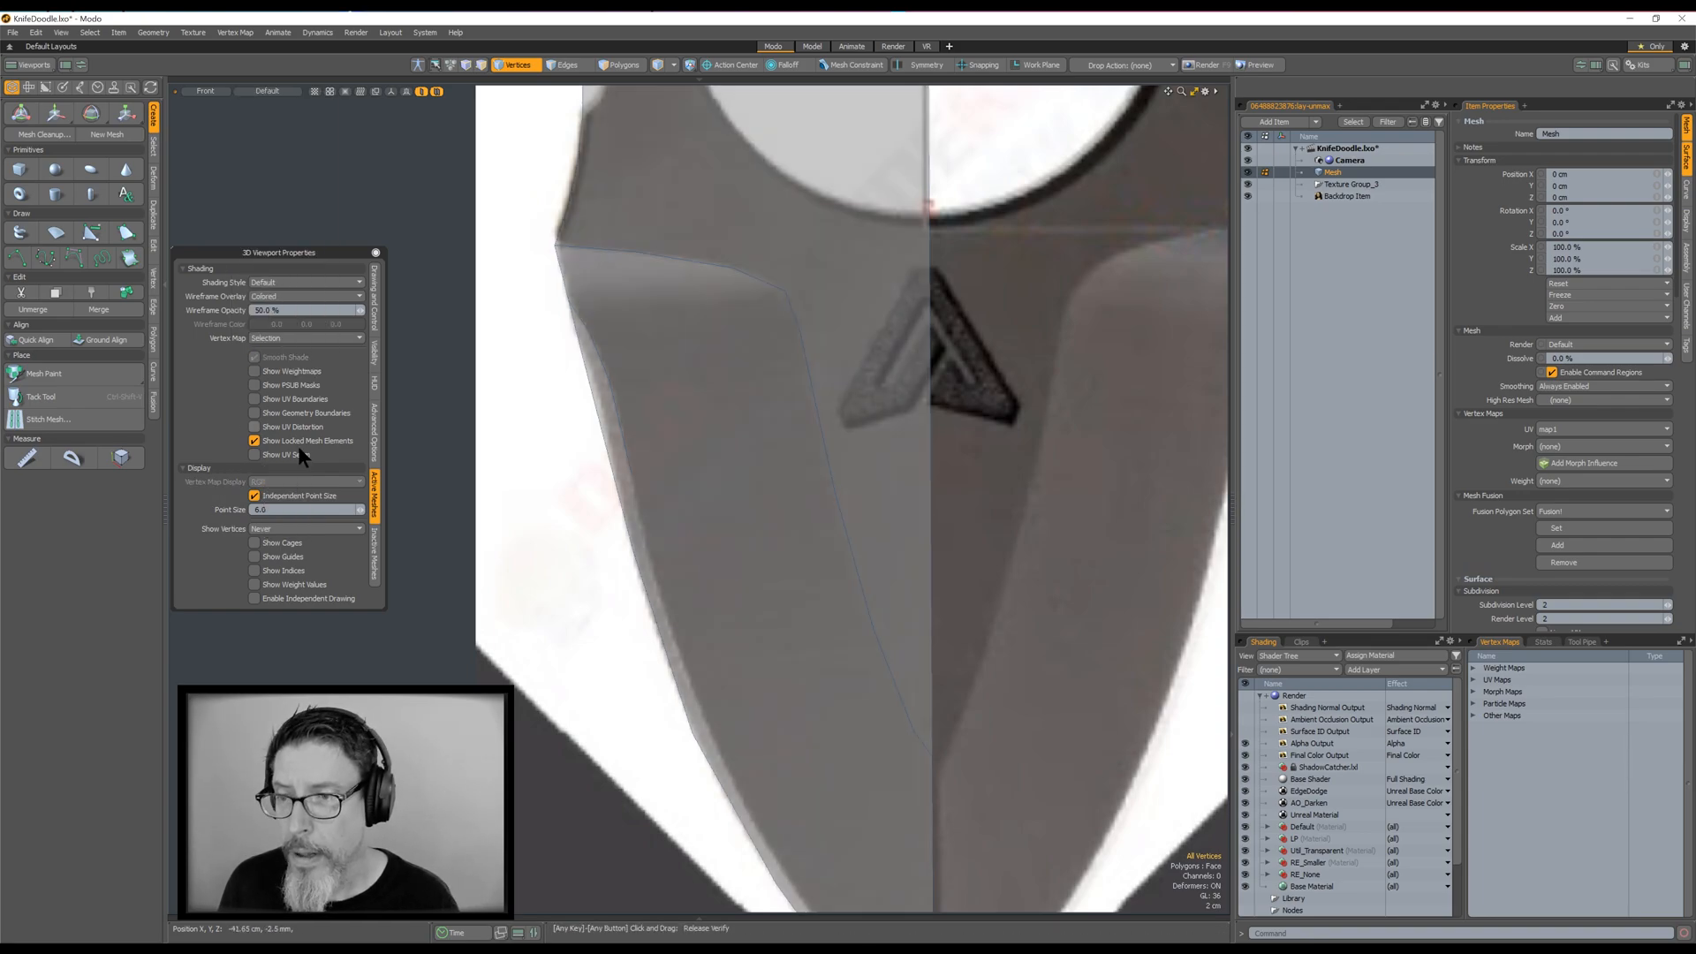
Set Show Vertices to Always for the active meshes.
{"action": "left_click", "coordinate": [270, 529]}
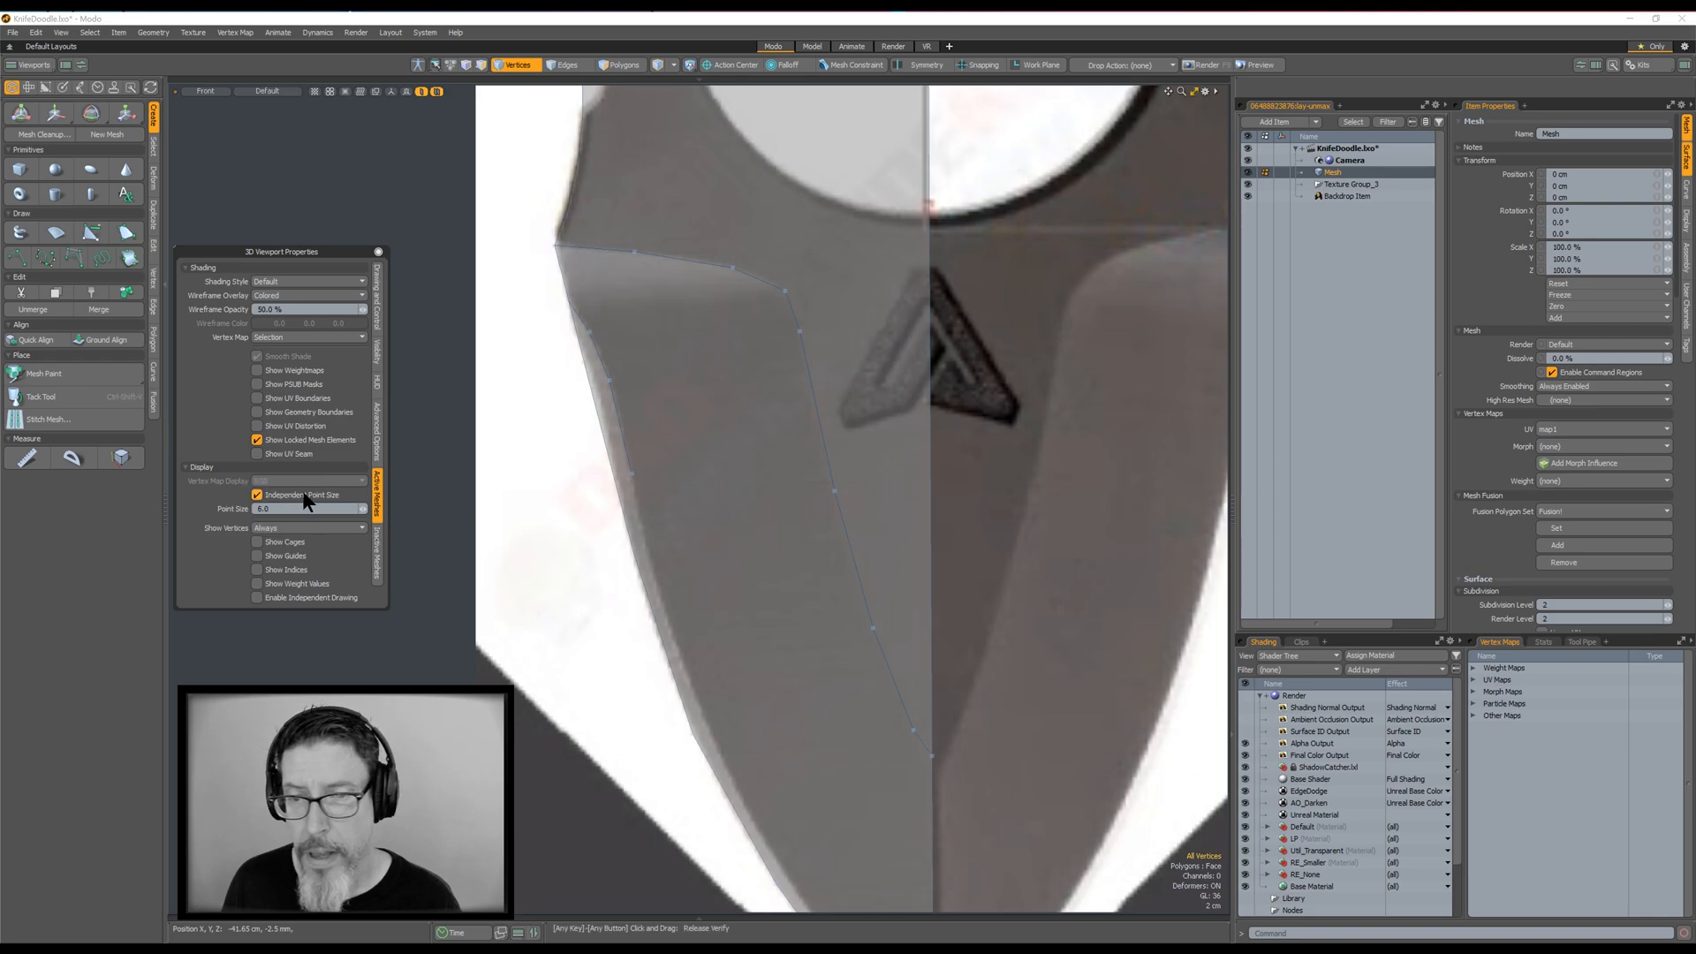
{"action": "left_click", "coordinate": [291, 493]}
{"action": "scroll", "coordinate": [657, 388], "scroll_direction": "down", "scroll_amount": 2}
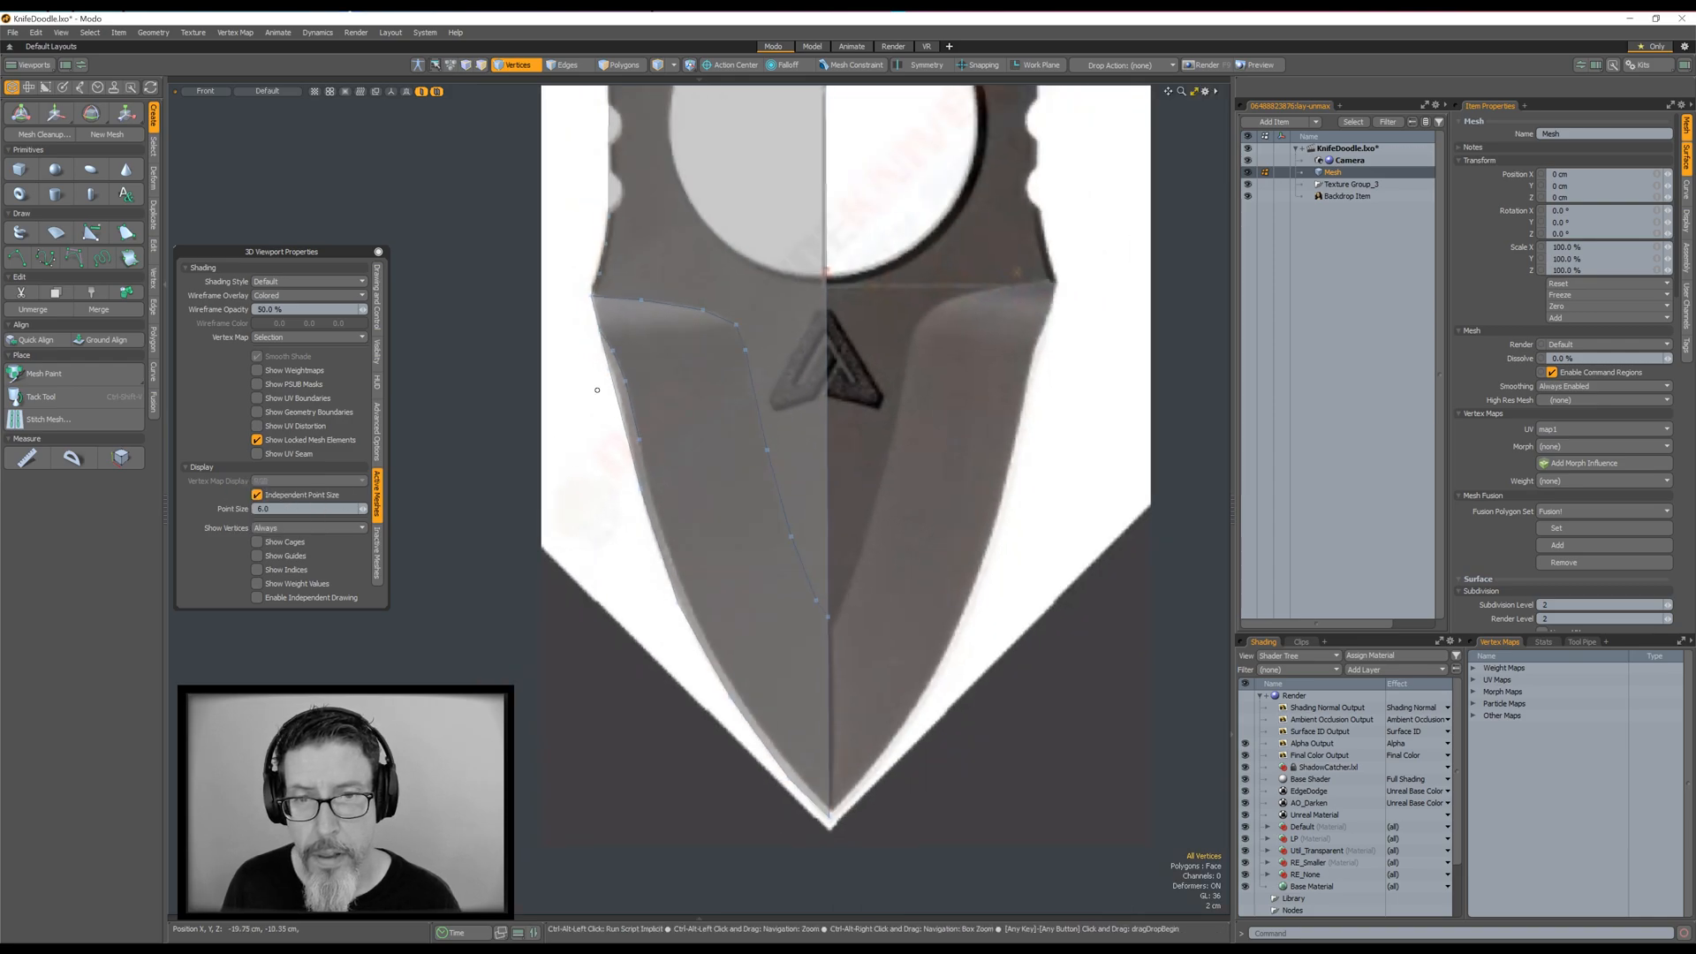
Move the contour vertex below the guard by about -3 mm in X and 1.6 cm in Y, along the blade outline.
{"action": "left_click", "coordinate": [663, 386]}
{"action": "left_click_drag", "start_coordinate": [610, 381], "coordinate": [639, 352], "text": "alt"}
{"action": "scroll", "coordinate": [582, 423], "scroll_direction": "up", "scroll_amount": 5}
{"action": "scroll", "coordinate": [644, 355], "scroll_direction": "down", "scroll_amount": 2}
{"action": "left_click", "coordinate": [616, 356]}
{"action": "key", "text": "w"}
{"action": "left_click_drag", "start_coordinate": [658, 353], "coordinate": [653, 326]}
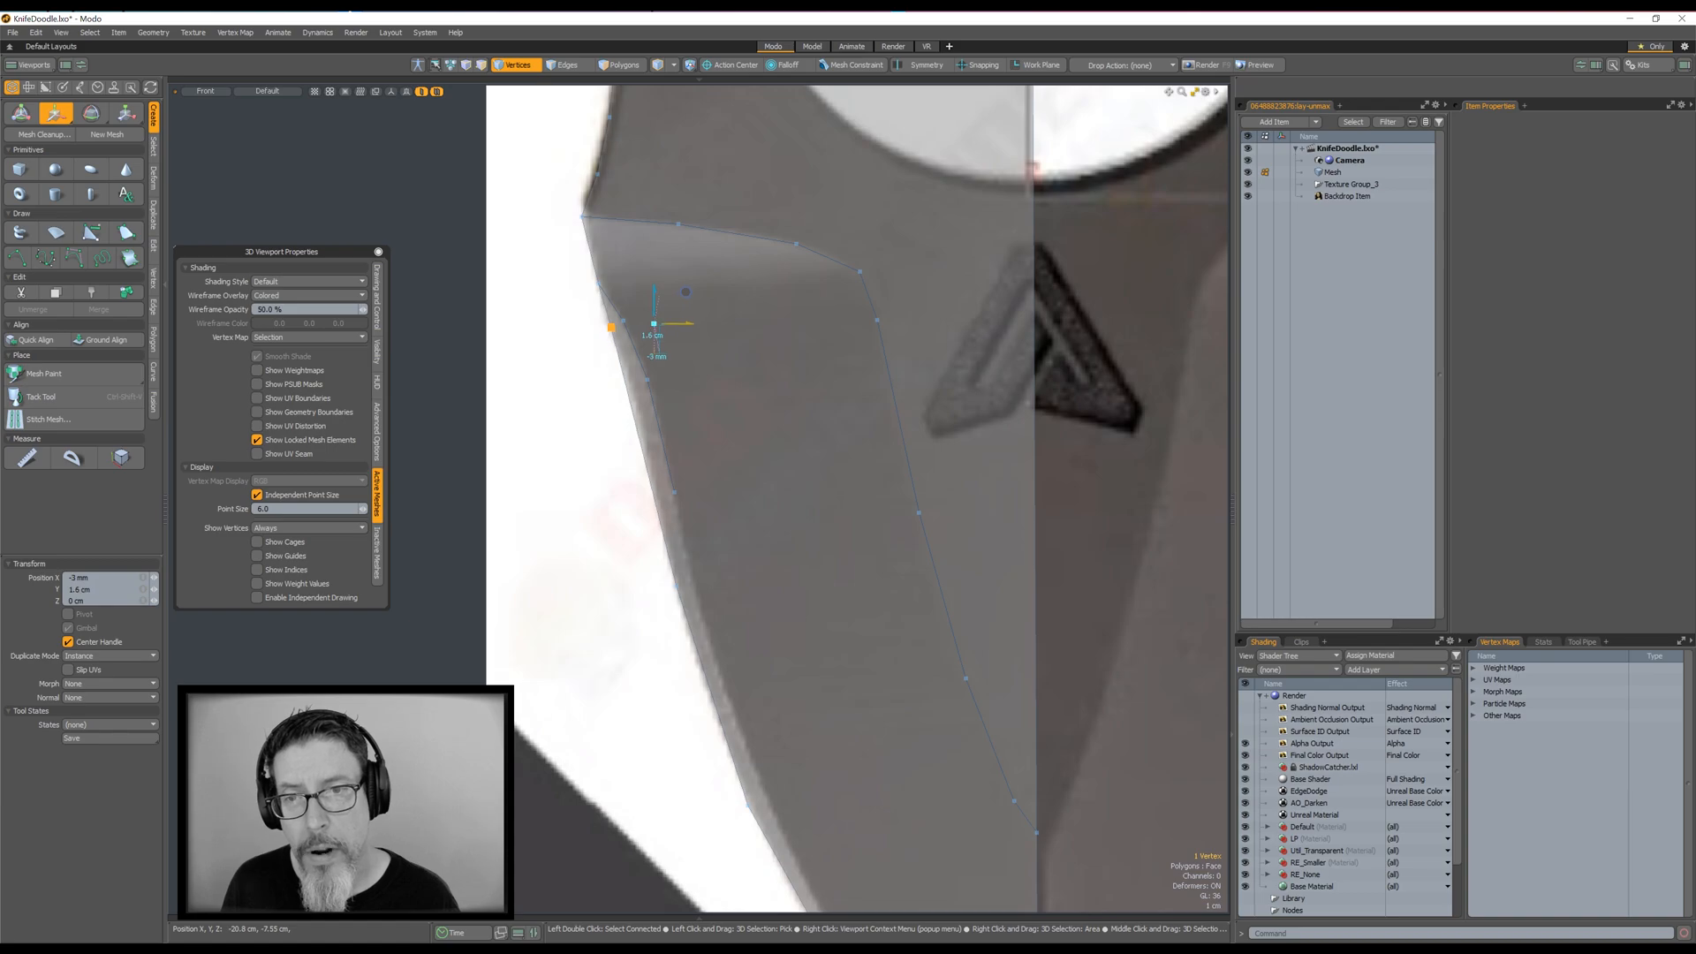
{"action": "key", "text": "space"}
{"action": "left_click", "coordinate": [659, 402]}
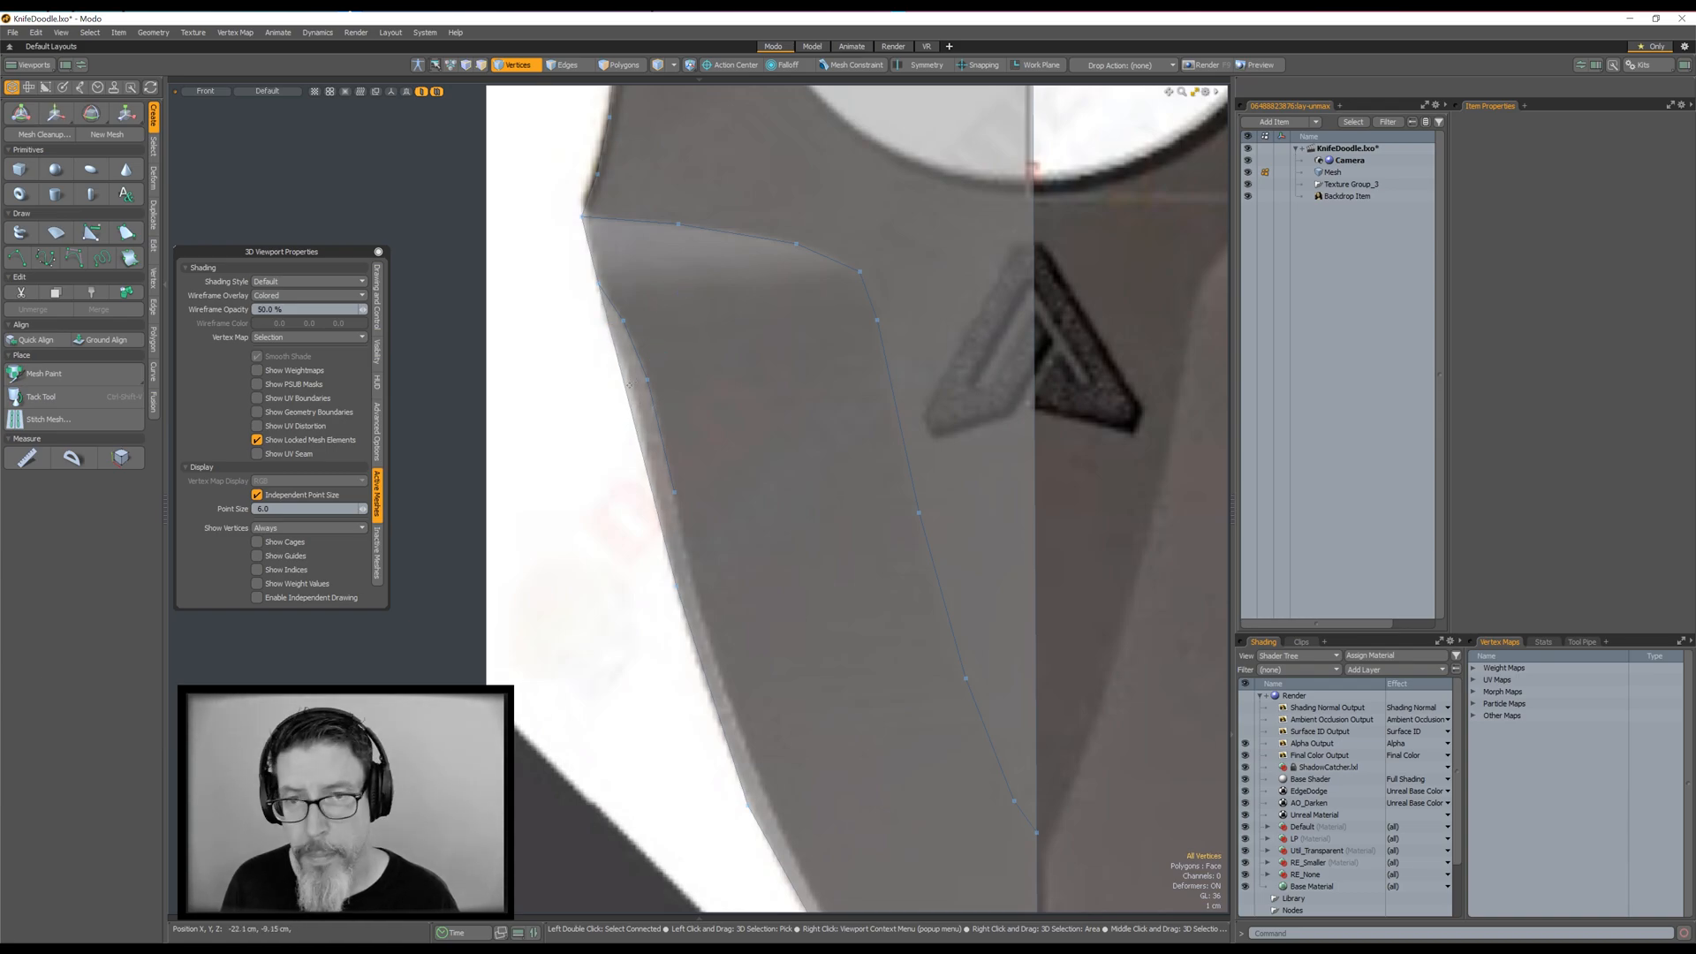
Try to start an Edge Slice from the moved contour vertex below the guard.
{"action": "key", "text": "alt+c"}
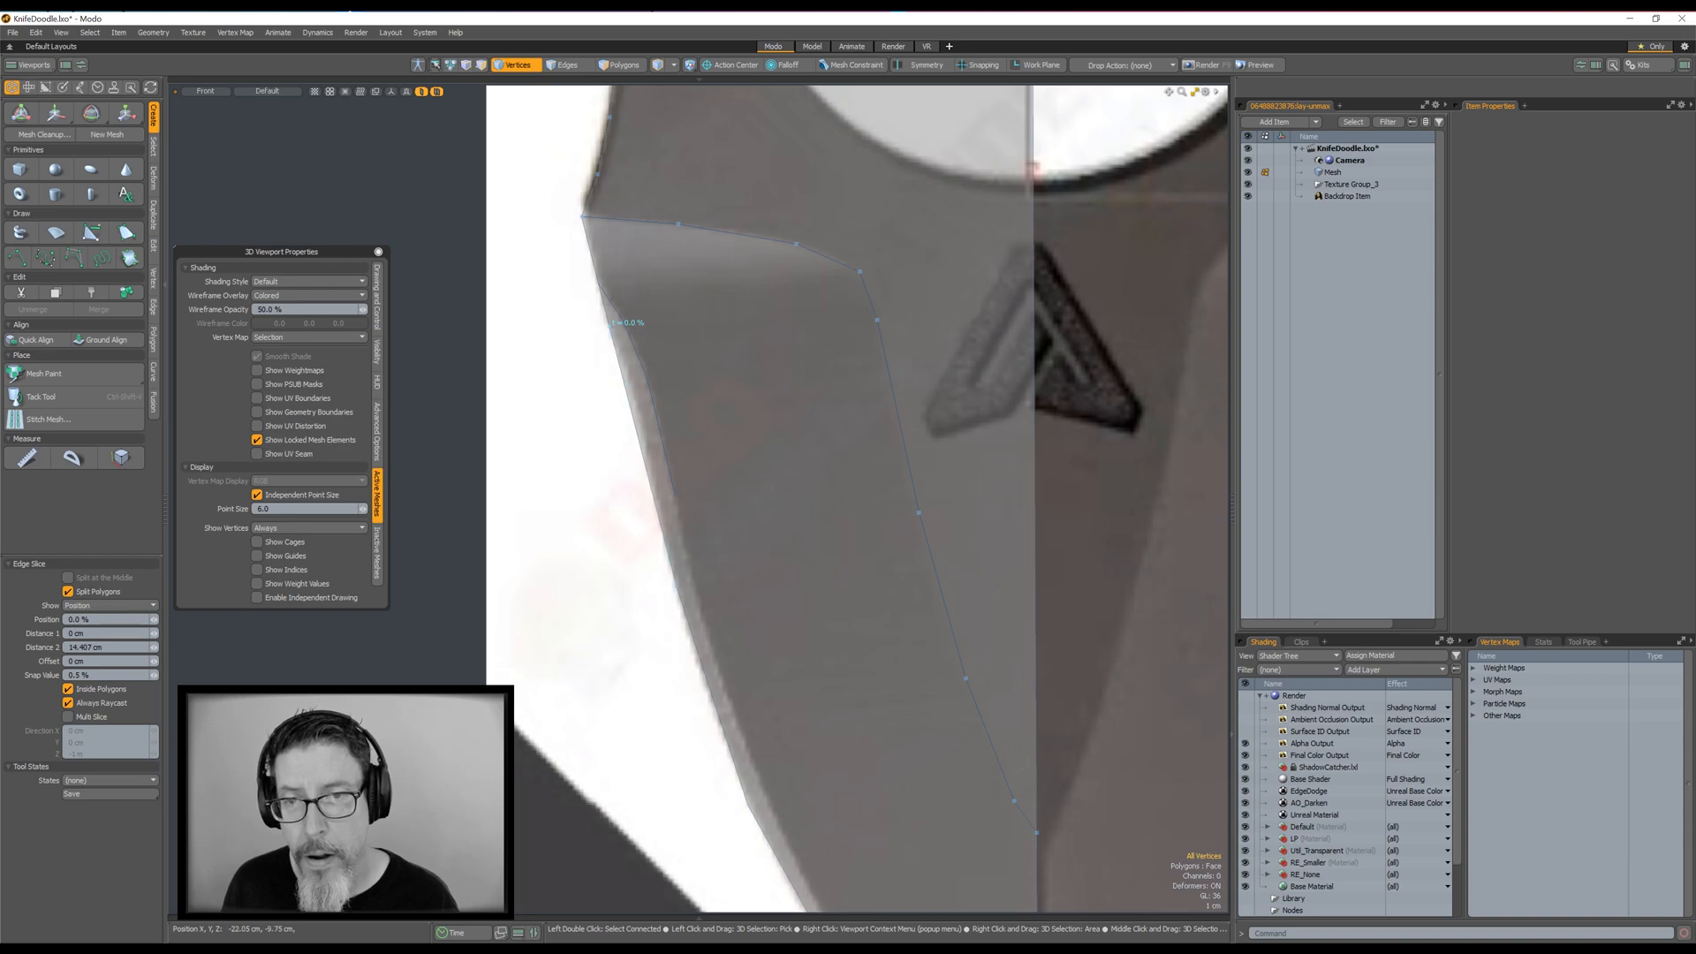
{"action": "key", "text": "space"}
{"action": "scroll", "coordinate": [640, 380], "scroll_direction": "up", "scroll_amount": 2}
{"action": "key", "text": "ctrl+shift+c"}
{"action": "key", "text": "Return"}
{"action": "left_click_drag", "start_coordinate": [692, 478], "coordinate": [681, 352], "text": "alt+shift"}
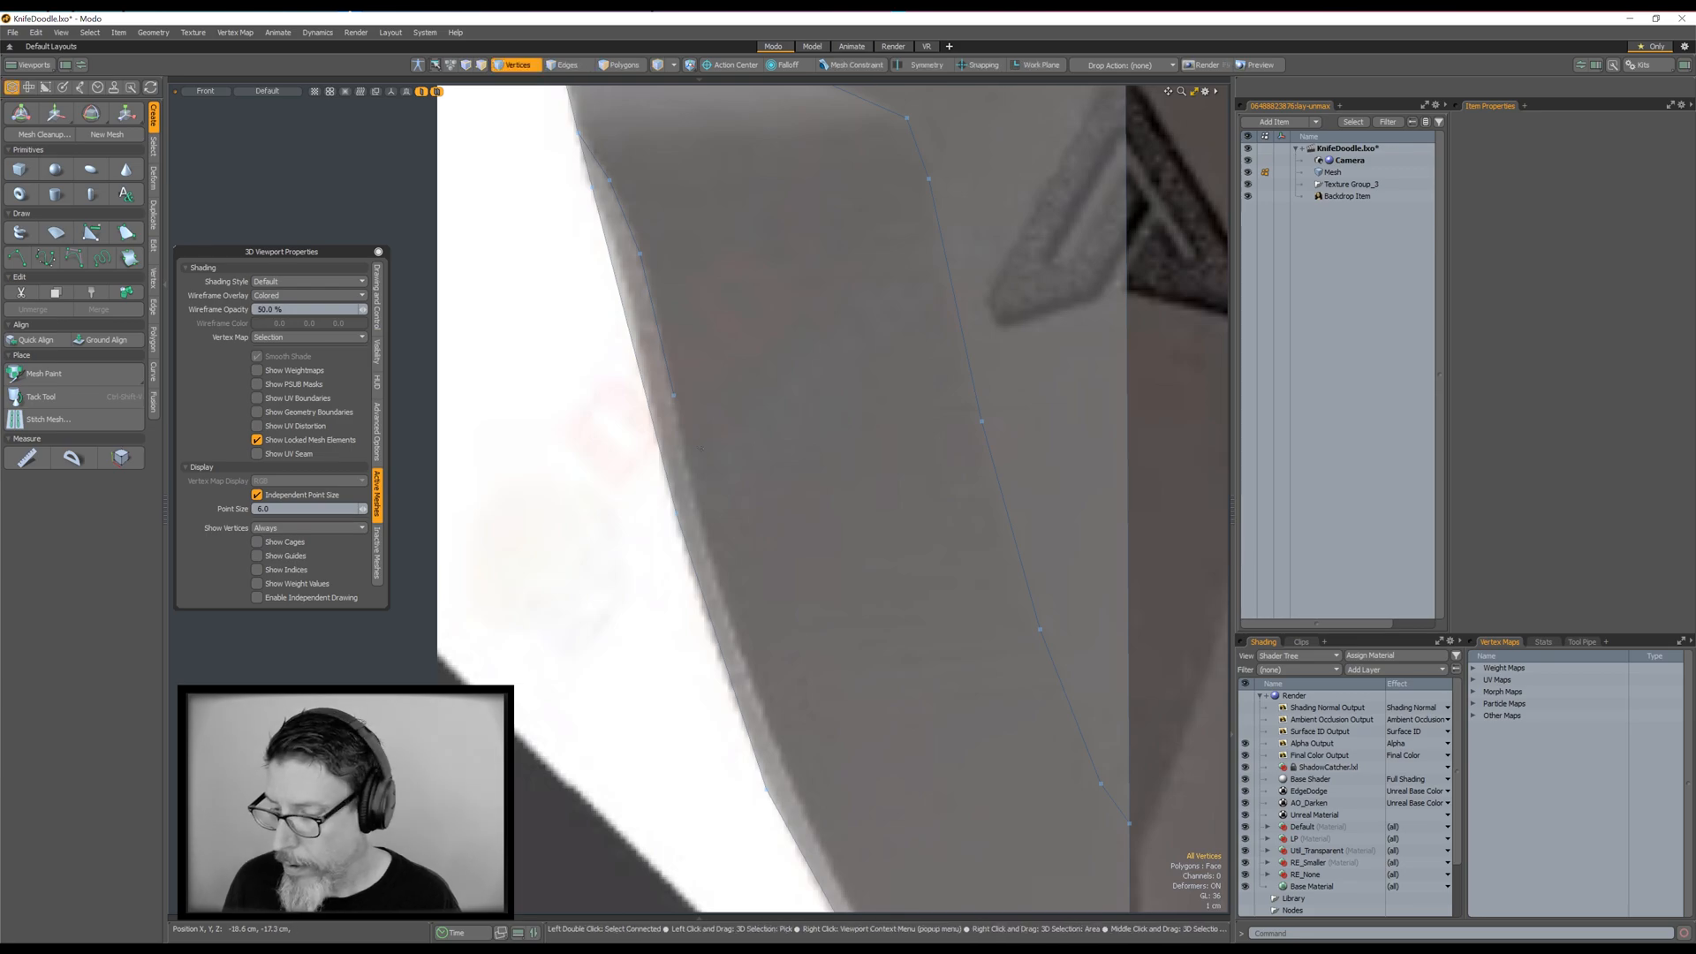
Edge Slice from the contour vertex below the guard and trace the inner line of the cutting-edge bevel down the upper blade.
{"action": "key", "text": "alt+c"}
{"action": "left_click", "coordinate": [673, 395]}
{"action": "left_click_drag", "start_coordinate": [674, 396], "coordinate": [646, 297], "text": "alt+shift"}
{"action": "left_click", "coordinate": [671, 395]}
{"action": "left_click_drag", "start_coordinate": [671, 395], "coordinate": [671, 402]}
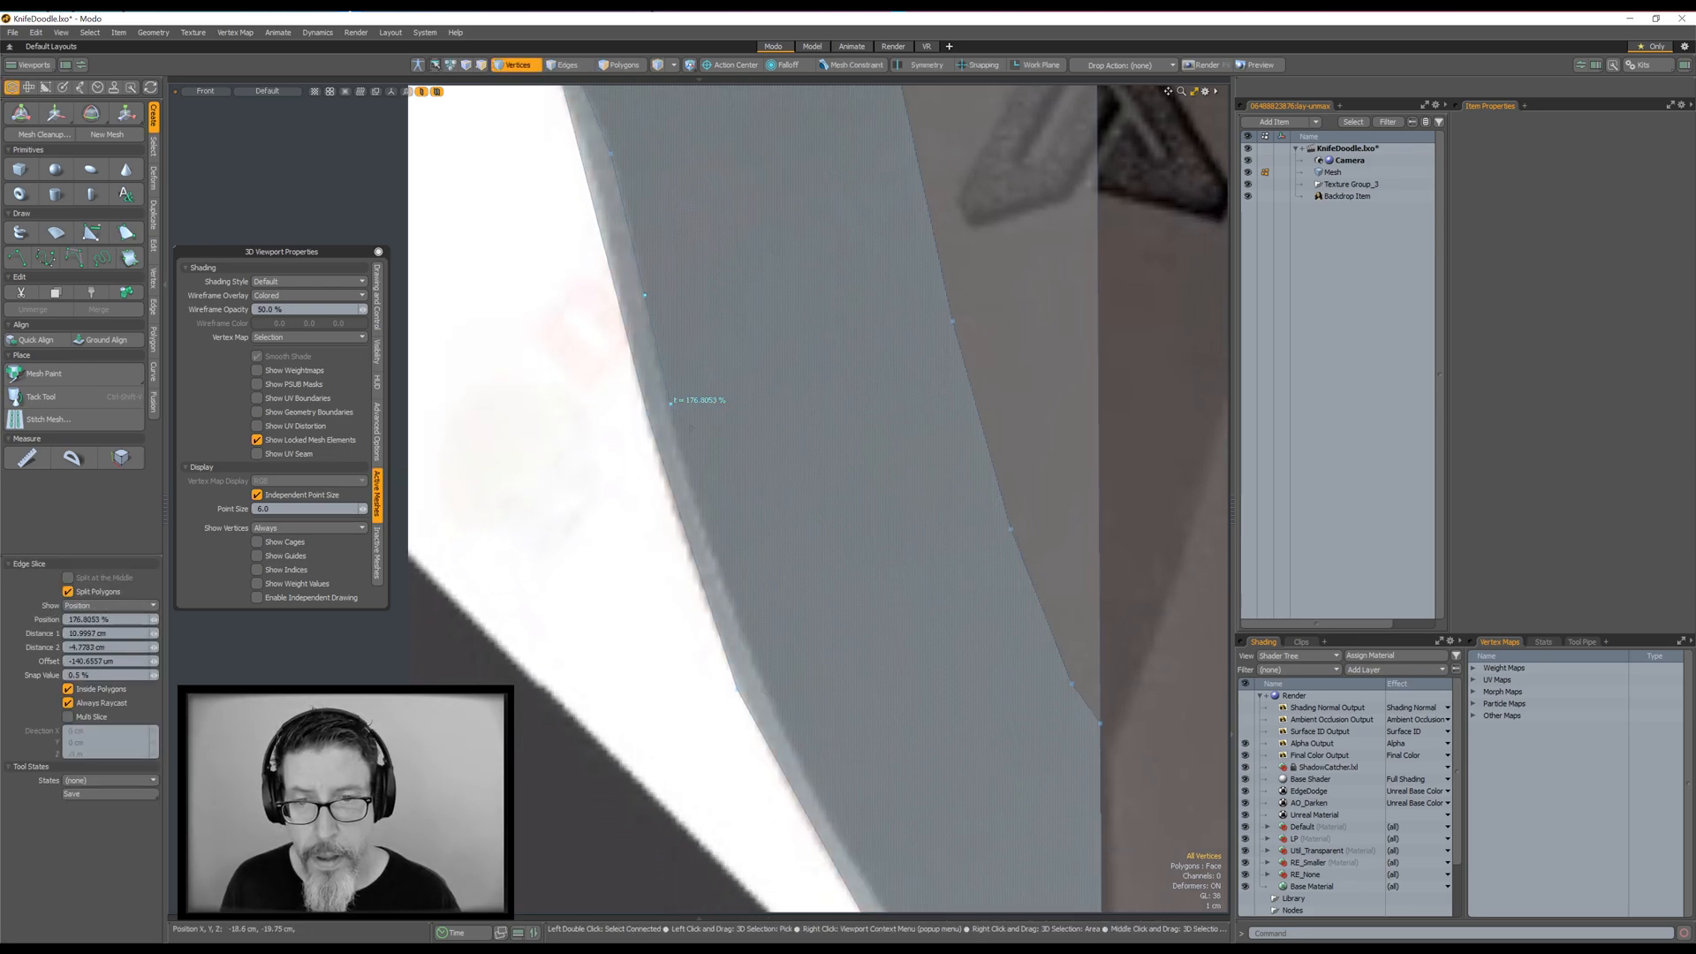
{"action": "left_click_drag", "start_coordinate": [724, 580], "coordinate": [710, 448], "text": "alt+shift"}
{"action": "left_click", "coordinate": [744, 539]}
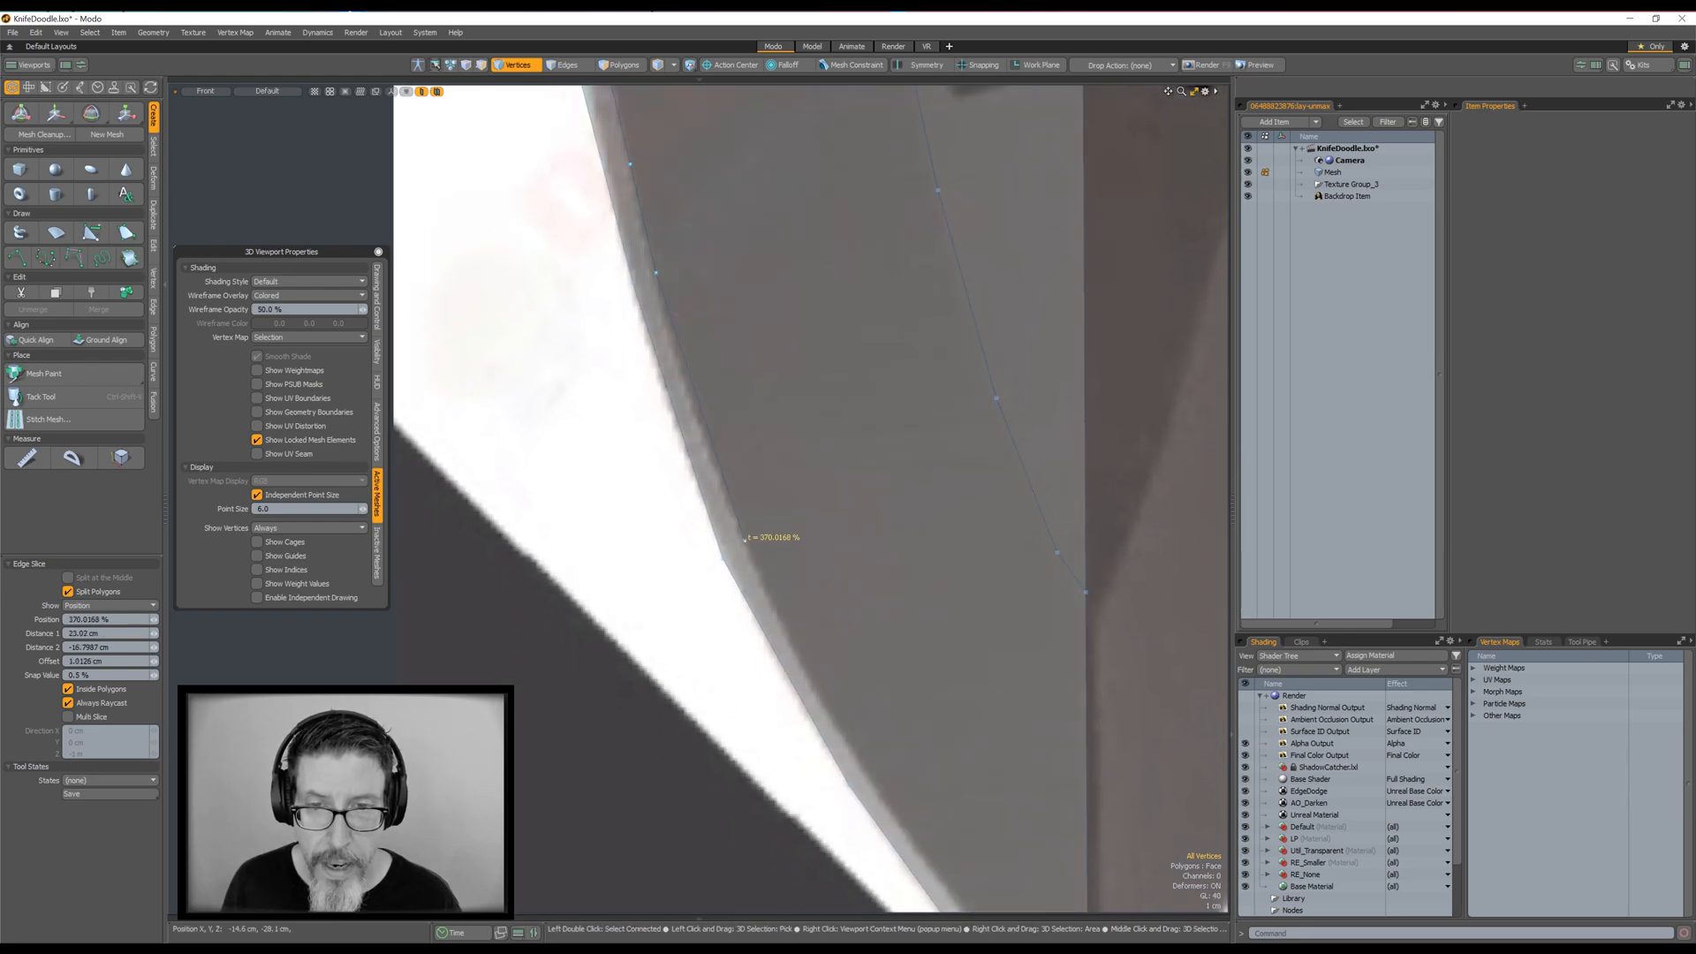
Continue the bevel slice along the curved lower blade and finish it on the centre line just above the tip.
{"action": "left_click_drag", "start_coordinate": [838, 734], "coordinate": [725, 461], "text": "alt+shift"}
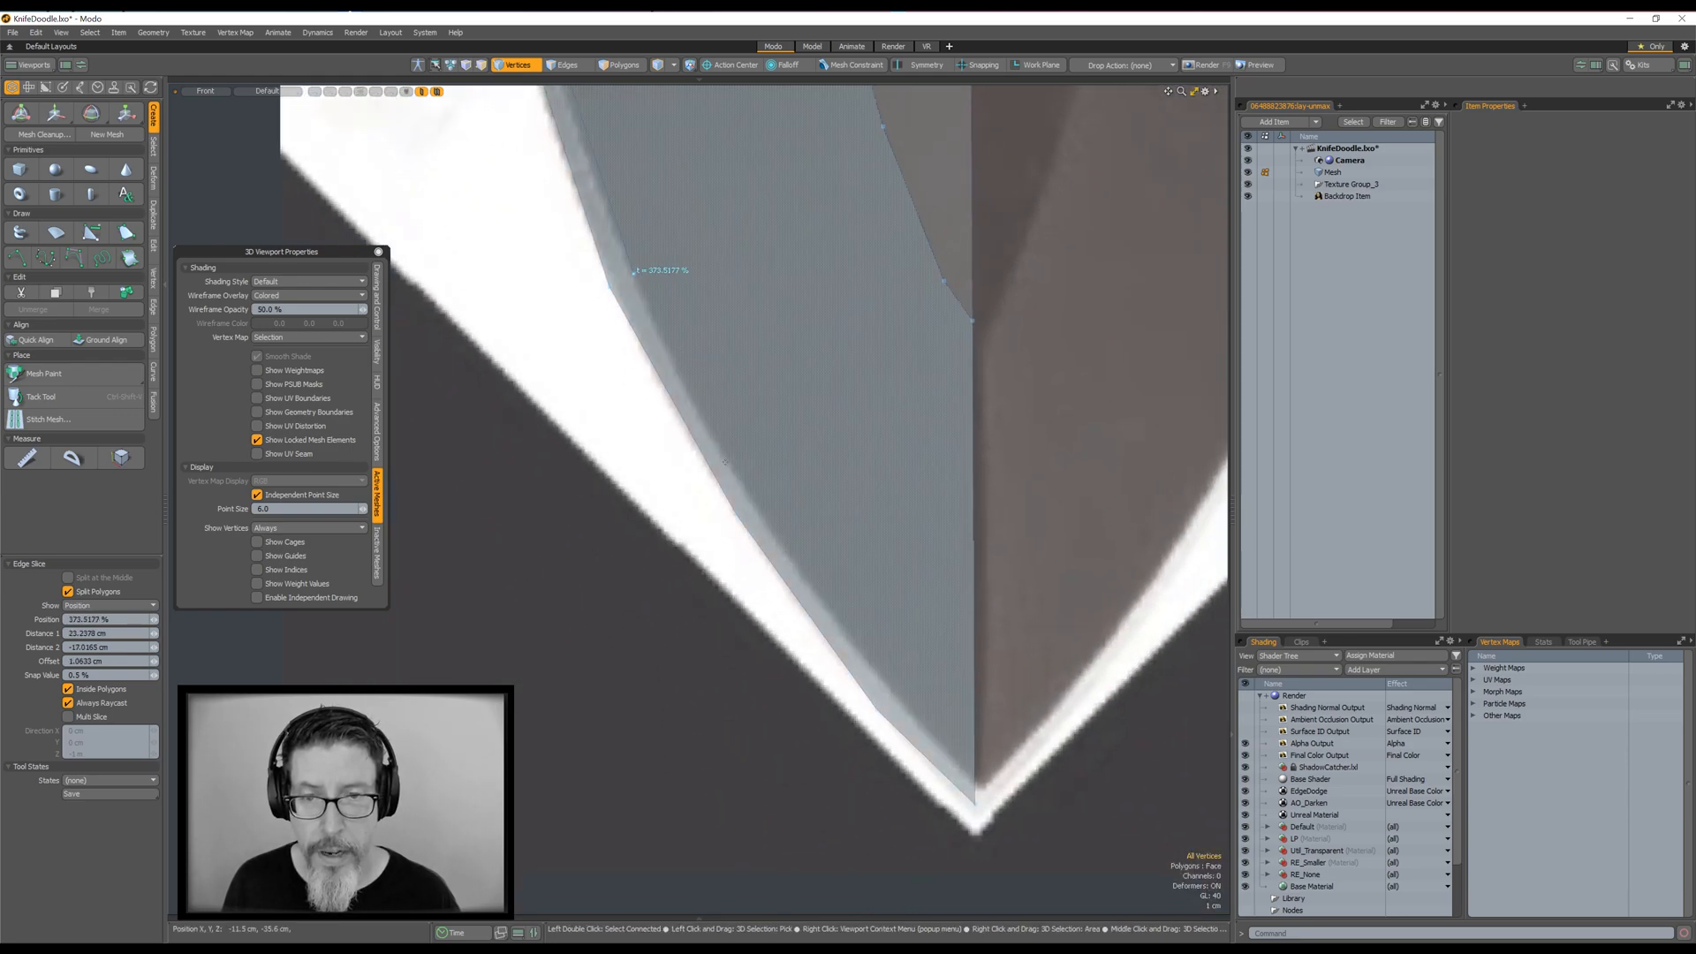
{"action": "left_click", "coordinate": [750, 503]}
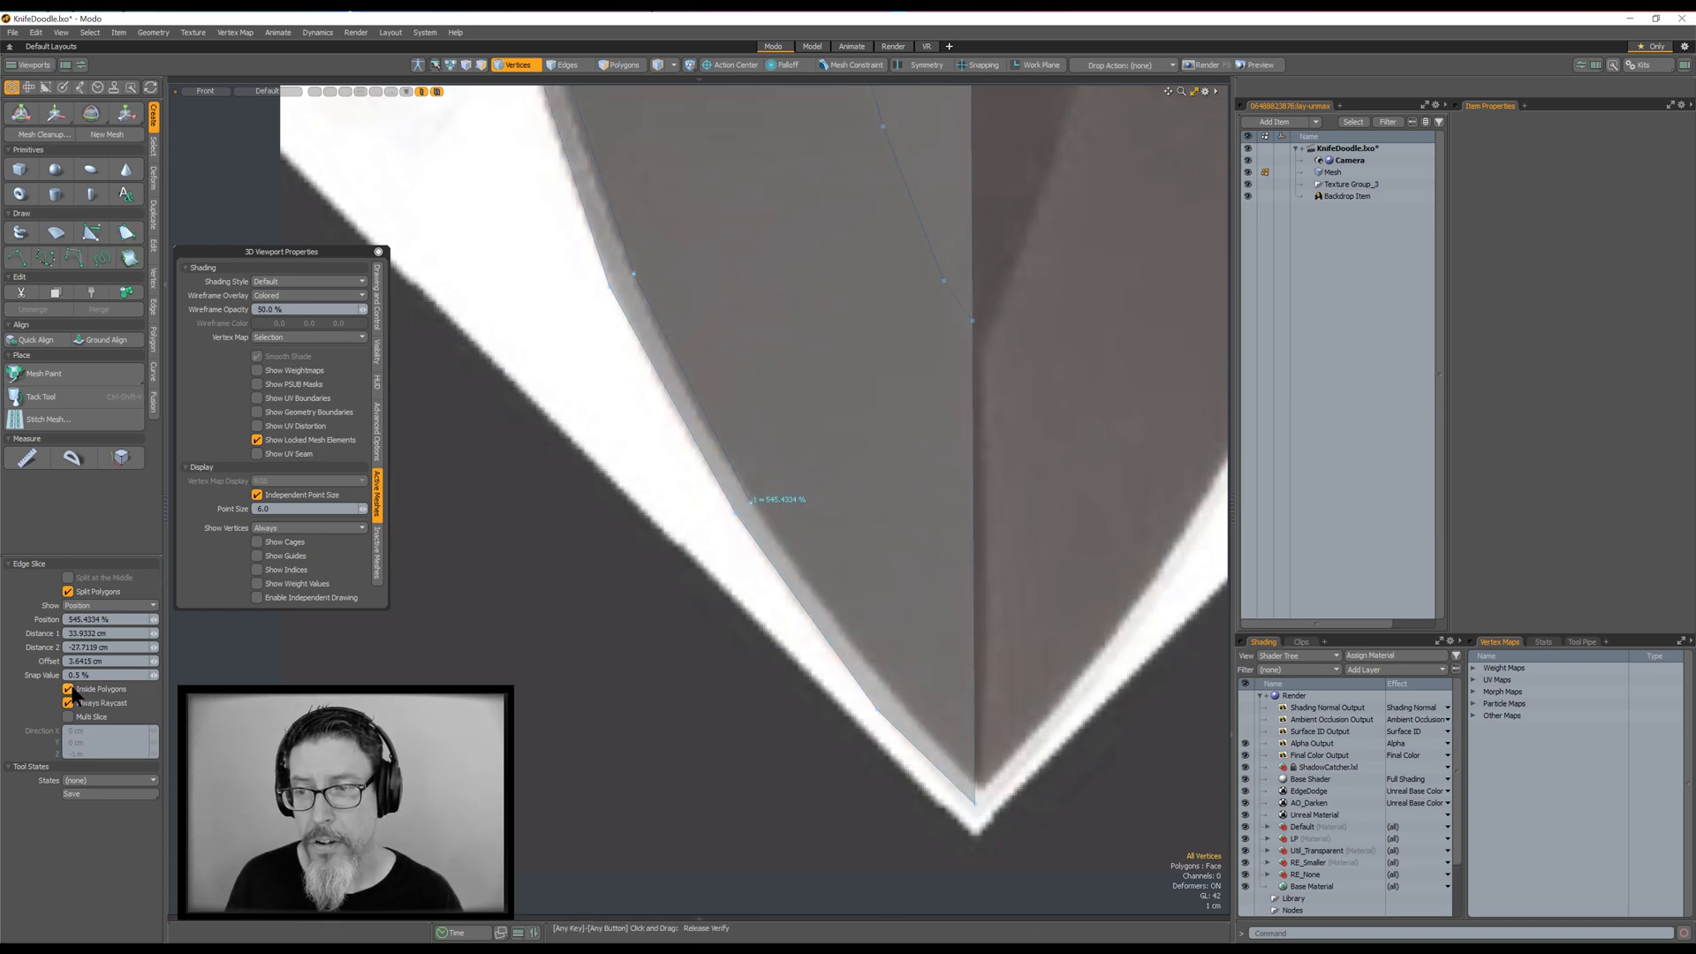
{"action": "left_click_drag", "start_coordinate": [829, 482], "coordinate": [735, 402], "text": "alt+shift"}
{"action": "left_click", "coordinate": [783, 587]}
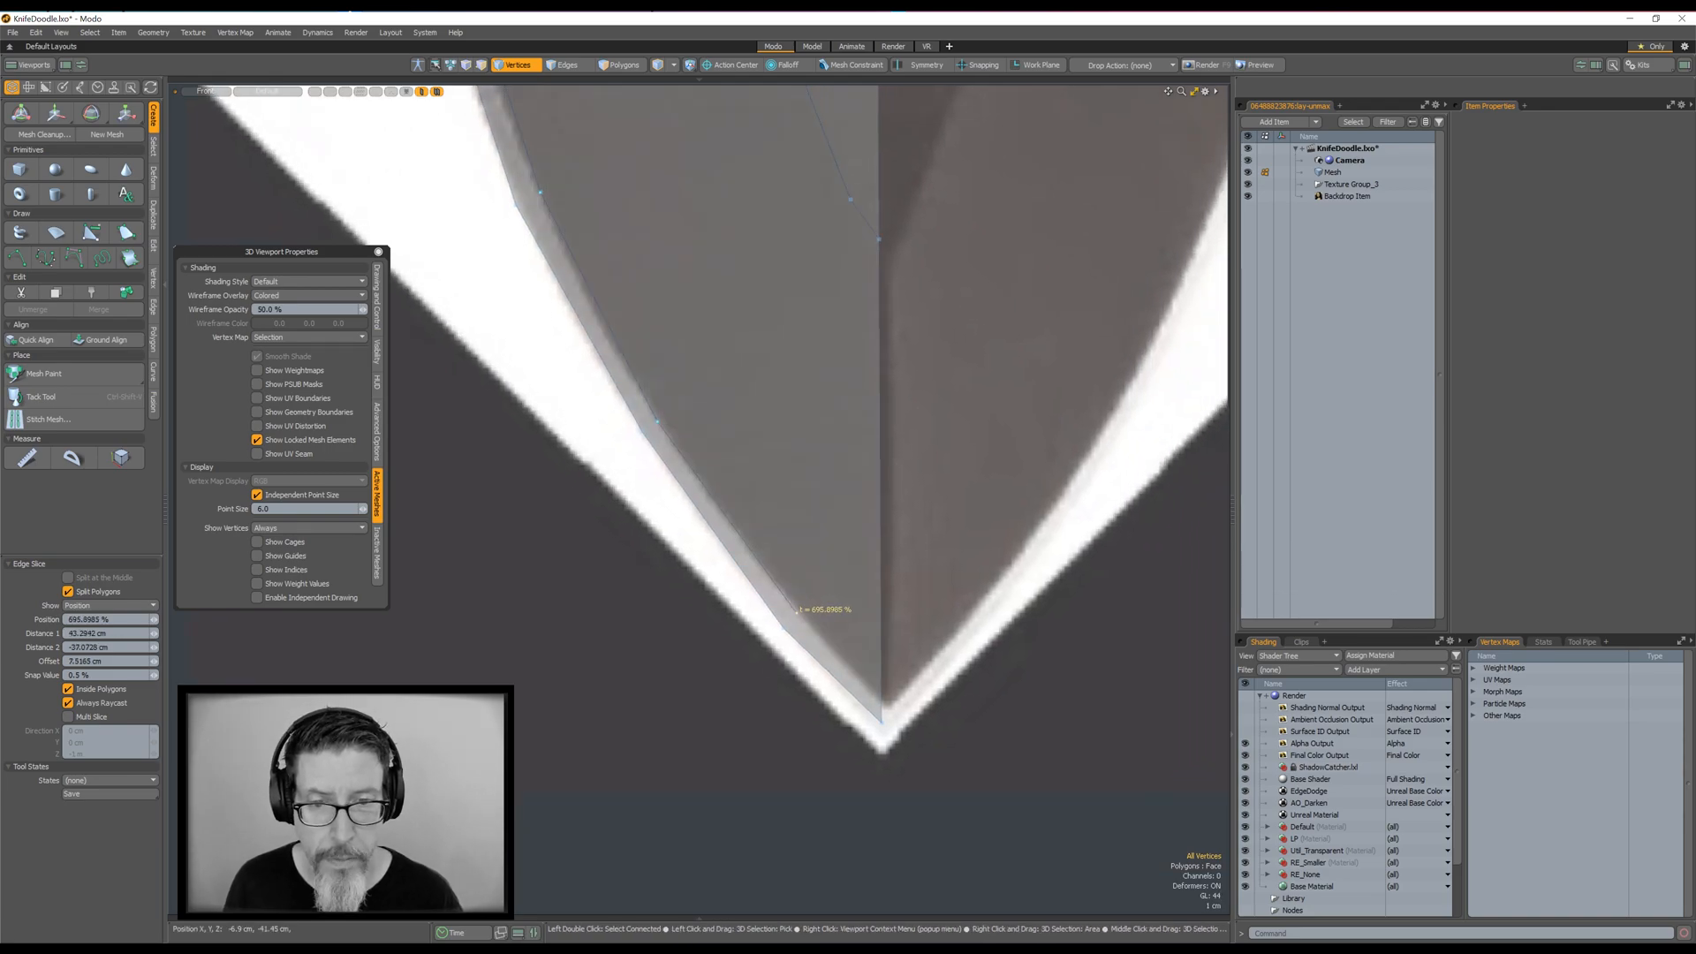
{"action": "left_click_drag", "start_coordinate": [797, 609], "coordinate": [796, 612]}
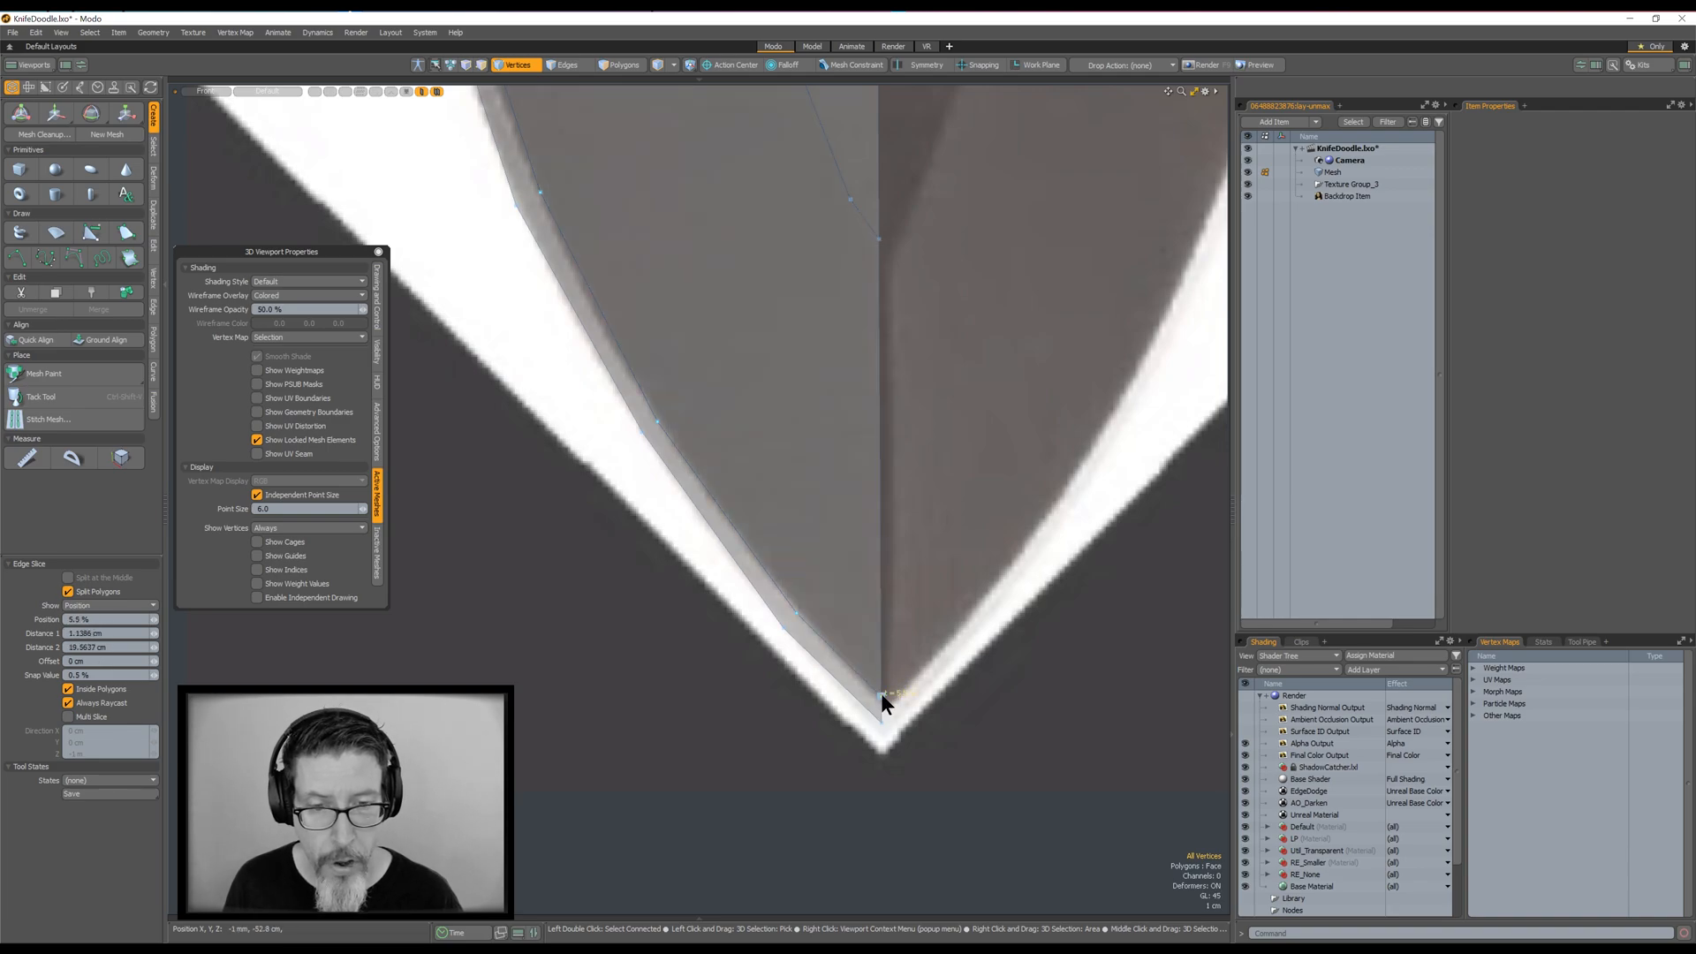
{"action": "scroll", "coordinate": [854, 617], "scroll_direction": "down", "scroll_amount": 3}
{"action": "key", "text": "space"}
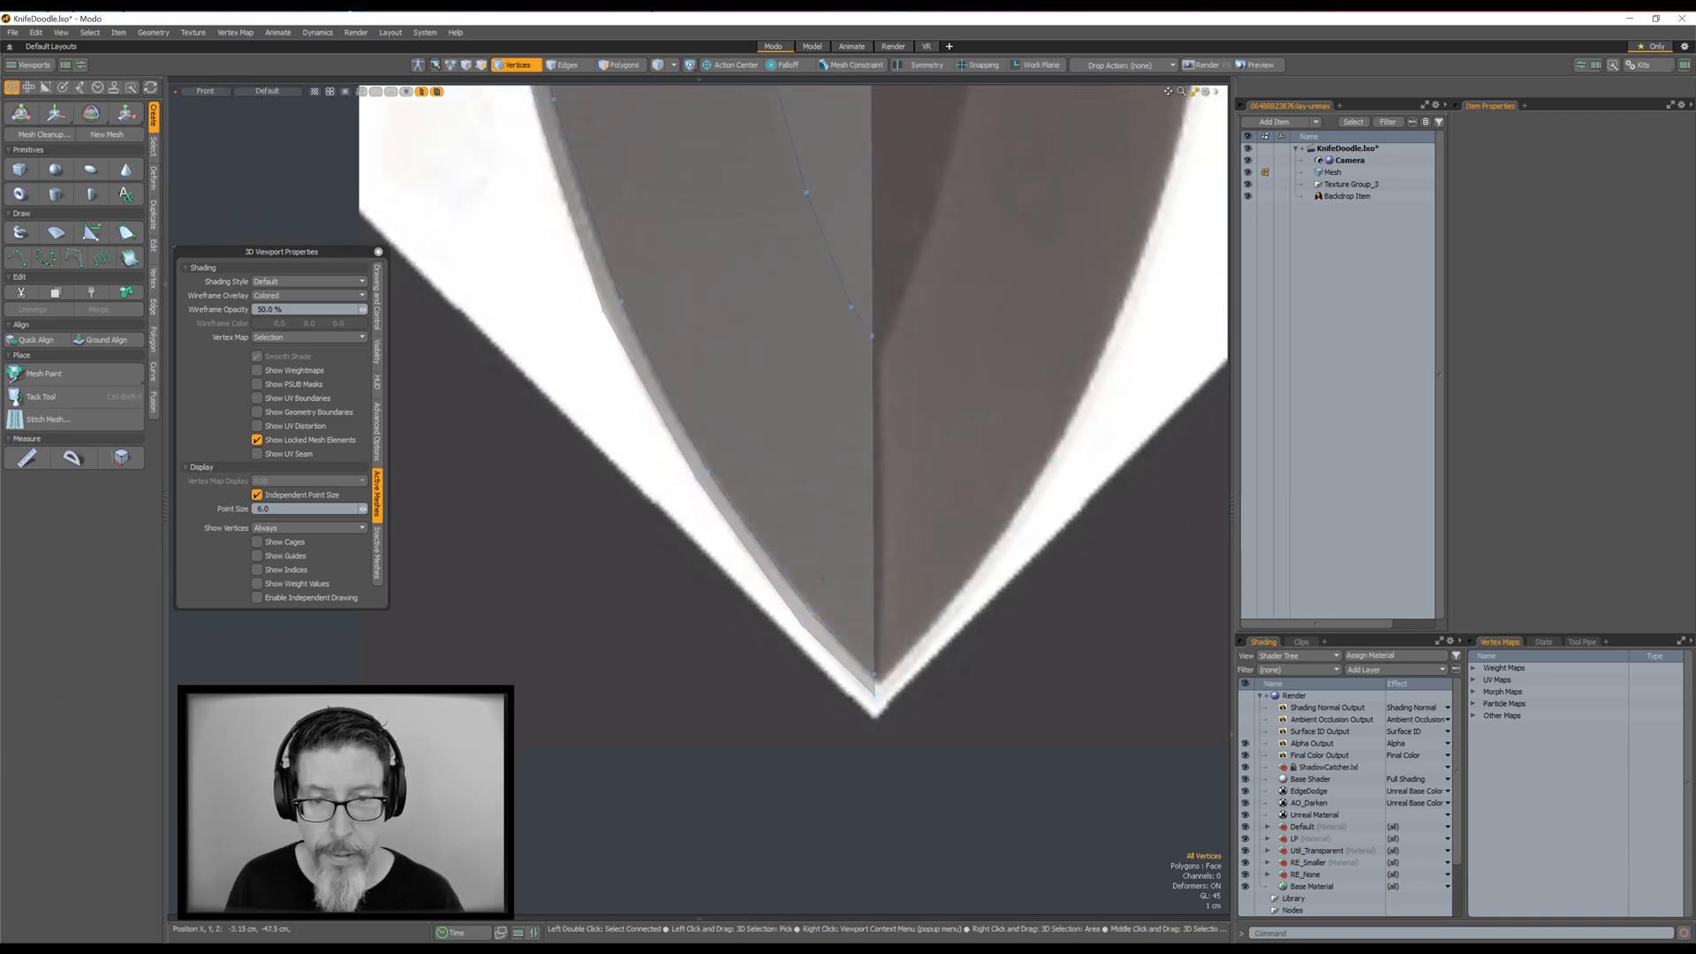
Hide the backdrop and slice two edges across the upper bevel strip, meeting the outline at about 24% and 56%.
{"action": "left_click", "coordinate": [1247, 195]}
{"action": "left_click_drag", "start_coordinate": [914, 462], "coordinate": [845, 784], "text": "alt+shift"}
{"action": "scroll", "coordinate": [845, 784], "scroll_direction": "down", "scroll_amount": 3}
{"action": "left_click_drag", "start_coordinate": [652, 543], "coordinate": [667, 406], "text": "alt+shift"}
{"action": "scroll", "coordinate": [774, 569], "scroll_direction": "up", "scroll_amount": 6}
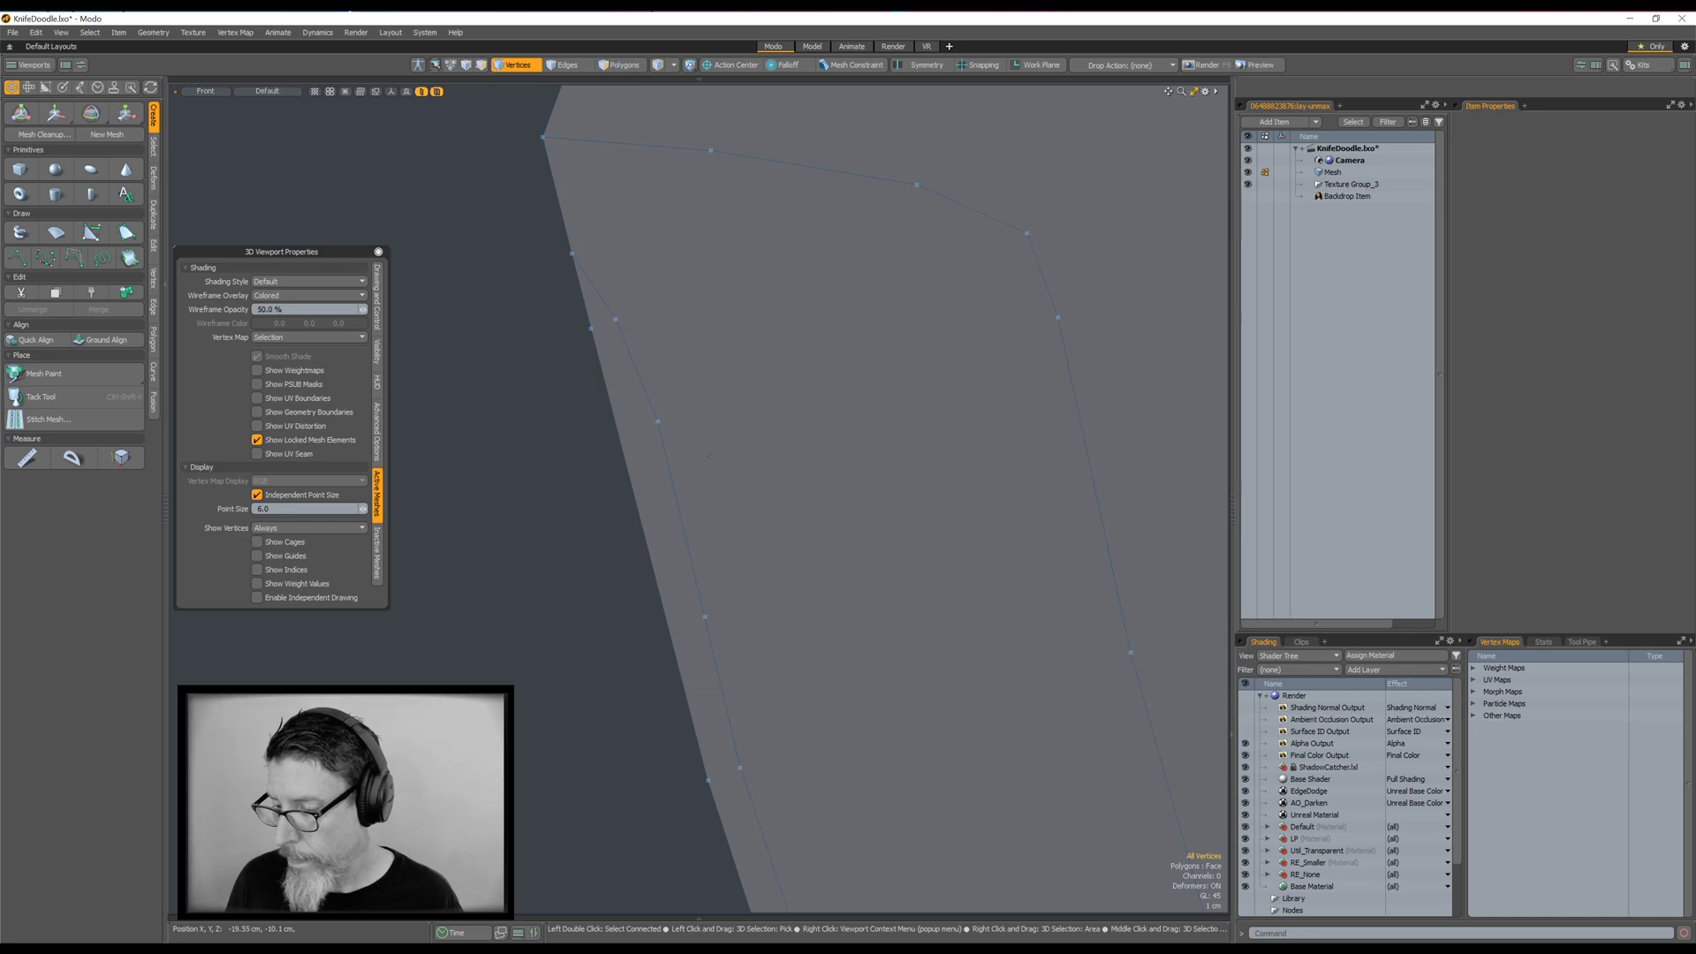
{"action": "key", "text": "alt+c"}
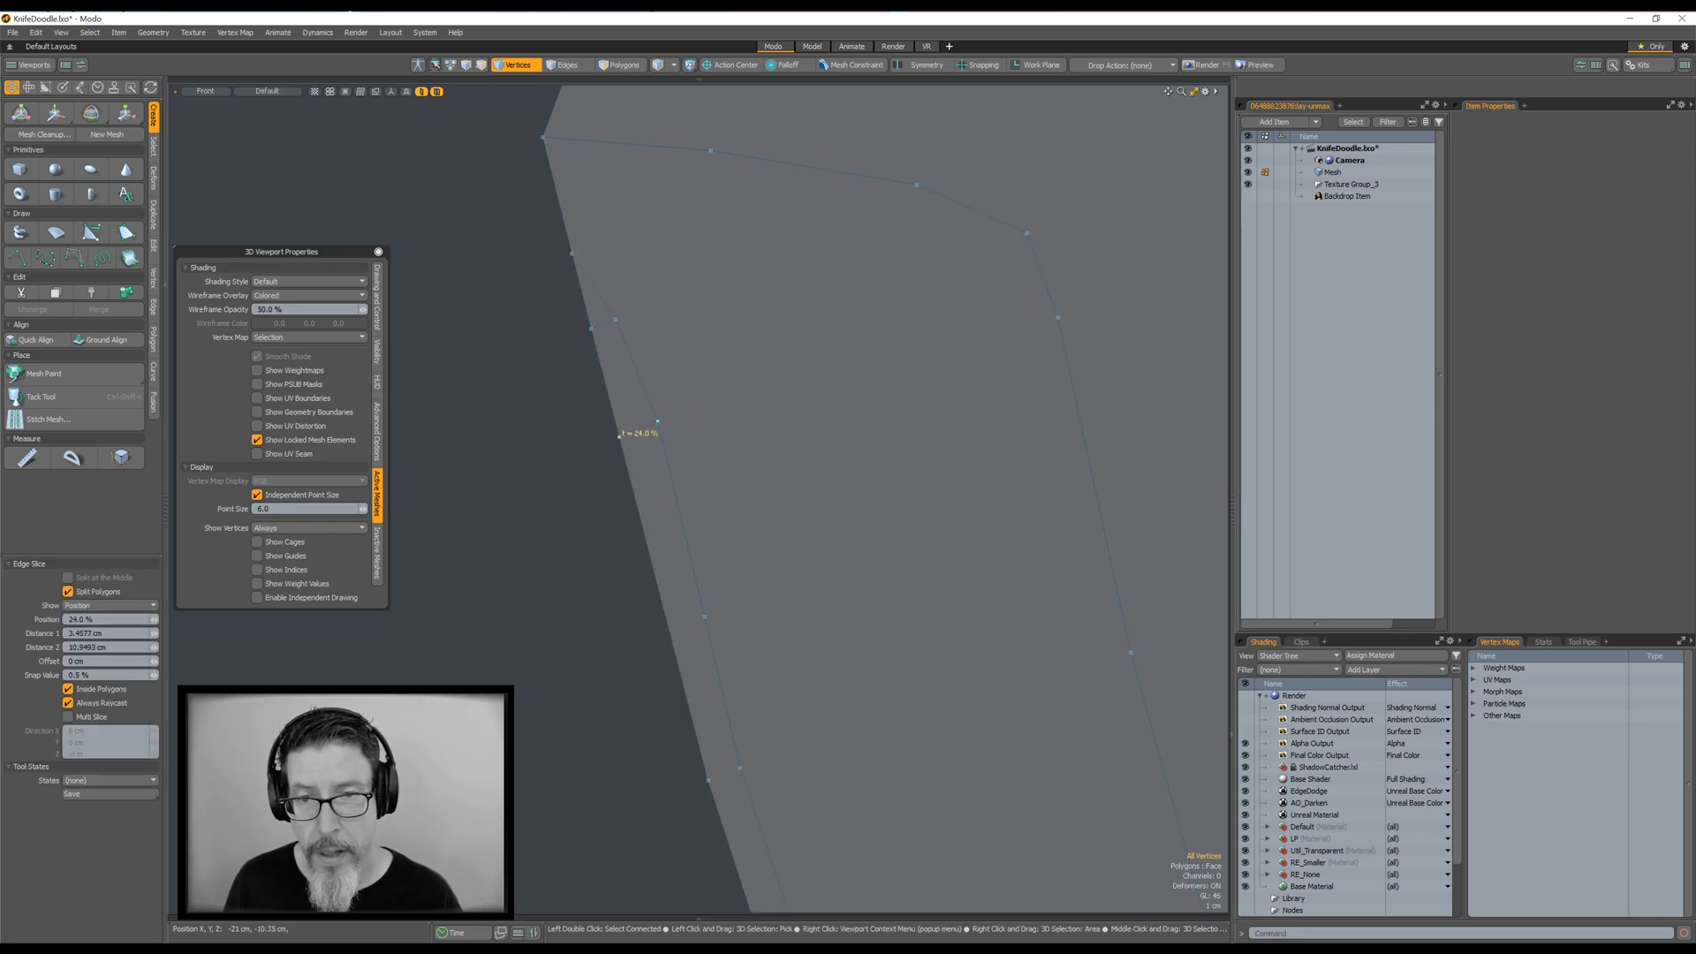
{"action": "left_click", "coordinate": [703, 617], "text": "shift"}
{"action": "left_click", "coordinate": [668, 629]}
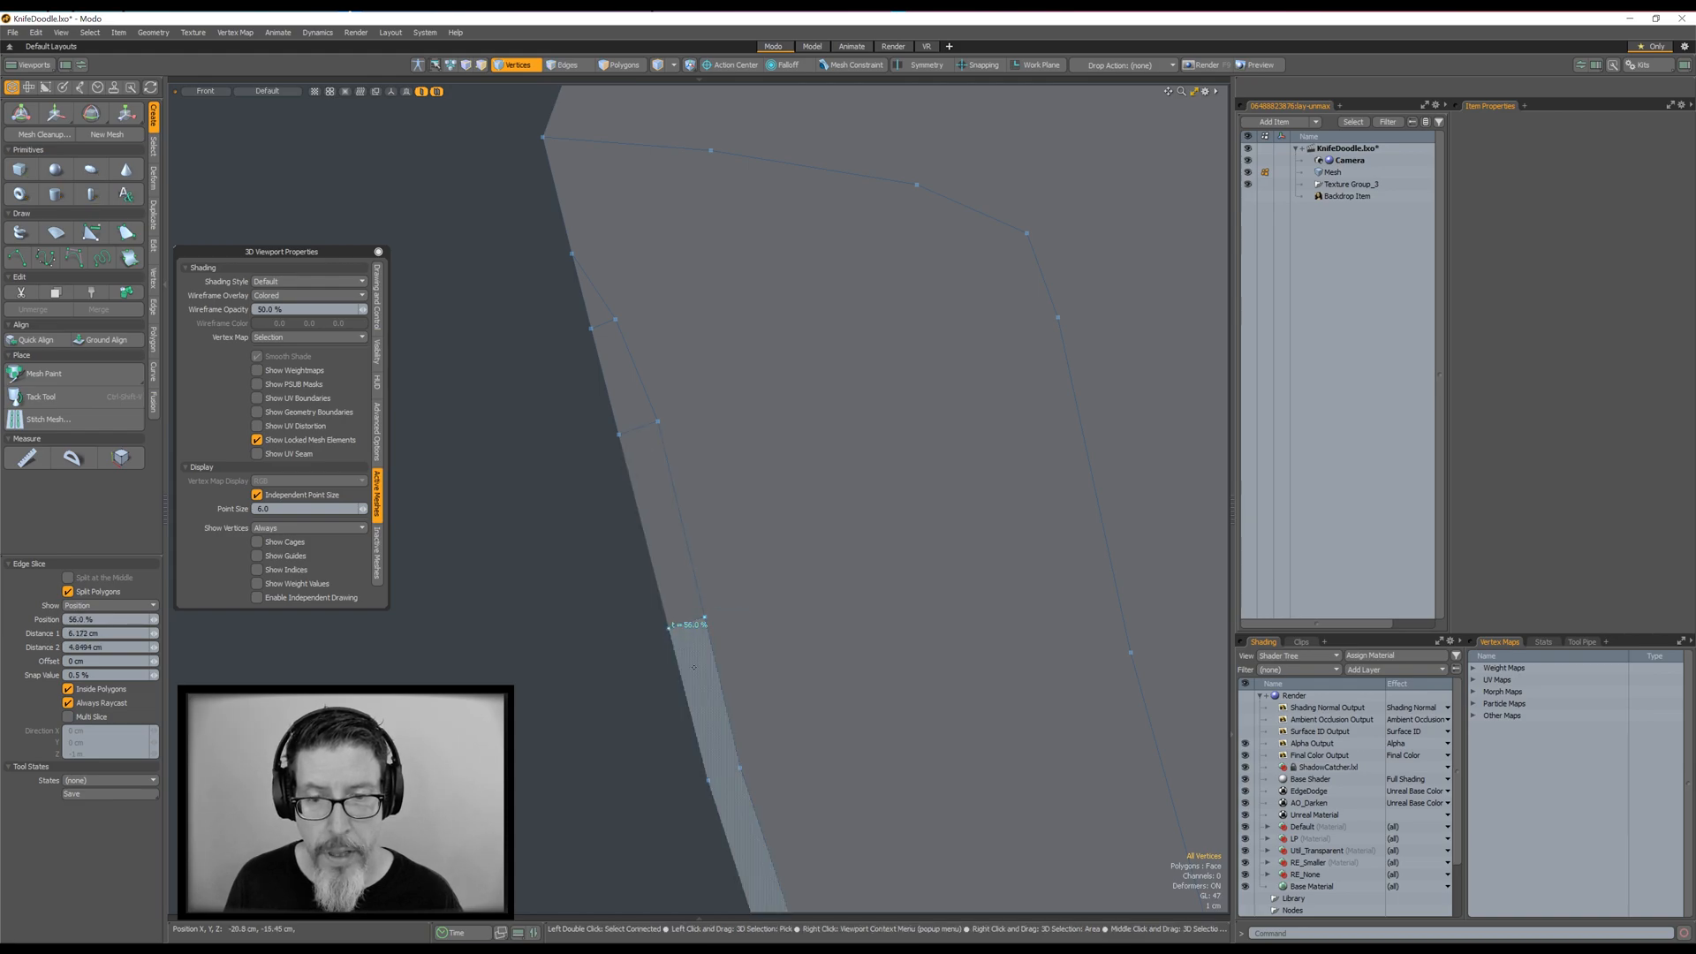
Slice three more edges across the bevel strip, joining the inner bevel vertices to the matching outline vertices down the blade.
{"action": "left_click_drag", "start_coordinate": [680, 644], "coordinate": [621, 432], "text": "alt+shift"}
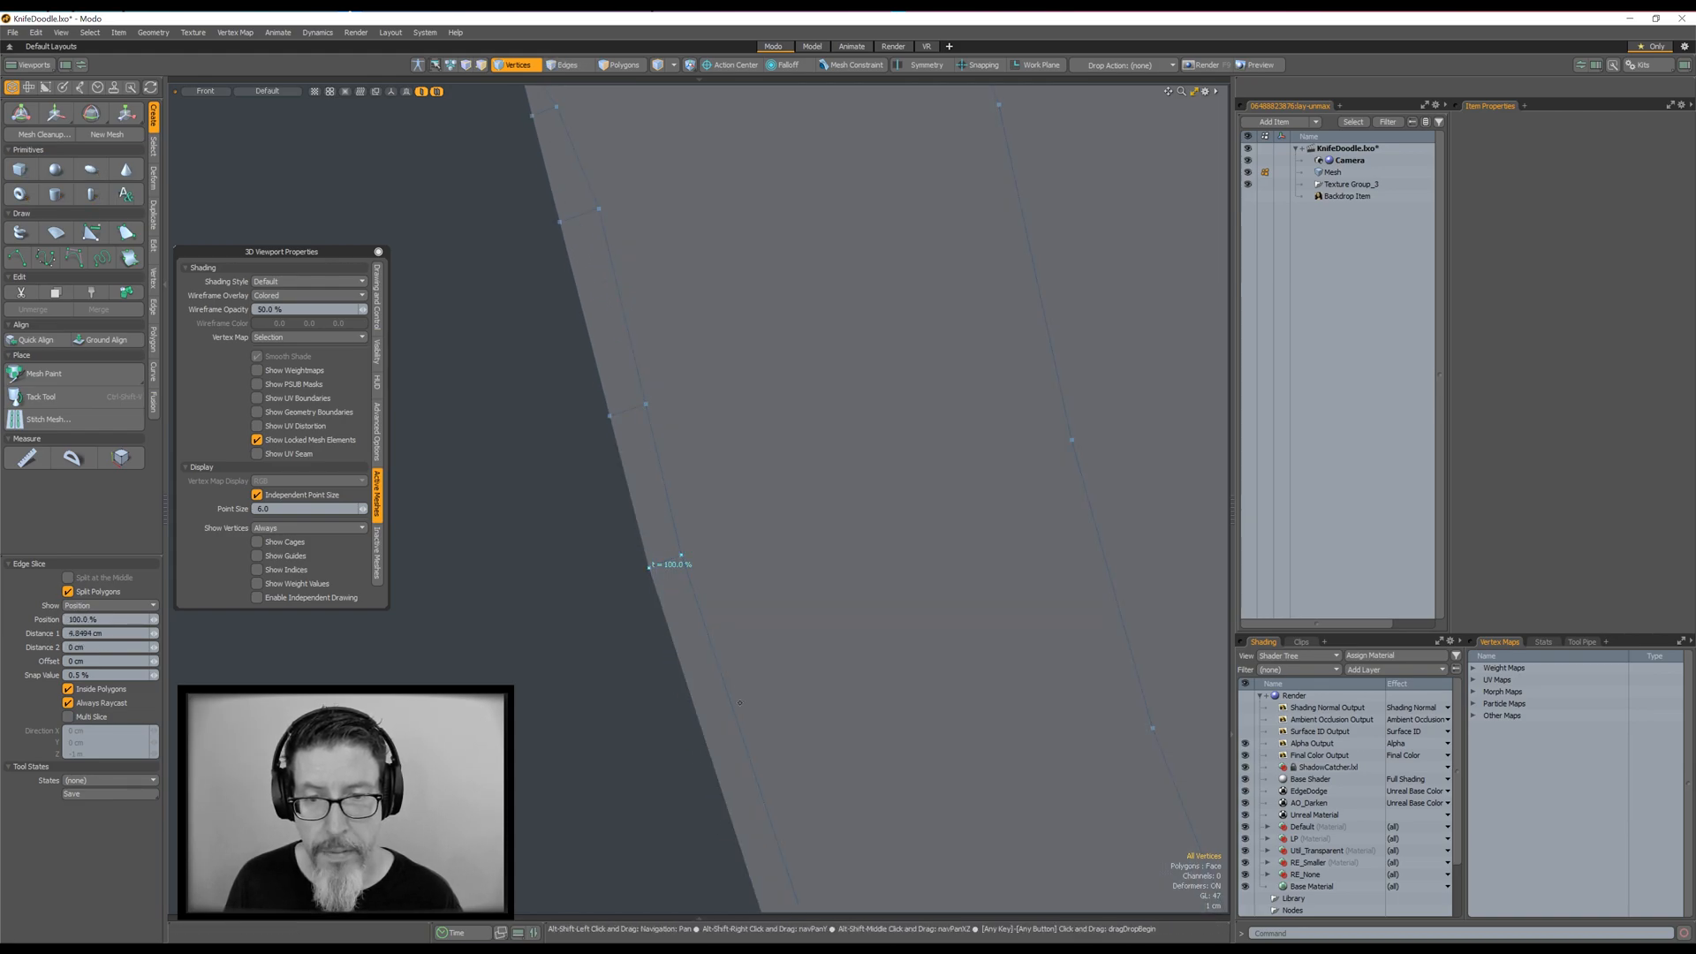
{"action": "left_click_drag", "start_coordinate": [666, 557], "coordinate": [568, 288], "text": "alt+shift"}
{"action": "left_click", "coordinate": [717, 660], "text": "shift"}
{"action": "left_click", "coordinate": [684, 677]}
{"action": "left_click_drag", "start_coordinate": [691, 691], "coordinate": [568, 336], "text": "alt+shift"}
{"action": "left_click", "coordinate": [757, 623], "text": "shift"}
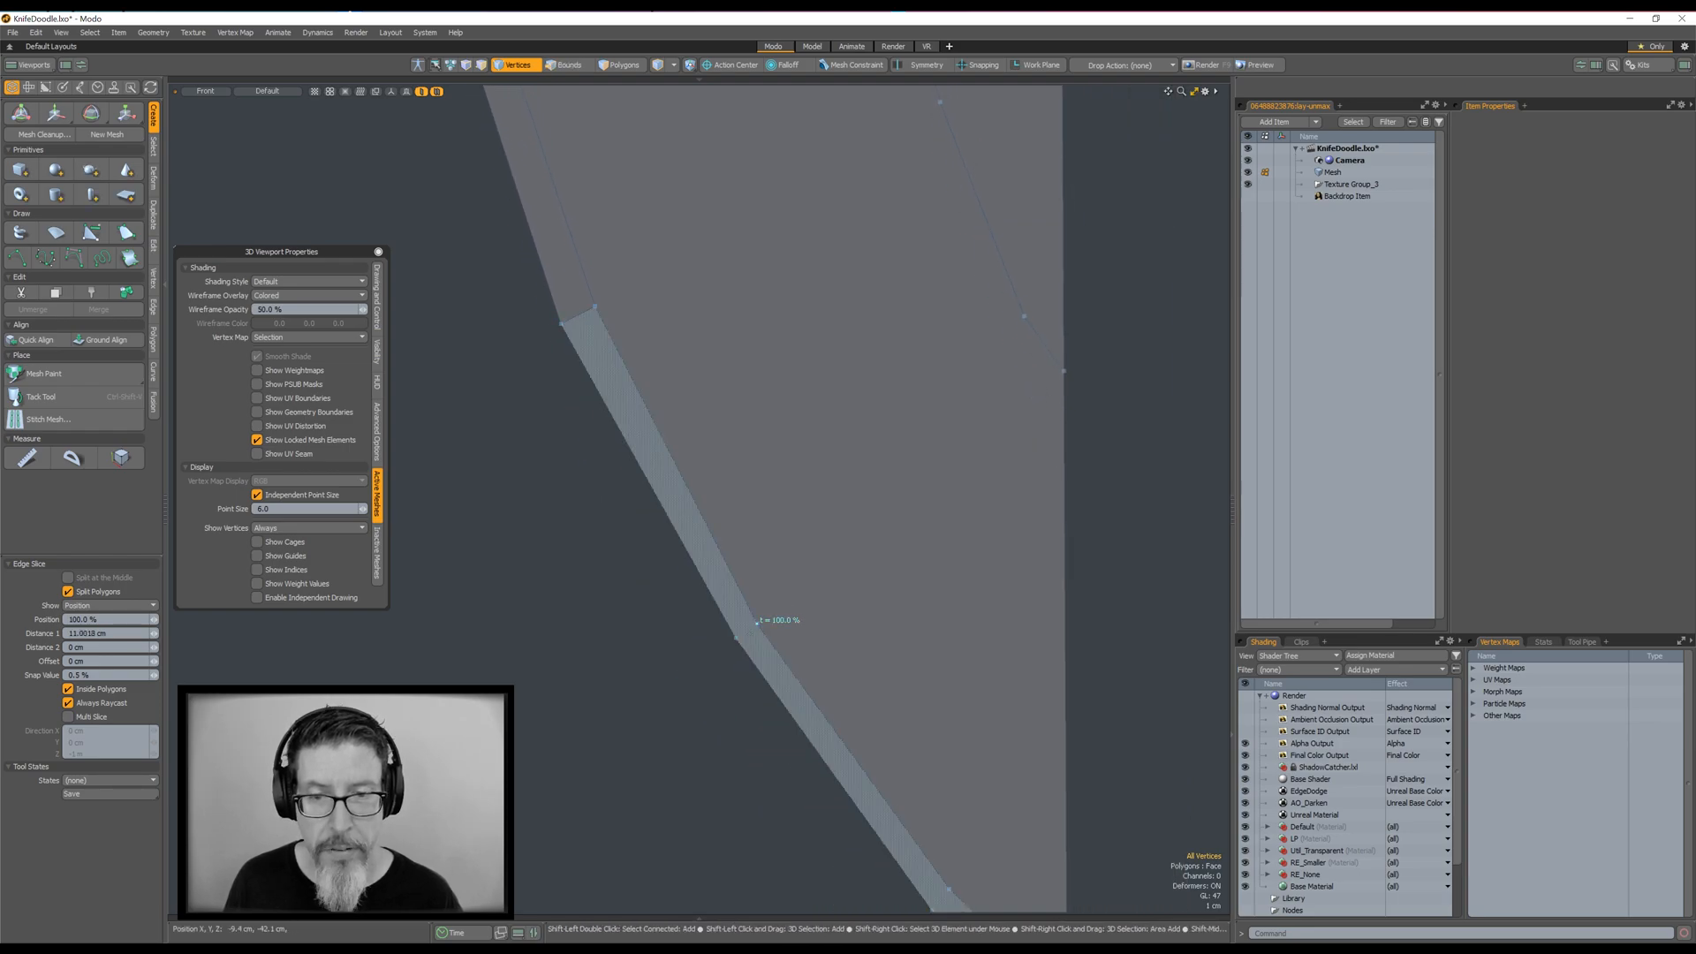
{"action": "left_click", "coordinate": [737, 638]}
Slice the last edge across the bevel strip near the tip, drop the Edge Slice tool and return to vertex selection.
{"action": "left_click_drag", "start_coordinate": [855, 718], "coordinate": [695, 484], "text": "alt+shift"}
{"action": "left_click", "coordinate": [789, 653], "text": "shift"}
{"action": "scroll", "coordinate": [790, 695], "scroll_direction": "down", "scroll_amount": 3}
{"action": "left_click_drag", "start_coordinate": [790, 694], "coordinate": [820, 864], "text": "alt+shift"}
{"action": "key", "text": "q"}
{"action": "left_click_drag", "start_coordinate": [563, 288], "coordinate": [649, 555], "text": "alt+shift"}
{"action": "key", "text": "1"}
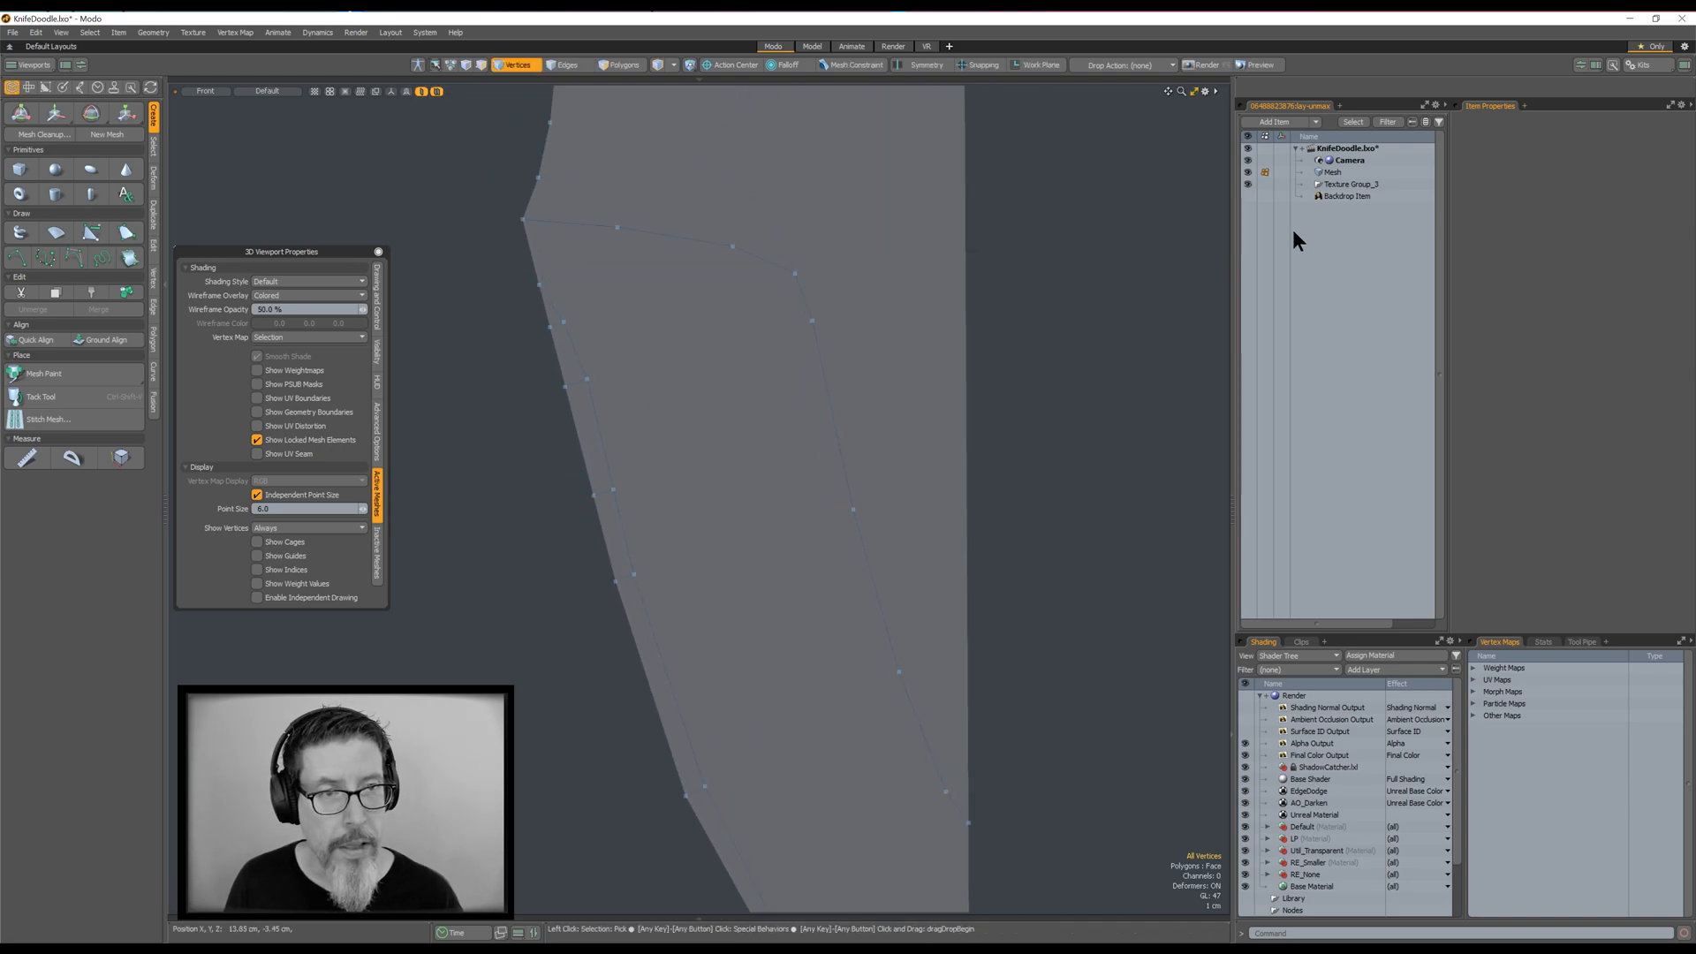
Show the backdrop again and move the upper outline vertex of the bevel about 2 mm in X and 500 um in Y.
{"action": "left_click", "coordinate": [1248, 196]}
{"action": "left_click_drag", "start_coordinate": [605, 430], "coordinate": [645, 424], "text": "ctrl+alt"}
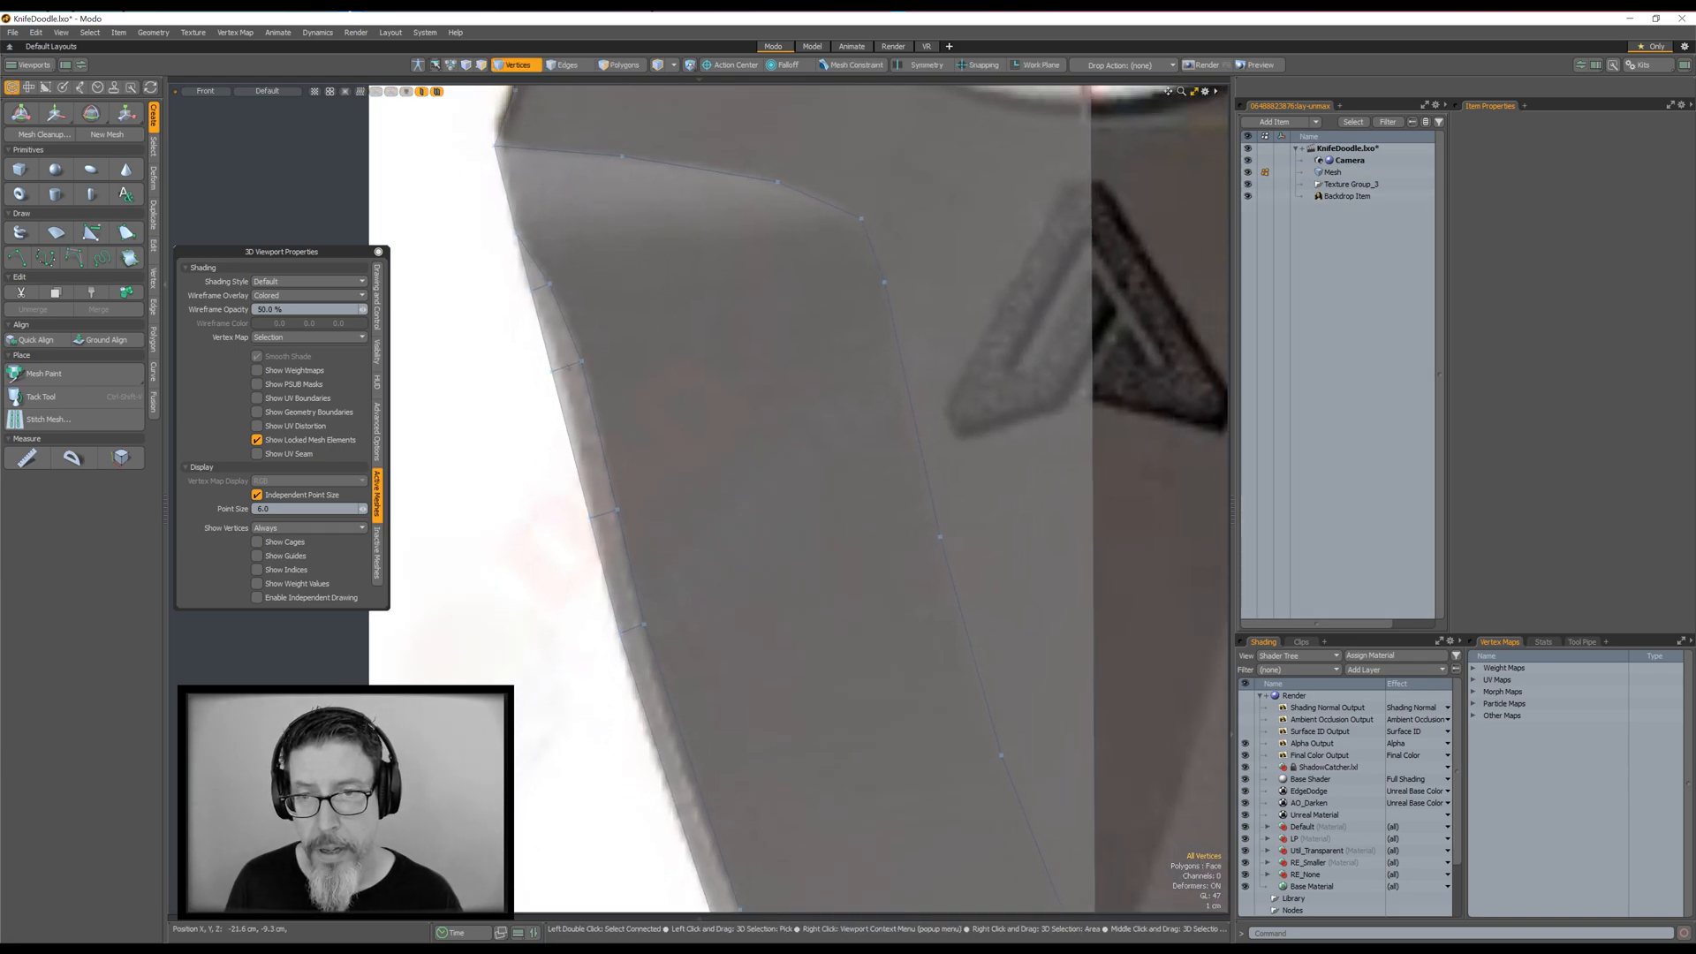
{"action": "left_click", "coordinate": [551, 371]}
{"action": "key", "text": "w"}
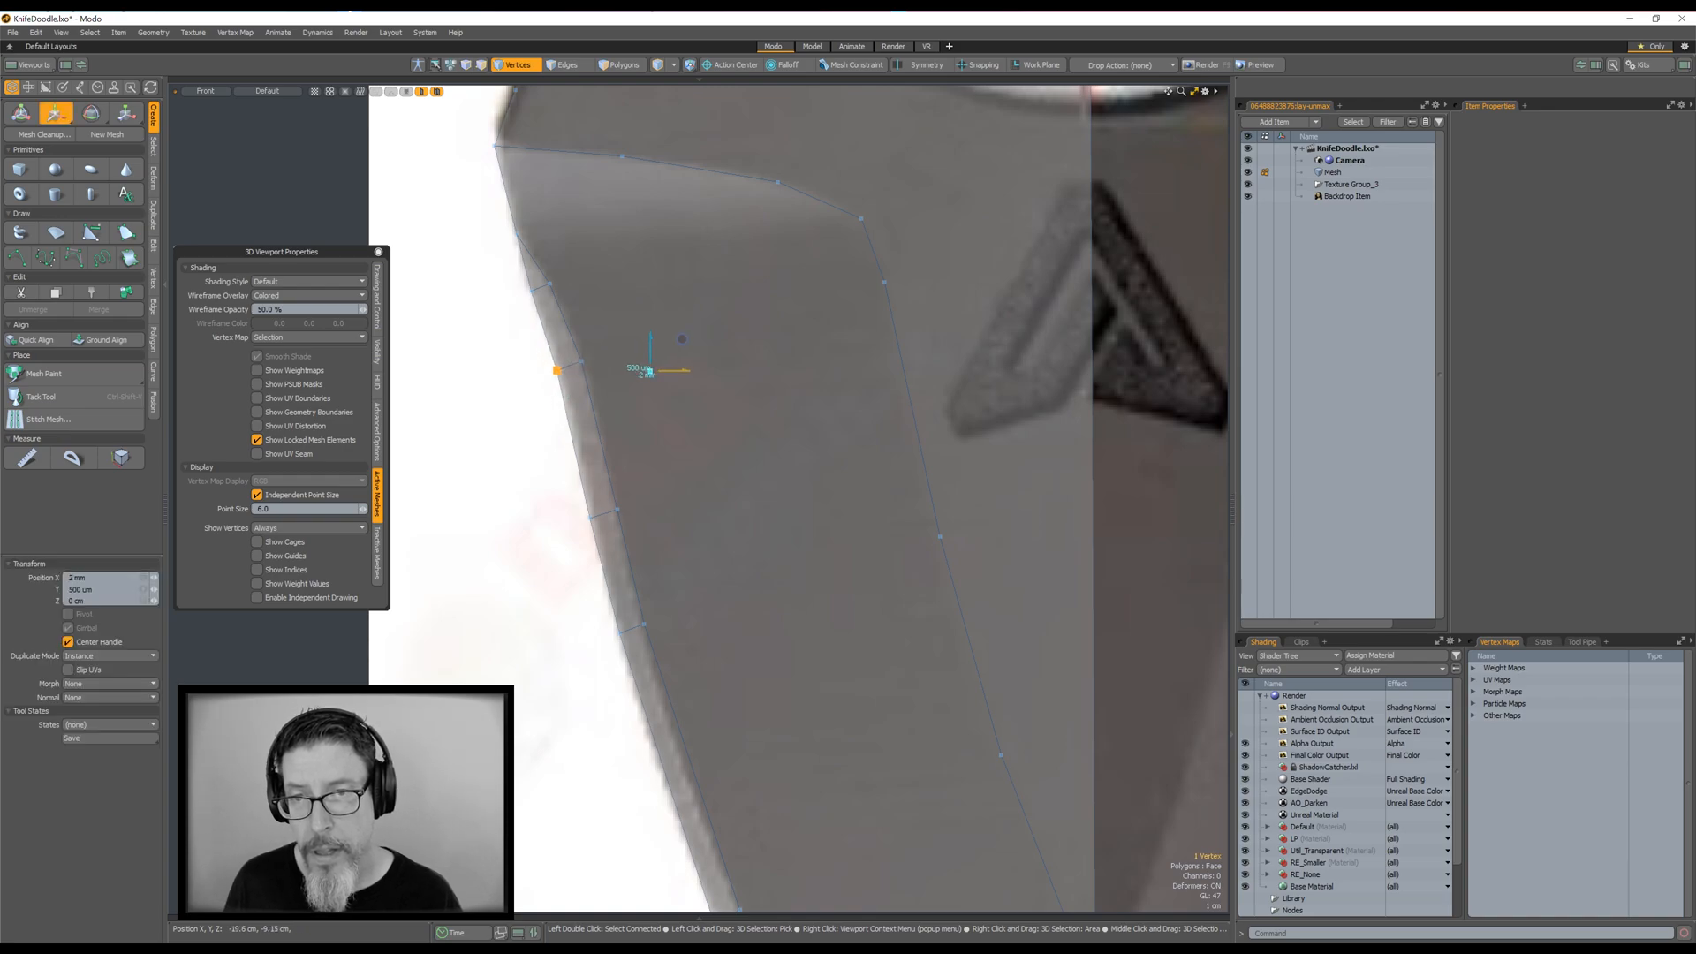
{"action": "key", "text": "q"}
Slice one more edge across the bevel strip at about 48% between the two widely spaced mid-blade cross edges.
{"action": "left_click_drag", "start_coordinate": [730, 774], "coordinate": [679, 412], "text": "alt+shift"}
{"action": "key", "text": "c"}
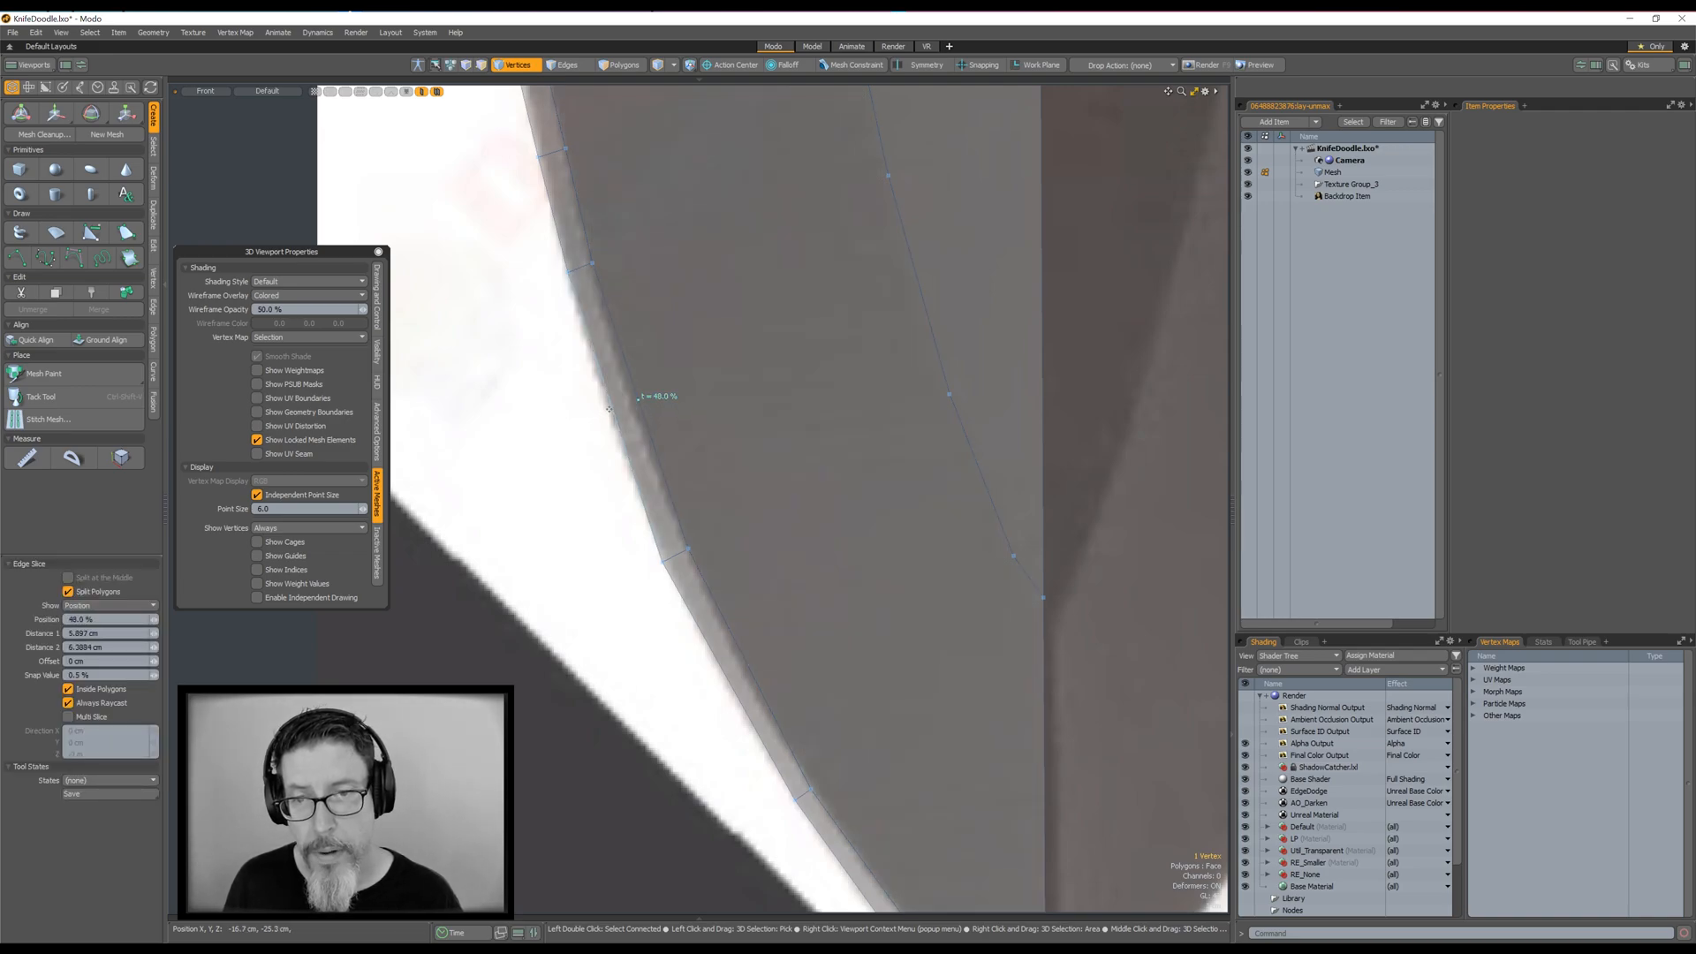
{"action": "key", "text": "q"}
{"action": "left_click_drag", "start_coordinate": [726, 293], "coordinate": [719, 657], "text": "alt+shift"}
{"action": "left_click_drag", "start_coordinate": [641, 358], "coordinate": [629, 303], "text": "ctrl+alt"}
{"action": "left_click_drag", "start_coordinate": [629, 303], "coordinate": [697, 377], "text": "alt+shift"}
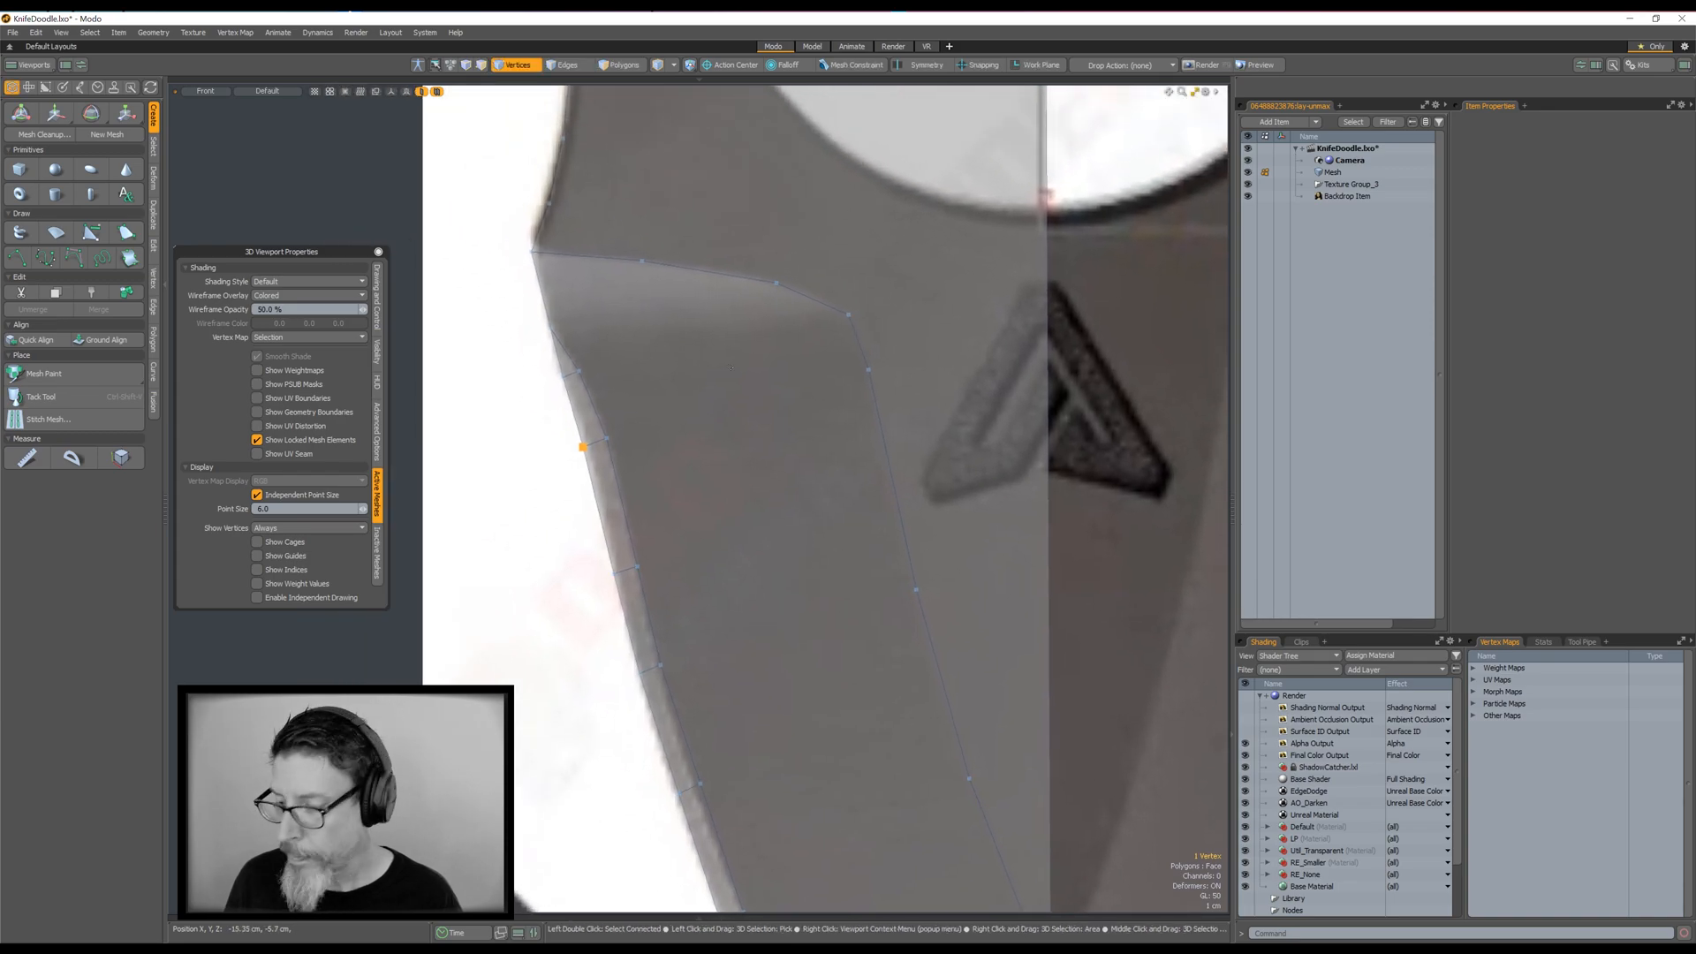
Slice edges across the upper blade face, connecting the outline and bevel start to the rounded contour vertices below the guard.
{"action": "key", "text": "c"}
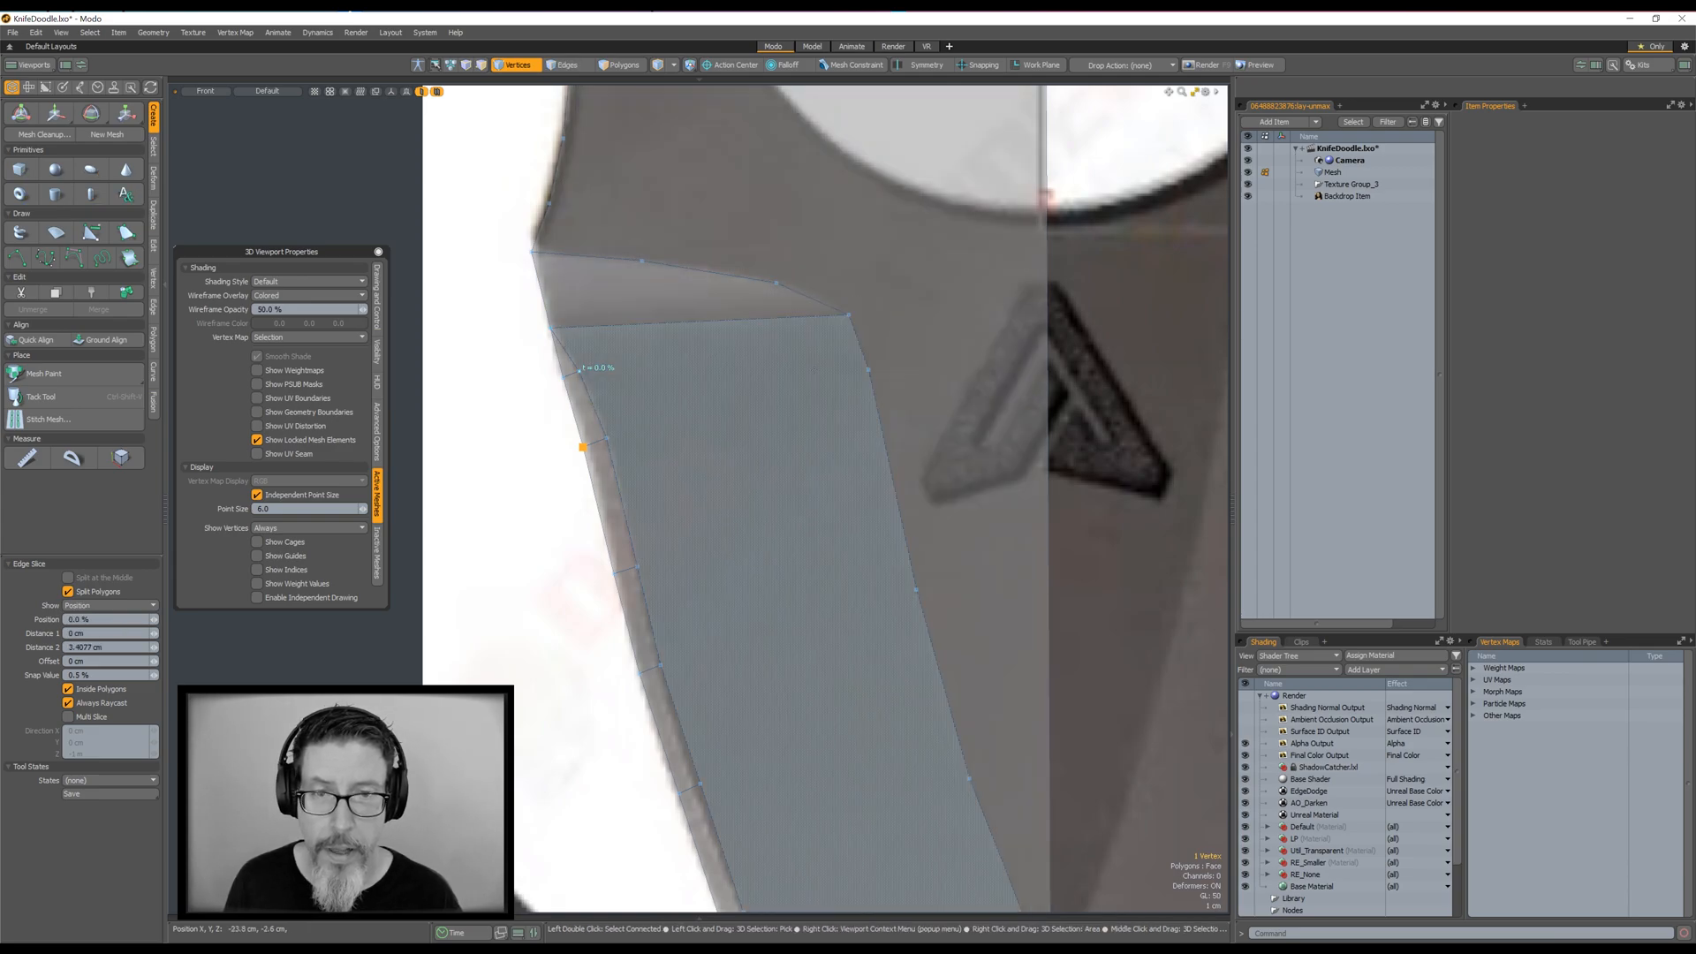
{"action": "left_click_drag", "start_coordinate": [886, 426], "coordinate": [756, 372], "text": "alt"}
{"action": "left_click_drag", "start_coordinate": [636, 218], "coordinate": [666, 323], "text": "alt"}
{"action": "left_click", "coordinate": [762, 338]}
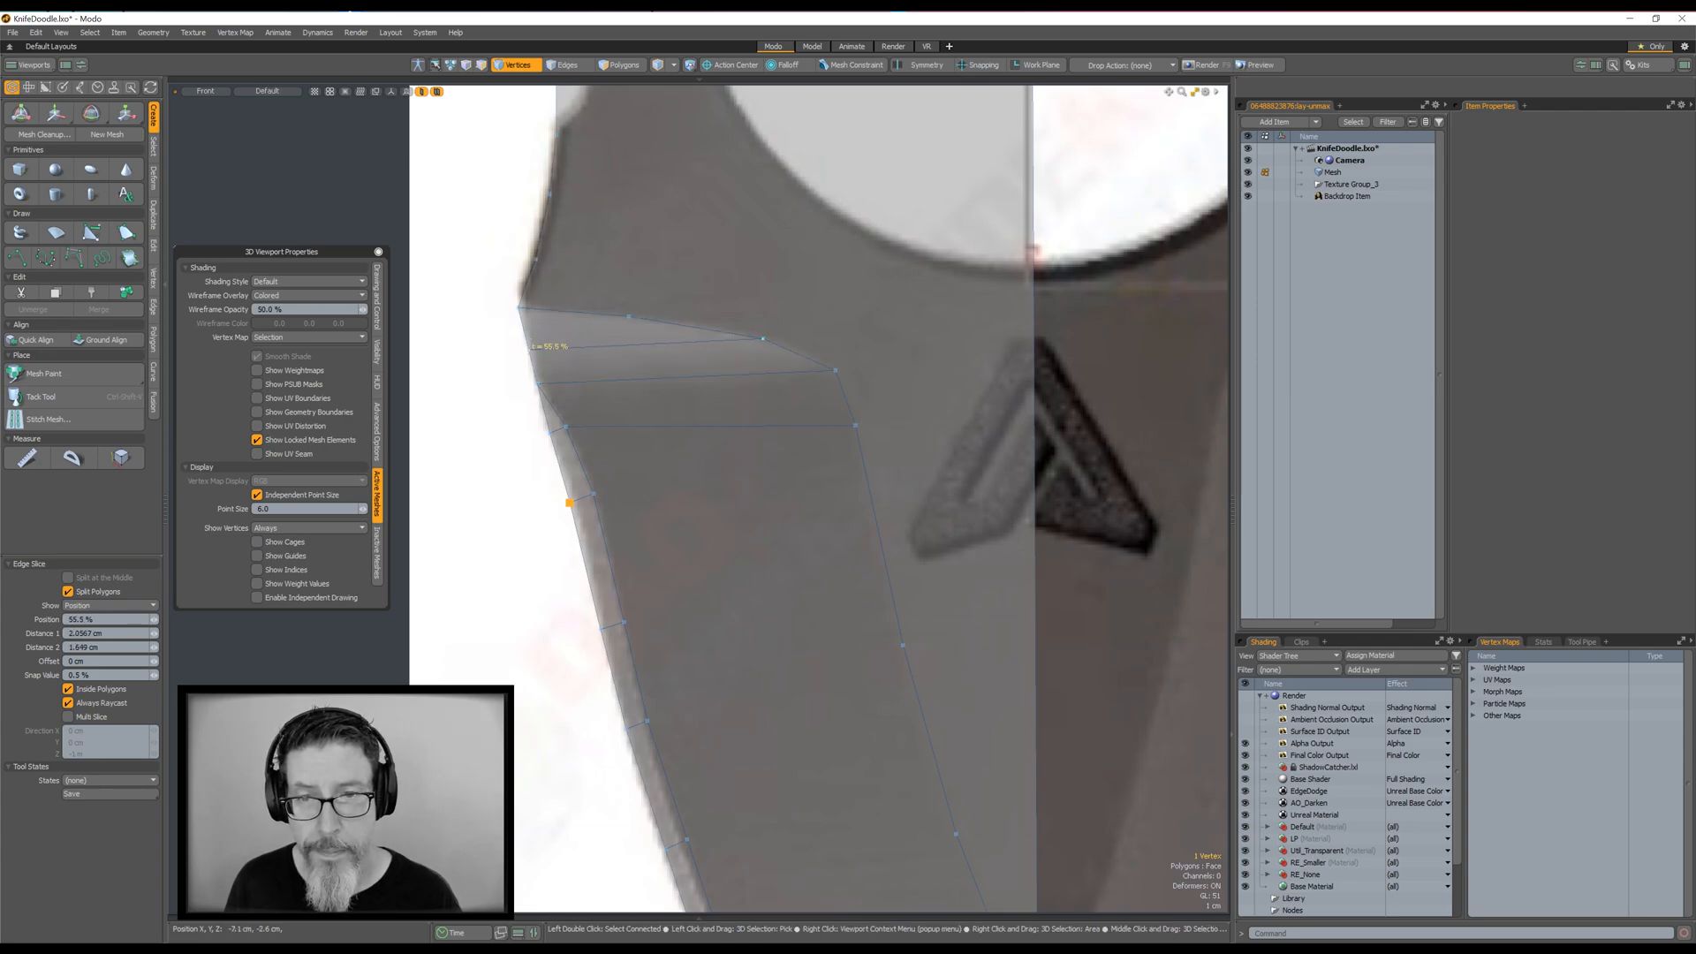
Slice two edges across the middle of the blade face from inner bevel vertices to the matching contour vertices.
{"action": "left_click_drag", "start_coordinate": [649, 609], "coordinate": [599, 412], "text": "alt"}
{"action": "left_click", "coordinate": [597, 523], "text": "shift"}
{"action": "left_click", "coordinate": [853, 446], "text": "shift"}
{"action": "left_click_drag", "start_coordinate": [853, 446], "coordinate": [829, 298], "text": "alt"}
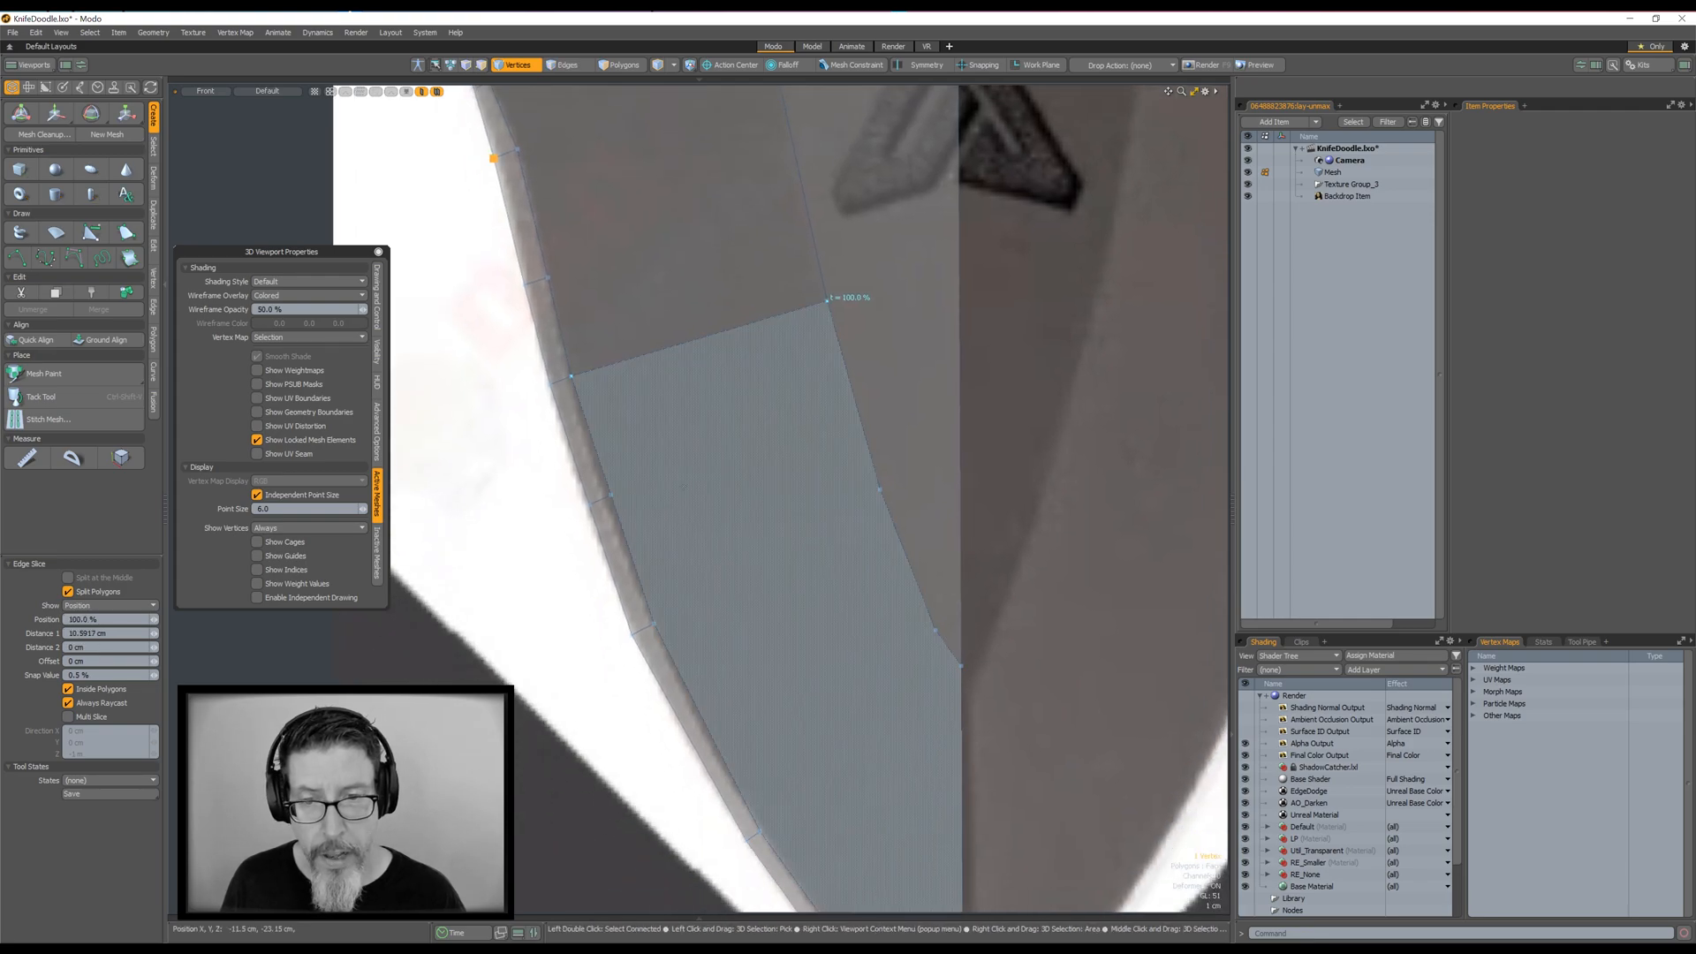
{"action": "left_click", "coordinate": [879, 489], "text": "shift"}
{"action": "left_click_drag", "start_coordinate": [879, 489], "coordinate": [761, 244], "text": "alt"}
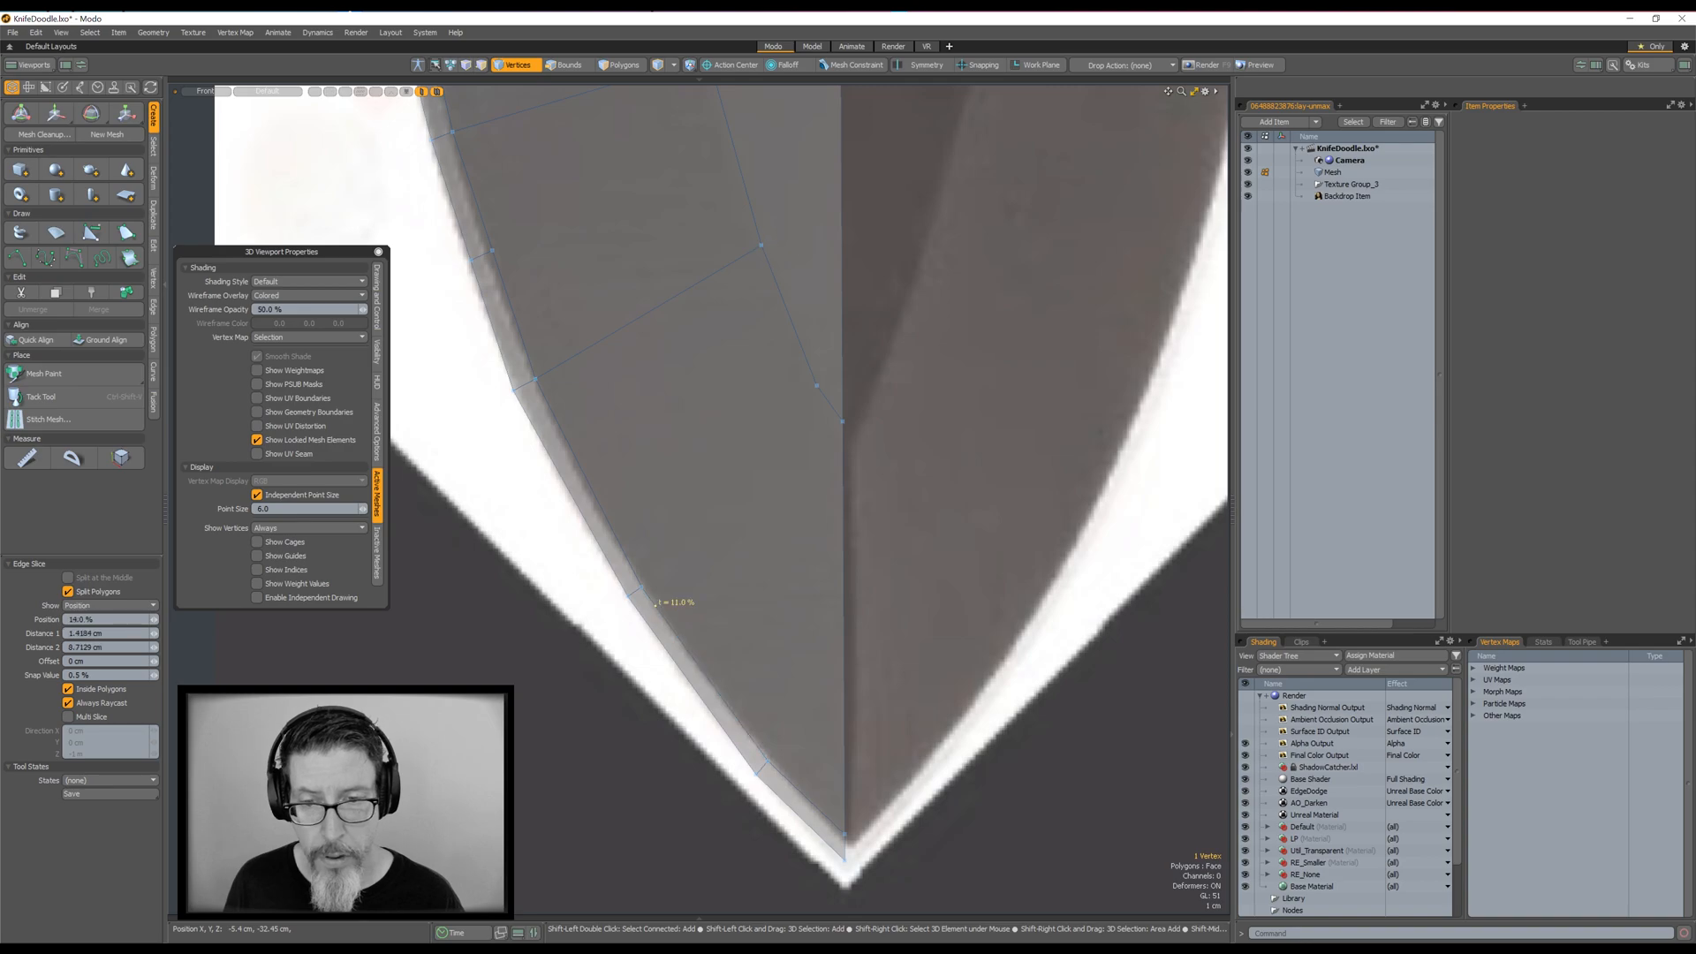
Slice edges from the two lowest bevel vertices to the lowest contour vertex and the contour's end on the centre line.
{"action": "left_click", "coordinate": [817, 385], "text": "shift"}
{"action": "left_click_drag", "start_coordinate": [817, 385], "coordinate": [774, 287], "text": "alt"}
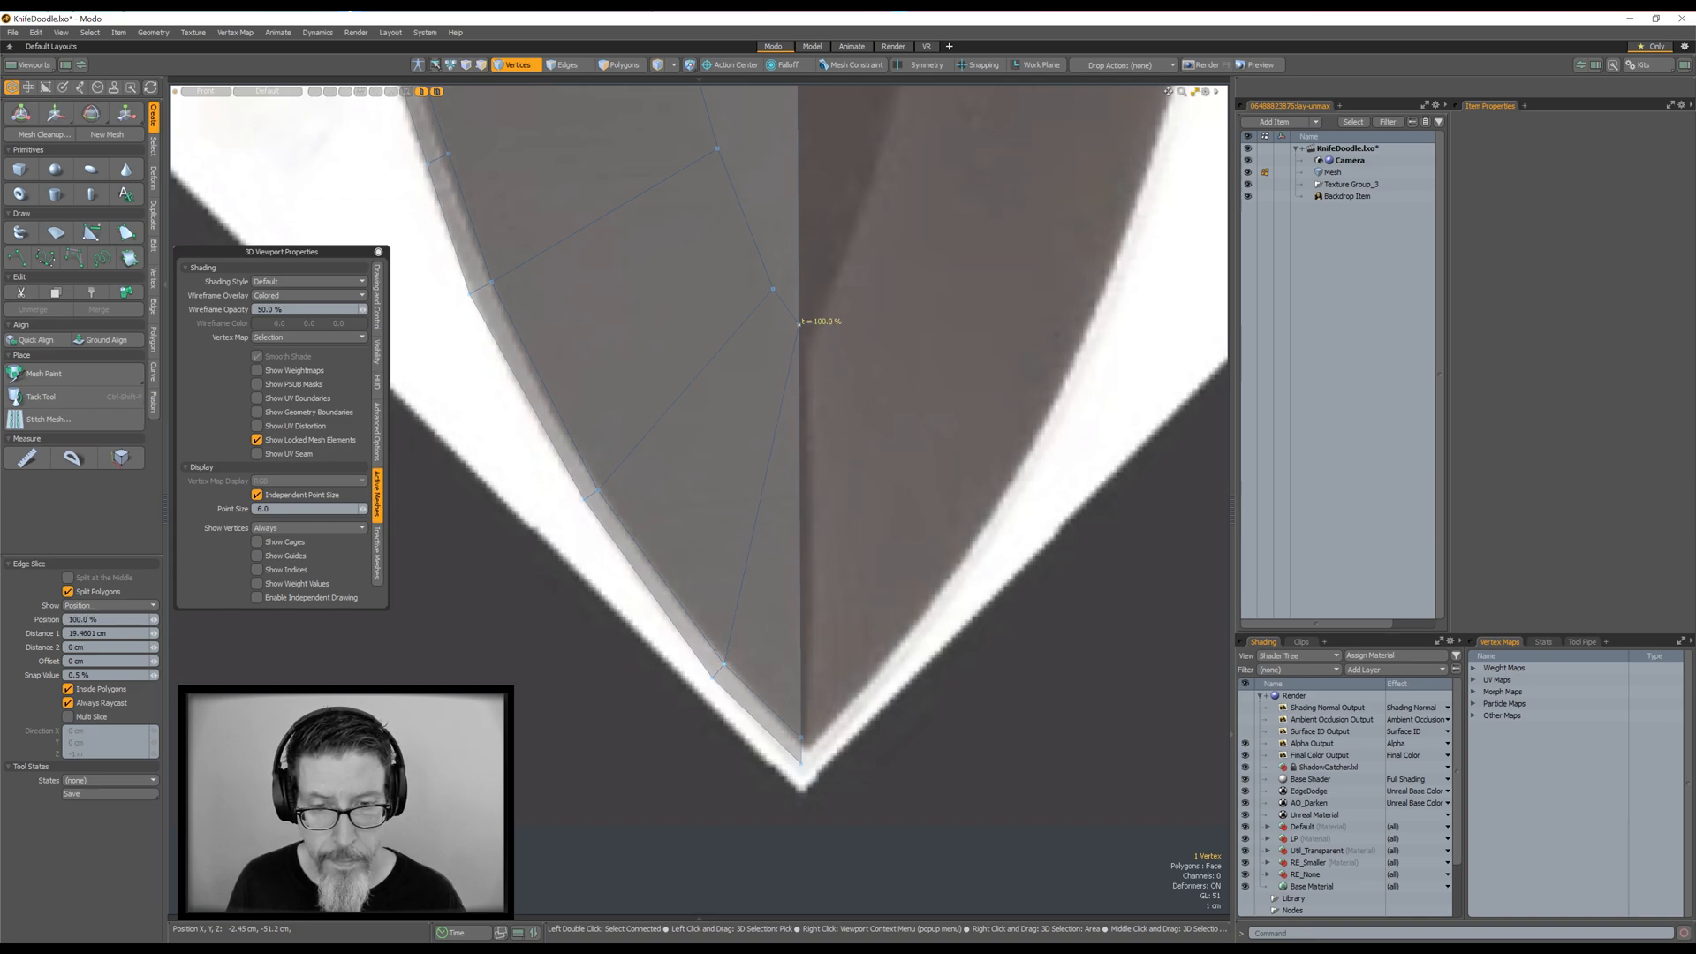
{"action": "left_click_drag", "start_coordinate": [888, 328], "coordinate": [859, 480], "text": "alt+shift"}
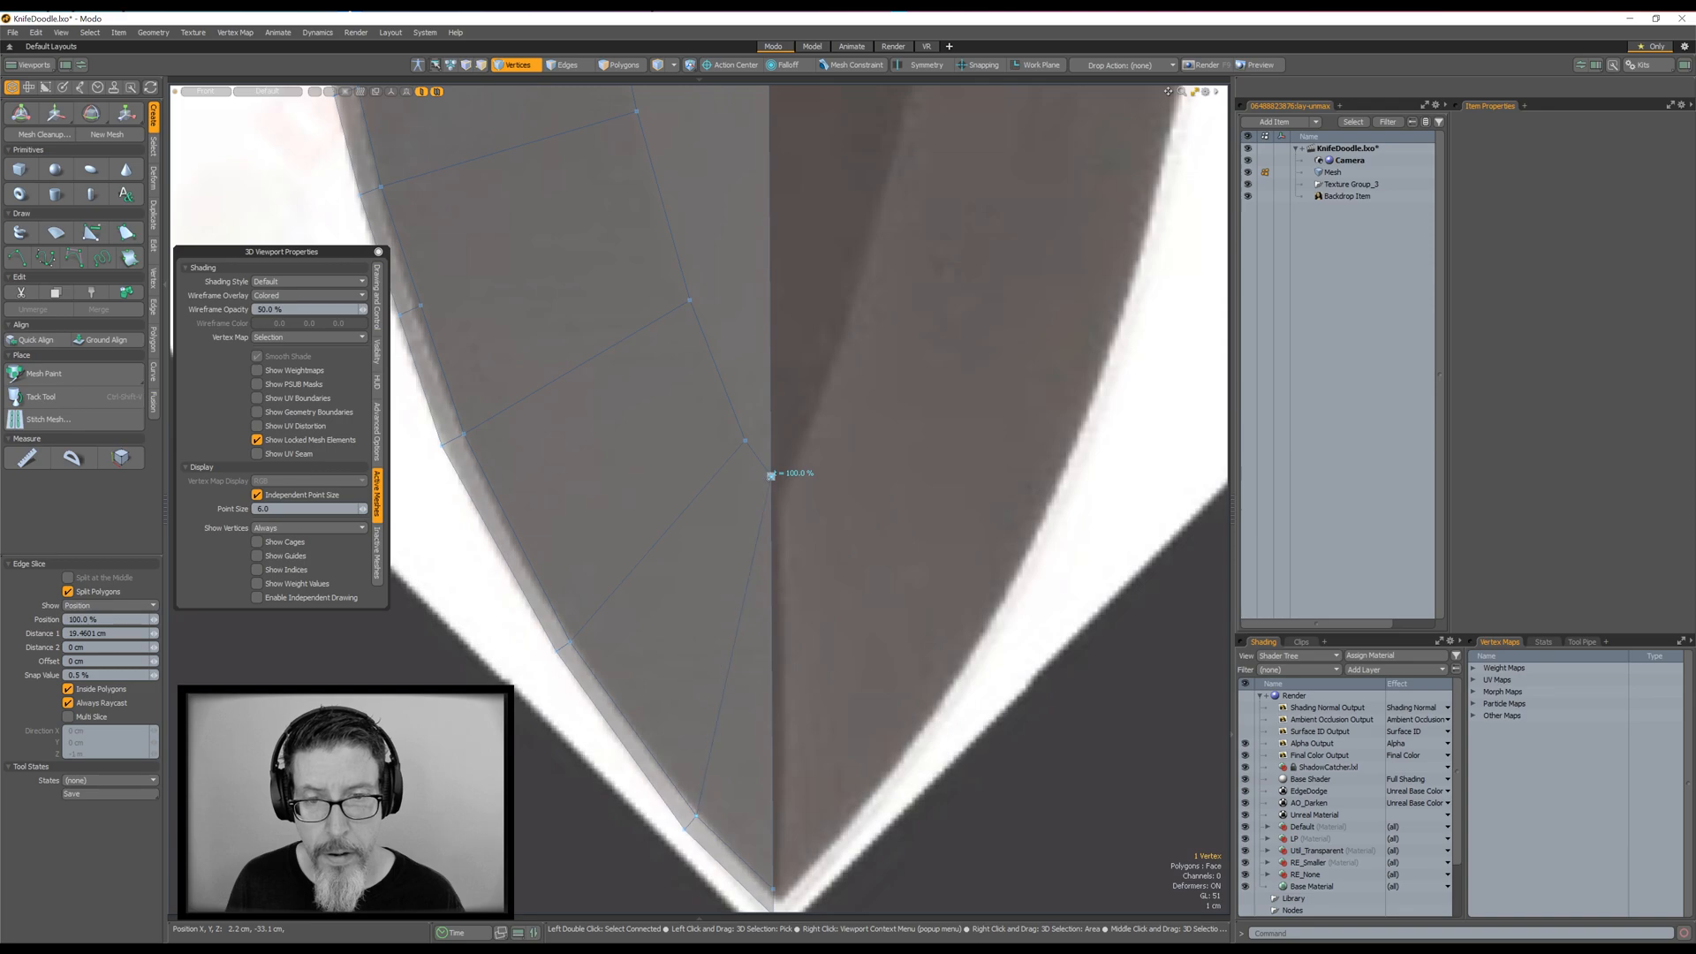
Remove the slice edge ending on the centre line and re-slice it from the lowest bevel vertex to the contour vertex beside it.
{"action": "key", "text": "space"}
{"action": "key", "text": "2"}
{"action": "left_click", "coordinate": [746, 657]}
{"action": "key", "text": "BackSpace"}
{"action": "key", "text": "alt+c"}
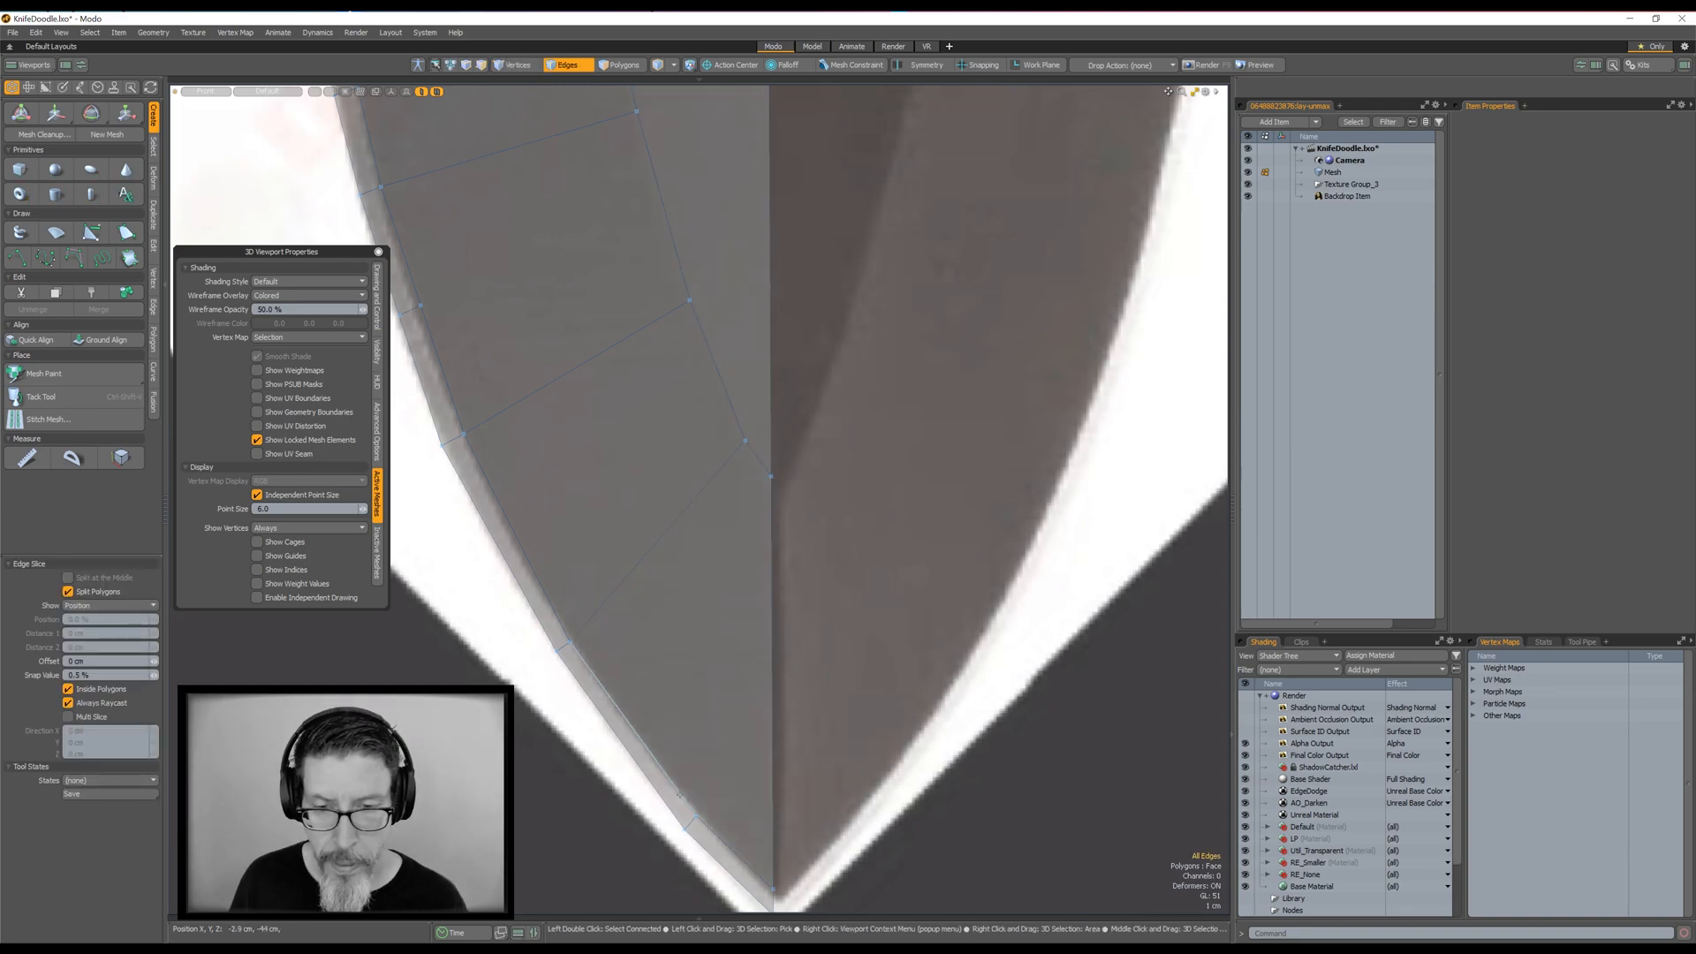
{"action": "left_click_drag", "start_coordinate": [761, 463], "coordinate": [745, 440]}
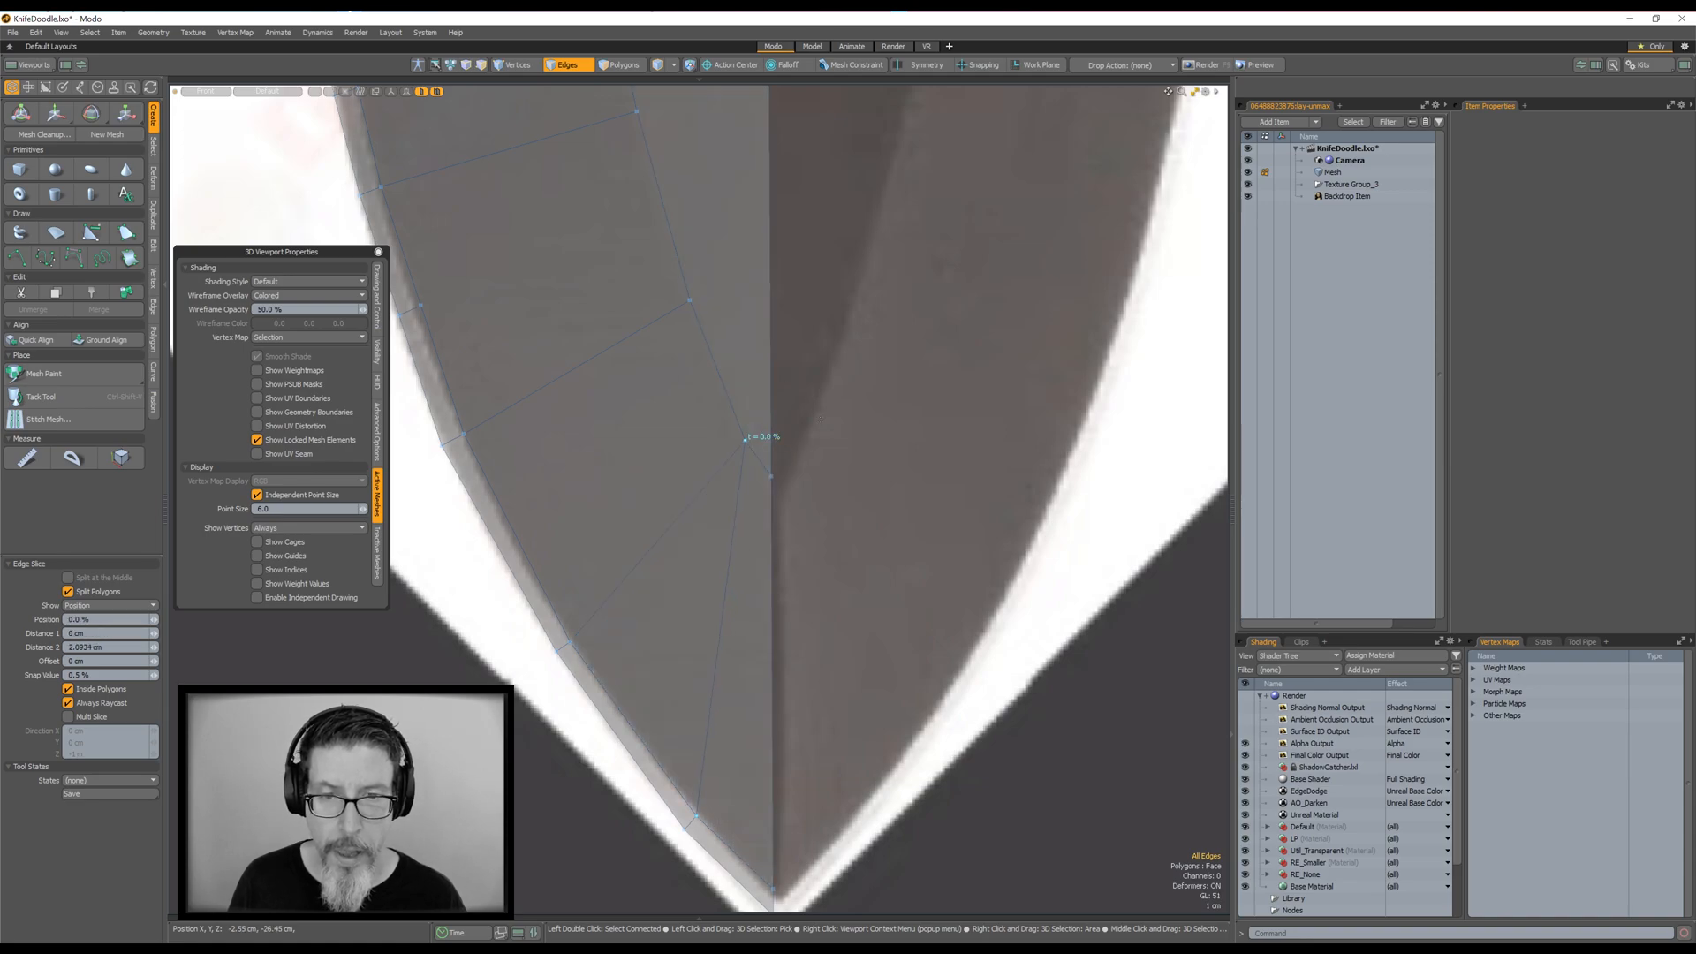
{"action": "key", "text": "space"}
Slice edges from the three lower contour vertices straight across to the knife's centre line.
{"action": "left_click_drag", "start_coordinate": [829, 490], "coordinate": [667, 571], "text": "alt+shift"}
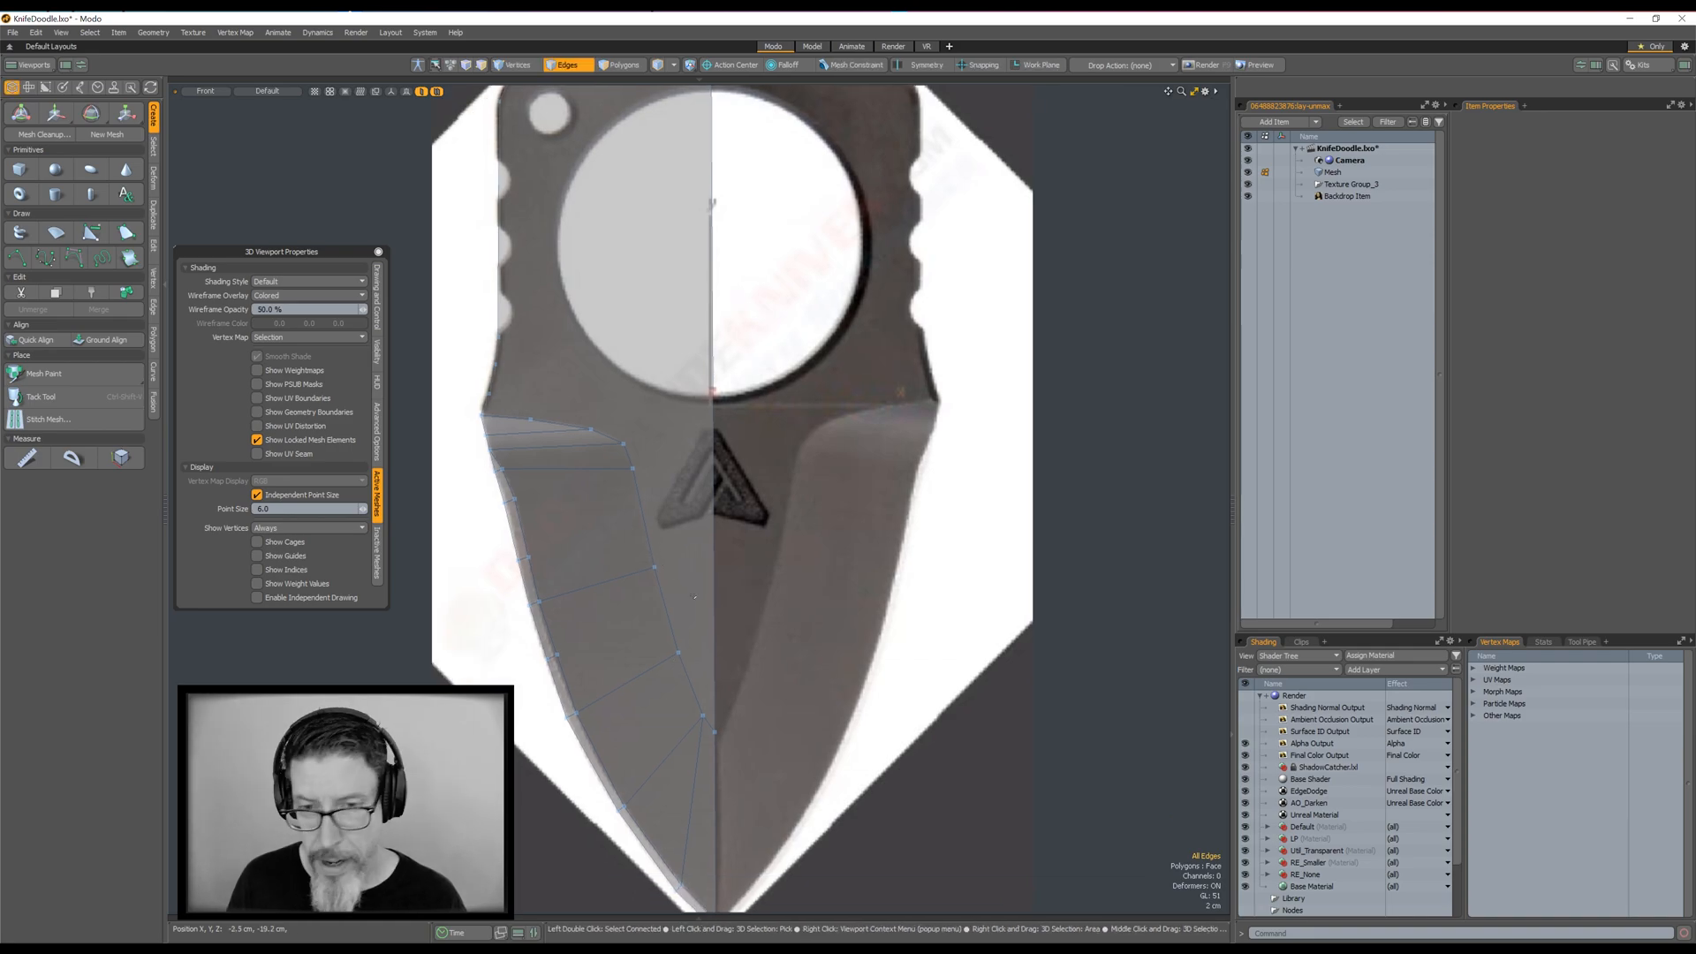
{"action": "key", "text": "c"}
{"action": "left_click_drag", "start_coordinate": [688, 640], "coordinate": [710, 557], "text": "ctrl+alt"}
{"action": "left_click", "coordinate": [702, 684]}
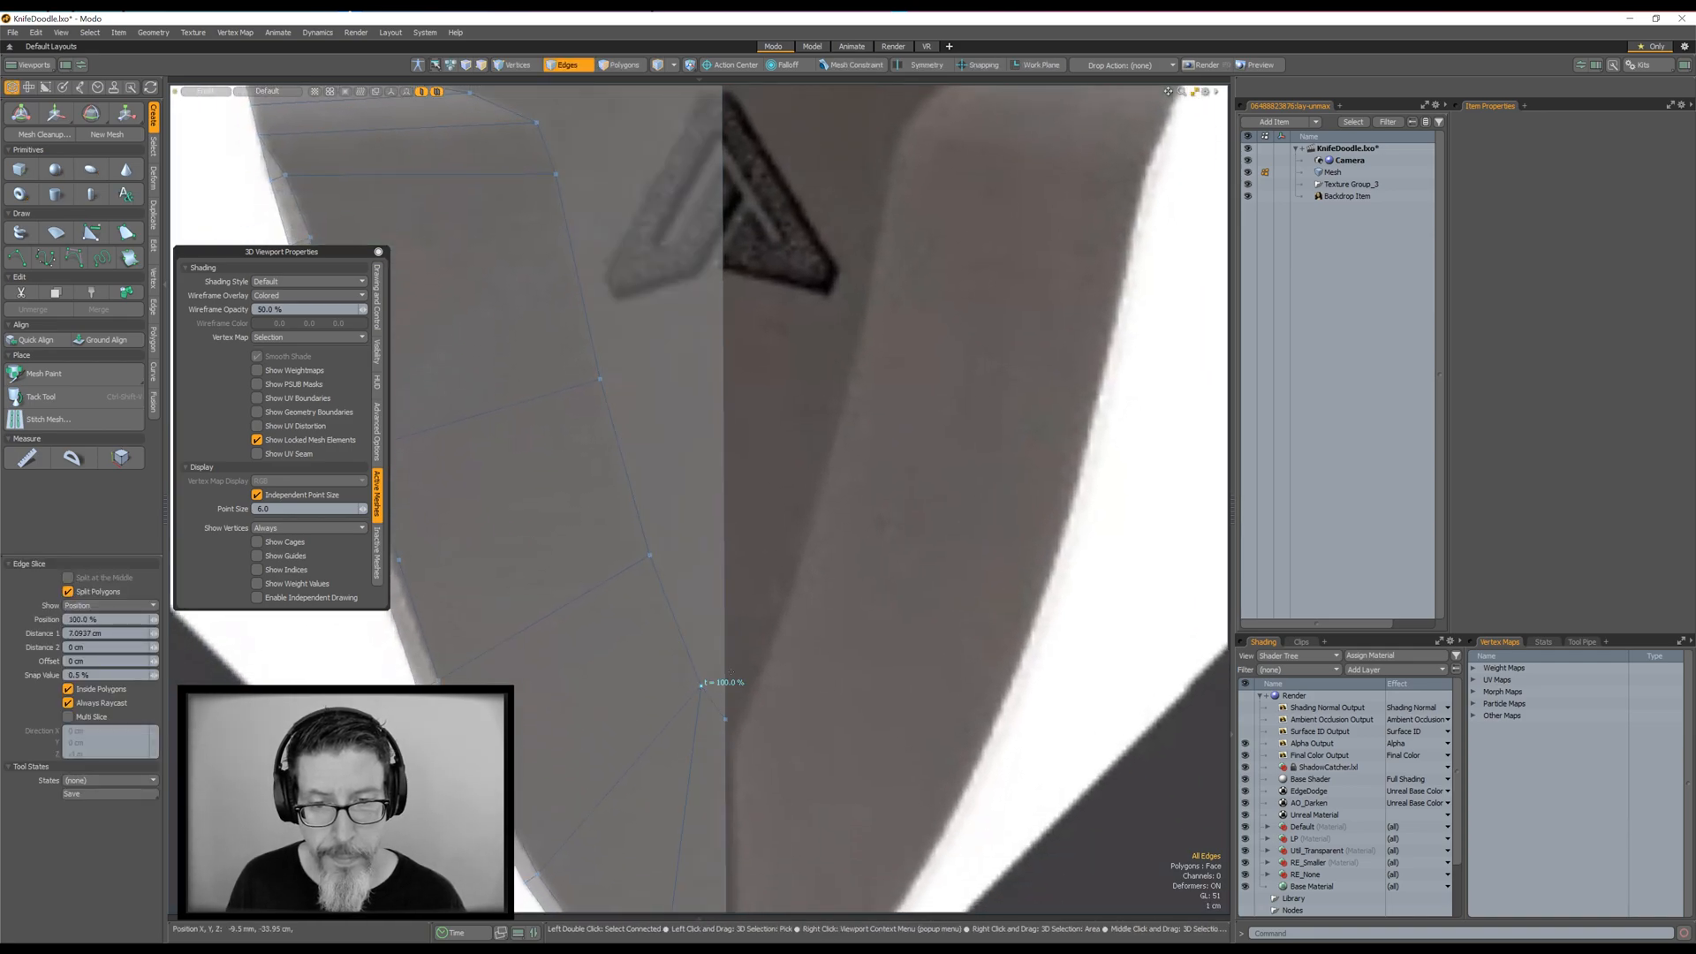
{"action": "left_click", "coordinate": [650, 554]}
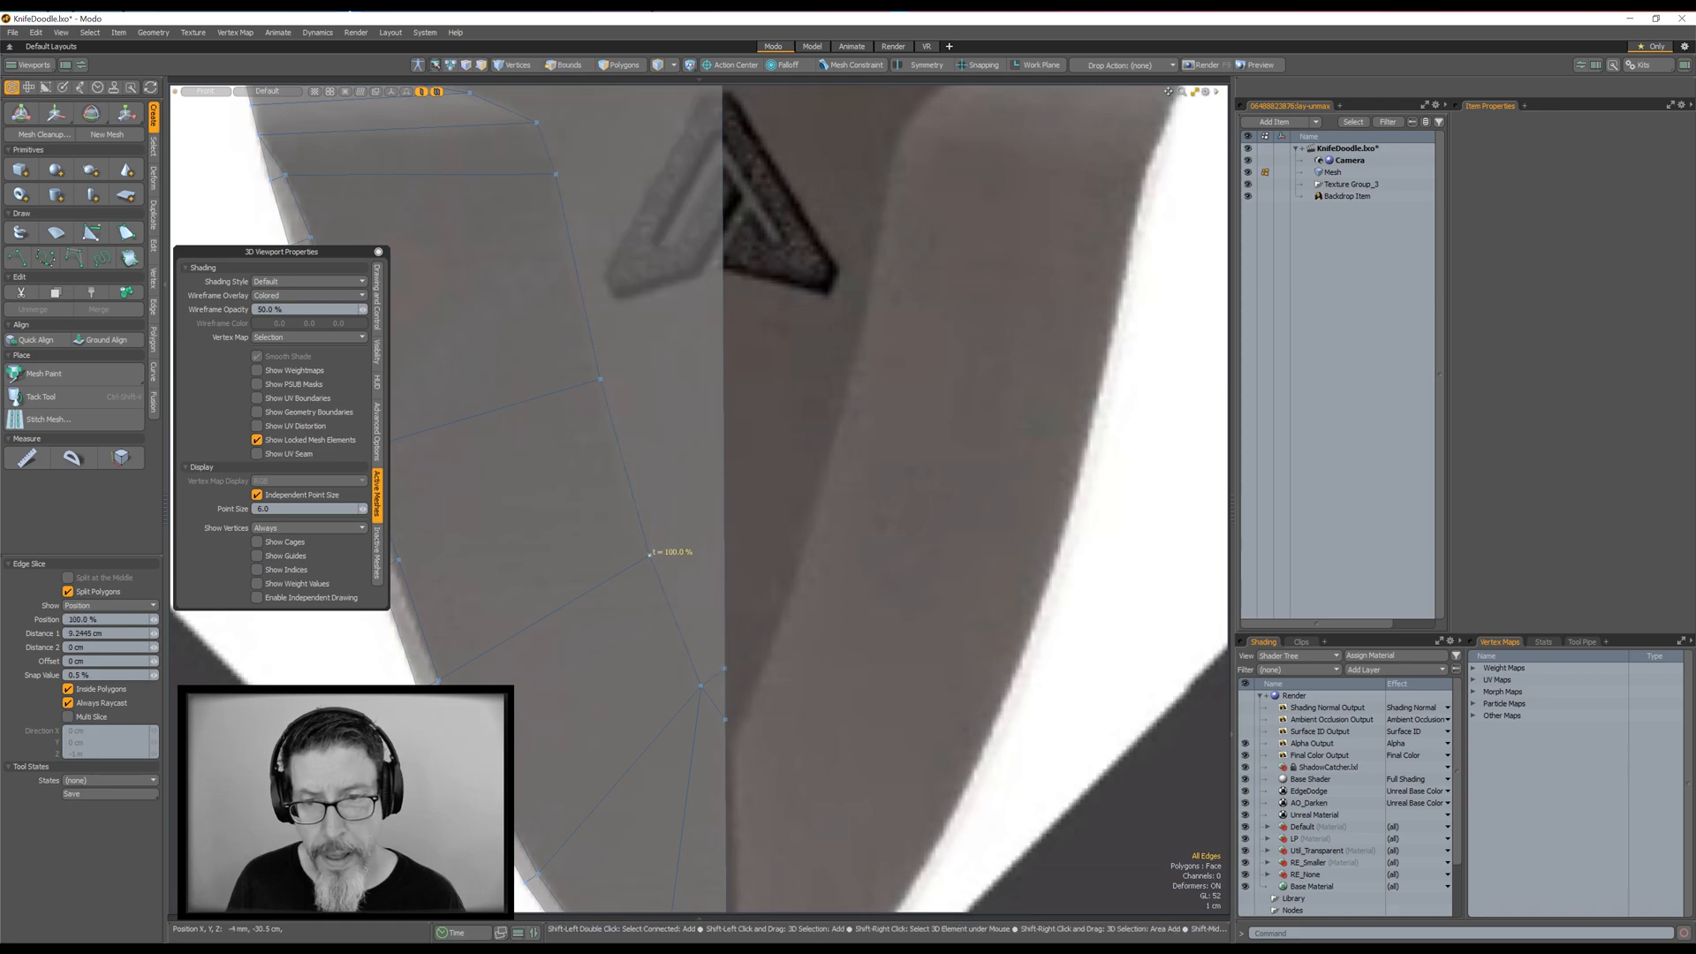
{"action": "left_click_drag", "start_coordinate": [724, 549], "coordinate": [724, 543]}
{"action": "left_click", "coordinate": [600, 379], "text": "shift"}
{"action": "left_click", "coordinate": [723, 377]}
{"action": "left_click_drag", "start_coordinate": [724, 363], "coordinate": [731, 629], "text": "alt+shift"}
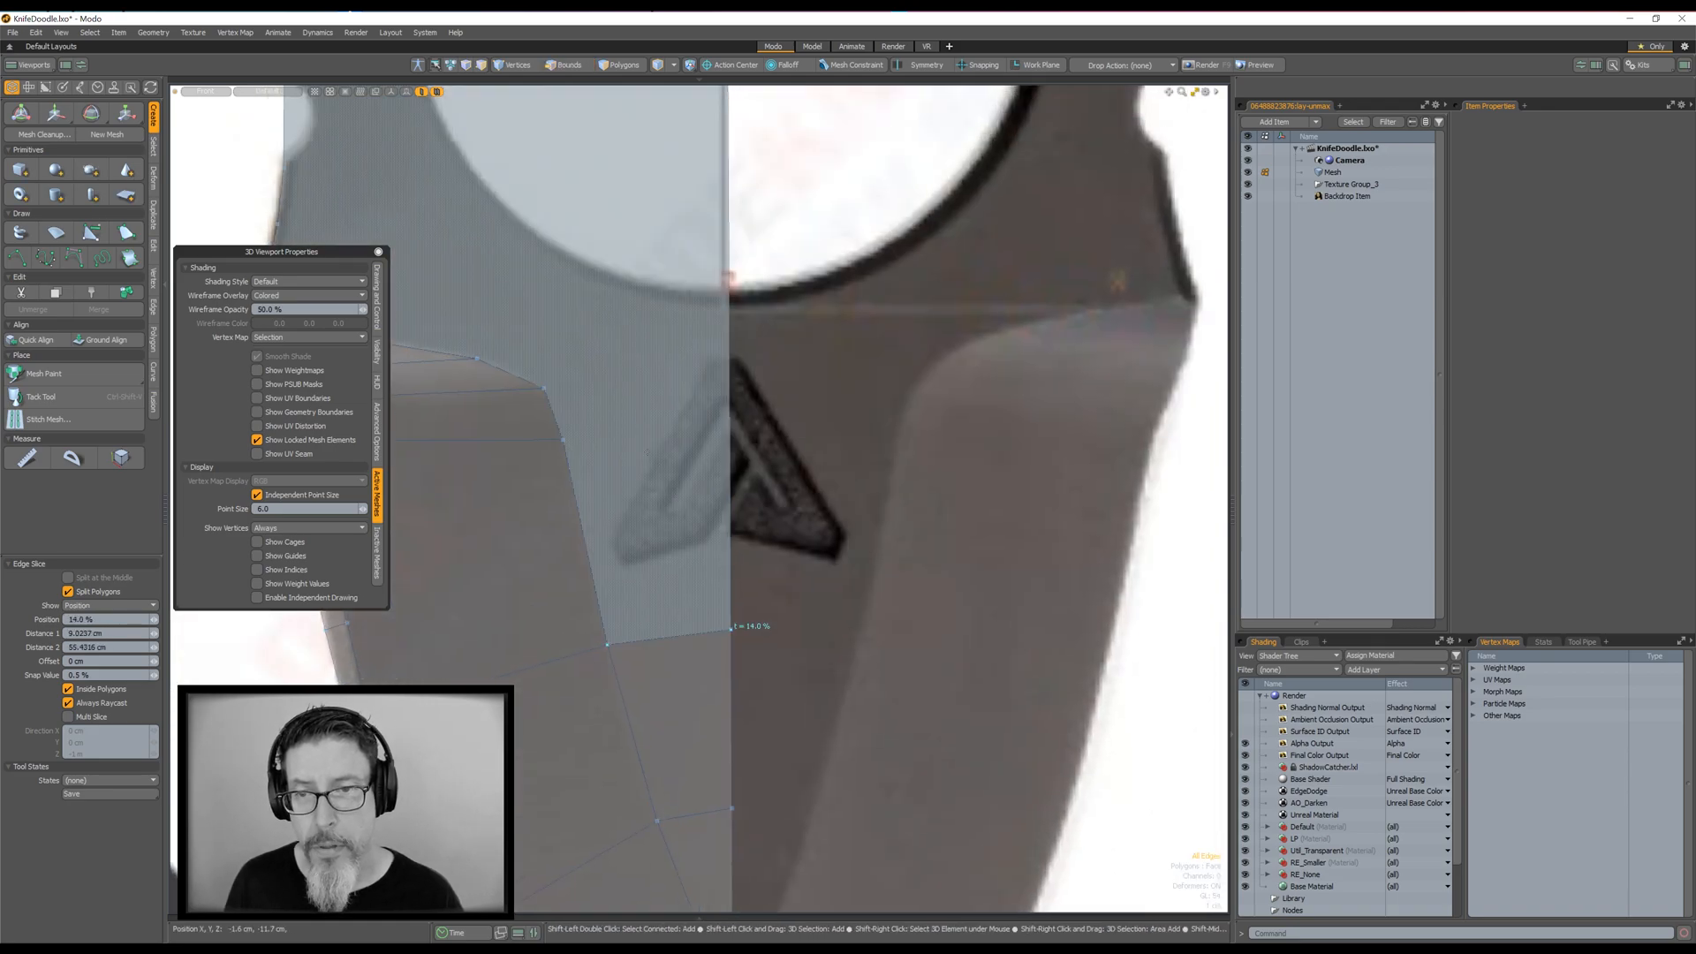
Slice edges from the two contour corner vertices below the guard across to the centre line beneath the finger hole.
{"action": "left_click", "coordinate": [564, 438], "text": "shift"}
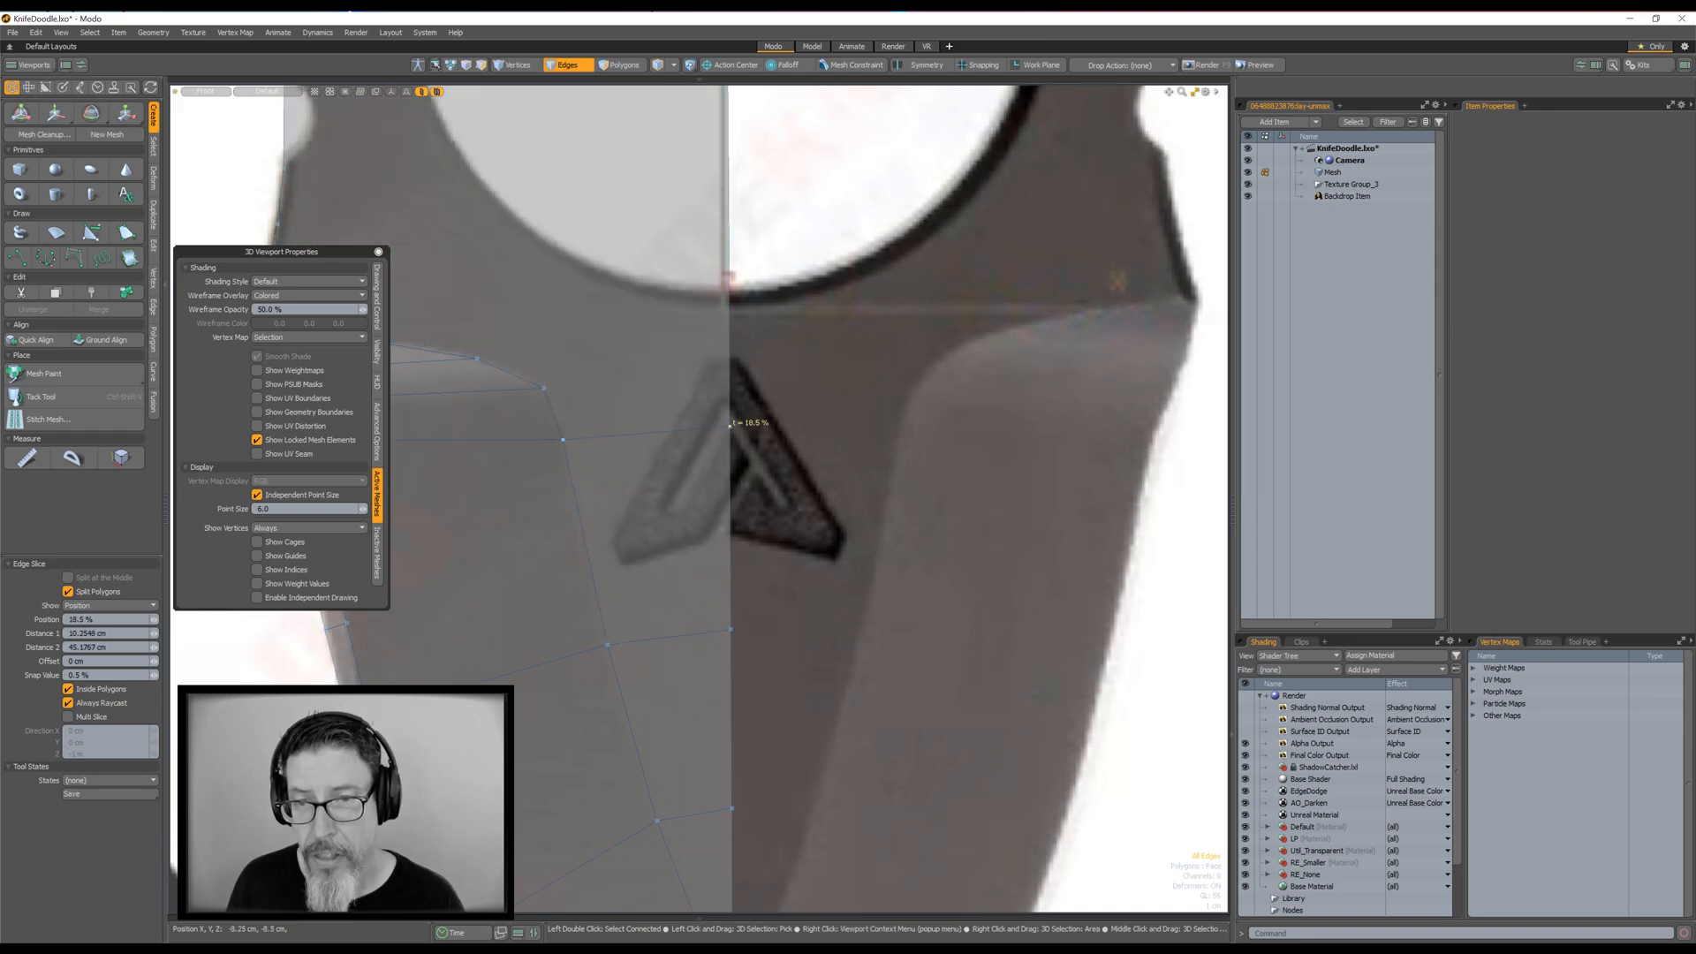
{"action": "left_click", "coordinate": [545, 386]}
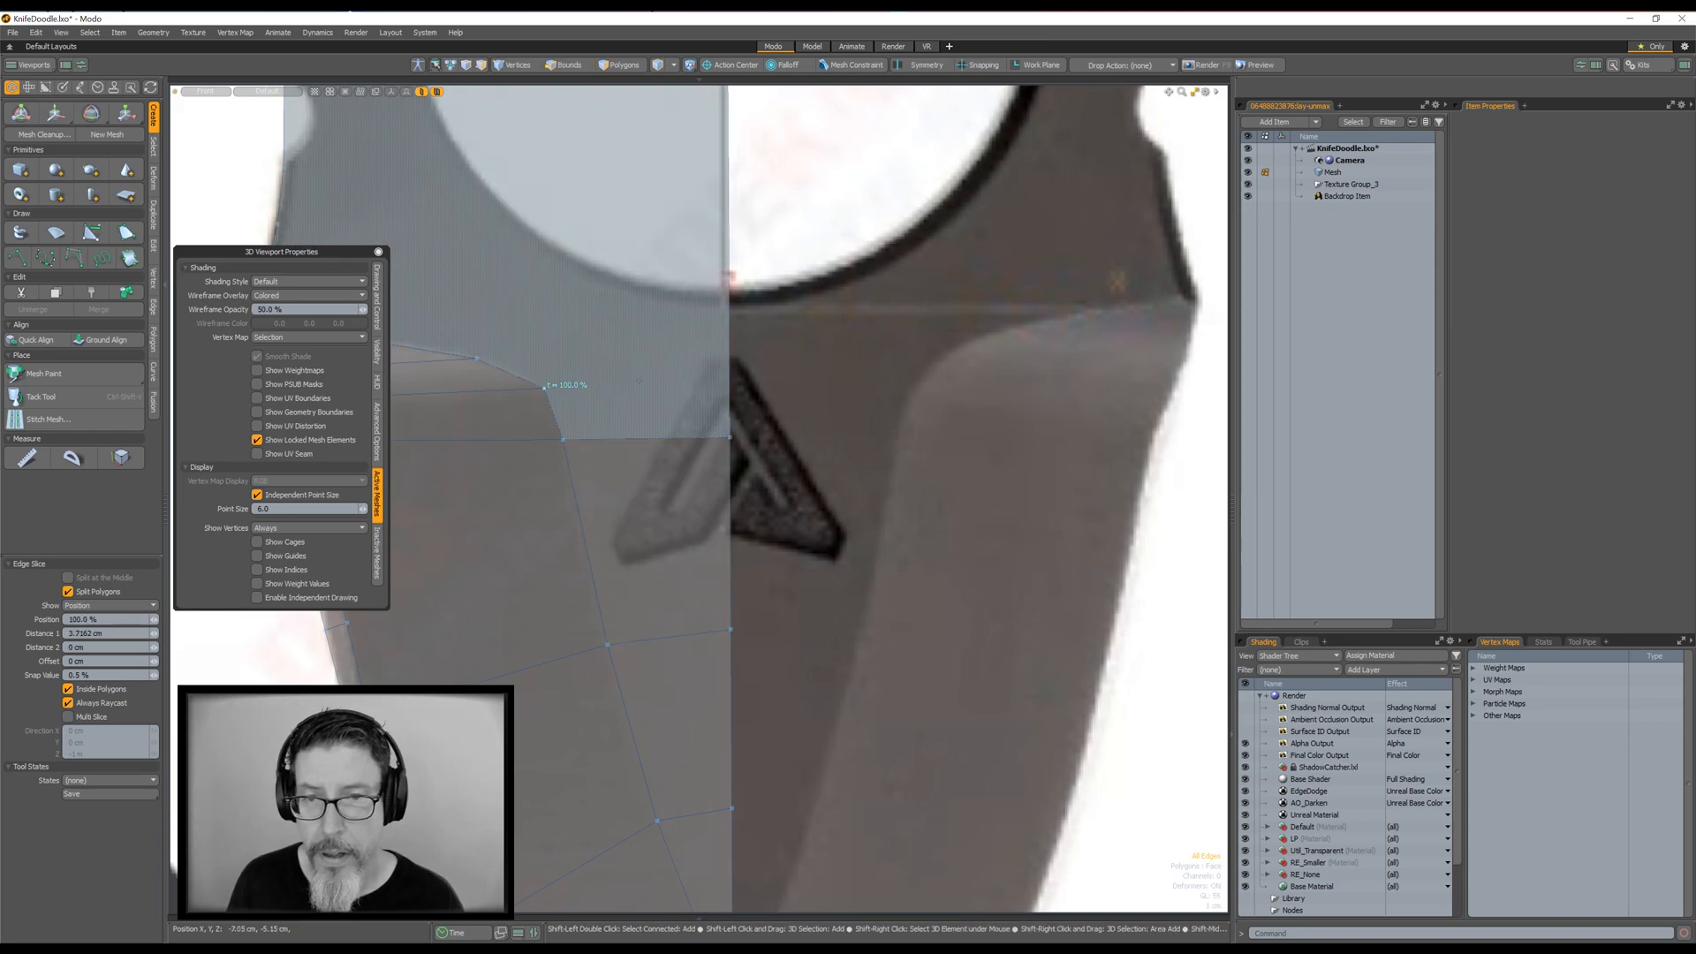
{"action": "left_click", "coordinate": [729, 323]}
{"action": "mouse_move", "coordinate": [729, 342]}
{"action": "left_mouse_down"}
{"action": "mouse_move", "coordinate": [733, 516]}
{"action": "mouse_move", "coordinate": [544, 411]}
{"action": "mouse_move", "coordinate": [685, 449]}
{"action": "left_mouse_up"}
Try to start another Edge Slice from the outline vertex just above the guard.
{"action": "mouse_move", "coordinate": [684, 448]}
{"action": "left_mouse_down", "text": "alt+shift"}
{"action": "mouse_move", "coordinate": [781, 499]}
{"action": "mouse_move", "coordinate": [725, 462]}
{"action": "left_mouse_up", "text": "alt+shift"}
{"action": "left_click_drag", "start_coordinate": [544, 463], "coordinate": [536, 512], "text": "shift"}
{"action": "key", "text": "2"}
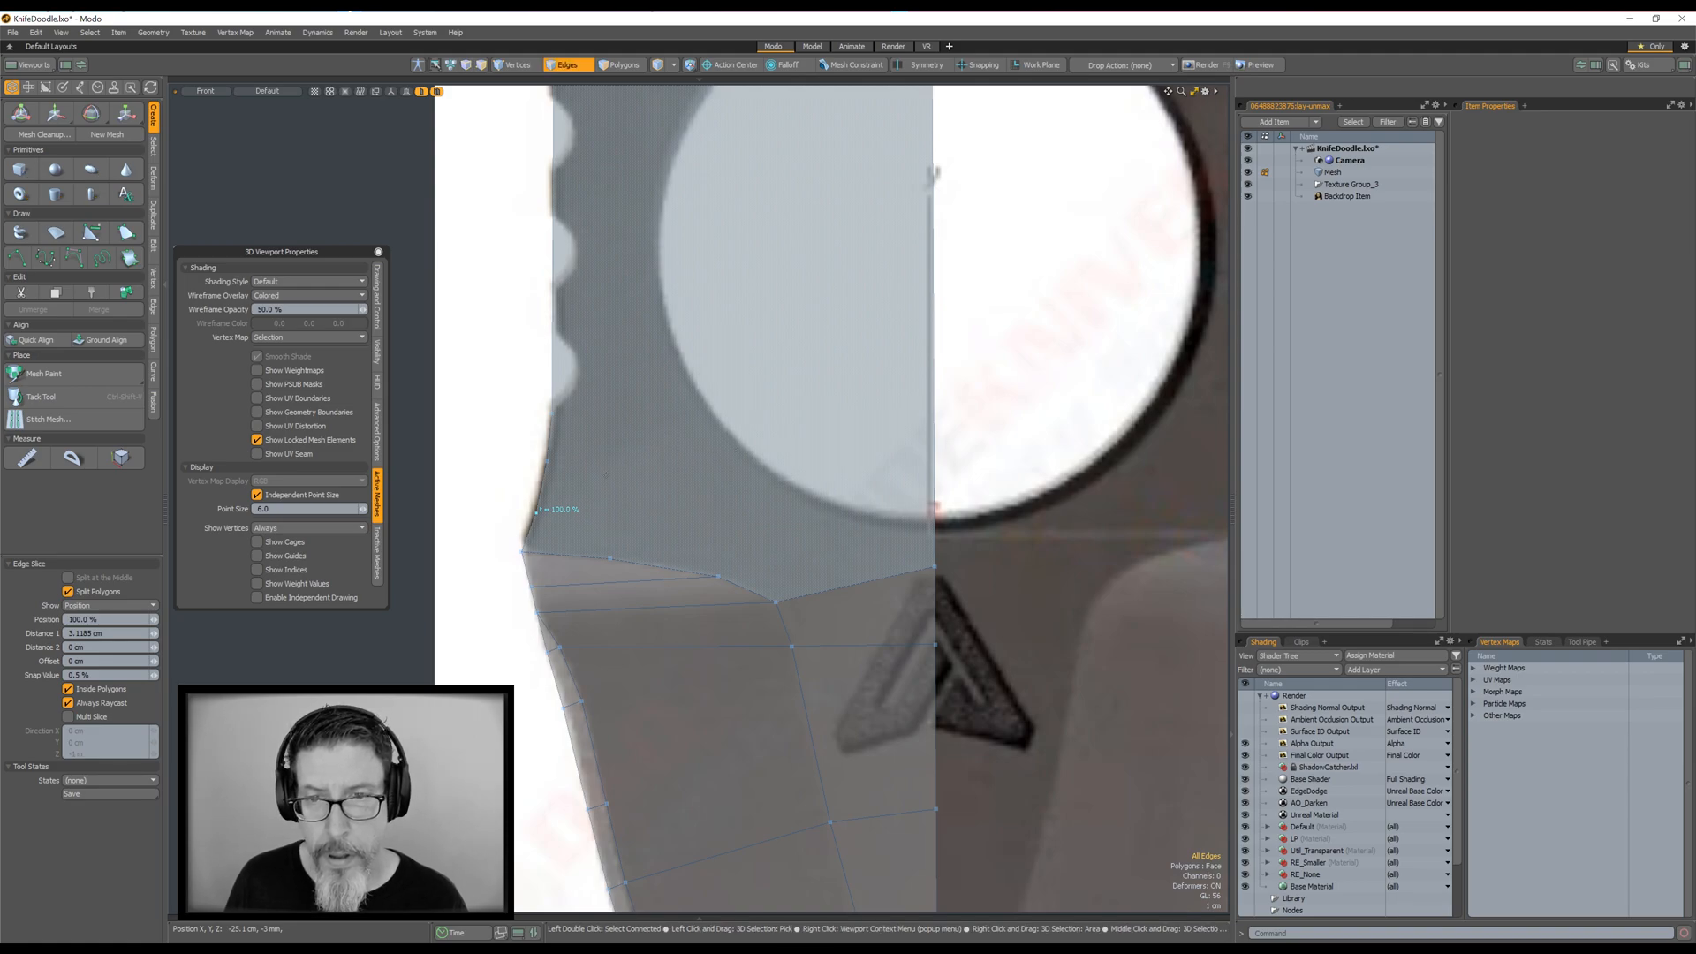
{"action": "mouse_move", "coordinate": [608, 475]}
{"action": "left_mouse_down", "text": "ctrl+alt"}
{"action": "mouse_move", "coordinate": [556, 443]}
{"action": "mouse_move", "coordinate": [706, 437]}
{"action": "mouse_move", "coordinate": [689, 386]}
{"action": "mouse_move", "coordinate": [715, 717]}
{"action": "mouse_move", "coordinate": [751, 433]}
{"action": "left_mouse_up", "text": "ctrl+alt"}
Switch to polygon selection, clear the selection and hide the backdrop image.
{"action": "key", "text": "3"}
{"action": "left_click", "coordinate": [742, 381]}
{"action": "mouse_move", "coordinate": [870, 380]}
{"action": "left_mouse_down", "text": "ctrl+alt"}
{"action": "mouse_move", "coordinate": [835, 372]}
{"action": "mouse_move", "coordinate": [818, 434]}
{"action": "mouse_move", "coordinate": [751, 424]}
{"action": "mouse_move", "coordinate": [749, 391]}
{"action": "left_mouse_up", "text": "ctrl+alt"}
{"action": "left_click", "coordinate": [875, 423]}
{"action": "left_click", "coordinate": [1247, 196]}
{"action": "left_click_drag", "start_coordinate": [749, 391], "coordinate": [776, 394], "text": "ctrl+alt"}
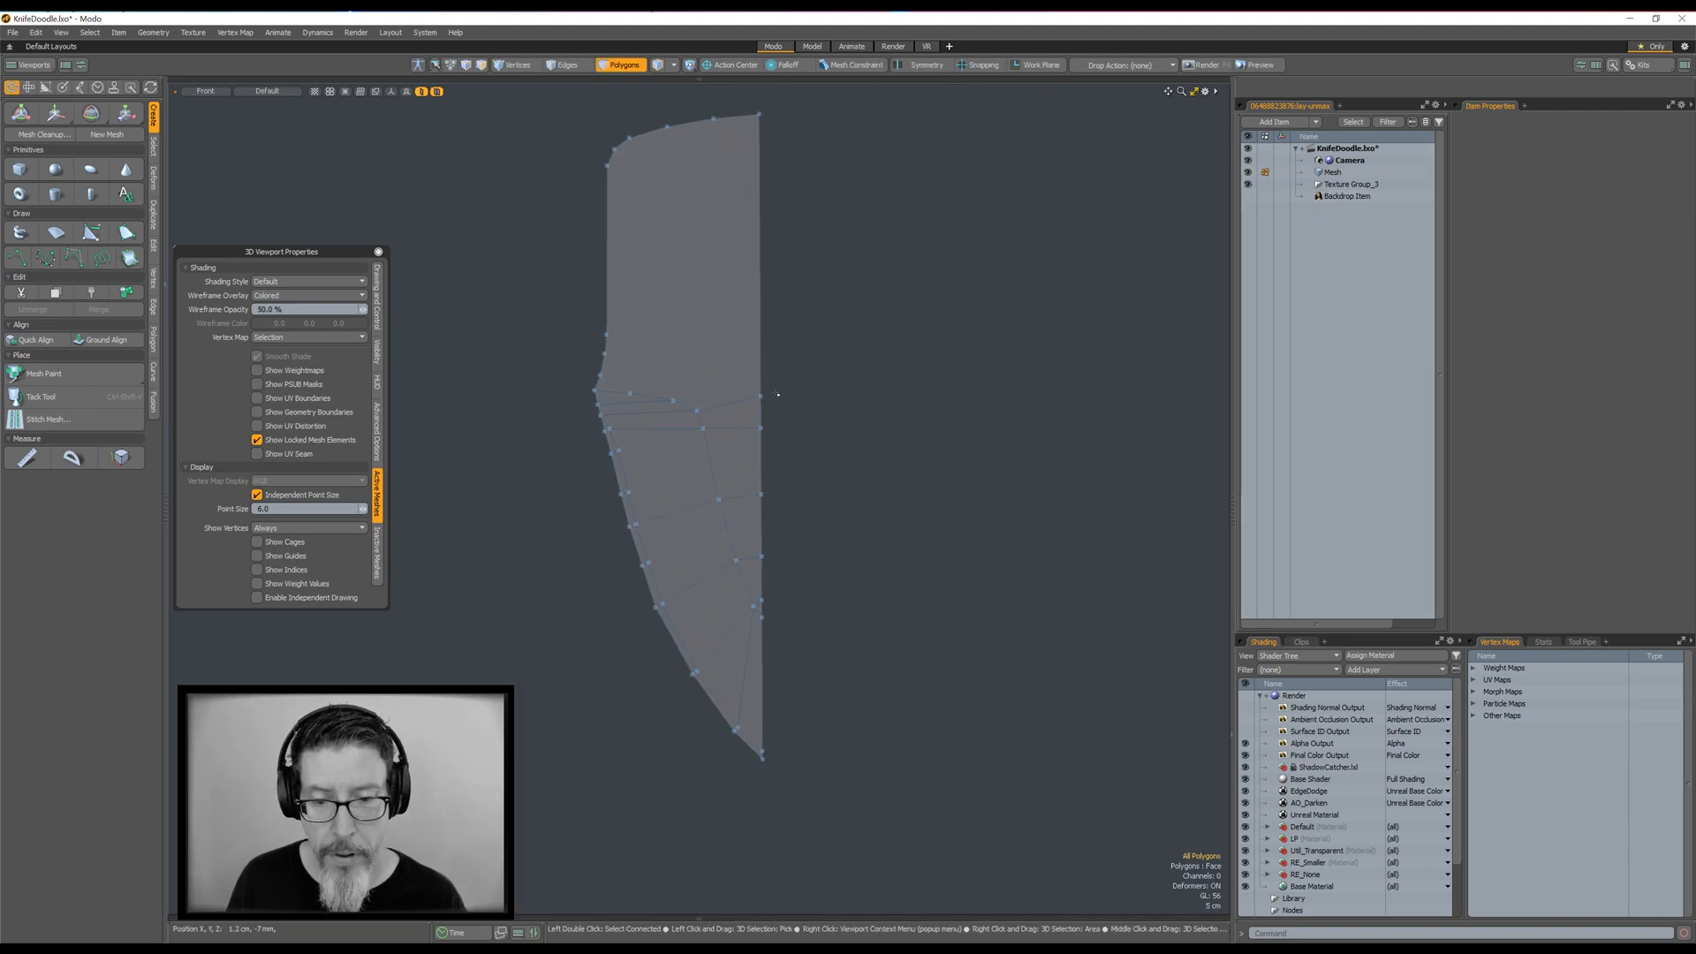
Change the viewport from Front to Perspective and frame the blade mesh.
{"action": "mouse_move", "coordinate": [679, 446]}
{"action": "left_mouse_down", "text": "alt+shift"}
{"action": "mouse_move", "coordinate": [731, 476]}
{"action": "mouse_move", "coordinate": [697, 468]}
{"action": "mouse_move", "coordinate": [865, 429]}
{"action": "mouse_move", "coordinate": [692, 484]}
{"action": "mouse_move", "coordinate": [750, 522]}
{"action": "mouse_move", "coordinate": [669, 490]}
{"action": "mouse_move", "coordinate": [674, 472]}
{"action": "mouse_move", "coordinate": [656, 596]}
{"action": "left_mouse_up", "text": "alt+shift"}
{"action": "key", "text": "ctrl+space"}
{"action": "left_click", "coordinate": [749, 502]}
{"action": "scroll", "coordinate": [692, 484], "scroll_direction": "up", "scroll_amount": 4}
{"action": "mouse_move", "coordinate": [655, 512]}
{"action": "left_mouse_down"}
{"action": "mouse_move", "coordinate": [706, 782]}
{"action": "mouse_move", "coordinate": [621, 565]}
{"action": "left_mouse_up"}
{"action": "mouse_move", "coordinate": [700, 746]}
{"action": "left_mouse_down", "text": "alt+shift"}
{"action": "mouse_move", "coordinate": [693, 564]}
{"action": "mouse_move", "coordinate": [740, 706]}
{"action": "mouse_move", "coordinate": [786, 549]}
{"action": "left_mouse_up", "text": "alt+shift"}
{"action": "left_click", "coordinate": [717, 653], "text": "shift"}
{"action": "left_click", "coordinate": [723, 700], "text": "shift"}
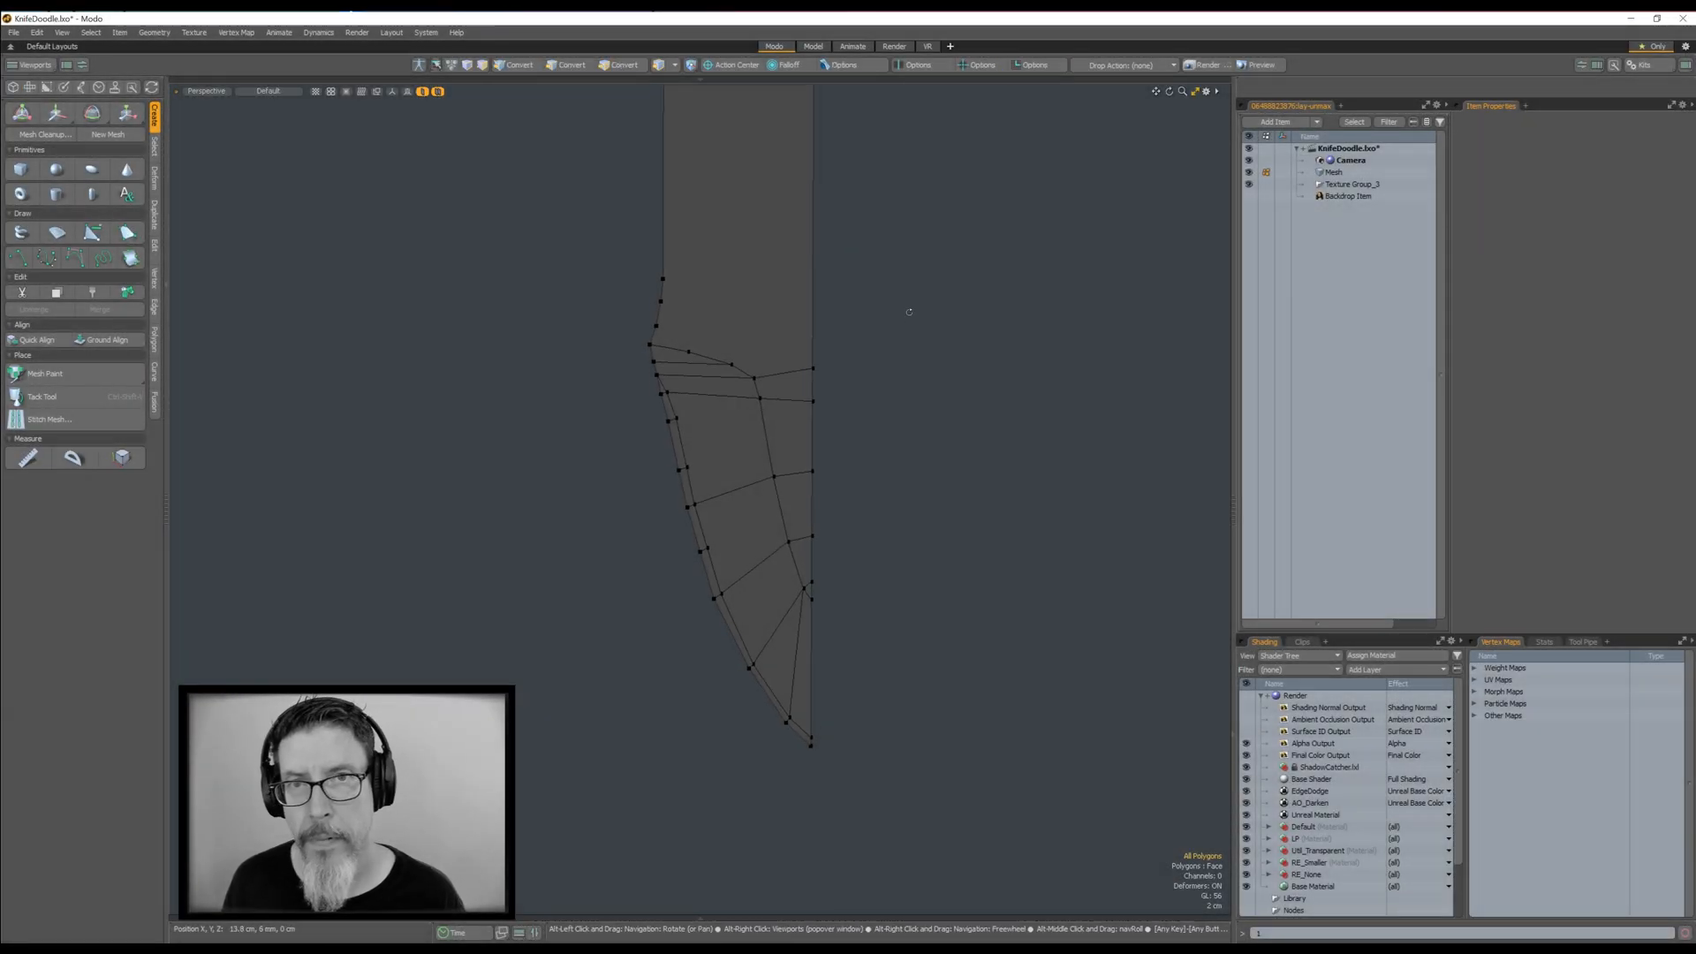
Slice an edge from the inner bevel vertex above the tip to the middle of the lower blade contour segment and across to the centre line.
{"action": "scroll", "coordinate": [782, 546], "scroll_direction": "up", "scroll_amount": 4}
{"action": "left_click_drag", "start_coordinate": [801, 618], "coordinate": [739, 515], "text": "alt+shift"}
{"action": "key", "text": "alt+c"}
{"action": "scroll", "coordinate": [867, 527], "scroll_direction": "up", "scroll_amount": 2}
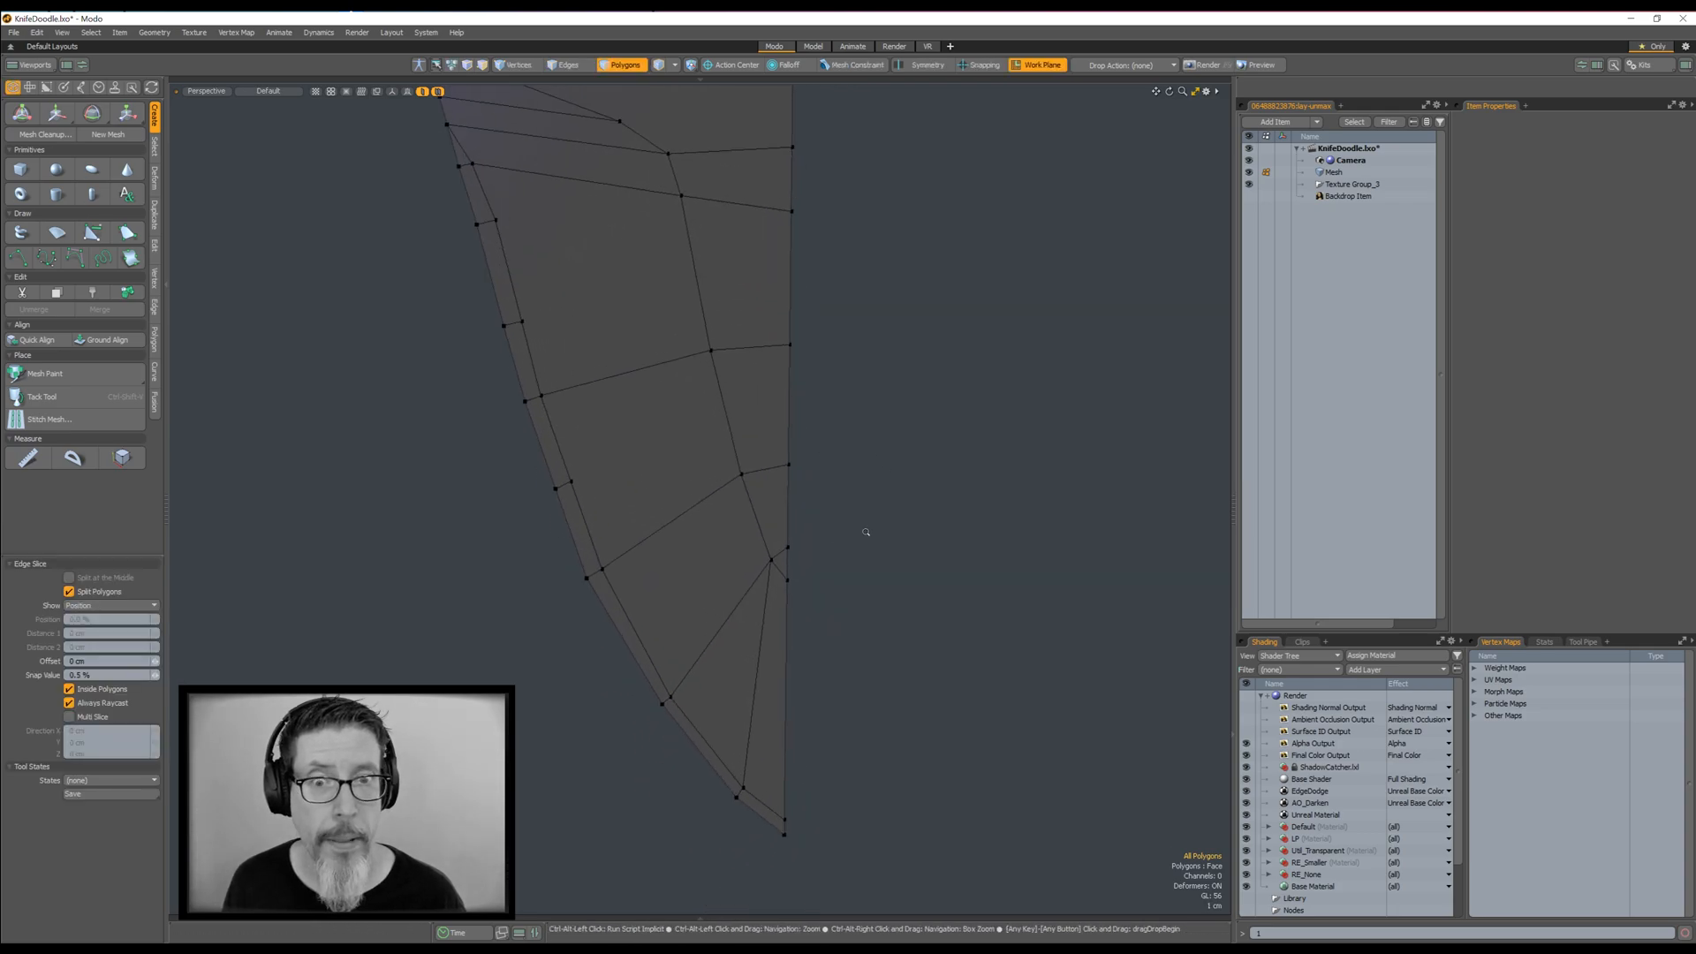
{"action": "left_click", "coordinate": [659, 704]}
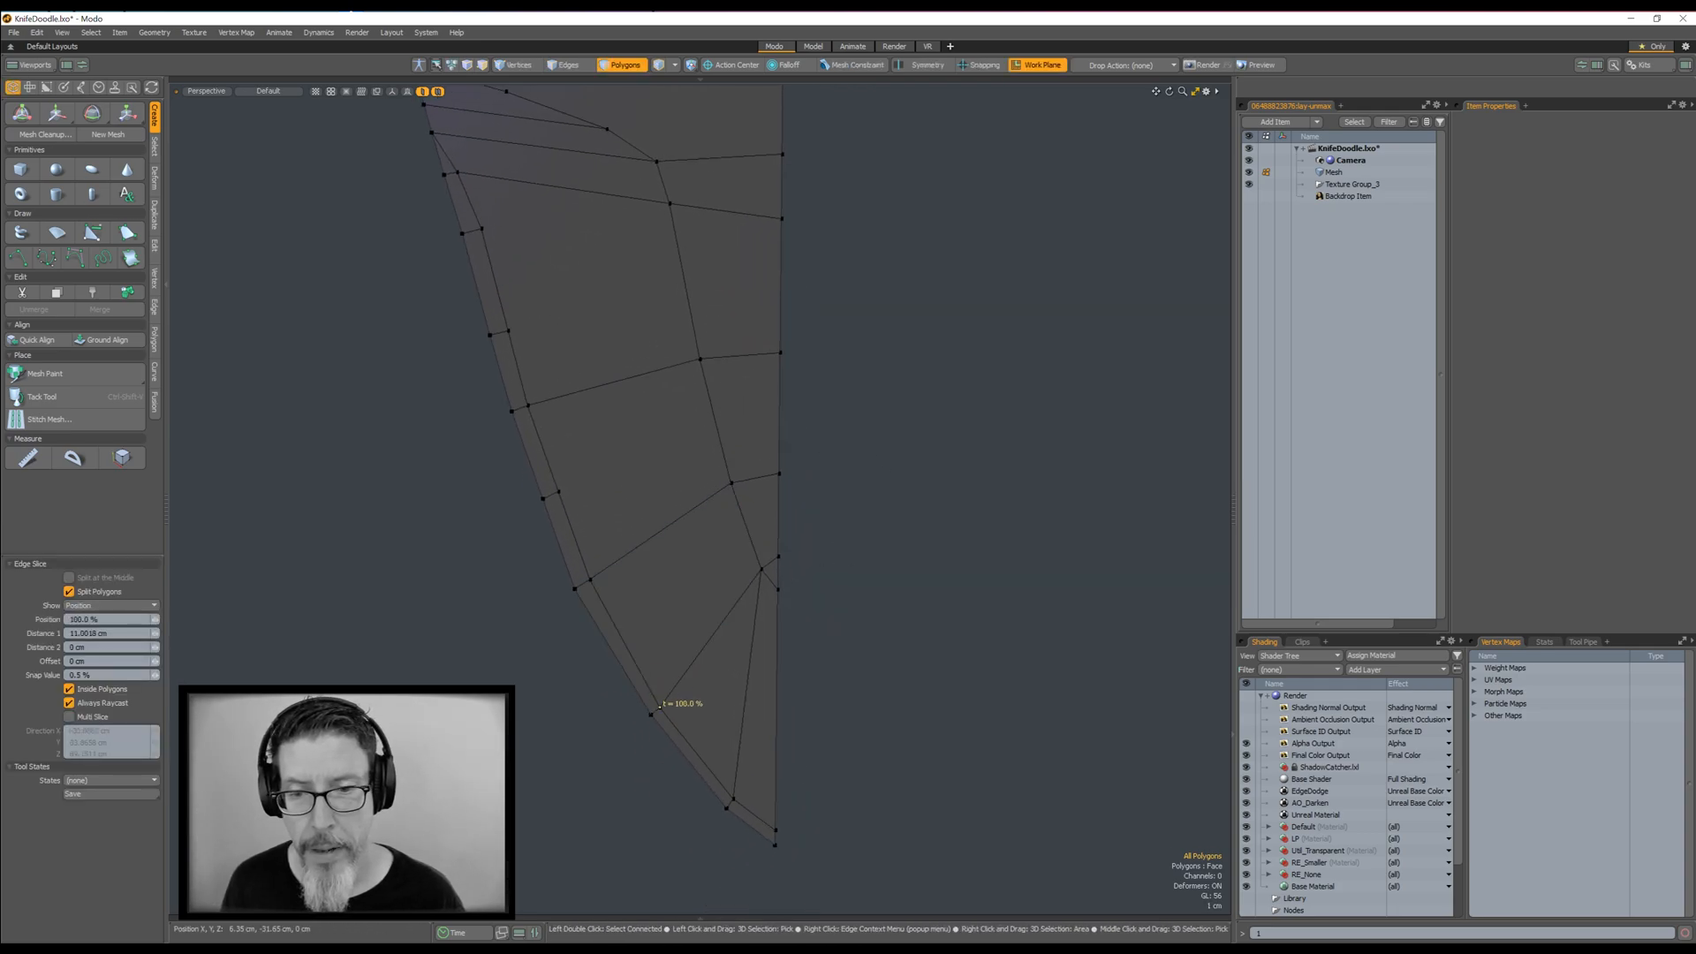
{"action": "left_click", "coordinate": [745, 524]}
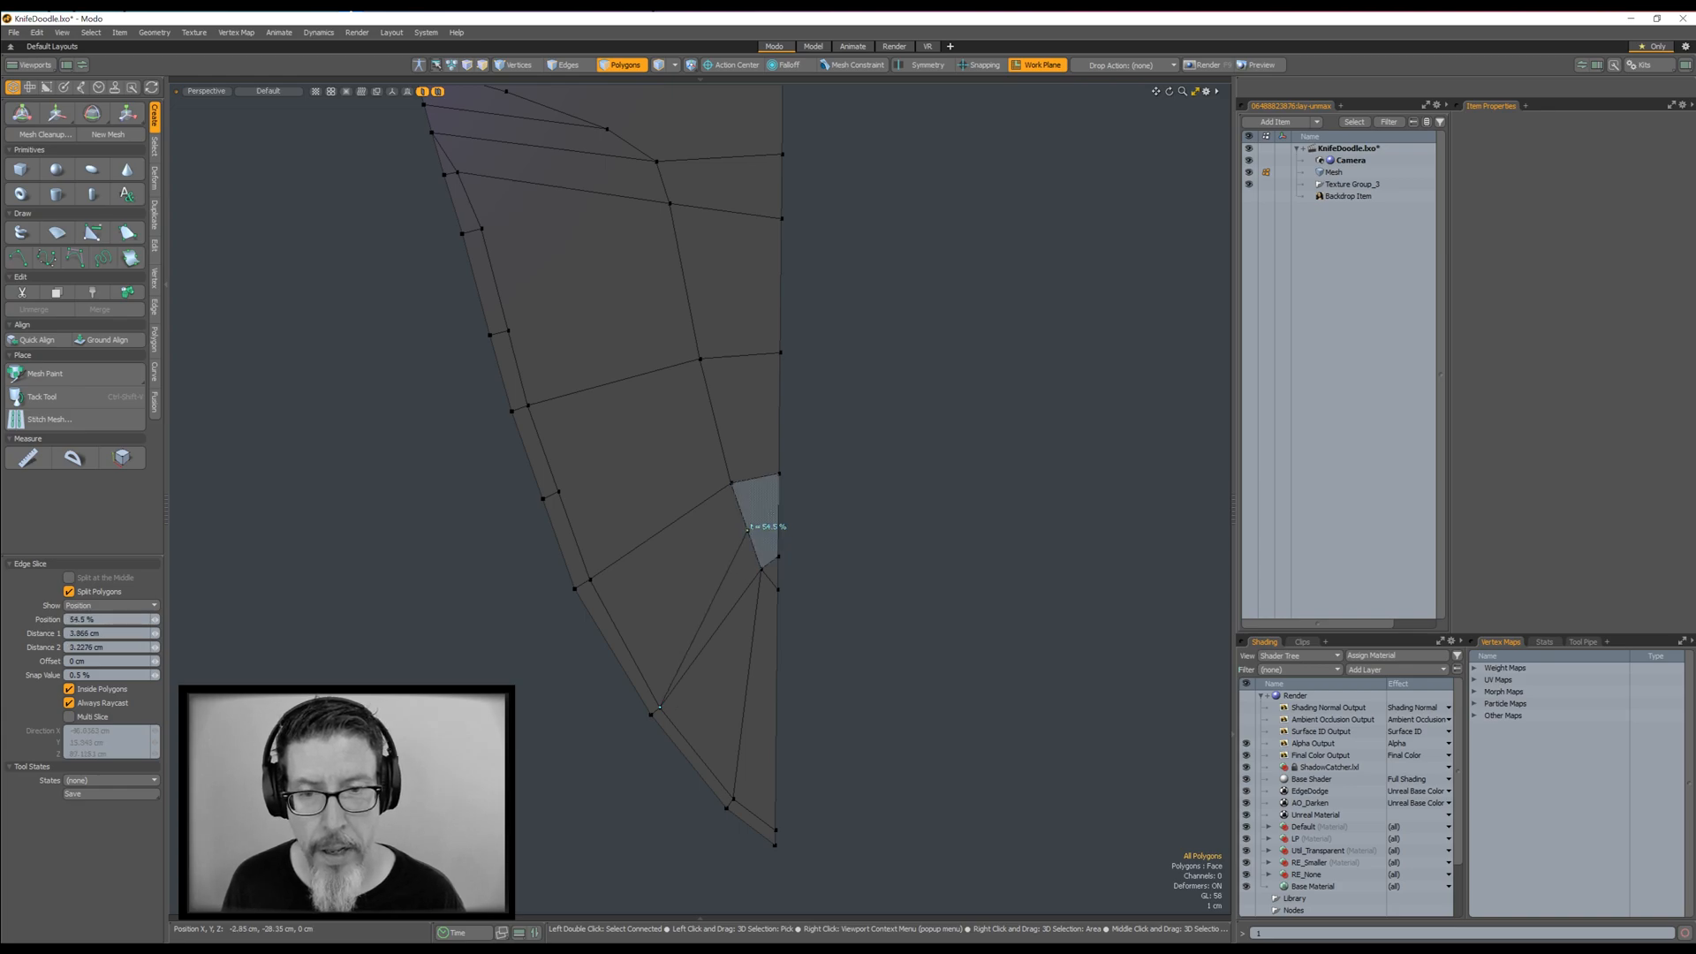
Remove the old diagonal edge between that bevel vertex and the lowest contour vertex.
{"action": "key", "text": "2"}
{"action": "left_click", "coordinate": [720, 625]}
{"action": "key", "text": "BackSpace"}
{"action": "left_click_drag", "start_coordinate": [810, 586], "coordinate": [783, 600], "text": "alt+shift"}
{"action": "scroll", "coordinate": [784, 600], "scroll_direction": "down", "scroll_amount": 3}
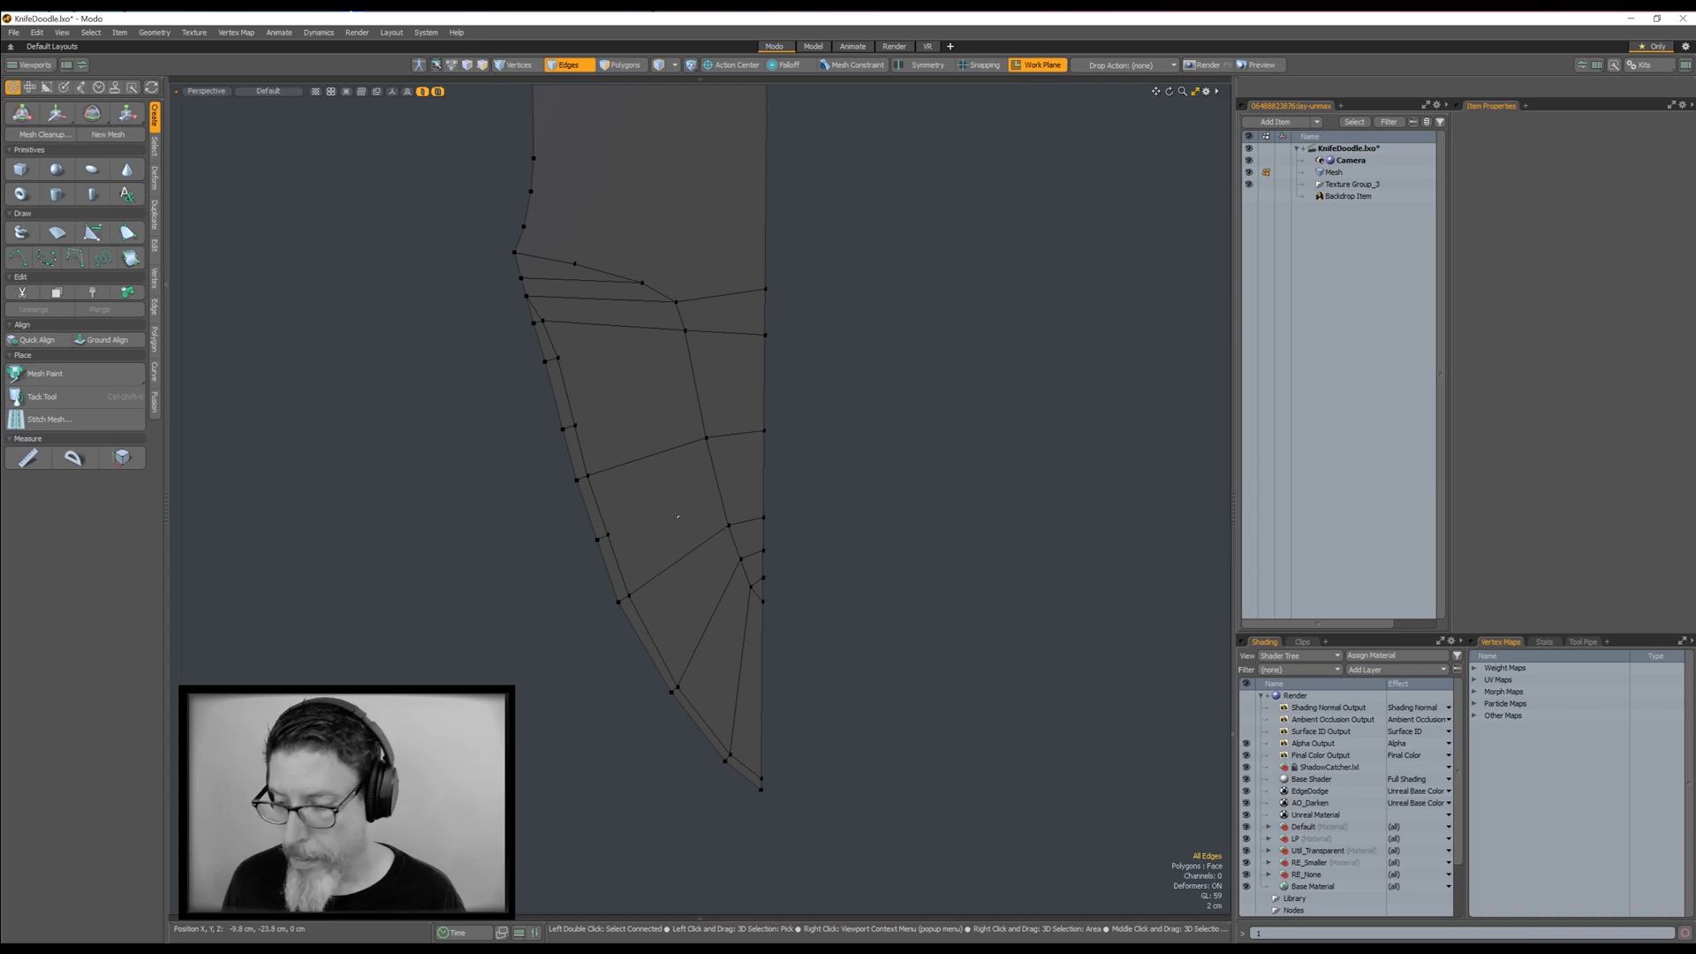
Slice edges from the three remaining unconnected inner bevel vertices across the blade contour to the centre line.
{"action": "key", "text": "c"}
{"action": "left_click", "coordinate": [608, 532]}
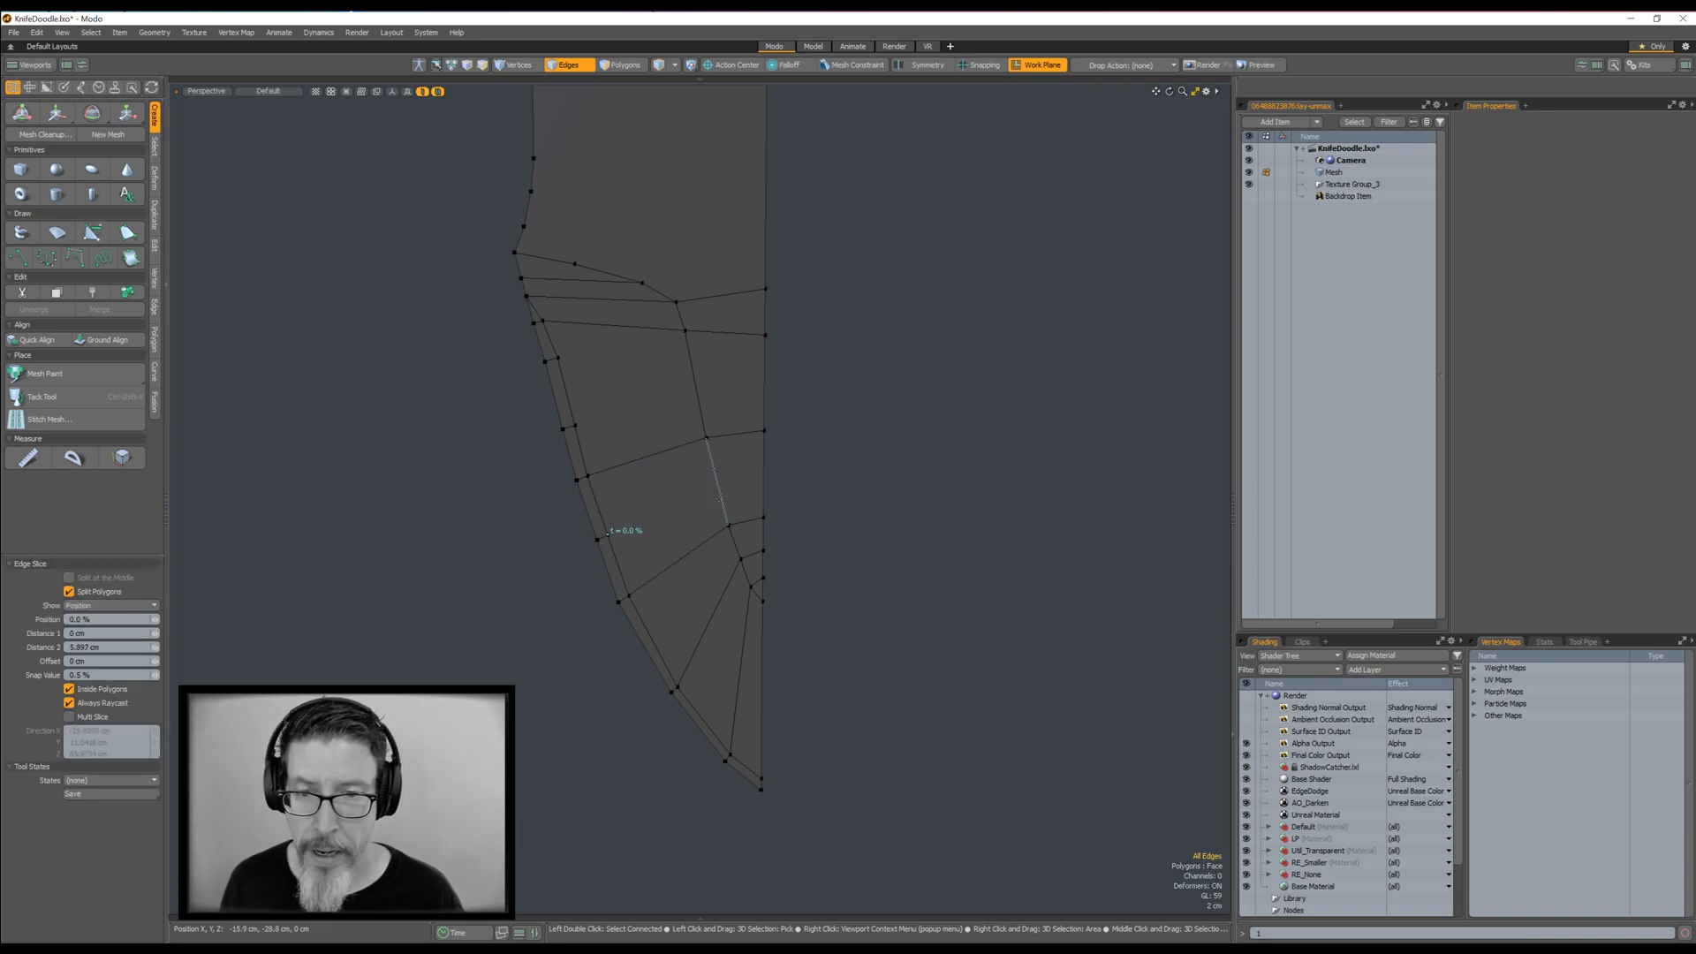
{"action": "left_click", "coordinate": [718, 479]}
{"action": "left_click", "coordinate": [575, 426], "text": "shift"}
{"action": "left_click", "coordinate": [700, 405]}
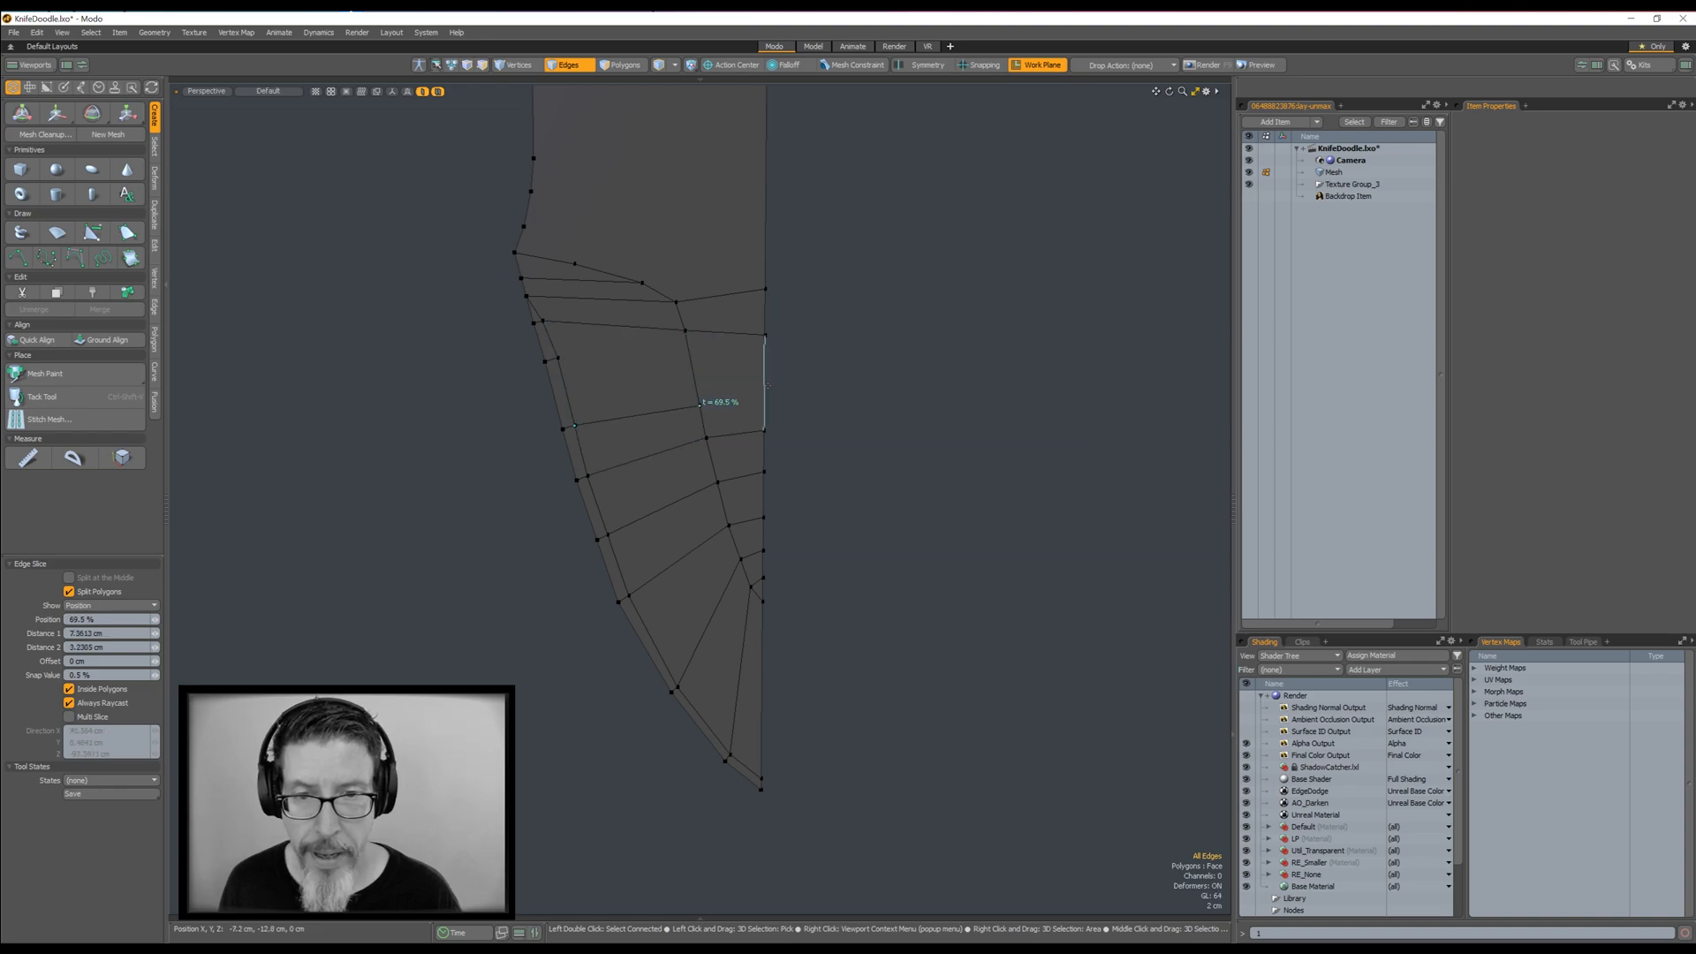
{"action": "left_click_drag", "start_coordinate": [563, 381], "coordinate": [557, 357], "text": "shift"}
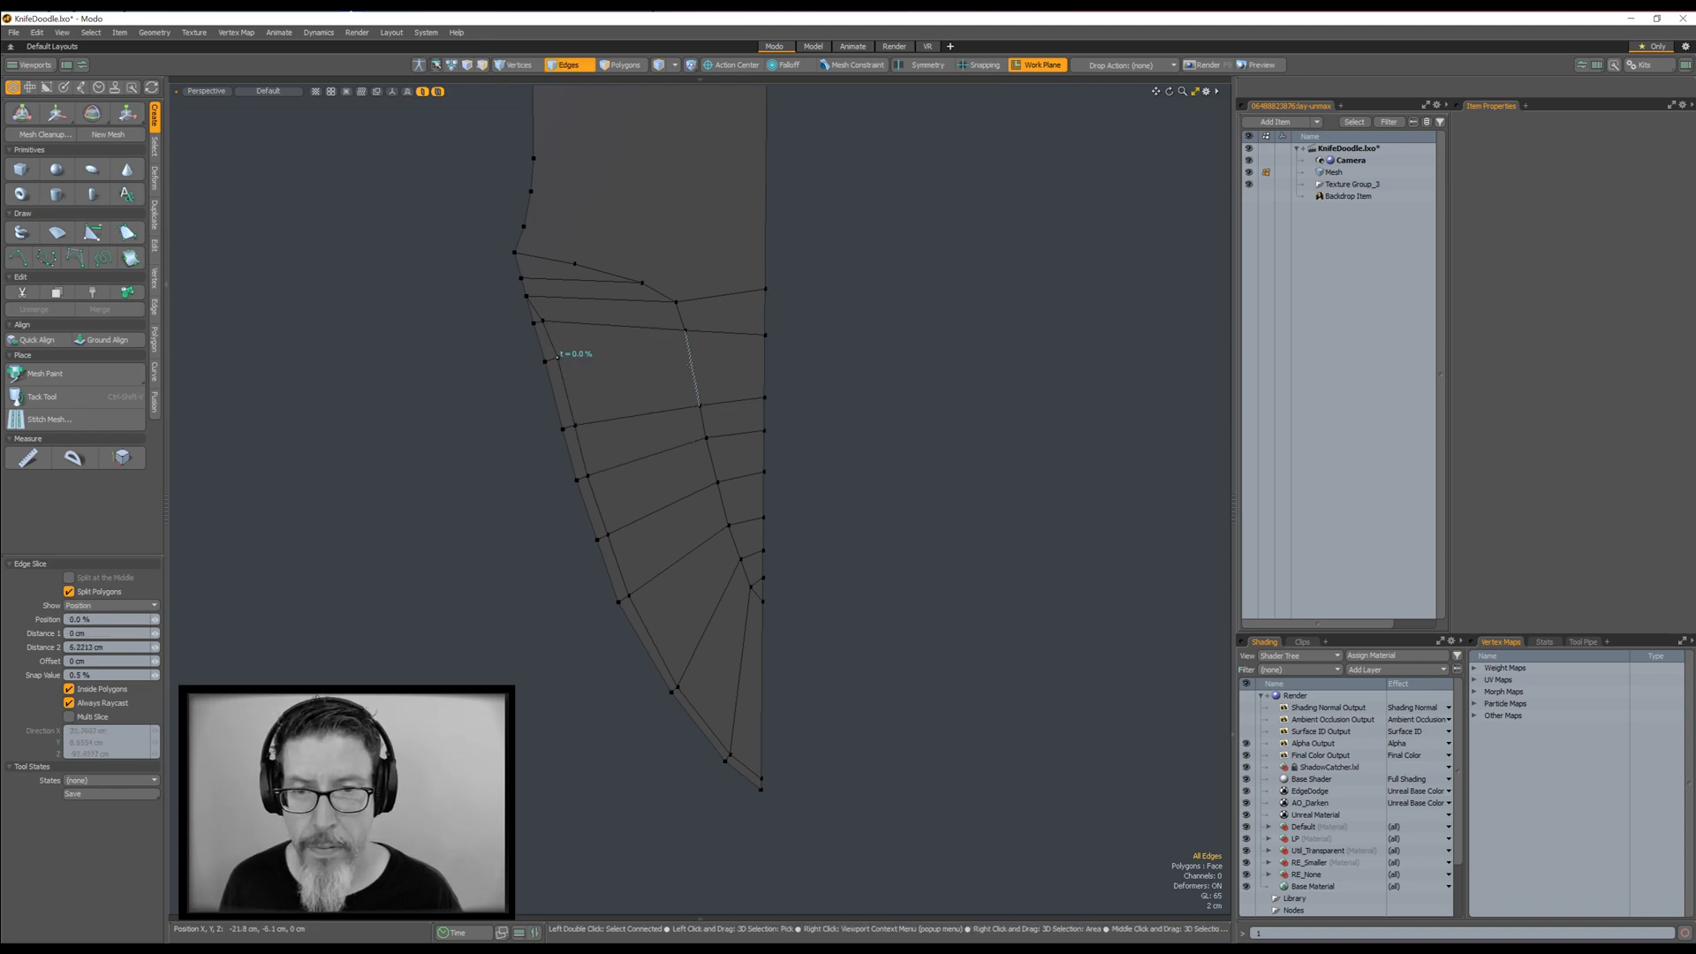
{"action": "left_click", "coordinate": [692, 361]}
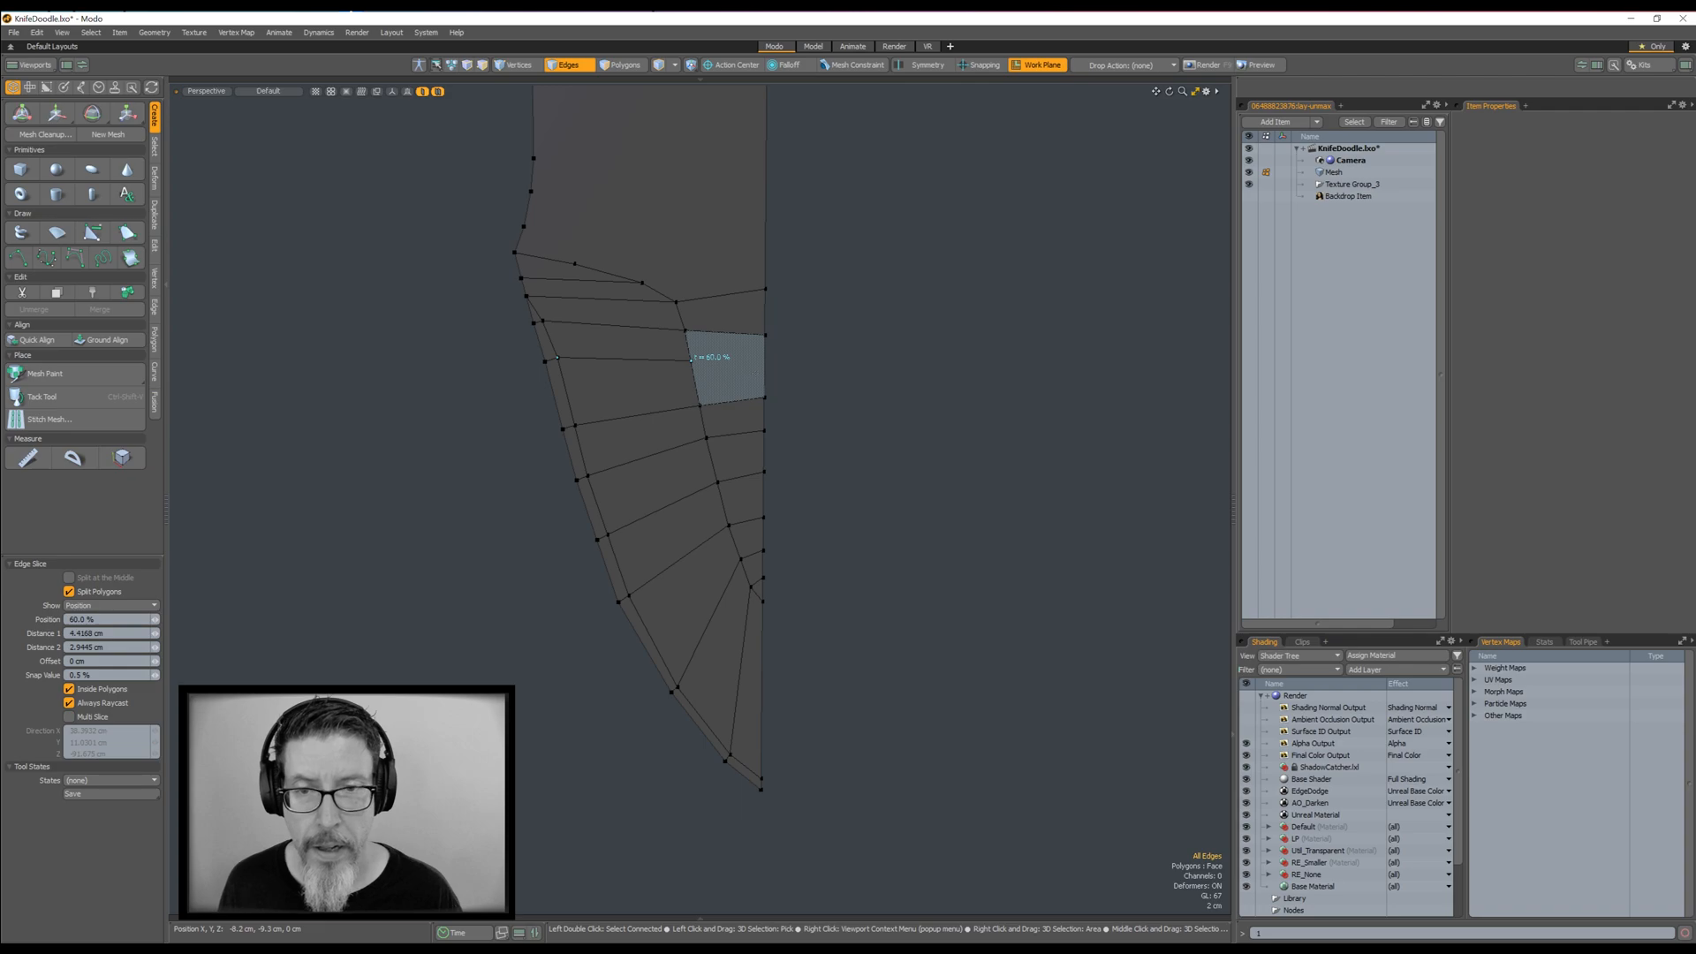
Join the lowest blade contour vertex to the centre-line vertex beside it and delete the leftover centre-line vertex above.
{"action": "left_click_drag", "start_coordinate": [758, 582], "coordinate": [765, 484], "text": "ctrl+alt"}
{"action": "key", "text": "space"}
{"action": "key", "text": "1"}
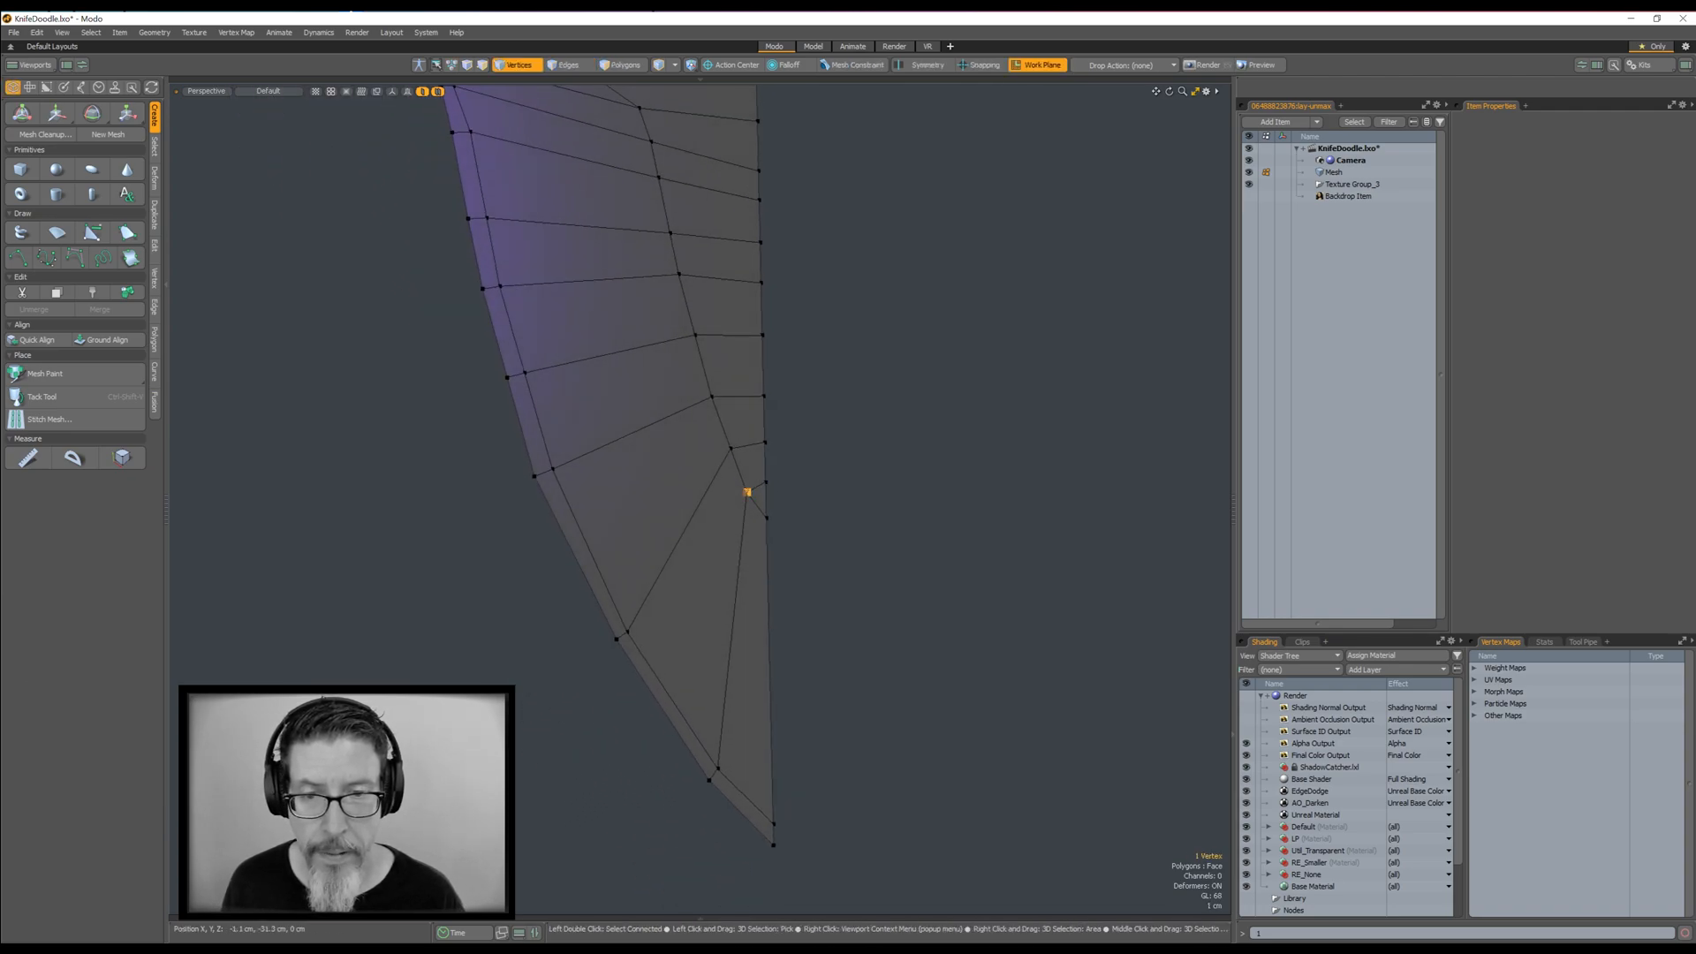
{"action": "key", "text": "shift+j"}
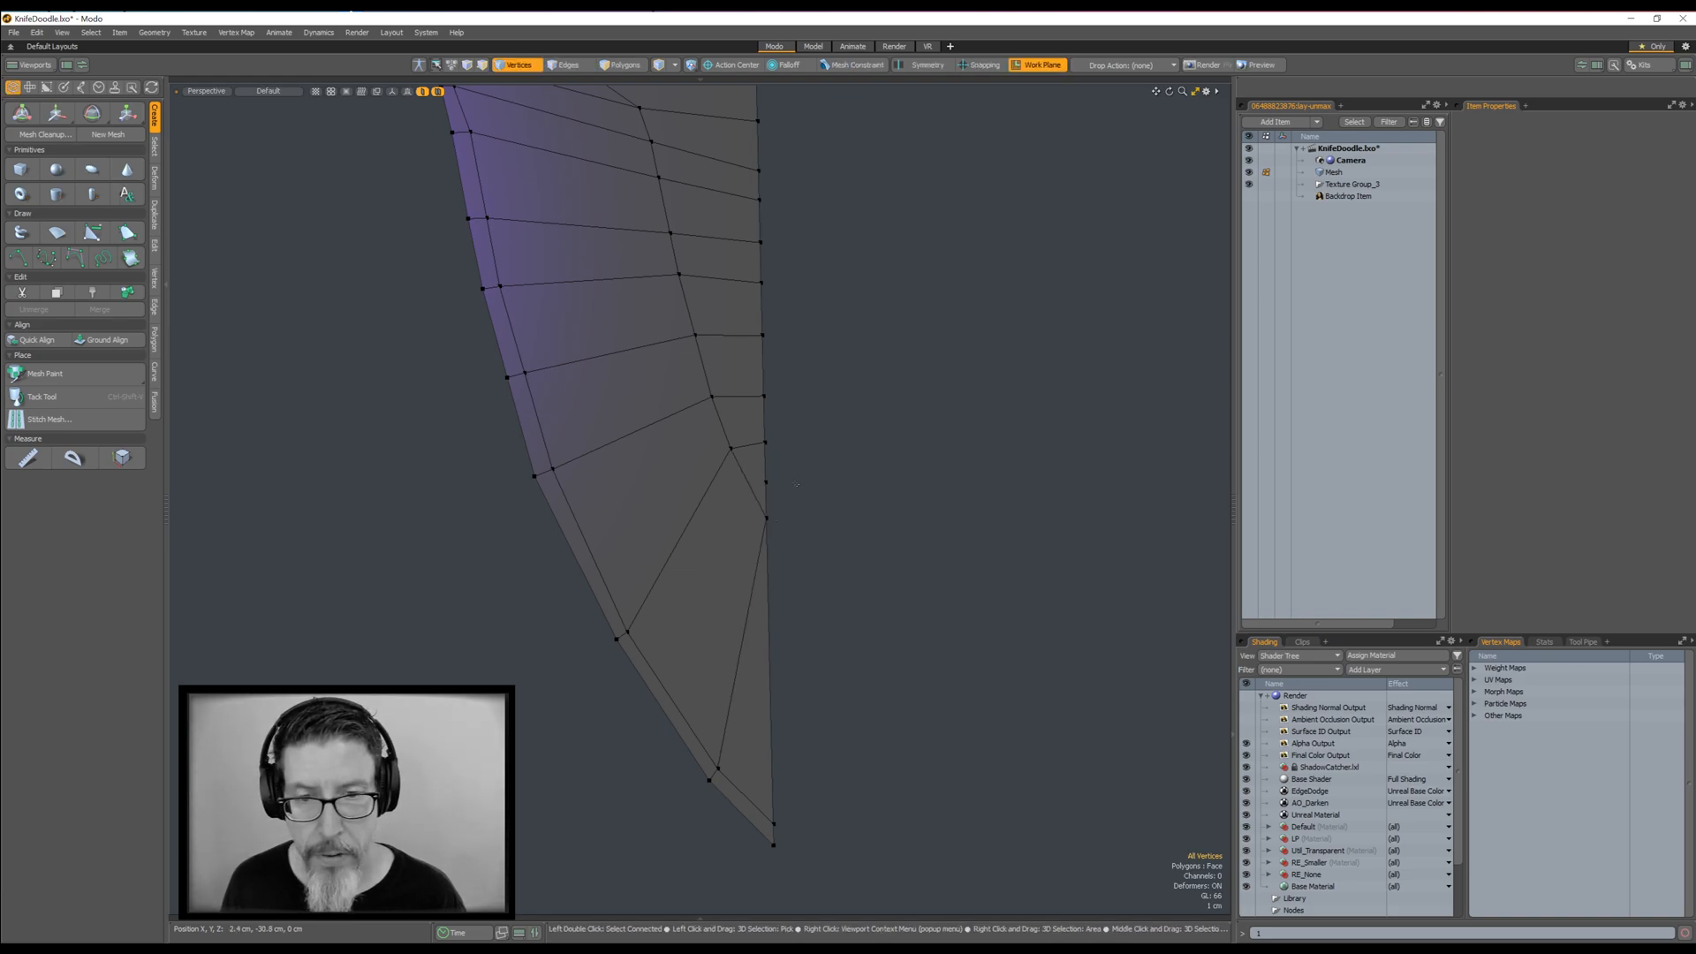
{"action": "key", "text": "Delete"}
Examine the blade topology with the subdivision preview, then compare the mesh with the backdrop image.
{"action": "left_click_drag", "start_coordinate": [785, 497], "coordinate": [775, 573], "text": "ctrl+alt"}
{"action": "key", "text": "Tab"}
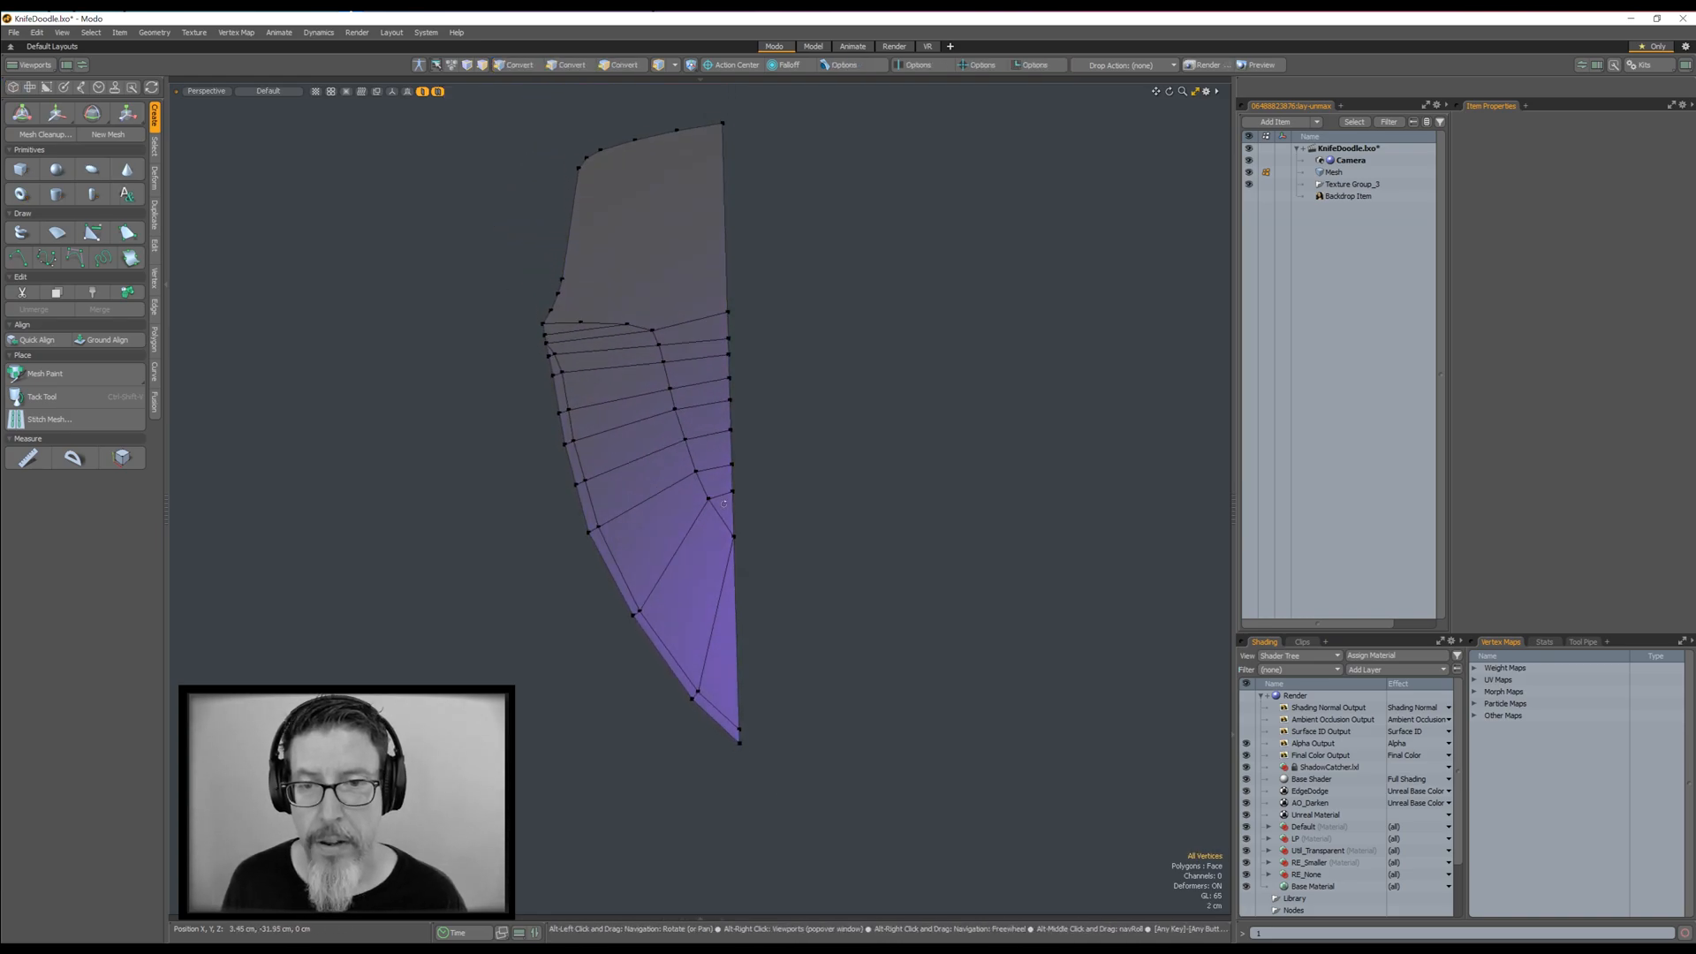
{"action": "mouse_move", "coordinate": [791, 537]}
{"action": "left_mouse_down", "text": "alt"}
{"action": "mouse_move", "coordinate": [757, 495]}
{"action": "mouse_move", "coordinate": [765, 526]}
{"action": "left_mouse_up", "text": "alt"}
{"action": "key", "text": "Tab"}
{"action": "left_click_drag", "start_coordinate": [770, 347], "coordinate": [726, 615], "text": "alt"}
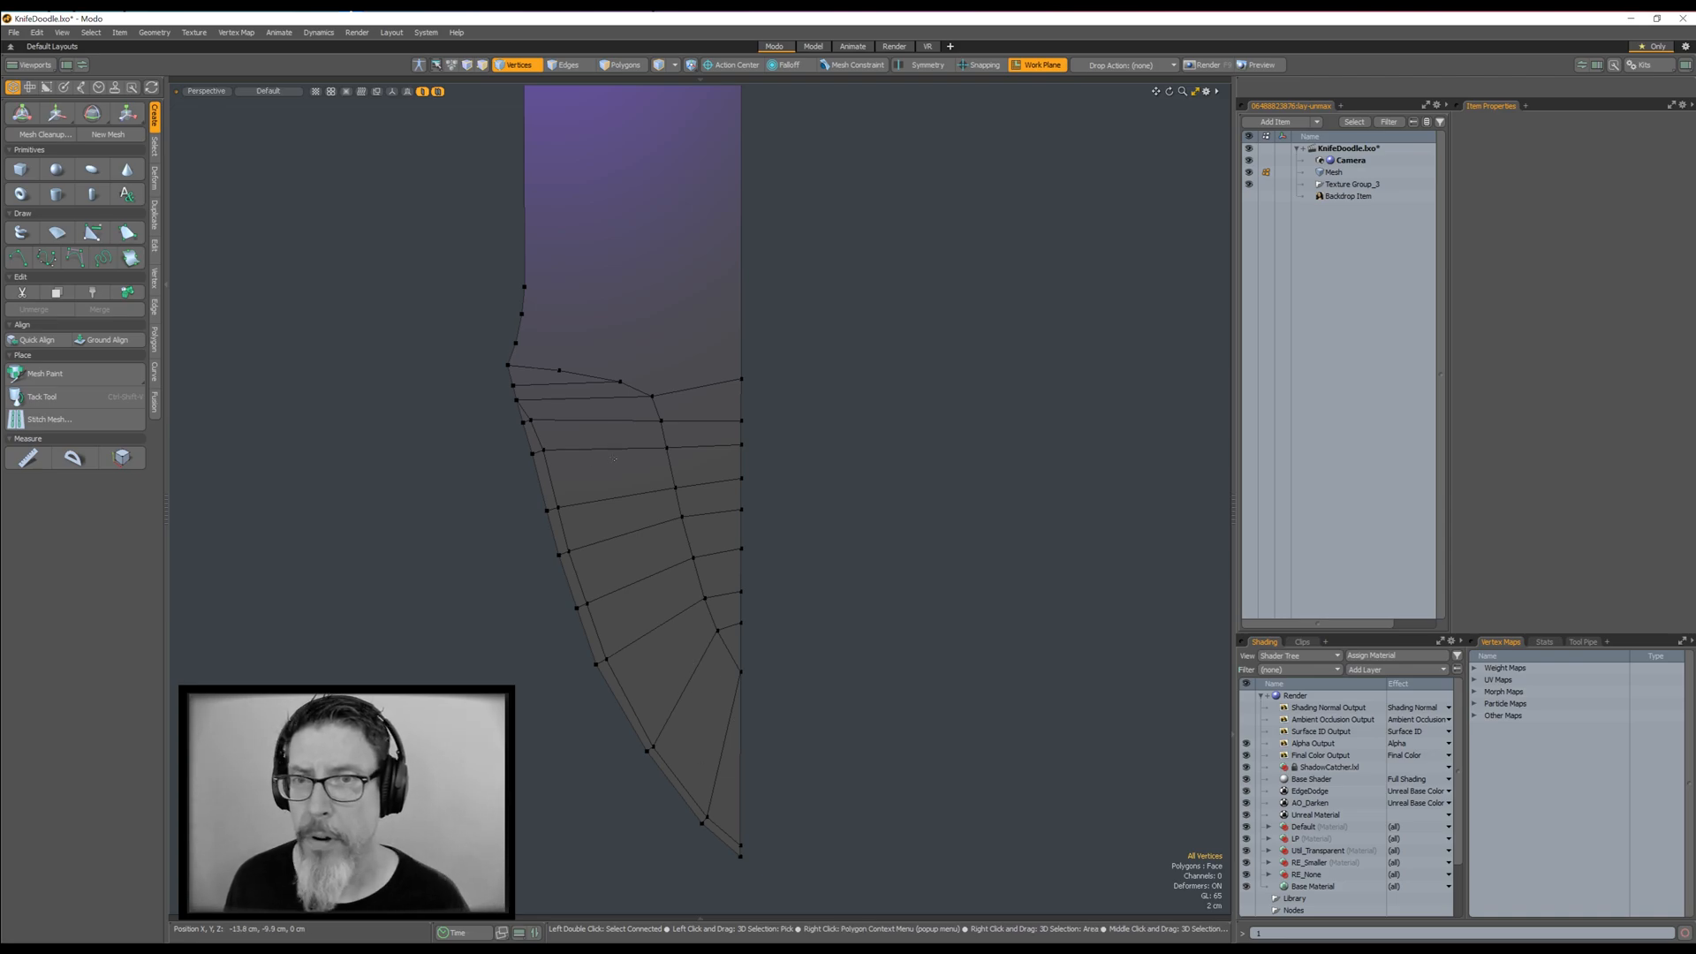
{"action": "left_click_drag", "start_coordinate": [615, 458], "coordinate": [655, 367], "text": "alt"}
{"action": "left_click", "coordinate": [1248, 195]}
{"action": "left_click_drag", "start_coordinate": [996, 331], "coordinate": [951, 340], "text": "ctrl+alt"}
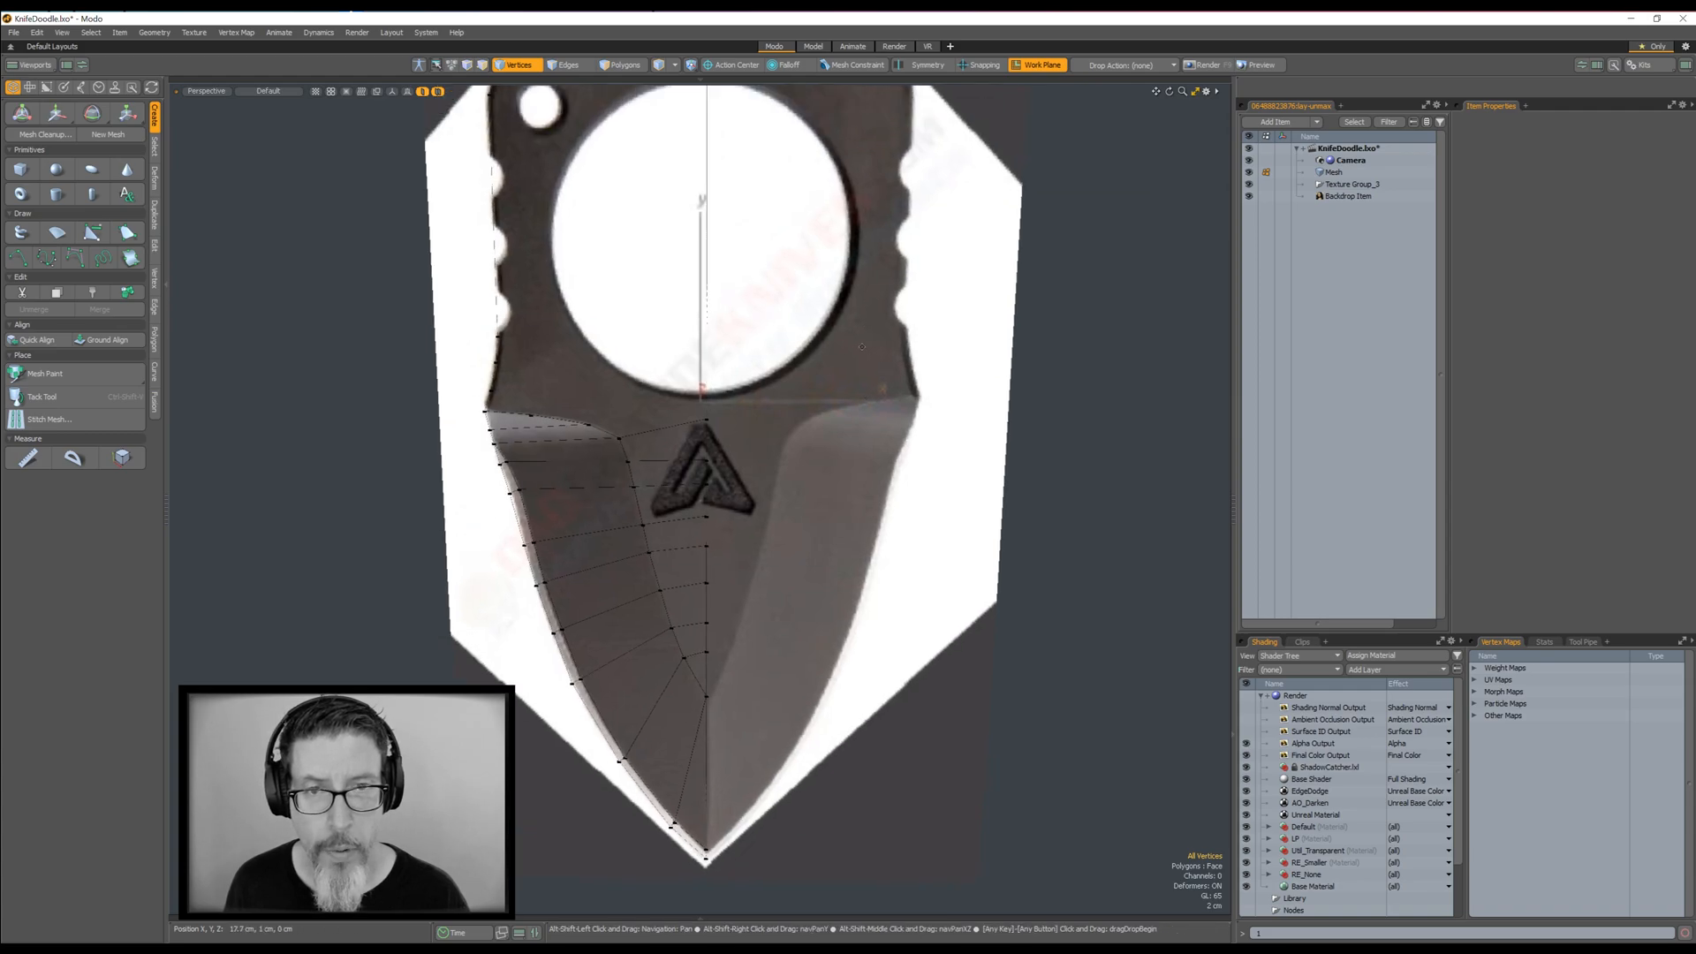
{"action": "left_click", "coordinate": [1248, 195]}
{"action": "left_click_drag", "start_coordinate": [731, 432], "coordinate": [746, 473], "text": "alt"}
{"action": "key", "text": "3"}
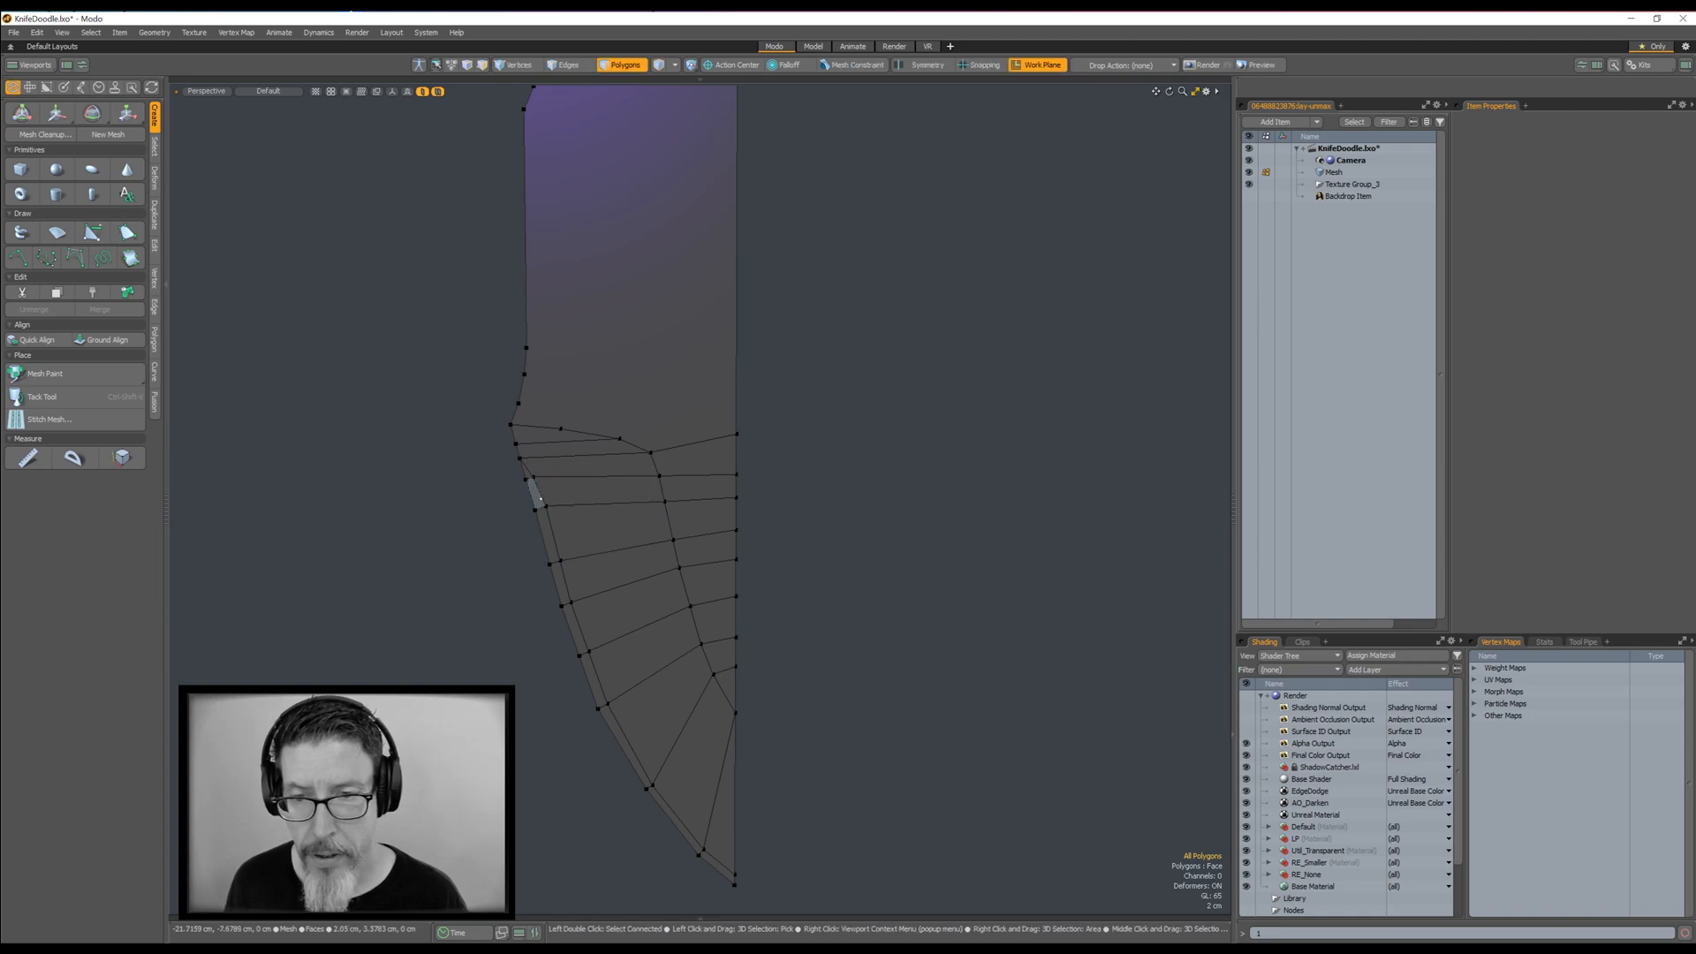
{"action": "left_click", "coordinate": [567, 593], "text": "shift"}
{"action": "left_click", "coordinate": [579, 629], "text": "shift"}
{"action": "mouse_move", "coordinate": [610, 610]}
{"action": "left_mouse_down", "text": "alt"}
{"action": "mouse_move", "coordinate": [641, 451]}
{"action": "mouse_move", "coordinate": [572, 508]}
{"action": "mouse_move", "coordinate": [585, 587]}
{"action": "mouse_move", "coordinate": [637, 697]}
{"action": "mouse_move", "coordinate": [734, 821]}
{"action": "mouse_move", "coordinate": [893, 636]}
{"action": "mouse_move", "coordinate": [810, 560]}
{"action": "mouse_move", "coordinate": [818, 542]}
{"action": "mouse_move", "coordinate": [836, 548]}
{"action": "mouse_move", "coordinate": [776, 517]}
{"action": "mouse_move", "coordinate": [657, 369]}
{"action": "mouse_move", "coordinate": [787, 457]}
{"action": "mouse_move", "coordinate": [748, 469]}
{"action": "mouse_move", "coordinate": [789, 446]}
{"action": "left_mouse_up", "text": "alt"}
{"action": "key", "text": "2"}
{"action": "key", "text": "3"}
{"action": "left_click", "coordinate": [678, 394], "text": "ctrl"}
{"action": "mouse_move", "coordinate": [678, 394]}
{"action": "left_mouse_down", "text": "alt"}
{"action": "mouse_move", "coordinate": [647, 405]}
{"action": "mouse_move", "coordinate": [648, 378]}
{"action": "mouse_move", "coordinate": [631, 376]}
{"action": "left_mouse_up", "text": "alt"}
{"action": "key", "text": "Escape"}
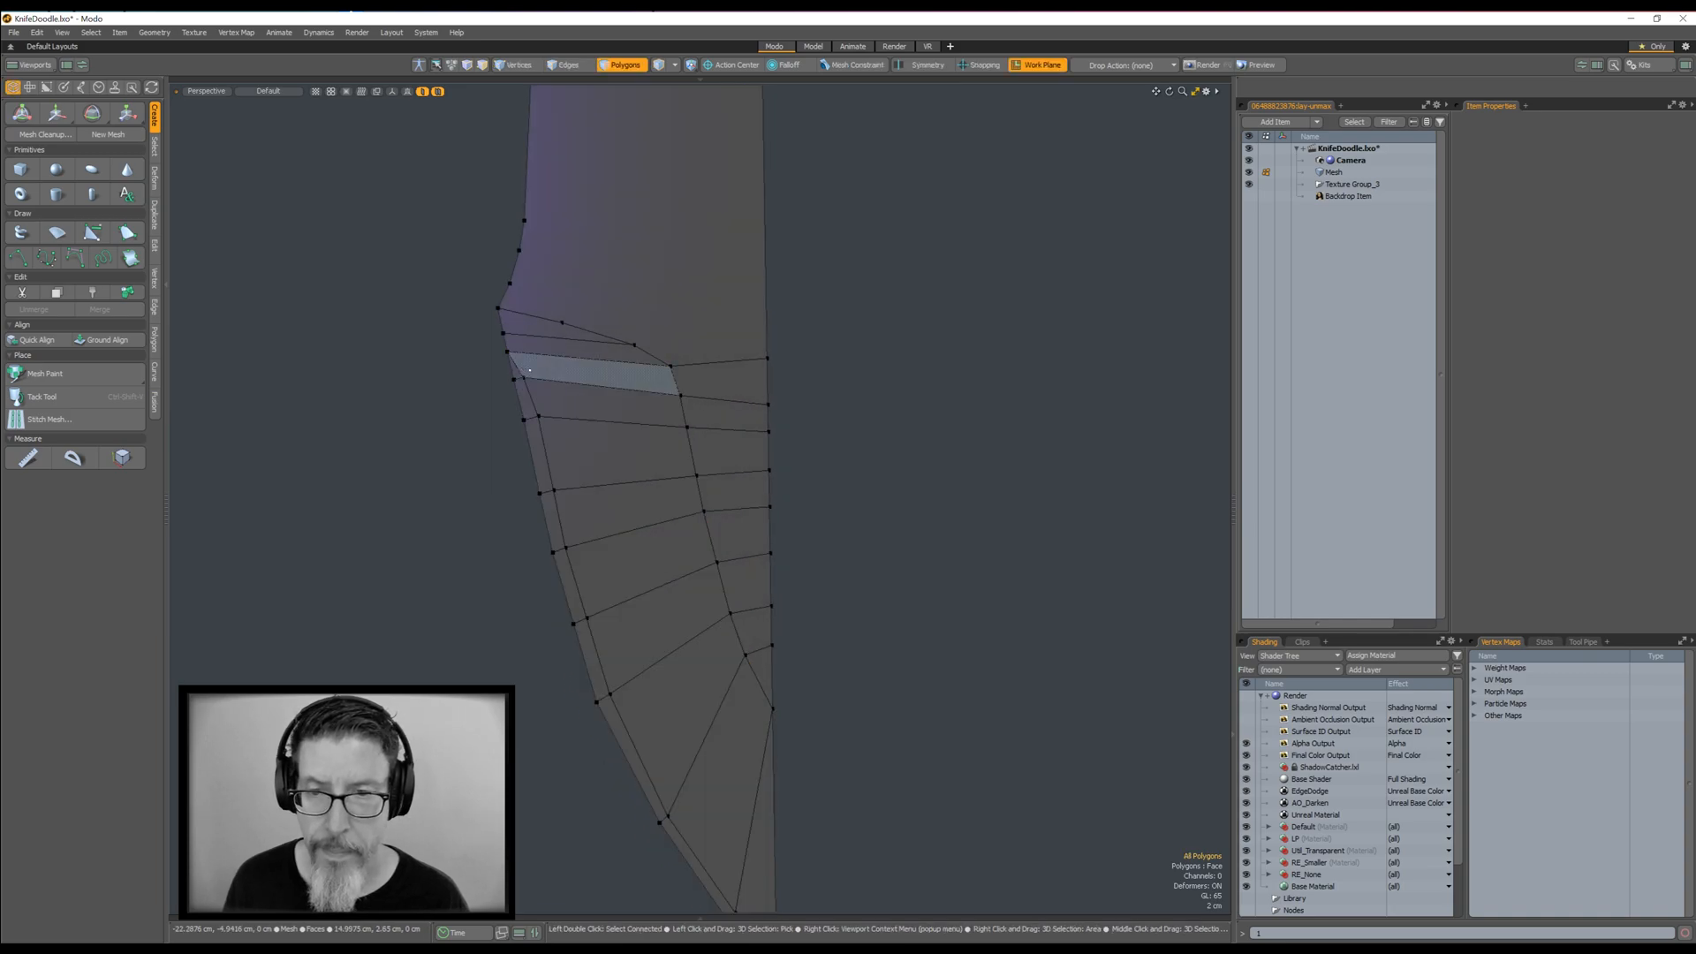
Select the 19 outer and inner bevel vertices along the cutting edge down to the tip and move them in negative Z.
{"action": "key", "text": "1"}
{"action": "right_click_drag", "start_coordinate": [540, 357], "coordinate": [519, 341]}
{"action": "right_click_drag", "start_coordinate": [578, 822], "coordinate": [710, 821]}
{"action": "left_click_drag", "start_coordinate": [863, 908], "coordinate": [734, 613], "text": "alt+shift"}
{"action": "right_click_drag", "start_coordinate": [734, 613], "coordinate": [735, 689], "text": "shift"}
{"action": "mouse_move", "coordinate": [788, 413]}
{"action": "left_mouse_down", "text": "alt+shift"}
{"action": "mouse_move", "coordinate": [898, 569]}
{"action": "mouse_move", "coordinate": [728, 537]}
{"action": "left_mouse_up", "text": "alt+shift"}
{"action": "key", "text": "w"}
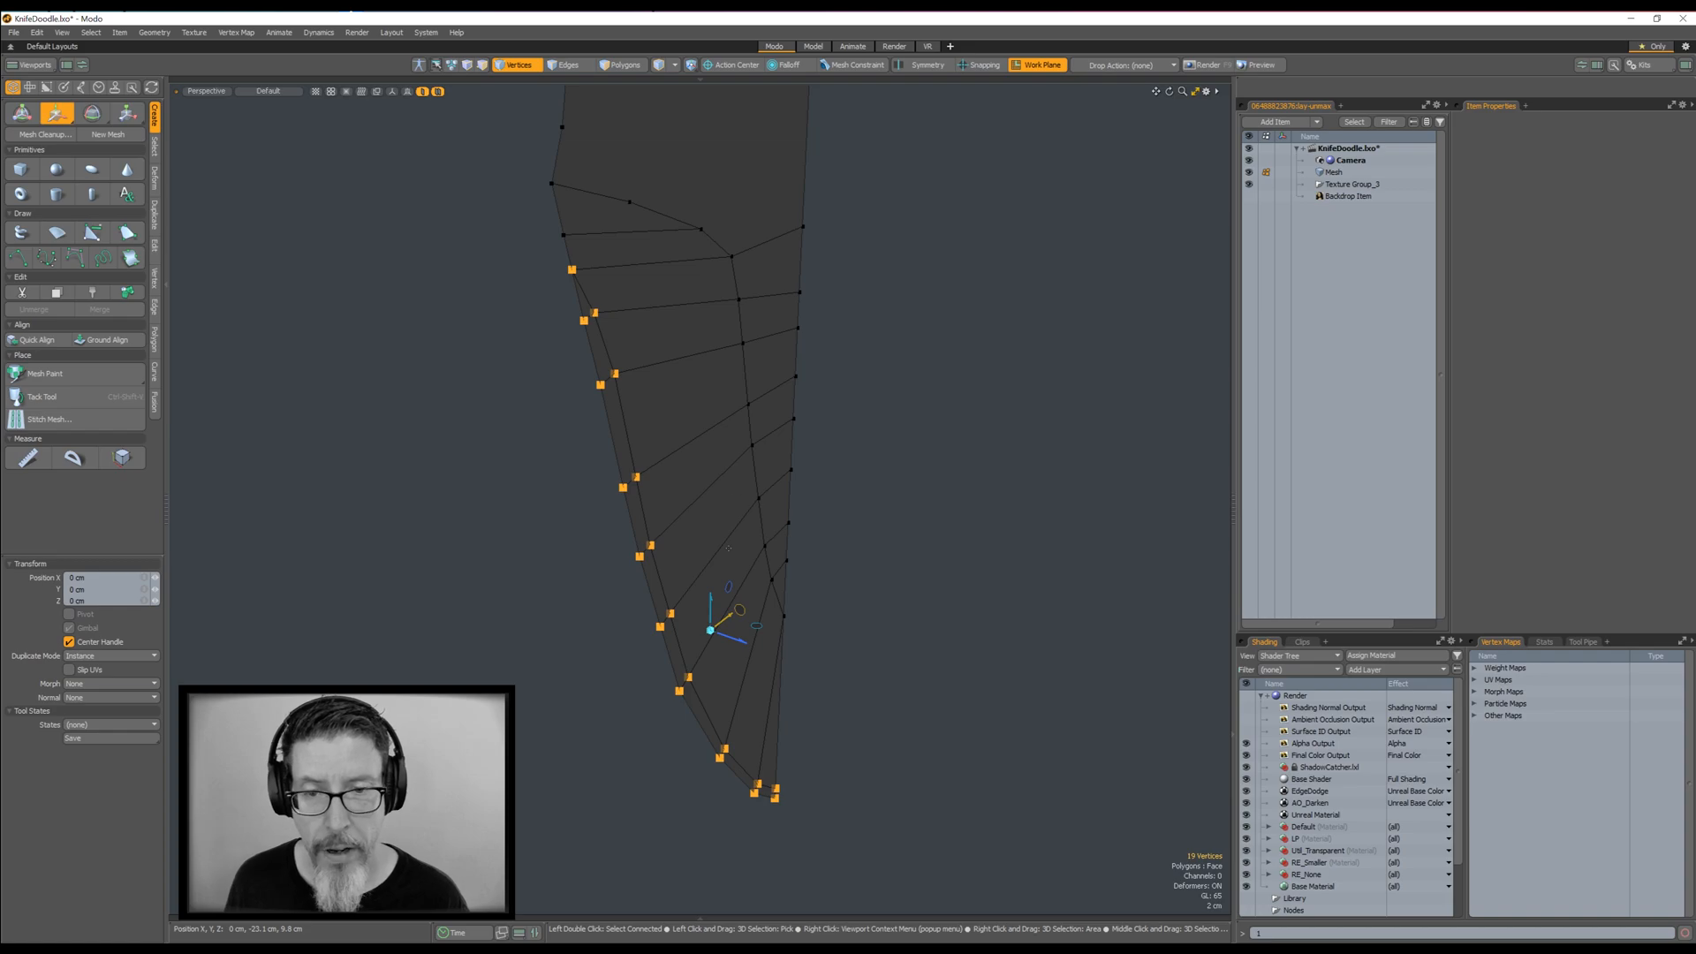
{"action": "left_click_drag", "start_coordinate": [738, 650], "coordinate": [726, 646]}
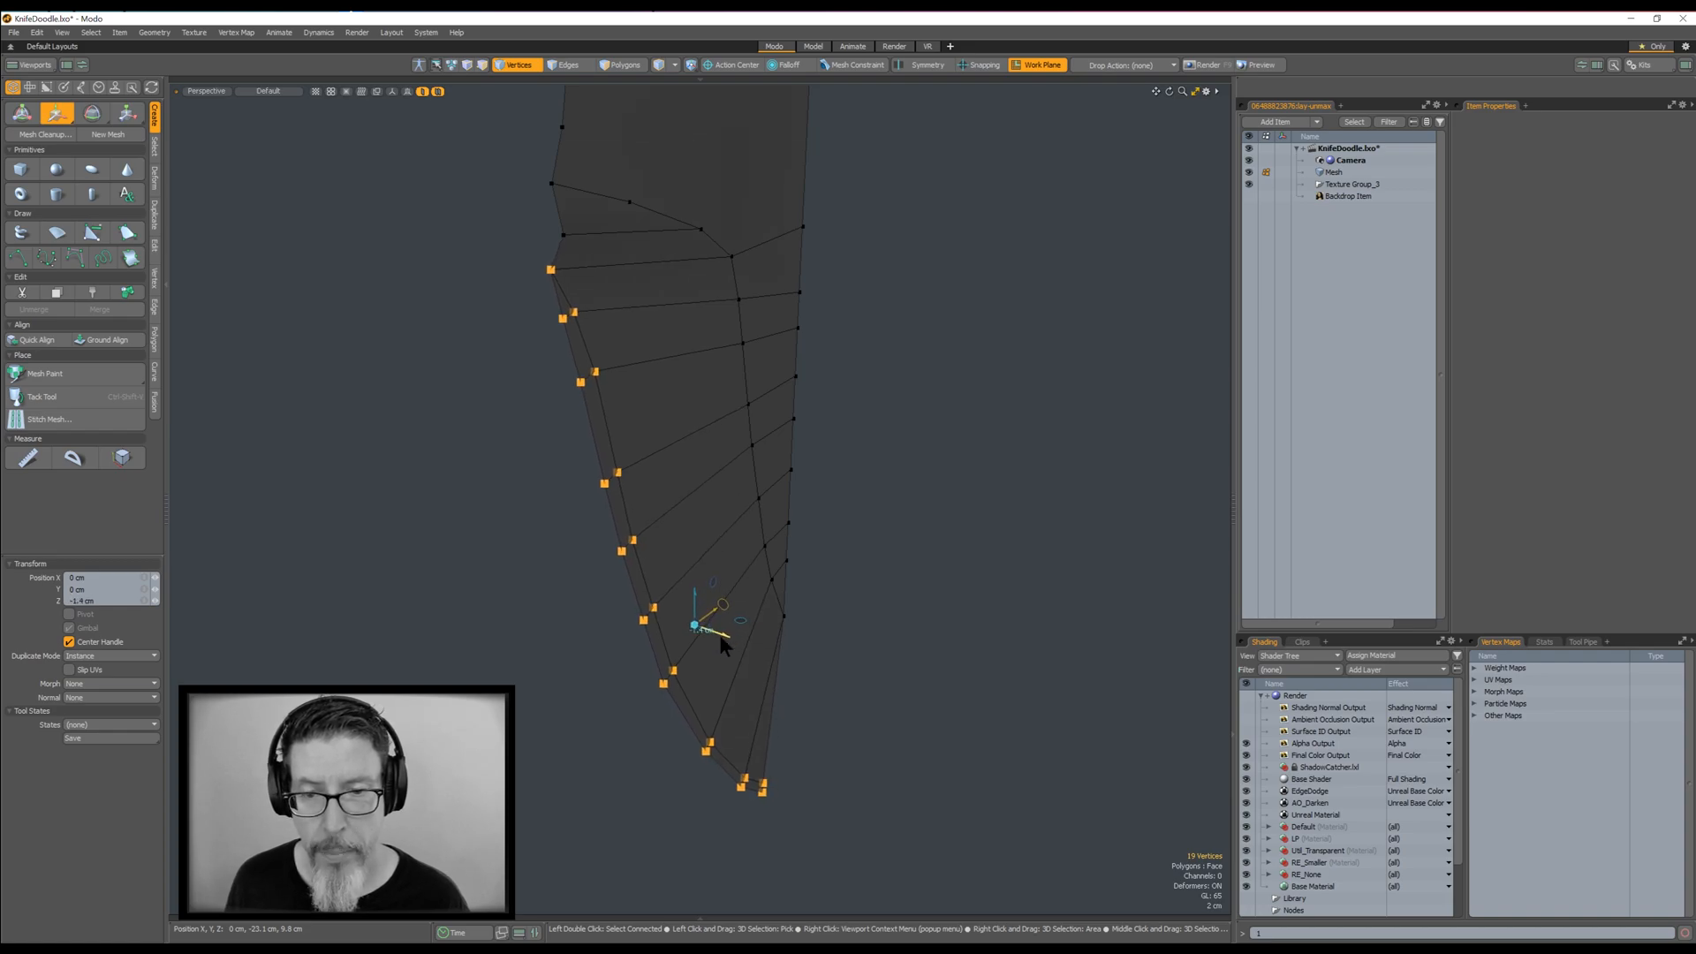
{"action": "left_click", "coordinate": [120, 591]}
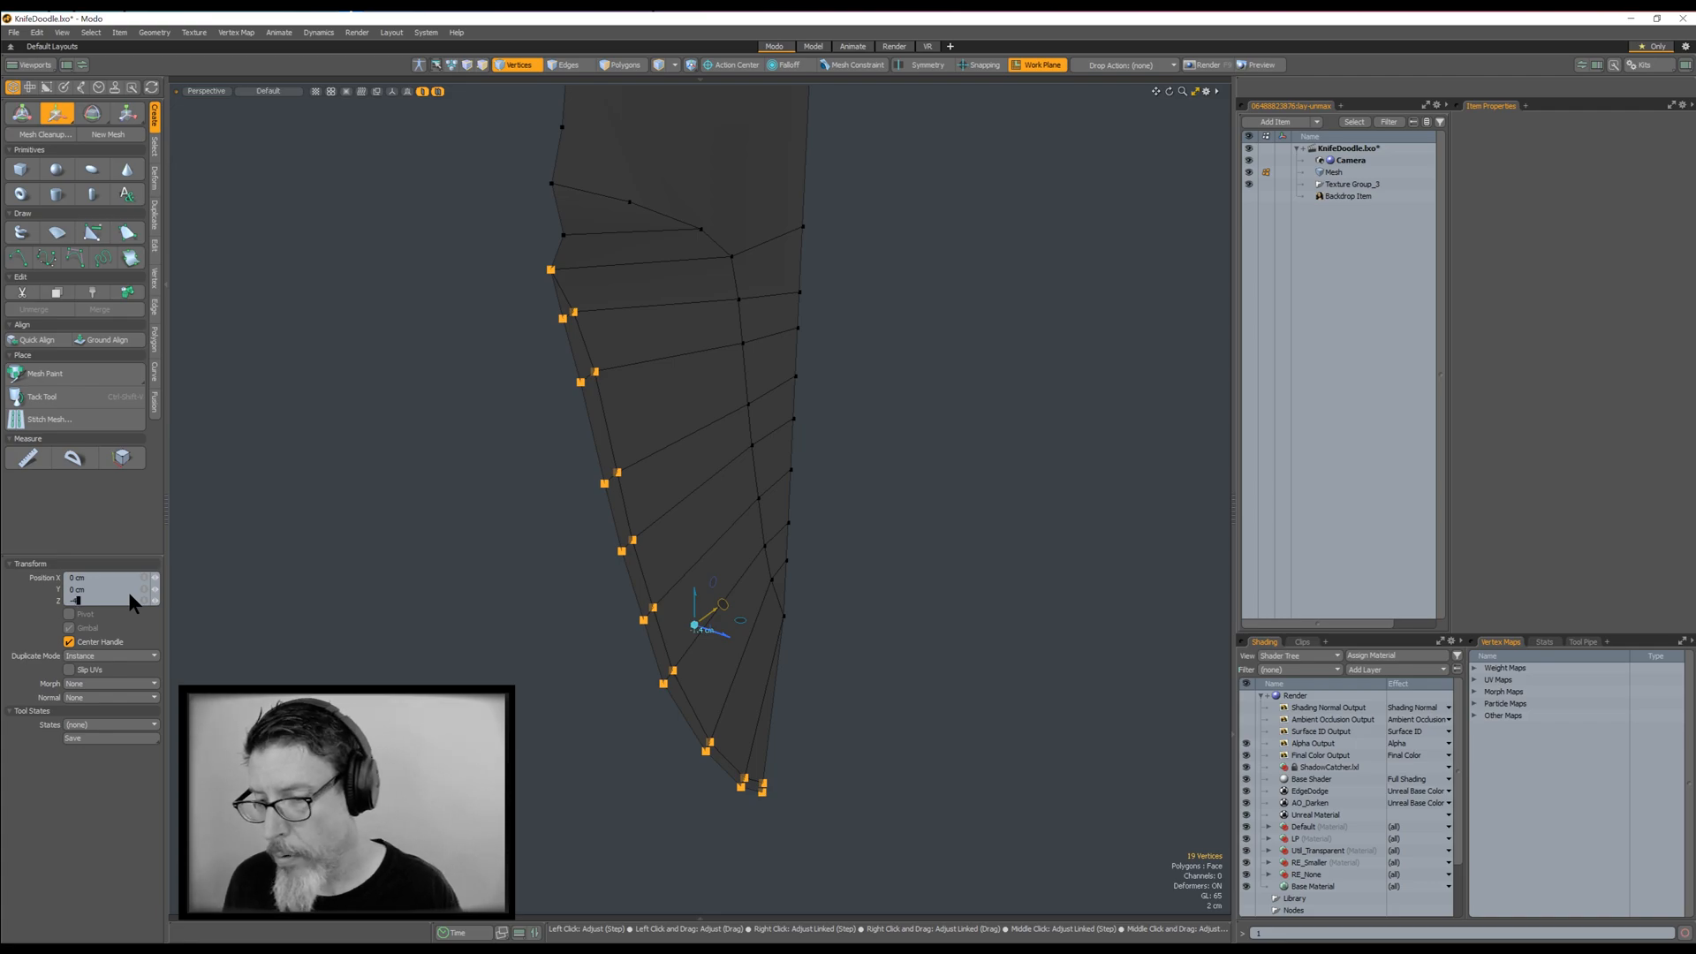
{"action": "key", "text": "Return"}
Select the outline vertex between the guard and the start of the bevel and move it -3 mm in Z.
{"action": "left_click_drag", "start_coordinate": [945, 353], "coordinate": [1016, 346], "text": "alt"}
{"action": "key", "text": "q"}
{"action": "left_click", "coordinate": [1016, 347]}
{"action": "left_click_drag", "start_coordinate": [883, 364], "coordinate": [799, 424], "text": "alt"}
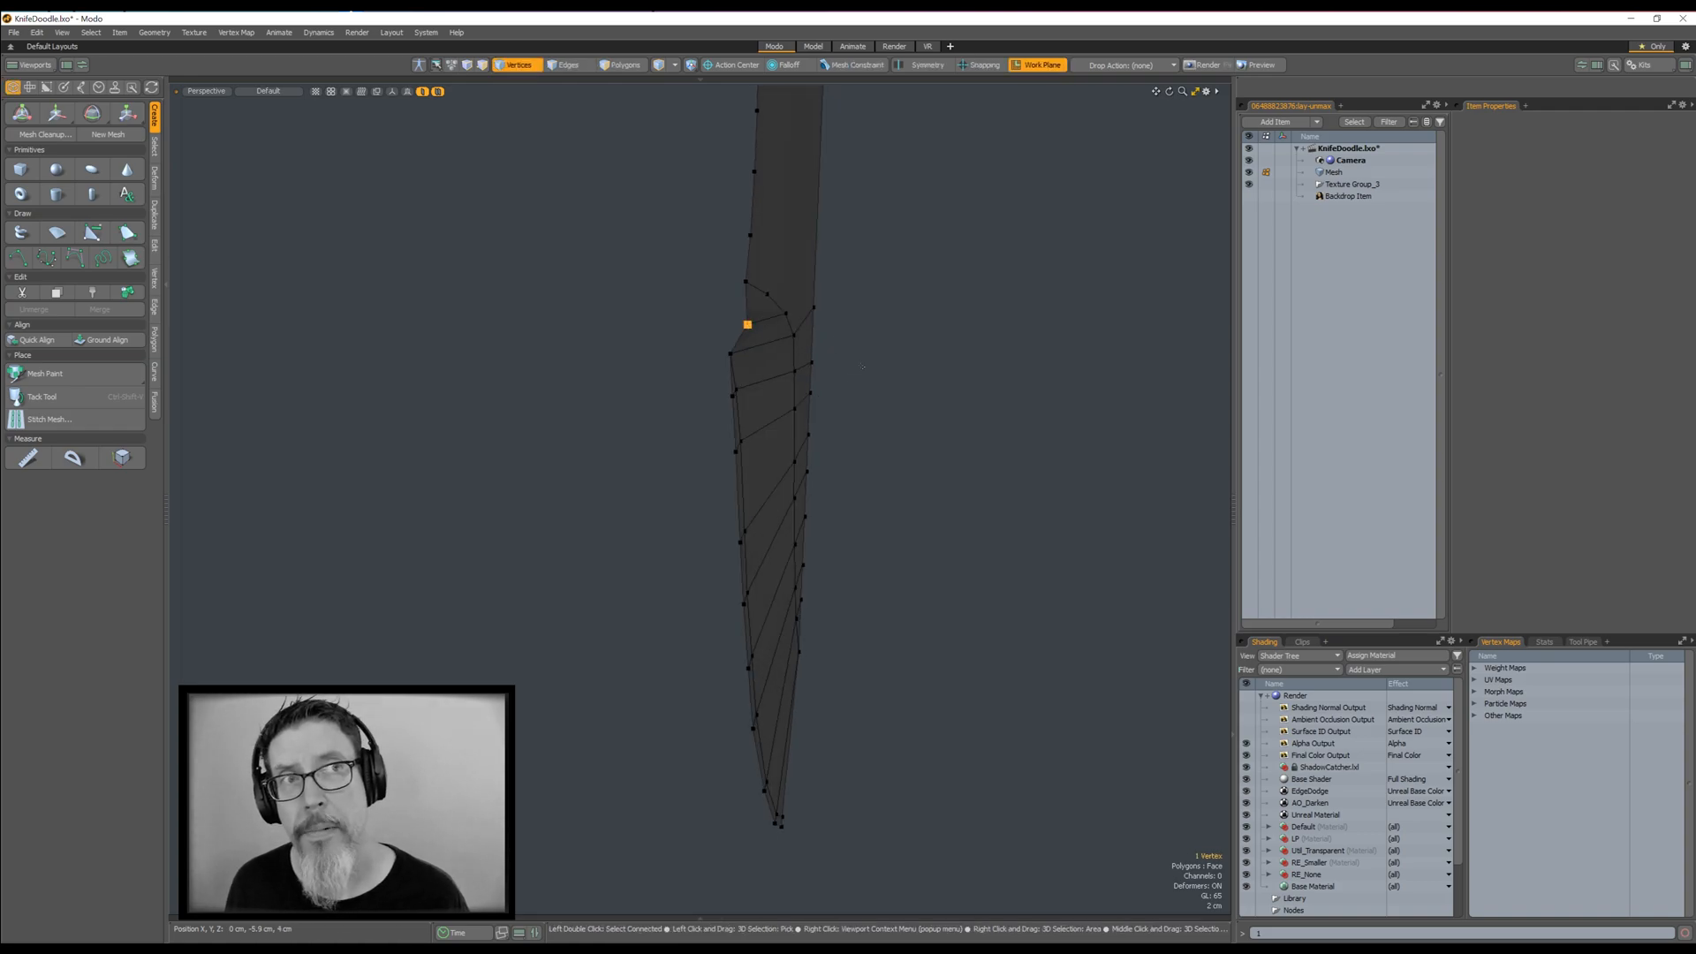
{"action": "left_click_drag", "start_coordinate": [862, 367], "coordinate": [795, 359], "text": "alt"}
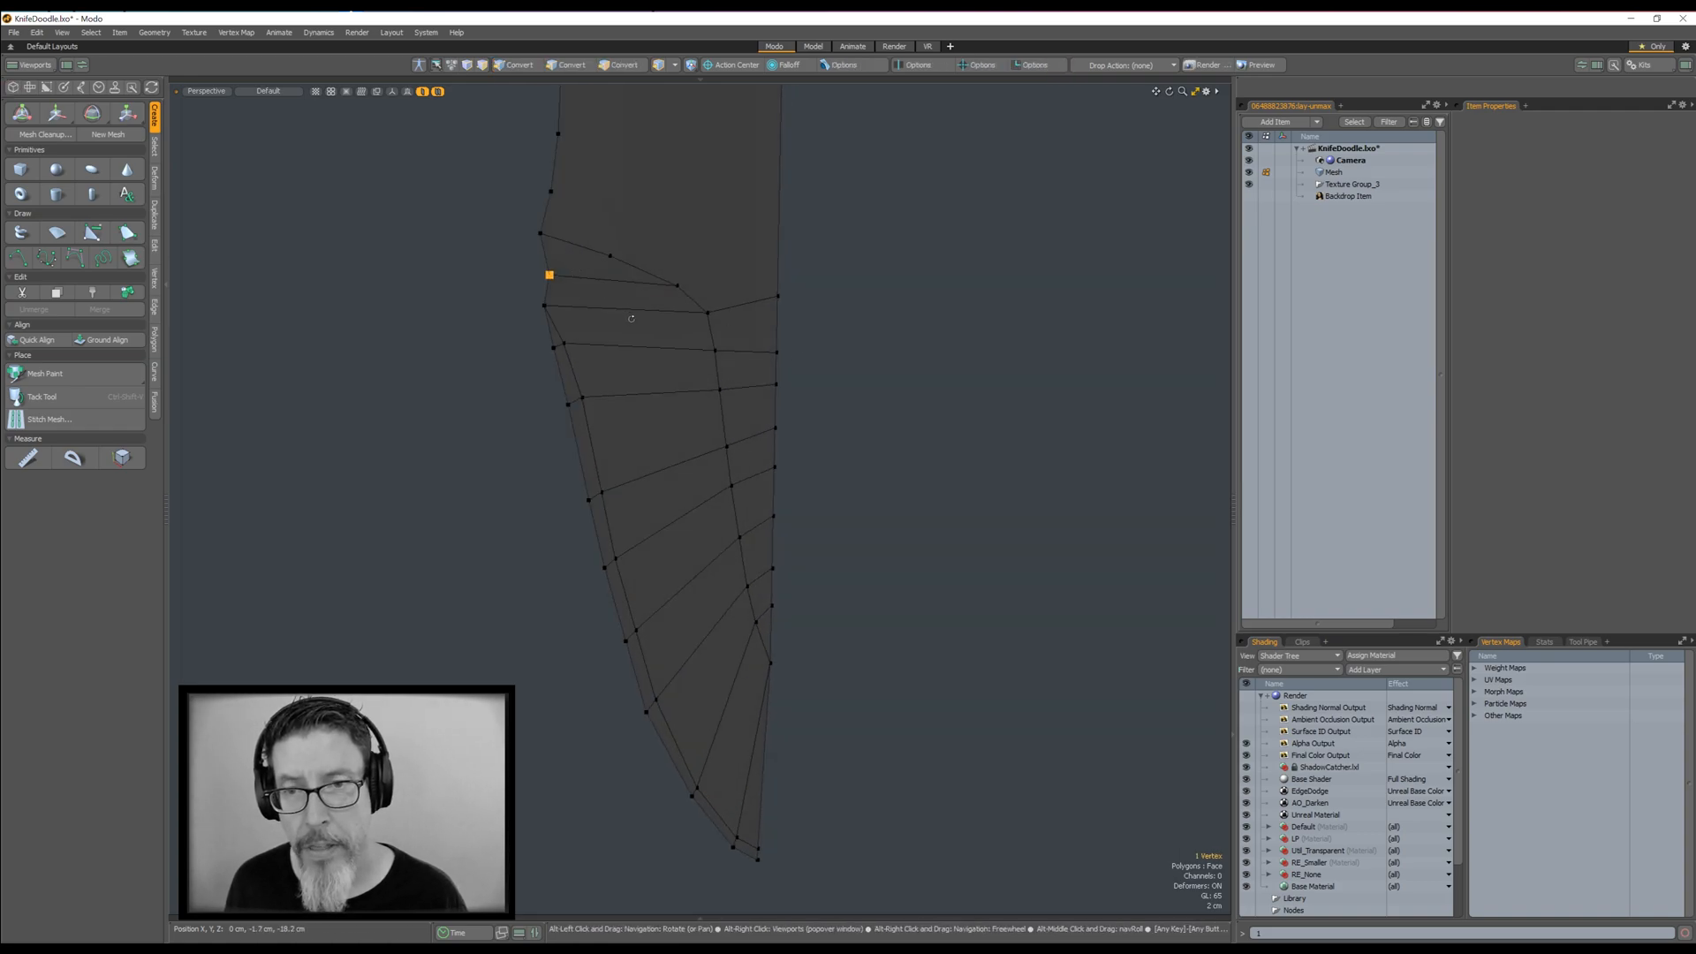
{"action": "left_click_drag", "start_coordinate": [574, 273], "coordinate": [685, 328], "text": "alt"}
{"action": "left_click_drag", "start_coordinate": [794, 333], "coordinate": [824, 334], "text": "alt"}
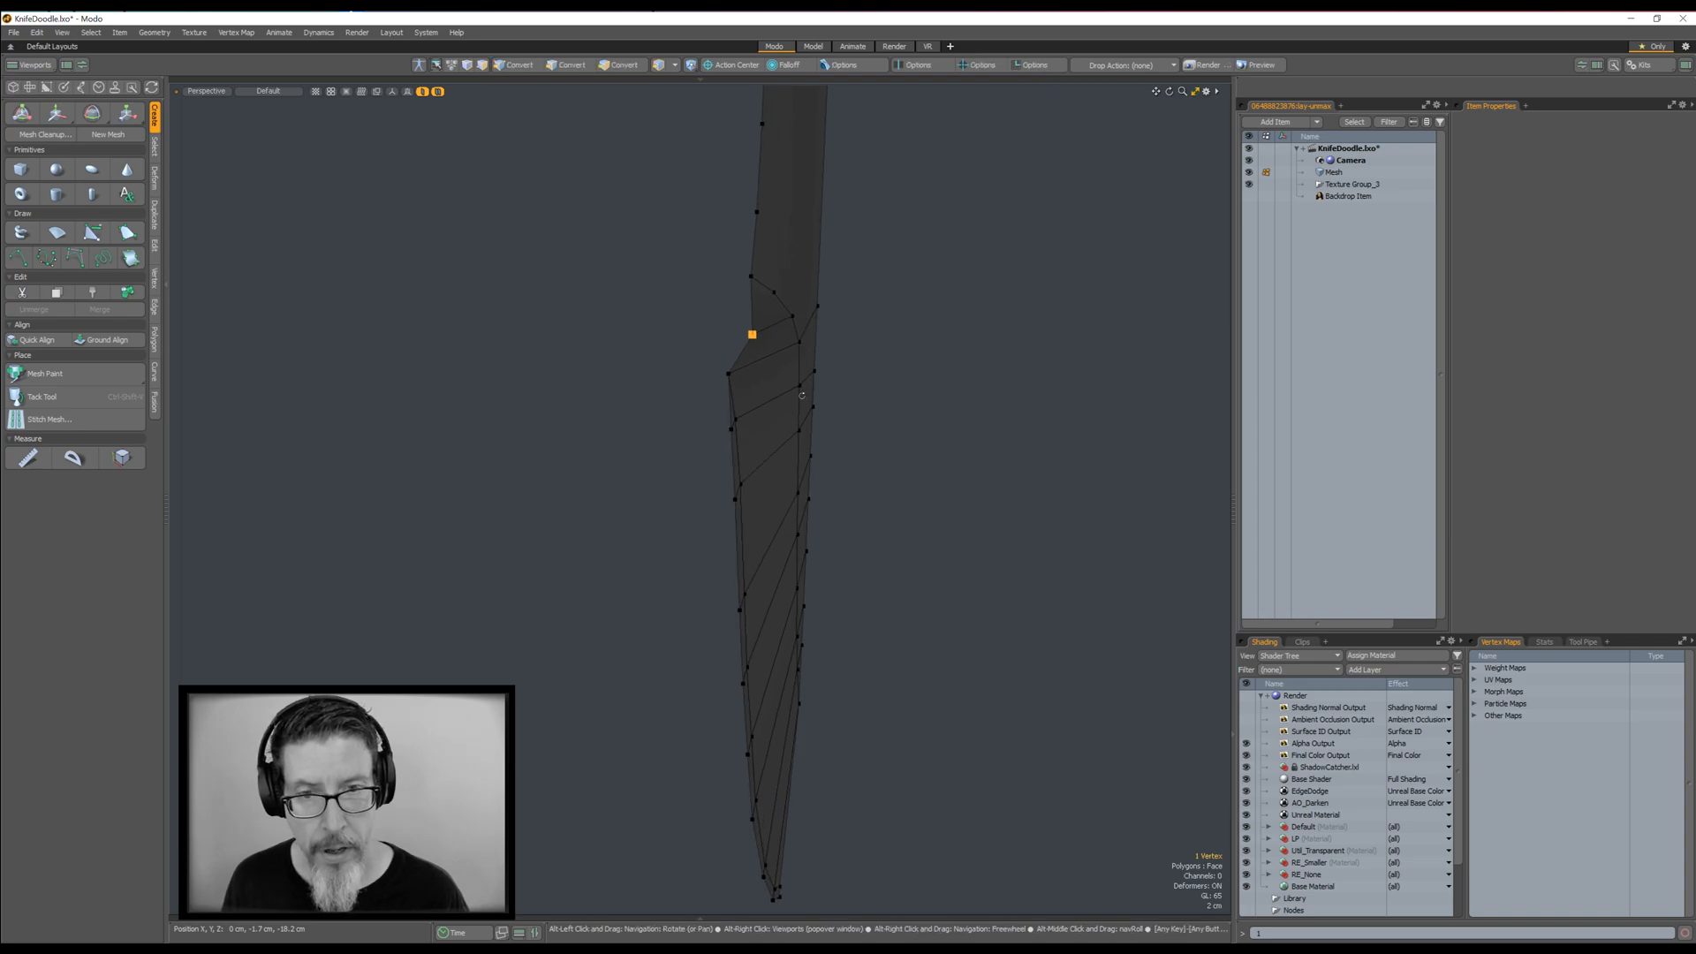
{"action": "left_click_drag", "start_coordinate": [803, 397], "coordinate": [792, 385], "text": "alt"}
{"action": "left_click_drag", "start_coordinate": [874, 261], "coordinate": [864, 318], "text": "alt"}
{"action": "key", "text": "w"}
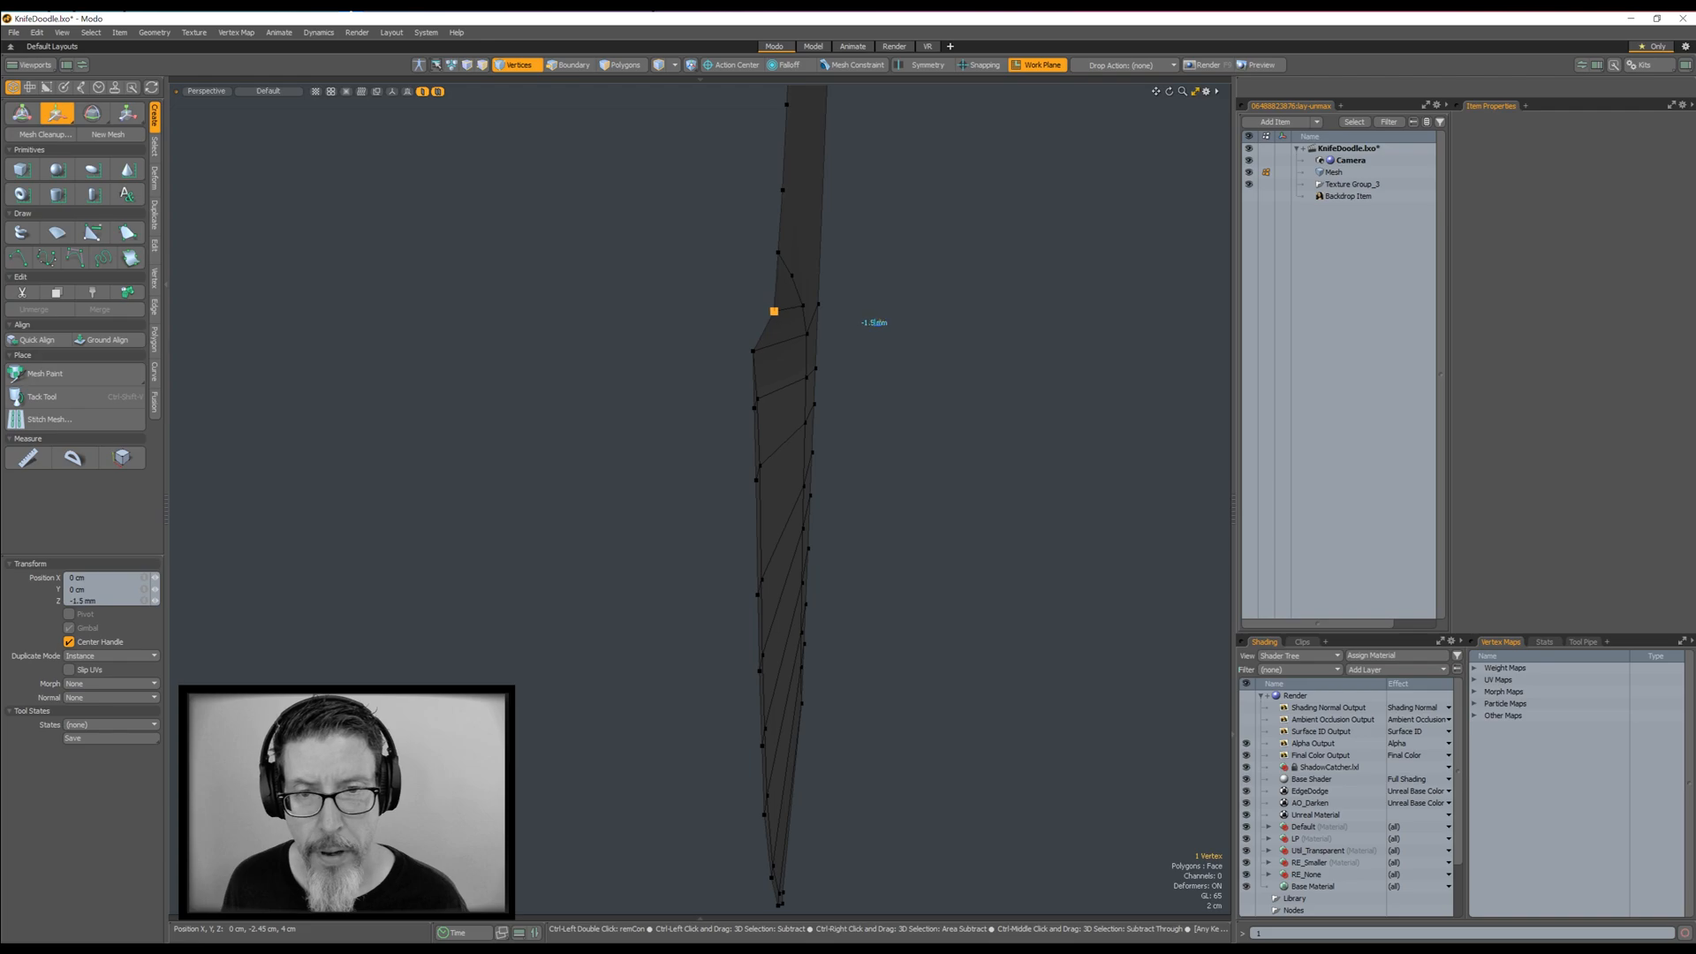
{"action": "left_click", "coordinate": [110, 597]}
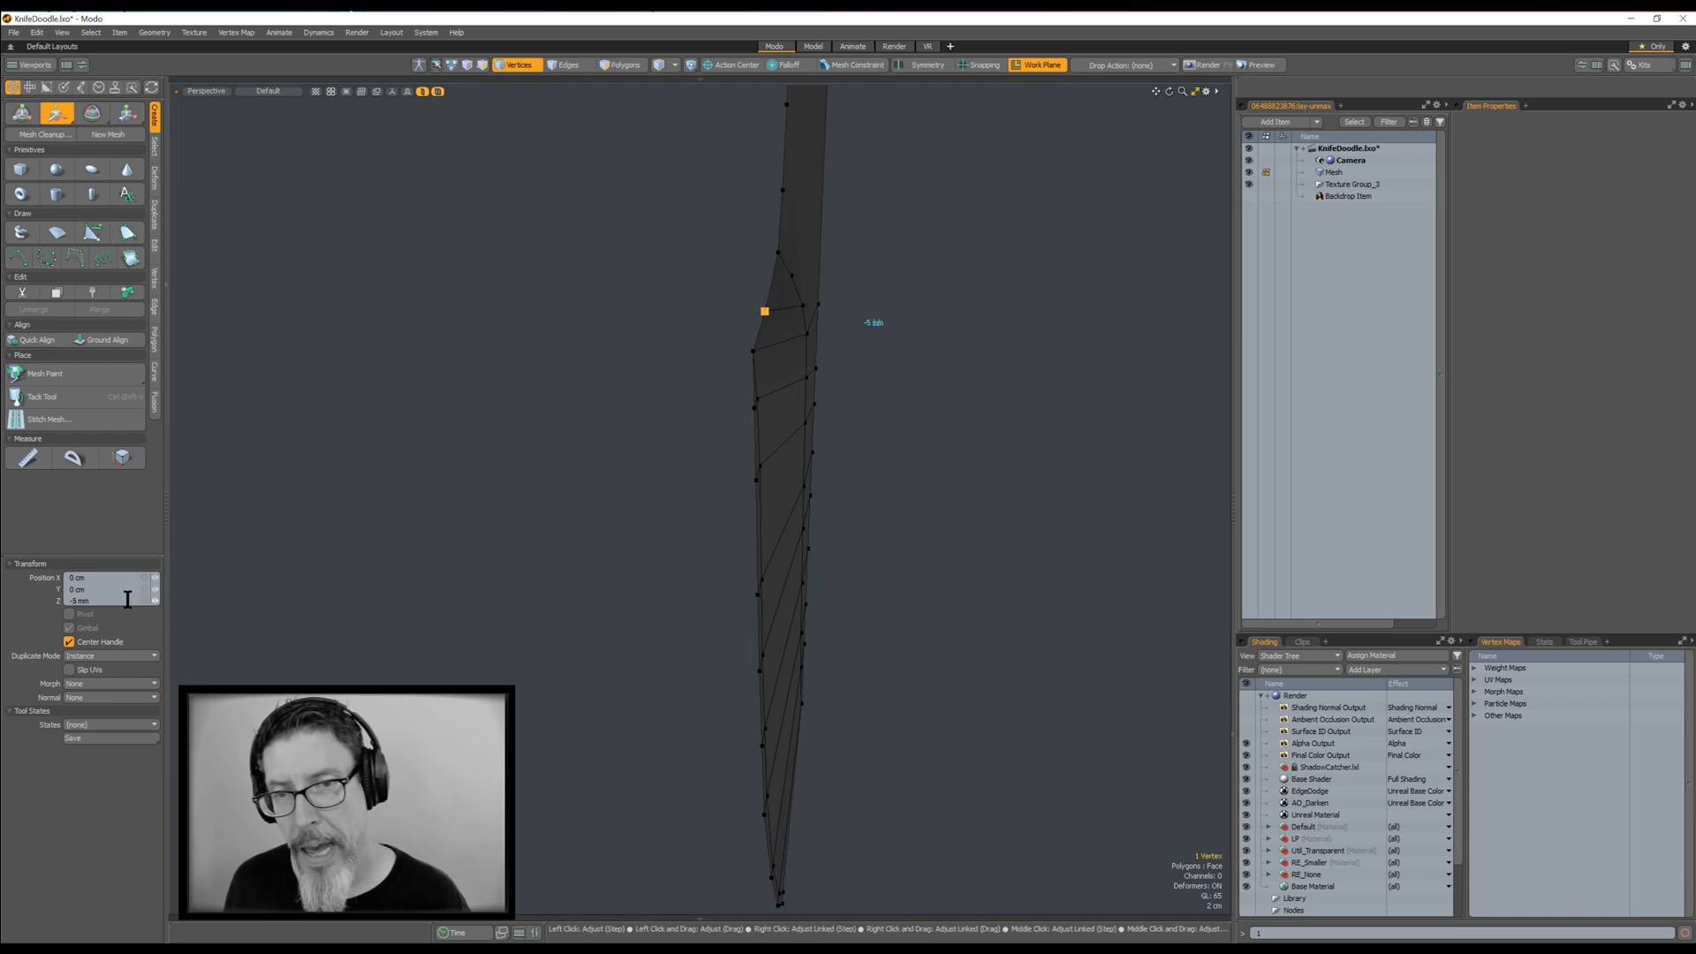
{"action": "key", "text": "space"}
Move the selected outline vertex a further -1.5 mm in Z.
{"action": "left_click_drag", "start_coordinate": [793, 322], "coordinate": [806, 351], "text": "alt"}
{"action": "key", "text": "w"}
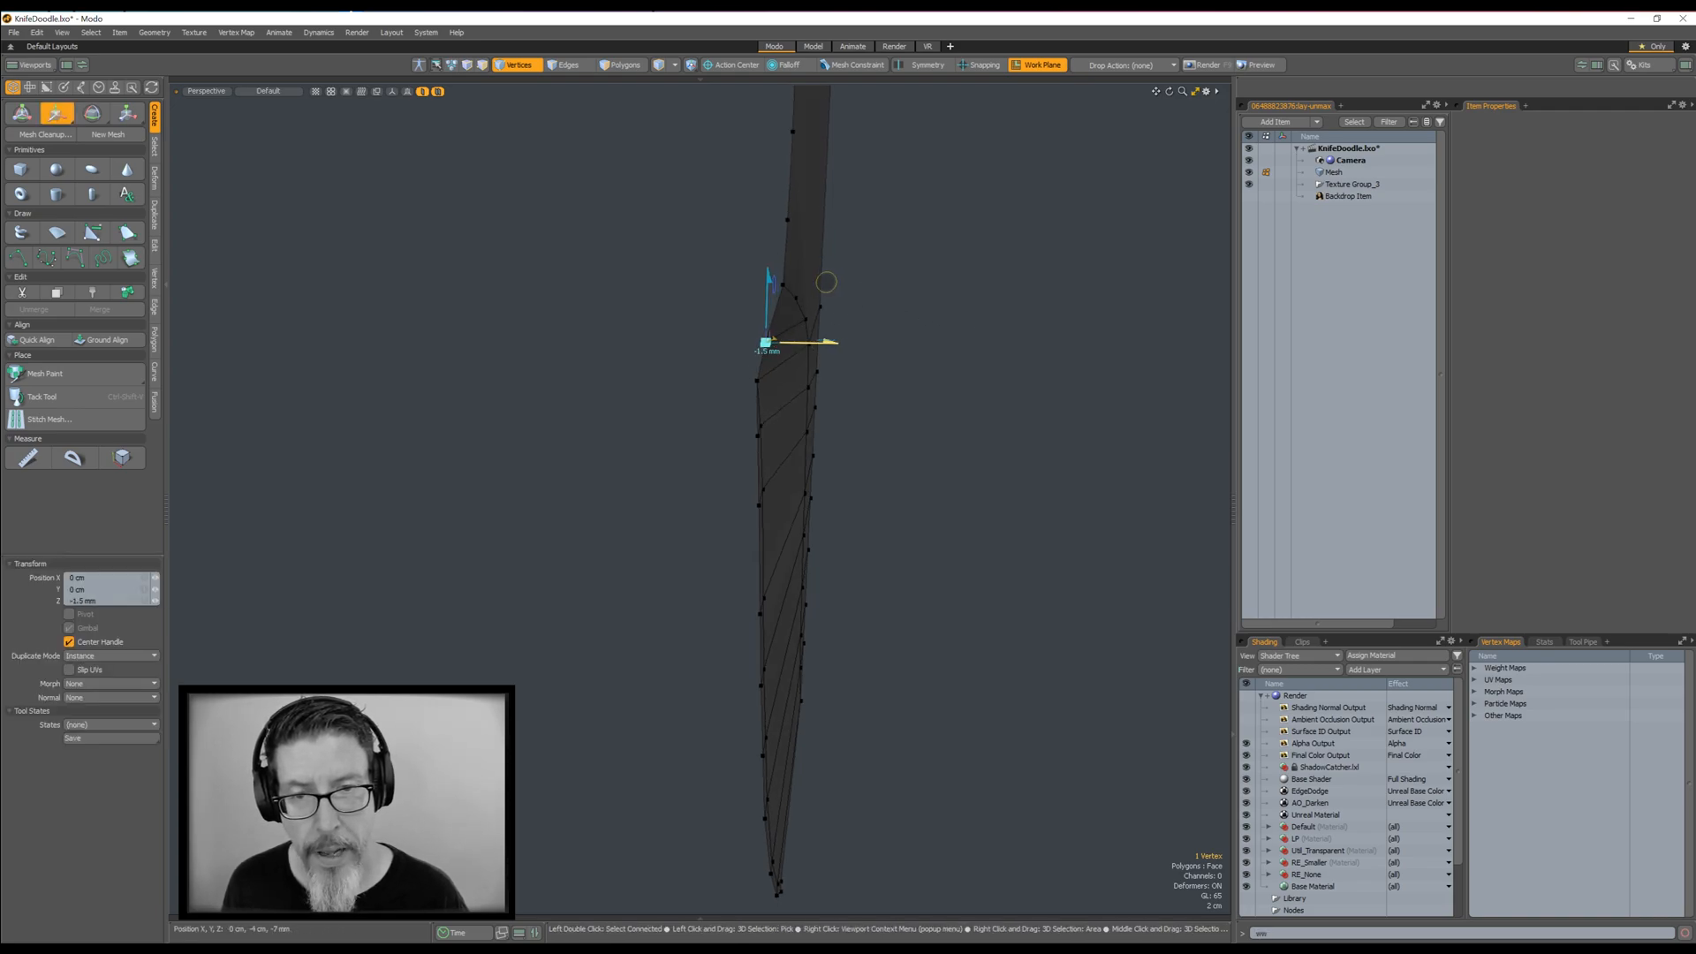
{"action": "key", "text": "space"}
Examine the angled blade surface with Catmull-Clark subdivision switched on, then return to plain faces.
{"action": "left_click_drag", "start_coordinate": [805, 347], "coordinate": [645, 353], "text": "alt"}
{"action": "key", "text": "2"}
{"action": "left_click", "coordinate": [407, 343]}
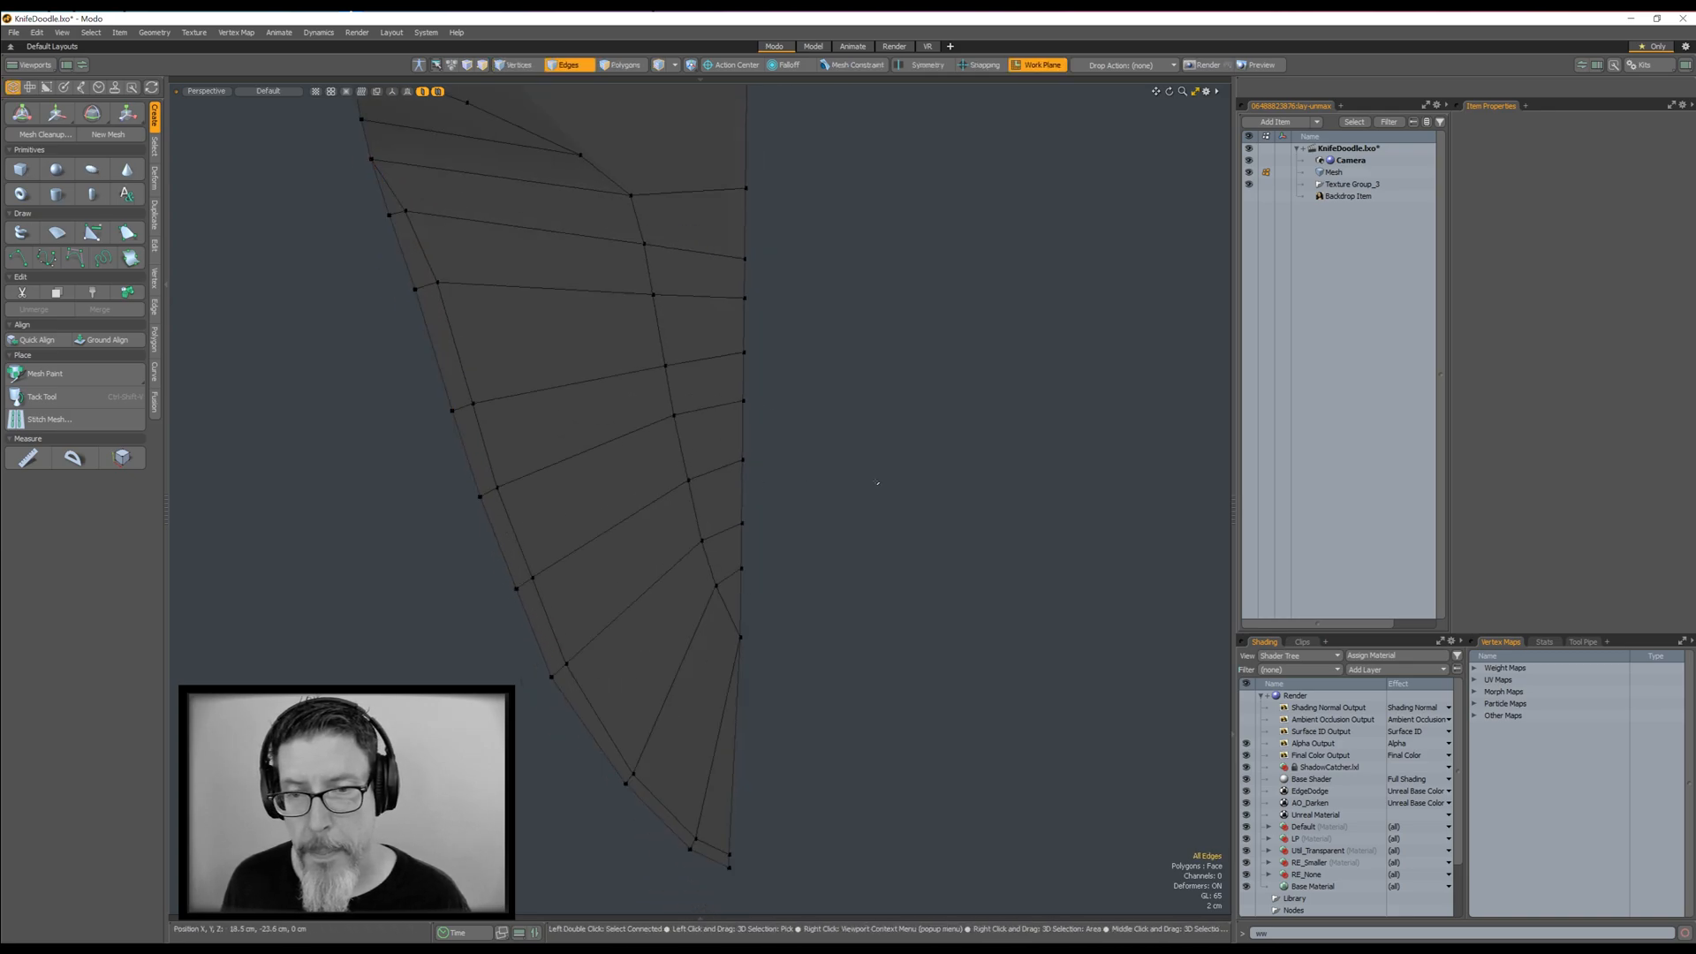
{"action": "key", "text": "shift+Tab"}
{"action": "scroll", "coordinate": [859, 476], "scroll_direction": "down", "scroll_amount": 4}
{"action": "left_click_drag", "start_coordinate": [818, 451], "coordinate": [668, 363], "text": "alt"}
{"action": "mouse_move", "coordinate": [850, 406]}
{"action": "left_mouse_down", "text": "alt"}
{"action": "mouse_move", "coordinate": [863, 371]}
{"action": "mouse_move", "coordinate": [818, 376]}
{"action": "left_mouse_up", "text": "alt"}
{"action": "key", "text": "shift+Tab"}
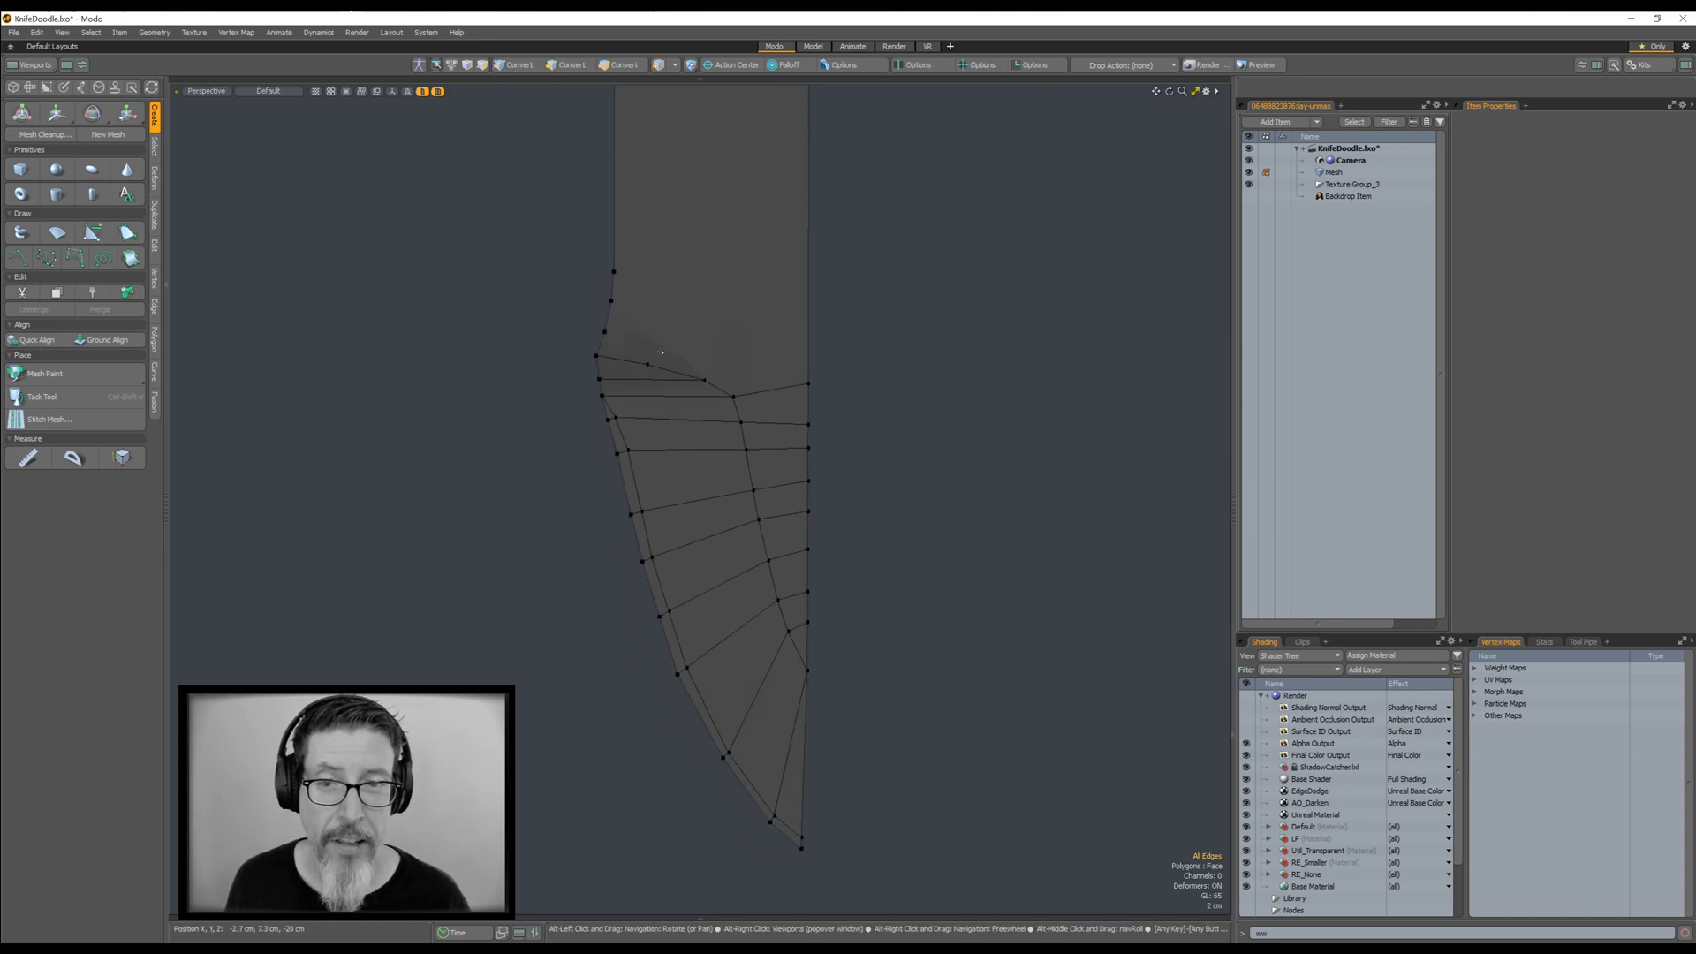
{"action": "left_click_drag", "start_coordinate": [662, 353], "coordinate": [686, 383], "text": "alt"}
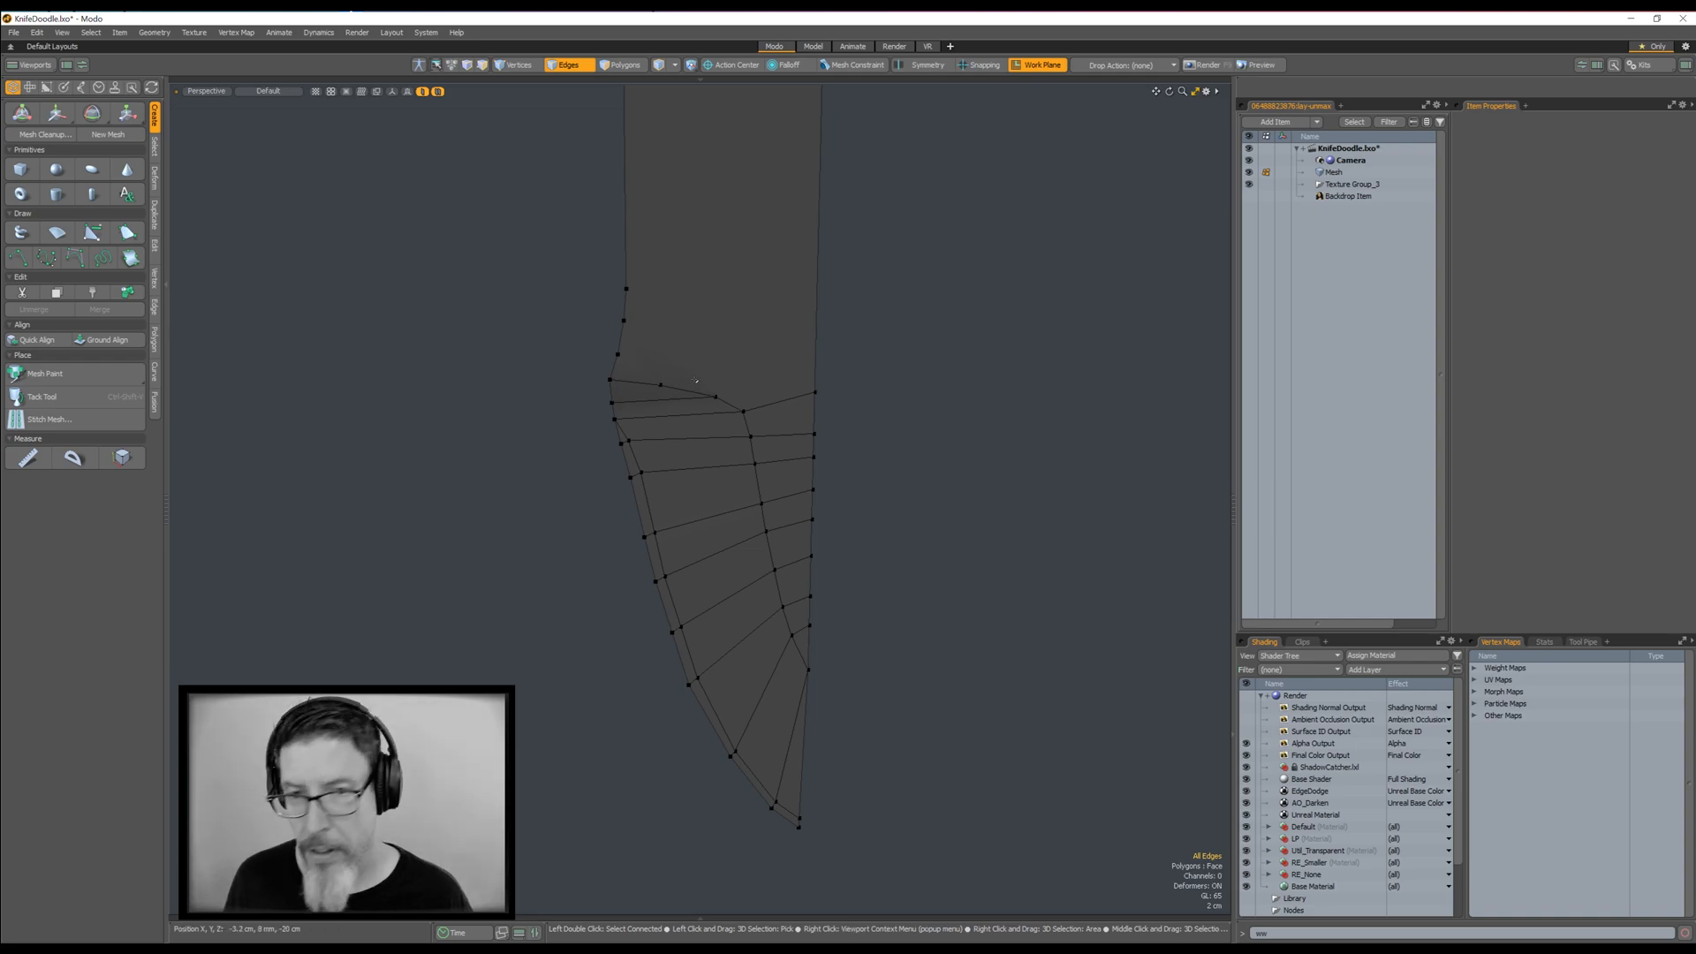
Slice edges from the two contour vertices below the guard through the handle polygon to the centre line.
{"action": "key", "text": "alt+c"}
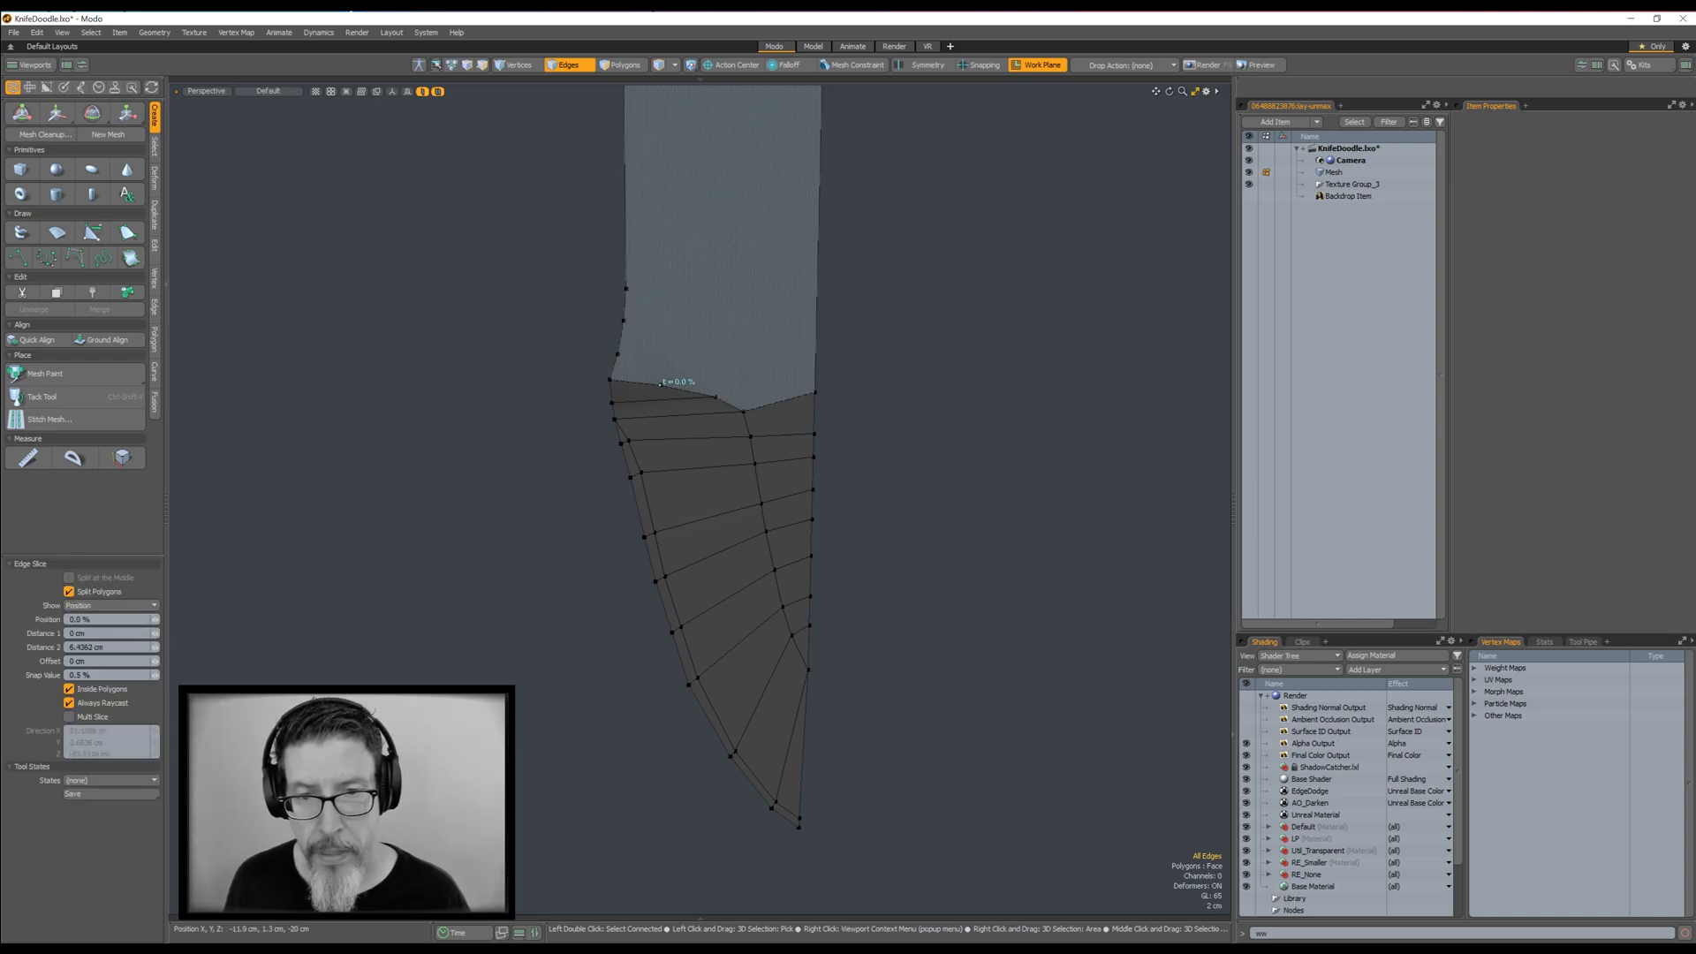
{"action": "key", "text": "1"}
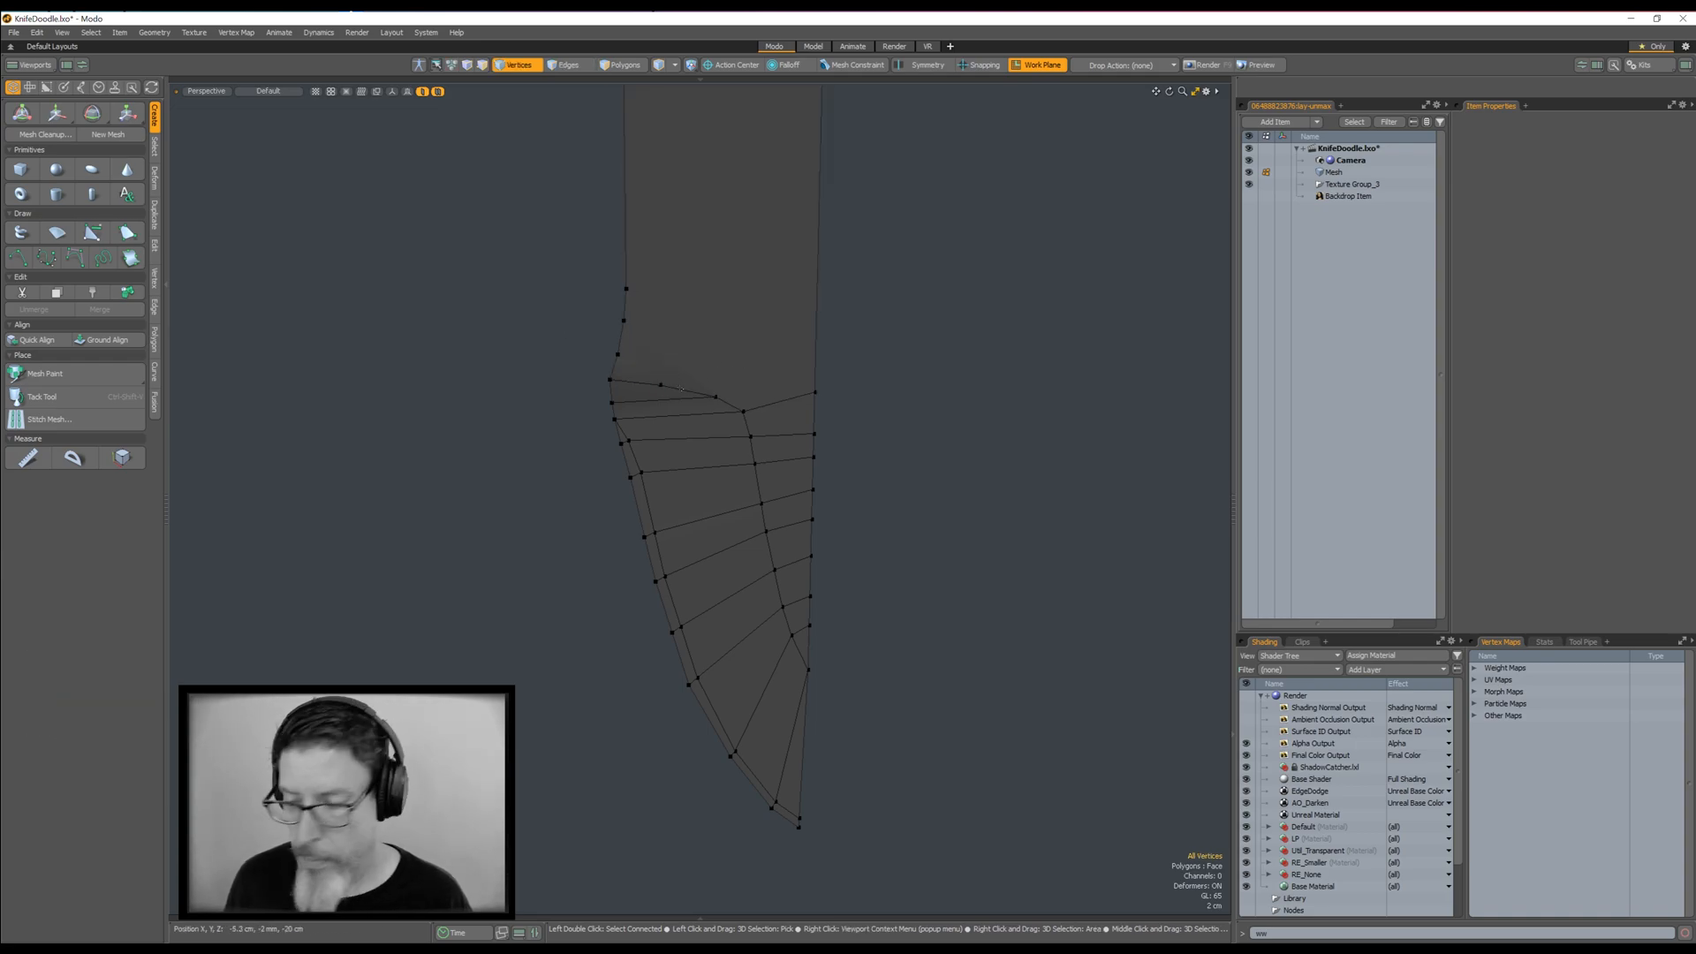
{"action": "left_click", "coordinate": [660, 385]}
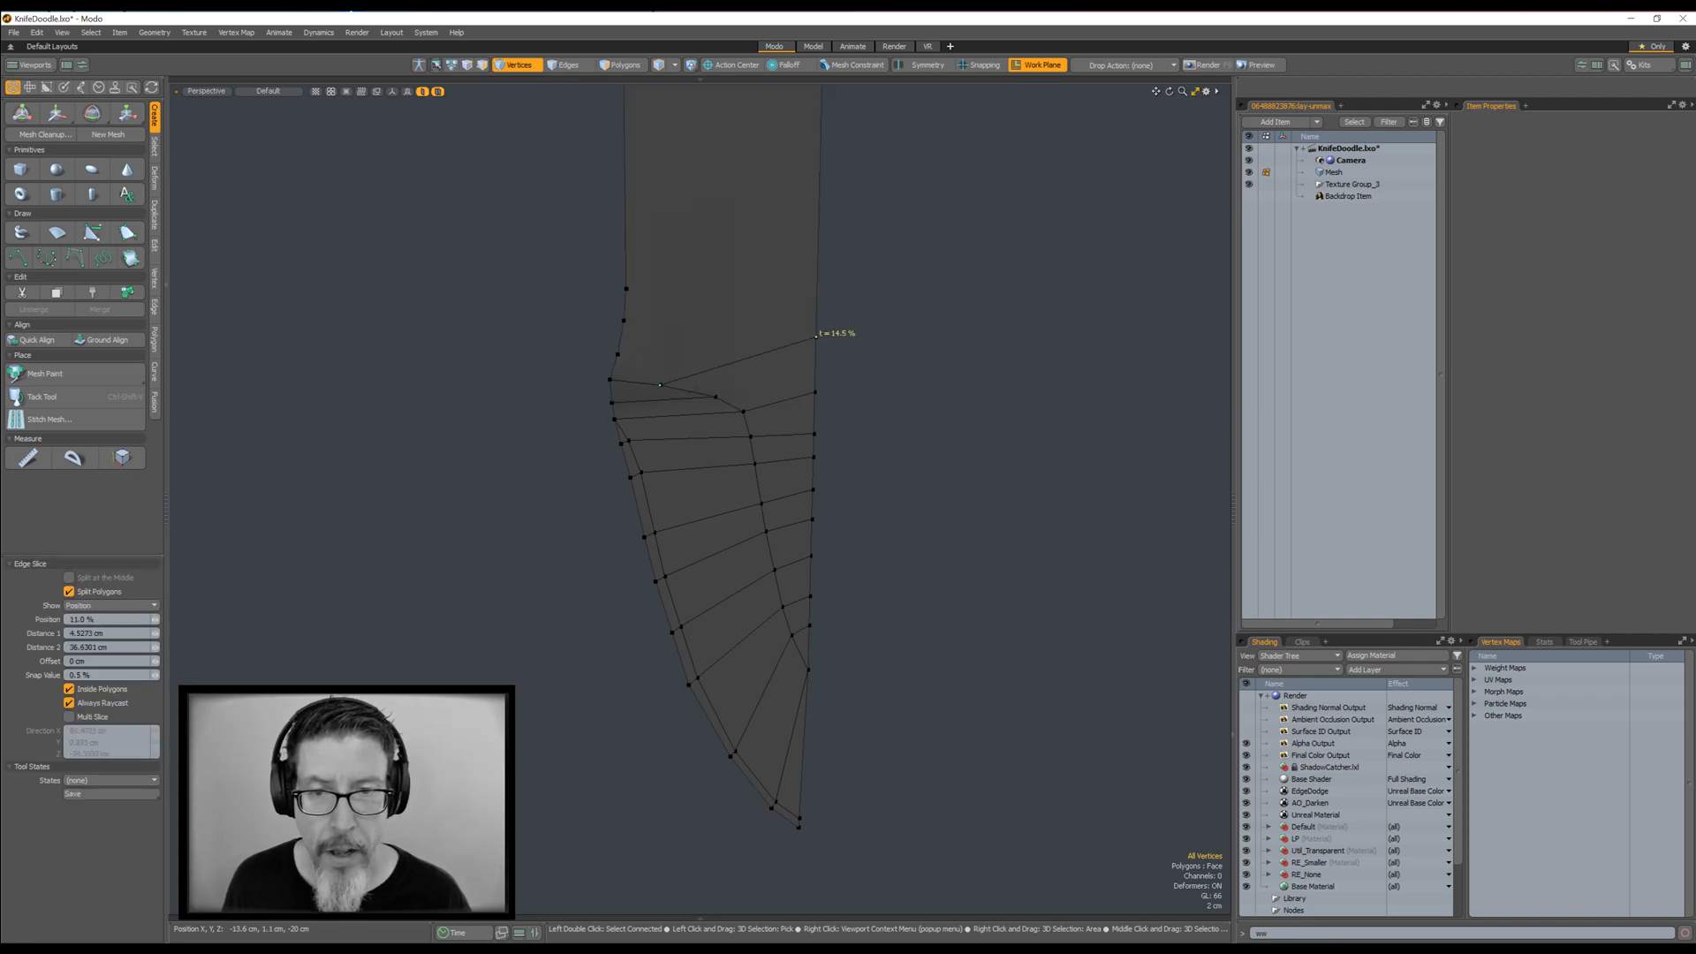
{"action": "left_click", "coordinate": [817, 290]}
{"action": "left_click", "coordinate": [716, 396], "text": "shift"}
{"action": "left_click", "coordinate": [816, 350]}
{"action": "key", "text": "space"}
Examine how the guard contour and handle polygons smooth under Catmull-Clark subdivision, then return to plain faces.
{"action": "mouse_move", "coordinate": [666, 345]}
{"action": "left_mouse_down", "text": "alt"}
{"action": "mouse_move", "coordinate": [756, 346]}
{"action": "mouse_move", "coordinate": [718, 252]}
{"action": "mouse_move", "coordinate": [773, 623]}
{"action": "mouse_move", "coordinate": [888, 718]}
{"action": "left_mouse_up", "text": "alt"}
{"action": "key", "text": "3"}
{"action": "key", "text": "shift+Tab"}
{"action": "left_click_drag", "start_coordinate": [947, 477], "coordinate": [910, 459], "text": "alt"}
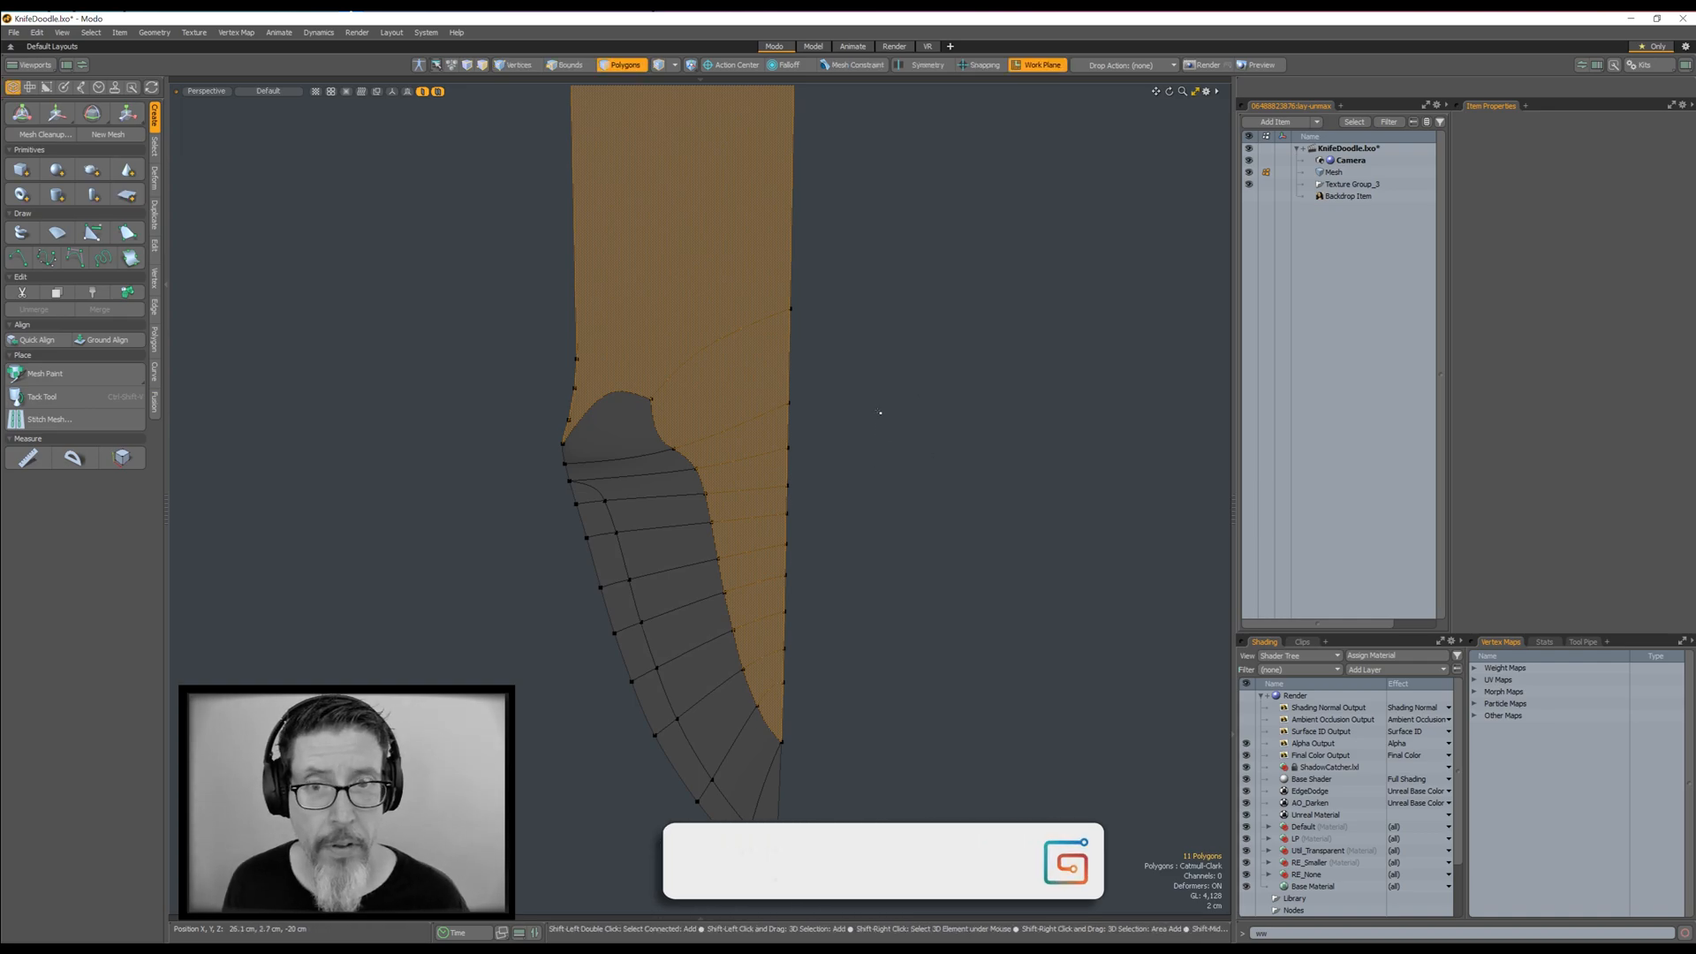
{"action": "key", "text": "shift+Tab"}
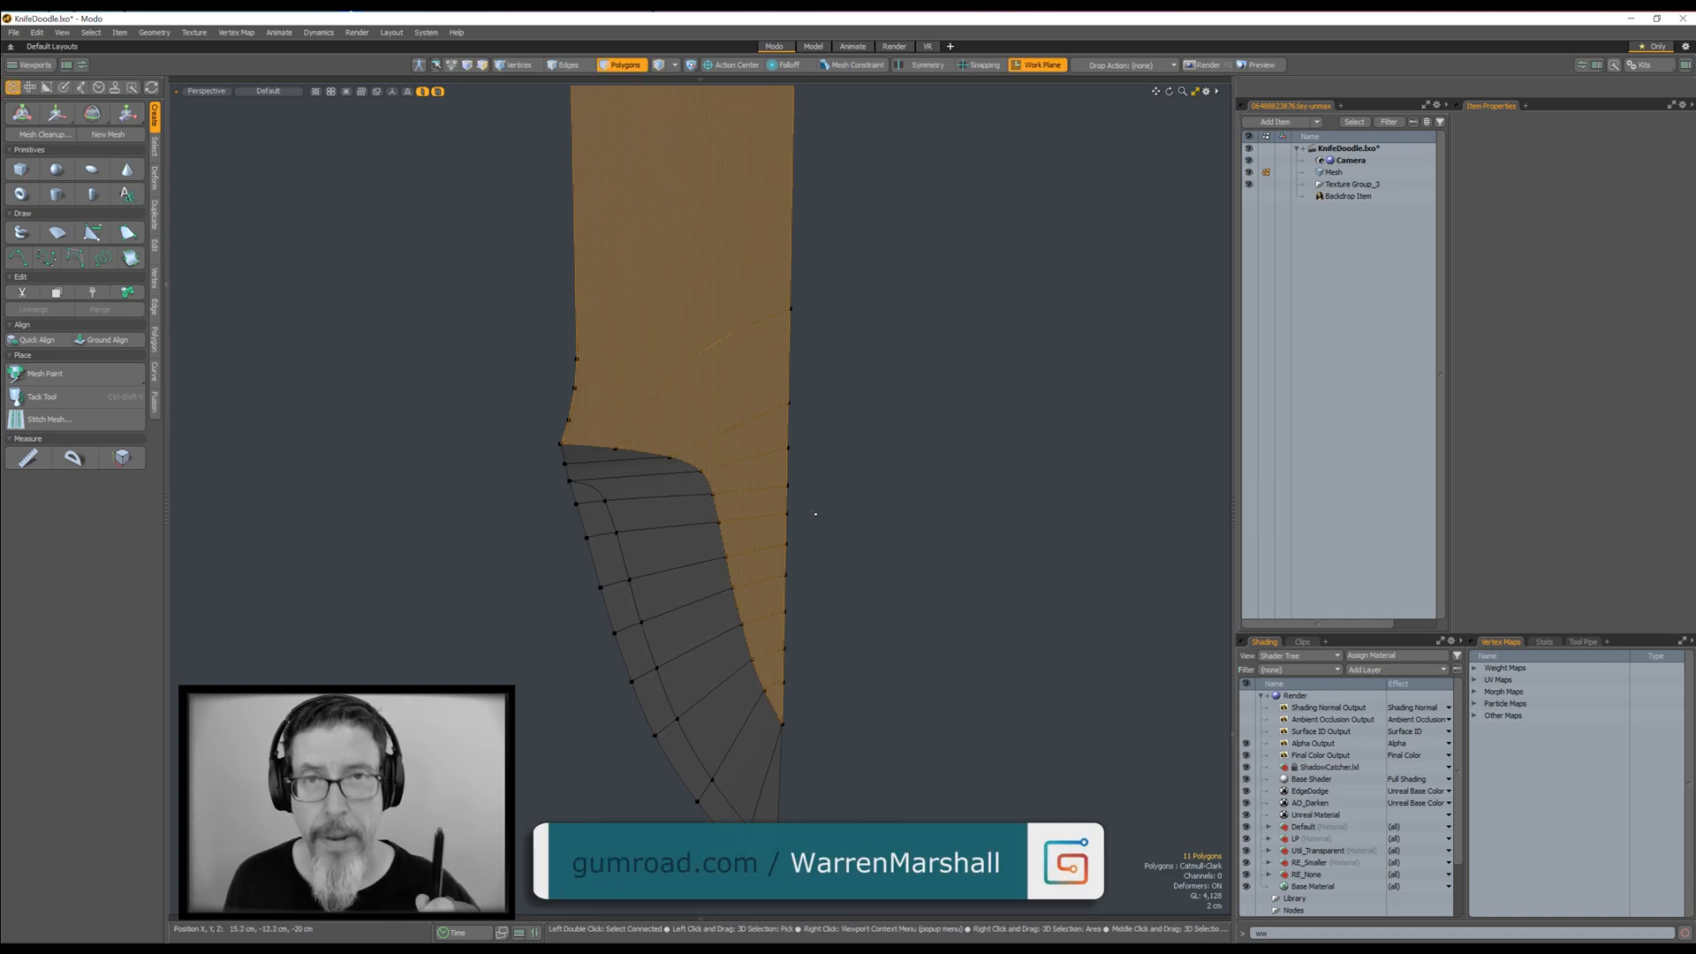
{"action": "left_click", "coordinate": [815, 513]}
{"action": "mouse_move", "coordinate": [857, 426]}
{"action": "left_mouse_down", "text": "alt"}
{"action": "mouse_move", "coordinate": [863, 503]}
{"action": "mouse_move", "coordinate": [830, 466]}
{"action": "mouse_move", "coordinate": [818, 352]}
{"action": "mouse_move", "coordinate": [829, 459]}
{"action": "left_mouse_up", "text": "alt"}
{"action": "key", "text": "w"}
{"action": "key", "text": "a"}
{"action": "left_click_drag", "start_coordinate": [775, 529], "coordinate": [739, 590], "text": "alt"}
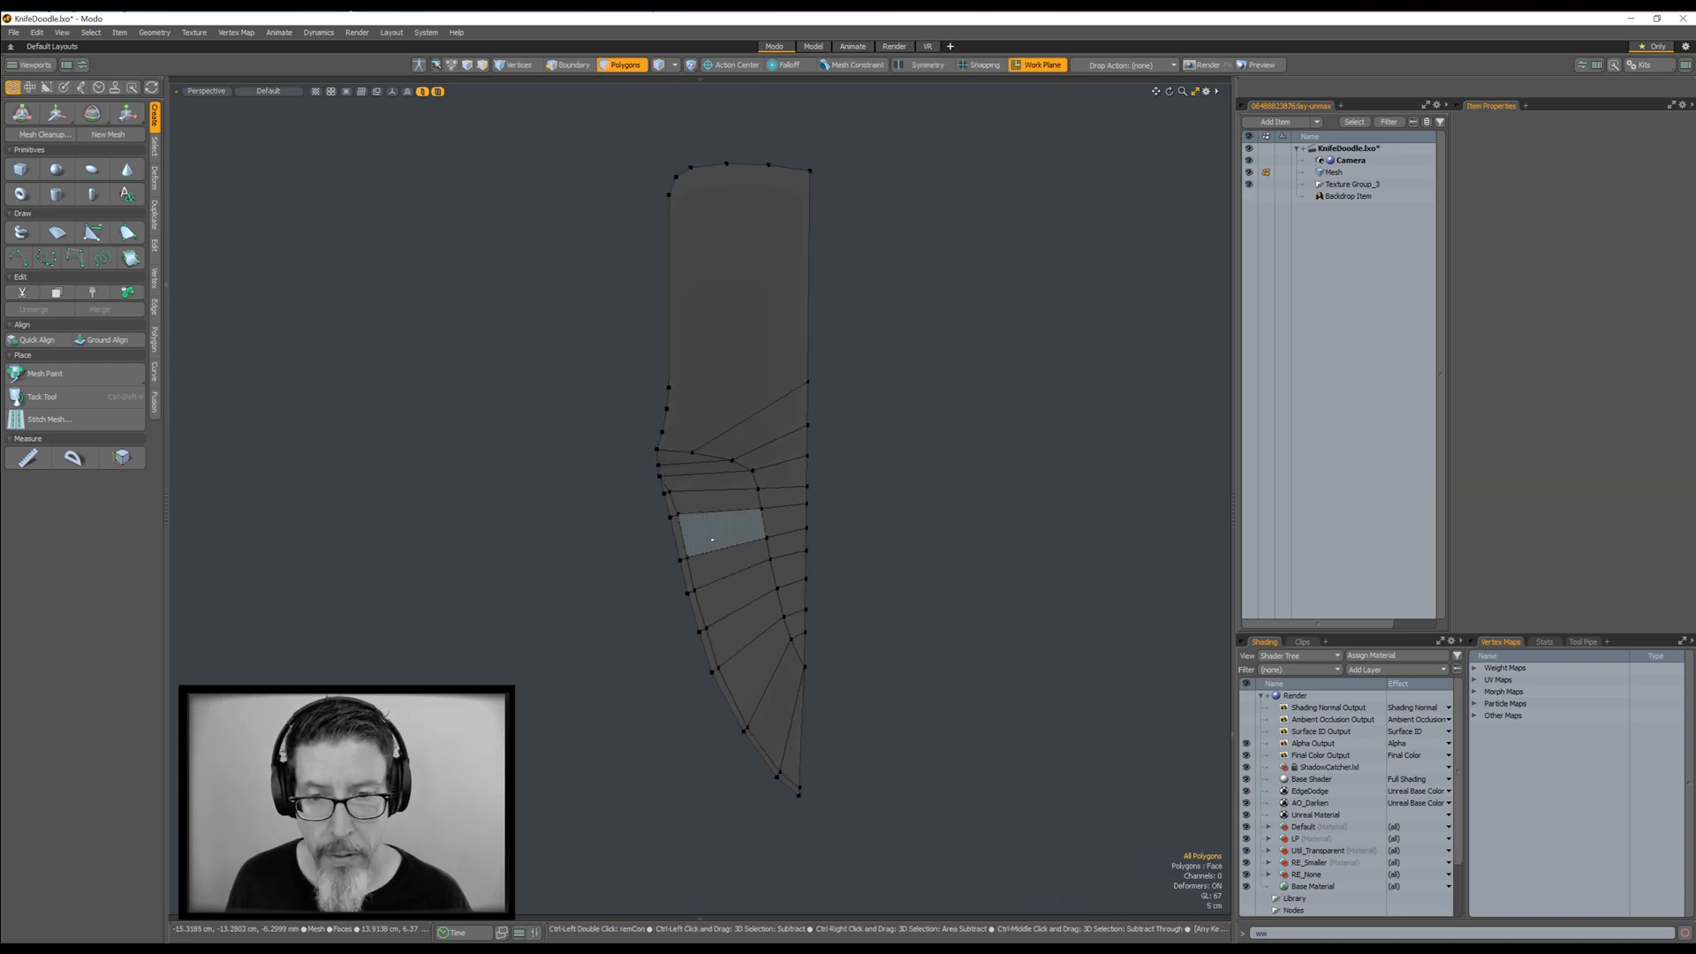
Examine the narrow bevel polygons along the cutting edge with Catmull-Clark subdivision switched on, then return to plain faces.
{"action": "left_click", "coordinate": [678, 512]}
{"action": "left_click_drag", "start_coordinate": [698, 610], "coordinate": [677, 578], "text": "alt+shift"}
{"action": "key", "text": "Tab"}
{"action": "key", "text": "shift+Tab"}
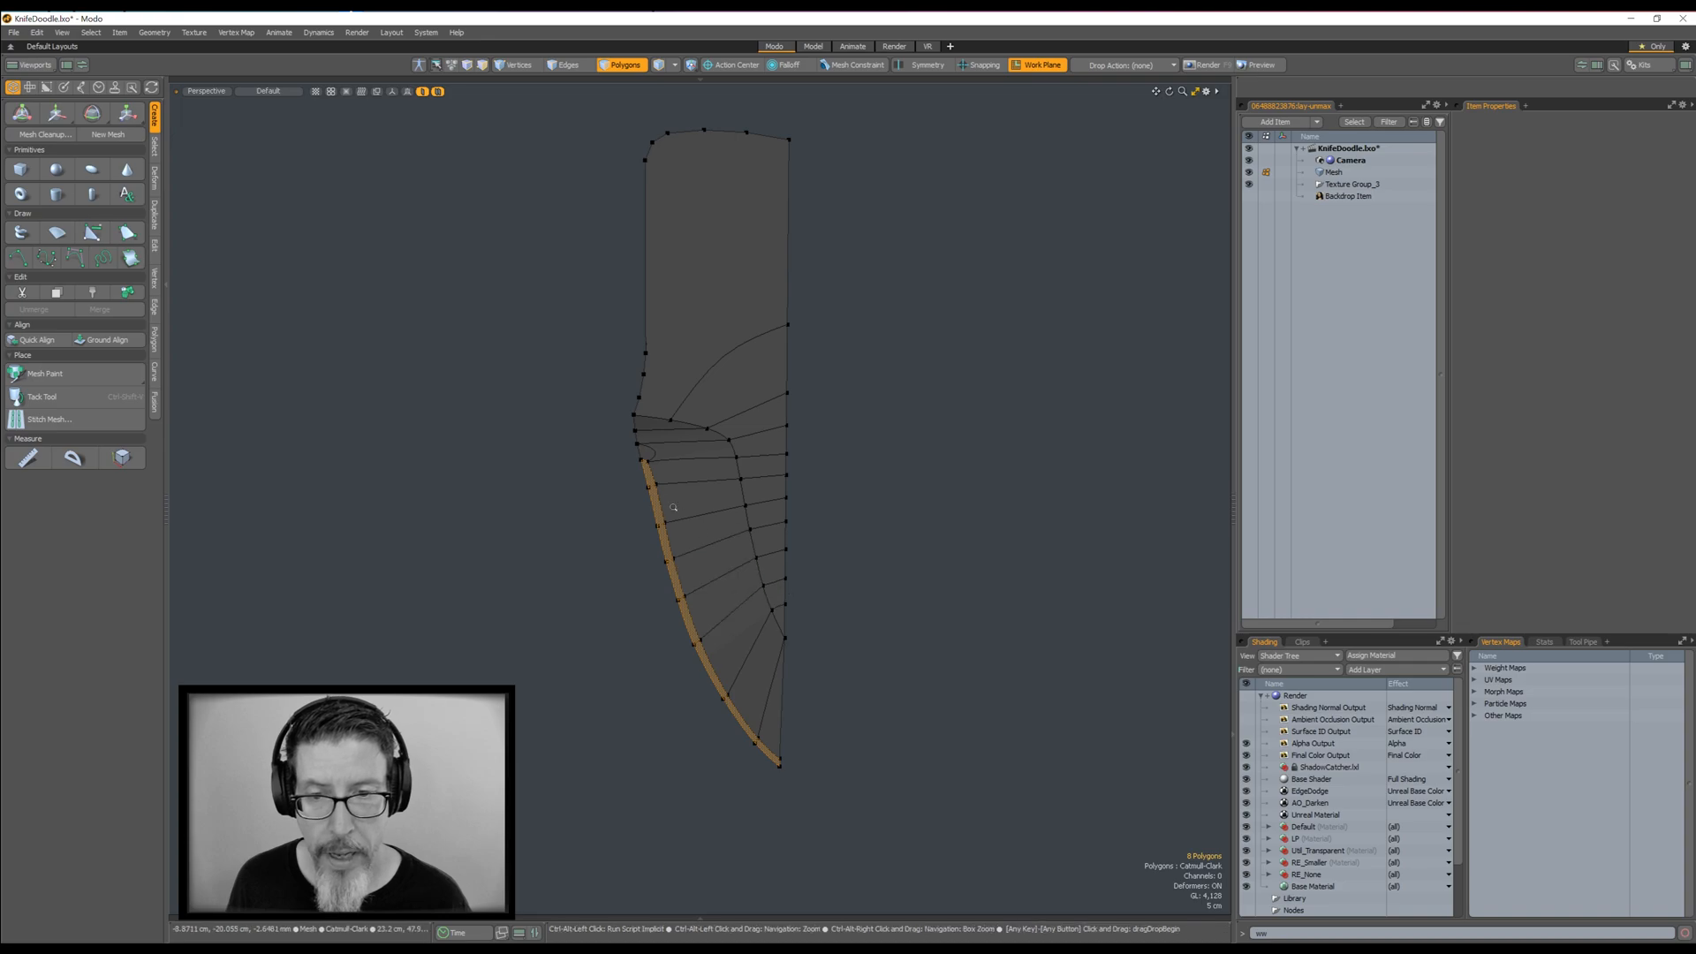
{"action": "scroll", "coordinate": [673, 507], "scroll_direction": "up", "scroll_amount": 3}
{"action": "left_click", "coordinate": [615, 417]}
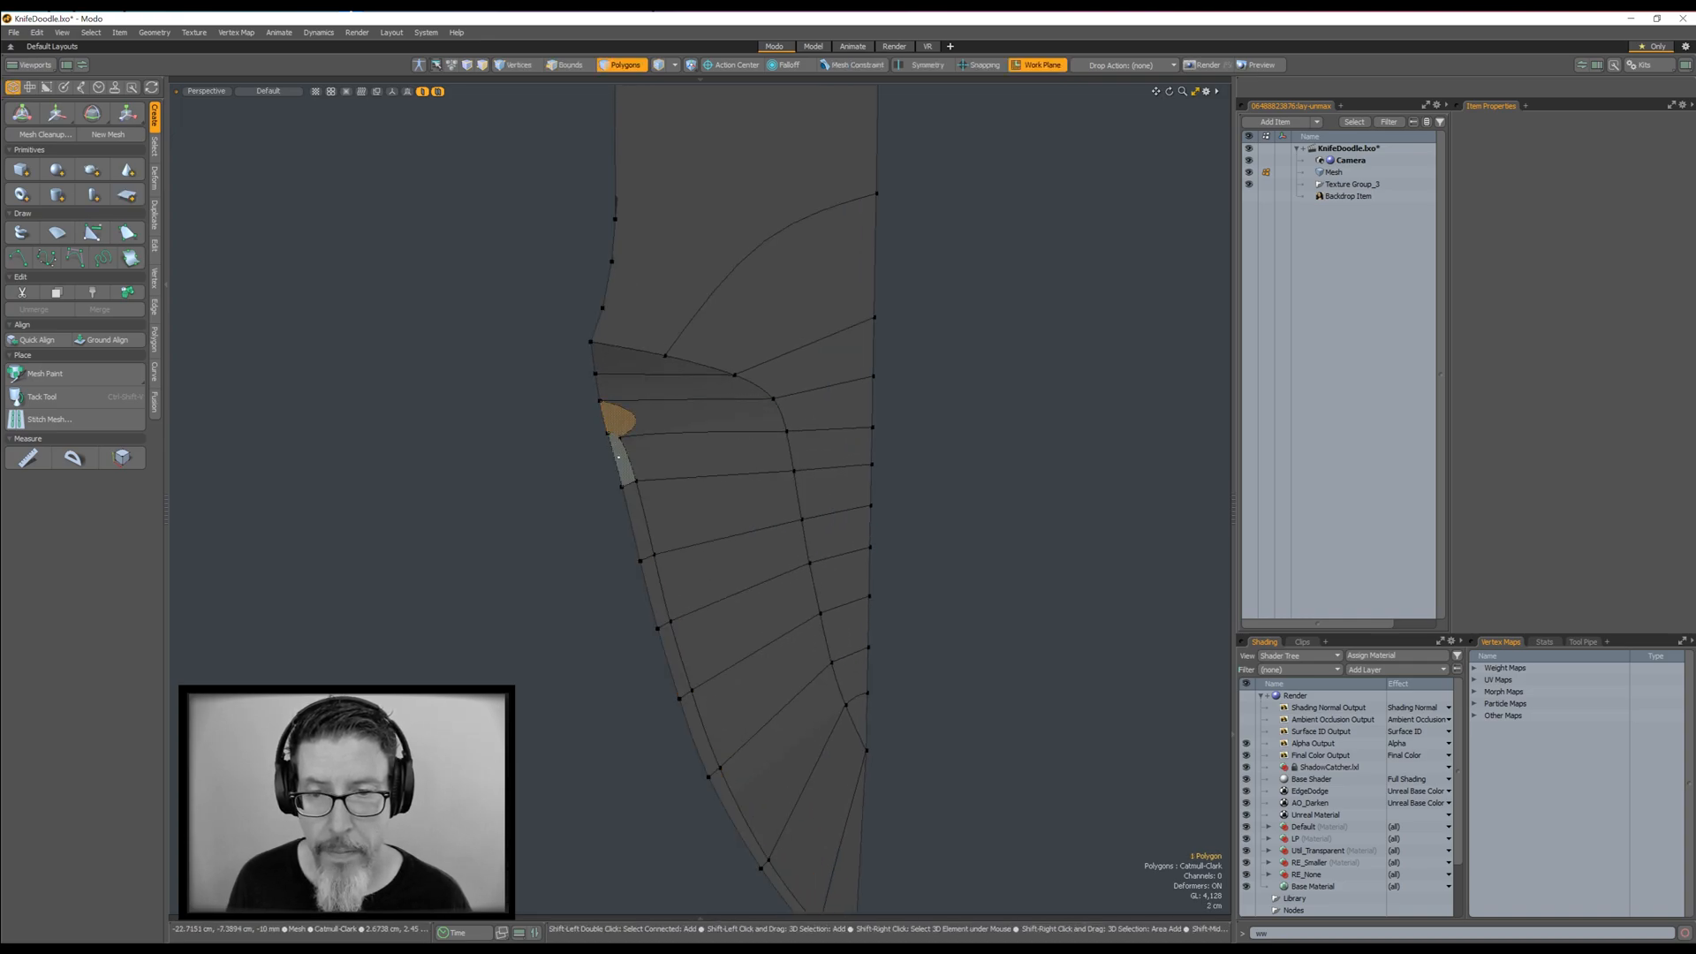
{"action": "double_click", "coordinate": [618, 457]}
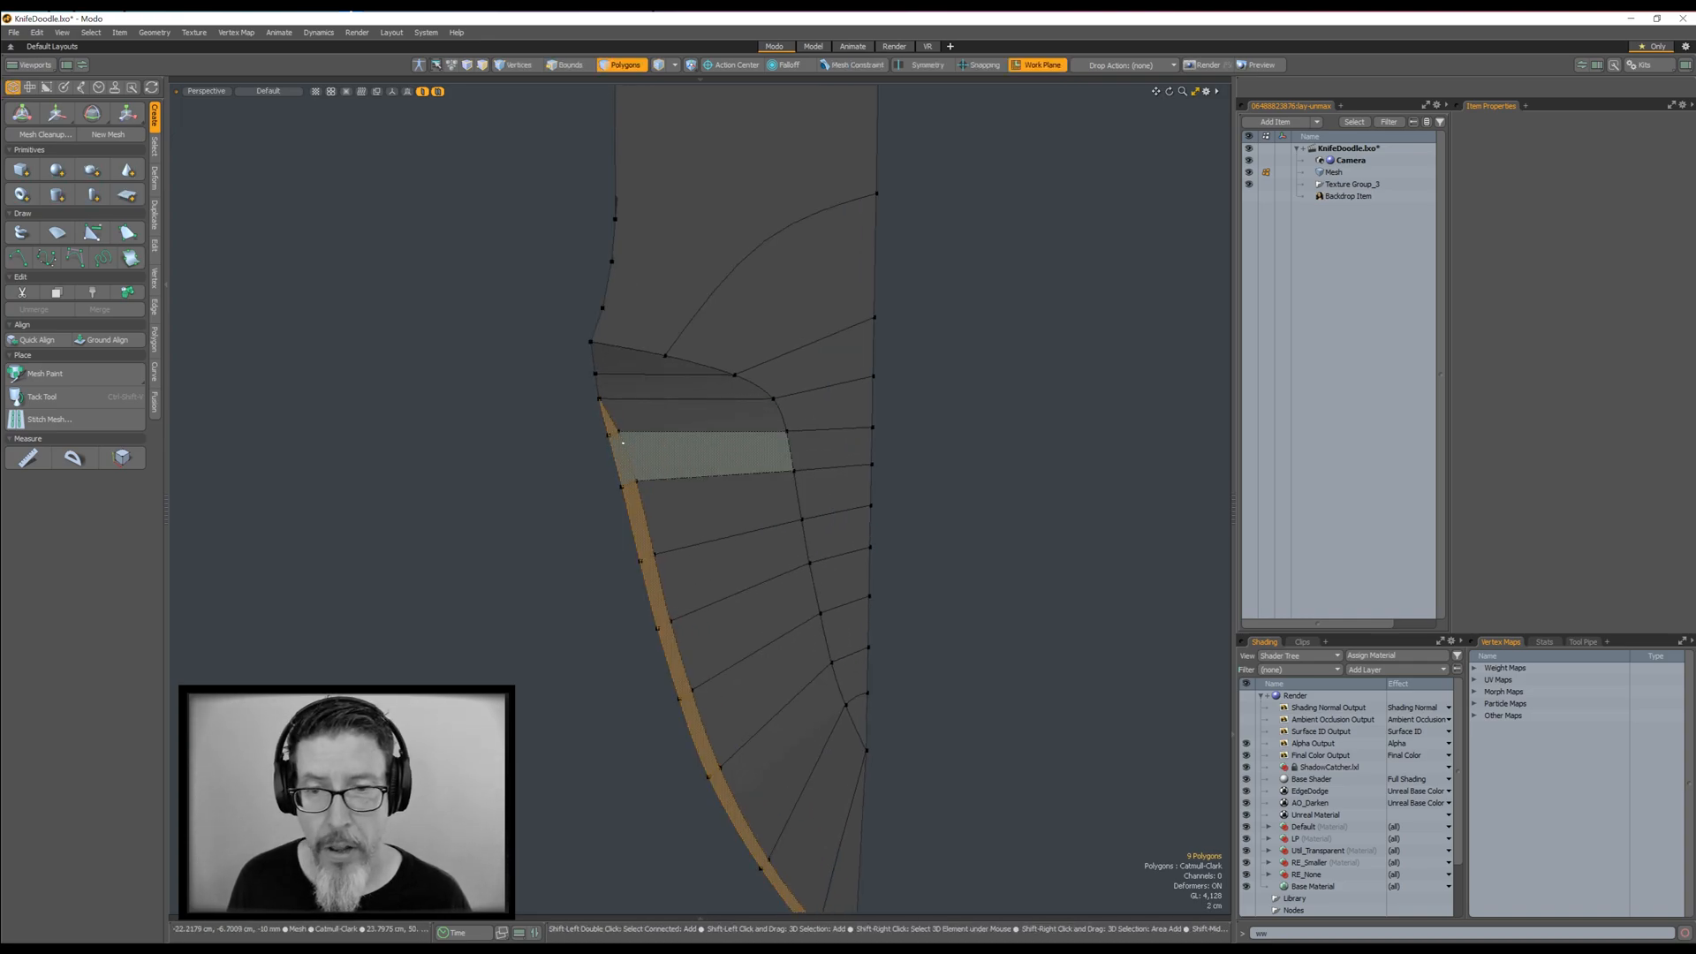
{"action": "key", "text": "Escape"}
{"action": "left_click_drag", "start_coordinate": [707, 556], "coordinate": [652, 528], "text": "alt"}
{"action": "scroll", "coordinate": [712, 657], "scroll_direction": "down", "scroll_amount": 3}
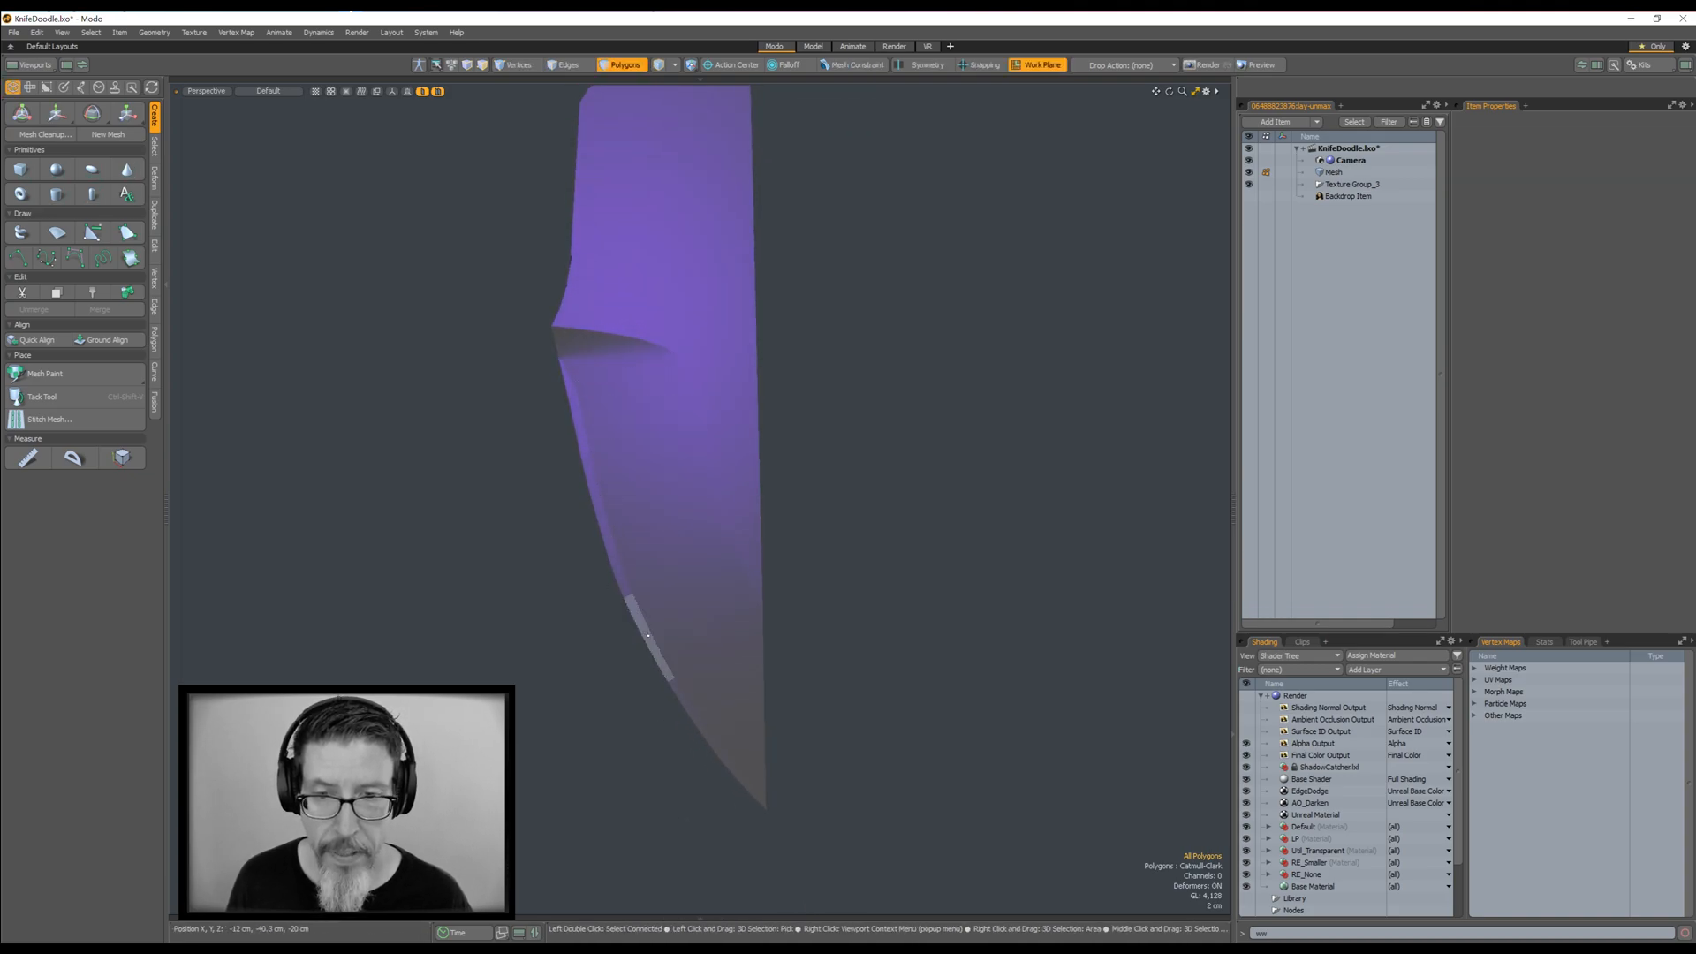
{"action": "key", "text": "Tab"}
Select the outer outline edges along the cutting edge and move them -1 cm in Z.
{"action": "left_click_drag", "start_coordinate": [660, 495], "coordinate": [682, 476], "text": "alt"}
{"action": "key", "text": "2"}
{"action": "left_click", "coordinate": [608, 395]}
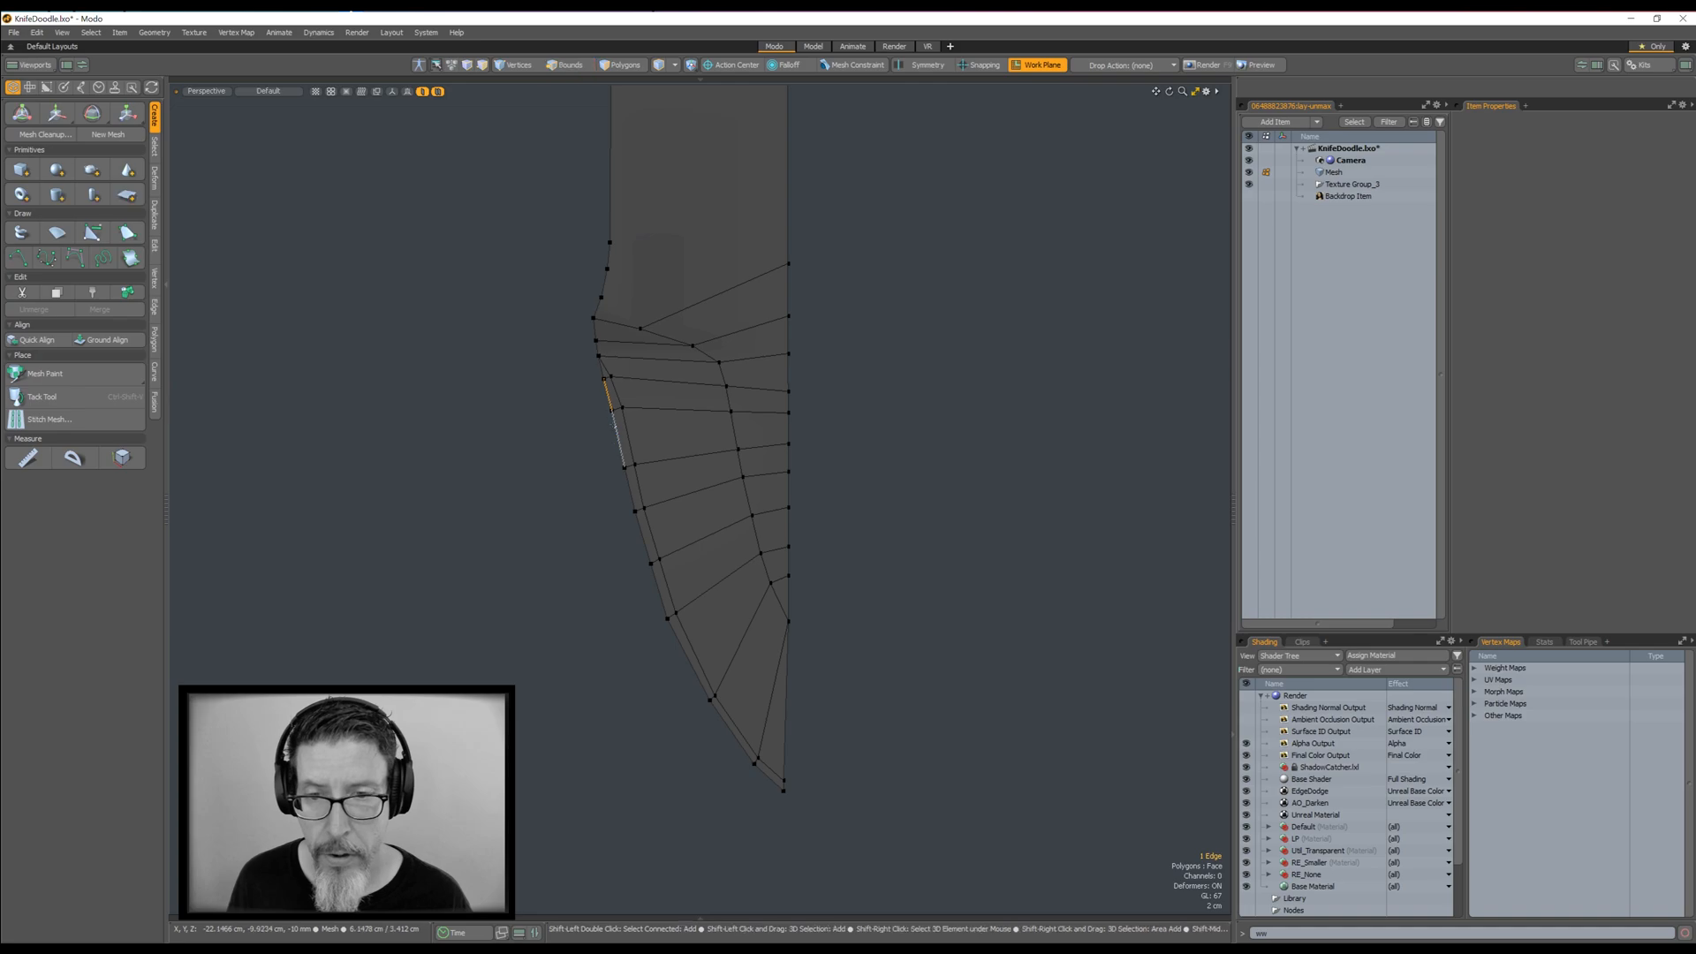
{"action": "left_click_drag", "start_coordinate": [626, 431], "coordinate": [896, 519], "text": "alt"}
{"action": "key", "text": "w"}
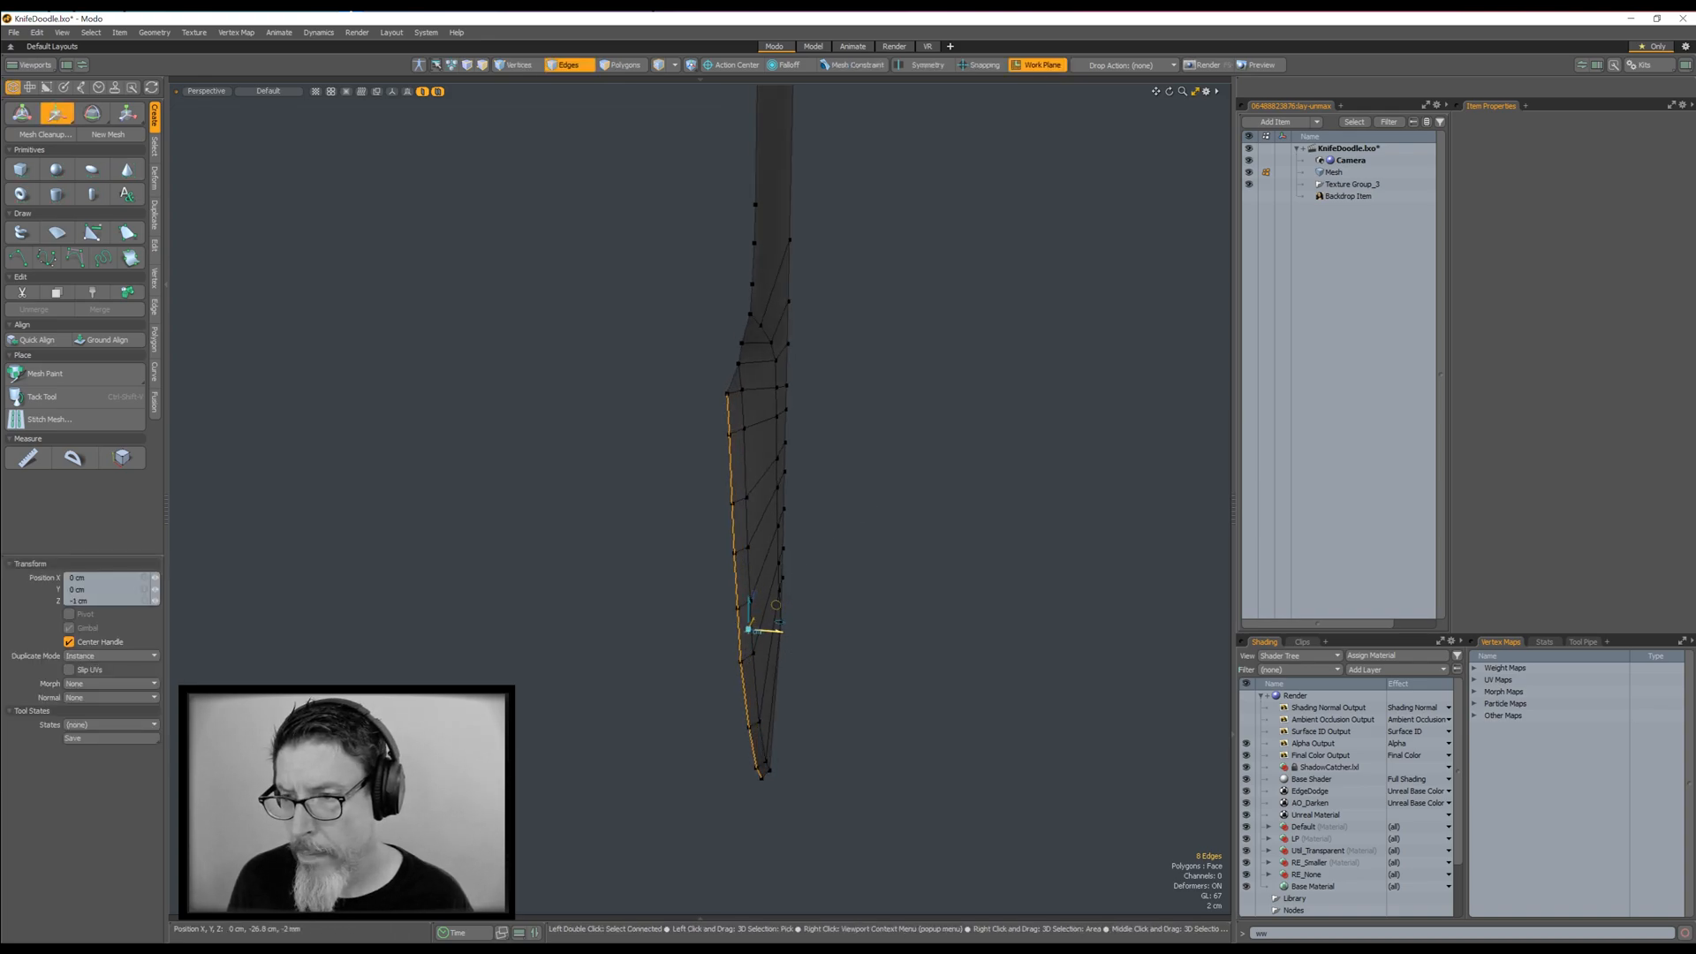
{"action": "mouse_move", "coordinate": [804, 611]}
{"action": "left_mouse_down", "text": "alt"}
{"action": "mouse_move", "coordinate": [848, 557]}
{"action": "mouse_move", "coordinate": [904, 557]}
{"action": "mouse_move", "coordinate": [684, 581]}
{"action": "left_mouse_up", "text": "alt"}
{"action": "key", "text": "q"}
{"action": "left_click", "coordinate": [867, 537]}
Examine the reshaped cutting edge and guard with Catmull-Clark subdivision switched on.
{"action": "key", "text": "shift+Tab"}
{"action": "key", "text": "ctrl+alt+w"}
{"action": "mouse_move", "coordinate": [684, 581]}
{"action": "left_mouse_down", "text": "alt"}
{"action": "mouse_move", "coordinate": [707, 636]}
{"action": "mouse_move", "coordinate": [750, 530]}
{"action": "mouse_move", "coordinate": [834, 438]}
{"action": "mouse_move", "coordinate": [864, 353]}
{"action": "left_mouse_up", "text": "alt"}
{"action": "mouse_move", "coordinate": [676, 460]}
{"action": "left_mouse_down", "text": "alt"}
{"action": "mouse_move", "coordinate": [633, 447]}
{"action": "mouse_move", "coordinate": [744, 459]}
{"action": "mouse_move", "coordinate": [618, 446]}
{"action": "mouse_move", "coordinate": [655, 443]}
{"action": "mouse_move", "coordinate": [671, 397]}
{"action": "mouse_move", "coordinate": [708, 522]}
{"action": "mouse_move", "coordinate": [704, 496]}
{"action": "mouse_move", "coordinate": [625, 544]}
{"action": "left_mouse_up", "text": "alt"}
{"action": "scroll", "coordinate": [632, 447], "scroll_direction": "up", "scroll_amount": 3}
{"action": "key", "text": "ctrl+alt+w"}
{"action": "key", "text": "ctrl+alt+w"}
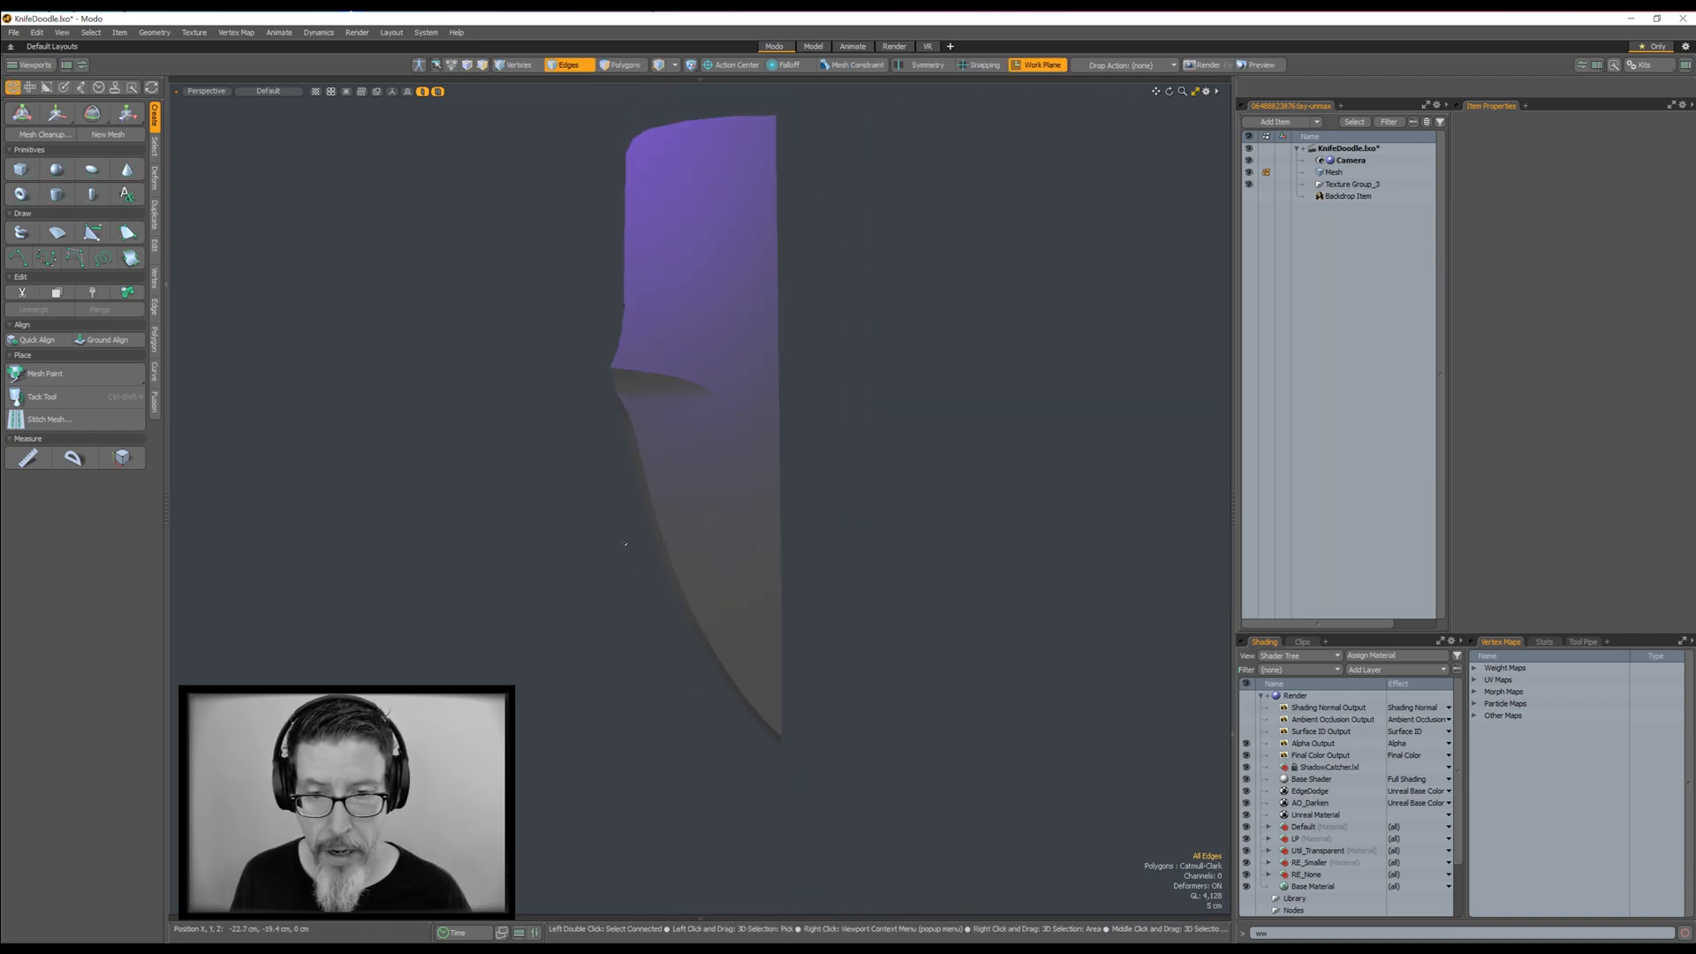
Show the backdrop image to study the reference knife, then hide it again.
{"action": "left_click", "coordinate": [1248, 196]}
{"action": "left_click_drag", "start_coordinate": [950, 397], "coordinate": [796, 471], "text": "alt+shift"}
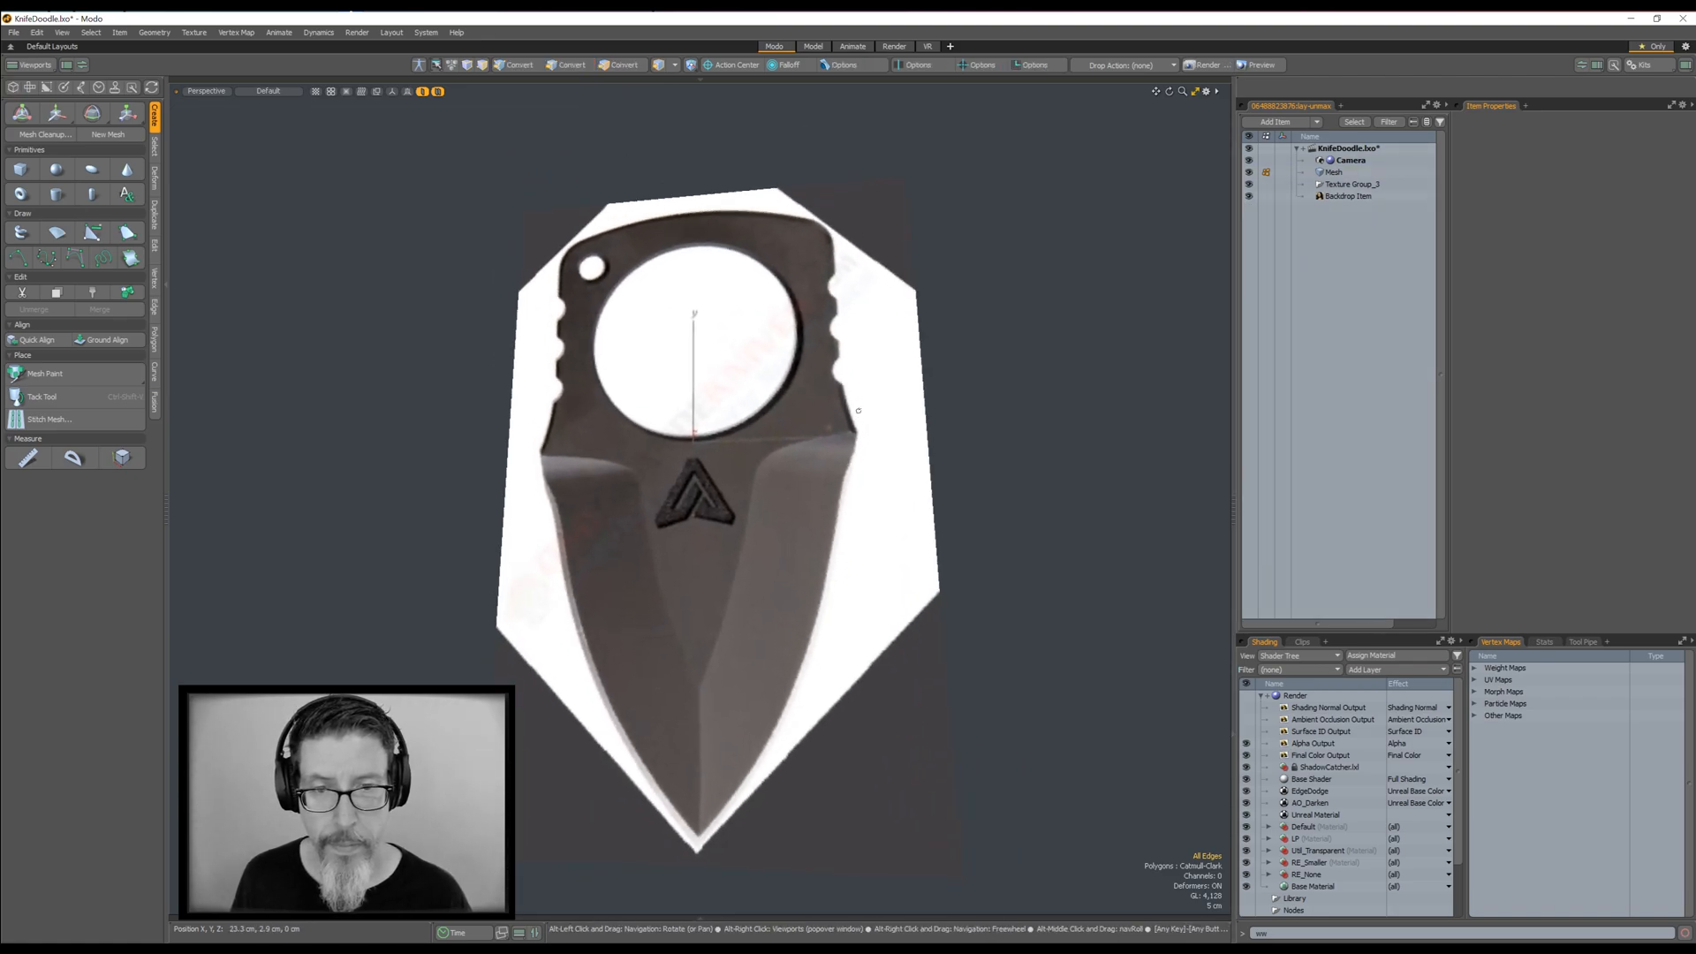
{"action": "left_click_drag", "start_coordinate": [857, 414], "coordinate": [839, 503], "text": "alt"}
{"action": "scroll", "coordinate": [839, 506], "scroll_direction": "down", "scroll_amount": 1}
{"action": "left_click", "coordinate": [1247, 196]}
{"action": "left_click_drag", "start_coordinate": [805, 288], "coordinate": [829, 362], "text": "alt+shift"}
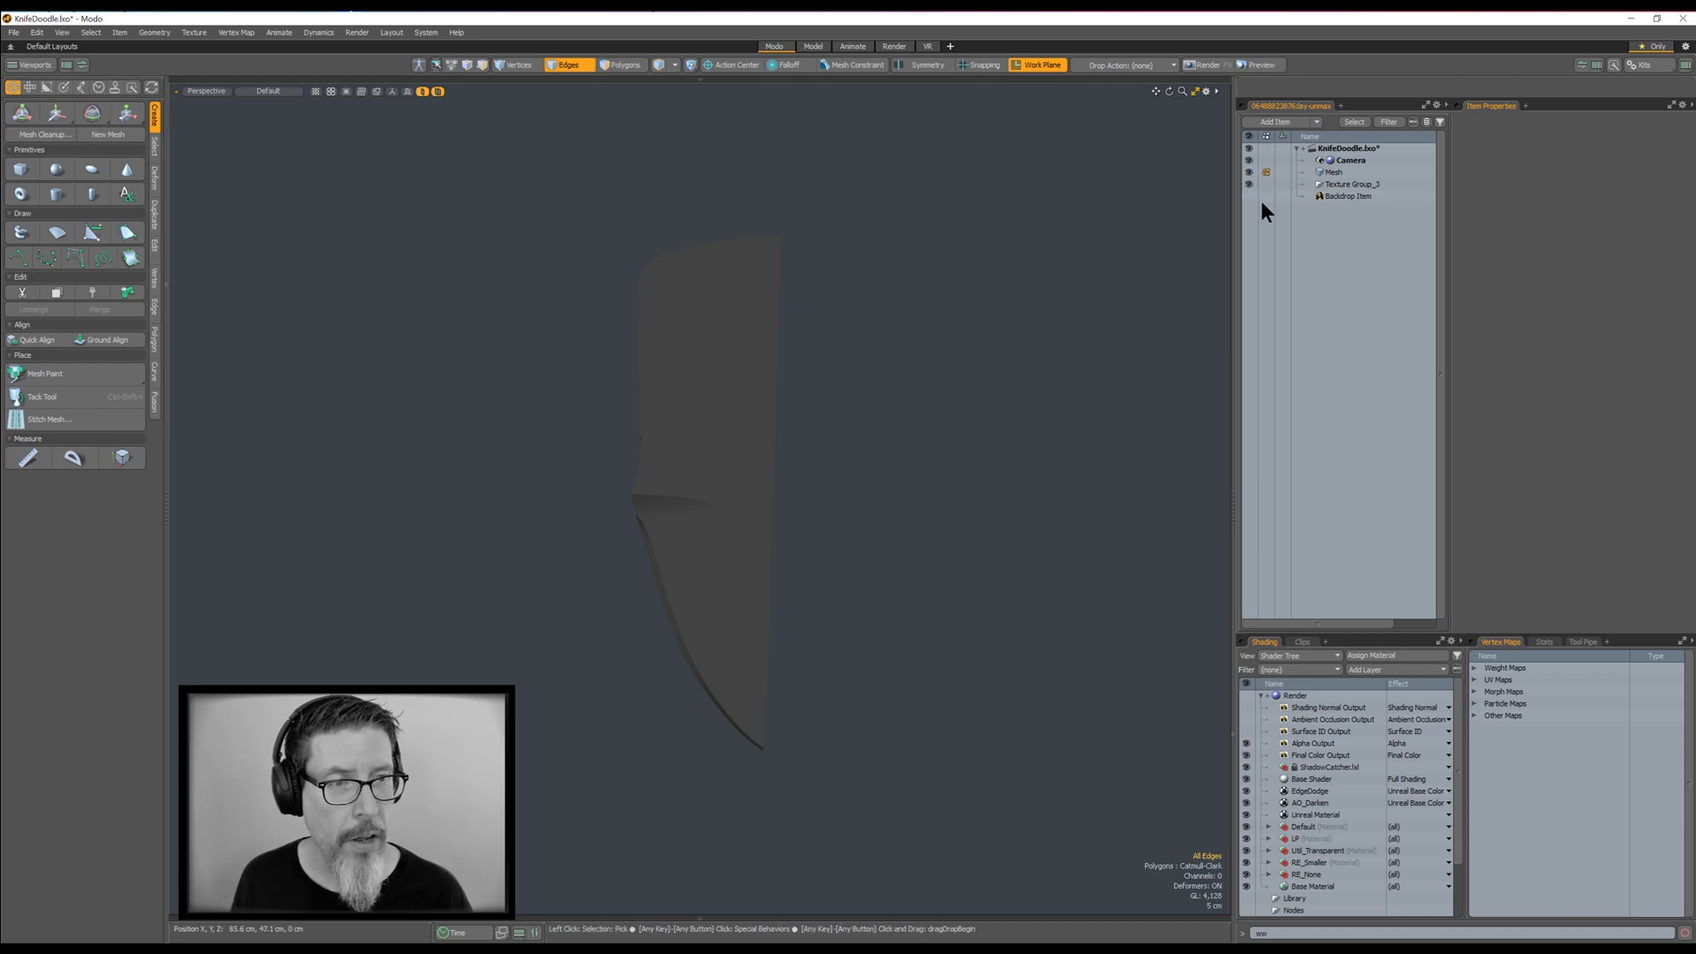
Return the half-knife mesh to plain faces and leave it unselected in polygon mode.
{"action": "mouse_move", "coordinate": [901, 389]}
{"action": "left_mouse_down", "text": "alt"}
{"action": "mouse_move", "coordinate": [895, 341]}
{"action": "mouse_move", "coordinate": [773, 557]}
{"action": "mouse_move", "coordinate": [762, 399]}
{"action": "mouse_move", "coordinate": [735, 419]}
{"action": "mouse_move", "coordinate": [833, 473]}
{"action": "mouse_move", "coordinate": [802, 485]}
{"action": "left_mouse_up", "text": "alt"}
{"action": "key", "text": "3"}
{"action": "double_click", "coordinate": [744, 414]}
{"action": "left_click", "coordinate": [844, 469]}
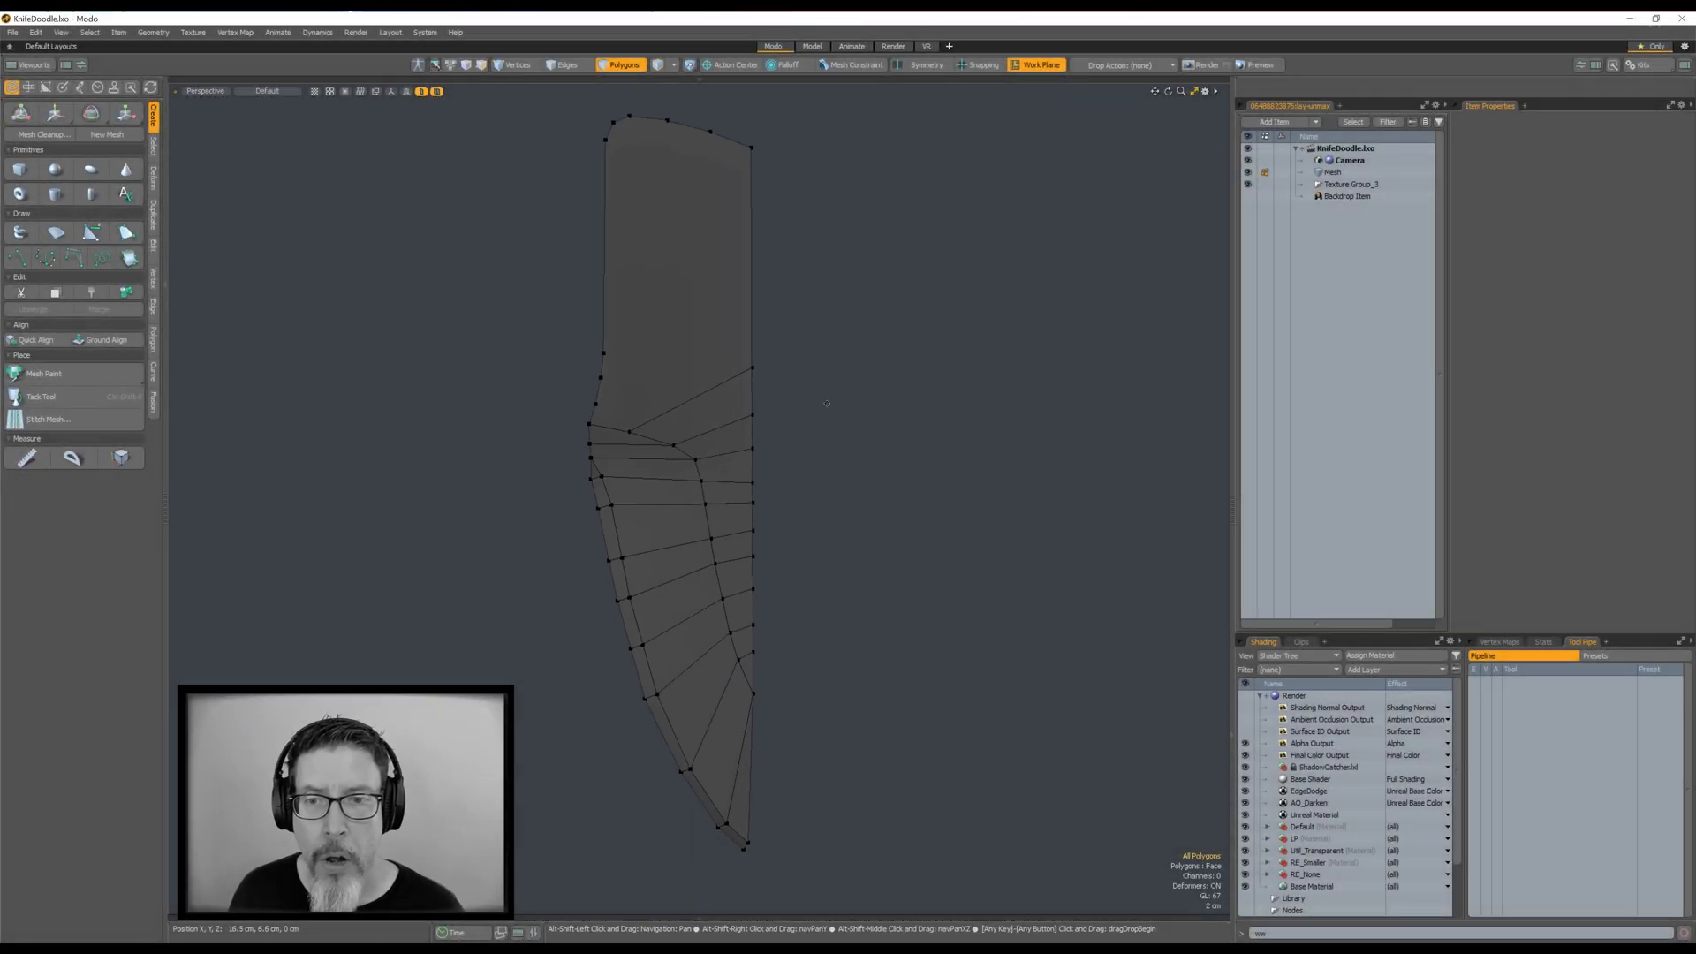
{"action": "left_click_drag", "start_coordinate": [827, 402], "coordinate": [742, 400], "text": "alt"}
{"action": "left_click_drag", "start_coordinate": [657, 352], "coordinate": [714, 360], "text": "alt"}
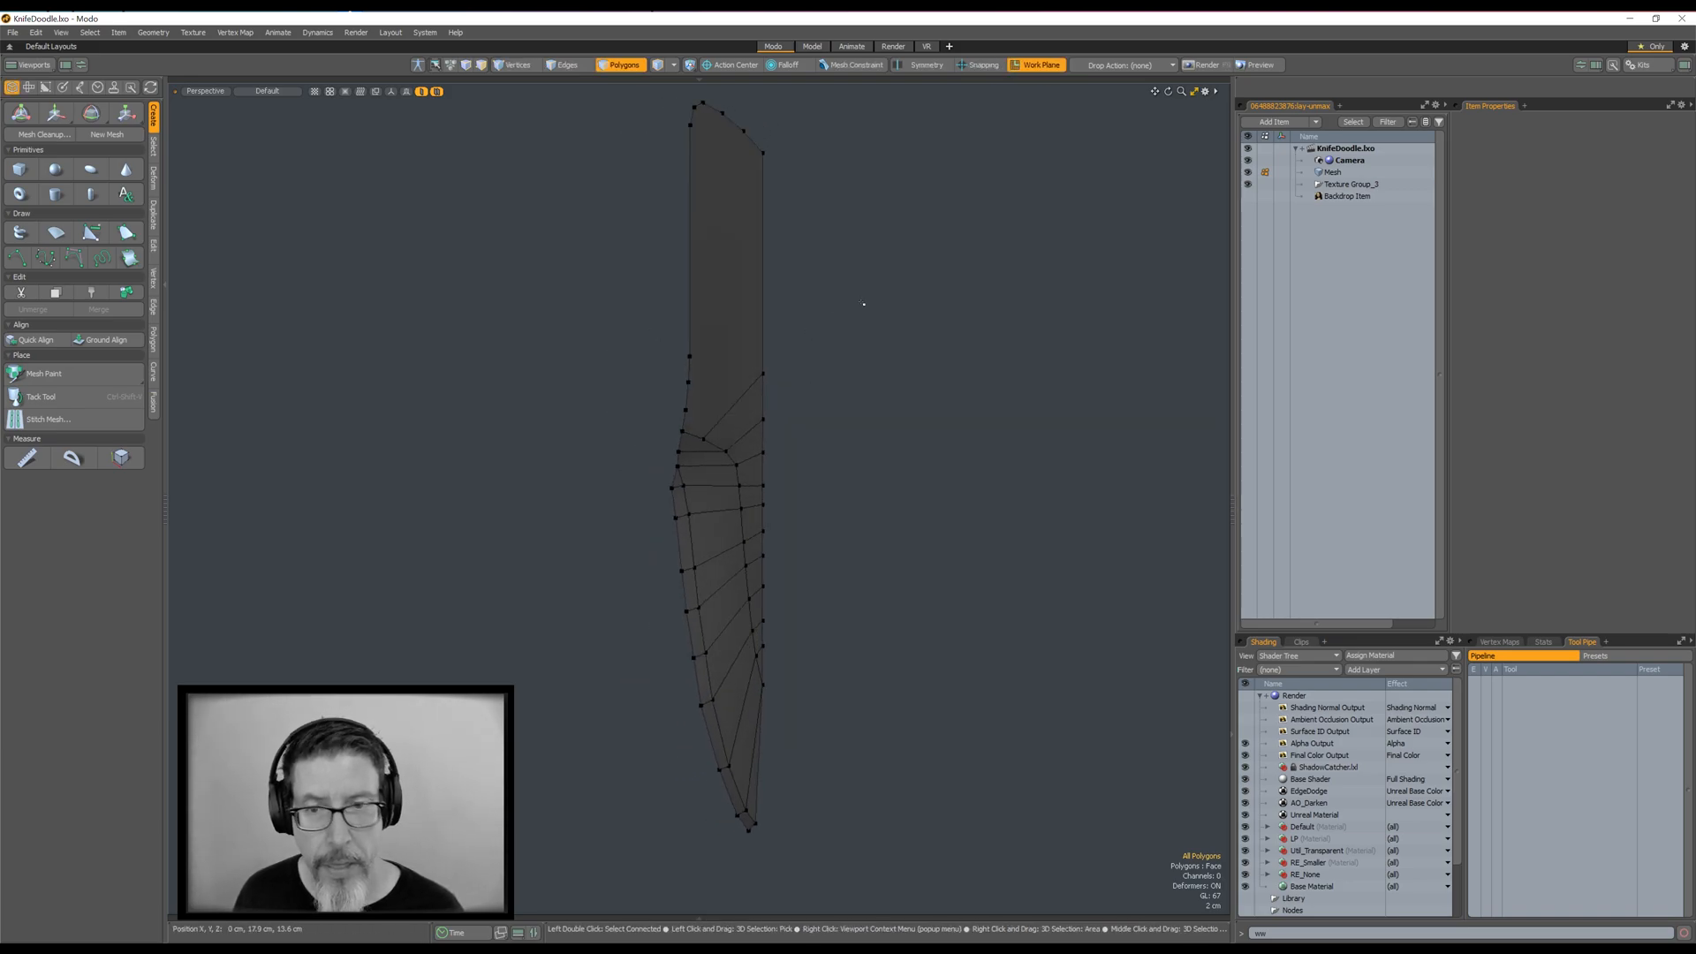
{"action": "left_click_drag", "start_coordinate": [863, 303], "coordinate": [723, 303], "text": "alt"}
Turn on Auto Activate for Edge Extend and extend the mesh's boundary edges along Z to give the knife thickness.
{"action": "key", "text": "ctrl+2"}
{"action": "left_click_drag", "start_coordinate": [581, 306], "coordinate": [769, 434], "text": "alt"}
{"action": "key", "text": "shift+x"}
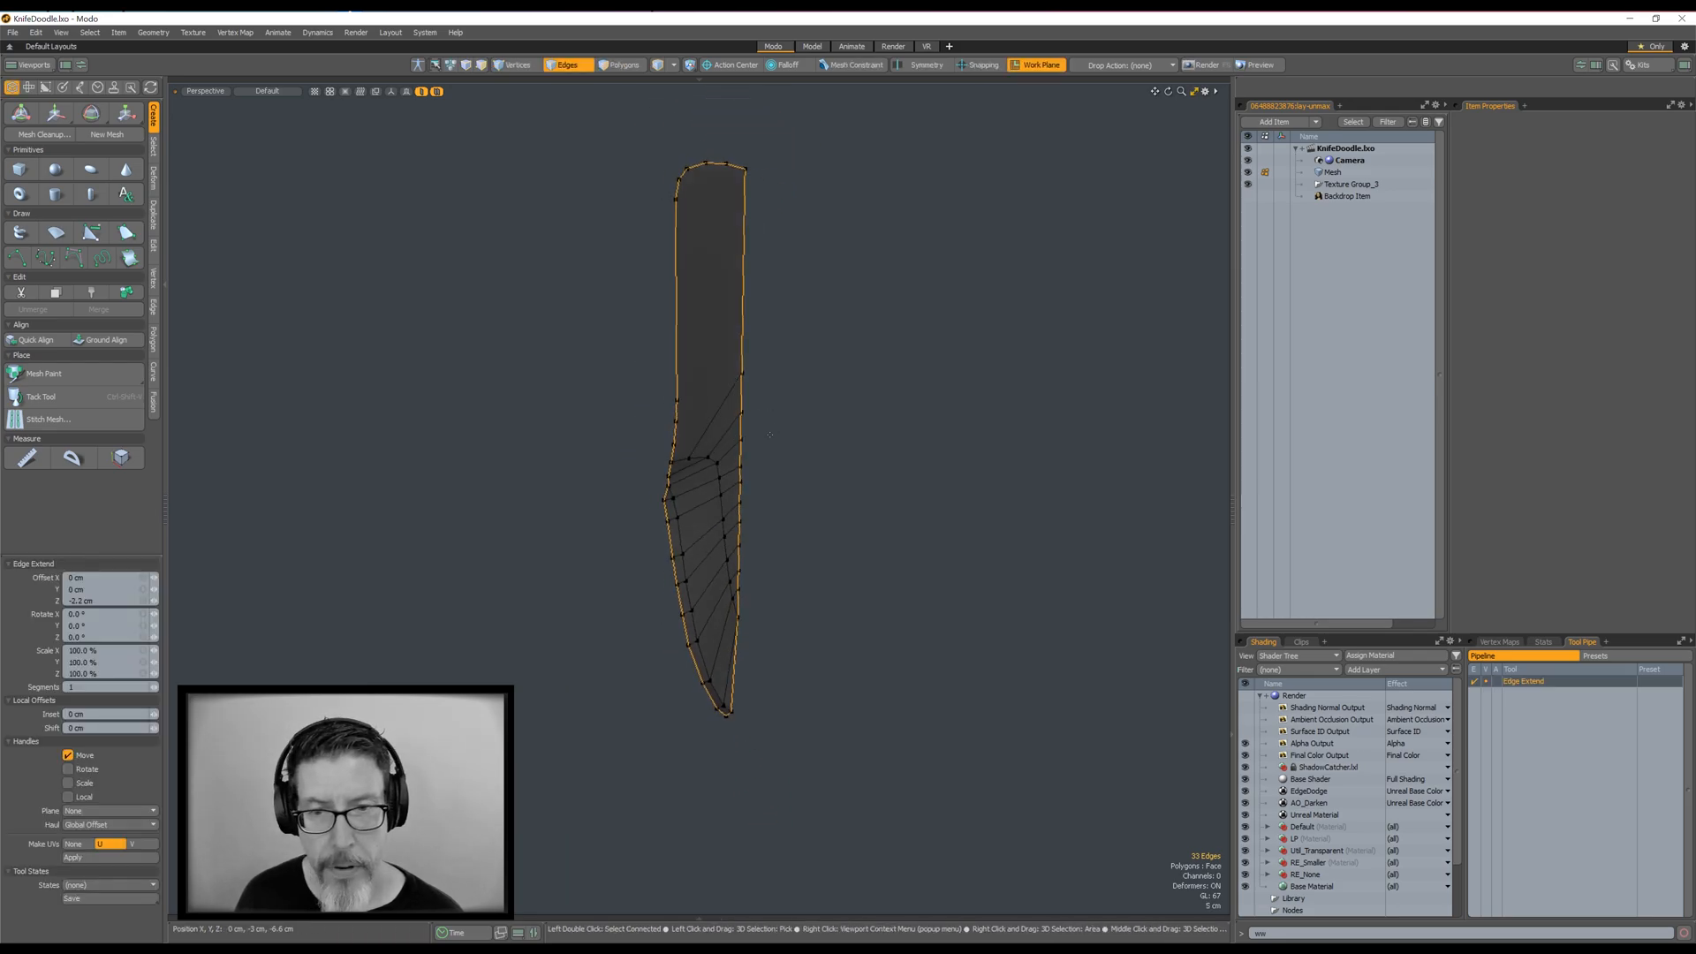
{"action": "right_click", "coordinate": [1545, 681]}
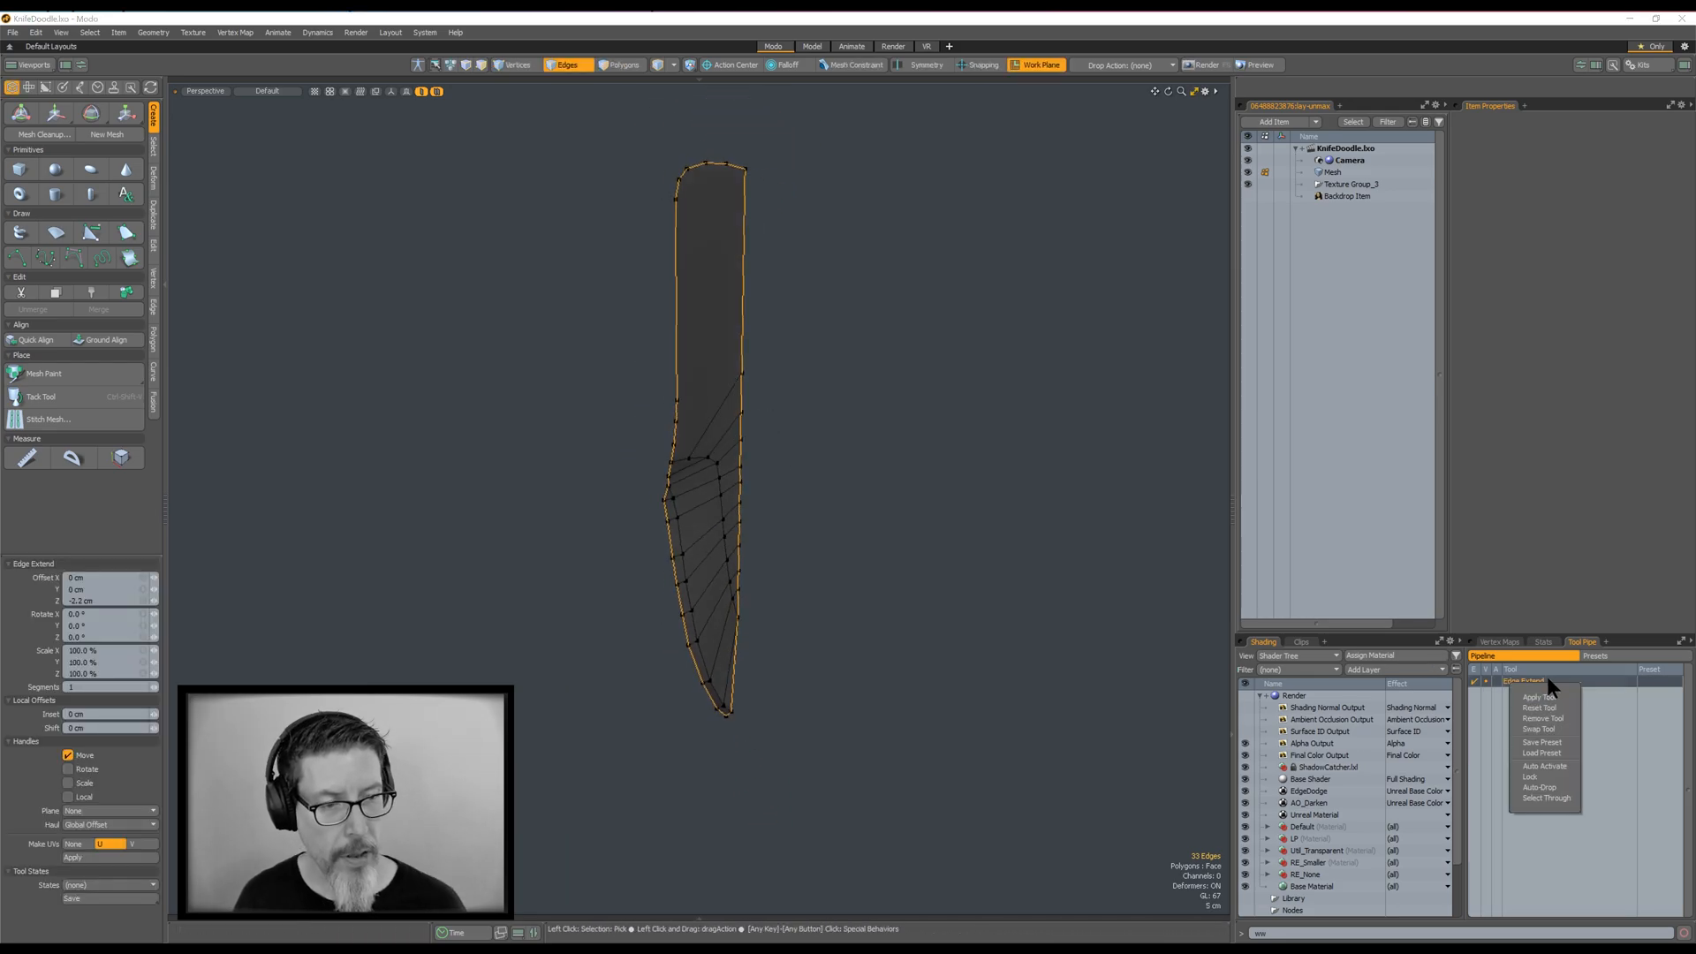
{"action": "left_click", "coordinate": [1542, 765]}
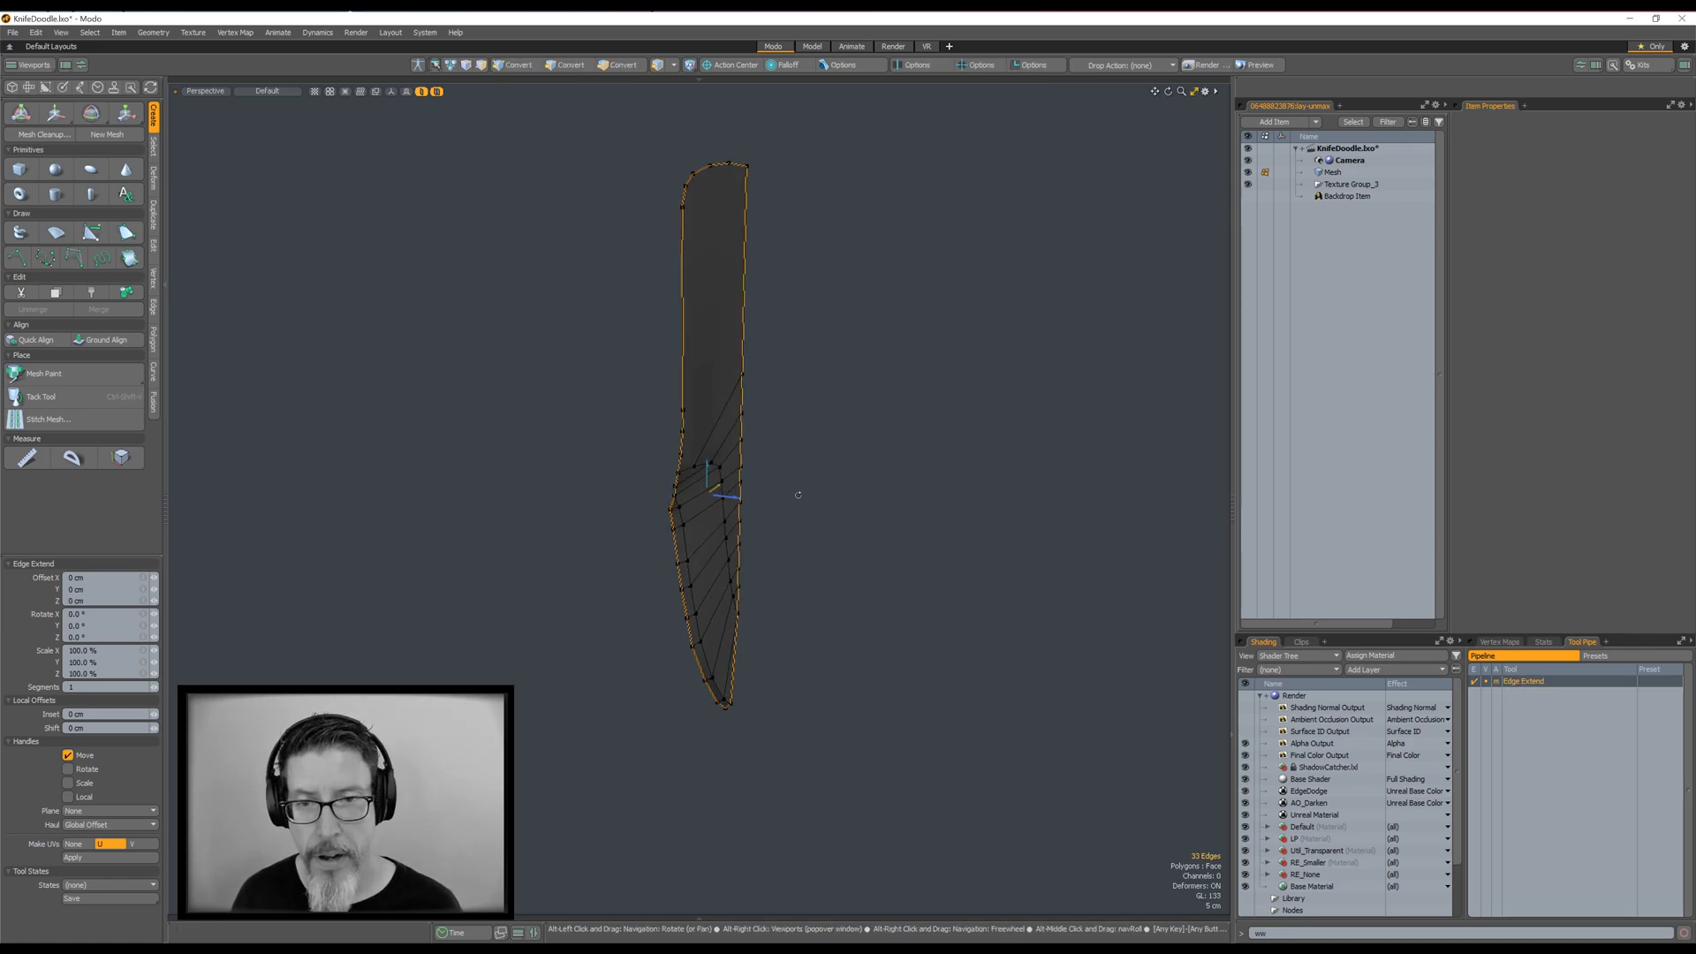
{"action": "mouse_move", "coordinate": [735, 505]}
{"action": "left_mouse_down"}
{"action": "mouse_move", "coordinate": [802, 534]}
{"action": "mouse_move", "coordinate": [751, 496]}
{"action": "mouse_move", "coordinate": [765, 519]}
{"action": "left_mouse_up"}
{"action": "key", "text": "space"}
Scale the extended boundary edges flat in Z.
{"action": "left_click_drag", "start_coordinate": [843, 381], "coordinate": [807, 430], "text": "alt"}
{"action": "key", "text": "r"}
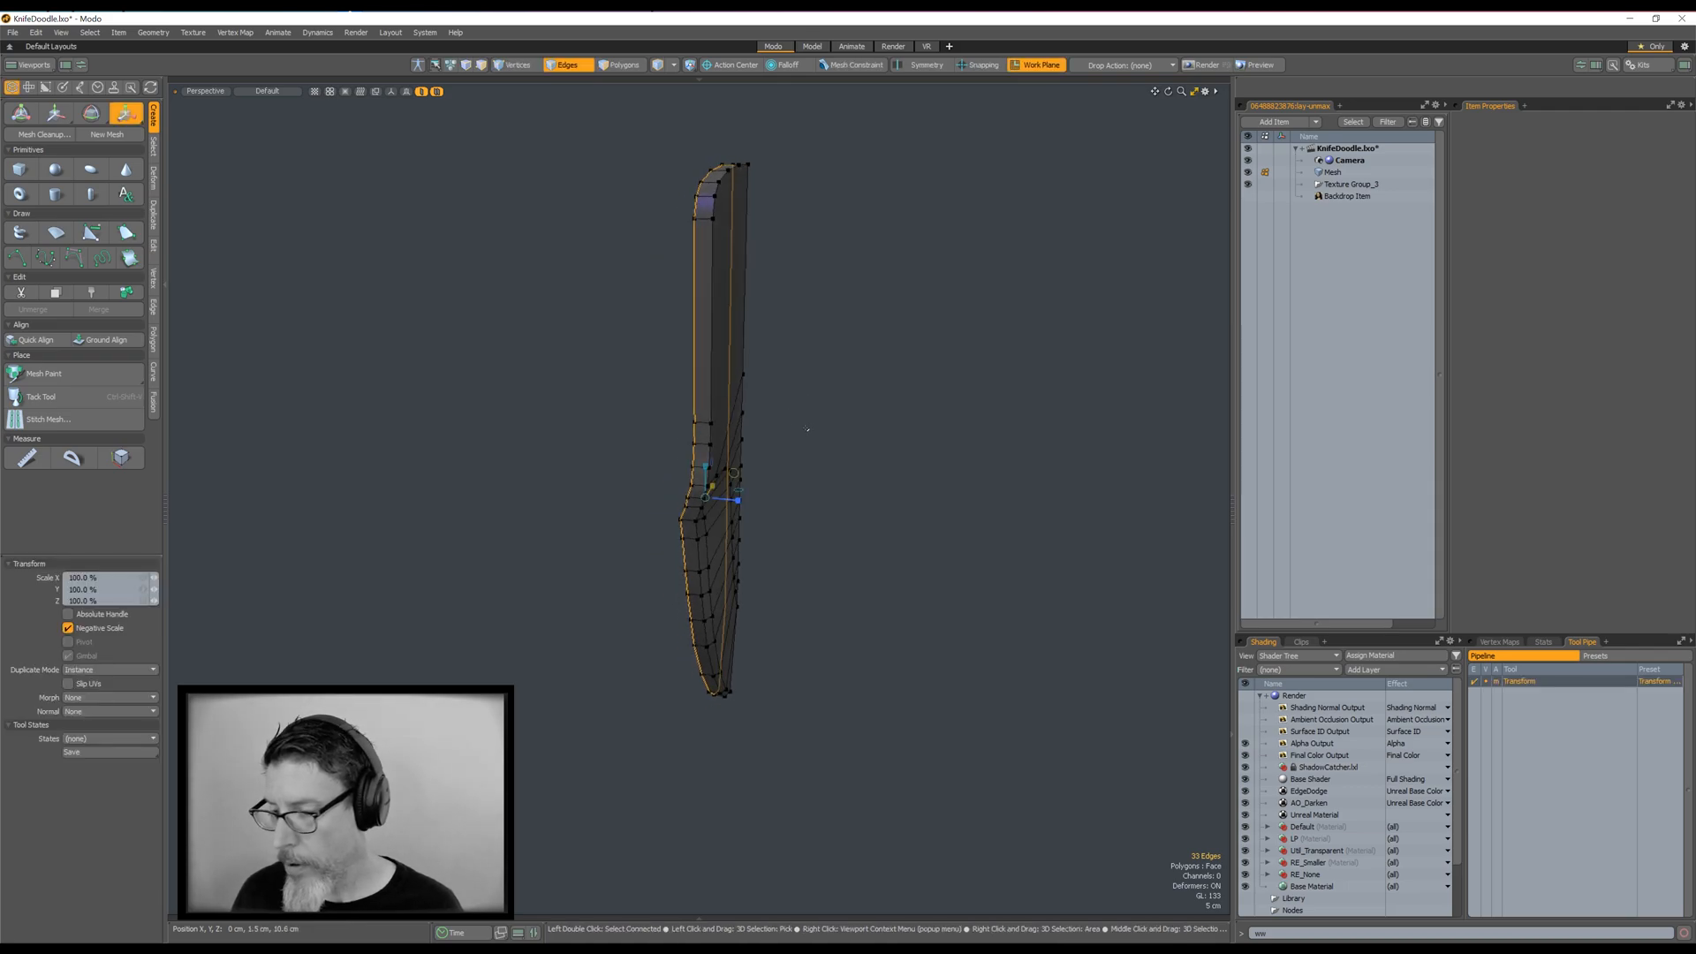
{"action": "left_click_drag", "start_coordinate": [807, 429], "coordinate": [764, 516], "text": "alt"}
{"action": "scroll", "coordinate": [752, 495], "scroll_direction": "up", "scroll_amount": 4}
{"action": "key", "text": "space"}
With geometry snapping, move the flattened boundary edges 1.2 cm in Z to line up with the blade's cutting edge.
{"action": "key", "text": "w"}
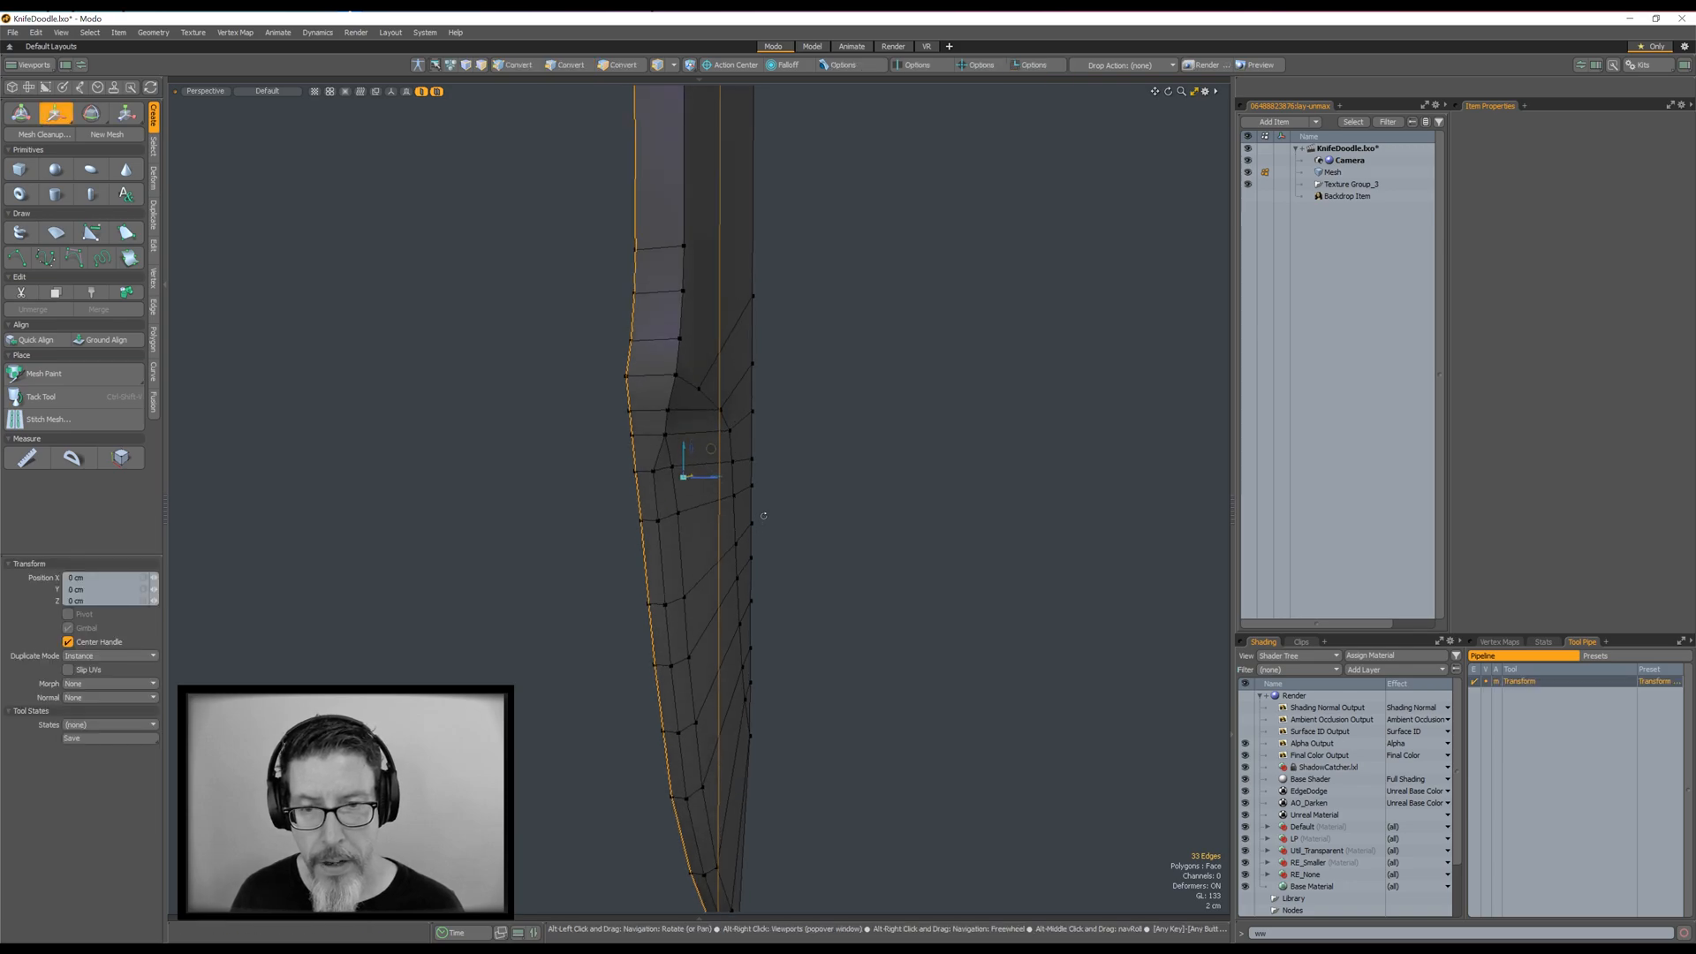
{"action": "key", "text": "alt+x"}
{"action": "left_click", "coordinate": [813, 517]}
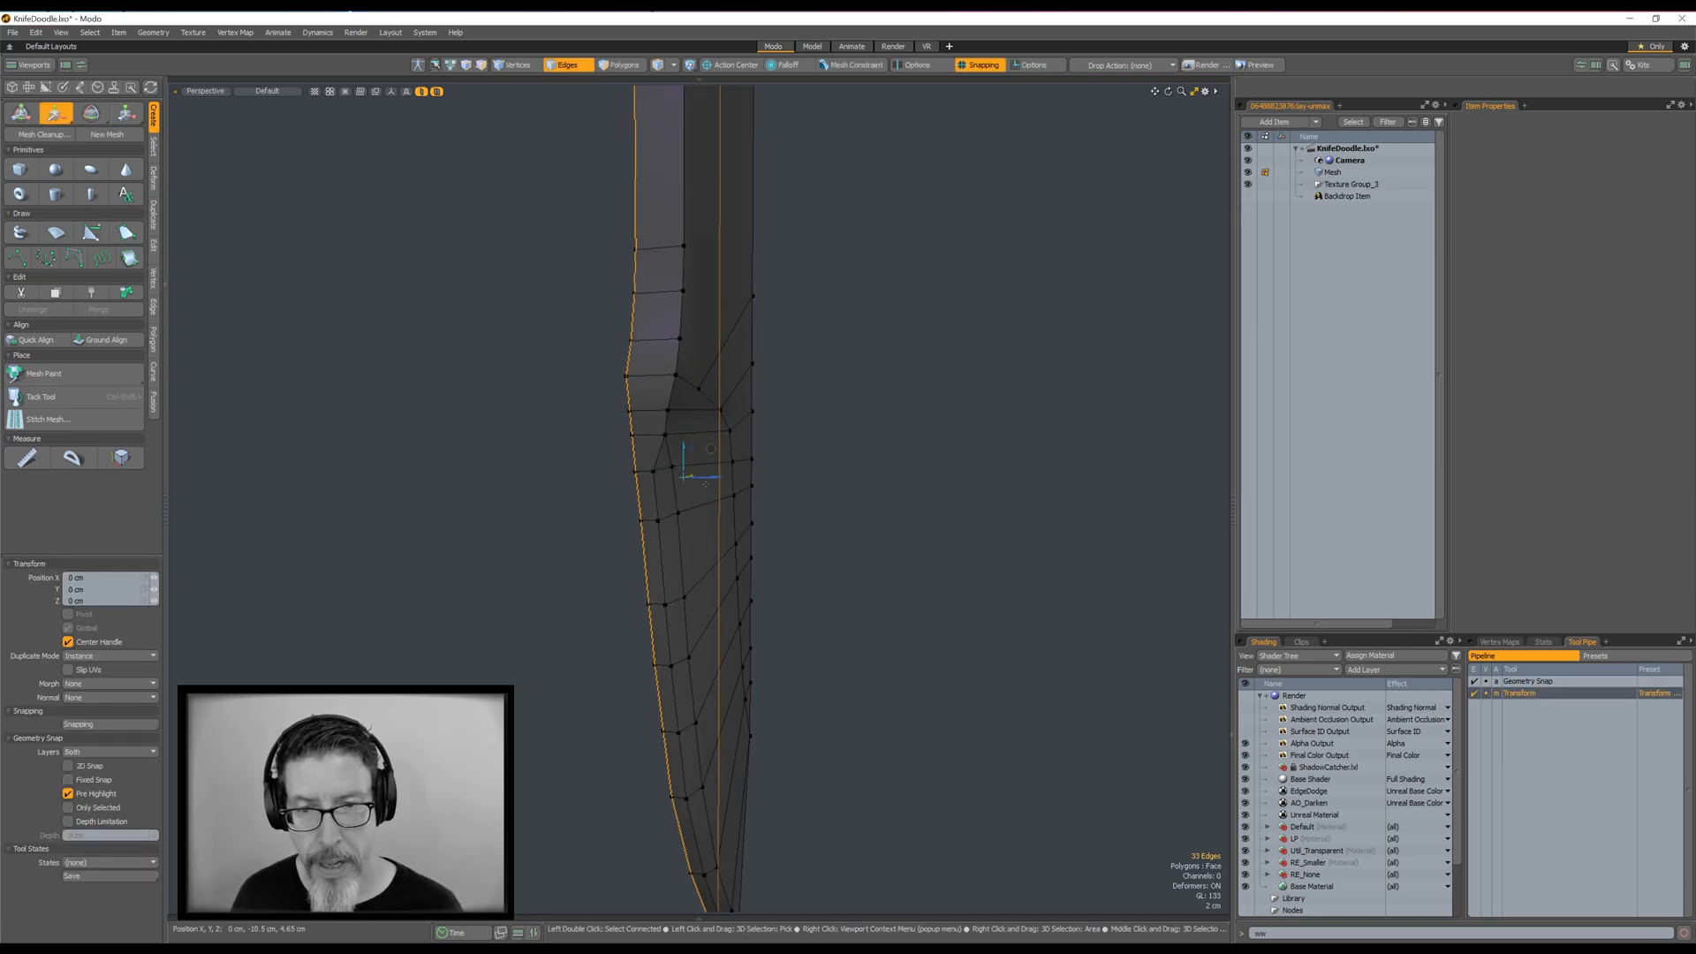
{"action": "left_click_drag", "start_coordinate": [706, 488], "coordinate": [709, 557]}
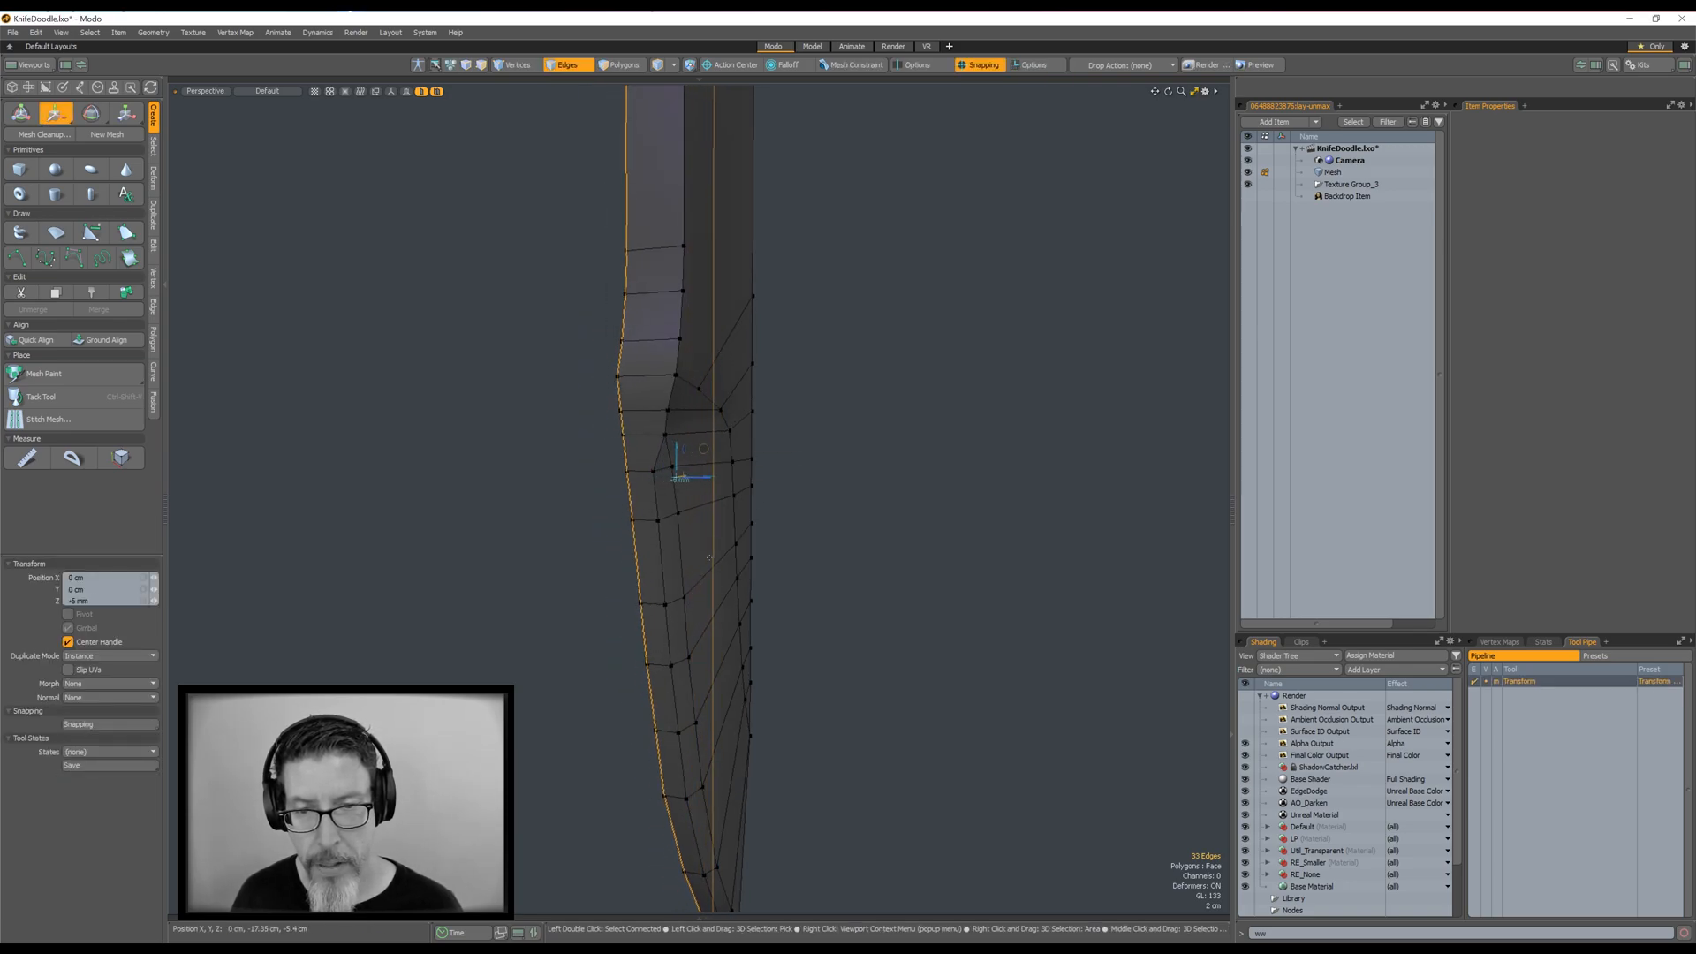
{"action": "key", "text": "x"}
{"action": "left_click_drag", "start_coordinate": [698, 478], "coordinate": [658, 521]}
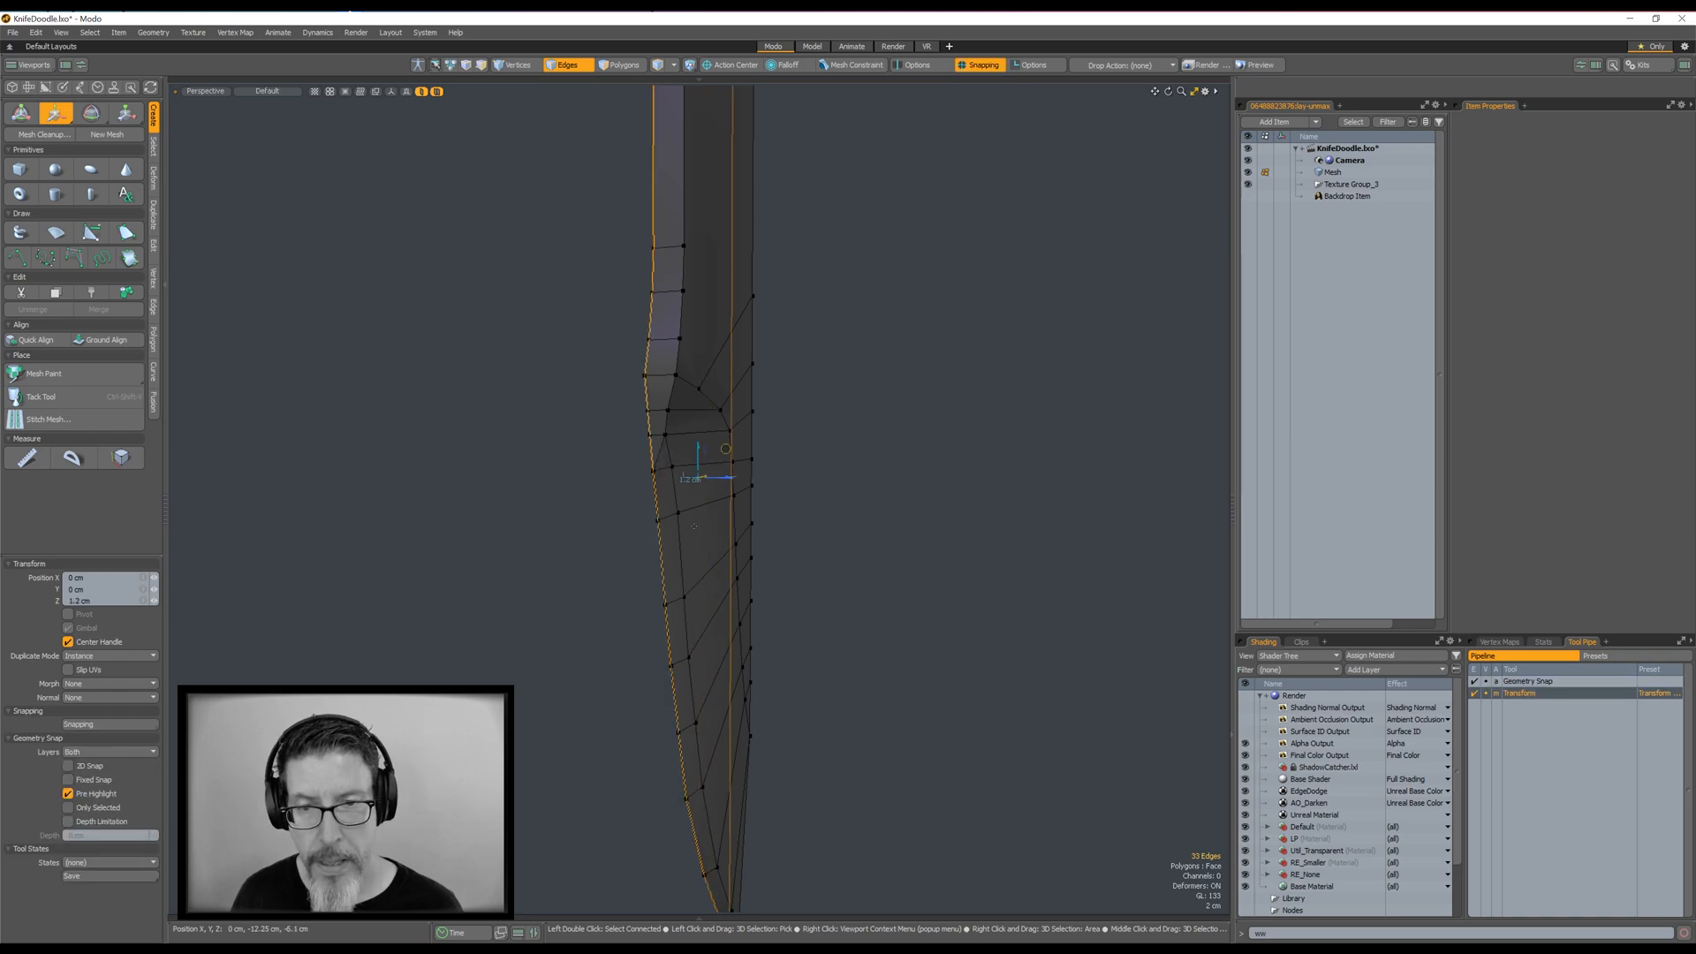
{"action": "key", "text": "q"}
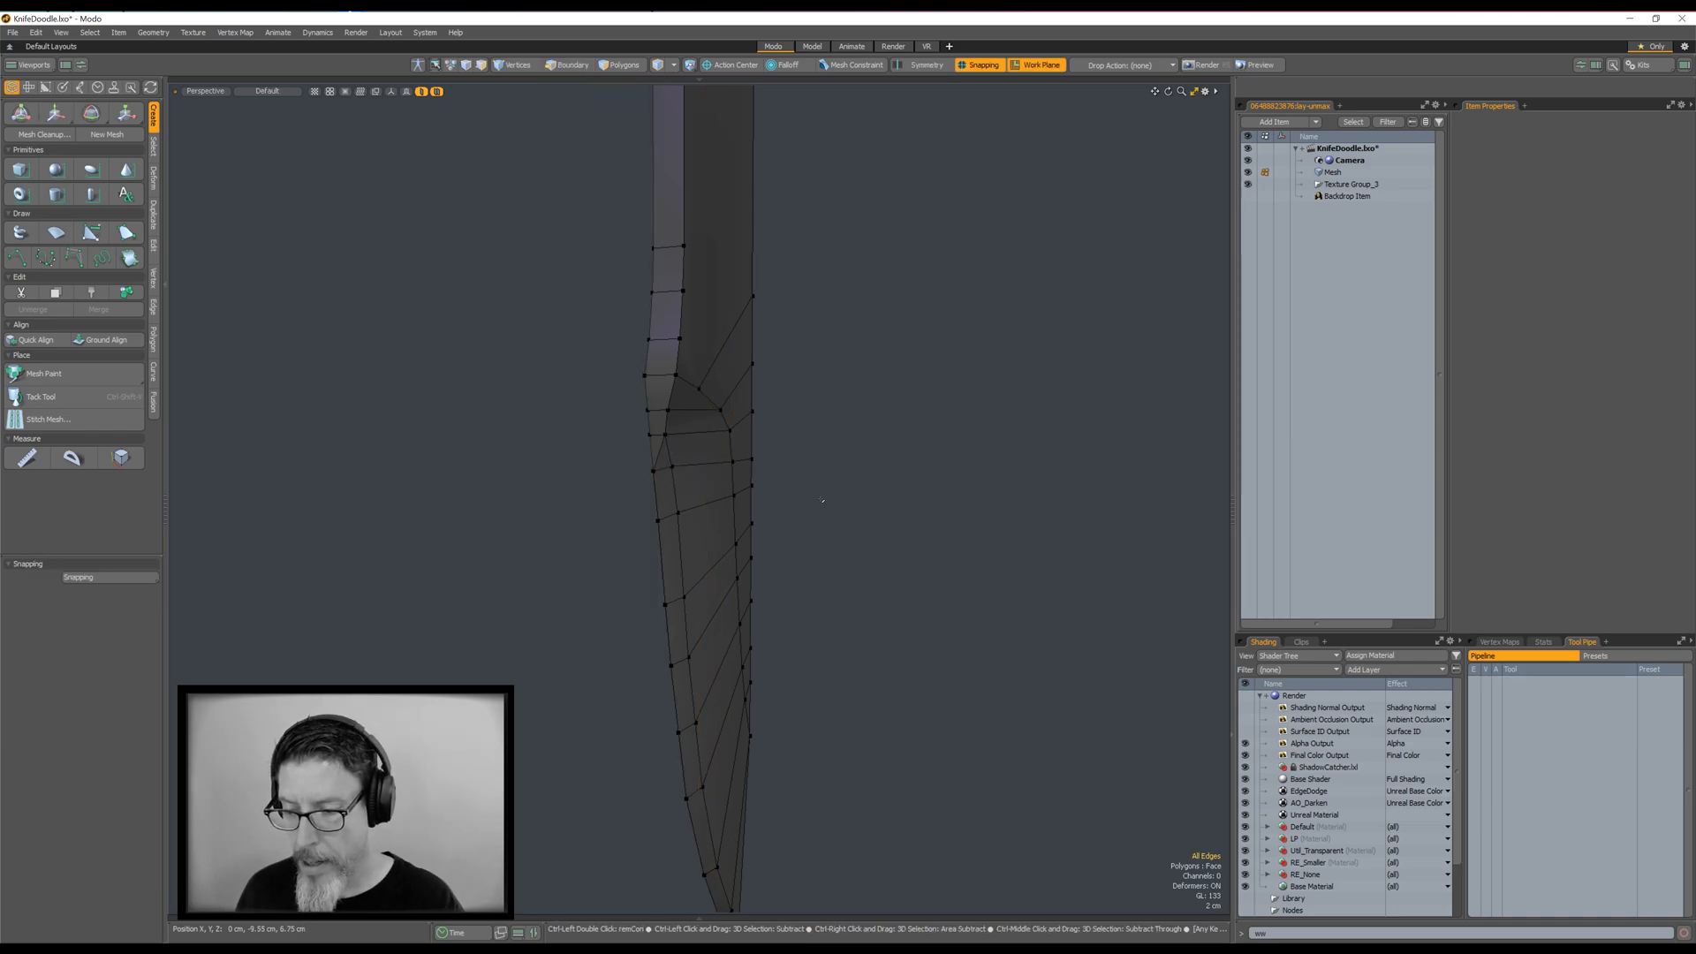
Delete the extended side polygons along the centre line and check the remaining rim under Catmull-Clark subdivision.
{"action": "left_click_drag", "start_coordinate": [755, 510], "coordinate": [542, 326], "text": "alt"}
{"action": "left_click_drag", "start_coordinate": [744, 576], "coordinate": [770, 470], "text": "alt"}
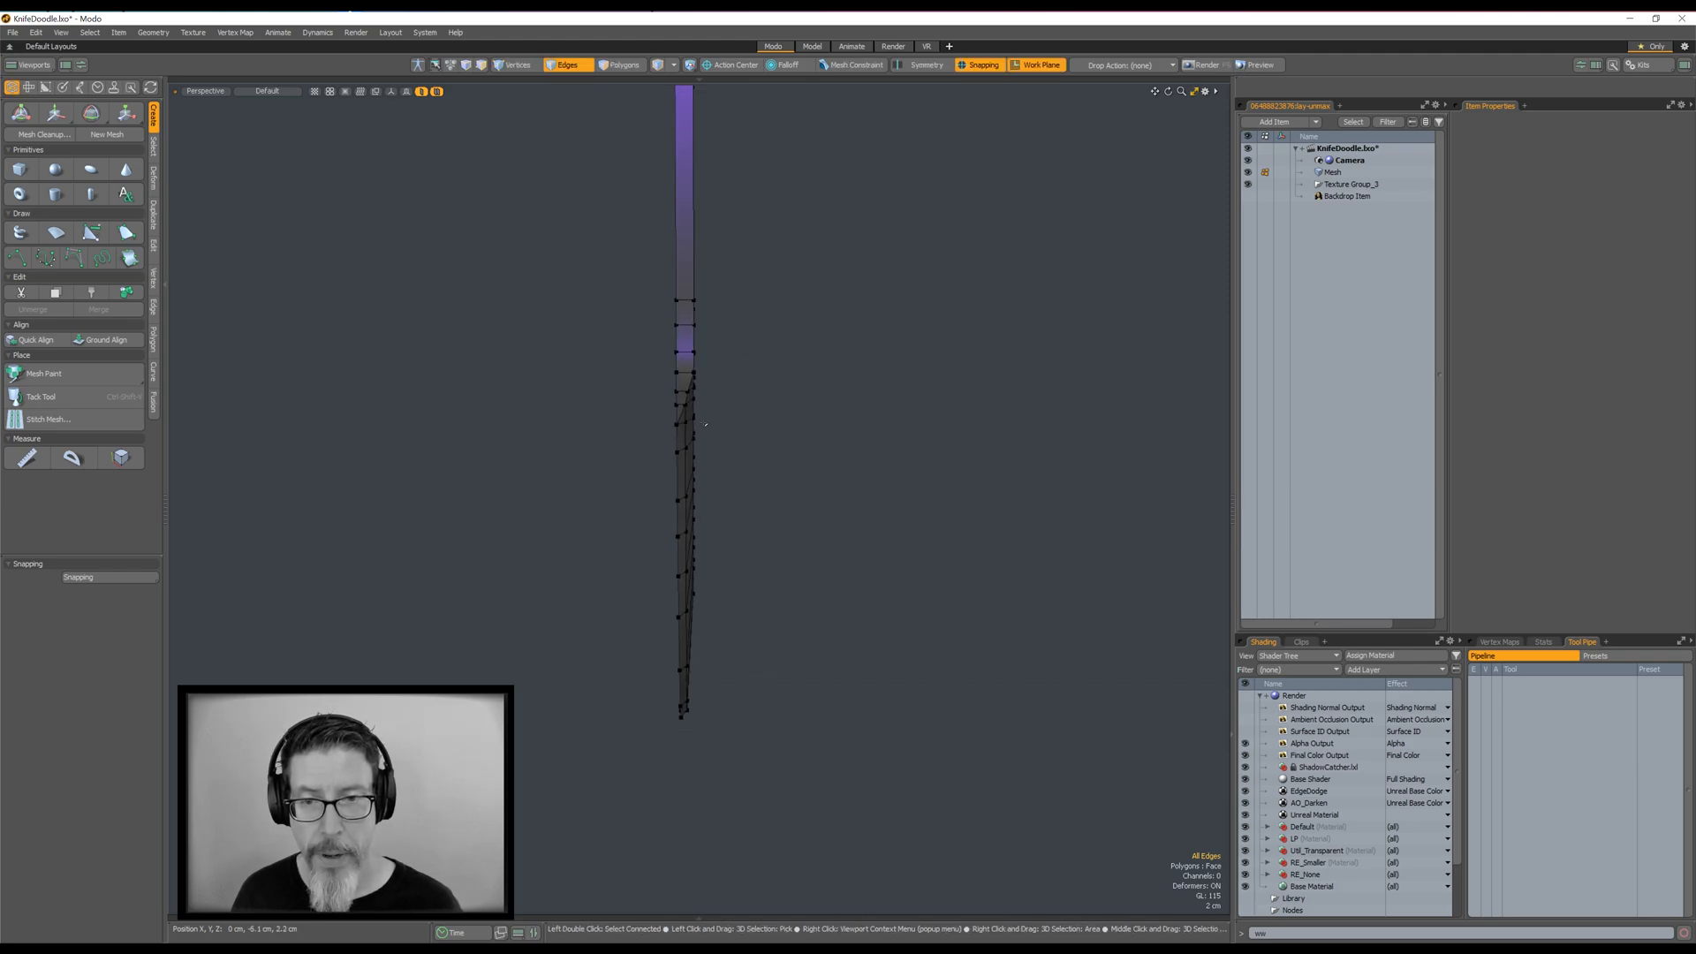
{"action": "mouse_move", "coordinate": [847, 532]}
{"action": "left_mouse_down", "text": "alt"}
{"action": "mouse_move", "coordinate": [784, 522]}
{"action": "mouse_move", "coordinate": [781, 335]}
{"action": "mouse_move", "coordinate": [698, 439]}
{"action": "mouse_move", "coordinate": [788, 454]}
{"action": "mouse_move", "coordinate": [810, 522]}
{"action": "mouse_move", "coordinate": [858, 539]}
{"action": "mouse_move", "coordinate": [824, 535]}
{"action": "mouse_move", "coordinate": [850, 499]}
{"action": "left_mouse_up", "text": "alt"}
{"action": "key", "text": "3"}
{"action": "key", "text": "Delete"}
{"action": "left_click_drag", "start_coordinate": [784, 433], "coordinate": [759, 465], "text": "alt"}
{"action": "key", "text": "2"}
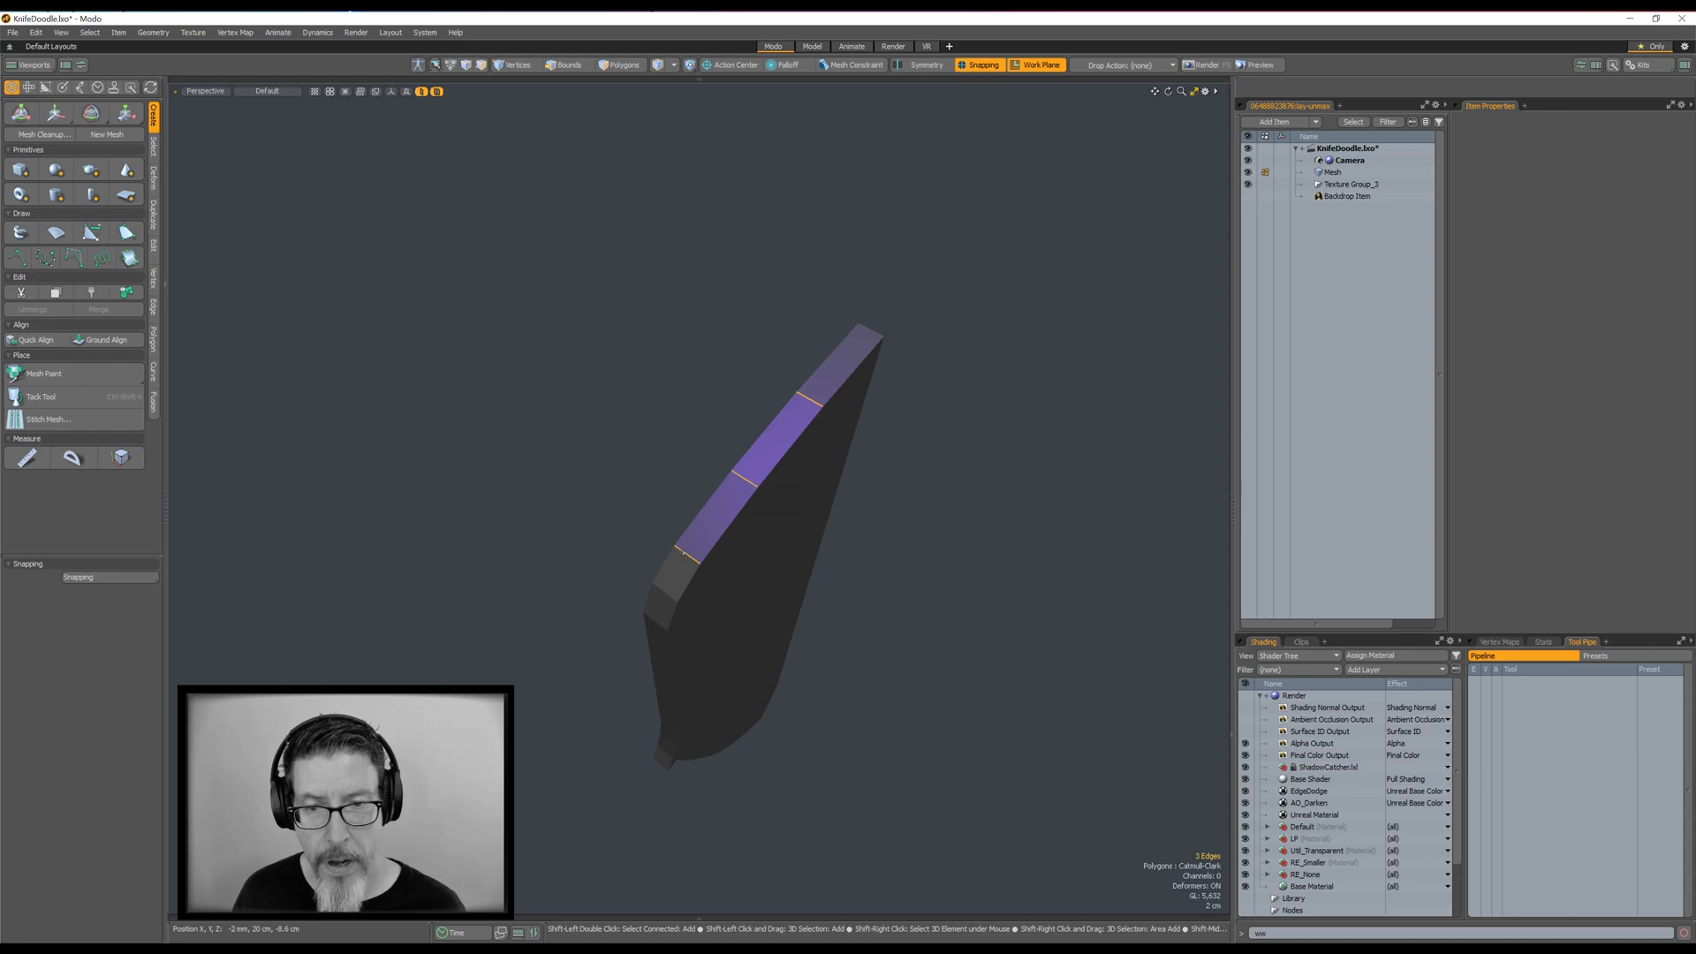
{"action": "left_click_drag", "start_coordinate": [790, 687], "coordinate": [777, 494], "text": "alt"}
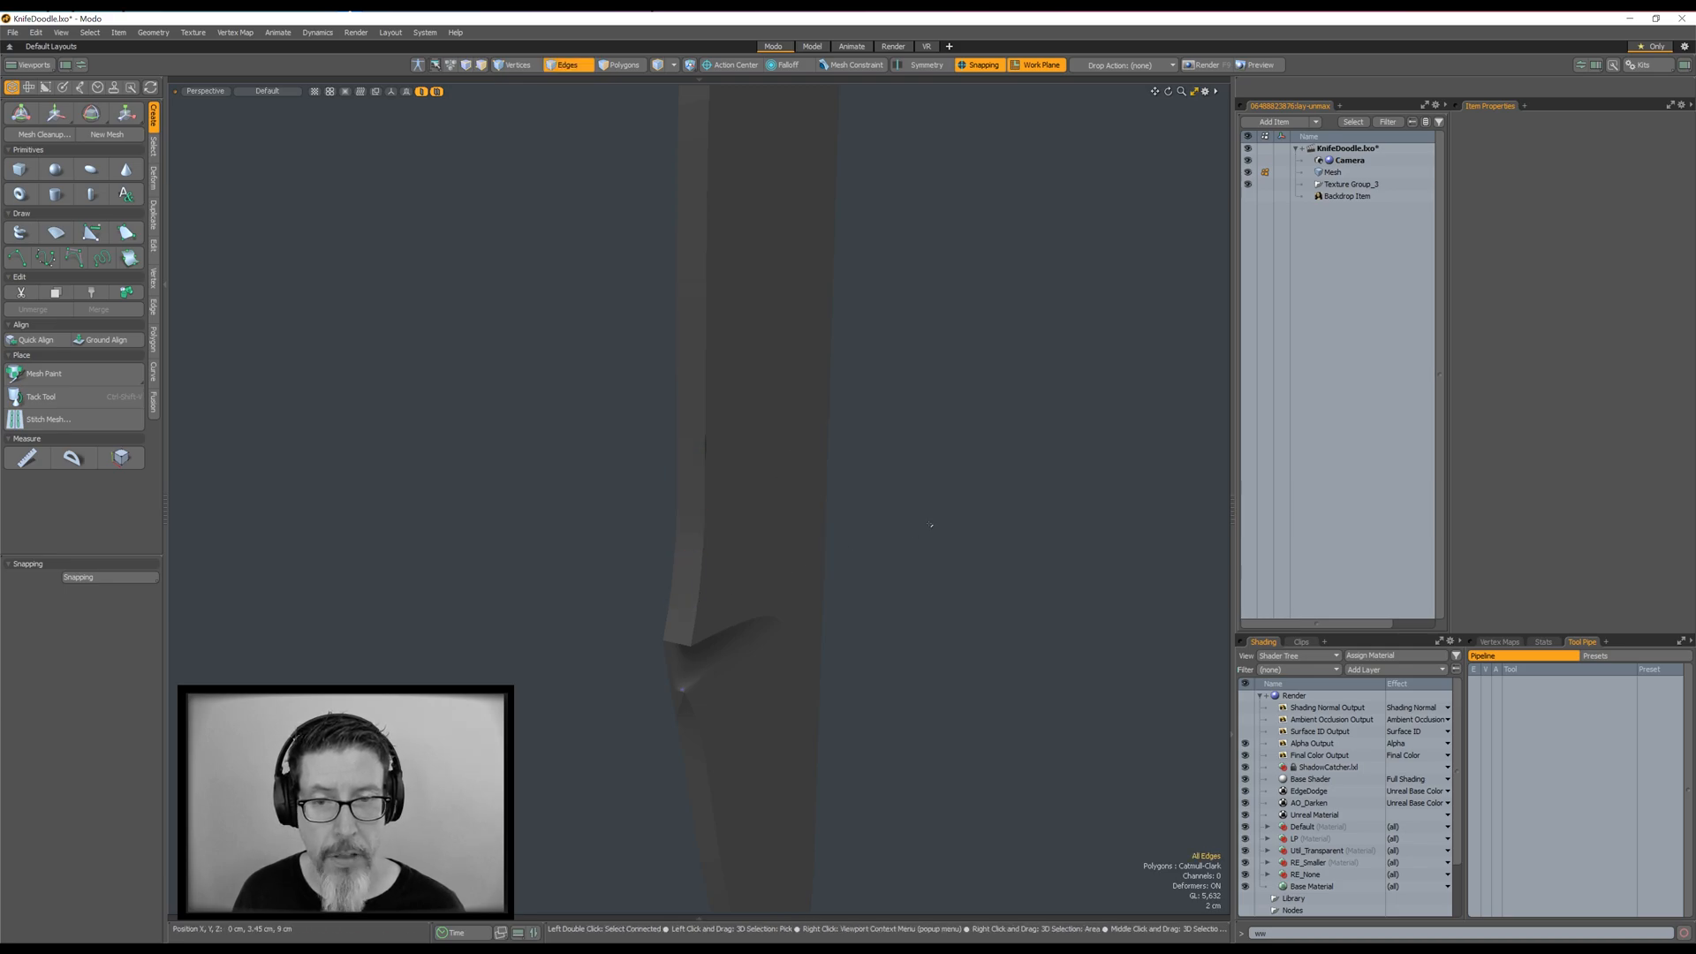
With snapping off, move the two outline vertices just below the guard back in Z, the lower one by -4 mm.
{"action": "left_click_drag", "start_coordinate": [931, 524], "coordinate": [843, 414], "text": "alt"}
{"action": "key", "text": "1"}
{"action": "key", "text": "w"}
{"action": "key", "text": "x"}
{"action": "key", "text": "q"}
{"action": "key", "text": "w"}
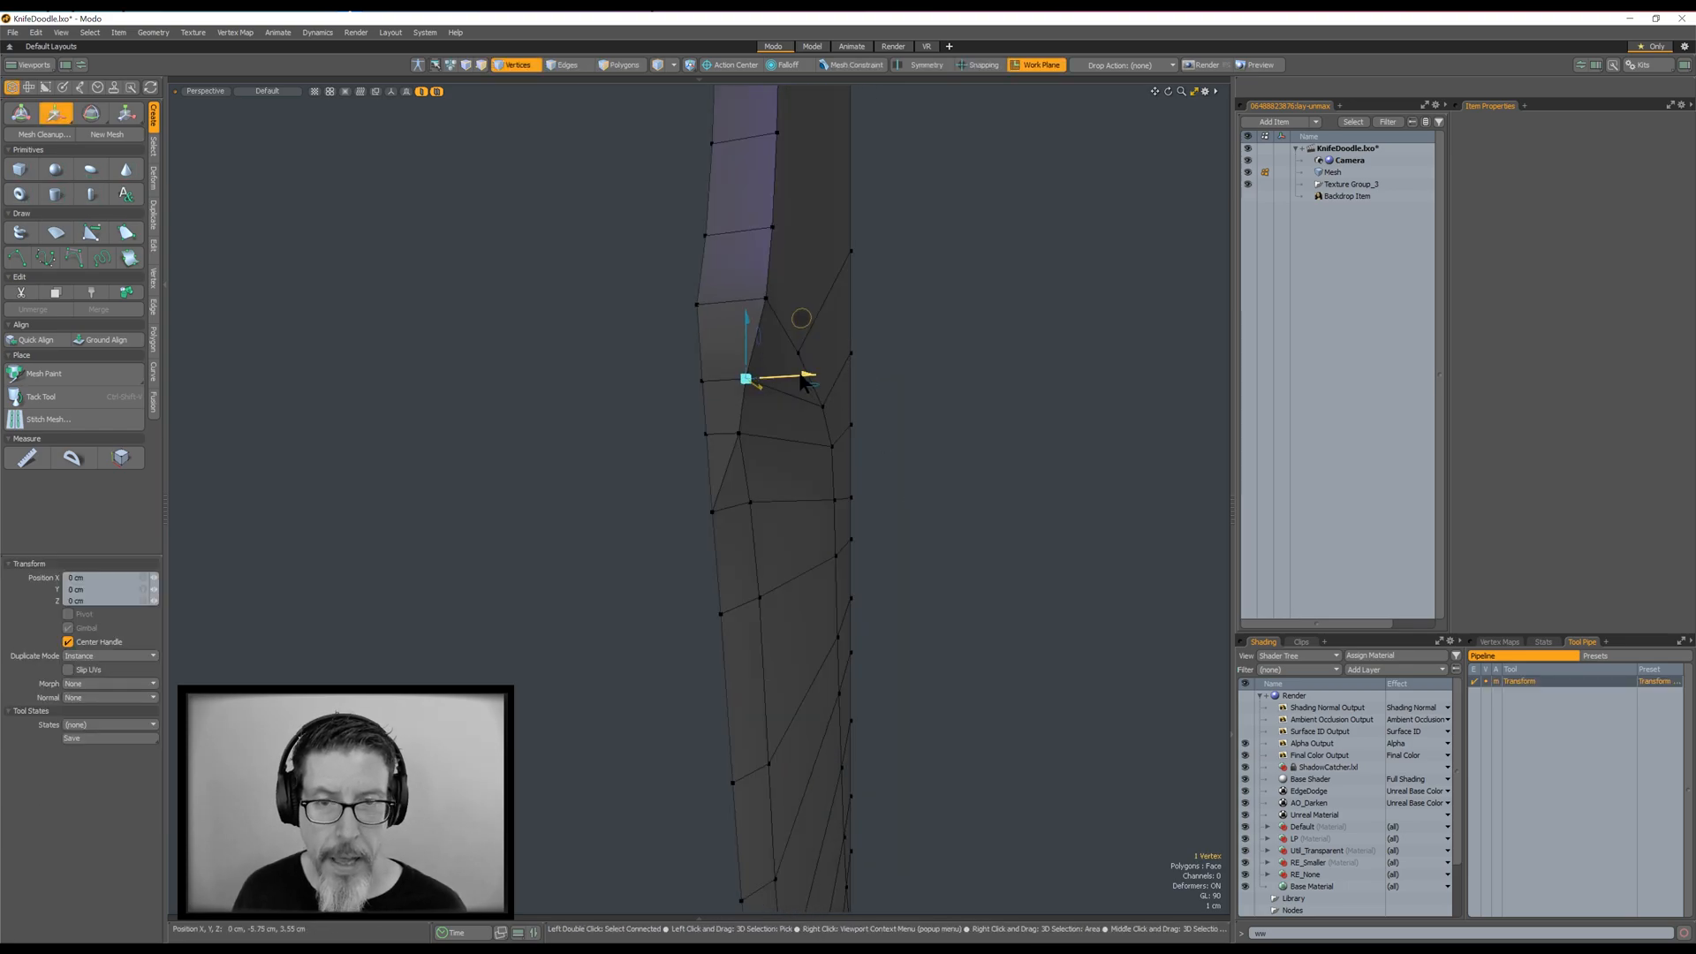
{"action": "key", "text": "q"}
{"action": "key", "text": "w"}
{"action": "left_click_drag", "start_coordinate": [791, 381], "coordinate": [879, 455], "text": "alt"}
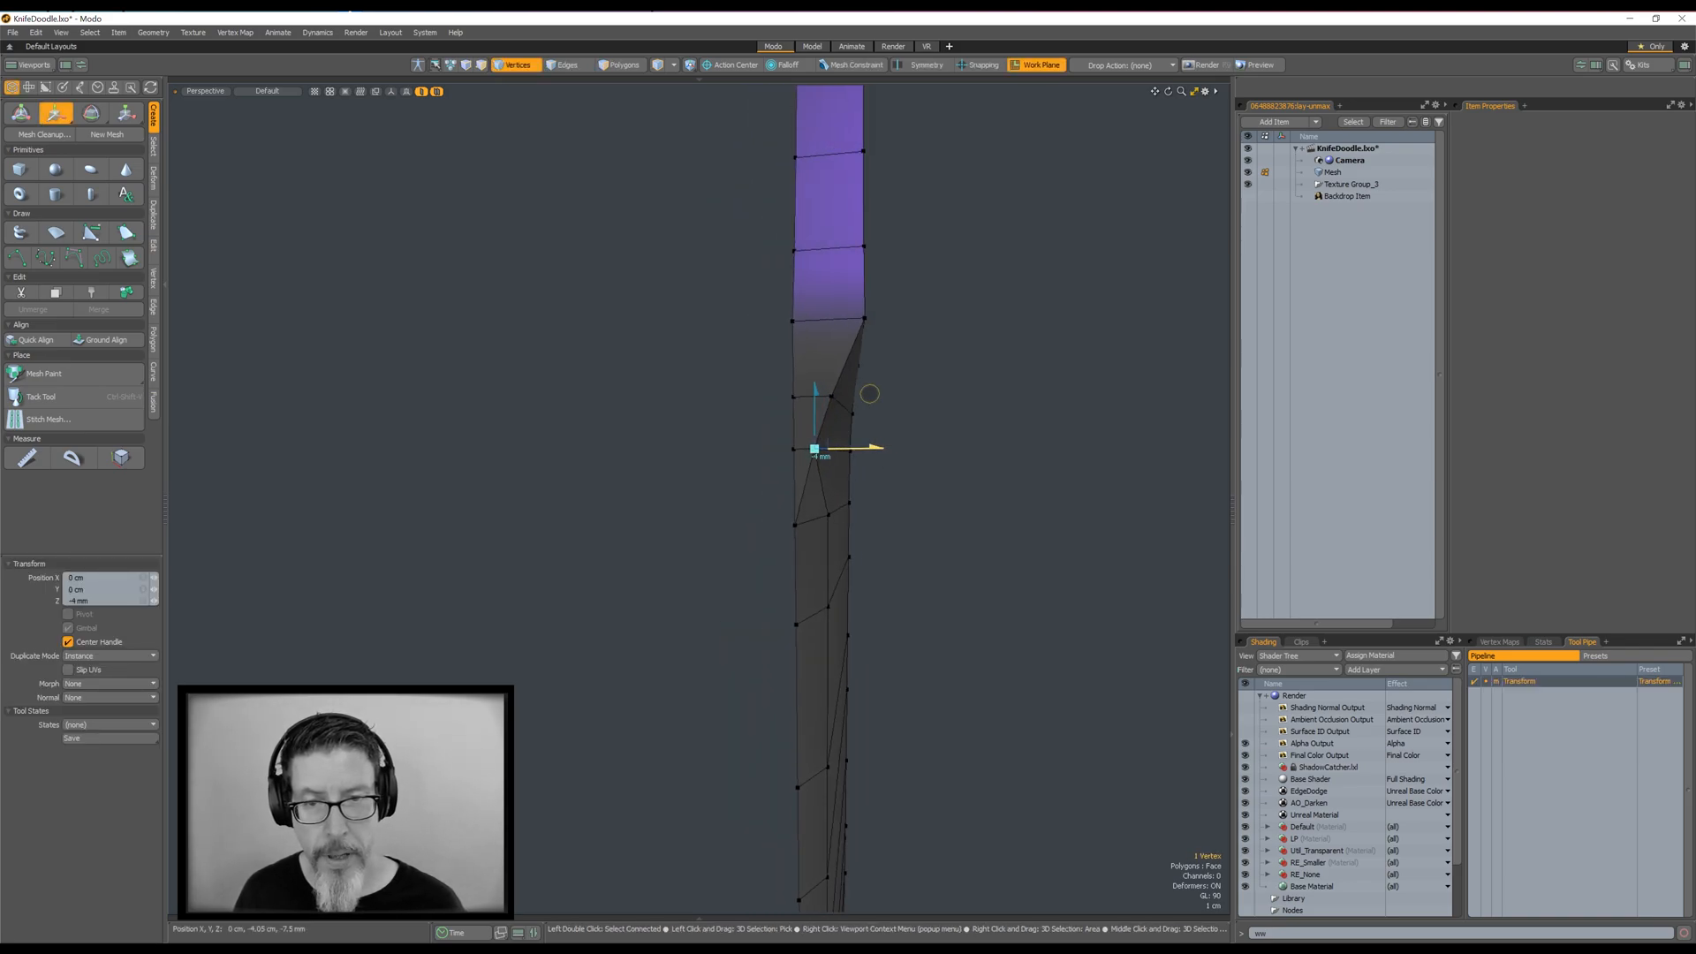
{"action": "key", "text": "q"}
Select the side polygons at and below the guard to inspect the rim, then clear the selection.
{"action": "key", "text": "3"}
{"action": "left_click_drag", "start_coordinate": [938, 397], "coordinate": [844, 400], "text": "alt"}
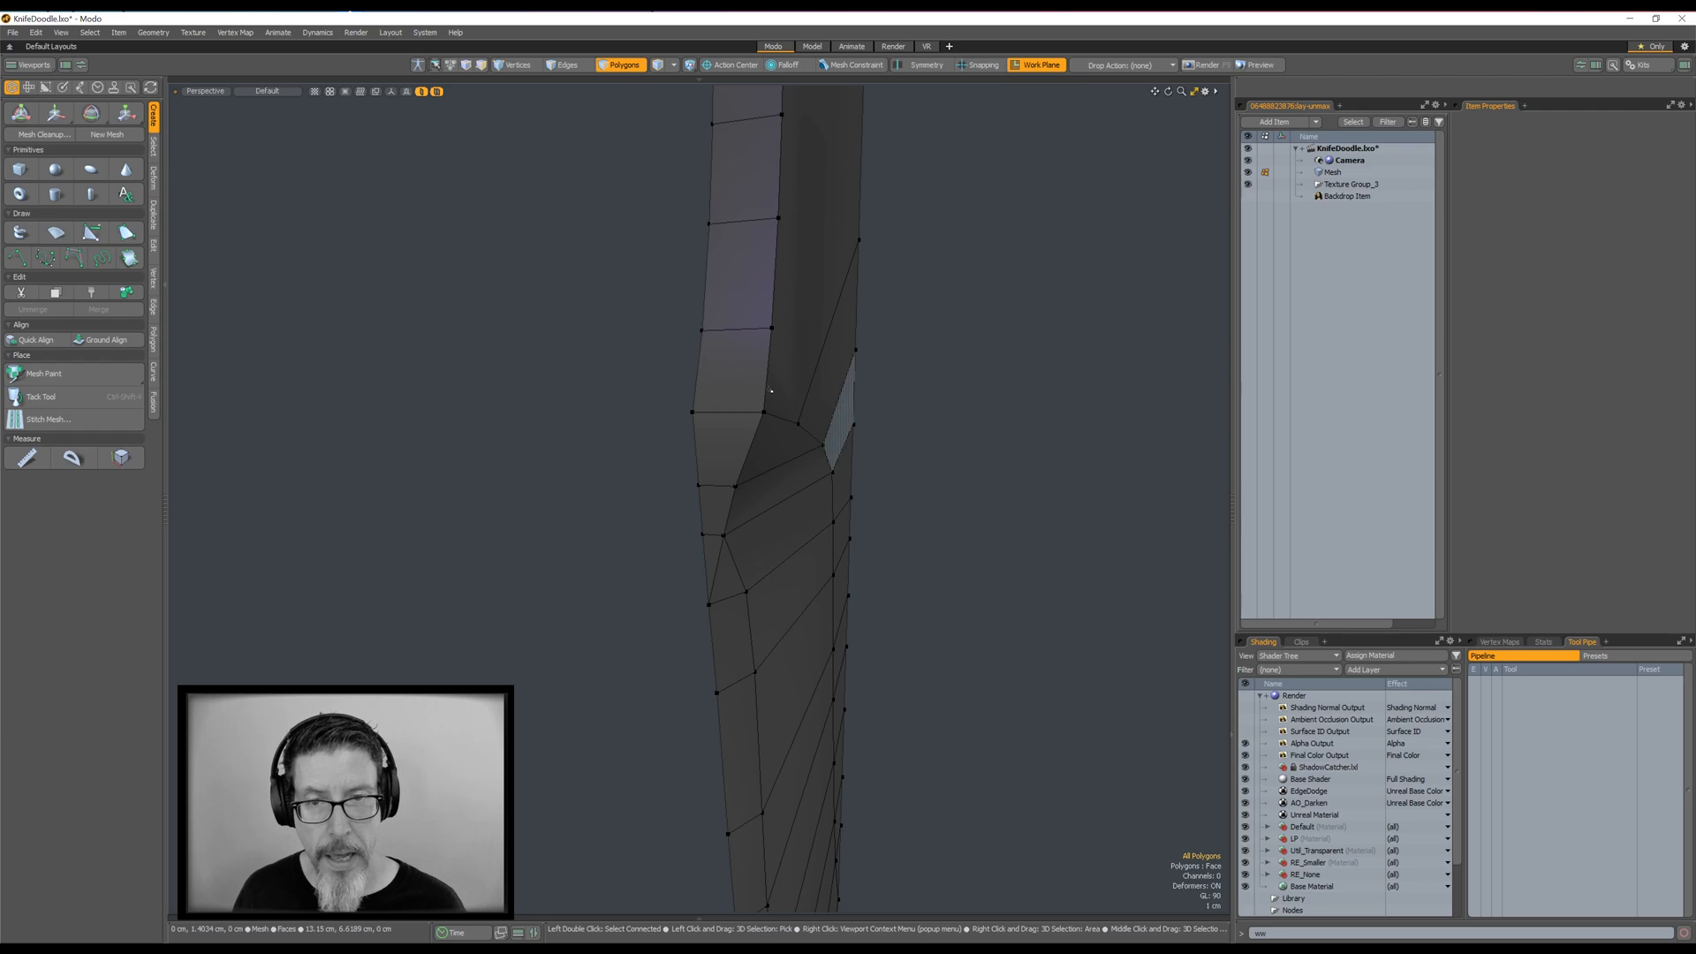
{"action": "left_click_drag", "start_coordinate": [738, 379], "coordinate": [743, 344]}
{"action": "left_click", "coordinate": [726, 477]}
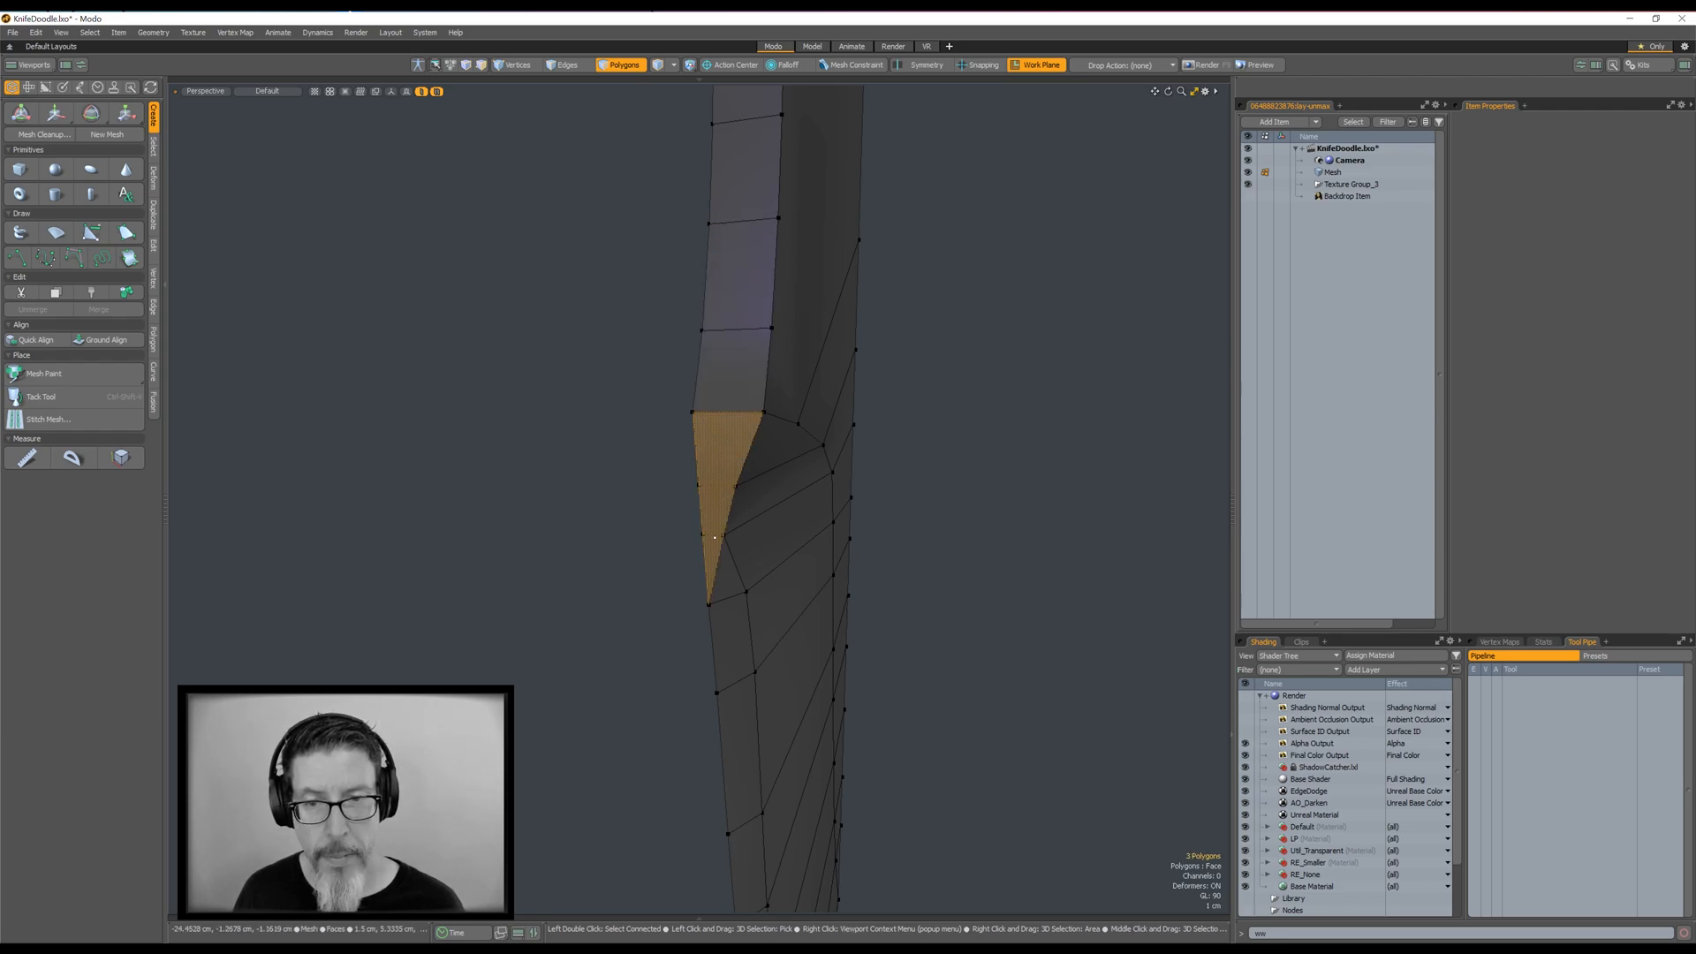
{"action": "mouse_move", "coordinate": [980, 576]}
{"action": "left_mouse_down", "text": "alt"}
{"action": "mouse_move", "coordinate": [917, 568]}
{"action": "mouse_move", "coordinate": [927, 521]}
{"action": "left_mouse_up", "text": "alt"}
{"action": "left_click_drag", "start_coordinate": [676, 362], "coordinate": [743, 636]}
{"action": "mouse_move", "coordinate": [760, 689]}
{"action": "left_mouse_down", "text": "alt+shift"}
{"action": "mouse_move", "coordinate": [679, 255]}
{"action": "mouse_move", "coordinate": [680, 344]}
{"action": "left_mouse_up", "text": "alt+shift"}
{"action": "left_click_drag", "start_coordinate": [636, 291], "coordinate": [736, 740], "text": "shift"}
{"action": "left_click_drag", "start_coordinate": [815, 386], "coordinate": [896, 411], "text": "alt+shift"}
{"action": "left_click", "coordinate": [946, 355]}
{"action": "left_click_drag", "start_coordinate": [981, 358], "coordinate": [787, 495], "text": "alt"}
With Catmull-Clark subdivision on, move the bevel vertex below the guard notch -1.6 mm in Z.
{"action": "key", "text": "KP_8"}
{"action": "scroll", "coordinate": [783, 342], "scroll_direction": "down", "scroll_amount": 5}
{"action": "key", "text": "F4"}
{"action": "scroll", "coordinate": [645, 458], "scroll_direction": "up", "scroll_amount": 3}
{"action": "left_click", "coordinate": [744, 486]}
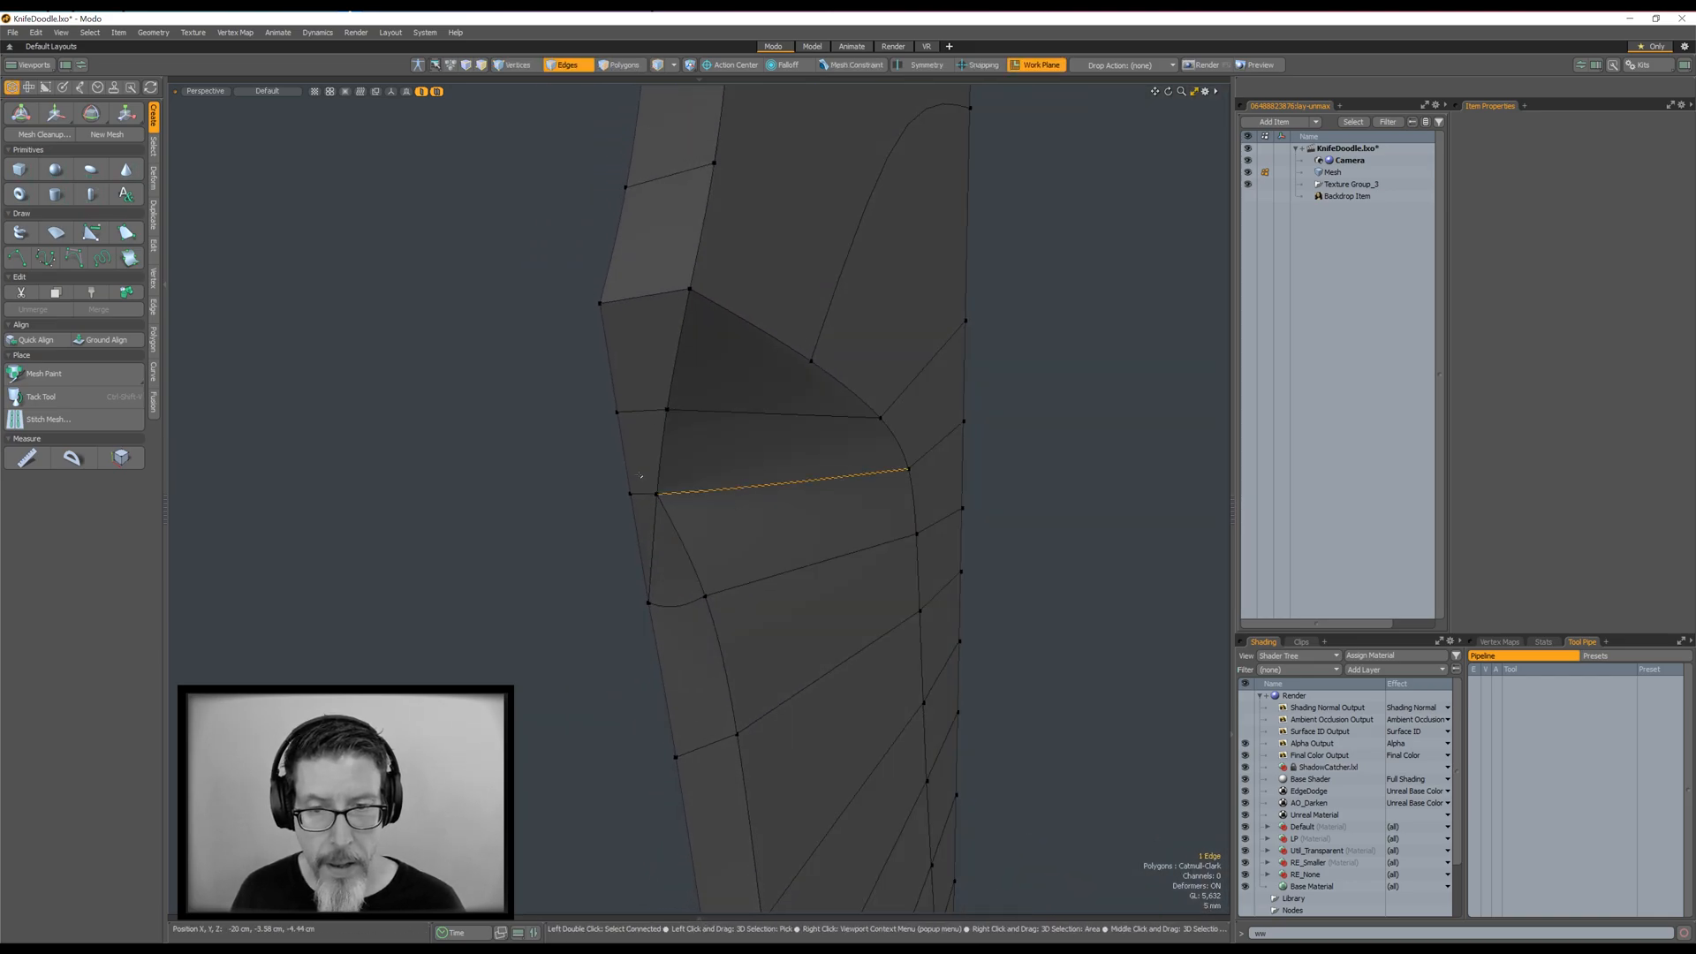
{"action": "left_click_drag", "start_coordinate": [695, 497], "coordinate": [761, 535], "text": "alt"}
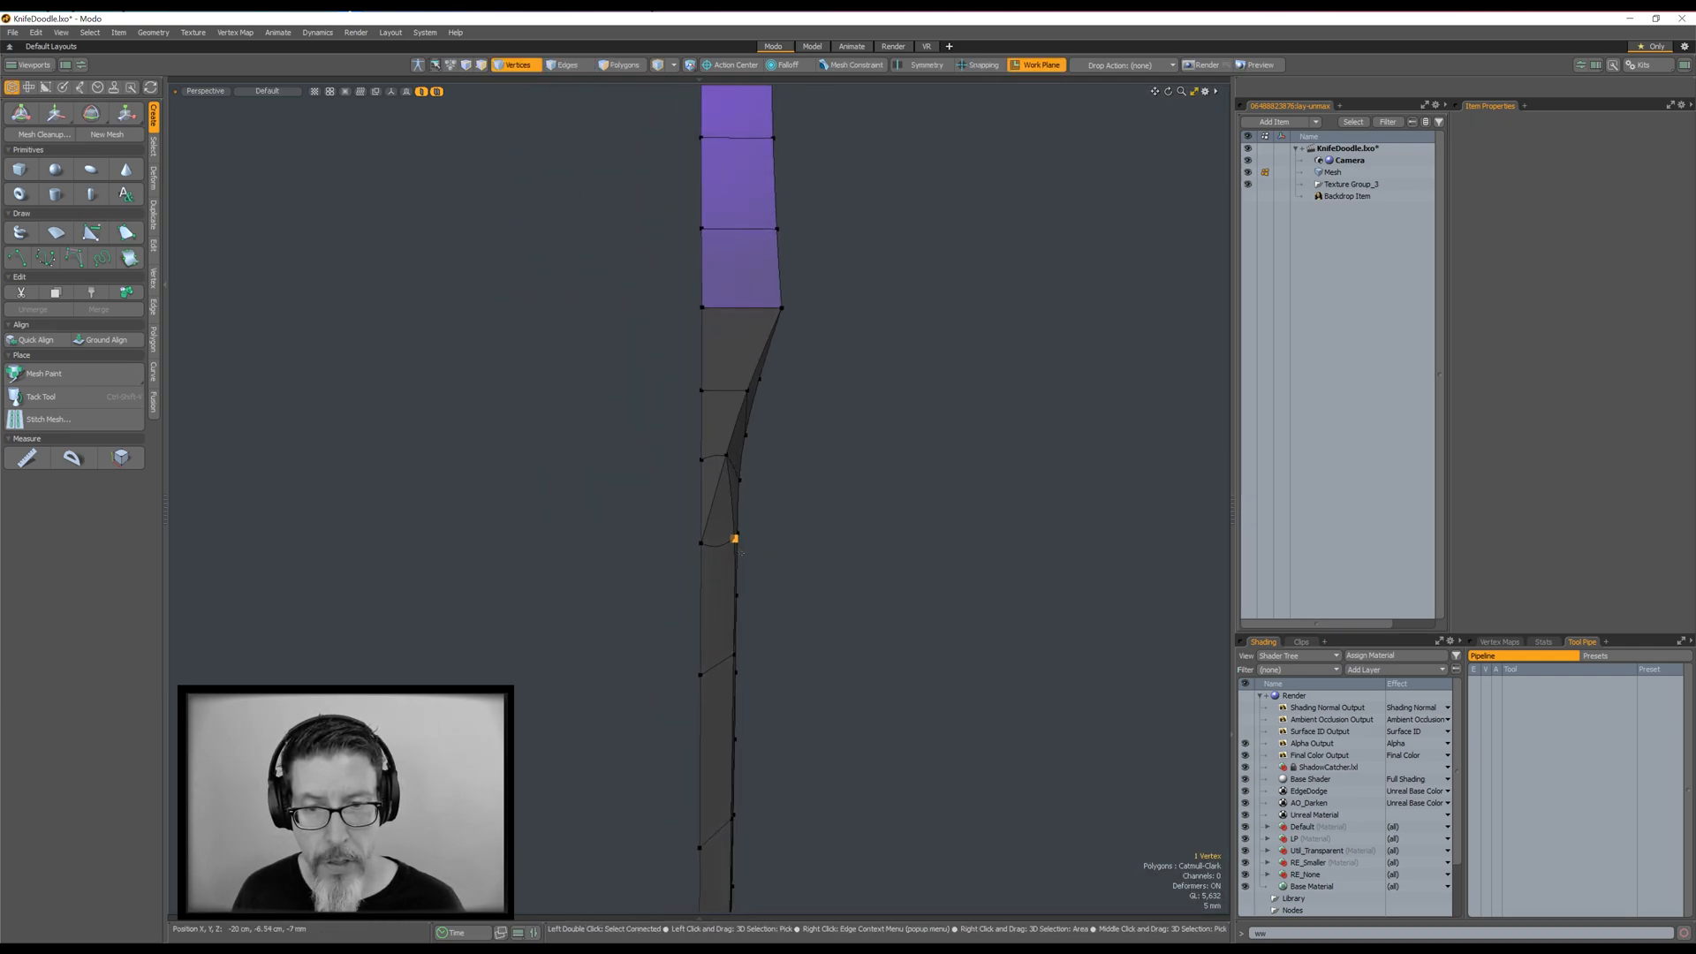
{"action": "key", "text": "w"}
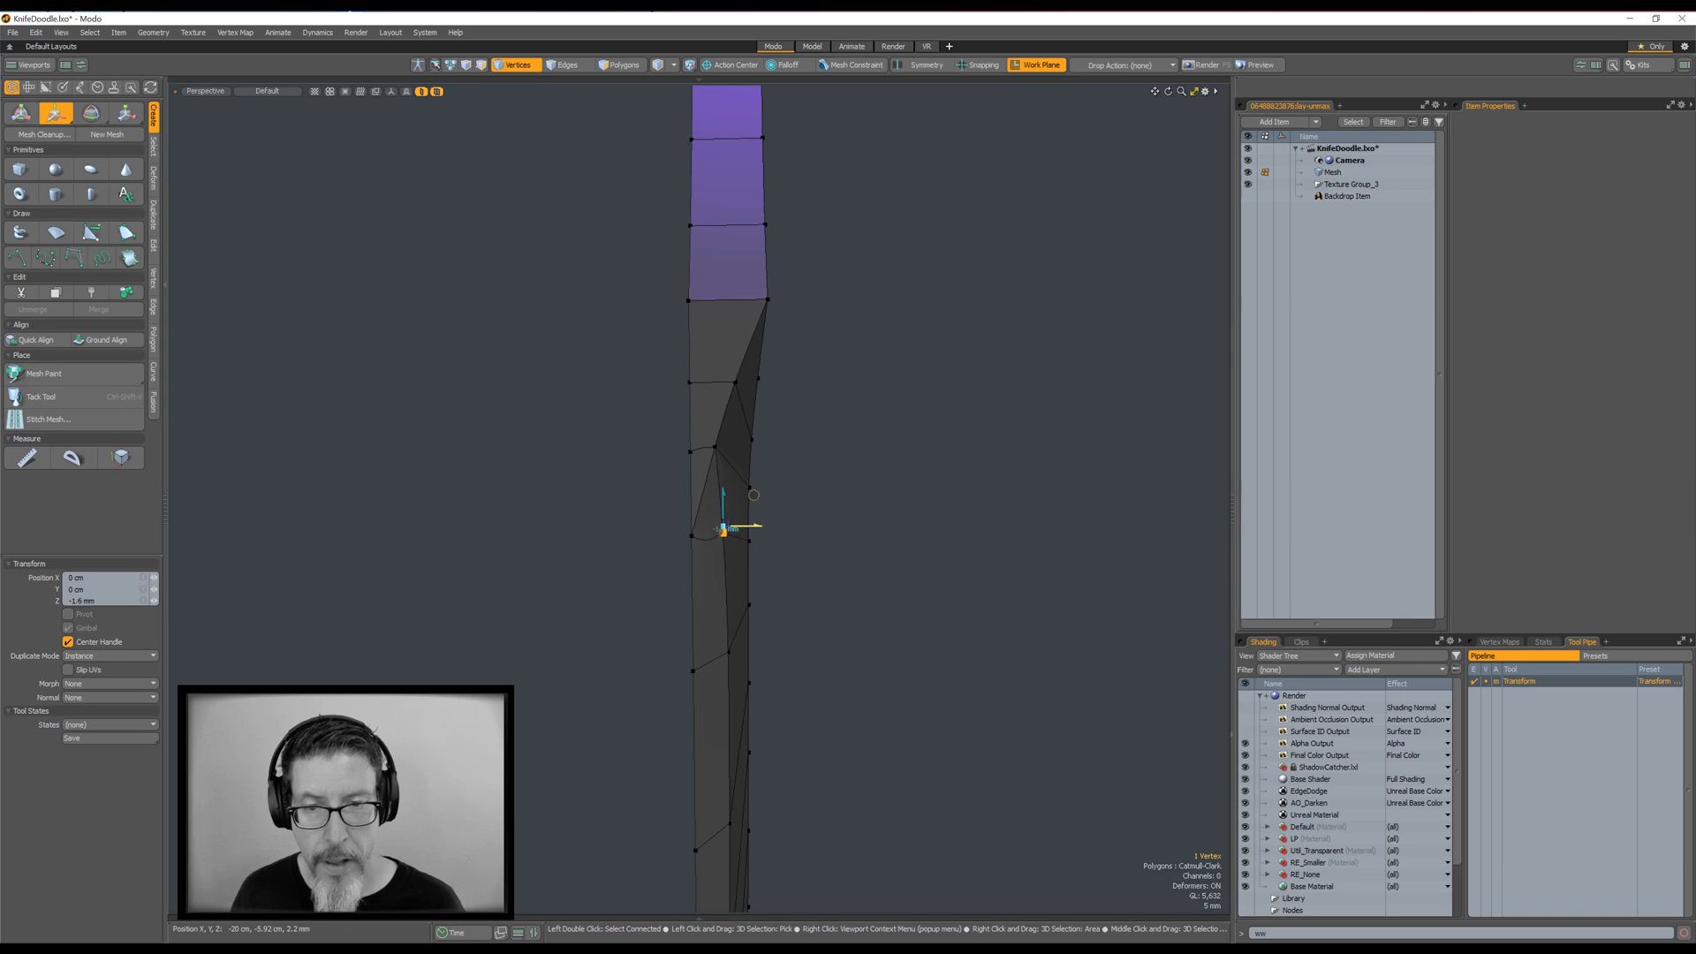
{"action": "left_click_drag", "start_coordinate": [756, 527], "coordinate": [528, 402], "text": "alt"}
{"action": "key", "text": "q"}
{"action": "key", "text": "Escape"}
{"action": "scroll", "coordinate": [768, 474], "scroll_direction": "down", "scroll_amount": 4}
{"action": "key", "text": "ctrl+w"}
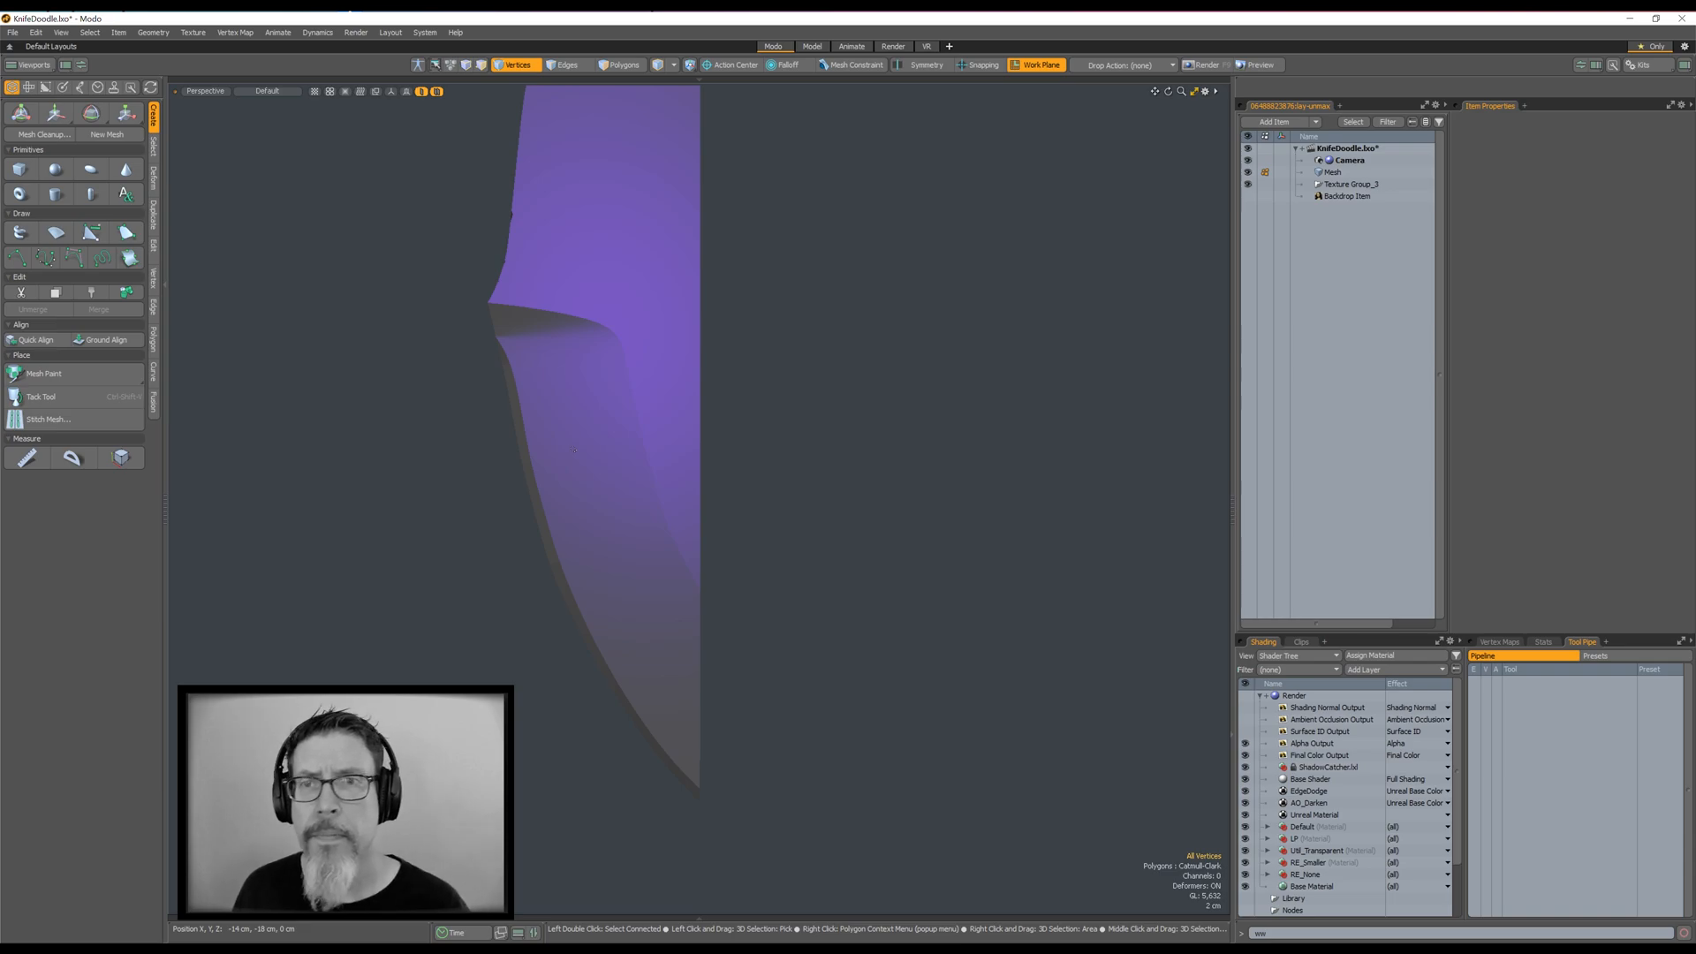
Select the entire half-knife mesh and mirror it across the centre line to complete the knife, then clear the selection.
{"action": "left_click_drag", "start_coordinate": [600, 356], "coordinate": [649, 441], "text": "alt+shift"}
{"action": "key", "text": "KP_7"}
{"action": "left_click_drag", "start_coordinate": [751, 353], "coordinate": [784, 468], "text": "alt+shift"}
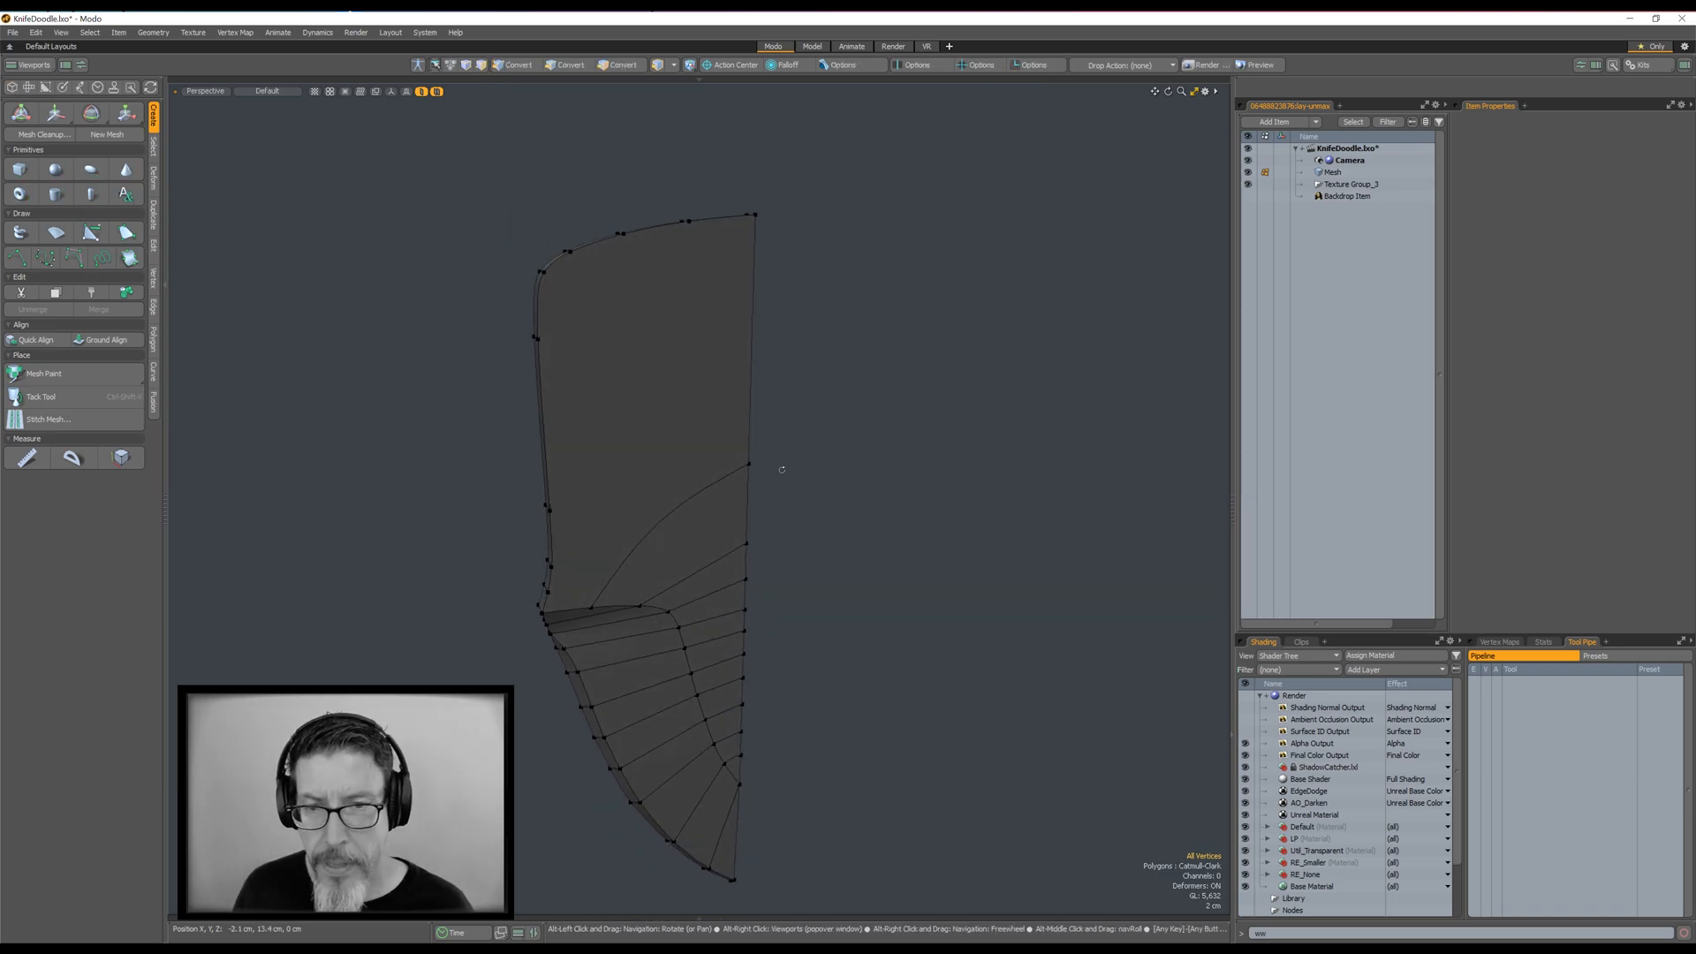
{"action": "key", "text": "3"}
{"action": "left_click_drag", "start_coordinate": [709, 372], "coordinate": [644, 421], "text": "alt"}
{"action": "double_click", "coordinate": [742, 487]}
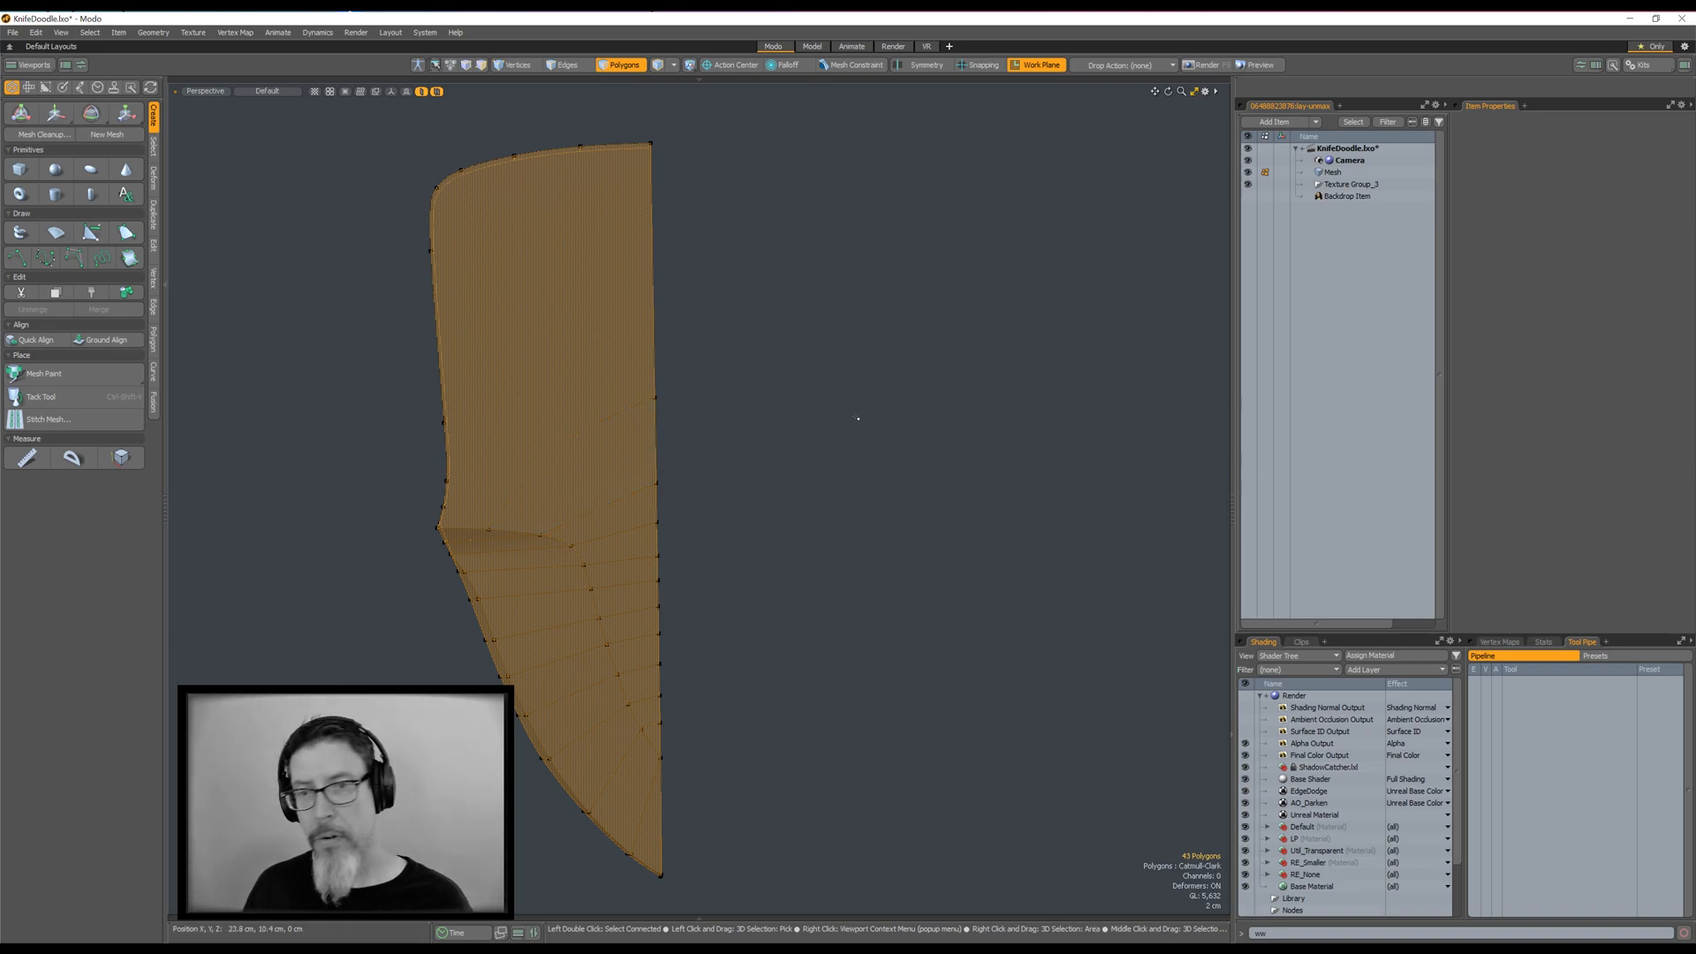
{"action": "key", "text": "shift+v"}
{"action": "mouse_move", "coordinate": [697, 375]}
{"action": "left_mouse_down", "text": "alt"}
{"action": "mouse_move", "coordinate": [618, 329]}
{"action": "mouse_move", "coordinate": [696, 412]}
{"action": "mouse_move", "coordinate": [671, 389]}
{"action": "left_mouse_up", "text": "alt"}
{"action": "double_click", "coordinate": [609, 324], "text": "shift"}
{"action": "double_click", "coordinate": [609, 324], "text": "ctrl"}
Check the centre-line edges at the handle and tip, and compare the knife's outline with the reference backdrop.
{"action": "key", "text": "2"}
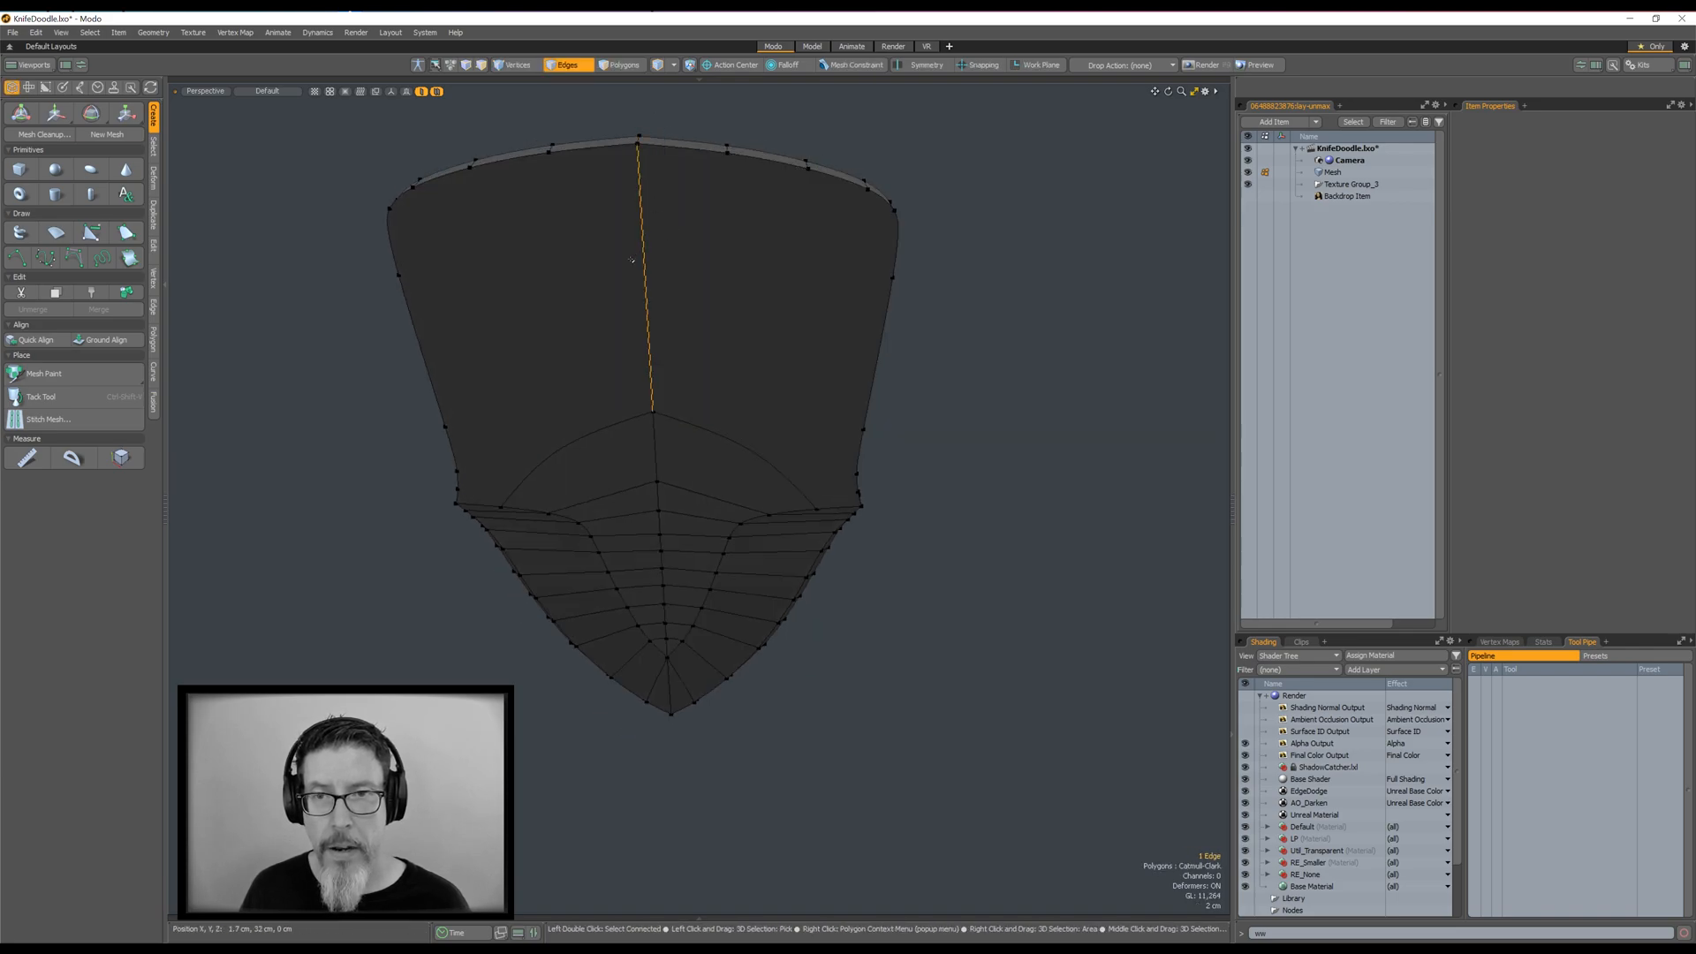
{"action": "left_click_drag", "start_coordinate": [717, 503], "coordinate": [673, 575], "text": "alt"}
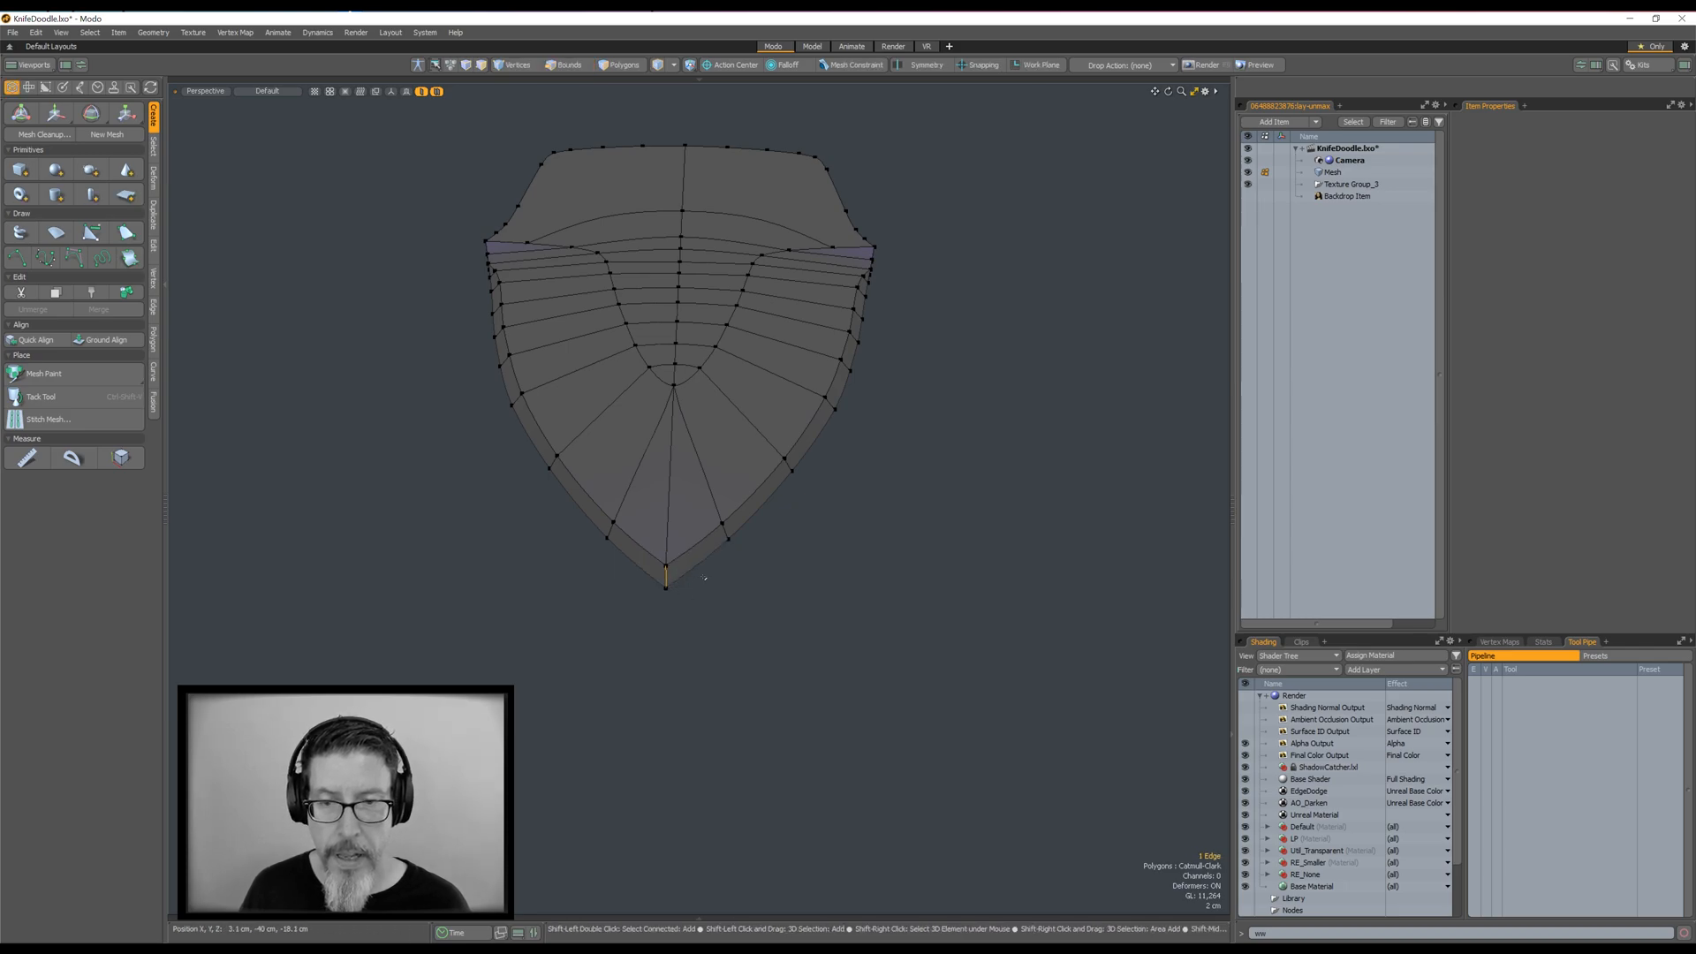
{"action": "mouse_move", "coordinate": [782, 433]}
{"action": "left_mouse_down", "text": "alt"}
{"action": "mouse_move", "coordinate": [924, 535]}
{"action": "mouse_move", "coordinate": [705, 635]}
{"action": "mouse_move", "coordinate": [681, 620]}
{"action": "left_mouse_up", "text": "alt"}
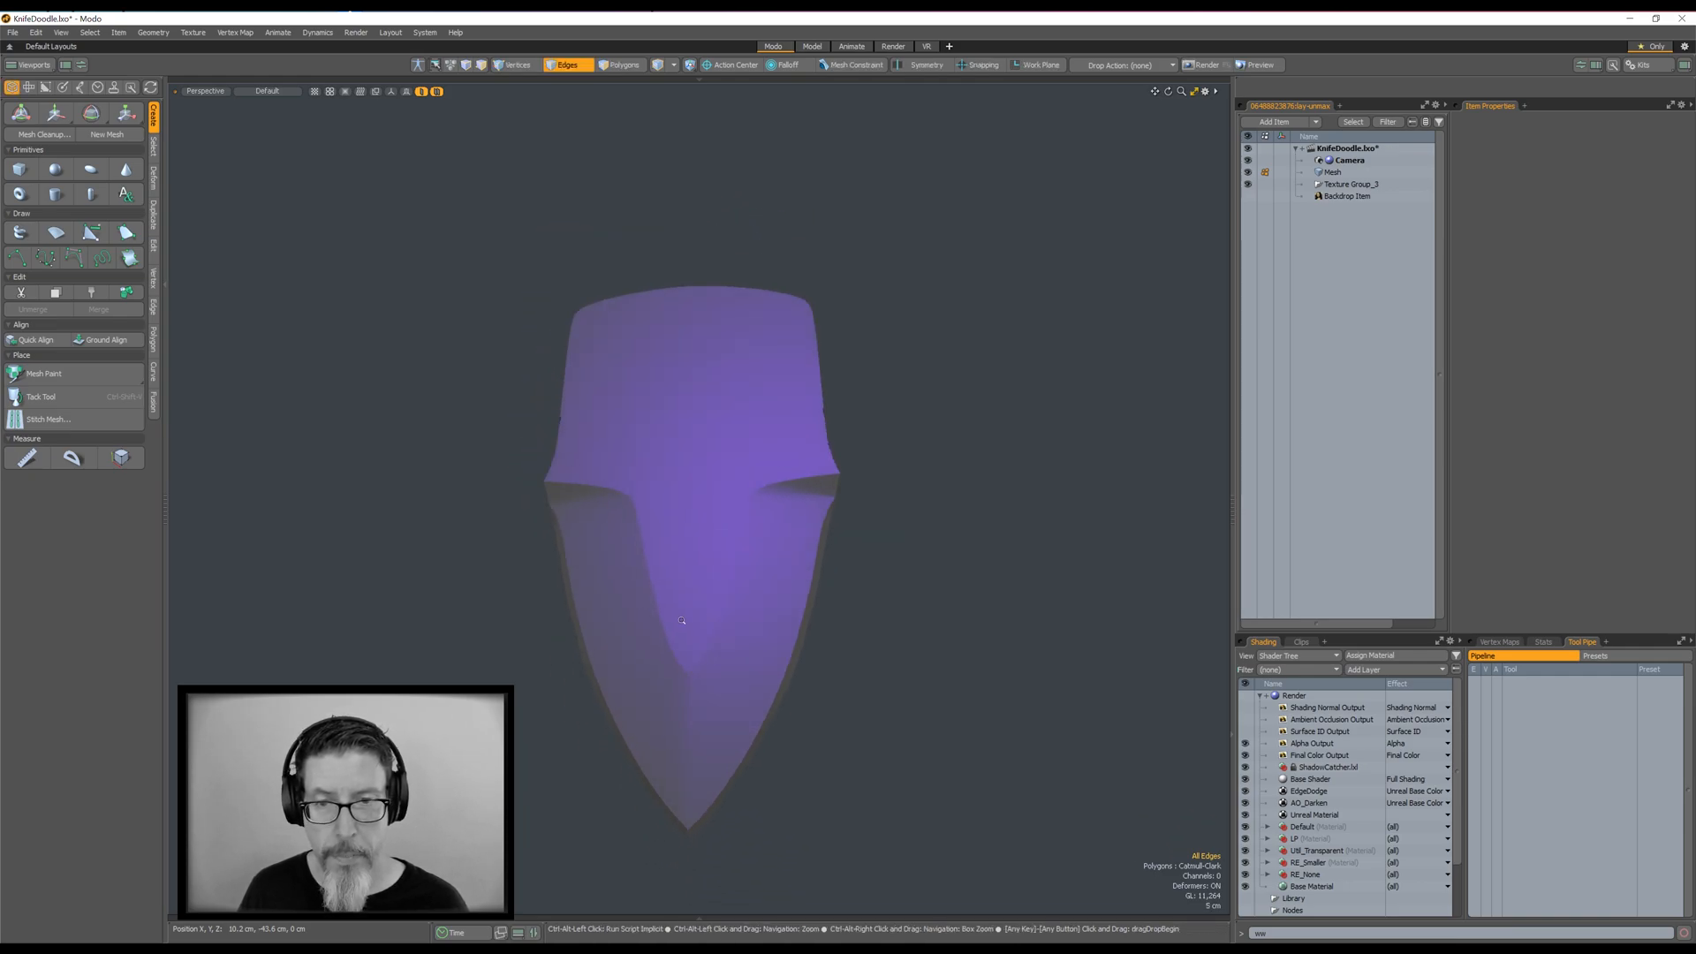
{"action": "left_click", "coordinate": [1248, 196]}
{"action": "left_click_drag", "start_coordinate": [1152, 242], "coordinate": [950, 395], "text": "alt"}
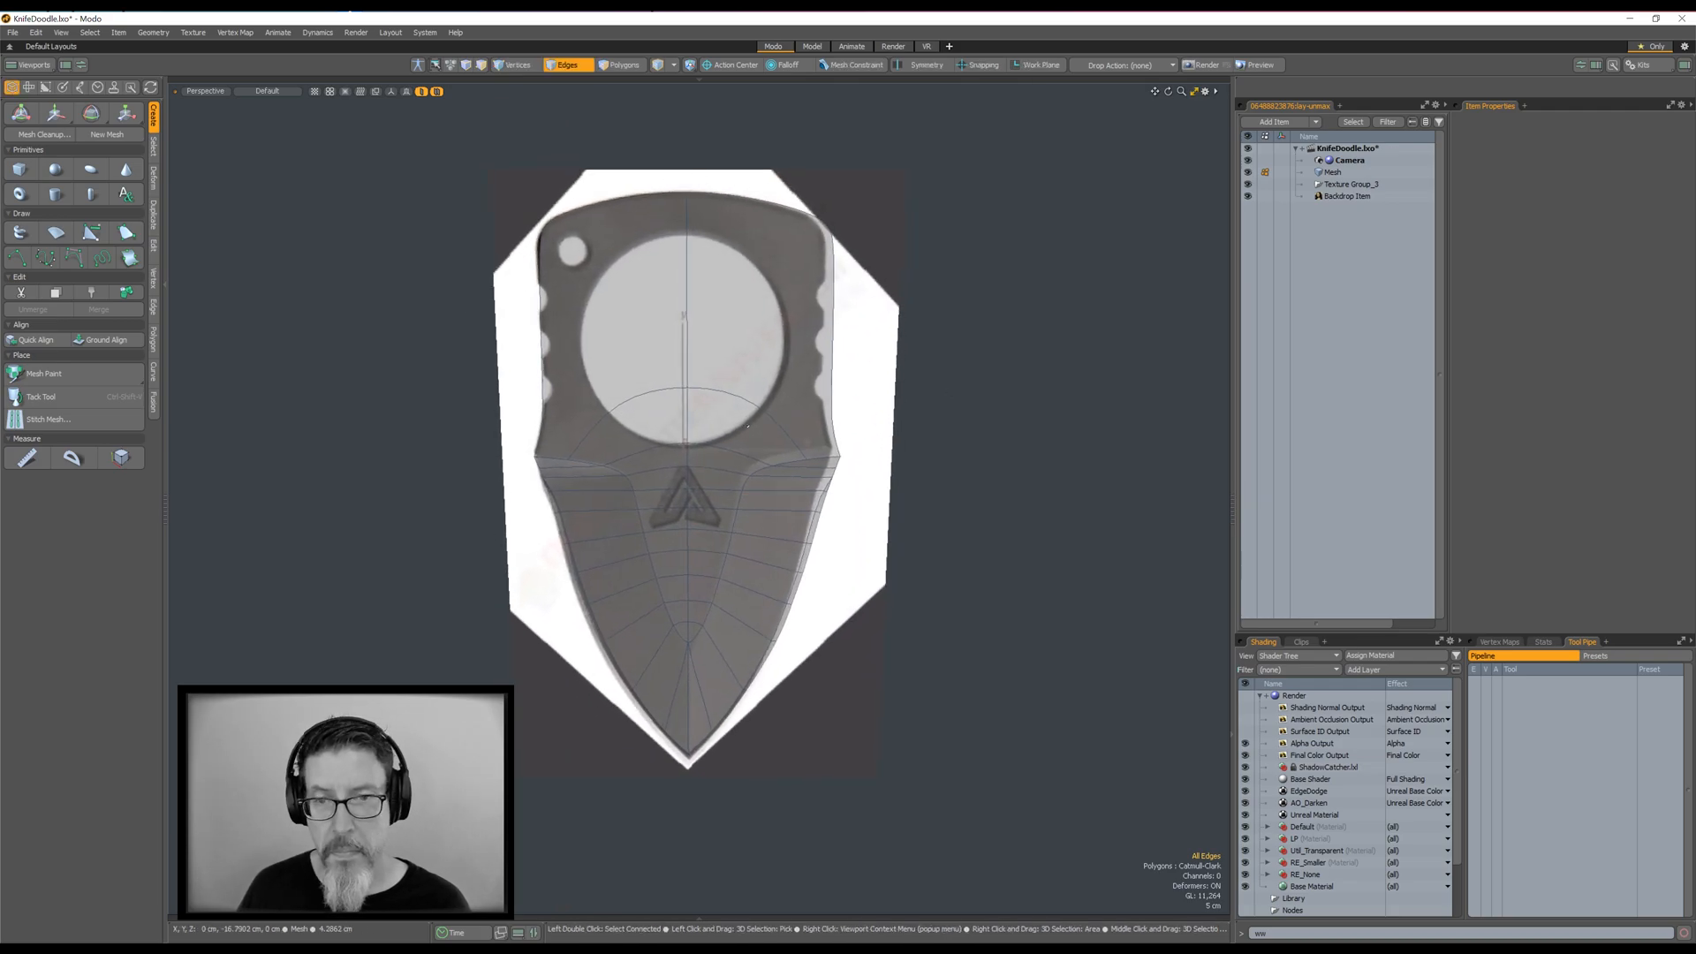
{"action": "left_click", "coordinate": [1248, 196]}
{"action": "left_click_drag", "start_coordinate": [733, 415], "coordinate": [754, 418], "text": "alt"}
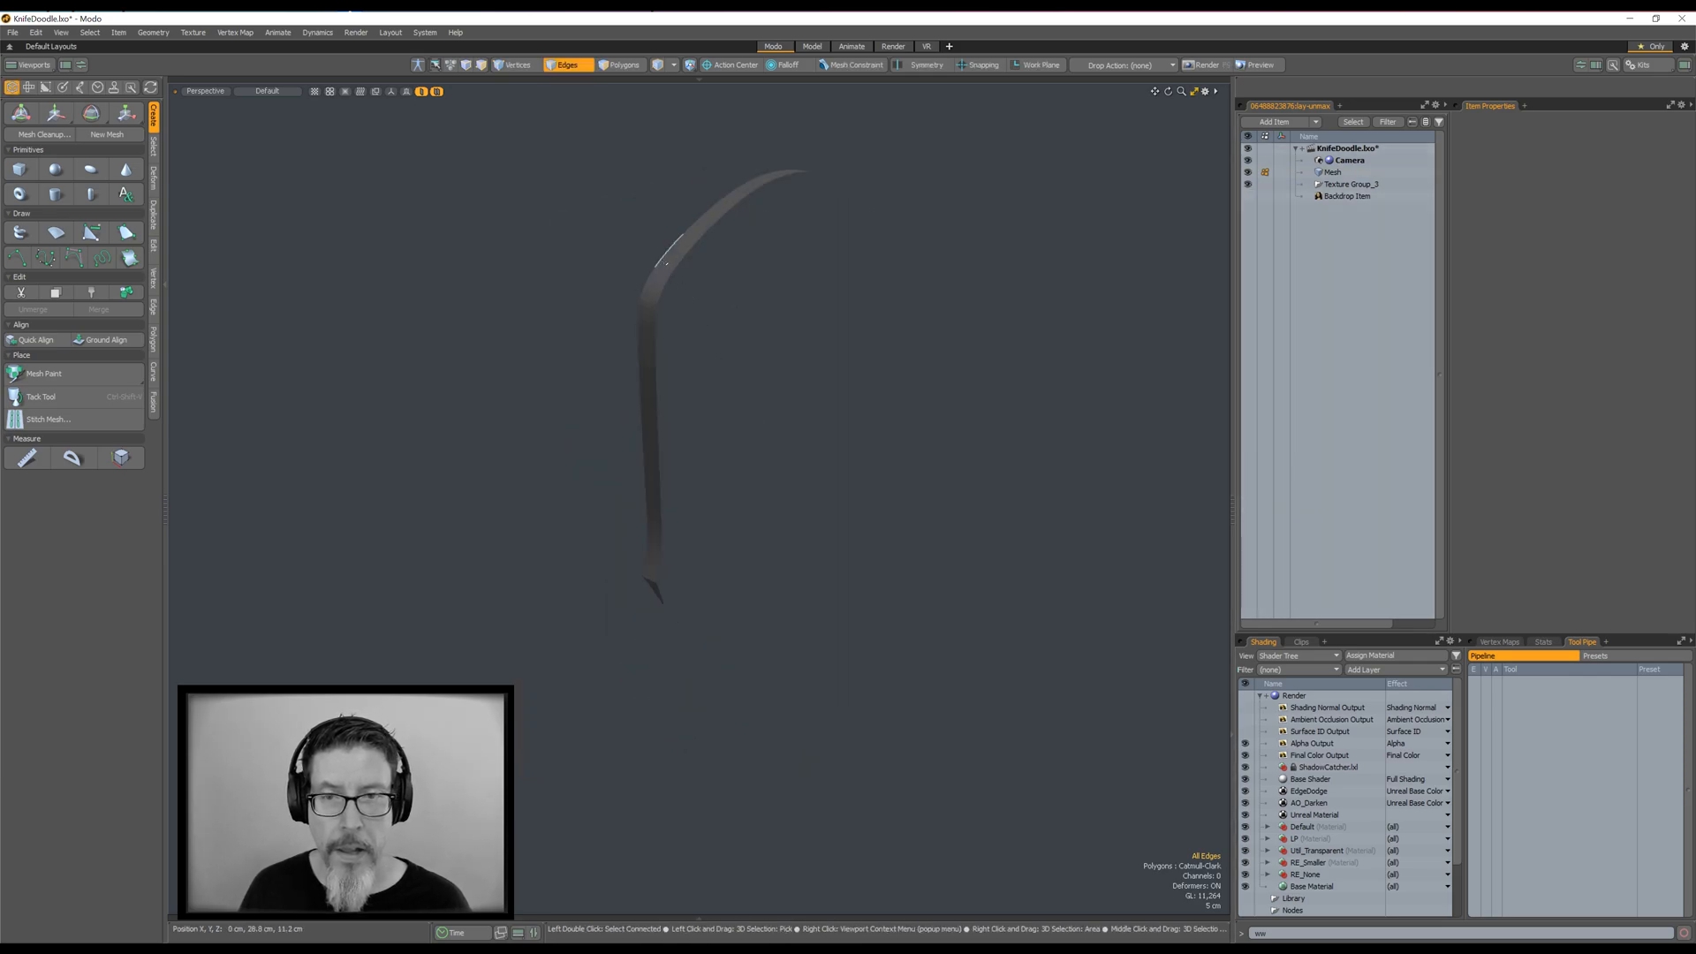
Select the entire knife front, mirror it through its thickness to create the back half, and select both halves.
{"action": "key", "text": "3"}
{"action": "double_click", "coordinate": [670, 263]}
{"action": "left_click_drag", "start_coordinate": [675, 267], "coordinate": [767, 375], "text": "alt"}
{"action": "mouse_move", "coordinate": [767, 375]}
{"action": "left_mouse_down", "text": "alt"}
{"action": "mouse_move", "coordinate": [745, 378]}
{"action": "mouse_move", "coordinate": [772, 348]}
{"action": "left_mouse_up", "text": "alt"}
{"action": "key", "text": "shift+v"}
{"action": "left_click_drag", "start_coordinate": [890, 437], "coordinate": [729, 283], "text": "alt"}
{"action": "double_click", "coordinate": [651, 200], "text": "shift"}
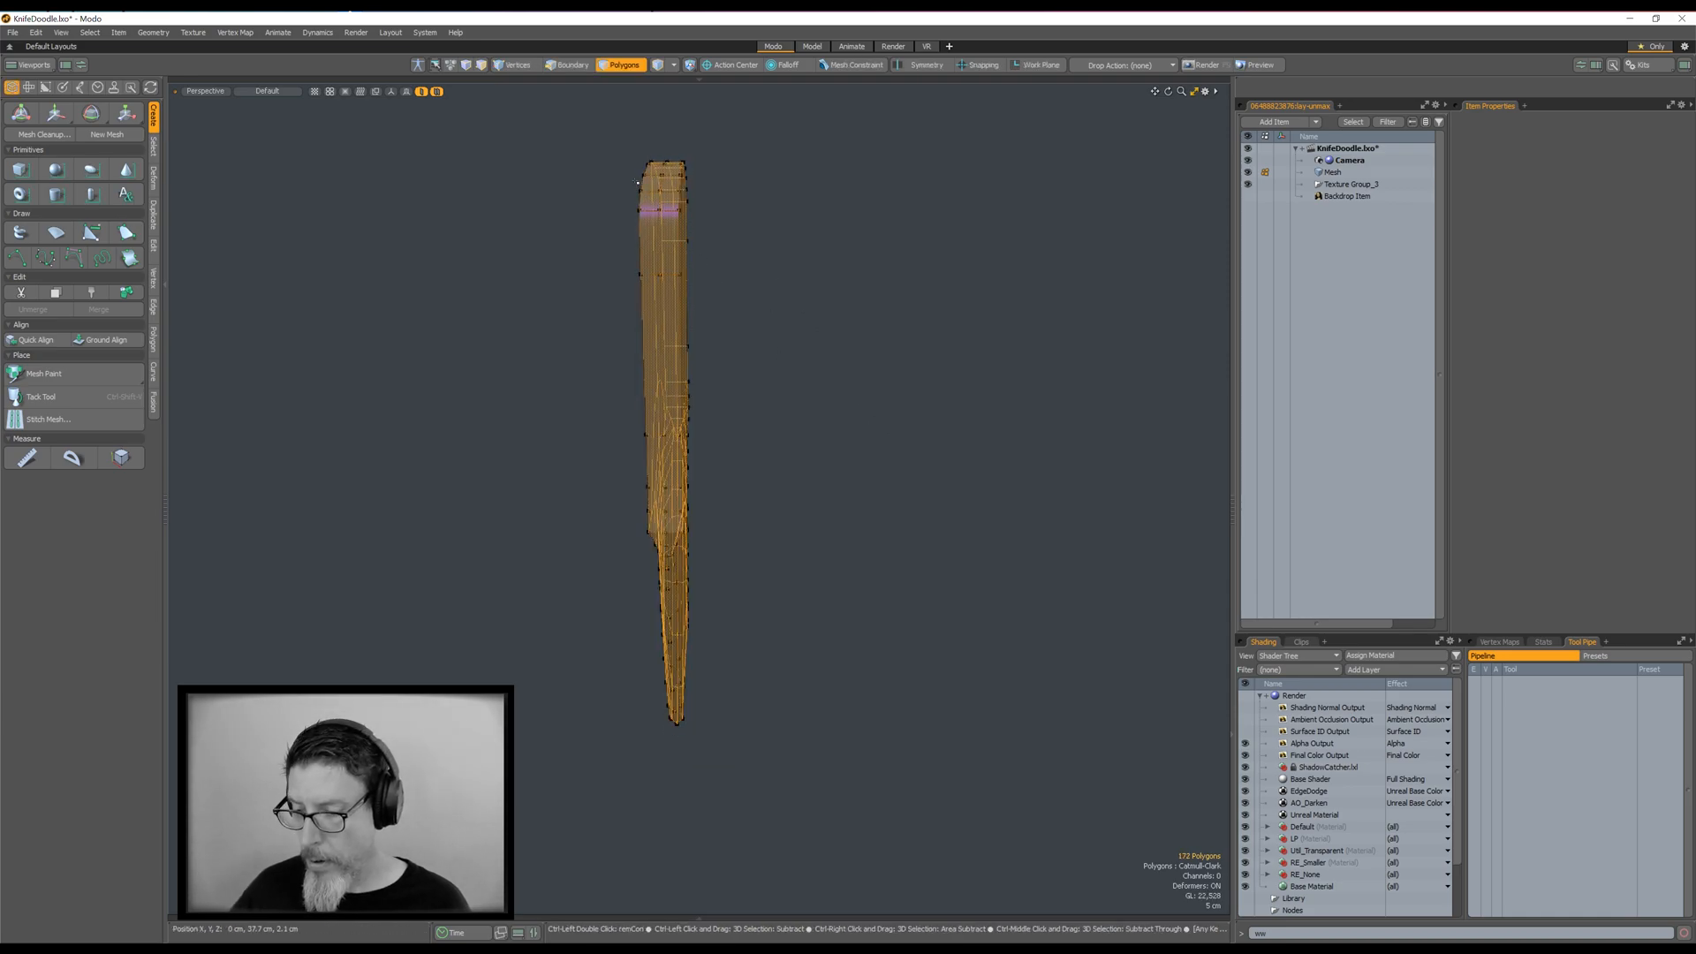
Turn off subdivision smoothing to expose the seam around the knife's rim.
{"action": "mouse_move", "coordinate": [770, 601]}
{"action": "left_mouse_down", "text": "alt"}
{"action": "mouse_move", "coordinate": [704, 462]}
{"action": "mouse_move", "coordinate": [712, 560]}
{"action": "mouse_move", "coordinate": [734, 352]}
{"action": "mouse_move", "coordinate": [853, 414]}
{"action": "mouse_move", "coordinate": [777, 409]}
{"action": "mouse_move", "coordinate": [636, 447]}
{"action": "mouse_move", "coordinate": [634, 381]}
{"action": "mouse_move", "coordinate": [686, 256]}
{"action": "mouse_move", "coordinate": [964, 357]}
{"action": "mouse_move", "coordinate": [759, 356]}
{"action": "mouse_move", "coordinate": [772, 212]}
{"action": "mouse_move", "coordinate": [871, 257]}
{"action": "mouse_move", "coordinate": [835, 398]}
{"action": "left_mouse_up", "text": "alt"}
{"action": "scroll", "coordinate": [727, 427], "scroll_direction": "up", "scroll_amount": 3}
{"action": "left_click_drag", "start_coordinate": [834, 398], "coordinate": [576, 378], "text": "ctrl+alt"}
{"action": "left_click_drag", "start_coordinate": [618, 385], "coordinate": [840, 537], "text": "ctrl+alt"}
{"action": "key", "text": "3"}
{"action": "key", "text": "Tab"}
Select the seam edge loop around the rim, deselect its blade portion, and remove the edges around the handle.
{"action": "double_click", "coordinate": [774, 455]}
{"action": "left_click_drag", "start_coordinate": [733, 567], "coordinate": [786, 449], "text": "ctrl+alt"}
{"action": "left_click_drag", "start_coordinate": [675, 521], "coordinate": [584, 497], "text": "alt"}
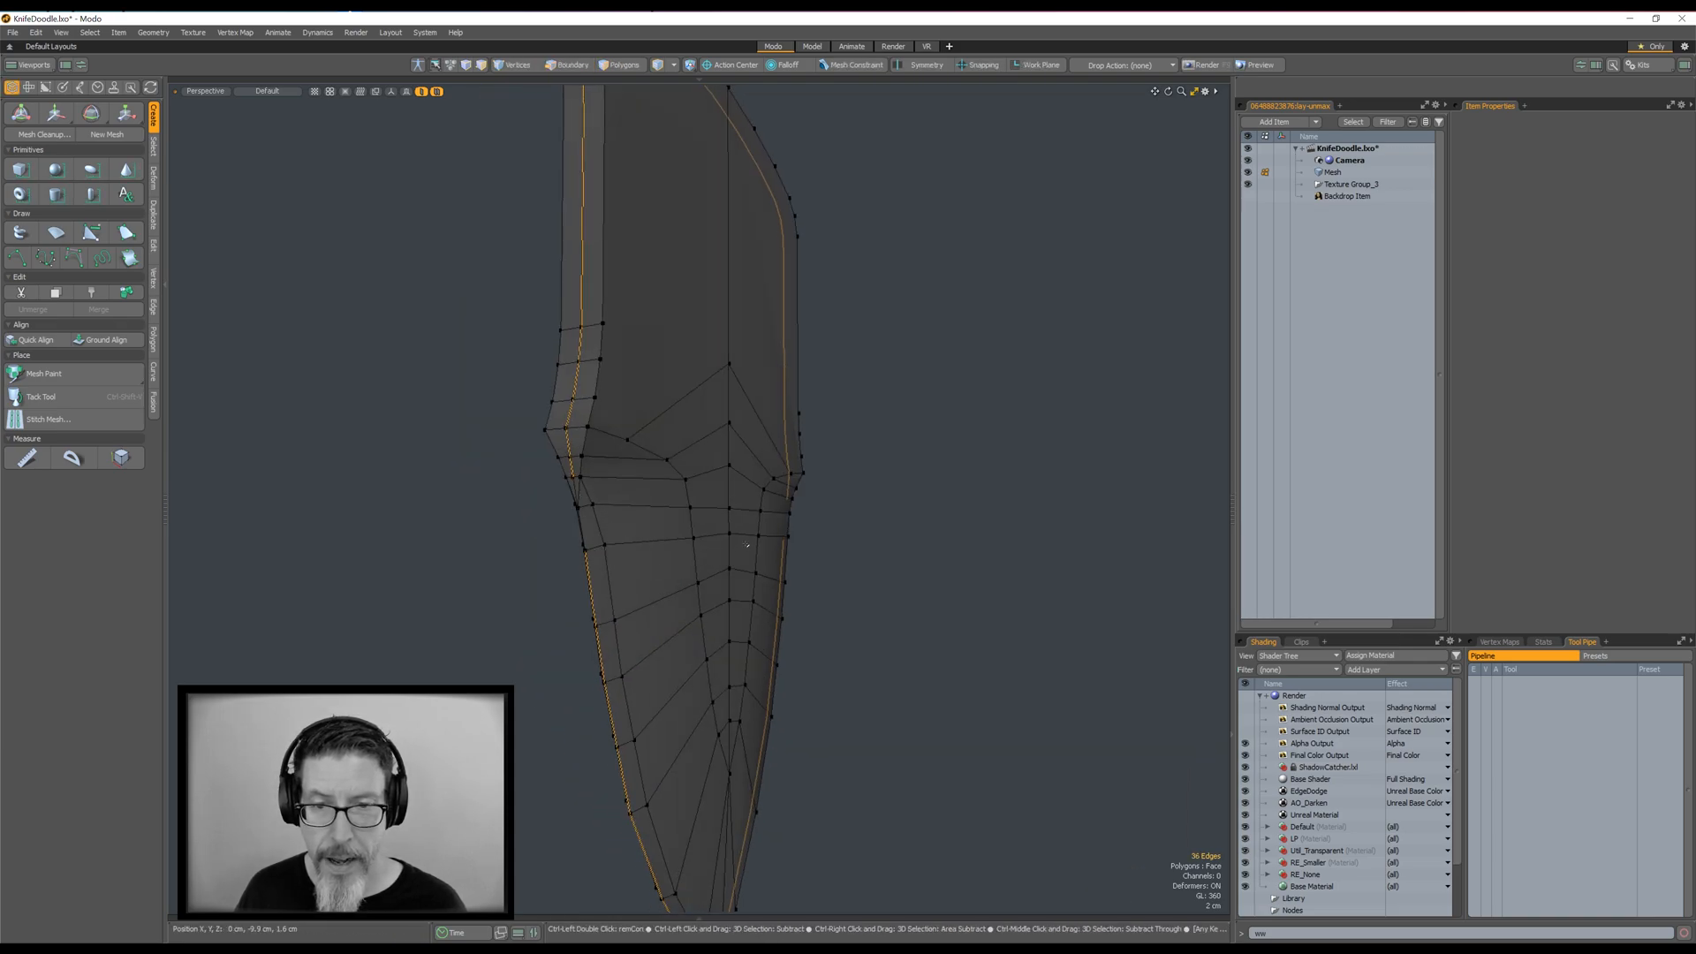
{"action": "right_click_drag", "start_coordinate": [995, 822], "coordinate": [993, 824], "text": "ctrl"}
{"action": "left_click_drag", "start_coordinate": [993, 824], "coordinate": [929, 503], "text": "alt+shift"}
{"action": "right_click_drag", "start_coordinate": [873, 484], "coordinate": [921, 437], "text": "ctrl"}
{"action": "key", "text": "BackSpace"}
Remove the two leftover seam edges just below the guard notches and turn Catmull-Clark subdivision back on.
{"action": "left_click_drag", "start_coordinate": [596, 287], "coordinate": [658, 437], "text": "alt+shift"}
{"action": "left_click_drag", "start_coordinate": [658, 437], "coordinate": [693, 436], "text": "alt"}
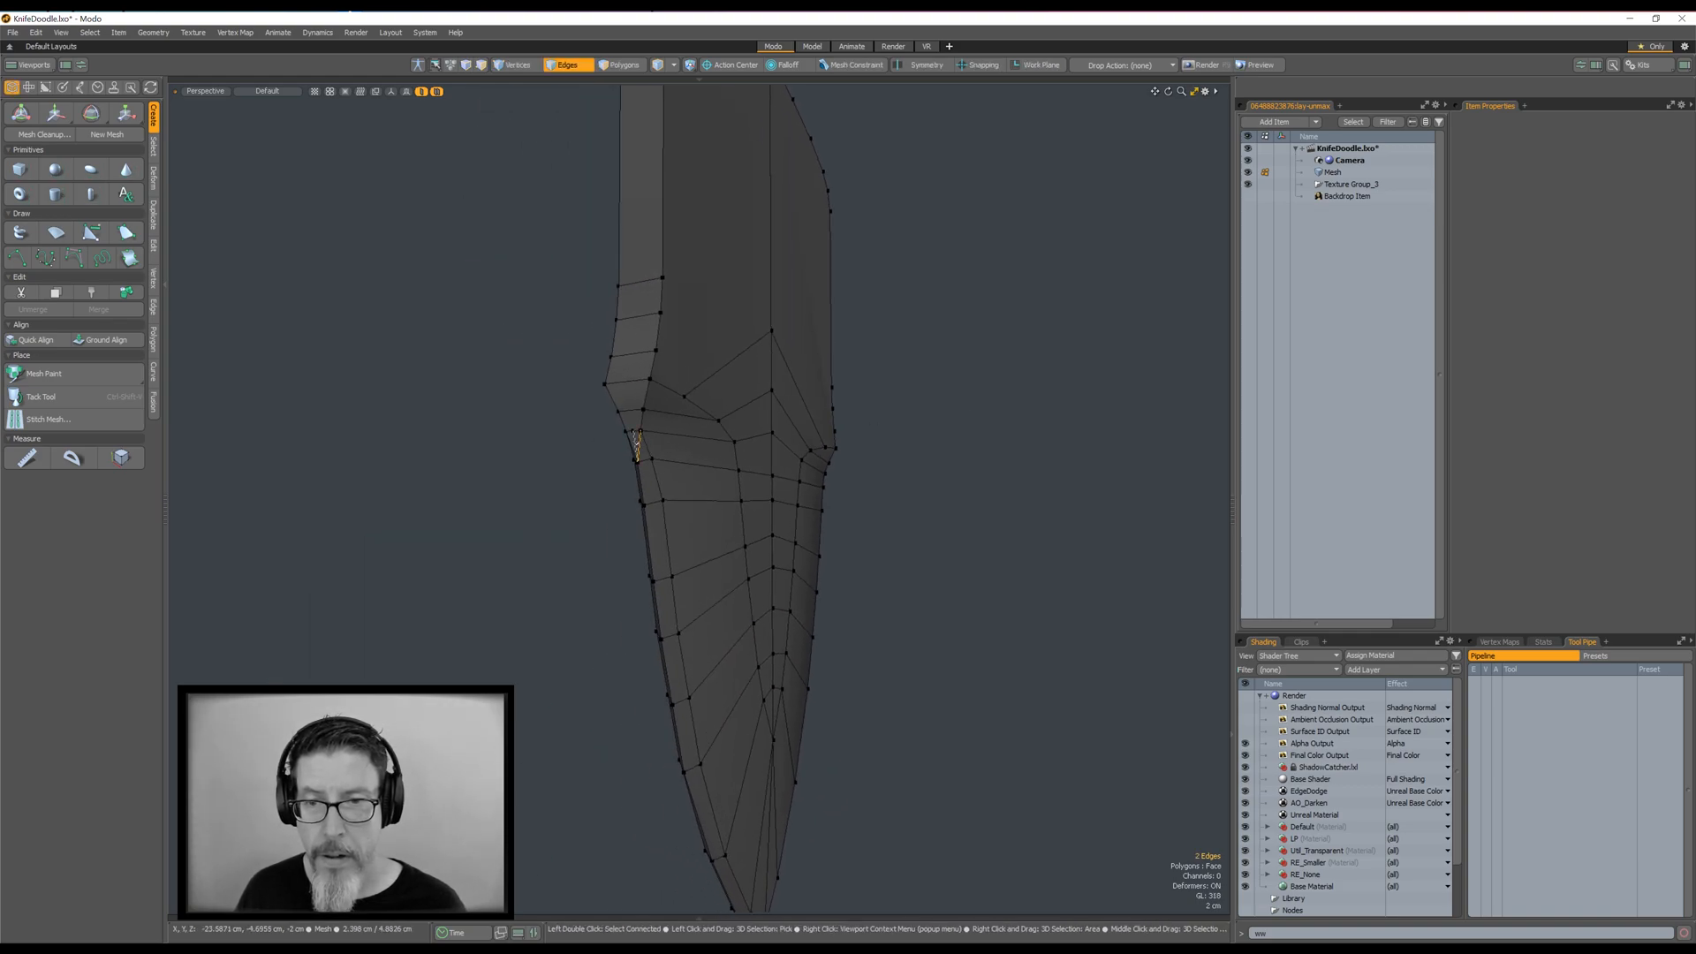
{"action": "scroll", "coordinate": [632, 432], "scroll_direction": "up", "scroll_amount": 3}
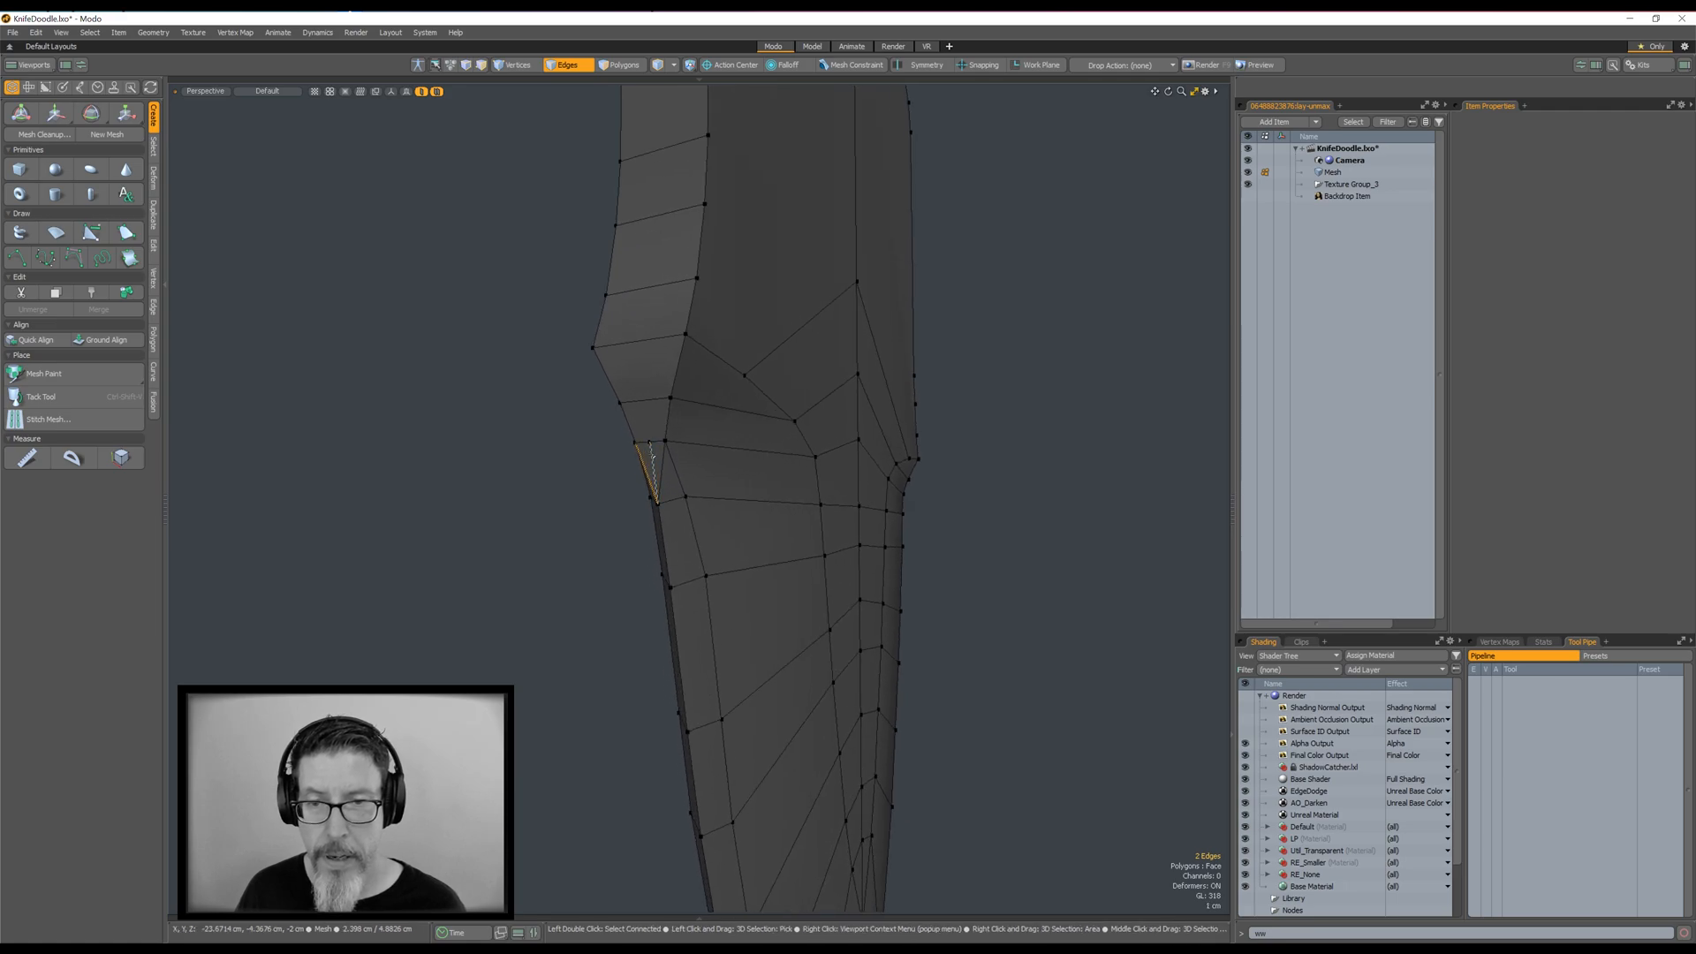
{"action": "scroll", "coordinate": [770, 460], "scroll_direction": "down", "scroll_amount": 3}
{"action": "left_click_drag", "start_coordinate": [770, 461], "coordinate": [926, 532], "text": "alt"}
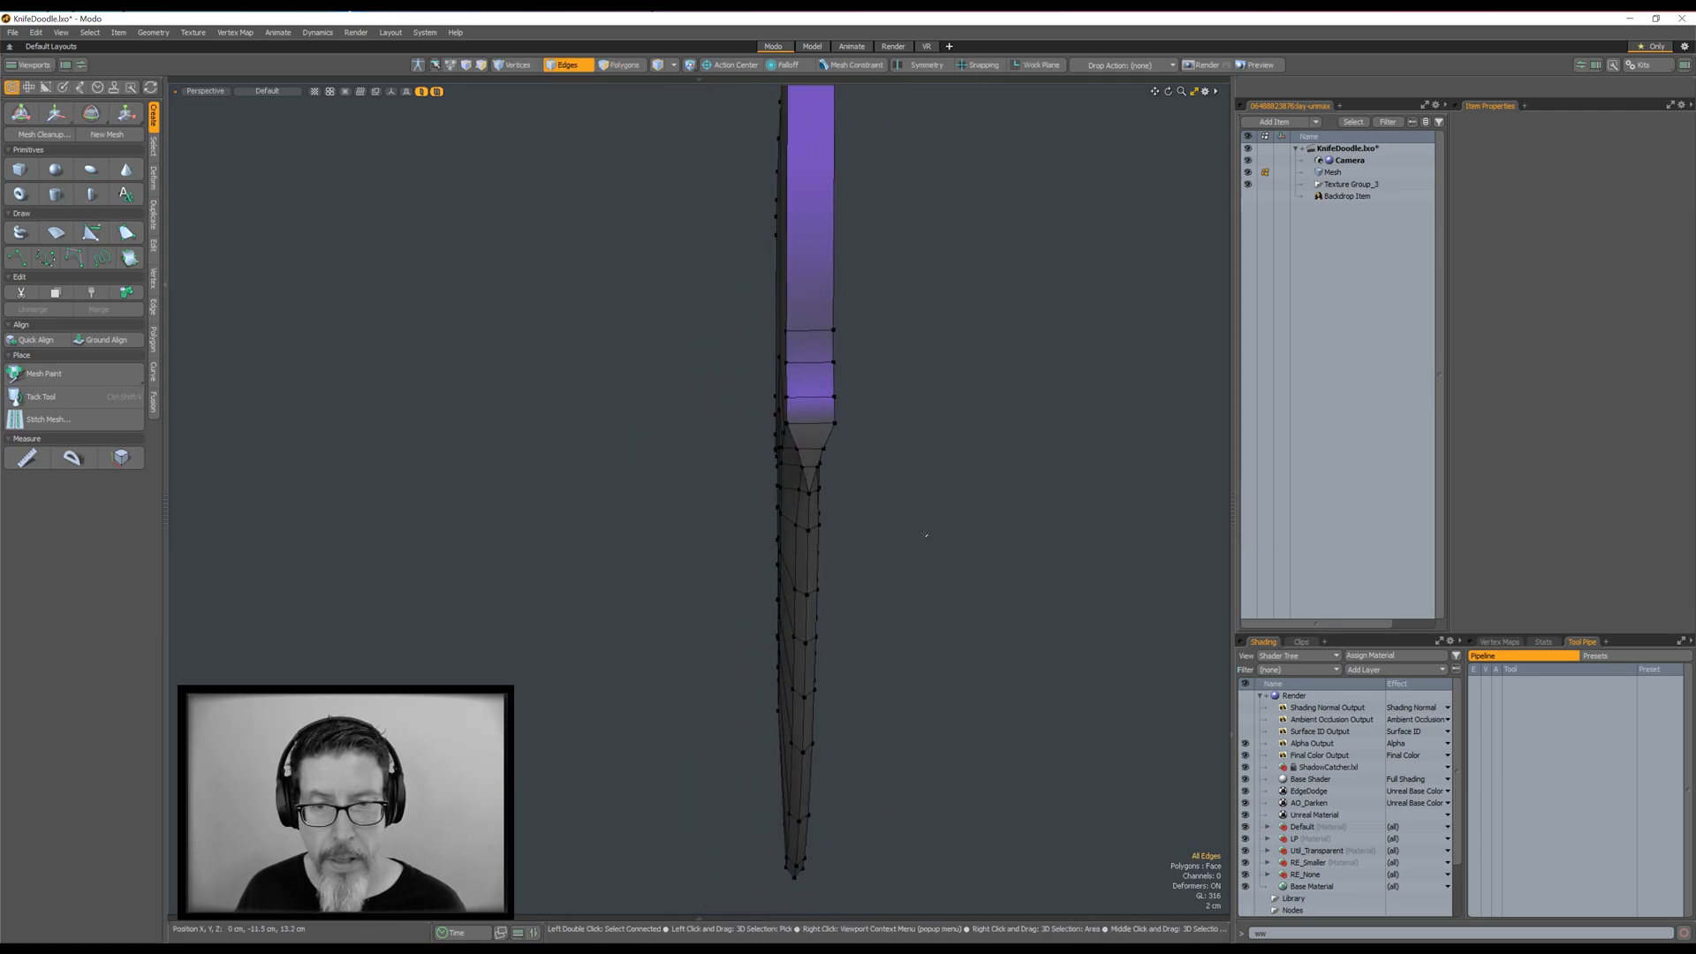
{"action": "key", "text": "Tab"}
Try a loop slice on the handle, select the edge loop around half of its front face, and clear the selection.
{"action": "left_click_drag", "start_coordinate": [897, 503], "coordinate": [840, 692], "text": "alt"}
{"action": "left_click_drag", "start_coordinate": [891, 177], "coordinate": [870, 332], "text": "alt"}
{"action": "left_click_drag", "start_coordinate": [870, 331], "coordinate": [745, 337], "text": "ctrl+alt"}
{"action": "left_click_drag", "start_coordinate": [684, 380], "coordinate": [764, 411], "text": "alt"}
{"action": "left_click", "coordinate": [818, 400]}
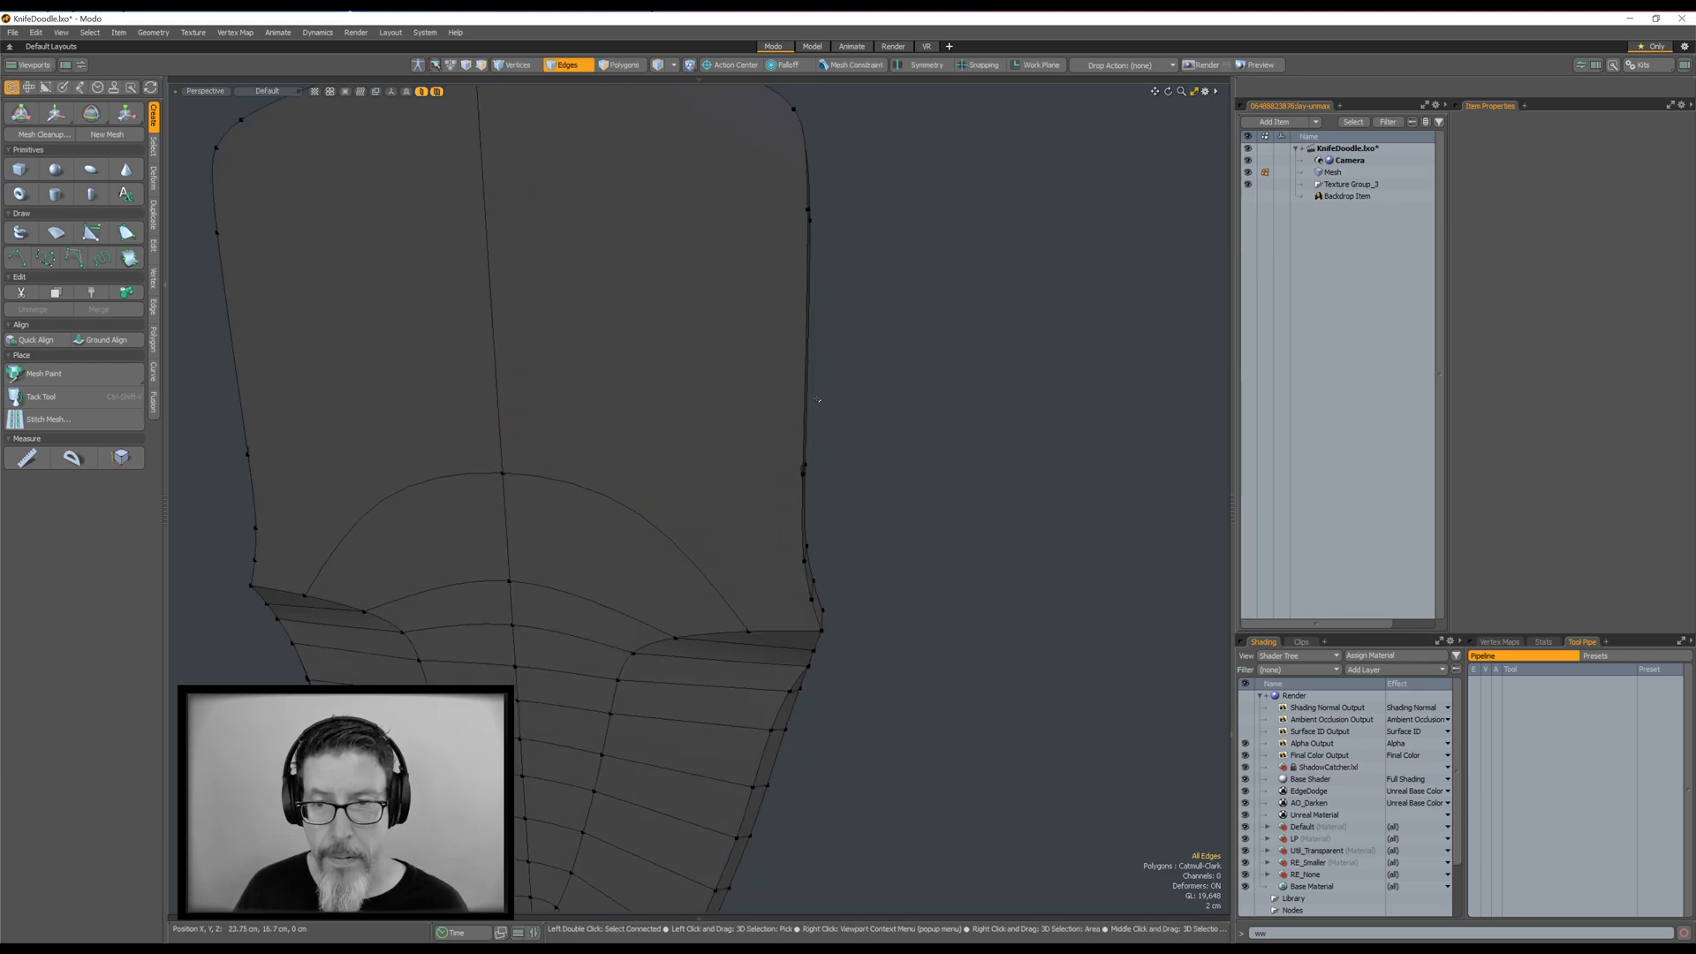
{"action": "key", "text": "alt+c"}
{"action": "left_click", "coordinate": [741, 333]}
{"action": "left_click_drag", "start_coordinate": [741, 333], "coordinate": [784, 432], "text": "alt"}
{"action": "double_click", "coordinate": [787, 435]}
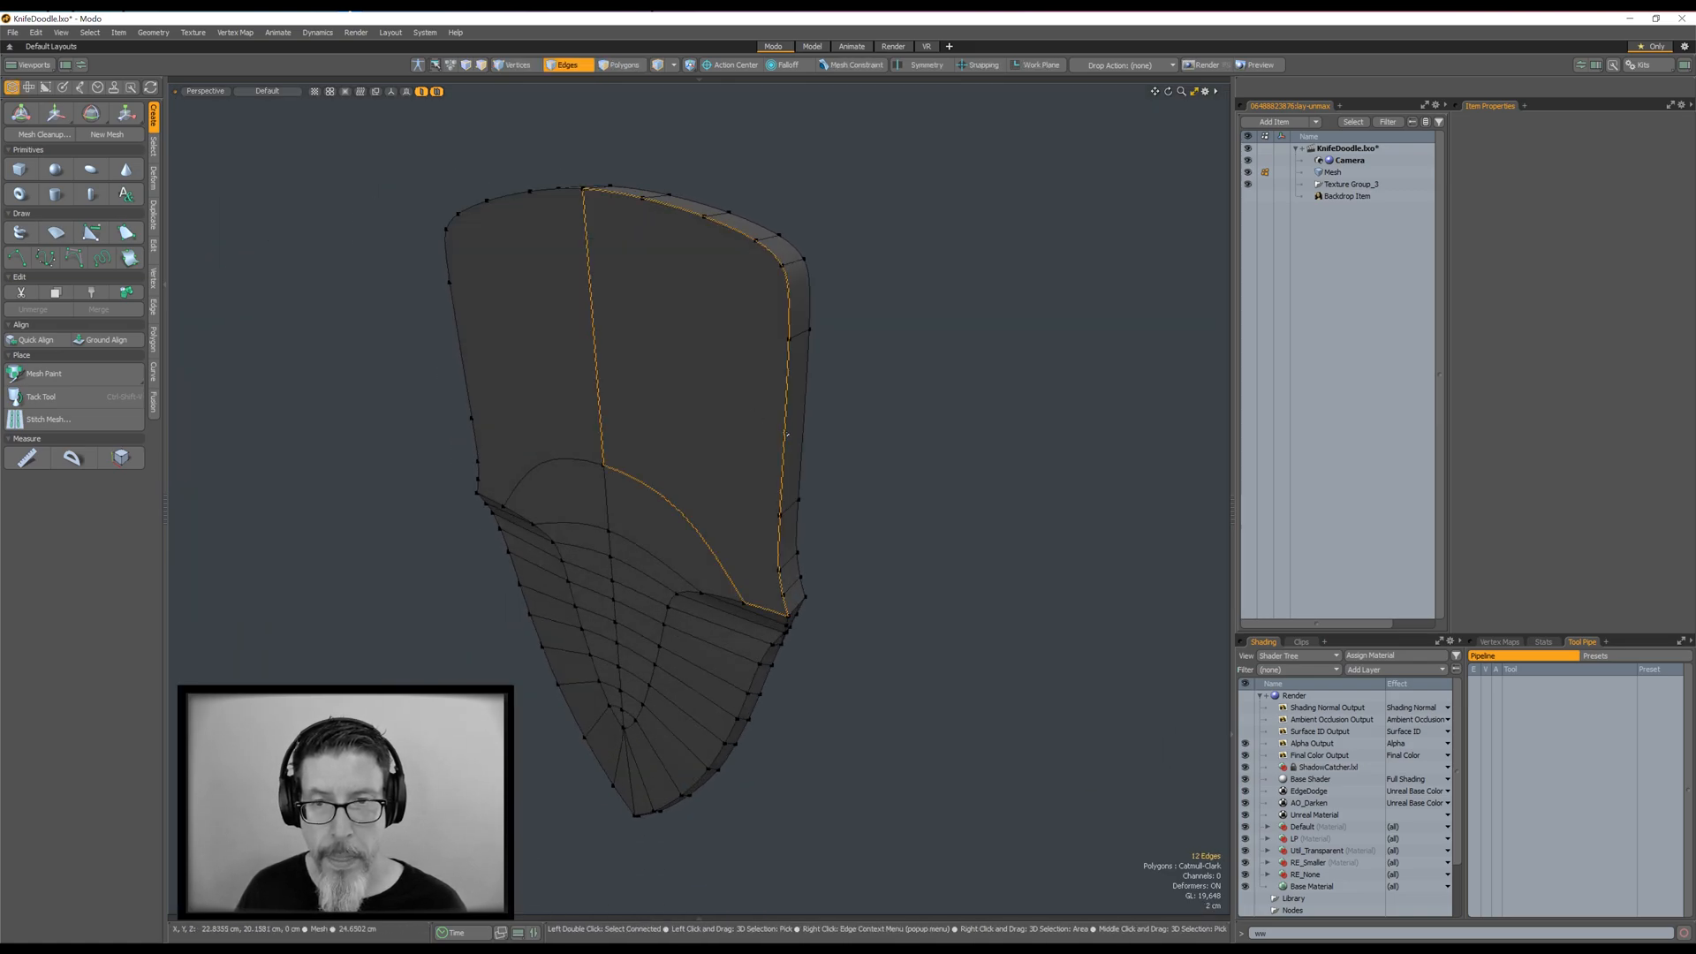
{"action": "left_click", "coordinate": [854, 350]}
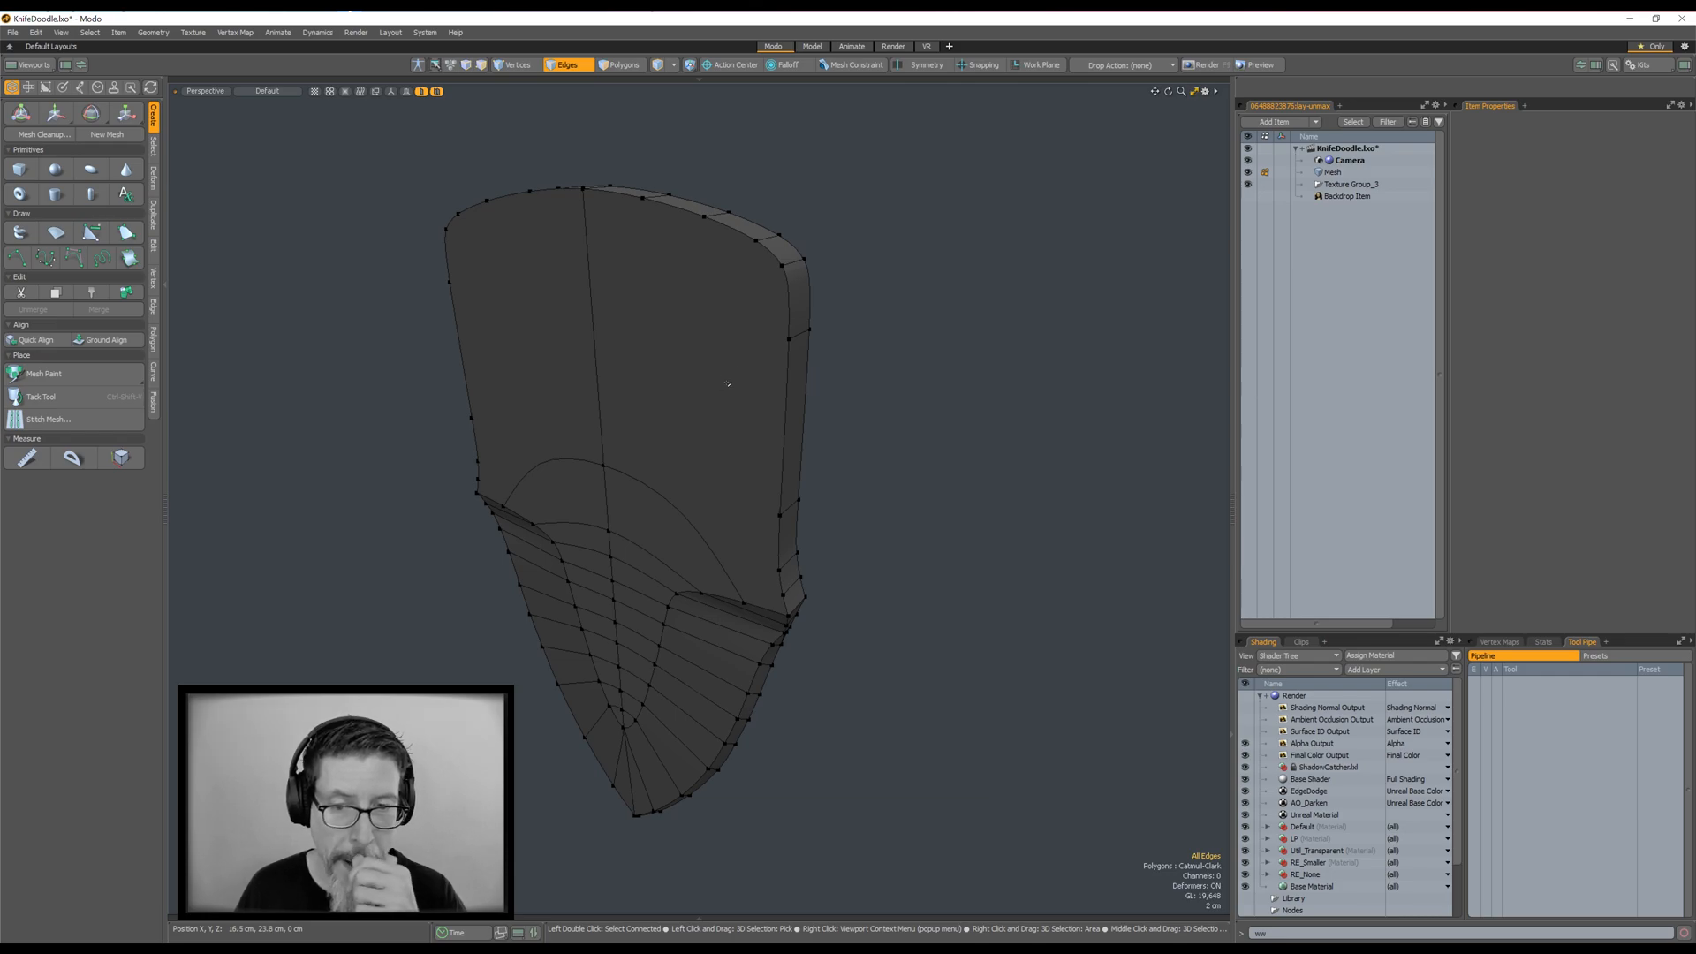
Examine the whole subdivided knife in vertex mode, toggling the smoothing.
{"action": "left_click_drag", "start_coordinate": [728, 384], "coordinate": [767, 408], "text": "alt"}
{"action": "key", "text": "1"}
{"action": "left_click", "coordinate": [816, 327]}
{"action": "left_click_drag", "start_coordinate": [816, 327], "coordinate": [787, 402], "text": "alt"}
{"action": "key", "text": "shift+Tab"}
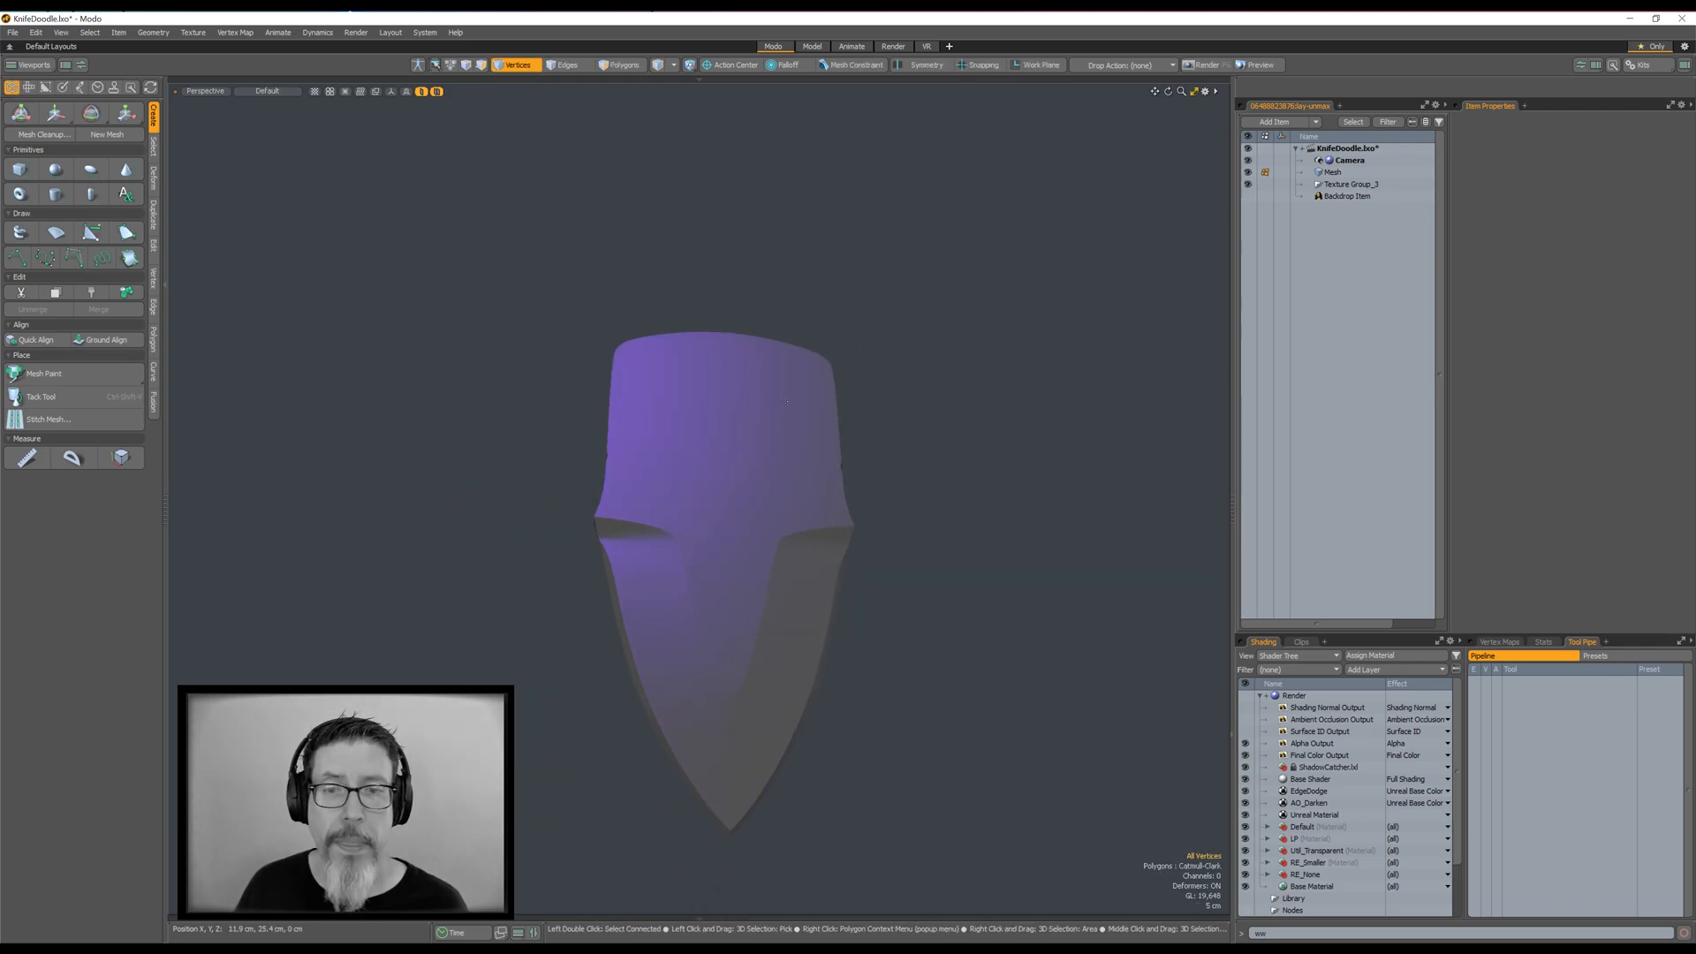
{"action": "key", "text": "shift+Tab"}
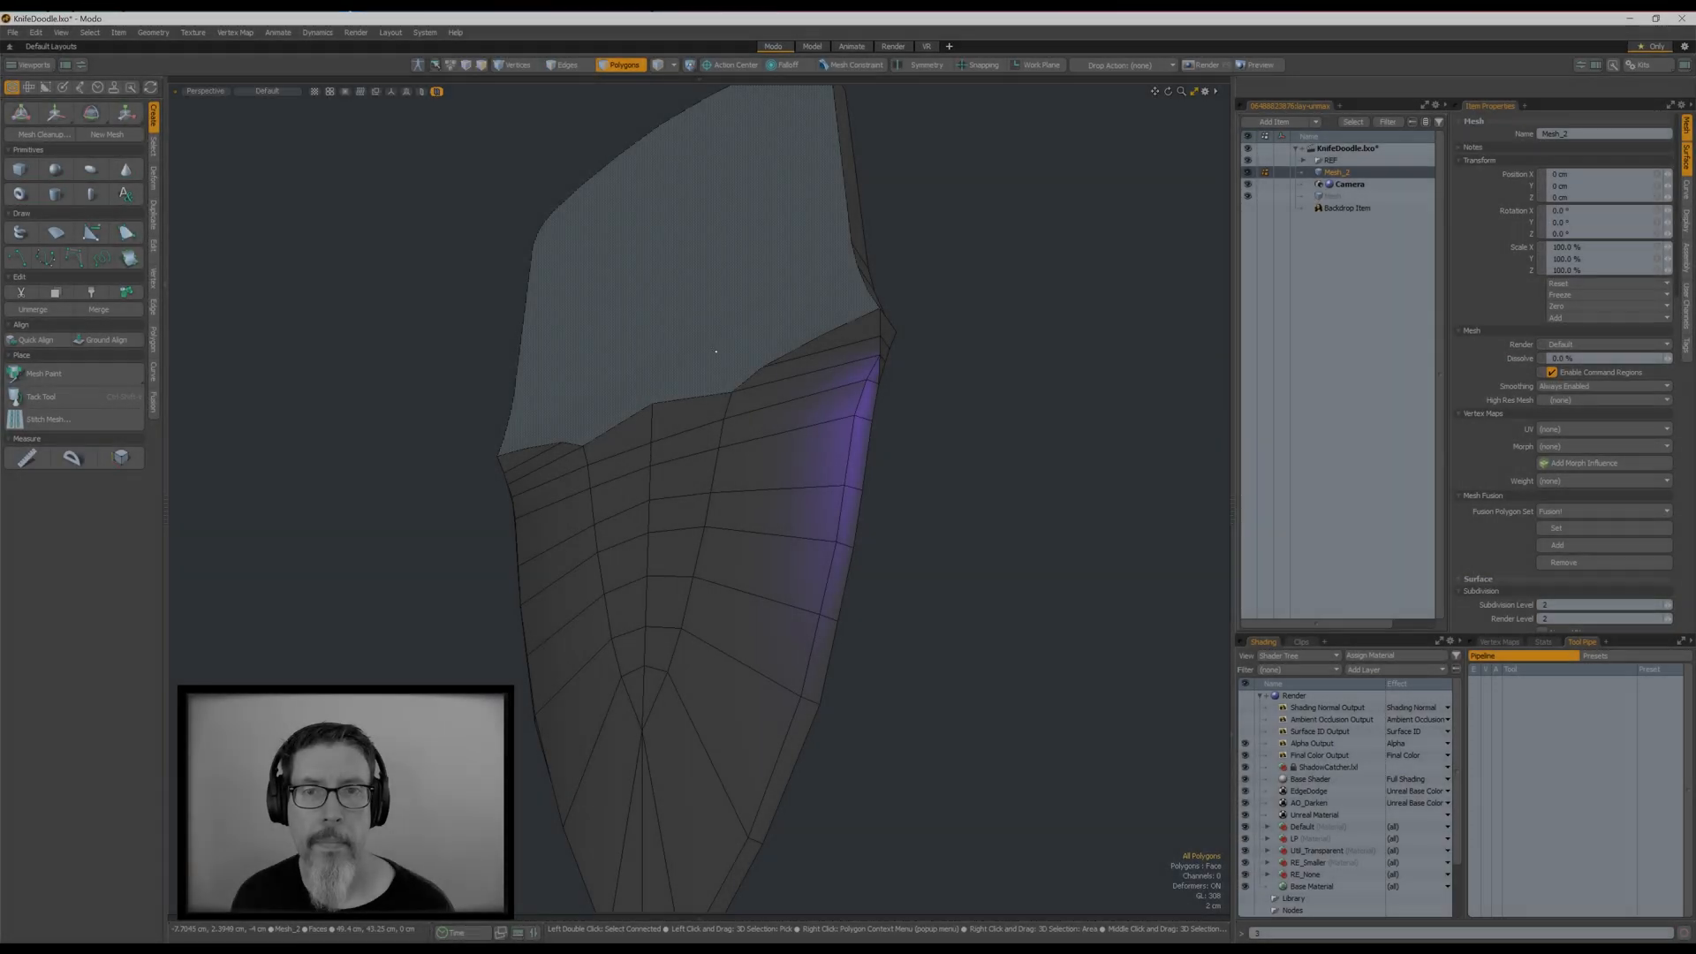
Turn on Catmull-Clark subdivision for the revised knife mesh and show the reference backdrop.
{"action": "left_click_drag", "start_coordinate": [848, 415], "coordinate": [760, 434], "text": "alt"}
{"action": "key", "text": "shift+Tab"}
{"action": "left_click_drag", "start_coordinate": [654, 574], "coordinate": [600, 477], "text": "ctrl+alt"}
{"action": "left_click", "coordinate": [1247, 206]}
{"action": "left_click_drag", "start_coordinate": [600, 477], "coordinate": [565, 505], "text": "alt+shift"}
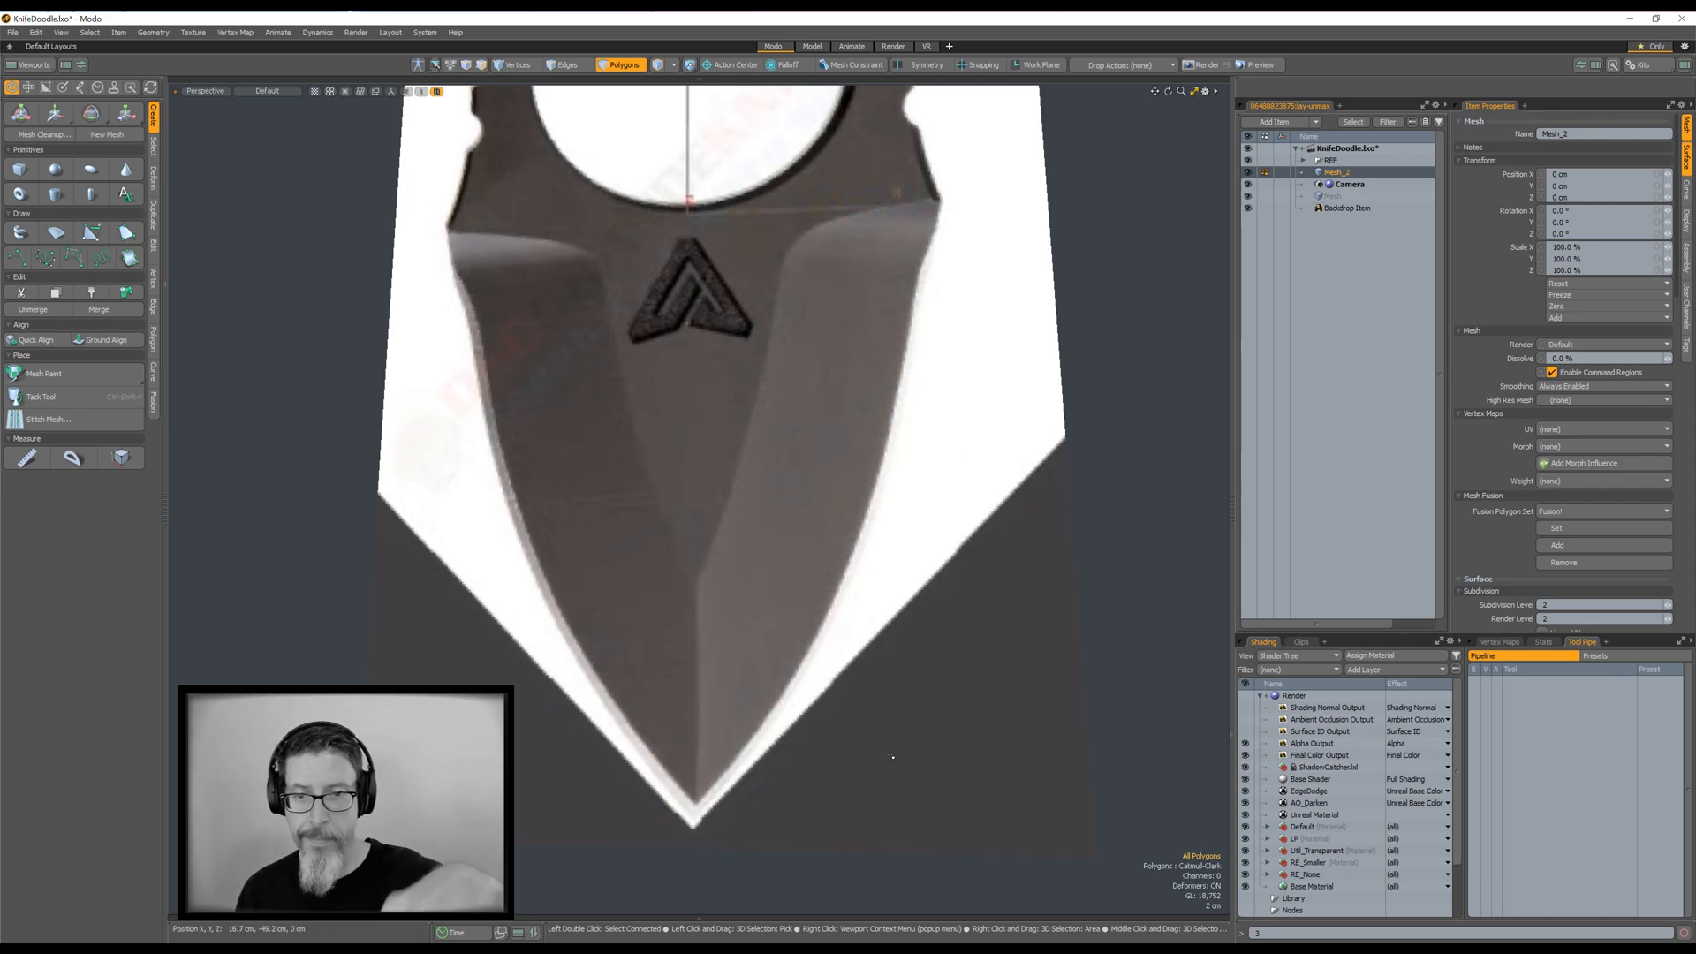
Select the centre edge at the blade tip to compare it with the reference, then clear it and hide the backdrop.
{"action": "left_click_drag", "start_coordinate": [892, 757], "coordinate": [759, 591], "text": "alt"}
{"action": "key", "text": "2"}
{"action": "left_click", "coordinate": [694, 602]}
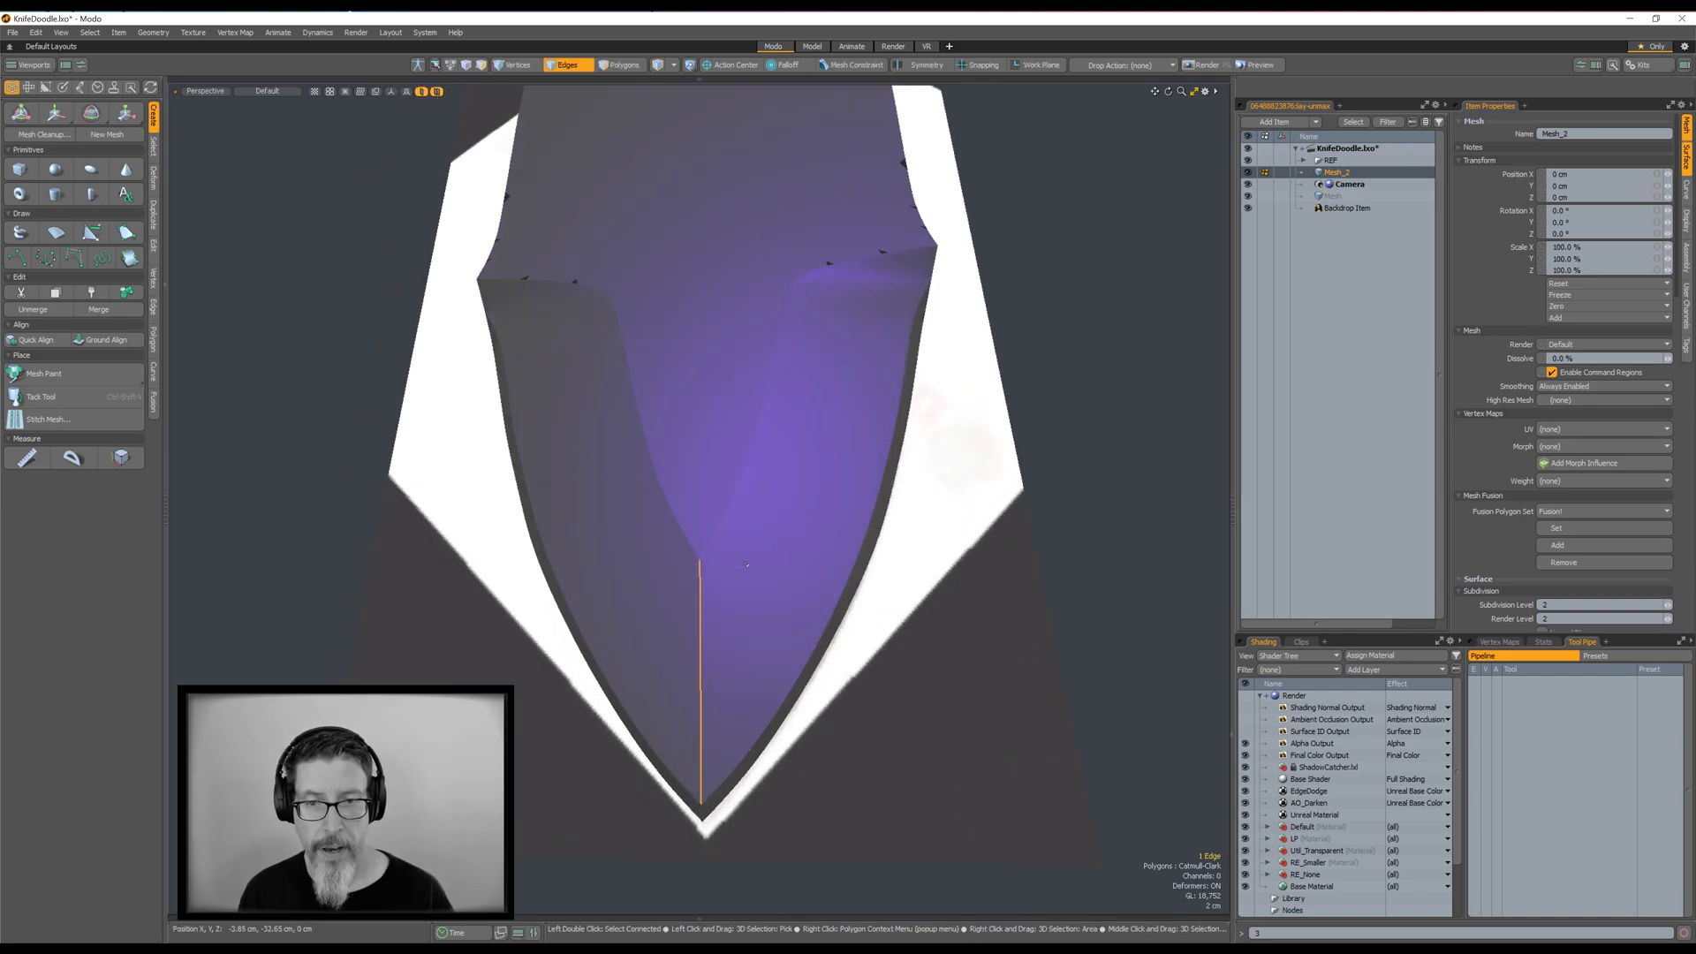
{"action": "left_click", "coordinate": [958, 632]}
{"action": "left_click_drag", "start_coordinate": [958, 632], "coordinate": [993, 664], "text": "alt"}
{"action": "left_click", "coordinate": [1247, 207]}
{"action": "left_click_drag", "start_coordinate": [1016, 362], "coordinate": [675, 559], "text": "alt"}
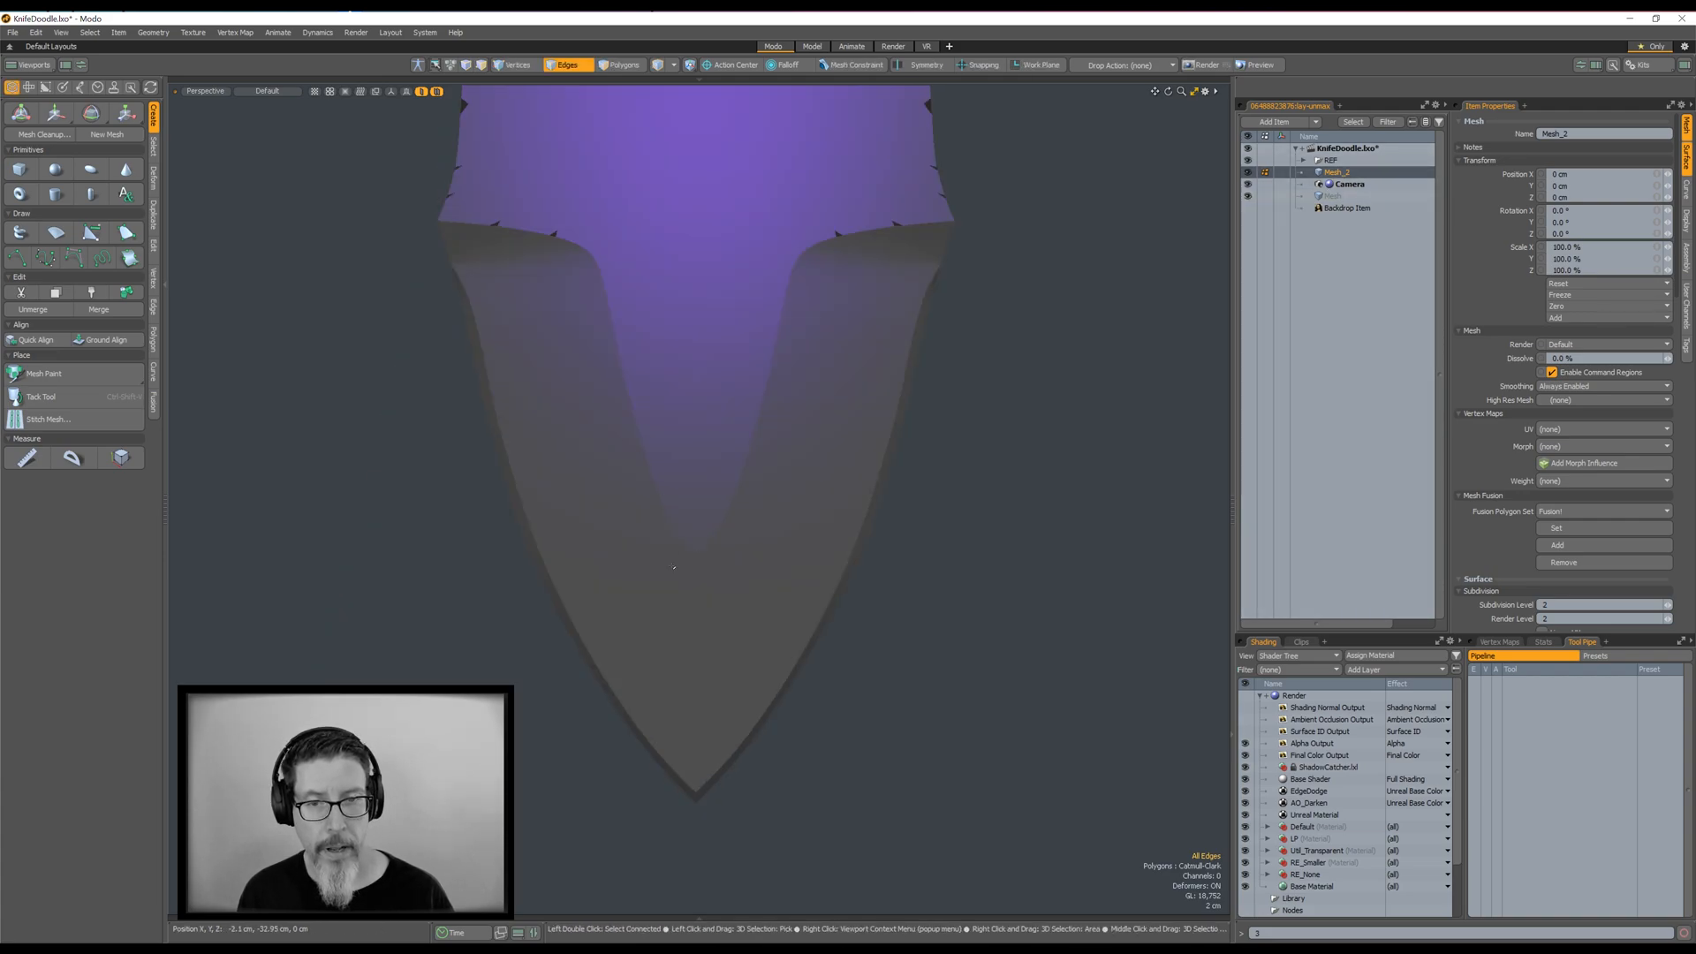
Examine the blade bevels and ridge in a render preview, then close the preview.
{"action": "left_click", "coordinate": [865, 642]}
{"action": "left_click_drag", "start_coordinate": [865, 642], "coordinate": [909, 595], "text": "alt"}
{"action": "left_click_drag", "start_coordinate": [910, 596], "coordinate": [816, 633], "text": "alt"}
{"action": "left_click_drag", "start_coordinate": [646, 603], "coordinate": [752, 644], "text": "alt"}
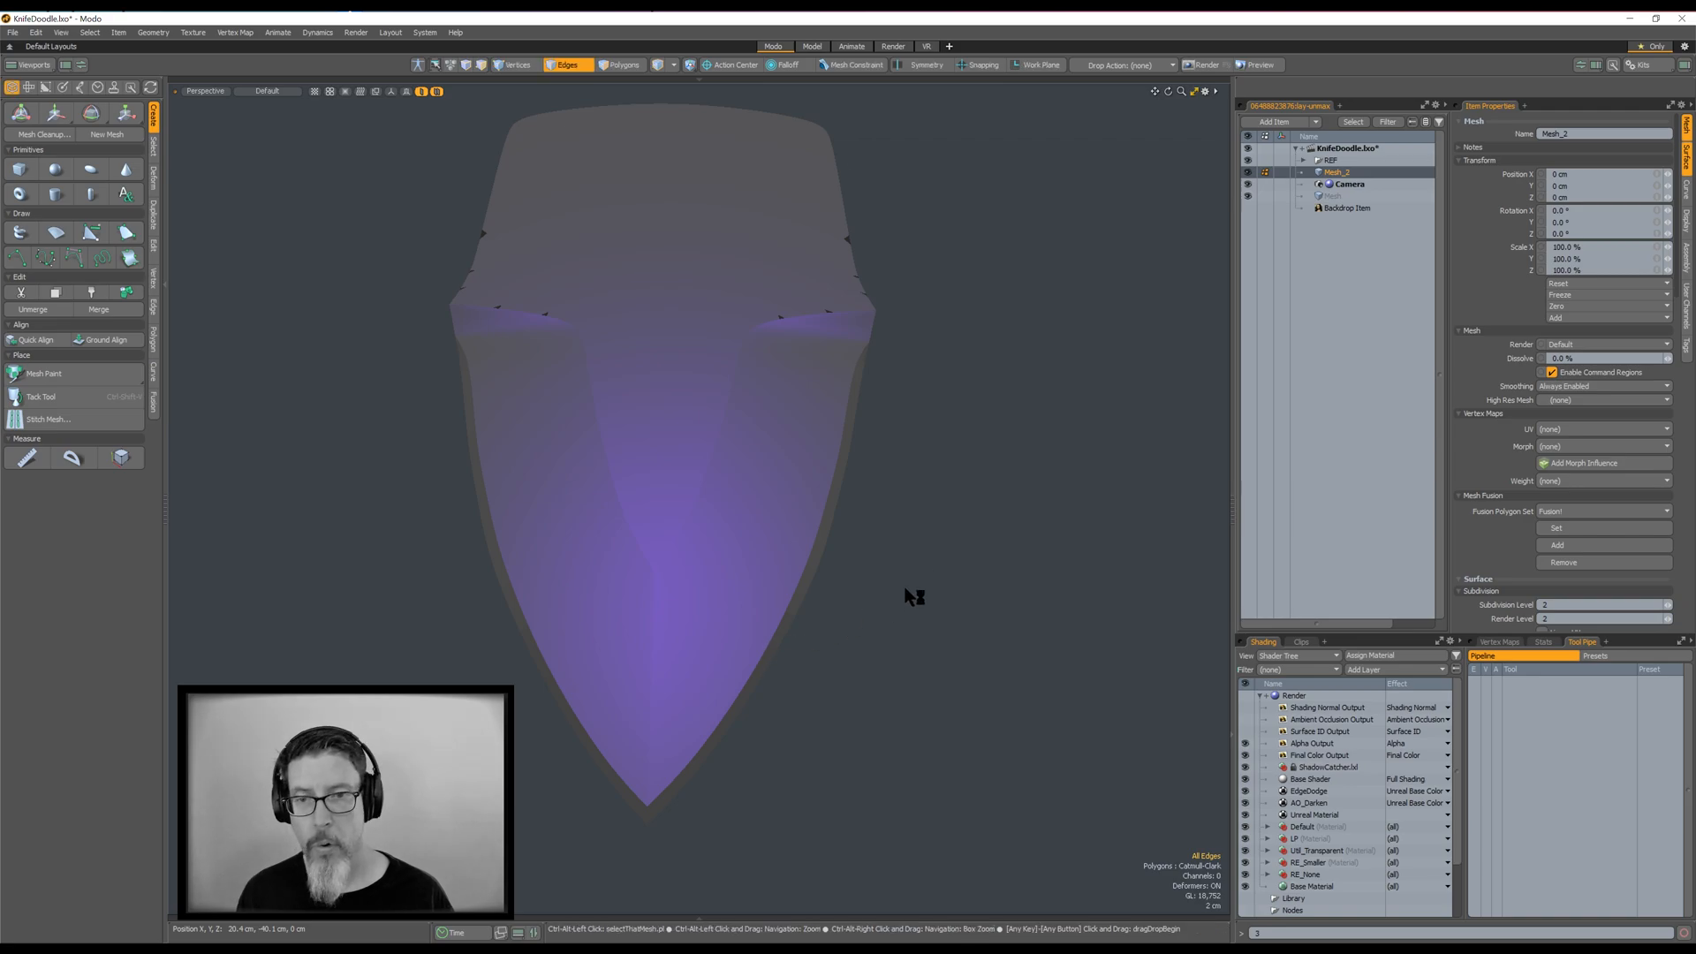
{"action": "key", "text": "F8"}
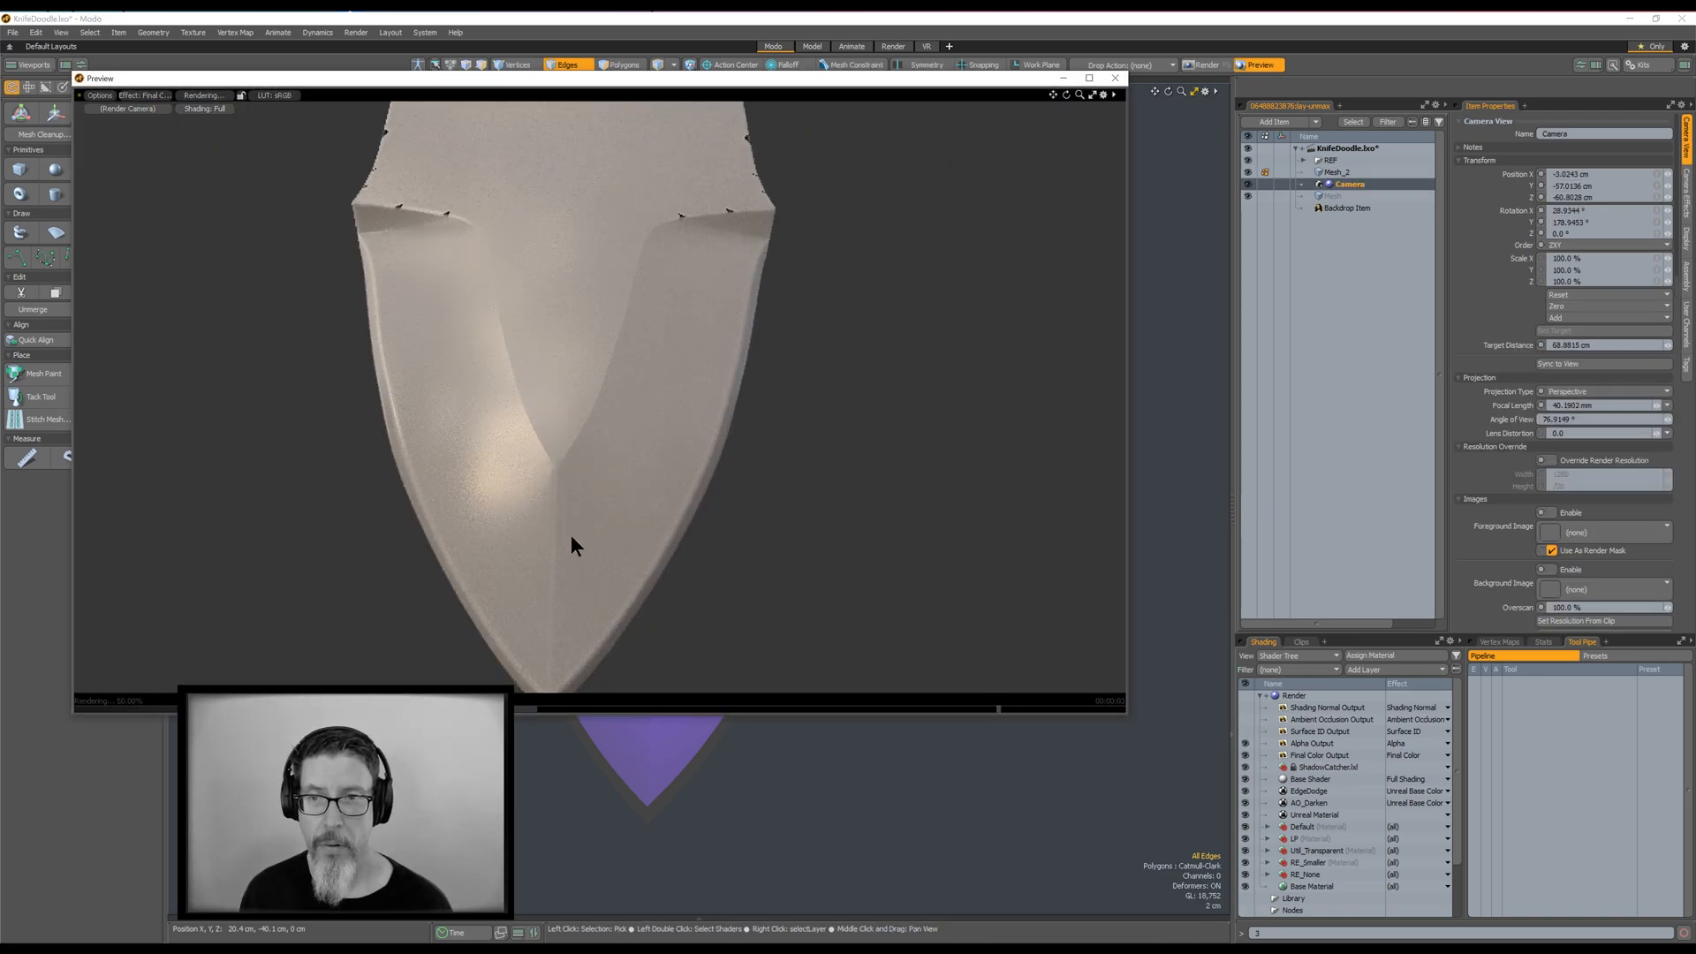
{"action": "left_click", "coordinate": [1115, 78]}
Select the tapered side polygons at the guard to inspect the rim from several angles, then clear the selection.
{"action": "left_click_drag", "start_coordinate": [795, 424], "coordinate": [969, 469], "text": "alt"}
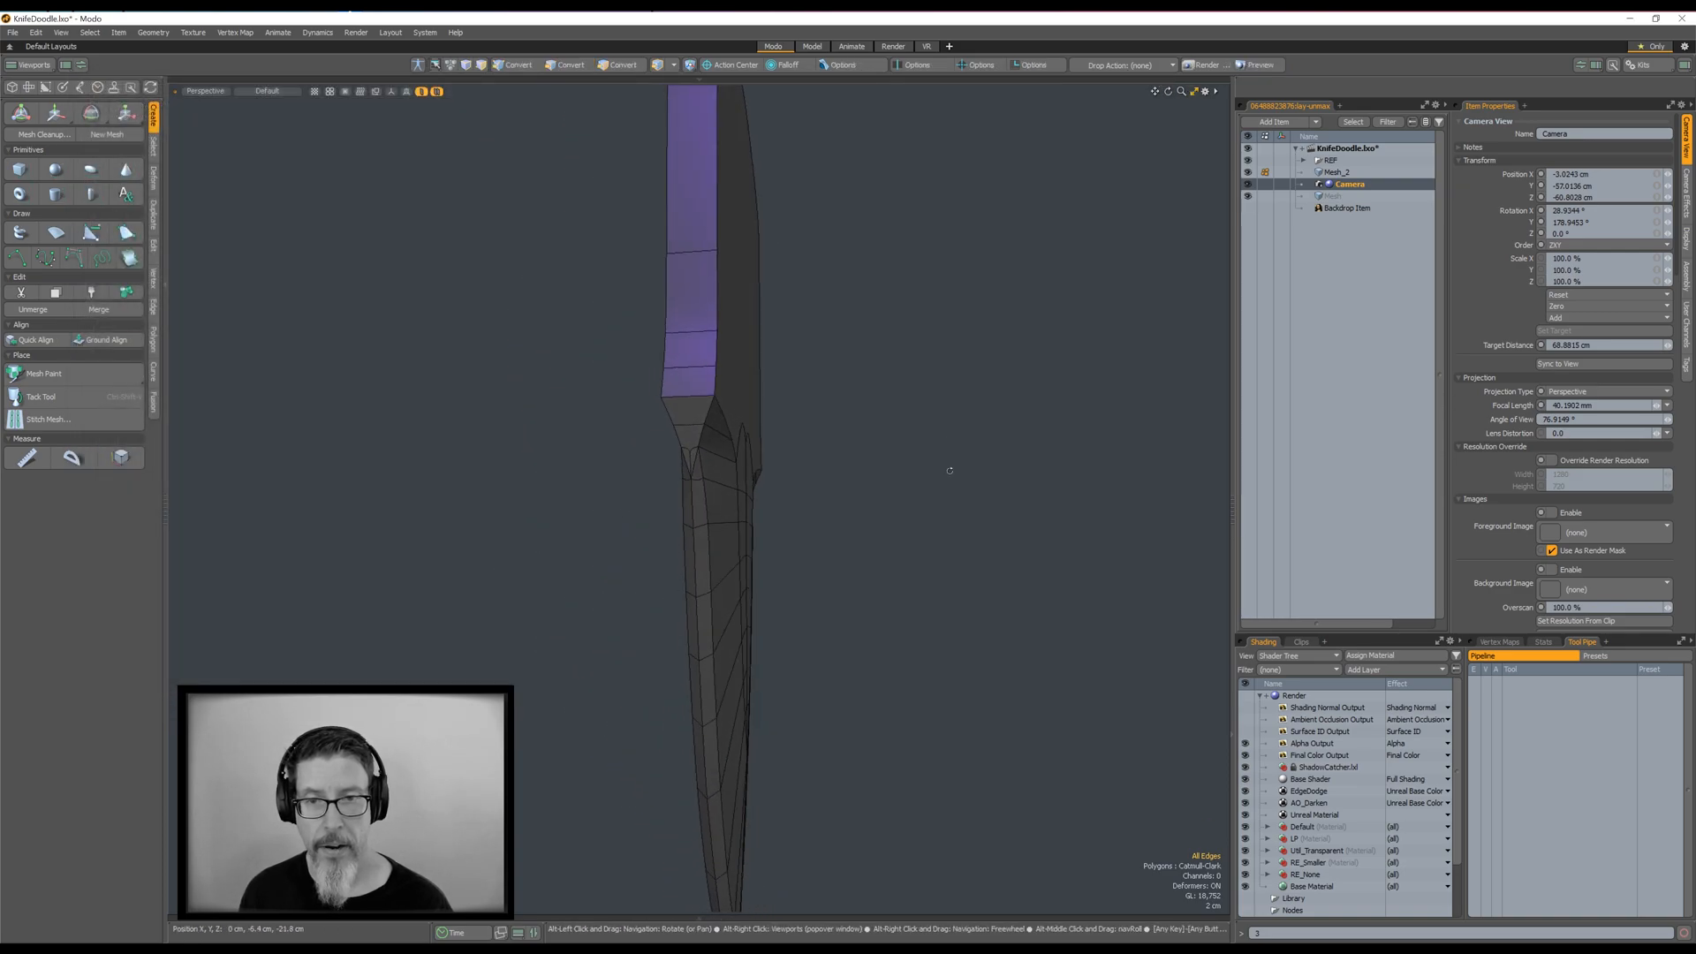
{"action": "scroll", "coordinate": [757, 489], "scroll_direction": "up", "scroll_amount": 5}
{"action": "key", "text": "3"}
{"action": "mouse_move", "coordinate": [731, 309]}
{"action": "left_mouse_down"}
{"action": "mouse_move", "coordinate": [765, 285]}
{"action": "mouse_move", "coordinate": [756, 119]}
{"action": "left_mouse_up"}
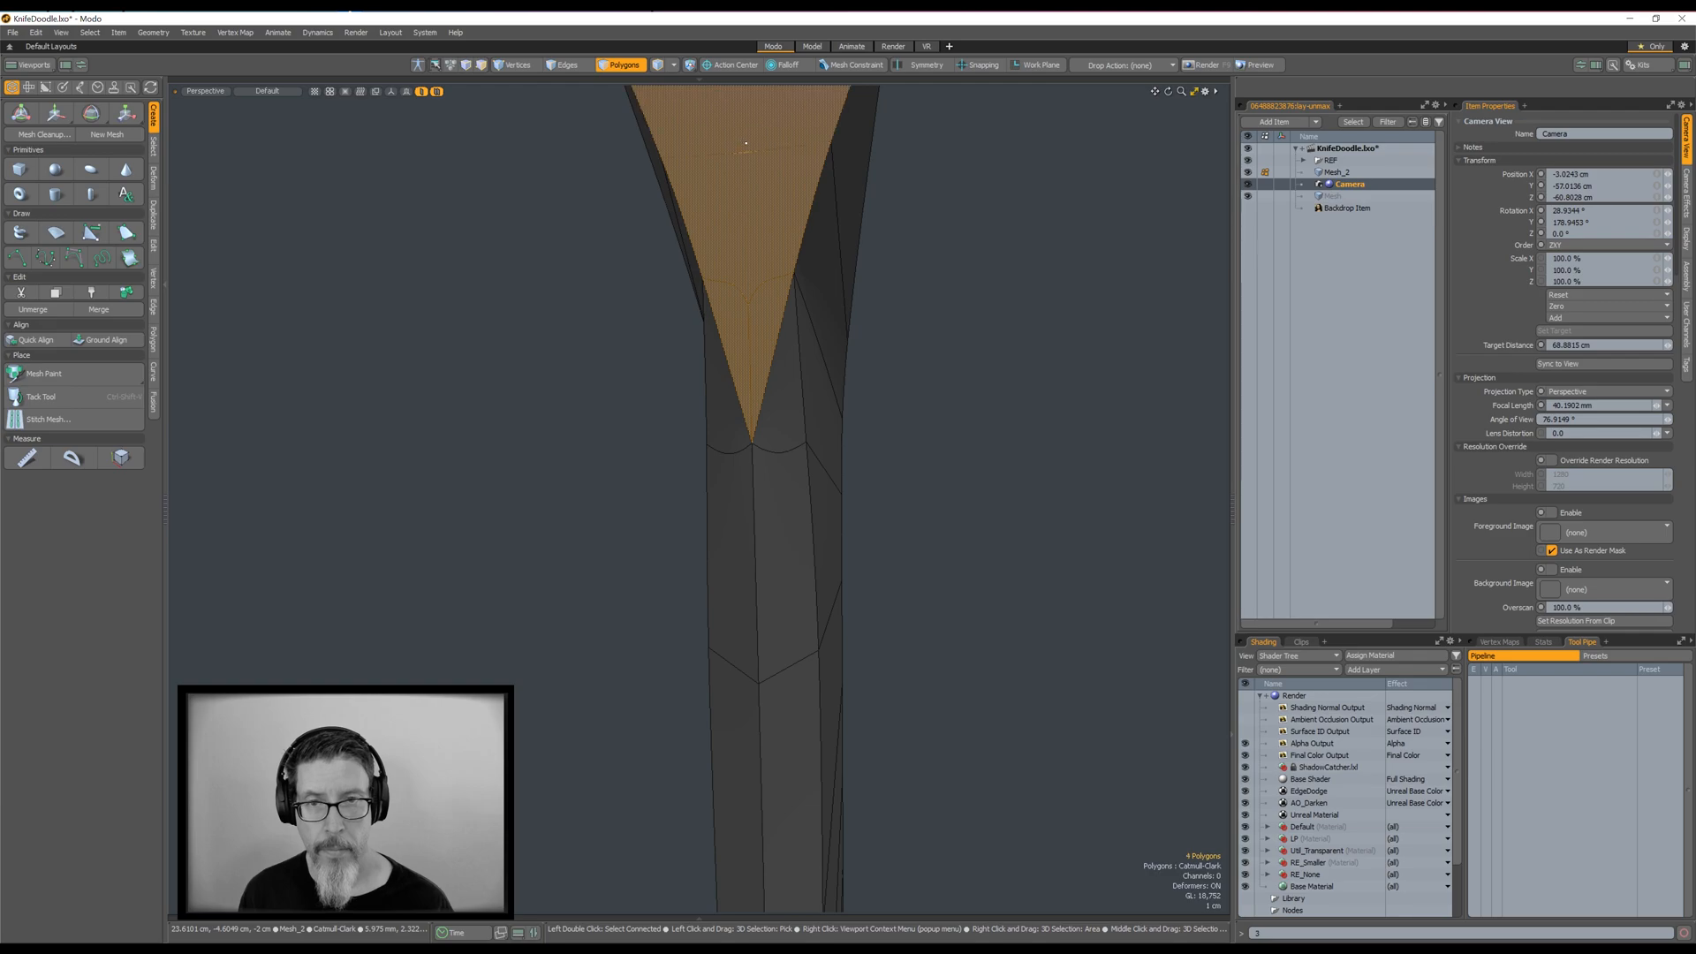
{"action": "scroll", "coordinate": [756, 176], "scroll_direction": "down", "scroll_amount": 4}
{"action": "left_click_drag", "start_coordinate": [822, 194], "coordinate": [706, 212], "text": "alt"}
{"action": "left_click", "coordinate": [1090, 466]}
{"action": "left_click_drag", "start_coordinate": [1090, 466], "coordinate": [980, 499], "text": "alt"}
{"action": "left_click_drag", "start_coordinate": [739, 334], "coordinate": [583, 537], "text": "alt"}
{"action": "left_click", "coordinate": [594, 539]}
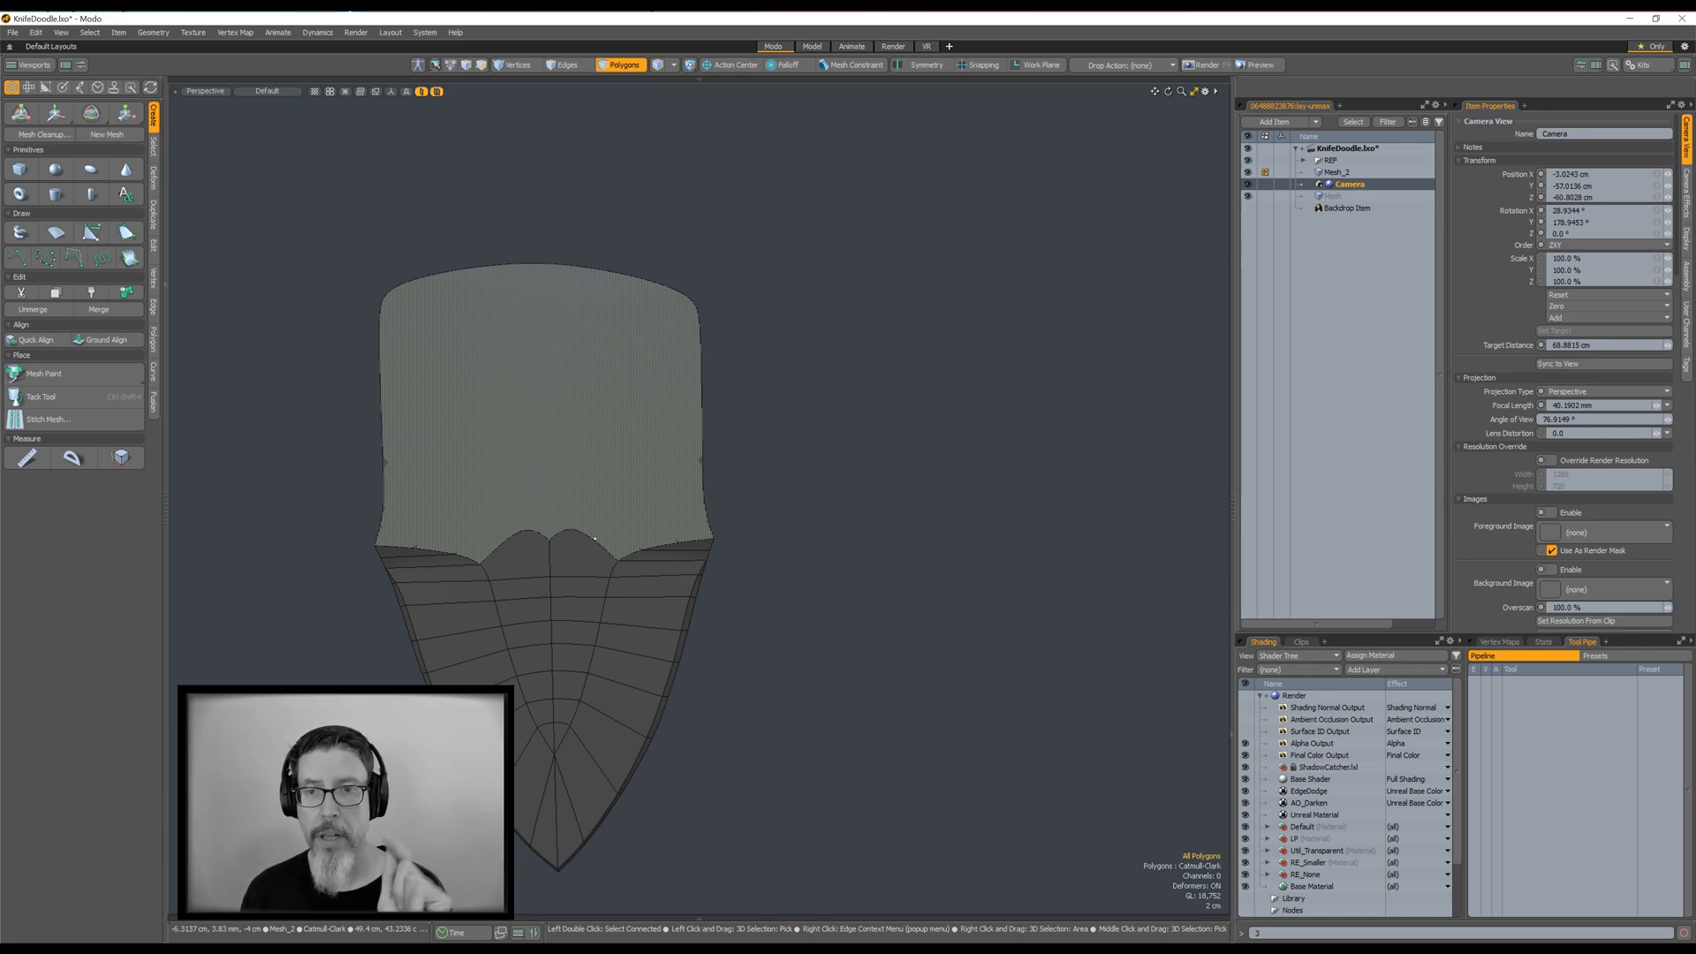
Inspect the centre polygons where the bevels meet near the blade tip, with smoothing off and on.
{"action": "key", "text": "shift+Tab"}
{"action": "mouse_move", "coordinate": [762, 426]}
{"action": "left_mouse_down", "text": "alt"}
{"action": "mouse_move", "coordinate": [784, 466]}
{"action": "mouse_move", "coordinate": [782, 439]}
{"action": "left_mouse_up", "text": "alt"}
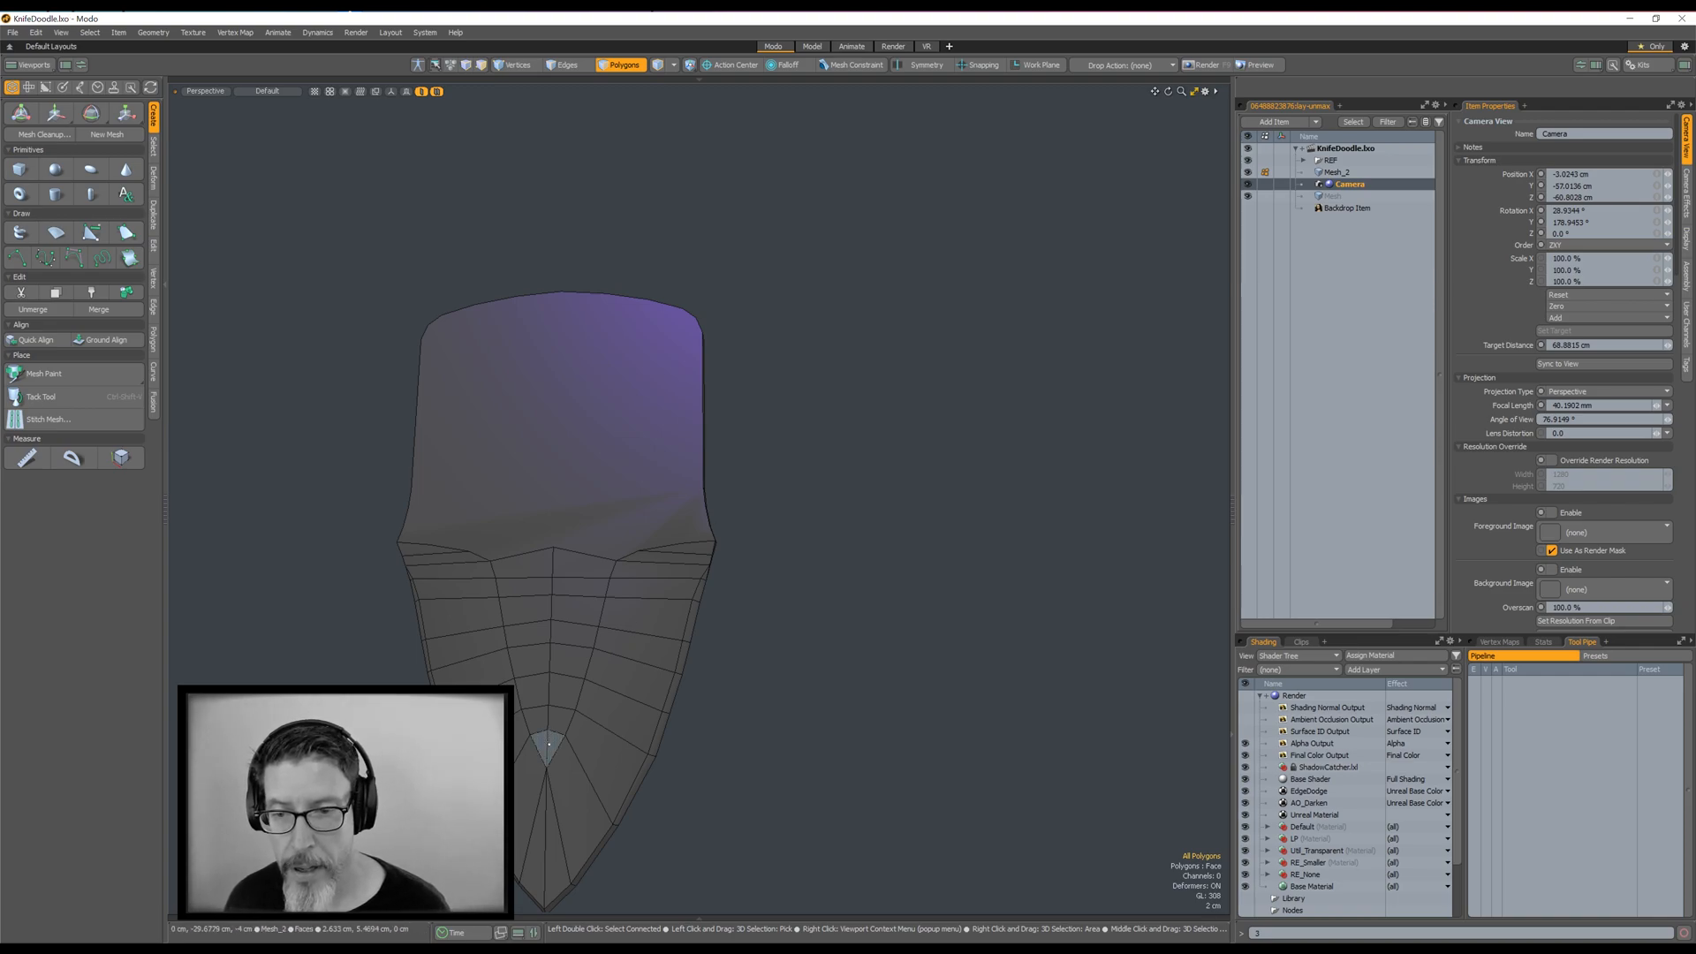
{"action": "left_click_drag", "start_coordinate": [661, 712], "coordinate": [855, 725], "text": "alt"}
{"action": "left_click", "coordinate": [1042, 694]}
{"action": "left_click_drag", "start_coordinate": [1091, 695], "coordinate": [692, 689], "text": "alt"}
{"action": "left_click_drag", "start_coordinate": [549, 830], "coordinate": [565, 652], "text": "alt+shift"}
{"action": "key", "text": "shift+Tab"}
{"action": "scroll", "coordinate": [550, 589], "scroll_direction": "up", "scroll_amount": 3}
{"action": "mouse_move", "coordinate": [550, 589]}
{"action": "left_mouse_down", "text": "alt"}
{"action": "mouse_move", "coordinate": [628, 609]}
{"action": "mouse_move", "coordinate": [596, 563]}
{"action": "mouse_move", "coordinate": [606, 583]}
{"action": "left_mouse_up", "text": "alt"}
{"action": "key", "text": "2"}
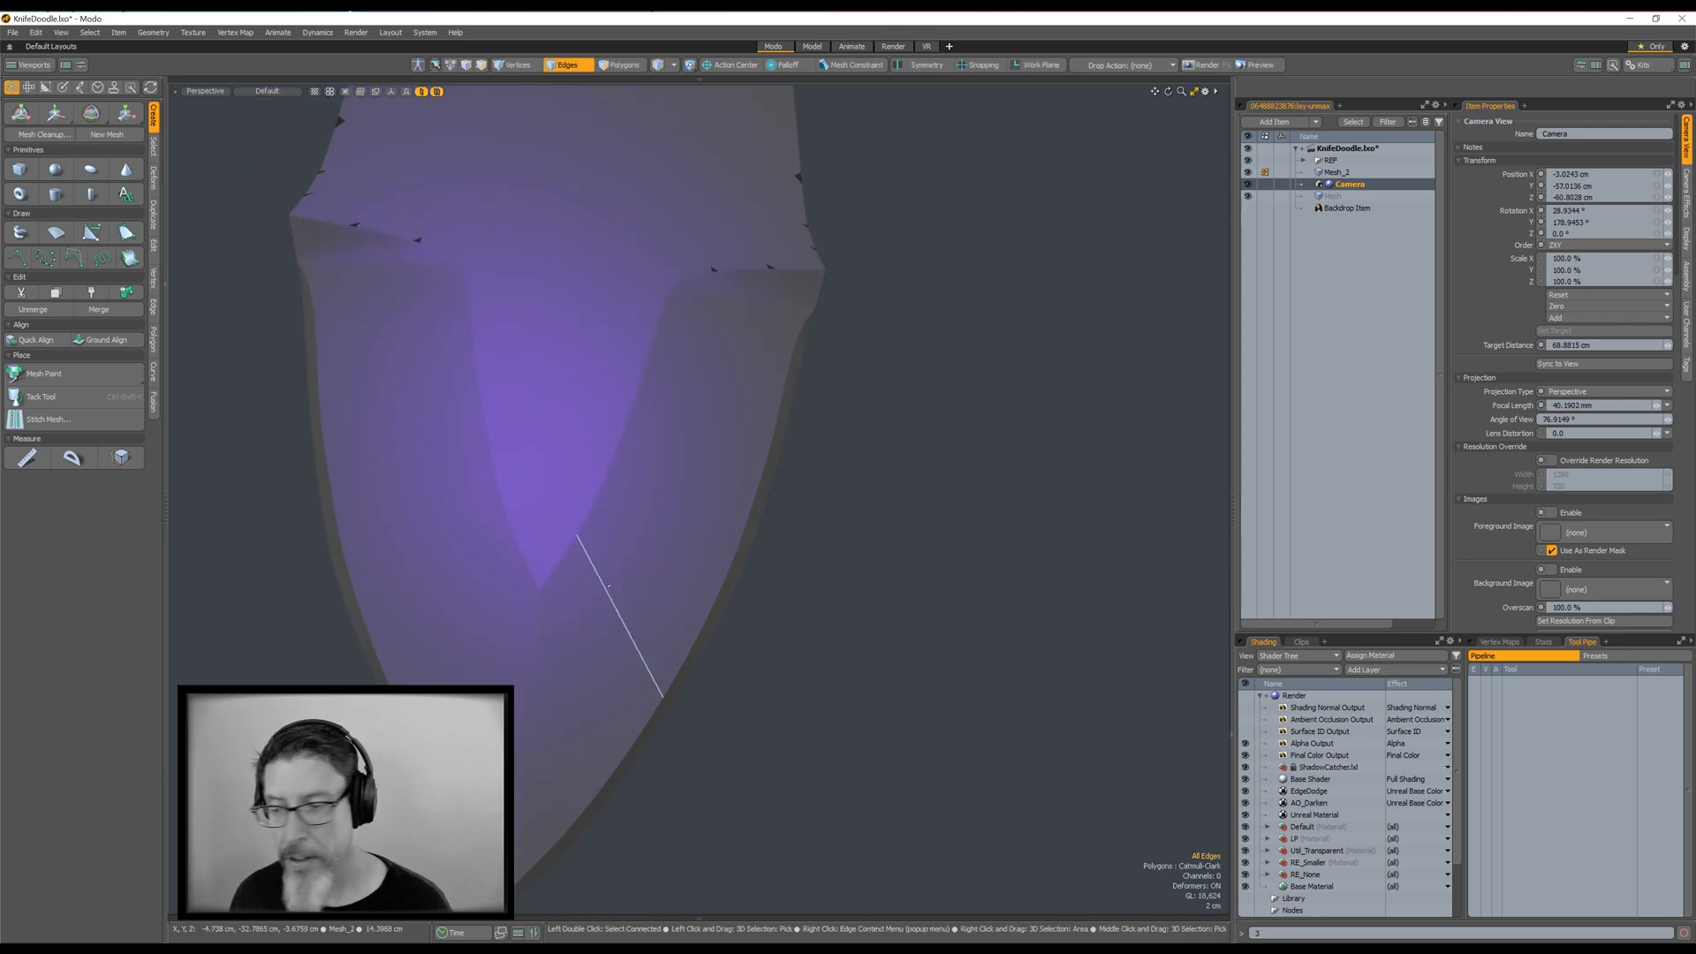
Turn off Catmull-Clark smoothing on the knife and return to polygon selection.
{"action": "key", "text": "alt+w"}
{"action": "key", "text": "shift+Tab"}
{"action": "left_click_drag", "start_coordinate": [681, 569], "coordinate": [624, 590], "text": "ctrl+alt"}
{"action": "left_click_drag", "start_coordinate": [623, 590], "coordinate": [583, 503], "text": "alt"}
{"action": "left_click_drag", "start_coordinate": [583, 504], "coordinate": [676, 481], "text": "ctrl+alt"}
{"action": "key", "text": "3"}
{"action": "left_click_drag", "start_coordinate": [676, 481], "coordinate": [669, 548], "text": "alt+shift"}
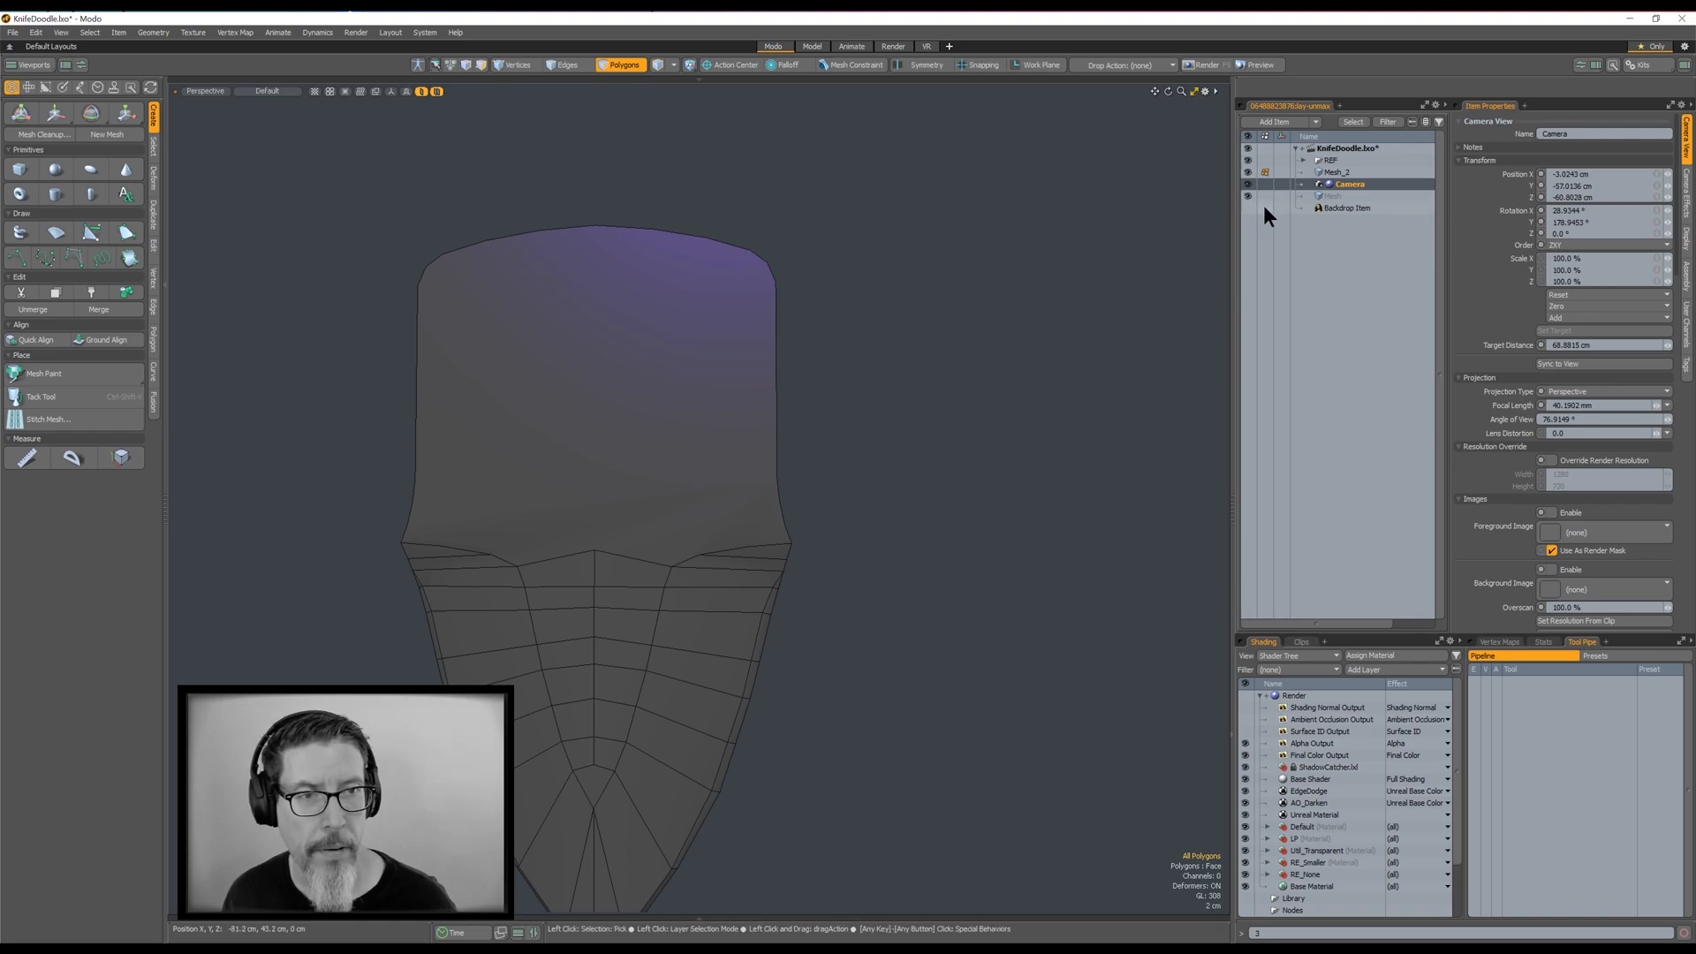
Show the reference backdrop and make Mesh_2 the active item.
{"action": "left_click", "coordinate": [1332, 206]}
{"action": "left_click_drag", "start_coordinate": [964, 315], "coordinate": [963, 352], "text": "alt"}
{"action": "left_click", "coordinate": [1344, 169]}
{"action": "left_click_drag", "start_coordinate": [1042, 291], "coordinate": [772, 314], "text": "alt"}
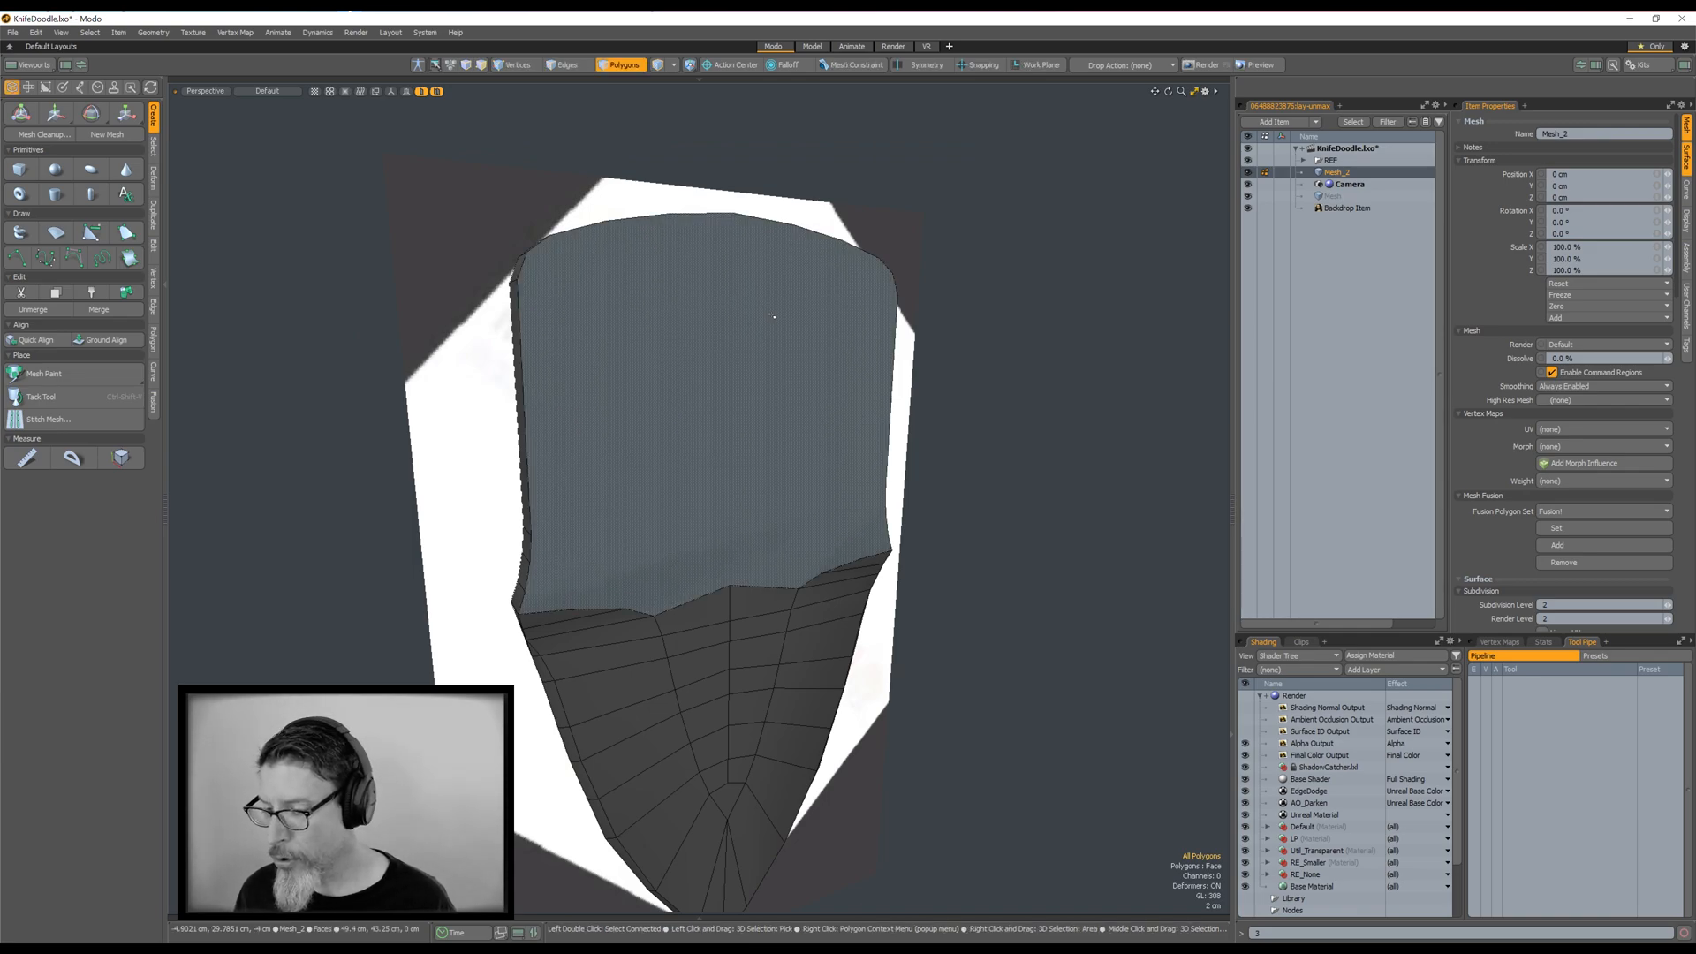
Open the sen_Quick Booleans palette and move it clear of the knife.
{"action": "left_click", "coordinate": [954, 354], "text": "ctrl+alt+shift"}
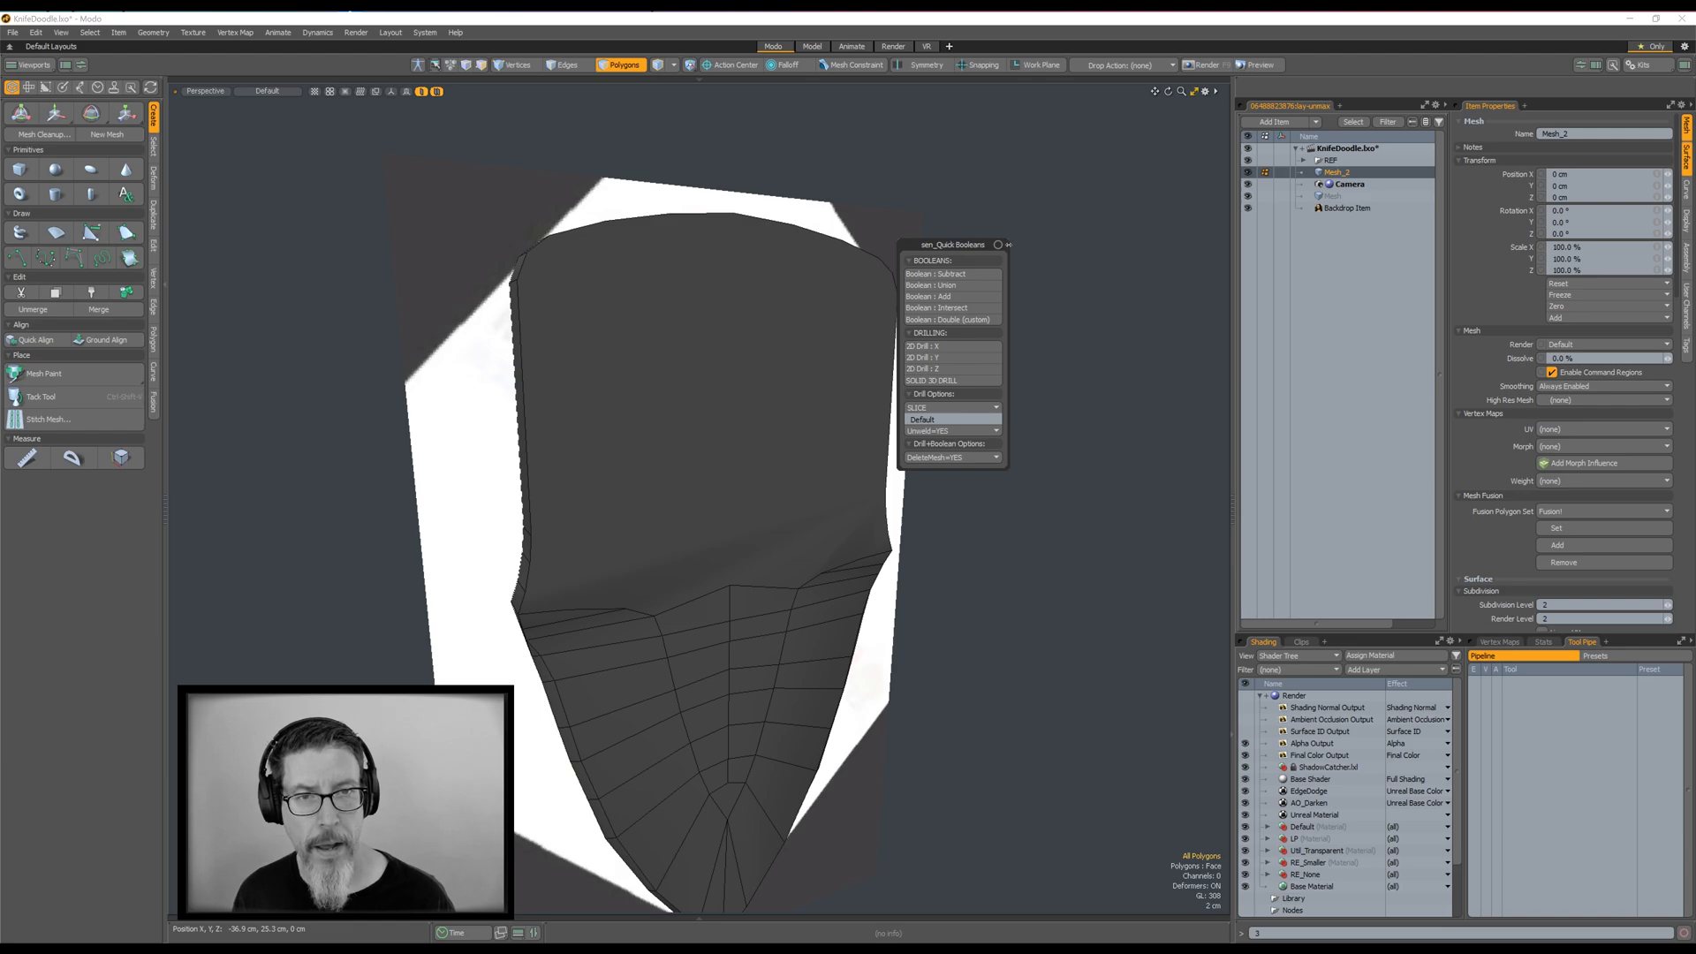
{"action": "left_click_drag", "start_coordinate": [973, 241], "coordinate": [264, 294]}
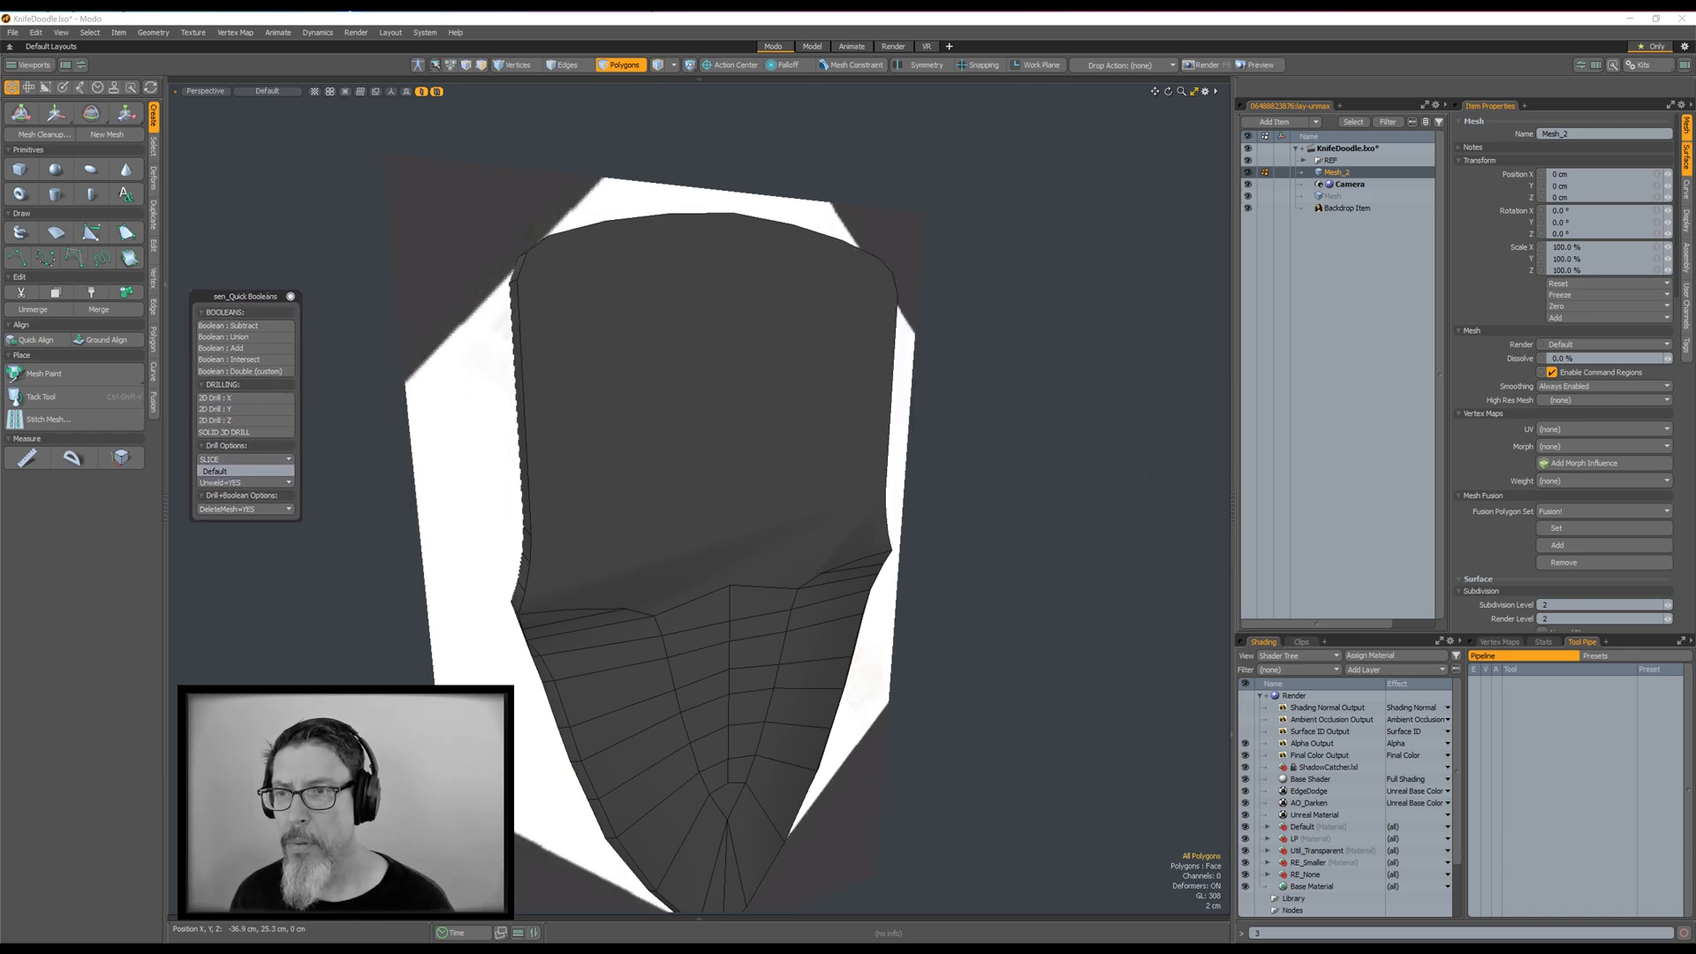
{"action": "left_click_drag", "start_coordinate": [244, 296], "coordinate": [231, 475]}
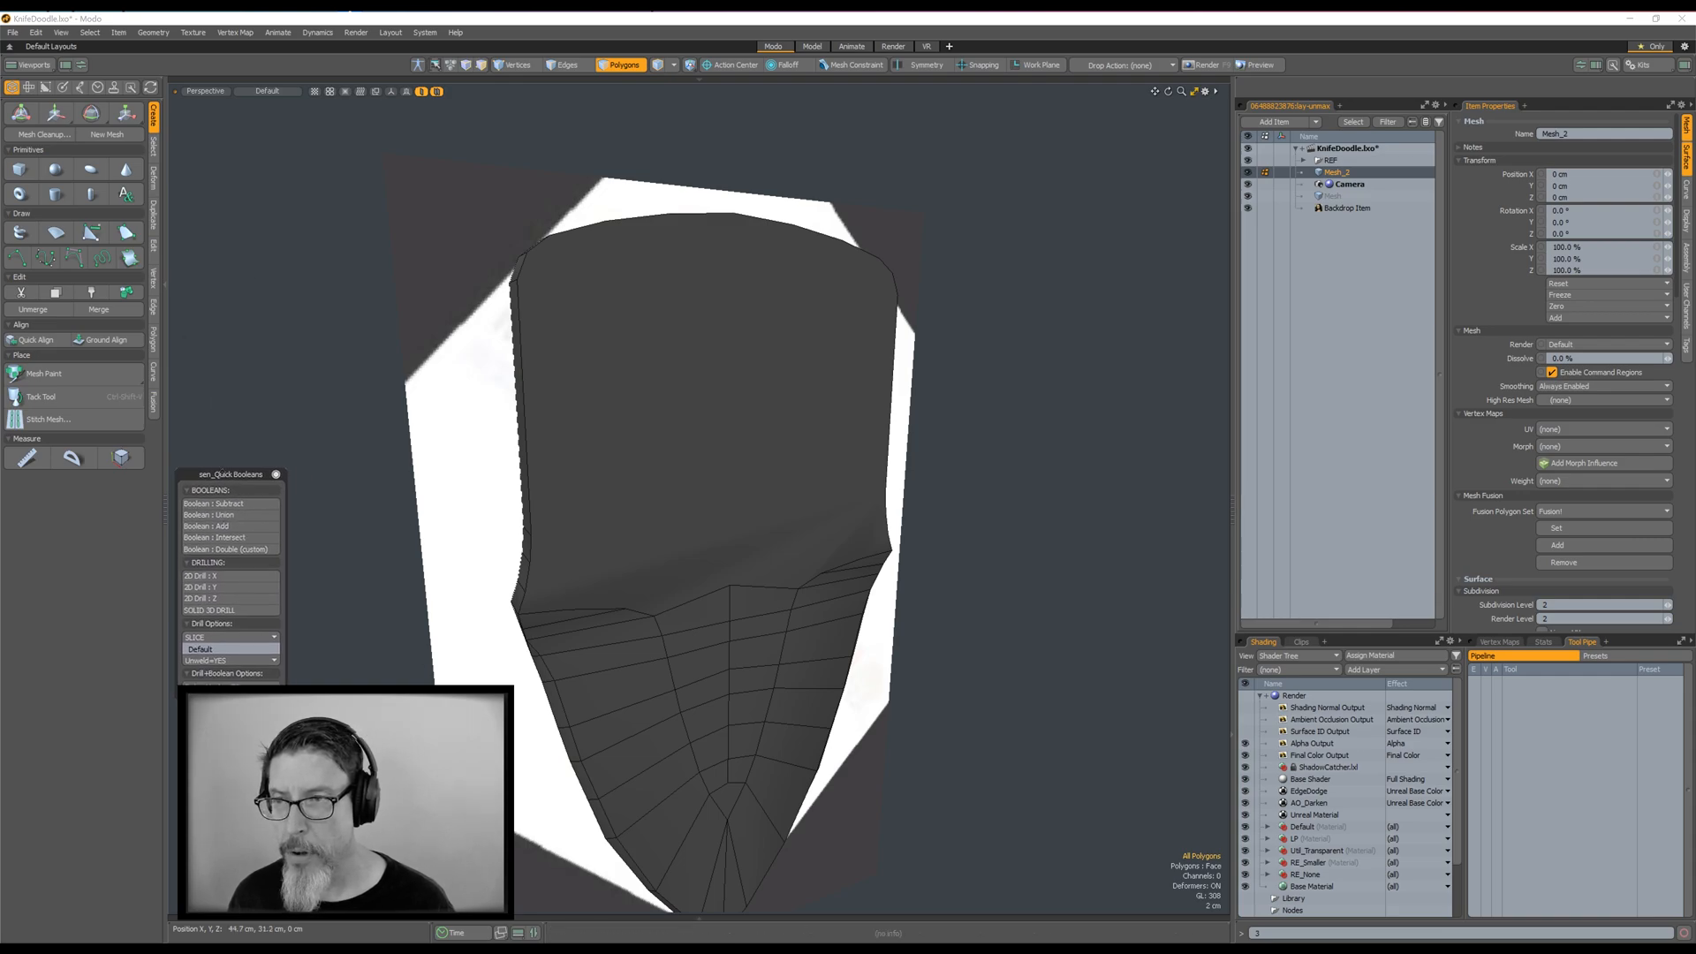
In the Front view, create a 12-sided cylinder along Z with a 2.8 cm radius beside the handle's finger notches.
{"action": "left_click", "coordinate": [63, 200]}
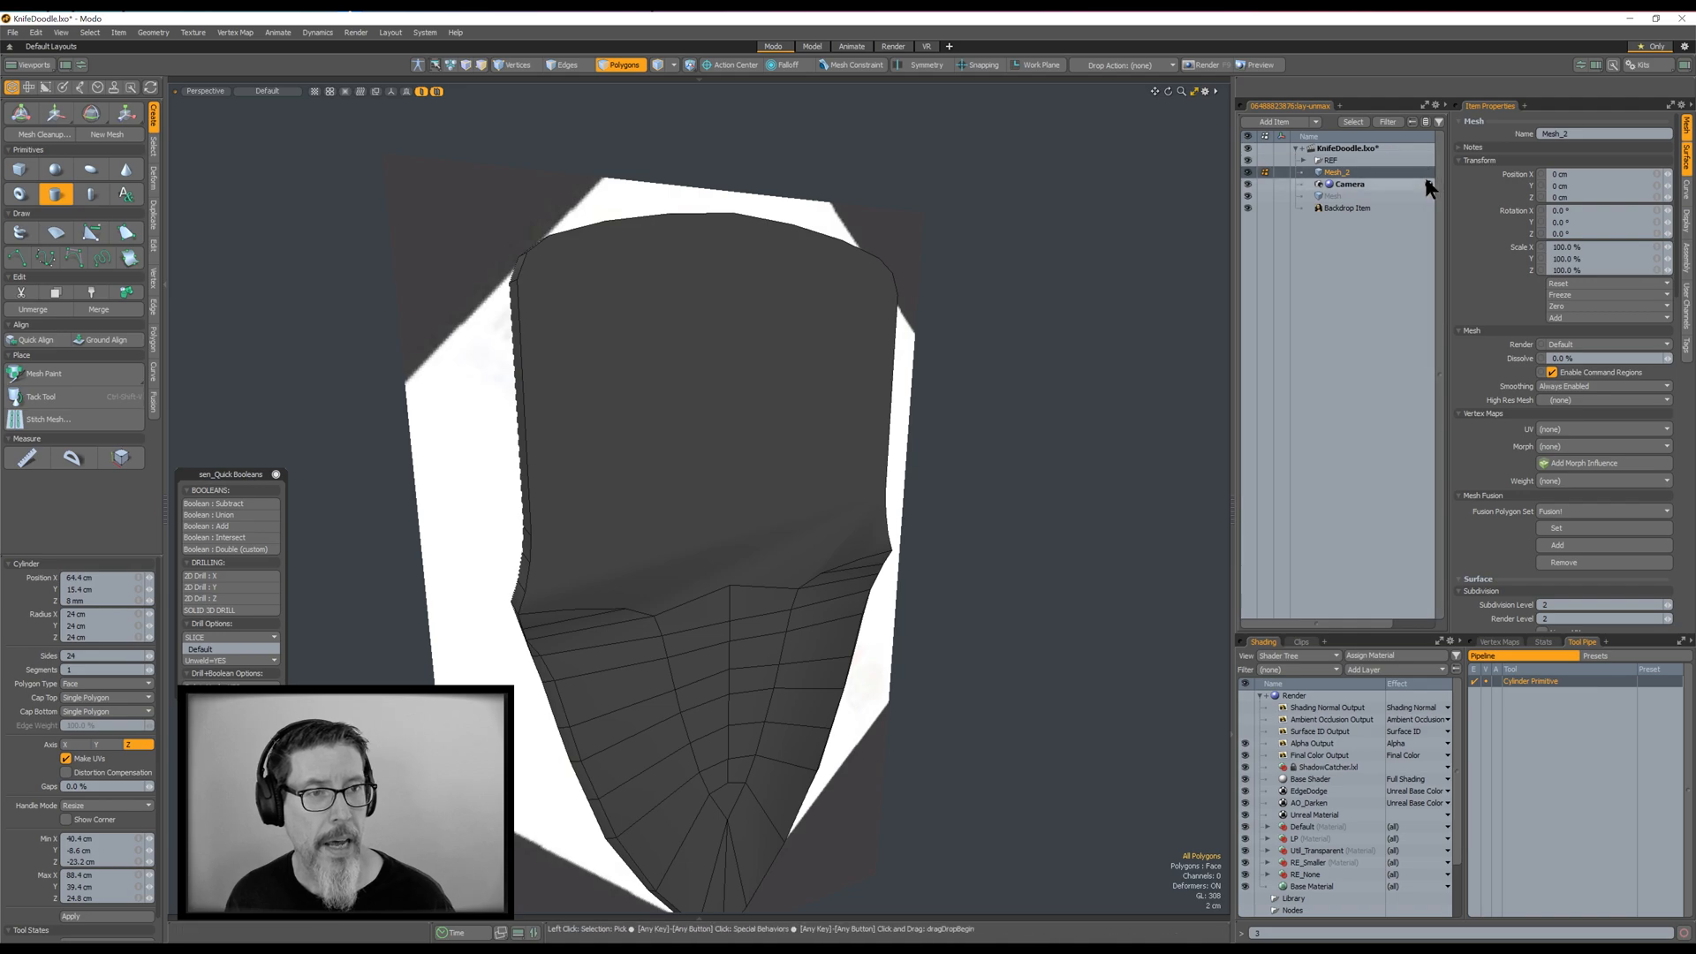
{"action": "scroll", "coordinate": [900, 311], "scroll_direction": "up", "scroll_amount": 3}
{"action": "left_click_drag", "start_coordinate": [900, 311], "coordinate": [985, 352], "text": "alt"}
{"action": "key", "text": "ctrl+space"}
{"action": "left_click", "coordinate": [1023, 377]}
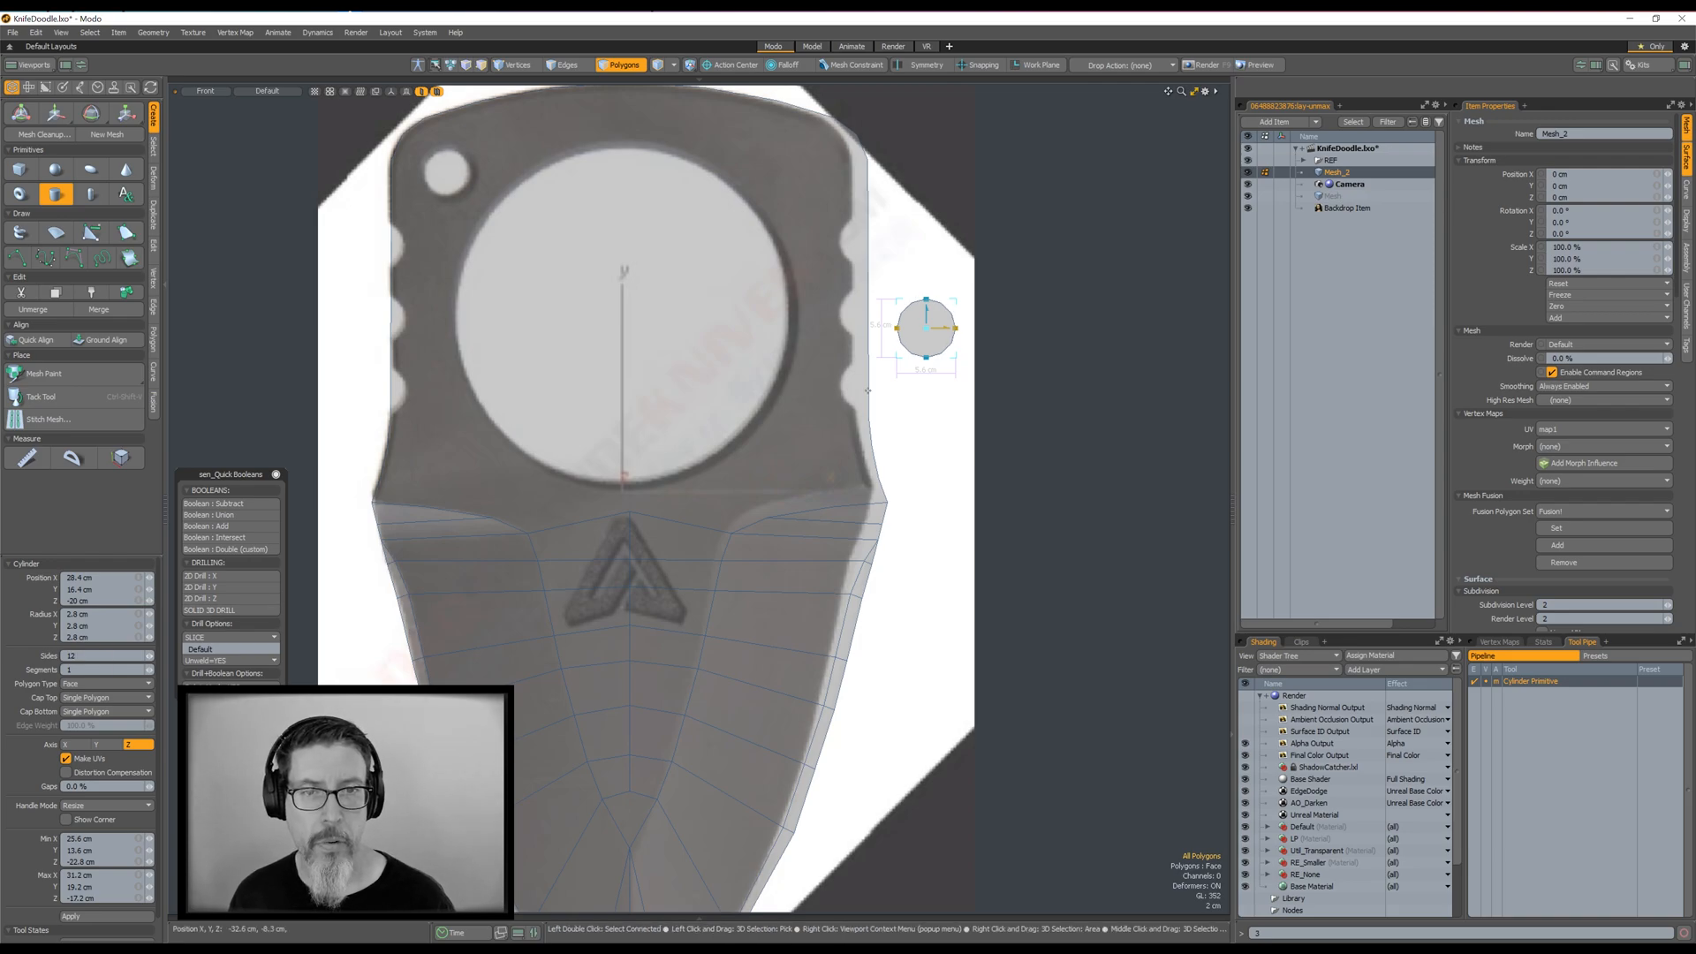
{"action": "left_click_drag", "start_coordinate": [975, 303], "coordinate": [1017, 302], "text": "ctrl+alt"}
{"action": "key", "text": "space"}
Move the cylinder onto the uppermost notch on the handle's opposite side and place a copy 6.9 cm below it.
{"action": "left_click", "coordinate": [881, 345]}
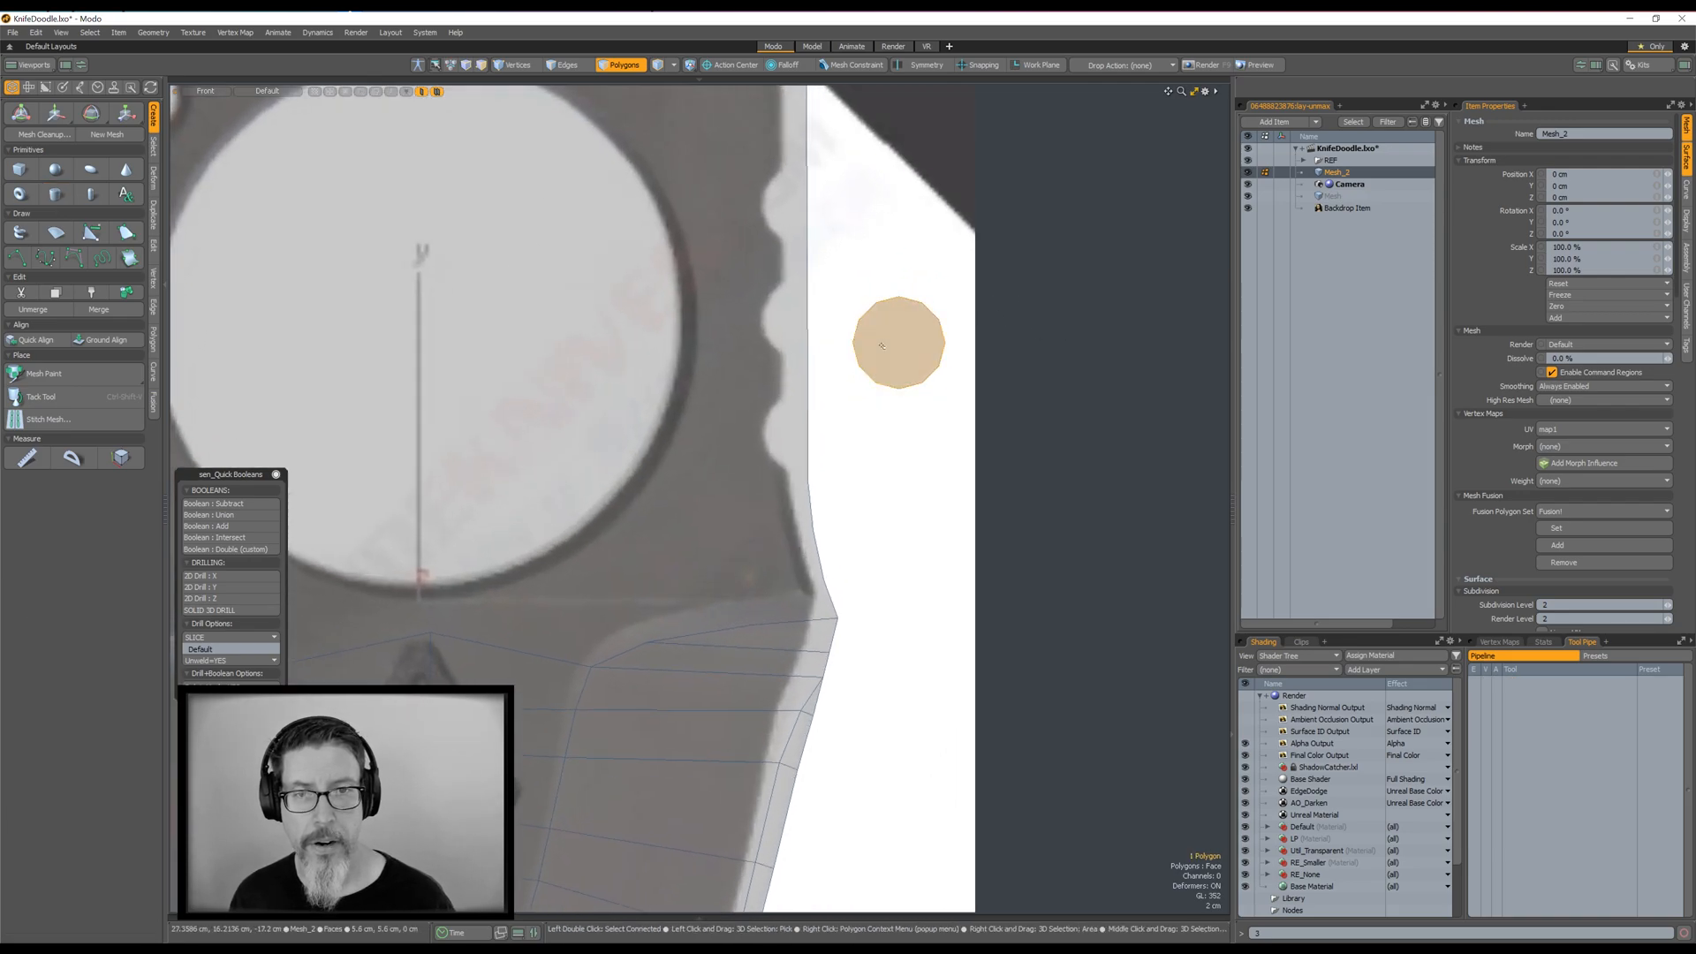
{"action": "left_click_drag", "start_coordinate": [899, 410], "coordinate": [928, 477], "text": "alt+shift"}
{"action": "key", "text": "w"}
{"action": "left_click_drag", "start_coordinate": [784, 419], "coordinate": [218, 384], "text": "alt+shift"}
{"action": "left_click_drag", "start_coordinate": [470, 322], "coordinate": [653, 384], "text": "alt+shift"}
{"action": "mouse_move", "coordinate": [654, 384]}
{"action": "left_mouse_down", "text": "ctrl+alt"}
{"action": "mouse_move", "coordinate": [690, 354]}
{"action": "mouse_move", "coordinate": [668, 364]}
{"action": "left_mouse_up", "text": "ctrl+alt"}
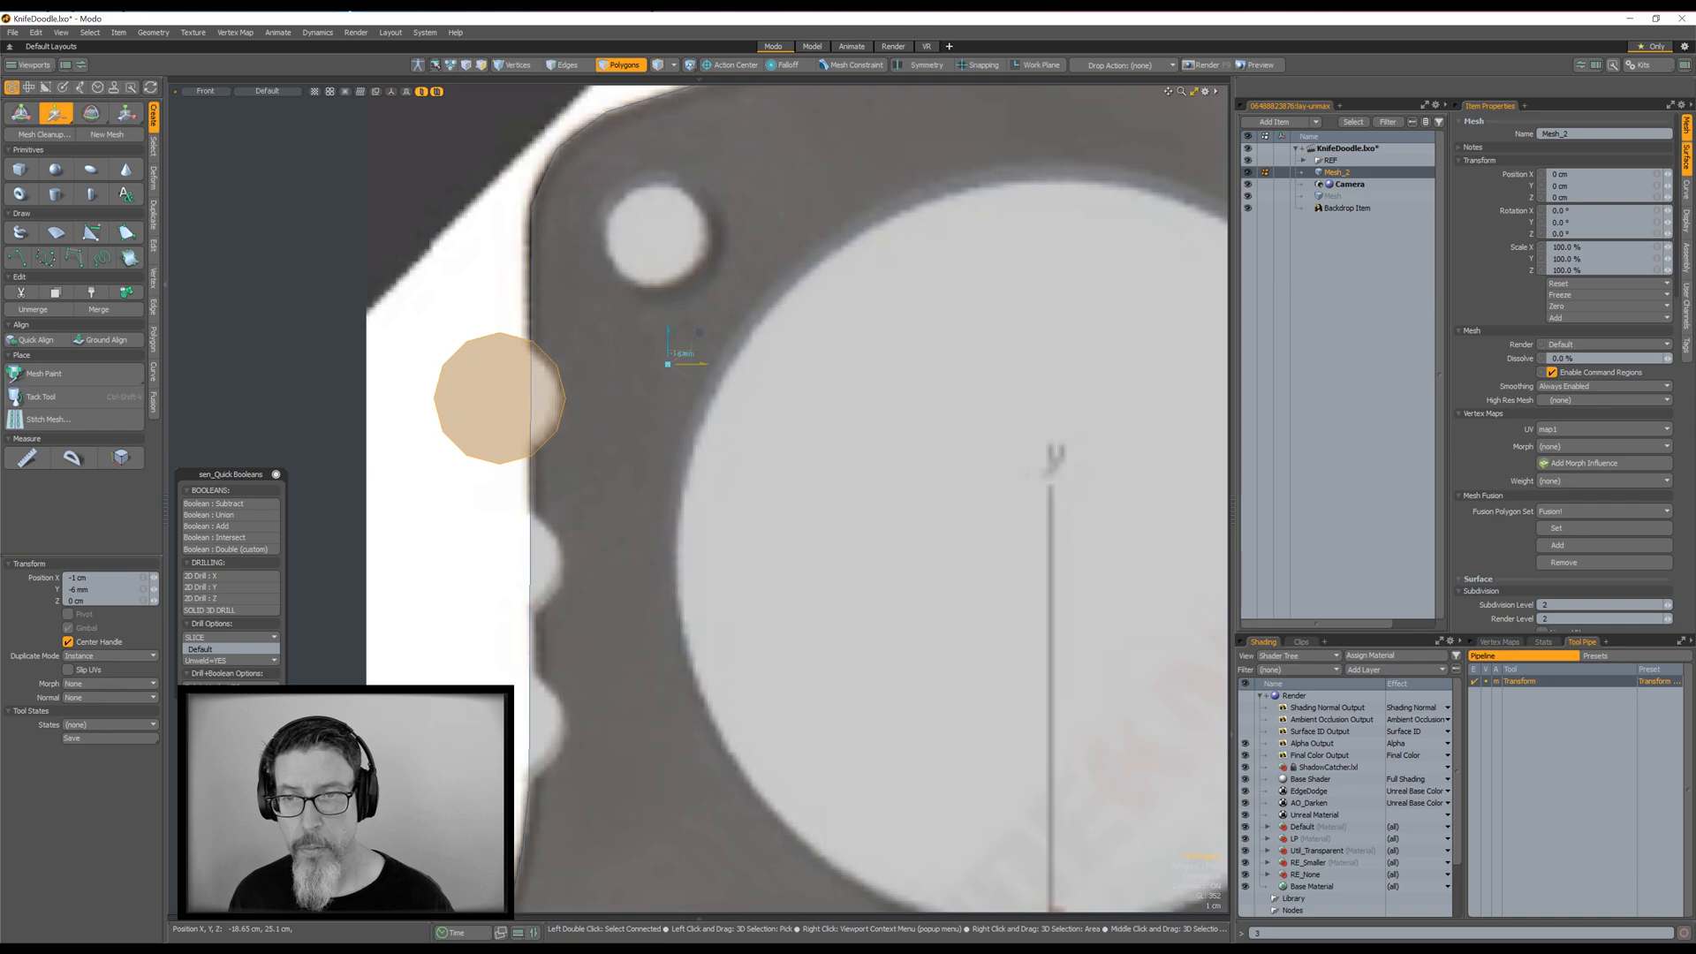
{"action": "left_click_drag", "start_coordinate": [540, 383], "coordinate": [663, 483], "text": "ctrl+alt"}
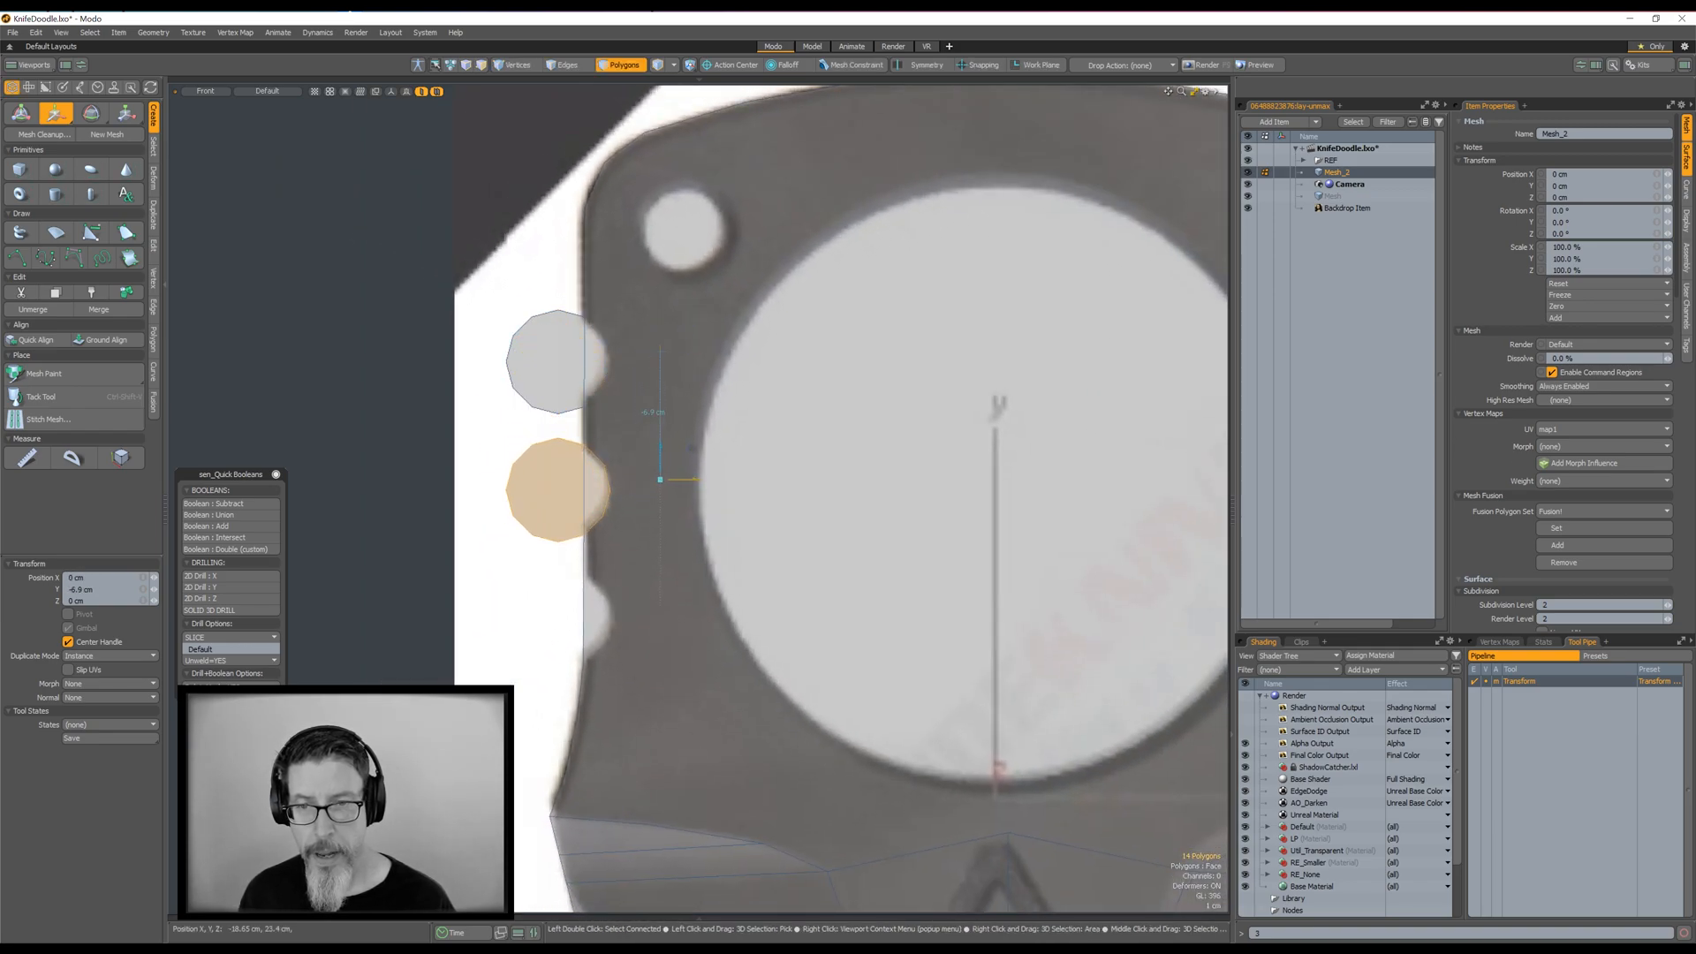
Place a third cylinder copy on the lowest finger notch and another on the small corner hole, offset 6.4 cm in X and 20.9 cm in Y.
{"action": "left_click_drag", "start_coordinate": [662, 482], "coordinate": [769, 293]}
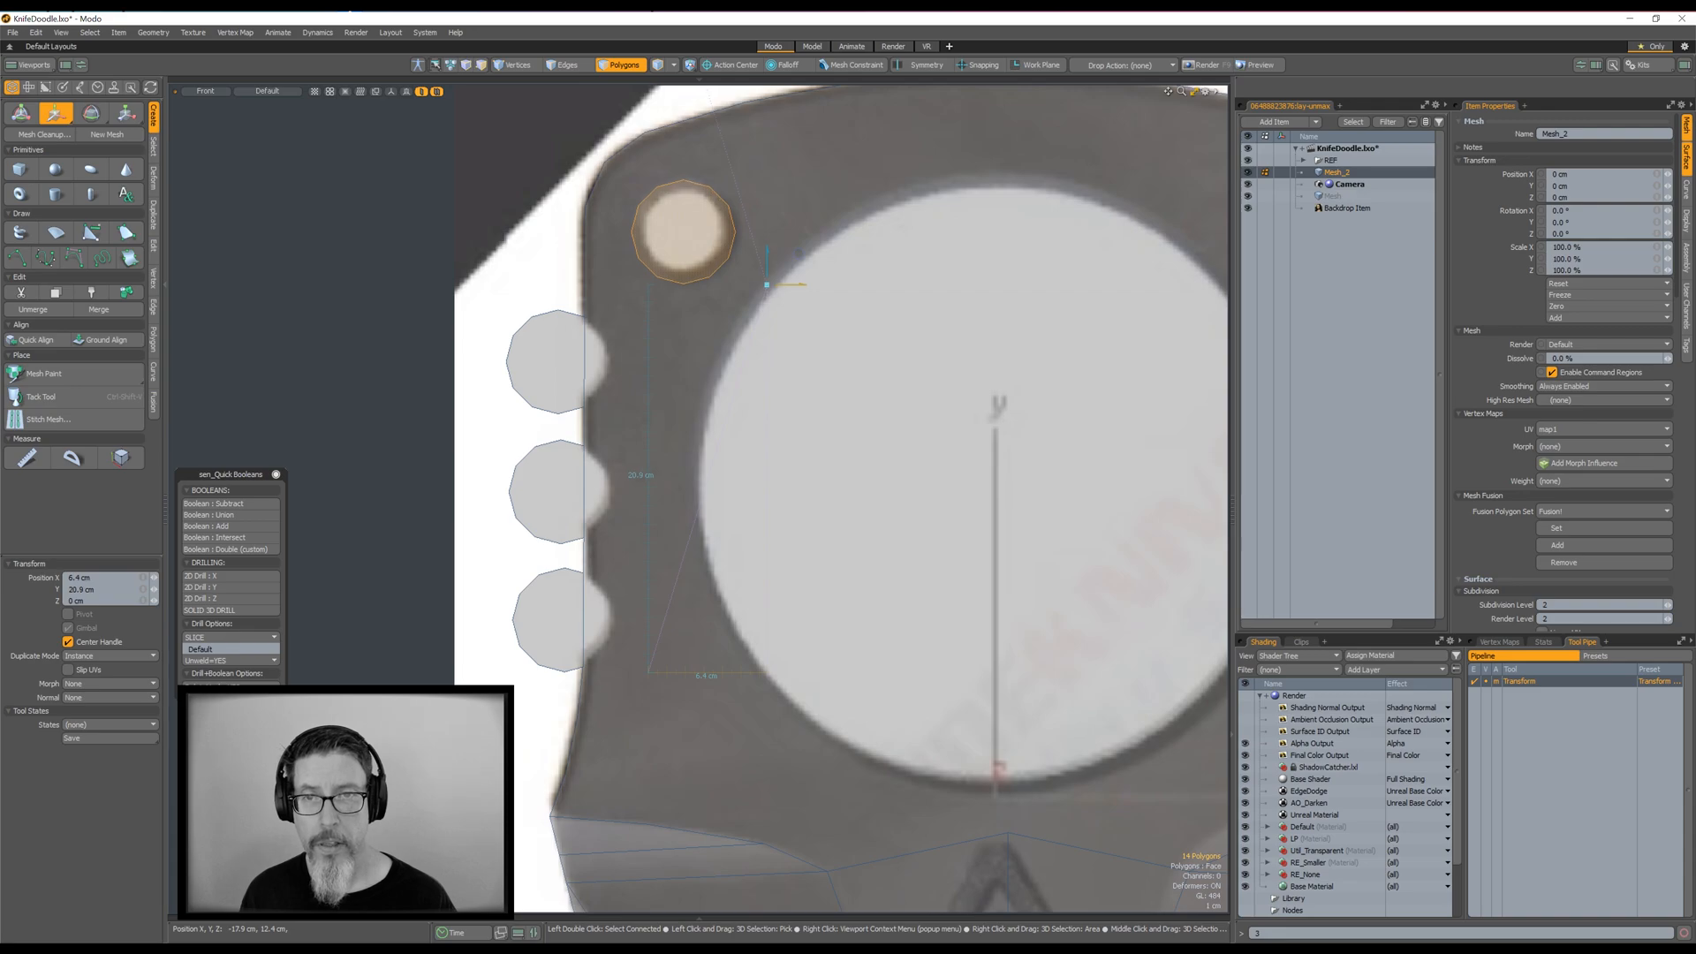
{"action": "scroll", "coordinate": [743, 365], "scroll_direction": "down", "scroll_amount": 2}
{"action": "left_click_drag", "start_coordinate": [744, 366], "coordinate": [559, 354], "text": "alt+shift"}
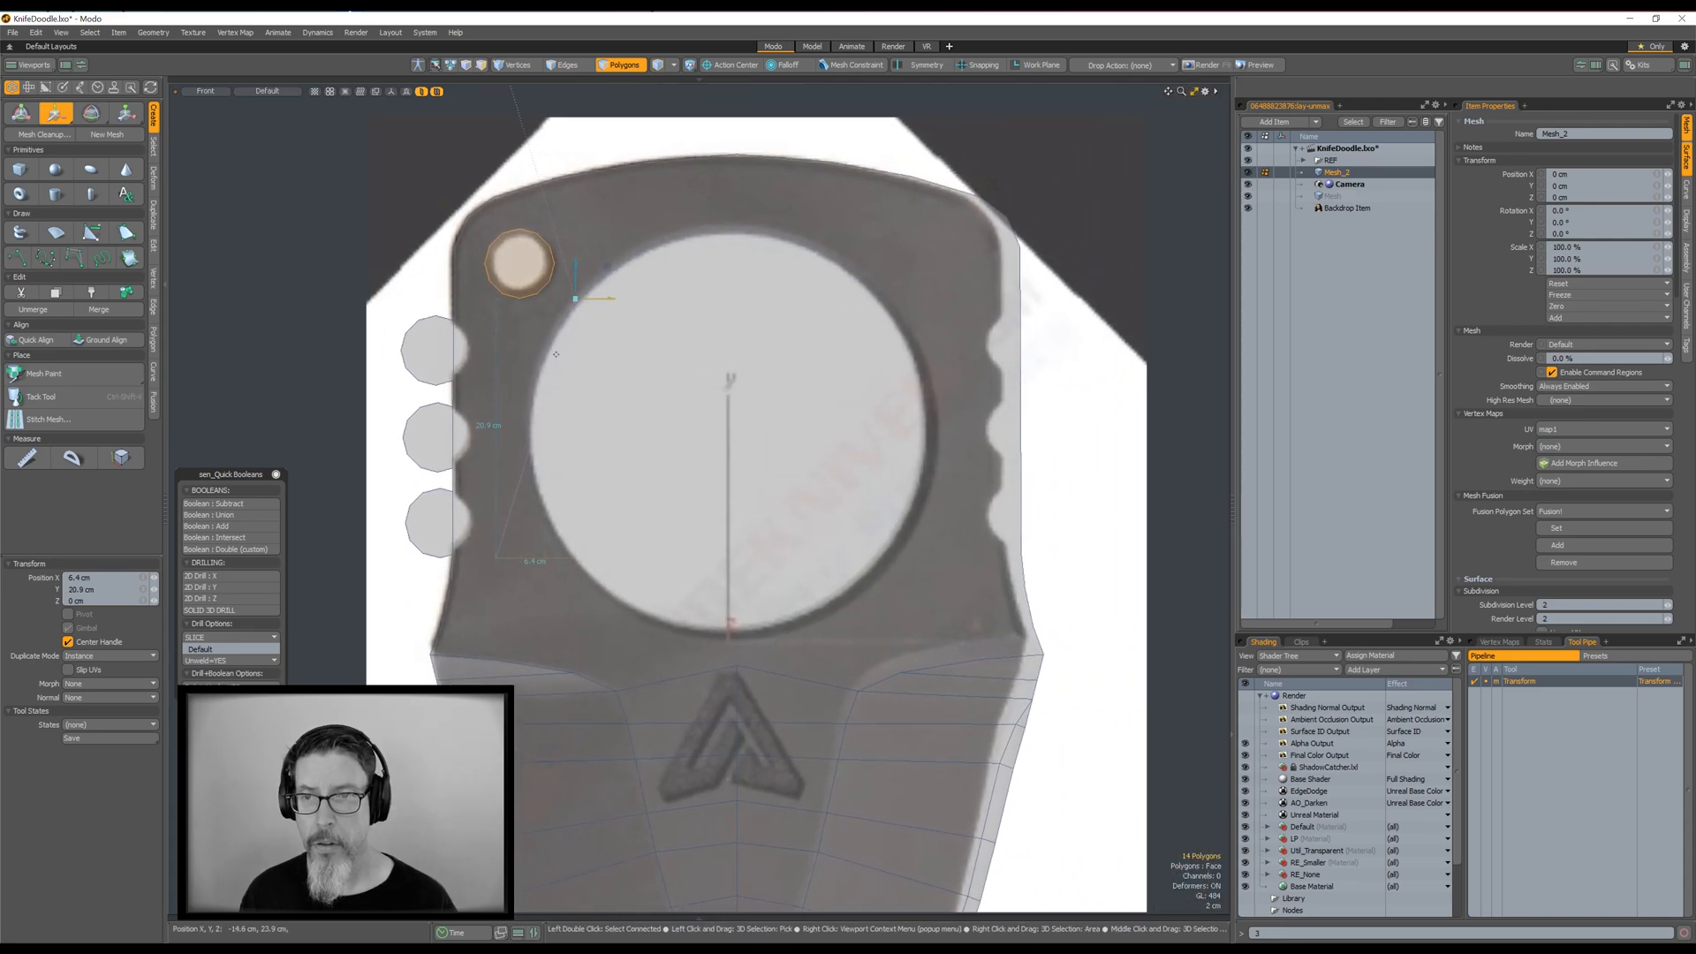
{"action": "key", "text": "space"}
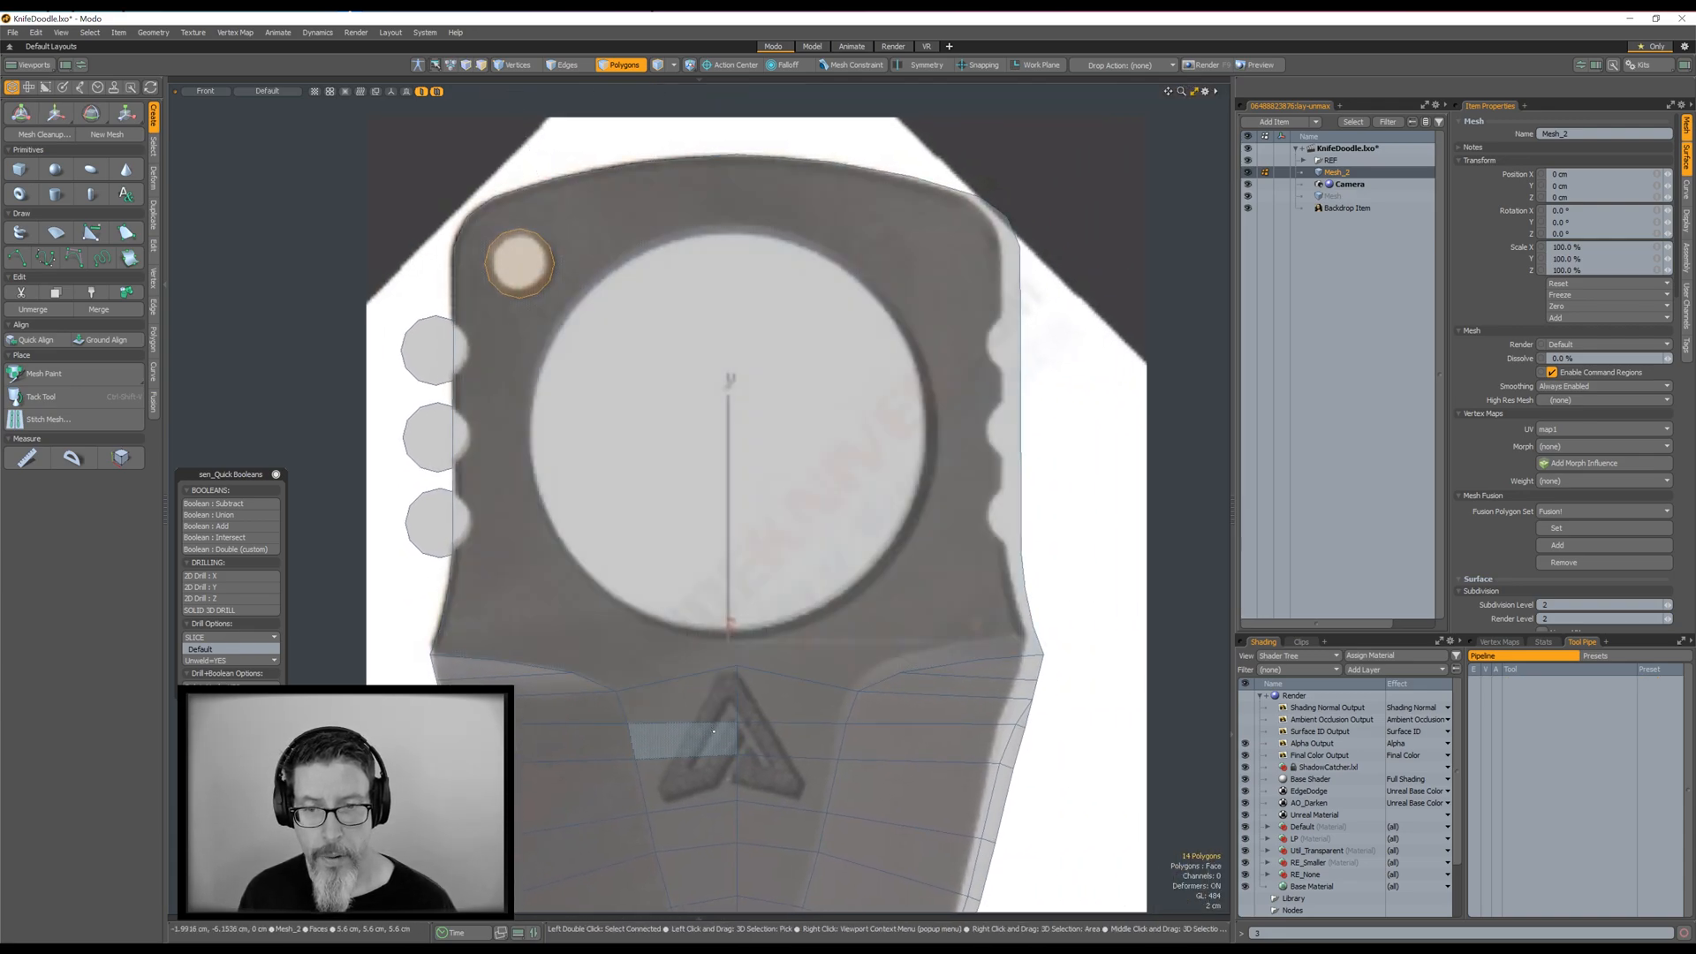
Select the three finger-notch cylinders and mirror them across X to the handle's opposite side.
{"action": "left_click", "coordinate": [682, 740]}
{"action": "left_click", "coordinate": [755, 744], "text": "shift"}
{"action": "key", "text": "Home"}
{"action": "key", "text": "ctrl+space"}
{"action": "left_click", "coordinate": [768, 583]}
{"action": "left_click_drag", "start_coordinate": [768, 529], "coordinate": [715, 530], "text": "ctrl+alt"}
{"action": "left_click_drag", "start_coordinate": [715, 530], "coordinate": [667, 292], "text": "alt+shift"}
{"action": "left_click", "coordinate": [945, 441]}
{"action": "left_click_drag", "start_coordinate": [883, 481], "coordinate": [890, 578], "text": "shift"}
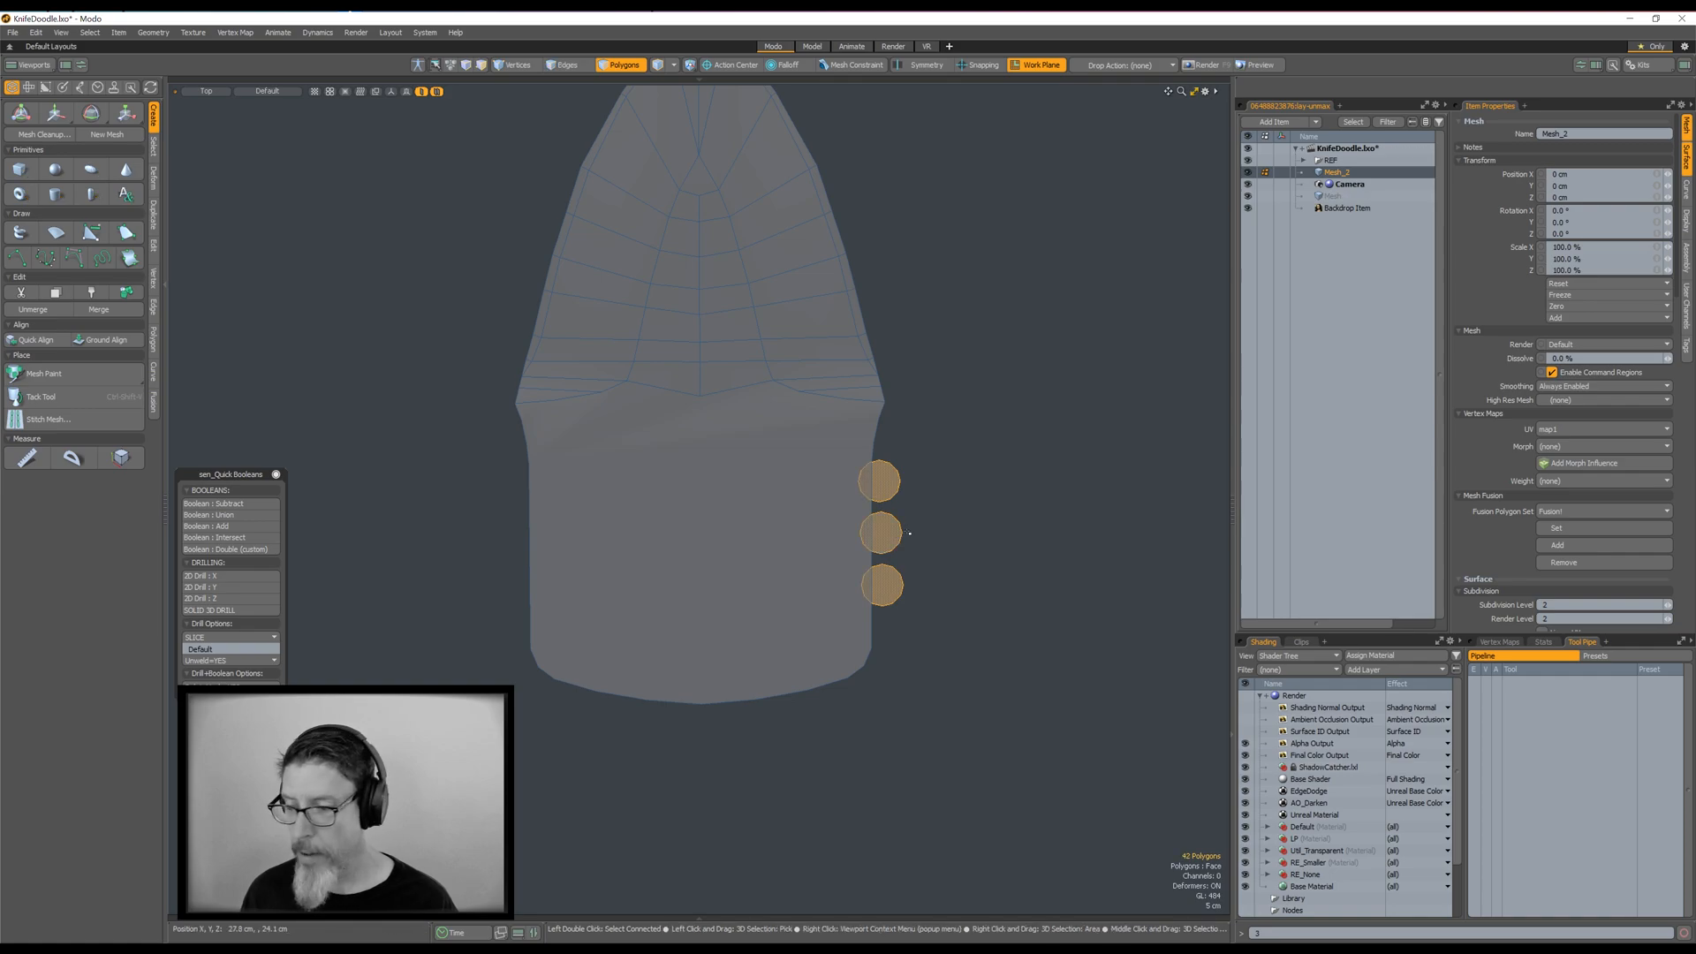
{"action": "key", "text": "shift+d"}
{"action": "left_click", "coordinate": [1013, 421]}
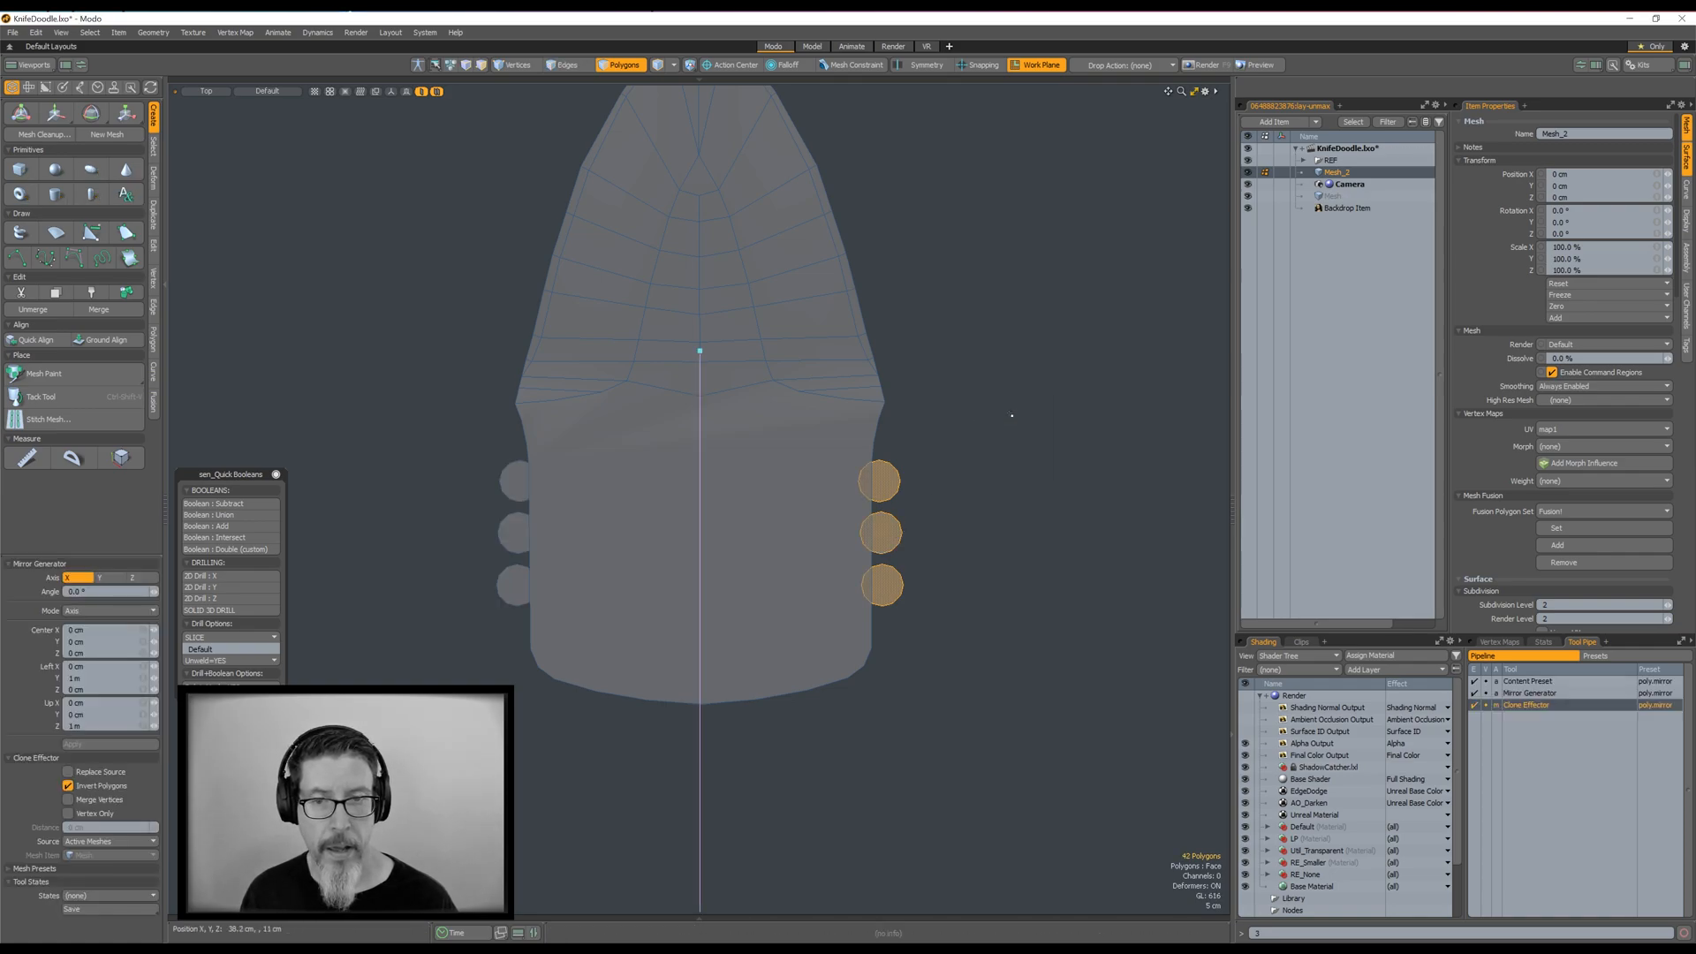
{"action": "key", "text": "Escape"}
Check the mirrored cylinders against the reference notches in the Front view.
{"action": "key", "text": "ctrl+space"}
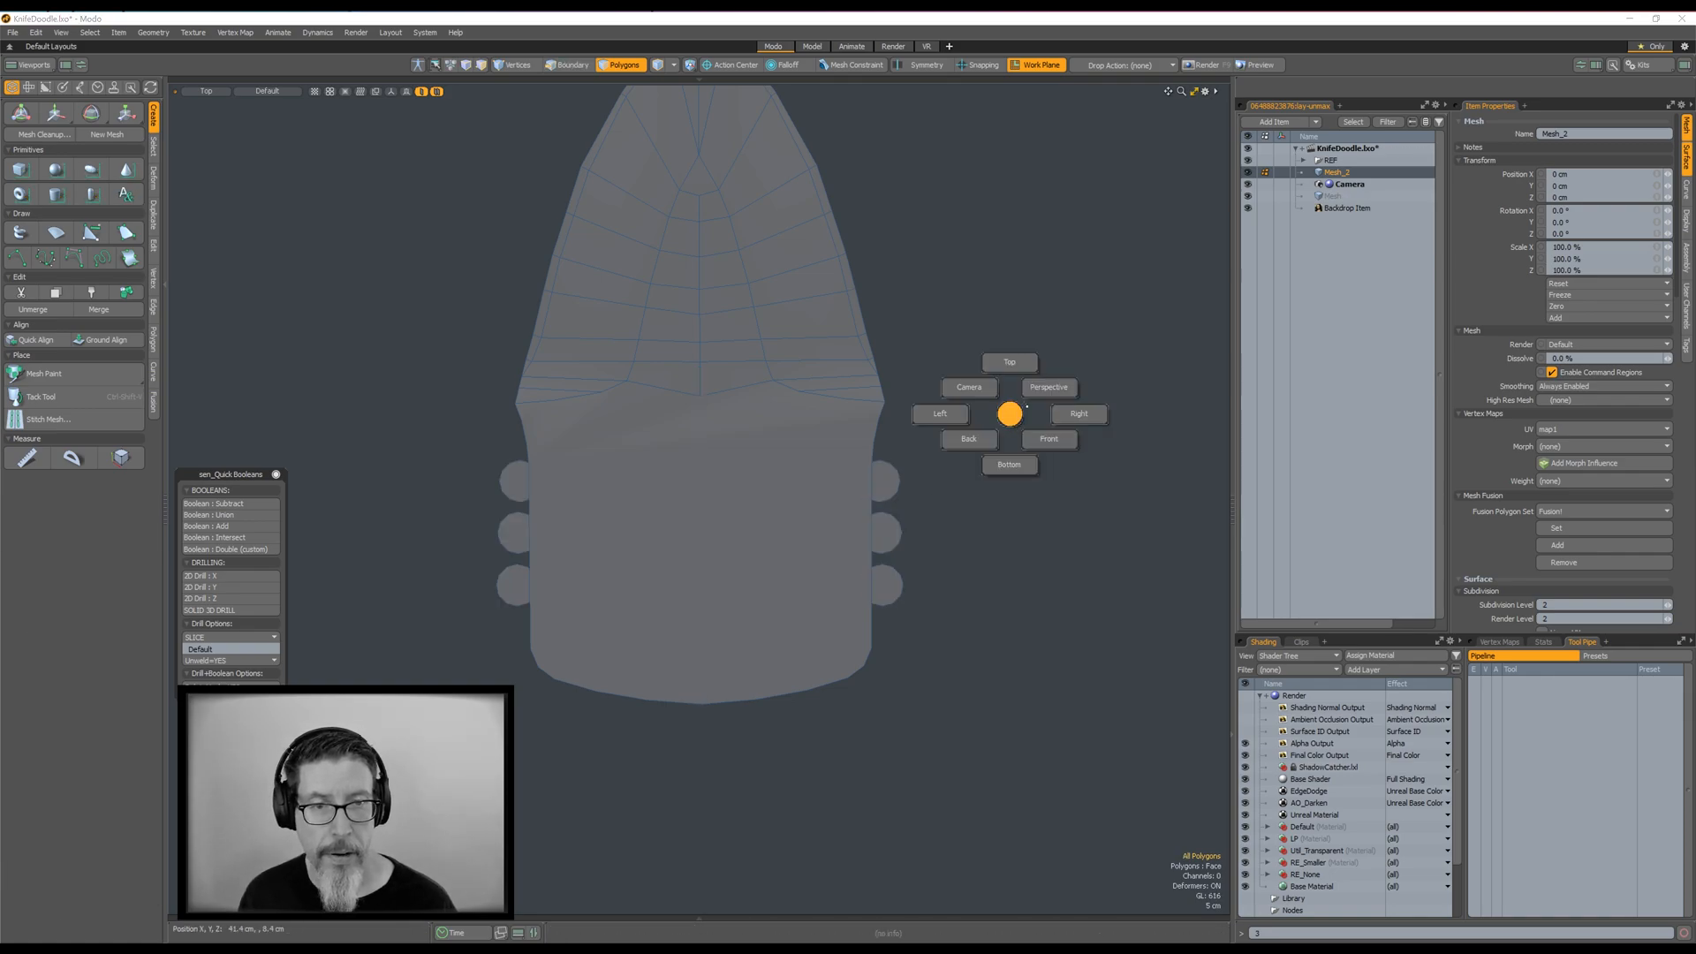
{"action": "left_click", "coordinate": [1048, 388]}
{"action": "key", "text": "ctrl+space"}
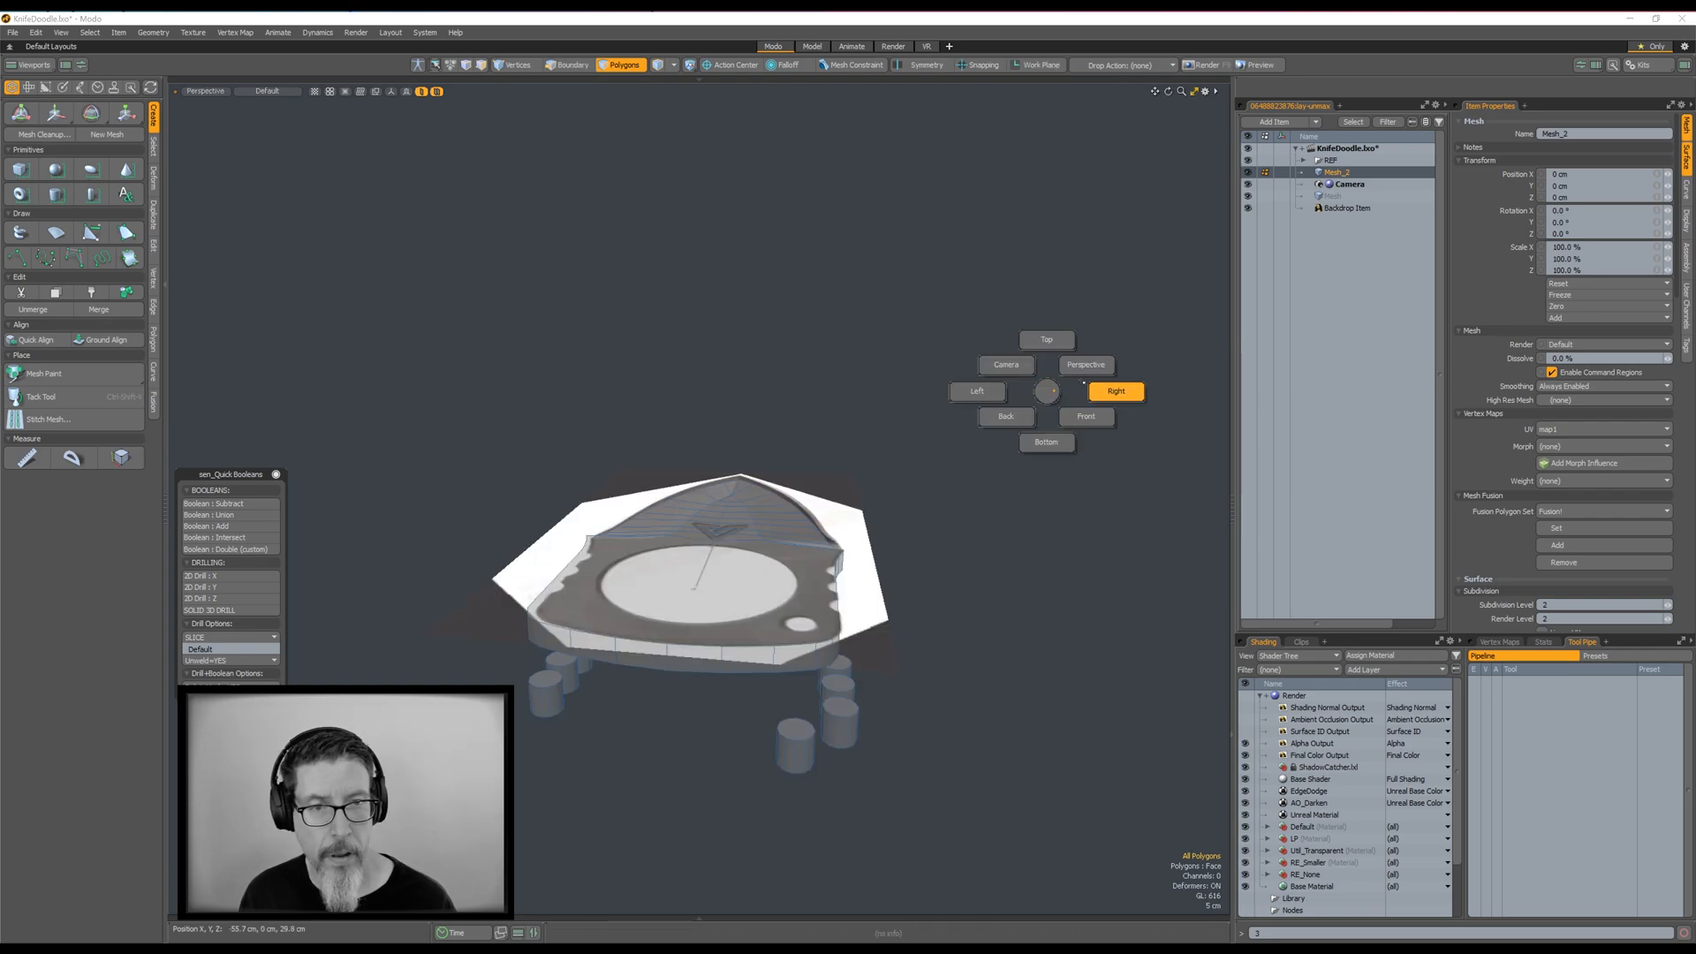
{"action": "left_click", "coordinate": [1085, 416]}
{"action": "scroll", "coordinate": [952, 436], "scroll_direction": "up", "scroll_amount": 4}
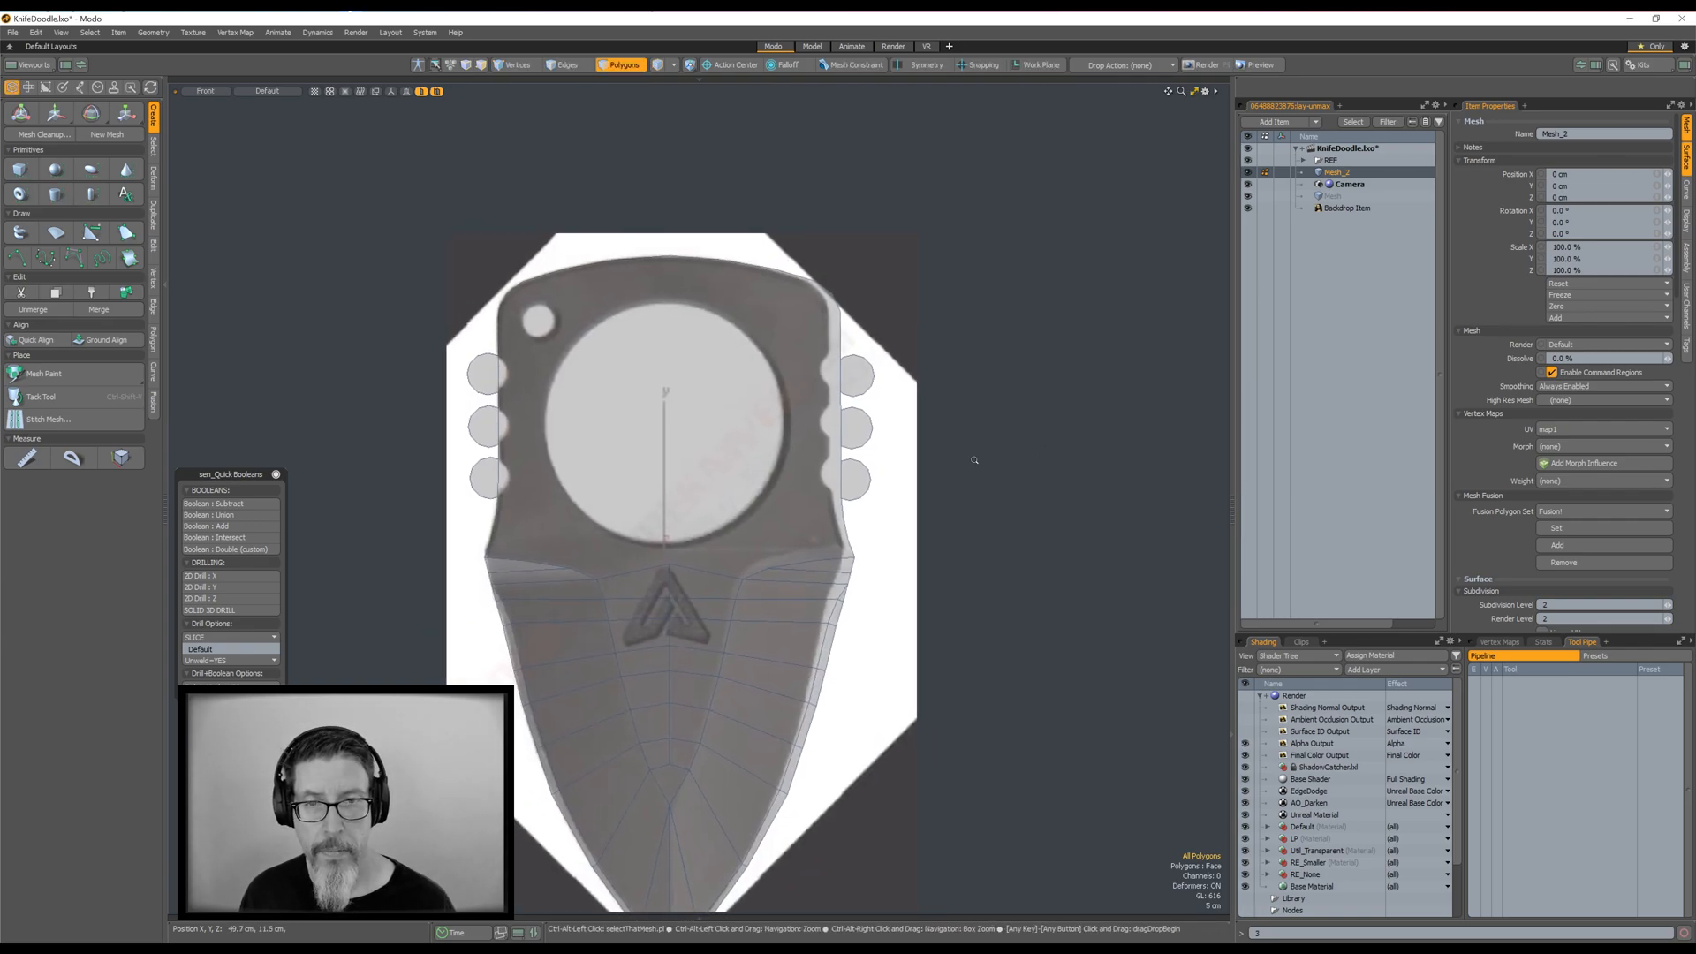
{"action": "scroll", "coordinate": [952, 436], "scroll_direction": "down", "scroll_amount": 2}
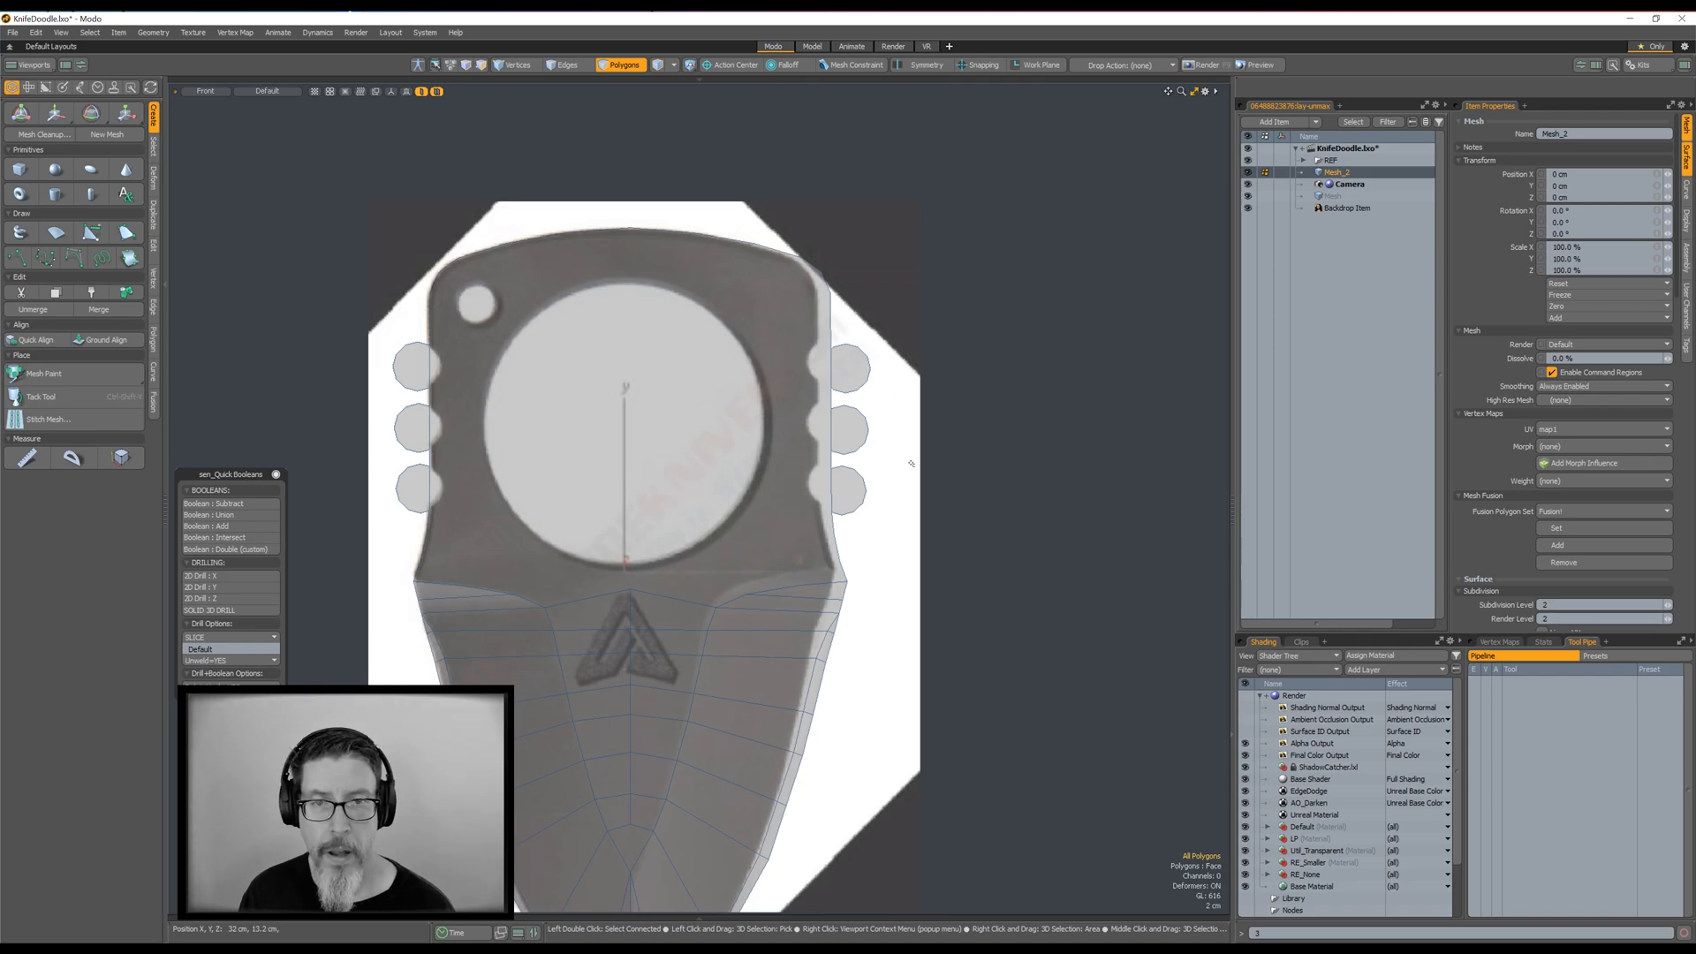
{"action": "scroll", "coordinate": [795, 371], "scroll_direction": "up", "scroll_amount": 3}
Select all six notch cylinders plus the small-hole cylinder and move them about 16.4 cm along Z so they pass through the knife body.
{"action": "left_click", "coordinate": [845, 367]}
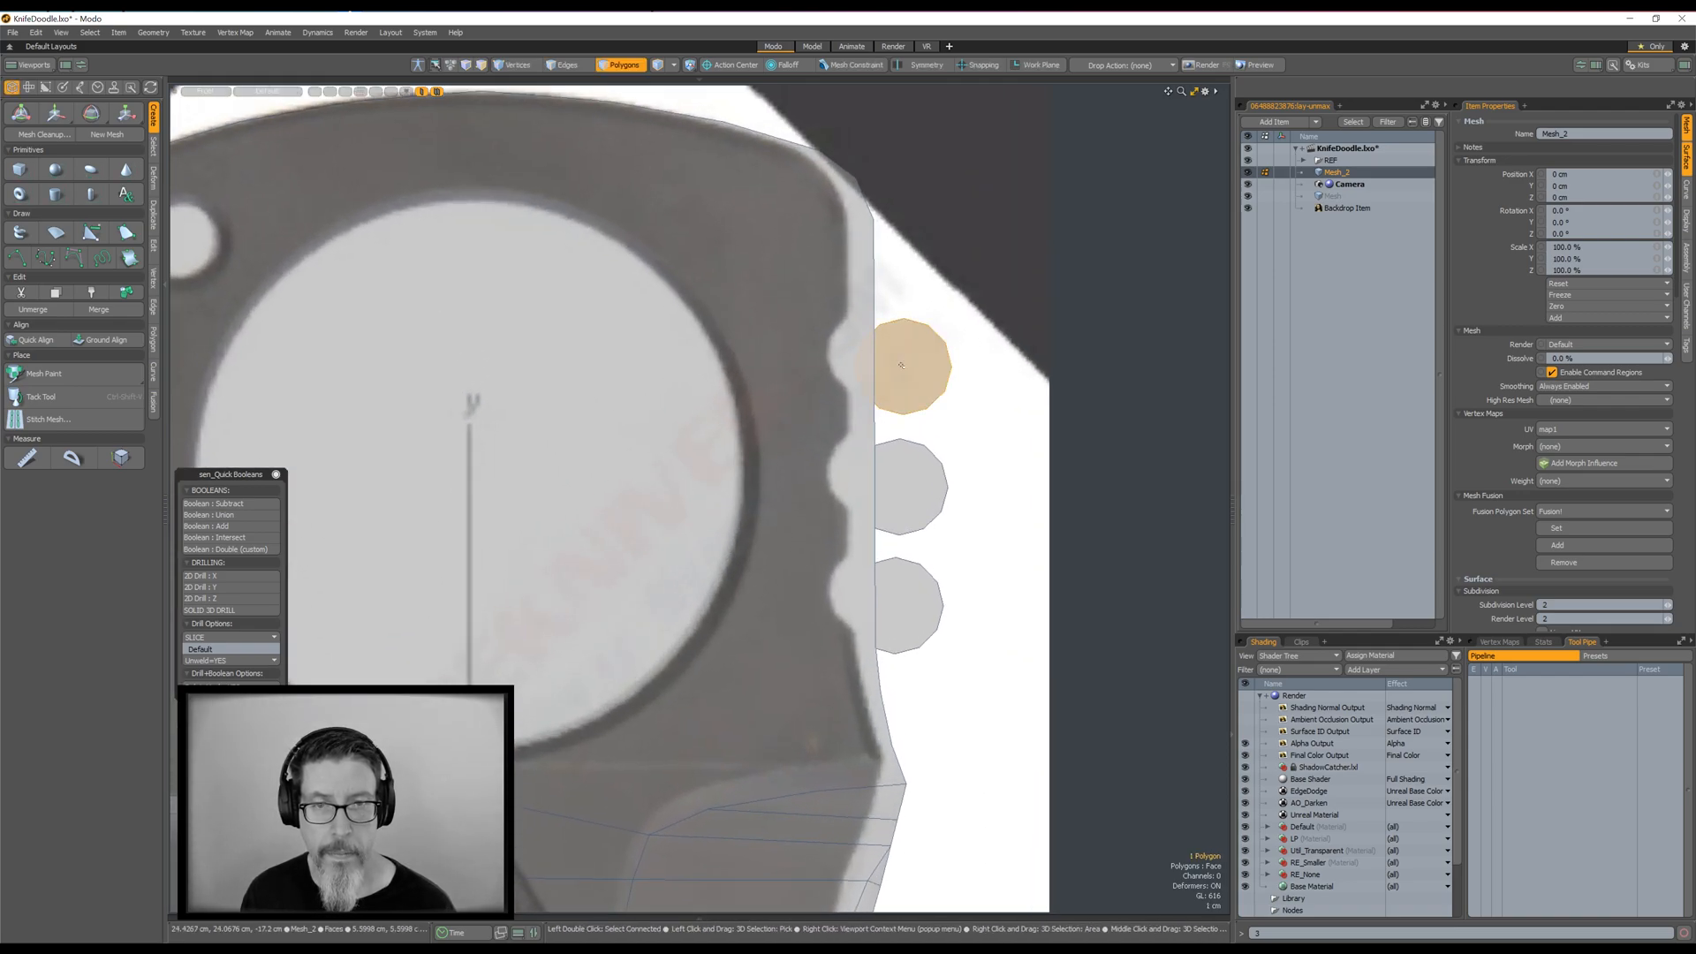
{"action": "key", "text": "]"}
{"action": "scroll", "coordinate": [911, 600], "scroll_direction": "down", "scroll_amount": 5}
{"action": "left_click_drag", "start_coordinate": [911, 599], "coordinate": [995, 562], "text": "alt+shift"}
{"action": "left_click", "coordinate": [704, 481], "text": "shift"}
{"action": "left_click", "coordinate": [704, 521], "text": "shift"}
{"action": "left_click", "coordinate": [703, 556], "text": "shift"}
{"action": "key", "text": "]"}
{"action": "key", "text": "ctrl+space"}
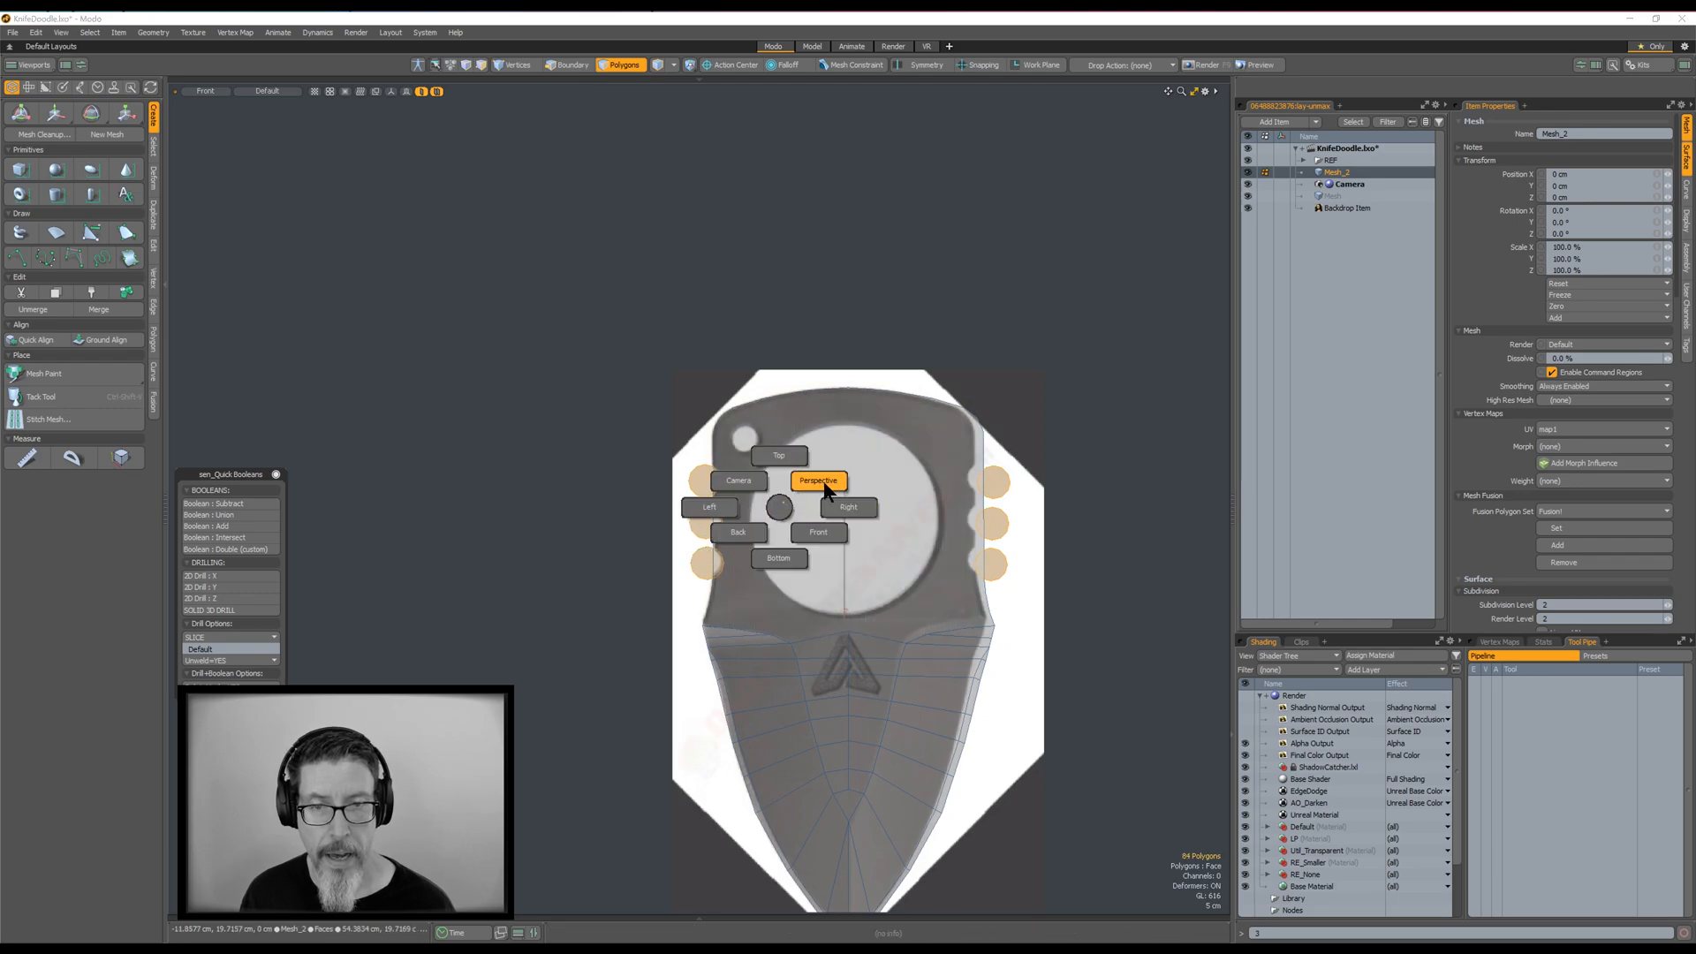
{"action": "left_click", "coordinate": [828, 490]}
{"action": "left_click_drag", "start_coordinate": [845, 451], "coordinate": [935, 386], "text": "alt"}
{"action": "left_click", "coordinate": [576, 437], "text": "shift"}
{"action": "key", "text": "]"}
{"action": "left_click_drag", "start_coordinate": [578, 442], "coordinate": [621, 446], "text": "alt"}
{"action": "key", "text": "y"}
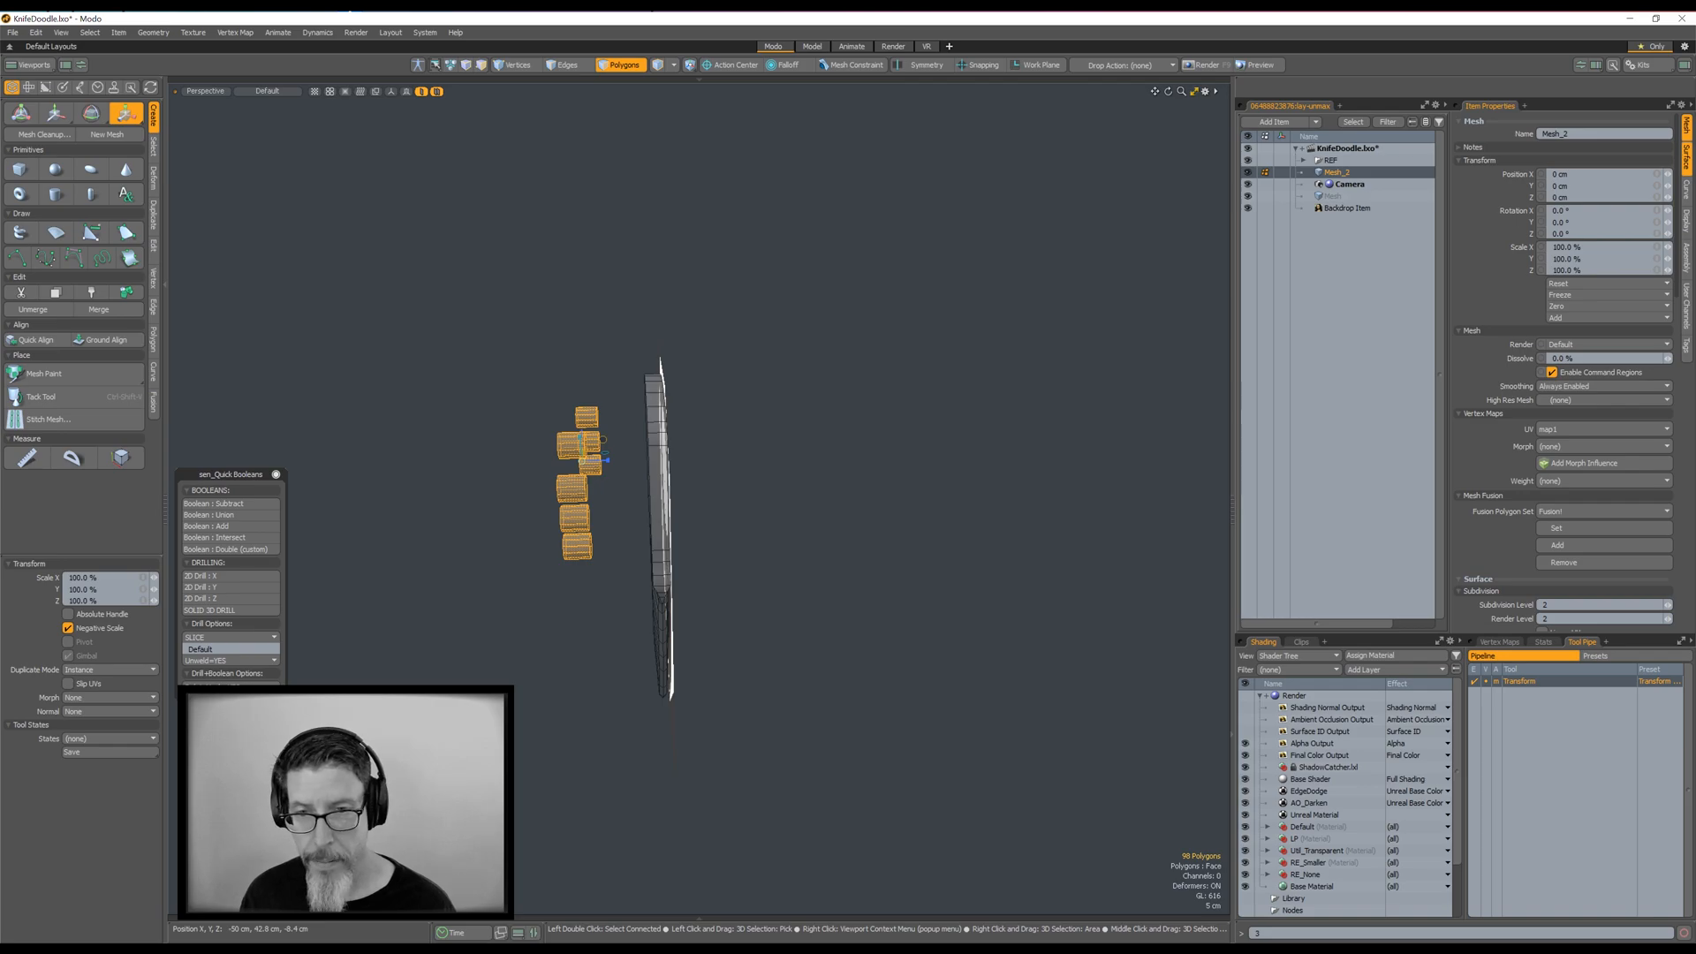
{"action": "key", "text": "w"}
{"action": "left_click_drag", "start_coordinate": [548, 575], "coordinate": [639, 575]}
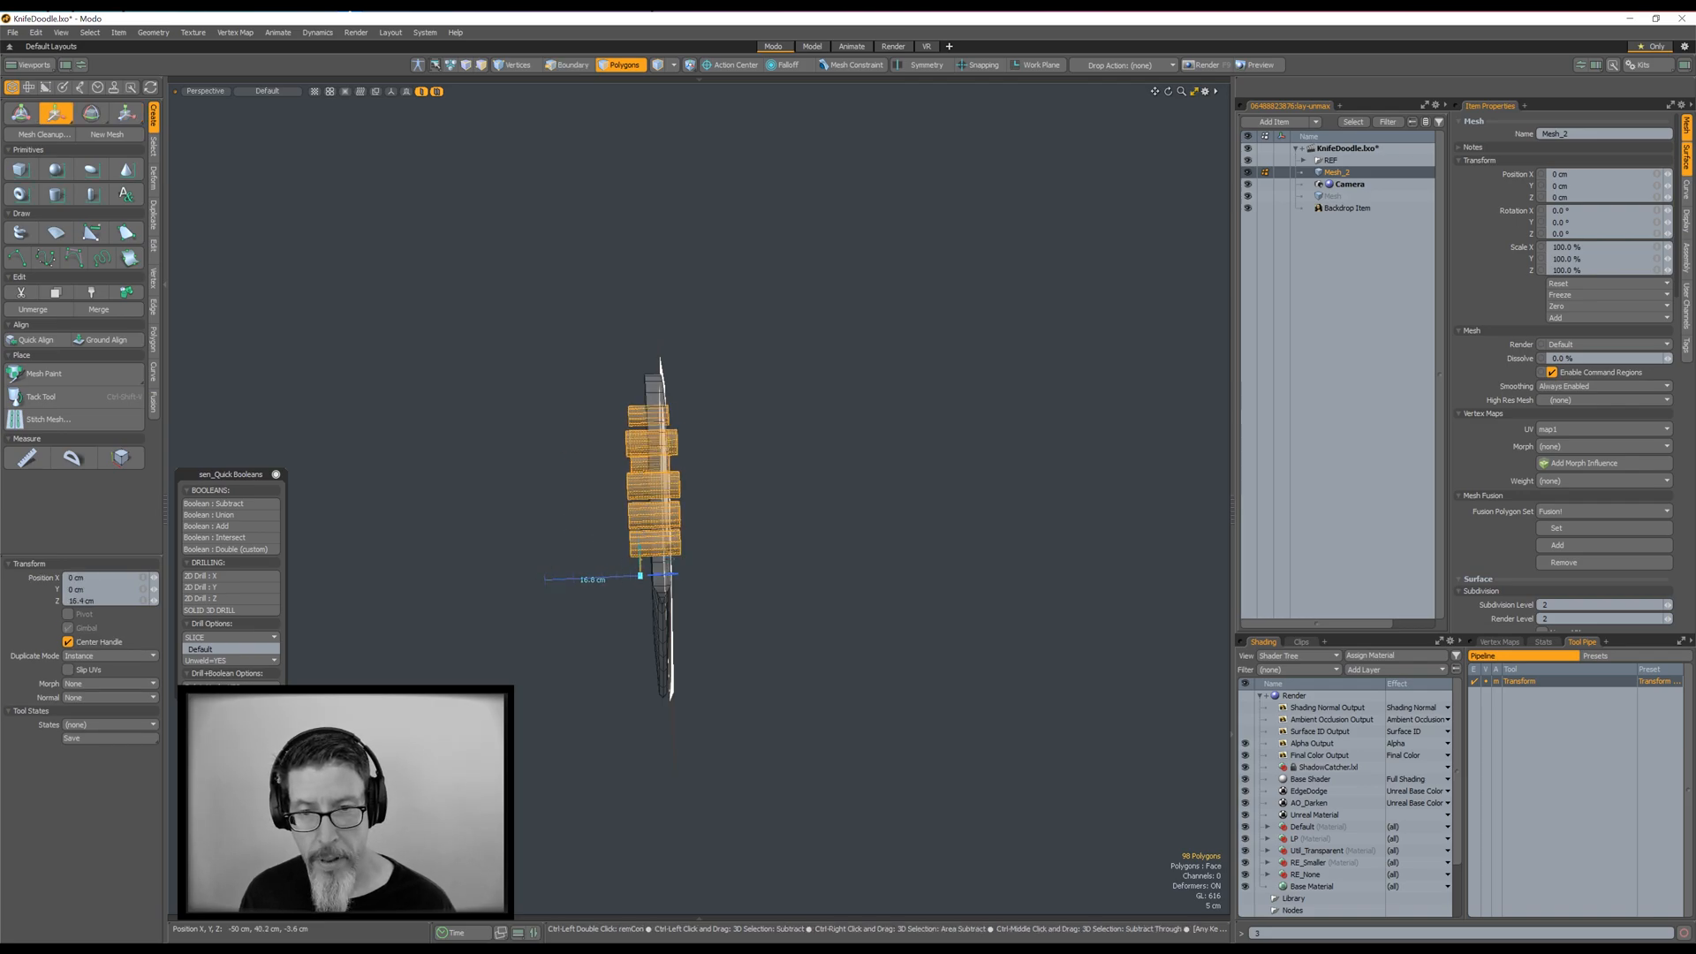
{"action": "key", "text": "q"}
{"action": "left_click", "coordinate": [711, 544]}
In the Front view, use snapping to raise the uppermost mirrored notch cylinder about 2.2 mm, level with its counterpart on the handle's other side.
{"action": "key", "text": "ctrl+space"}
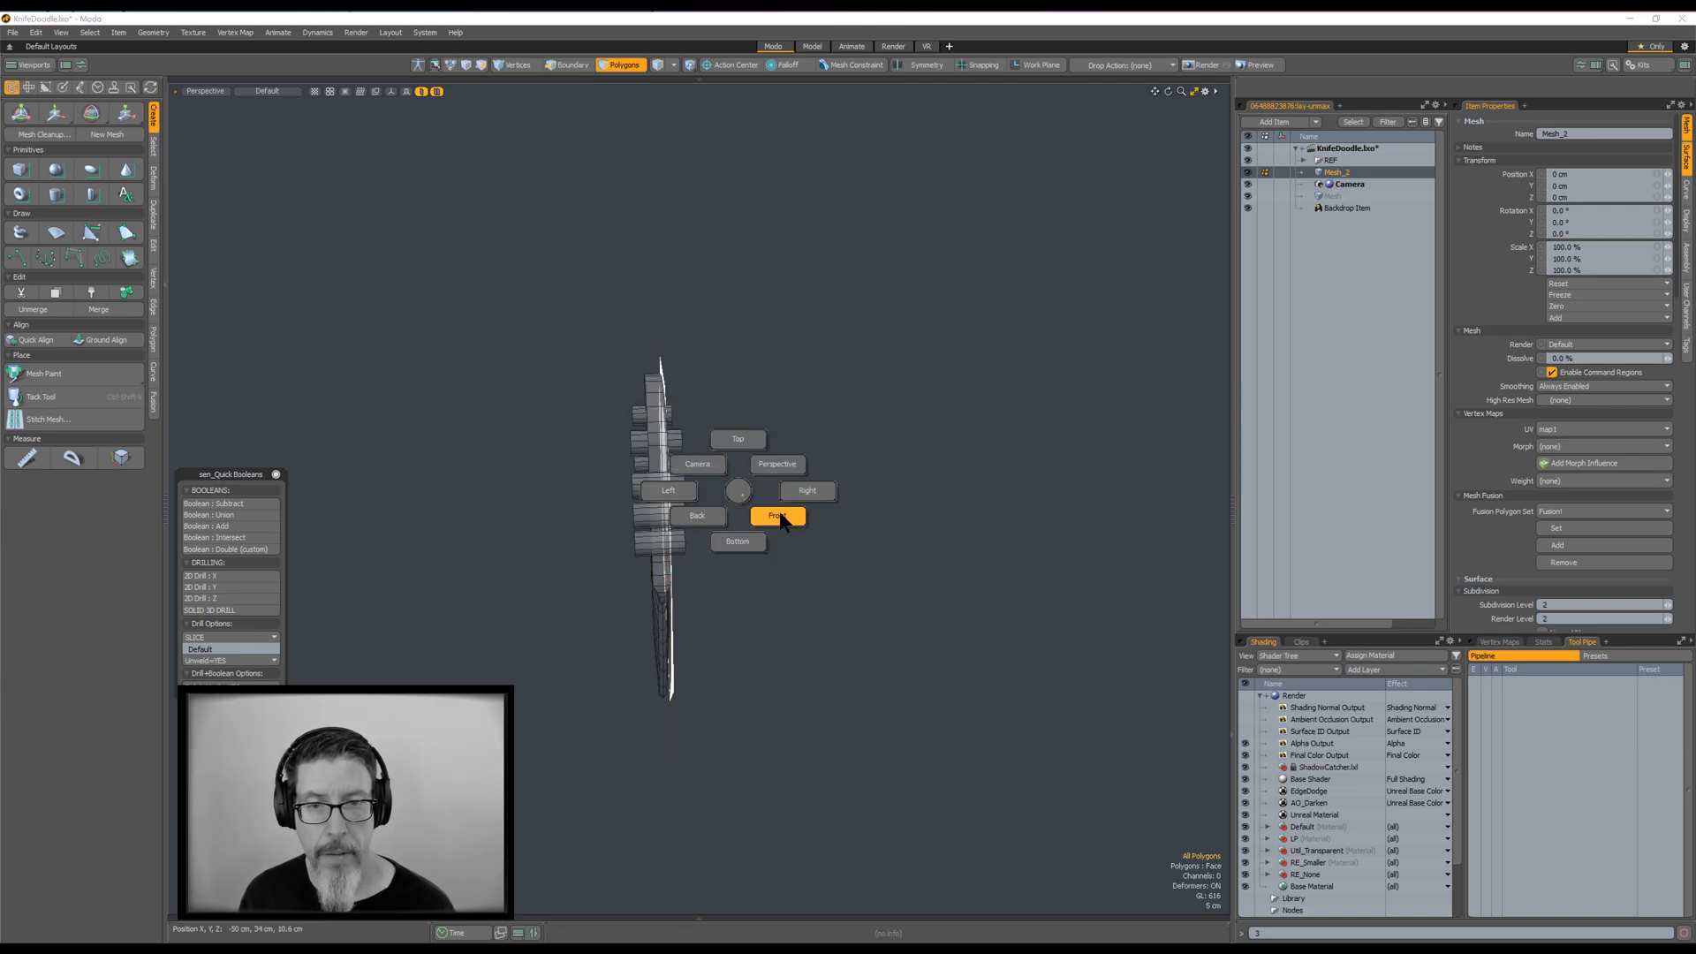
{"action": "left_click", "coordinate": [781, 514]}
{"action": "left_click_drag", "start_coordinate": [975, 491], "coordinate": [866, 346], "text": "alt+shift"}
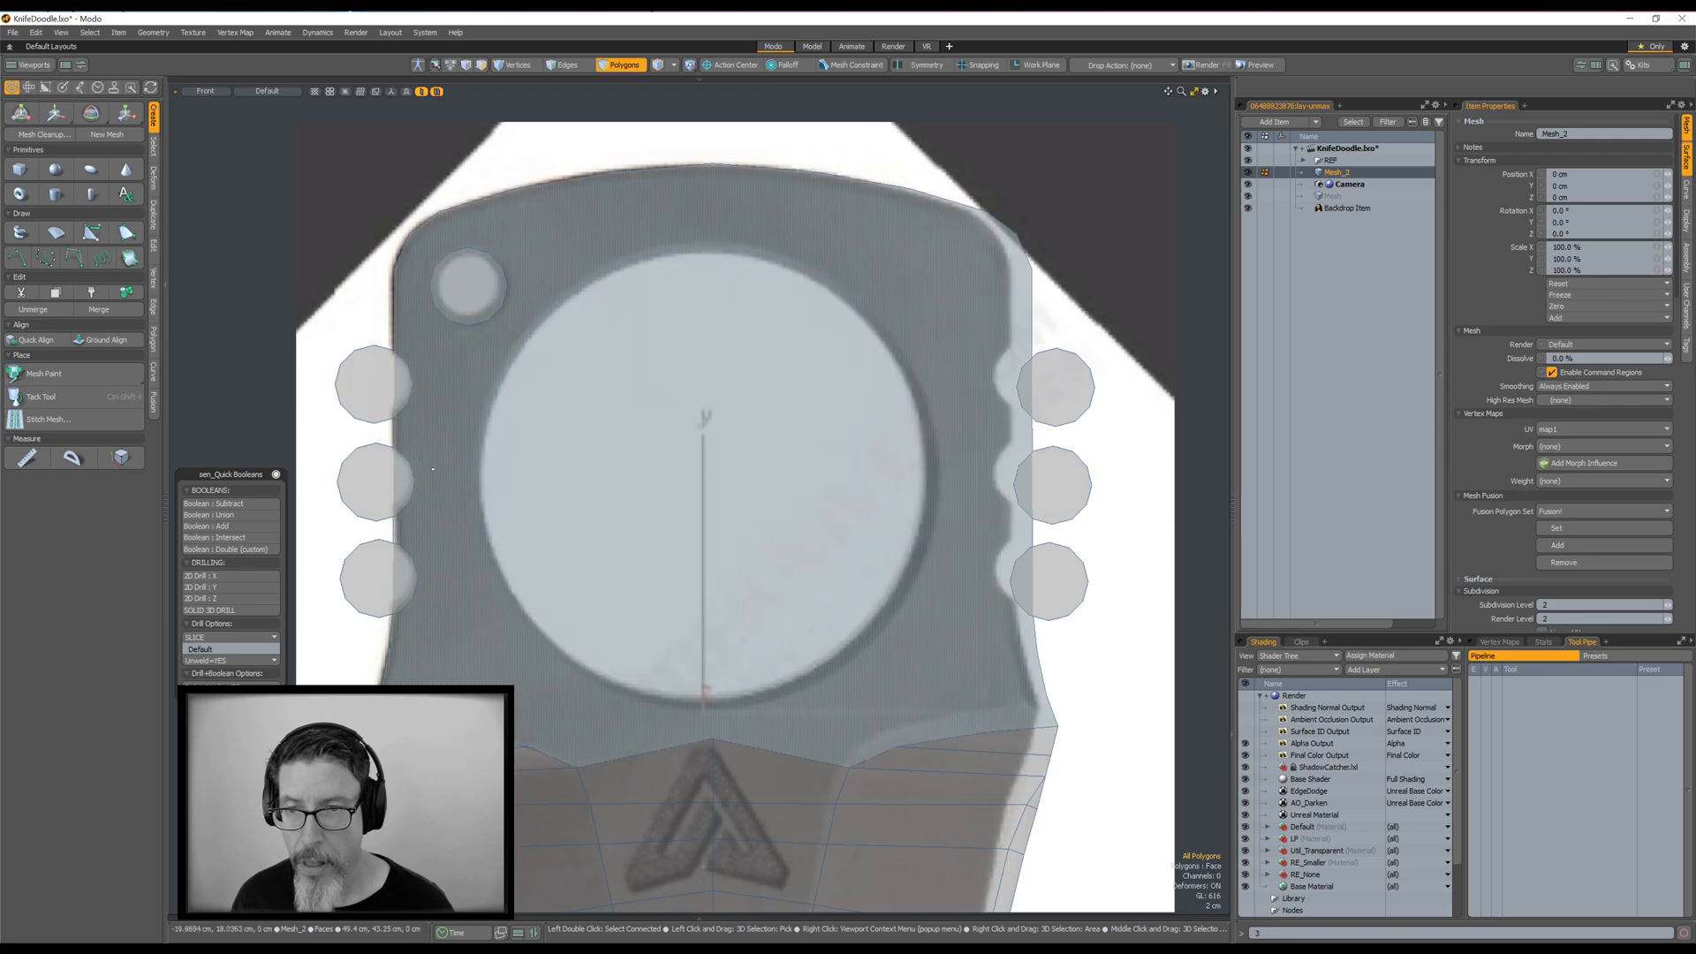
{"action": "mouse_move", "coordinate": [1010, 384]}
{"action": "left_mouse_down", "text": "alt+shift"}
{"action": "mouse_move", "coordinate": [908, 382]}
{"action": "mouse_move", "coordinate": [942, 571]}
{"action": "mouse_move", "coordinate": [1002, 398]}
{"action": "left_mouse_up", "text": "alt+shift"}
{"action": "scroll", "coordinate": [1002, 397], "scroll_direction": "down", "scroll_amount": 3}
{"action": "left_click", "coordinate": [1007, 401]}
{"action": "left_click", "coordinate": [986, 262]}
{"action": "left_click_drag", "start_coordinate": [959, 285], "coordinate": [934, 391], "text": "alt+shift"}
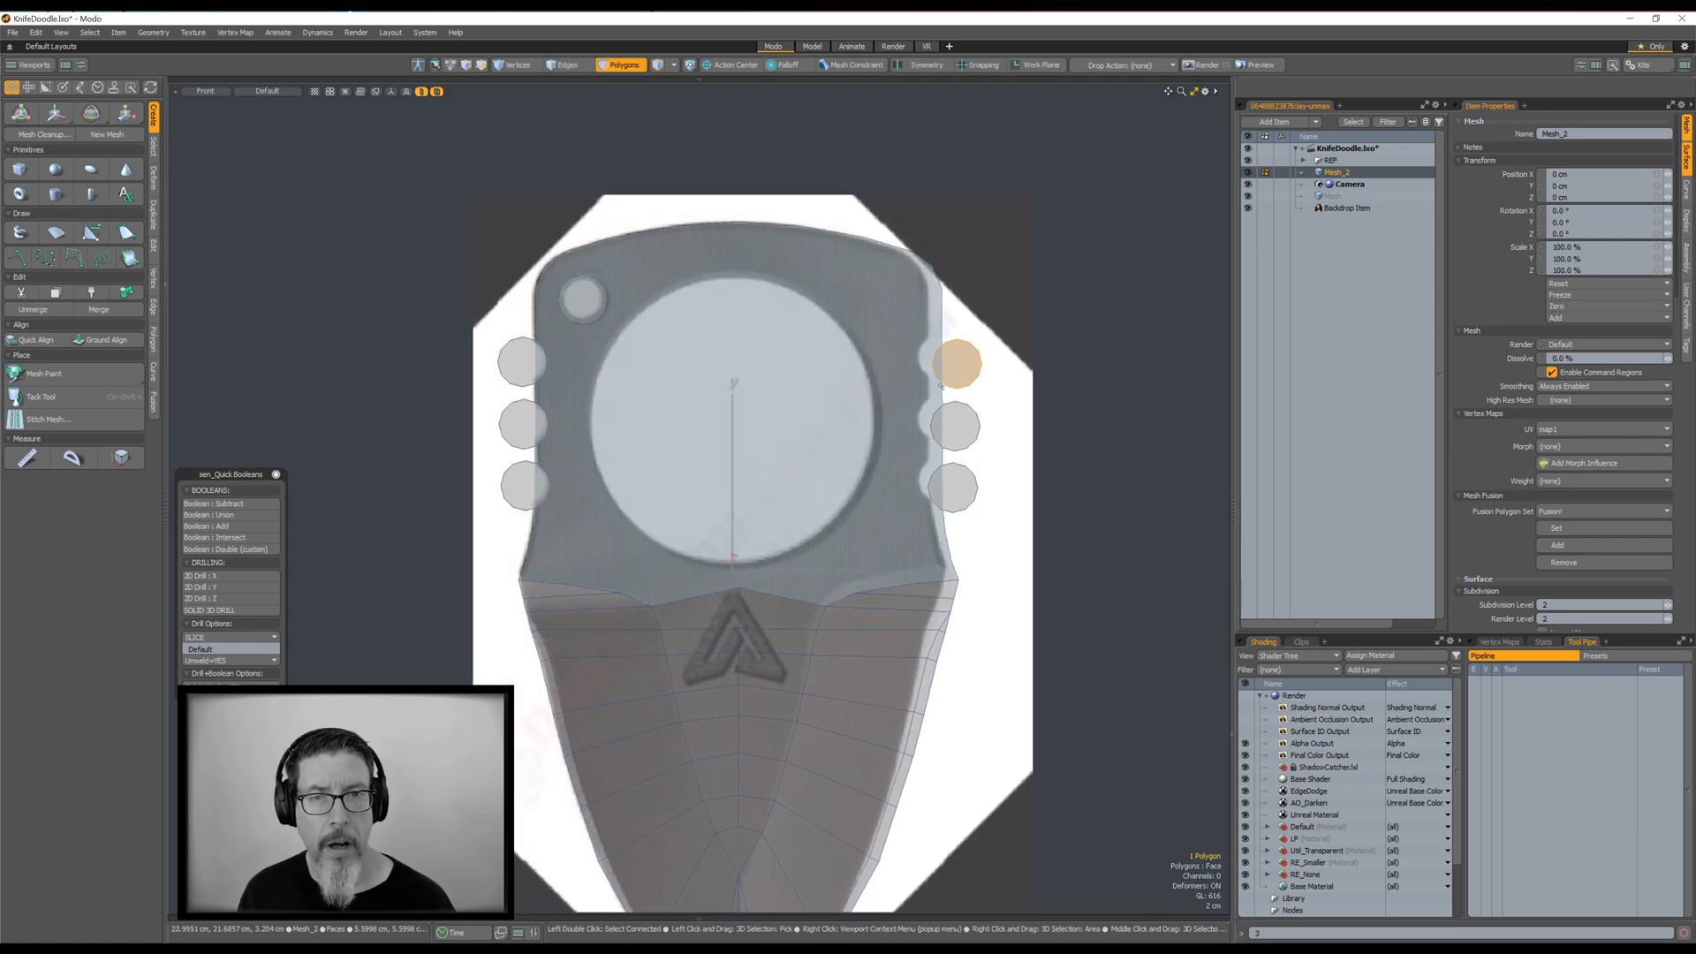
{"action": "key", "text": "w"}
{"action": "key", "text": "x"}
{"action": "left_click_drag", "start_coordinate": [956, 334], "coordinate": [543, 343]}
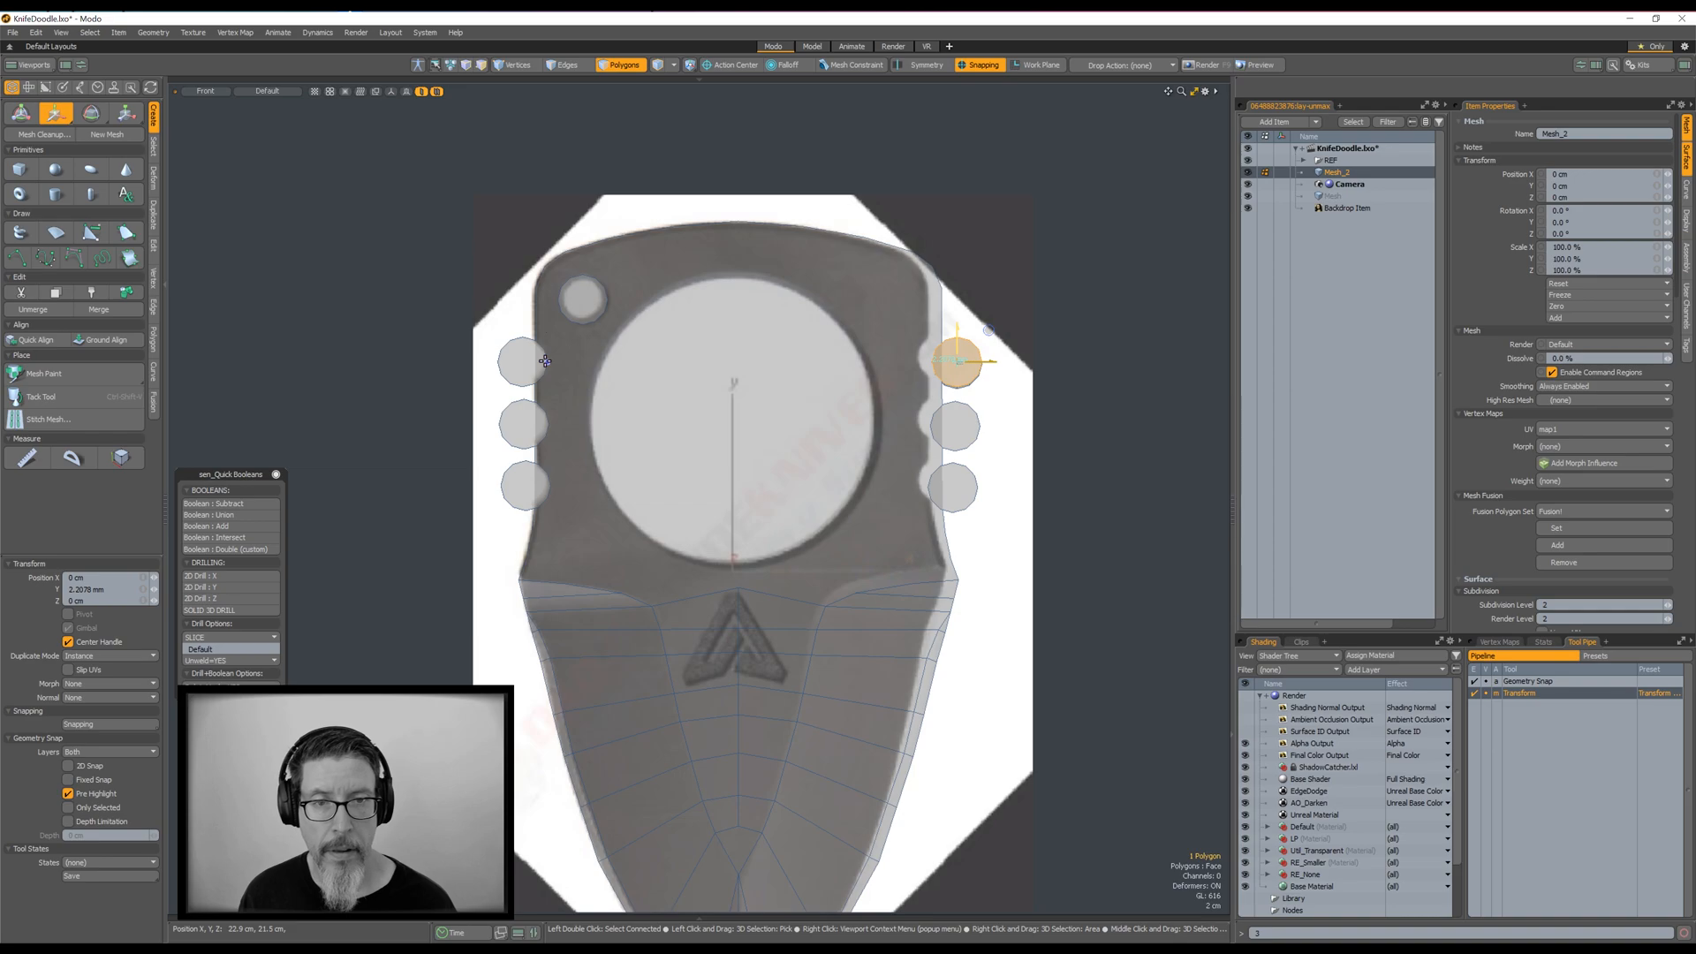
{"action": "key", "text": "space"}
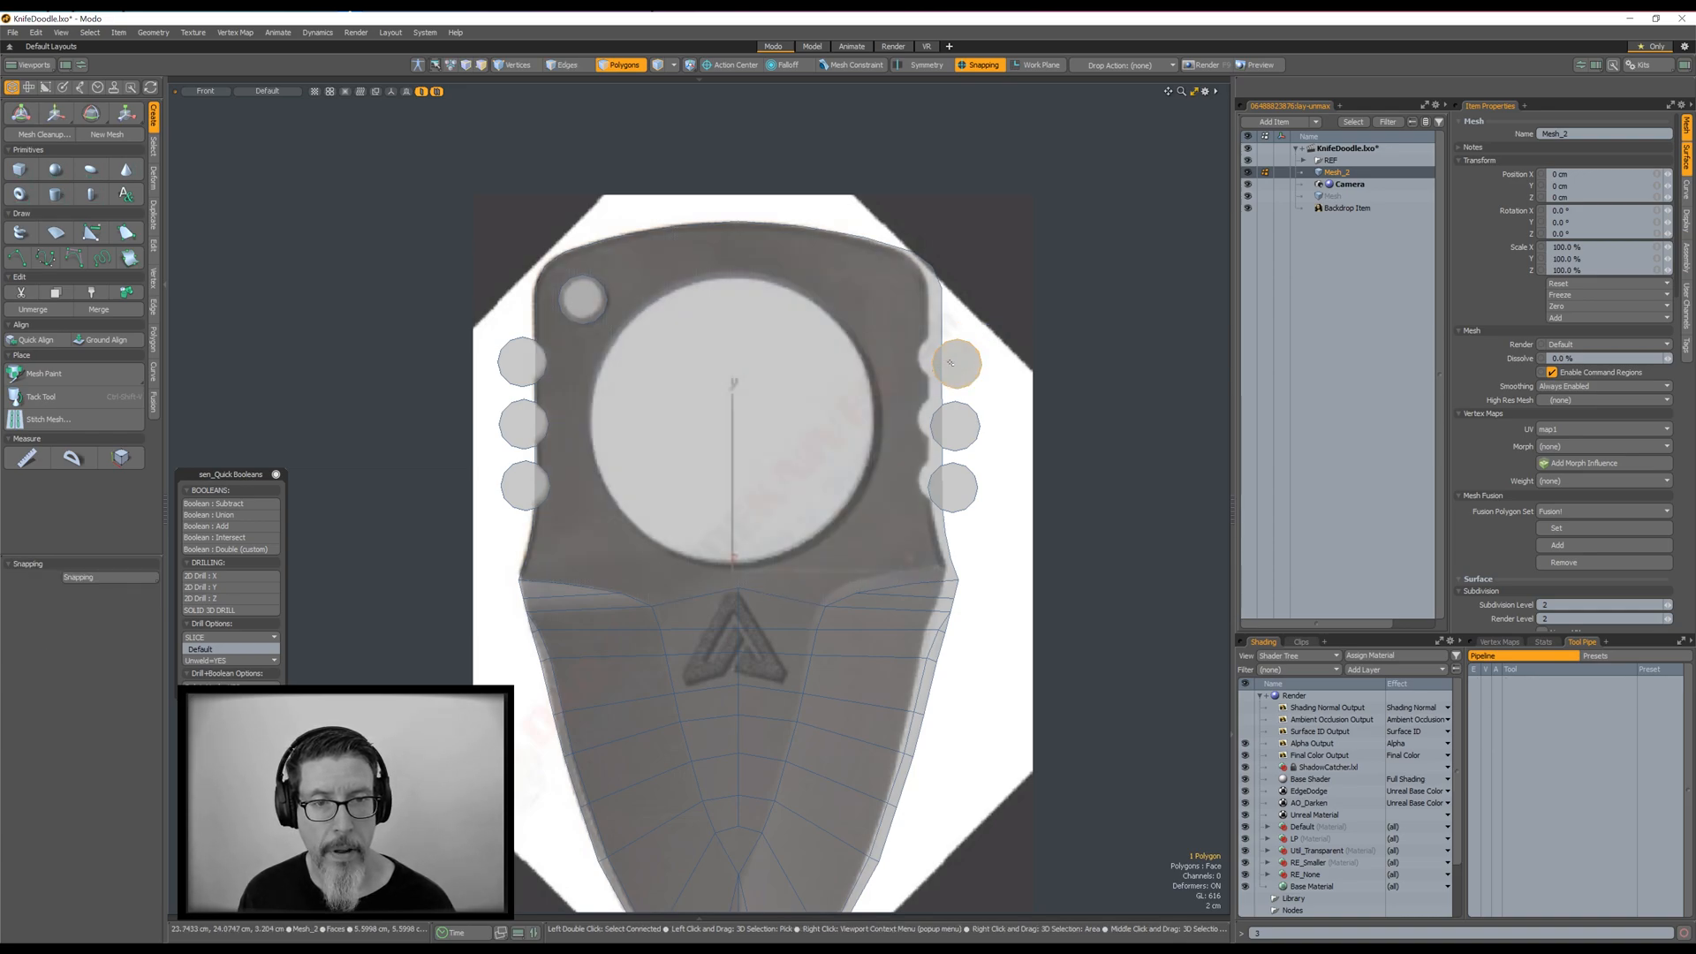
{"action": "key", "text": "w"}
{"action": "left_click_drag", "start_coordinate": [958, 331], "coordinate": [559, 372]}
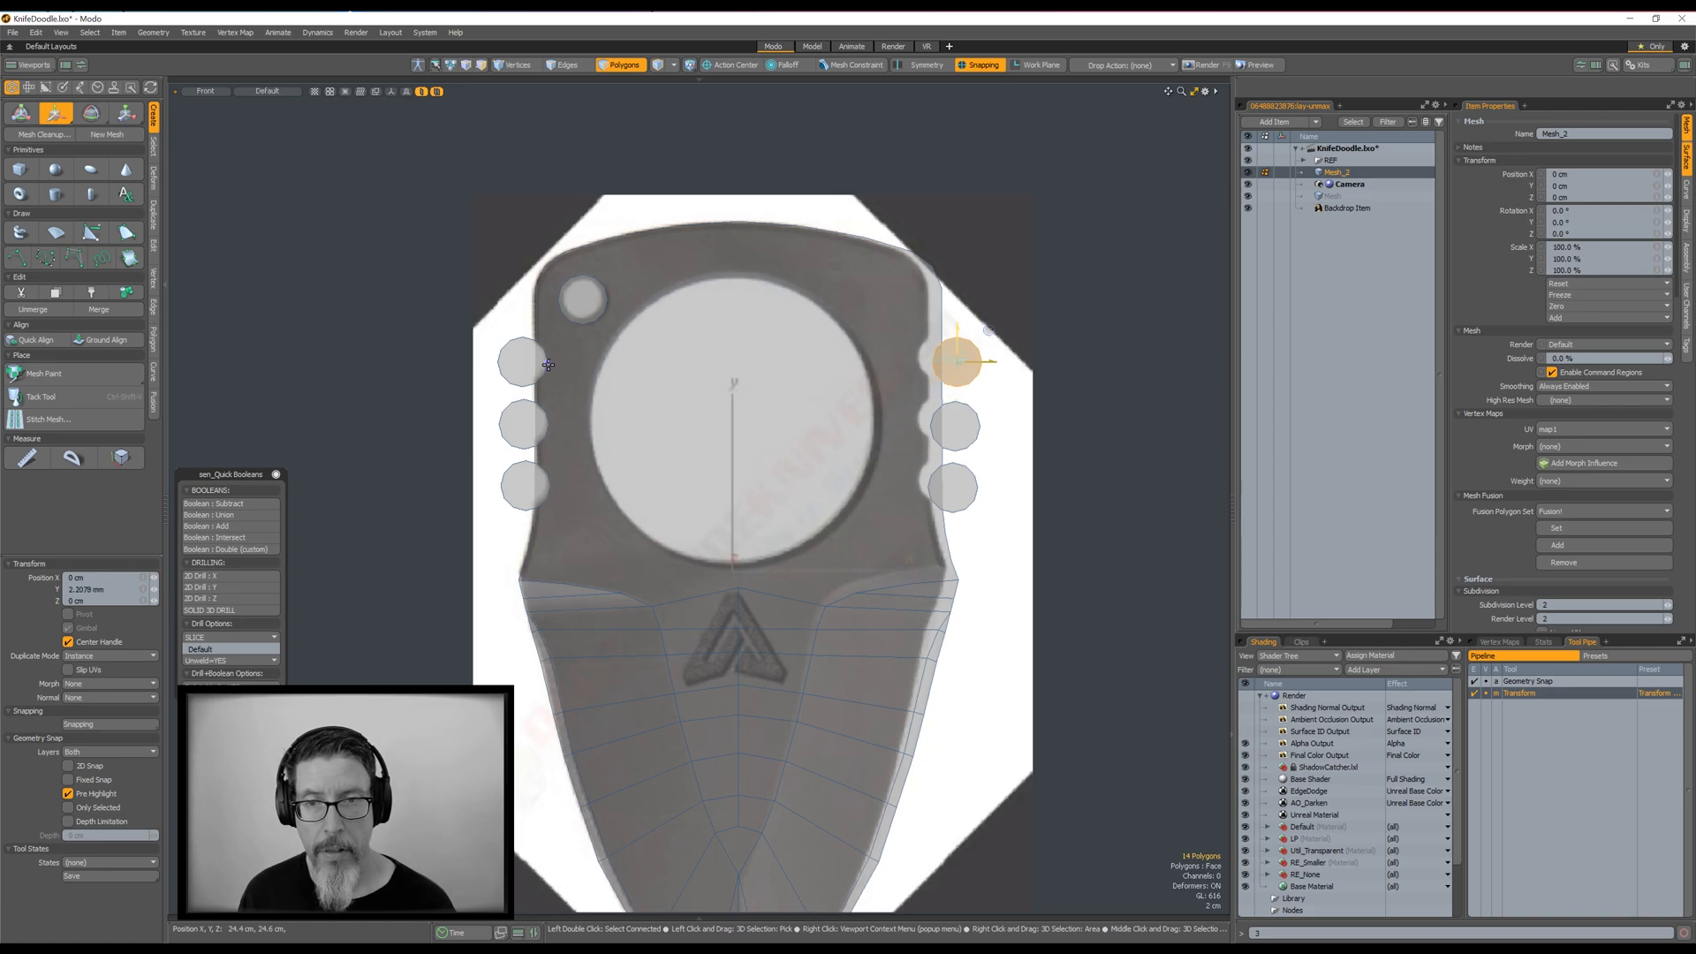
Snap the middle and lowest mirrored notch cylinders up about 2.2 mm each, level with their counterparts.
{"action": "left_click", "coordinate": [956, 415]}
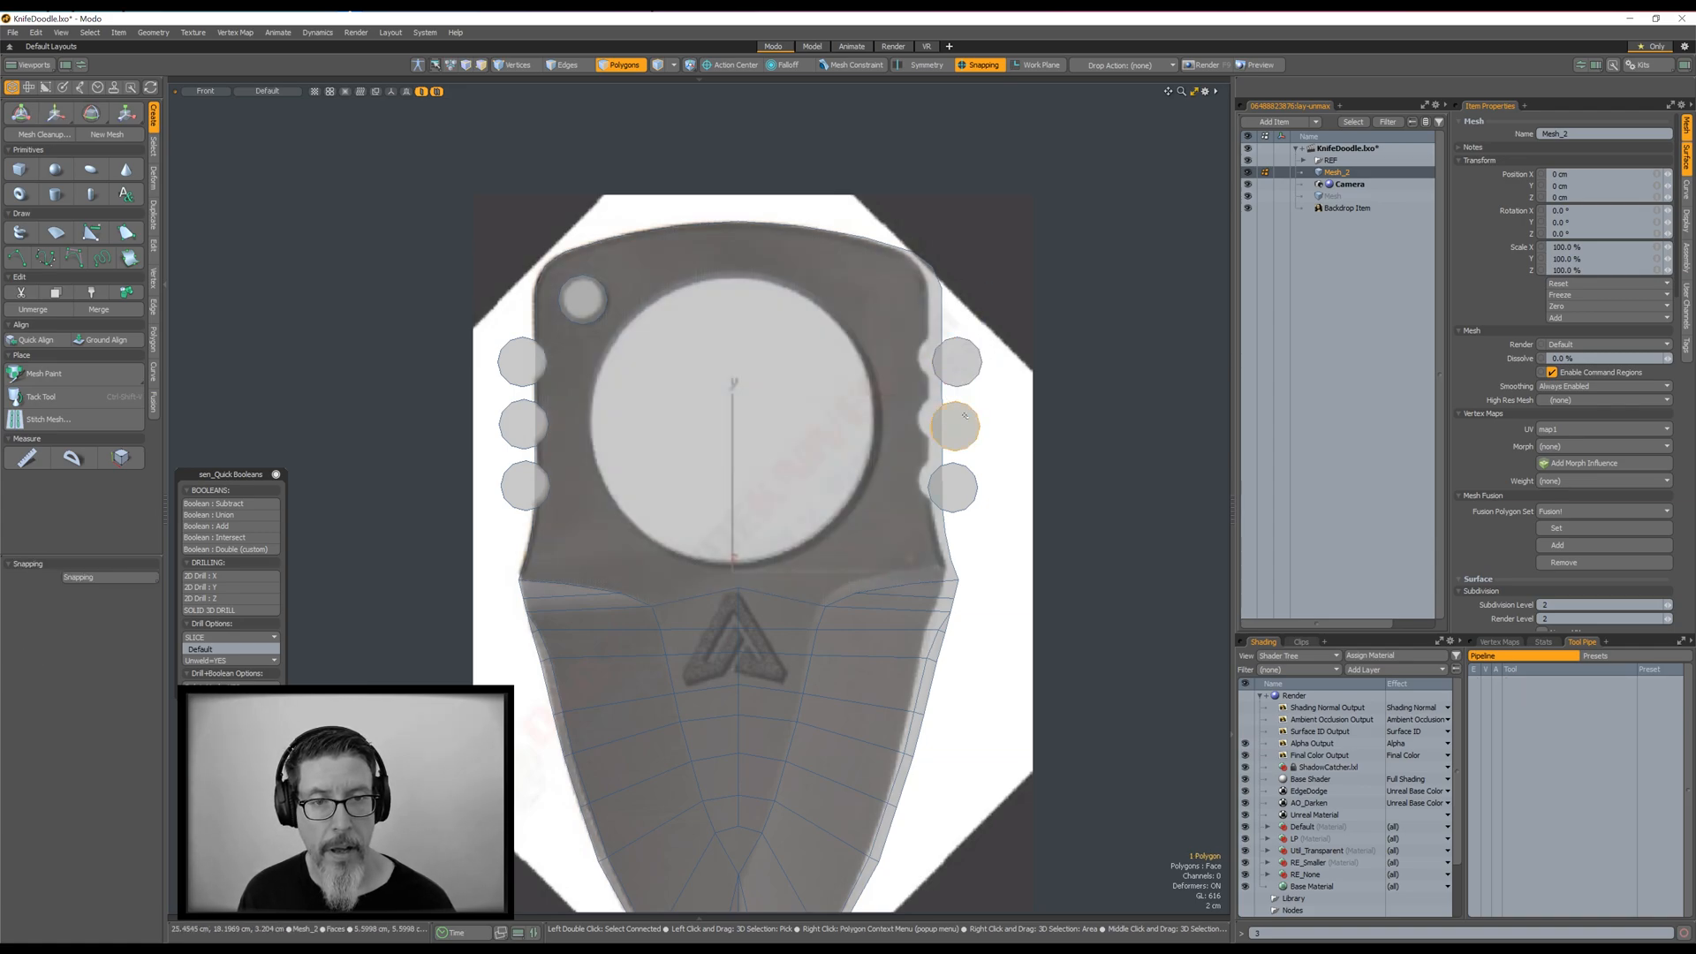
{"action": "left_click_drag", "start_coordinate": [956, 404], "coordinate": [549, 415]}
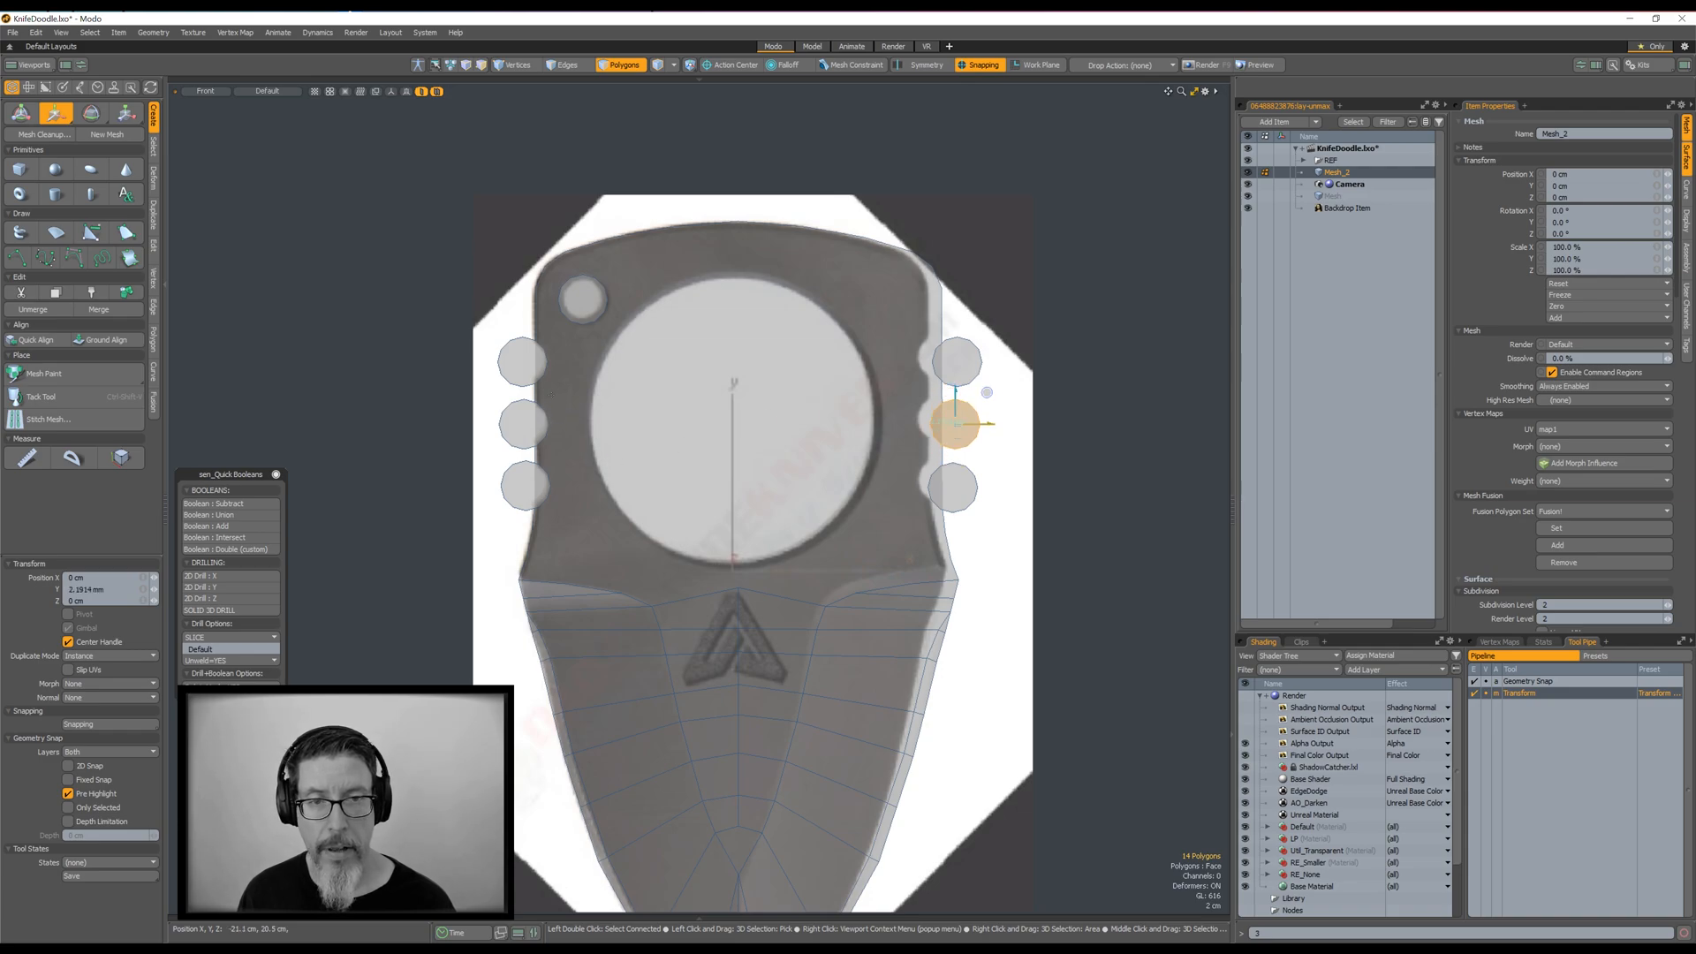
{"action": "key", "text": "q"}
{"action": "left_click", "coordinate": [970, 485]}
{"action": "key", "text": "w"}
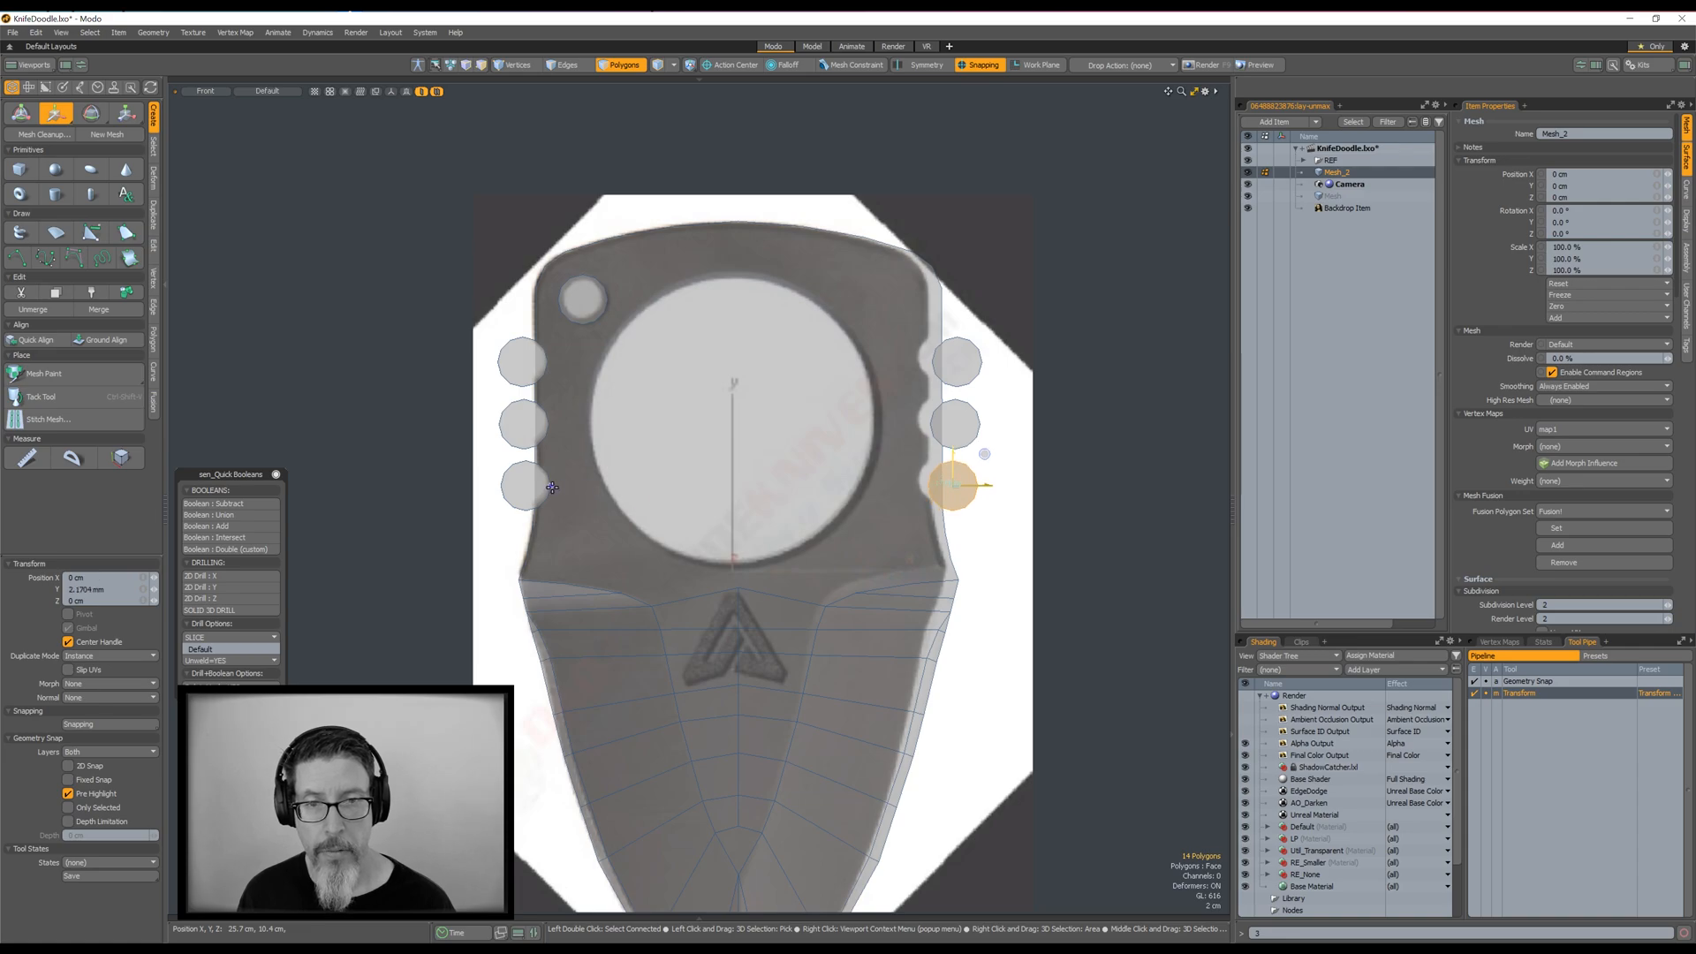
{"action": "key", "text": "q"}
{"action": "key", "text": "Escape"}
Select the six notch cylinders, hide the reference backdrop, and scale the cylinders to 95% along X toward the handle.
{"action": "left_click_drag", "start_coordinate": [818, 416], "coordinate": [674, 378], "text": "alt"}
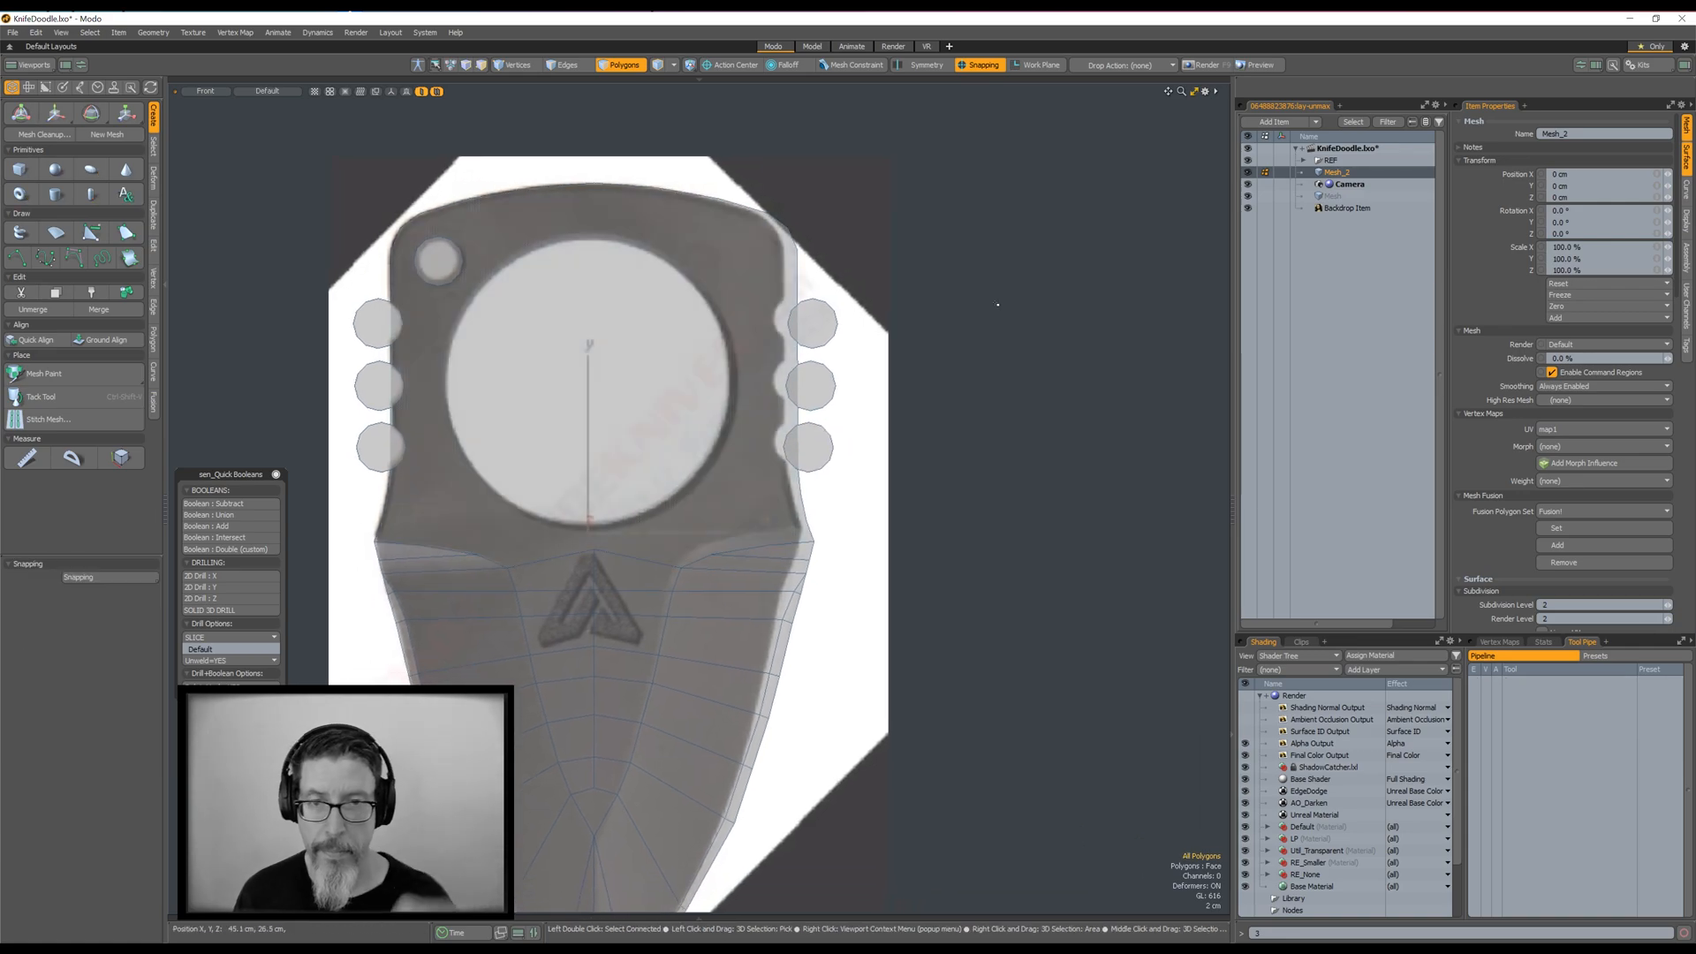
{"action": "left_click", "coordinate": [378, 323]}
{"action": "left_click", "coordinate": [379, 385], "text": "shift"}
{"action": "left_click", "coordinate": [381, 447], "text": "shift"}
{"action": "left_click", "coordinate": [810, 329], "text": "shift"}
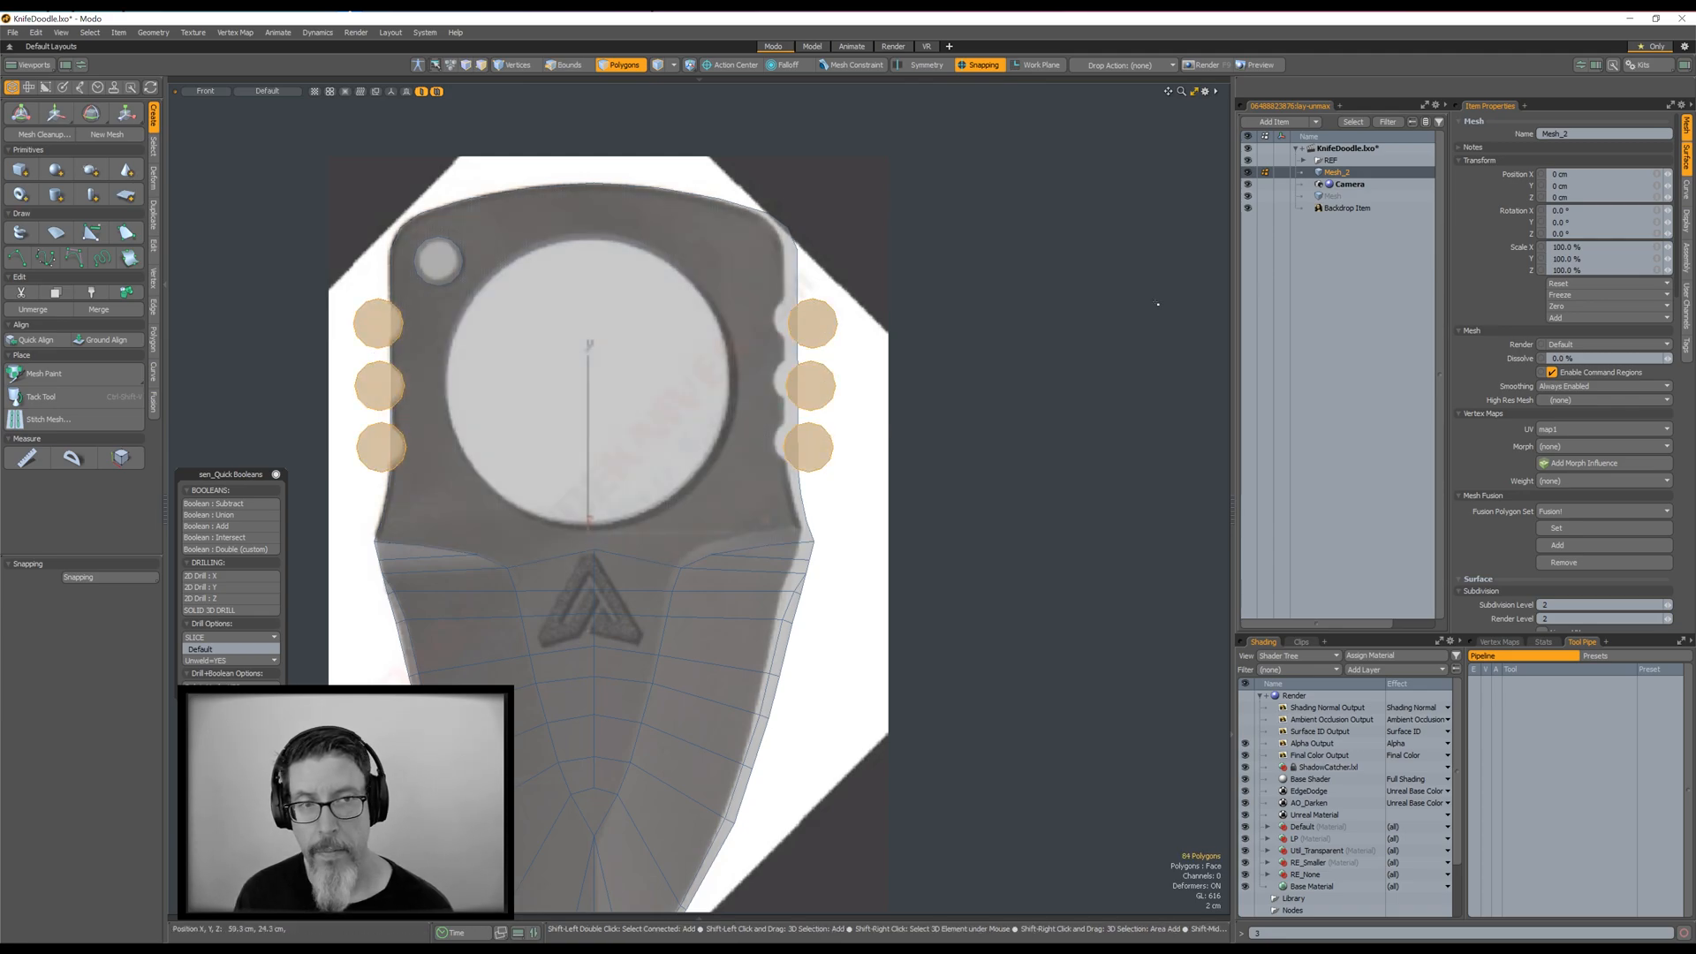
{"action": "left_click", "coordinate": [1247, 208]}
{"action": "left_click_drag", "start_coordinate": [786, 273], "coordinate": [833, 282], "text": "alt+shift"}
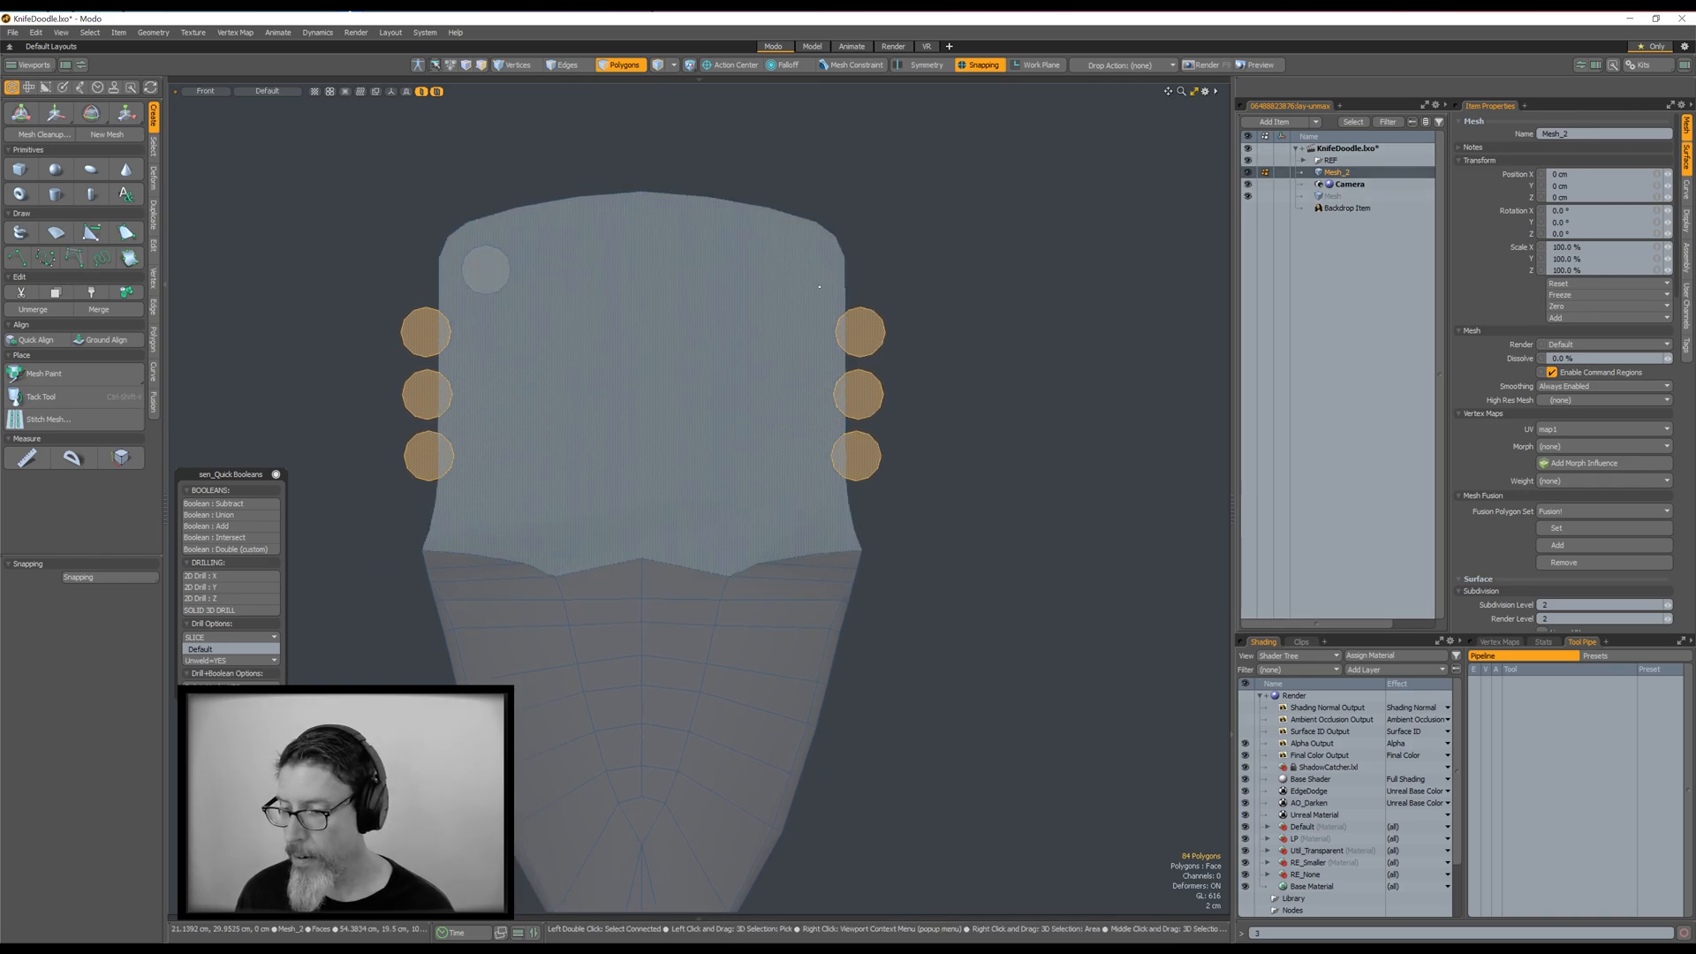
{"action": "key", "text": "r"}
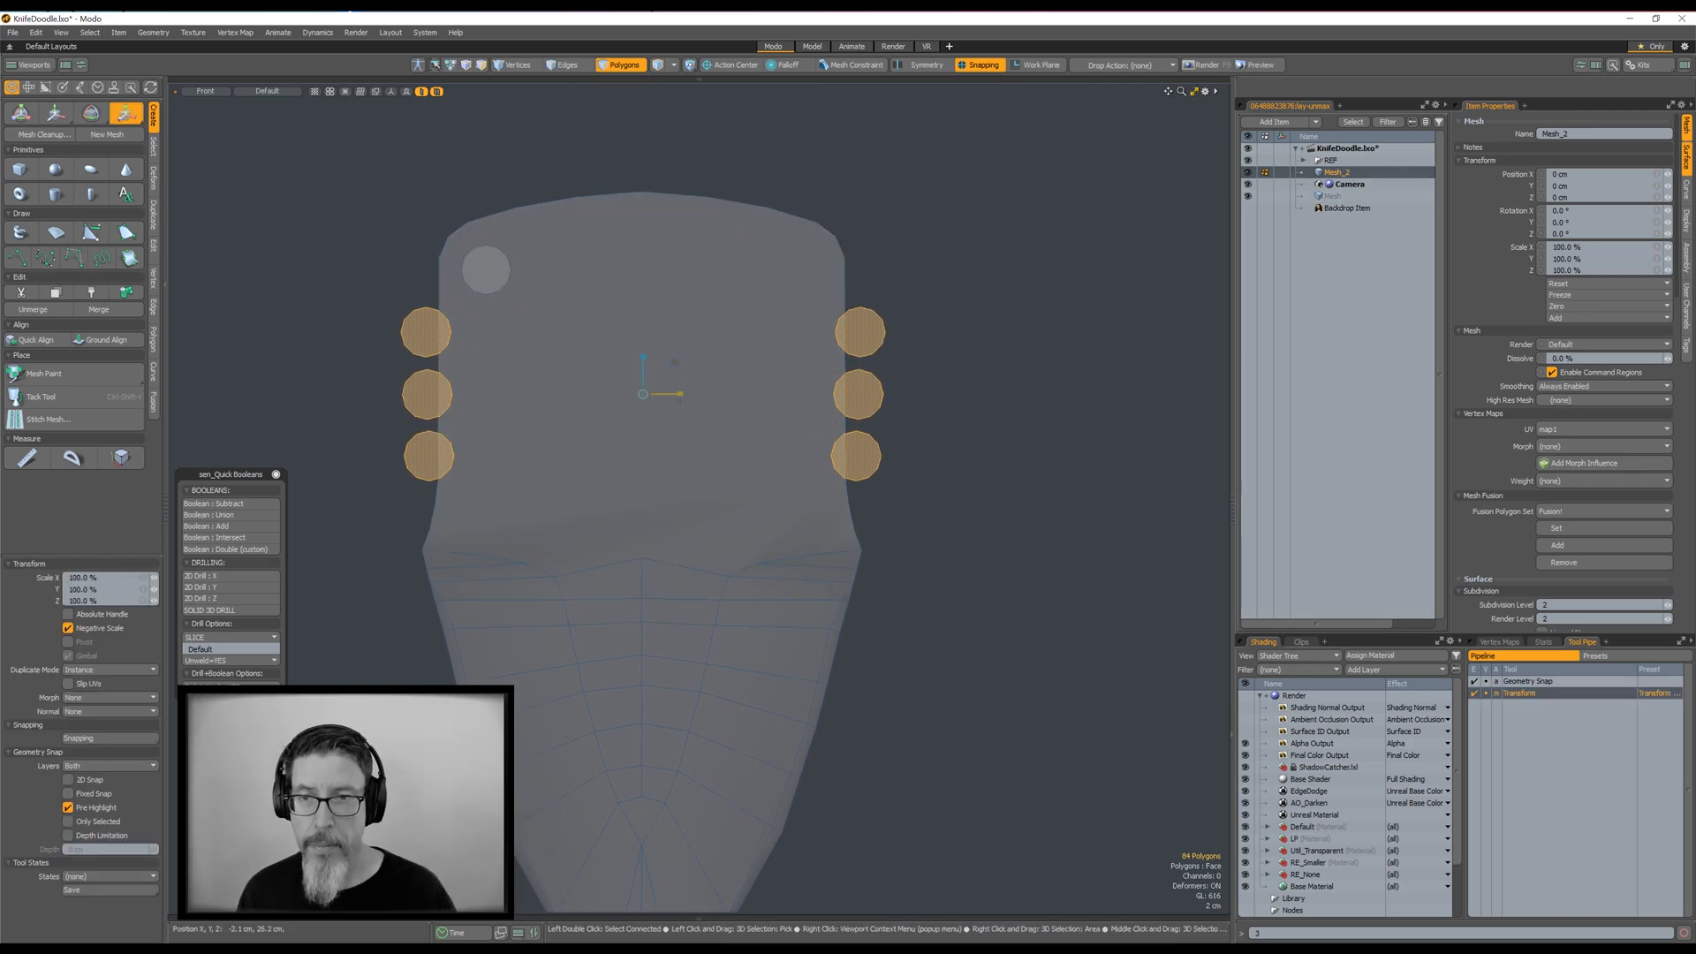
{"action": "scroll", "coordinate": [661, 378], "scroll_direction": "up", "scroll_amount": 3}
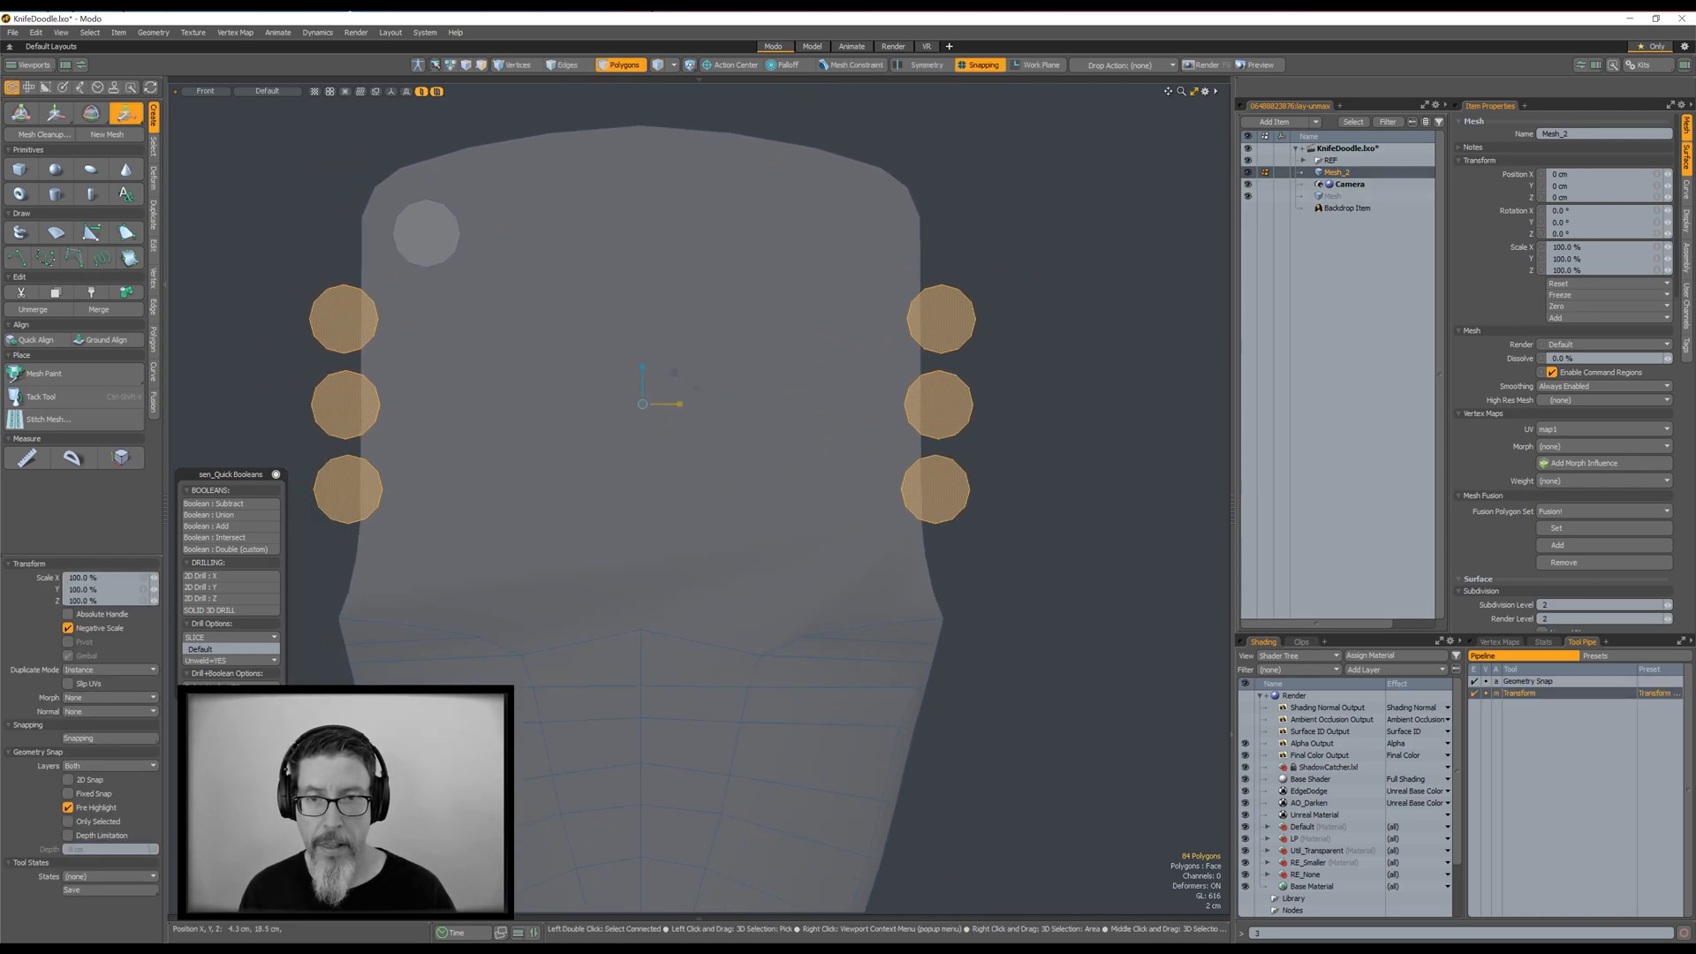
{"action": "left_click_drag", "start_coordinate": [678, 410], "coordinate": [674, 408]}
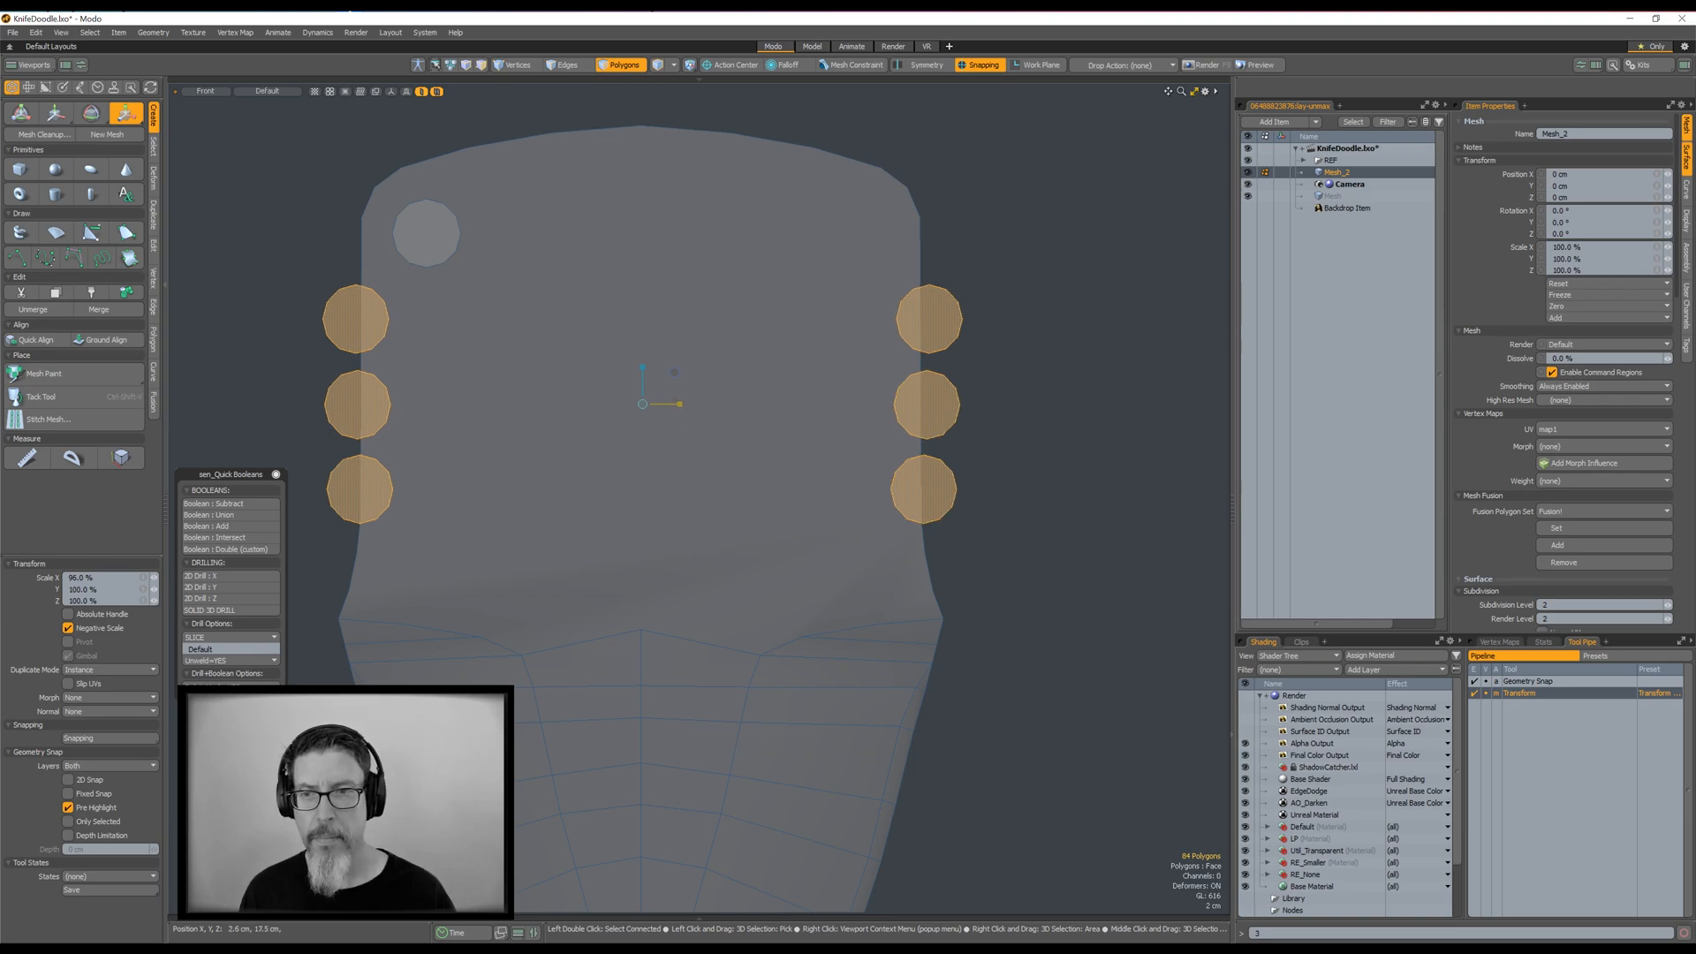
{"action": "left_click_drag", "start_coordinate": [682, 408], "coordinate": [676, 408]}
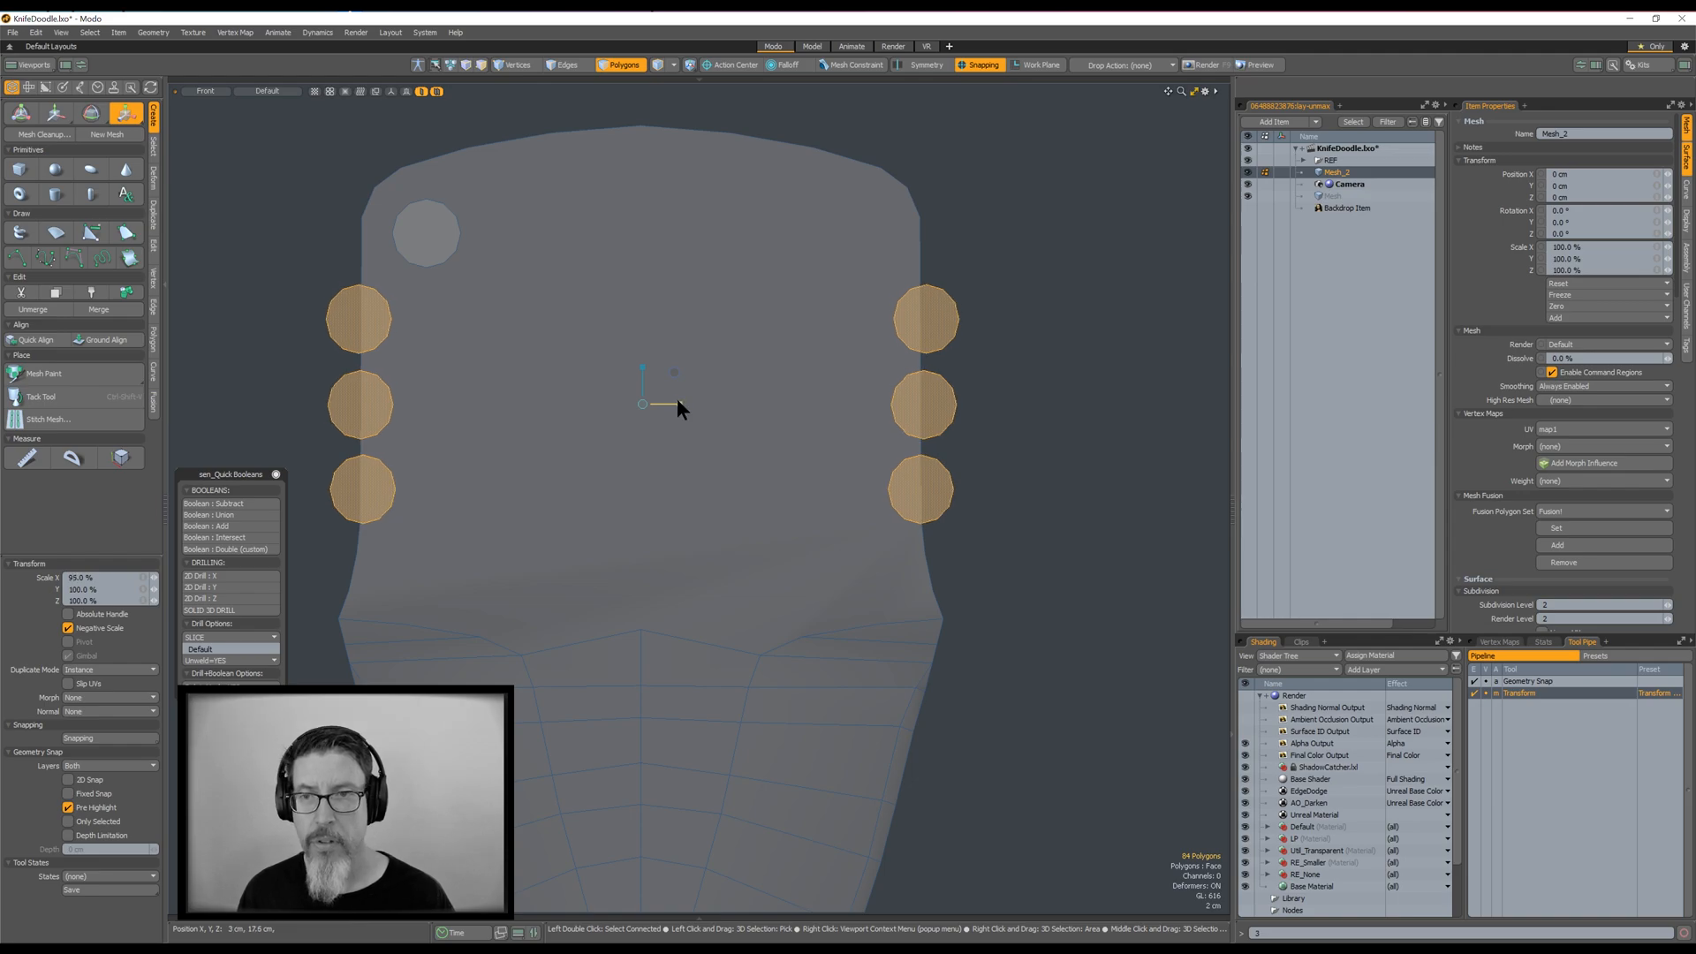
{"action": "key", "text": "Escape"}
Show the reference backdrop again and create a 24-sided cylinder along Z with a 25.8 cm radius beside the knife.
{"action": "key", "text": "ctrl+space"}
{"action": "left_click", "coordinate": [703, 396]}
{"action": "key", "text": "ctrl+space"}
{"action": "left_click", "coordinate": [1050, 320]}
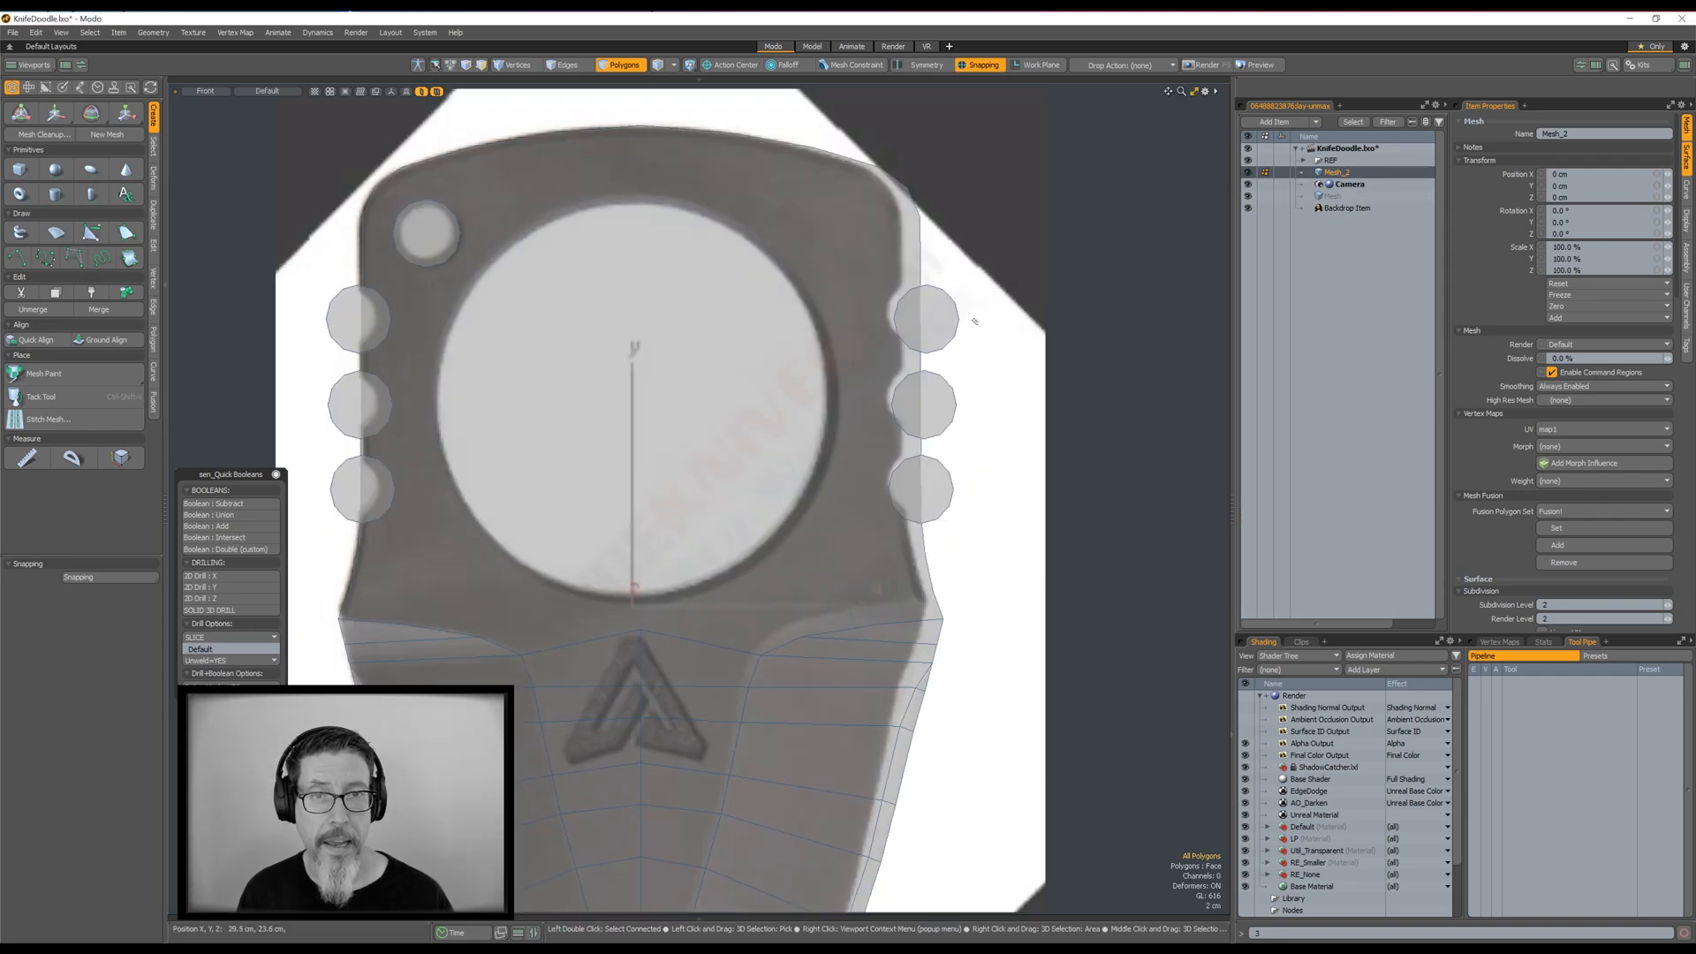
{"action": "left_click", "coordinate": [49, 189]}
{"action": "scroll", "coordinate": [539, 453], "scroll_direction": "down", "scroll_amount": 5}
{"action": "left_click_drag", "start_coordinate": [758, 286], "coordinate": [958, 484]}
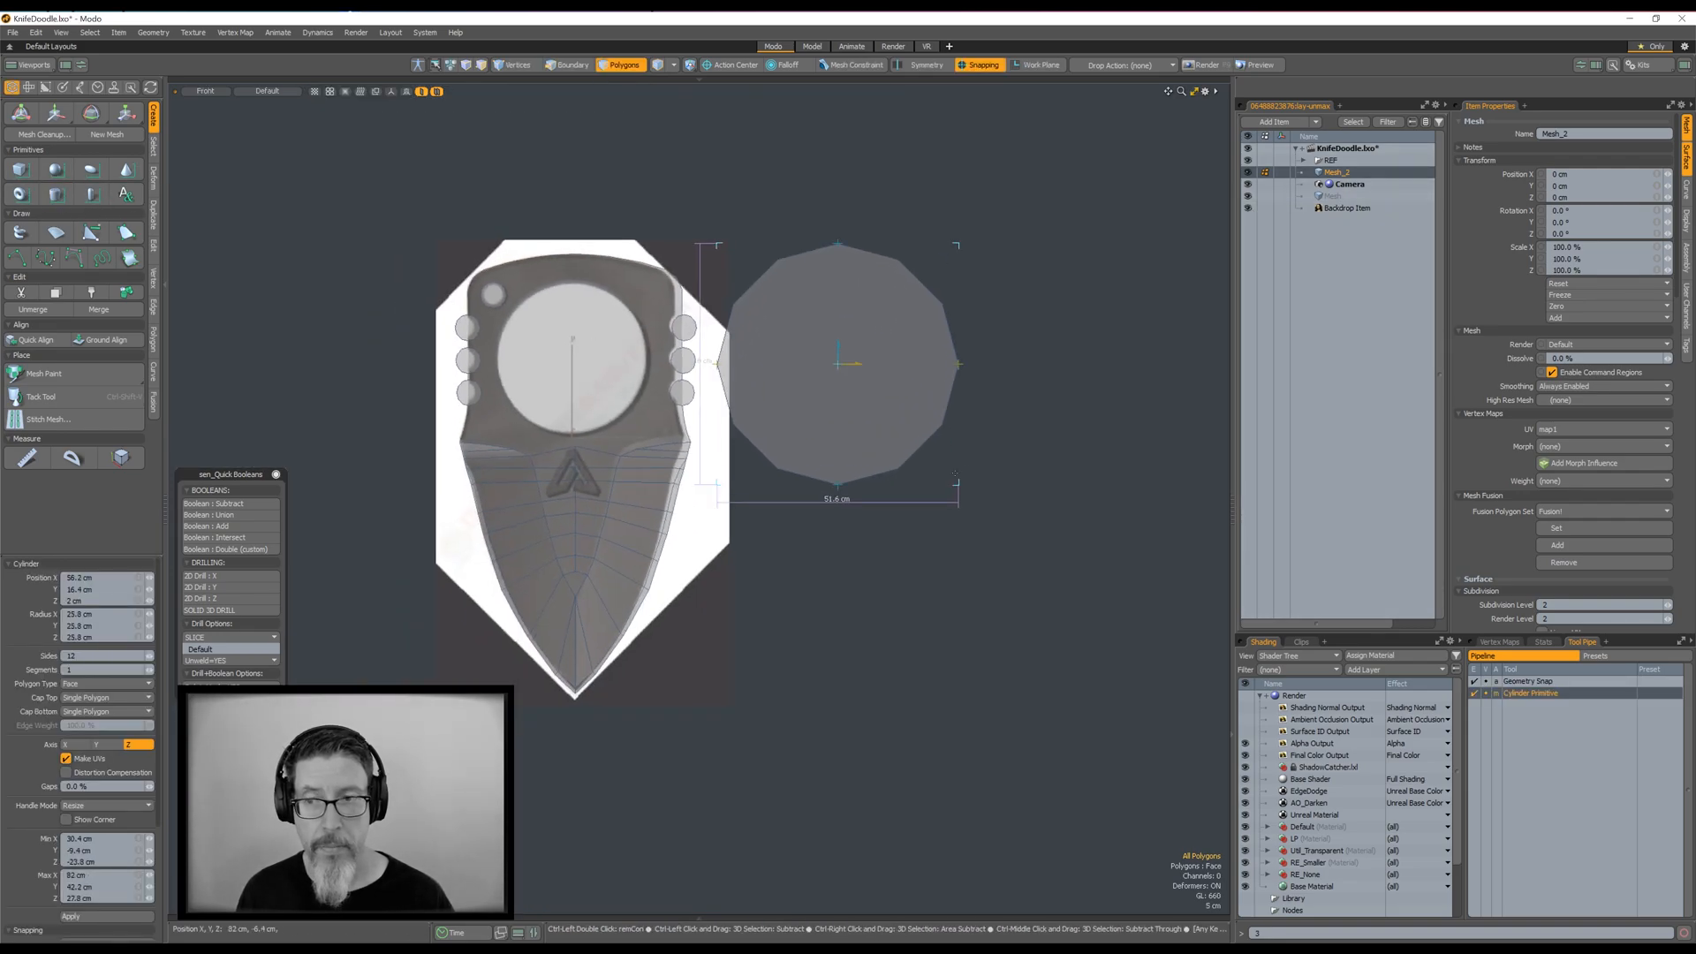
{"action": "left_click", "coordinate": [99, 659]}
{"action": "type", "text": "24"}
{"action": "key", "text": "Return"}
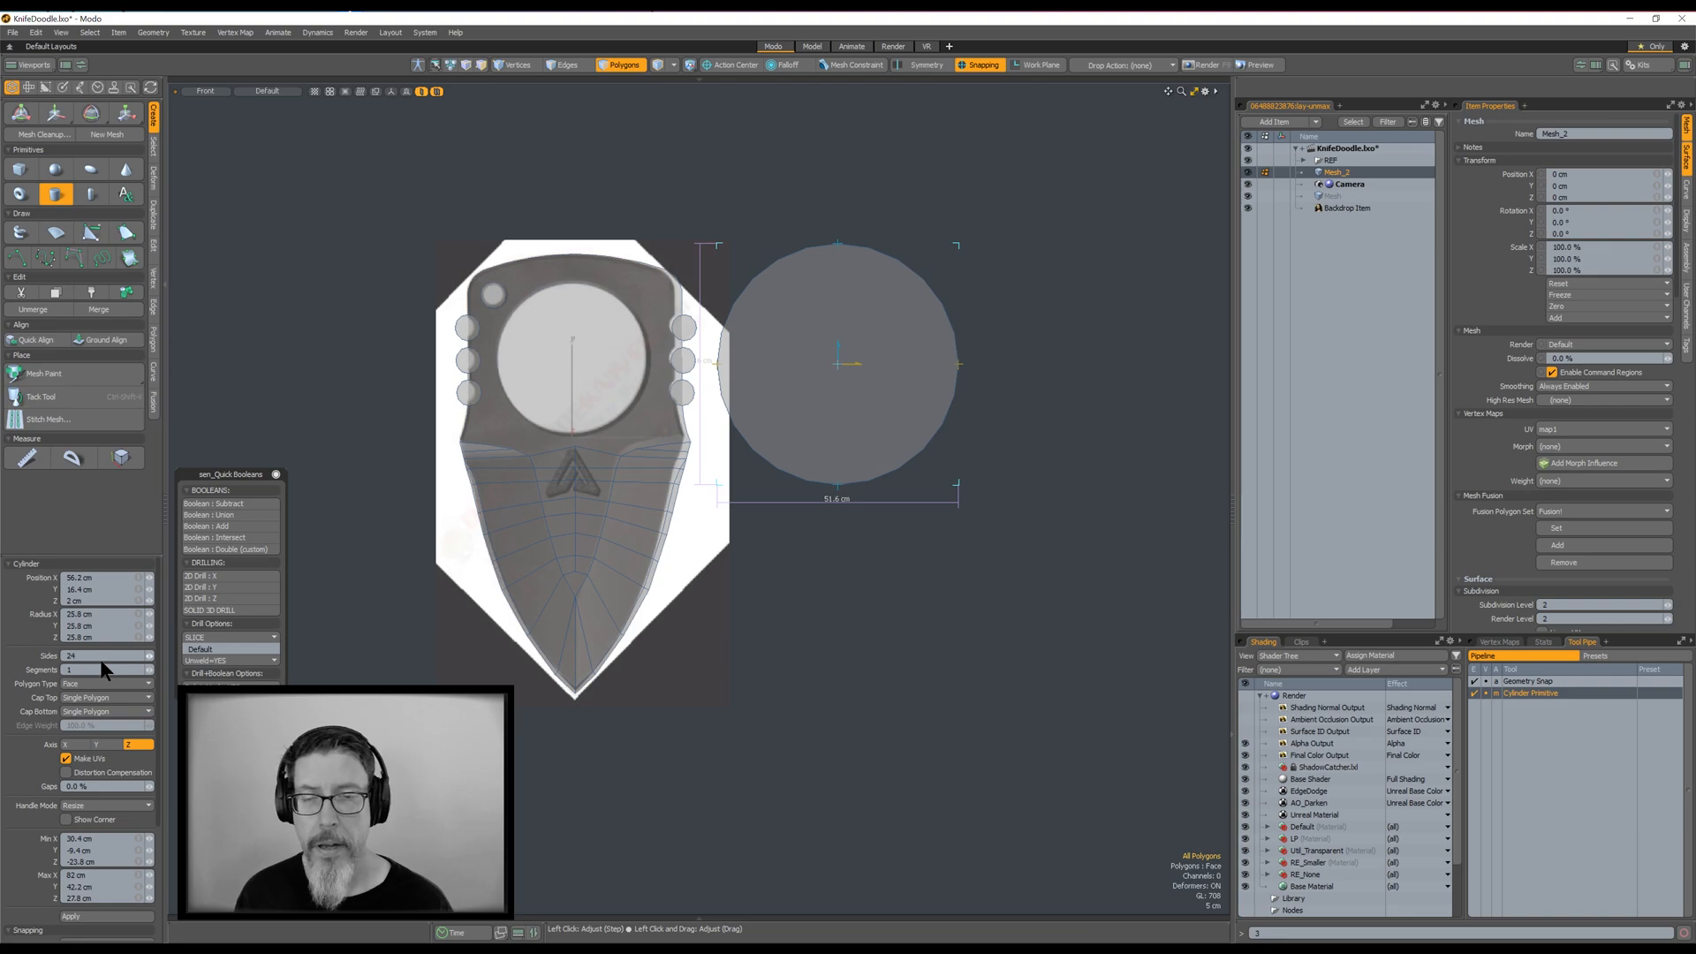
{"action": "key", "text": "space"}
Select the whole 24-sided cylinder and centre it on the X axis.
{"action": "left_click", "coordinate": [833, 325]}
{"action": "double_click", "coordinate": [833, 325]}
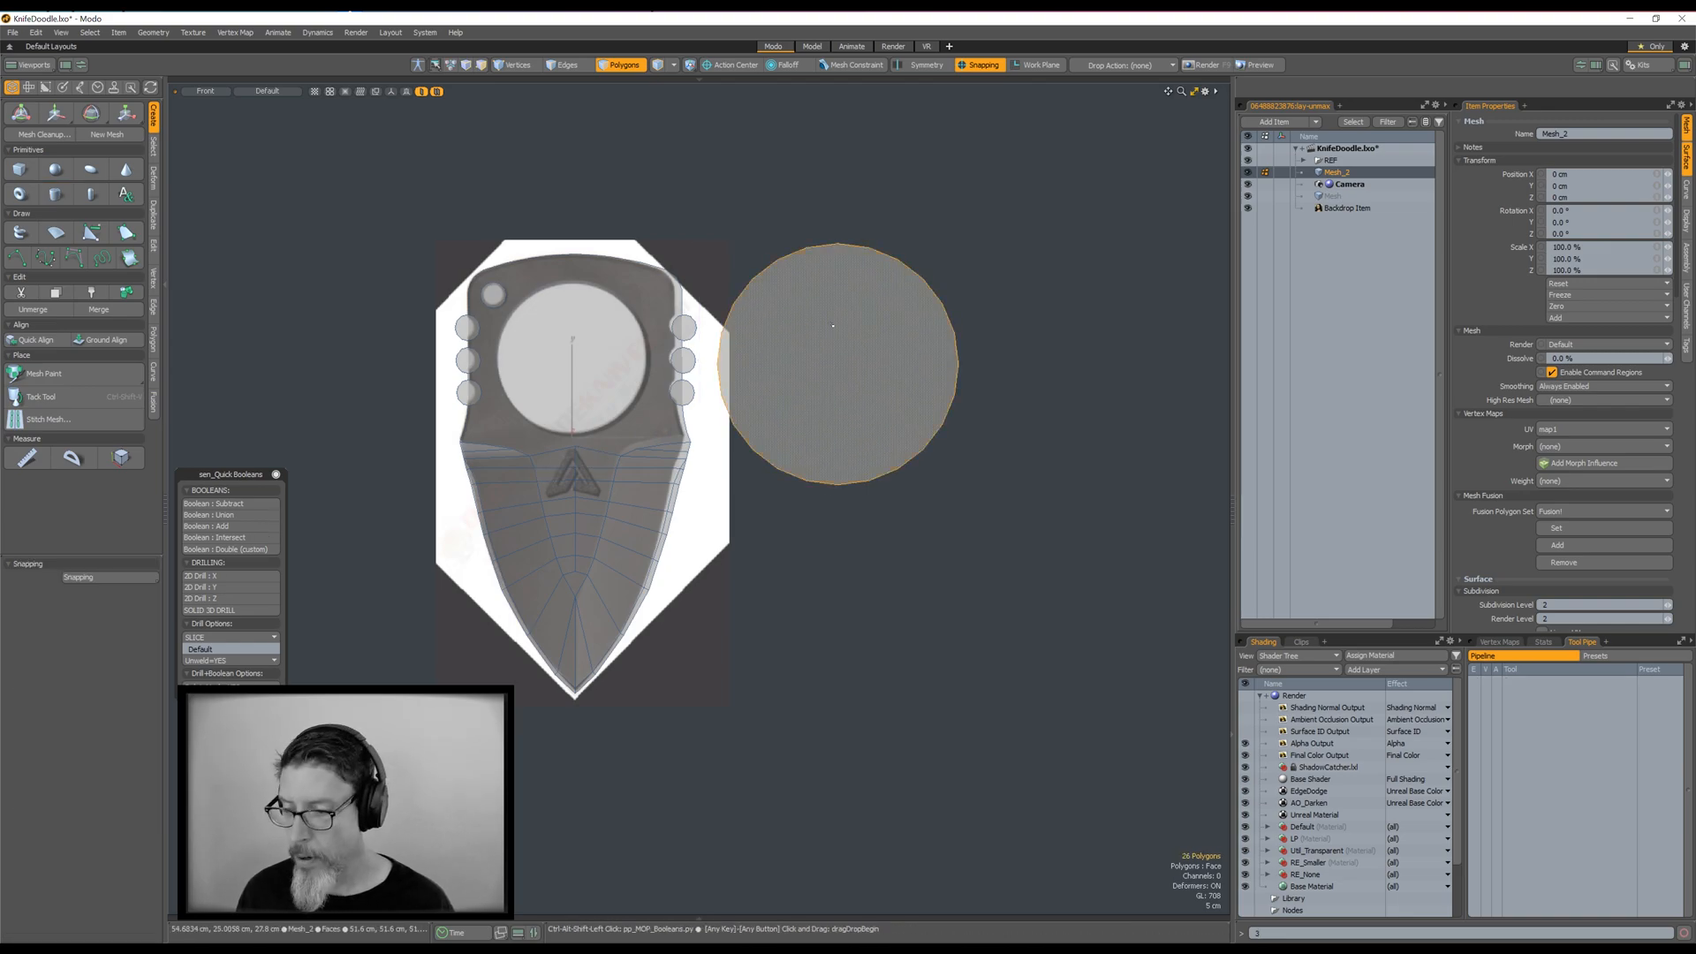
{"action": "key", "text": "F2"}
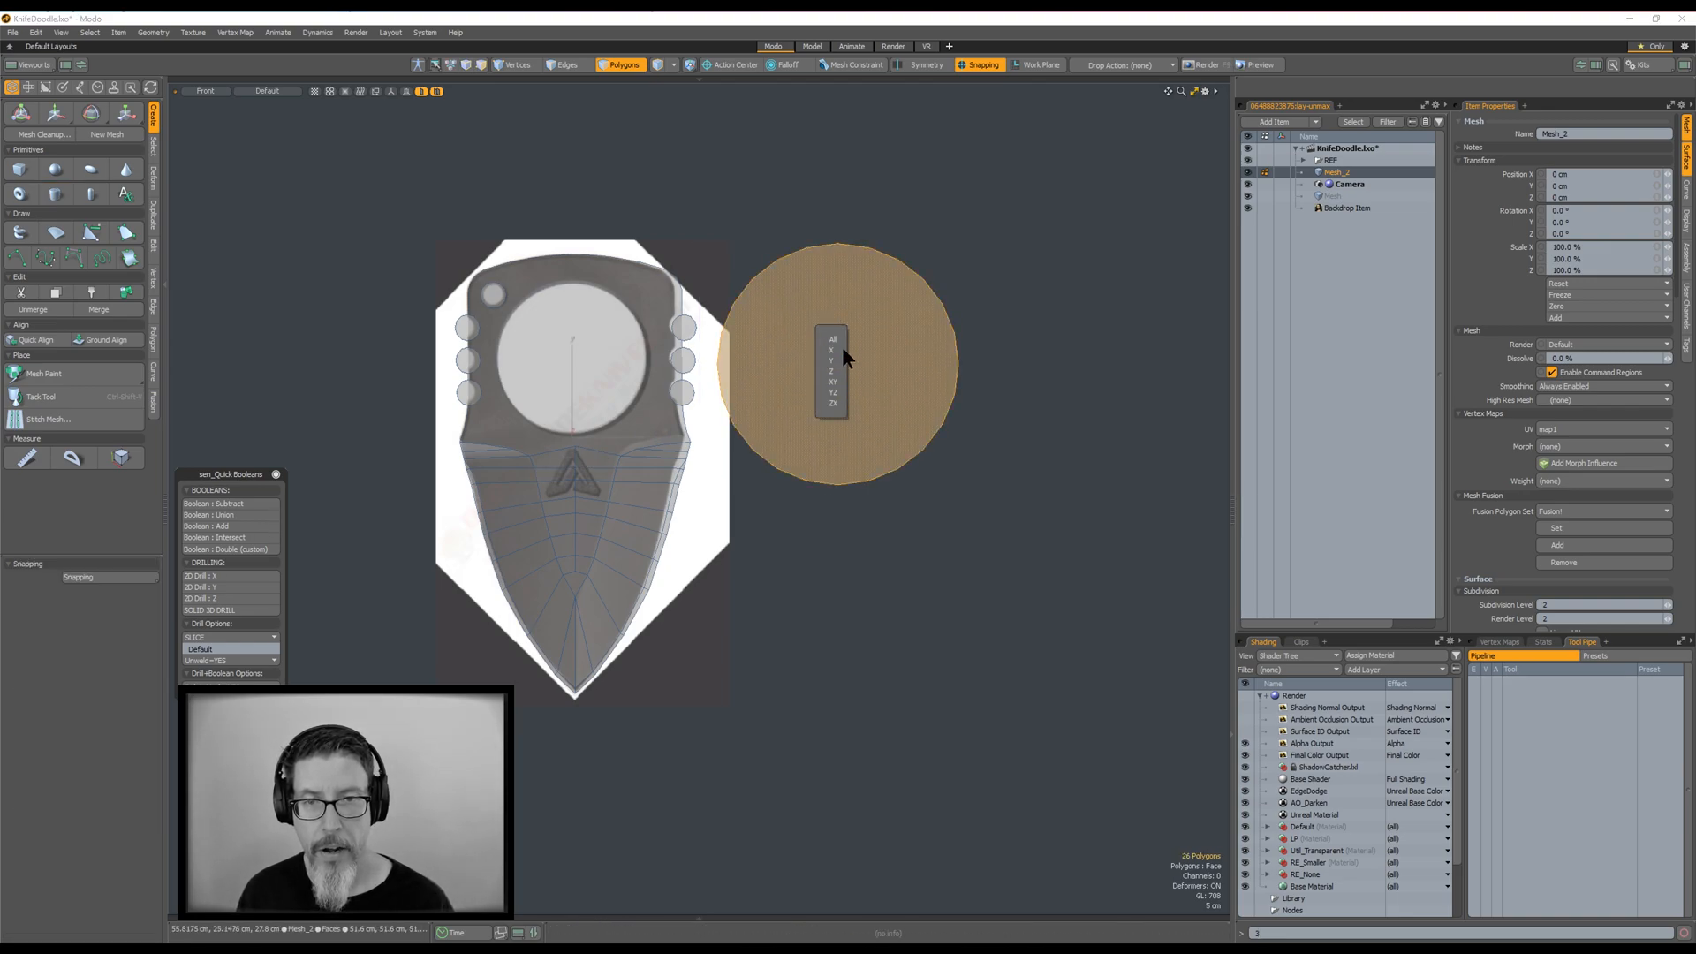
{"action": "left_click", "coordinate": [832, 351]}
{"action": "key", "text": "F2"}
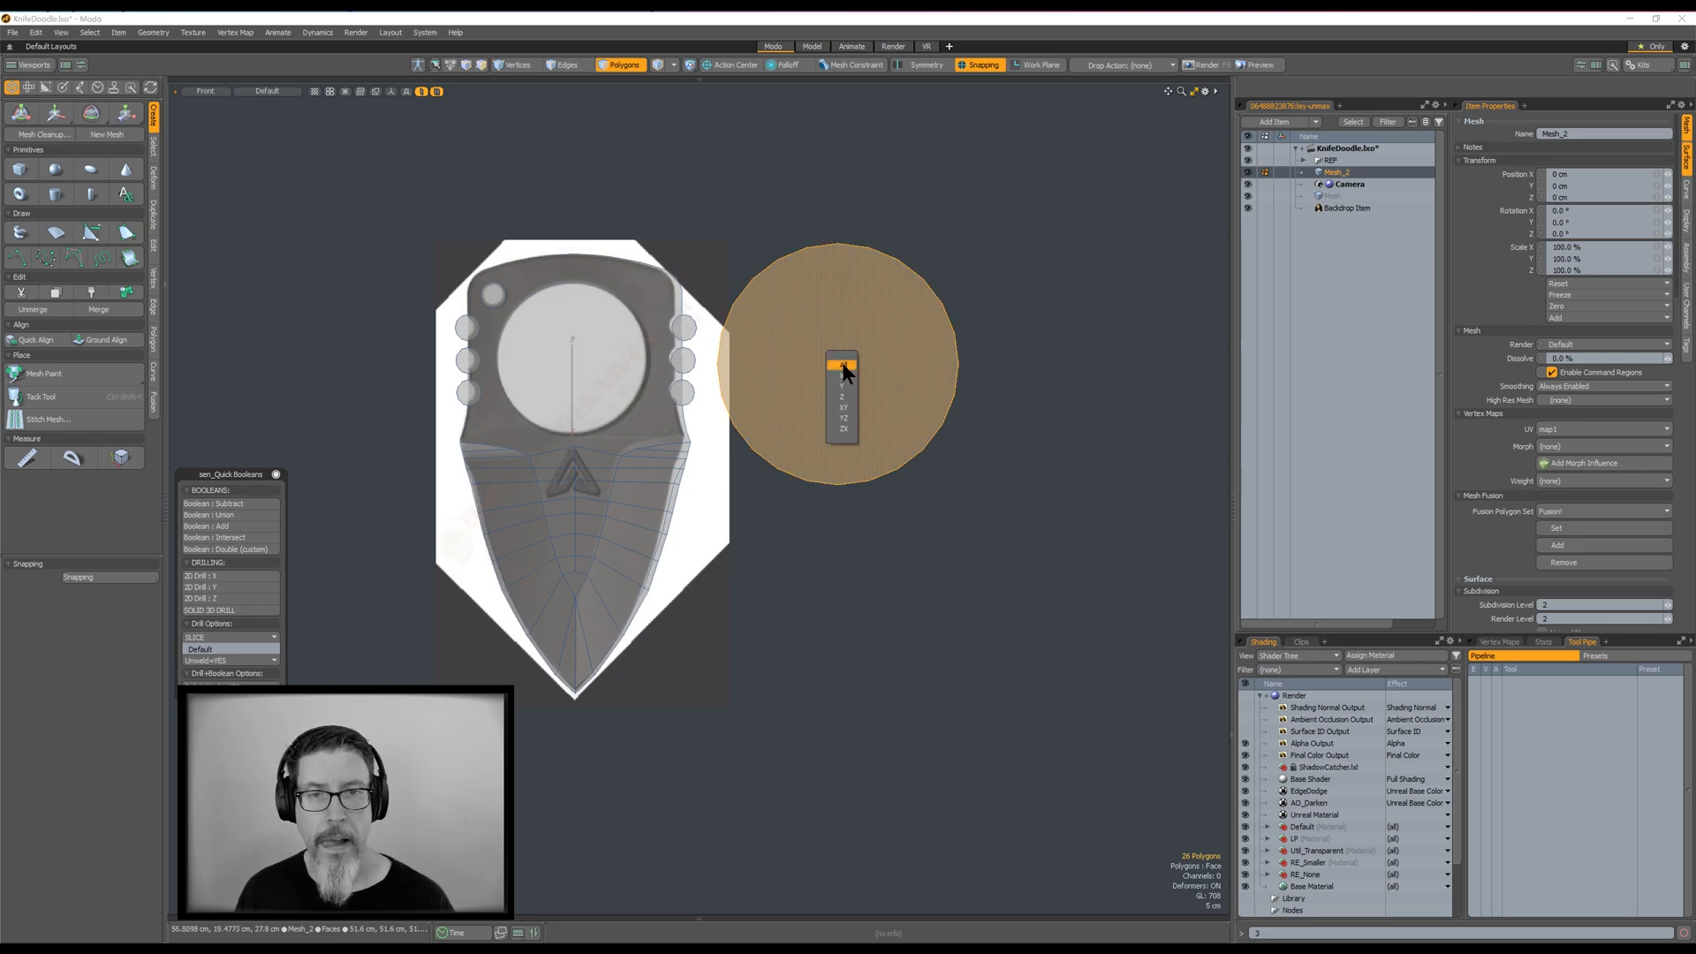
{"action": "left_click", "coordinate": [845, 374]}
Move the large cylinder over the handle's central hole, nudging it -4 mm in X and 3 mm in Y.
{"action": "left_click_drag", "start_coordinate": [615, 373], "coordinate": [674, 433], "text": "alt"}
{"action": "key", "text": "r"}
{"action": "key", "text": "w"}
{"action": "left_click_drag", "start_coordinate": [633, 363], "coordinate": [859, 380]}
{"action": "key", "text": "r"}
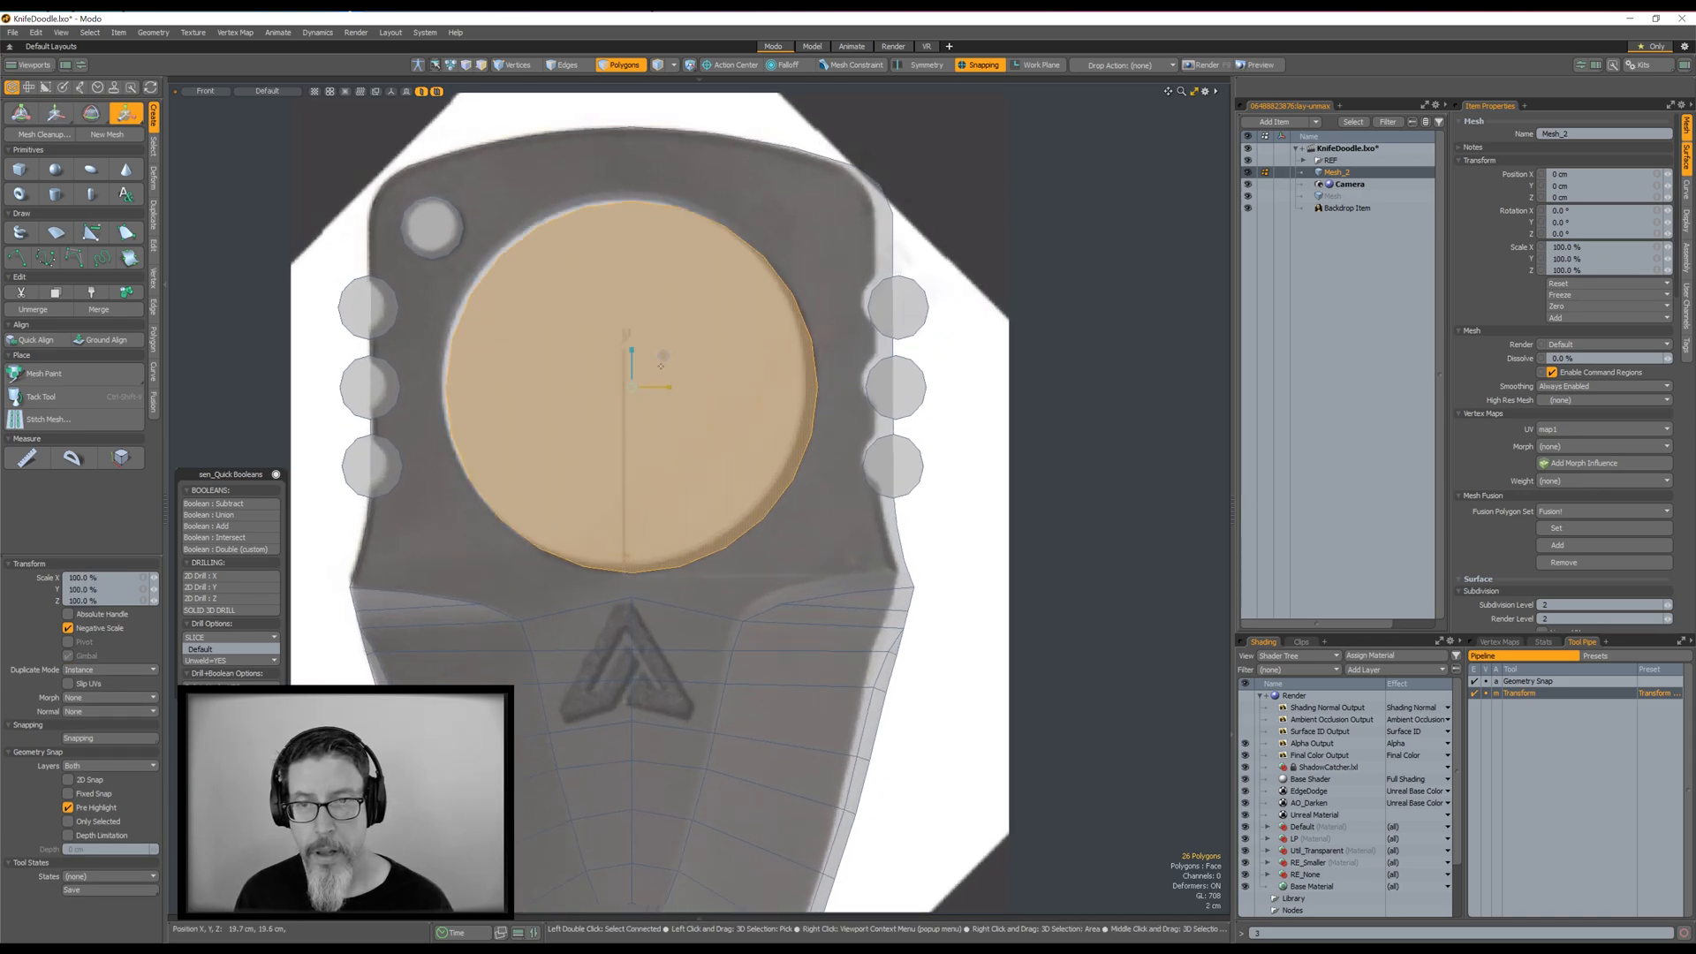
{"action": "key", "text": "w"}
{"action": "left_click_drag", "start_coordinate": [687, 377], "coordinate": [682, 371]}
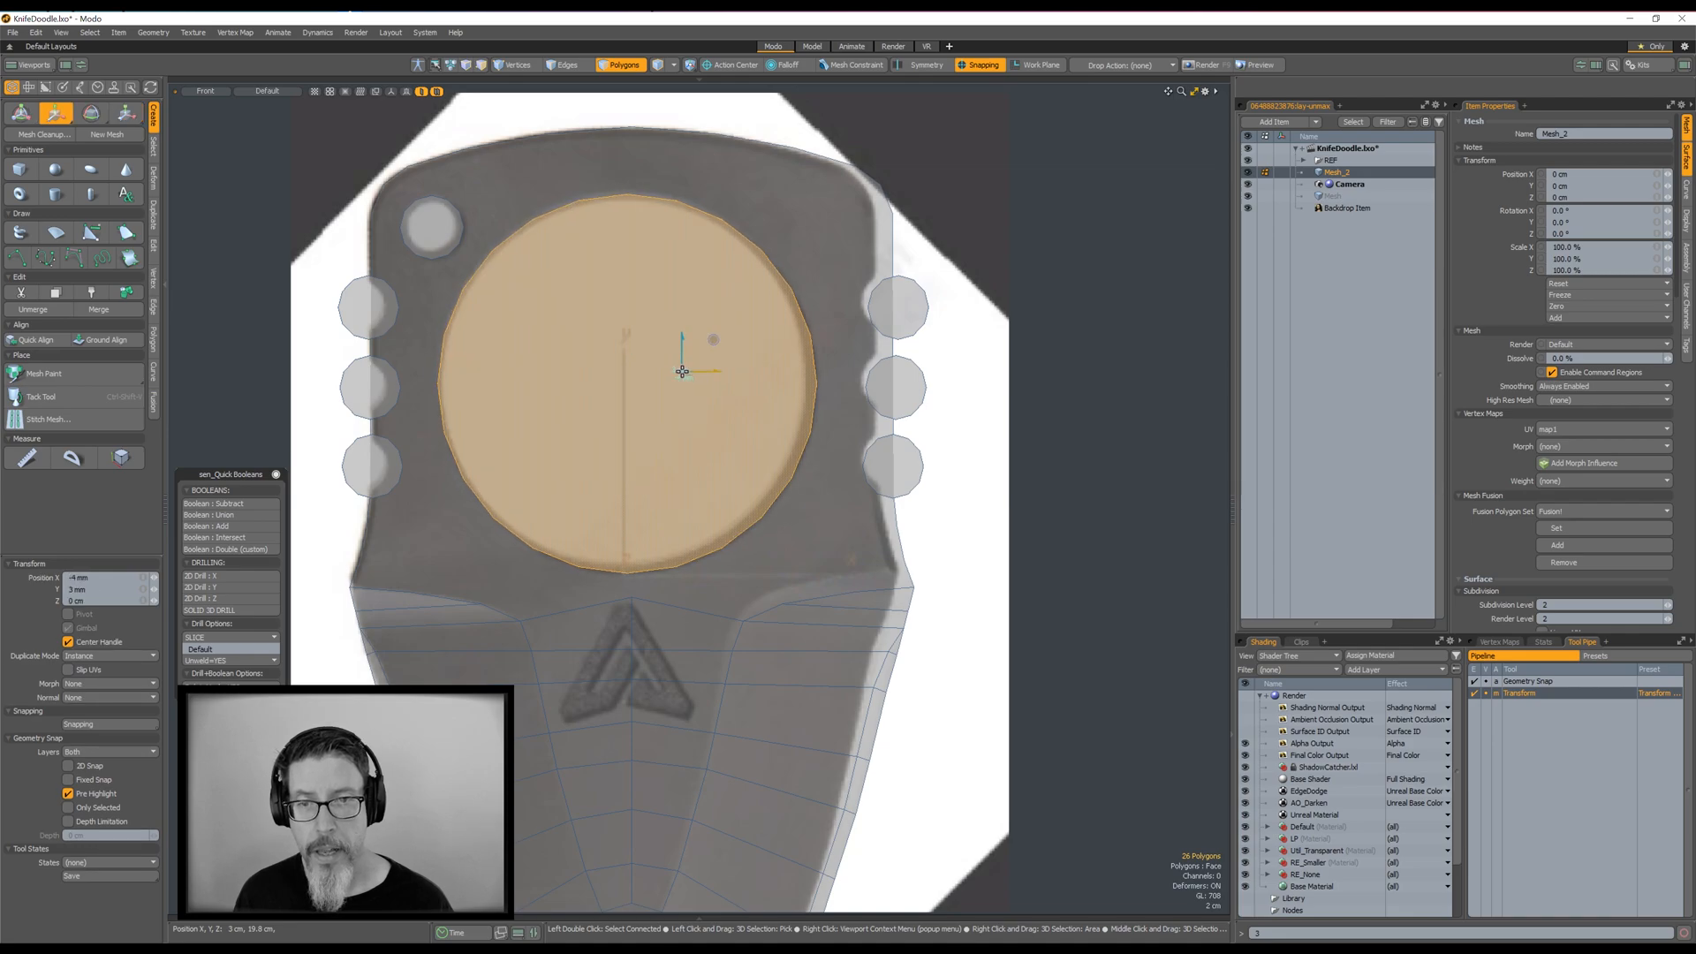
Shift the large cylinder 4 mm along X onto the knife's centreline and hide the reference backdrop.
{"action": "left_click_drag", "start_coordinate": [723, 472], "coordinate": [712, 414], "text": "alt+shift"}
{"action": "key", "text": "q"}
{"action": "key", "text": "w"}
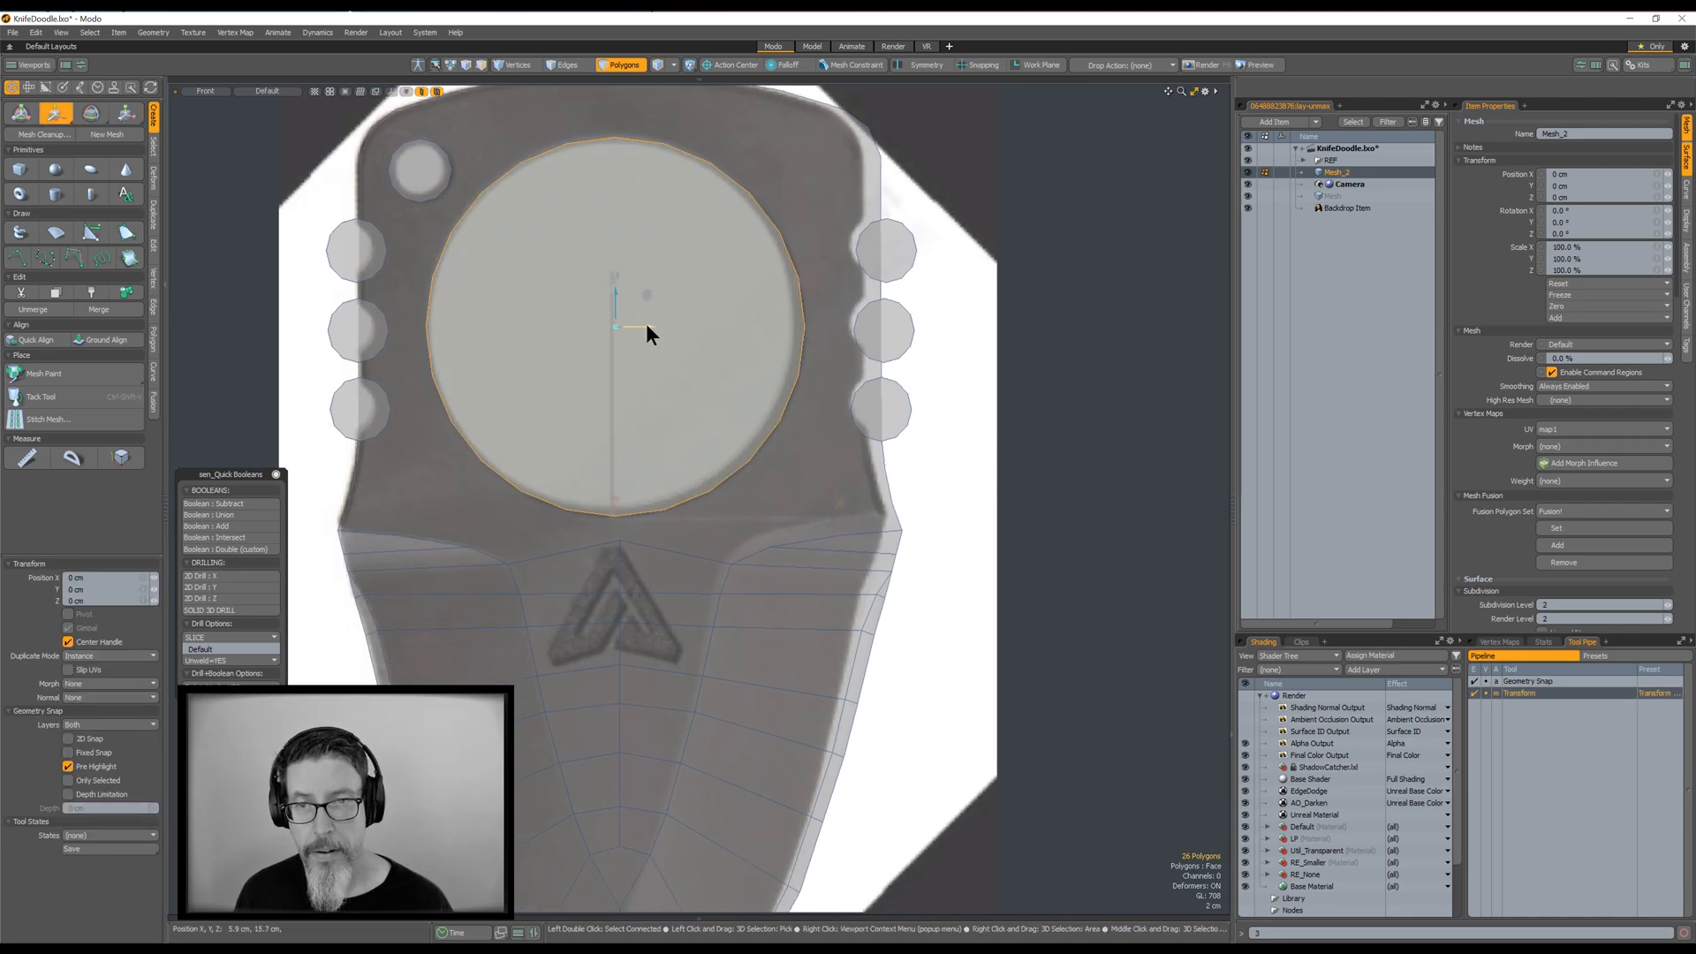
{"action": "left_click_drag", "start_coordinate": [649, 325], "coordinate": [634, 625]}
{"action": "left_click_drag", "start_coordinate": [633, 625], "coordinate": [597, 626], "text": "ctrl+alt"}
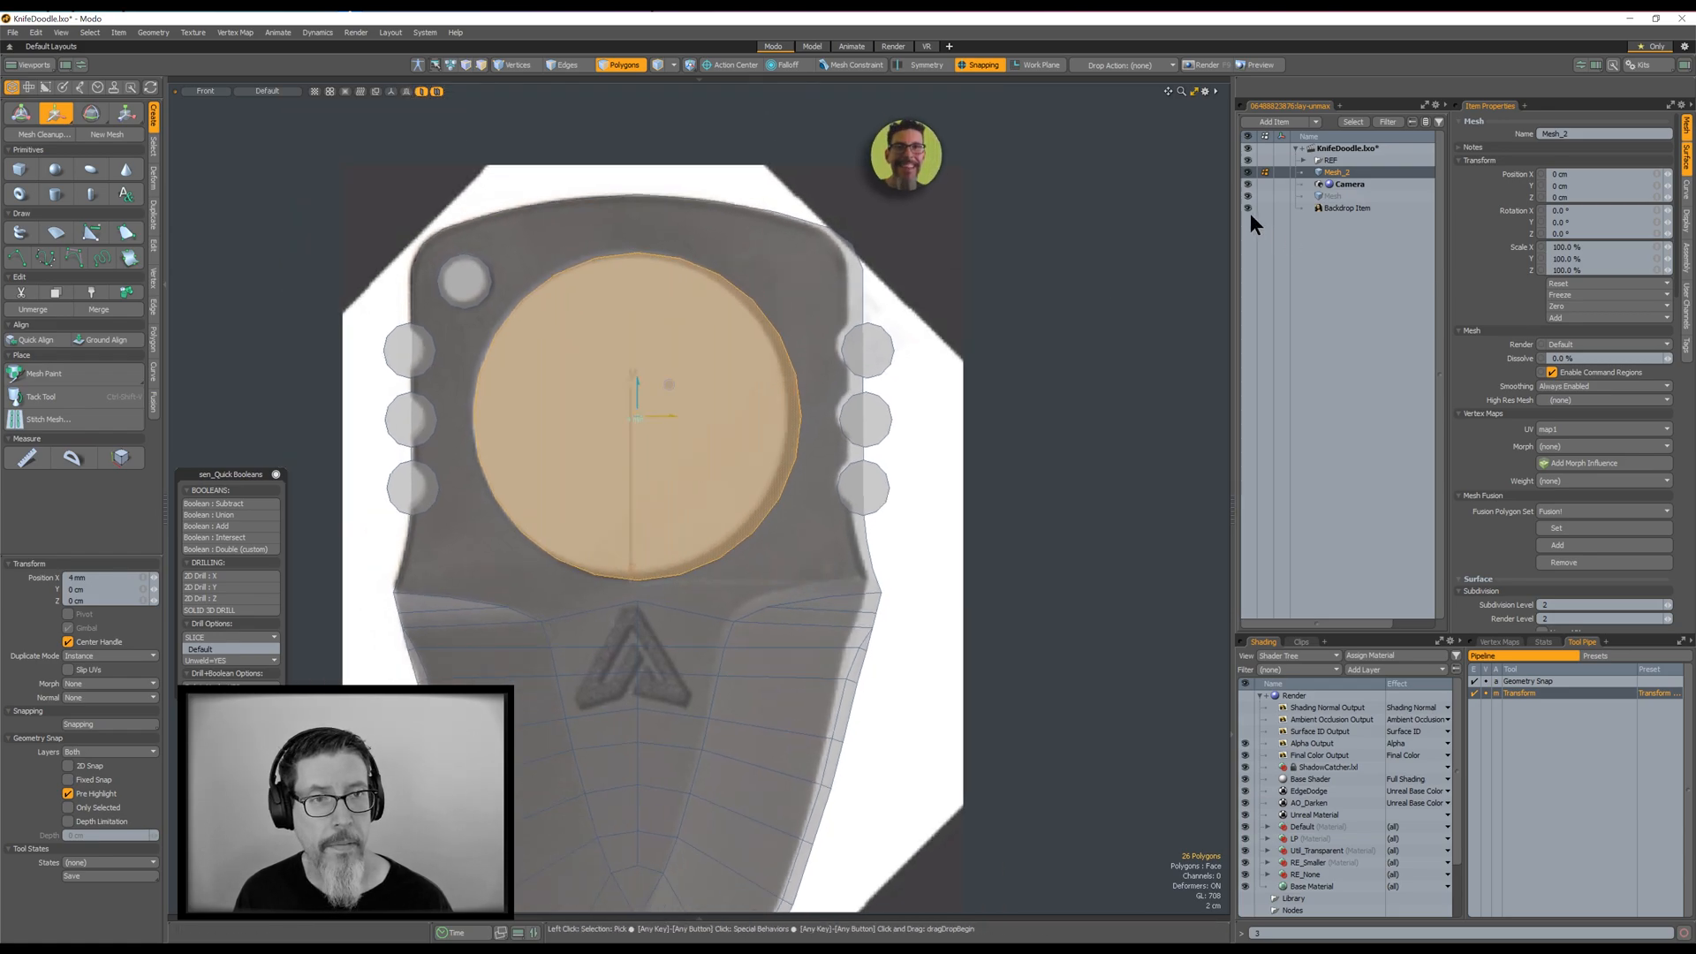
{"action": "left_click", "coordinate": [1246, 207]}
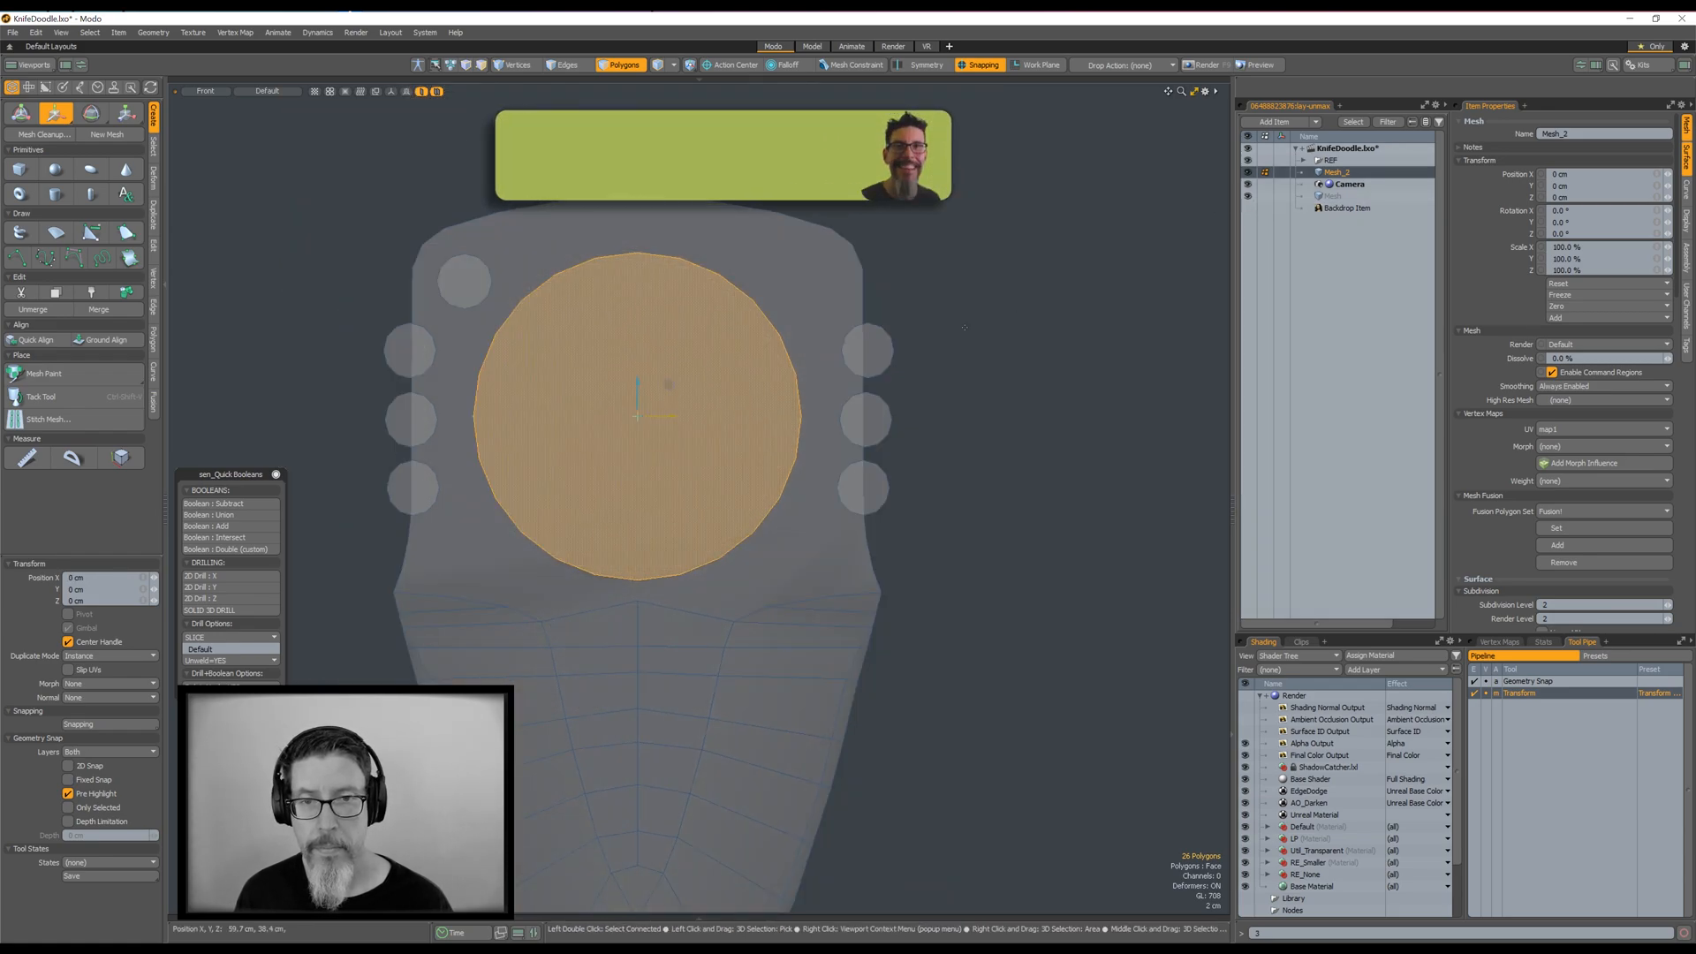
Select the three complete finger-notch cylinders on the handle's positive X side.
{"action": "scroll", "coordinate": [883, 335], "scroll_direction": "up", "scroll_amount": 3}
{"action": "left_click_drag", "start_coordinate": [568, 337], "coordinate": [669, 324], "text": "alt+shift"}
{"action": "key", "text": "space"}
{"action": "left_click", "coordinate": [1080, 287]}
{"action": "left_click", "coordinate": [1079, 397], "text": "shift"}
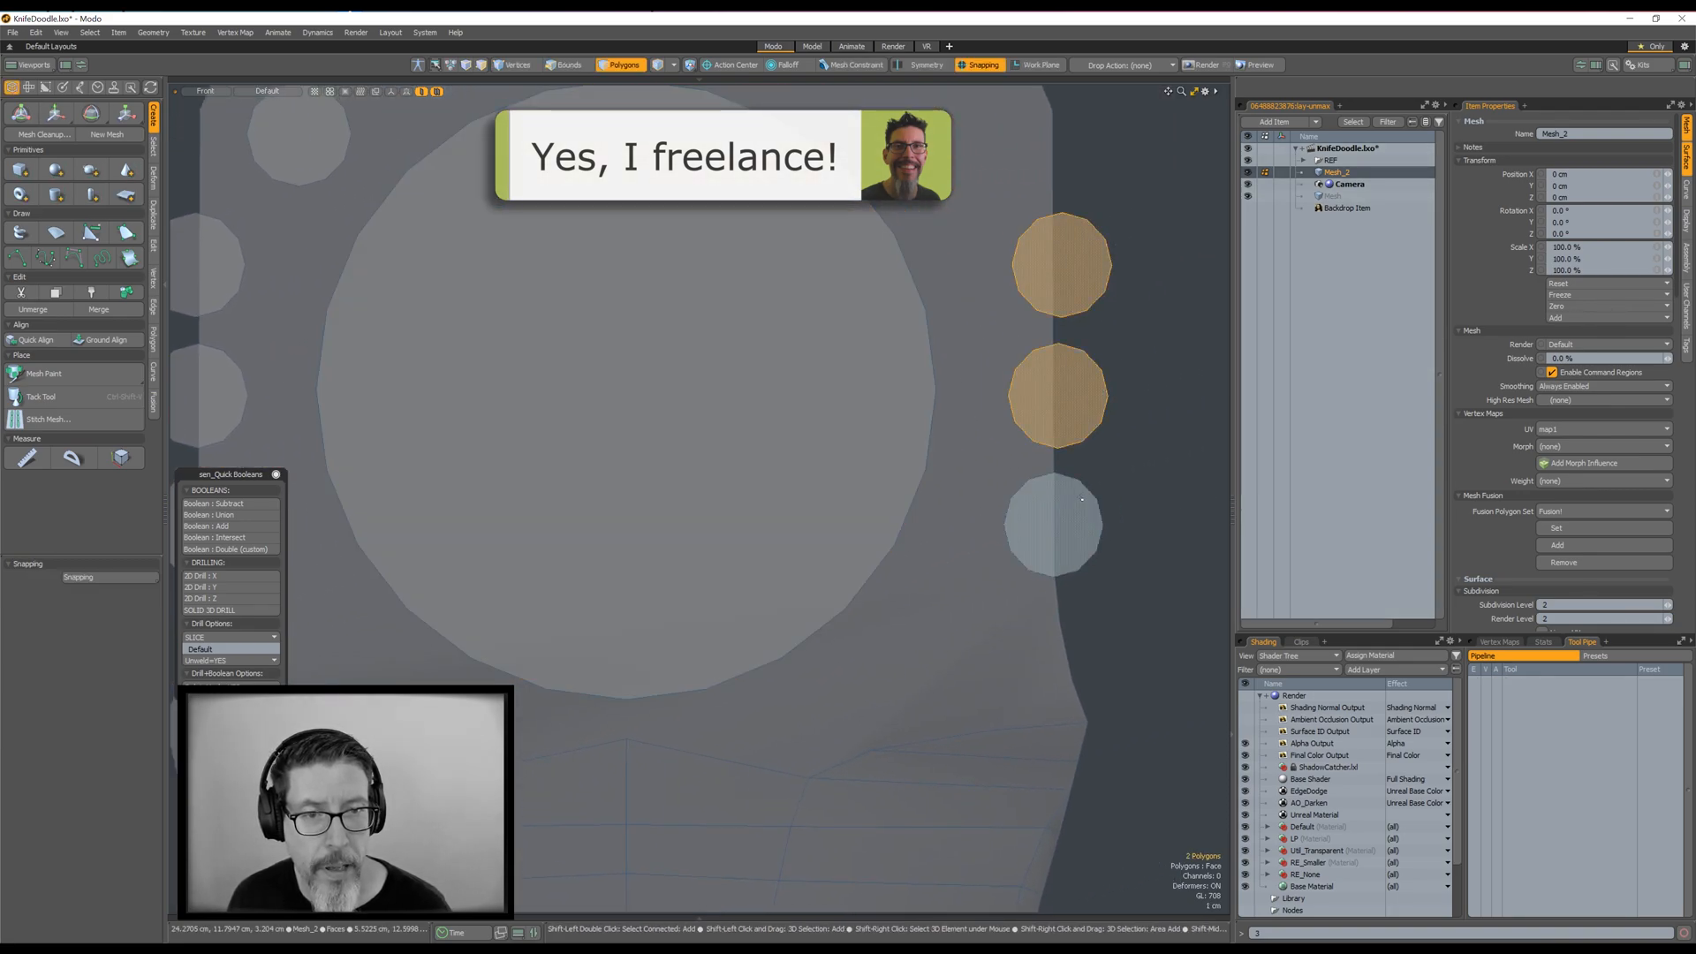
{"action": "left_click", "coordinate": [1081, 499], "text": "shift"}
{"action": "left_click_drag", "start_coordinate": [1081, 499], "coordinate": [1112, 528], "text": "alt+shift"}
{"action": "key", "text": "]"}
Snap the three selected notch cylinders along X onto the handle's vertical side edge, finishing with a move of about -1.64 cm.
{"action": "key", "text": "w"}
{"action": "left_click_drag", "start_coordinate": [607, 334], "coordinate": [607, 309], "text": "alt+shift"}
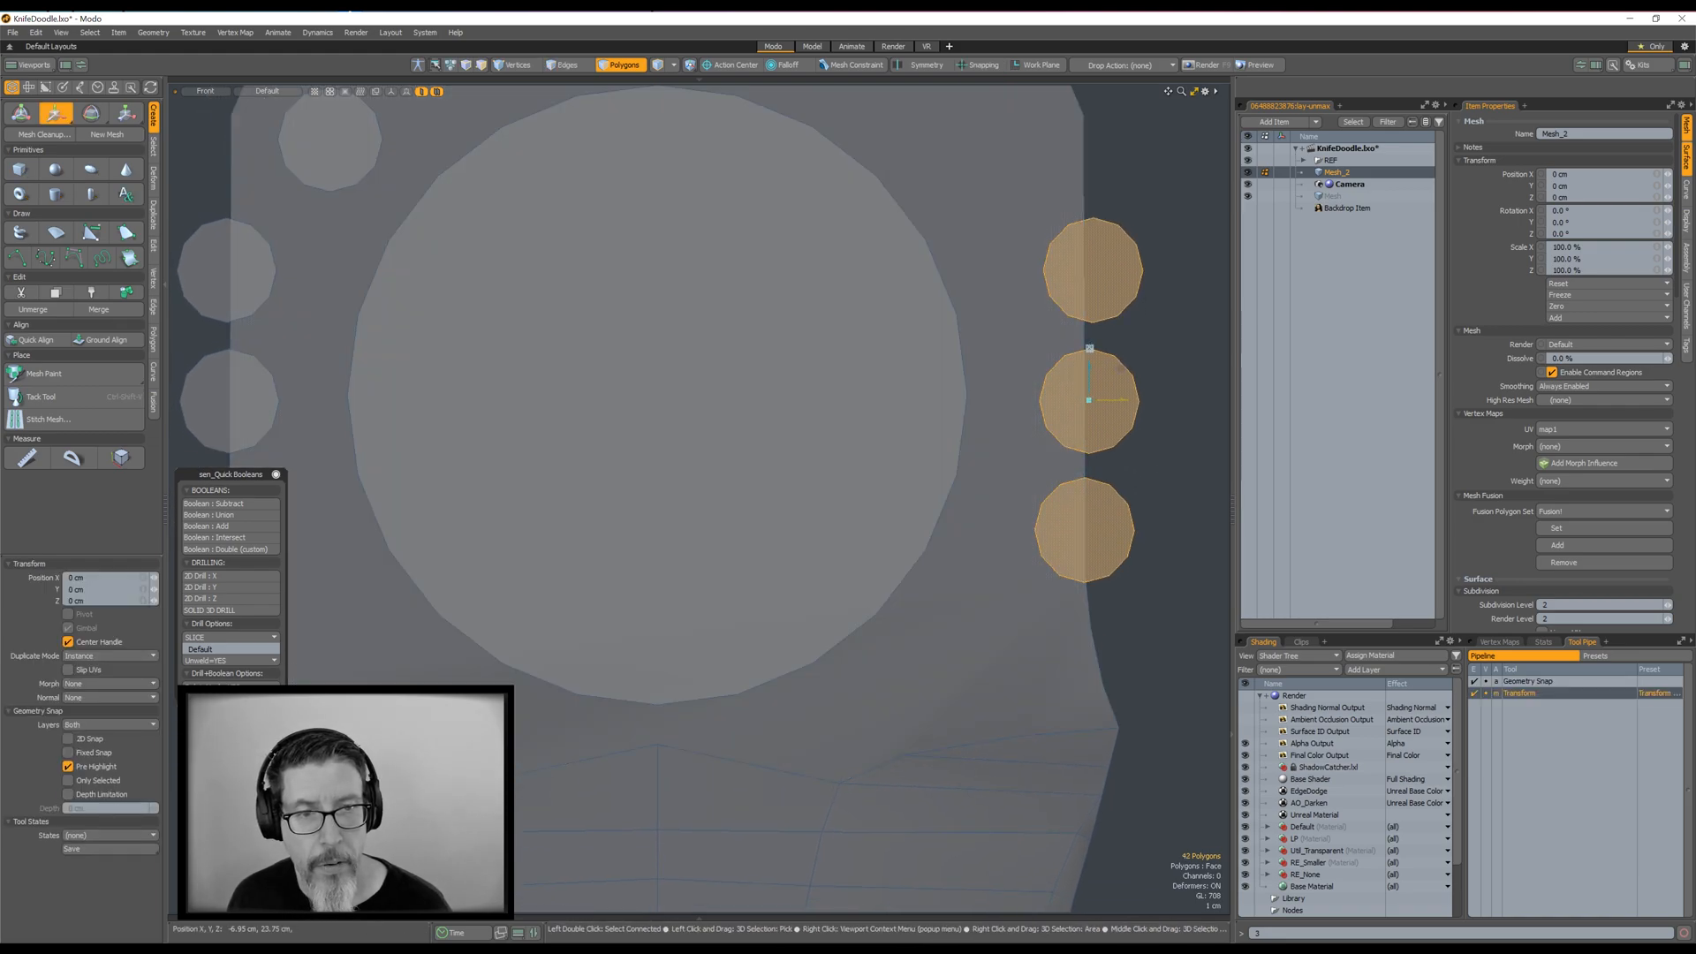
{"action": "left_click_drag", "start_coordinate": [1117, 355], "coordinate": [1076, 404]}
{"action": "scroll", "coordinate": [1111, 353], "scroll_direction": "down", "scroll_amount": 3}
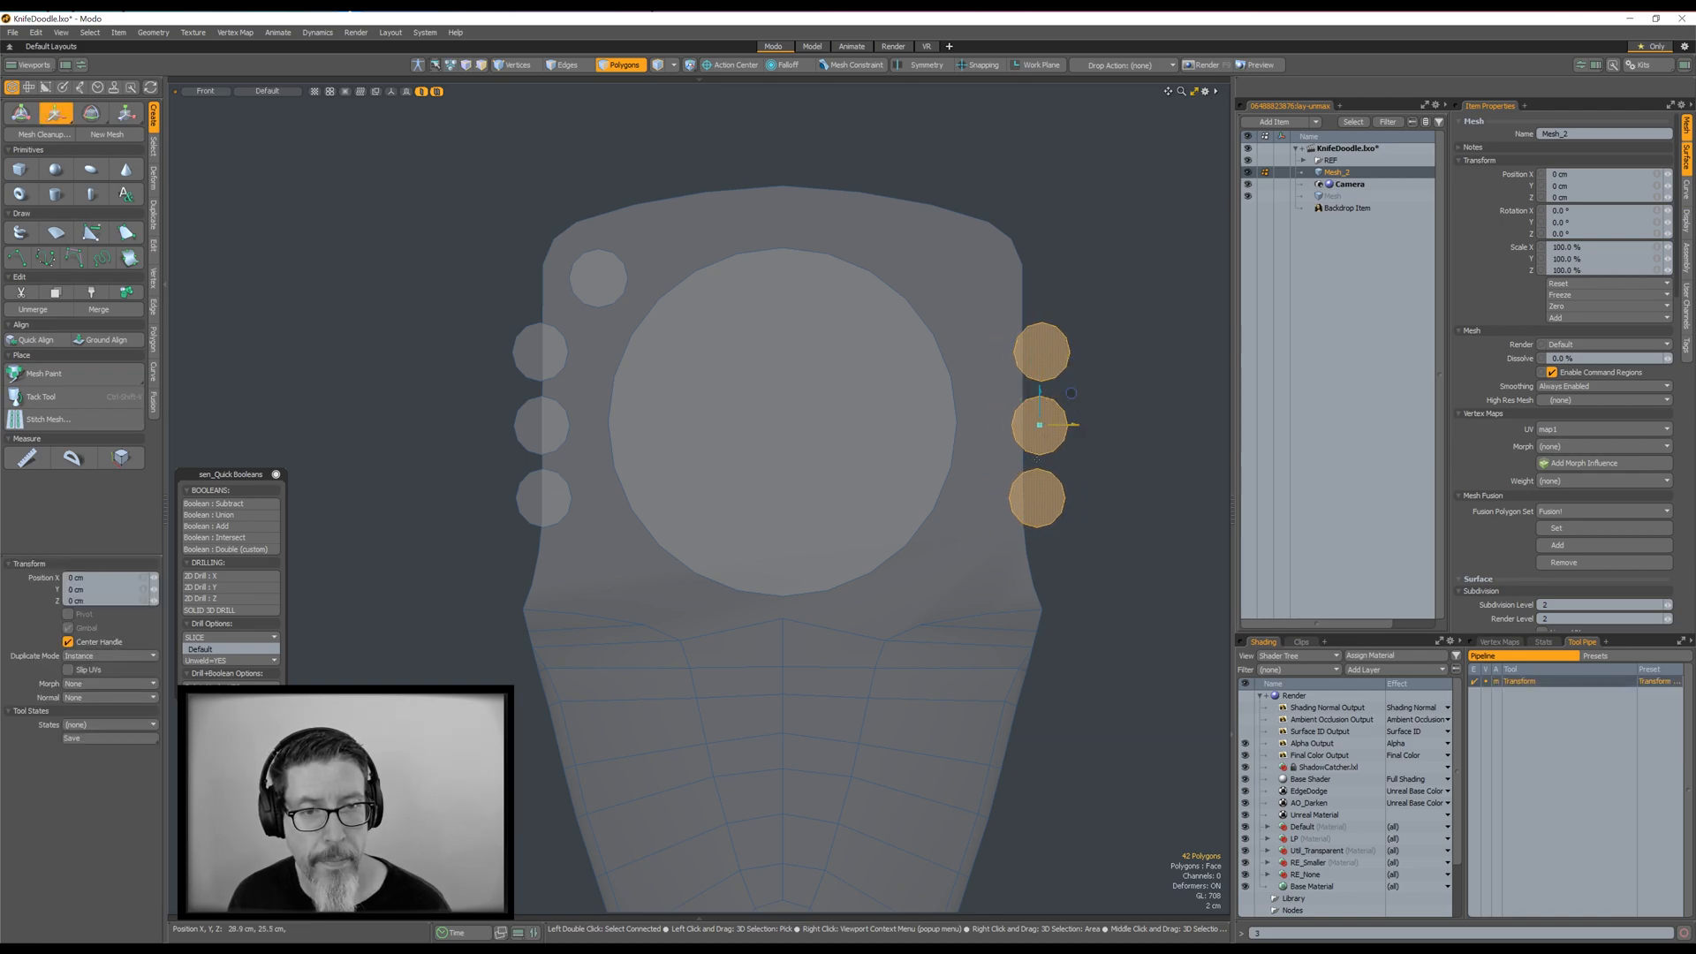
{"action": "scroll", "coordinate": [1040, 425], "scroll_direction": "up", "scroll_amount": 2}
{"action": "key", "text": "x"}
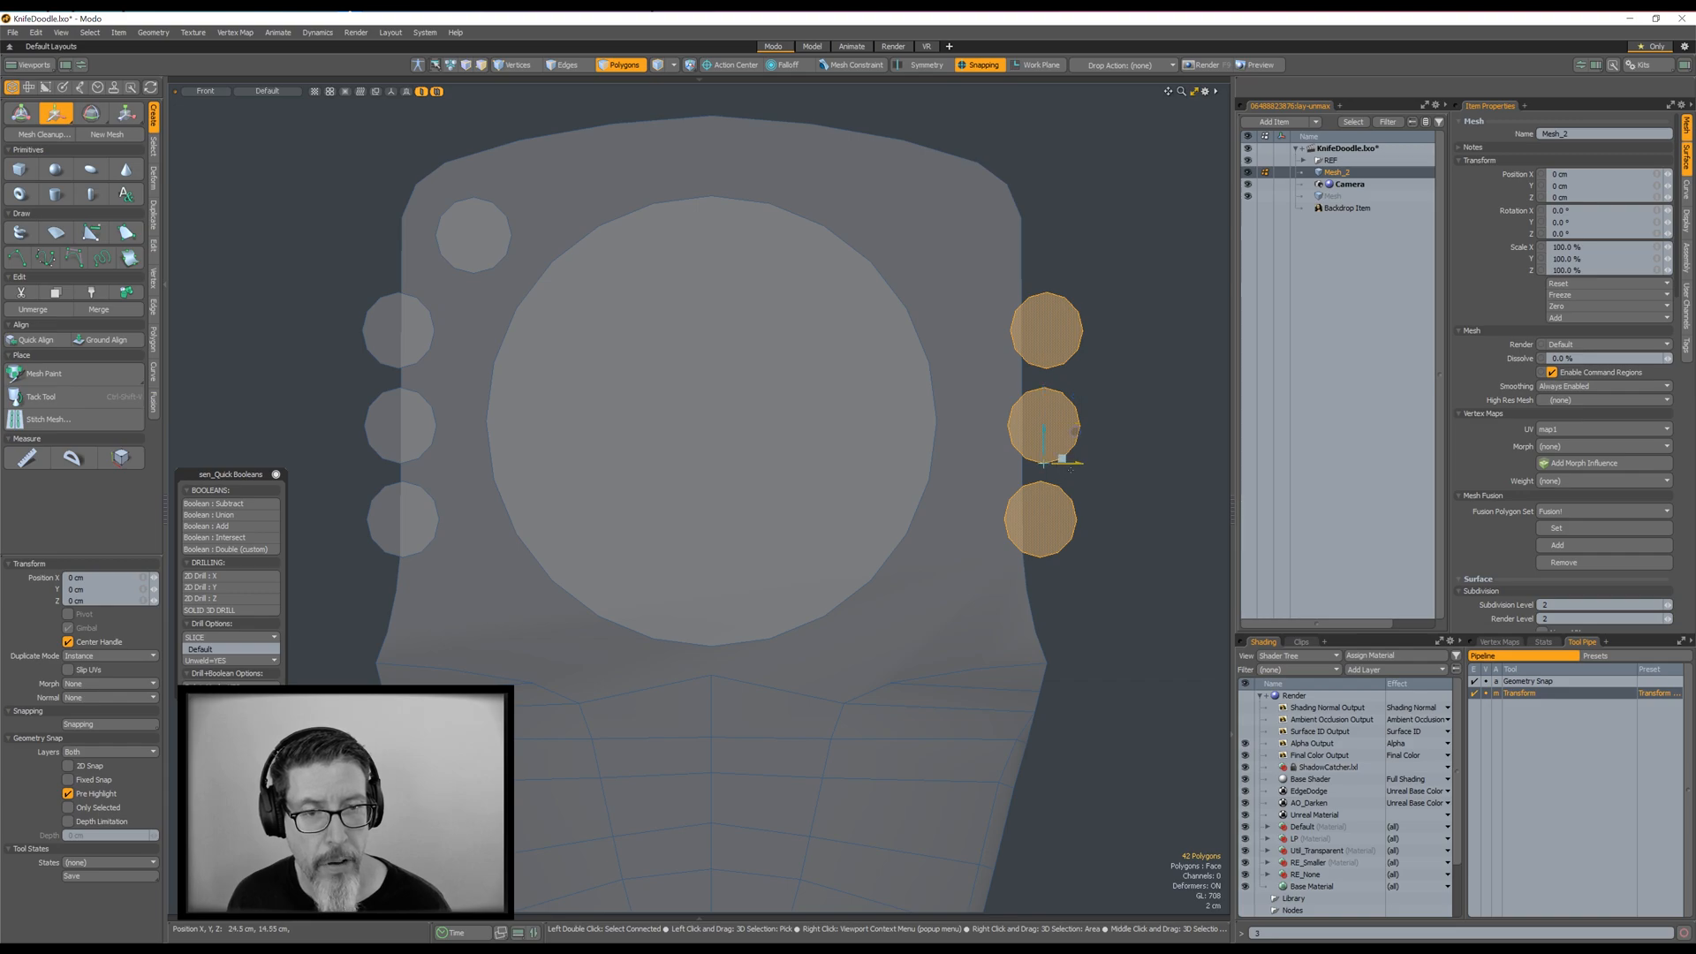
{"action": "left_click_drag", "start_coordinate": [1075, 465], "coordinate": [1009, 228]}
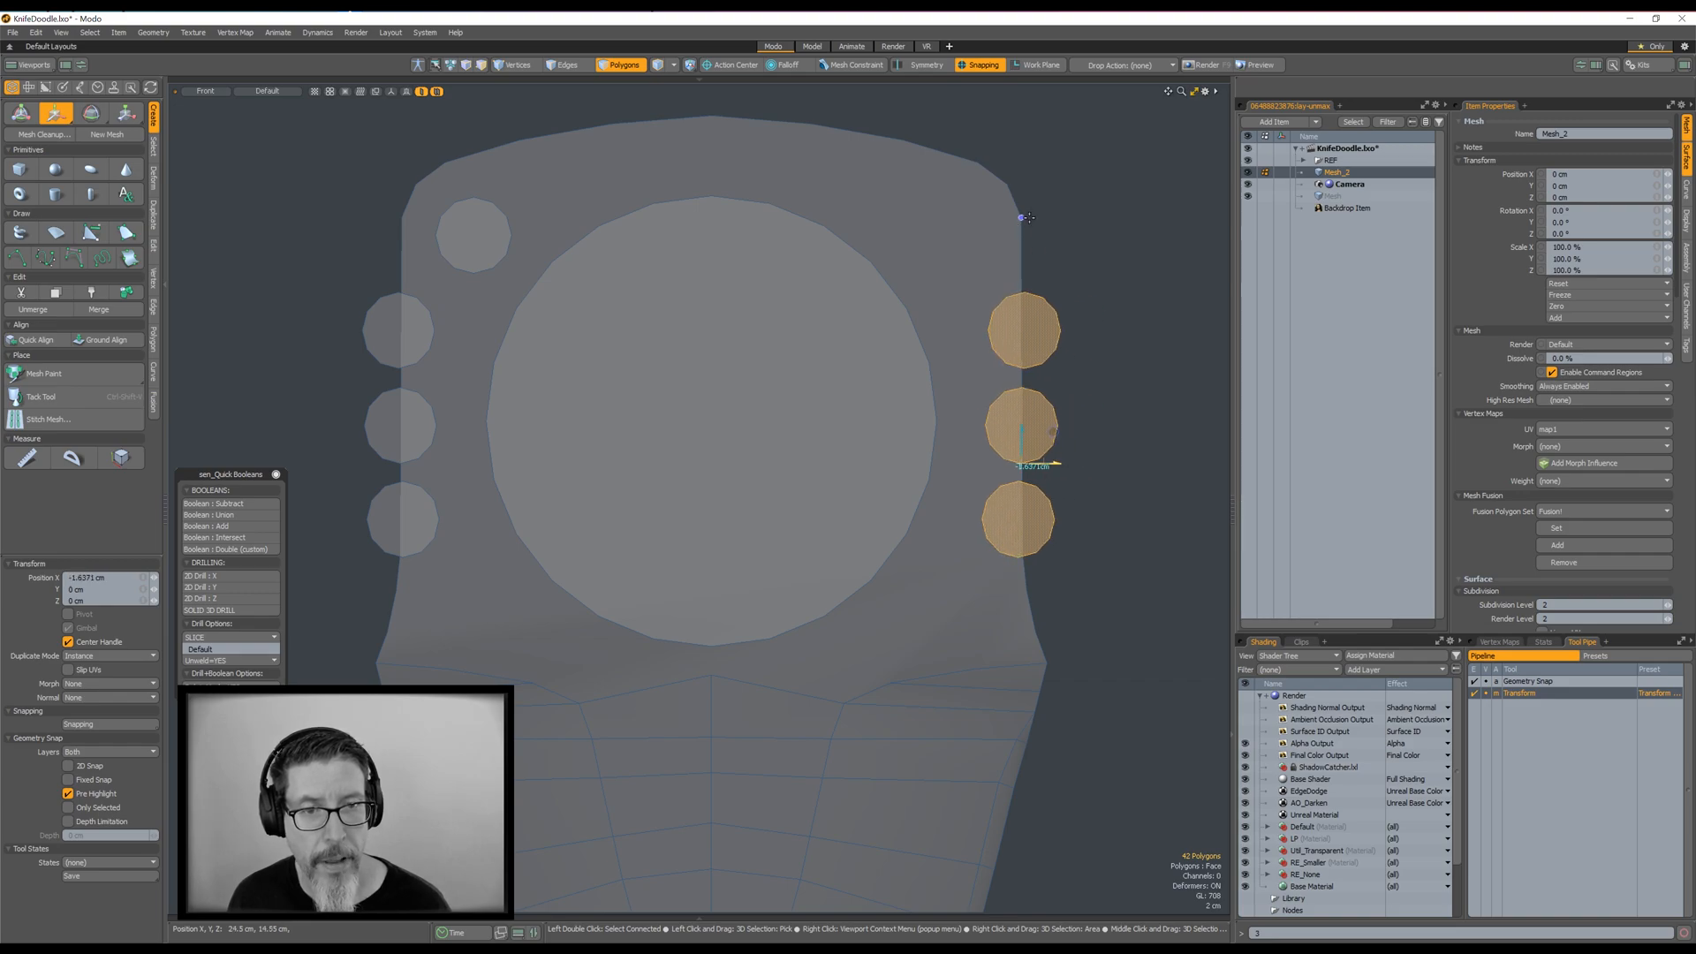
{"action": "key", "text": "space"}
{"action": "left_click", "coordinate": [1071, 402]}
Switch the viewport to Perspective and save the knife scene with its cutting cylinders in place.
{"action": "scroll", "coordinate": [1067, 400], "scroll_direction": "up", "scroll_amount": 1}
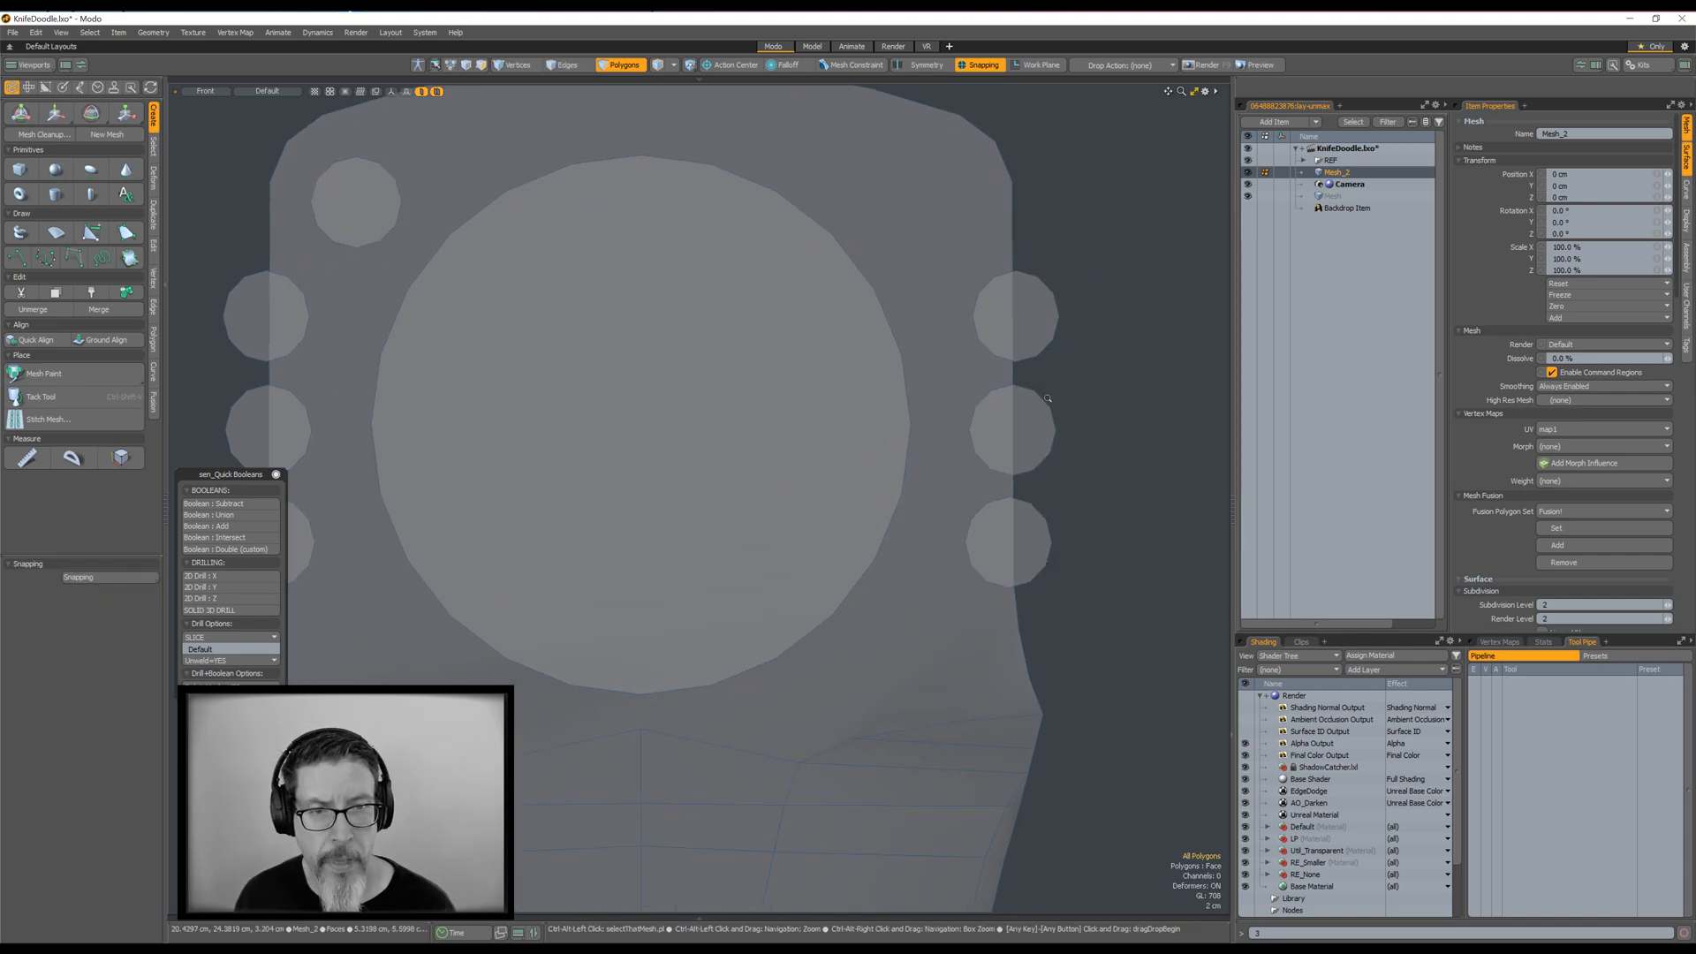
{"action": "left_click_drag", "start_coordinate": [613, 398], "coordinate": [650, 393], "text": "alt+shift"}
{"action": "left_click", "coordinate": [265, 365]}
{"action": "left_click_drag", "start_coordinate": [1085, 518], "coordinate": [1023, 494], "text": "alt+shift"}
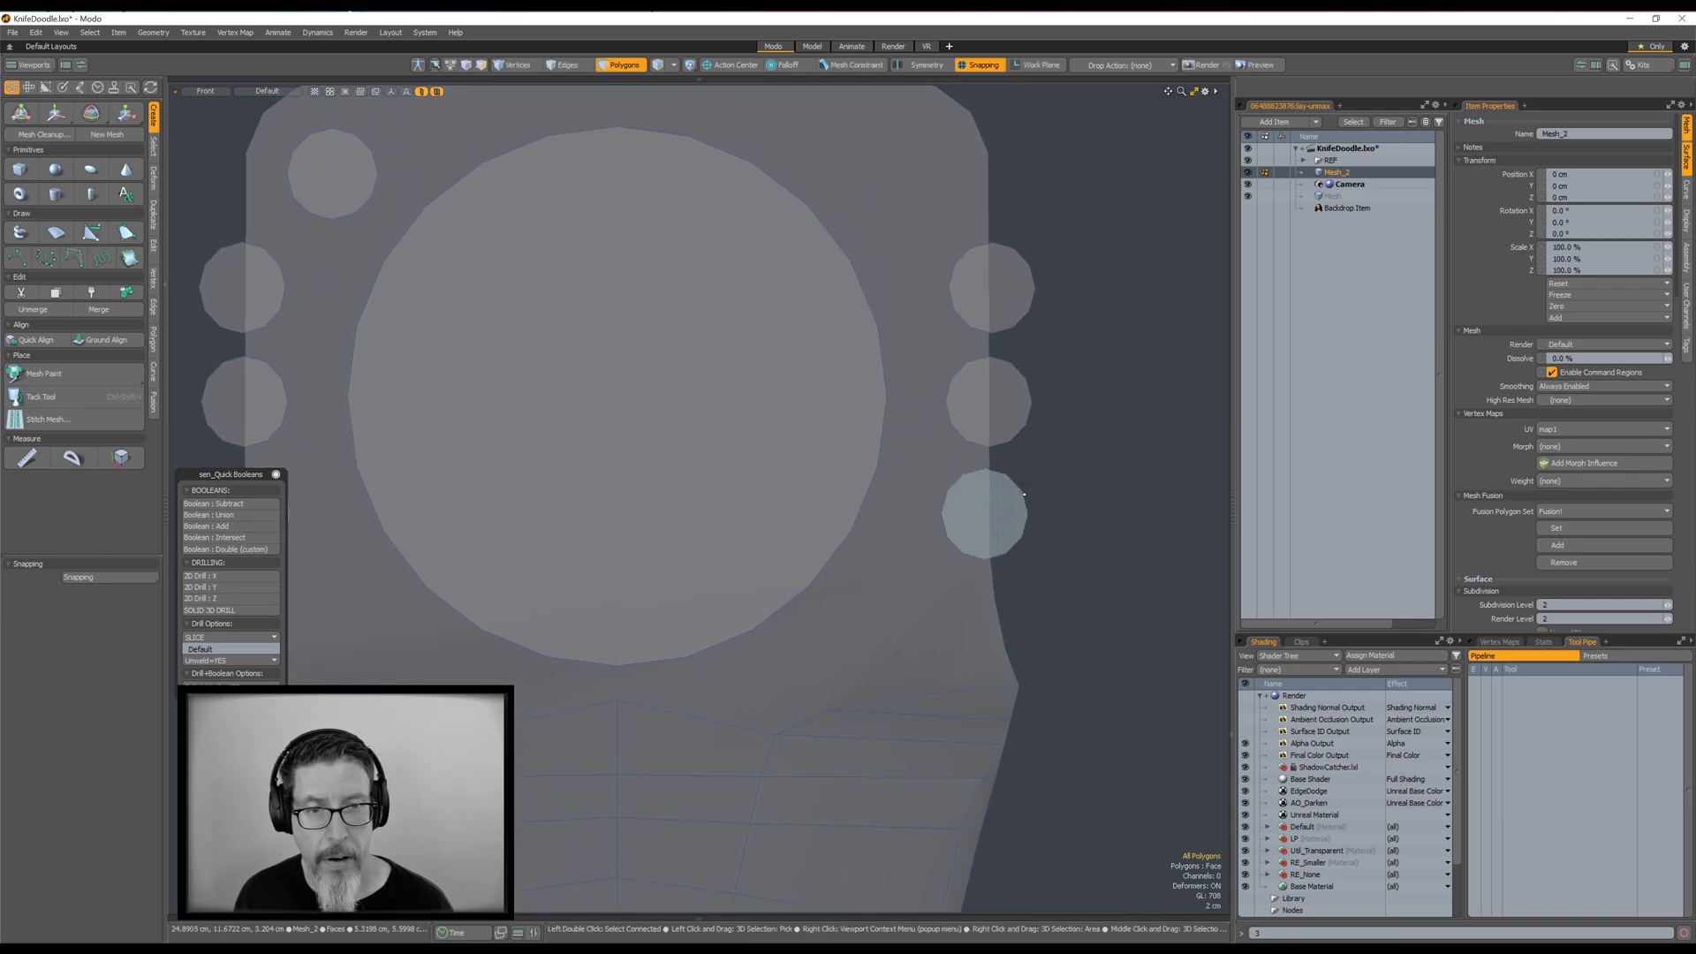
{"action": "left_click_drag", "start_coordinate": [919, 439], "coordinate": [981, 468], "text": "alt+shift"}
{"action": "left_click_drag", "start_coordinate": [981, 469], "coordinate": [887, 378], "text": "ctrl+alt"}
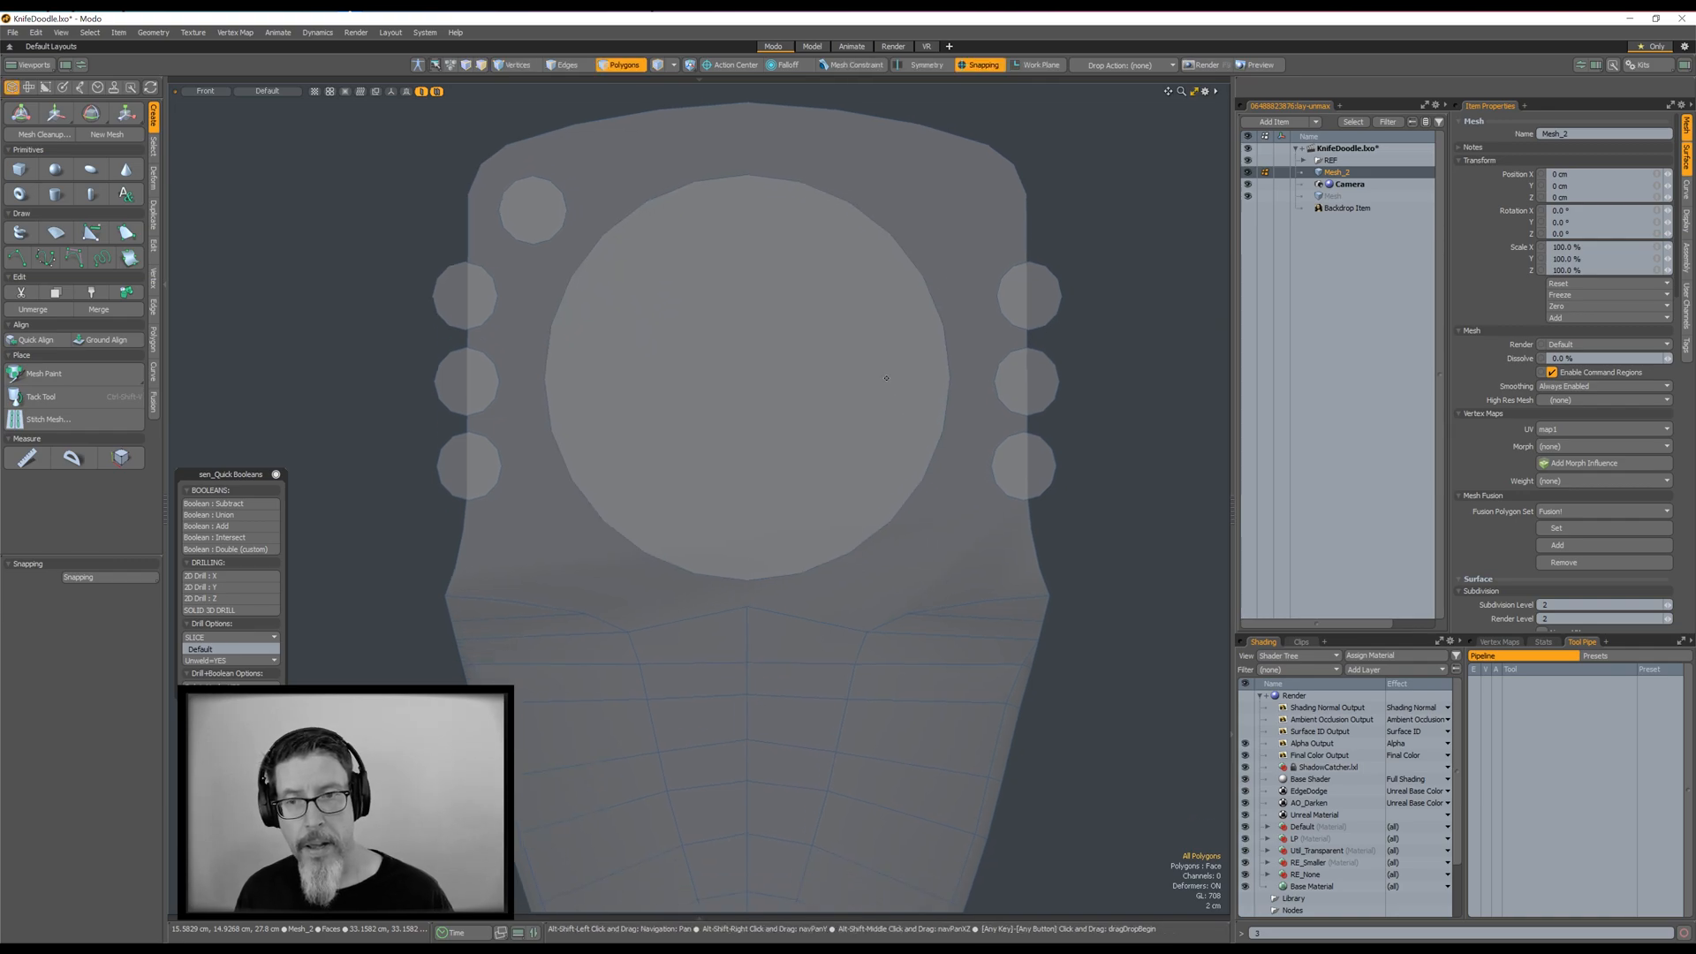
{"action": "key", "text": "ctrl+space"}
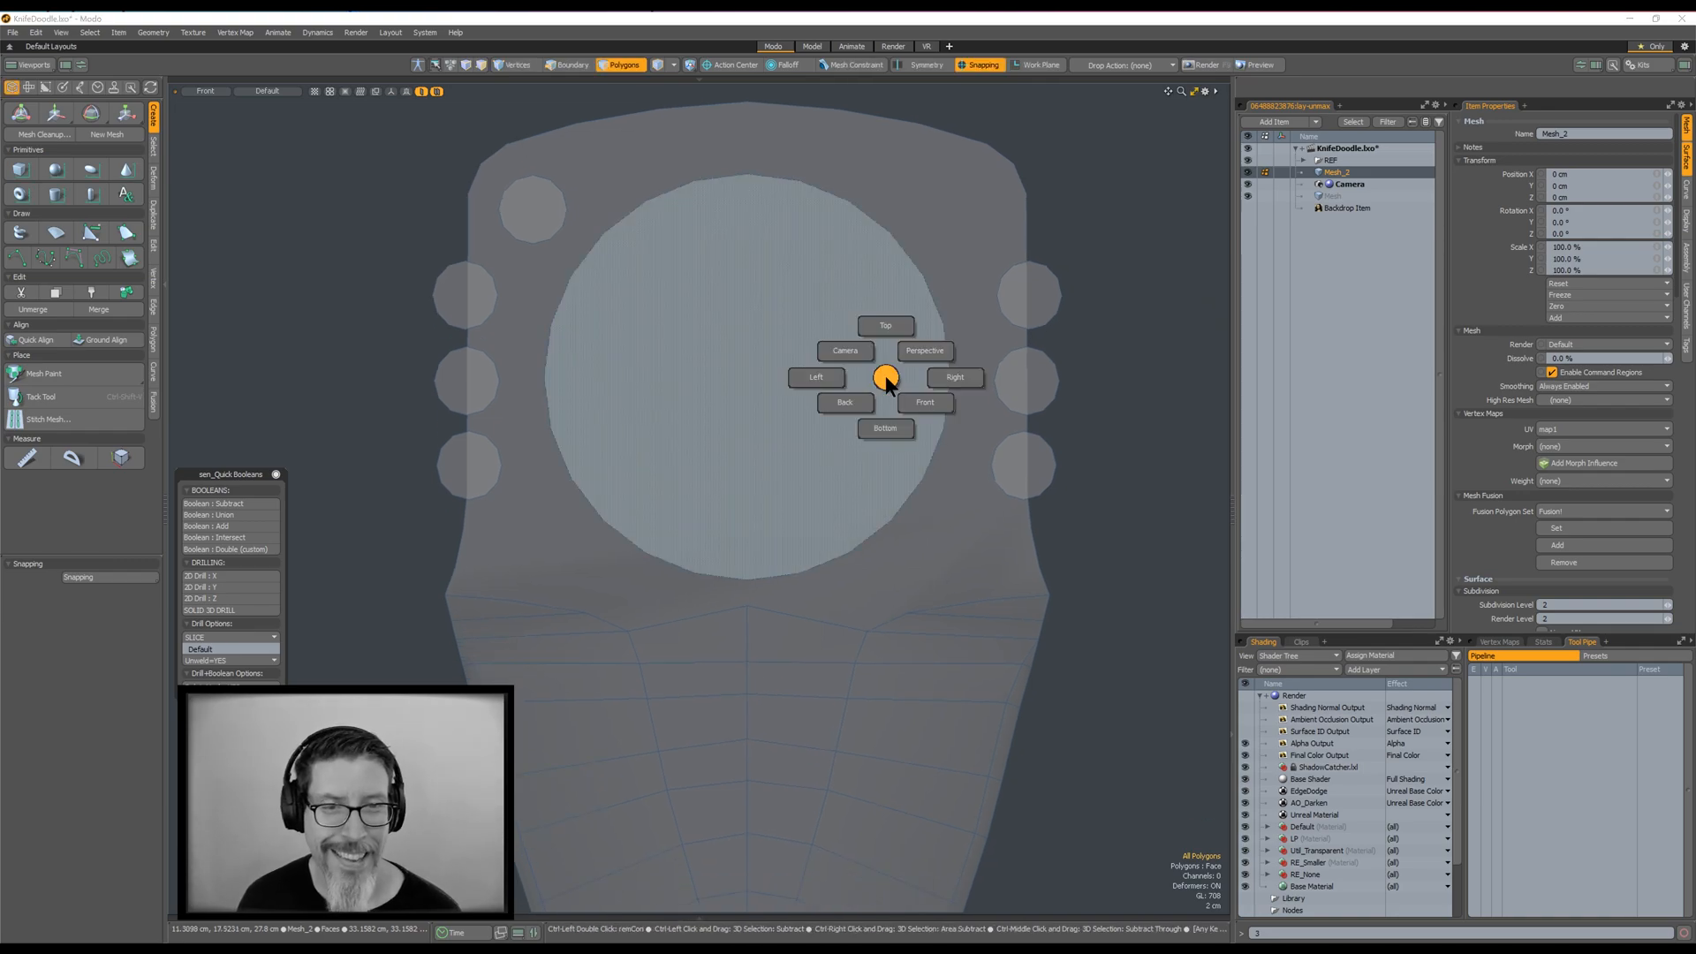
{"action": "left_click", "coordinate": [936, 371]}
{"action": "left_click_drag", "start_coordinate": [928, 352], "coordinate": [638, 481], "text": "alt"}
{"action": "key", "text": "ctrl+s"}
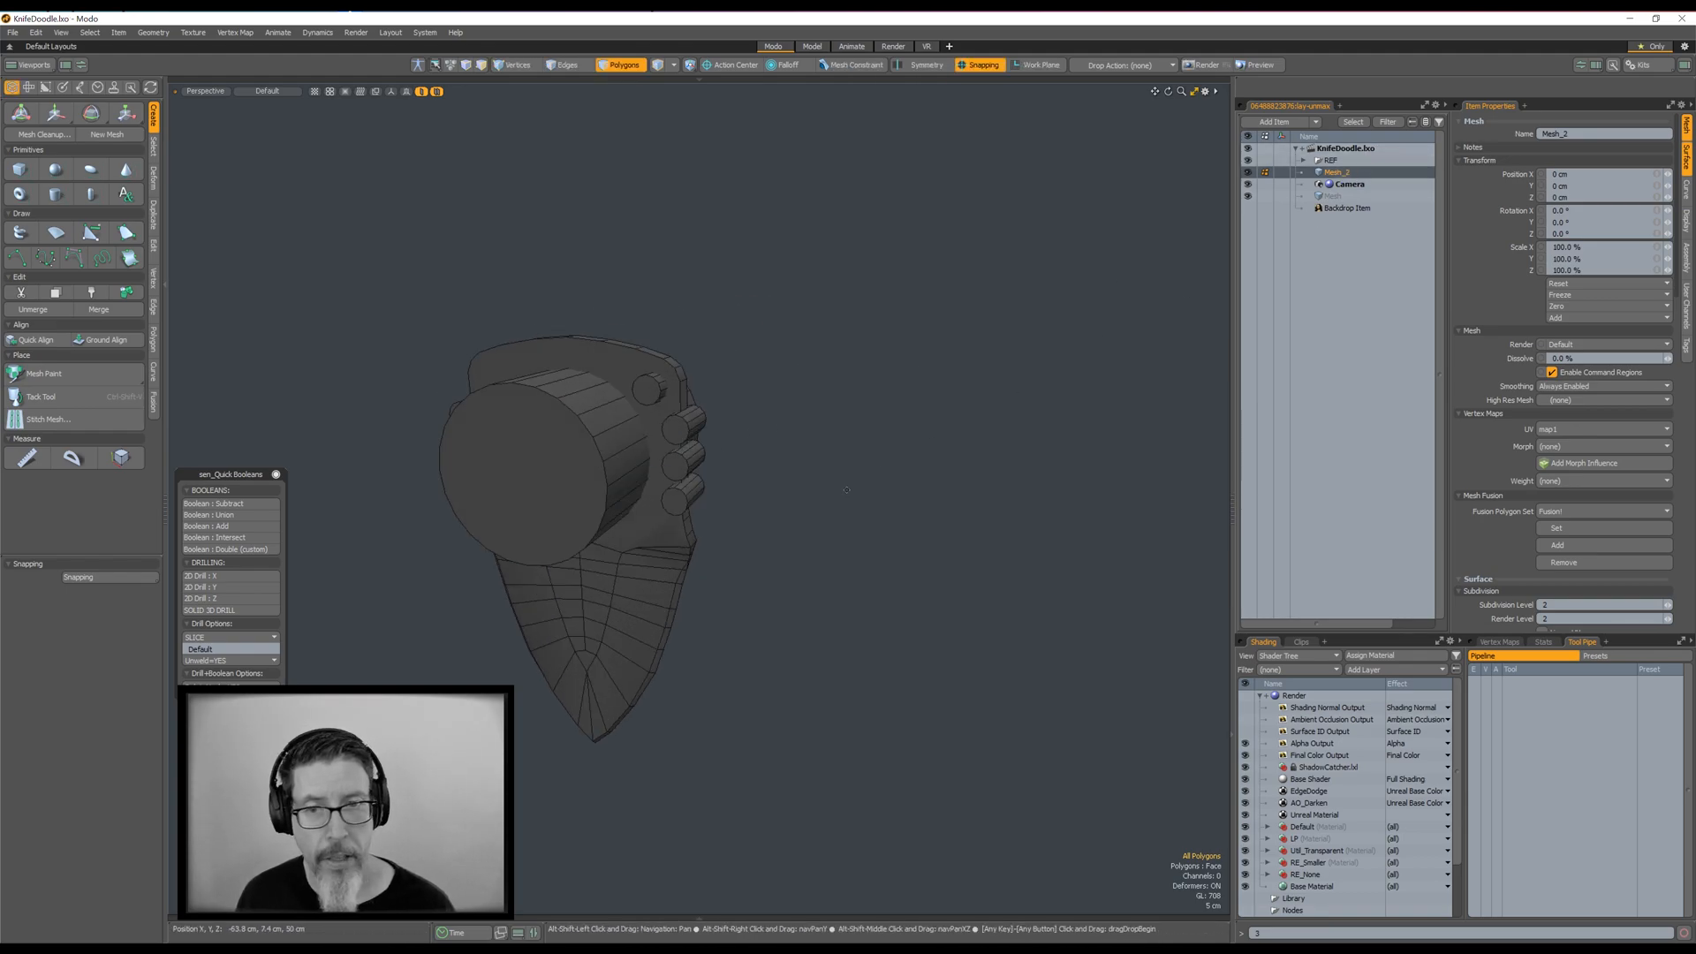
Select the six notch cylinders, the corner-hole cylinder and the central-hole cylinder, and subtract them from the knife with Boolean Subtract.
{"action": "left_click_drag", "start_coordinate": [726, 415], "coordinate": [874, 371], "text": "alt"}
{"action": "left_click", "coordinate": [874, 325]}
{"action": "left_click", "coordinate": [863, 359], "text": "shift"}
{"action": "left_click", "coordinate": [888, 403], "text": "shift"}
{"action": "left_click", "coordinate": [794, 309], "text": "shift"}
{"action": "key", "text": "bracketright"}
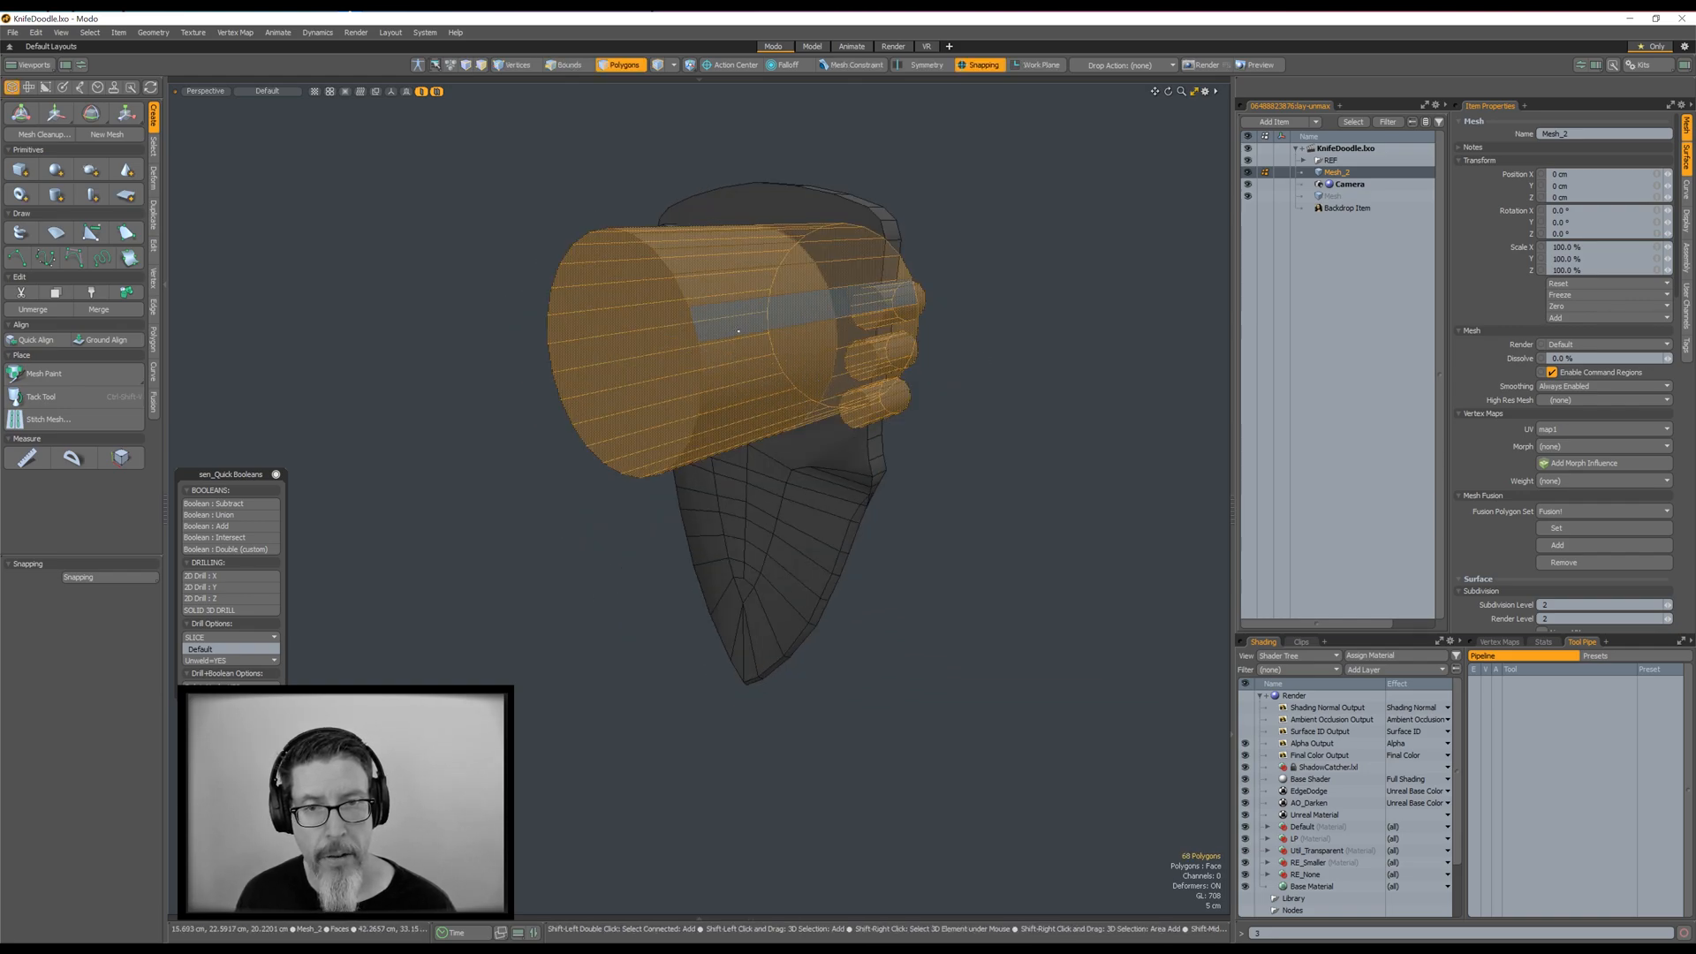
{"action": "left_click_drag", "start_coordinate": [794, 309], "coordinate": [605, 295], "text": "alt"}
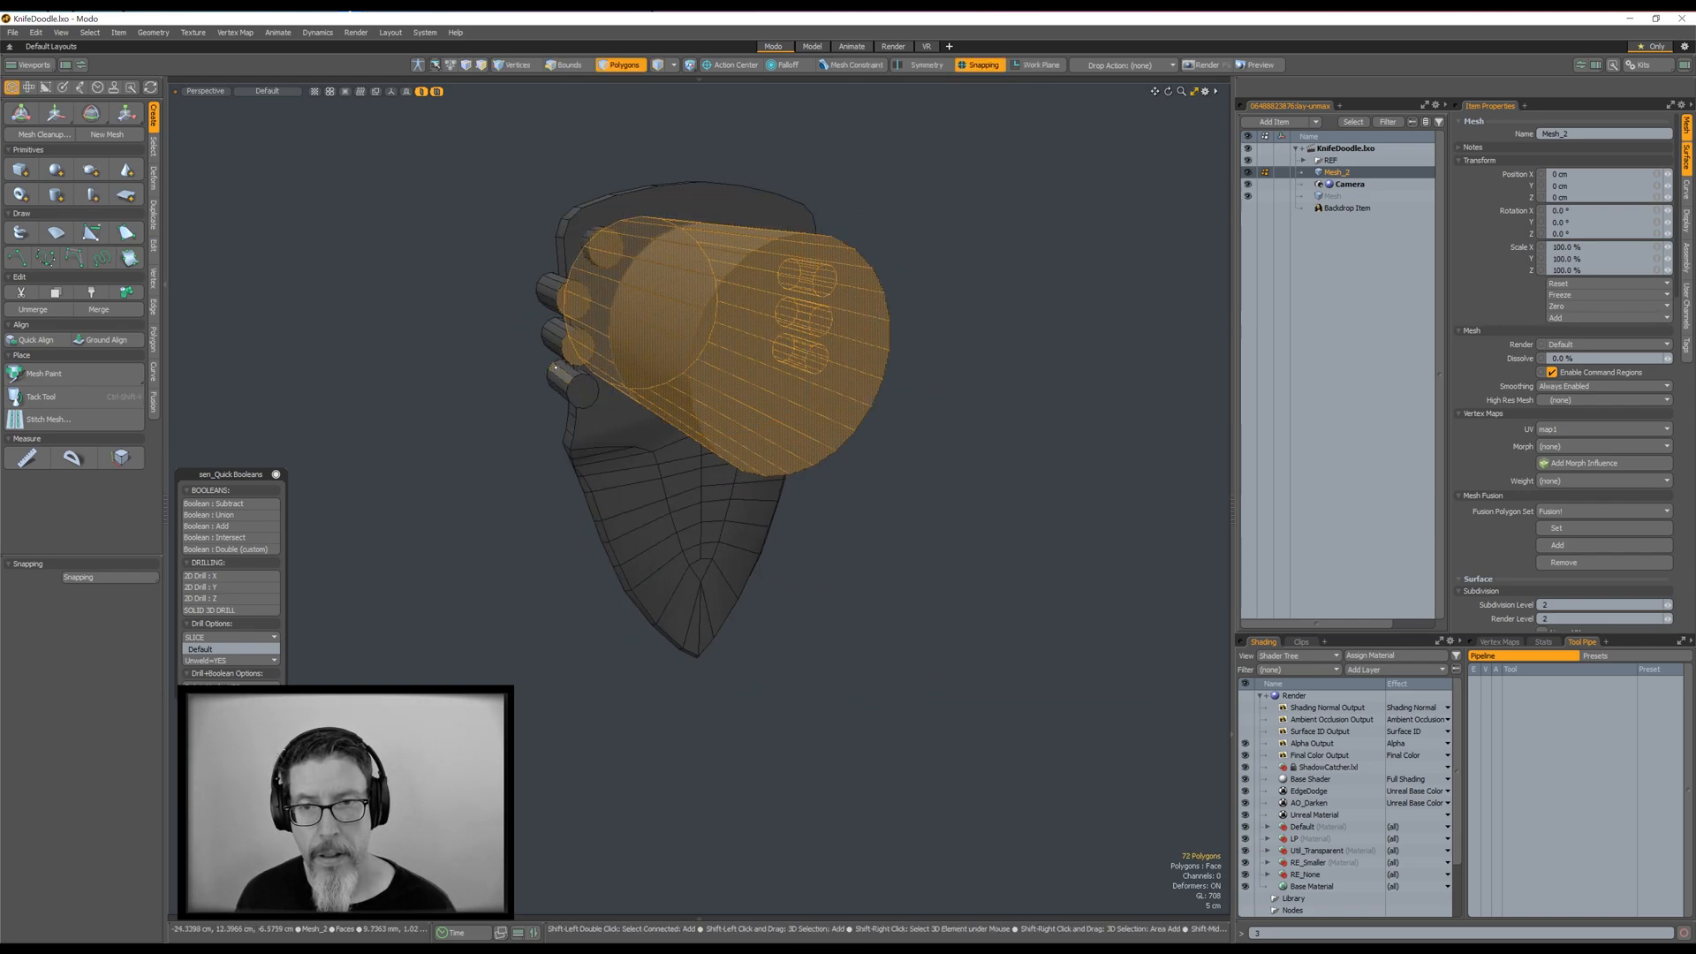
{"action": "left_click", "coordinate": [231, 503]}
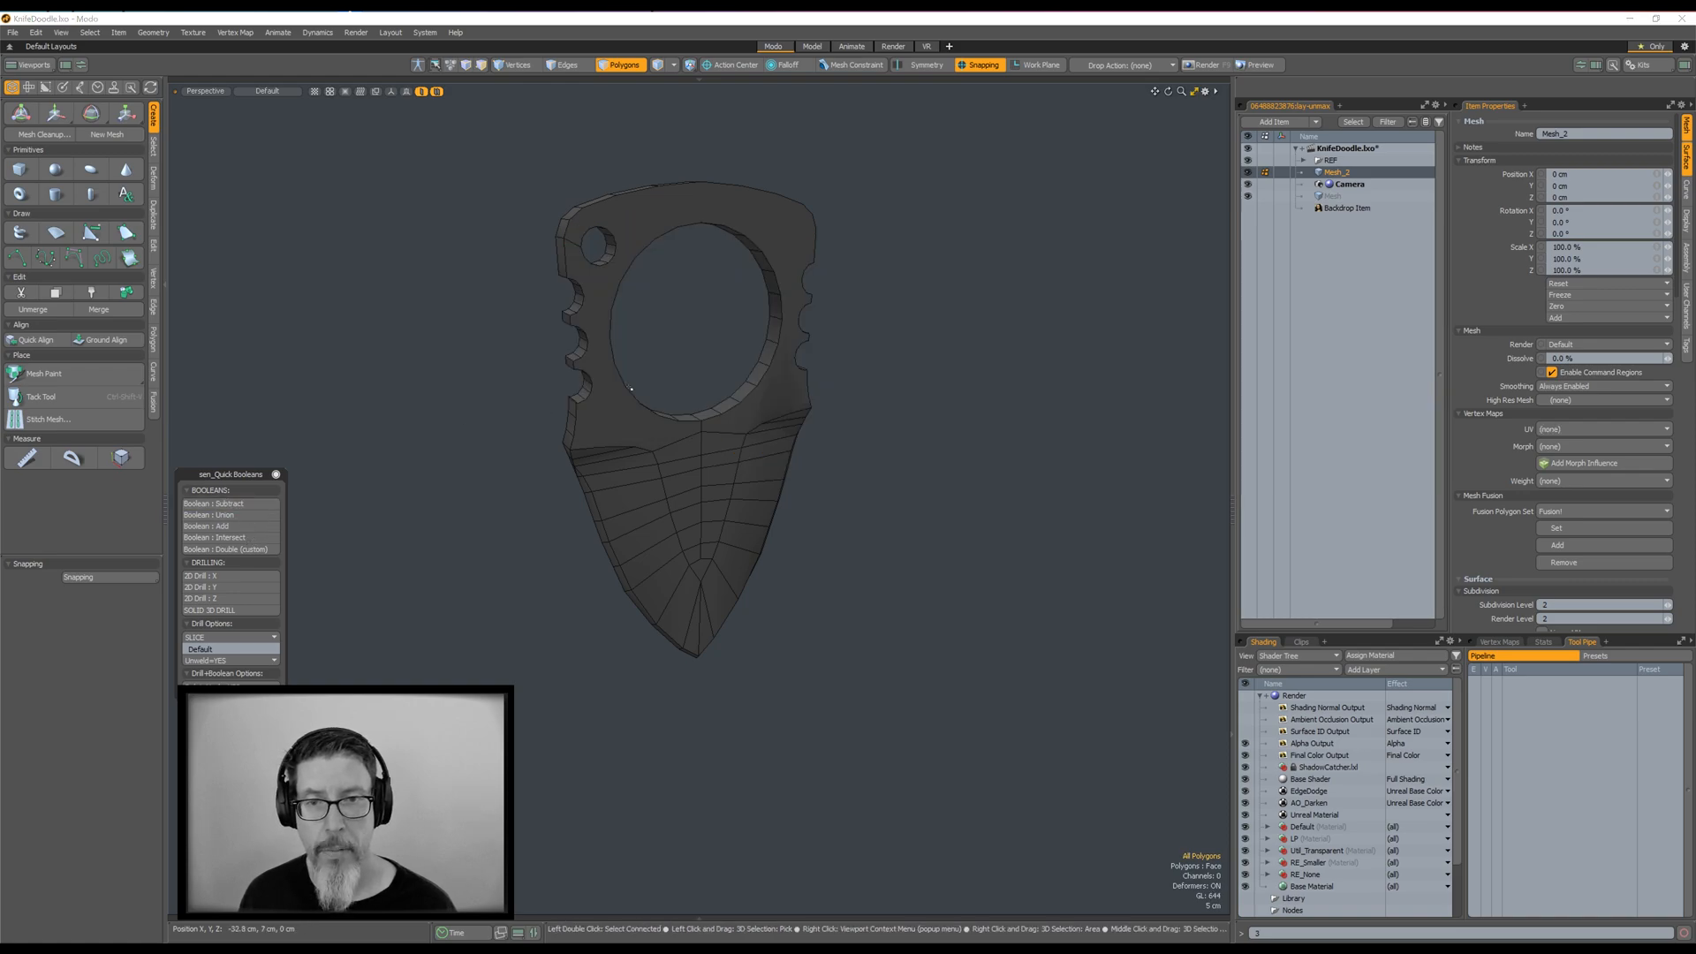
Switch to edge selection and delete the surplus edges across the thickness at the notches on the handle's positive X side.
{"action": "left_click_drag", "start_coordinate": [1017, 303], "coordinate": [836, 443], "text": "alt"}
{"action": "scroll", "coordinate": [949, 341], "scroll_direction": "up", "scroll_amount": 4}
{"action": "key", "text": "2"}
{"action": "scroll", "coordinate": [836, 444], "scroll_direction": "up", "scroll_amount": 5}
{"action": "key", "text": "BackSpace"}
{"action": "left_click_drag", "start_coordinate": [870, 590], "coordinate": [780, 299], "text": "alt"}
{"action": "left_click", "coordinate": [855, 430], "text": "shift"}
{"action": "key", "text": "BackSpace"}
Delete the remaining surplus edge at the lower end of the notch, leaving the notch's upper edge out of the selection.
{"action": "left_click", "coordinate": [855, 456]}
{"action": "scroll", "coordinate": [928, 288], "scroll_direction": "up", "scroll_amount": 3}
{"action": "scroll", "coordinate": [835, 221], "scroll_direction": "up", "scroll_amount": 3}
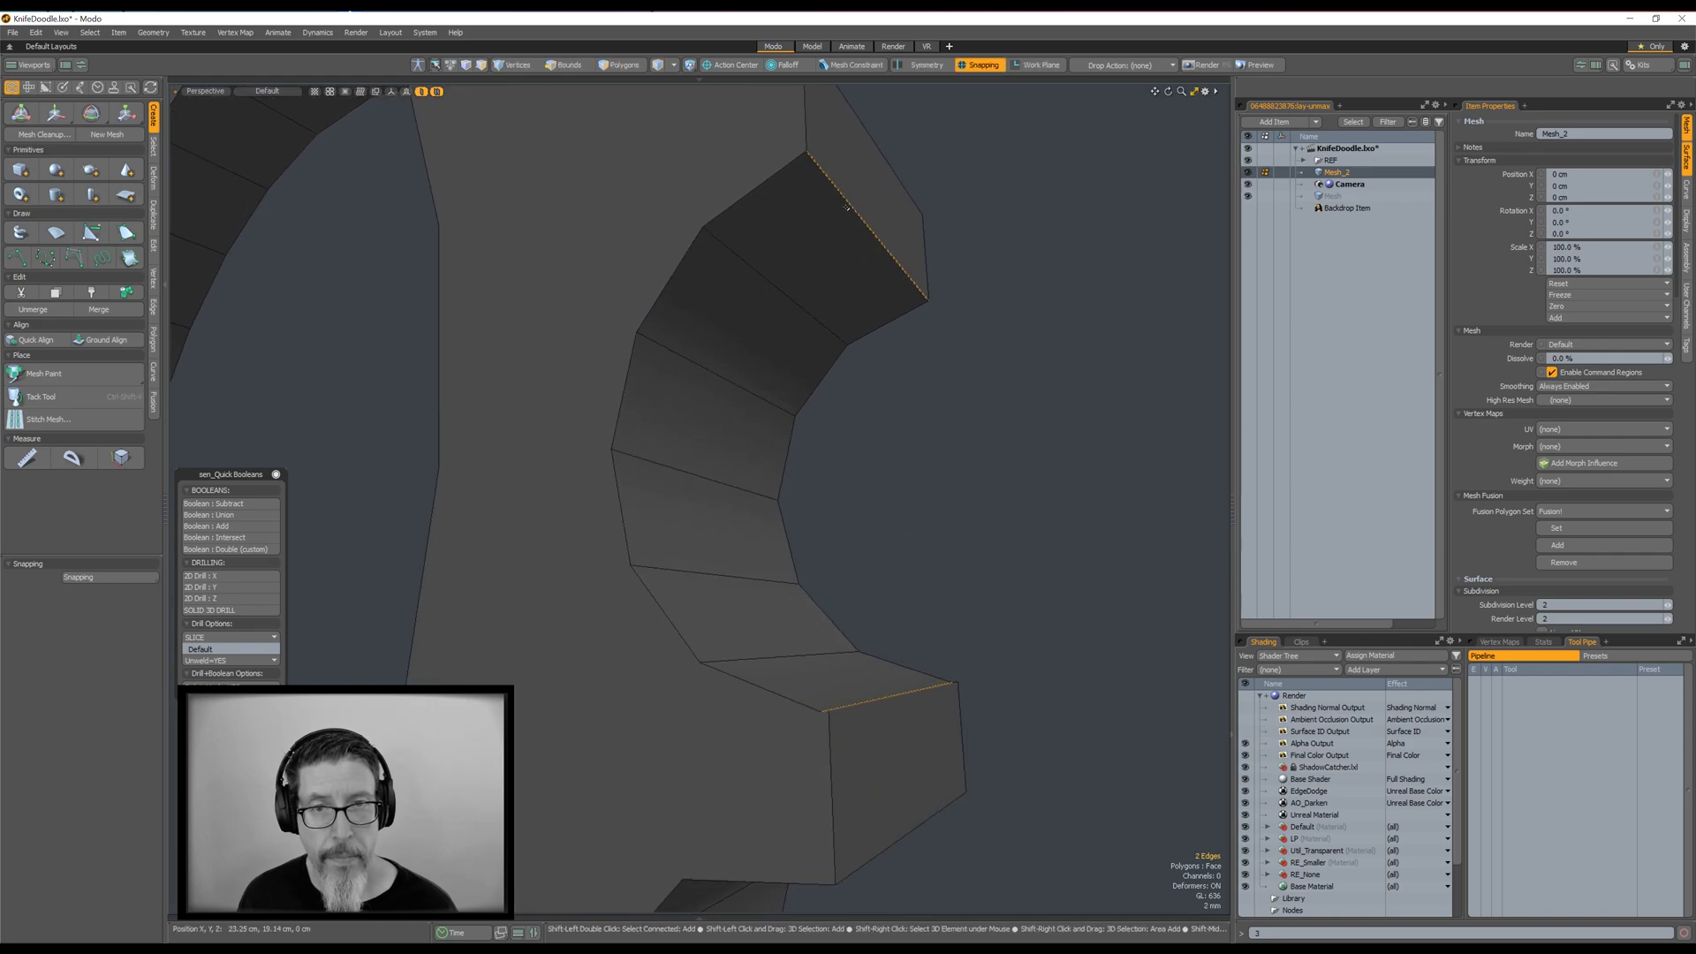
{"action": "left_click", "coordinate": [851, 208], "text": "shift"}
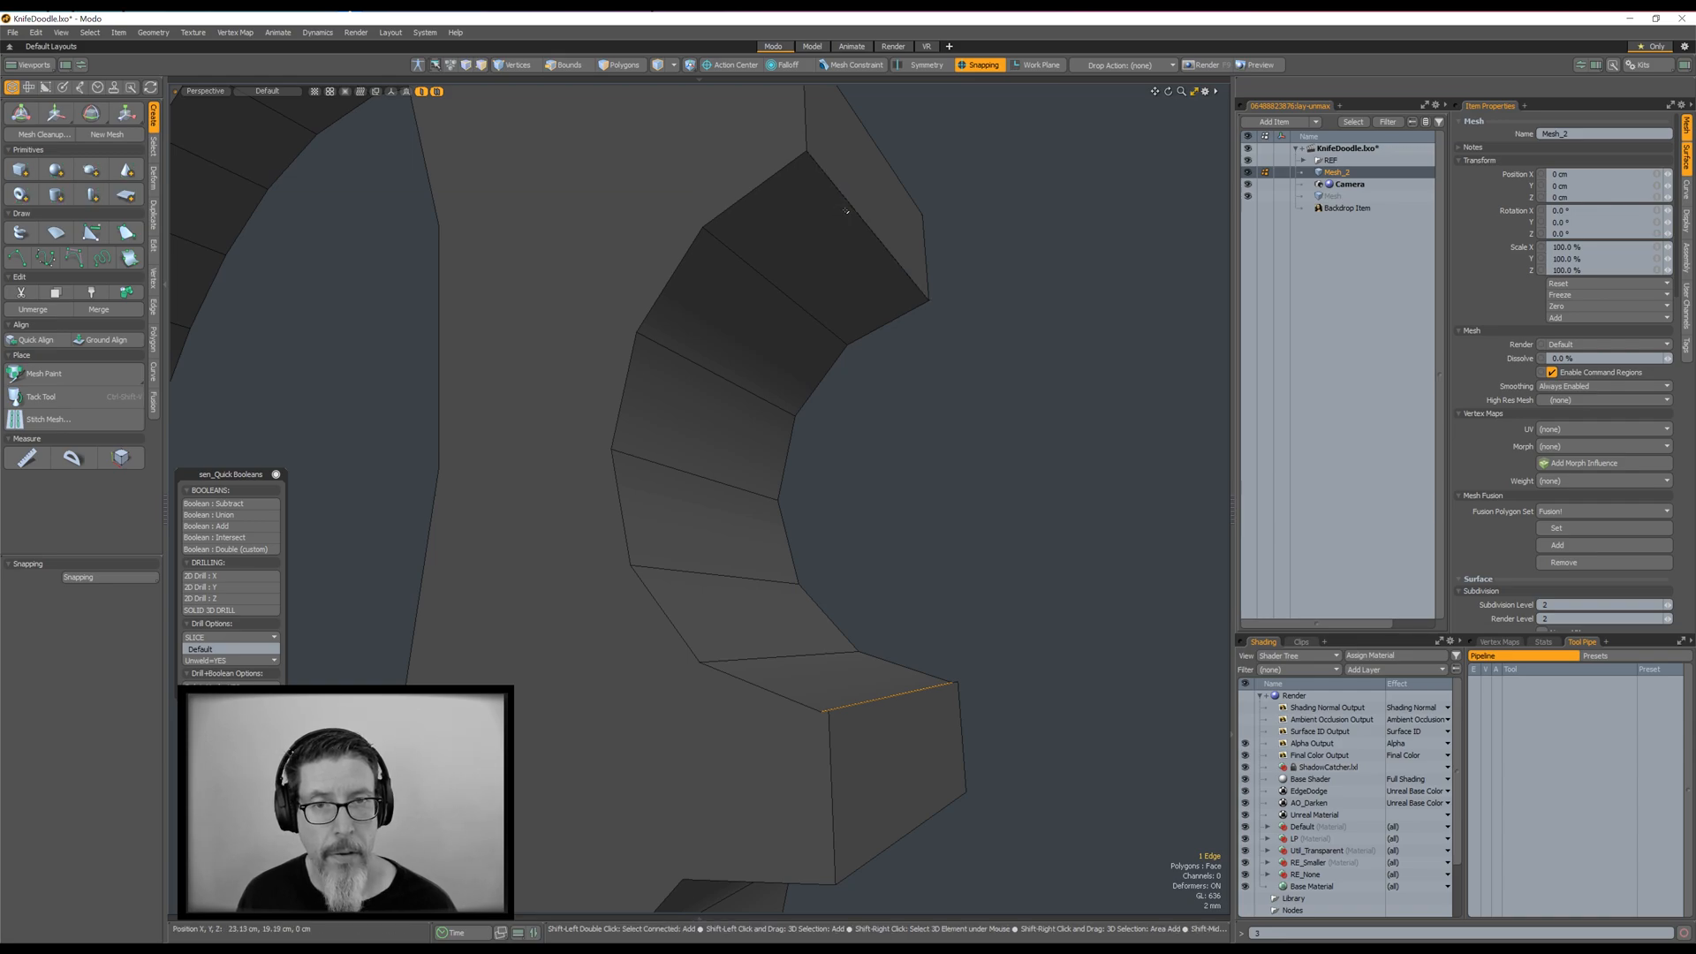
{"action": "key", "text": "BackSpace"}
Delete the matching surplus edges at the finger notches on the handle's negative X side.
{"action": "scroll", "coordinate": [840, 217], "scroll_direction": "down", "scroll_amount": 3}
{"action": "left_click_drag", "start_coordinate": [841, 217], "coordinate": [772, 492], "text": "alt"}
{"action": "scroll", "coordinate": [772, 492], "scroll_direction": "down", "scroll_amount": 5}
{"action": "left_click_drag", "start_coordinate": [477, 430], "coordinate": [632, 424], "text": "alt"}
{"action": "left_click_drag", "start_coordinate": [631, 424], "coordinate": [711, 371], "text": "ctrl+alt"}
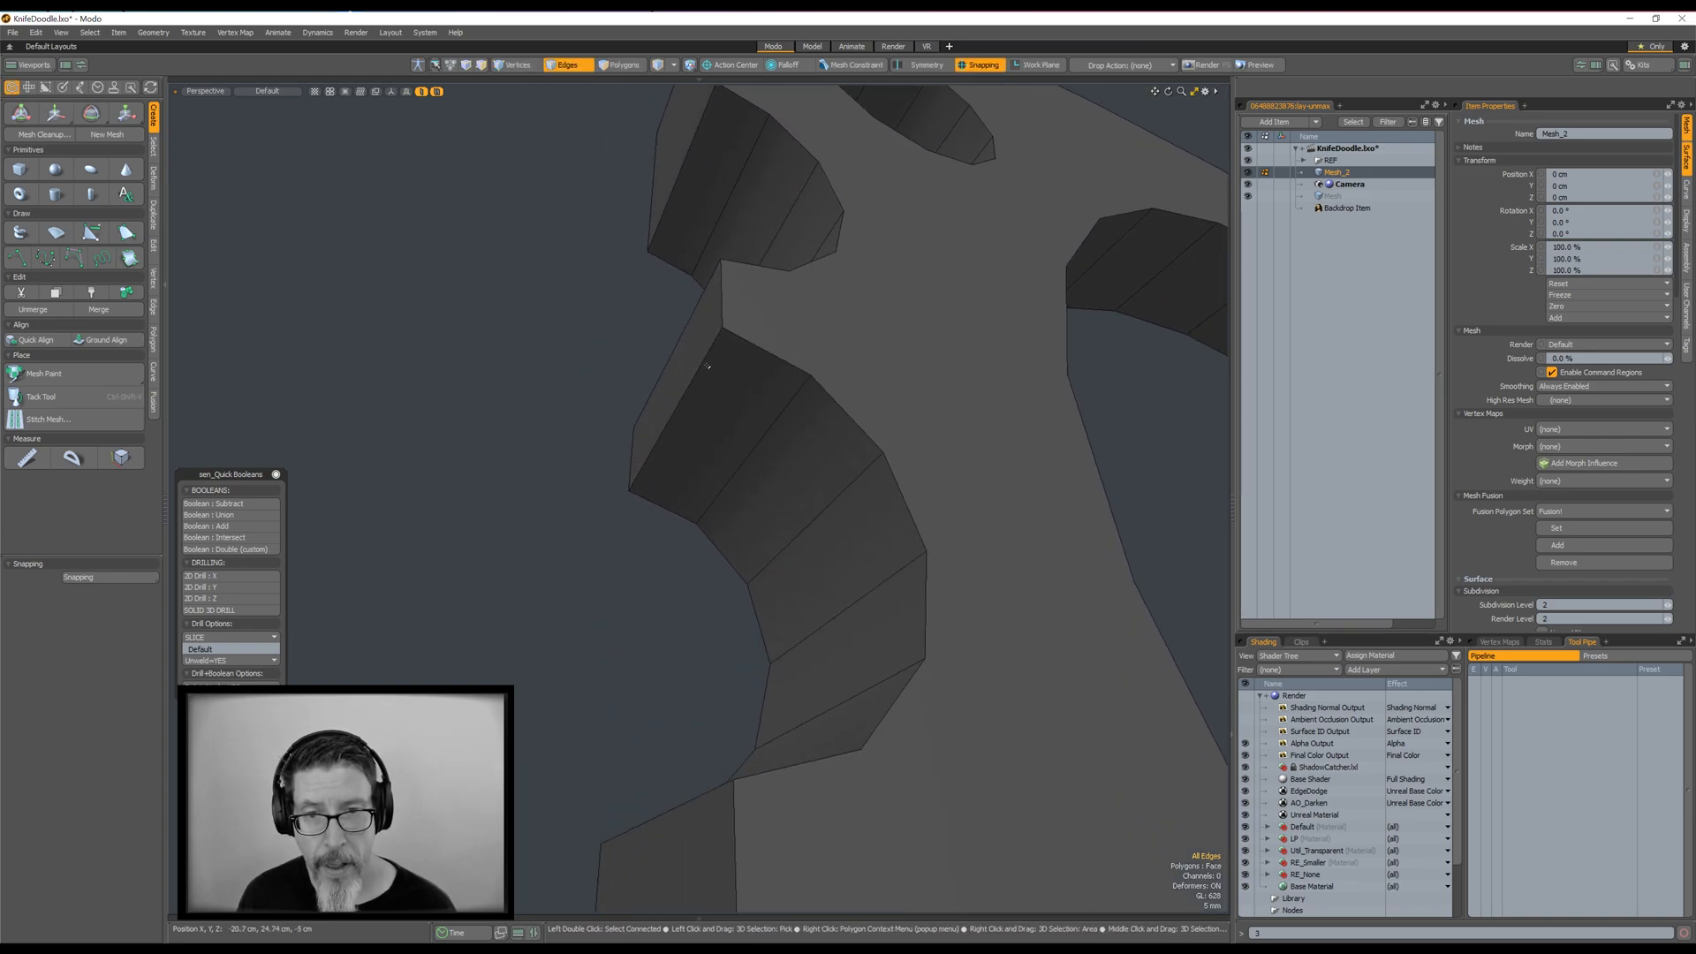
{"action": "left_click_drag", "start_coordinate": [718, 471], "coordinate": [706, 354], "text": "alt"}
{"action": "left_click_drag", "start_coordinate": [725, 589], "coordinate": [713, 442], "text": "alt+shift"}
{"action": "left_click", "coordinate": [682, 539]}
{"action": "left_click_drag", "start_coordinate": [694, 543], "coordinate": [732, 431], "text": "alt"}
{"action": "left_click", "coordinate": [684, 380], "text": "shift"}
{"action": "key", "text": "BackSpace"}
Close the floating Quick Booleans palette.
{"action": "key", "text": "ctrl+shift+c"}
{"action": "left_click", "coordinate": [702, 425]}
{"action": "left_click", "coordinate": [275, 474]}
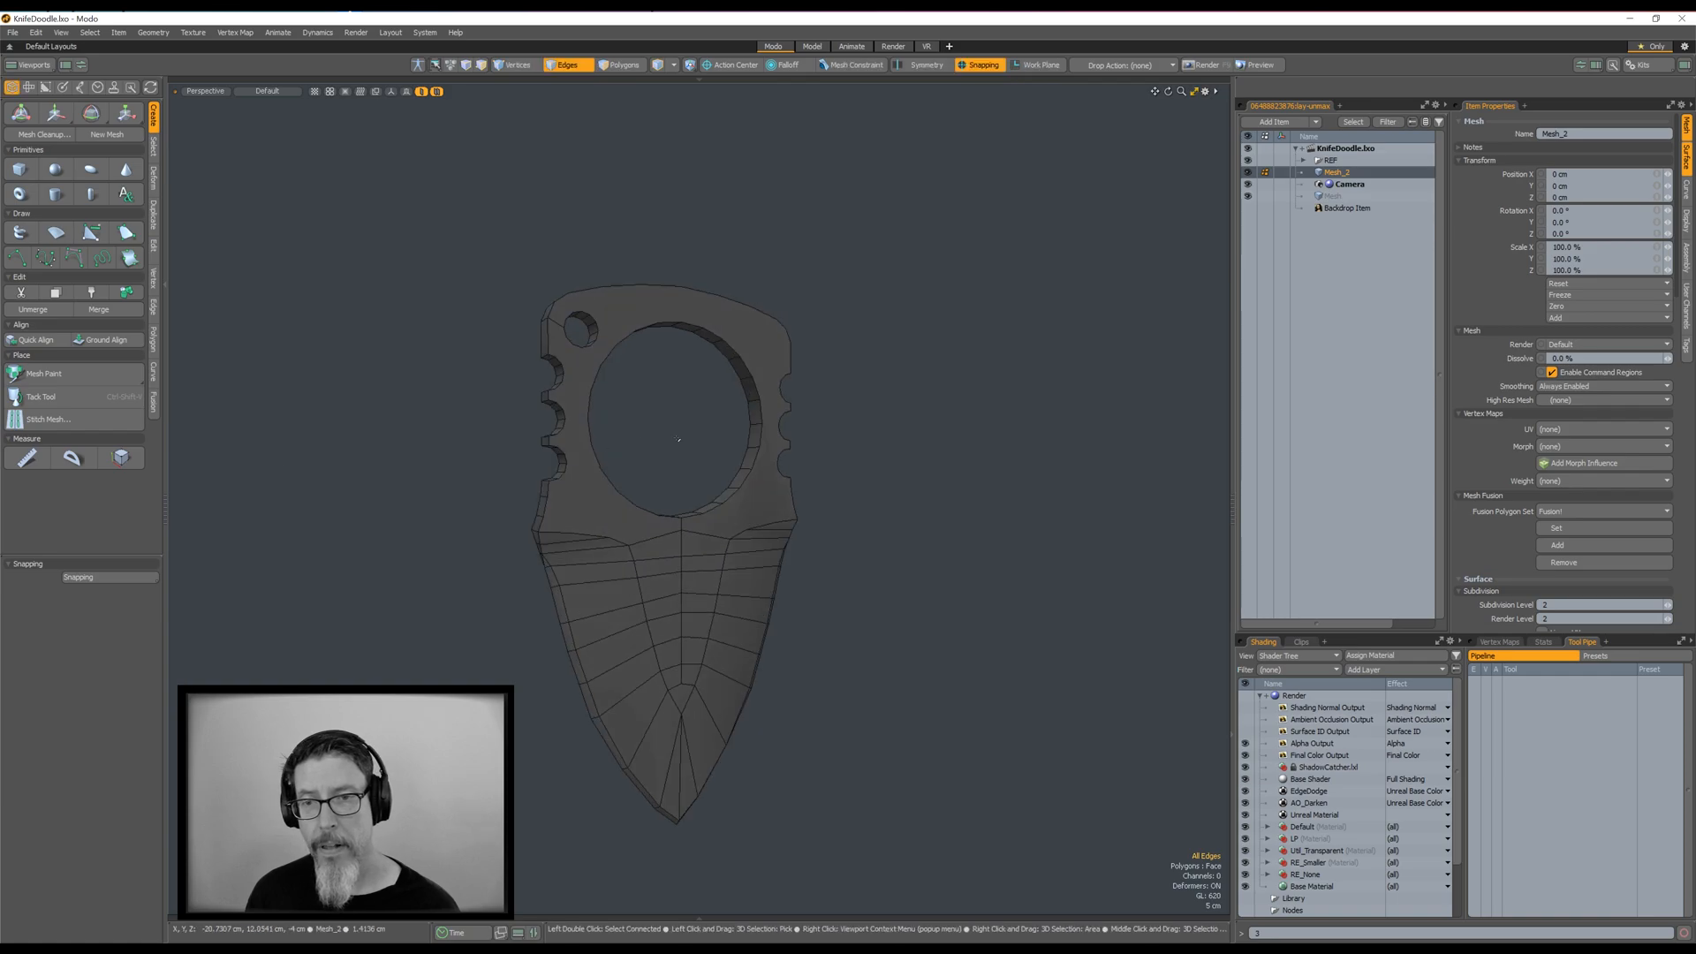
Try to convert the whole knife mesh to subdivision surfaces.
{"action": "key", "text": "Tab"}
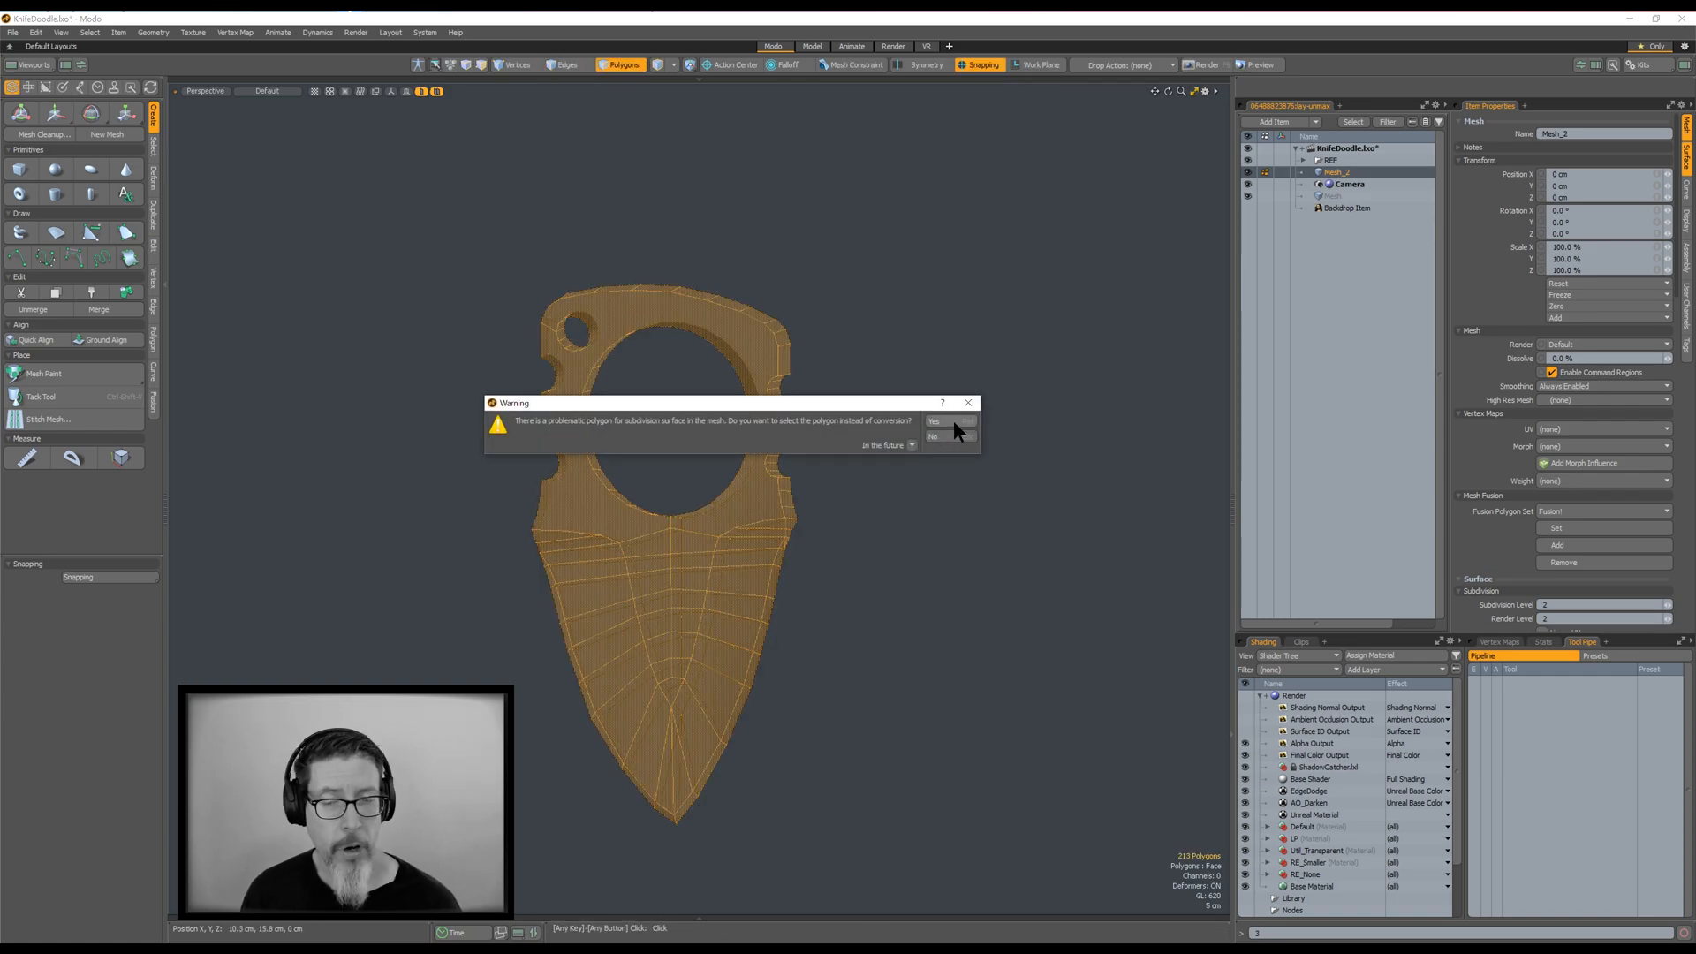
{"action": "left_click", "coordinate": [952, 434]}
{"action": "key", "text": "2"}
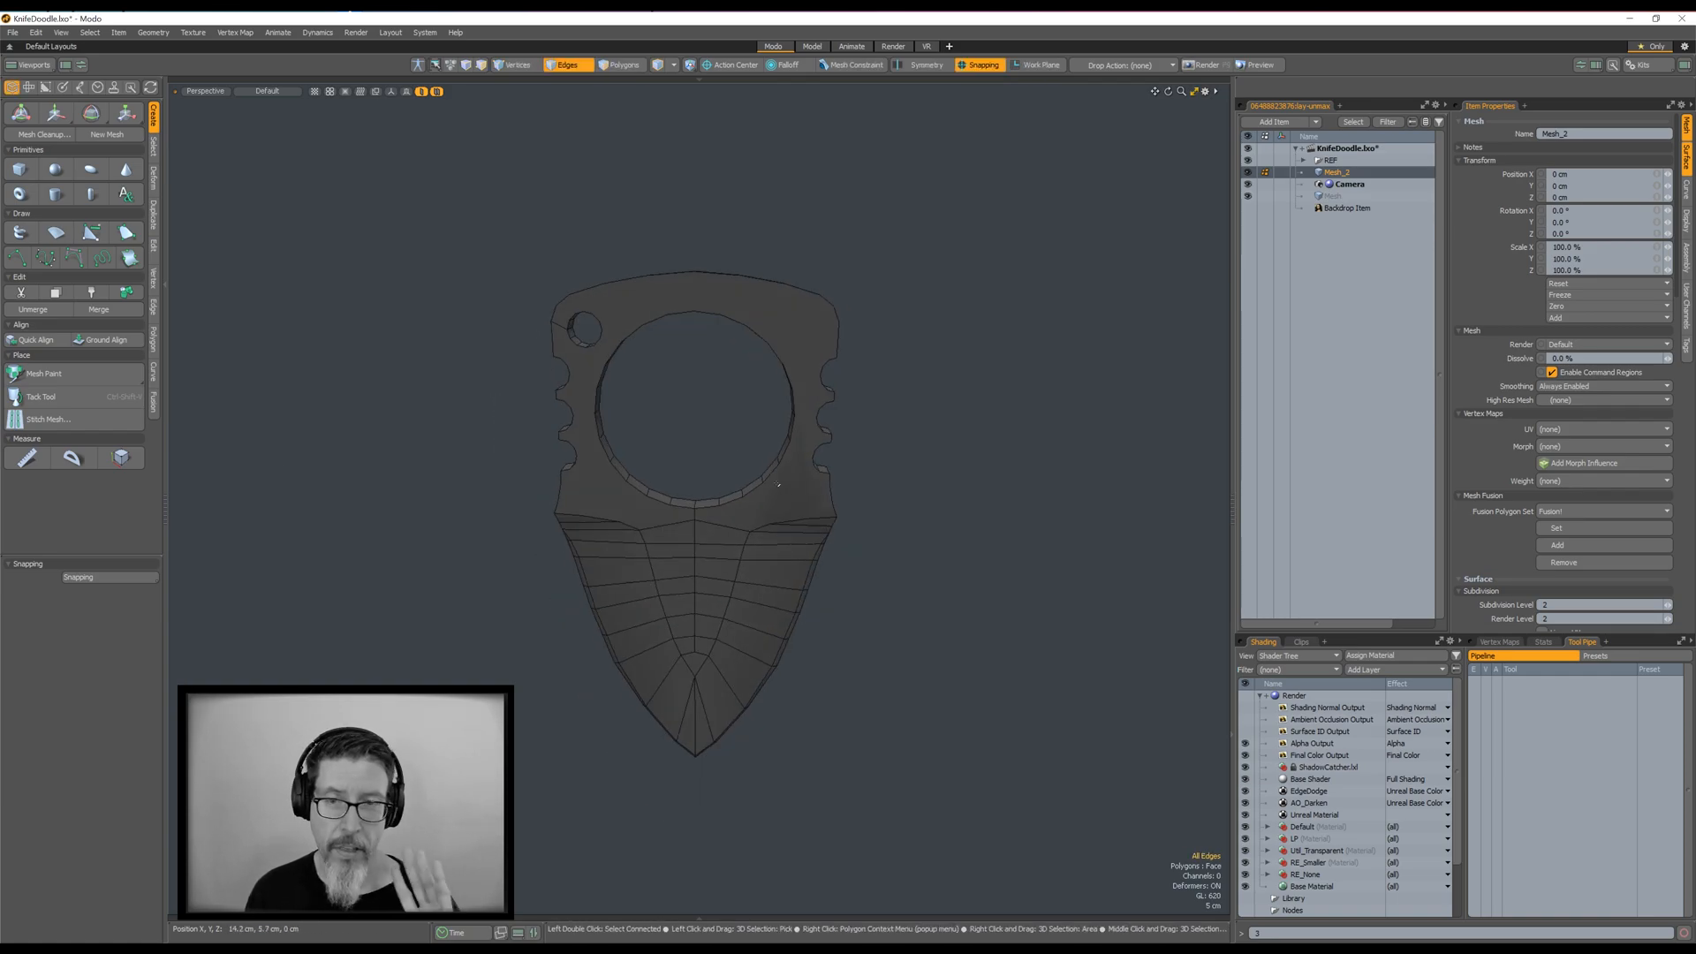
{"action": "scroll", "coordinate": [777, 483], "scroll_direction": "up", "scroll_amount": 3}
{"action": "left_click_drag", "start_coordinate": [777, 483], "coordinate": [768, 433], "text": "alt"}
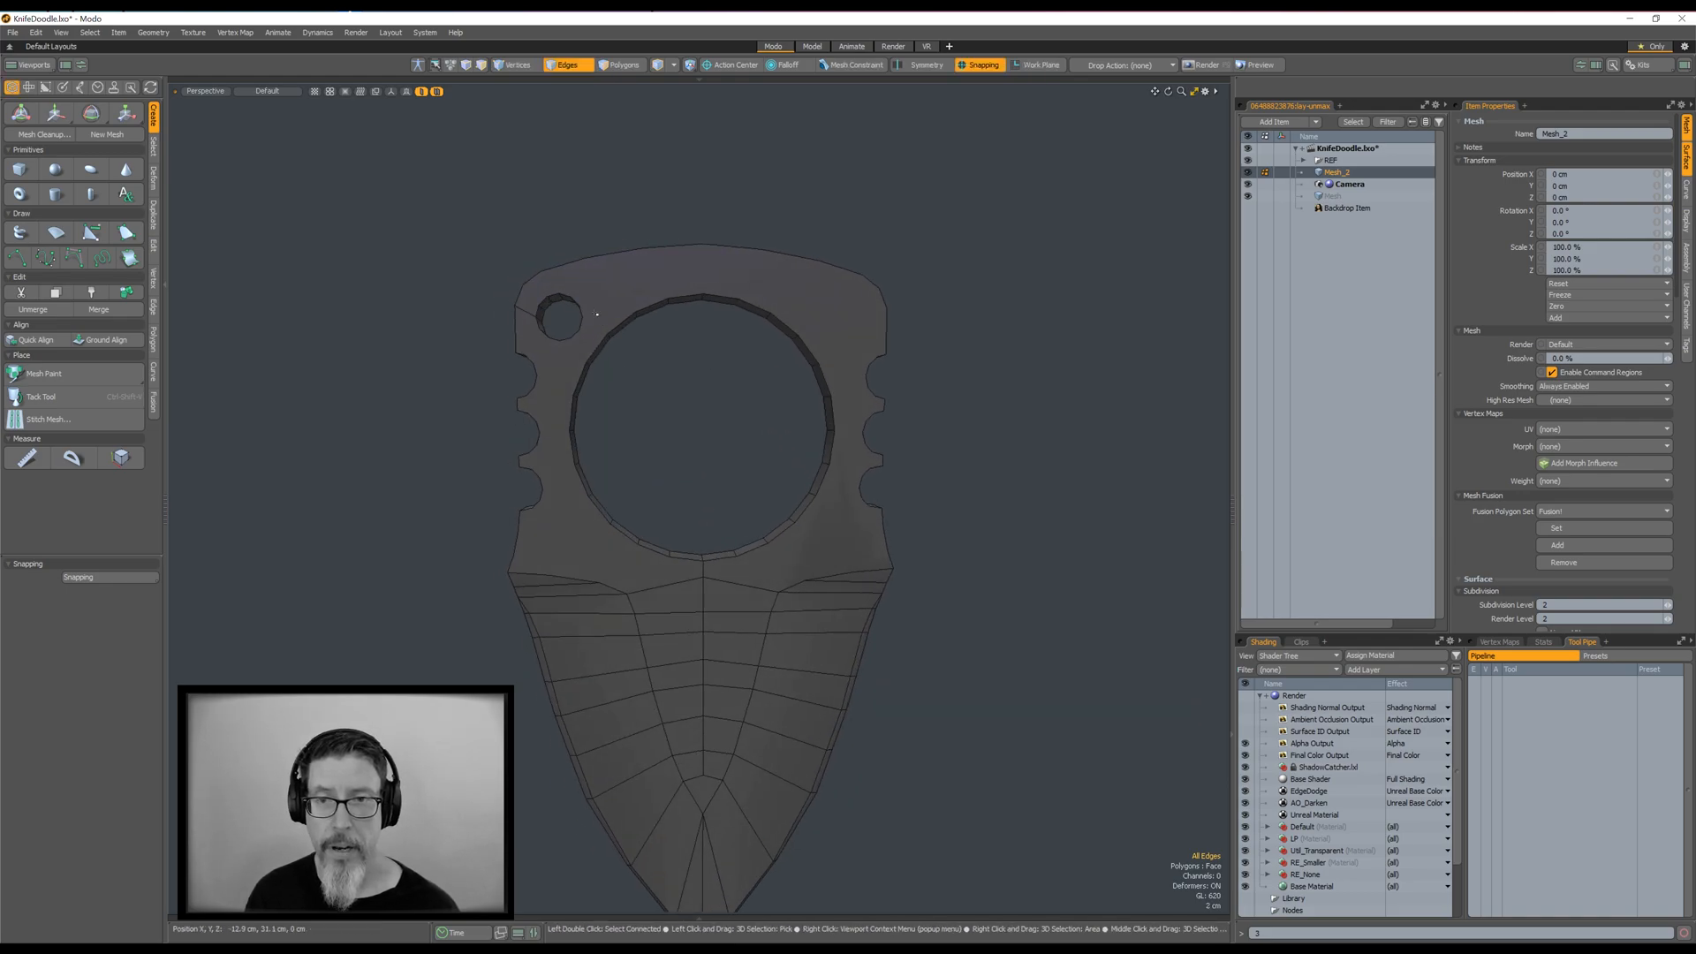
Try triangulating the large front and back polygons of the handle with the Triple command.
{"action": "key", "text": "3"}
{"action": "left_click", "coordinate": [616, 318]}
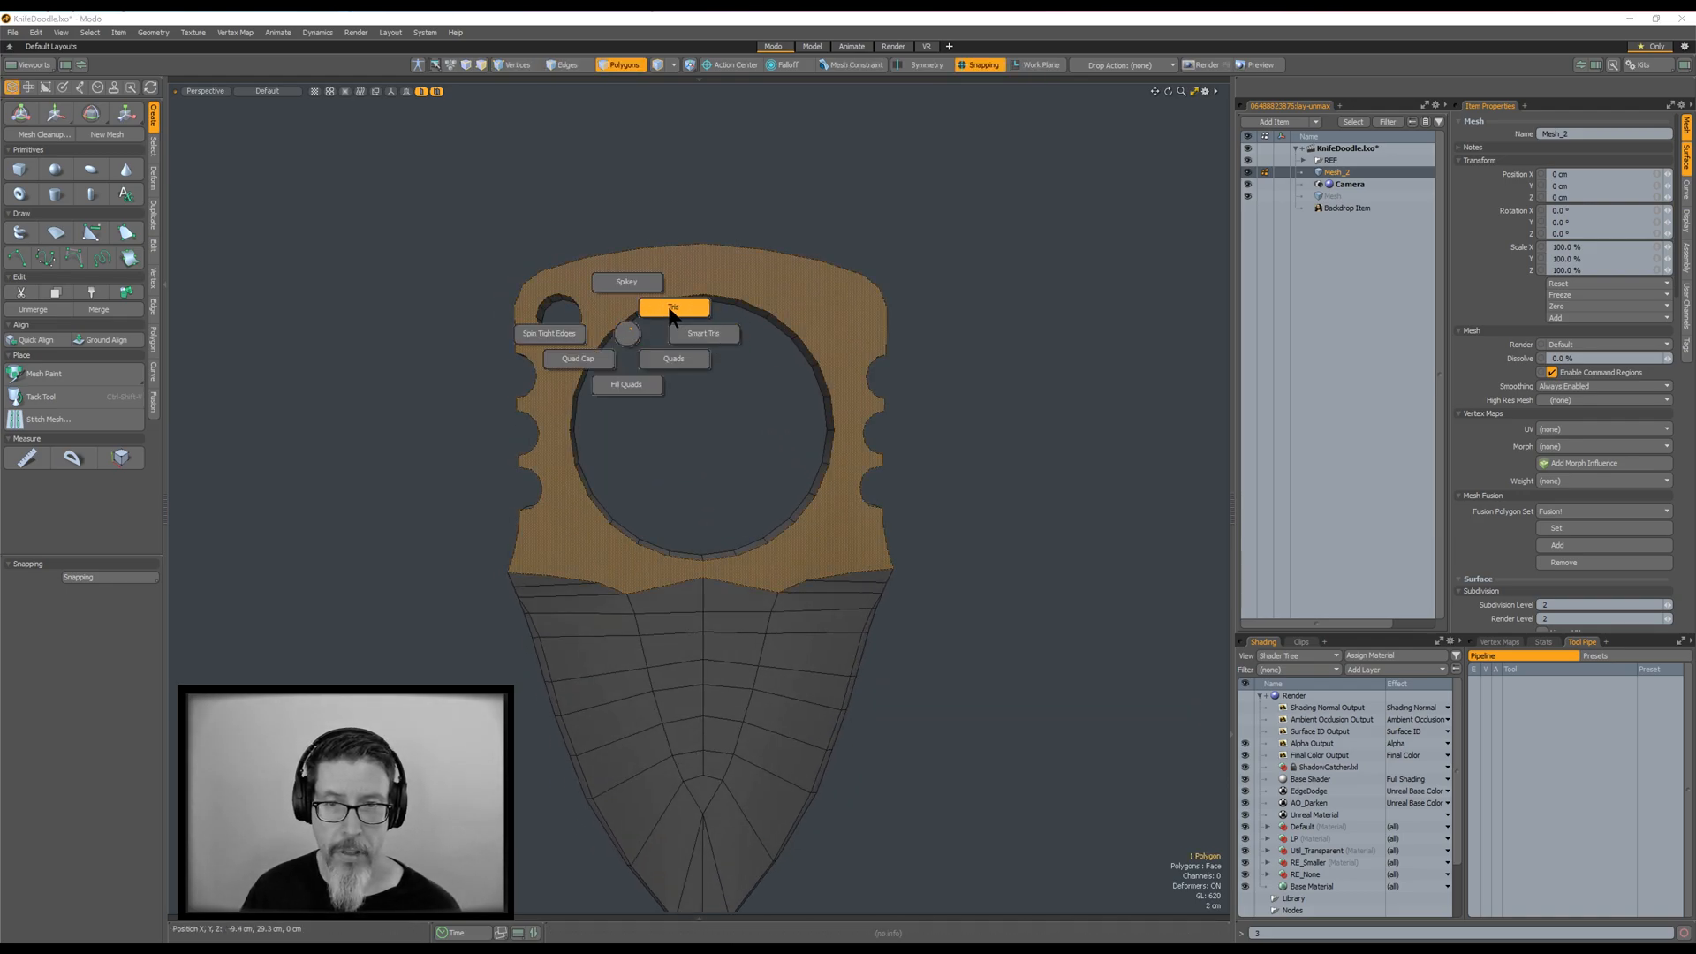
{"action": "left_click", "coordinate": [673, 307]}
{"action": "left_click_drag", "start_coordinate": [701, 333], "coordinate": [713, 283], "text": "alt"}
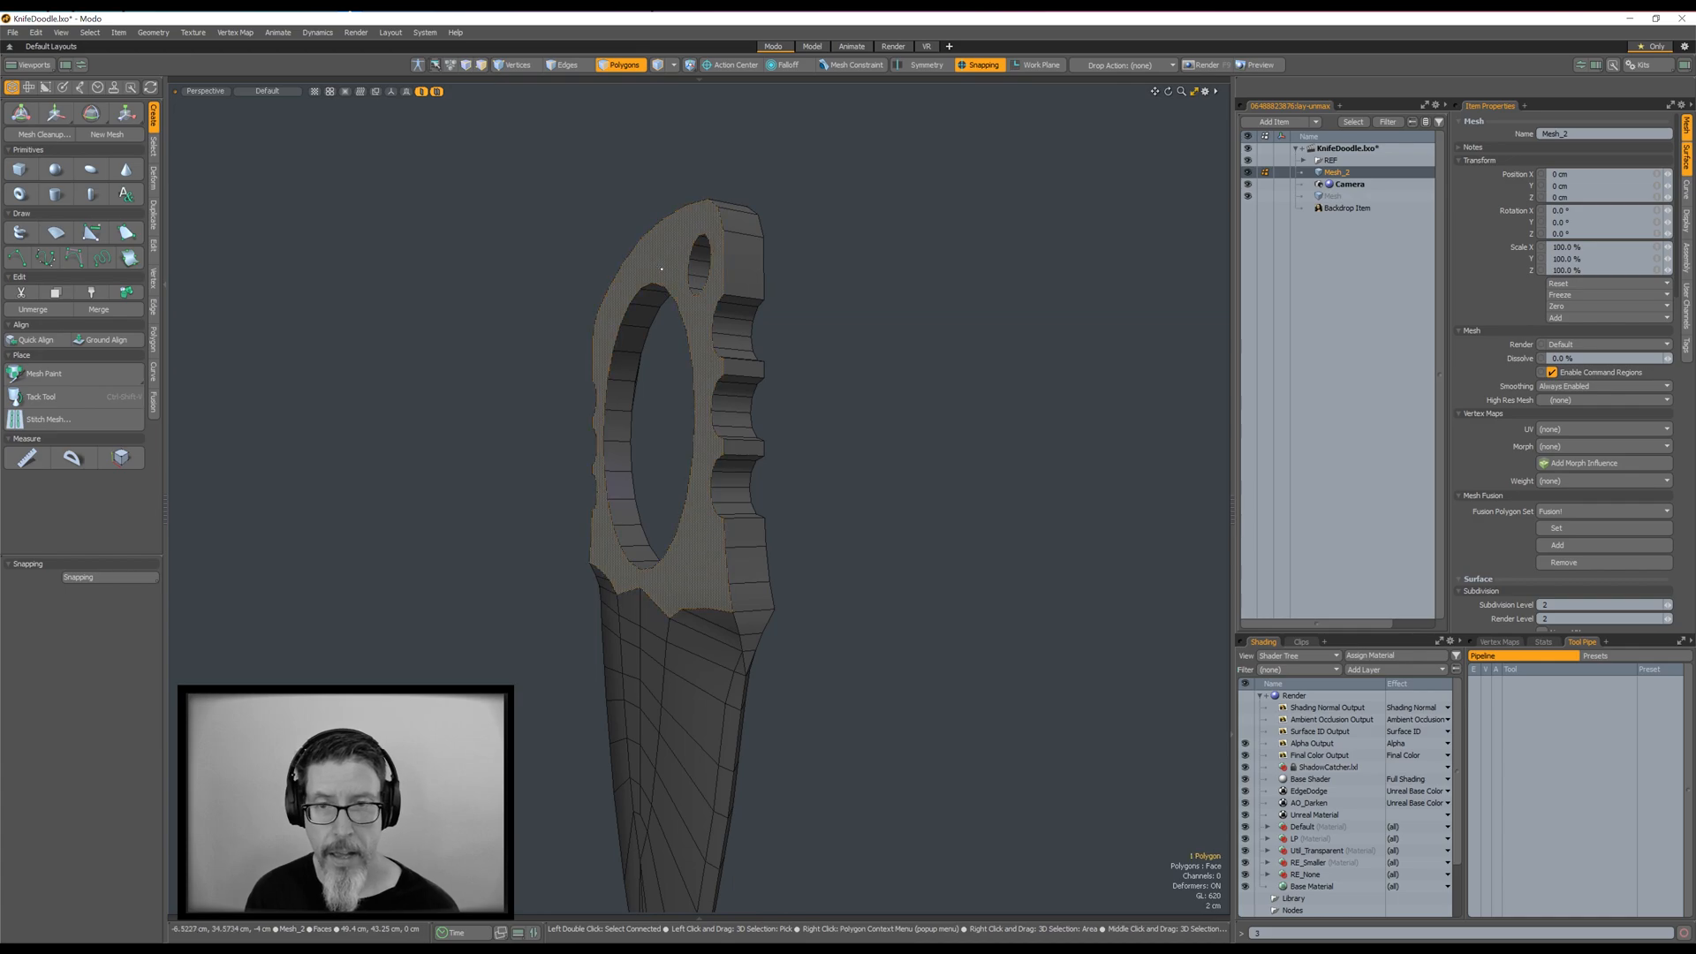
{"action": "key", "text": "ctrl+3"}
{"action": "left_click", "coordinate": [759, 257]}
{"action": "left_click", "coordinate": [798, 295]}
{"action": "left_click_drag", "start_coordinate": [798, 295], "coordinate": [769, 363], "text": "alt"}
Try converting the triangulated knife to Catmull-Clark subdivision surfaces.
{"action": "key", "text": "Tab"}
{"action": "key", "text": "l"}
{"action": "left_click", "coordinate": [858, 444]}
{"action": "scroll", "coordinate": [665, 406], "scroll_direction": "up", "scroll_amount": 1}
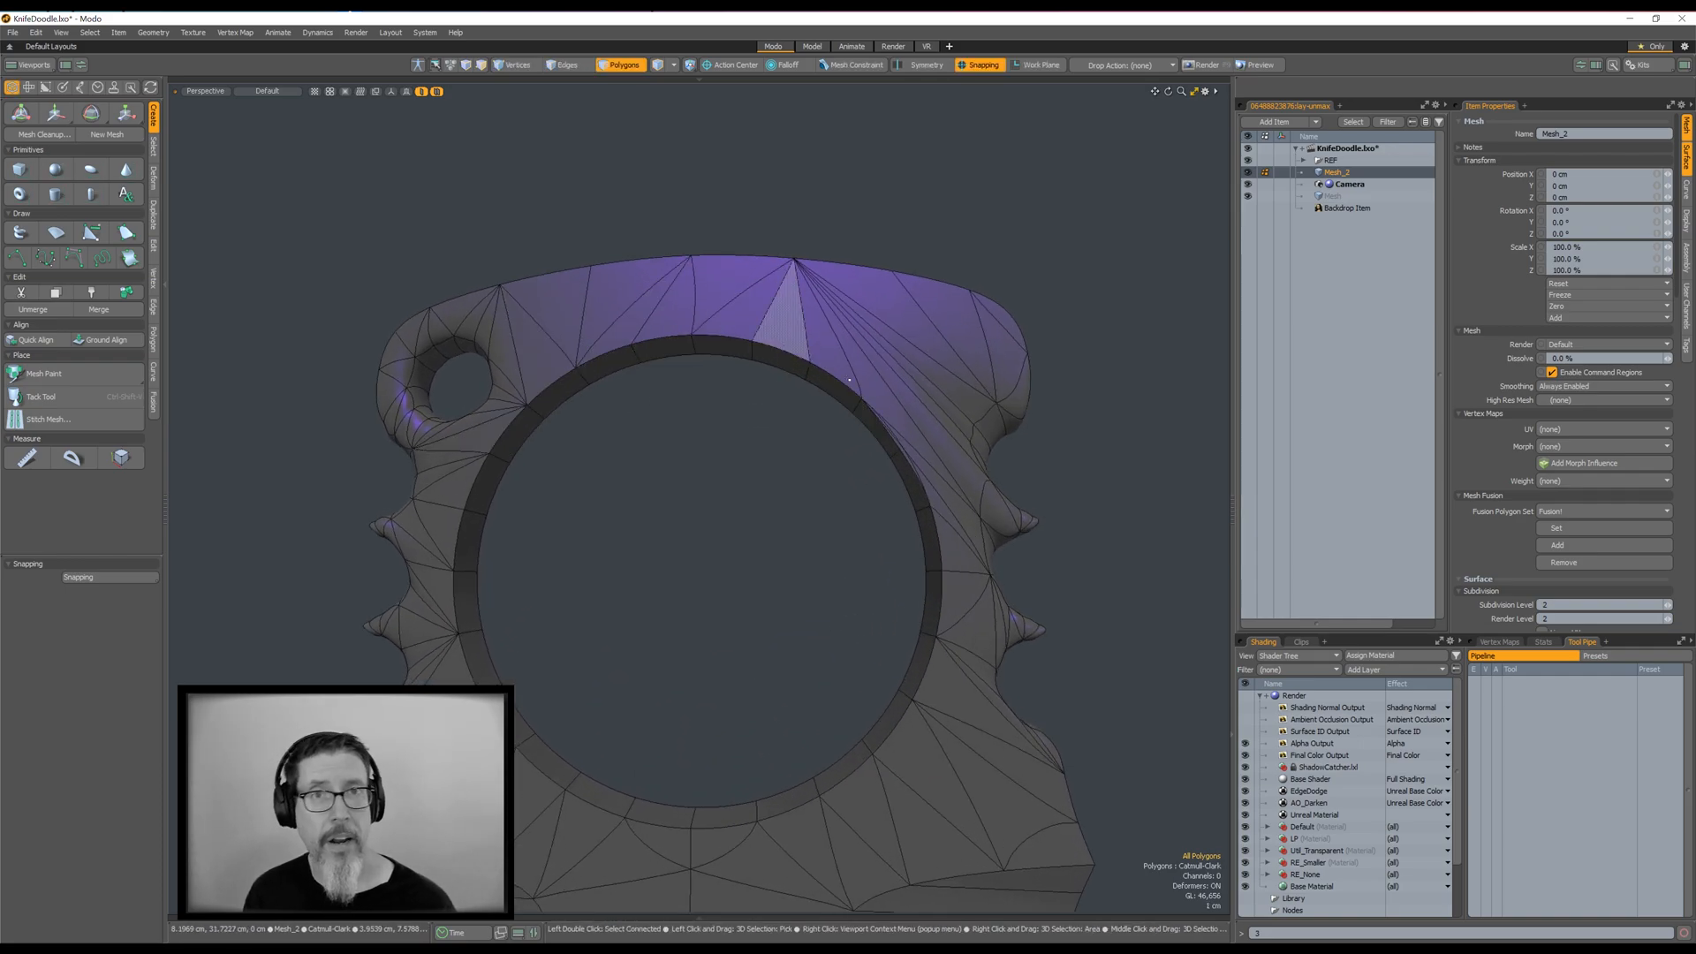
Undo the Catmull-Clark conversion and the triangulation of the two large handle faces.
{"action": "key", "text": "ctrl+z"}
{"action": "key", "text": "ctrl+z"}
{"action": "key", "text": "ctrl+z"}
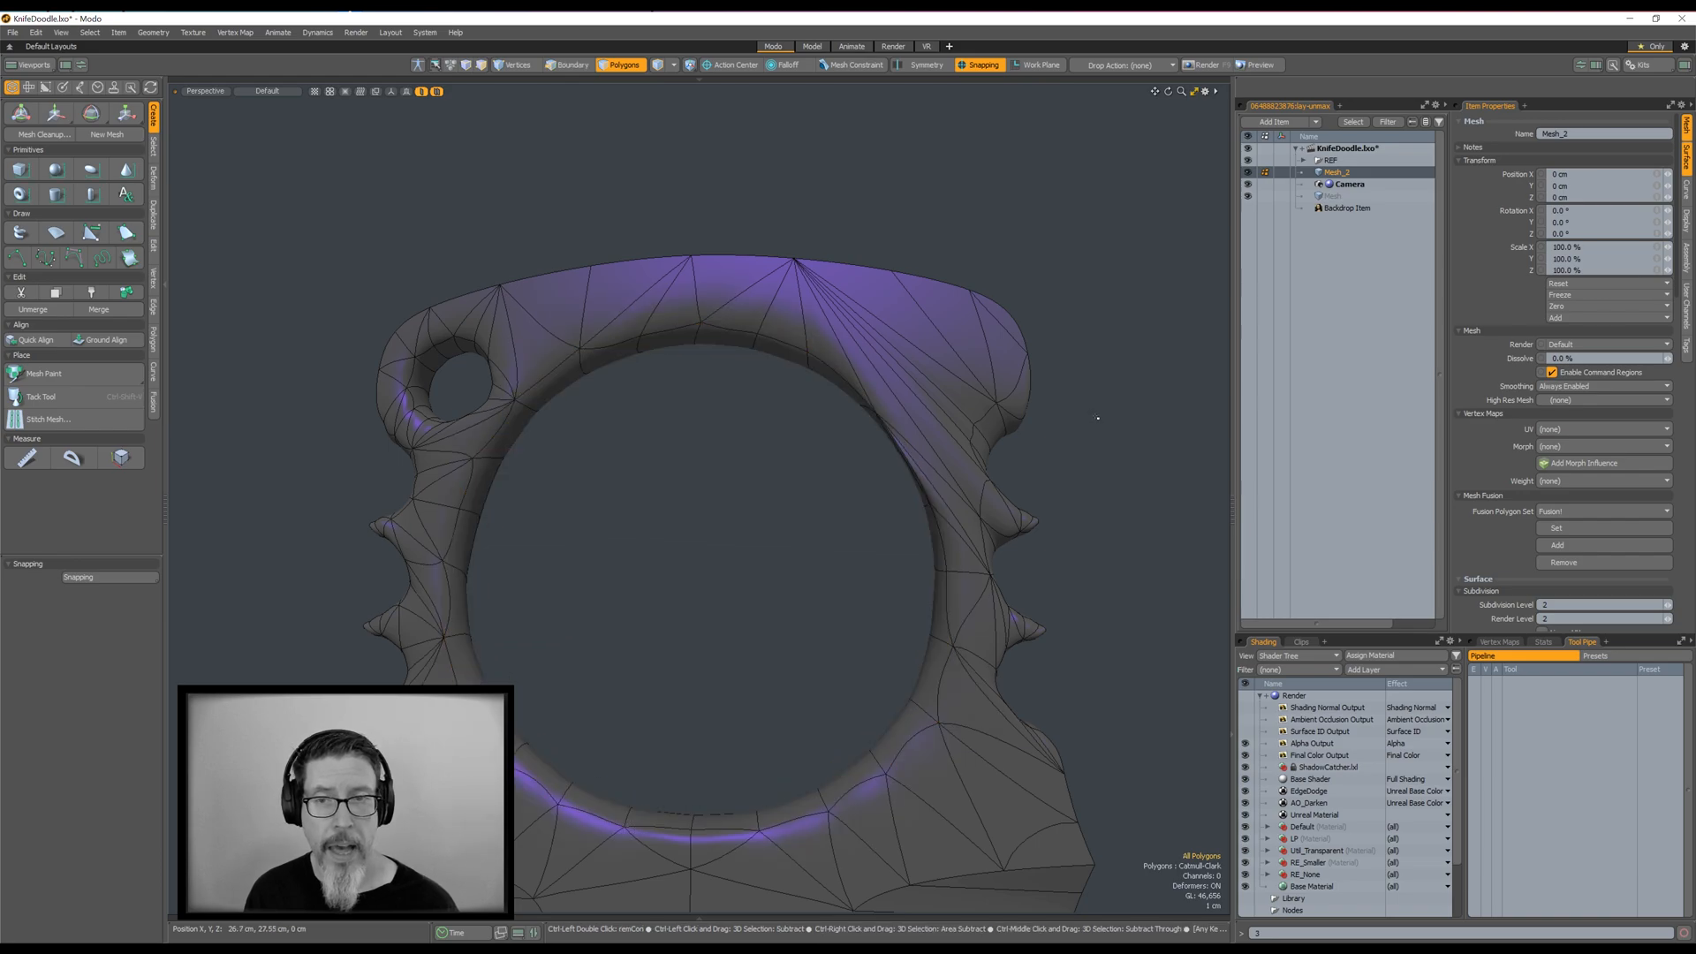
{"action": "key", "text": "ctrl+z"}
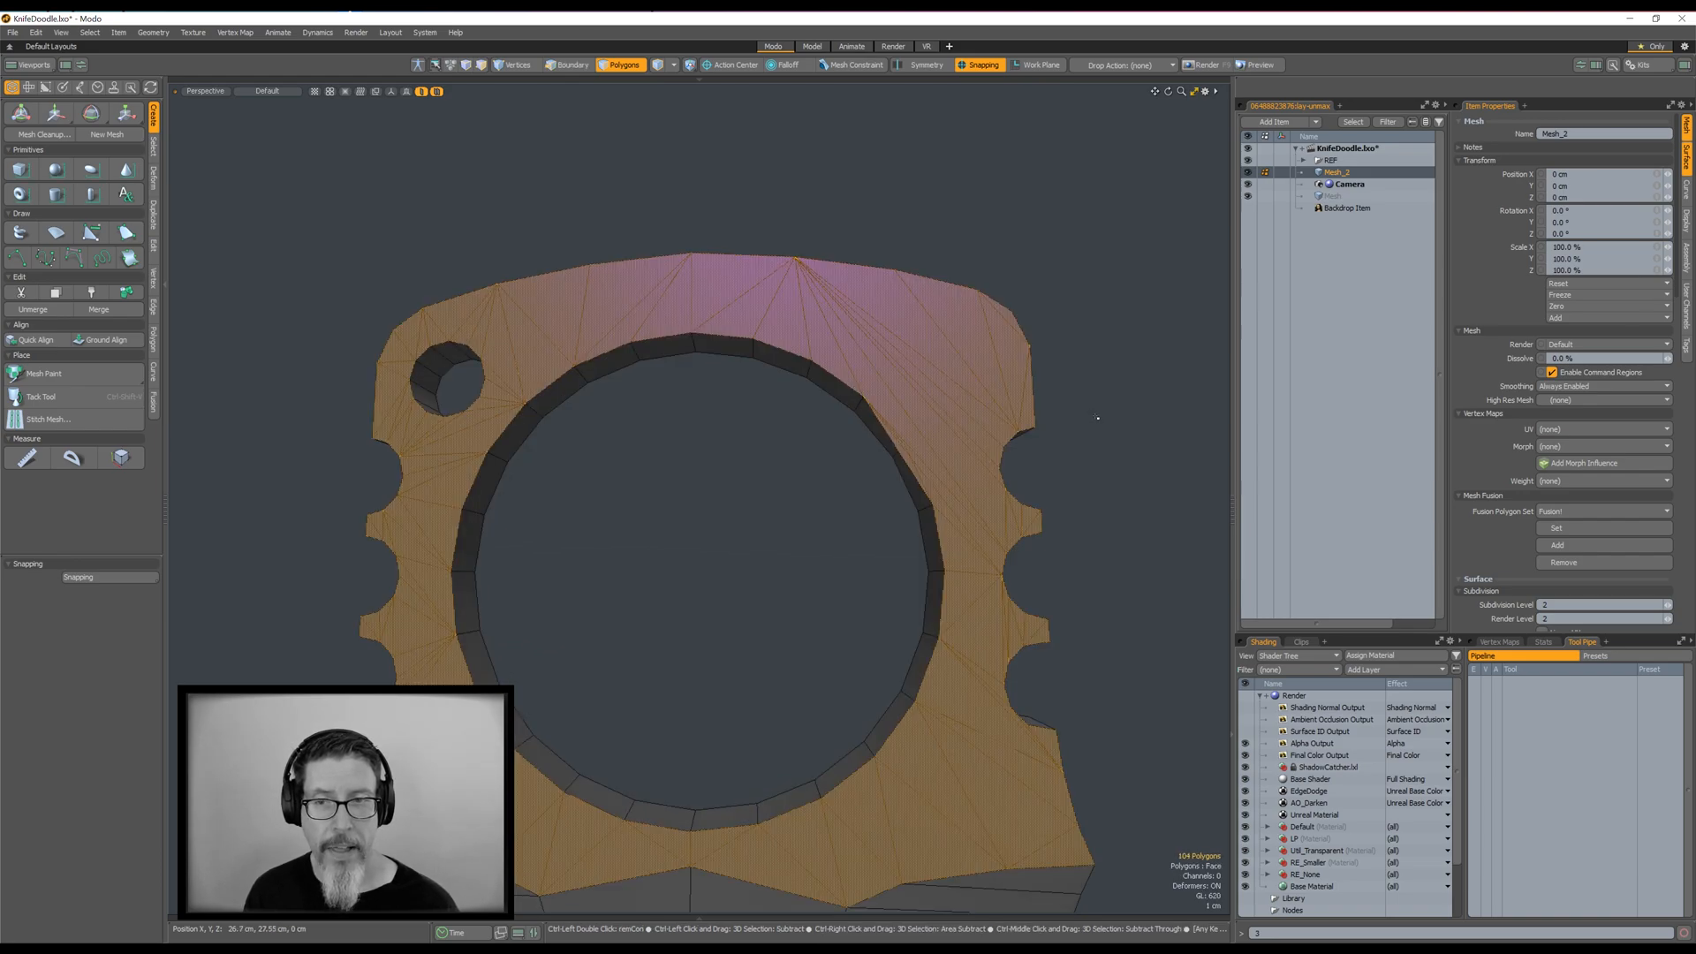
{"action": "left_click", "coordinate": [724, 481]}
{"action": "left_click_drag", "start_coordinate": [706, 482], "coordinate": [892, 521], "text": "alt"}
{"action": "left_click_drag", "start_coordinate": [892, 521], "coordinate": [639, 549], "text": "ctrl+alt"}
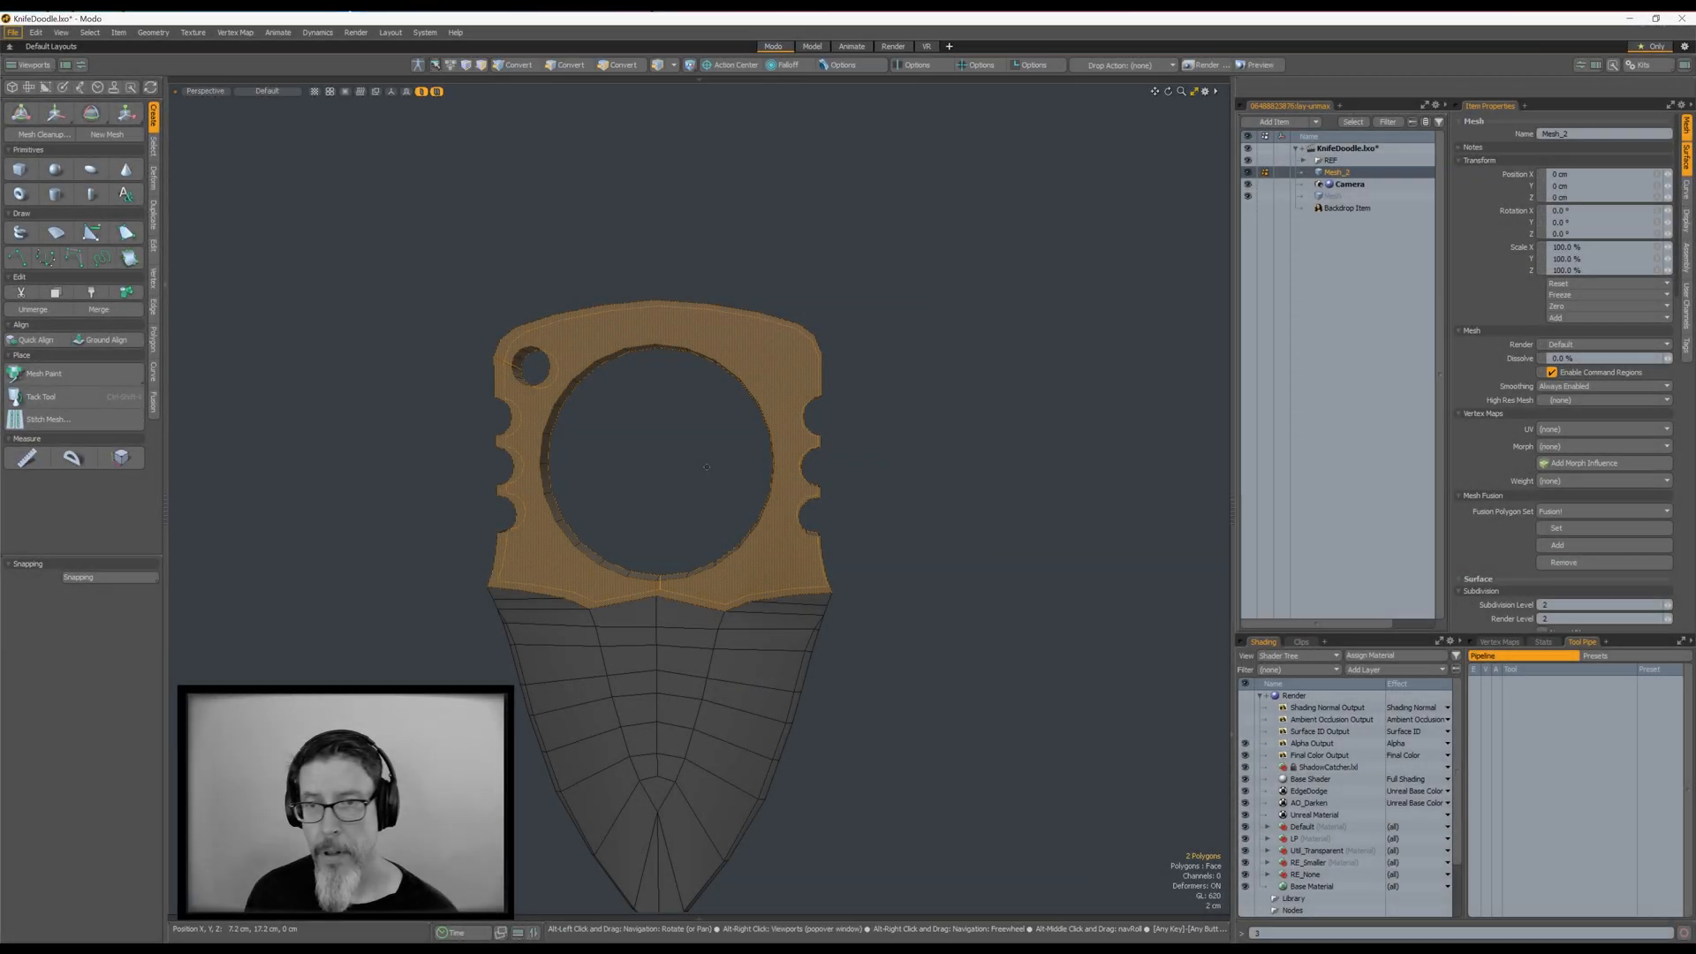
Try insetting the large front and back handle faces together with a polygon bevel.
{"action": "left_click_drag", "start_coordinate": [671, 336], "coordinate": [712, 330], "text": "alt"}
{"action": "left_click", "coordinate": [916, 322]}
{"action": "left_click", "coordinate": [814, 319]}
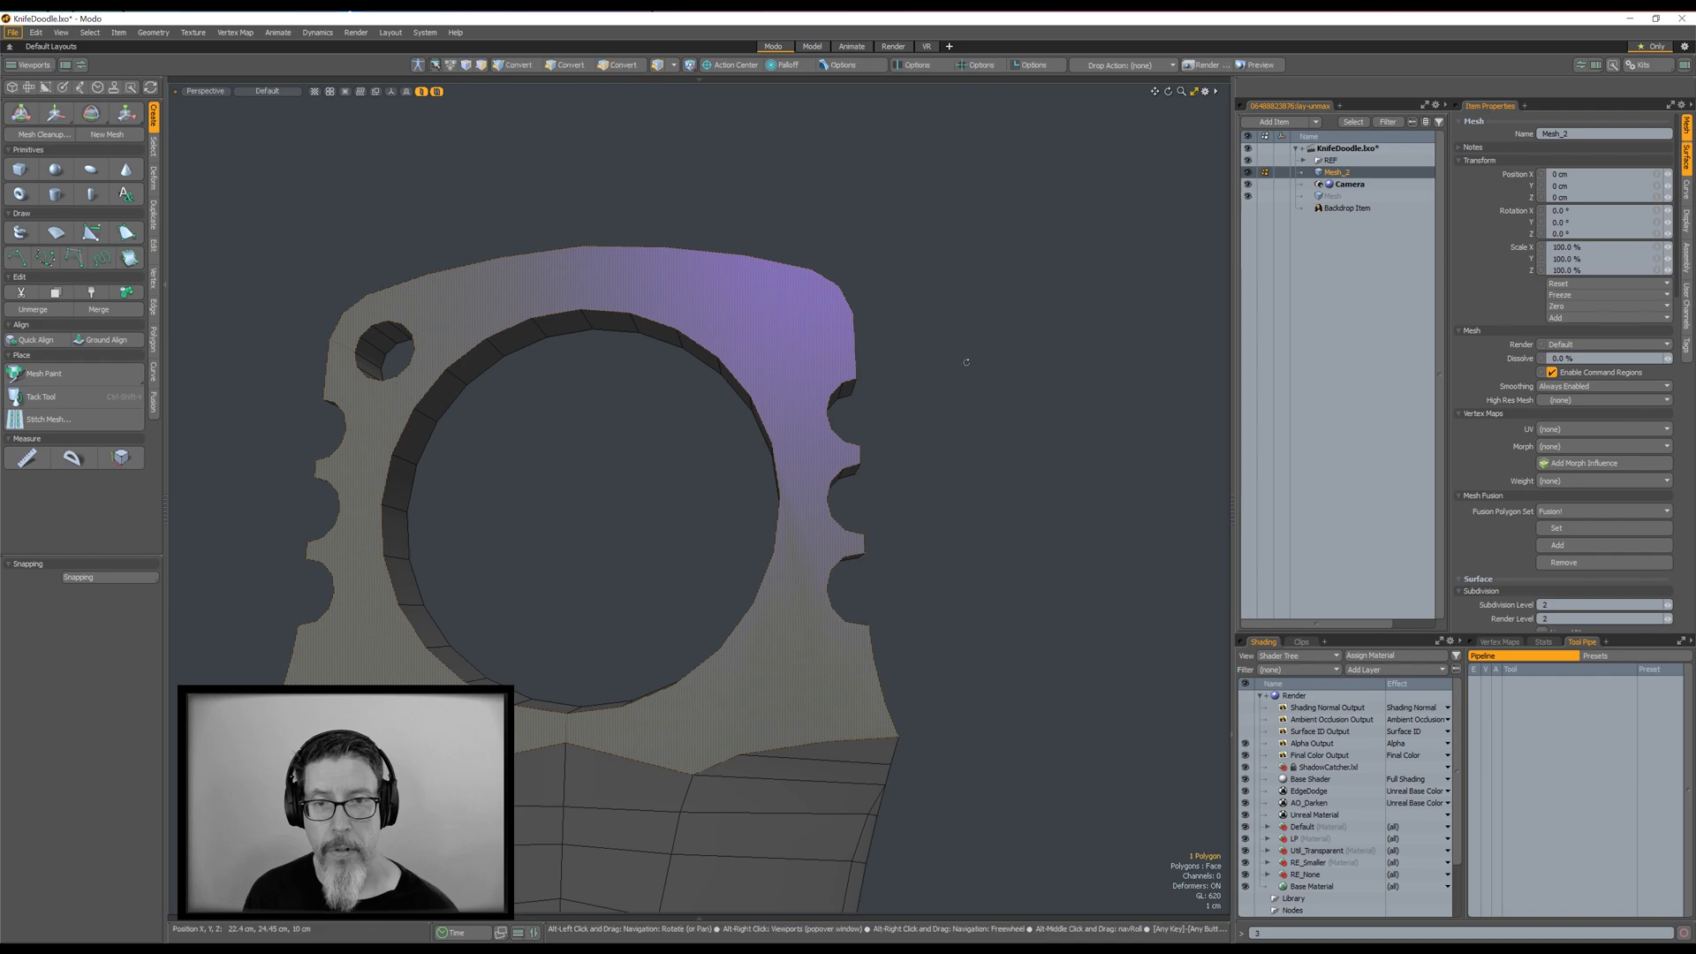
{"action": "left_click_drag", "start_coordinate": [966, 363], "coordinate": [760, 382], "text": "alt"}
{"action": "left_click", "coordinate": [717, 239], "text": "shift"}
{"action": "left_click_drag", "start_coordinate": [717, 240], "coordinate": [892, 291], "text": "alt"}
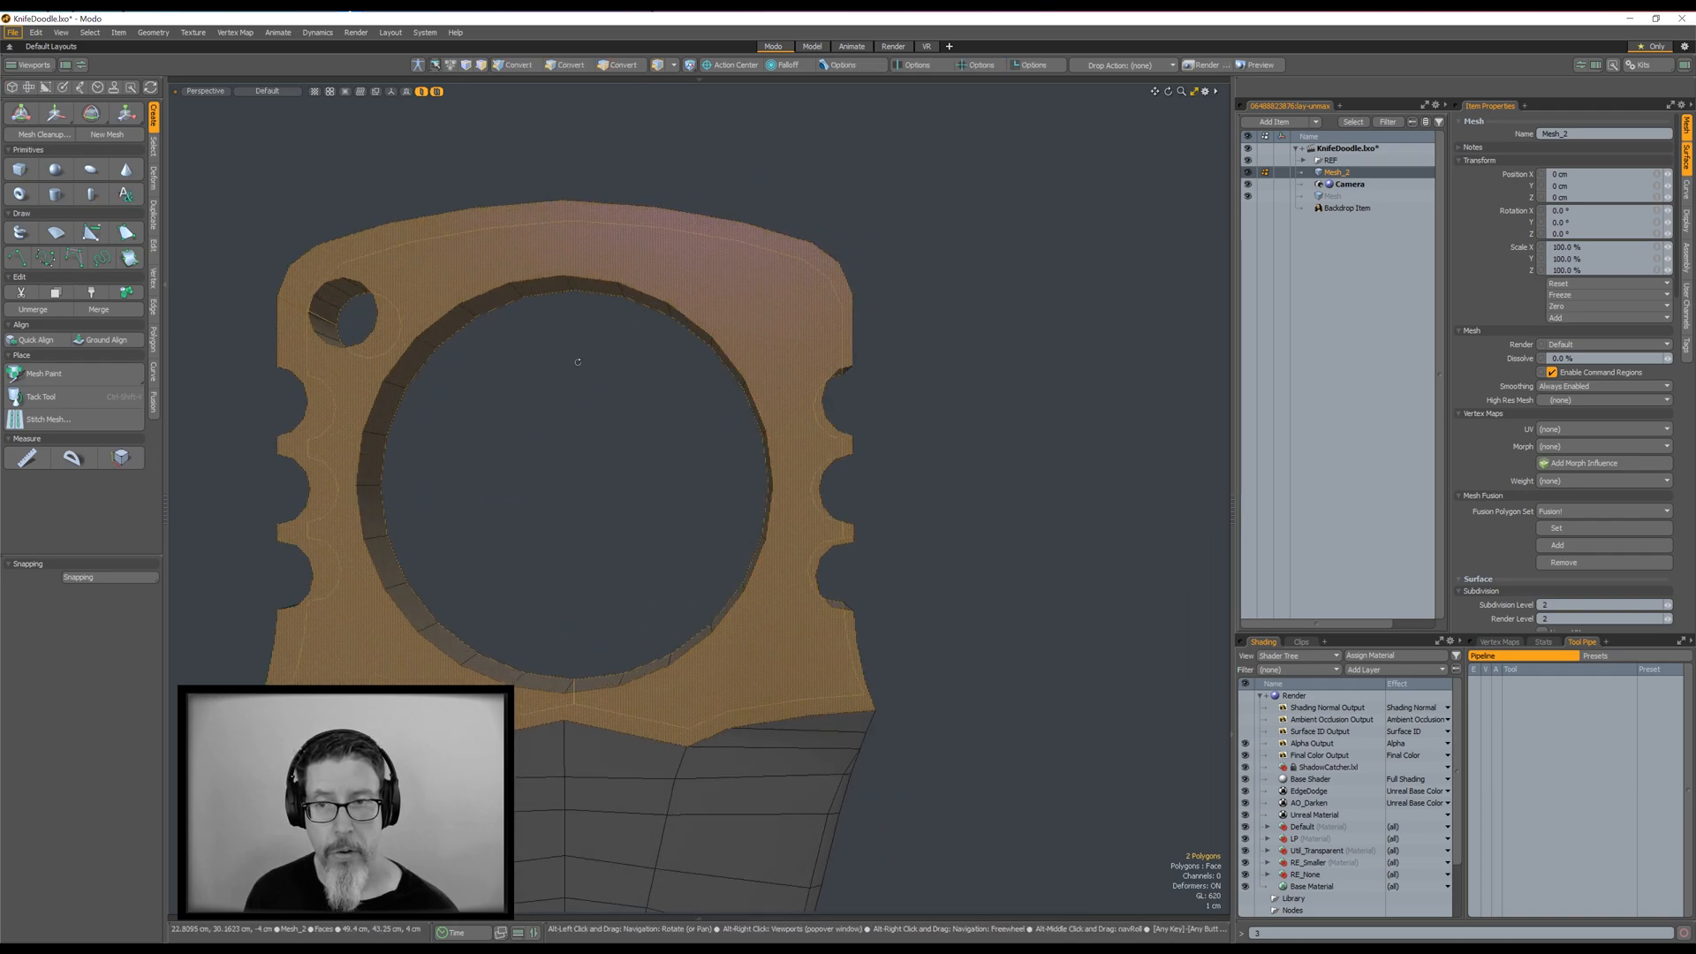
{"action": "left_click_drag", "start_coordinate": [578, 362], "coordinate": [709, 419], "text": "alt"}
{"action": "key", "text": "shift+t"}
{"action": "key", "text": "b"}
{"action": "left_click", "coordinate": [698, 382]}
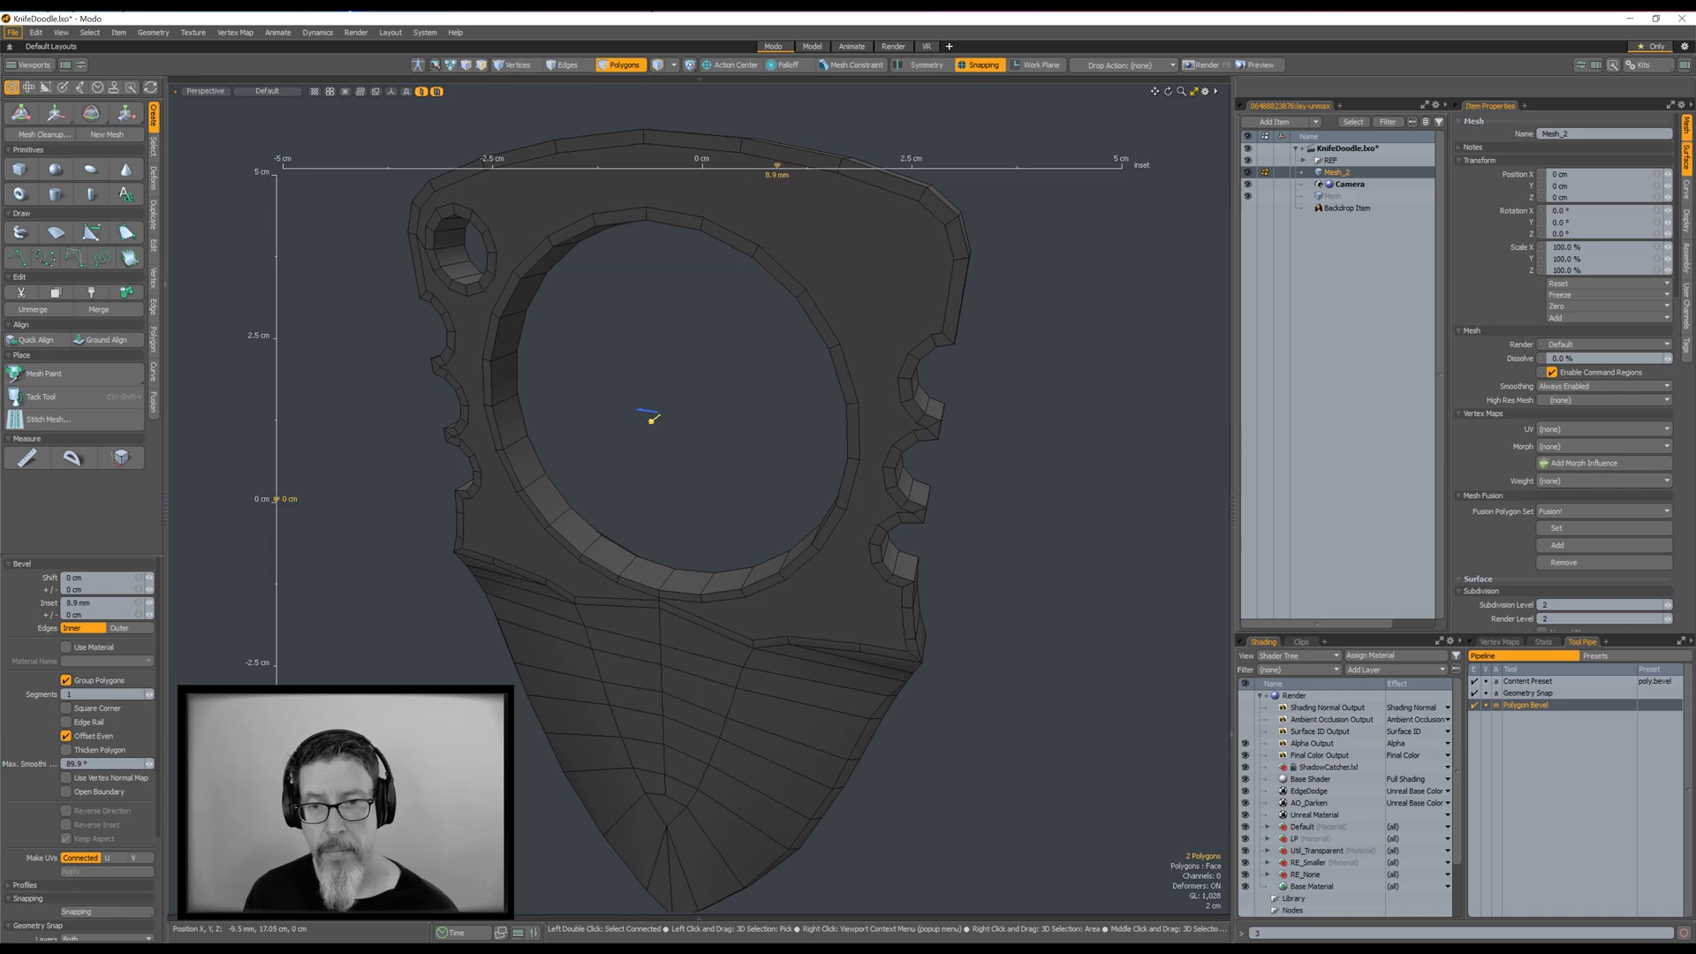
Undo the inset of the large handle faces and return to vertex selection.
{"action": "left_click_drag", "start_coordinate": [716, 383], "coordinate": [786, 251], "text": "alt"}
{"action": "scroll", "coordinate": [689, 556], "scroll_direction": "up", "scroll_amount": 1}
{"action": "scroll", "coordinate": [689, 556], "scroll_direction": "down", "scroll_amount": 1}
{"action": "key", "text": "ctrl+z"}
{"action": "key", "text": "space"}
{"action": "key", "text": "1"}
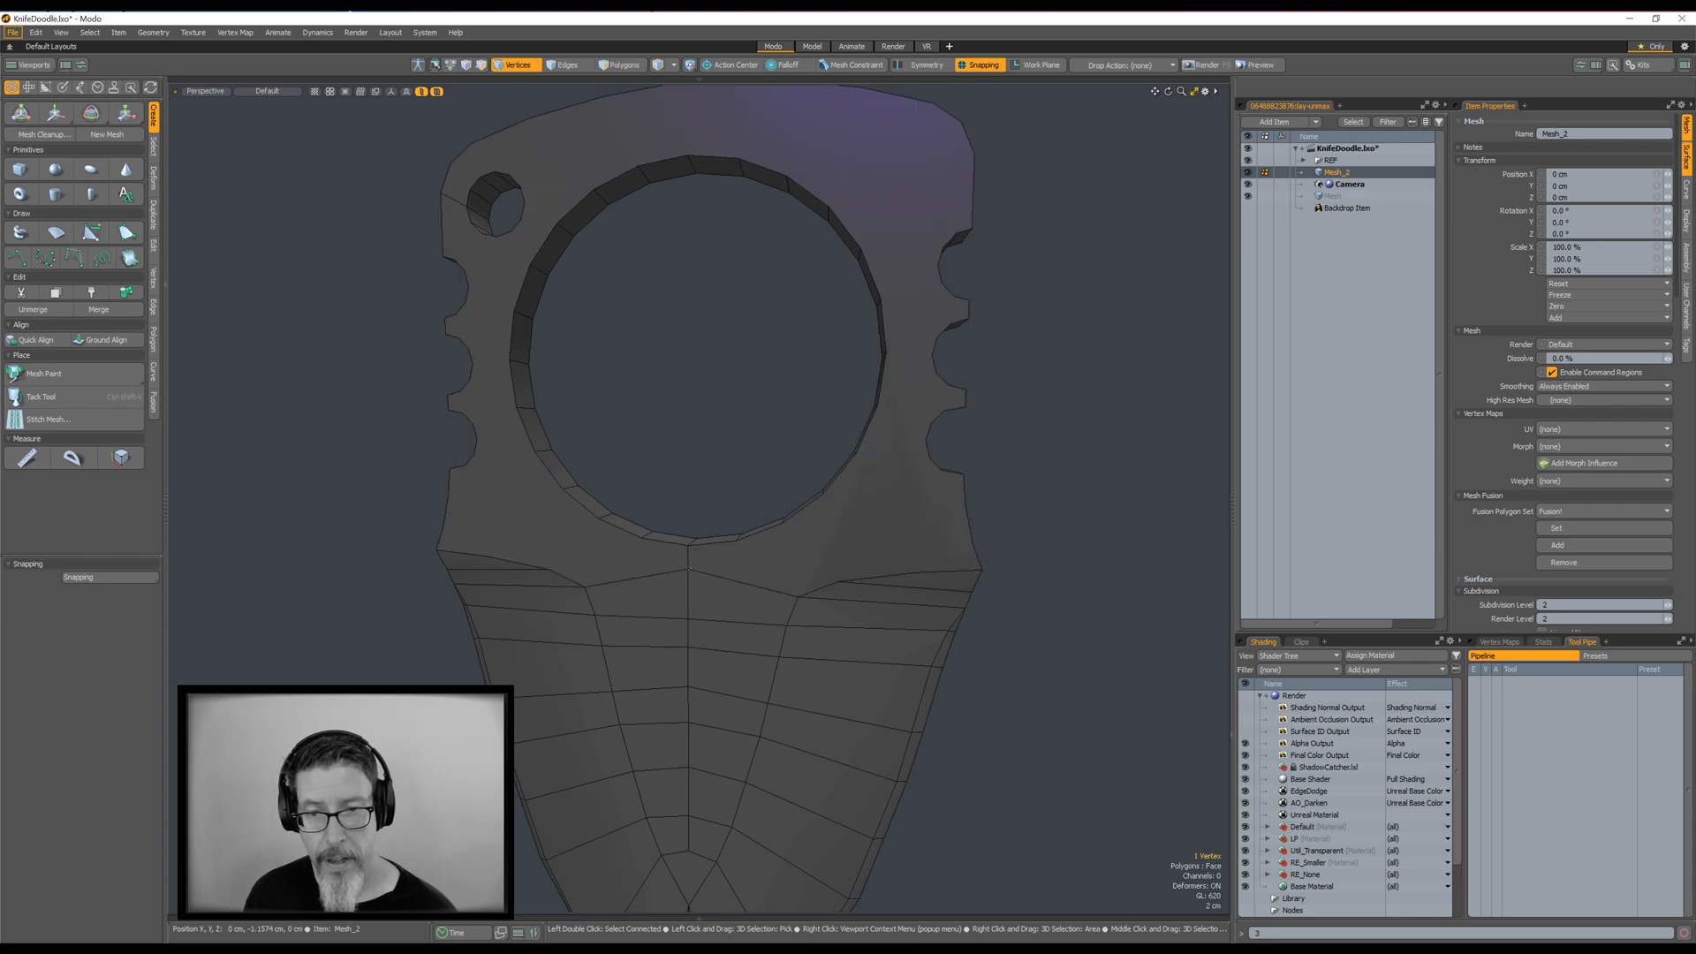
Move the front and back centre vertices where the handle meets the blade down about 2.6 cm.
{"action": "left_click_drag", "start_coordinate": [732, 549], "coordinate": [710, 561], "text": "alt"}
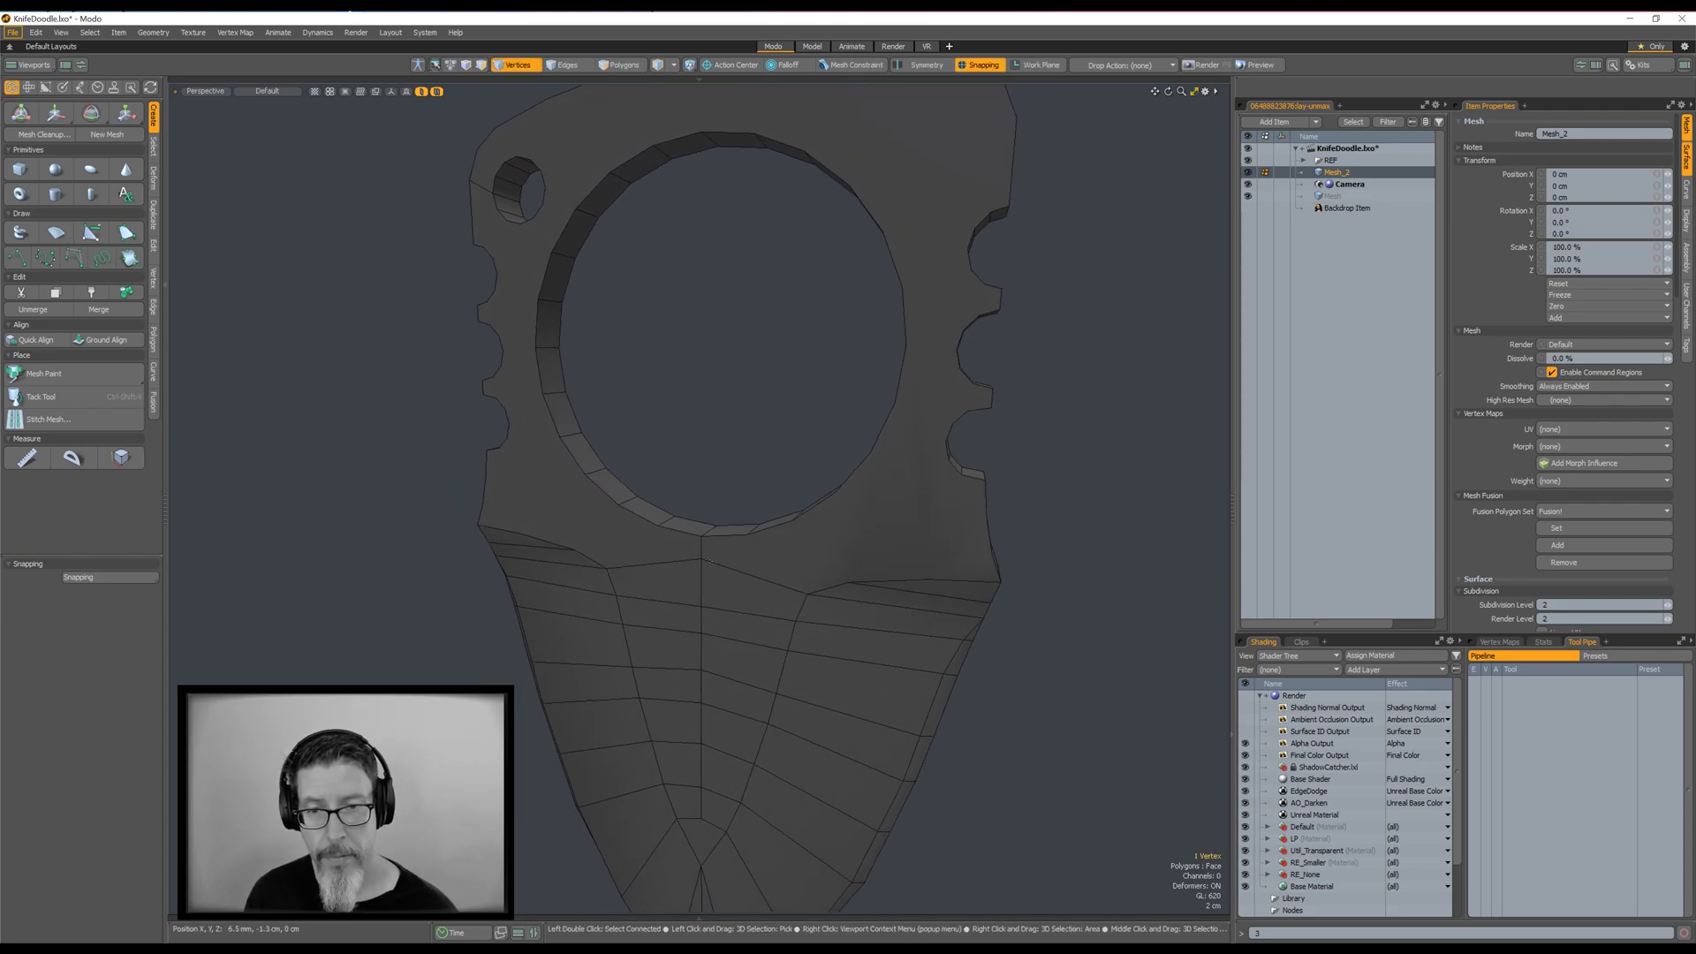
{"action": "left_click", "coordinate": [702, 558]}
{"action": "left_click_drag", "start_coordinate": [833, 534], "coordinate": [586, 466], "text": "alt"}
{"action": "left_click", "coordinate": [626, 534], "text": "shift"}
{"action": "key", "text": "w"}
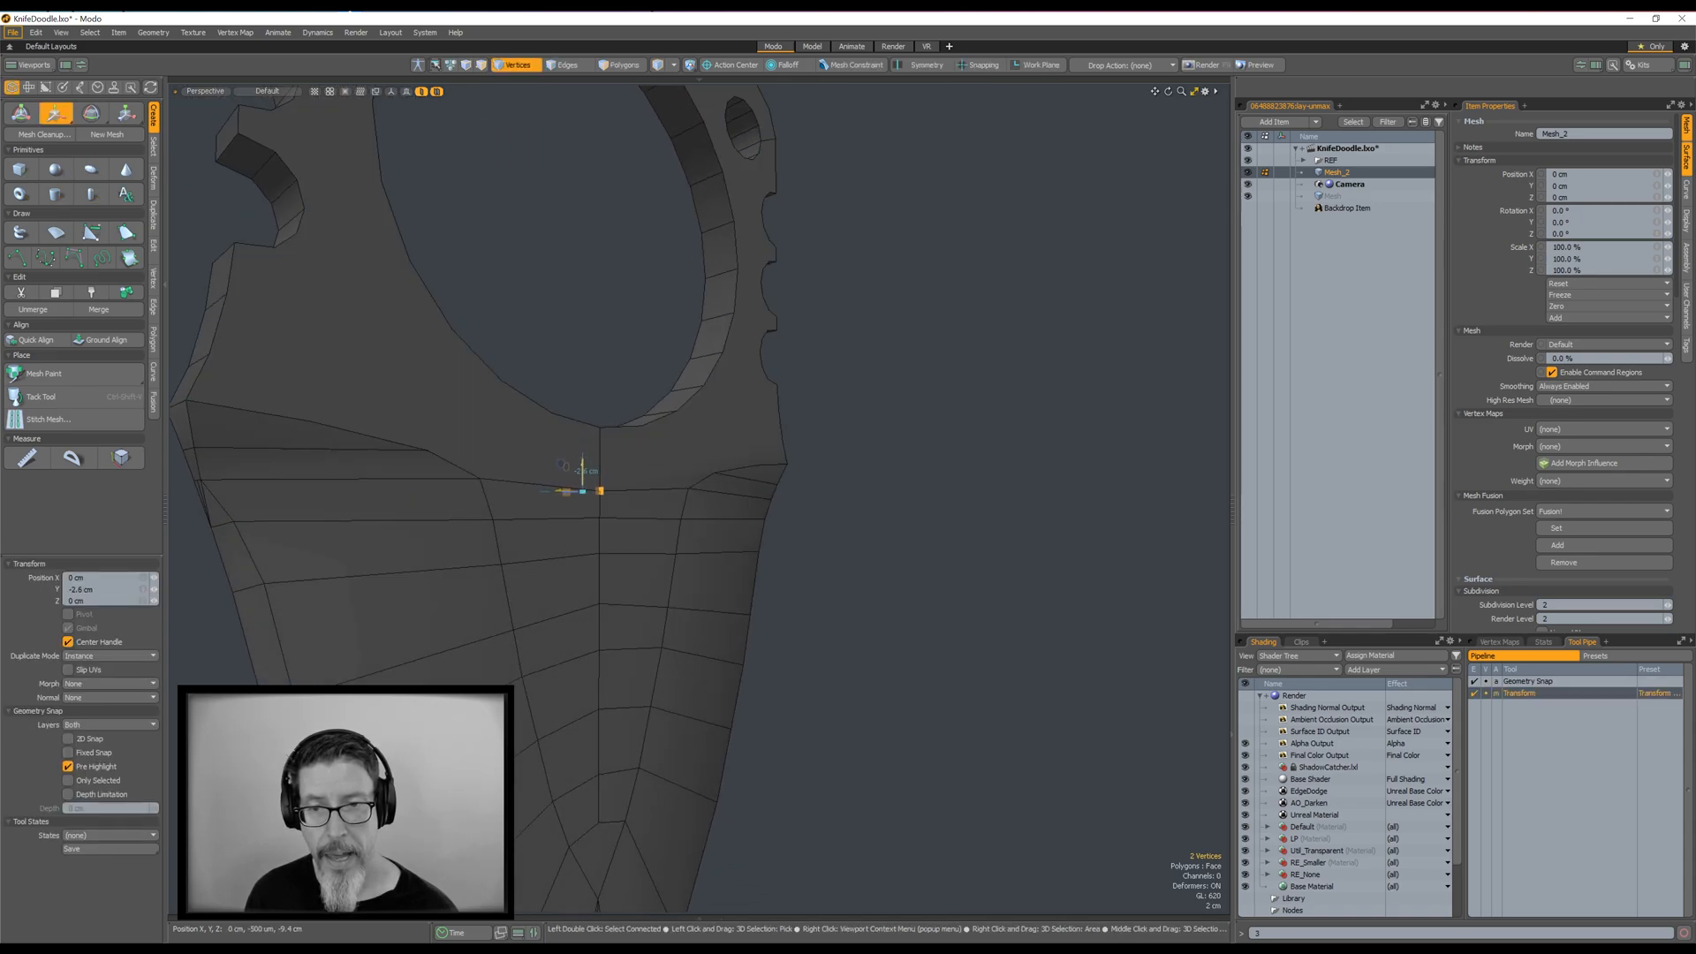
Inset the large front and back handle polygons with a polygon bevel to form a narrow border around the outline and holes.
{"action": "key", "text": "3"}
{"action": "left_click", "coordinate": [538, 452]}
{"action": "left_click_drag", "start_coordinate": [521, 448], "coordinate": [664, 443], "text": "alt"}
{"action": "left_click", "coordinate": [665, 441], "text": "shift"}
{"action": "key", "text": "a"}
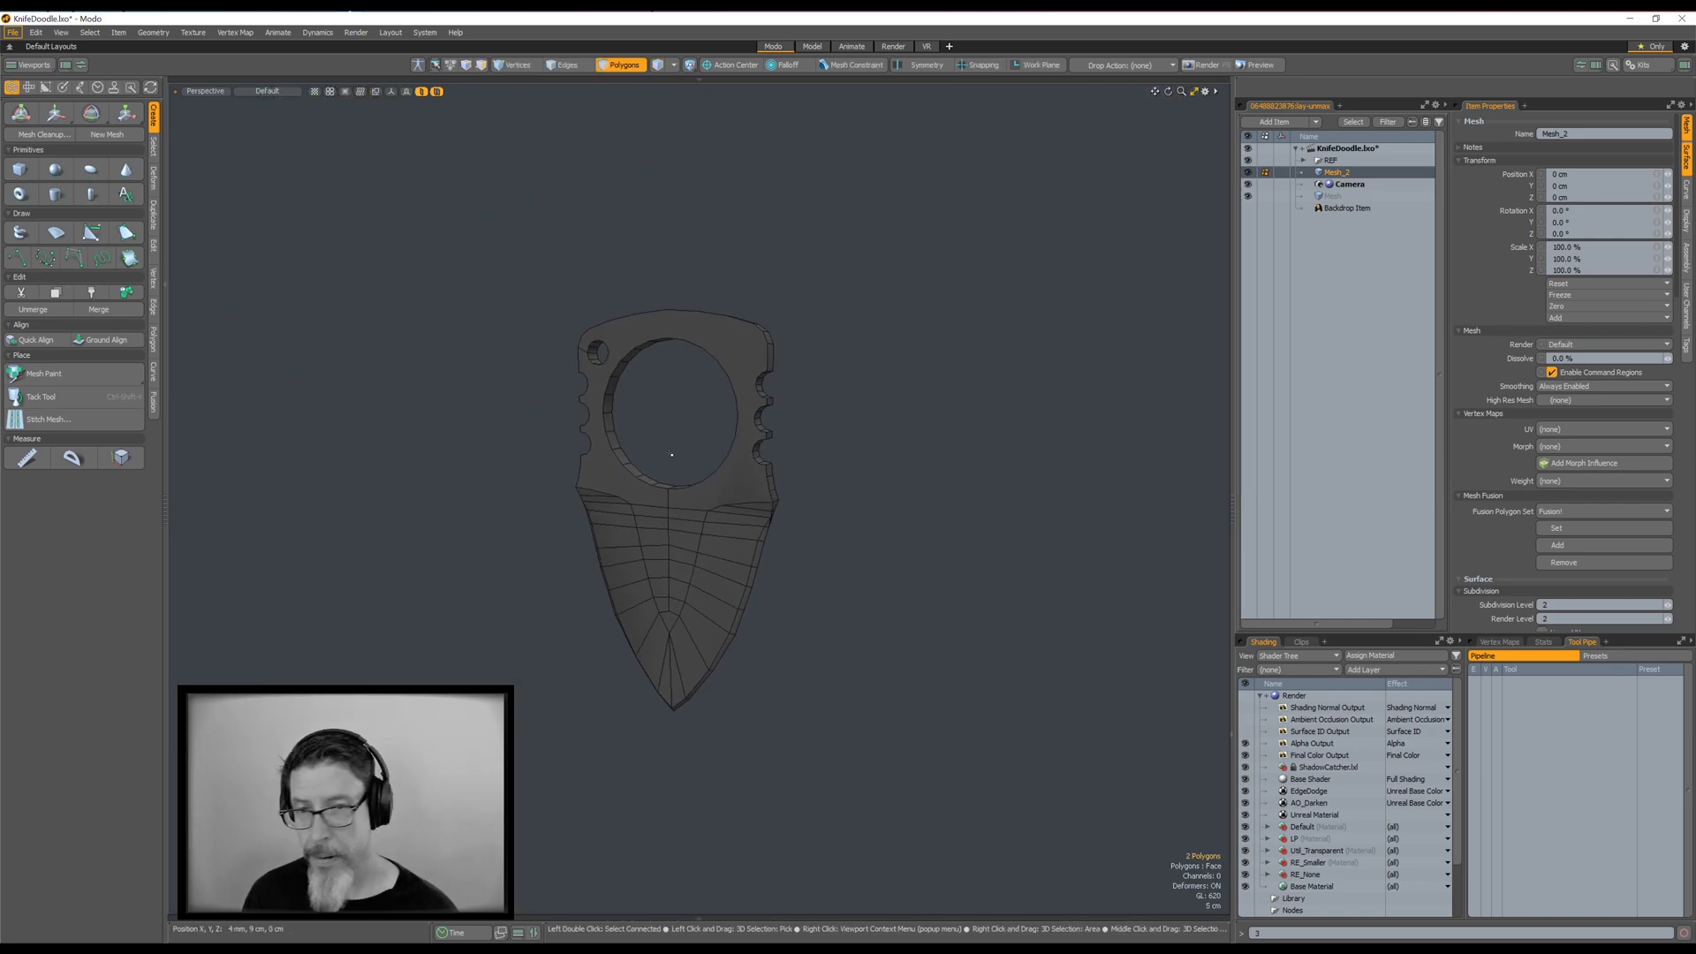
{"action": "key", "text": "b"}
{"action": "mouse_move", "coordinate": [676, 417]}
{"action": "left_mouse_down", "text": "ctrl+alt"}
{"action": "mouse_move", "coordinate": [690, 438]}
{"action": "mouse_move", "coordinate": [796, 433]}
{"action": "mouse_move", "coordinate": [728, 433]}
{"action": "left_mouse_up", "text": "ctrl+alt"}
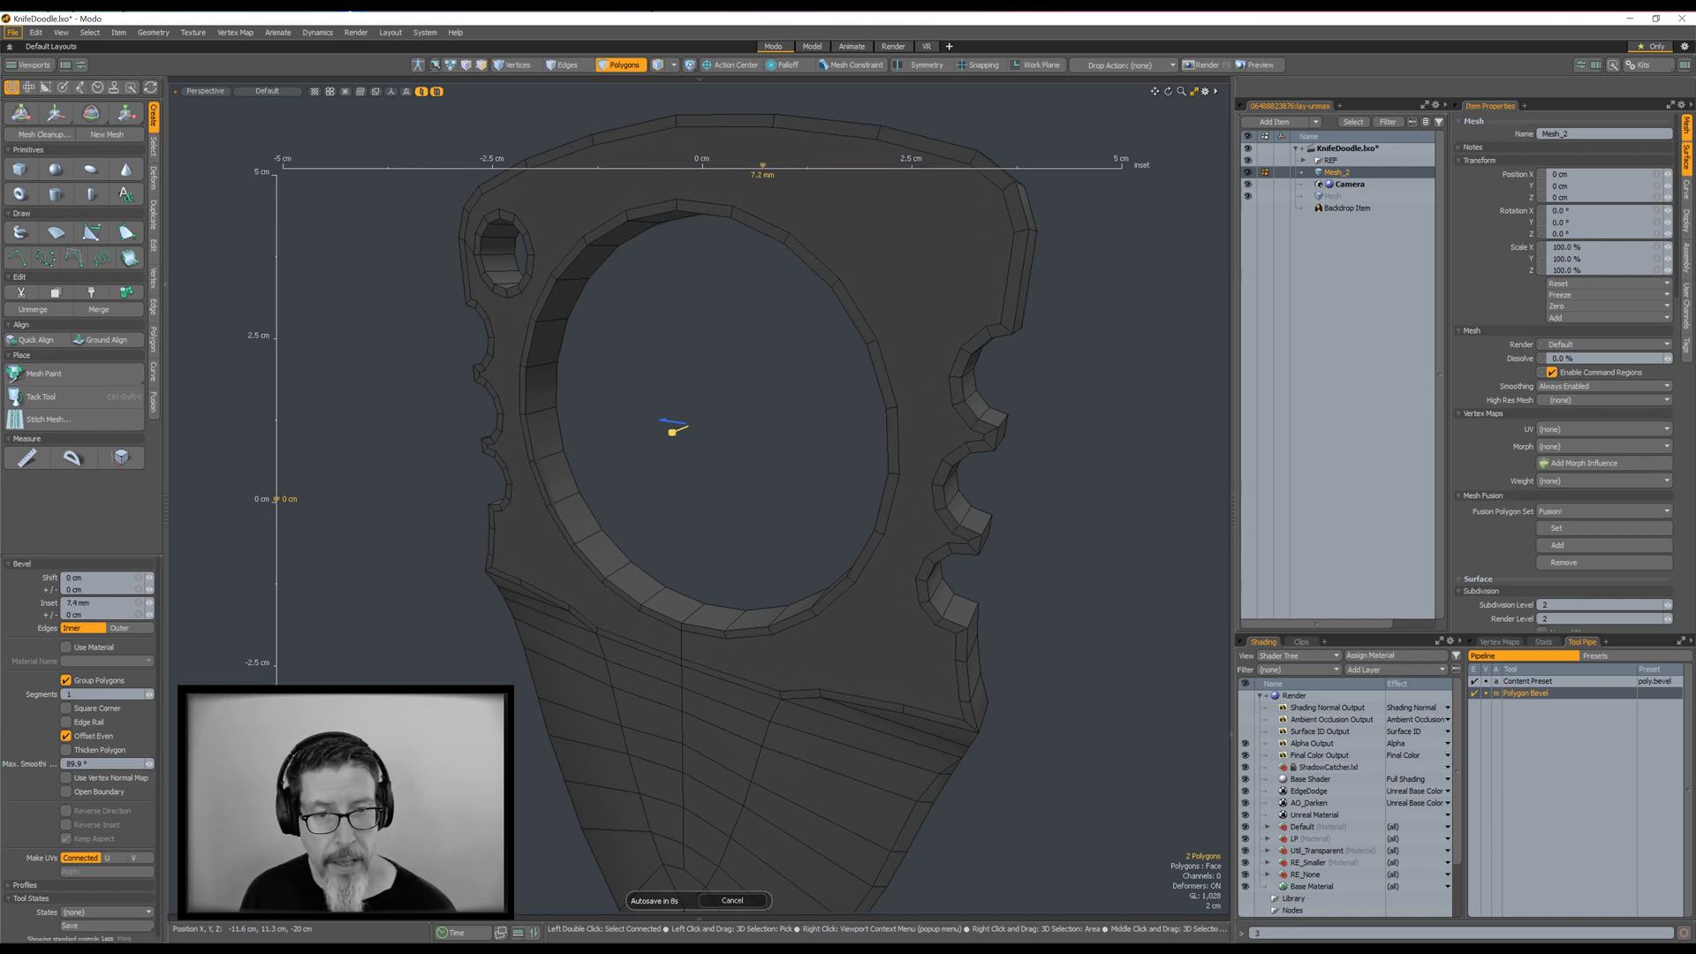
{"action": "left_click_drag", "start_coordinate": [907, 478], "coordinate": [1062, 362], "text": "alt"}
{"action": "left_click_drag", "start_coordinate": [446, 380], "coordinate": [563, 495], "text": "alt"}
{"action": "key", "text": "space"}
Triangulate the two inset front and back handle faces with the Triple command.
{"action": "key", "text": "Tab"}
{"action": "left_click", "coordinate": [771, 474]}
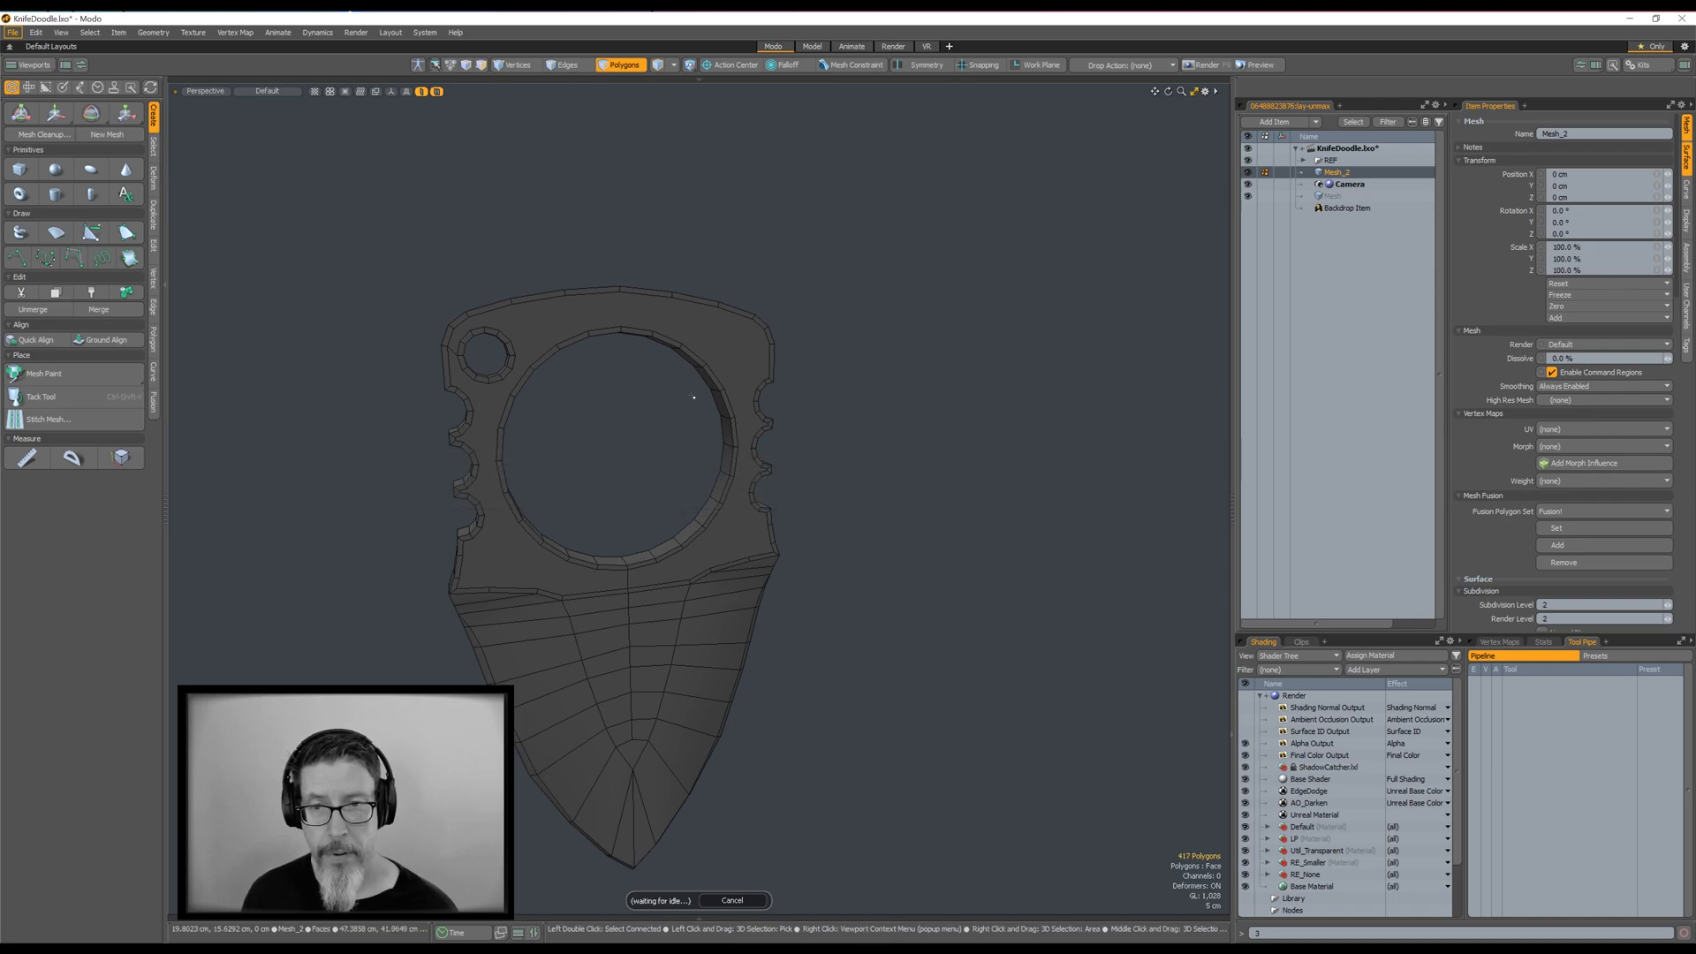
{"action": "left_click_drag", "start_coordinate": [548, 363], "coordinate": [743, 336], "text": "alt"}
{"action": "left_click", "coordinate": [823, 322], "text": "shift"}
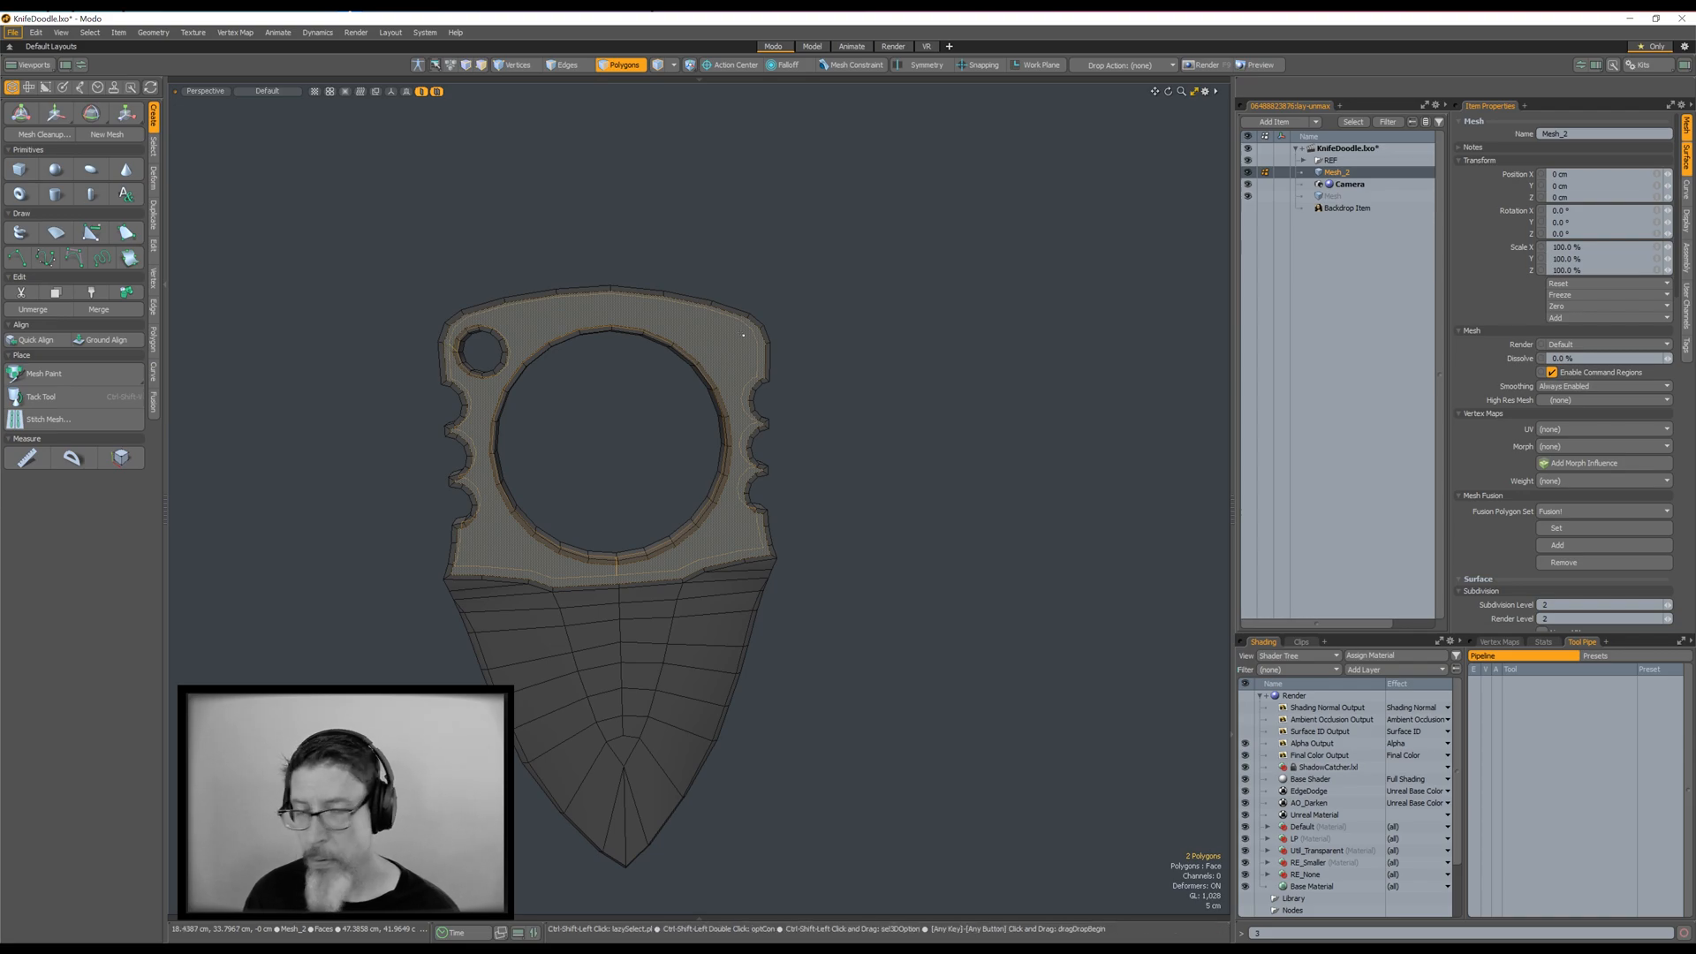
{"action": "key", "text": "shift+t"}
{"action": "left_click", "coordinate": [803, 335]}
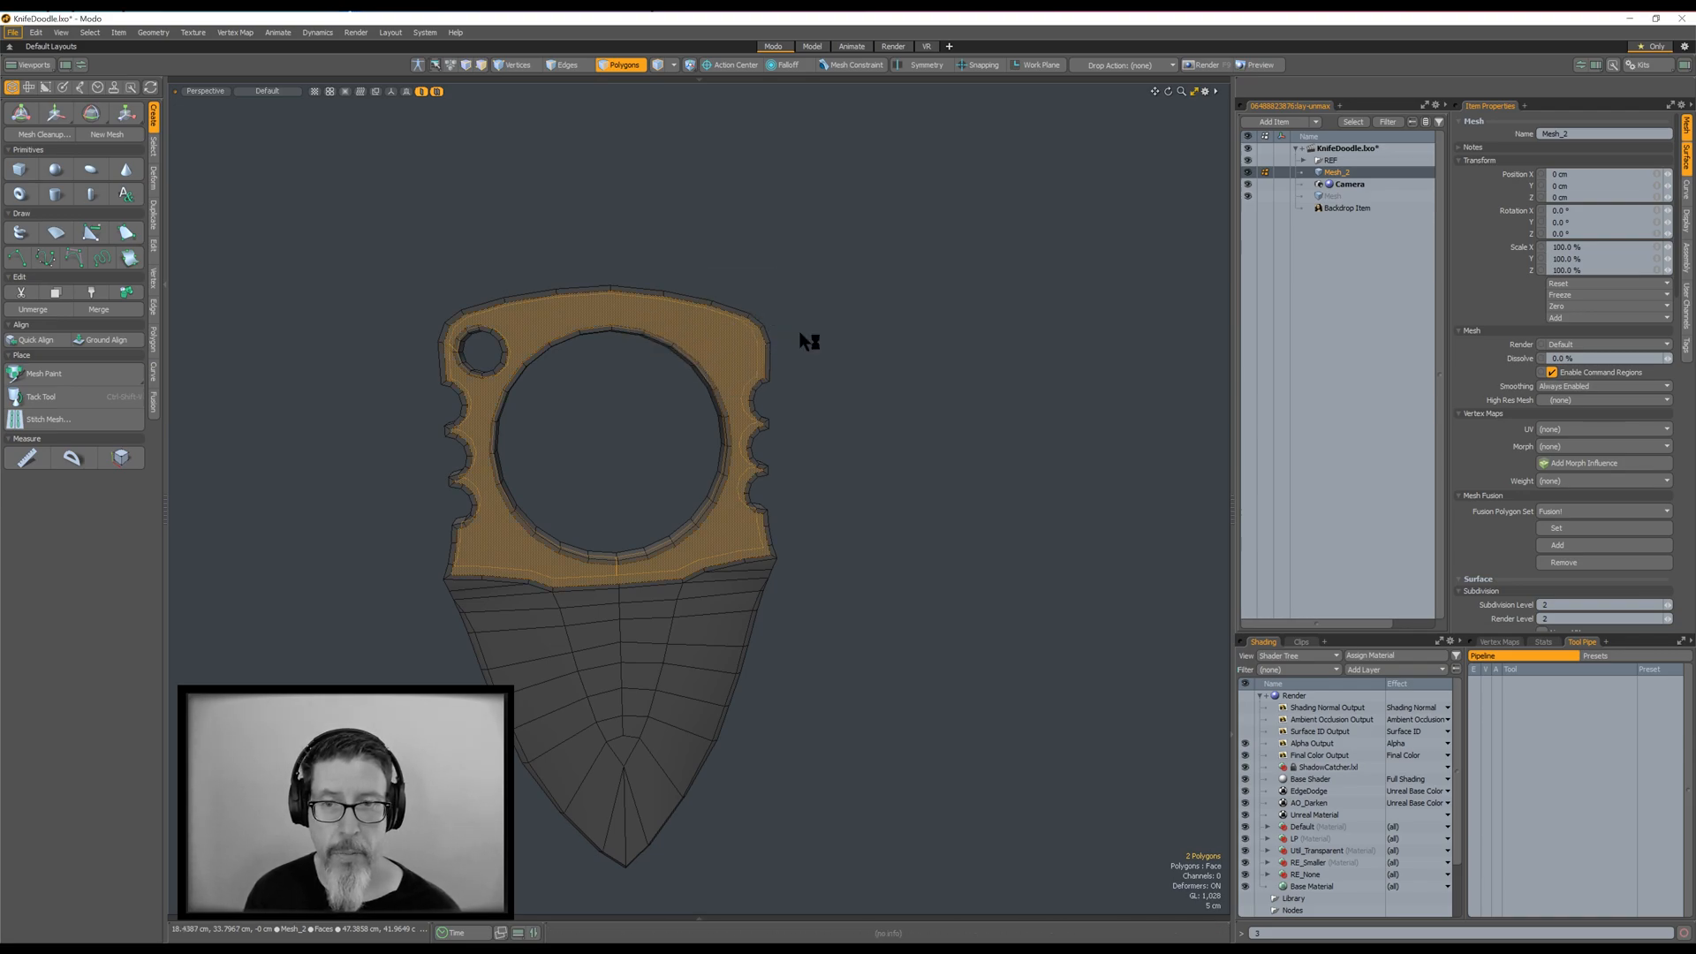
{"action": "left_click_drag", "start_coordinate": [840, 398], "coordinate": [801, 440], "text": "alt"}
{"action": "scroll", "coordinate": [735, 432], "scroll_direction": "up", "scroll_amount": 5}
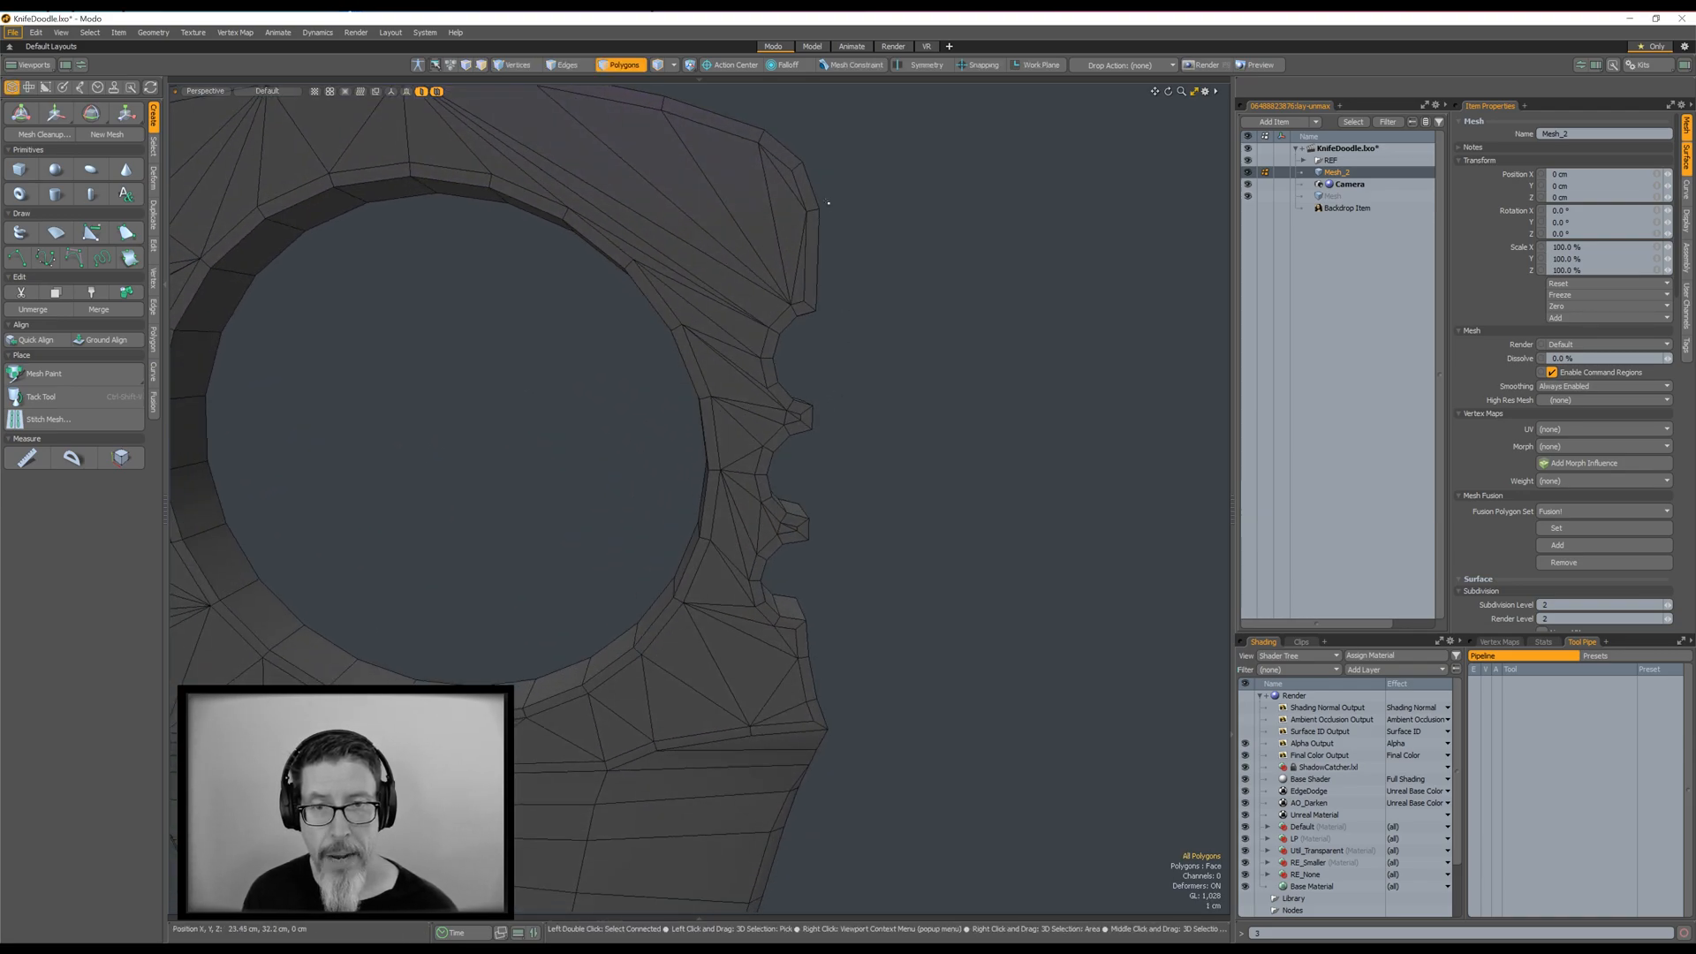
Convert the knife mesh to Catmull-Clark subdivision surfaces and hide the wireframe overlay.
{"action": "key", "text": "shift+Tab"}
{"action": "key", "text": "KP_8"}
{"action": "scroll", "coordinate": [880, 383], "scroll_direction": "down", "scroll_amount": 3}
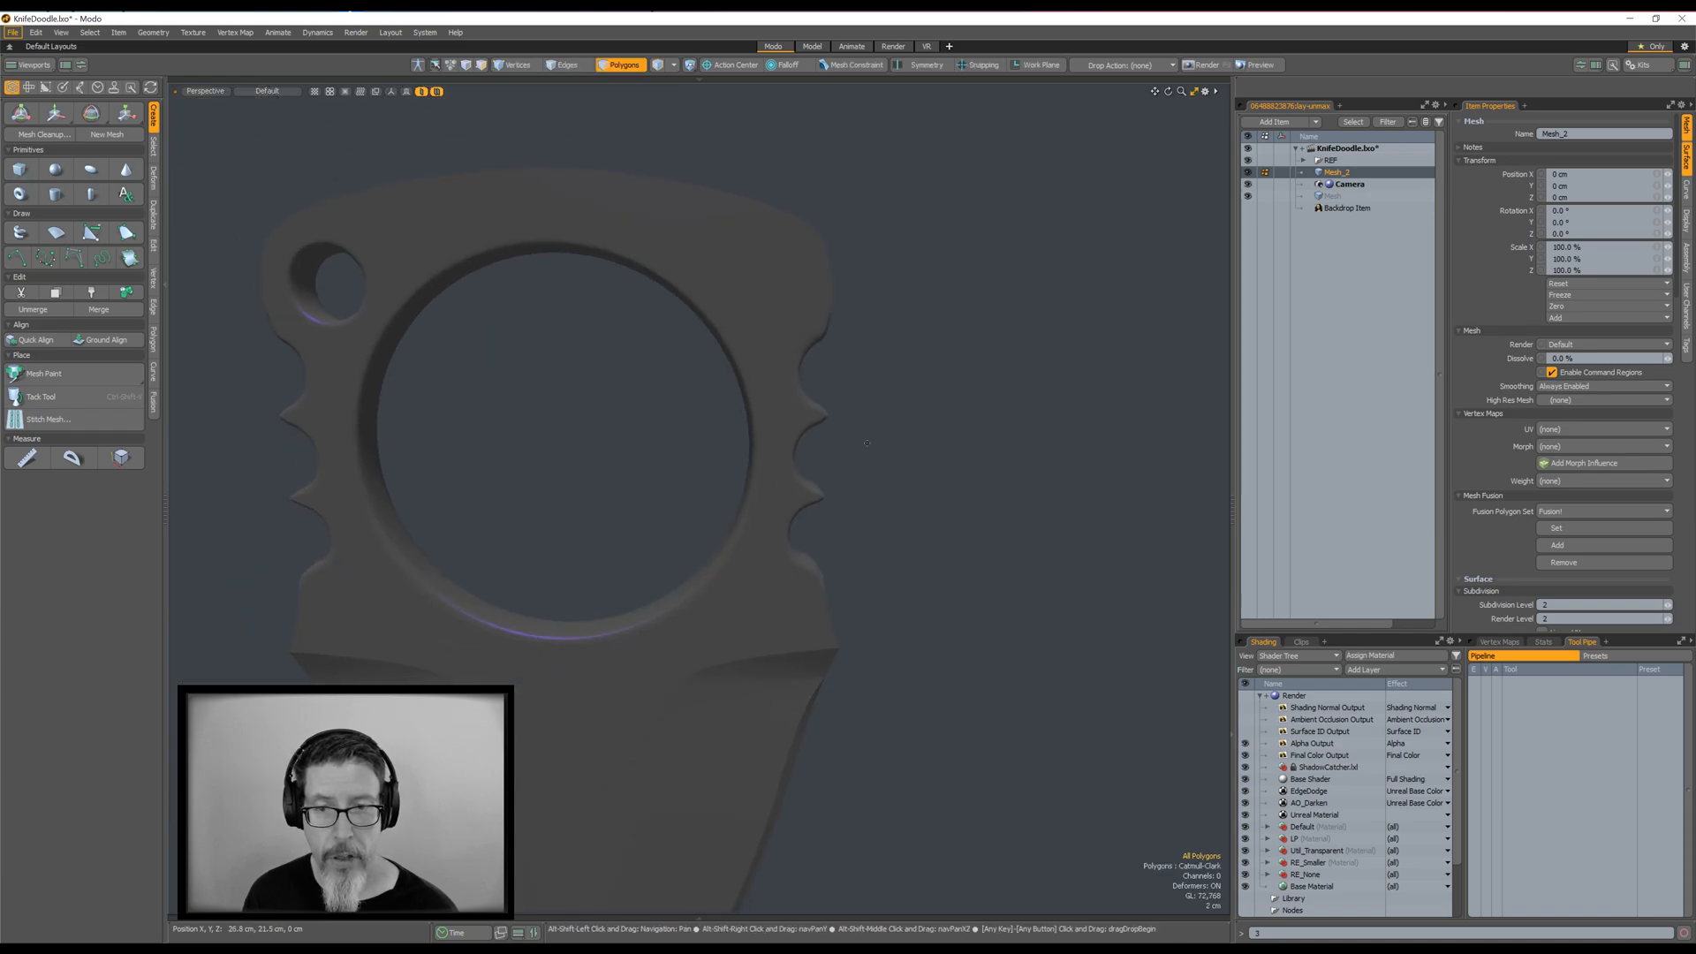
{"action": "left_click_drag", "start_coordinate": [879, 384], "coordinate": [768, 400], "text": "alt"}
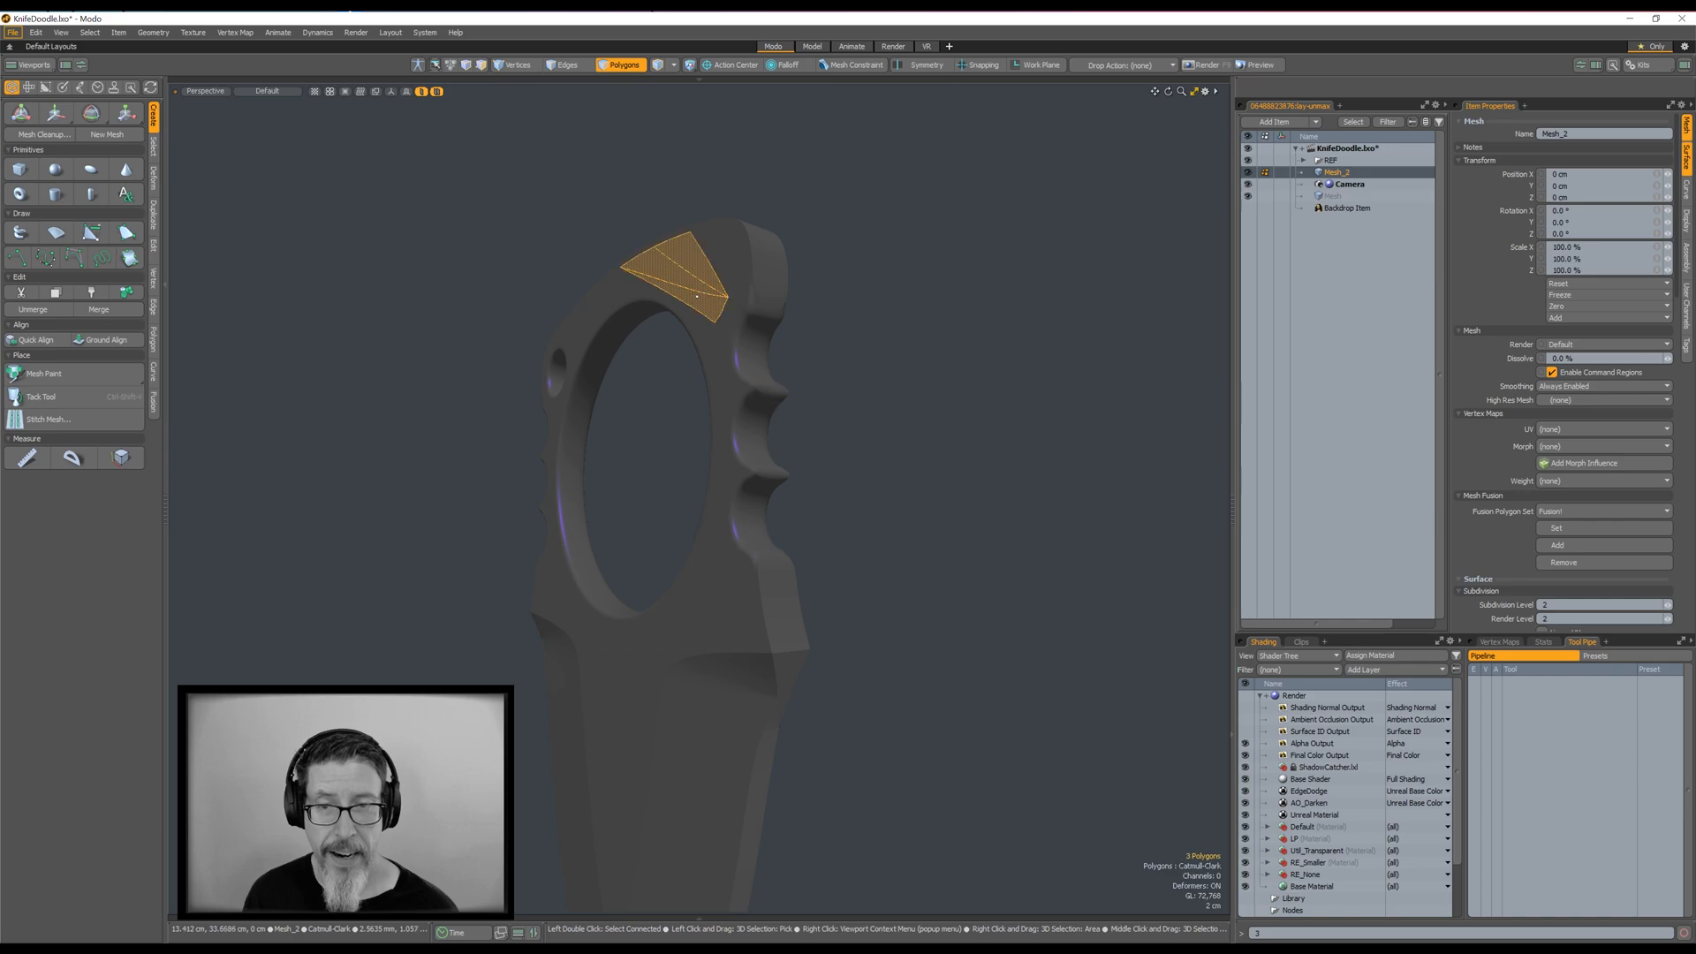
Examine the flat faces on both sides of the knife by selecting the handle and central blade polygons without the blade bevels.
{"action": "left_click", "coordinate": [700, 280], "text": "ctrl+shift"}
{"action": "left_click_drag", "start_coordinate": [643, 481], "coordinate": [720, 509], "text": "alt"}
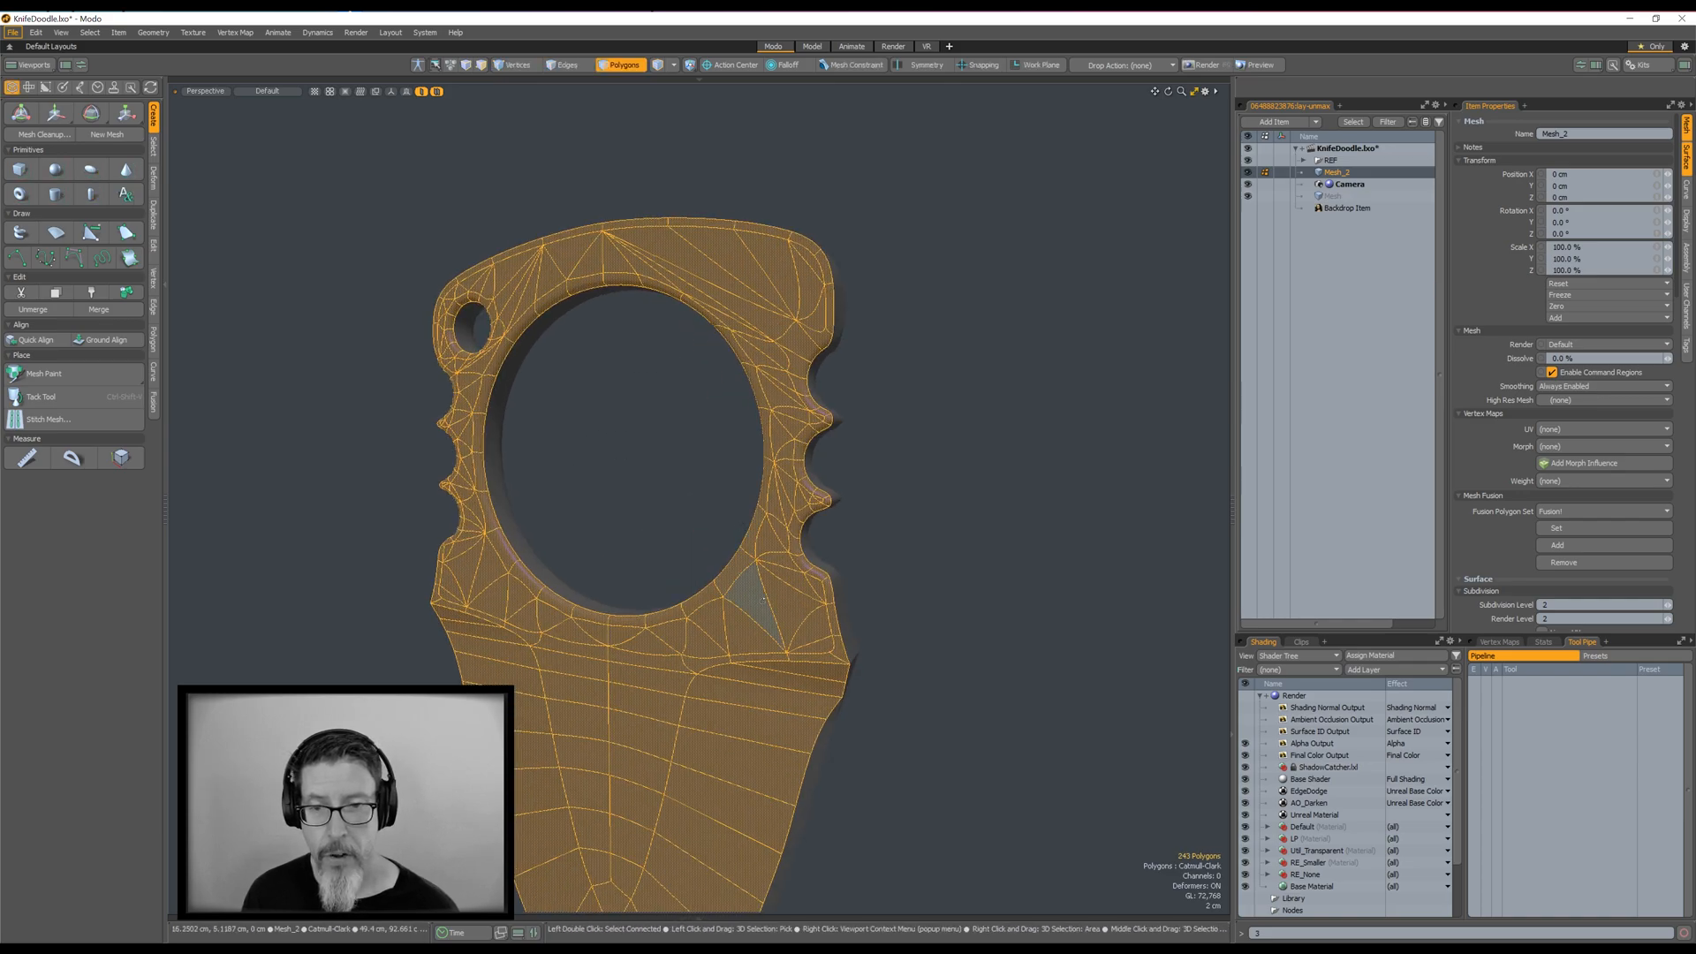
{"action": "left_click_drag", "start_coordinate": [759, 595], "coordinate": [753, 351], "text": "alt+shift"}
{"action": "mouse_move", "coordinate": [793, 428]}
{"action": "left_mouse_down", "text": "ctrl"}
{"action": "mouse_move", "coordinate": [650, 725]}
{"action": "mouse_move", "coordinate": [530, 856]}
{"action": "mouse_move", "coordinate": [450, 527]}
{"action": "left_mouse_up", "text": "ctrl"}
{"action": "left_click_drag", "start_coordinate": [431, 452], "coordinate": [486, 503], "text": "ctrl"}
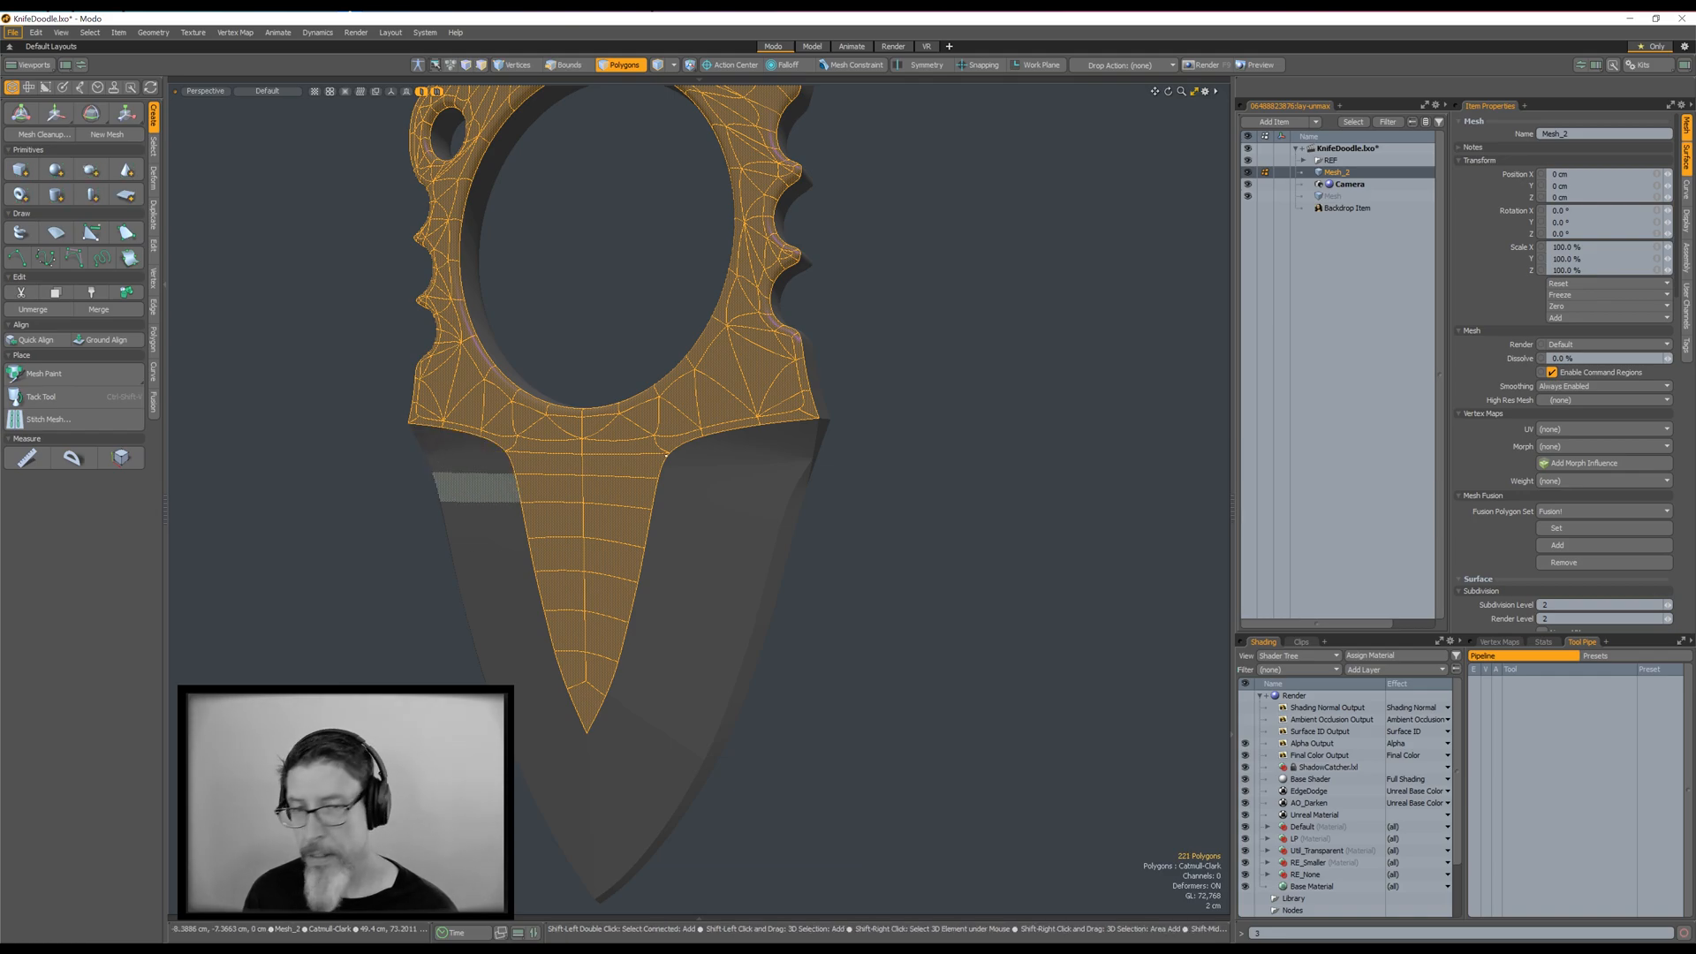
{"action": "left_click", "coordinate": [943, 323]}
{"action": "left_click_drag", "start_coordinate": [1038, 293], "coordinate": [706, 381], "text": "alt"}
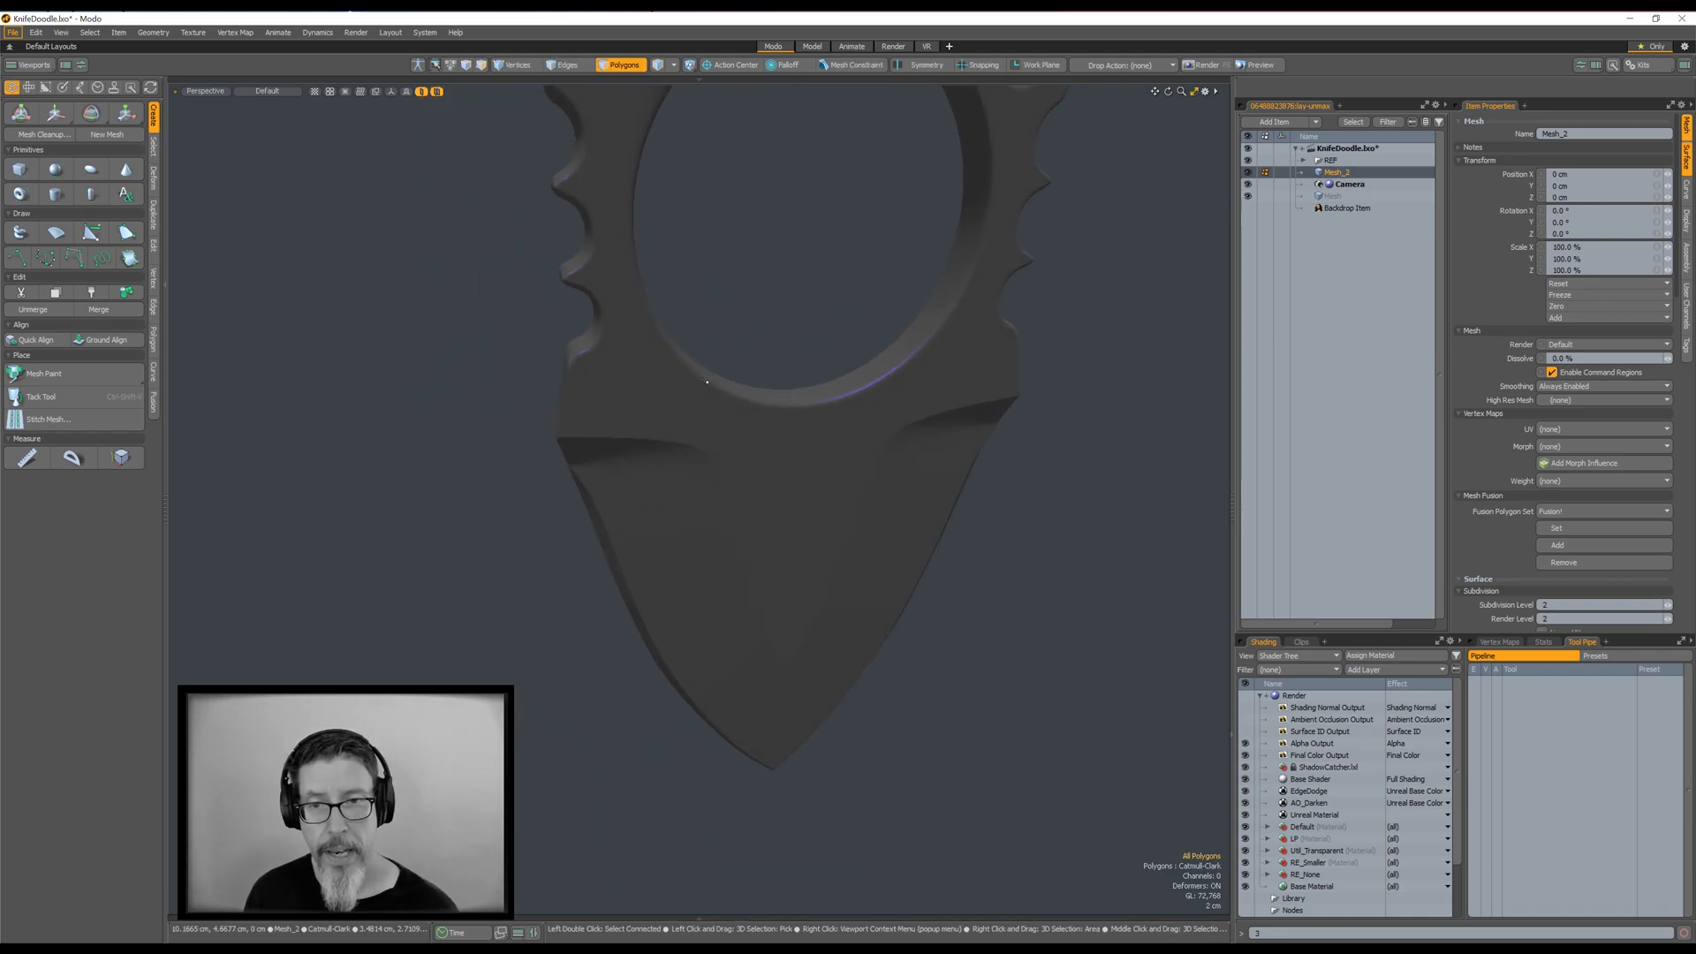
{"action": "double_click", "coordinate": [726, 446]}
{"action": "mouse_move", "coordinate": [574, 433]}
{"action": "left_mouse_down", "text": "ctrl"}
{"action": "mouse_move", "coordinate": [715, 473]}
{"action": "mouse_move", "coordinate": [819, 747]}
{"action": "mouse_move", "coordinate": [950, 468]}
{"action": "left_mouse_up", "text": "ctrl"}
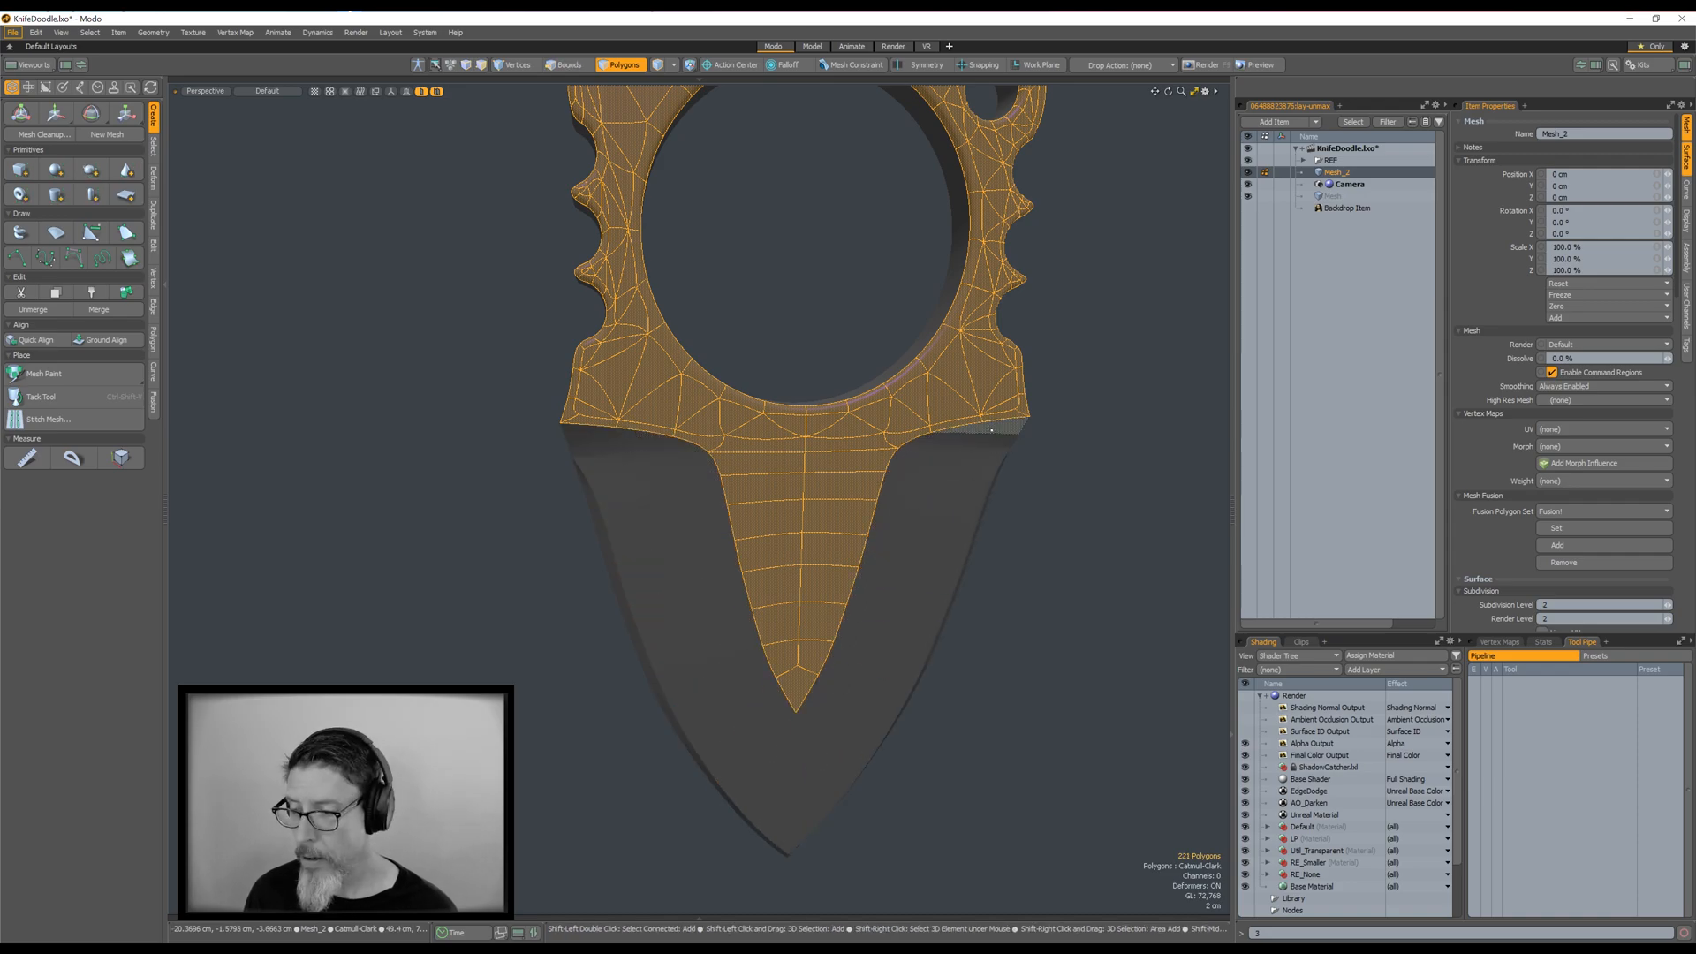
Examine the smoothed finger notches and their edges on both sides of the handle.
{"action": "left_click_drag", "start_coordinate": [1049, 251], "coordinate": [926, 380], "text": "alt+shift"}
{"action": "left_click", "coordinate": [995, 415]}
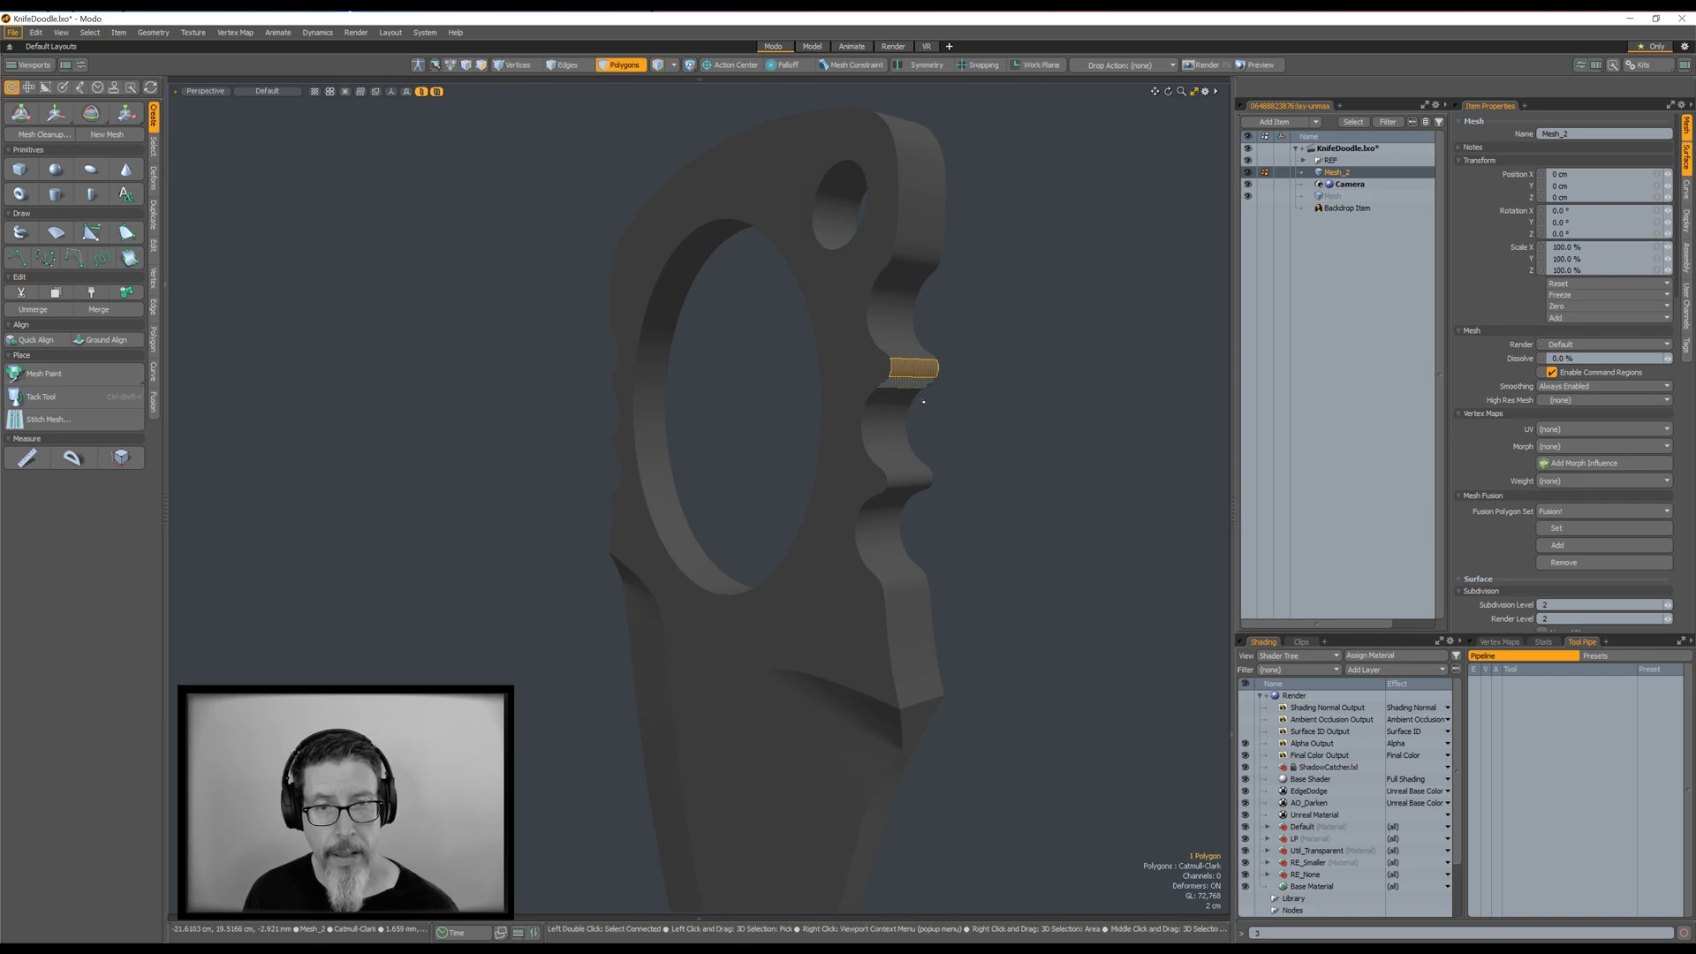
{"action": "left_click_drag", "start_coordinate": [960, 450], "coordinate": [751, 486], "text": "alt"}
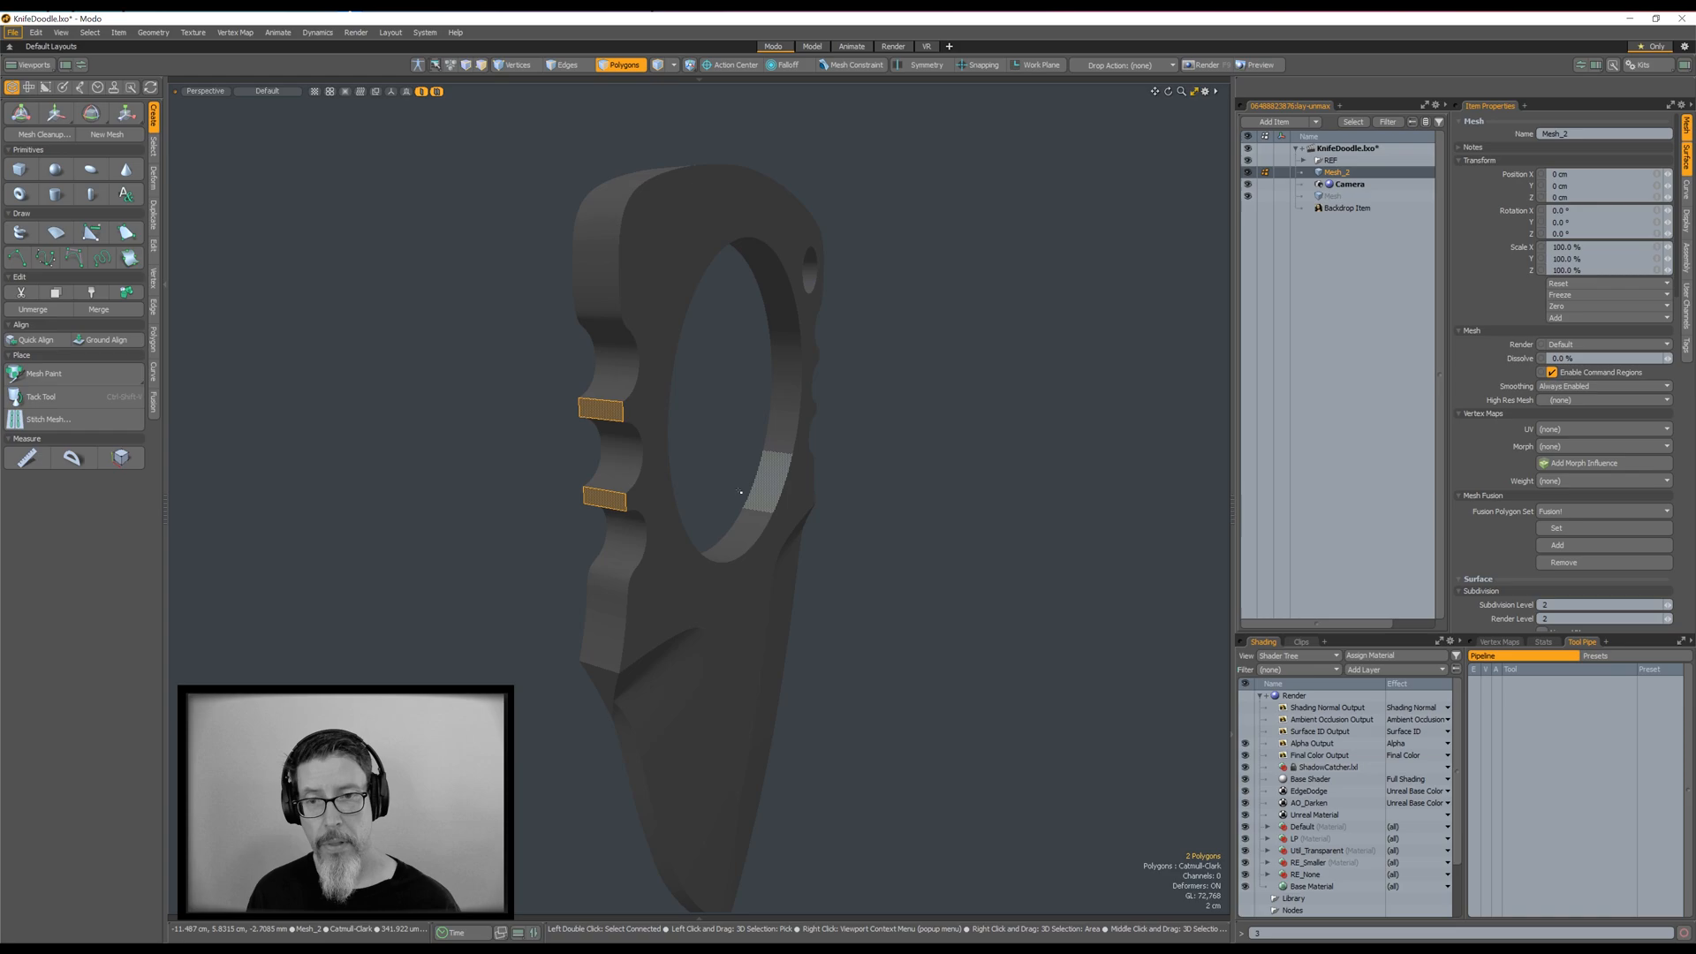
{"action": "left_click_drag", "start_coordinate": [670, 547], "coordinate": [566, 280], "text": "alt"}
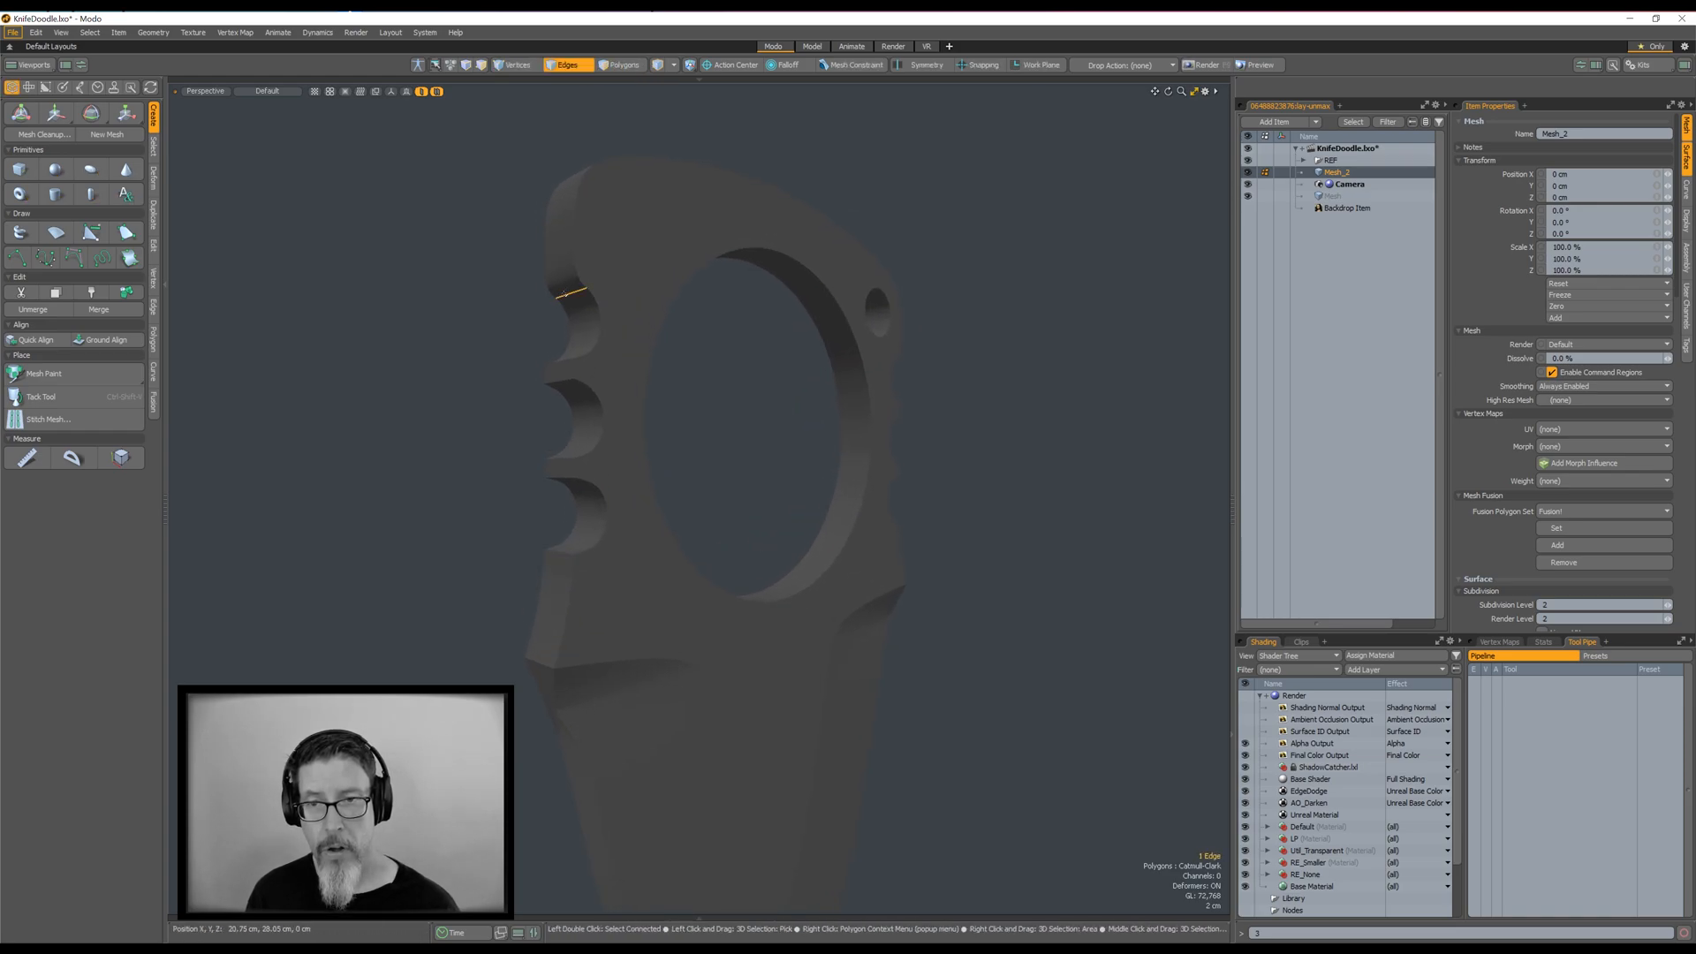
{"action": "left_click_drag", "start_coordinate": [642, 278], "coordinate": [698, 358], "text": "alt"}
{"action": "mouse_move", "coordinate": [698, 358]}
{"action": "left_mouse_down", "text": "alt+shift"}
{"action": "mouse_move", "coordinate": [450, 396]}
{"action": "mouse_move", "coordinate": [693, 356]}
{"action": "mouse_move", "coordinate": [783, 442]}
{"action": "mouse_move", "coordinate": [717, 422]}
{"action": "mouse_move", "coordinate": [698, 366]}
{"action": "left_mouse_up", "text": "alt+shift"}
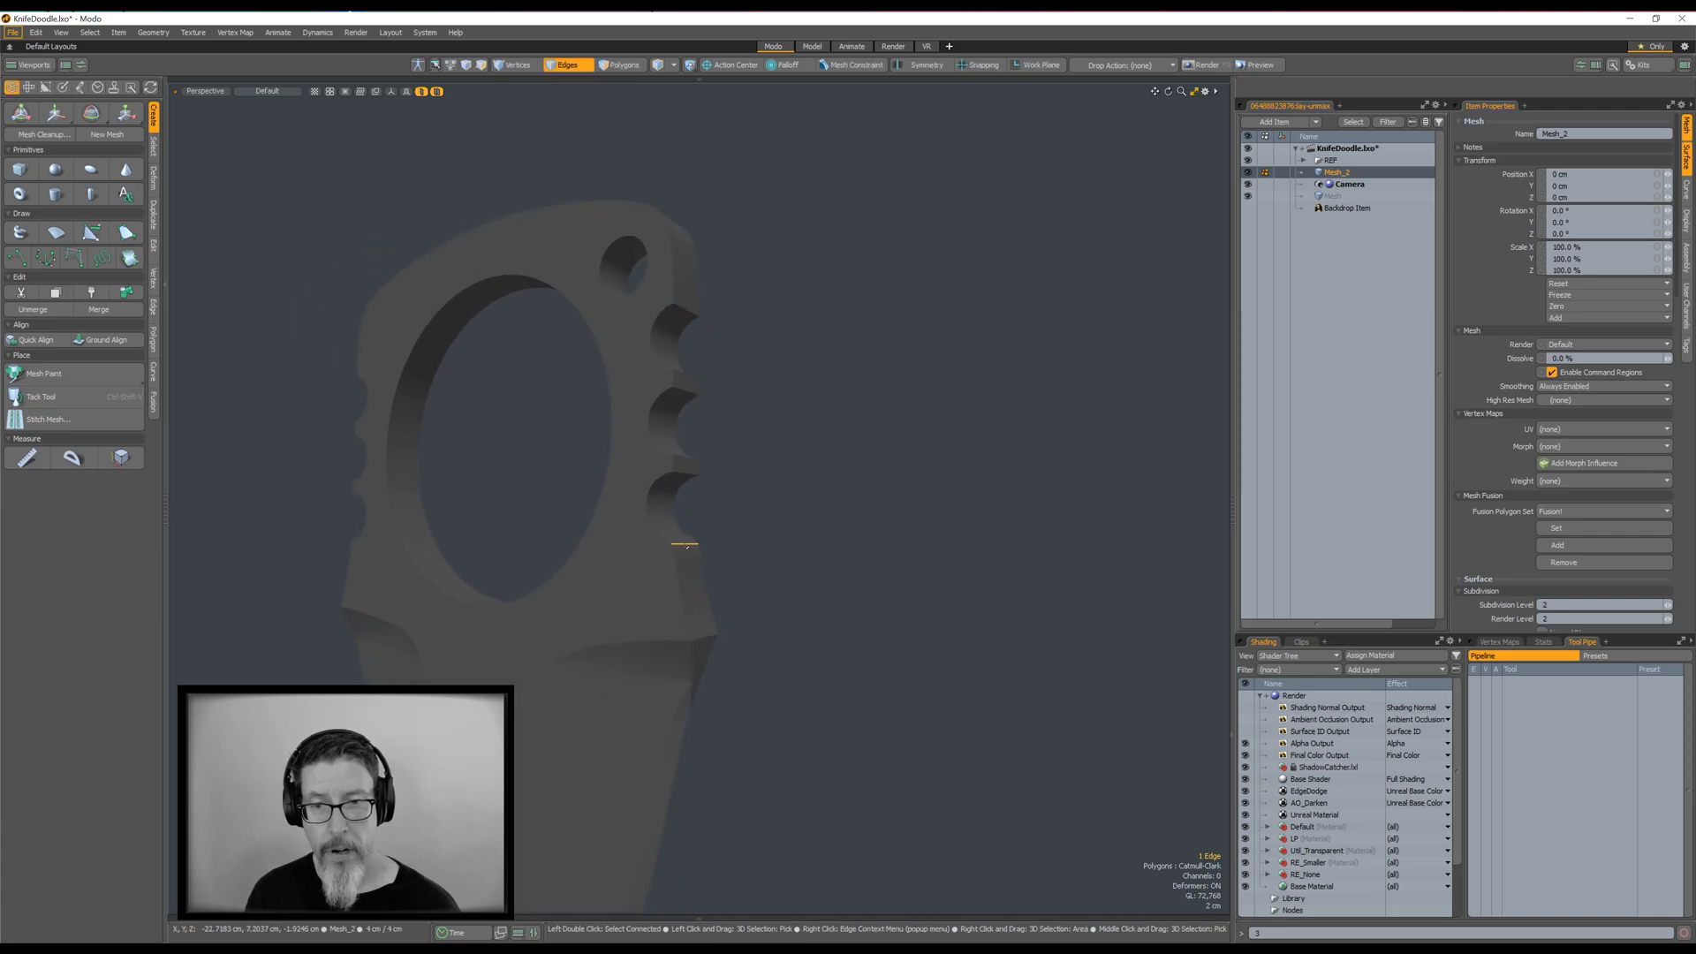
{"action": "left_click_drag", "start_coordinate": [775, 496], "coordinate": [849, 459], "text": "alt"}
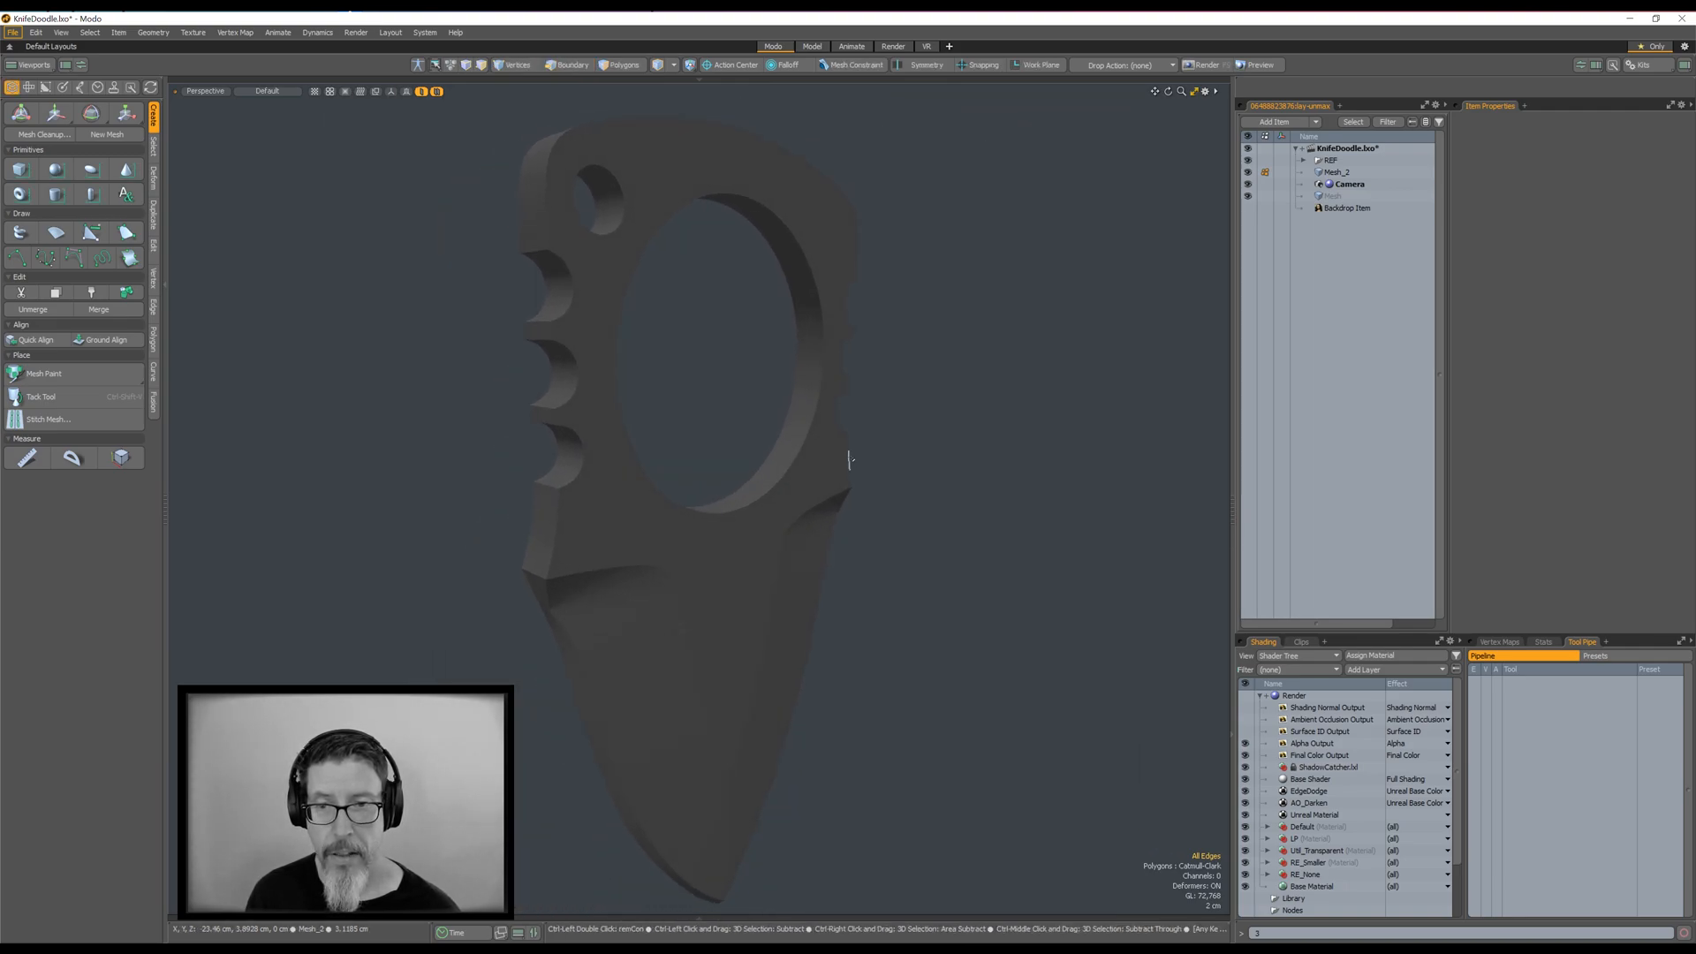
{"action": "left_click_drag", "start_coordinate": [712, 387], "coordinate": [681, 467], "text": "alt"}
Inspect the knife from the front and back in the render preview, finishing by closing the preview.
{"action": "key", "text": "F8"}
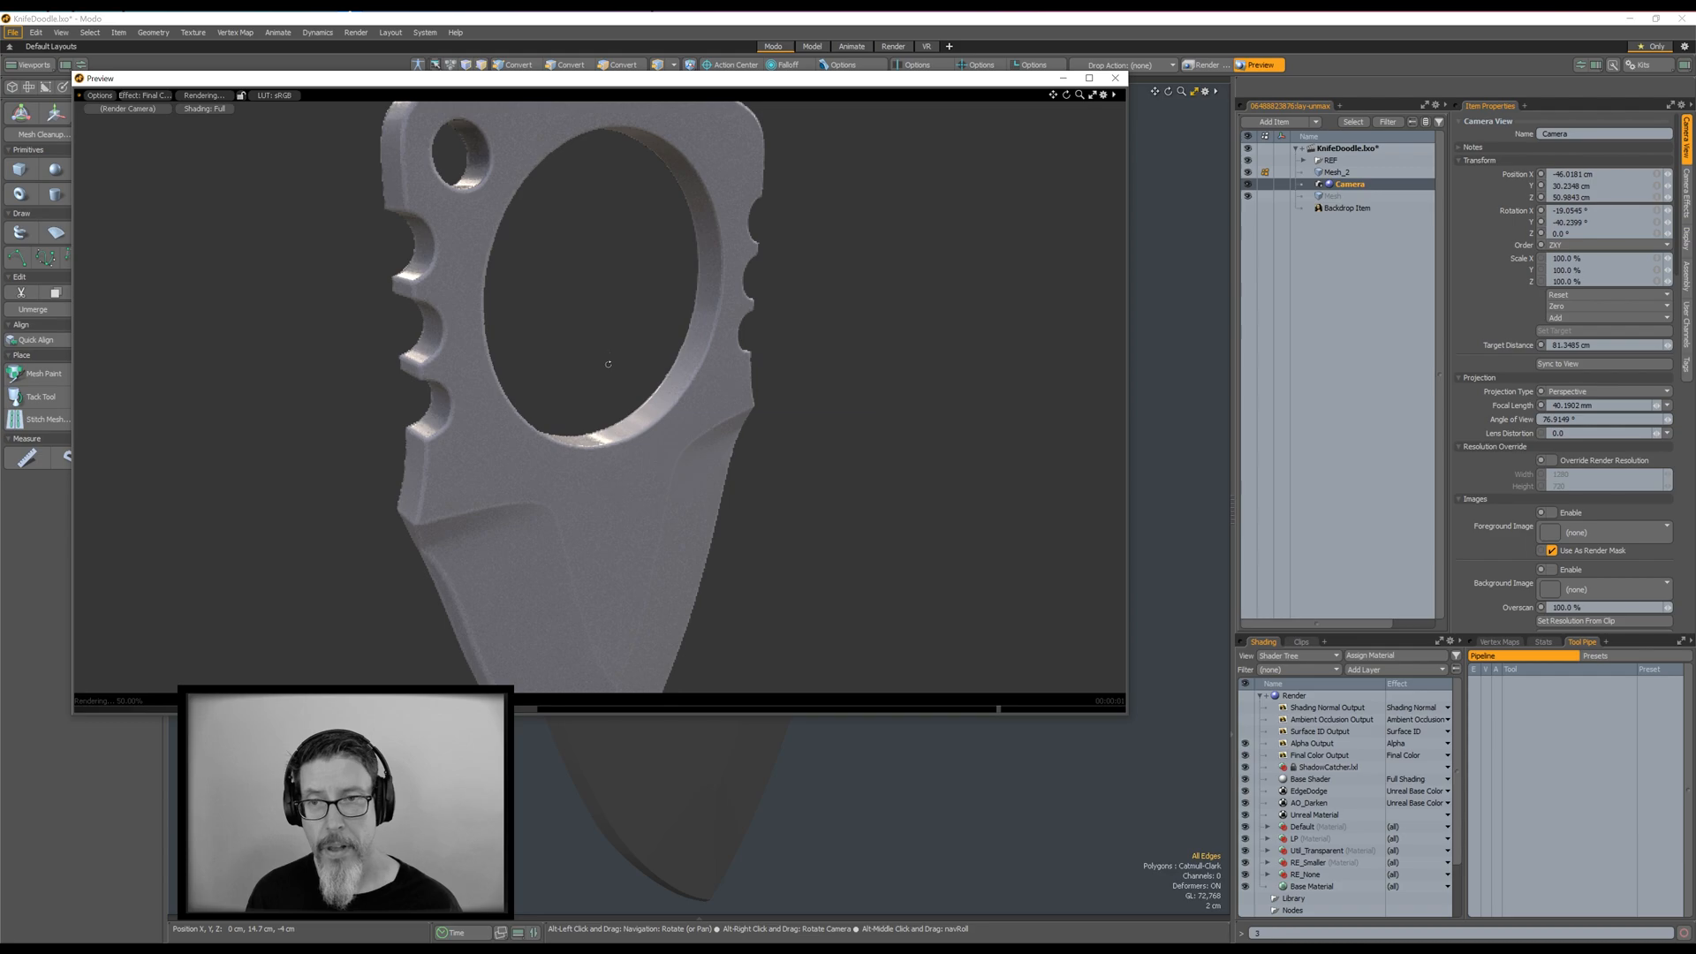
{"action": "left_click_drag", "start_coordinate": [608, 364], "coordinate": [561, 227], "text": "alt"}
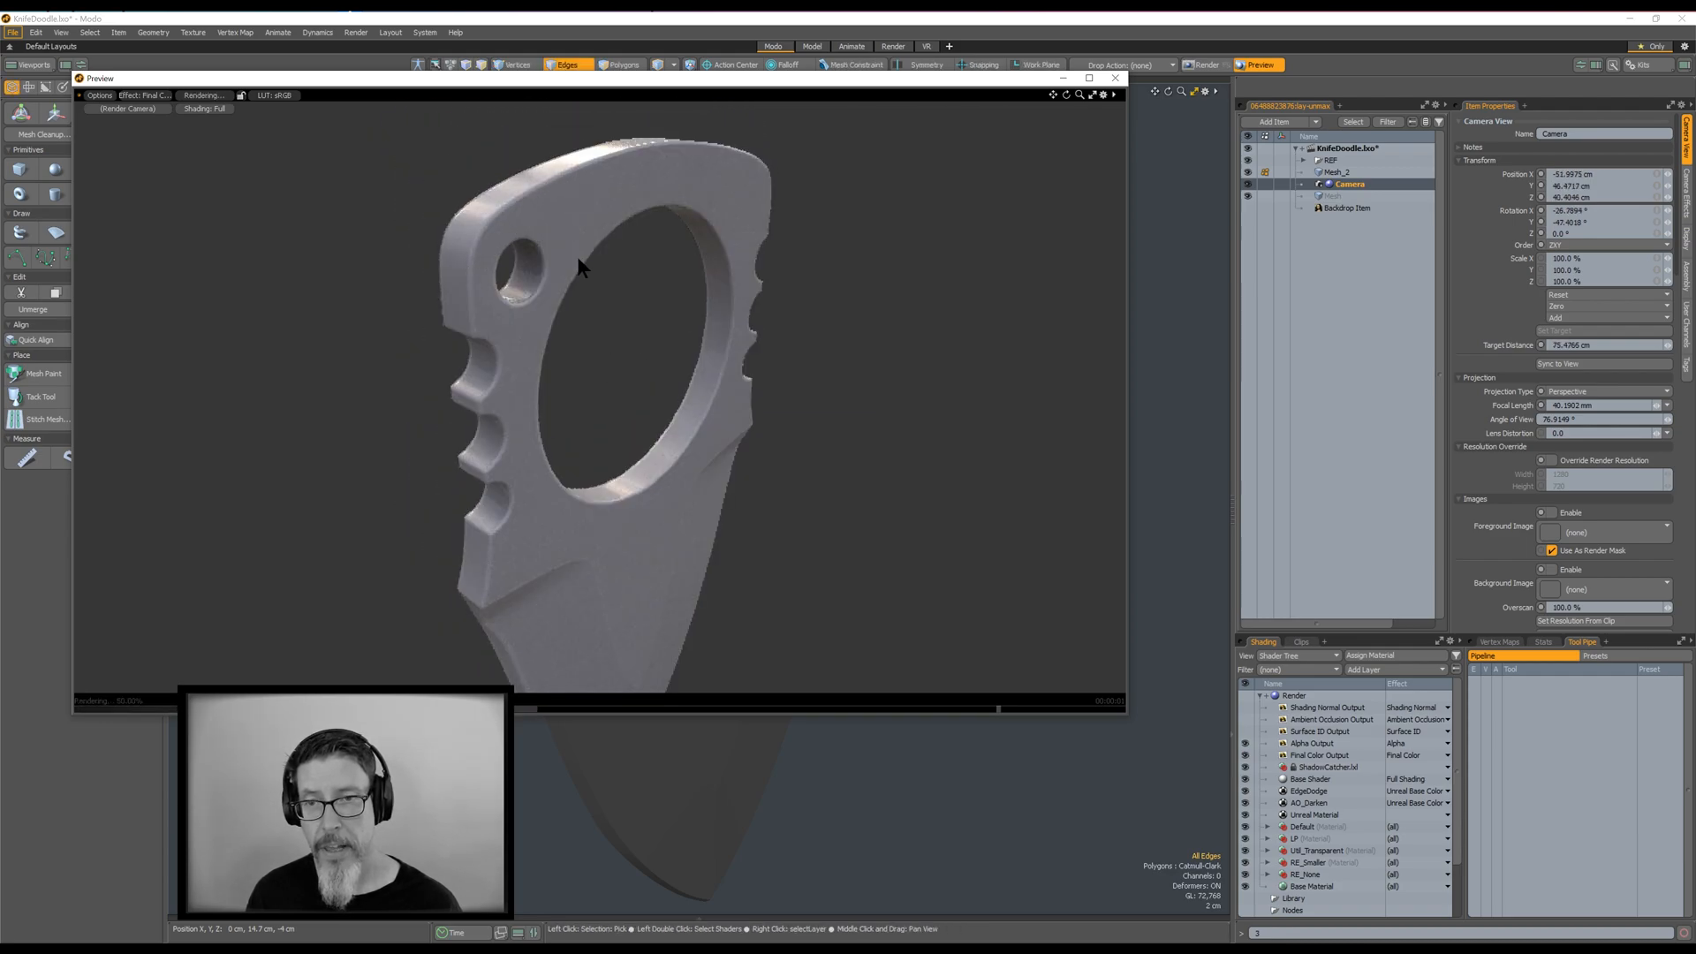
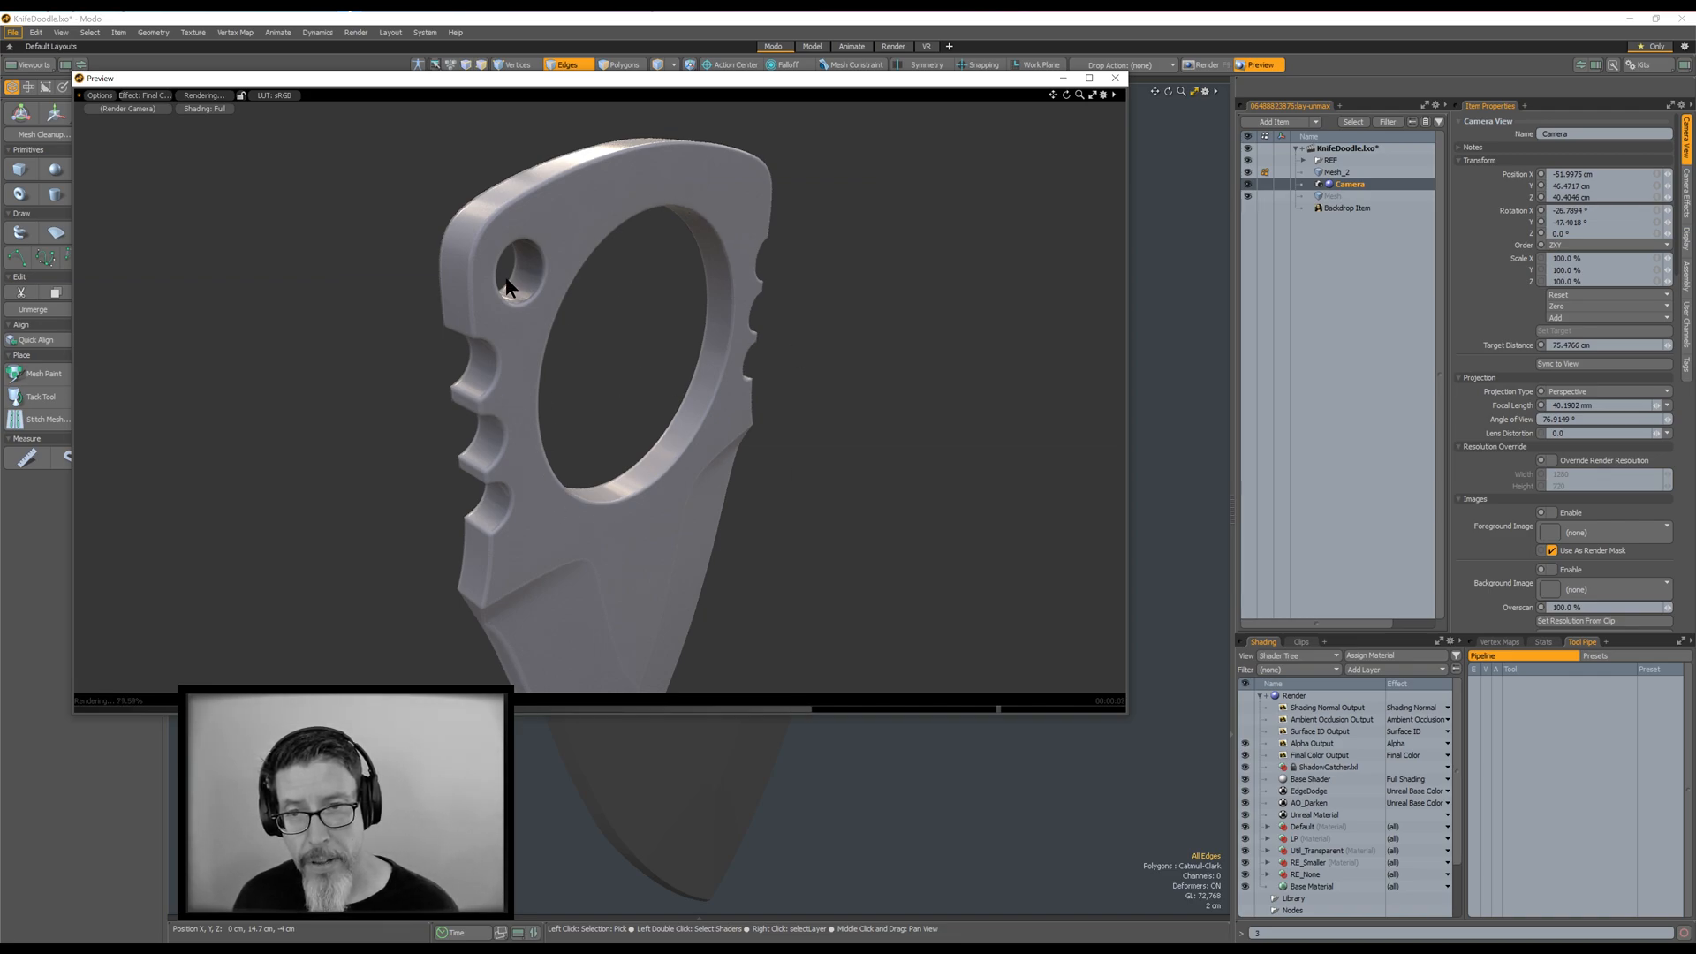
{"action": "left_click_drag", "start_coordinate": [528, 290], "coordinate": [521, 209], "text": "alt"}
{"action": "left_click_drag", "start_coordinate": [574, 609], "coordinate": [432, 506], "text": "alt+shift"}
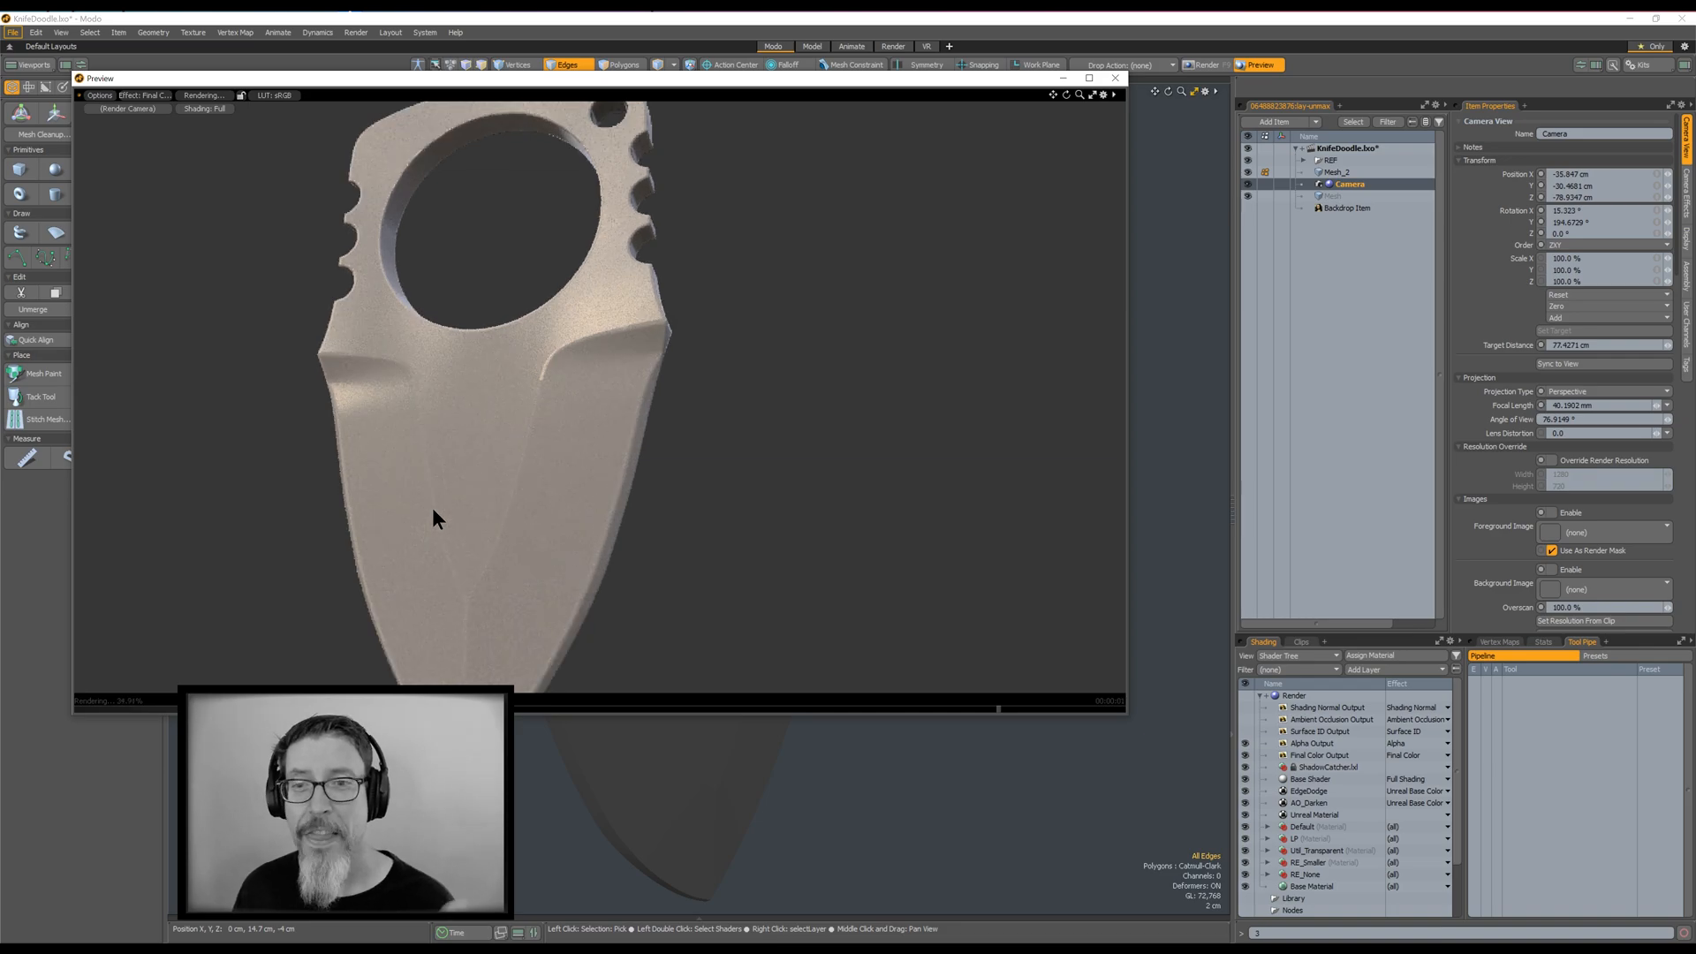
{"action": "left_click_drag", "start_coordinate": [859, 331], "coordinate": [838, 304], "text": "alt"}
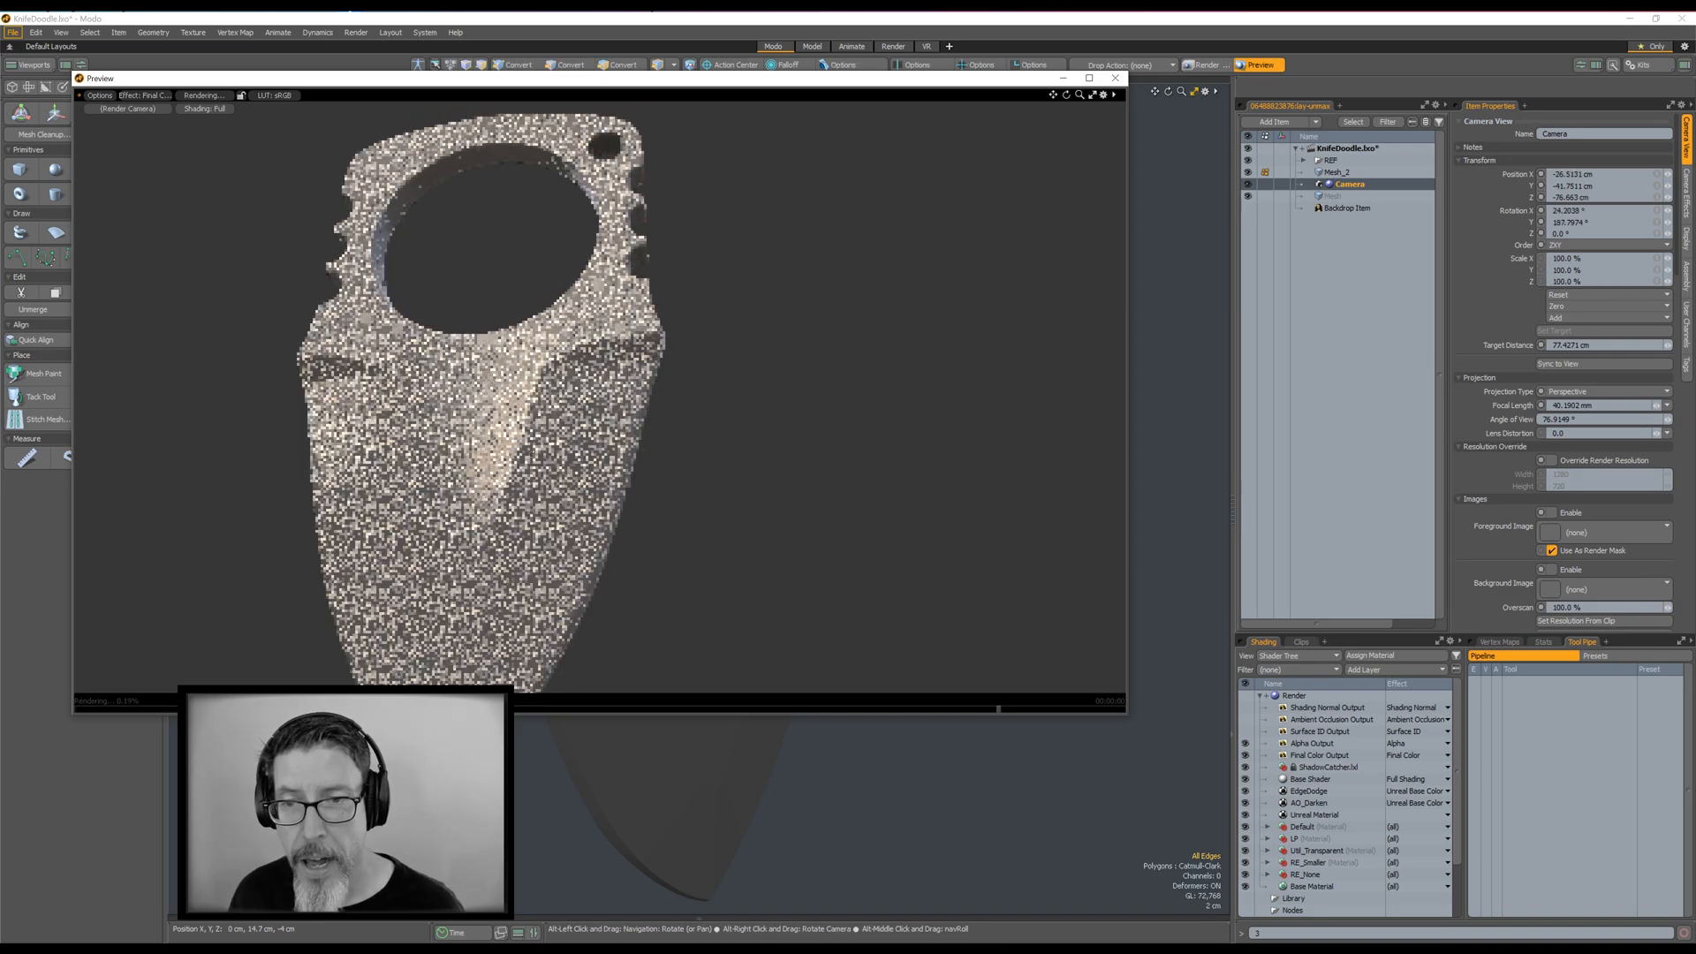
{"action": "left_click", "coordinate": [1115, 78]}
Bevel the front and back edge loops of the large finger hole with a 6.5 mm inset.
{"action": "left_click_drag", "start_coordinate": [882, 238], "coordinate": [858, 461], "text": "alt"}
{"action": "scroll", "coordinate": [792, 453], "scroll_direction": "up", "scroll_amount": 3}
{"action": "key", "text": "l"}
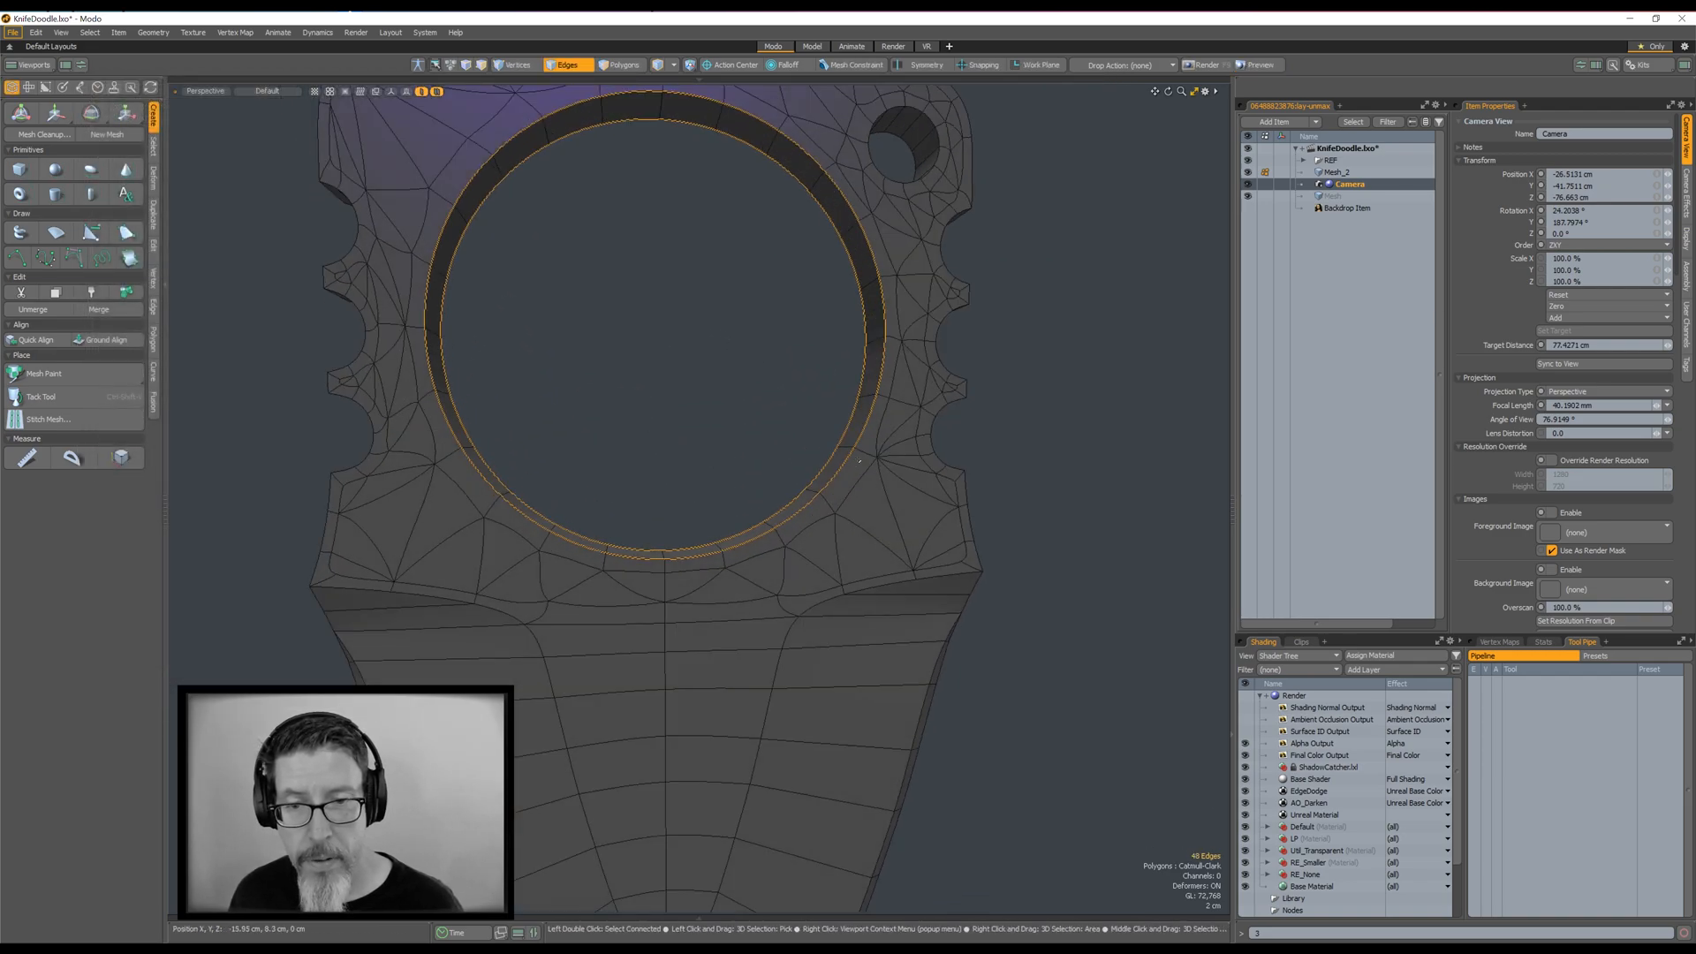
{"action": "left_click_drag", "start_coordinate": [880, 127], "coordinate": [764, 193], "text": "alt"}
{"action": "key", "text": "Tab"}
{"action": "key", "text": "Tab"}
{"action": "left_click_drag", "start_coordinate": [876, 294], "coordinate": [769, 455], "text": "alt"}
{"action": "left_click_drag", "start_coordinate": [768, 455], "coordinate": [856, 466], "text": "ctrl+alt"}
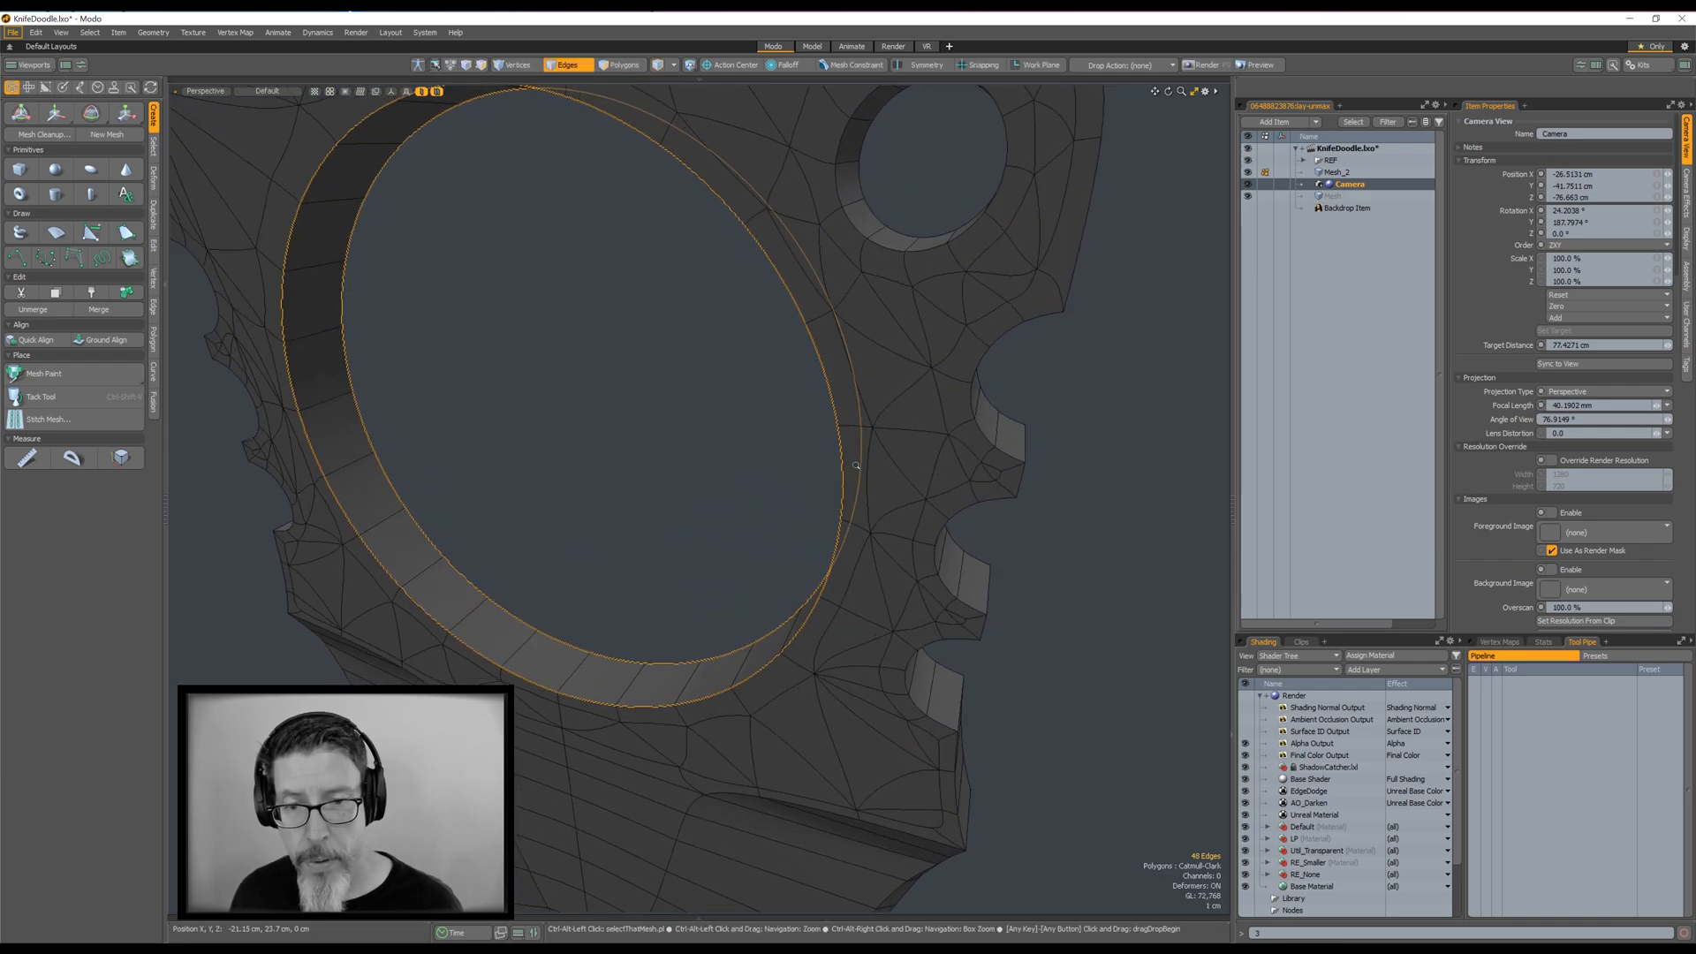
{"action": "key", "text": "b"}
{"action": "mouse_move", "coordinate": [528, 454]}
{"action": "left_mouse_down", "text": "alt"}
{"action": "mouse_move", "coordinate": [535, 483]}
{"action": "mouse_move", "coordinate": [562, 478]}
{"action": "mouse_move", "coordinate": [630, 425]}
{"action": "left_mouse_up", "text": "alt"}
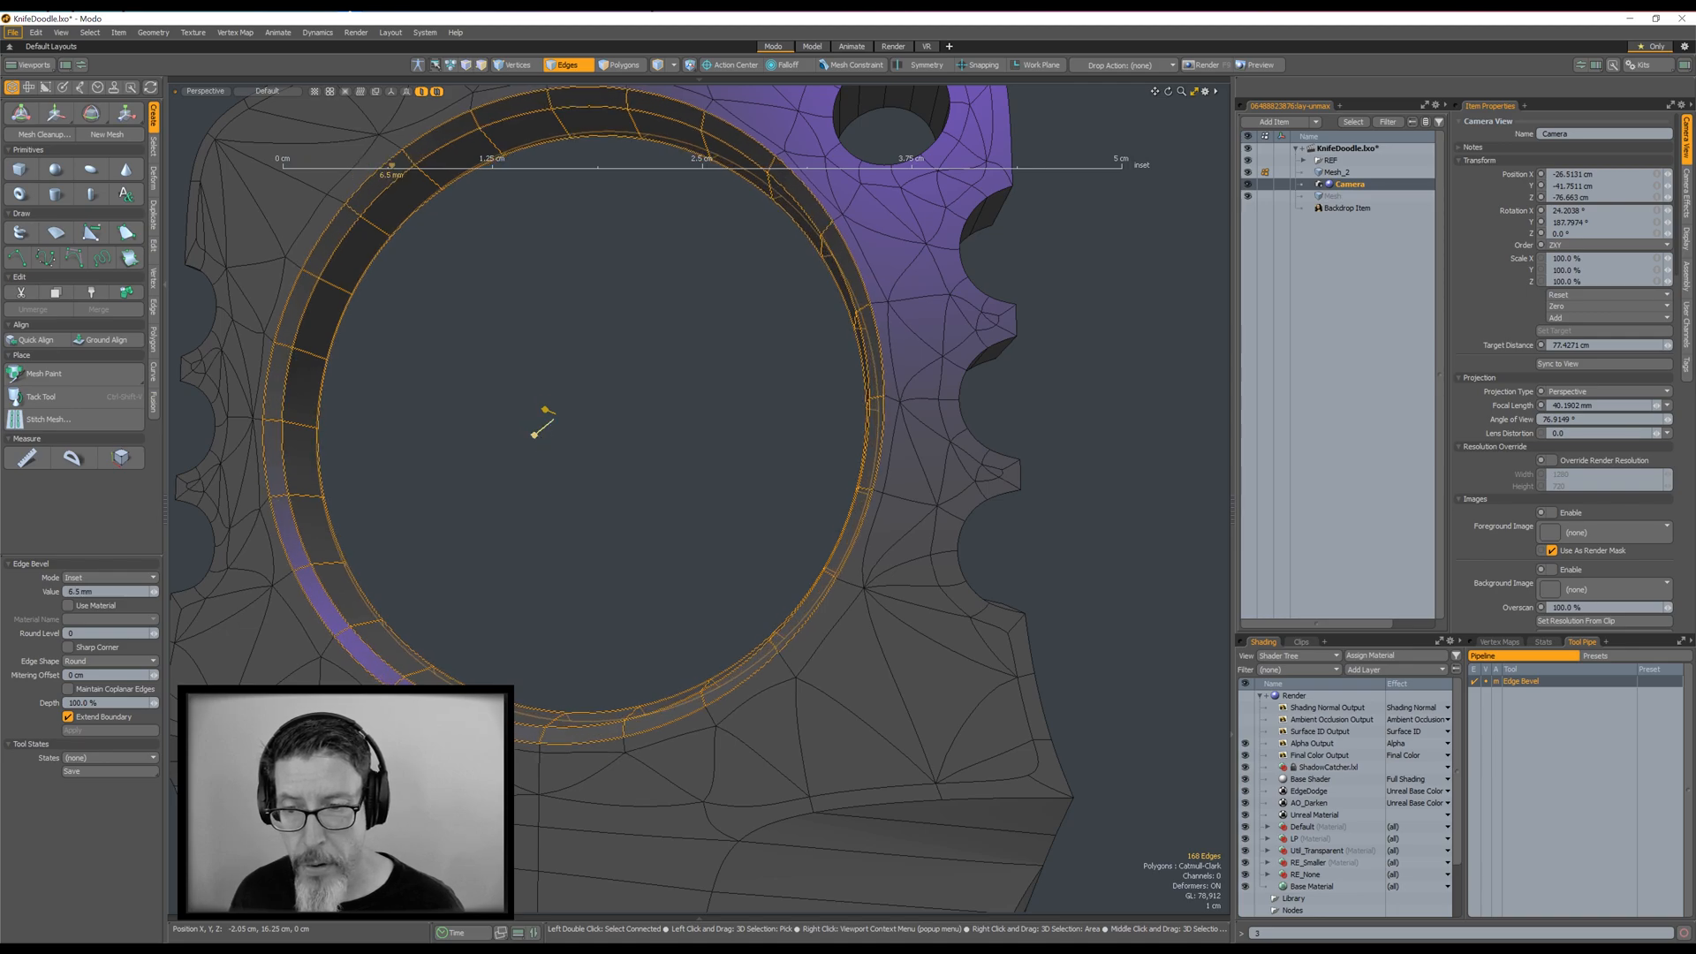
{"action": "key", "text": "shift+Tab"}
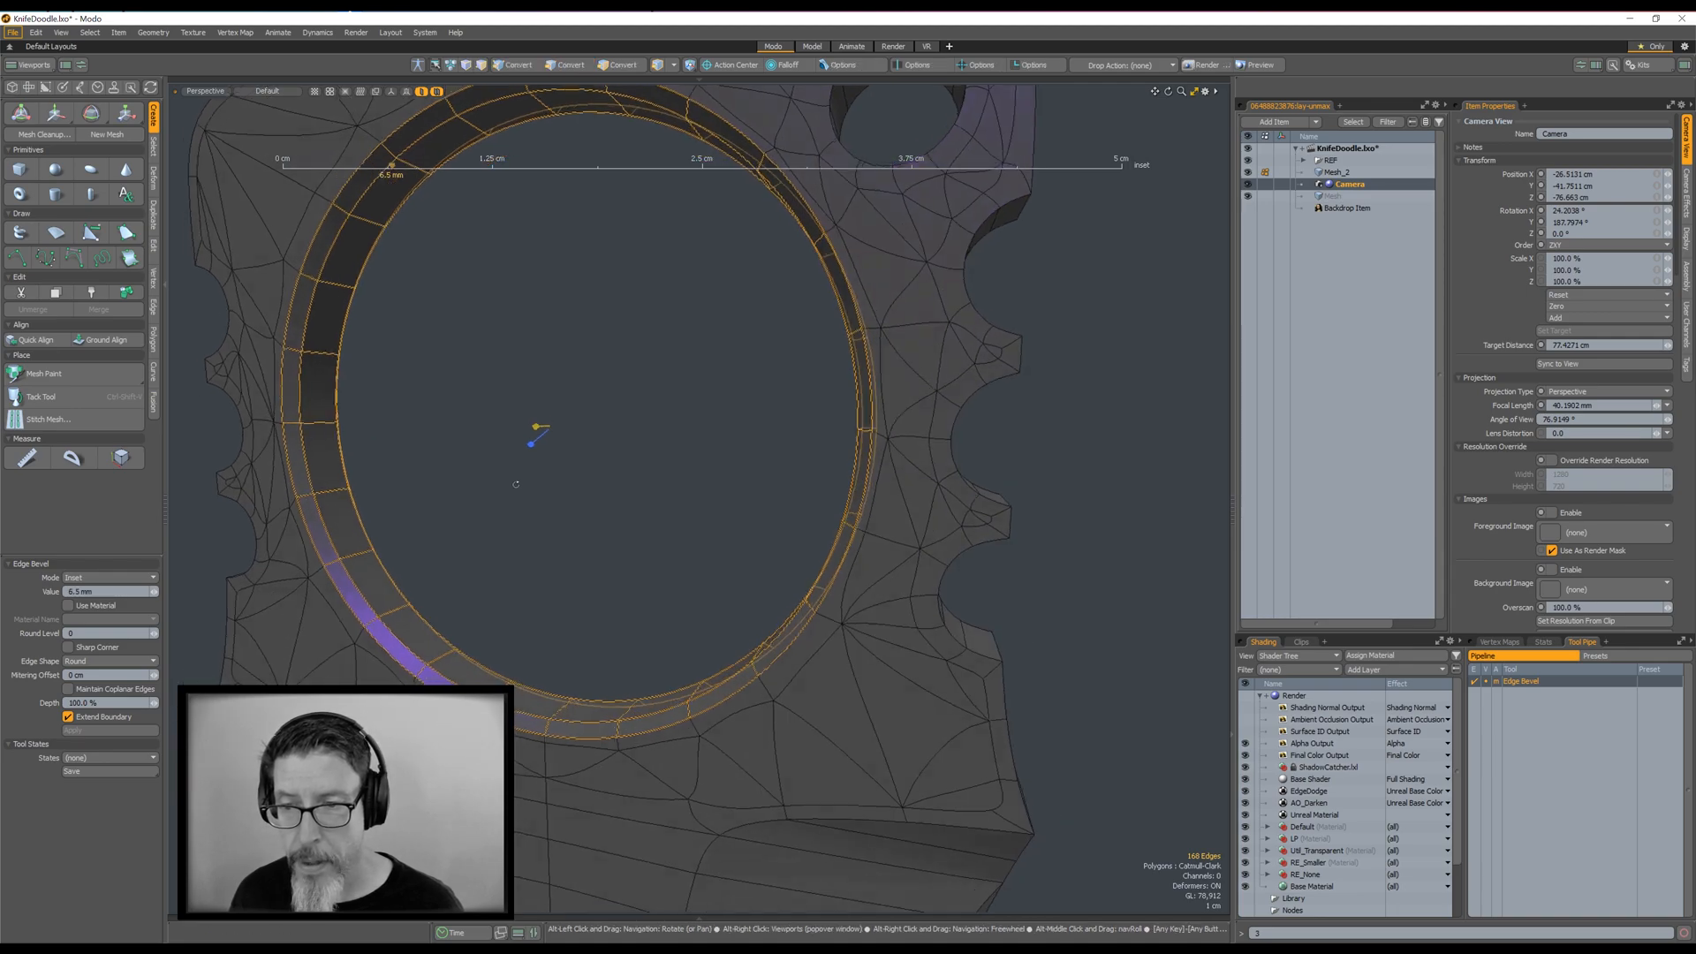
{"action": "key", "text": "space"}
{"action": "left_click", "coordinate": [470, 521]}
Bevel the front and back edge loops of the small round hole in the handle corner.
{"action": "left_click_drag", "start_coordinate": [470, 521], "coordinate": [500, 442], "text": "alt"}
{"action": "key", "text": "shift+Tab"}
{"action": "key", "text": "g"}
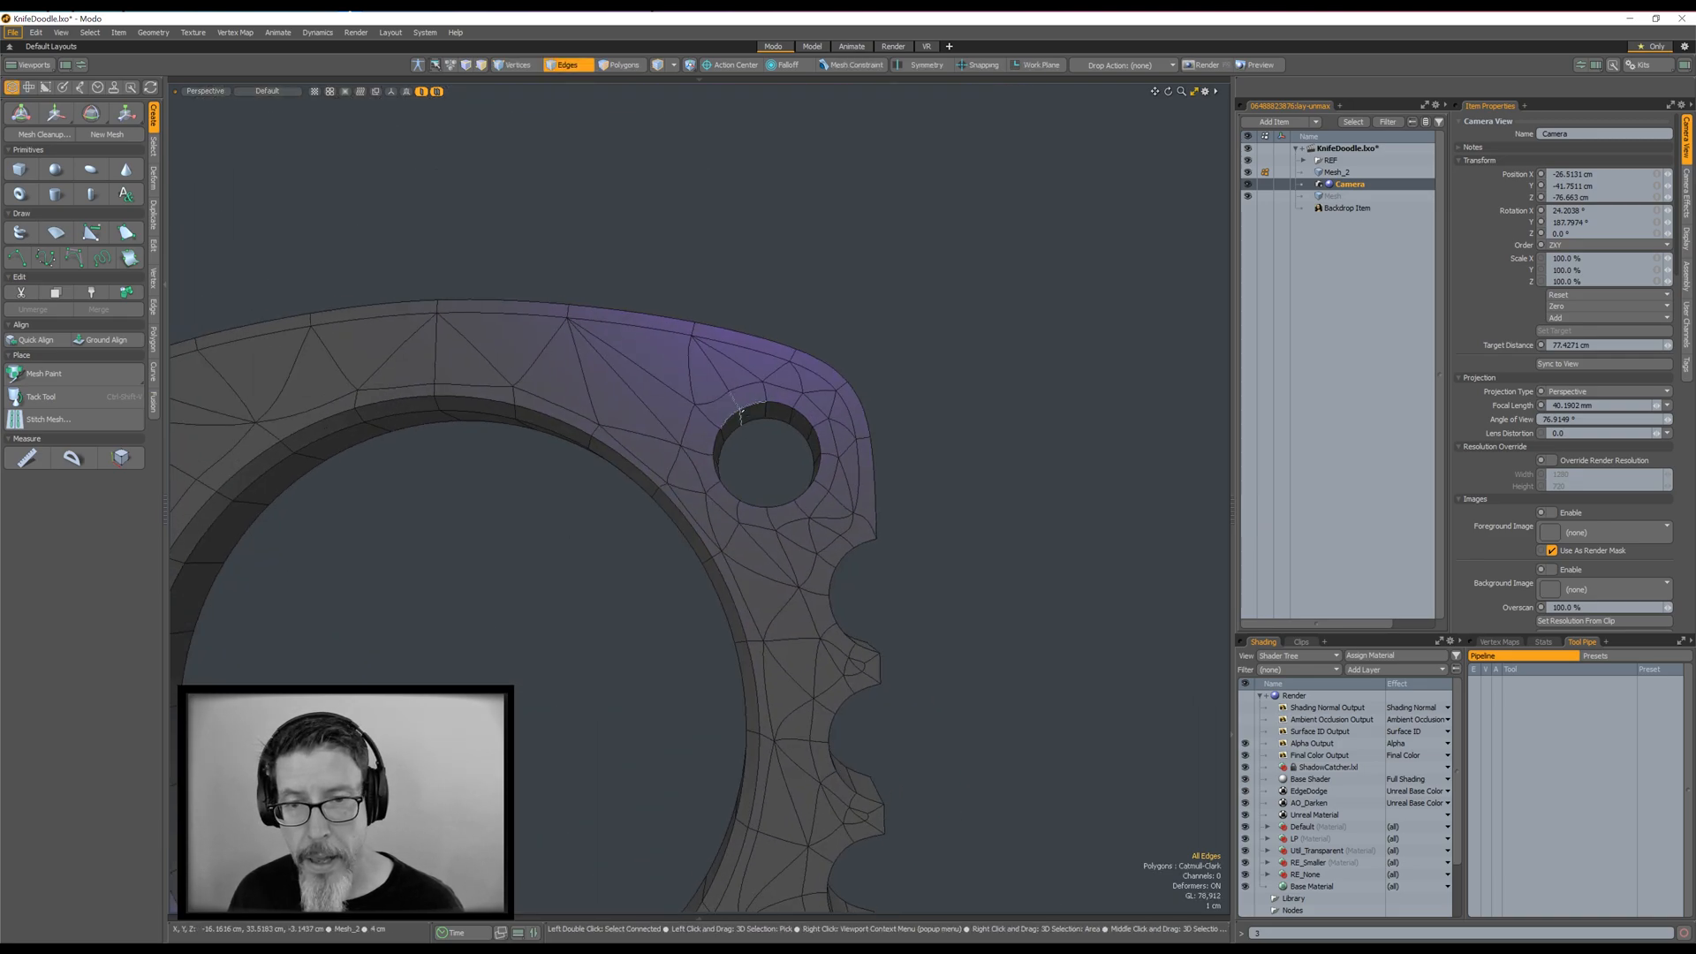
{"action": "key", "text": "l"}
{"action": "mouse_move", "coordinate": [777, 454]}
{"action": "left_mouse_down", "text": "alt+shift"}
{"action": "mouse_move", "coordinate": [640, 590]}
{"action": "mouse_move", "coordinate": [694, 590]}
{"action": "mouse_move", "coordinate": [619, 633]}
{"action": "mouse_move", "coordinate": [776, 377]}
{"action": "mouse_move", "coordinate": [602, 488]}
{"action": "mouse_move", "coordinate": [543, 474]}
{"action": "mouse_move", "coordinate": [581, 389]}
{"action": "mouse_move", "coordinate": [463, 379]}
{"action": "mouse_move", "coordinate": [334, 443]}
{"action": "mouse_move", "coordinate": [606, 409]}
{"action": "mouse_move", "coordinate": [527, 448]}
{"action": "left_mouse_up", "text": "alt+shift"}
{"action": "scroll", "coordinate": [703, 519], "scroll_direction": "up", "scroll_amount": 4}
{"action": "key", "text": "b"}
{"action": "key", "text": "q"}
{"action": "key", "text": "Escape"}
Bevel the front and back outline edges of the handle, including the finger notches, with an inset of about 5.5 mm.
{"action": "key", "text": "alt+w"}
{"action": "double_click", "coordinate": [528, 419]}
{"action": "double_click", "coordinate": [506, 361], "text": "shift"}
{"action": "key", "text": "KP_8"}
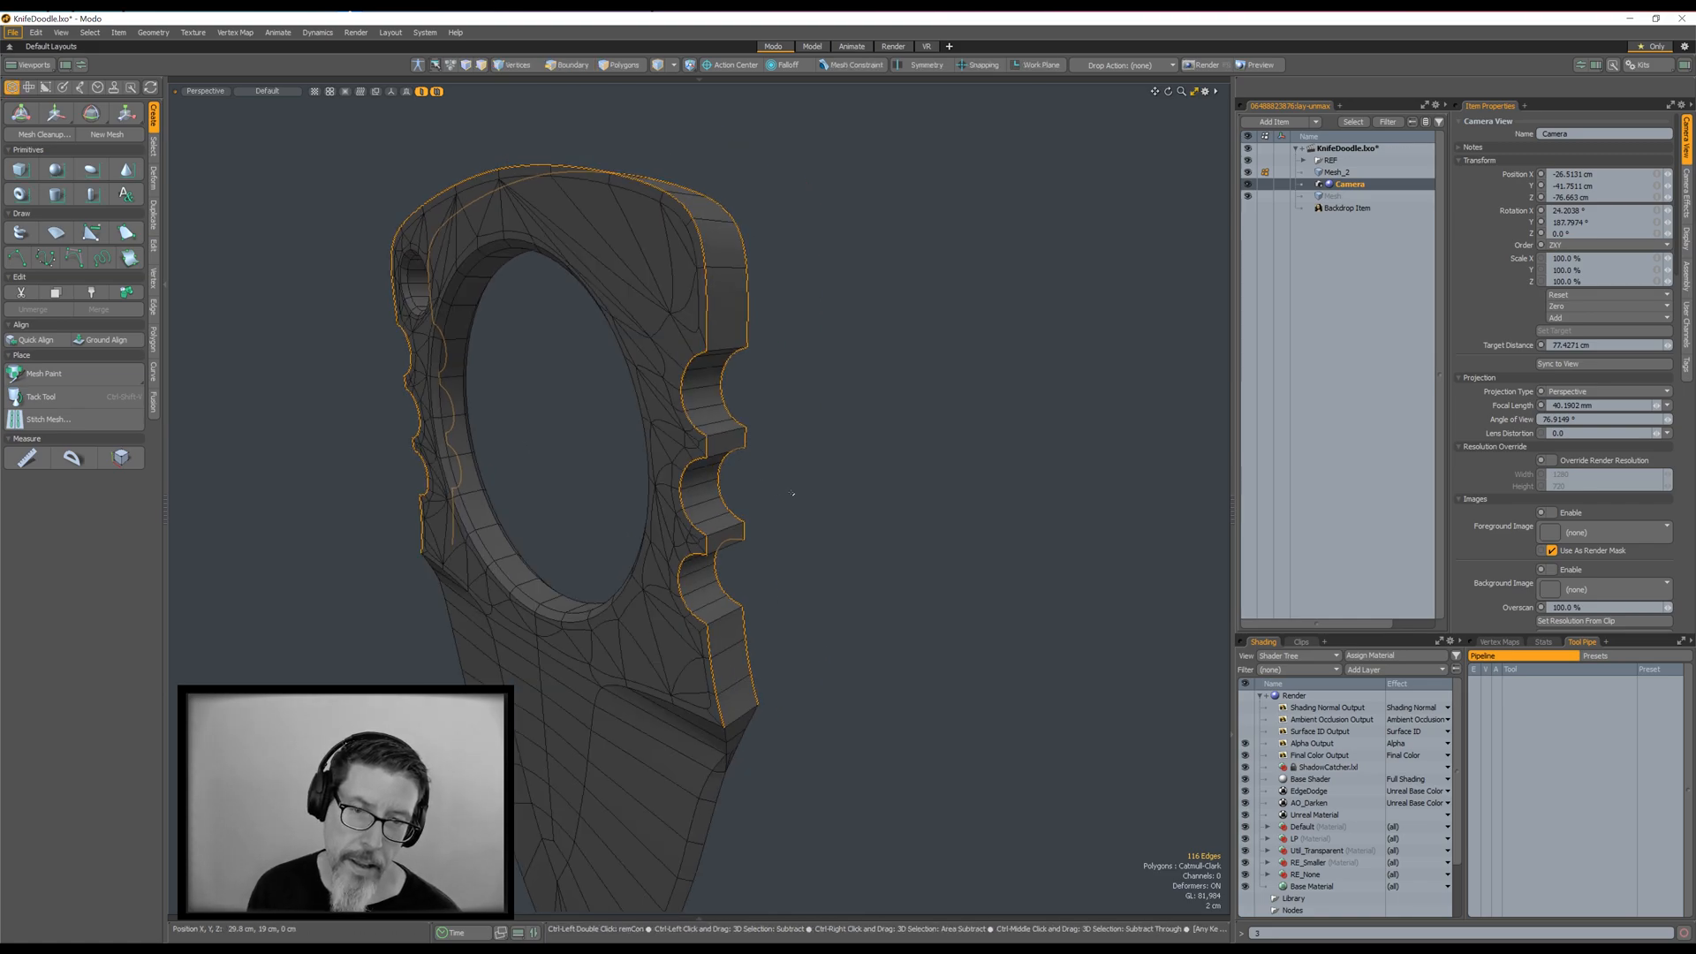
{"action": "left_click_drag", "start_coordinate": [765, 613], "coordinate": [729, 519], "text": "alt"}
{"action": "left_click_drag", "start_coordinate": [523, 562], "coordinate": [668, 429], "text": "alt"}
{"action": "key", "text": "b"}
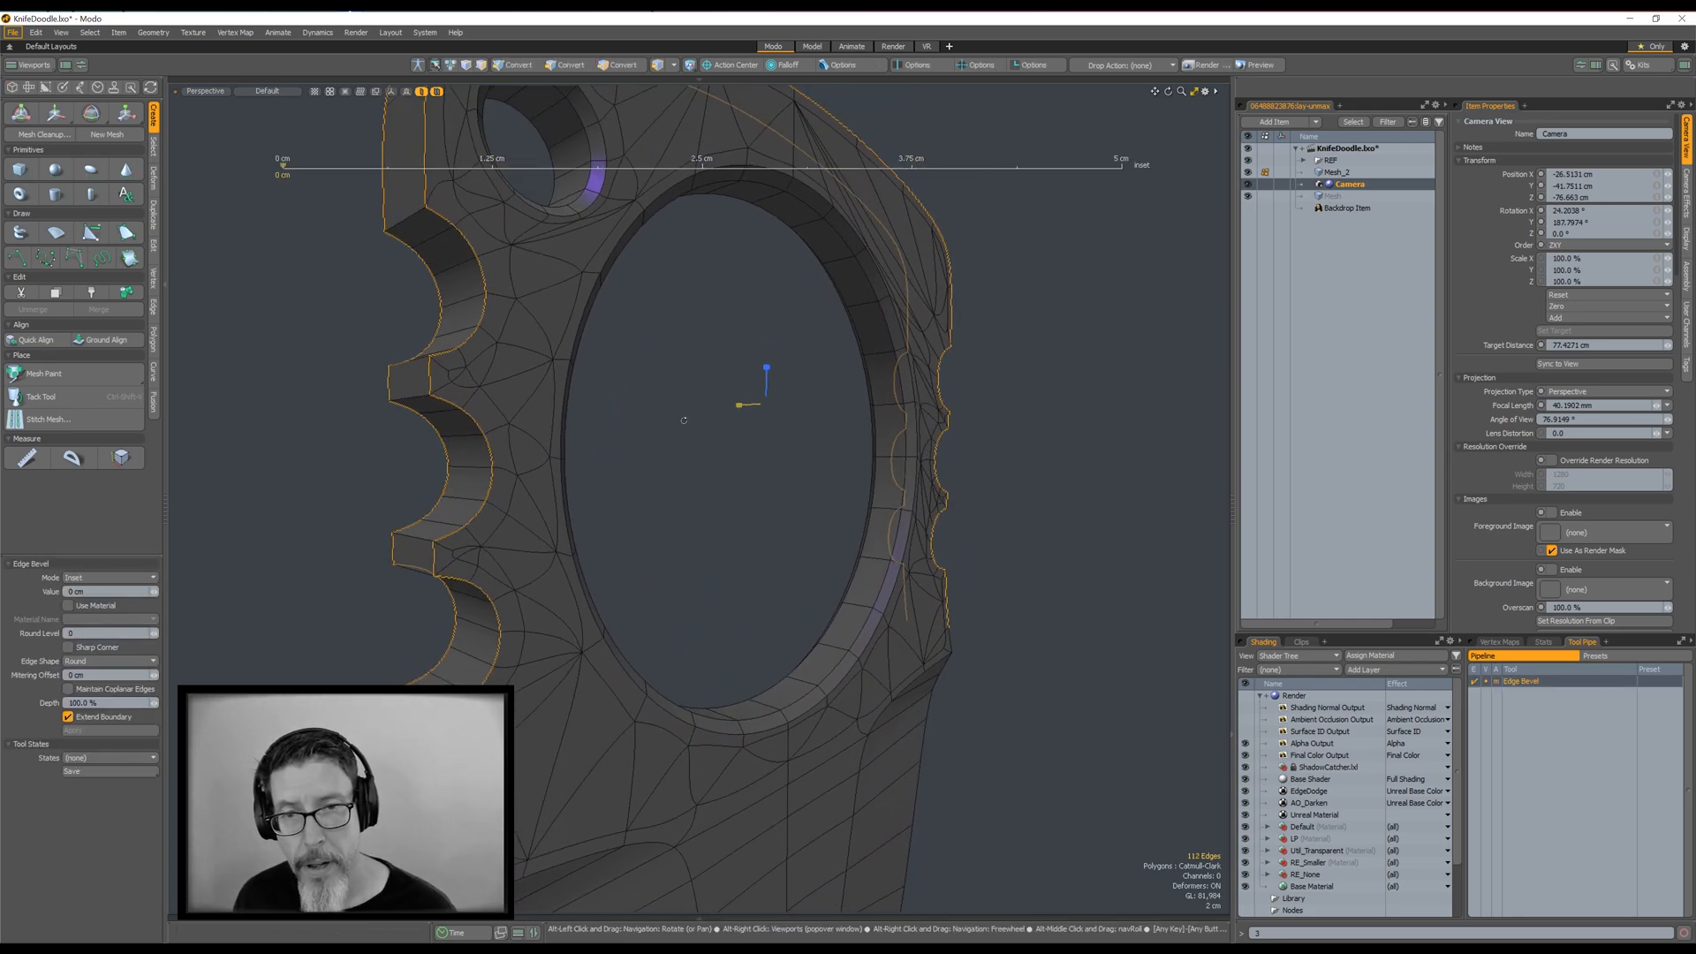
{"action": "left_click_drag", "start_coordinate": [765, 375], "coordinate": [867, 375]}
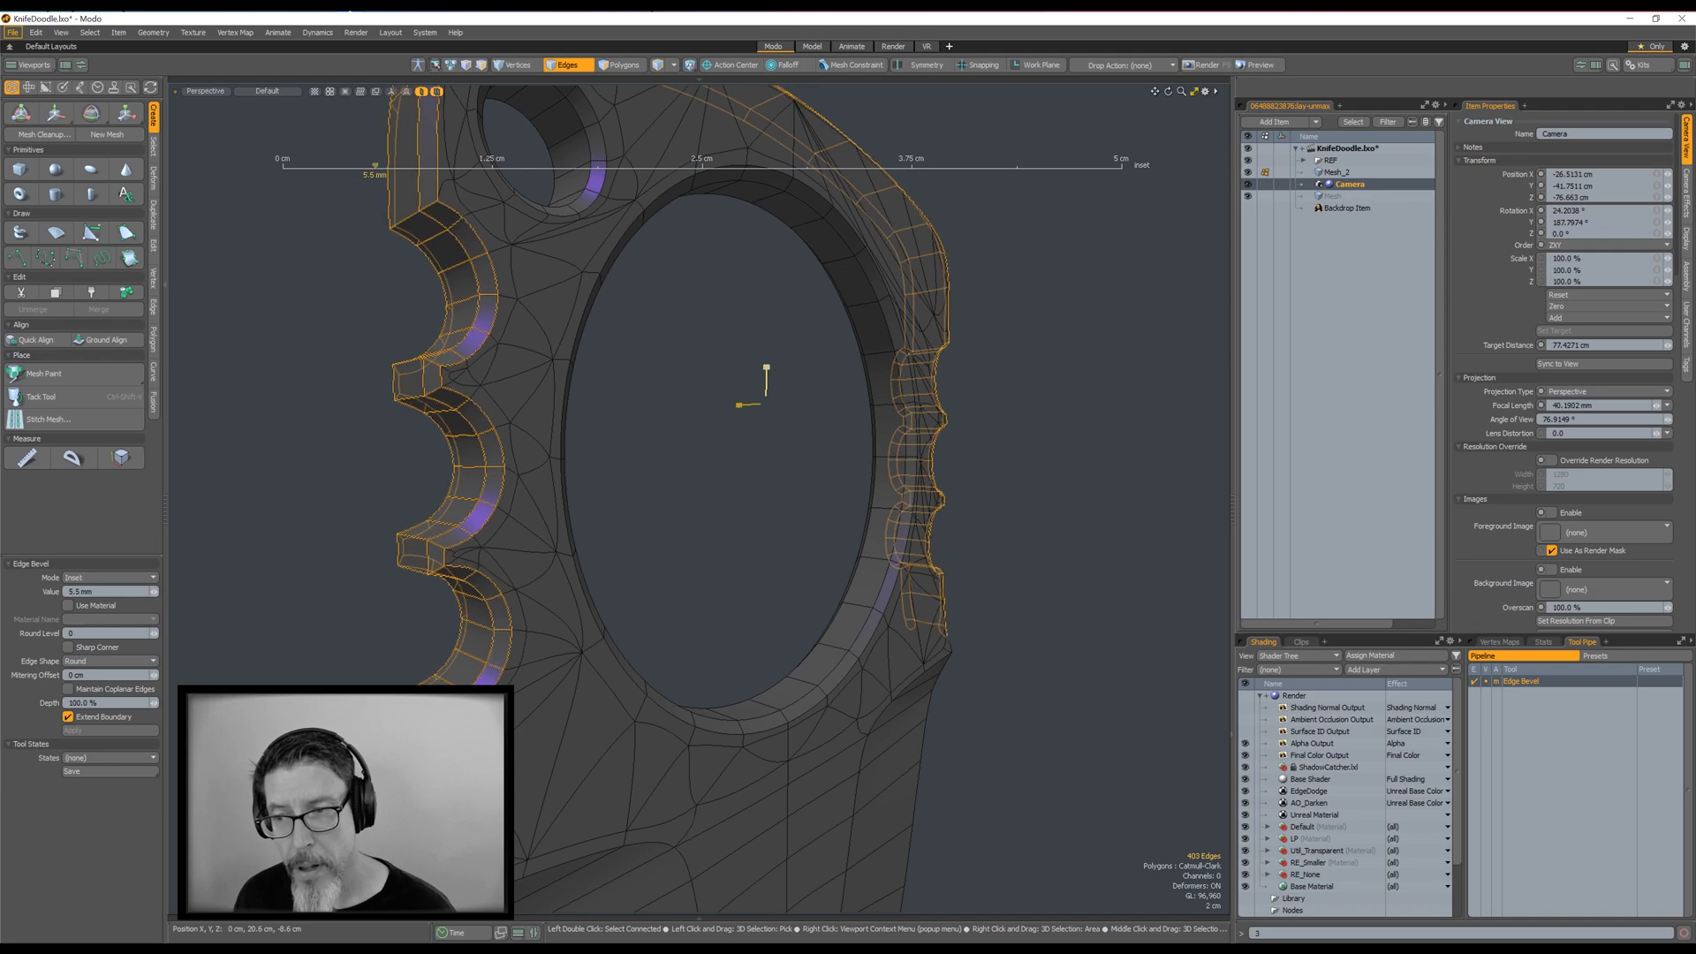
{"action": "left_click_drag", "start_coordinate": [705, 350], "coordinate": [649, 387], "text": "alt"}
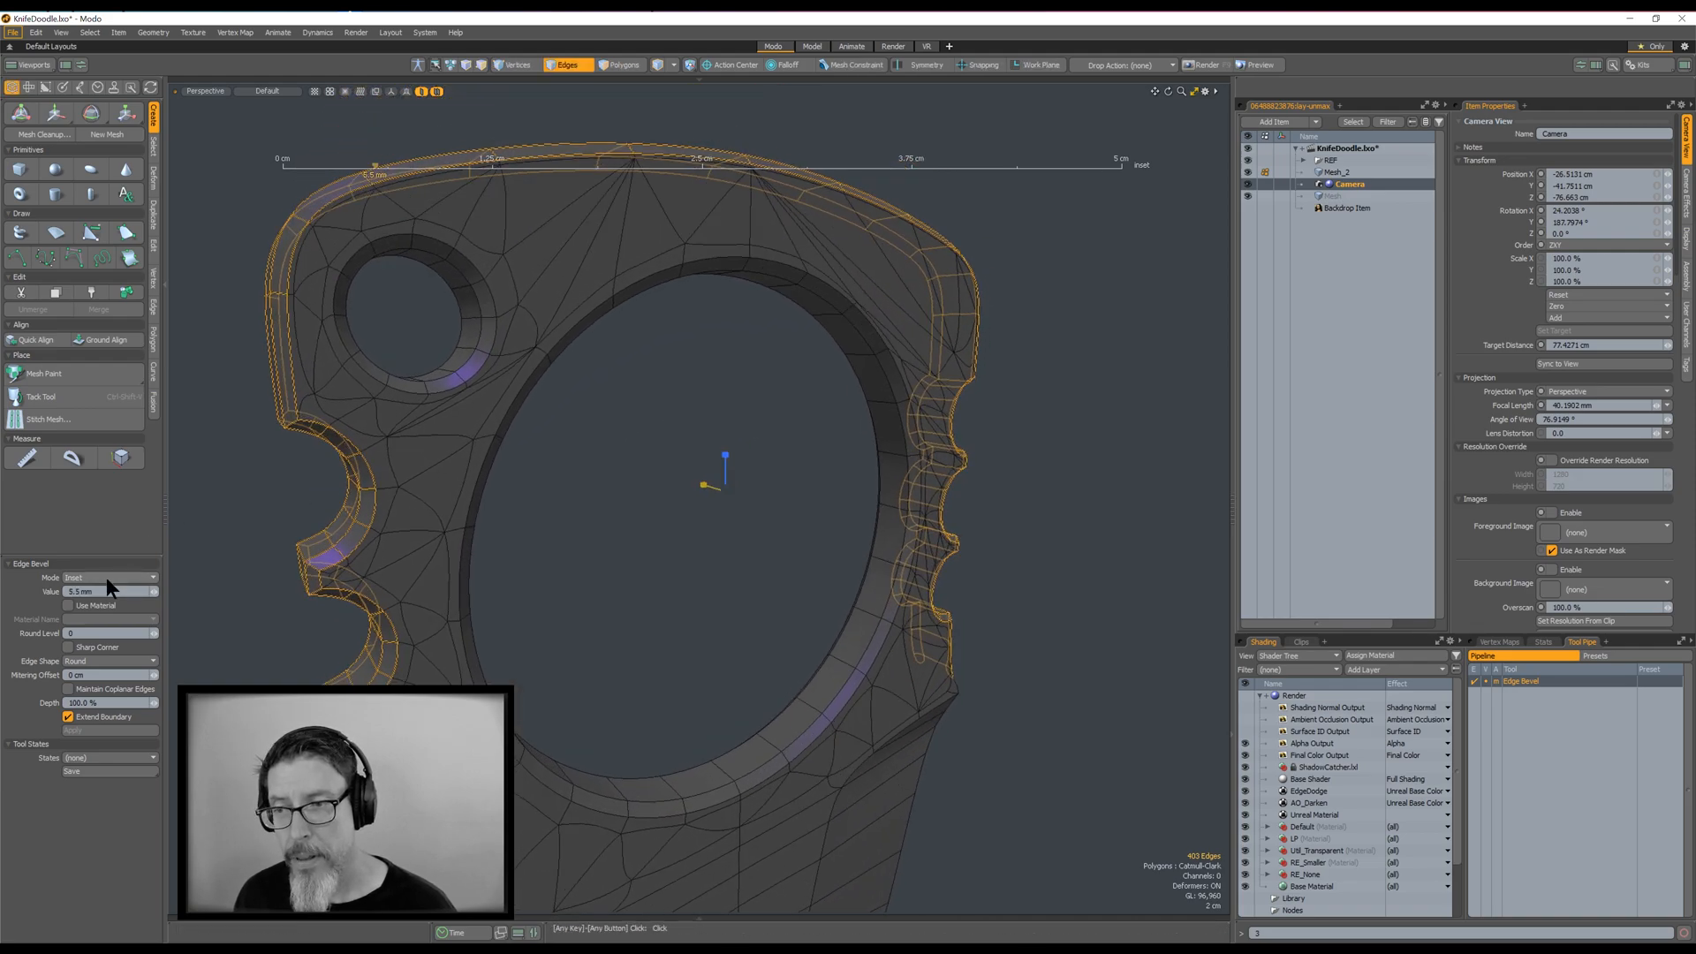
Set the handle outline's edge bevel value to 6.5 cm.
{"action": "left_click", "coordinate": [115, 591]}
{"action": "type", "text": "6.5 cm"}
{"action": "key", "text": "Return"}
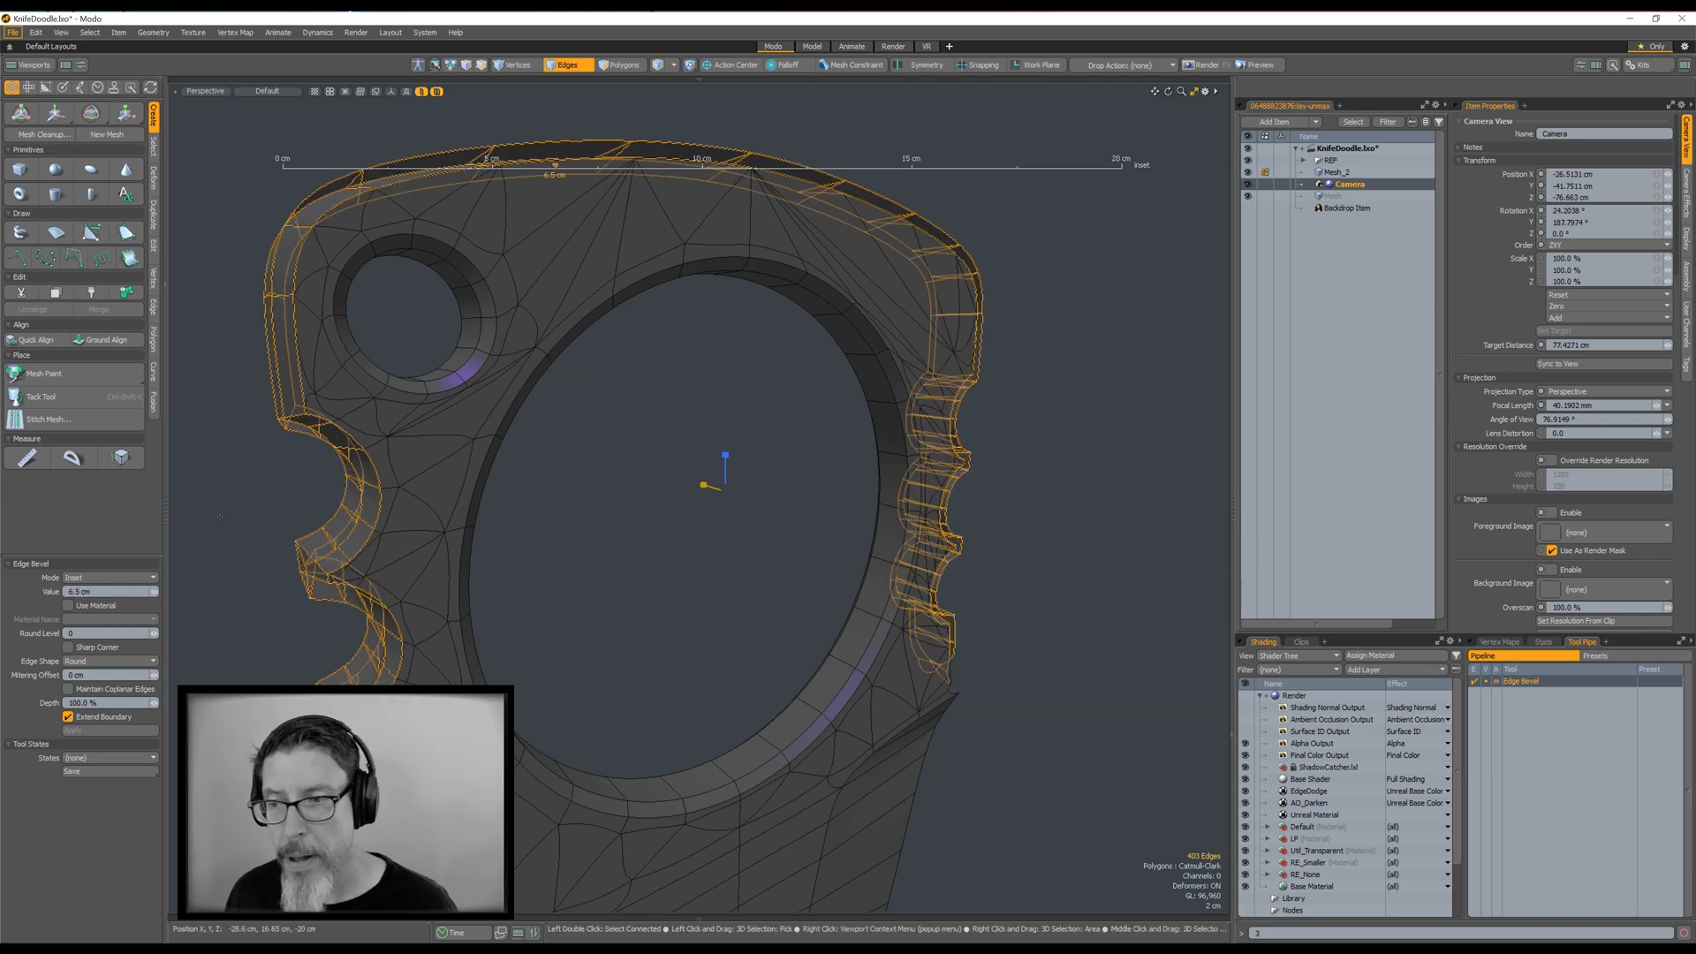
Set the edge bevel on the handle's outer rim to 6.5 mm, end the bevel and clear the edge selection.
{"action": "left_click", "coordinate": [116, 592]}
{"action": "type", "text": ".65"}
{"action": "key", "text": "Return"}
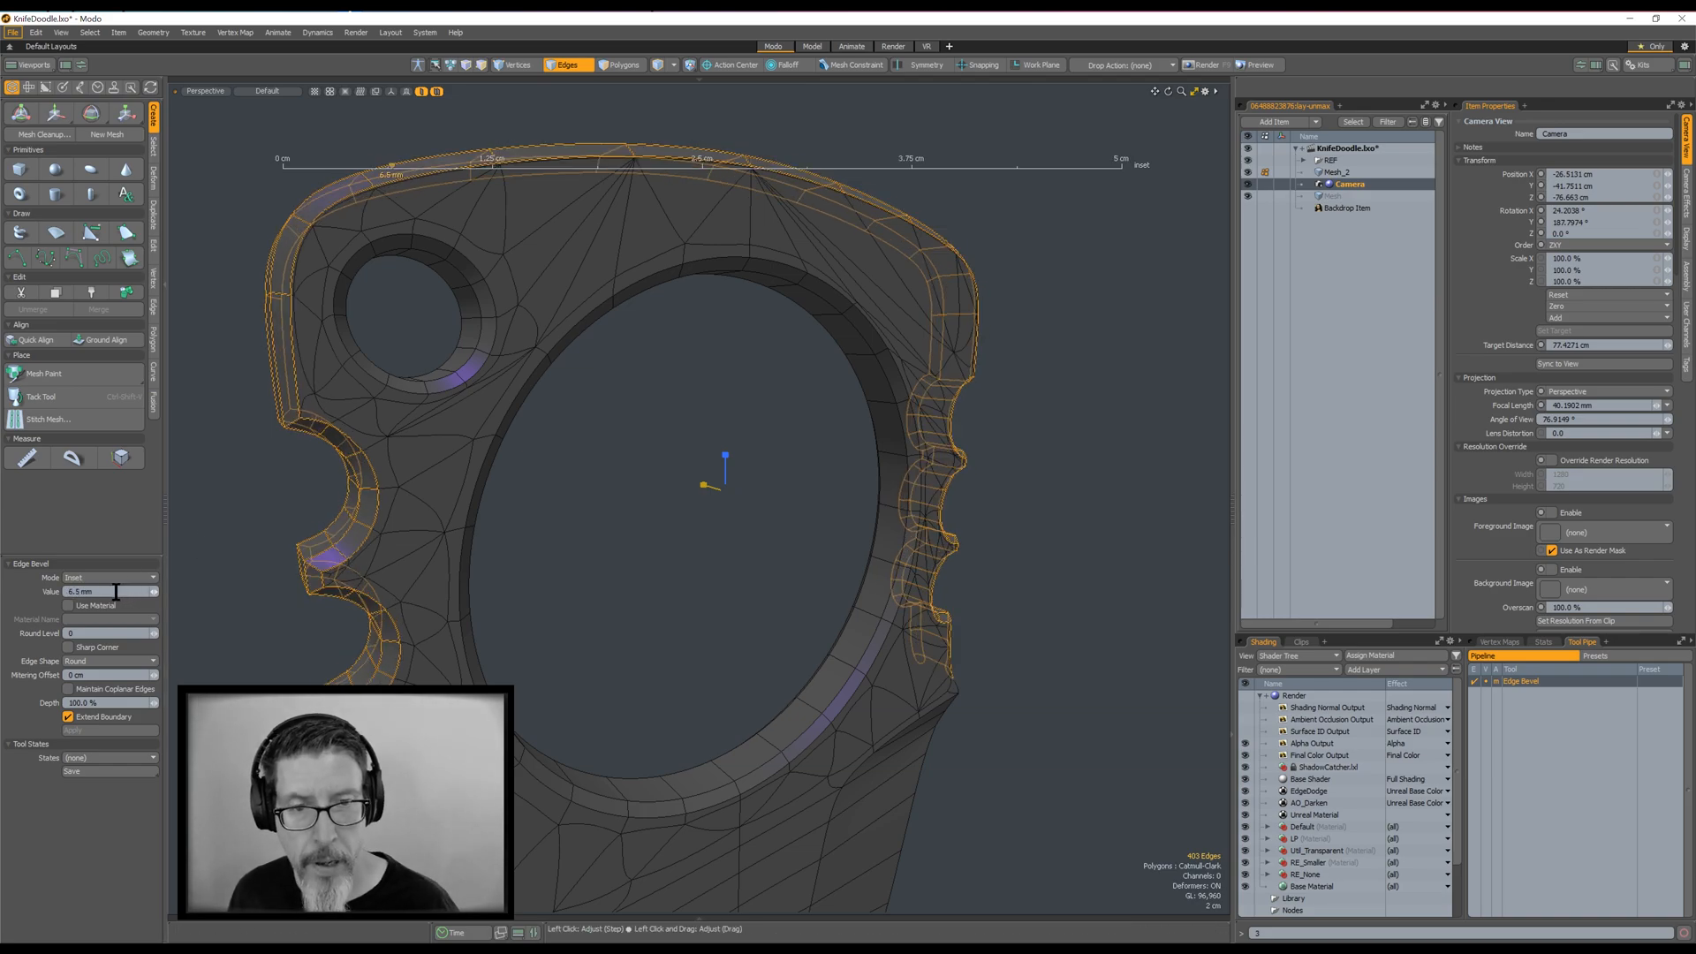
{"action": "left_click_drag", "start_coordinate": [379, 464], "coordinate": [477, 429], "text": "alt"}
{"action": "key", "text": "space"}
{"action": "left_click", "coordinate": [790, 406]}
Examine the bevelled handle around the finger notches, picking out the small corner triangles where the bevel ends above the blade.
{"action": "key", "text": "shift+Tab"}
{"action": "key", "text": "shift+Tab"}
{"action": "key", "text": "KP_6"}
{"action": "left_click_drag", "start_coordinate": [791, 405], "coordinate": [928, 413], "text": "ctrl+alt"}
{"action": "key", "text": "KP_6"}
{"action": "left_click_drag", "start_coordinate": [805, 551], "coordinate": [589, 649], "text": "alt"}
{"action": "key", "text": "3"}
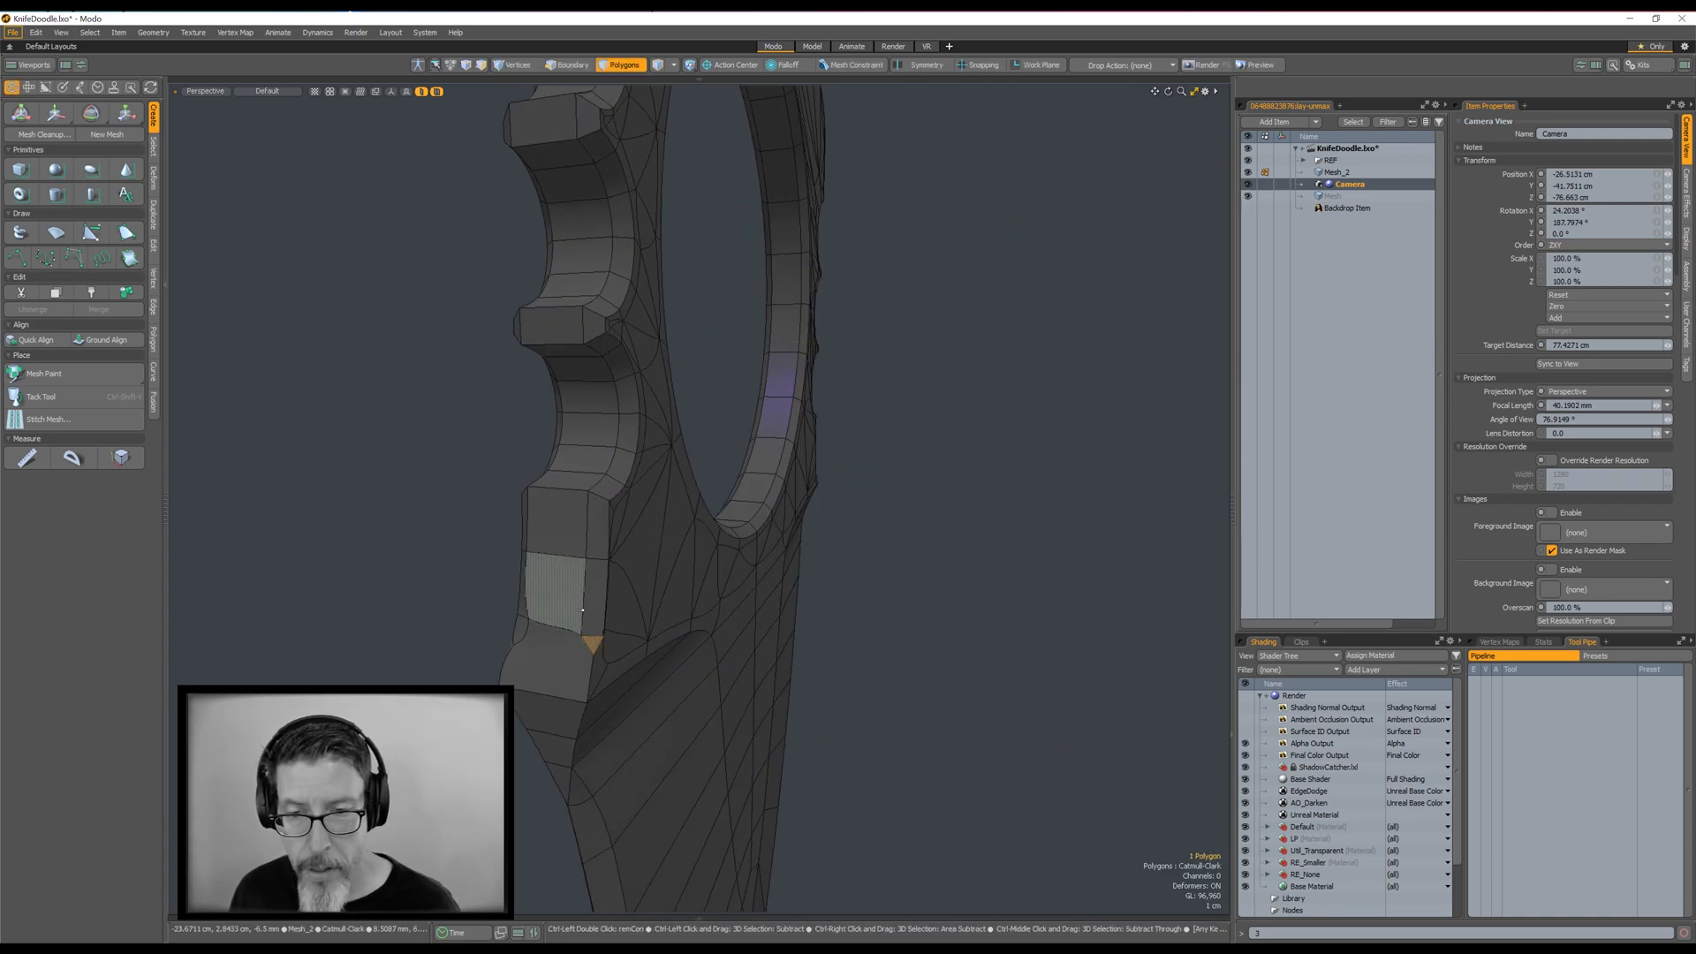
{"action": "left_click", "coordinate": [523, 631]}
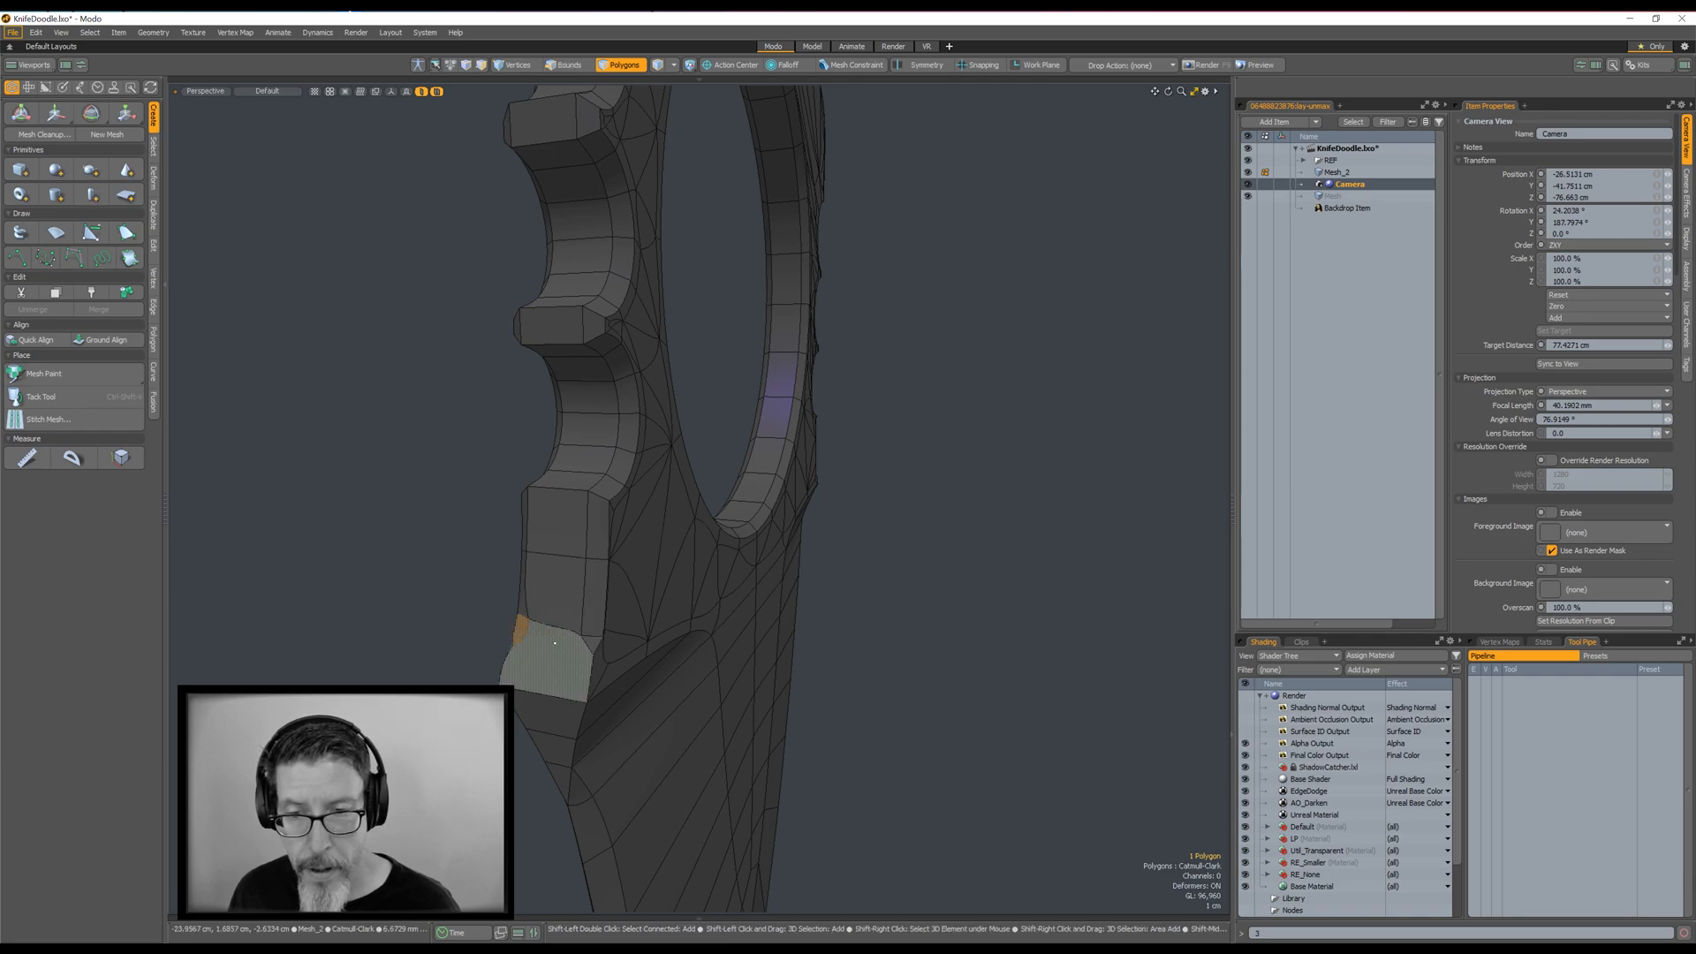
{"action": "left_click", "coordinate": [889, 617]}
{"action": "left_click_drag", "start_coordinate": [889, 616], "coordinate": [853, 595], "text": "alt"}
{"action": "key", "text": "ctrl+w"}
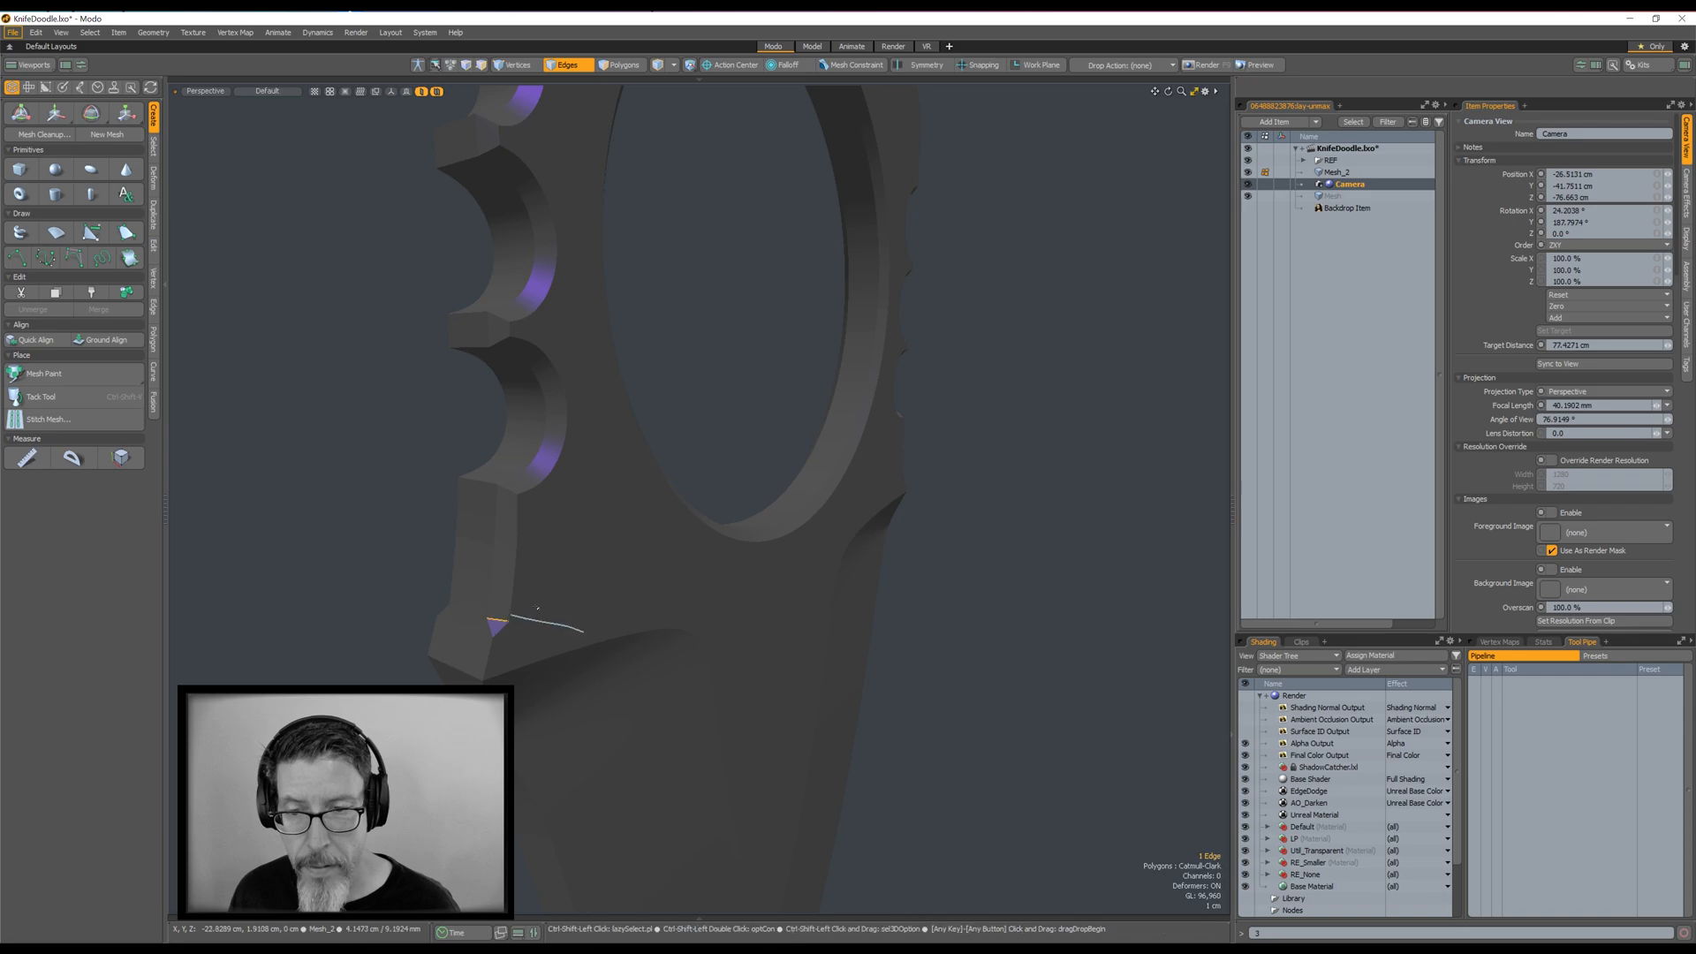
Examine the bevel corners beneath the lowest finger notch with subdivision on and off, highlighting the two corner triangles and an adjoining edge.
{"action": "left_click_drag", "start_coordinate": [578, 566], "coordinate": [621, 566], "text": "alt"}
{"action": "scroll", "coordinate": [671, 614], "scroll_direction": "up", "scroll_amount": 3}
{"action": "key", "text": "KP_7"}
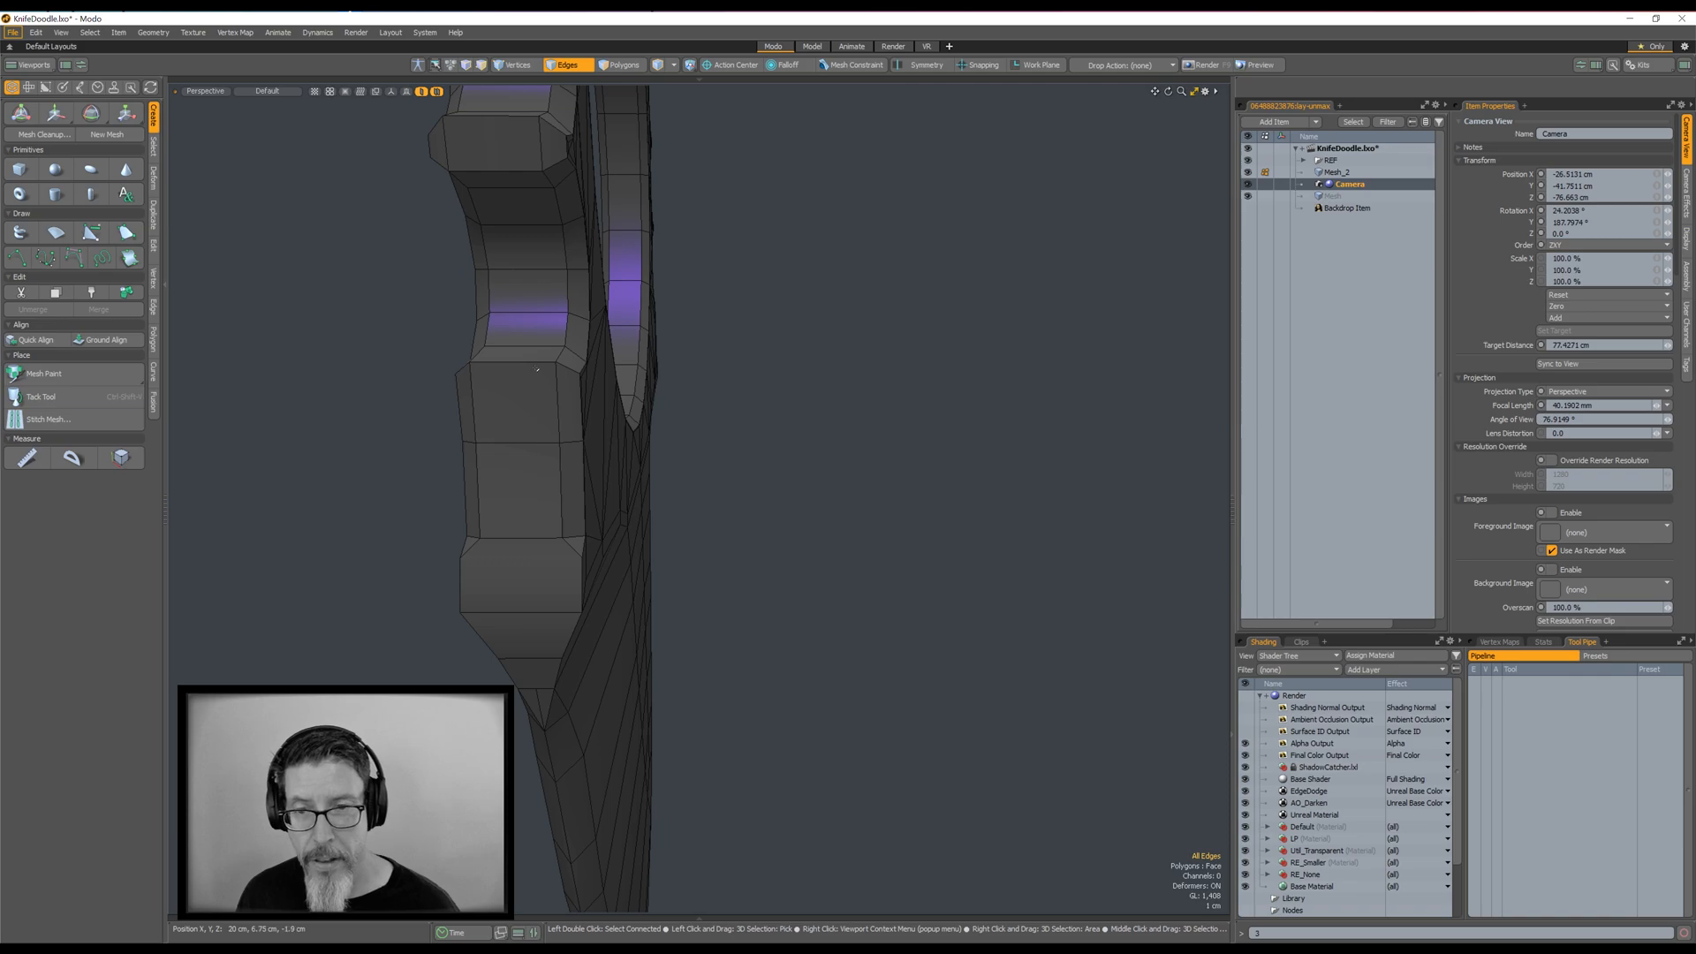
{"action": "left_click_drag", "start_coordinate": [581, 396], "coordinate": [540, 451], "text": "alt"}
{"action": "scroll", "coordinate": [538, 495], "scroll_direction": "up", "scroll_amount": 3}
{"action": "key", "text": "shift+Tab"}
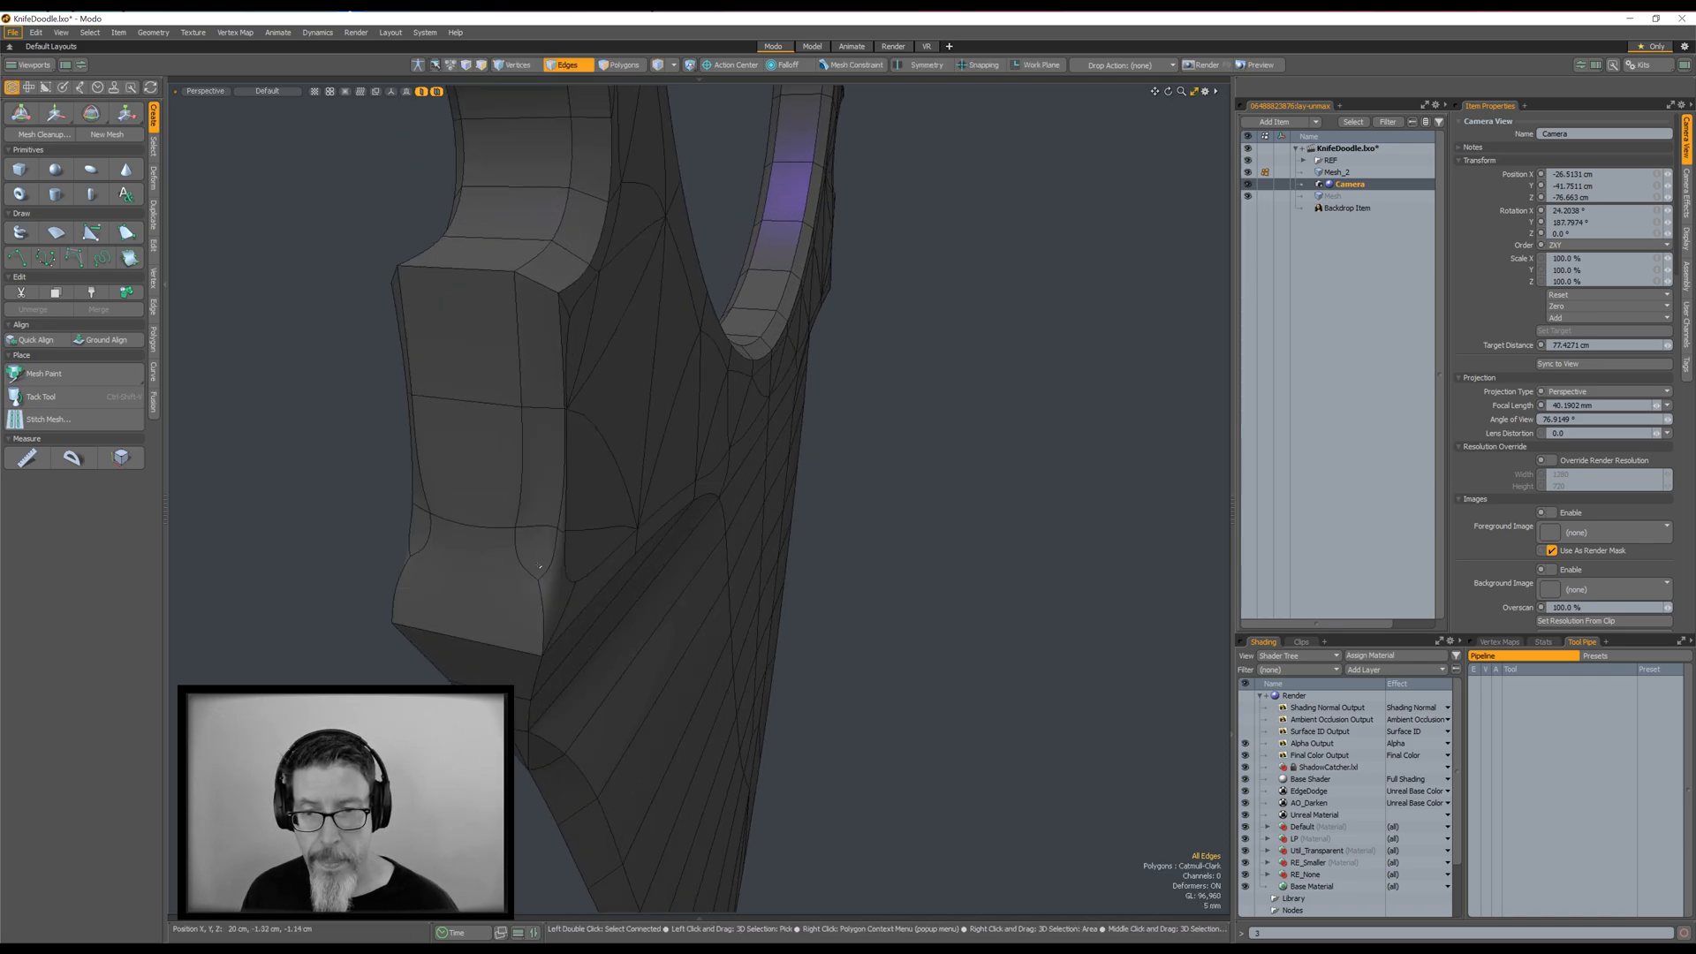
{"action": "left_click", "coordinate": [419, 534], "text": "shift"}
{"action": "key", "text": "shift+Tab"}
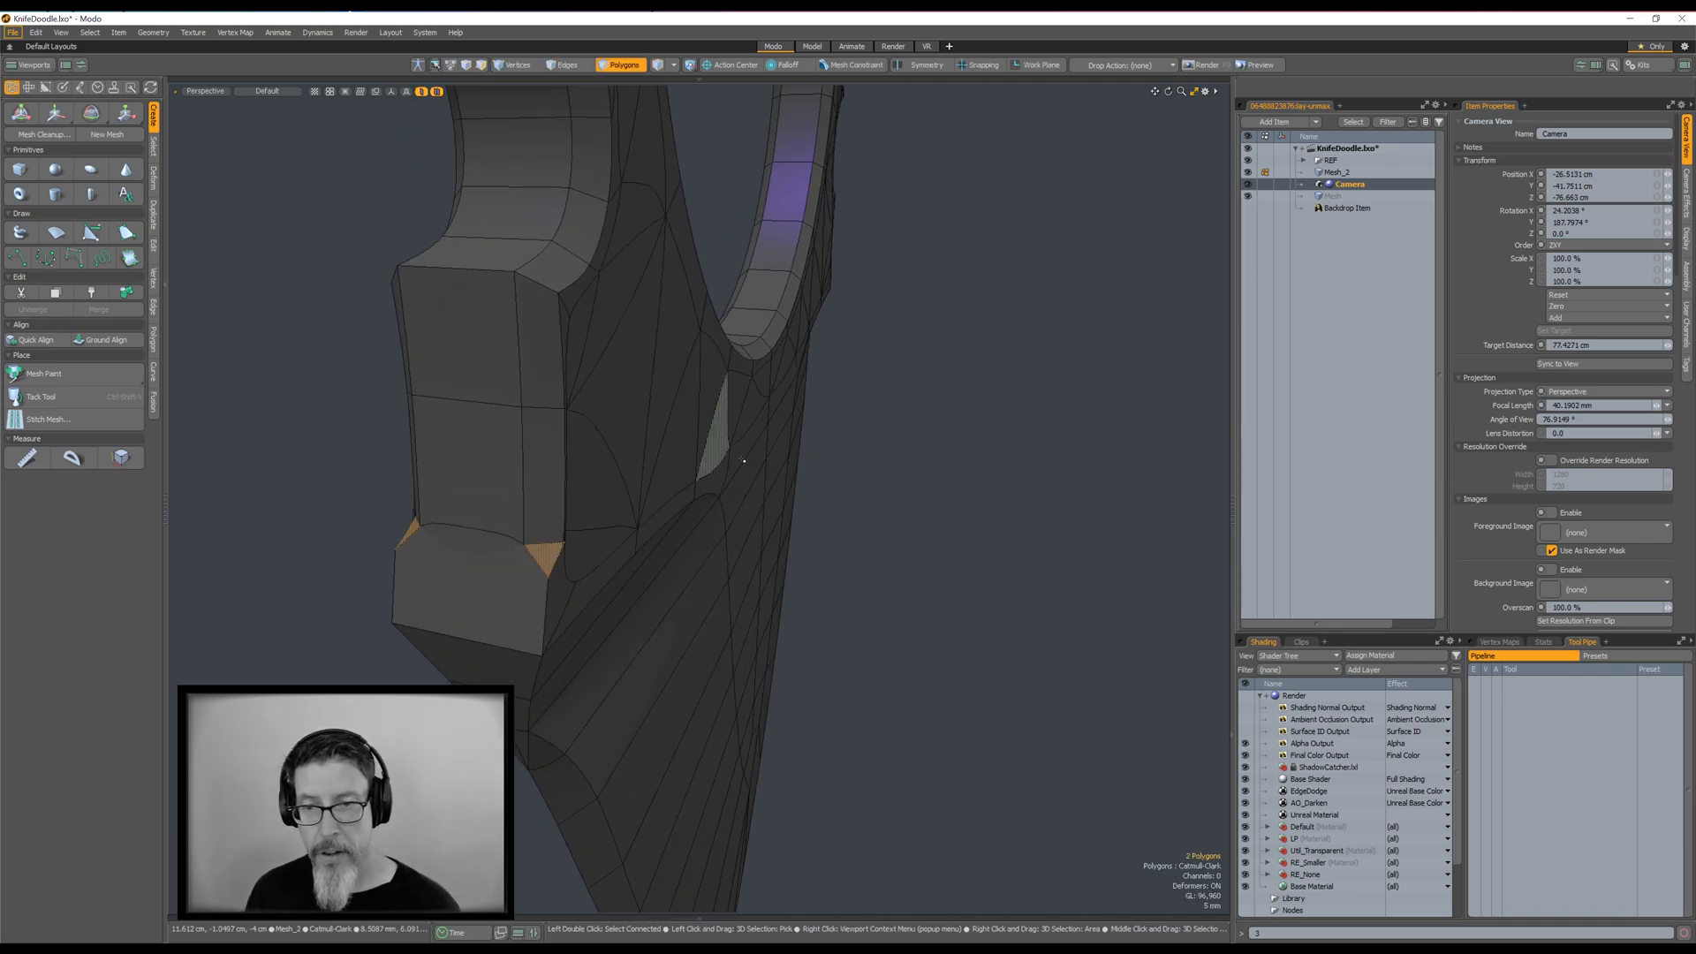
{"action": "left_click_drag", "start_coordinate": [651, 511], "coordinate": [593, 495], "text": "alt"}
{"action": "key", "text": "2"}
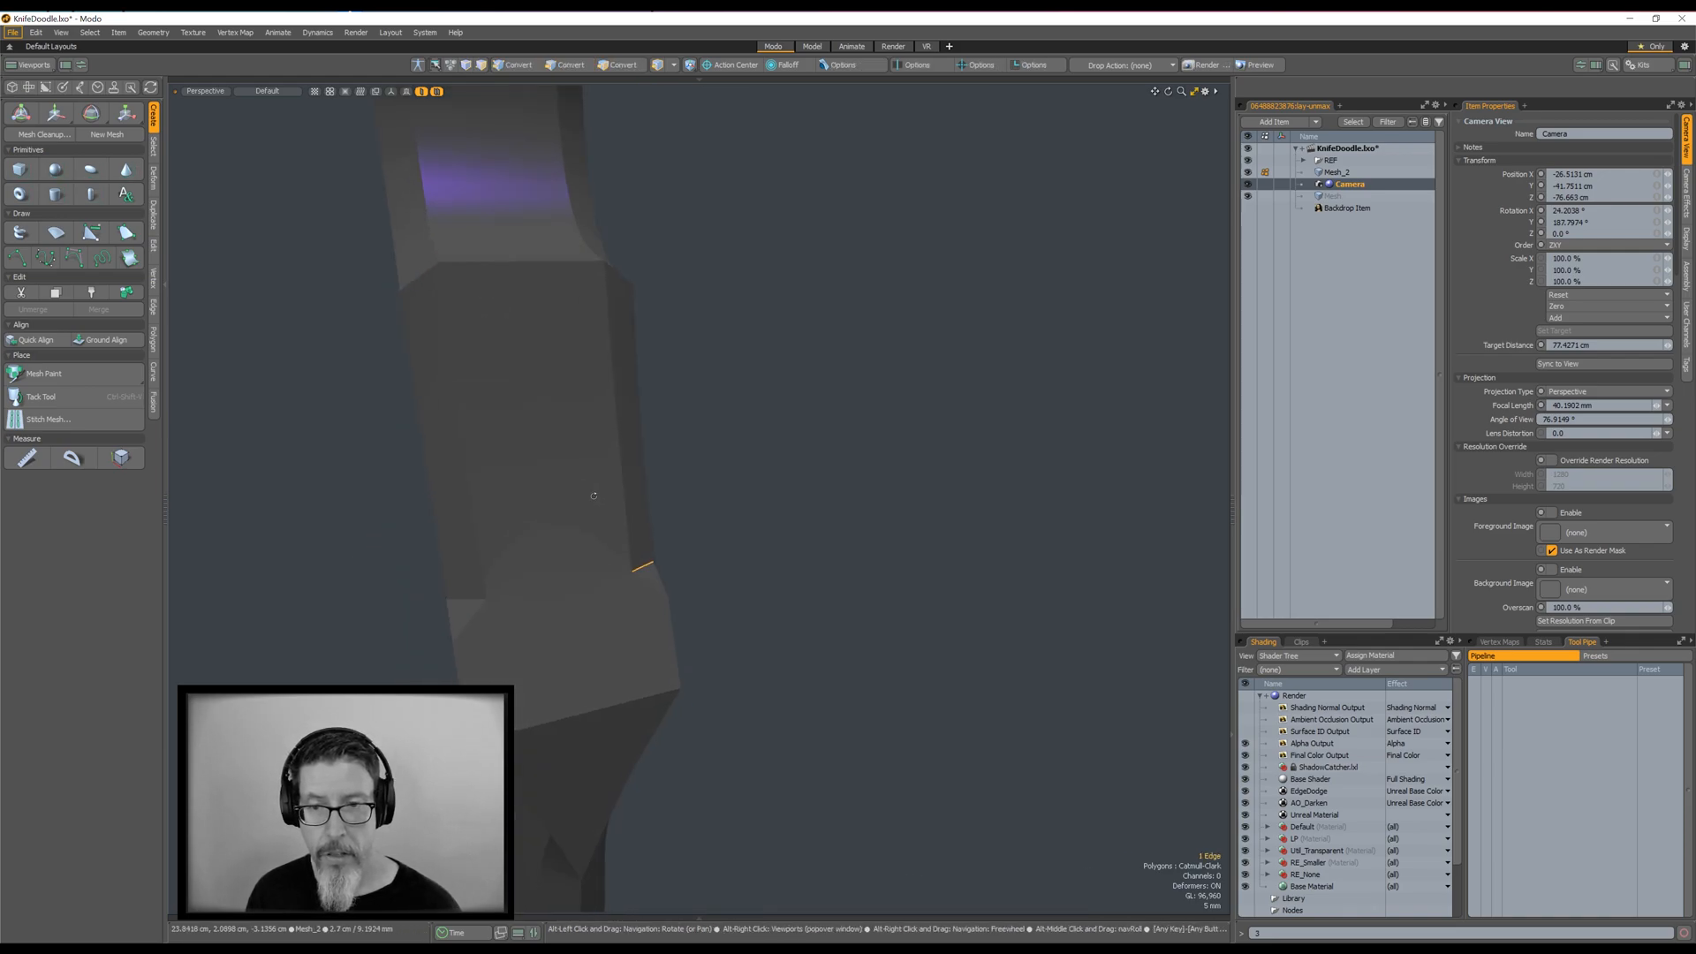
{"action": "left_click_drag", "start_coordinate": [692, 519], "coordinate": [609, 579], "text": "alt"}
Open the render preview and set the rounded edge width of Material_4 to 1 mm.
{"action": "key", "text": "F8"}
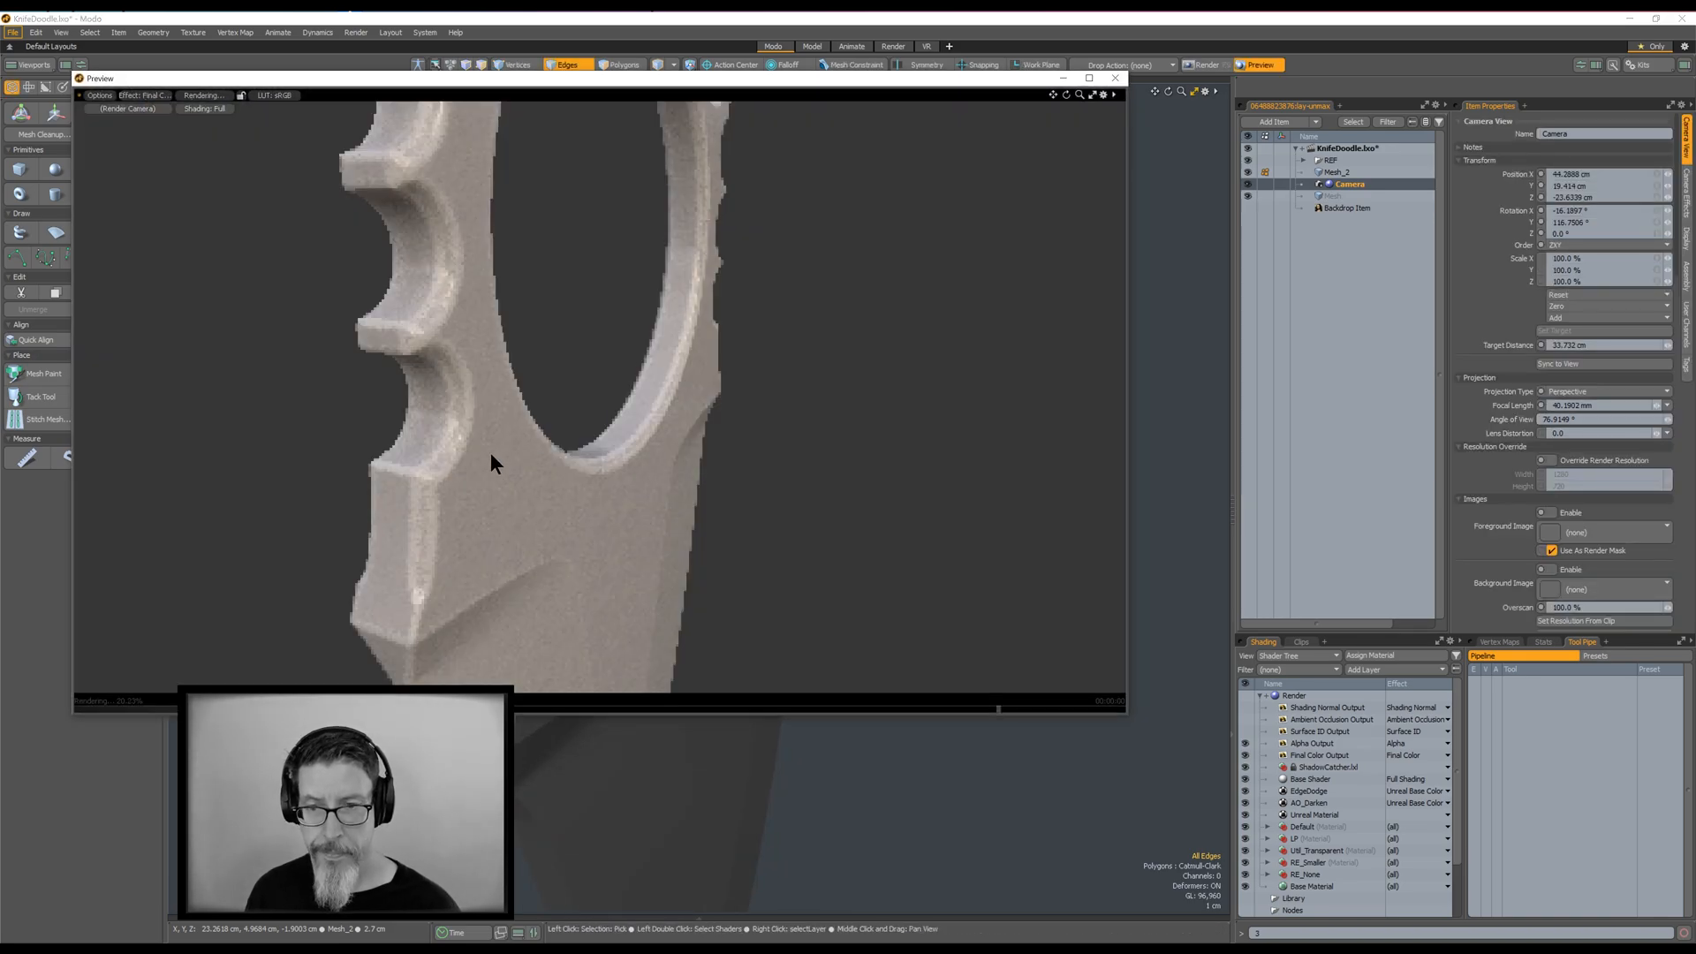
{"action": "left_click_drag", "start_coordinate": [668, 416], "coordinate": [630, 409], "text": "ctrl+alt"}
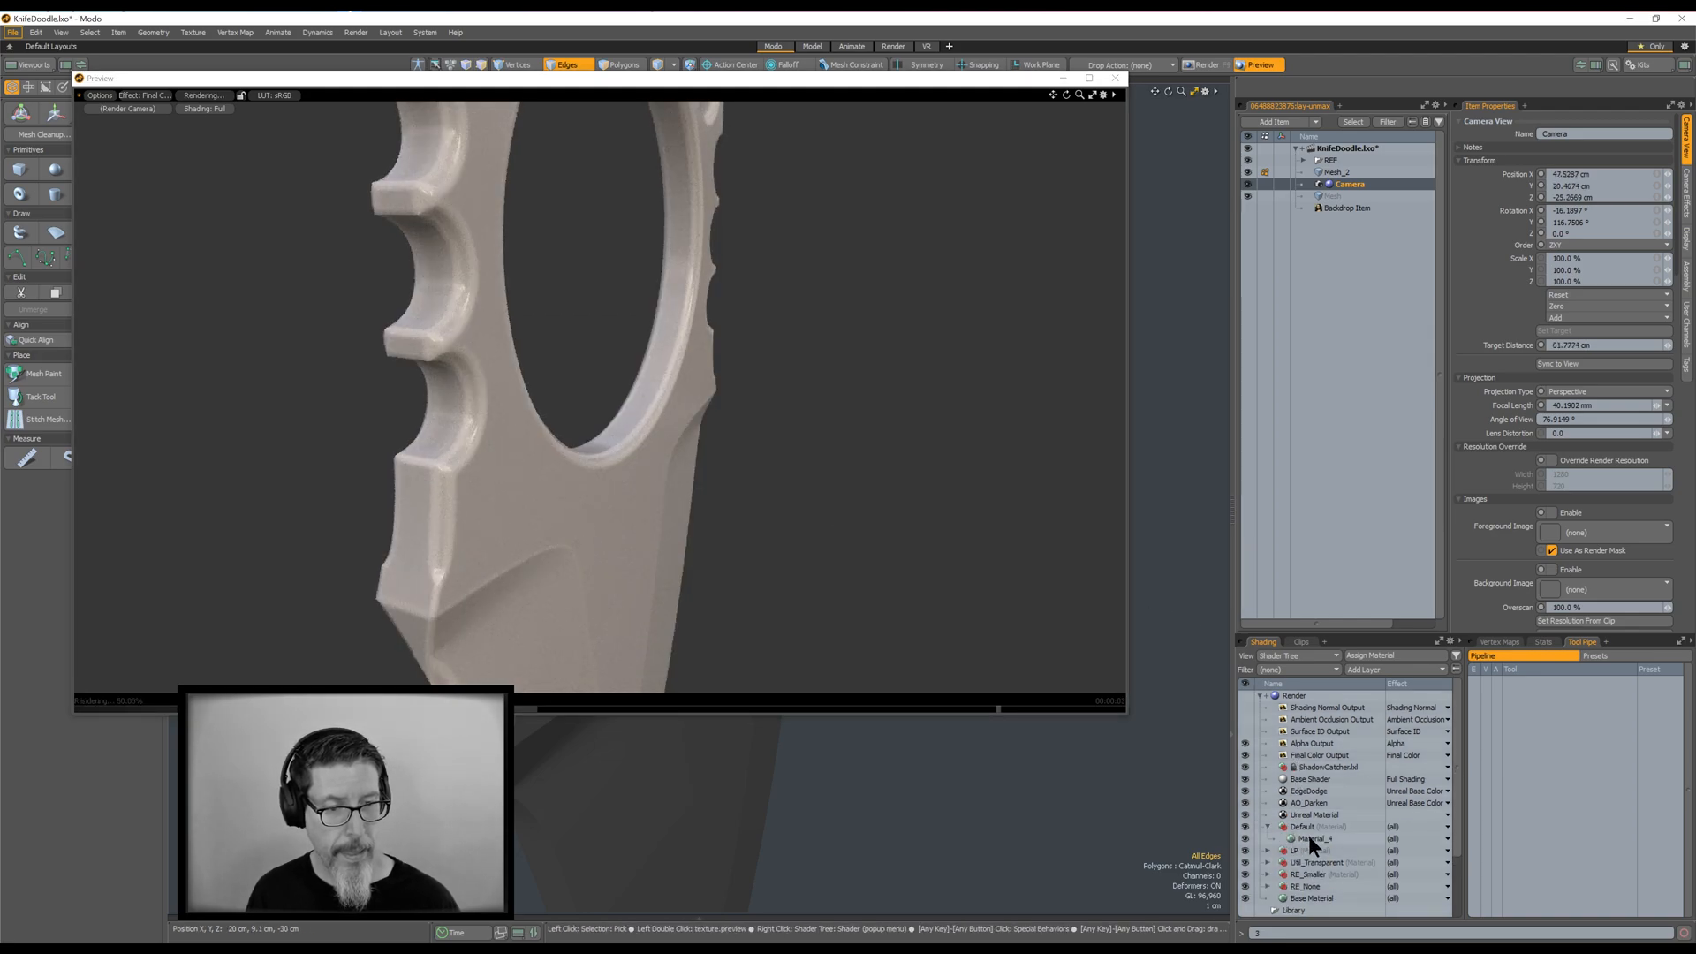
{"action": "left_click", "coordinate": [1310, 837]}
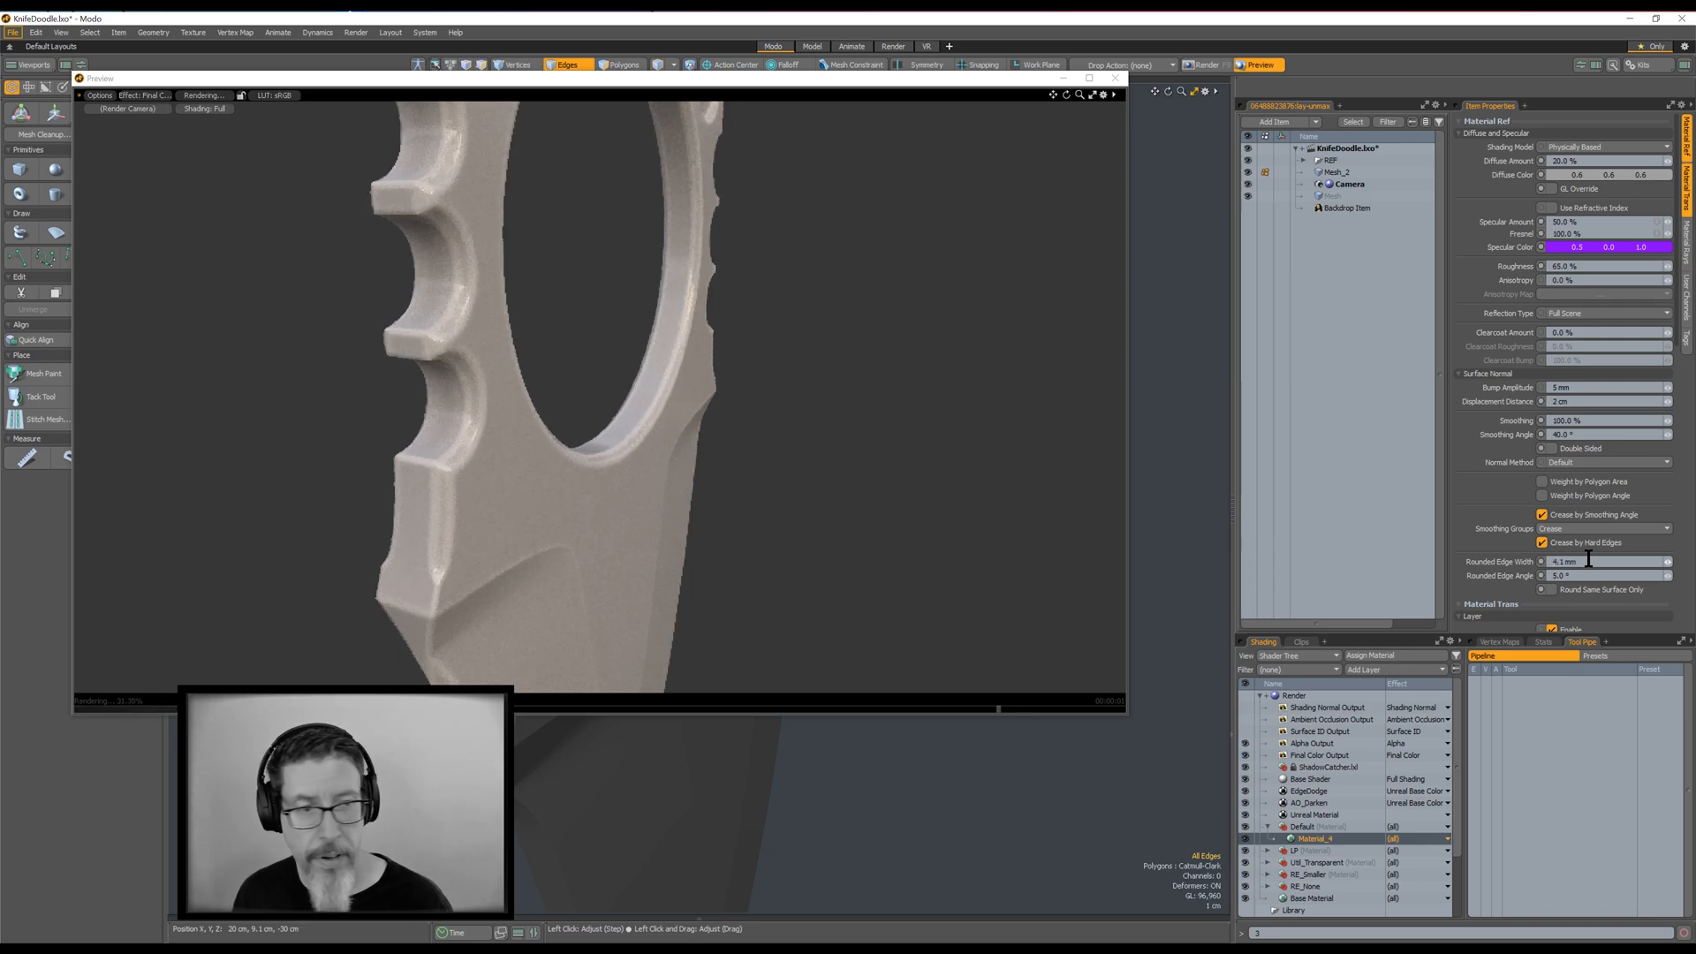
{"action": "left_click", "coordinate": [1588, 559]}
{"action": "type", "text": ".1"}
{"action": "key", "text": "Return"}
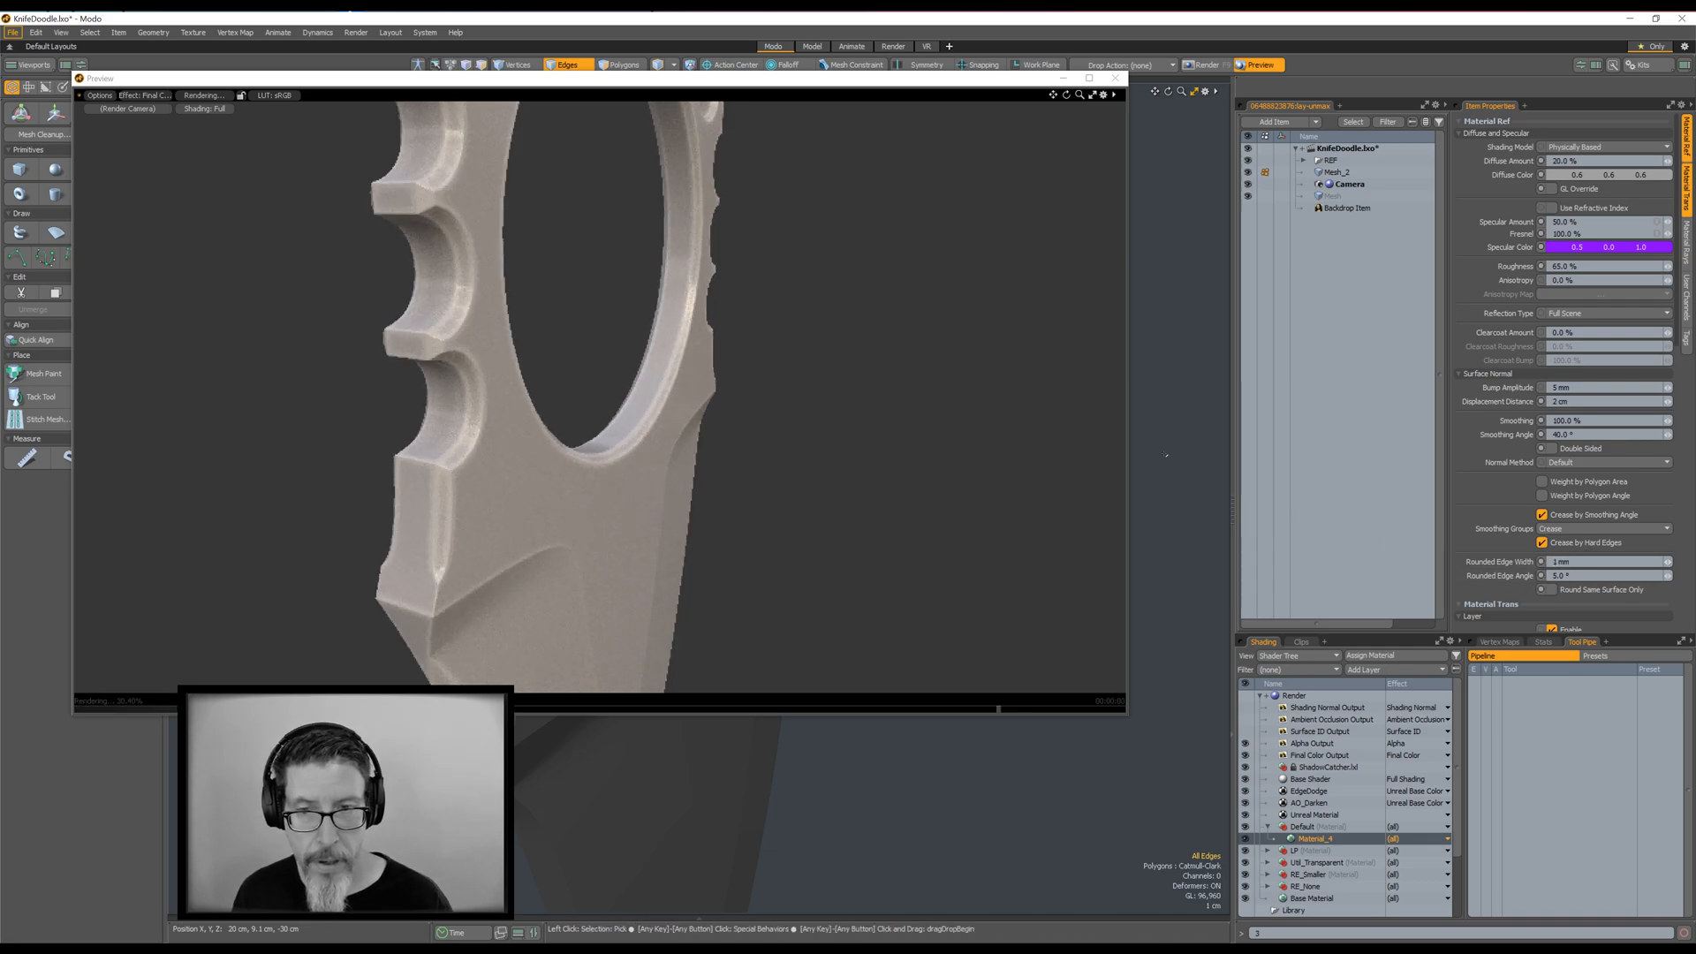
Set the material's rounded edge width to 2.5 mm, checking the handle and blade from several angles in the render preview.
{"action": "left_click_drag", "start_coordinate": [560, 412], "coordinate": [765, 376], "text": "alt"}
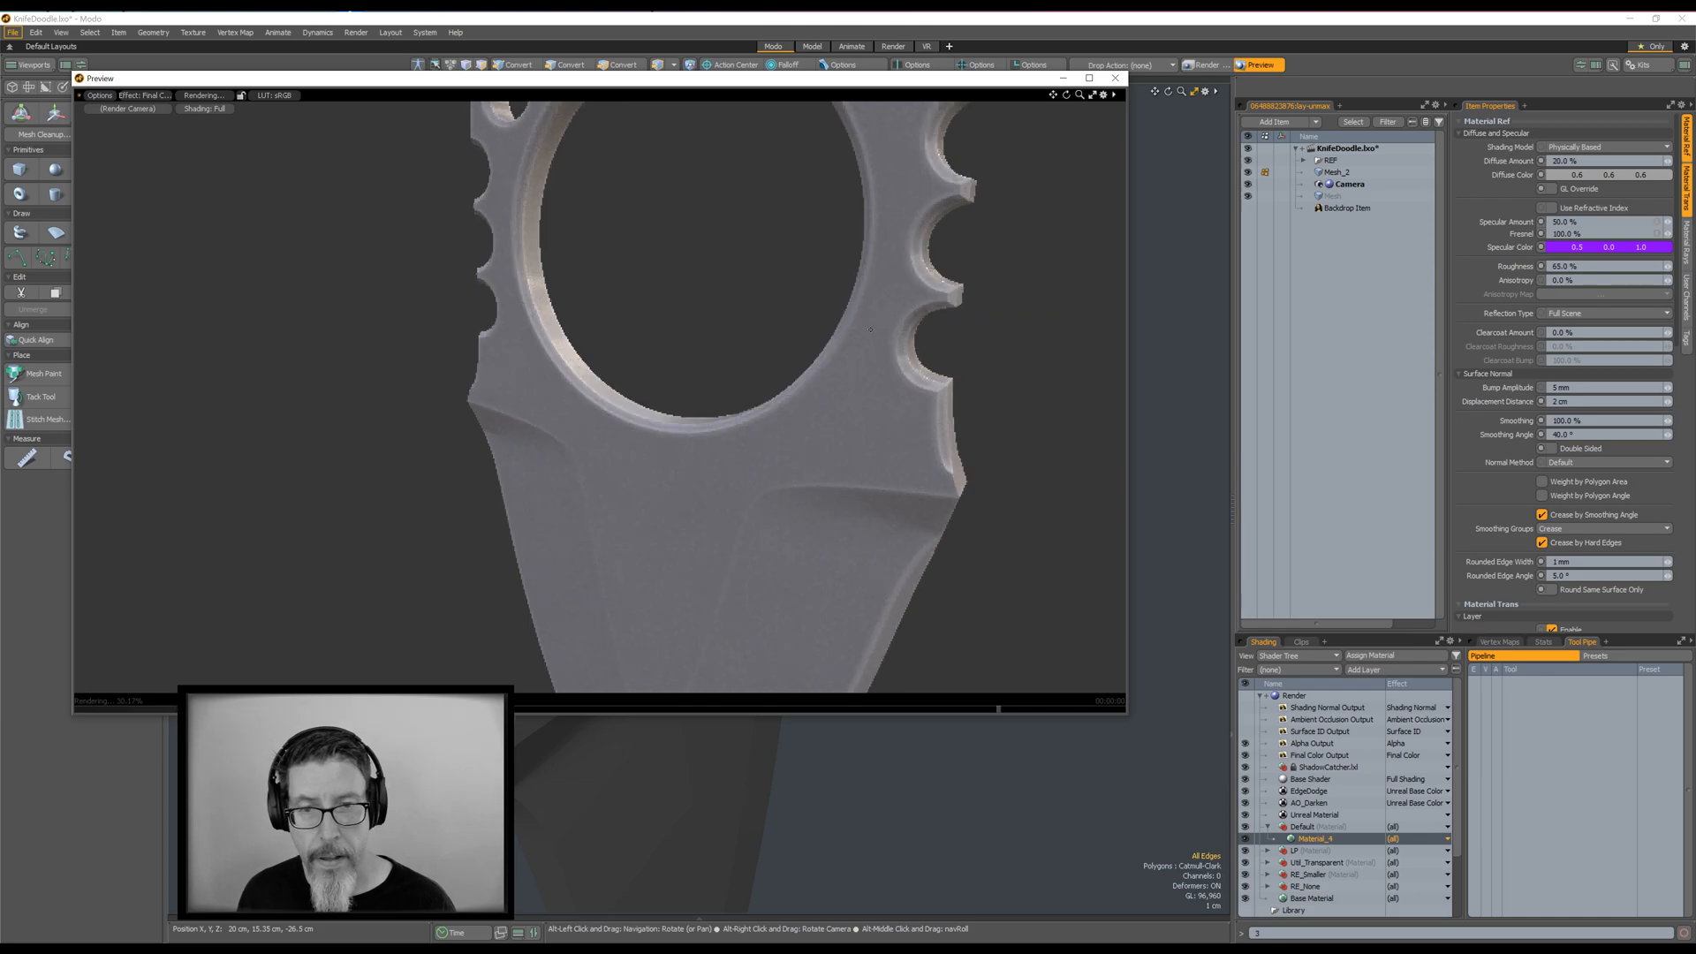
{"action": "left_click_drag", "start_coordinate": [906, 296], "coordinate": [597, 415], "text": "alt"}
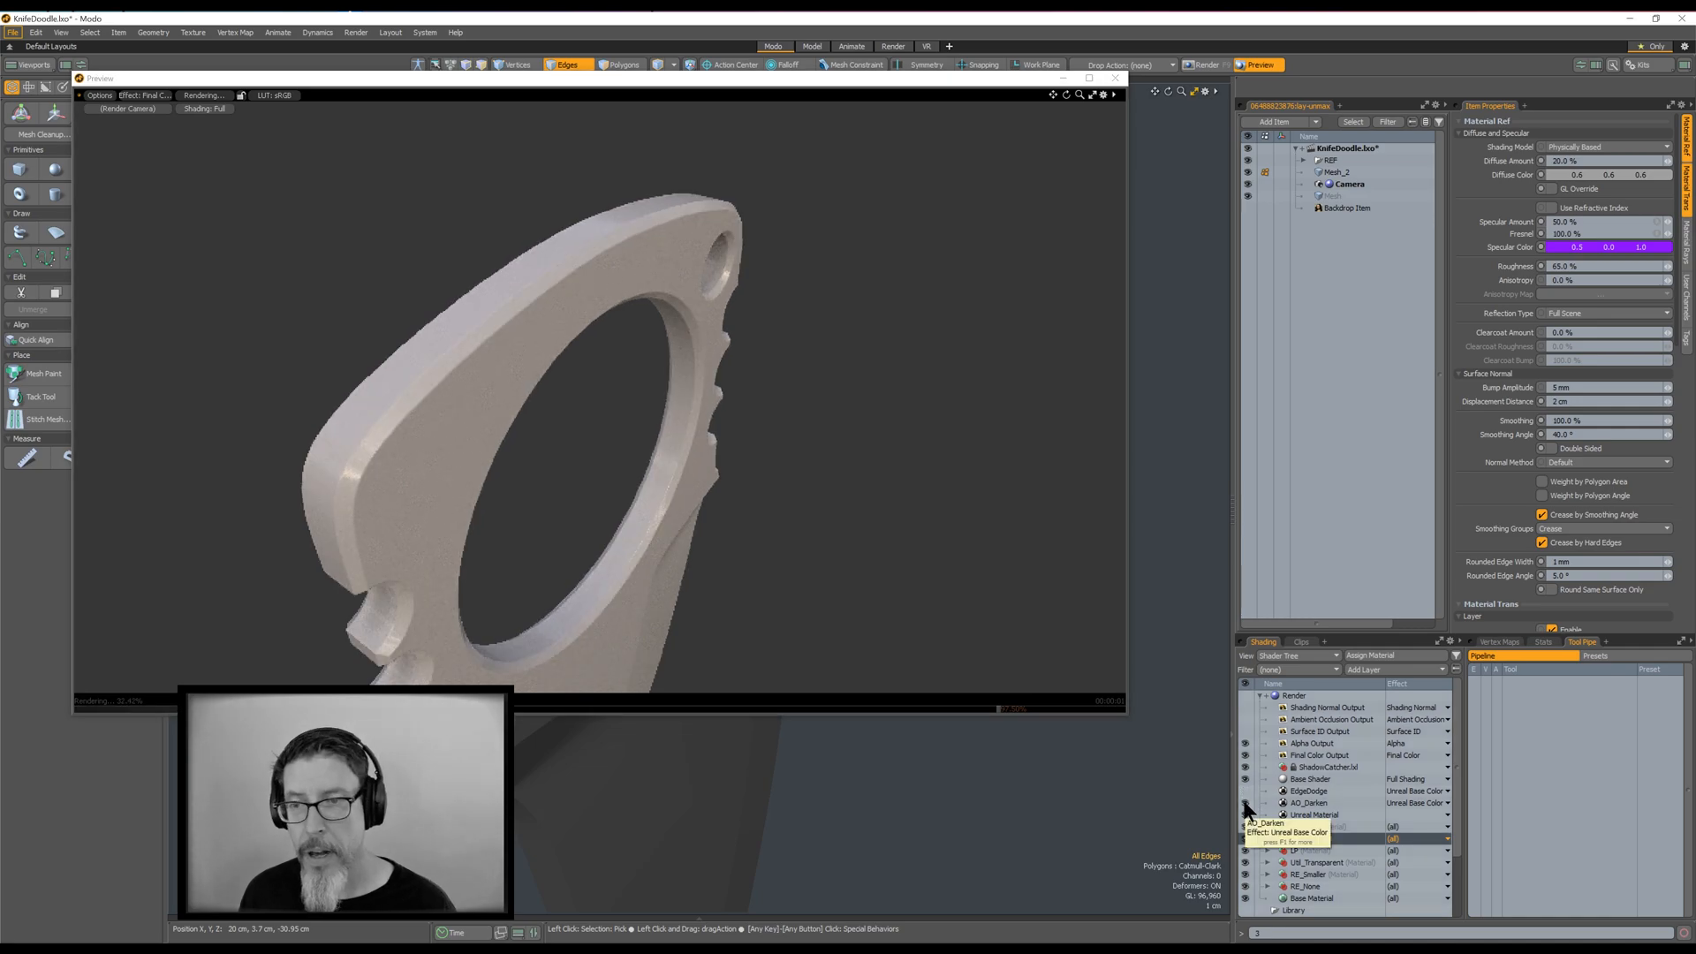
{"action": "left_click_drag", "start_coordinate": [675, 424], "coordinate": [814, 489], "text": "alt"}
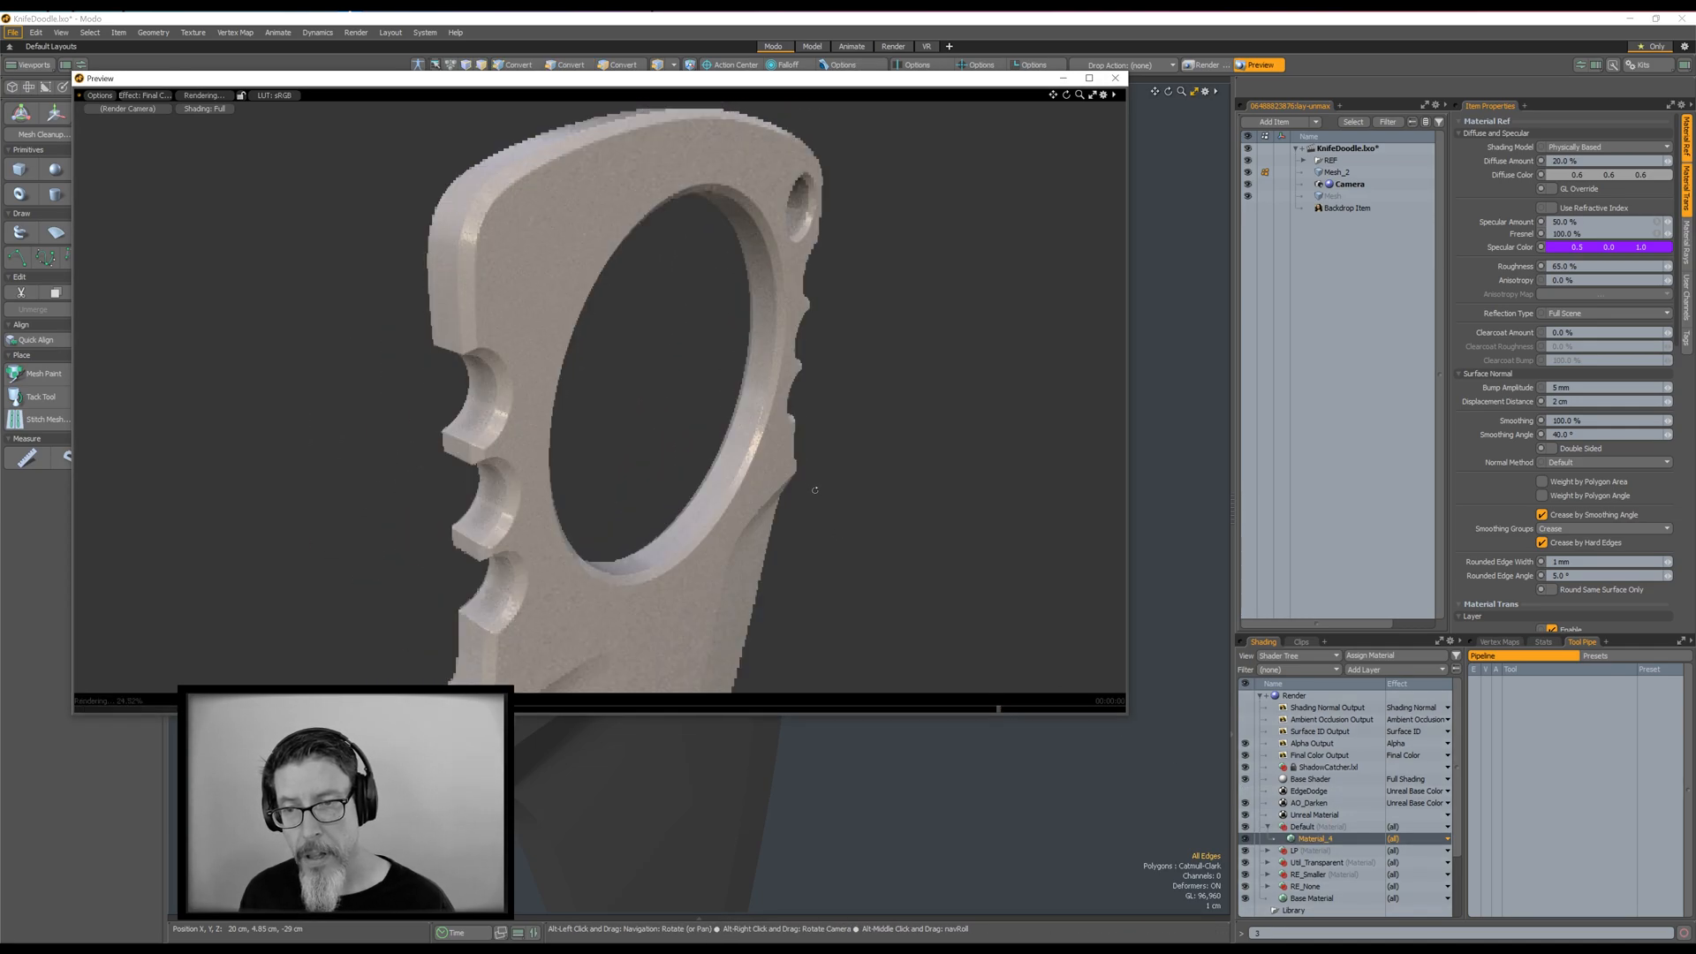
{"action": "left_click_drag", "start_coordinate": [481, 444], "coordinate": [486, 409], "text": "alt"}
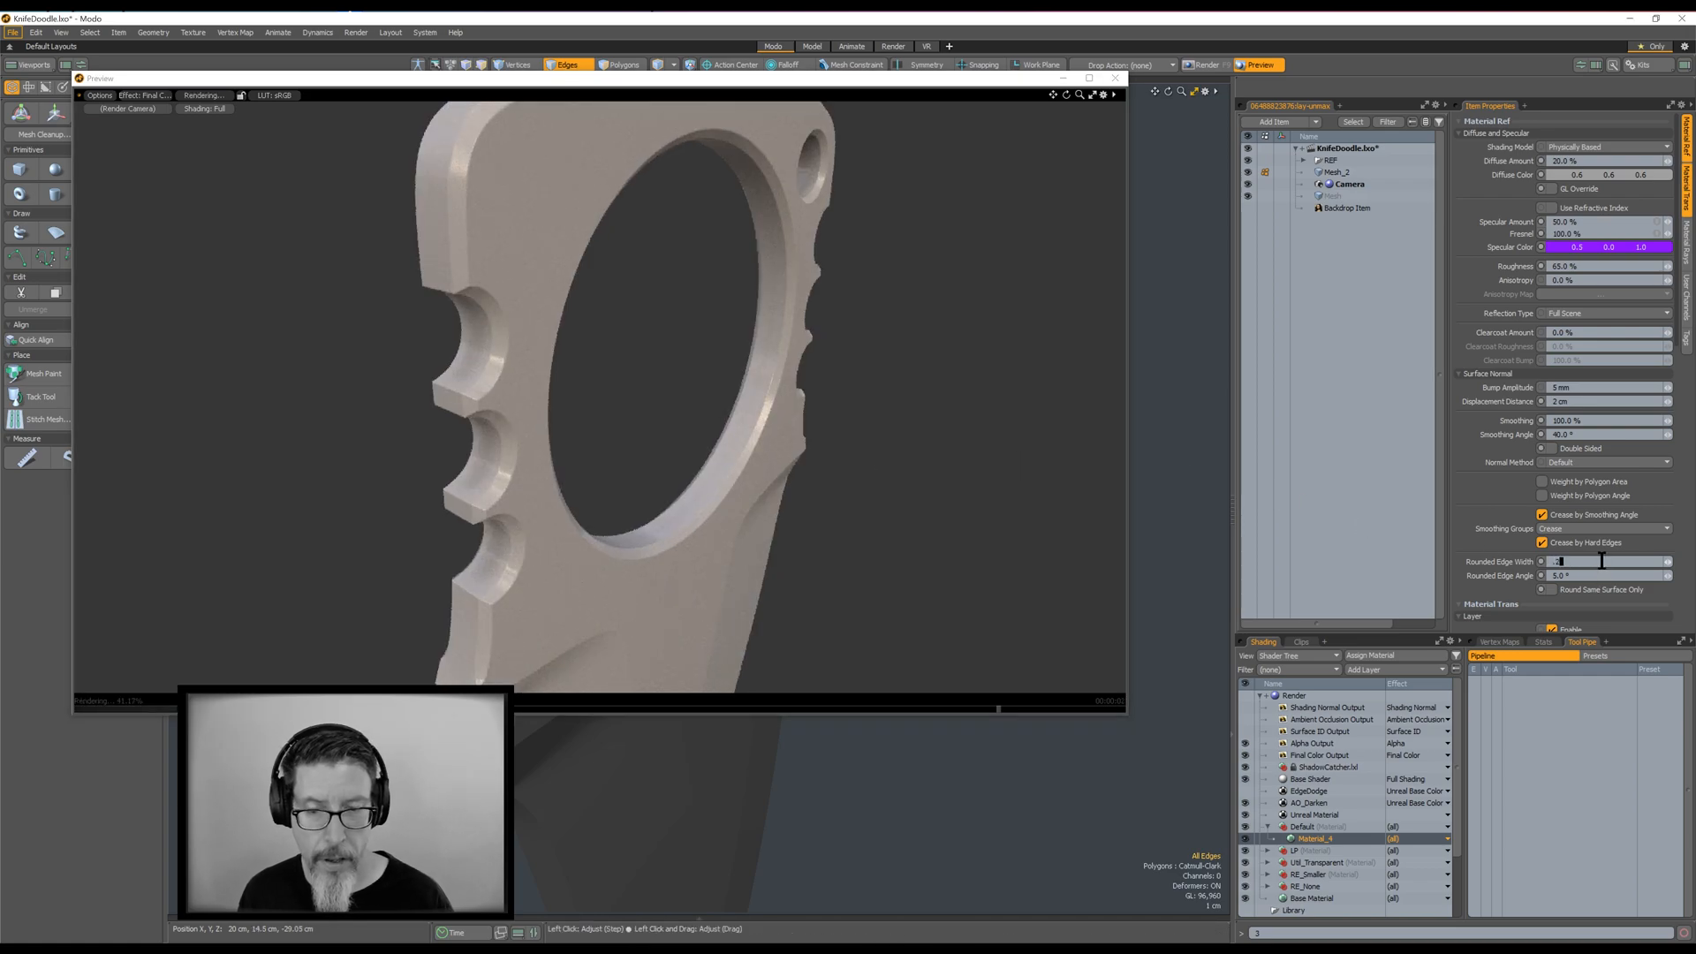
{"action": "left_click_drag", "start_coordinate": [689, 435], "coordinate": [731, 450], "text": "alt"}
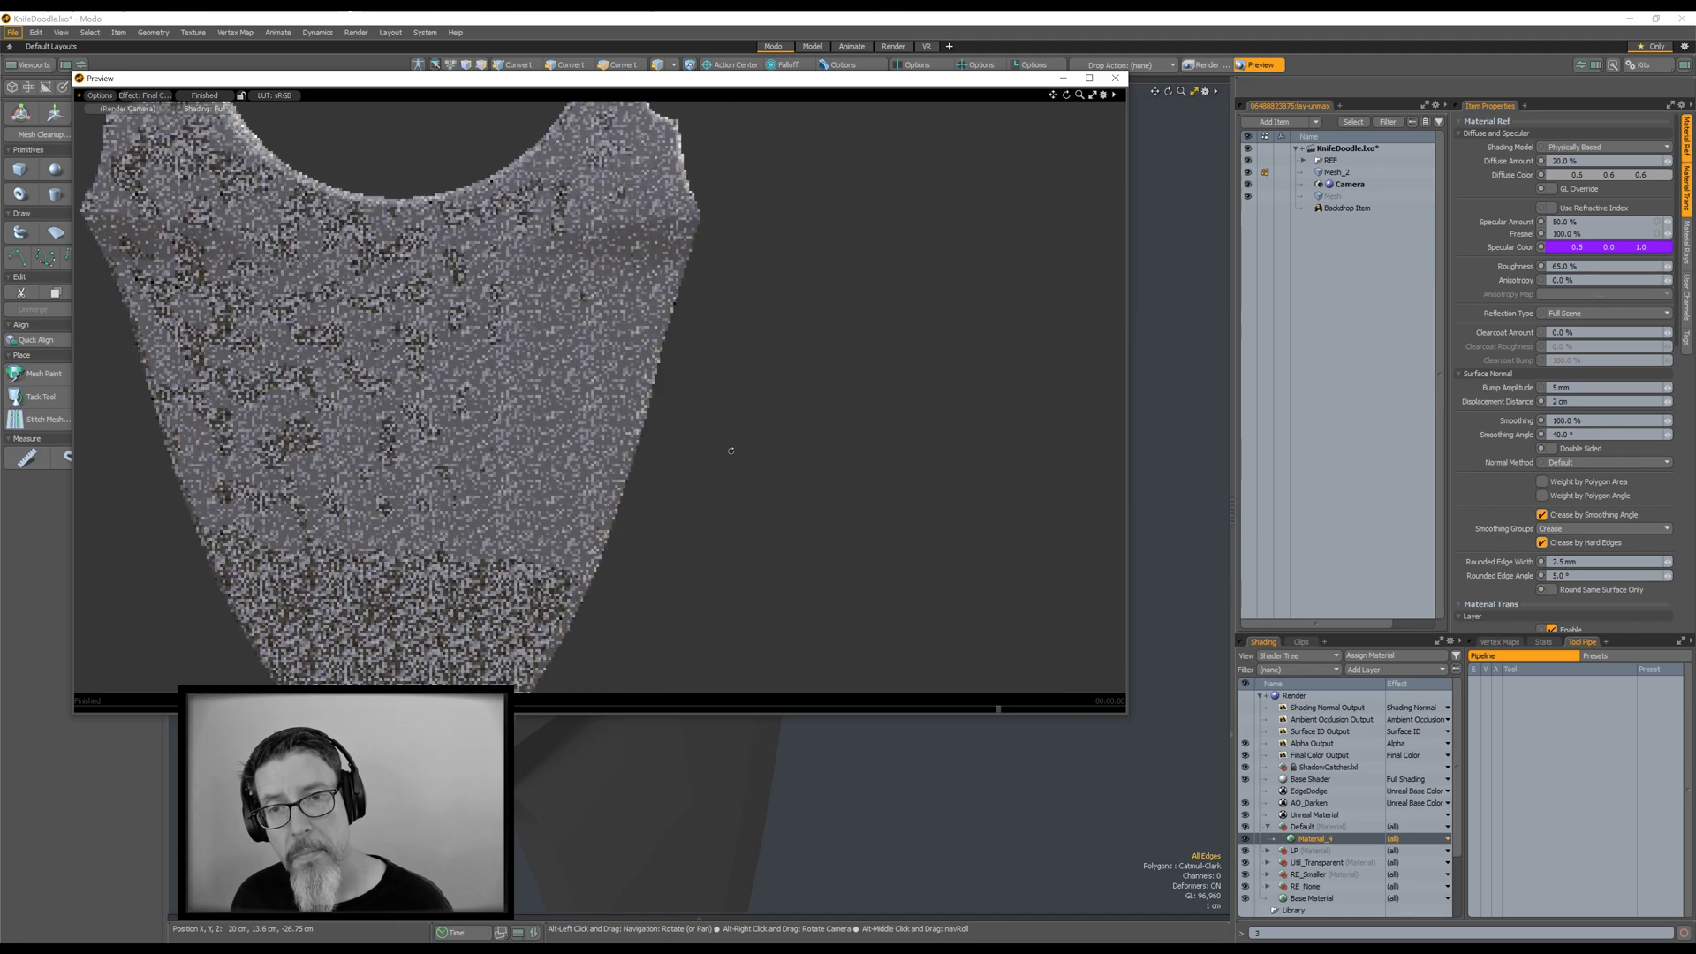
{"action": "left_click_drag", "start_coordinate": [681, 382], "coordinate": [513, 371], "text": "ctrl+alt"}
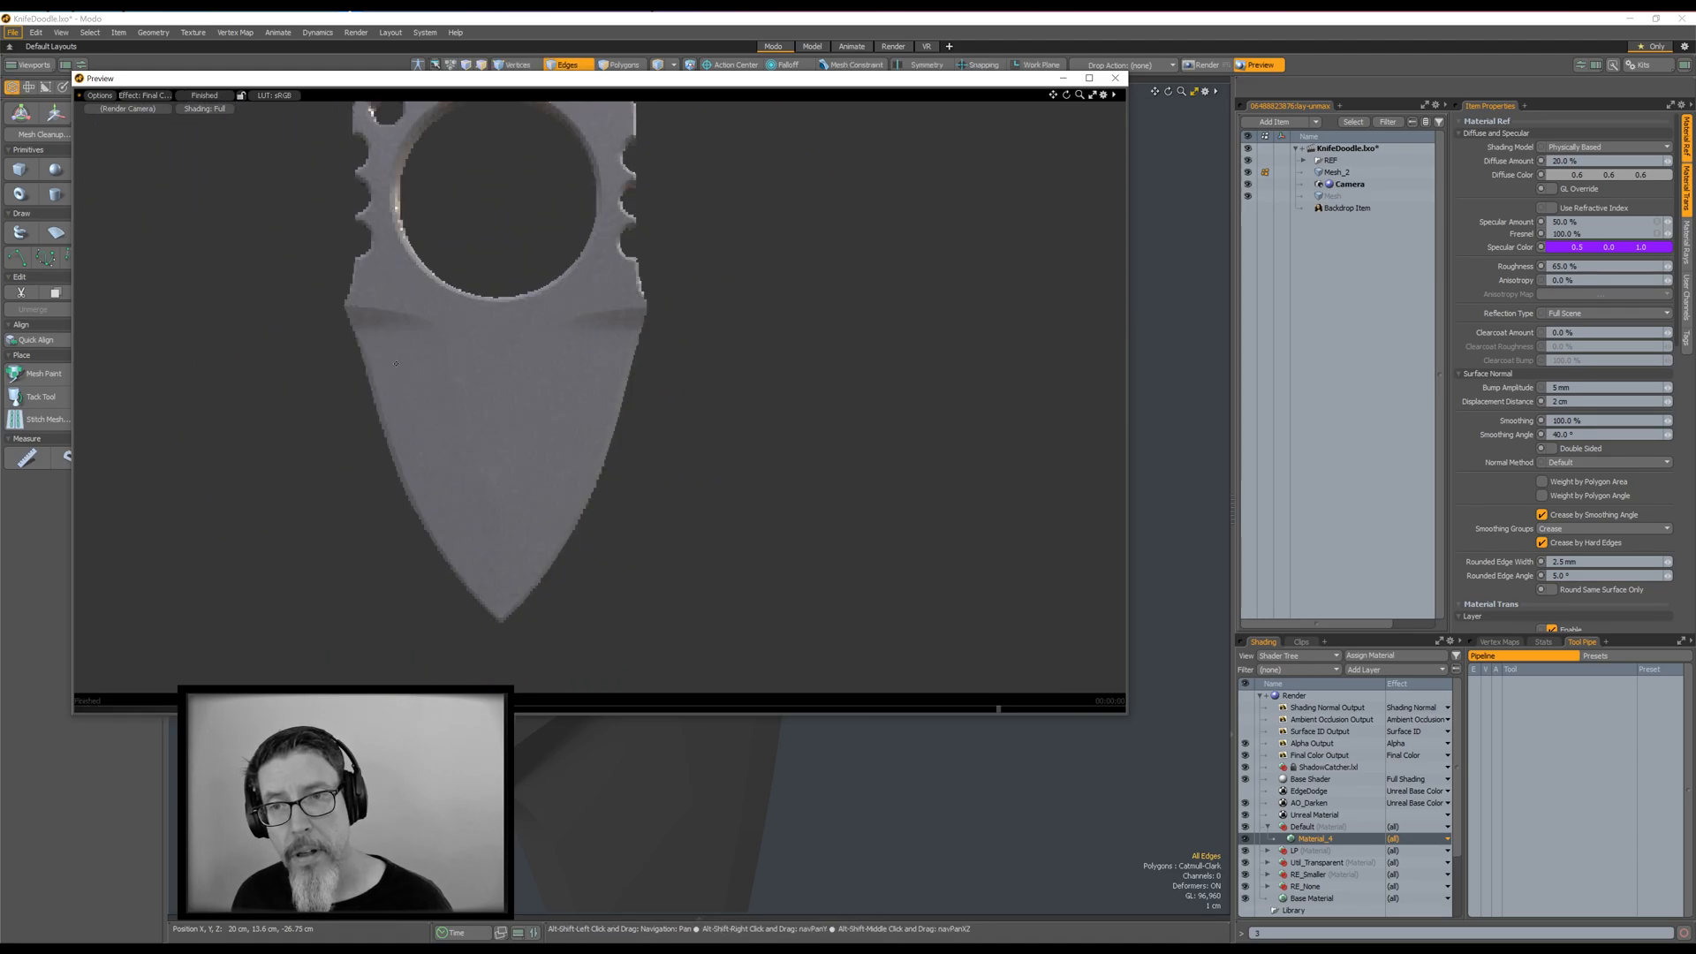
{"action": "left_click_drag", "start_coordinate": [680, 371], "coordinate": [626, 395], "text": "alt"}
{"action": "left_click_drag", "start_coordinate": [718, 365], "coordinate": [670, 406], "text": "alt"}
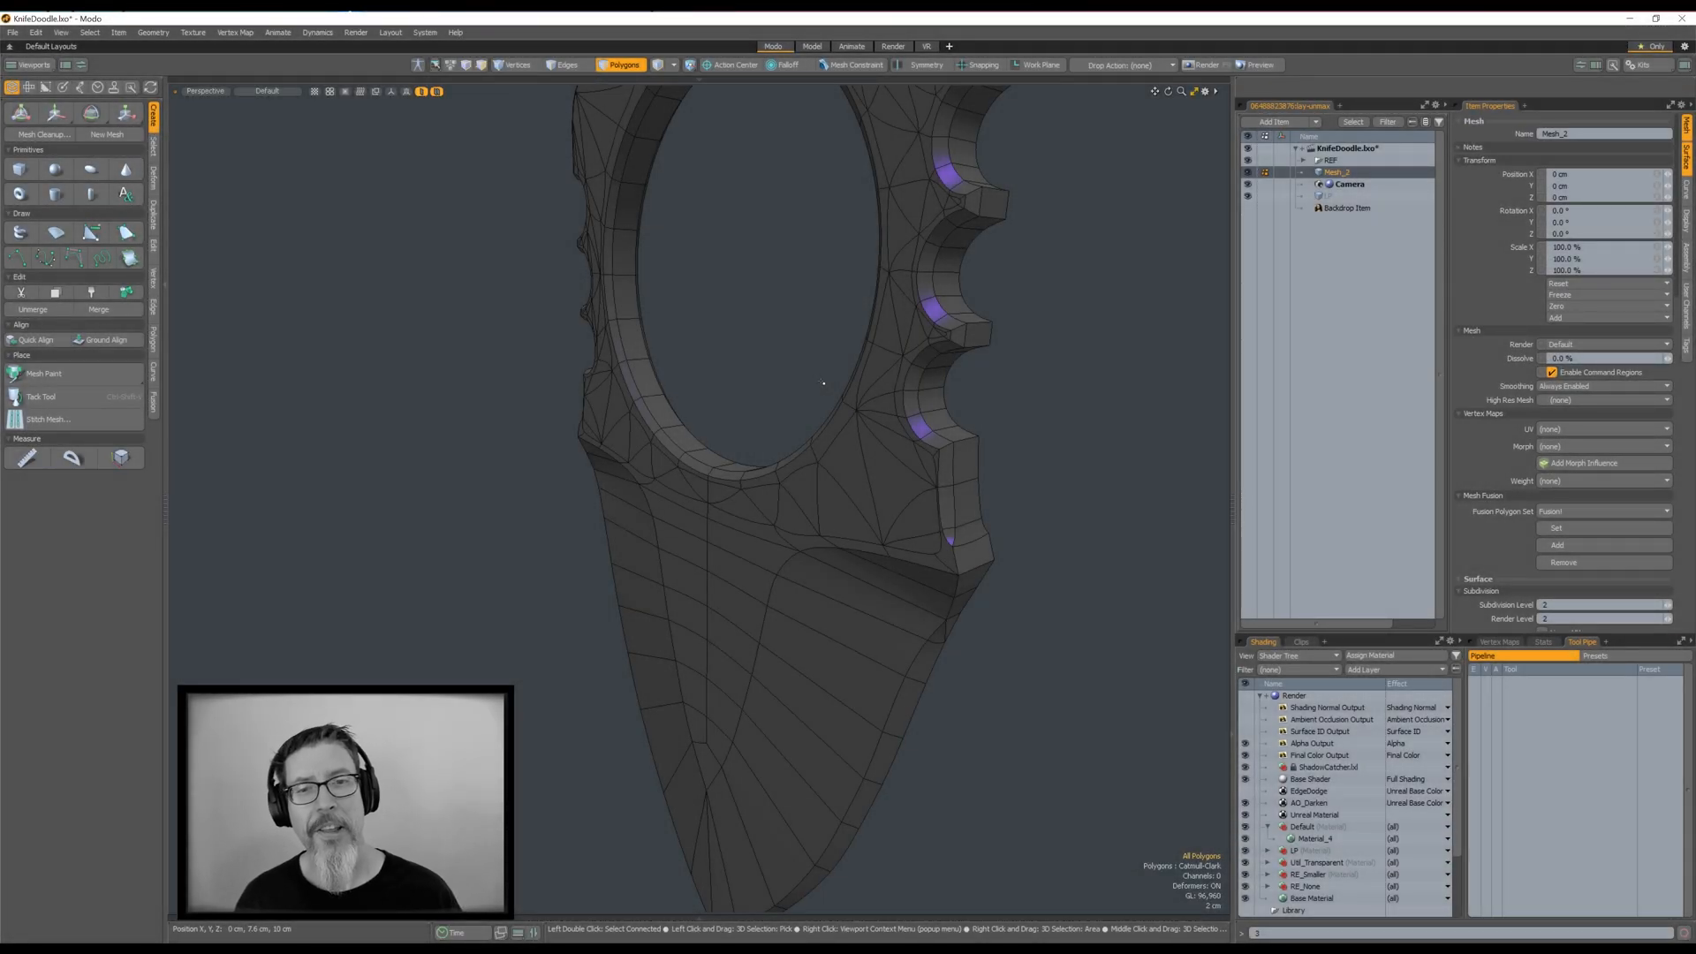
Expand the UV maps of Mesh_2 and delete the UV map named map1.
{"action": "left_click_drag", "start_coordinate": [823, 383], "coordinate": [750, 367], "text": "alt"}
{"action": "scroll", "coordinate": [749, 371], "scroll_direction": "down", "scroll_amount": 4}
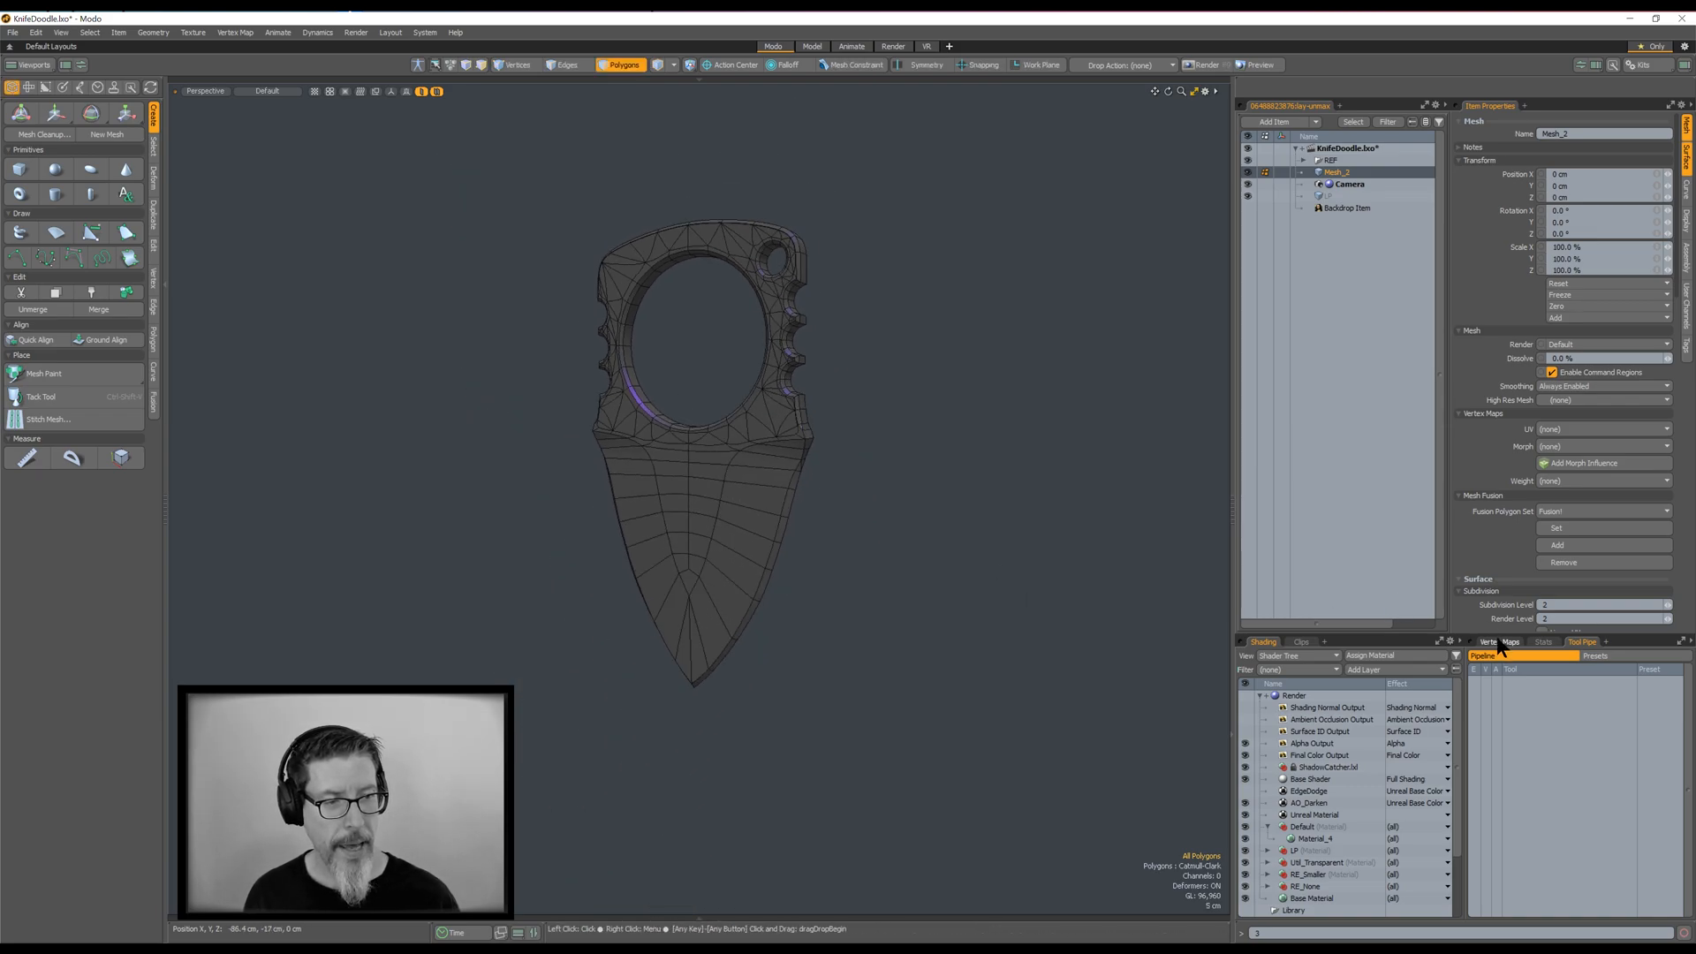
{"action": "left_click", "coordinate": [1474, 679]}
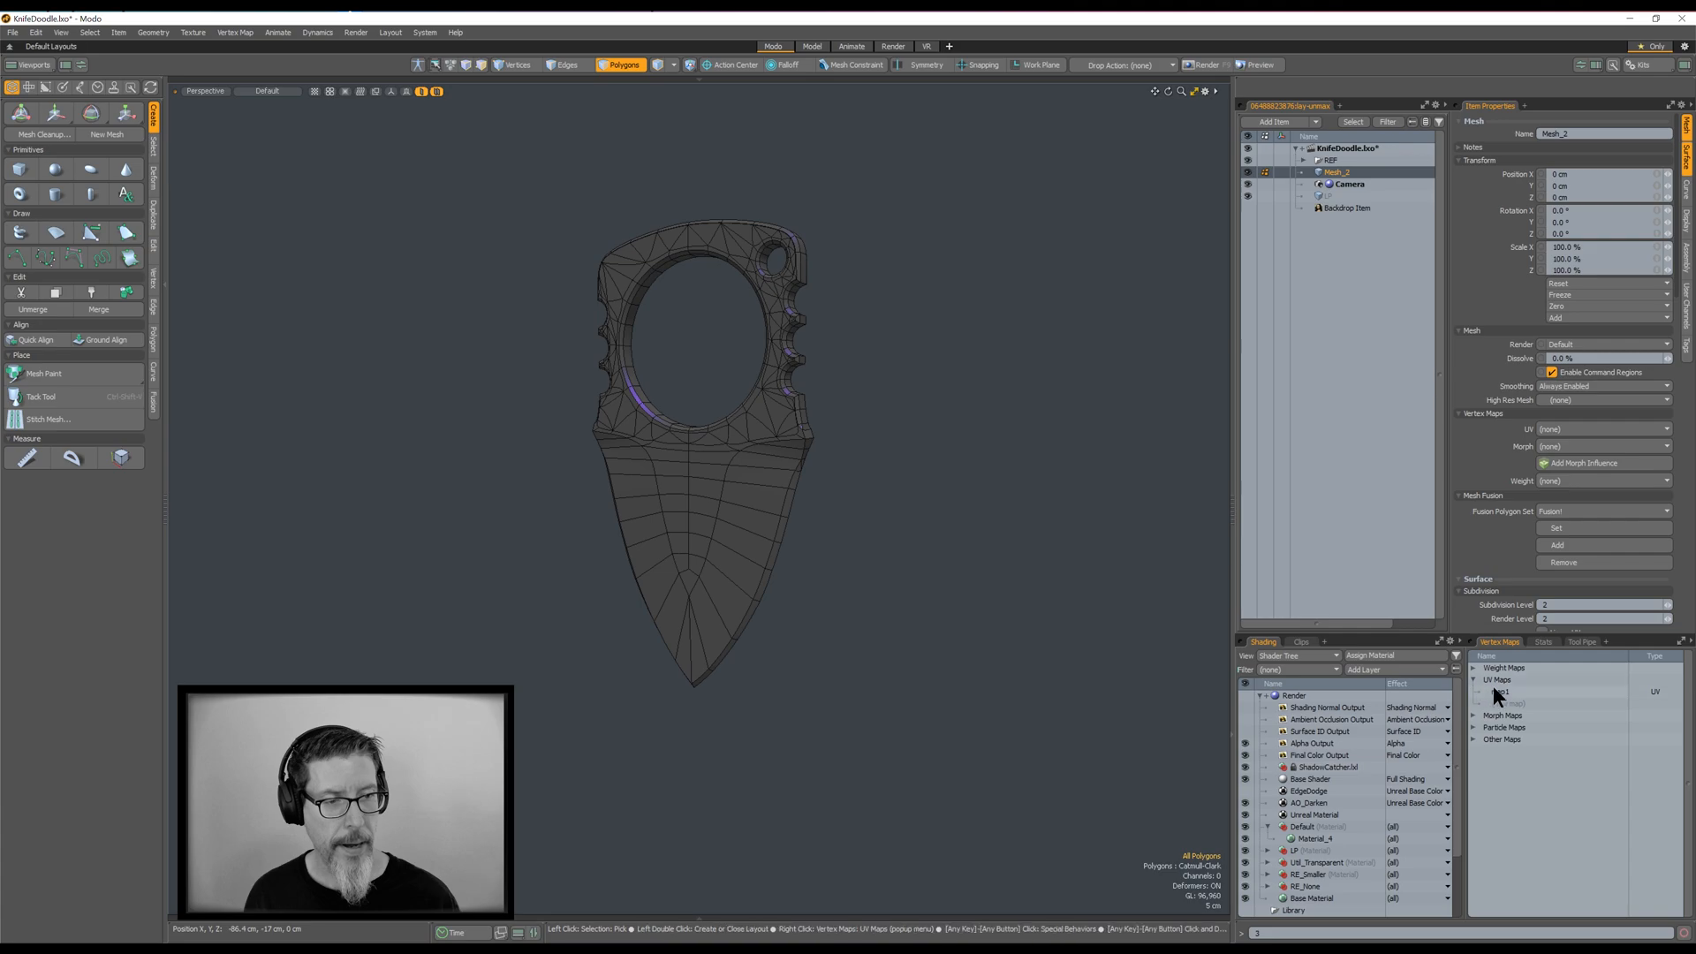
{"action": "left_click_drag", "start_coordinate": [1071, 540], "coordinate": [1095, 565], "text": "alt+shift"}
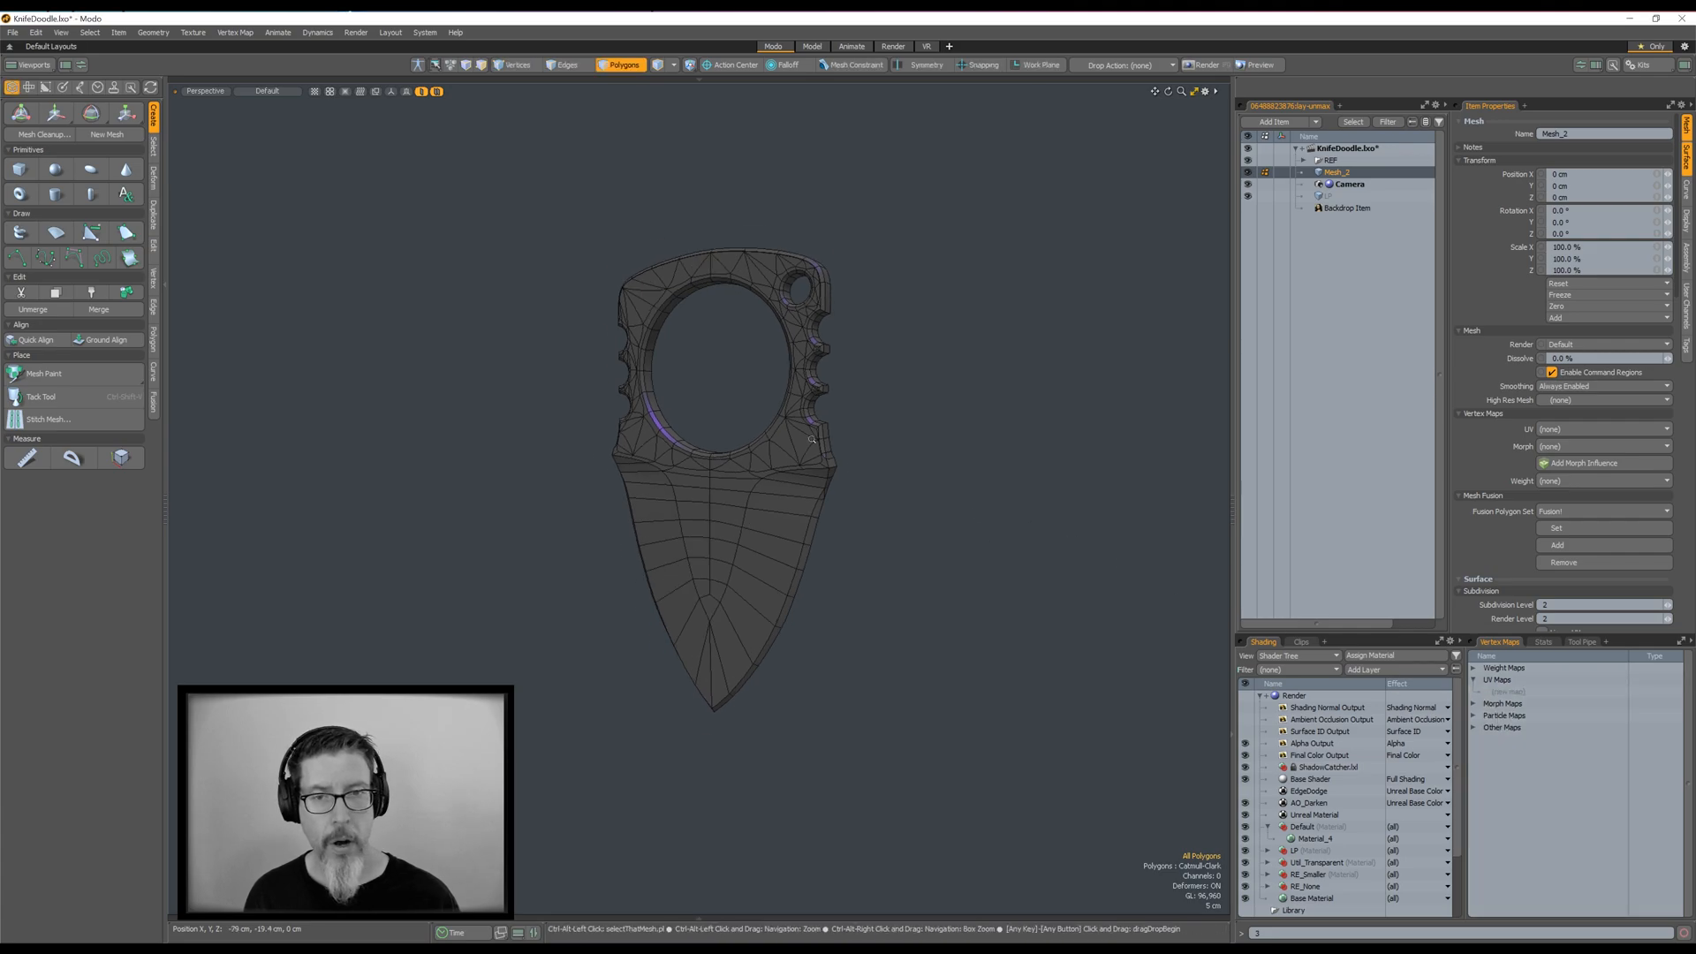
Examine the wireframe of the whole knife mesh from the front, side and back.
{"action": "scroll", "coordinate": [882, 432], "scroll_direction": "up", "scroll_amount": 4}
{"action": "mouse_move", "coordinate": [883, 432]}
{"action": "left_mouse_down", "text": "alt"}
{"action": "mouse_move", "coordinate": [867, 454]}
{"action": "mouse_move", "coordinate": [859, 443]}
{"action": "left_mouse_up", "text": "alt"}
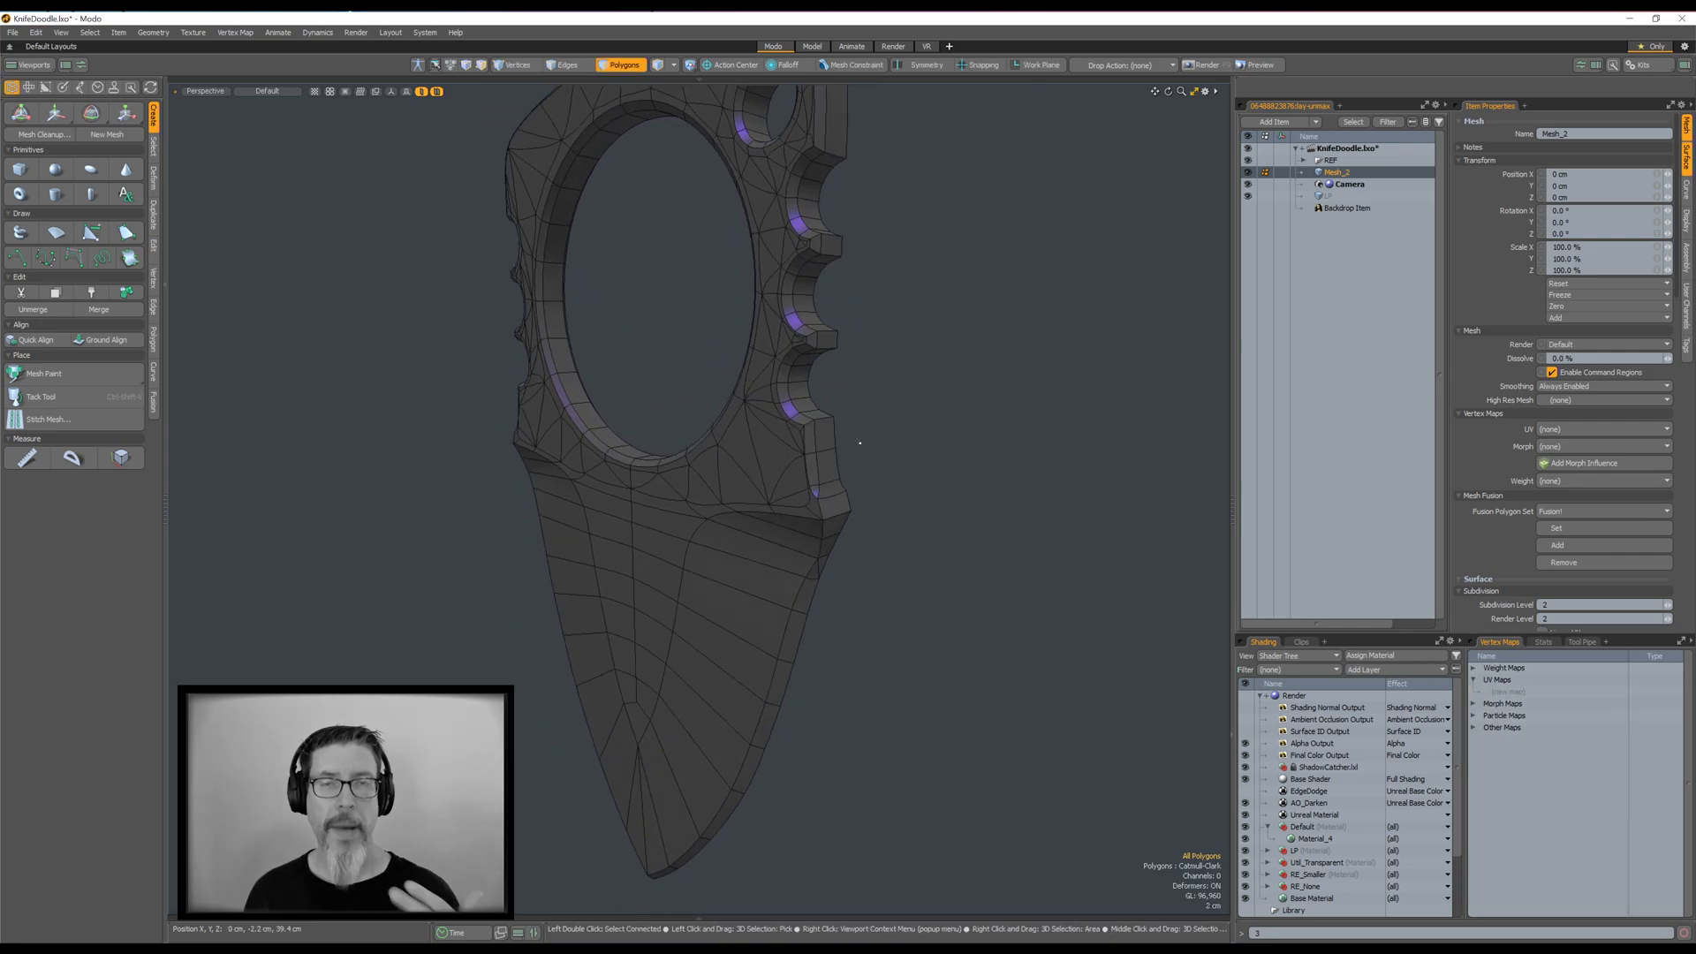
{"action": "mouse_move", "coordinate": [858, 442]}
{"action": "left_mouse_down", "text": "alt"}
{"action": "mouse_move", "coordinate": [866, 300]}
{"action": "mouse_move", "coordinate": [959, 372]}
{"action": "mouse_move", "coordinate": [804, 381]}
{"action": "mouse_move", "coordinate": [939, 379]}
{"action": "mouse_move", "coordinate": [839, 433]}
{"action": "mouse_move", "coordinate": [765, 422]}
{"action": "left_mouse_up", "text": "alt"}
{"action": "scroll", "coordinate": [939, 379], "scroll_direction": "down", "scroll_amount": 4}
{"action": "key", "text": "3"}
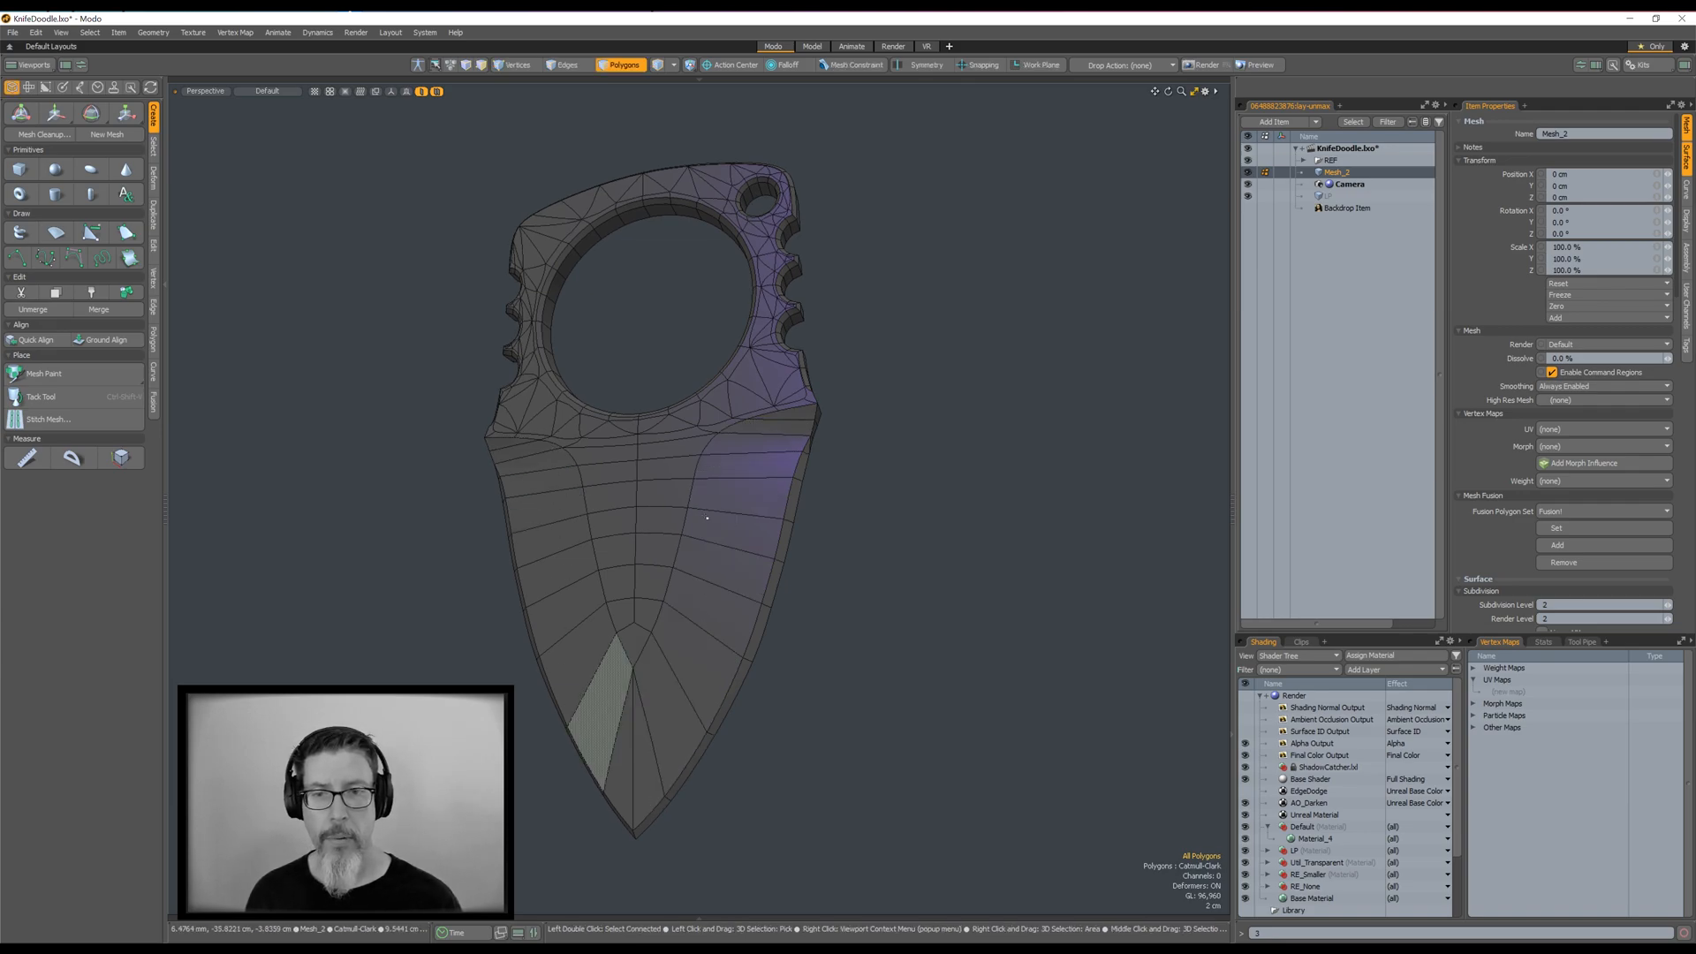
{"action": "left_click_drag", "start_coordinate": [892, 296], "coordinate": [942, 469], "text": "alt"}
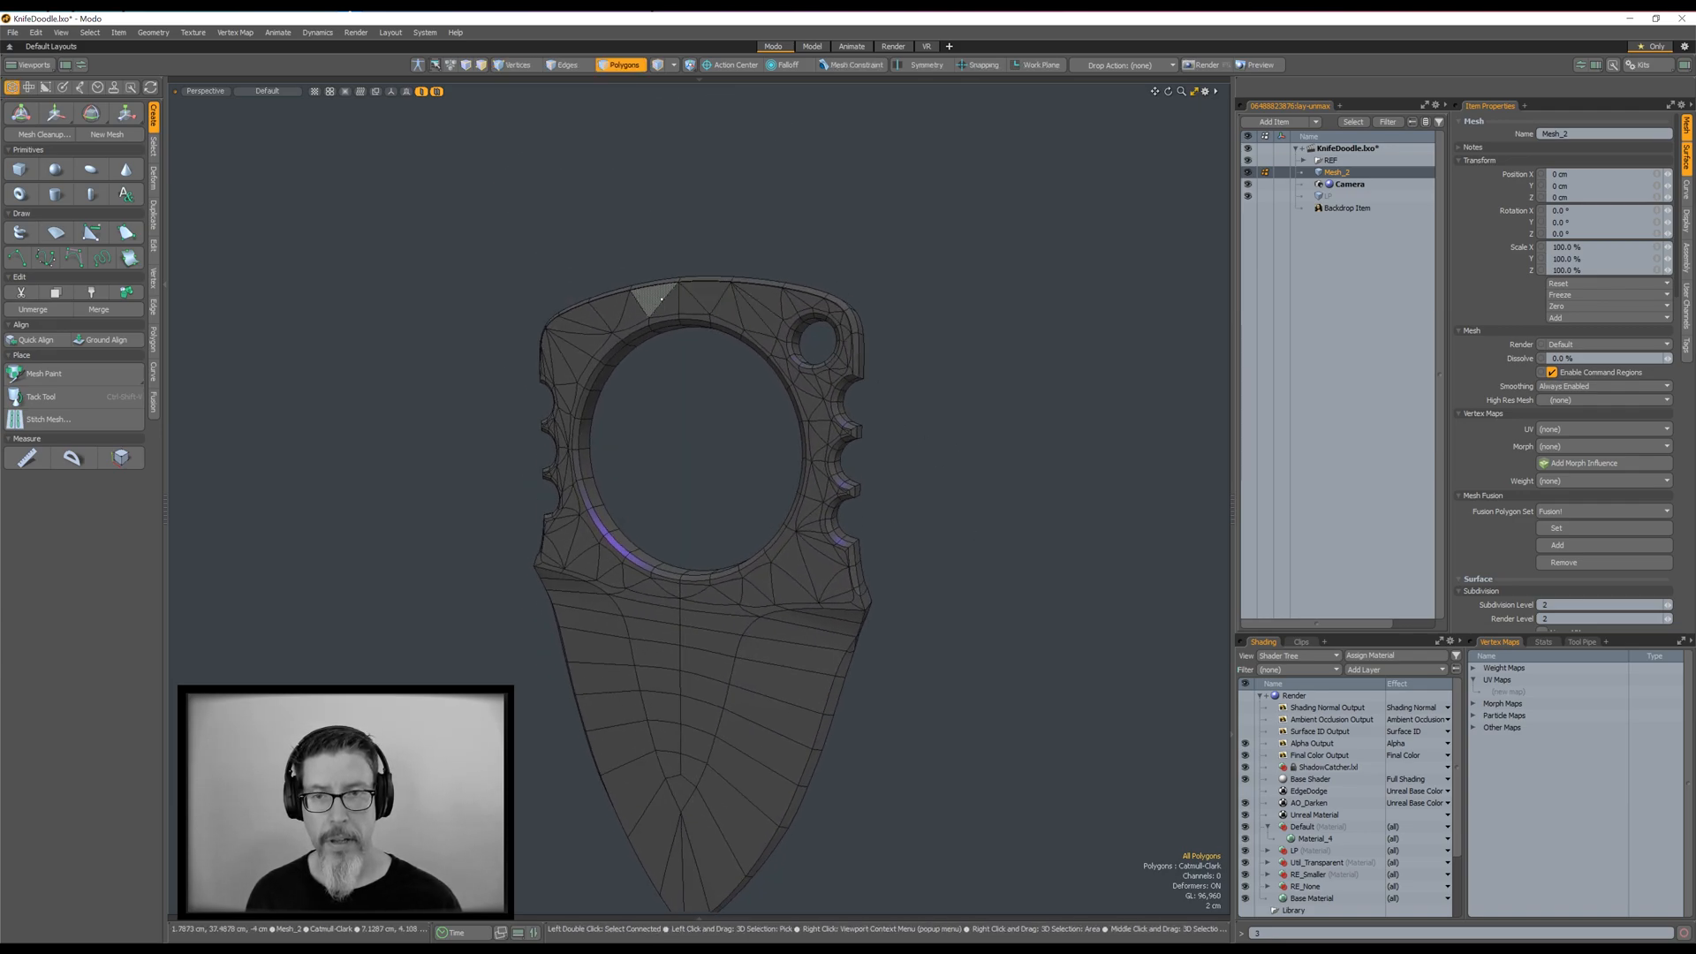
{"action": "left_click_drag", "start_coordinate": [841, 439], "coordinate": [632, 404], "text": "alt"}
{"action": "scroll", "coordinate": [632, 405], "scroll_direction": "up", "scroll_amount": 3}
Check the knife without its wireframe and in the render preview, and close the preview.
{"action": "key", "text": "ctrl+2"}
{"action": "mouse_move", "coordinate": [738, 445]}
{"action": "left_mouse_down", "text": "alt"}
{"action": "mouse_move", "coordinate": [653, 387]}
{"action": "mouse_move", "coordinate": [677, 344]}
{"action": "mouse_move", "coordinate": [635, 368]}
{"action": "mouse_move", "coordinate": [939, 374]}
{"action": "mouse_move", "coordinate": [1048, 356]}
{"action": "mouse_move", "coordinate": [1063, 376]}
{"action": "mouse_move", "coordinate": [991, 351]}
{"action": "mouse_move", "coordinate": [1015, 366]}
{"action": "mouse_move", "coordinate": [984, 396]}
{"action": "left_mouse_up", "text": "alt"}
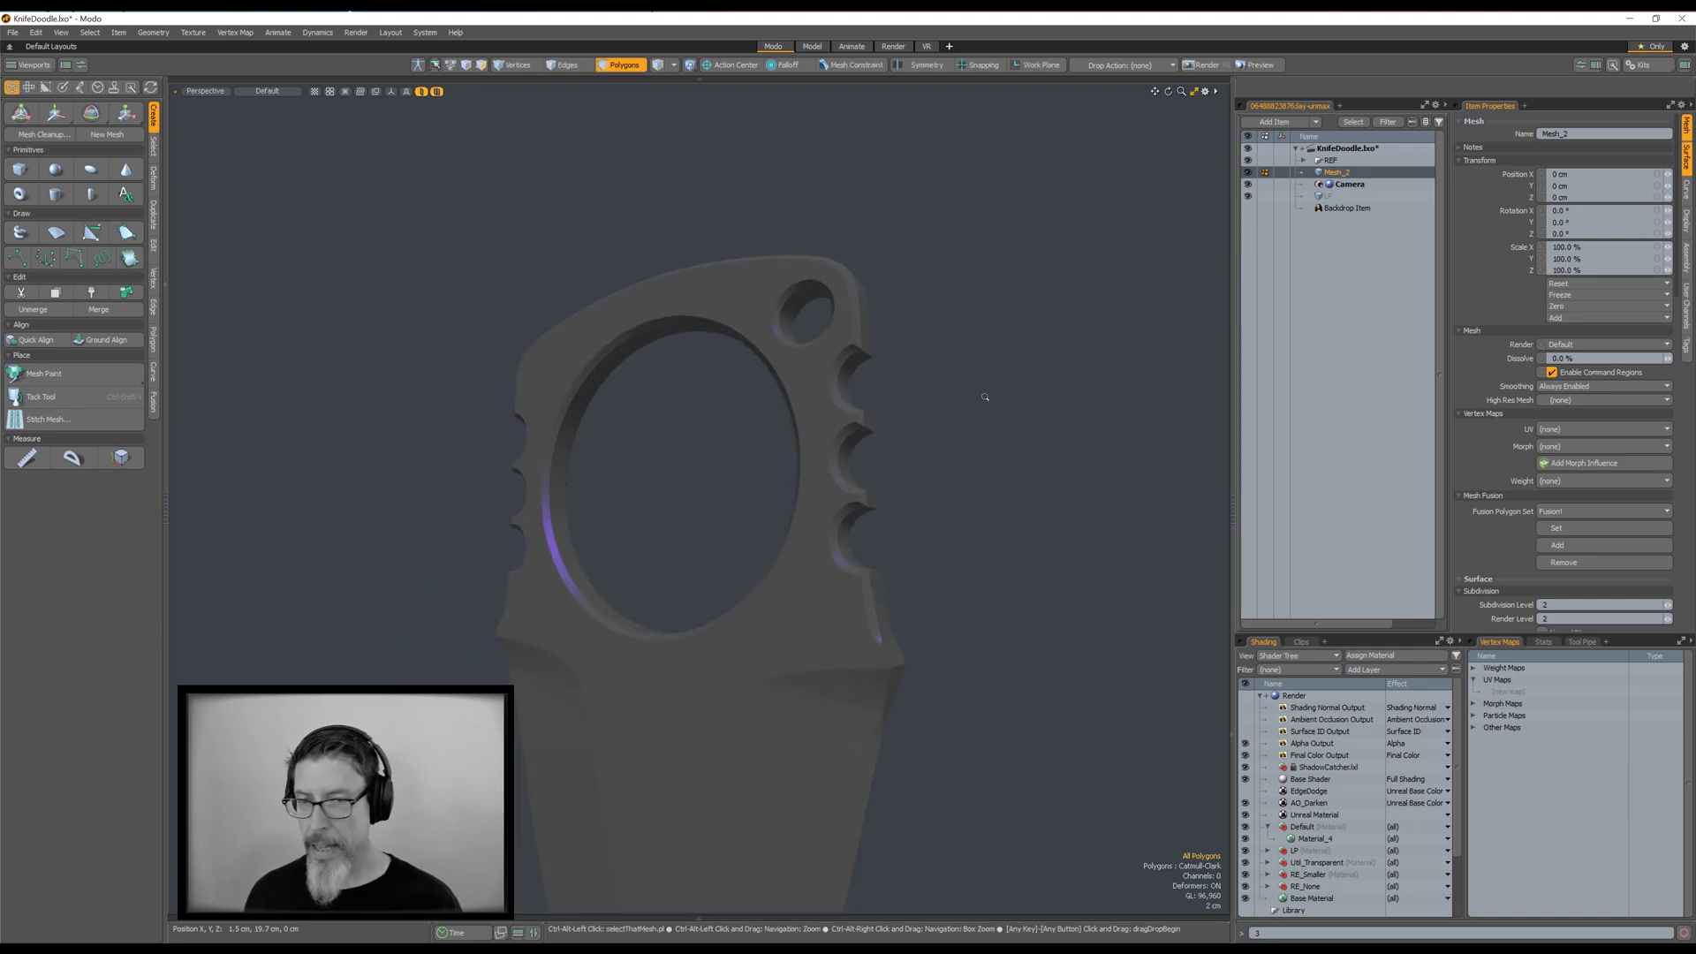
{"action": "key", "text": "F8"}
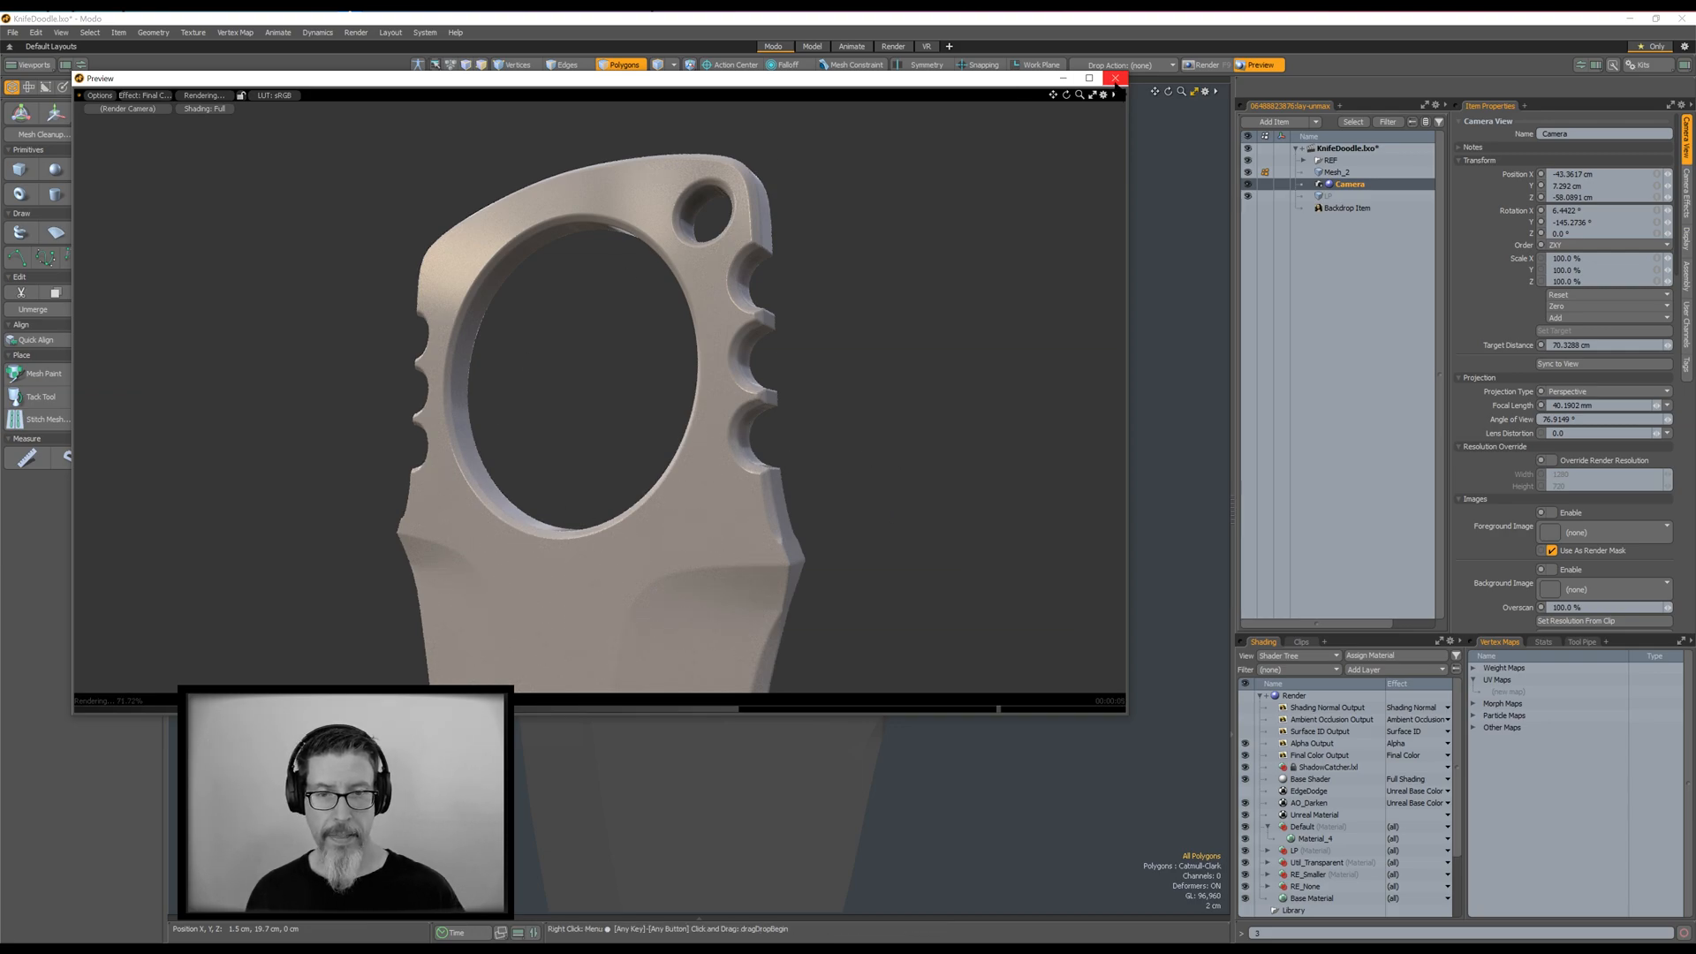
{"action": "left_click", "coordinate": [1116, 78]}
{"action": "left_click_drag", "start_coordinate": [920, 204], "coordinate": [927, 258], "text": "alt"}
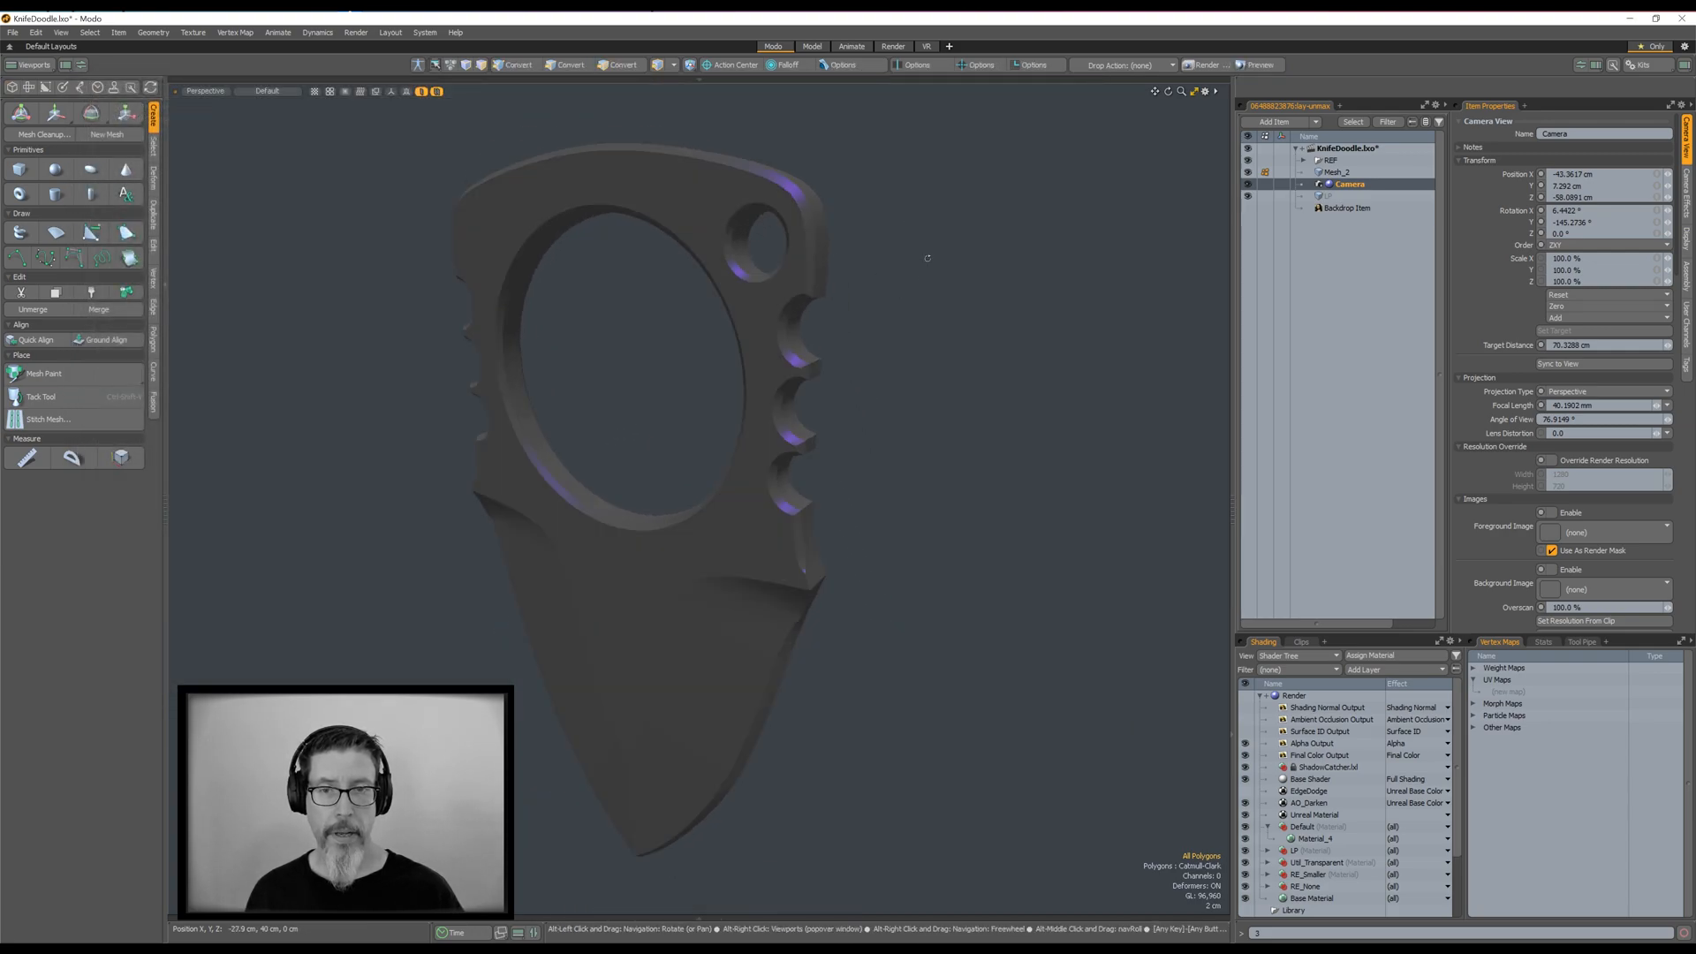
Copy all connected knife polygons from Mesh_2 into the LP mesh and convert the copy from subdivision surfaces to plain faces.
{"action": "key", "text": "ctrl+w"}
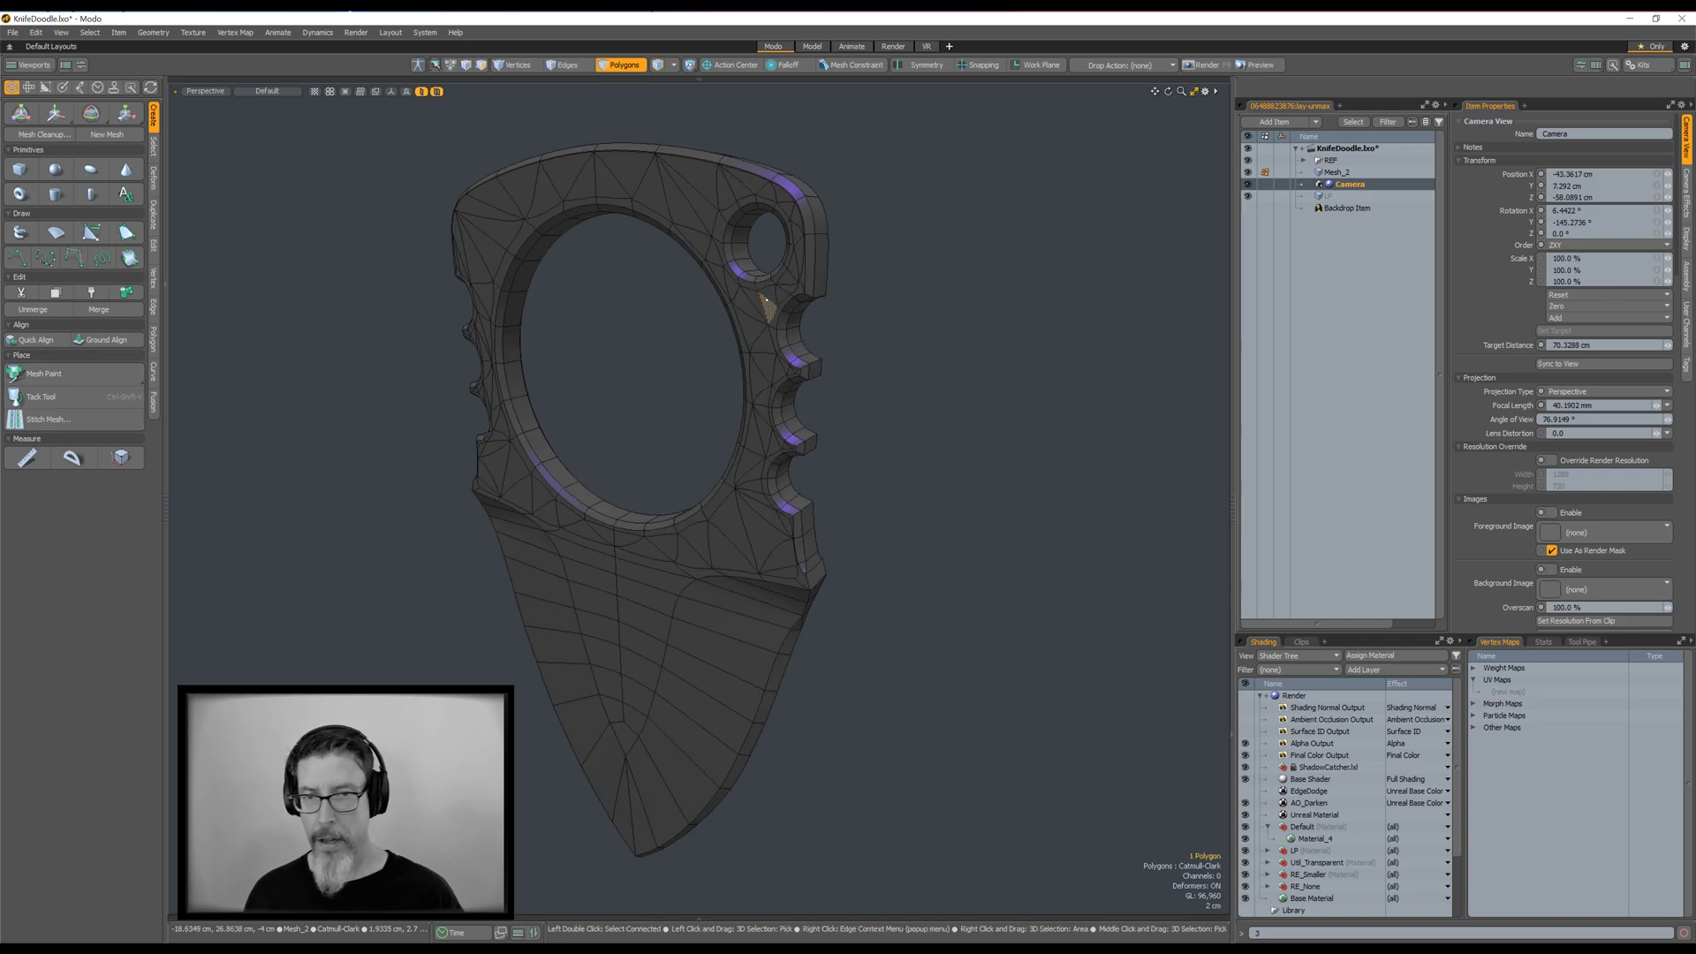
{"action": "double_click", "coordinate": [767, 300]}
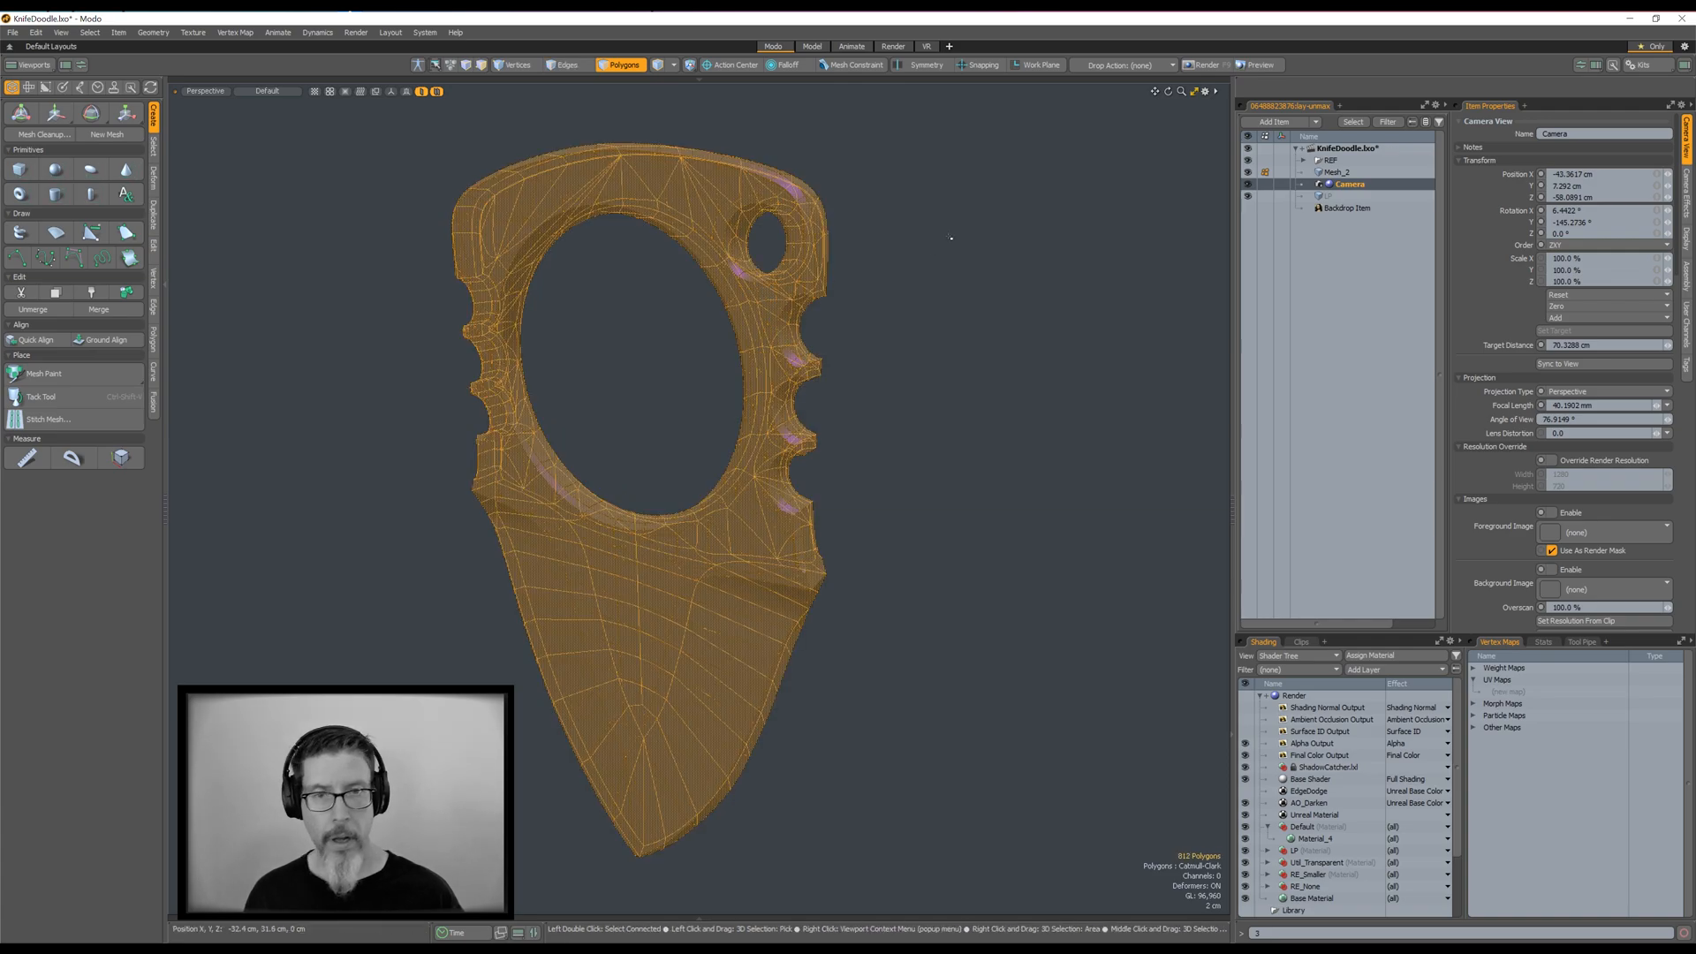
{"action": "left_click", "coordinate": [1344, 194]}
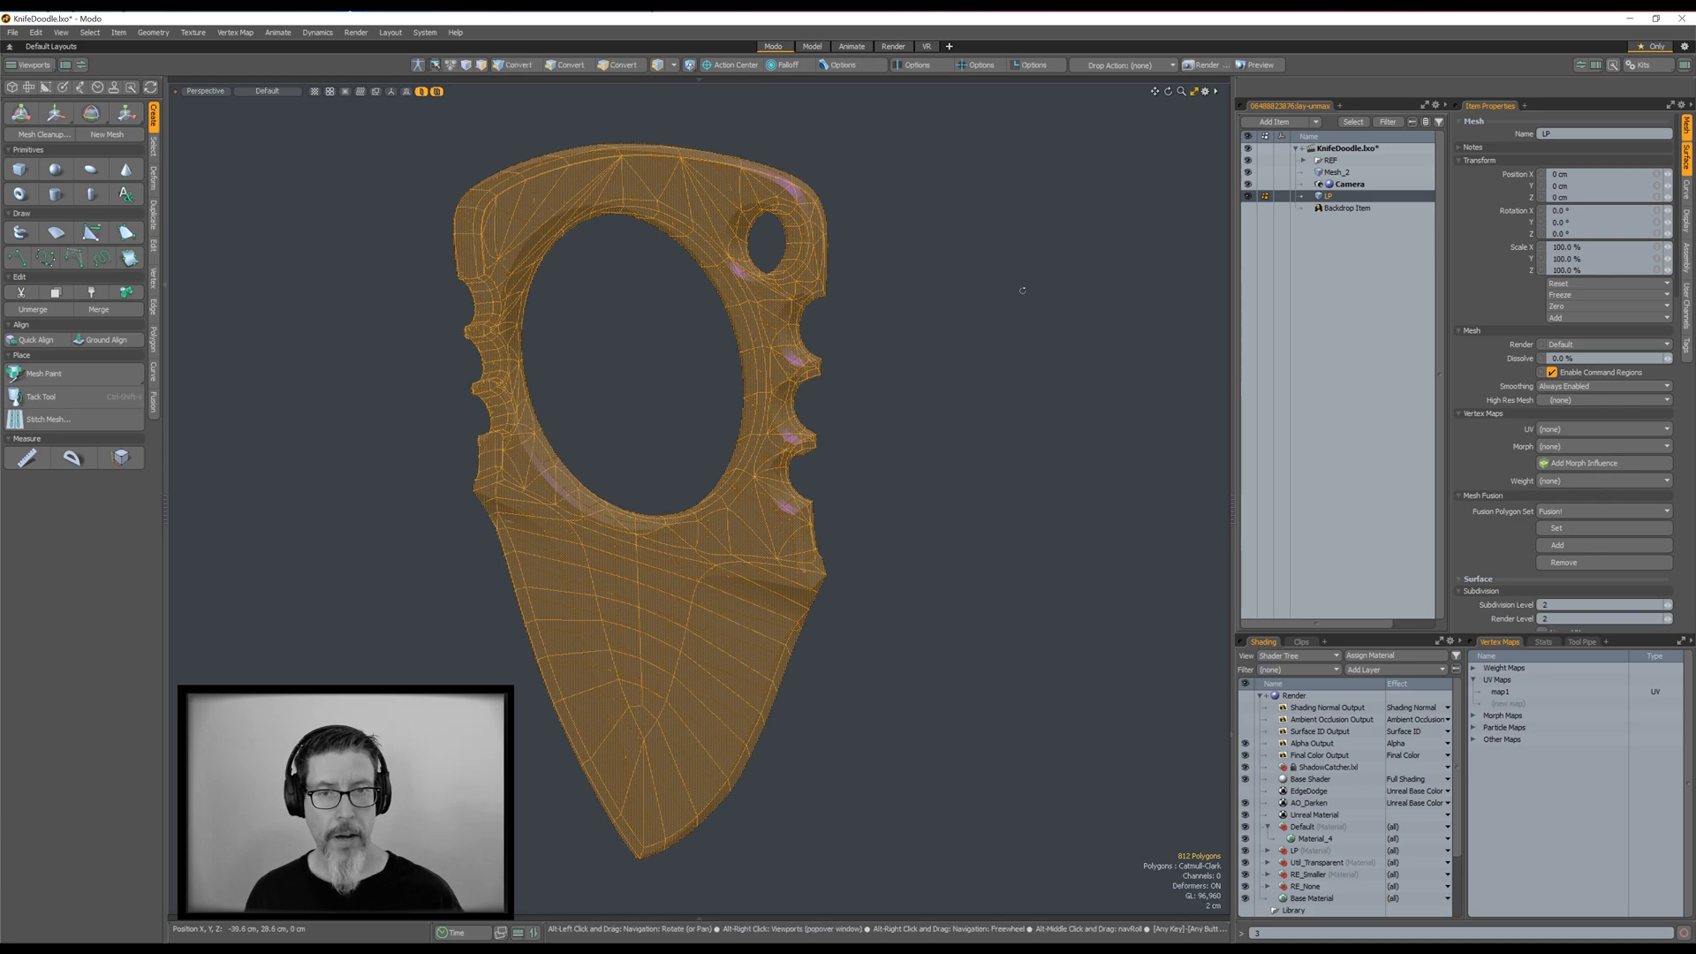
{"action": "left_click_drag", "start_coordinate": [1025, 292], "coordinate": [1001, 279], "text": "alt"}
{"action": "key", "text": "Tab"}
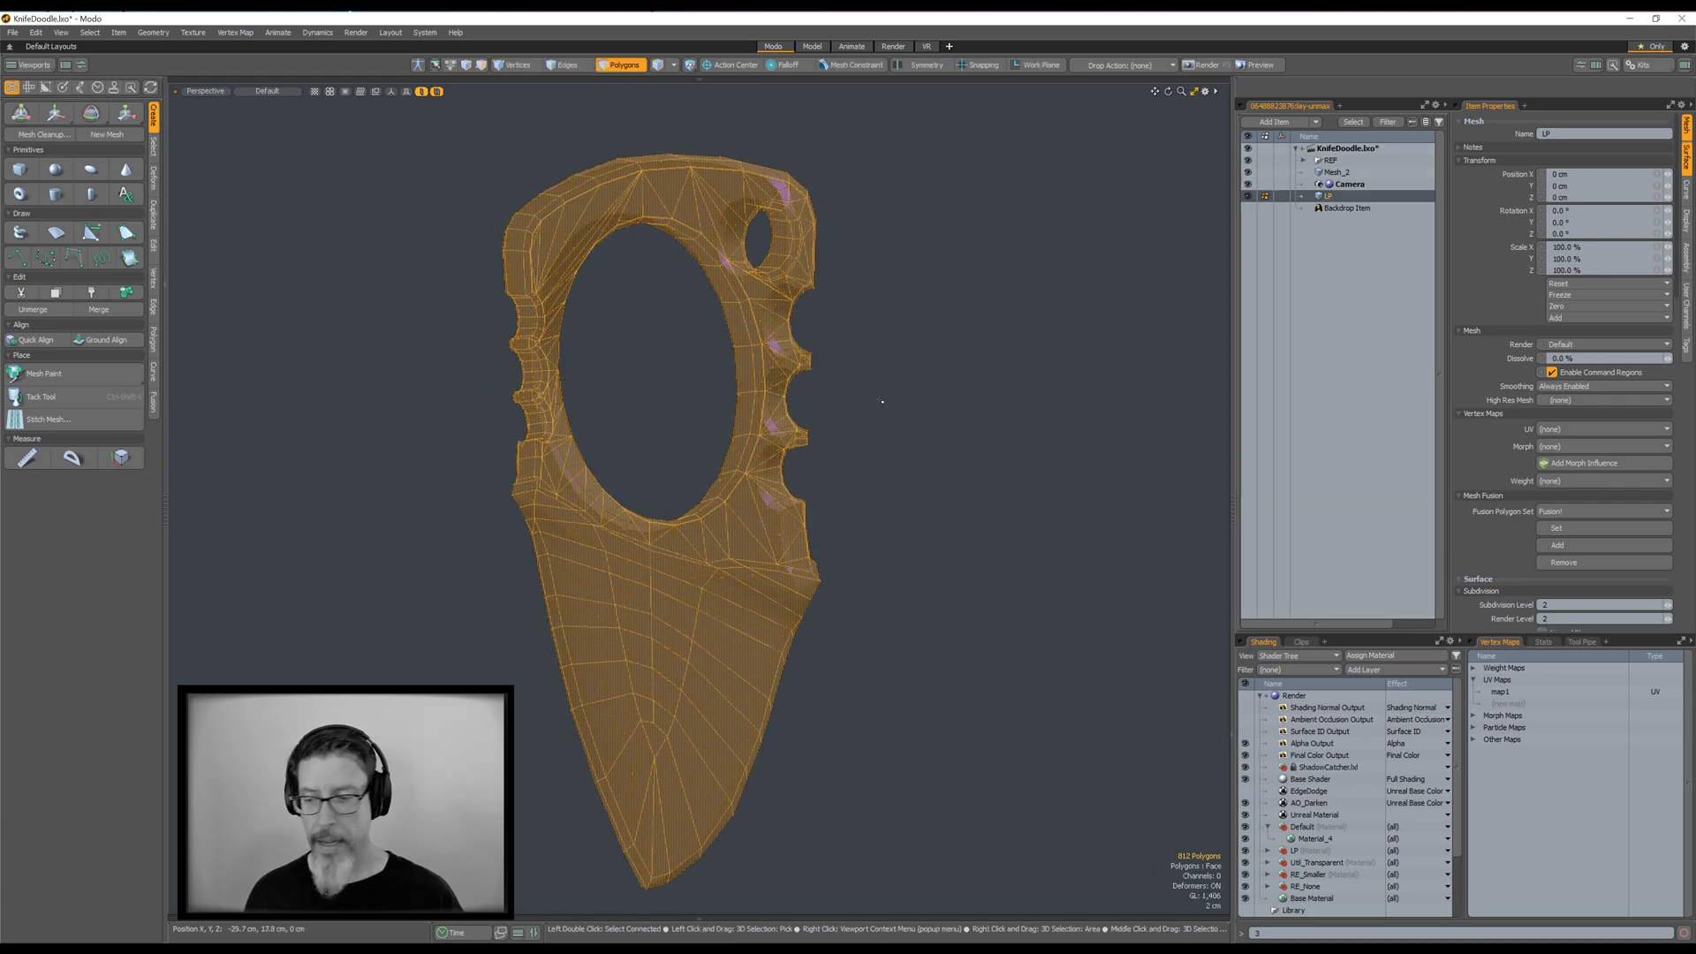
Assign a blue material to the copied polygons in the LP mesh and clear the polygon selection.
{"action": "key", "text": "ctrl+2"}
{"action": "left_click", "coordinate": [821, 425]}
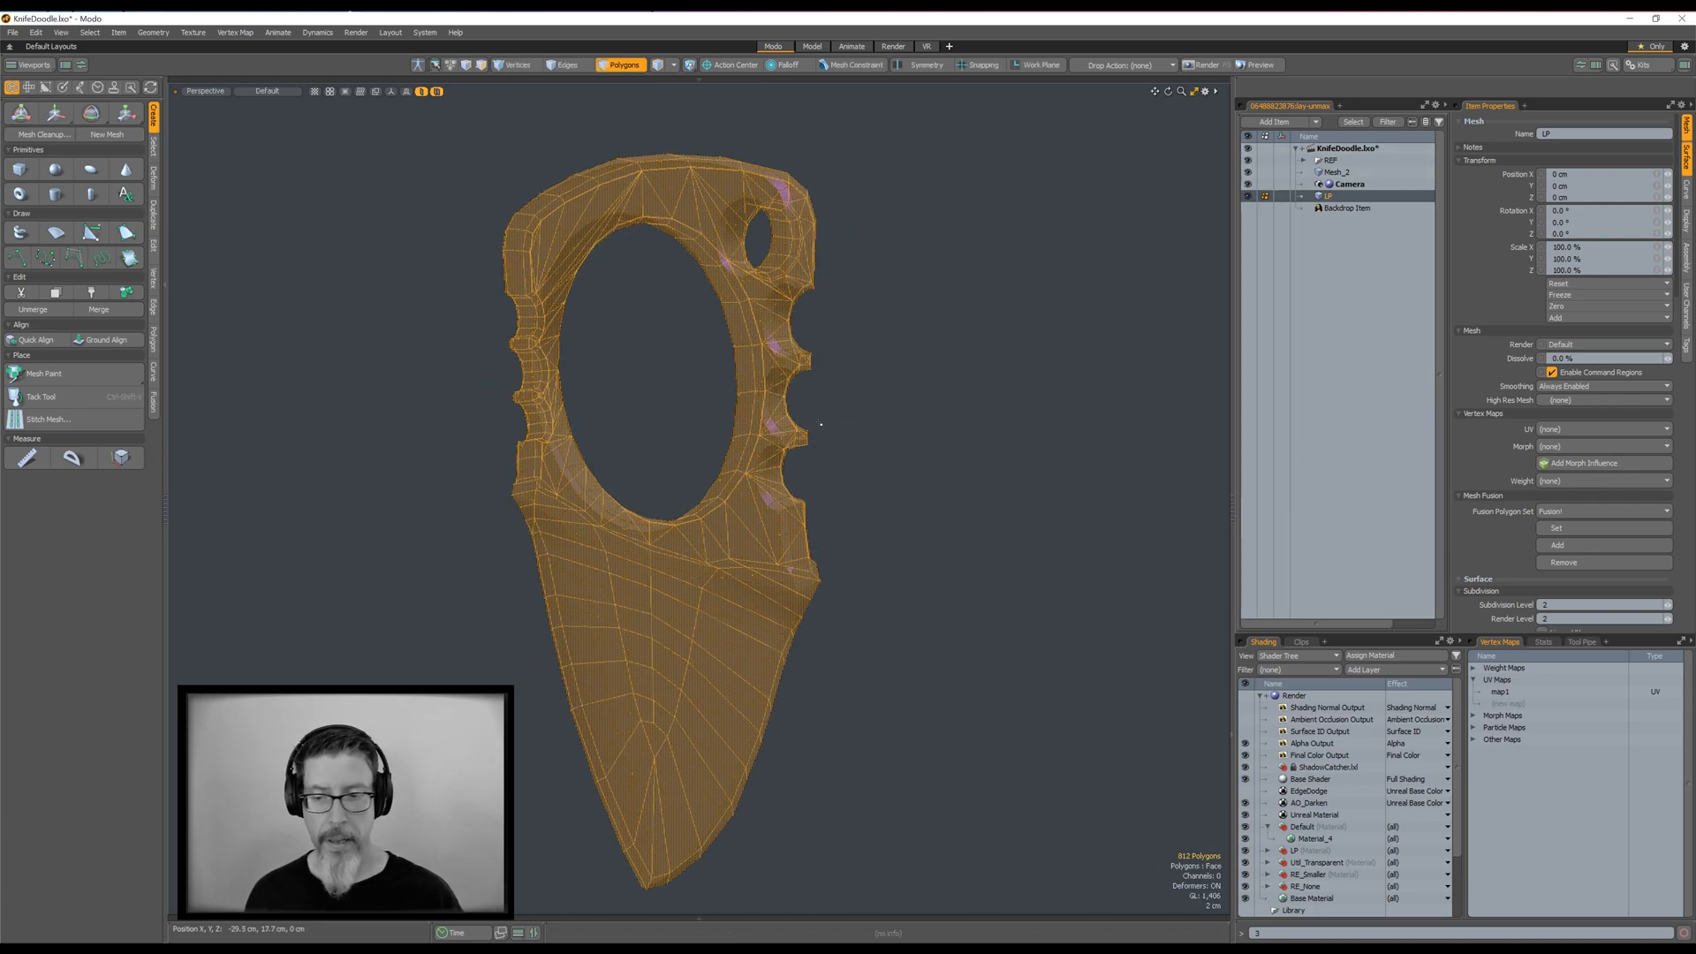
{"action": "key", "text": "ctrl+2"}
{"action": "left_click", "coordinate": [806, 435]}
{"action": "left_click", "coordinate": [859, 408]}
{"action": "left_click_drag", "start_coordinate": [858, 408], "coordinate": [839, 349], "text": "alt"}
{"action": "scroll", "coordinate": [830, 349], "scroll_direction": "up", "scroll_amount": 7}
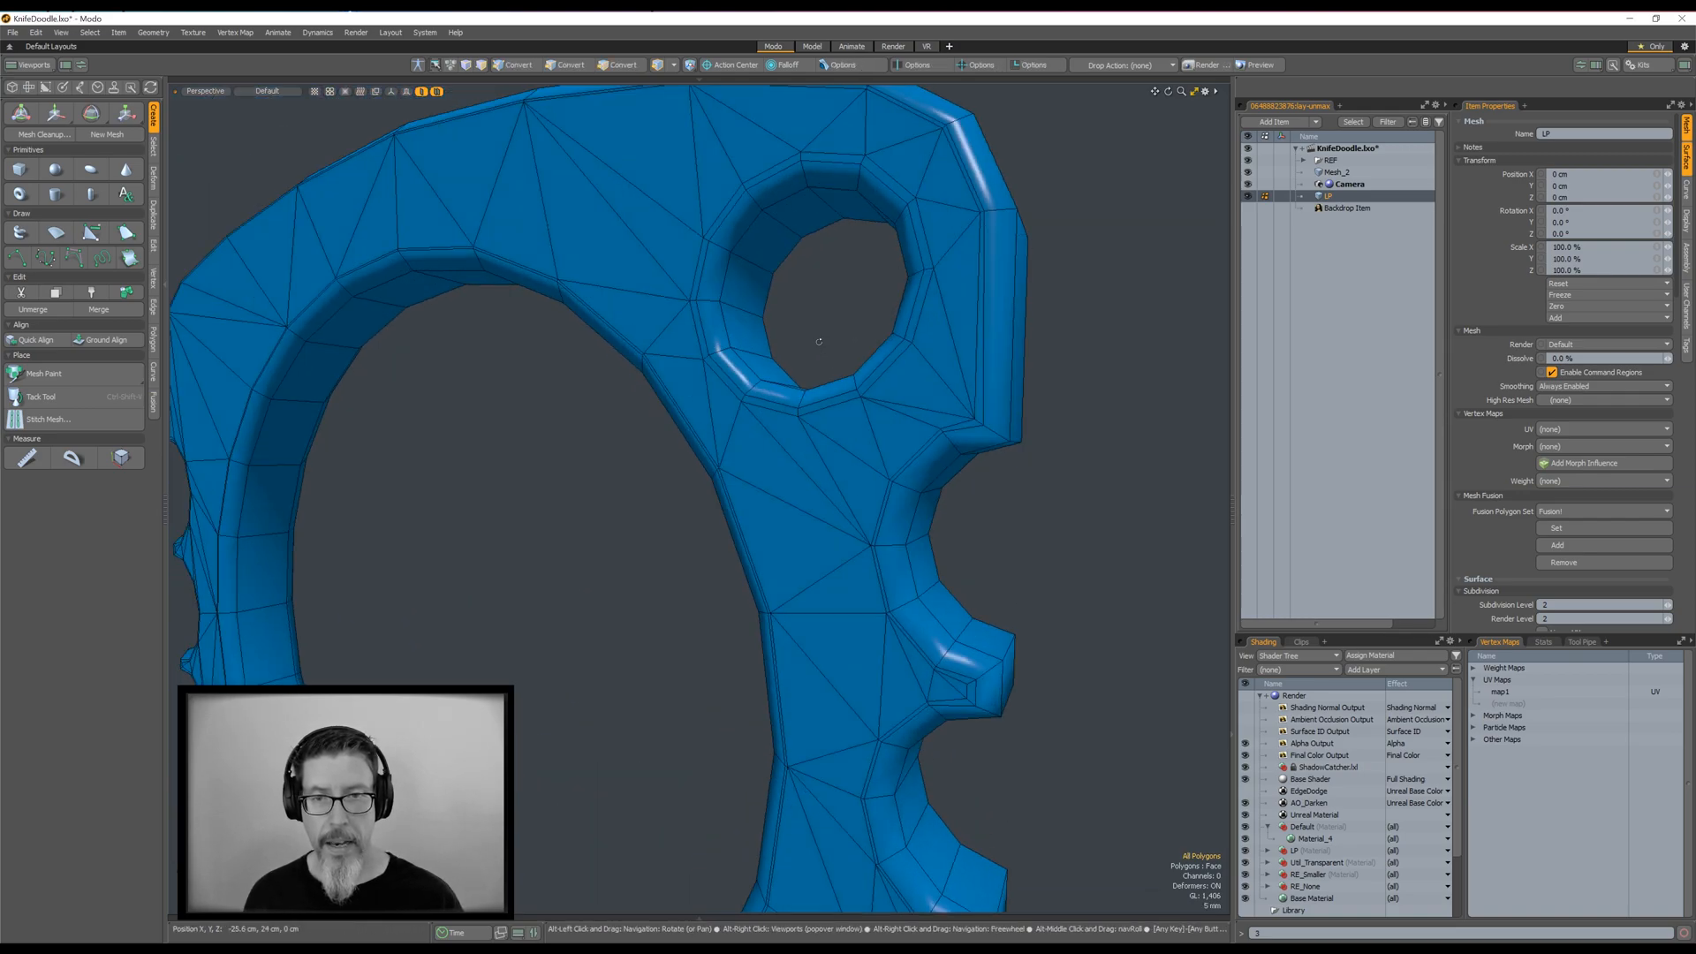
Select the flat polygons on one side of the LP knife, covering the handle and blade face.
{"action": "left_click", "coordinate": [604, 244]}
{"action": "key", "text": "shift+Up"}
{"action": "scroll", "coordinate": [662, 371], "scroll_direction": "down", "scroll_amount": 5}
{"action": "left_click_drag", "start_coordinate": [676, 415], "coordinate": [693, 354], "text": "alt+shift"}
{"action": "left_click_drag", "start_coordinate": [744, 528], "coordinate": [764, 209], "text": "alt+shift"}
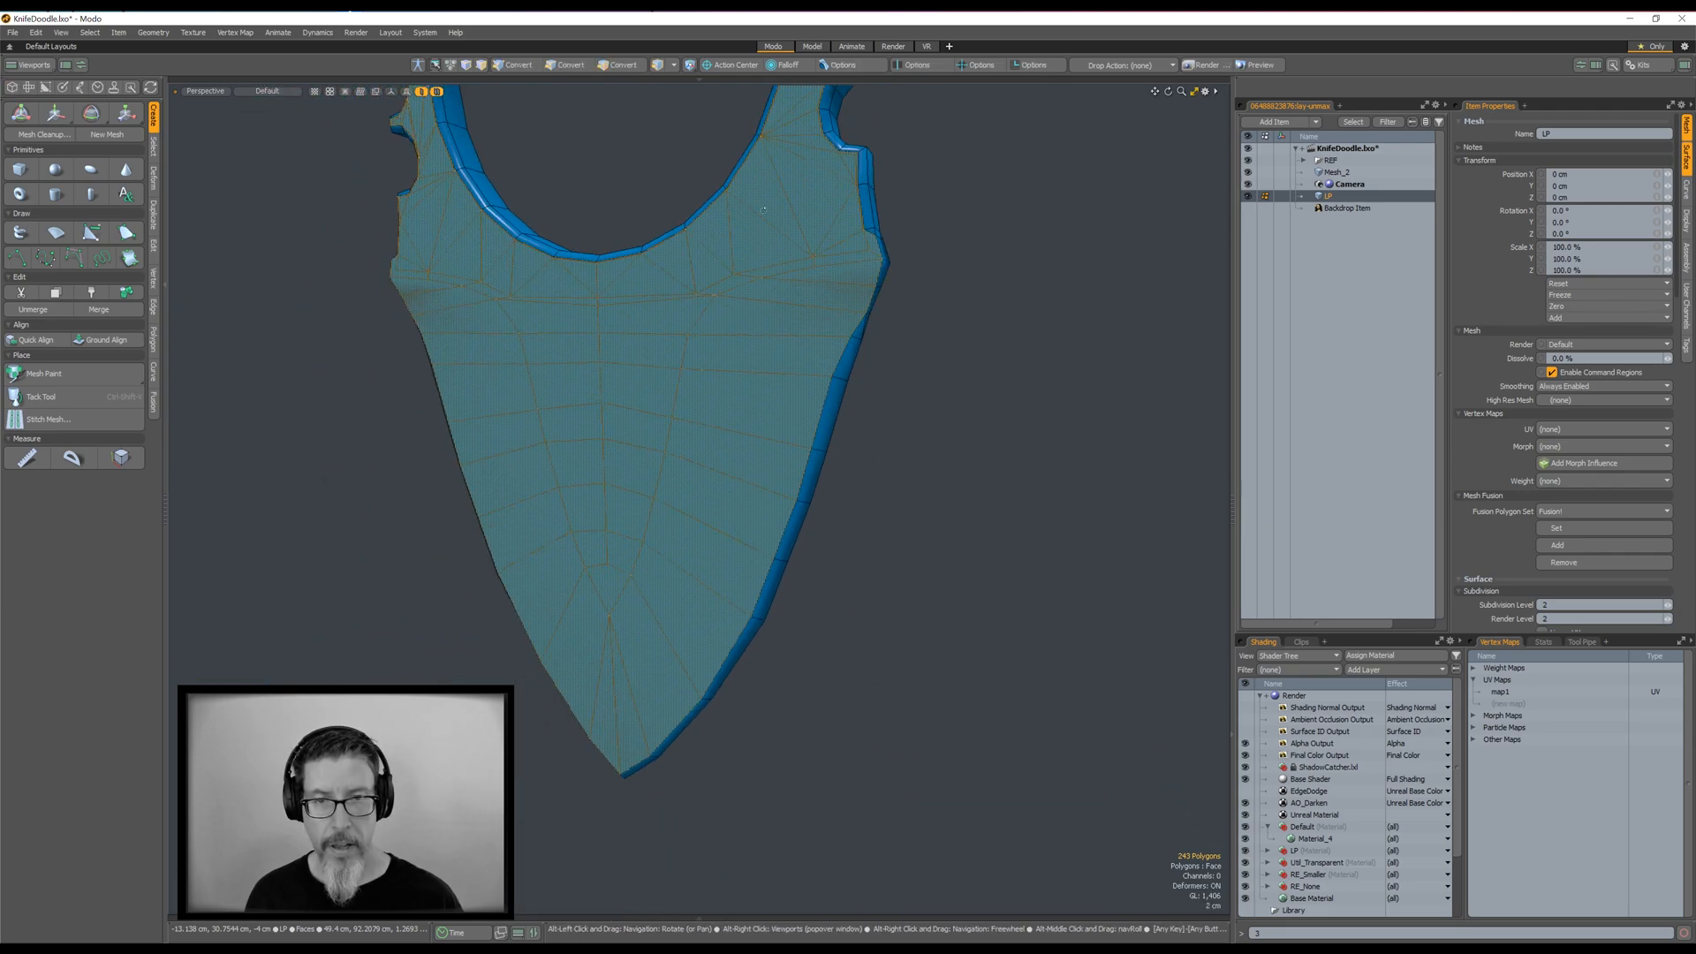
Deselect the blade polygons on one side of the LP knife and delete that side's remaining flat polygons.
{"action": "mouse_move", "coordinate": [851, 283]}
{"action": "left_mouse_down", "text": "ctrl"}
{"action": "mouse_move", "coordinate": [733, 548]}
{"action": "mouse_move", "coordinate": [583, 671]}
{"action": "mouse_move", "coordinate": [408, 287]}
{"action": "left_mouse_up", "text": "ctrl"}
{"action": "left_click_drag", "start_coordinate": [680, 335], "coordinate": [514, 365], "text": "alt"}
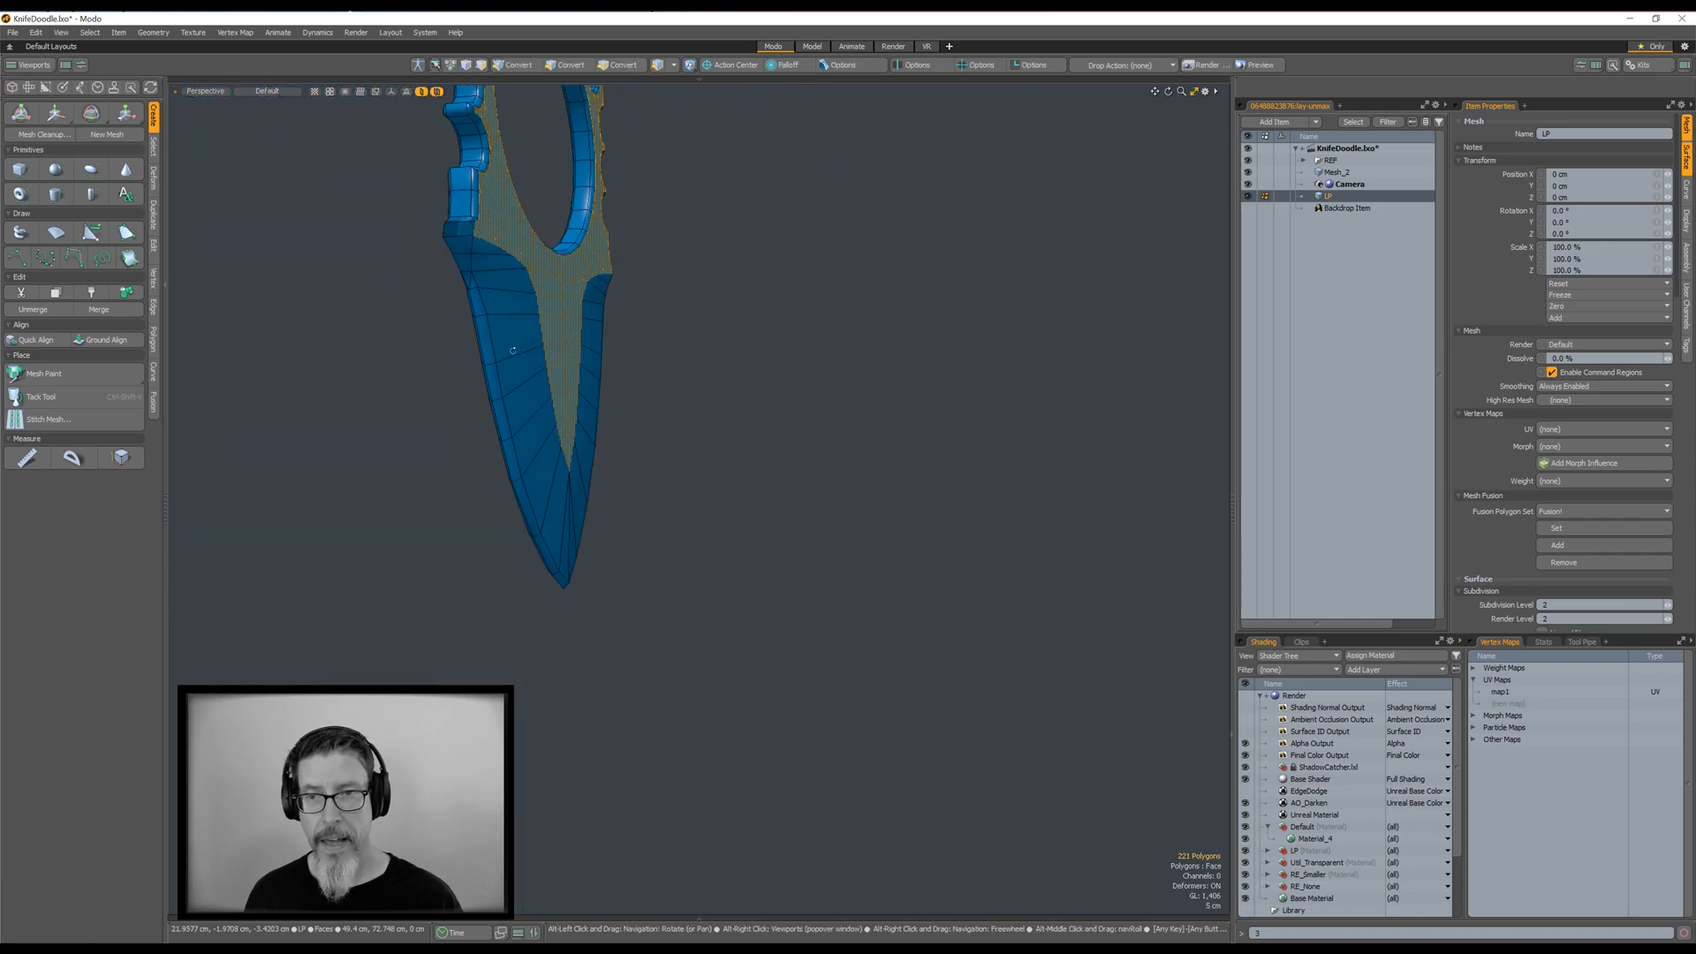
{"action": "mouse_move", "coordinate": [776, 300]}
{"action": "left_mouse_down", "text": "alt"}
{"action": "mouse_move", "coordinate": [684, 362]}
{"action": "mouse_move", "coordinate": [698, 407]}
{"action": "mouse_move", "coordinate": [608, 362]}
{"action": "mouse_move", "coordinate": [569, 437]}
{"action": "mouse_move", "coordinate": [667, 468]}
{"action": "mouse_move", "coordinate": [677, 342]}
{"action": "left_mouse_up", "text": "alt"}
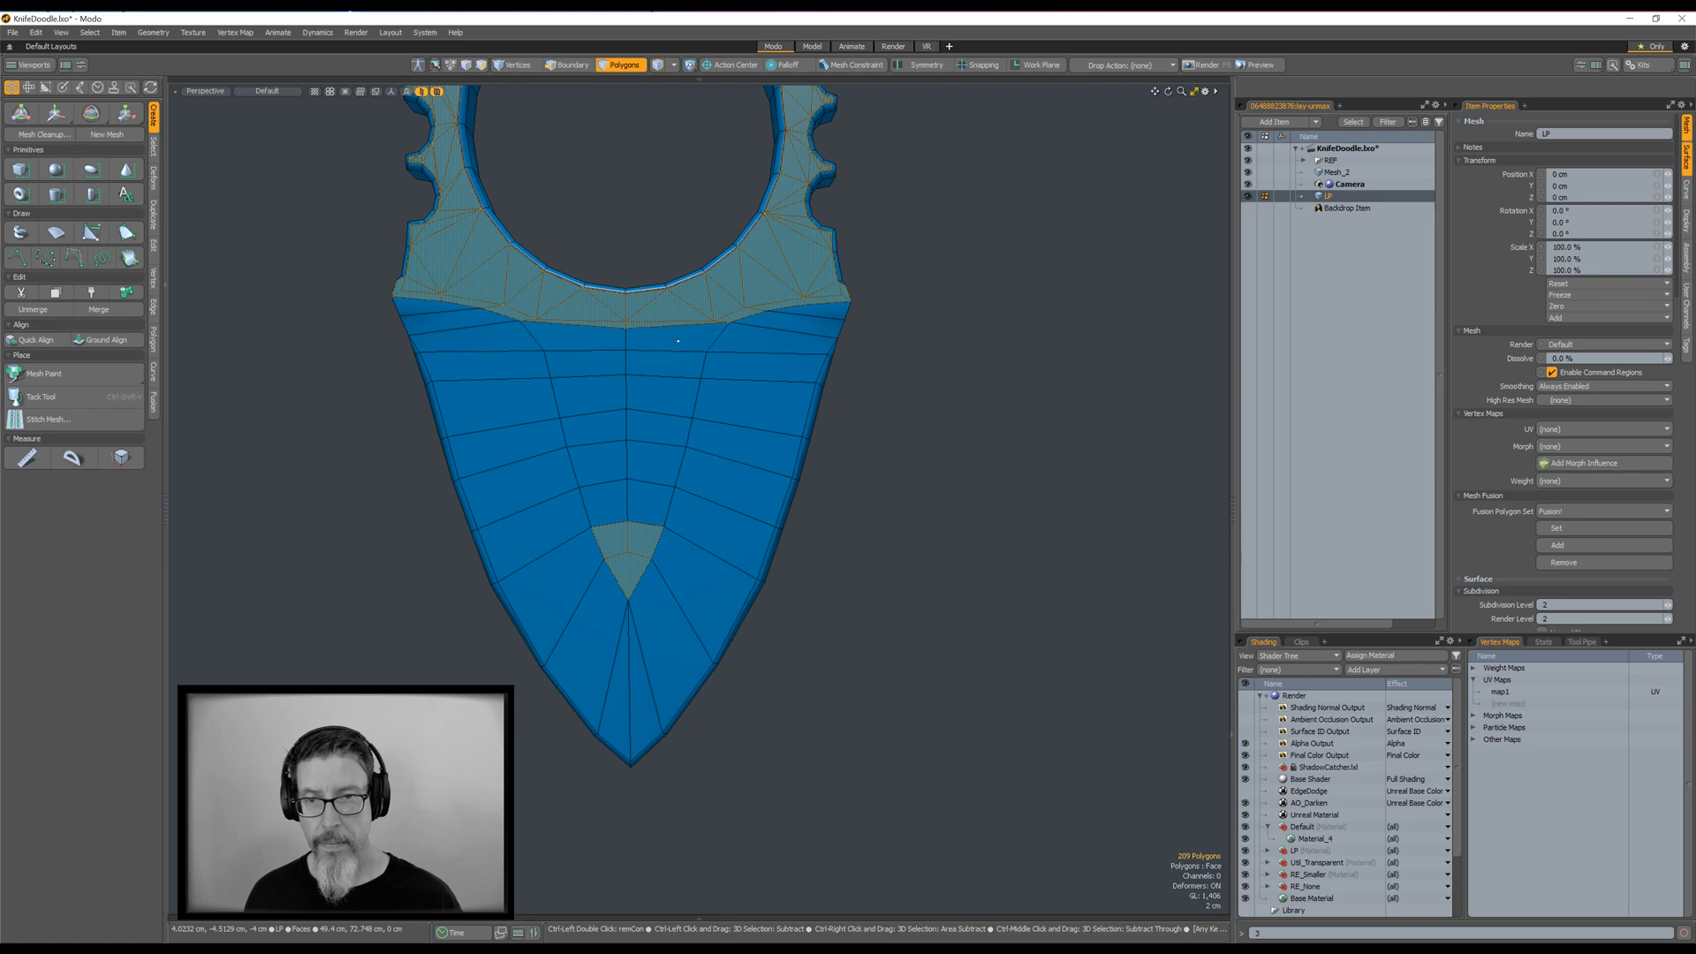
{"action": "key", "text": "Delete"}
Reduce the selection on the other side of the LP knife to the flat handle polygons and delete them.
{"action": "left_click_drag", "start_coordinate": [618, 204], "coordinate": [591, 446], "text": "alt+shift"}
{"action": "mouse_move", "coordinate": [592, 446]}
{"action": "left_mouse_down", "text": "alt"}
{"action": "mouse_move", "coordinate": [534, 434]}
{"action": "mouse_move", "coordinate": [813, 310]}
{"action": "mouse_move", "coordinate": [828, 108]}
{"action": "mouse_move", "coordinate": [933, 255]}
{"action": "mouse_move", "coordinate": [772, 601]}
{"action": "mouse_move", "coordinate": [654, 619]}
{"action": "mouse_move", "coordinate": [575, 332]}
{"action": "mouse_move", "coordinate": [764, 295]}
{"action": "mouse_move", "coordinate": [754, 497]}
{"action": "left_mouse_up", "text": "alt"}
{"action": "left_click", "coordinate": [888, 124]}
{"action": "key", "text": "shift+Up"}
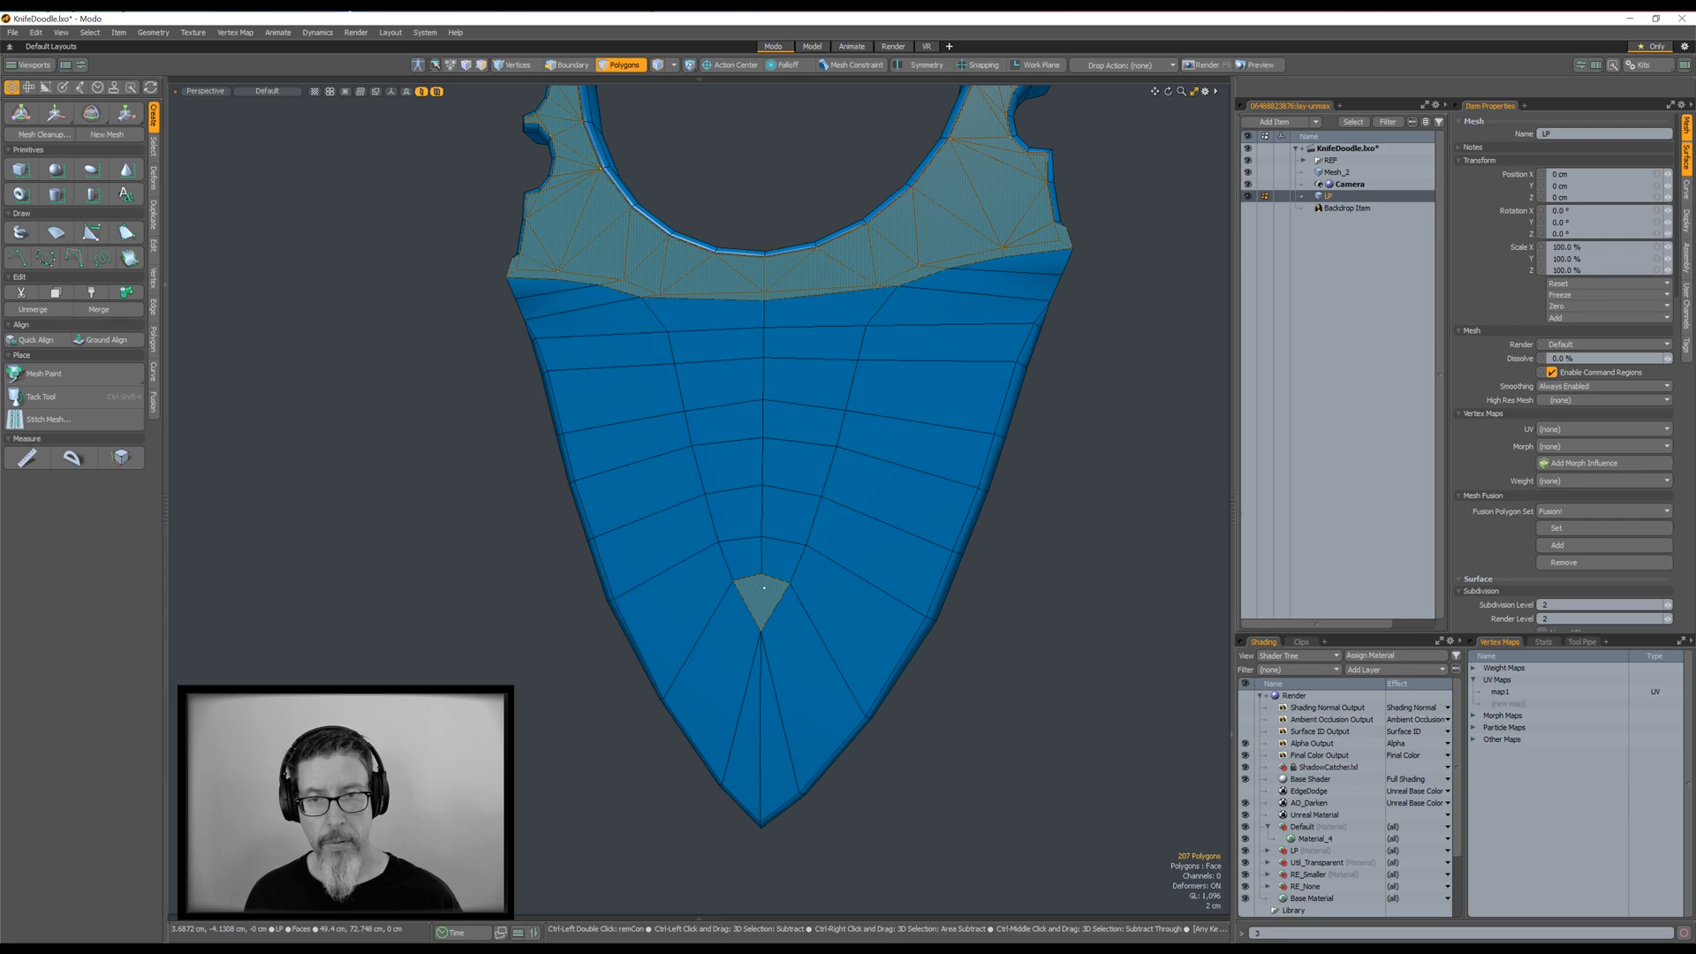
{"action": "left_click_drag", "start_coordinate": [833, 387], "coordinate": [789, 545], "text": "alt"}
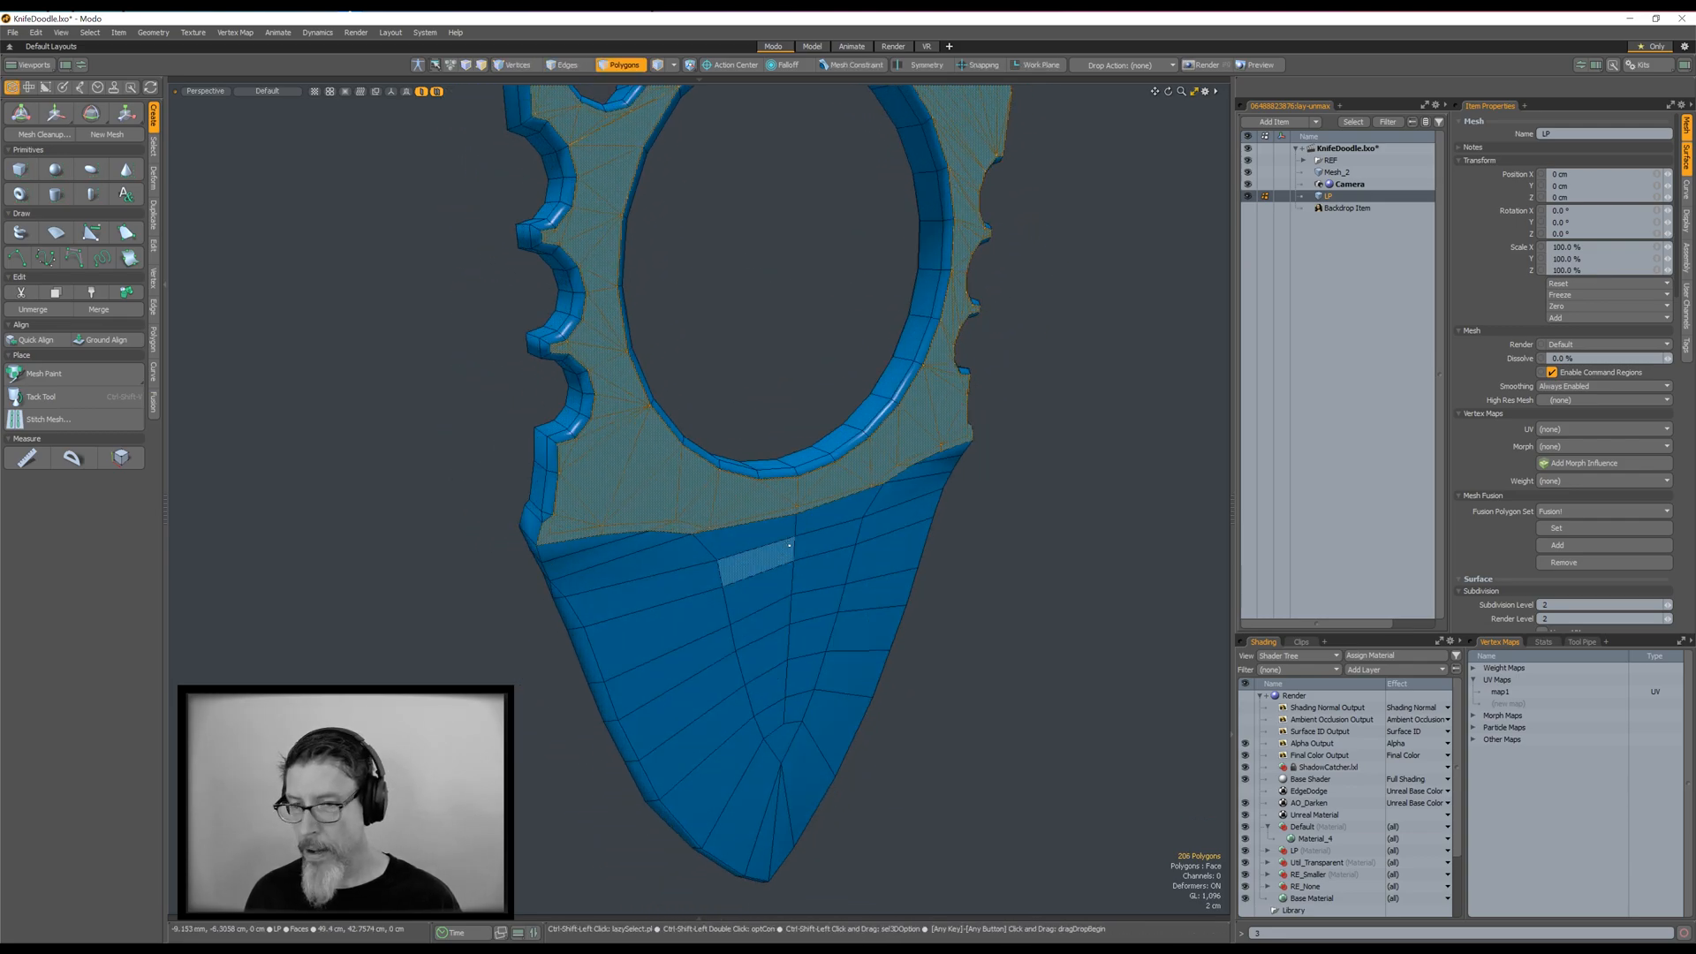
{"action": "key", "text": "Delete"}
Save the scene and turn on Z-axis symmetry with Topology enabled, keeping the symmetry options open as a floating popover.
{"action": "left_click_drag", "start_coordinate": [653, 583], "coordinate": [733, 494], "text": "alt"}
{"action": "key", "text": "shift+i"}
{"action": "left_click_drag", "start_coordinate": [650, 390], "coordinate": [588, 537], "text": "alt"}
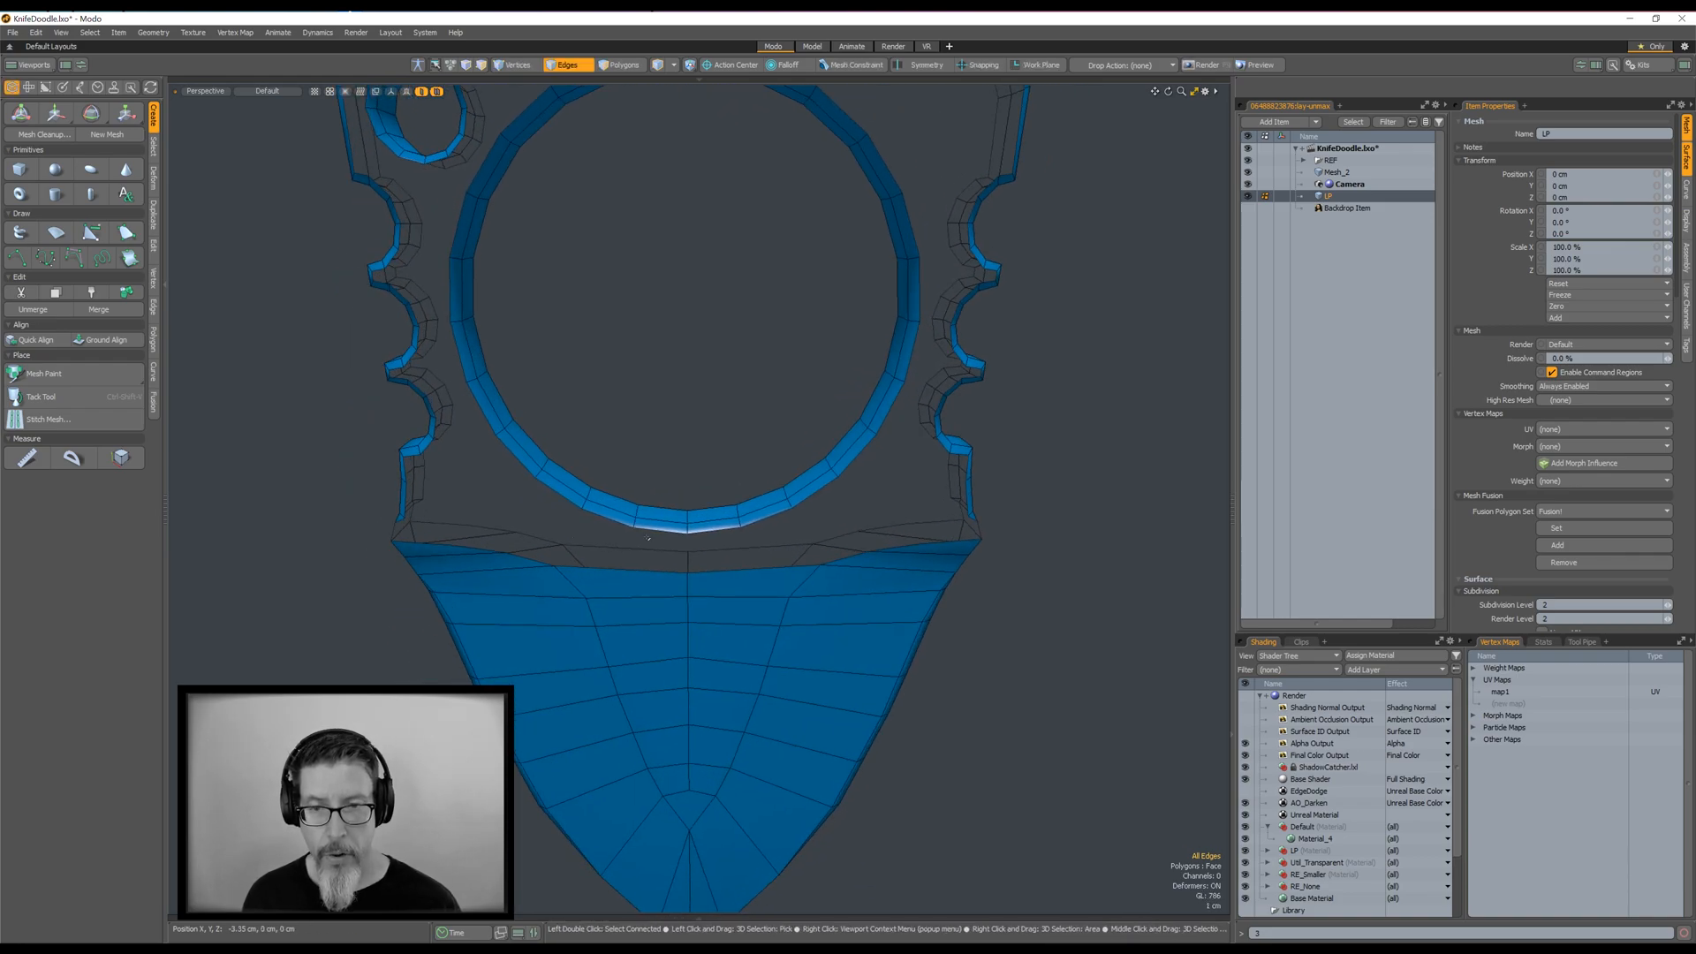
{"action": "left_click", "coordinate": [652, 571], "text": "shift"}
{"action": "left_click", "coordinate": [648, 459]}
{"action": "left_click_drag", "start_coordinate": [648, 460], "coordinate": [601, 442], "text": "ctrl+alt"}
{"action": "left_click_drag", "start_coordinate": [601, 442], "coordinate": [649, 407], "text": "alt"}
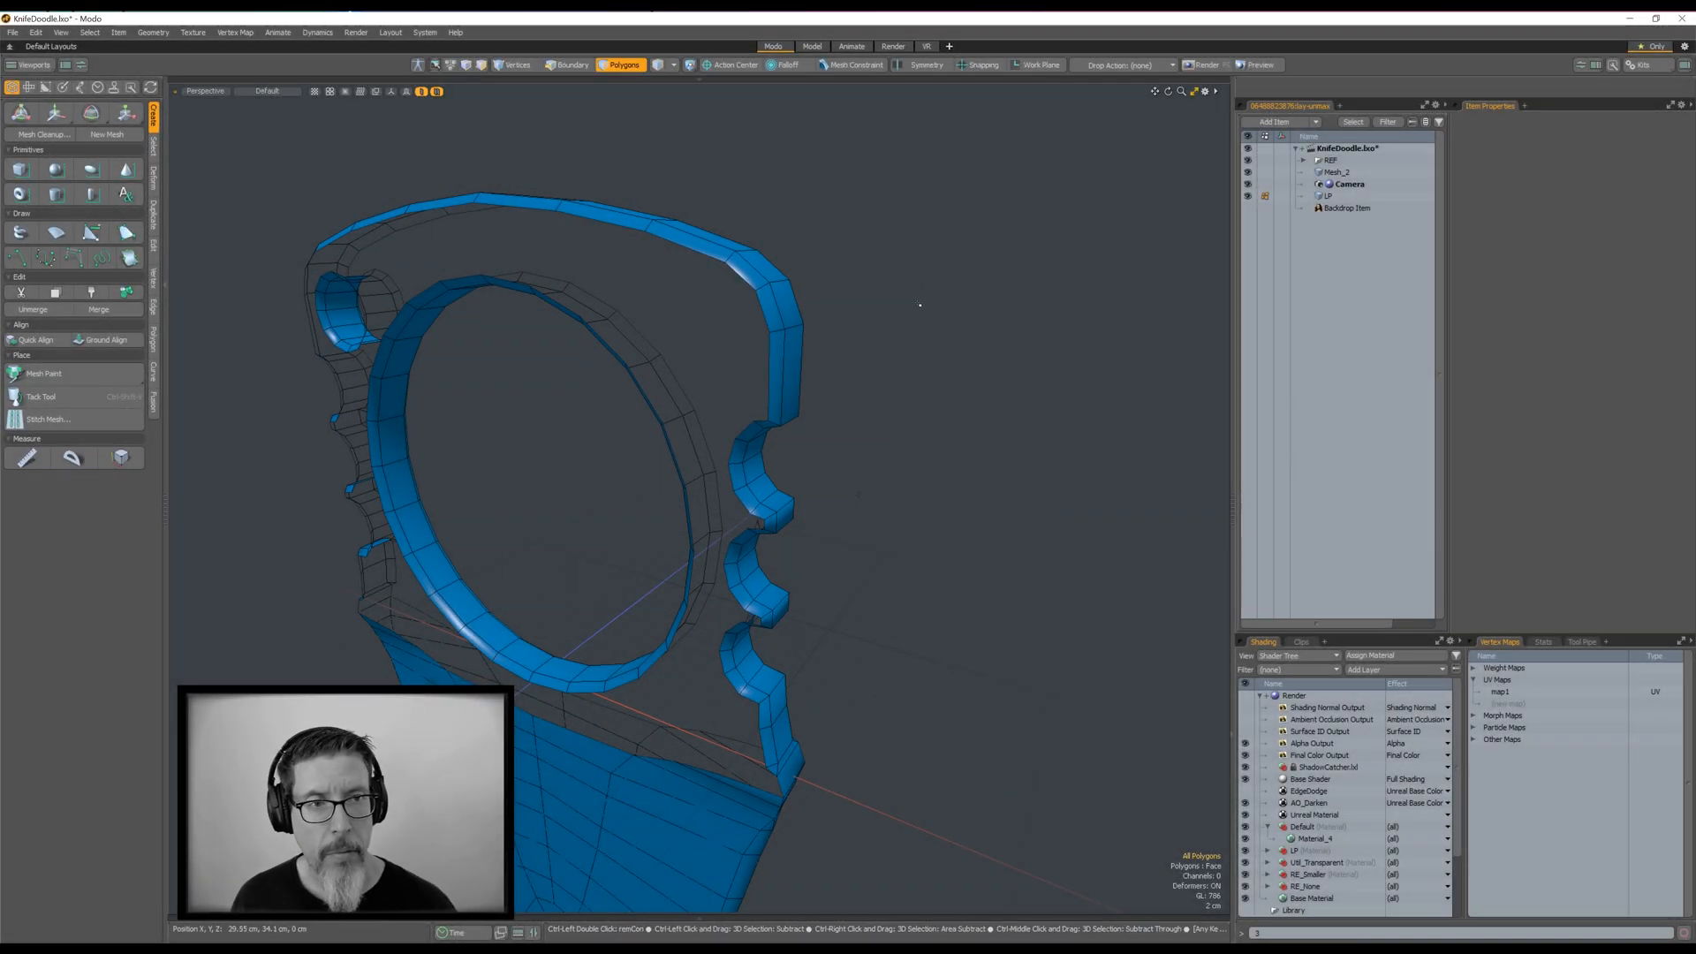
{"action": "key", "text": "ctrl+s"}
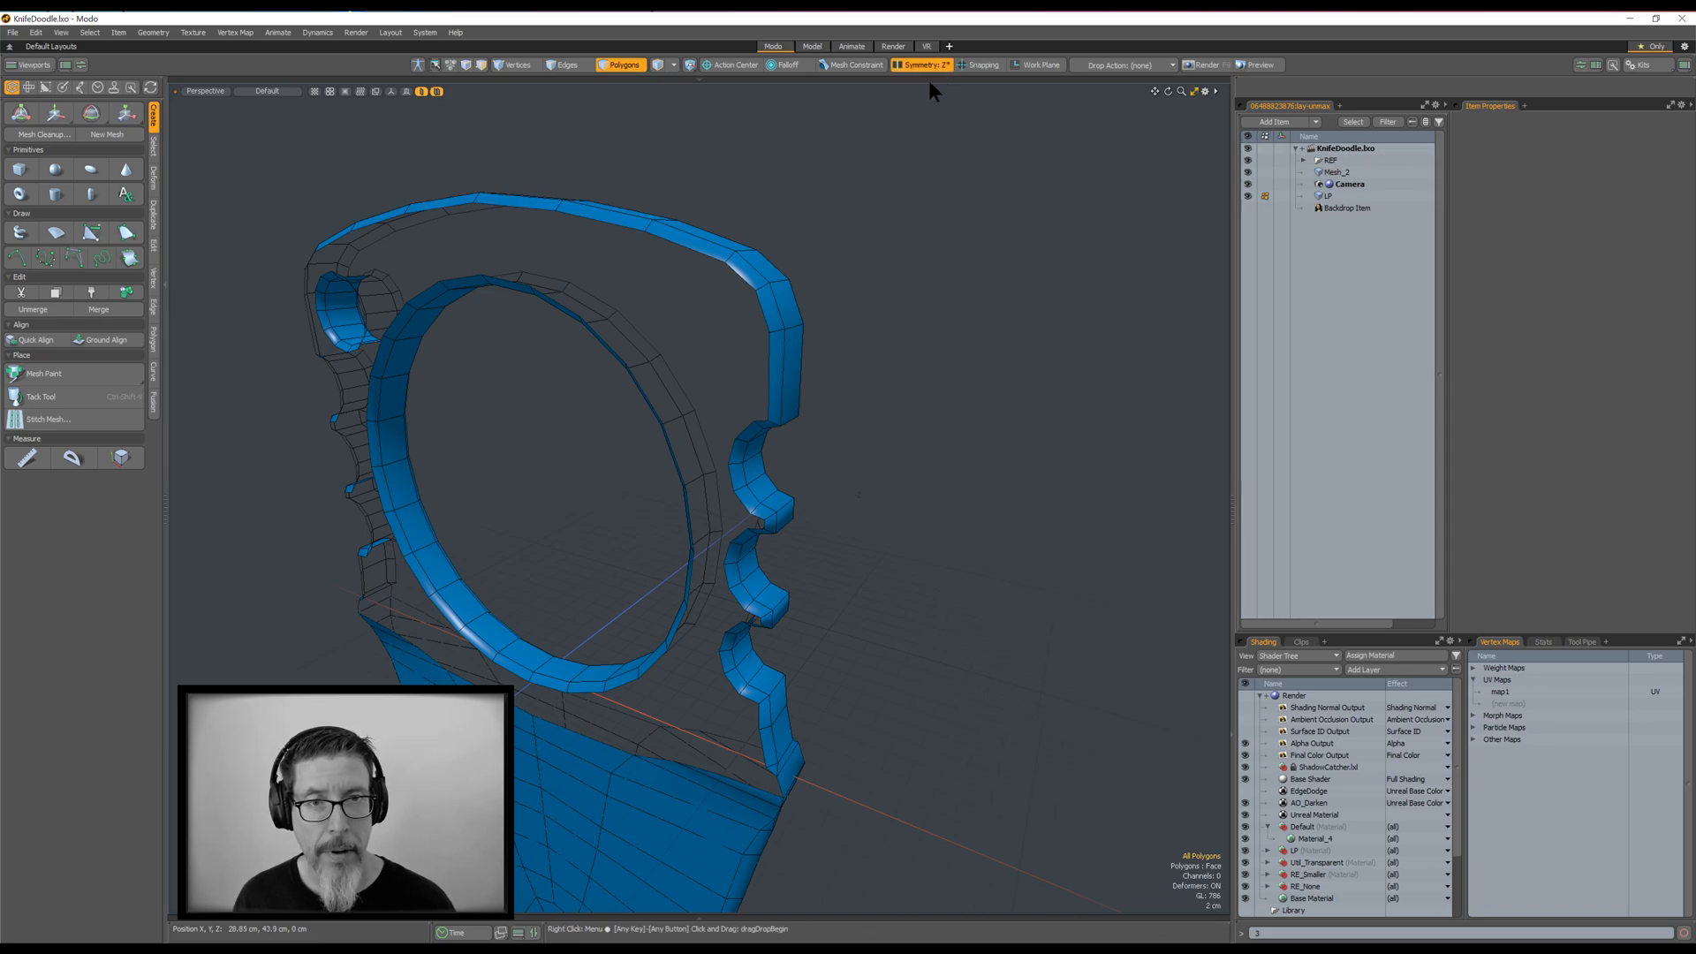
{"action": "left_click", "coordinate": [923, 64]}
{"action": "left_click_drag", "start_coordinate": [1001, 112], "coordinate": [1134, 169]}
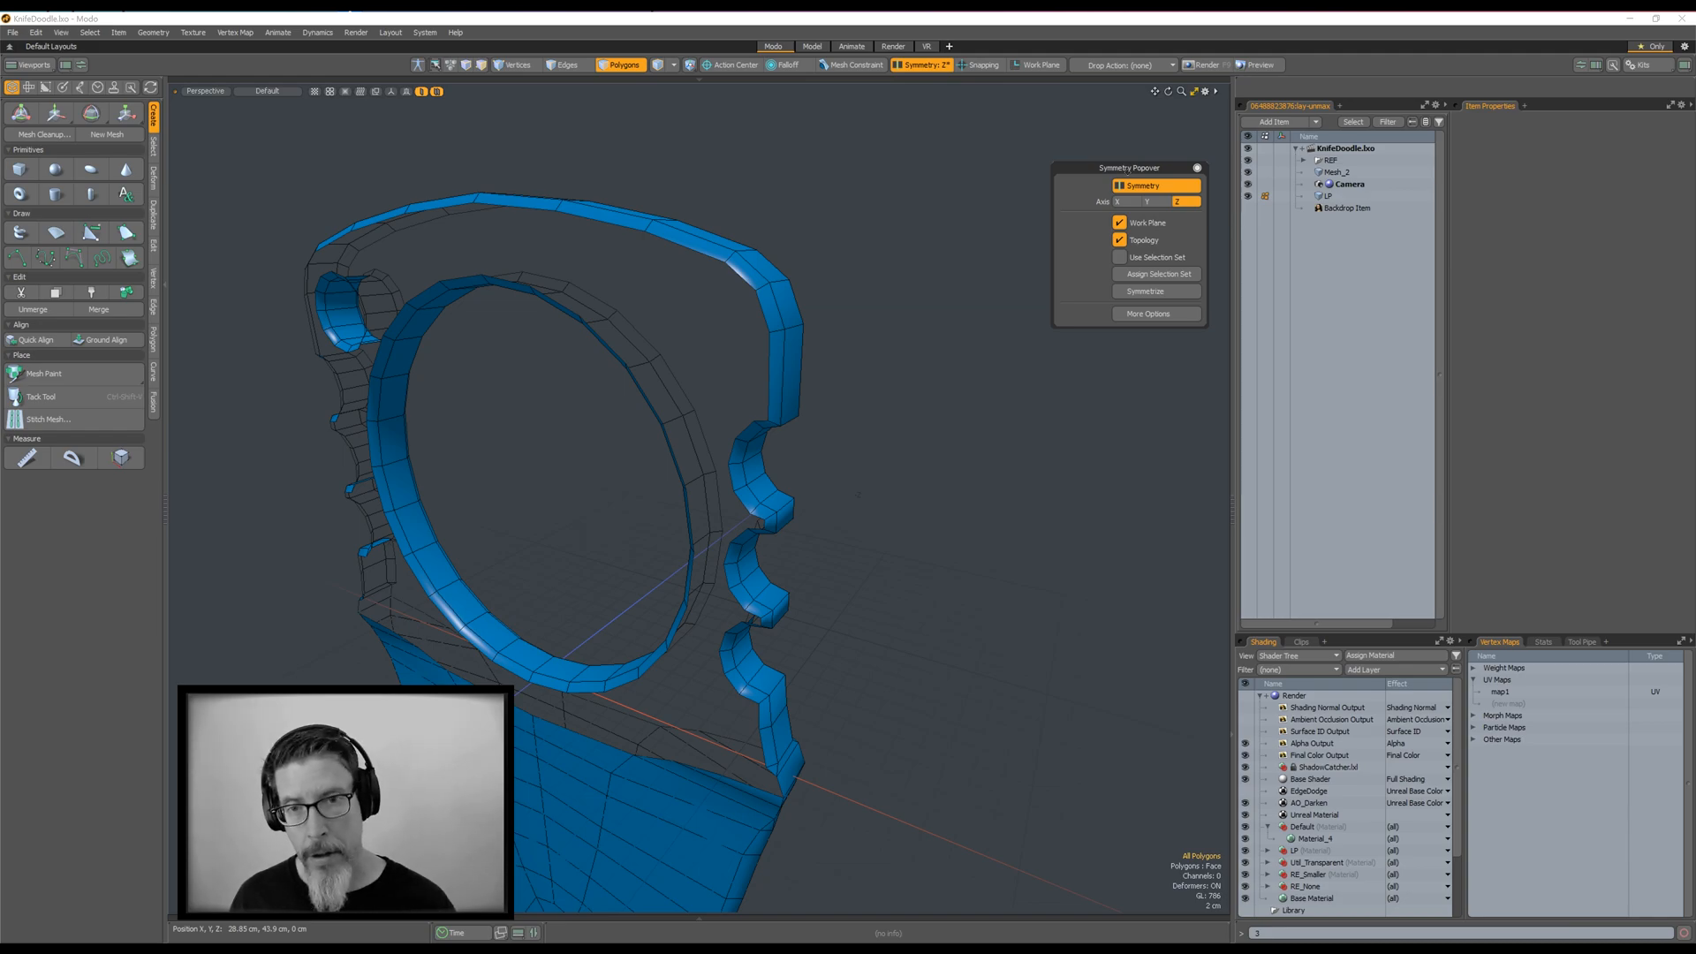
Bridge the large finger ring's edge to the inner edges of the uppermost grip notch.
{"action": "left_click_drag", "start_coordinate": [857, 495], "coordinate": [755, 402], "text": "alt"}
{"action": "left_click", "coordinate": [745, 380]}
{"action": "left_click", "coordinate": [756, 434], "text": "shift"}
{"action": "key", "text": "p"}
{"action": "key", "text": "space"}
Bridge the finger ring's next edge to the middle grip notch with Auto Connection off.
{"action": "left_click", "coordinate": [709, 557]}
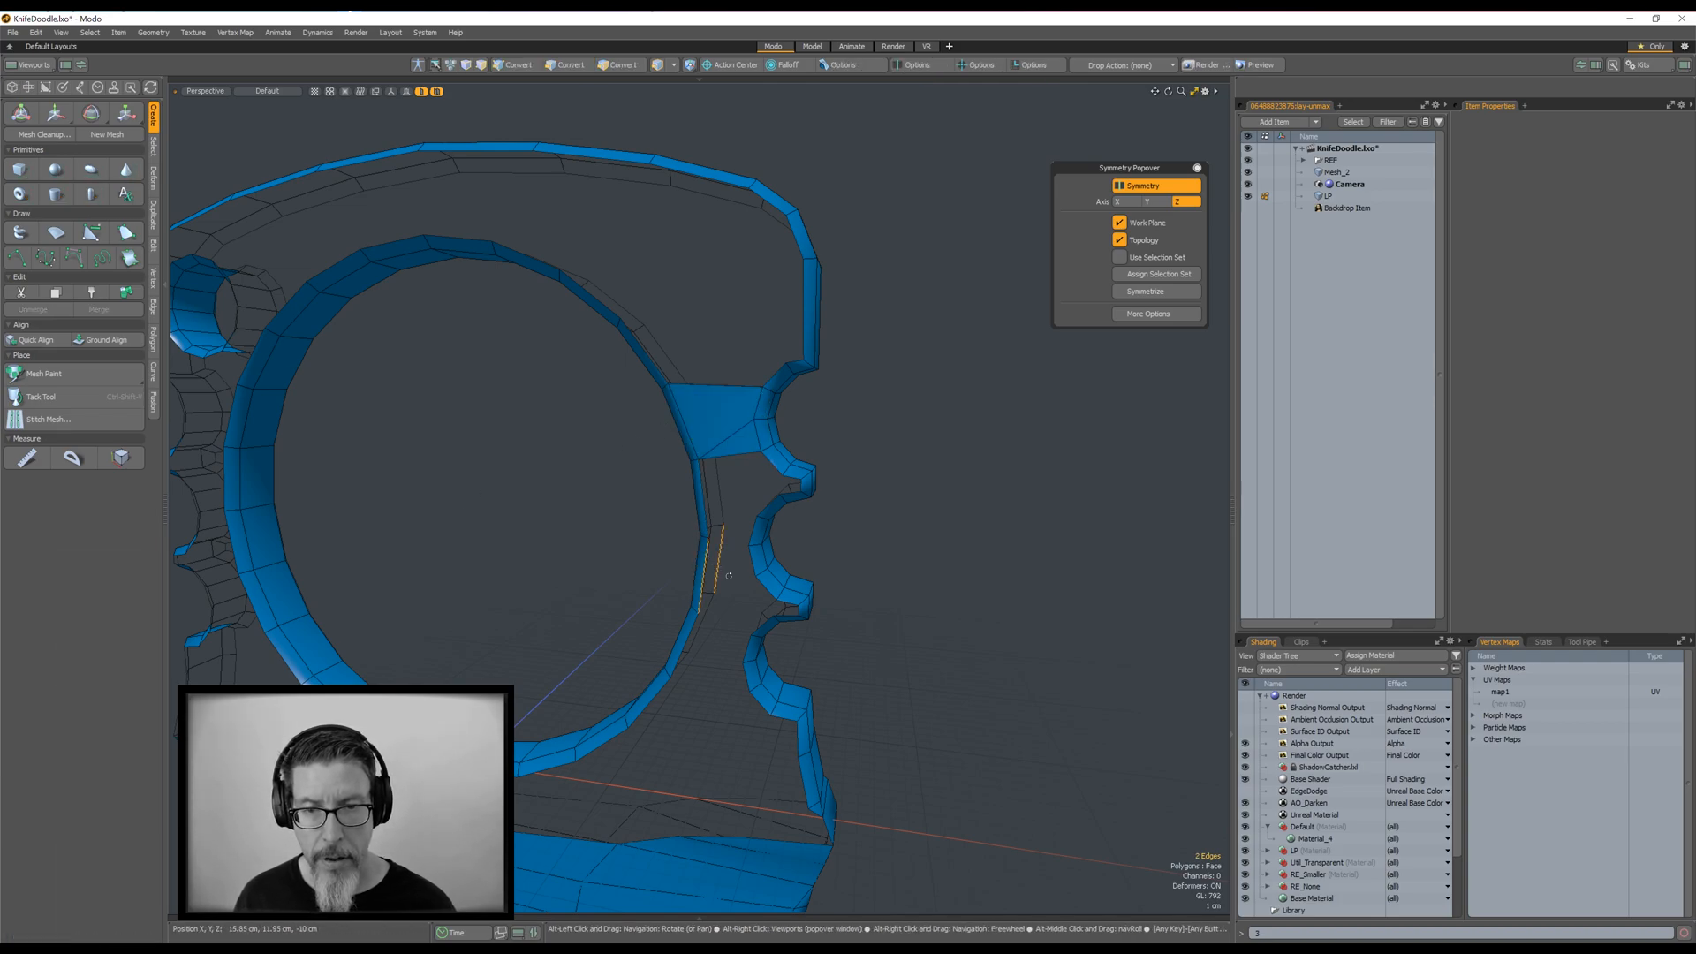
{"action": "left_click_drag", "start_coordinate": [709, 557], "coordinate": [767, 523], "text": "alt"}
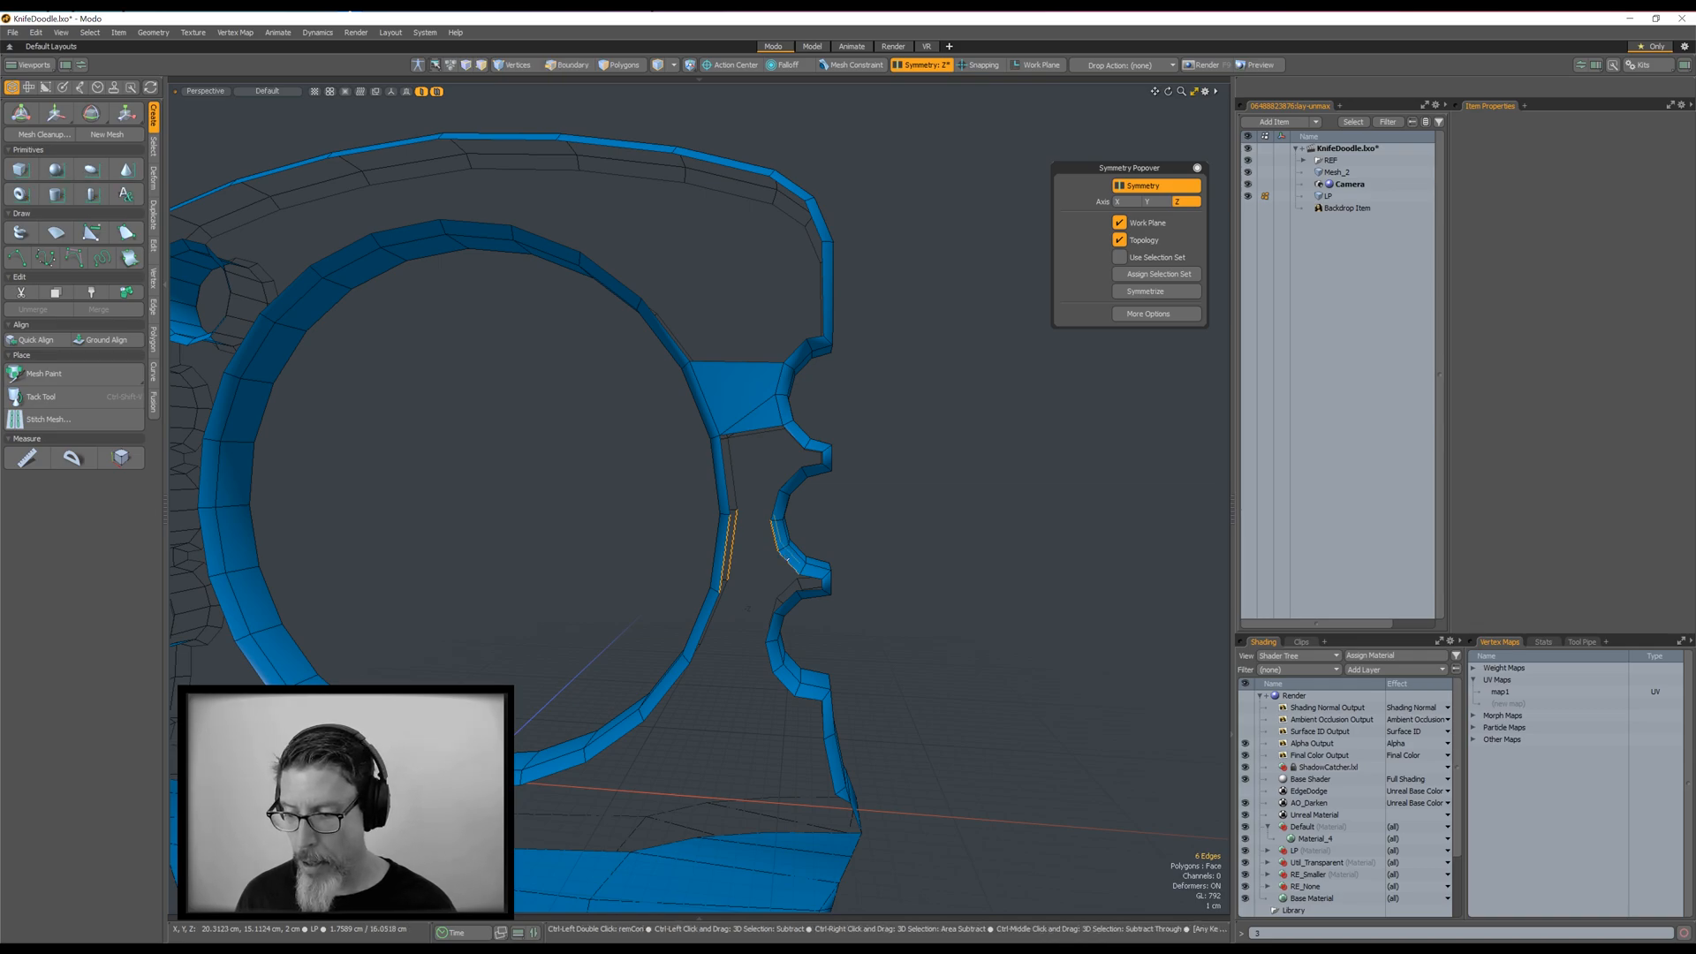
{"action": "key", "text": "p"}
{"action": "left_click", "coordinate": [80, 659]}
{"action": "key", "text": "space"}
Bridge the ring edge beside the lowest grip notch to the notch's two inner edges with Auto Connection off.
{"action": "left_click_drag", "start_coordinate": [742, 609], "coordinate": [681, 561], "text": "alt"}
{"action": "scroll", "coordinate": [651, 587], "scroll_direction": "up", "scroll_amount": 2}
{"action": "left_click", "coordinate": [679, 554]}
{"action": "left_click", "coordinate": [638, 491]}
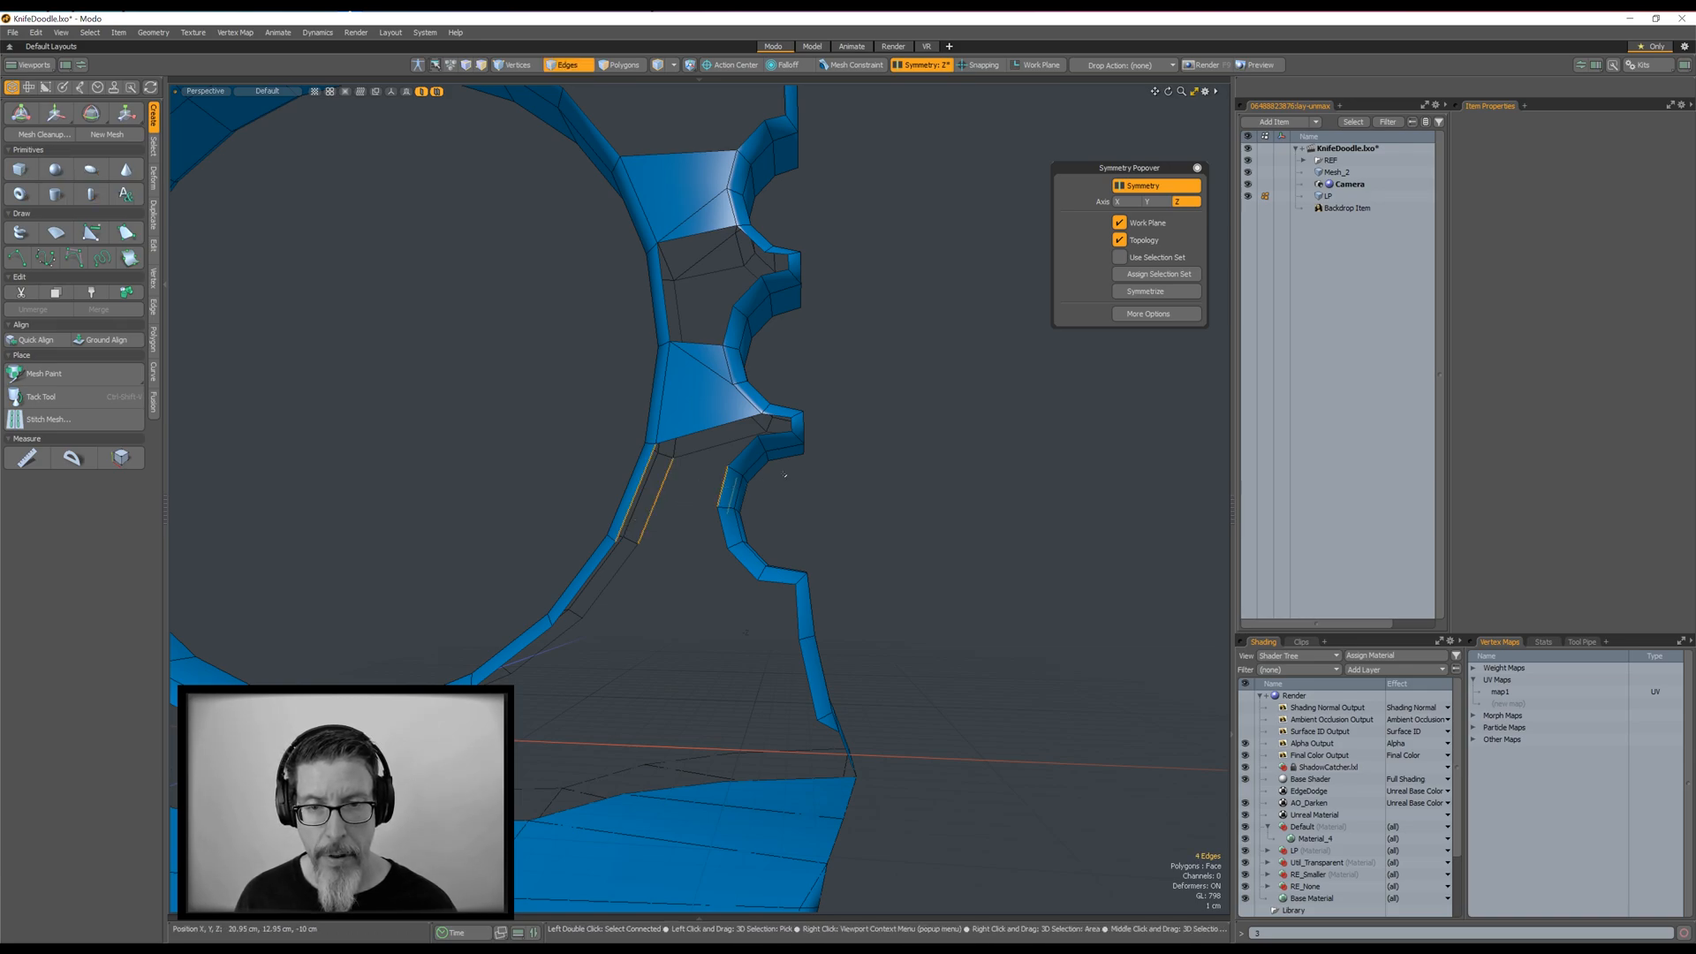
{"action": "left_click_drag", "start_coordinate": [727, 484], "coordinate": [671, 566], "text": "alt"}
{"action": "left_click", "coordinate": [661, 554], "text": "shift"}
{"action": "key", "text": "ctrl"}
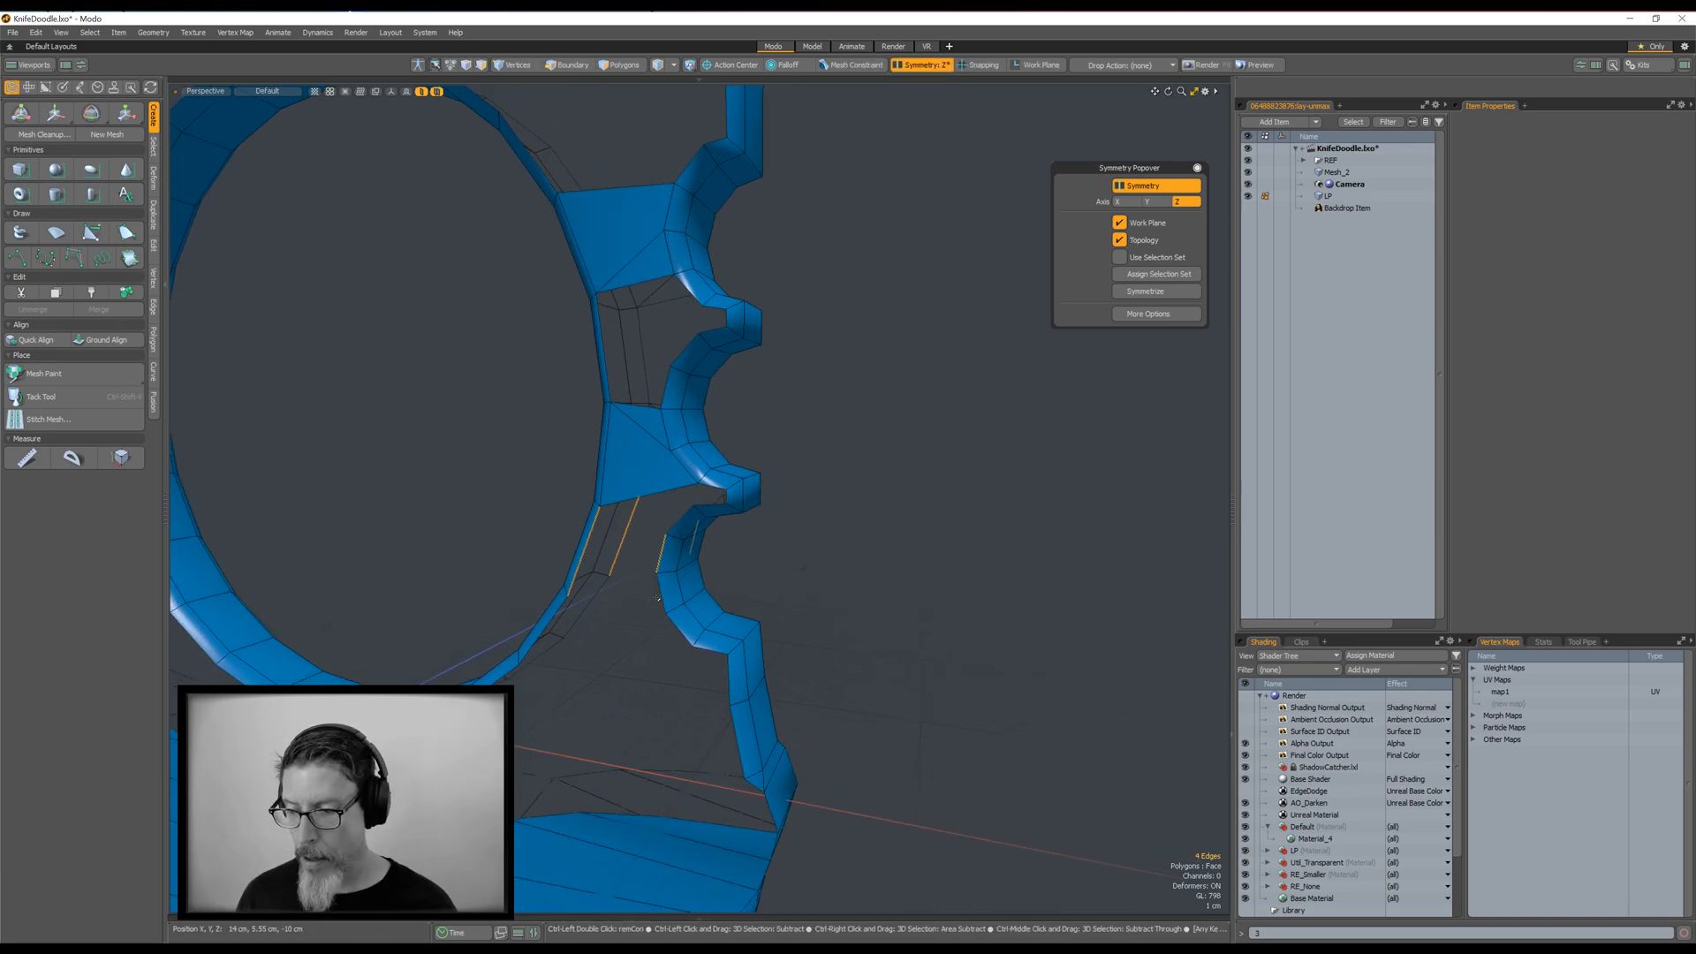
{"action": "left_click", "coordinate": [665, 590], "text": "shift"}
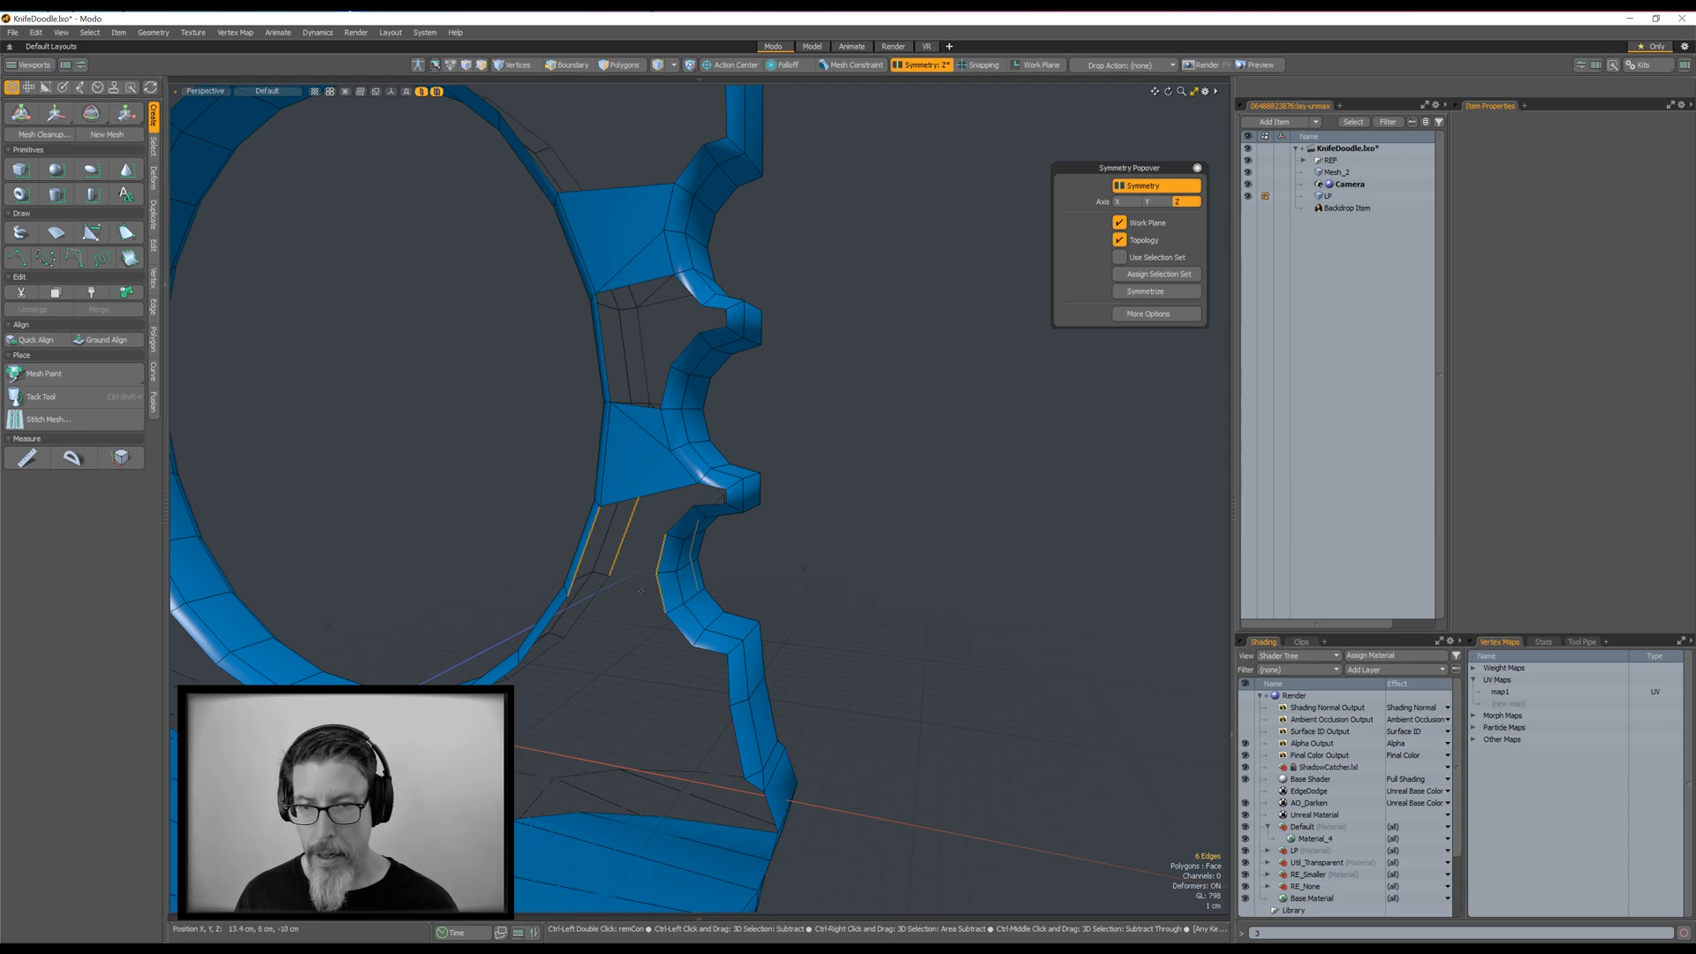
{"action": "key", "text": "ctrl+b"}
{"action": "left_click_drag", "start_coordinate": [833, 541], "coordinate": [764, 593], "text": "alt"}
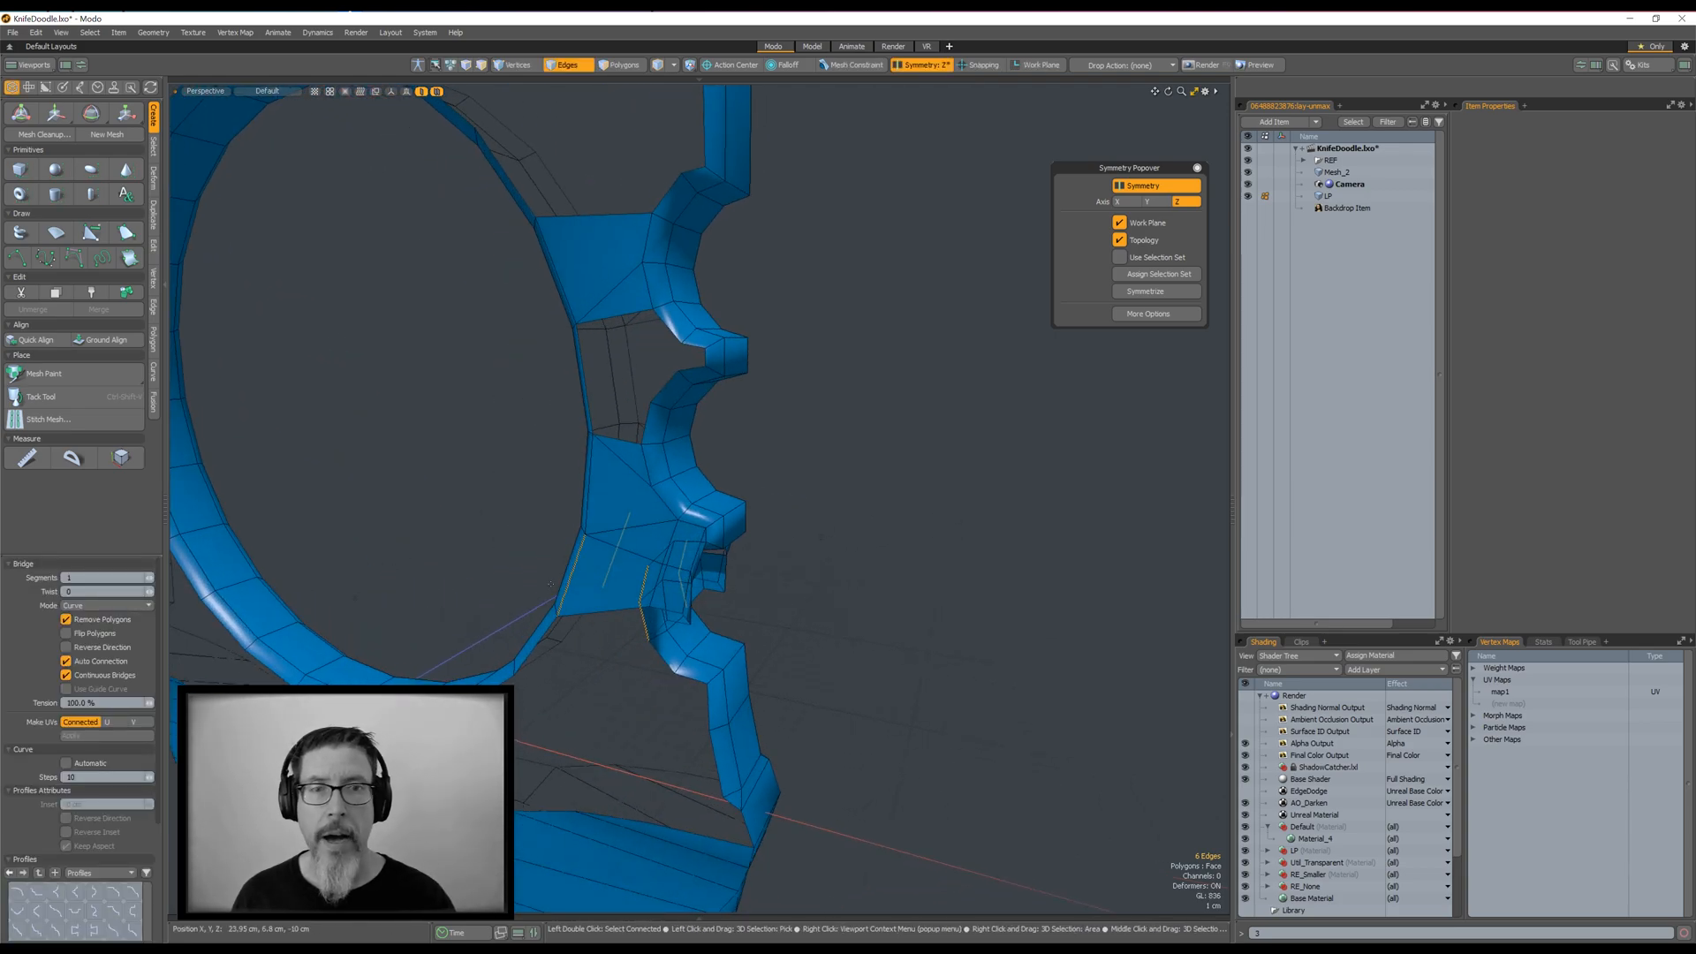
{"action": "left_click", "coordinate": [99, 658]}
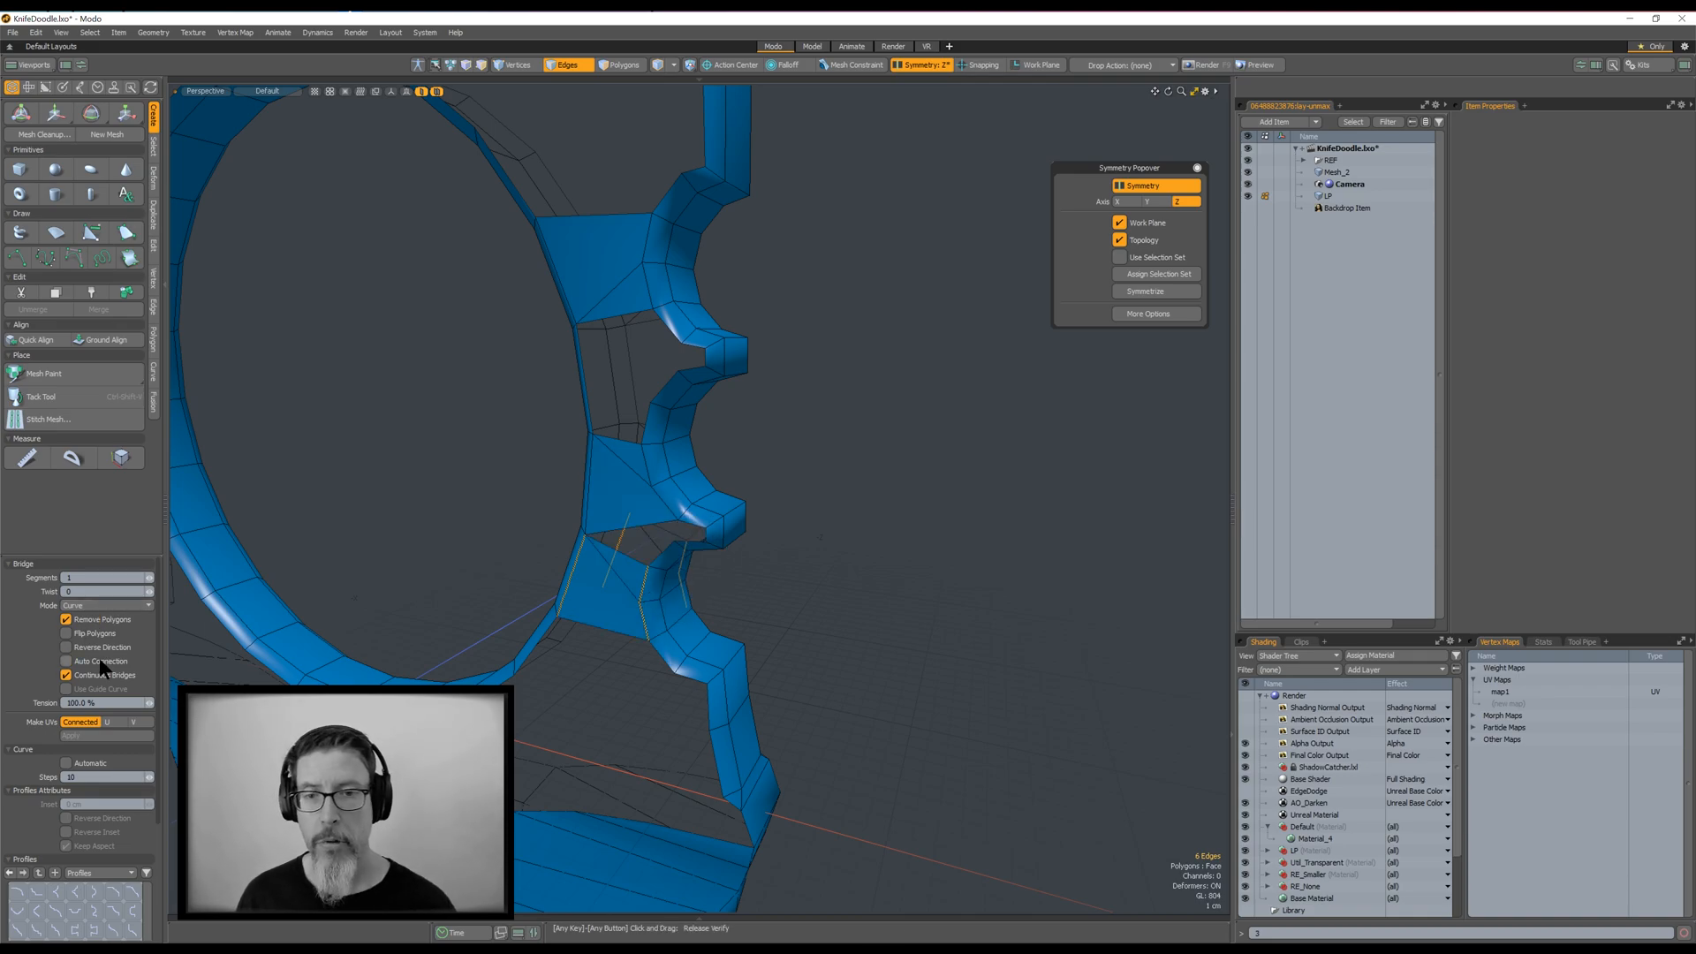
{"action": "key", "text": "space"}
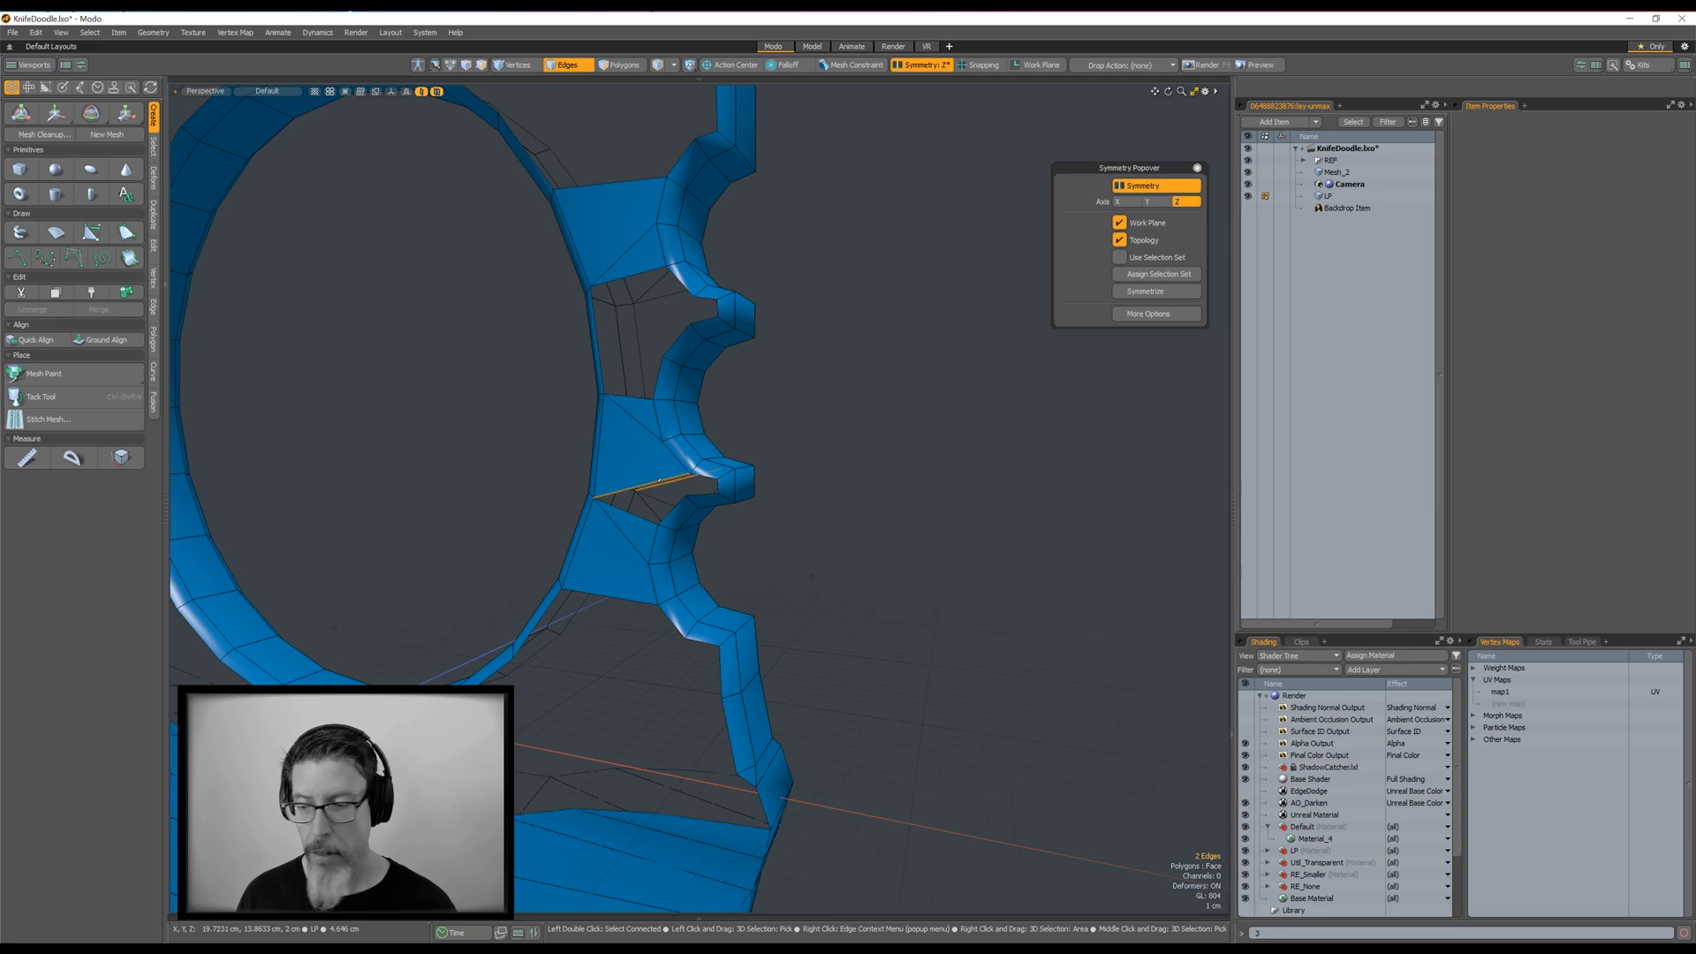
Fill the gap beside the lower grip spur and slice an edge across the new face.
{"action": "key", "text": "p"}
{"action": "scroll", "coordinate": [686, 482], "scroll_direction": "up", "scroll_amount": 2}
{"action": "key", "text": "c"}
{"action": "left_click", "coordinate": [690, 470]}
{"action": "left_click", "coordinate": [700, 497]}
{"action": "key", "text": "space"}
Fill the gap beside the upper grip spur and slice edges across the new face between its corner points.
{"action": "left_click_drag", "start_coordinate": [633, 487], "coordinate": [607, 561], "text": "alt+shift"}
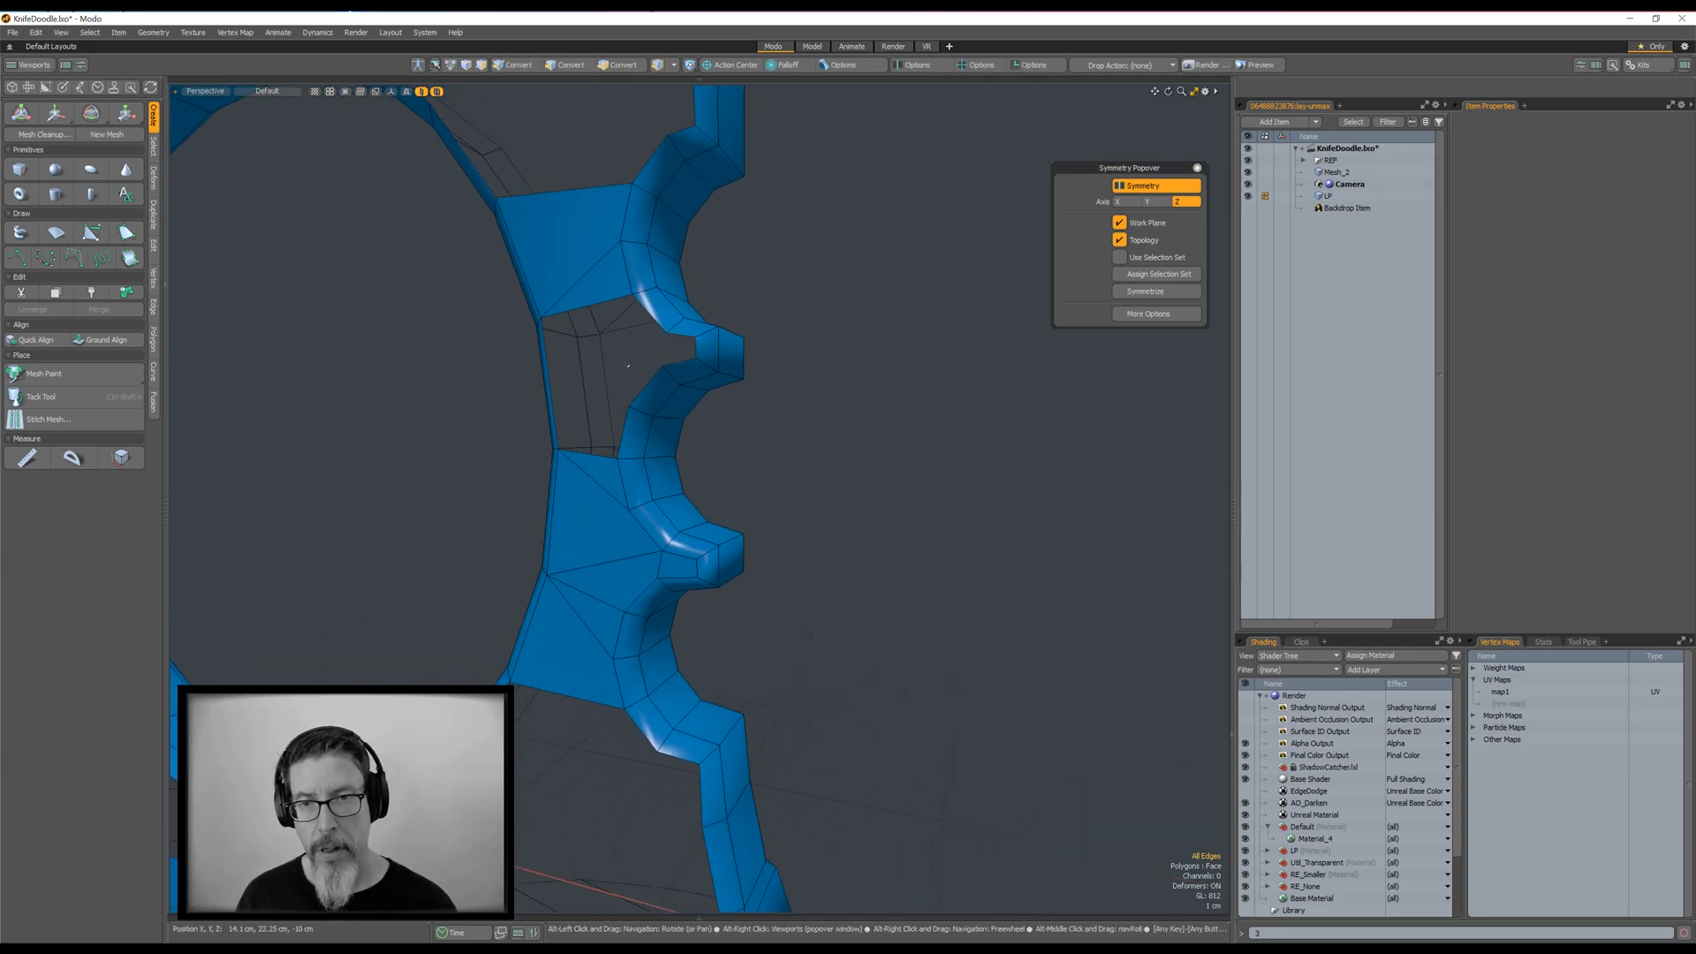
{"action": "double_click", "coordinate": [579, 306]}
{"action": "key", "text": "p"}
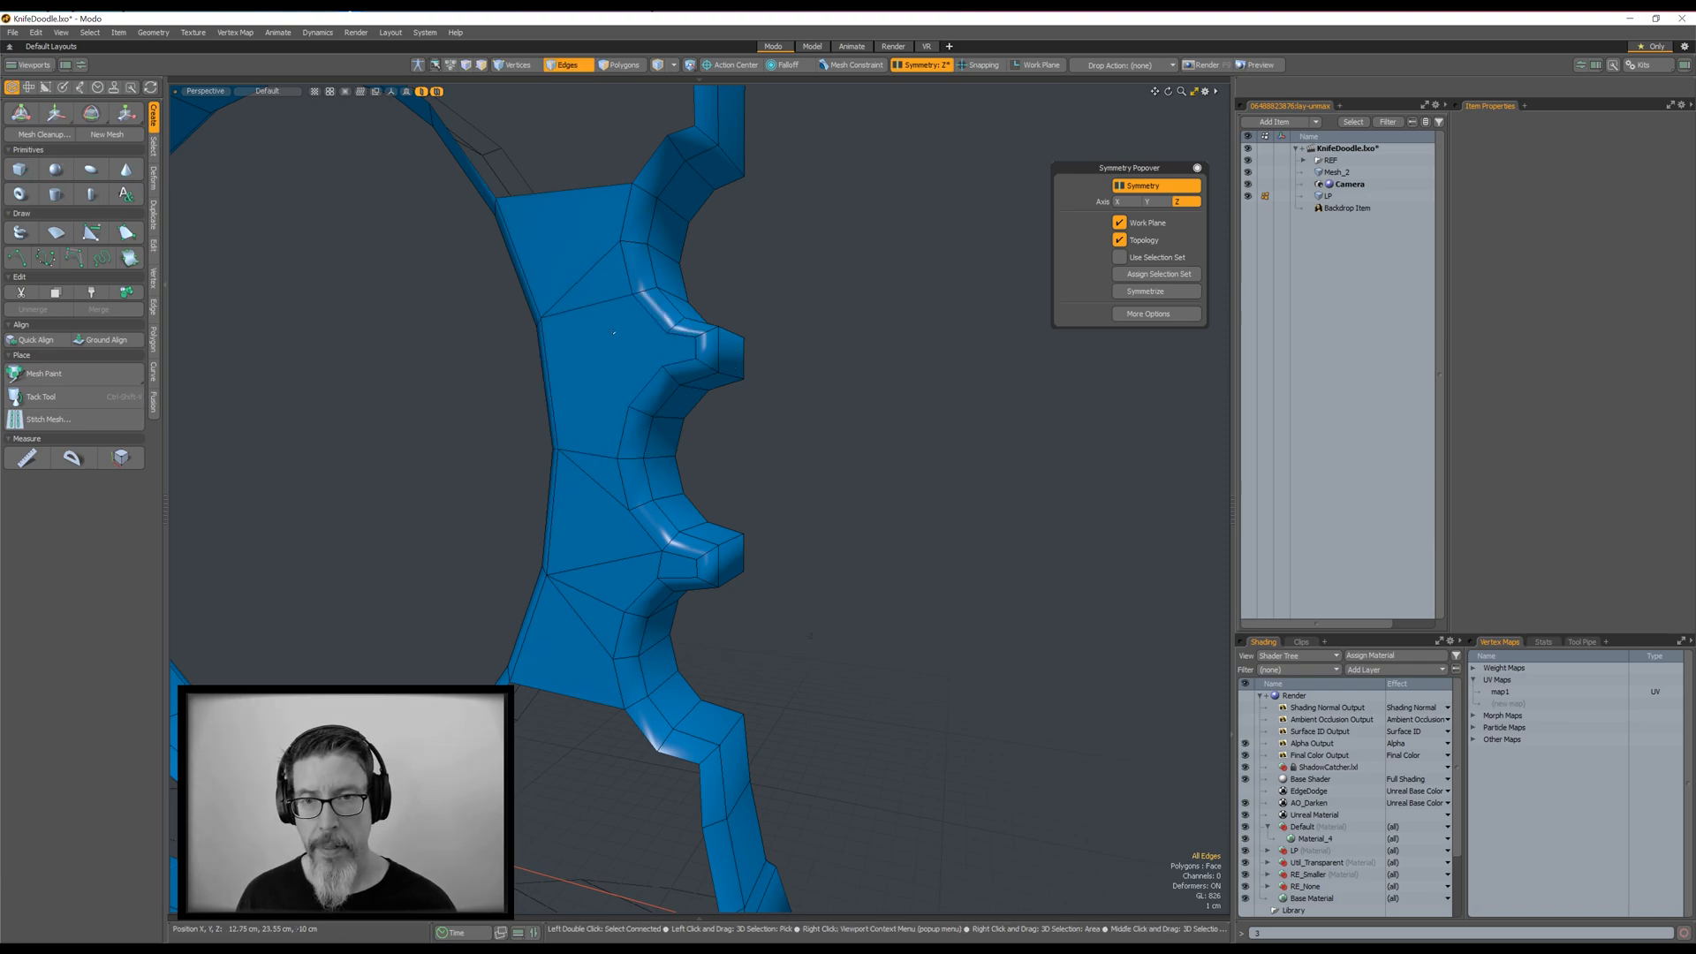
{"action": "key", "text": "c"}
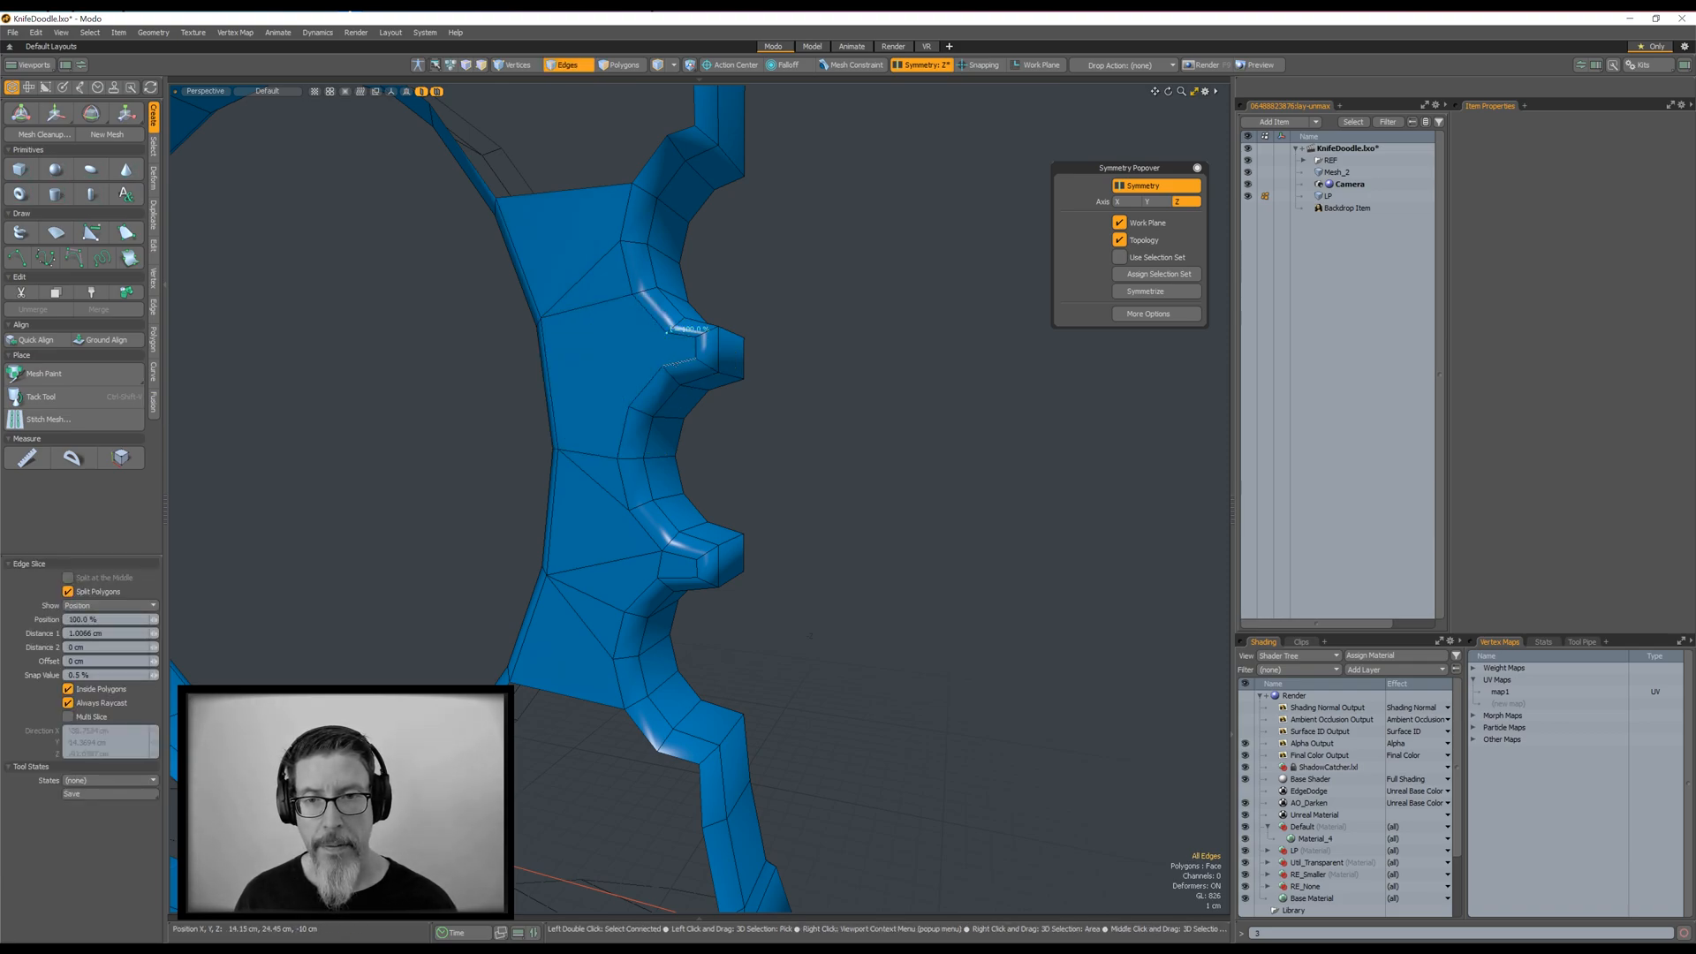
{"action": "left_click", "coordinate": [662, 364]}
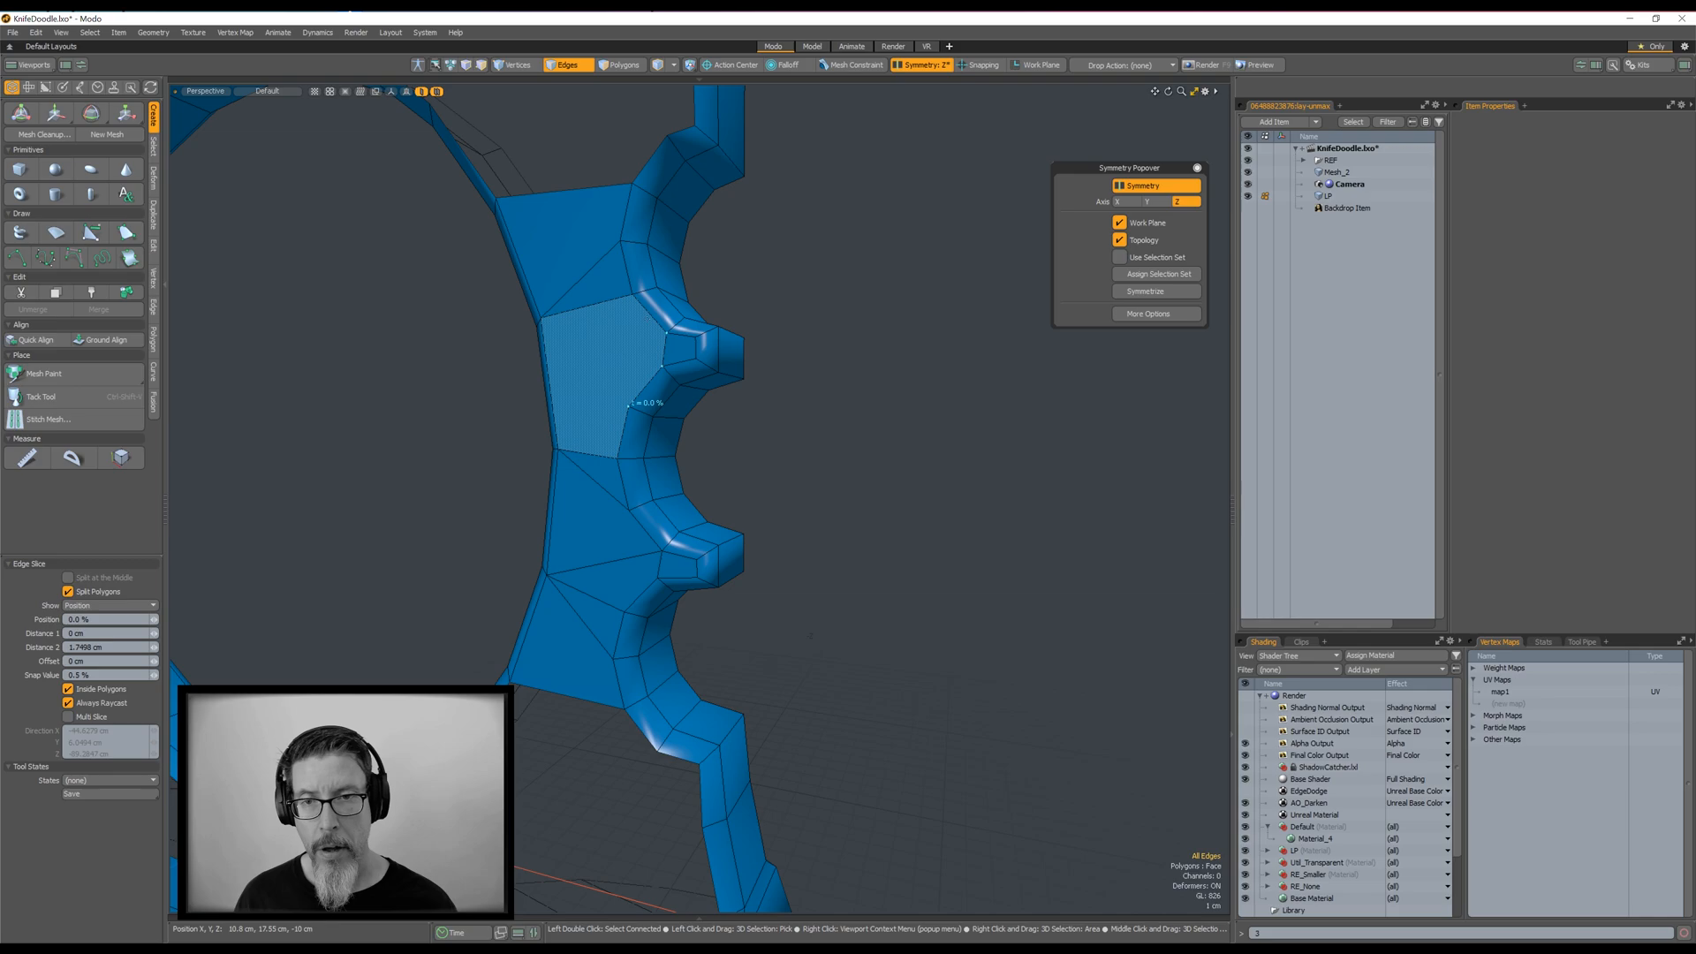
{"action": "left_click", "coordinate": [632, 294]}
{"action": "left_click", "coordinate": [629, 405], "text": "shift"}
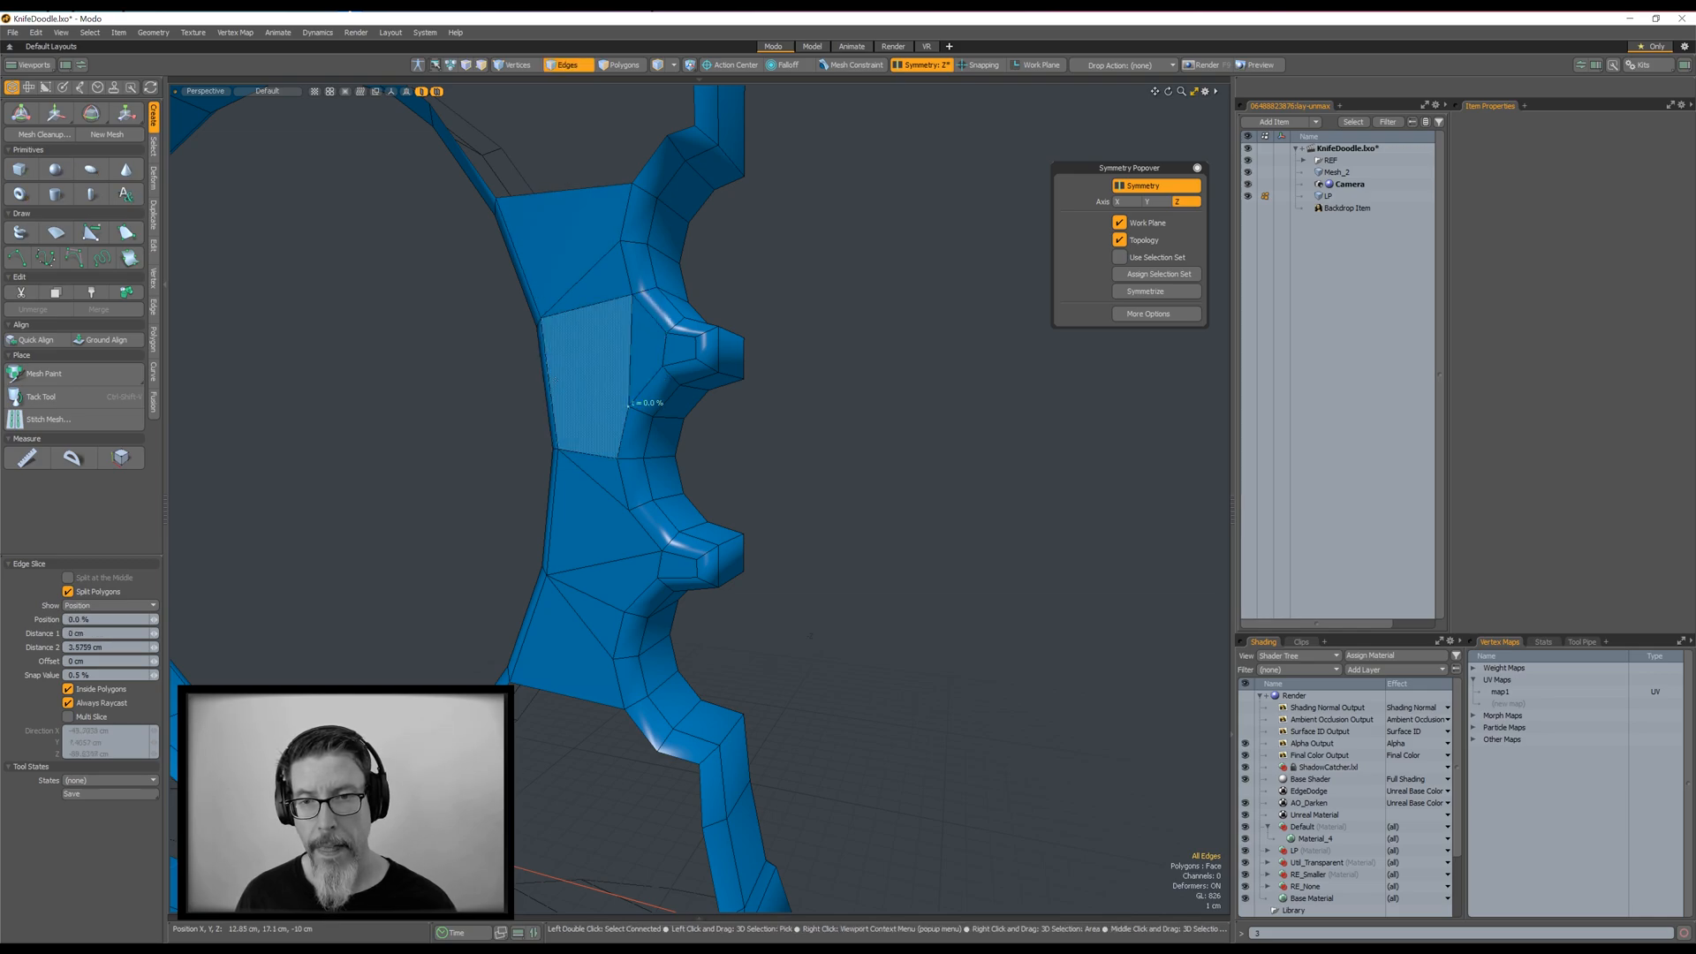
{"action": "left_click_drag", "start_coordinate": [629, 405], "coordinate": [577, 248], "text": "alt"}
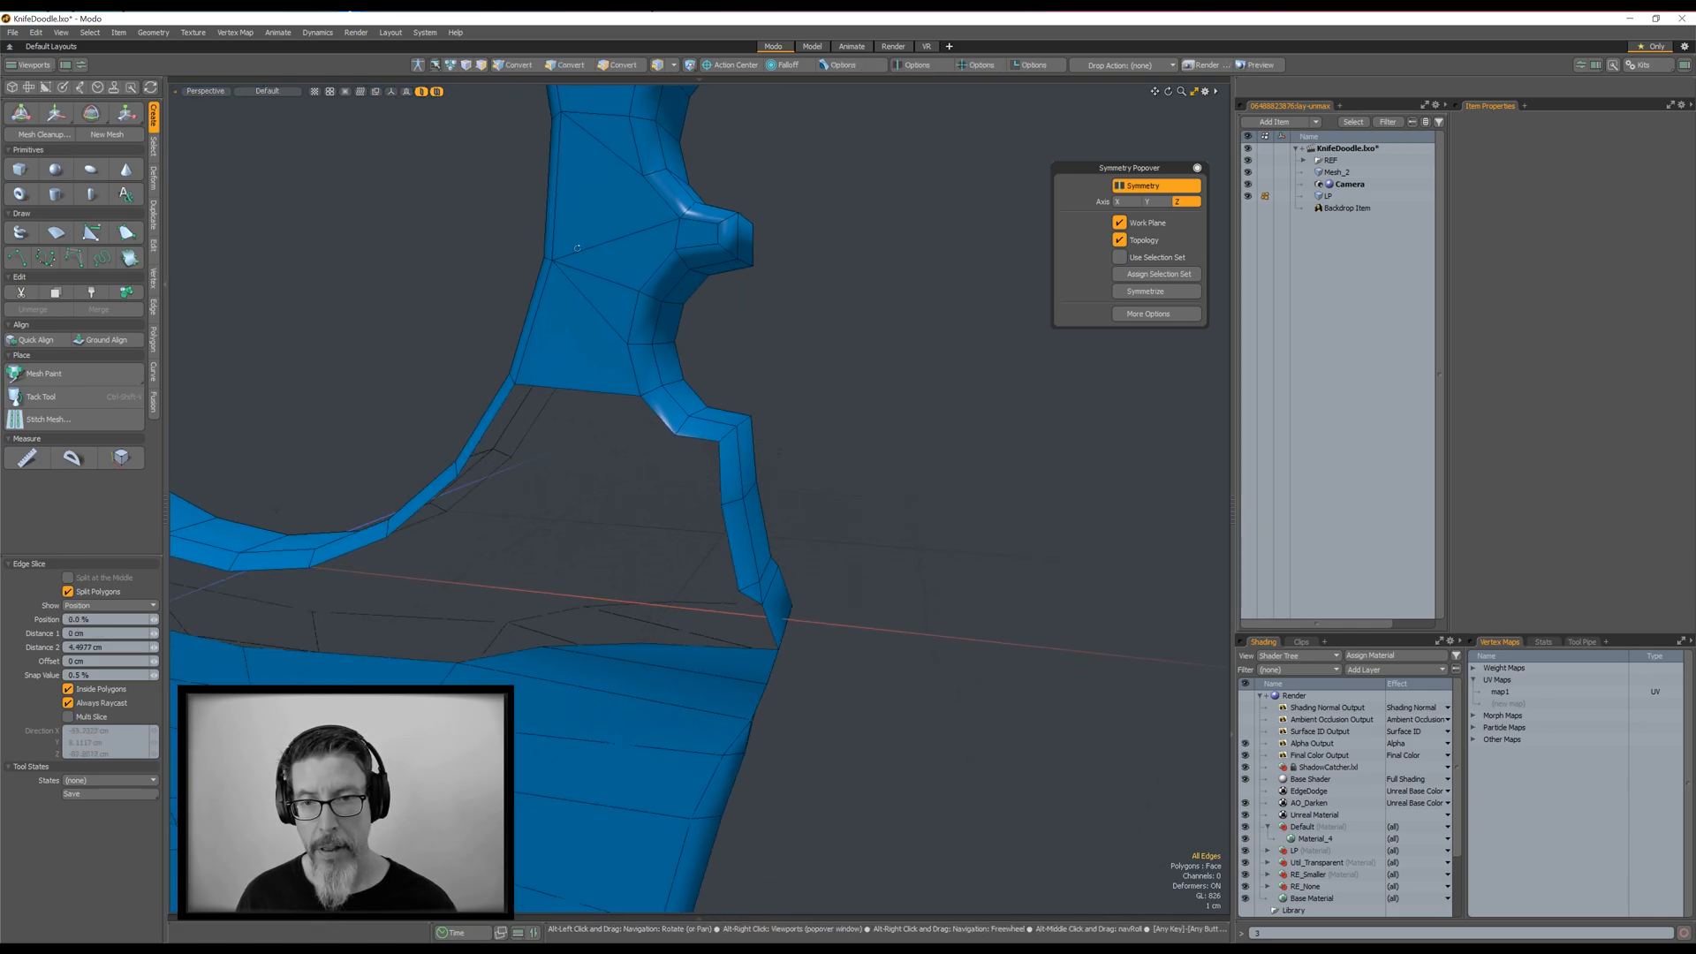
{"action": "key", "text": "space"}
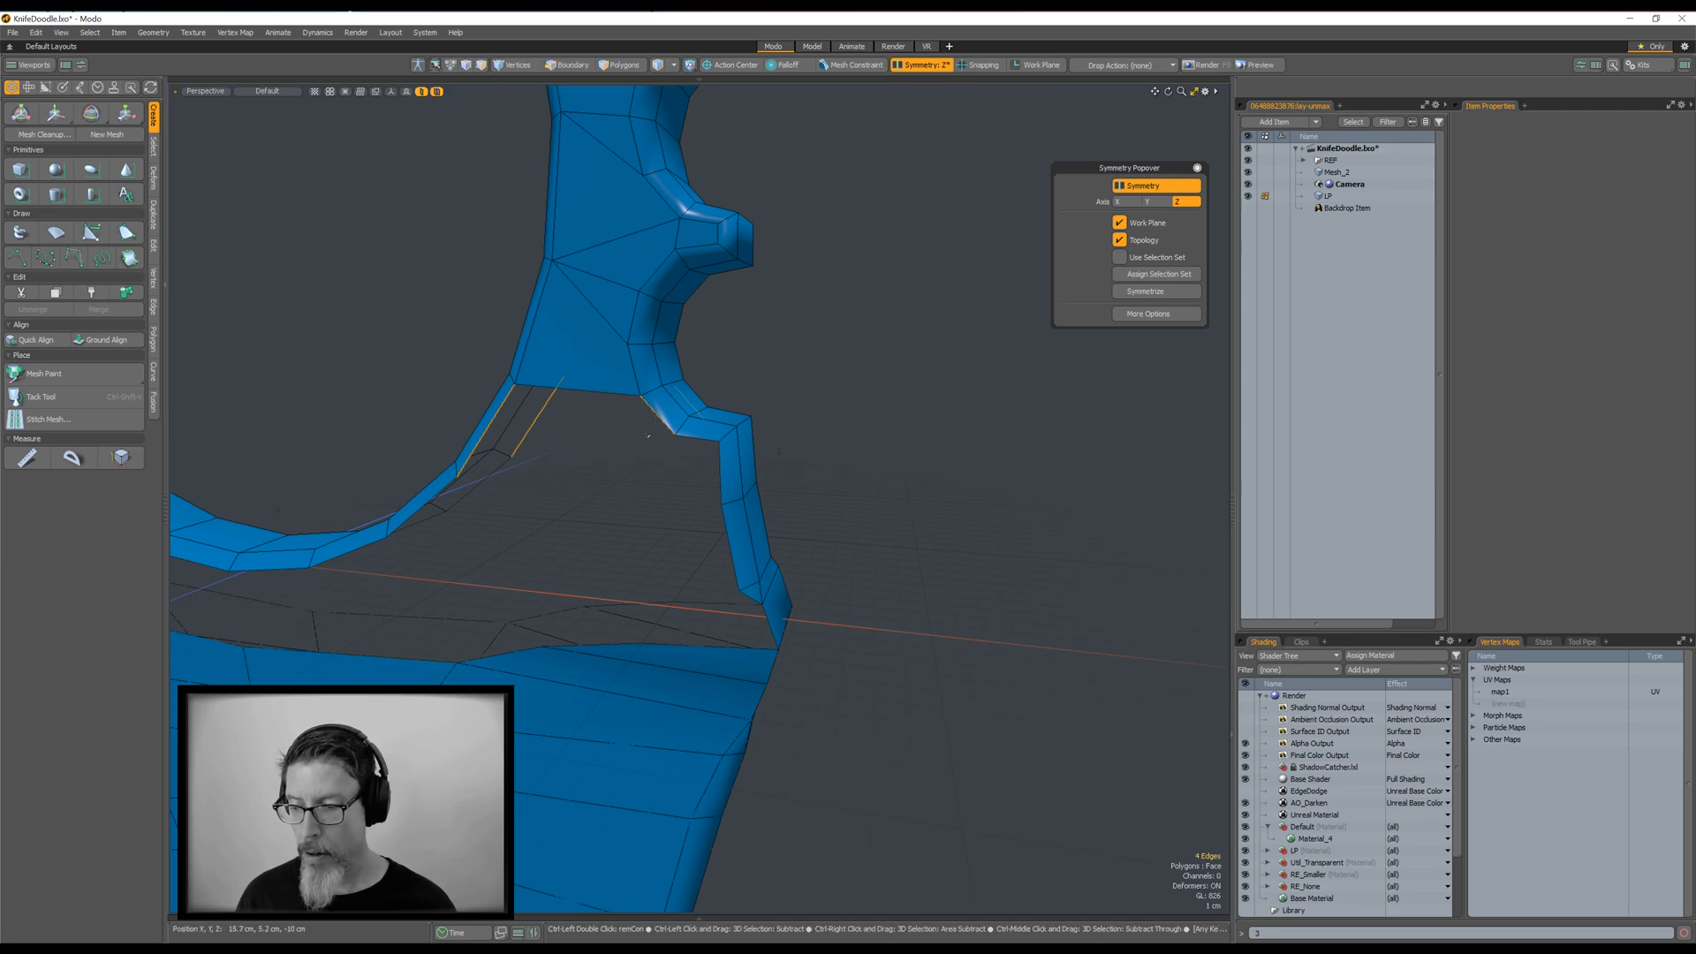
Connect the ring's next edges to the lower end of the last notch and the adjoining guard side.
{"action": "key", "text": "p"}
{"action": "key", "text": "space"}
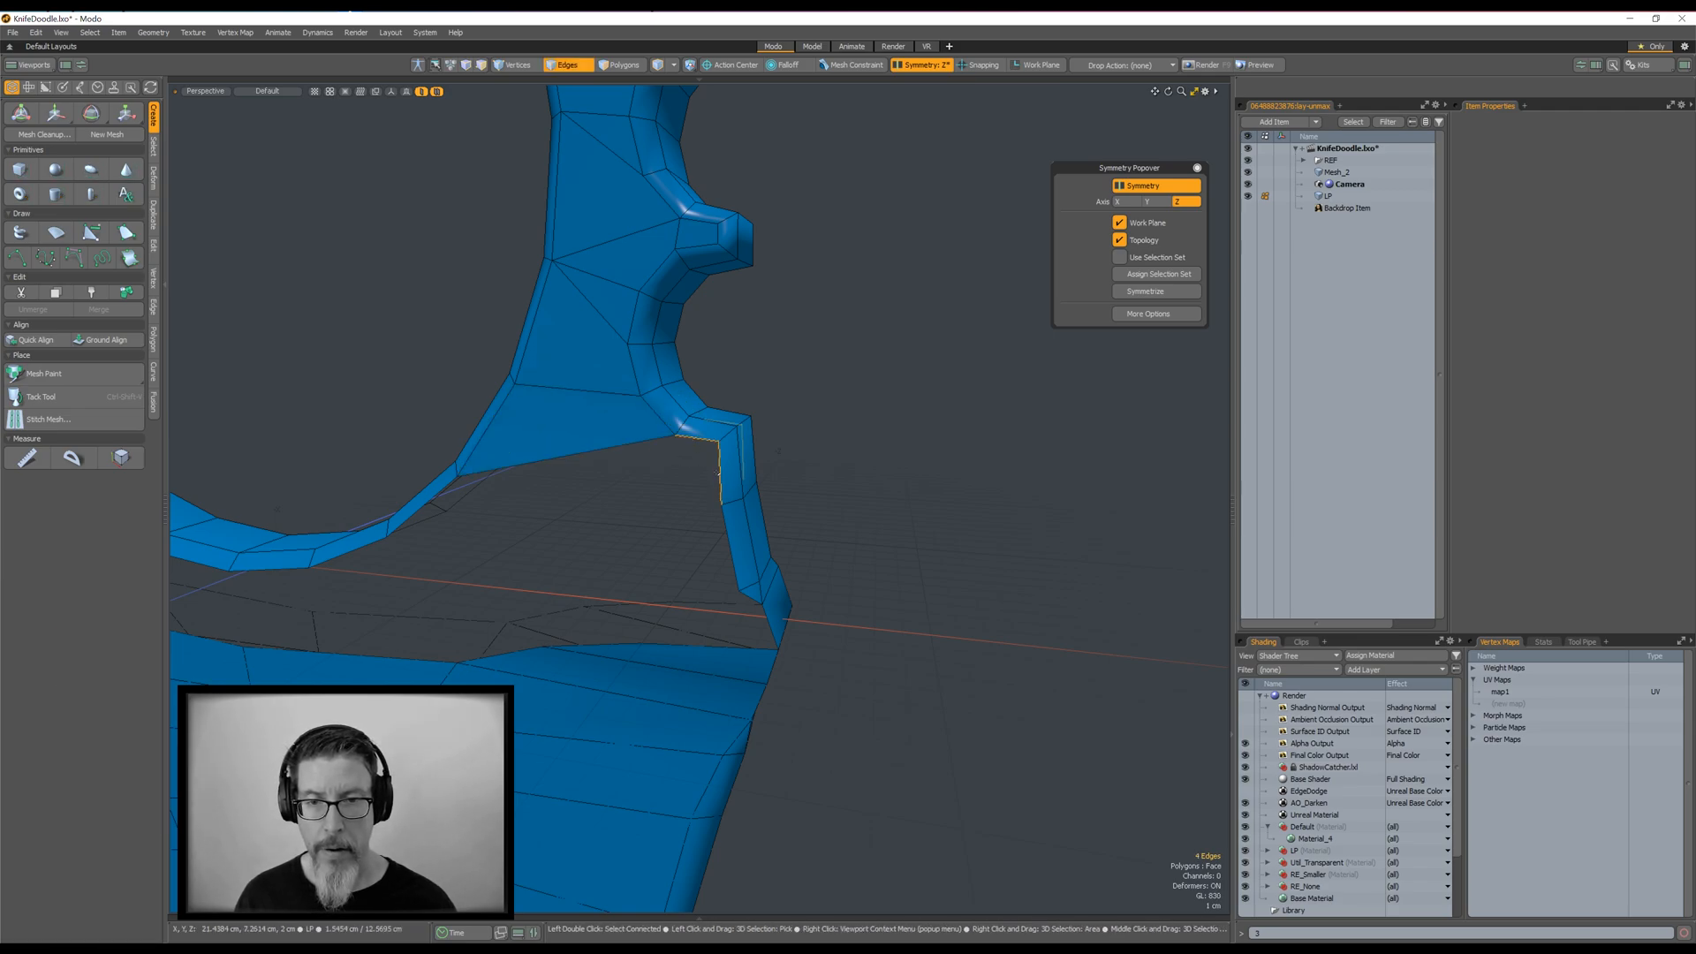
{"action": "key", "text": "p"}
{"action": "left_click_drag", "start_coordinate": [649, 491], "coordinate": [628, 464], "text": "alt"}
{"action": "left_click", "coordinate": [637, 461]}
{"action": "key", "text": "p"}
Bridge the blade's outer shoulder edge to the lowest inner edge of the guard.
{"action": "left_click", "coordinate": [614, 419]}
{"action": "left_click", "coordinate": [622, 495], "text": "shift"}
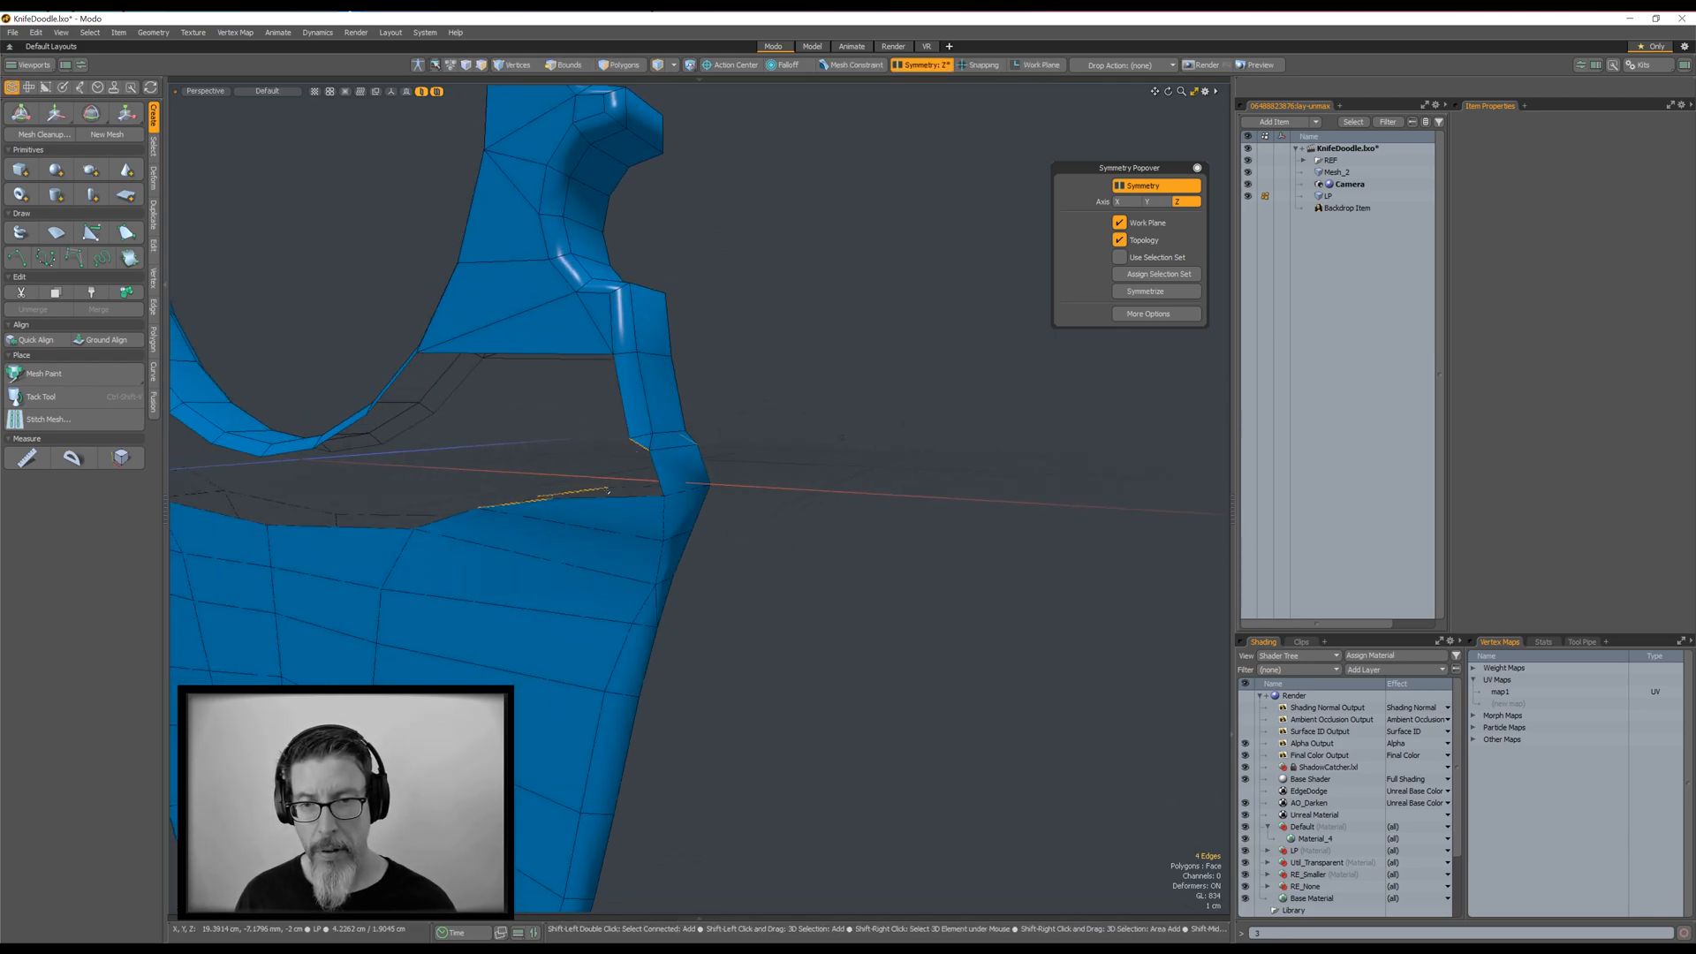
{"action": "left_click", "coordinate": [629, 495]}
{"action": "key", "text": "ctrl+3"}
{"action": "left_click", "coordinate": [631, 496]}
{"action": "key", "text": "ctrl+b"}
{"action": "left_click", "coordinate": [604, 466]}
{"action": "left_click_drag", "start_coordinate": [604, 465], "coordinate": [667, 510], "text": "alt"}
{"action": "key", "text": "space"}
Close the remaining opening between the handle fill and the blade shoulder with a bridge and a new polygon.
{"action": "left_click", "coordinate": [624, 353]}
{"action": "left_click", "coordinate": [630, 433], "text": "shift"}
{"action": "key", "text": "ctrl+b"}
{"action": "left_click", "coordinate": [618, 431]}
{"action": "key", "text": "space"}
{"action": "left_click", "coordinate": [654, 473]}
{"action": "key", "text": "p"}
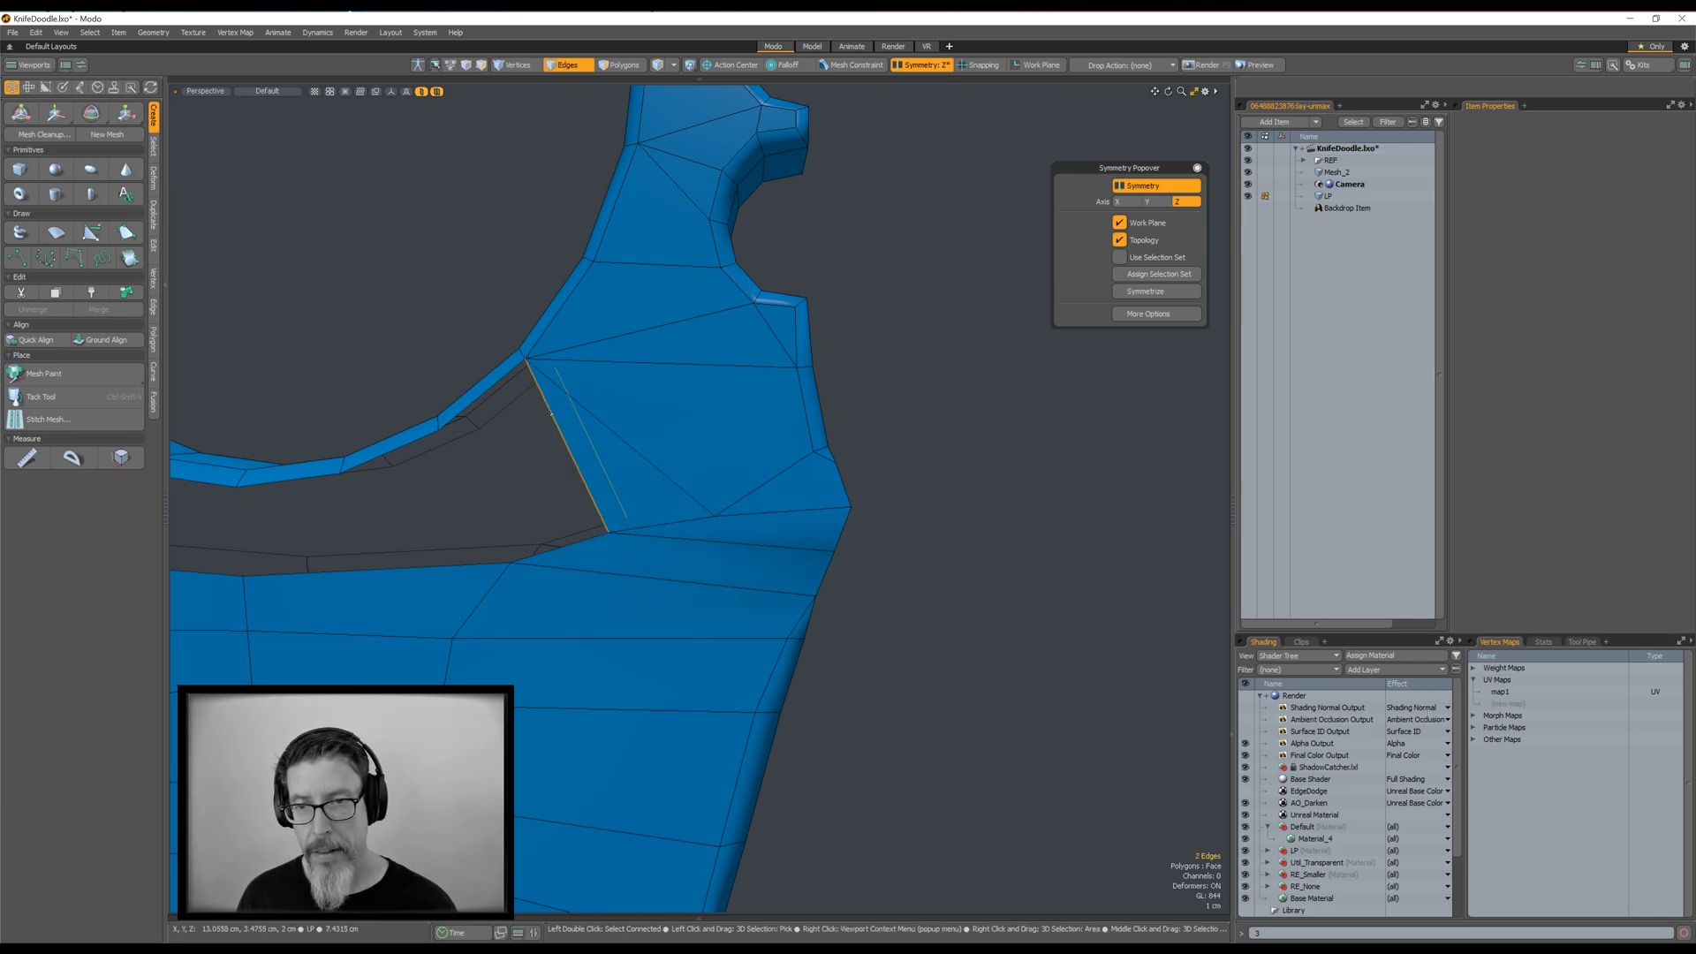
Bridge the ring edge beside the filled guard to the blade's top edge below it.
{"action": "left_click", "coordinate": [474, 399]}
{"action": "left_click", "coordinate": [565, 551], "text": "shift"}
{"action": "left_click_drag", "start_coordinate": [564, 530], "coordinate": [594, 520], "text": "alt"}
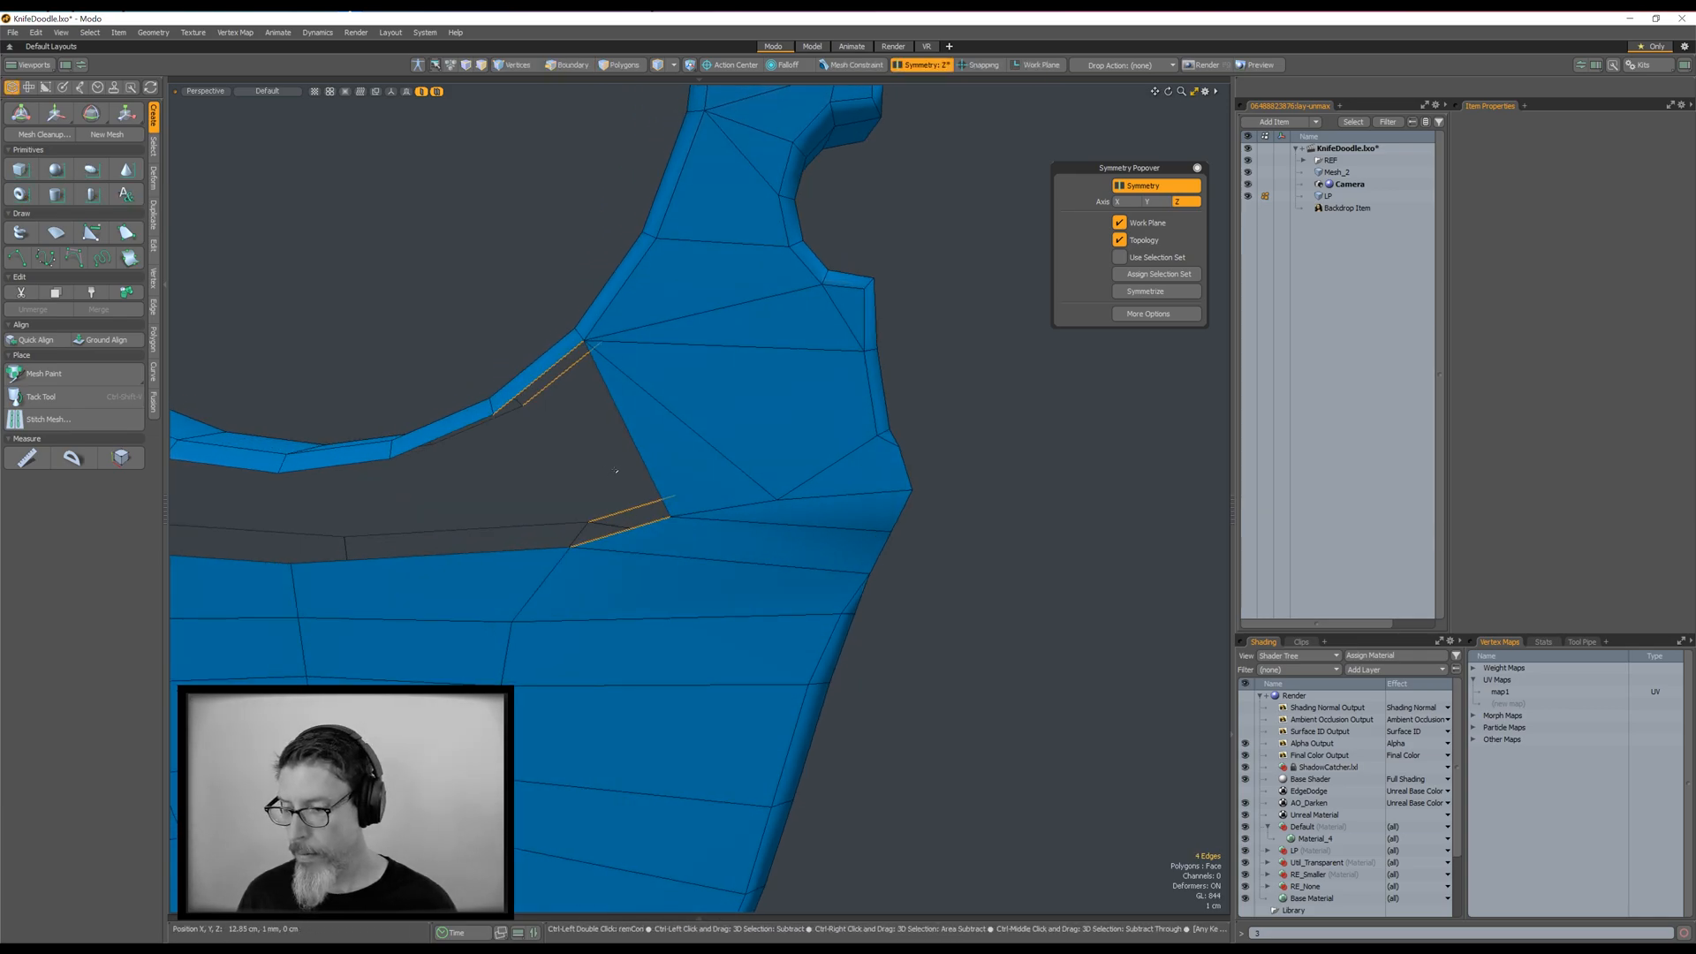
{"action": "key", "text": "p"}
{"action": "key", "text": "space"}
Bridge the next two ring edges to the blade's top edge, extending the fill to the knife's centre line.
{"action": "left_click_drag", "start_coordinate": [534, 448], "coordinate": [604, 459], "text": "alt+shift"}
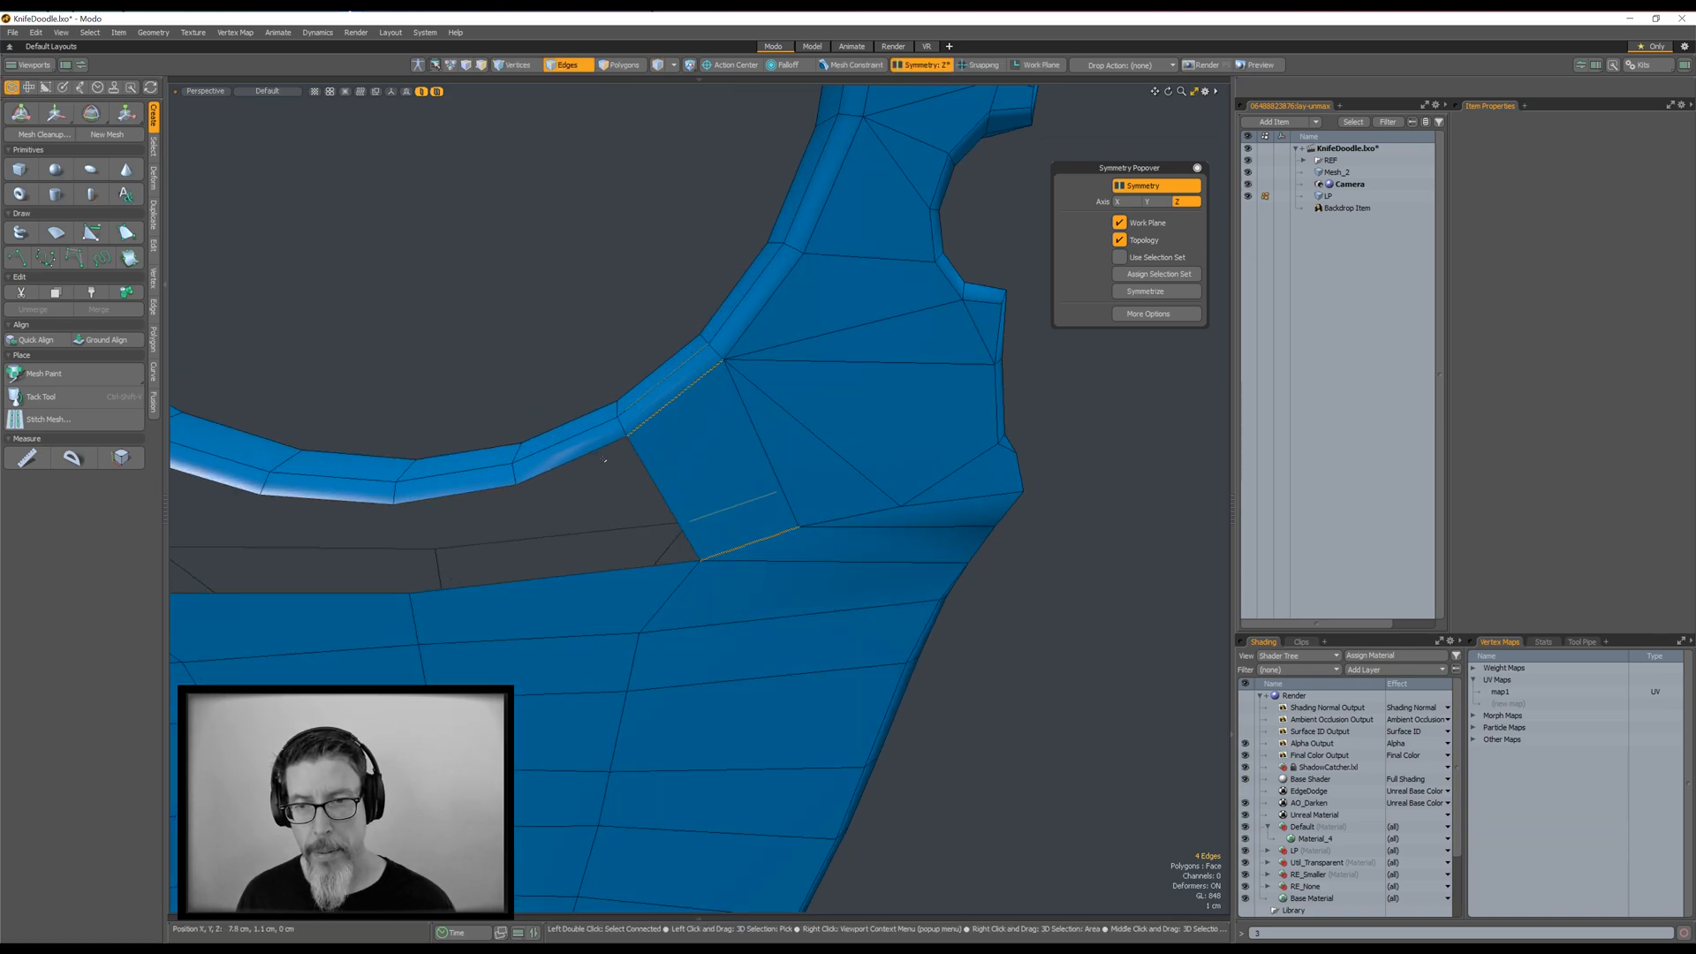
{"action": "left_click", "coordinate": [536, 485], "text": "shift"}
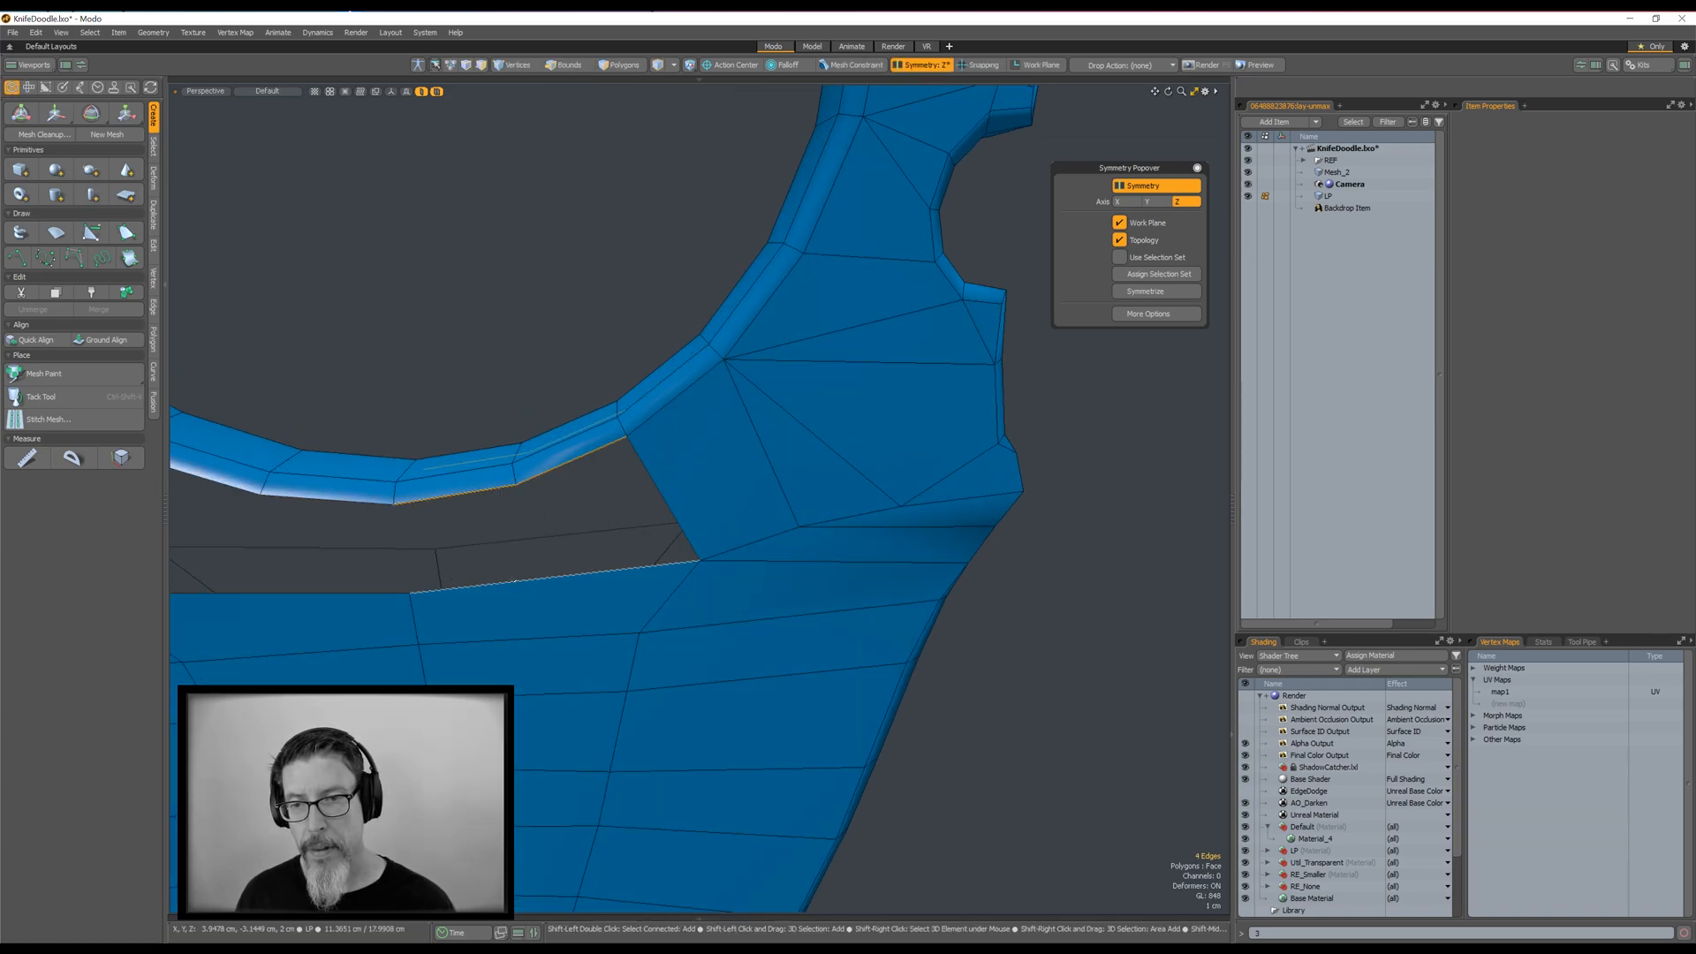
{"action": "key", "text": "ctrl+b"}
{"action": "key", "text": "space"}
Bridge the two ring edges past the centre line to the blade's top edge below them.
{"action": "left_click", "coordinate": [340, 500]}
{"action": "left_click", "coordinate": [260, 591], "text": "shift"}
{"action": "left_click_drag", "start_coordinate": [260, 591], "coordinate": [516, 572], "text": "alt+shift"}
{"action": "key", "text": "ctrl+b"}
{"action": "left_click_drag", "start_coordinate": [482, 456], "coordinate": [601, 498], "text": "alt+shift"}
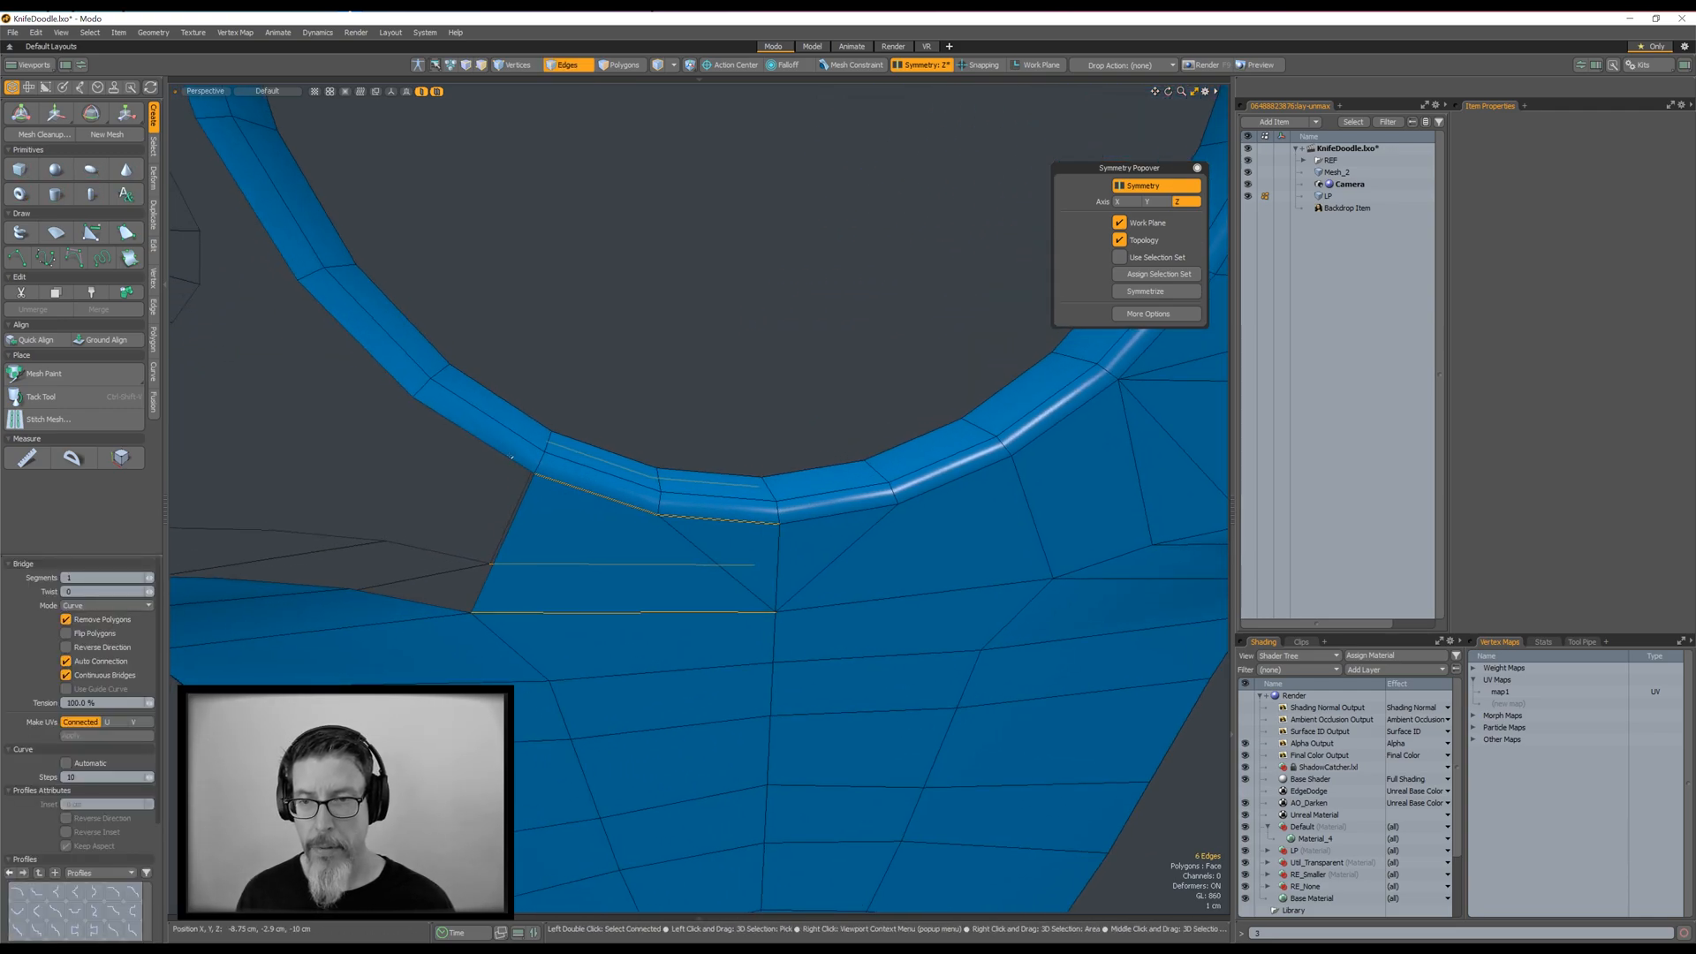
{"action": "key", "text": "space"}
Bridge the ring edge above the uppermost grip notch to the short edge at the notch's upper end.
{"action": "left_click", "coordinate": [475, 440]}
{"action": "scroll", "coordinate": [399, 605], "scroll_direction": "down", "scroll_amount": 3}
{"action": "left_click_drag", "start_coordinate": [398, 605], "coordinate": [316, 763], "text": "alt"}
{"action": "left_click", "coordinate": [658, 468]}
{"action": "mouse_move", "coordinate": [644, 481]}
{"action": "left_mouse_down", "text": "alt"}
{"action": "mouse_move", "coordinate": [680, 436]}
{"action": "mouse_move", "coordinate": [621, 503]}
{"action": "left_mouse_up", "text": "alt"}
{"action": "left_click_drag", "start_coordinate": [621, 504], "coordinate": [649, 446], "text": "ctrl+alt"}
{"action": "left_click", "coordinate": [598, 486]}
{"action": "left_click", "coordinate": [732, 491], "text": "shift"}
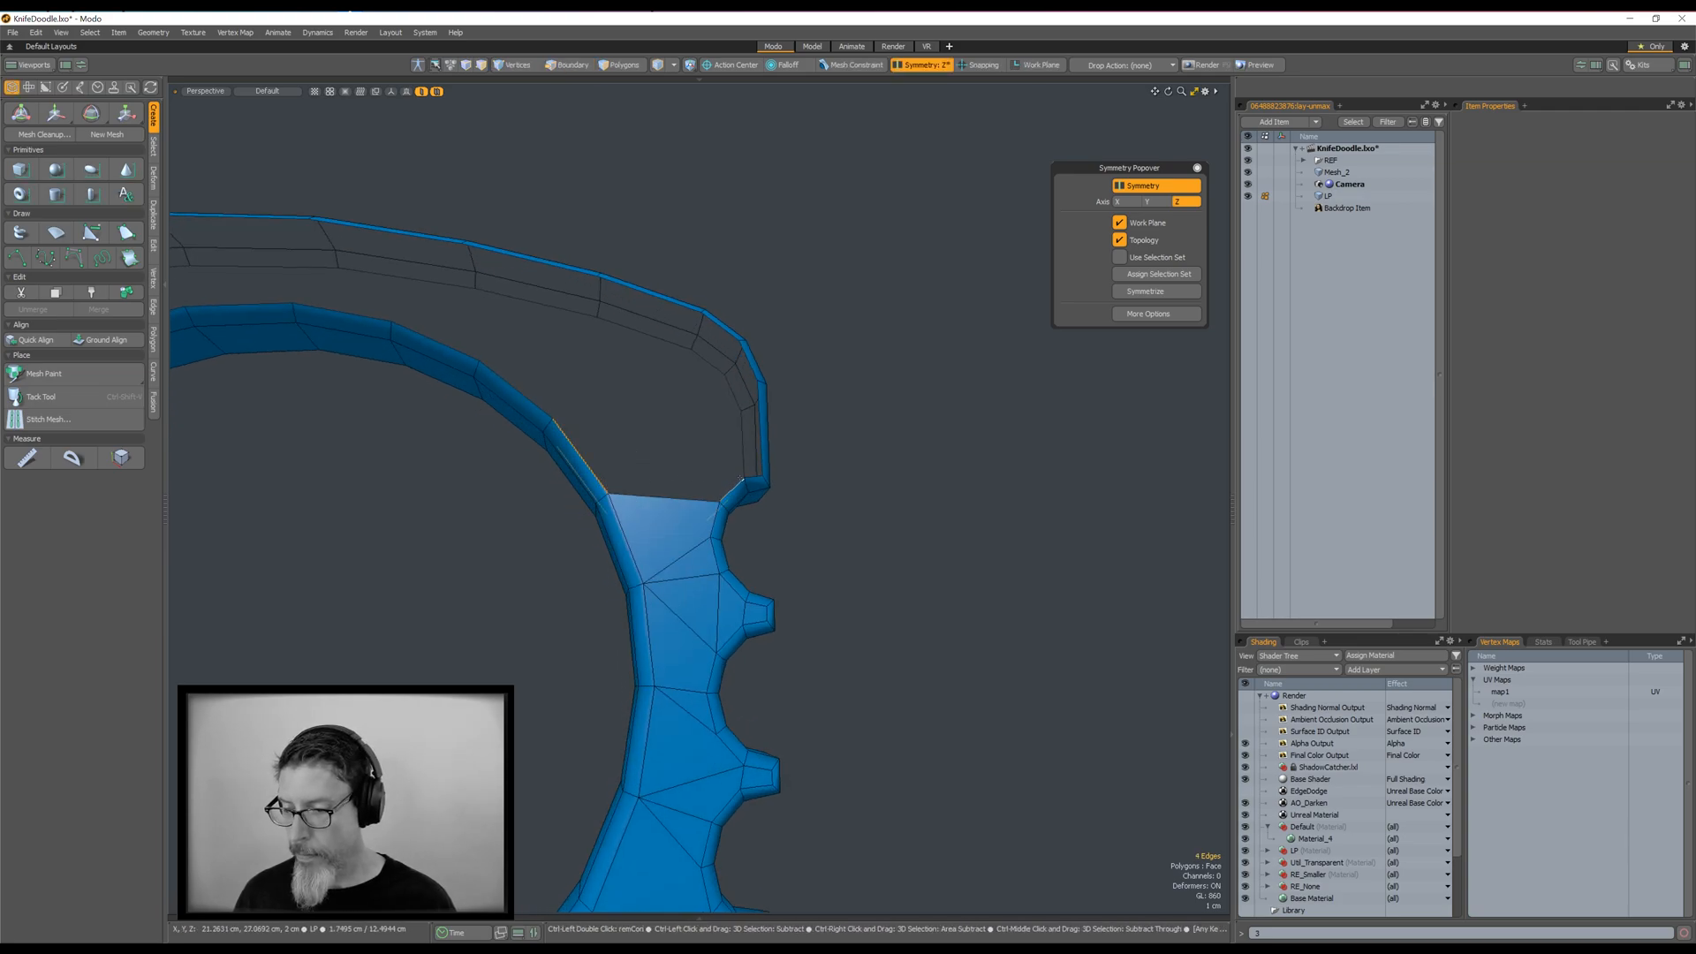
{"action": "key", "text": "ctrl+b"}
{"action": "left_click_drag", "start_coordinate": [692, 458], "coordinate": [618, 516], "text": "alt+shift"}
{"action": "key", "text": "space"}
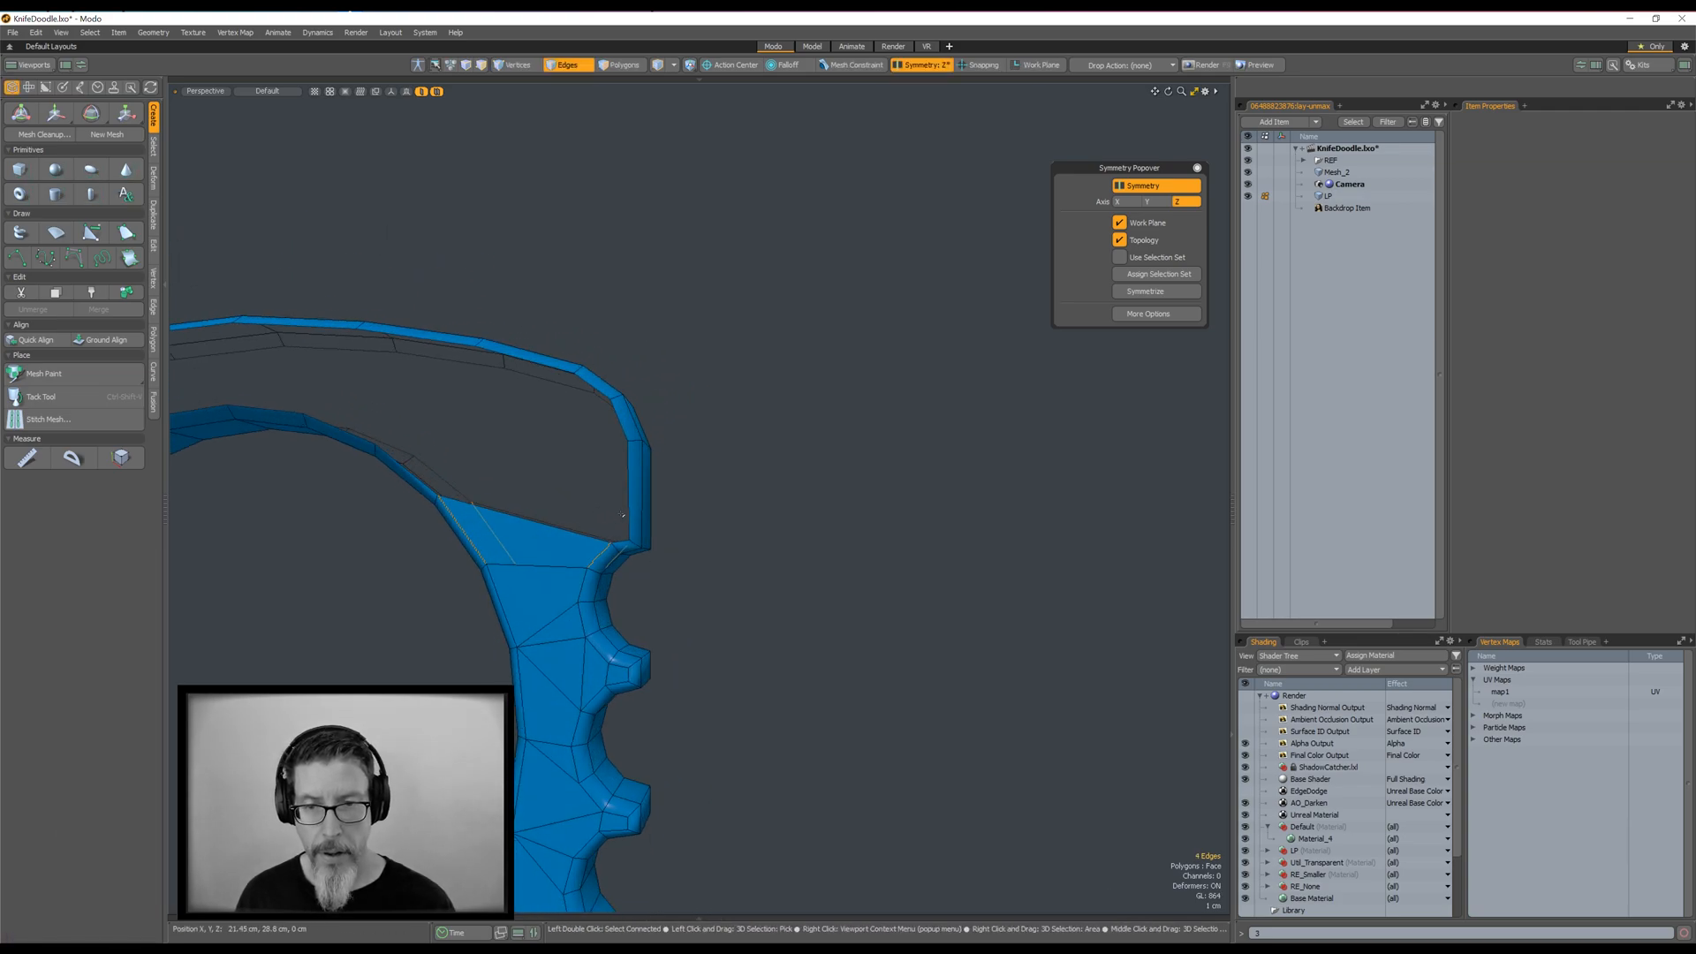
Fill a polygon between the straight outer side of the handle's upper end and the existing grip fill.
{"action": "left_click", "coordinate": [625, 537], "text": "shift"}
{"action": "left_click_drag", "start_coordinate": [625, 537], "coordinate": [659, 518], "text": "alt"}
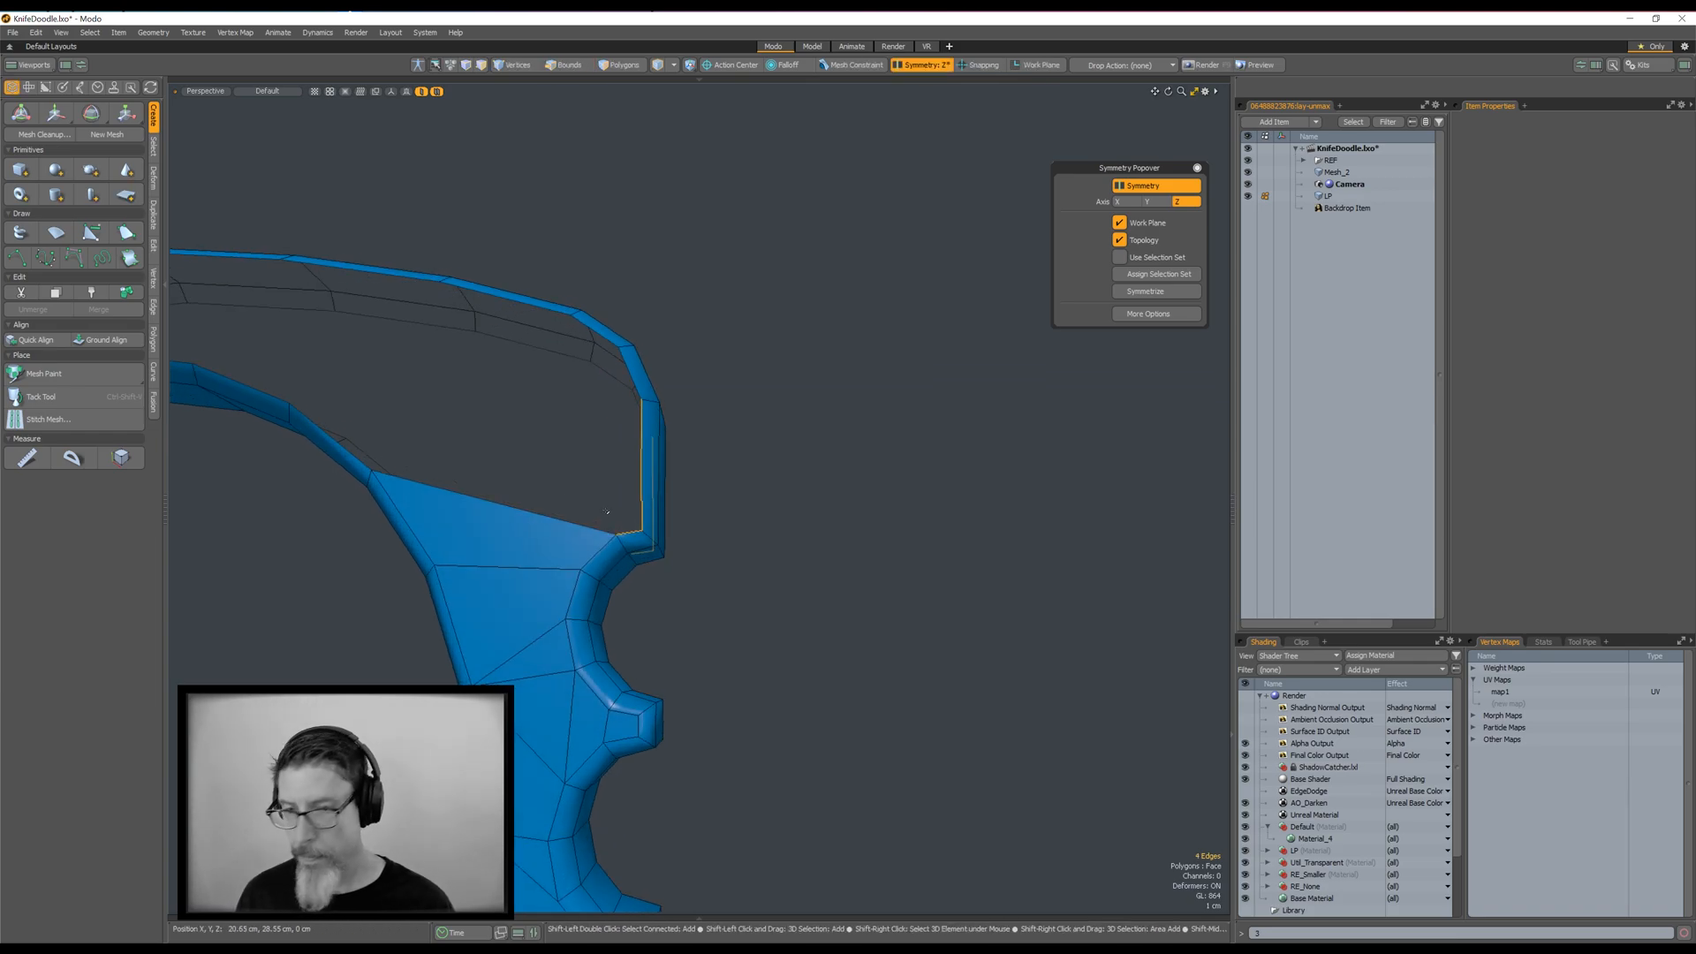
{"action": "key", "text": "p"}
{"action": "key", "text": "p"}
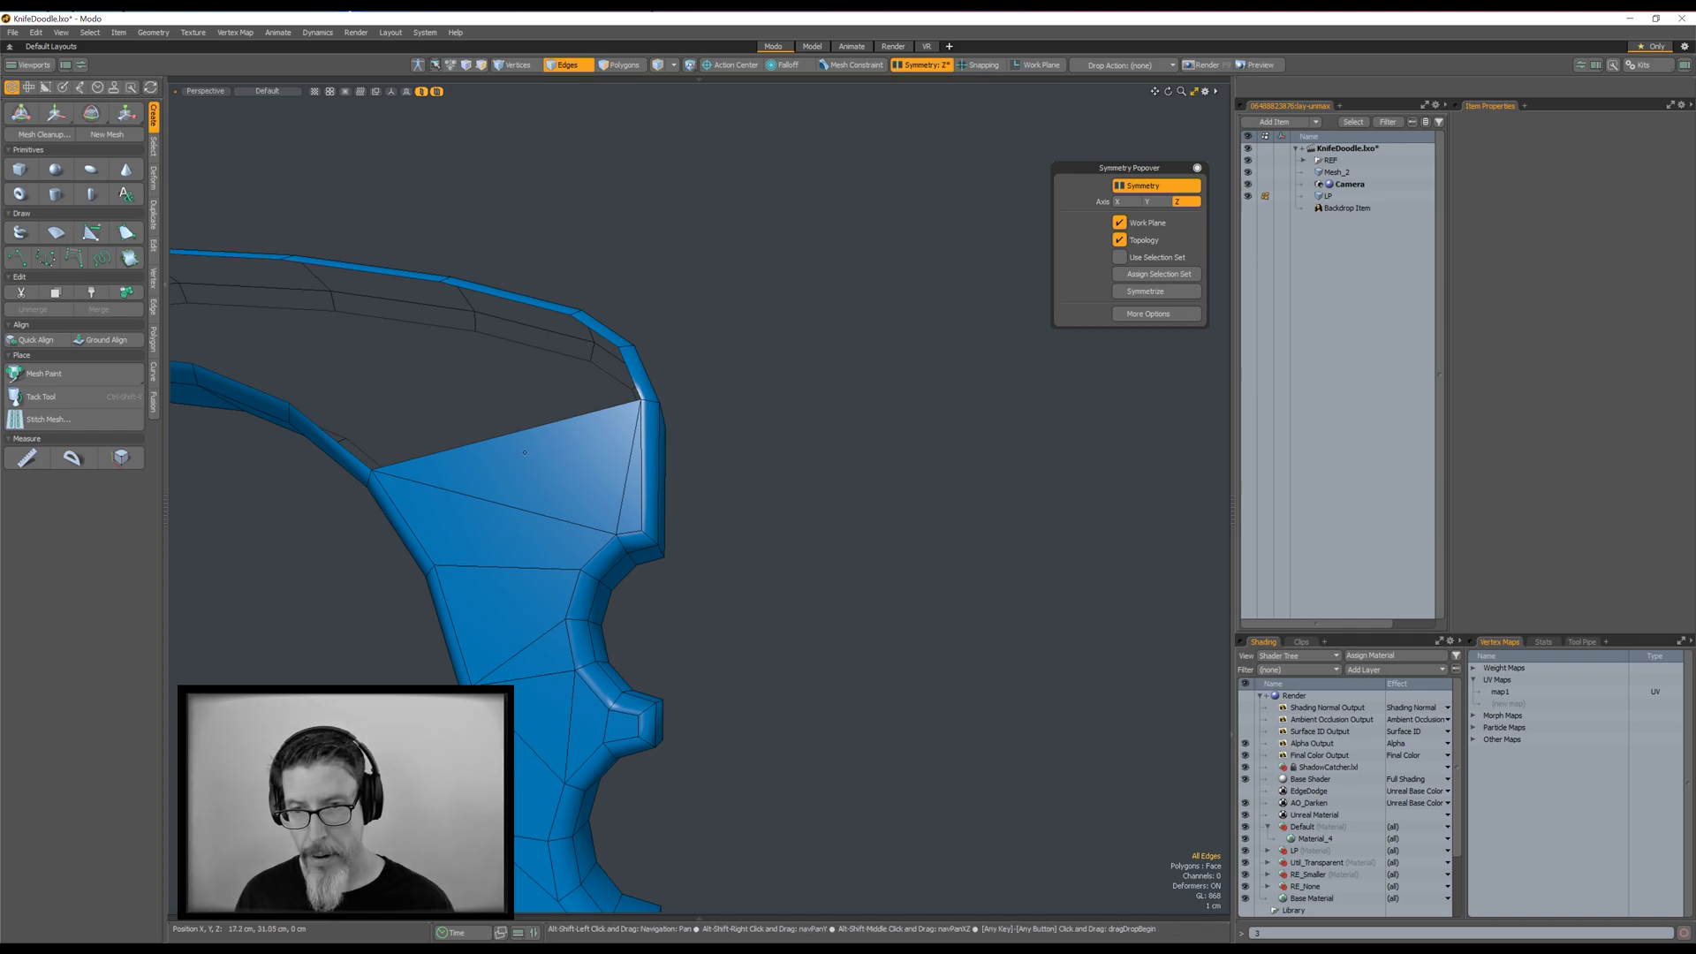
{"action": "left_click_drag", "start_coordinate": [578, 524], "coordinate": [382, 496], "text": "alt"}
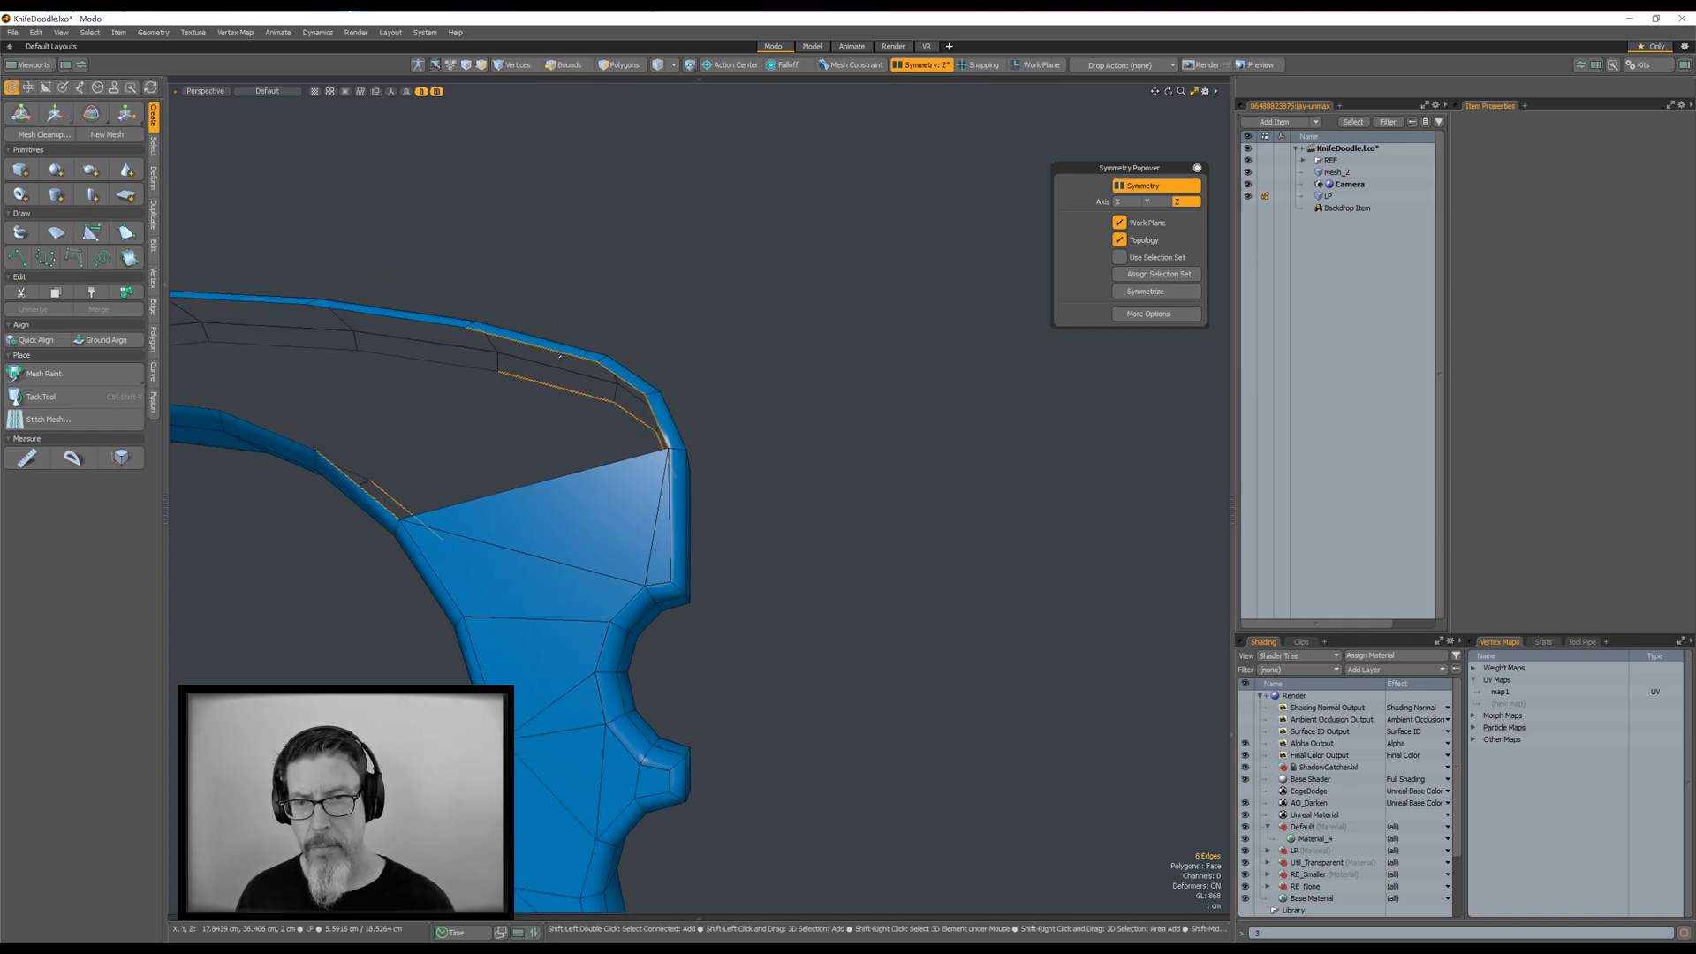
Fill the handle's upper outer corner down to the ring, and bridge the adjoining top edges to the ring edges across the centre line.
{"action": "key", "text": "p"}
{"action": "left_click_drag", "start_coordinate": [453, 450], "coordinate": [634, 562], "text": "alt"}
{"action": "left_click", "coordinate": [611, 383]}
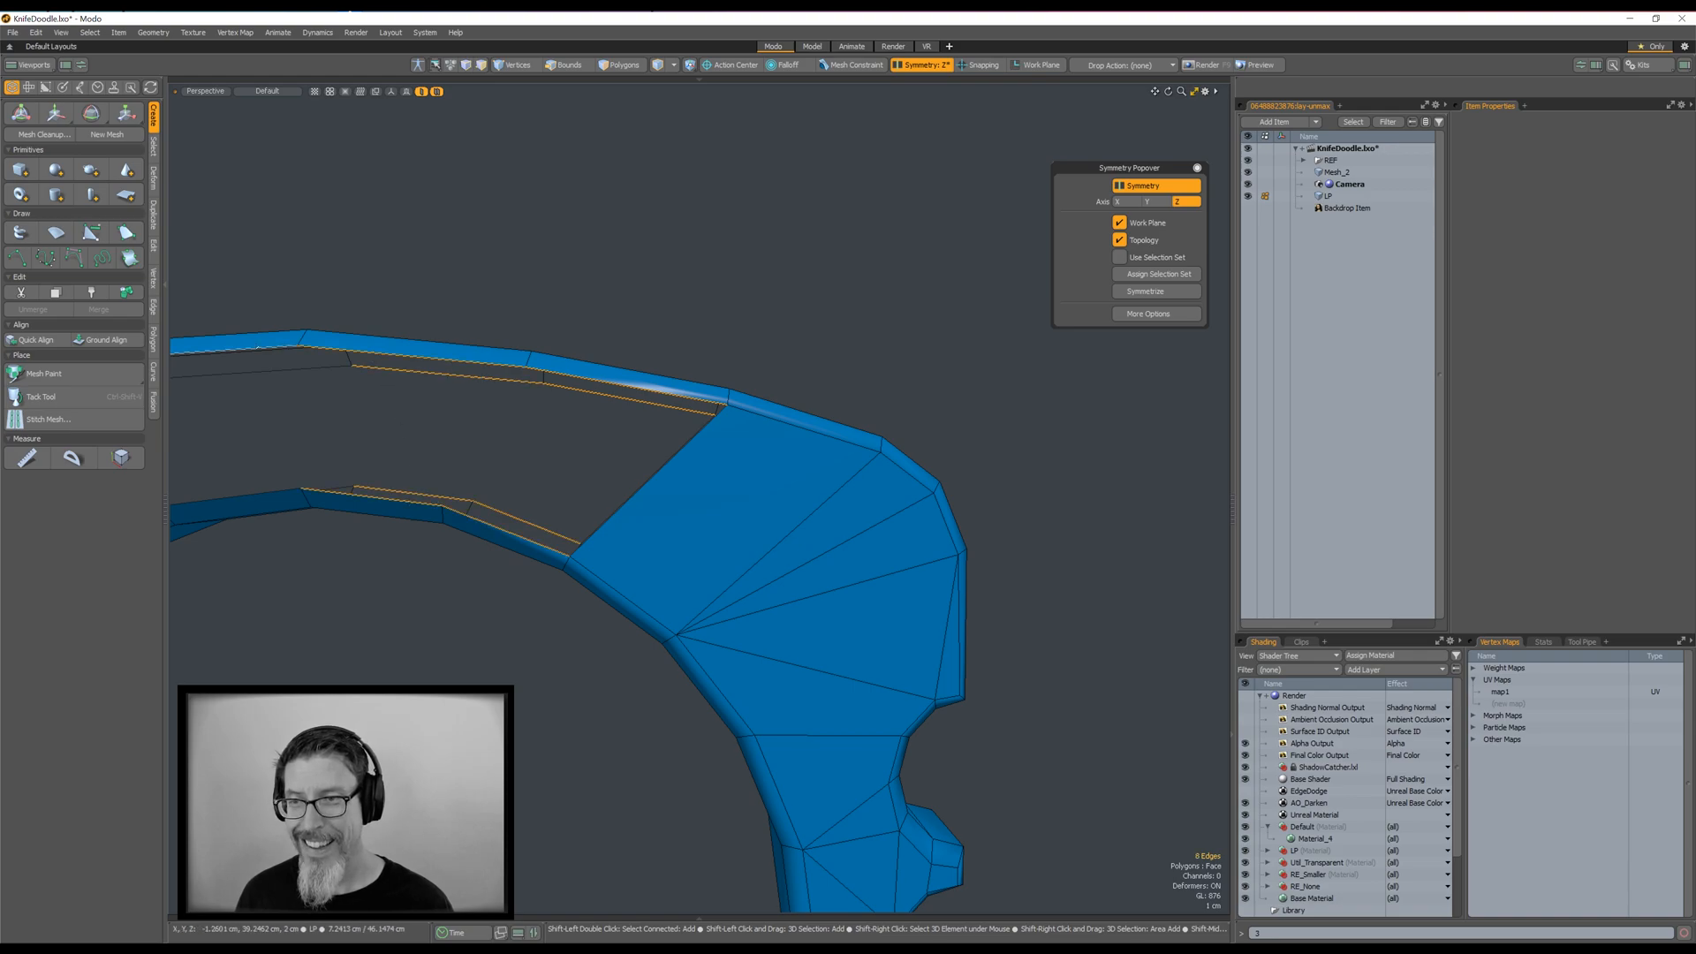
{"action": "left_click", "coordinate": [260, 489], "text": "shift"}
{"action": "key", "text": "p"}
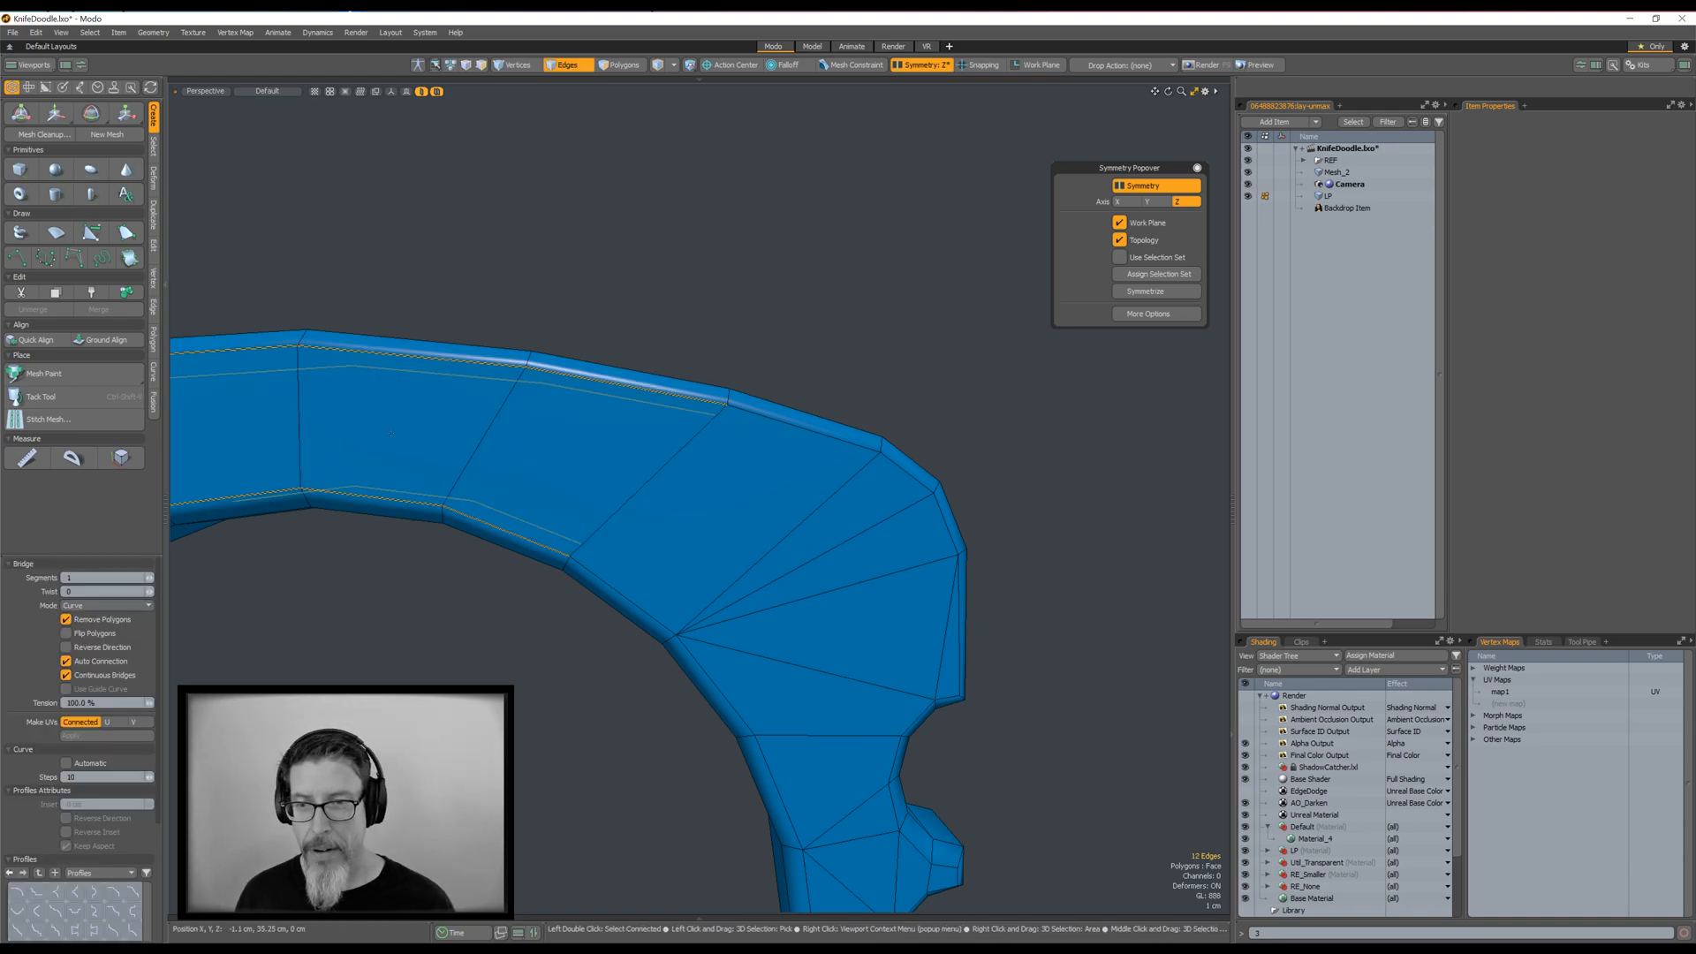
{"action": "left_click_drag", "start_coordinate": [260, 488], "coordinate": [732, 420], "text": "alt+shift"}
{"action": "key", "text": "space"}
Bridge the next top edge of the handle to the facing ring edge, extending the fill towards the small hole.
{"action": "left_click", "coordinate": [523, 294]}
{"action": "left_click", "coordinate": [582, 463], "text": "shift"}
{"action": "left_click_drag", "start_coordinate": [574, 463], "coordinate": [510, 433], "text": "alt"}
{"action": "key", "text": "p"}
{"action": "key", "text": "space"}
{"action": "left_click", "coordinate": [518, 428]}
Bridge the slanted end of the top fill to the nearest edges of the small round hole.
{"action": "scroll", "coordinate": [562, 369], "scroll_direction": "down", "scroll_amount": 4}
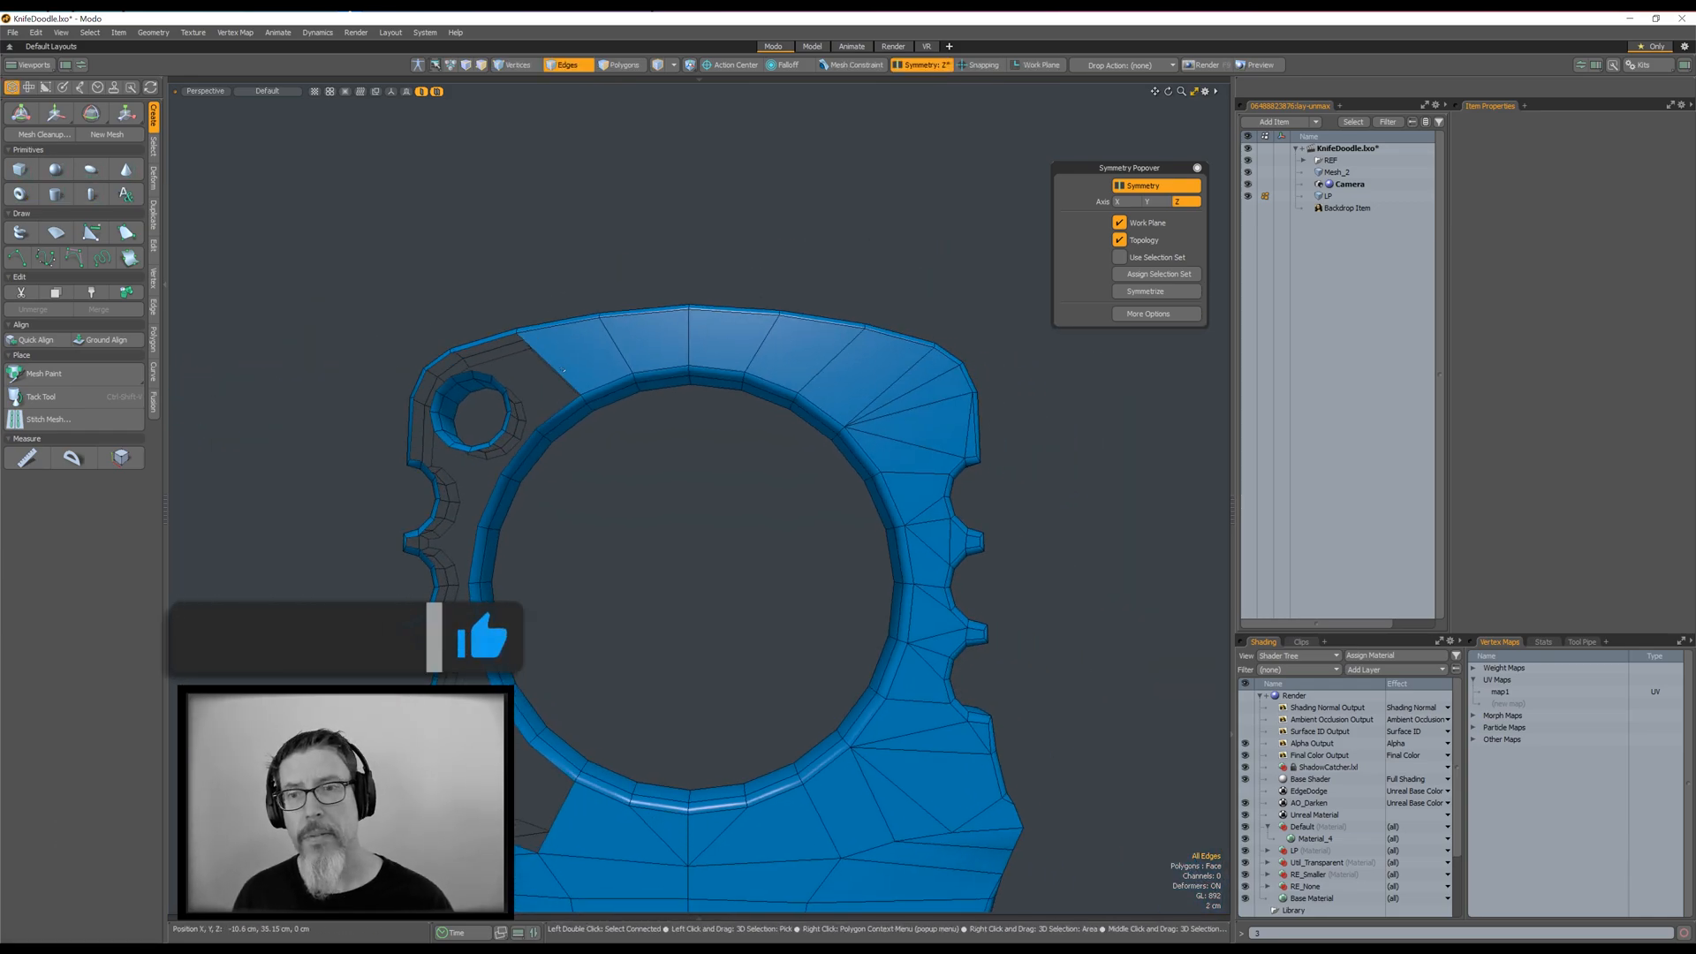
{"action": "left_click_drag", "start_coordinate": [563, 370], "coordinate": [638, 399], "text": "alt"}
{"action": "scroll", "coordinate": [610, 396], "scroll_direction": "up", "scroll_amount": 4}
{"action": "left_click", "coordinate": [591, 414]}
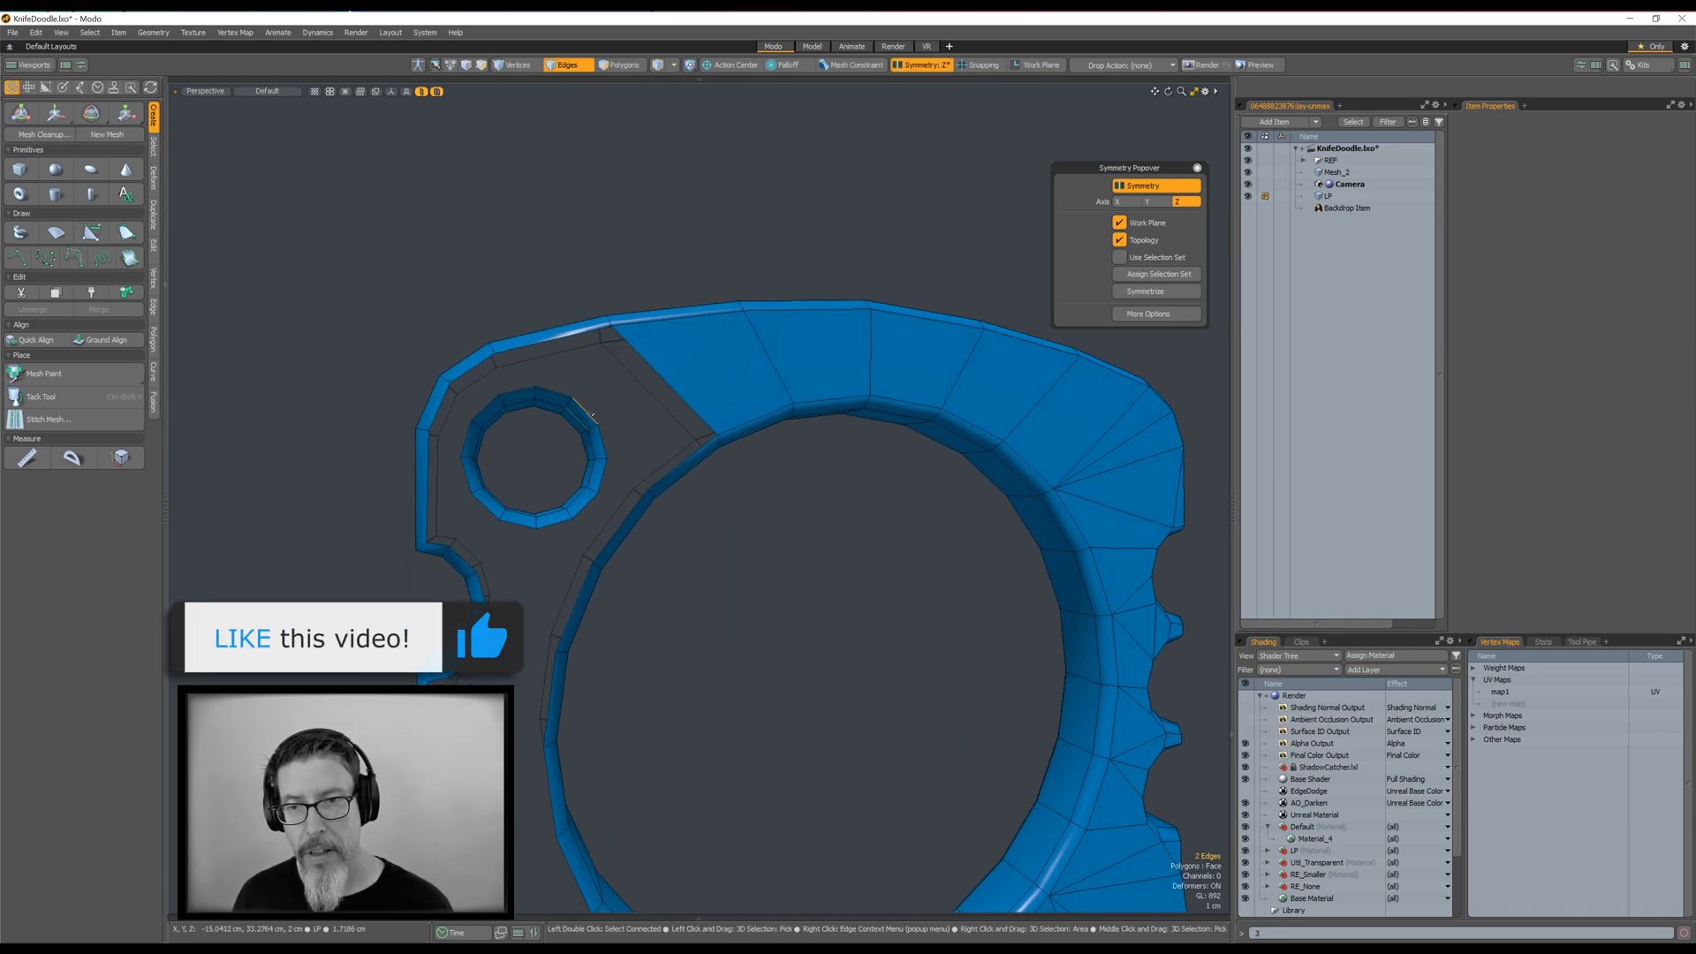
{"action": "left_click", "coordinate": [601, 435], "text": "shift"}
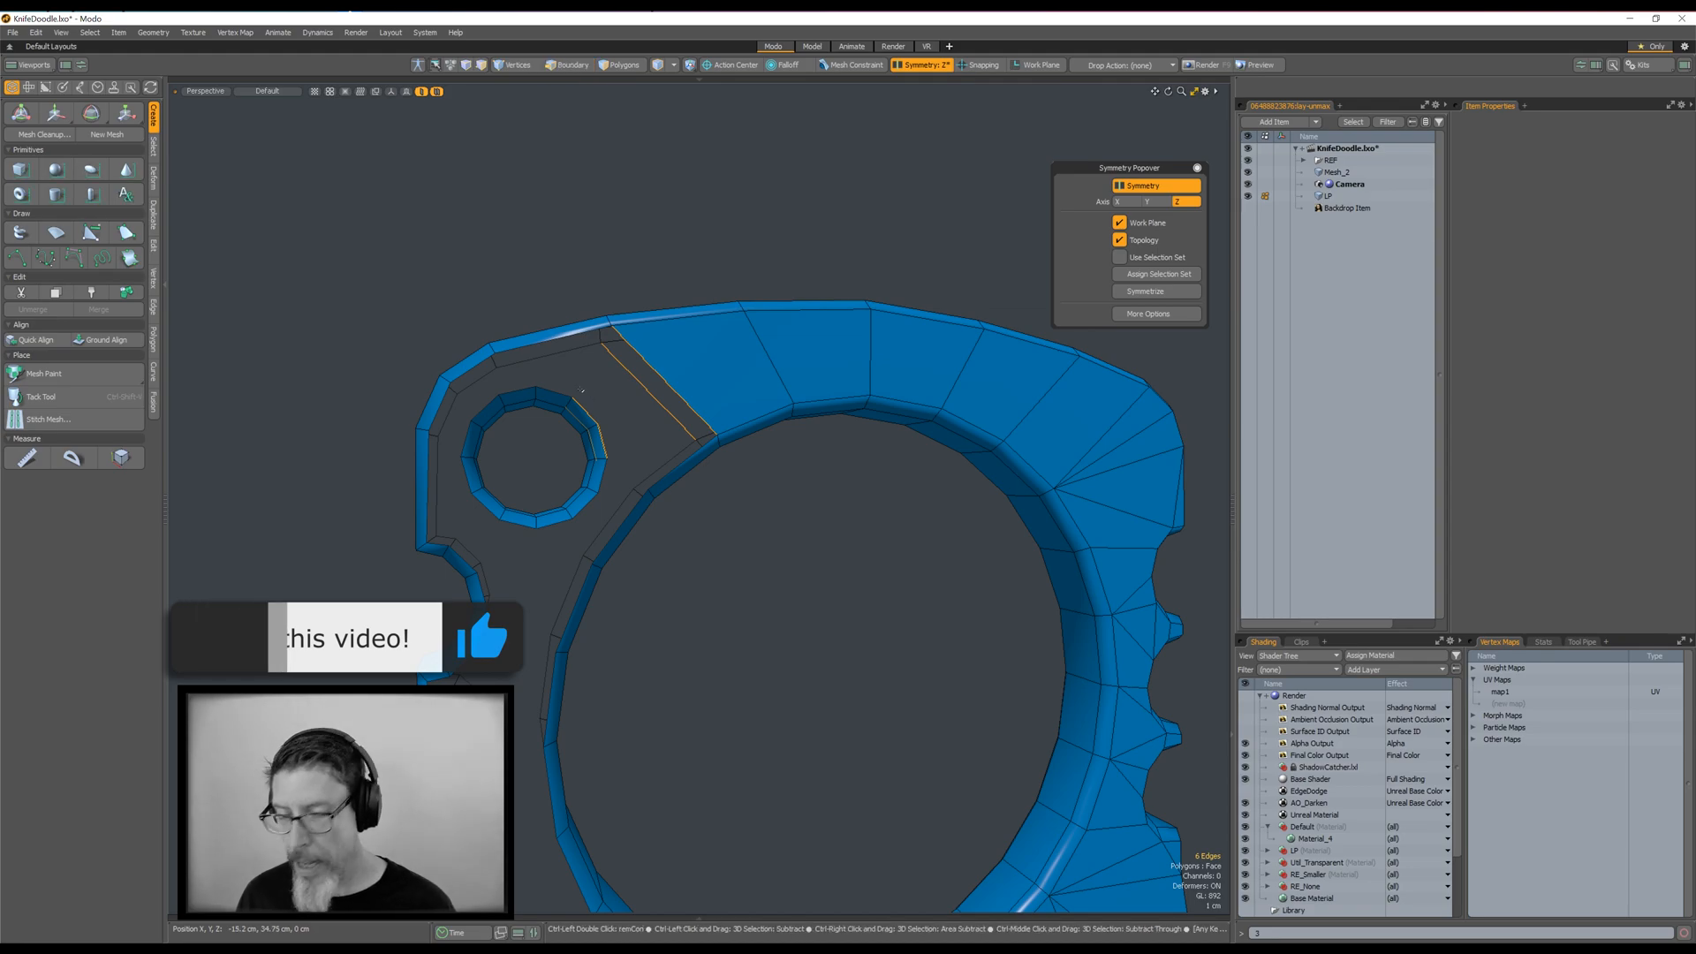
{"action": "key", "text": "ctrl+b"}
{"action": "key", "text": "space"}
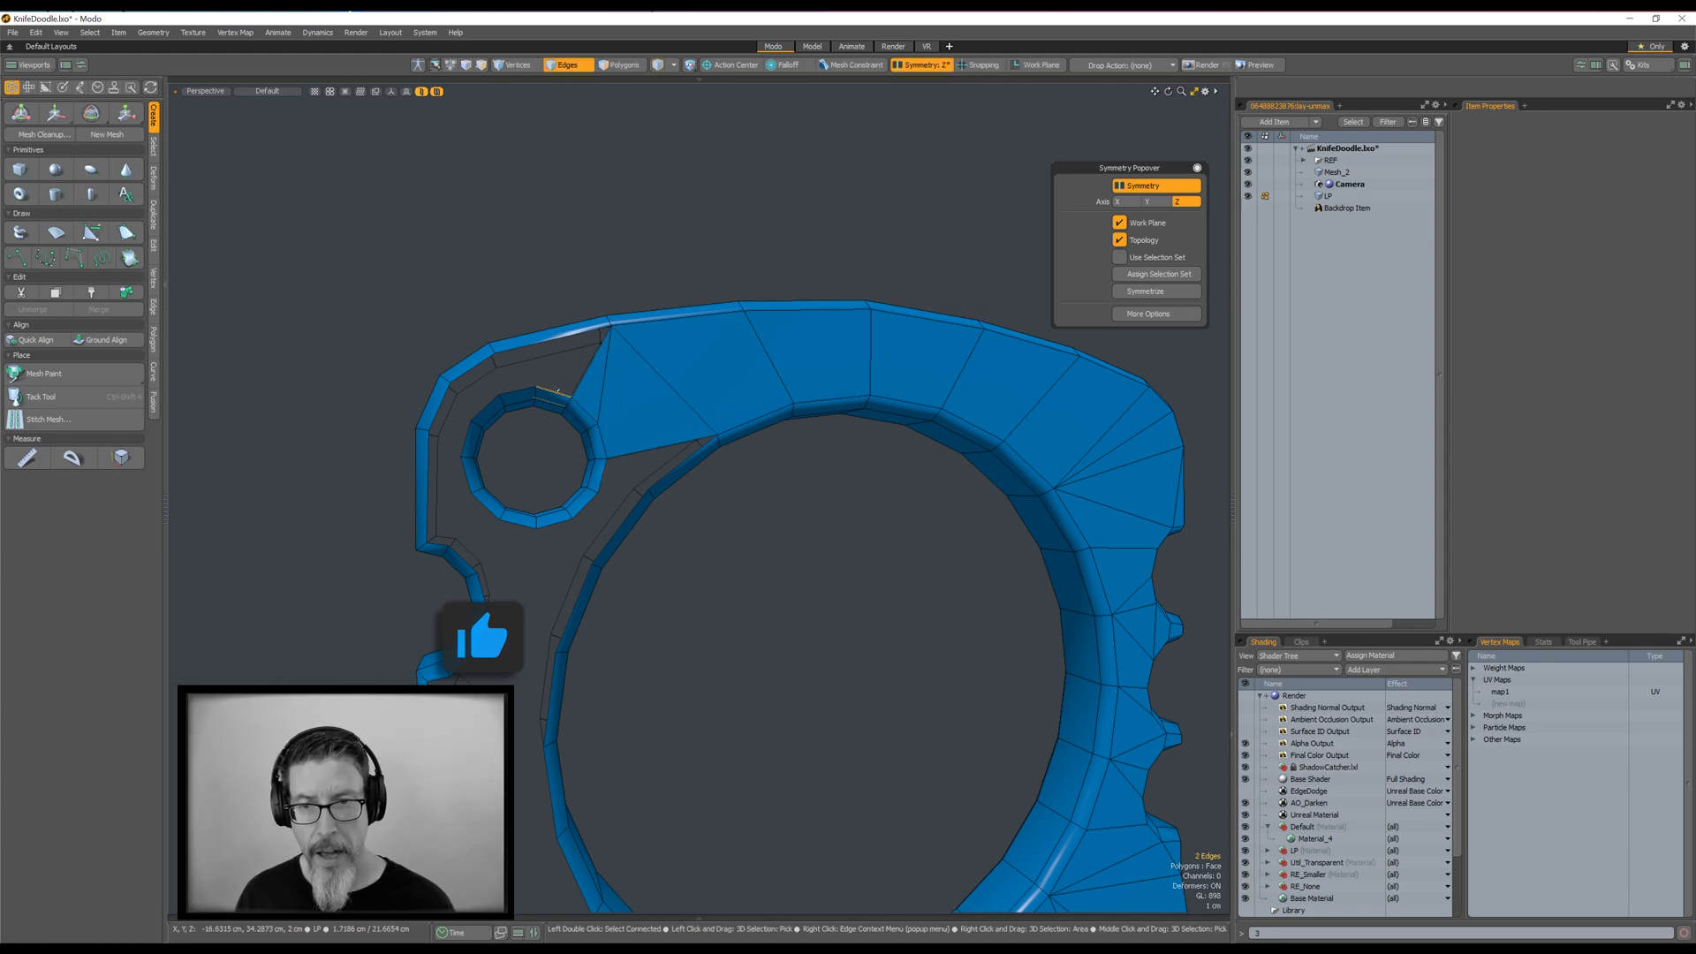
Bridge the outer edge above the small hole and the two rounded corner edges beside it to the hole's facing edges.
{"action": "left_click", "coordinate": [518, 351], "text": "shift"}
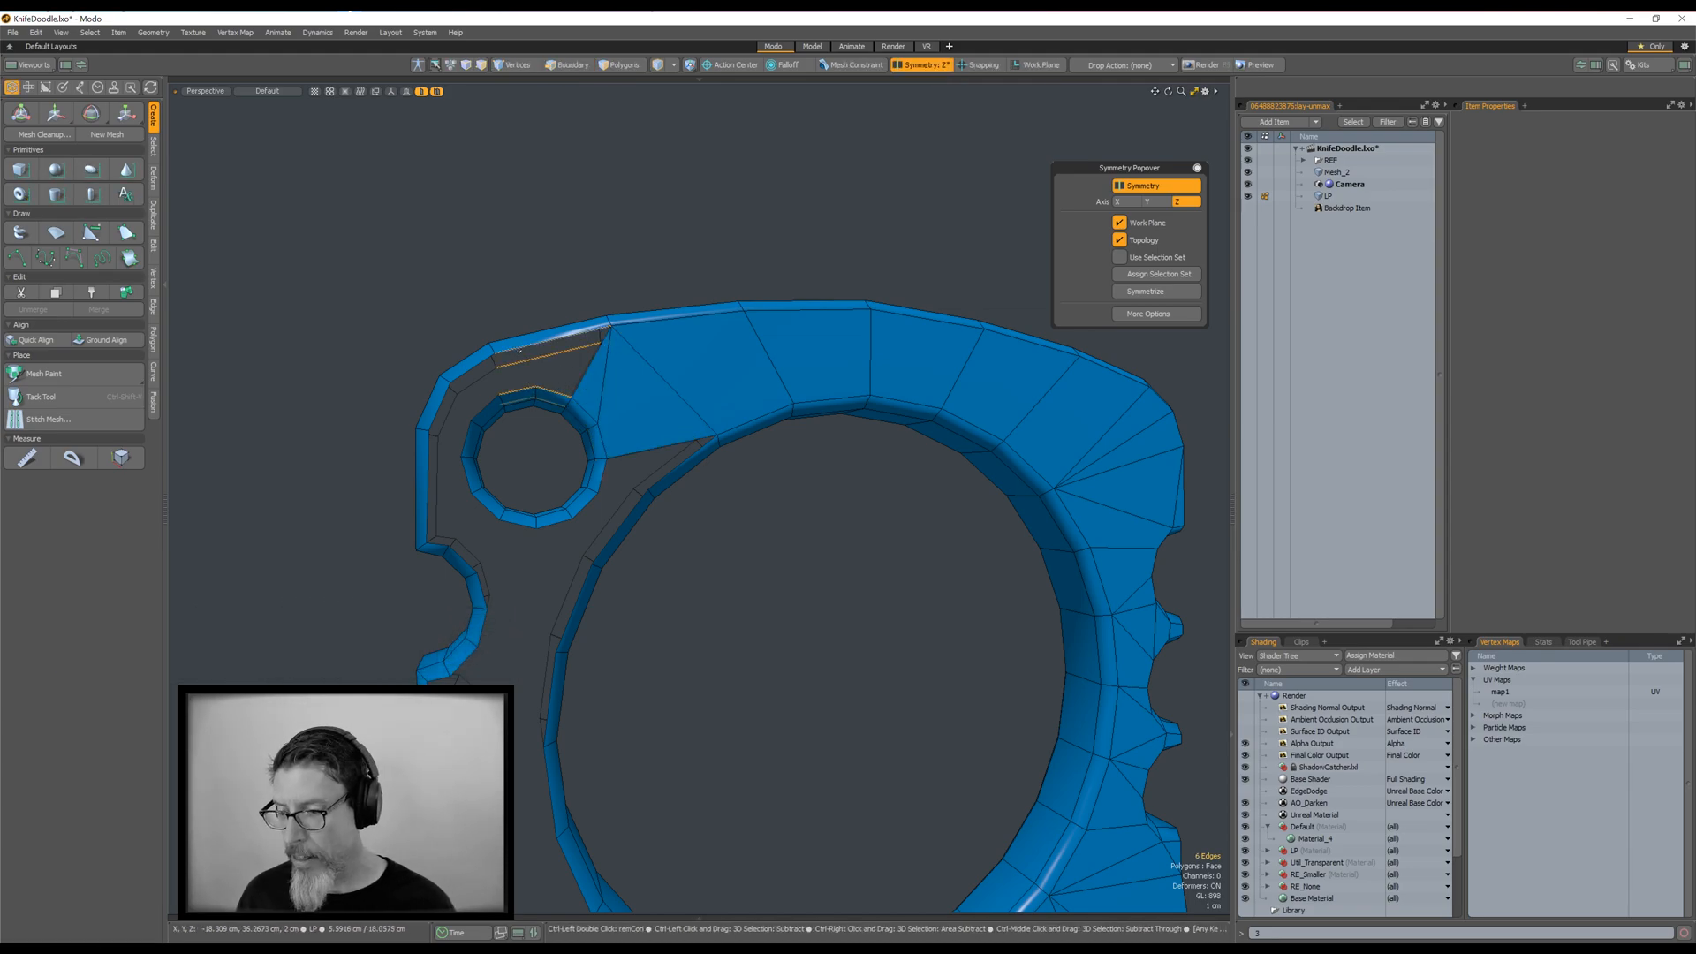
{"action": "key", "text": "ctrl+b"}
{"action": "key", "text": "space"}
{"action": "scroll", "coordinate": [490, 406], "scroll_direction": "up", "scroll_amount": 3}
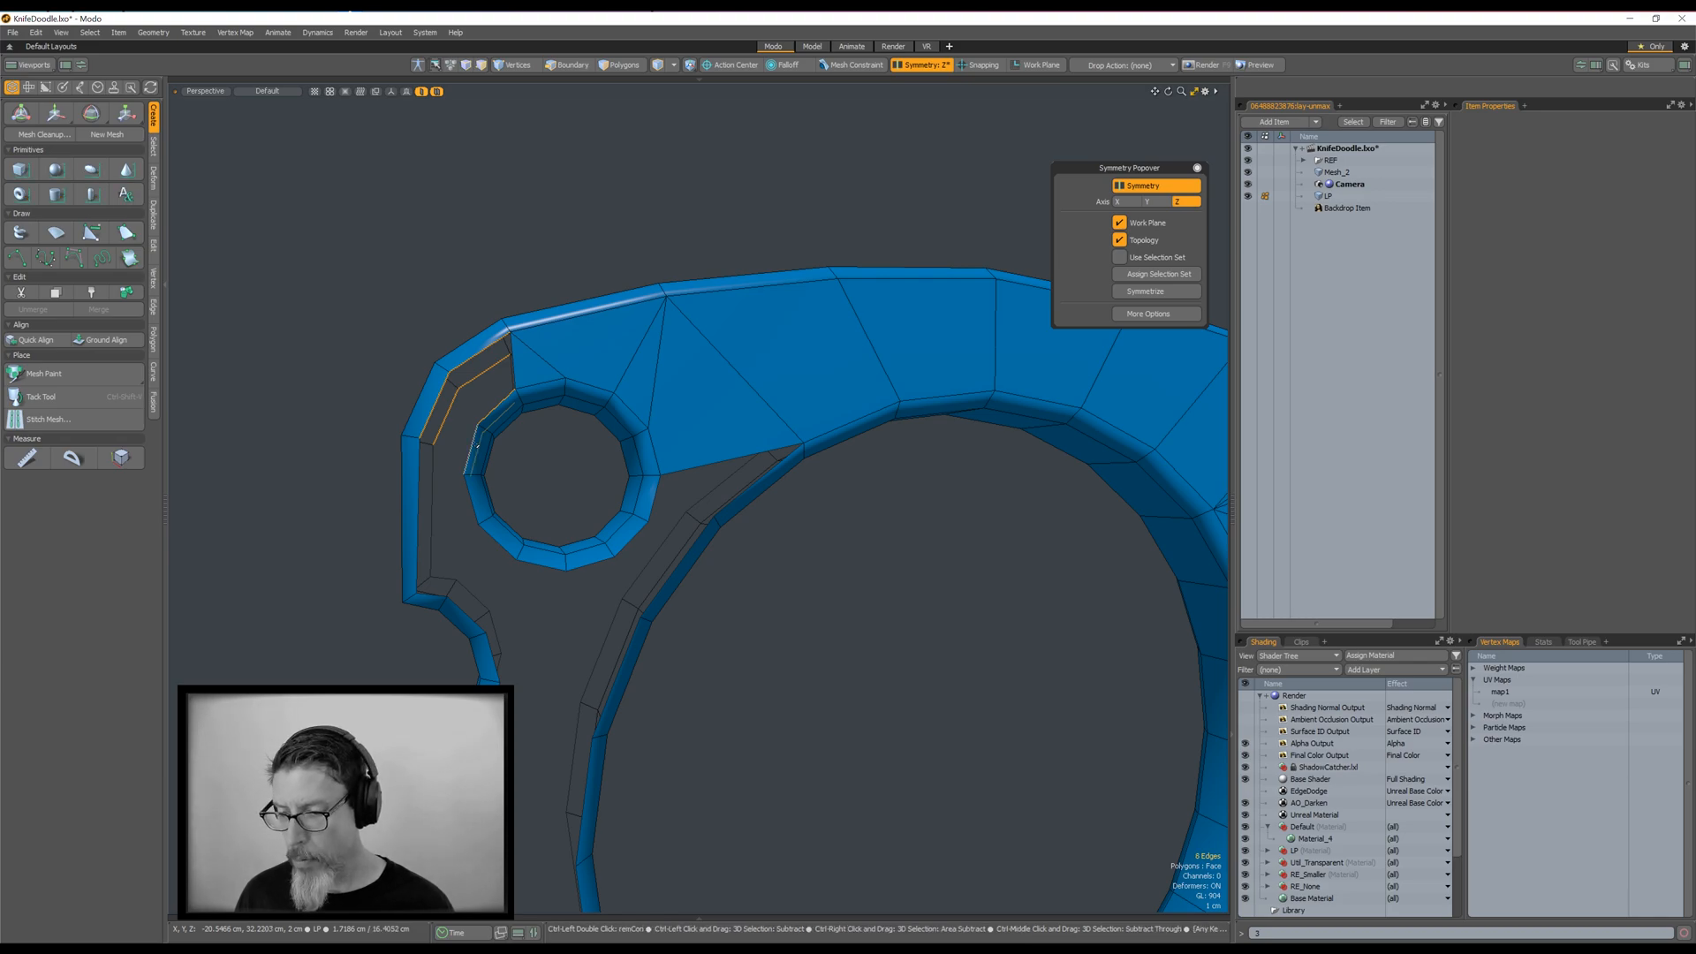
{"action": "key", "text": "ctrl+b"}
{"action": "key", "text": "space"}
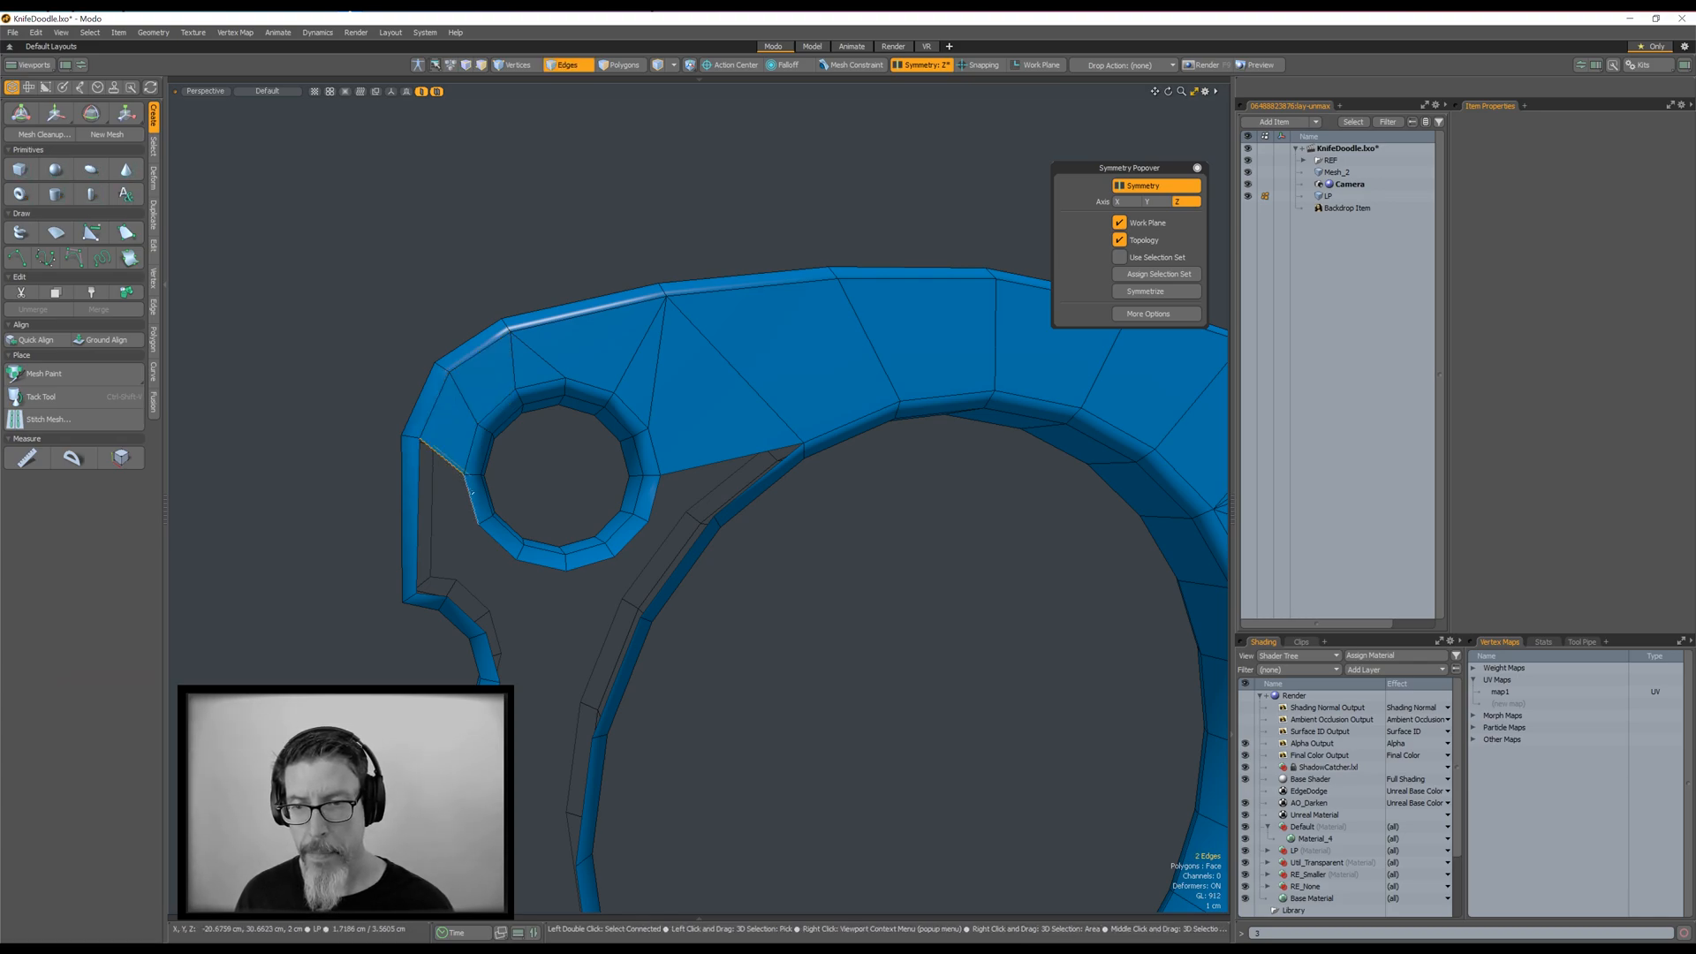
Bridge the handle's straight outer side and the first grip-notch edge below it to the facing edges of the small hole.
{"action": "left_click", "coordinate": [434, 519], "text": "shift"}
{"action": "left_click_drag", "start_coordinate": [434, 519], "coordinate": [415, 522], "text": "alt"}
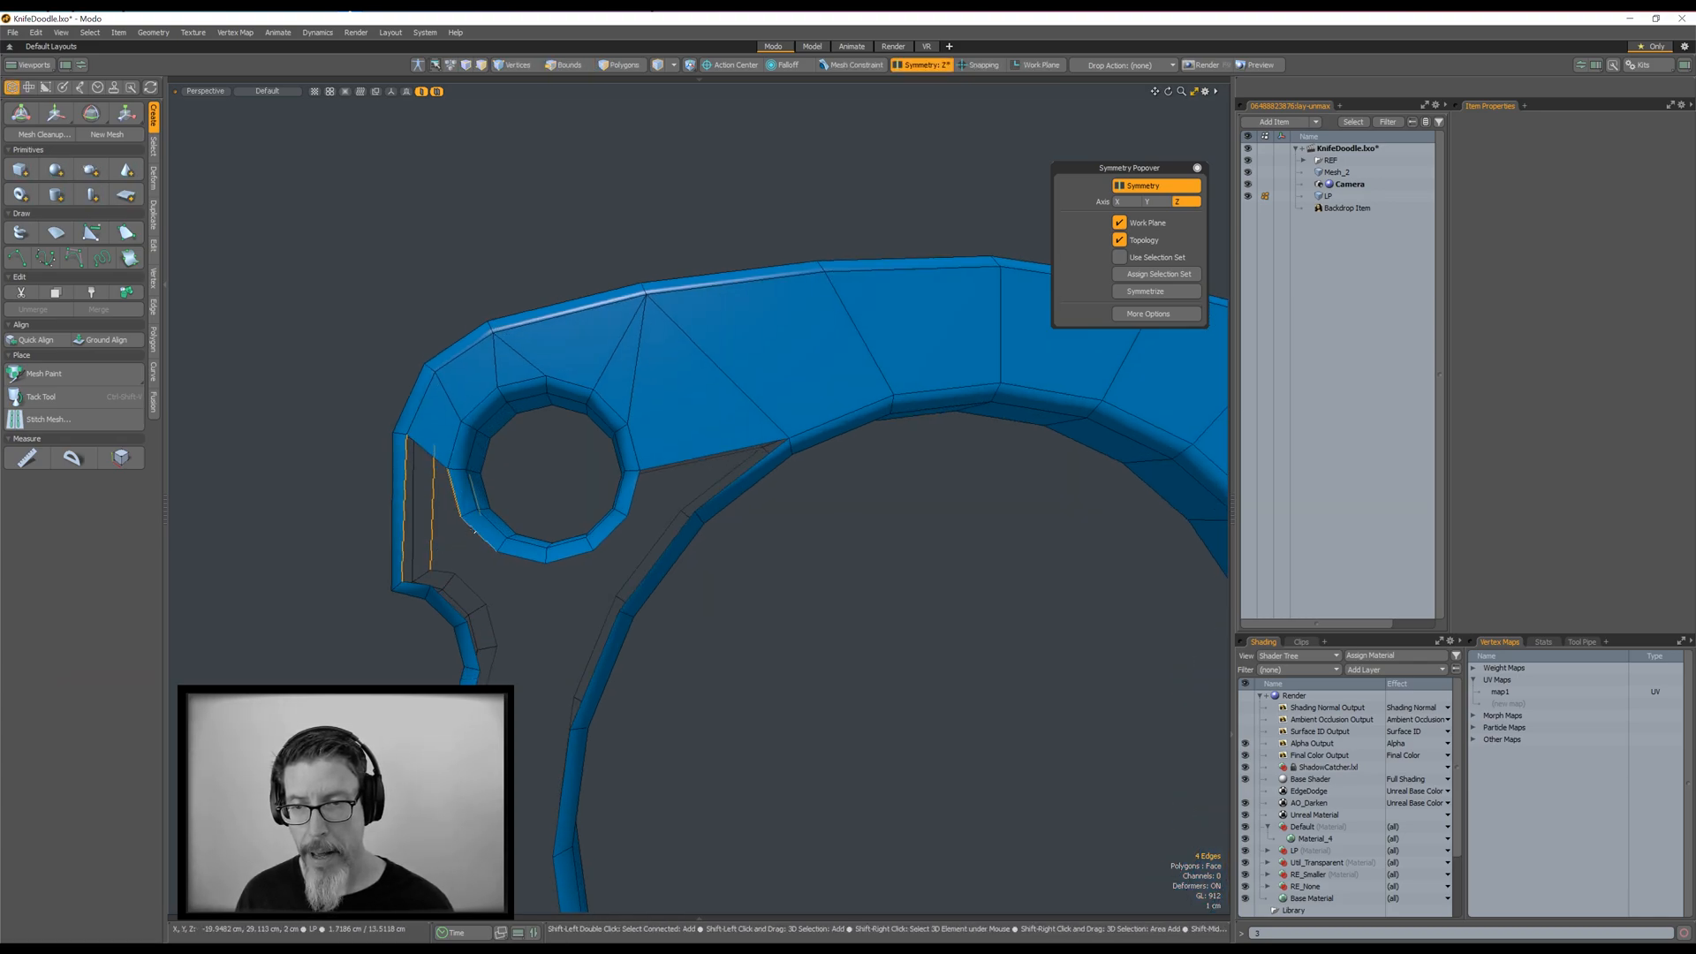
{"action": "key", "text": "ctrl+b"}
{"action": "key", "text": "space"}
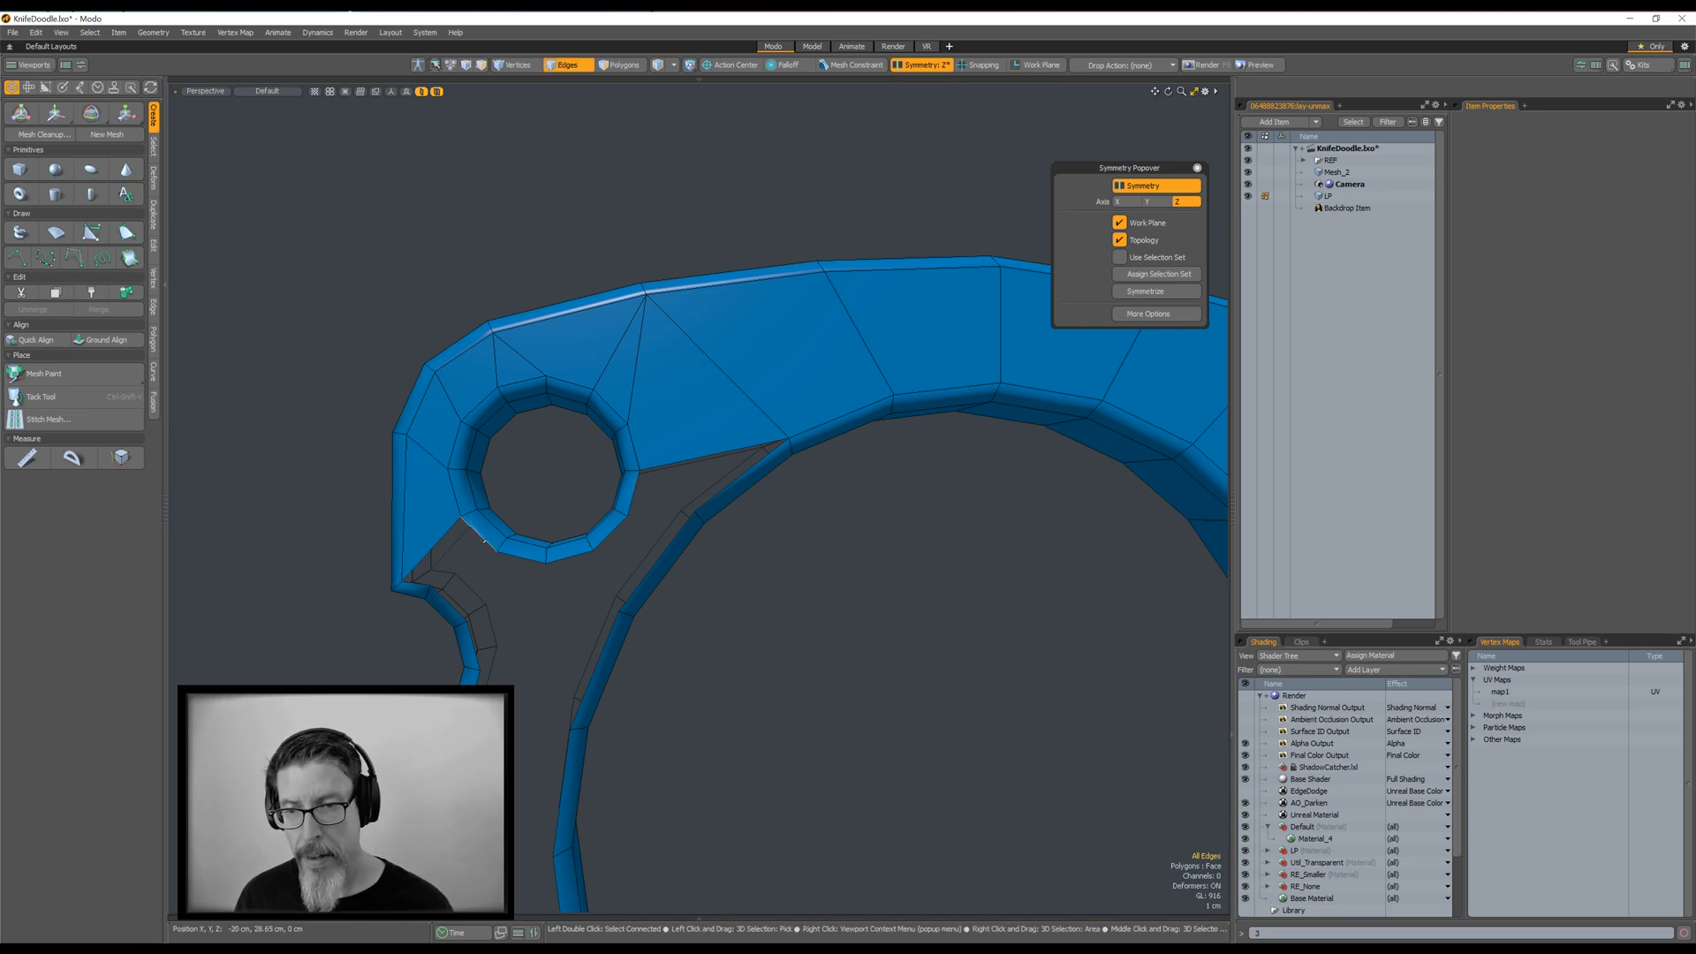
{"action": "left_click", "coordinate": [442, 601], "text": "shift"}
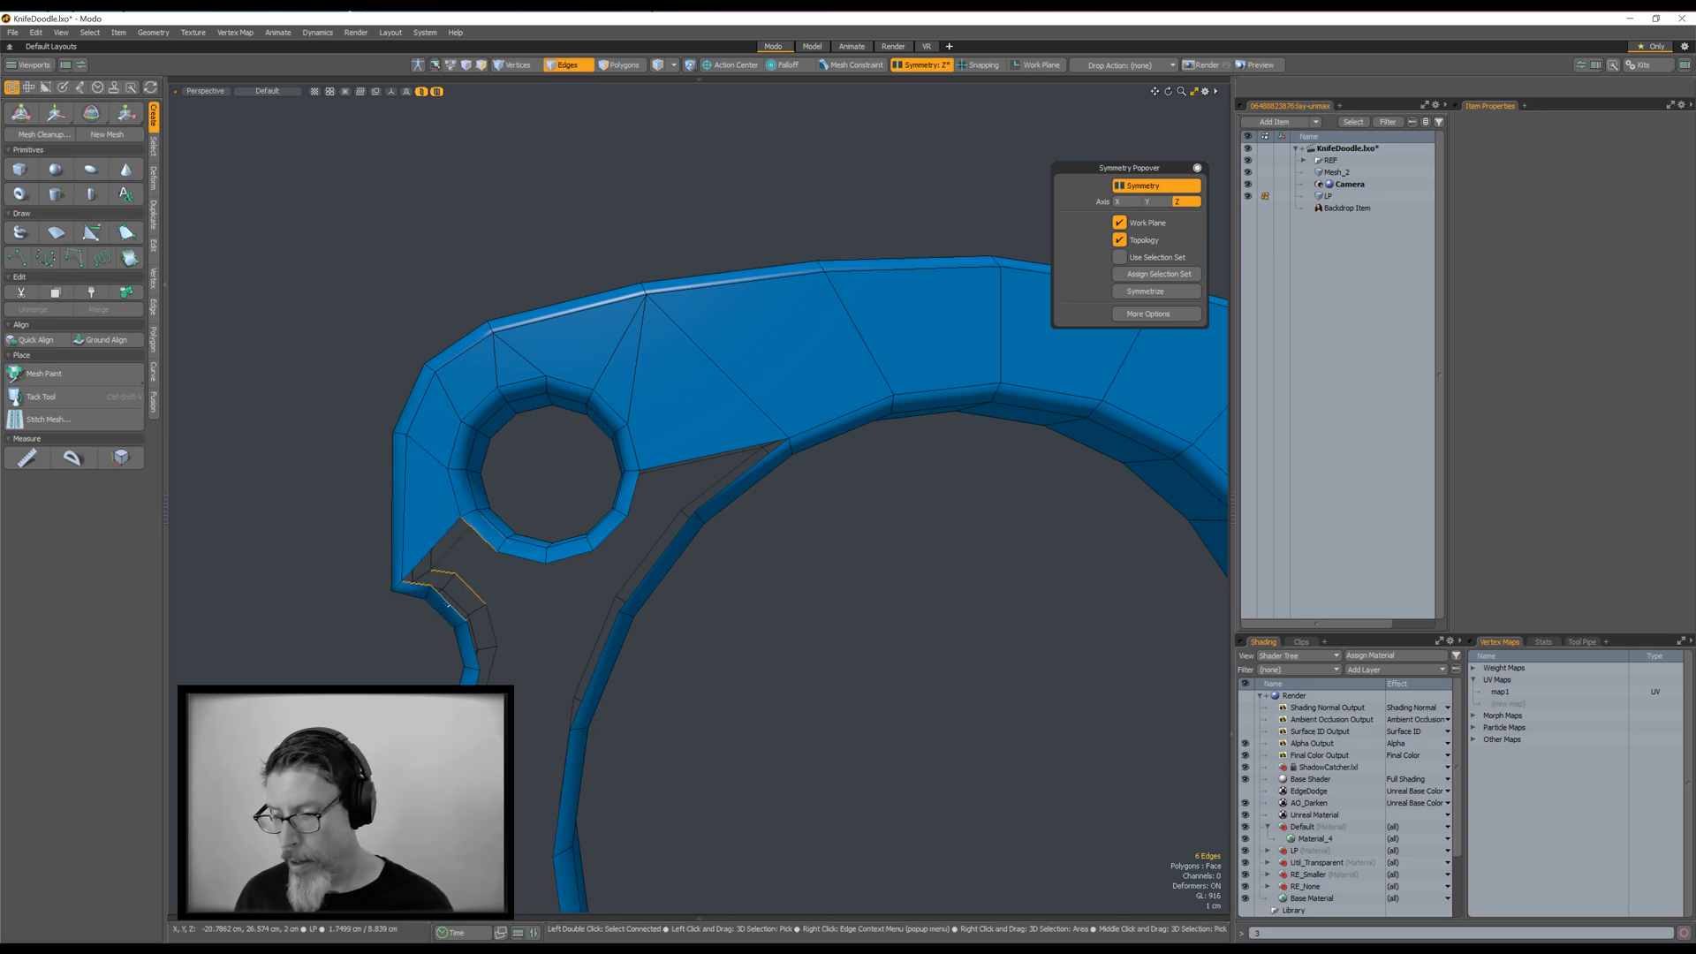
{"action": "key", "text": "ctrl+b"}
{"action": "left_click_drag", "start_coordinate": [443, 599], "coordinate": [491, 618], "text": "alt"}
{"action": "key", "text": "space"}
Bridge the next grip-notch edge to the bottom edge of the small hole.
{"action": "left_click", "coordinate": [545, 523]}
{"action": "left_click", "coordinate": [474, 628], "text": "shift"}
{"action": "key", "text": "ctrl+b"}
{"action": "key", "text": "space"}
Fill the wedge between the small hole and the ring, and bridge the next ring edge to the hole's lower edges.
{"action": "mouse_move", "coordinate": [533, 574]}
{"action": "left_mouse_down", "text": "alt"}
{"action": "mouse_move", "coordinate": [476, 617]}
{"action": "mouse_move", "coordinate": [541, 585]}
{"action": "left_mouse_up", "text": "alt"}
{"action": "left_click", "coordinate": [624, 493]}
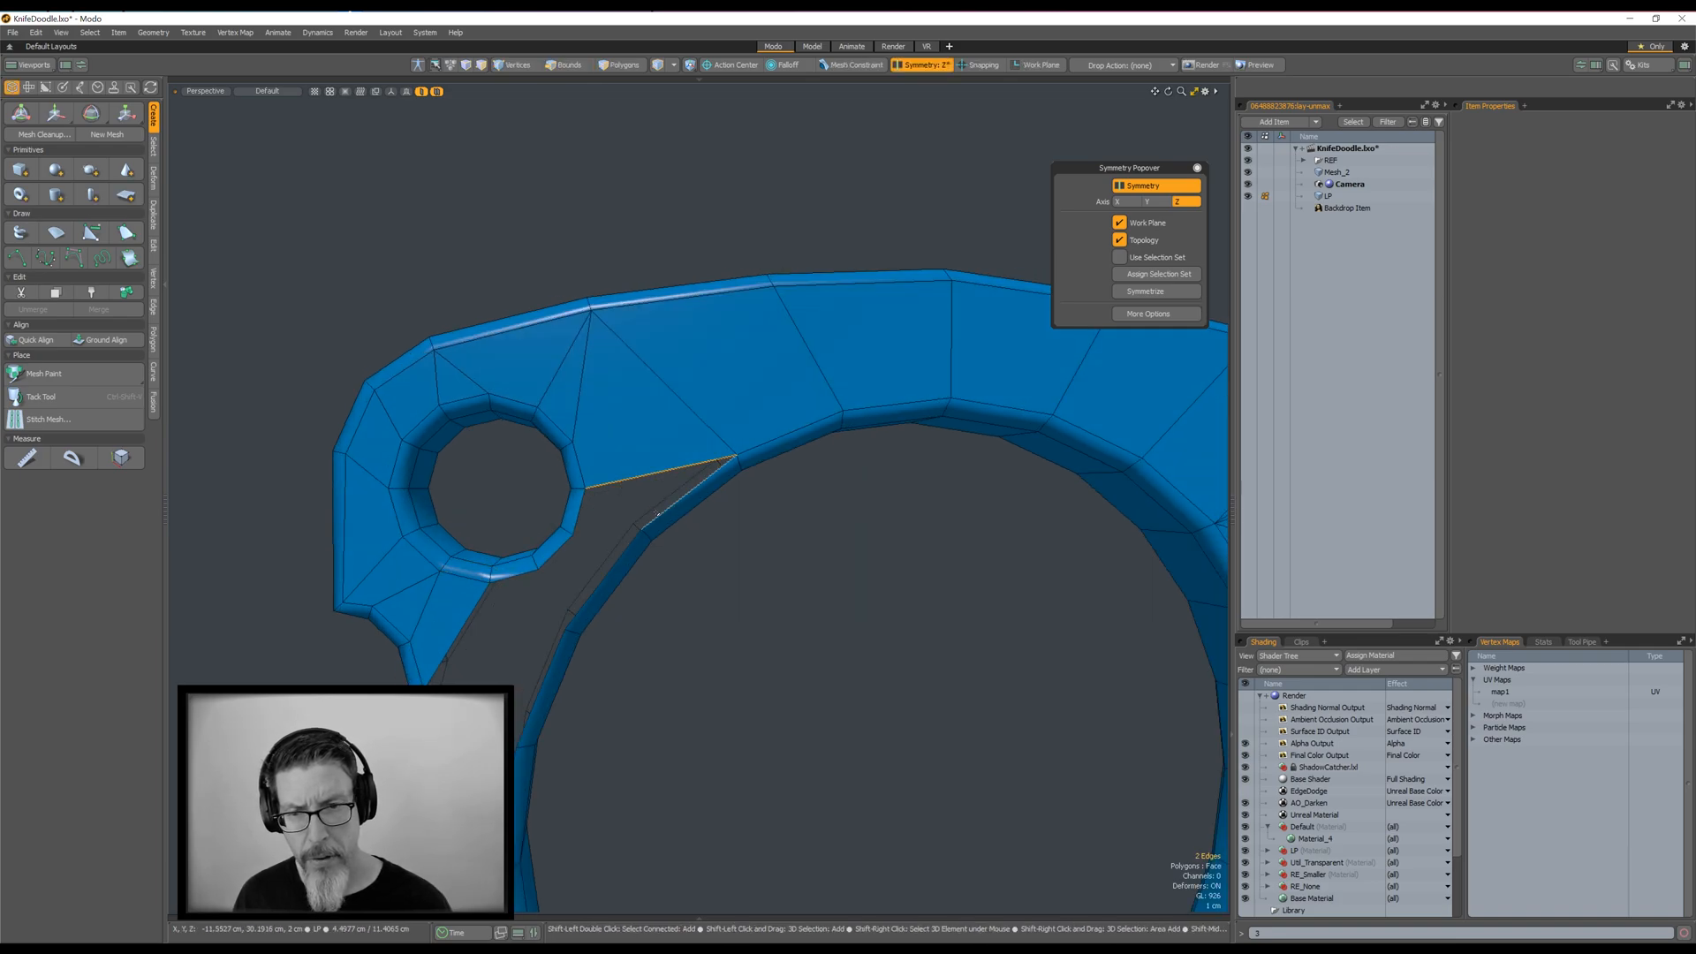
{"action": "key", "text": "p"}
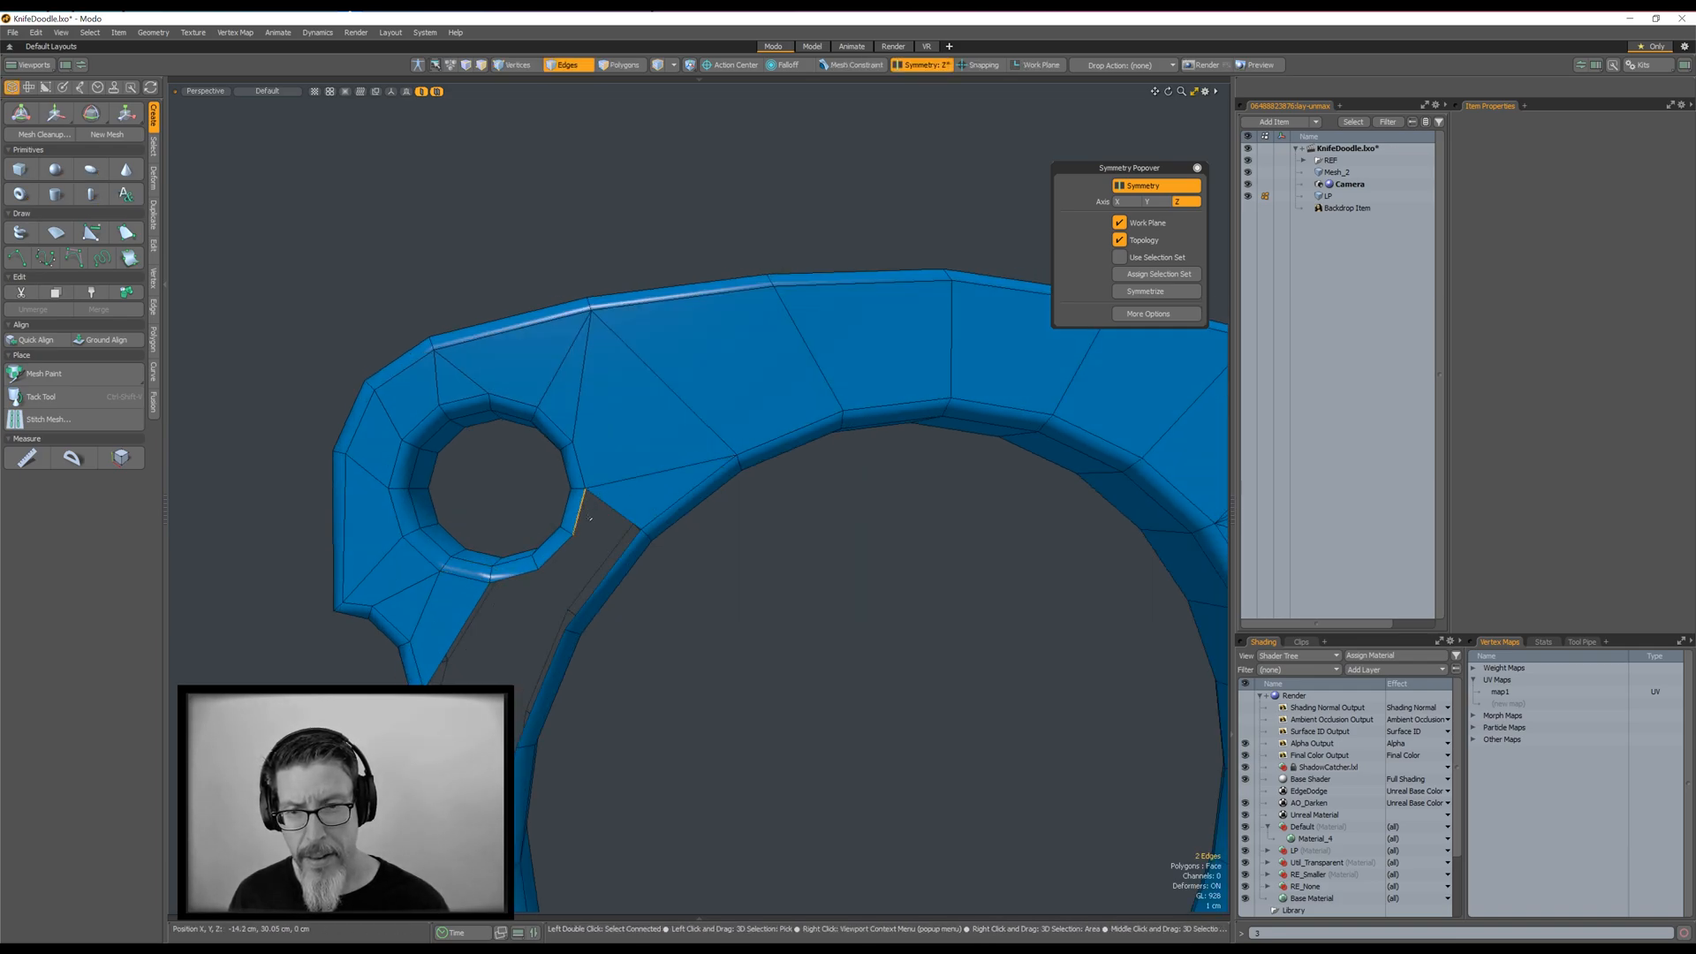
{"action": "left_click", "coordinate": [588, 601], "text": "shift"}
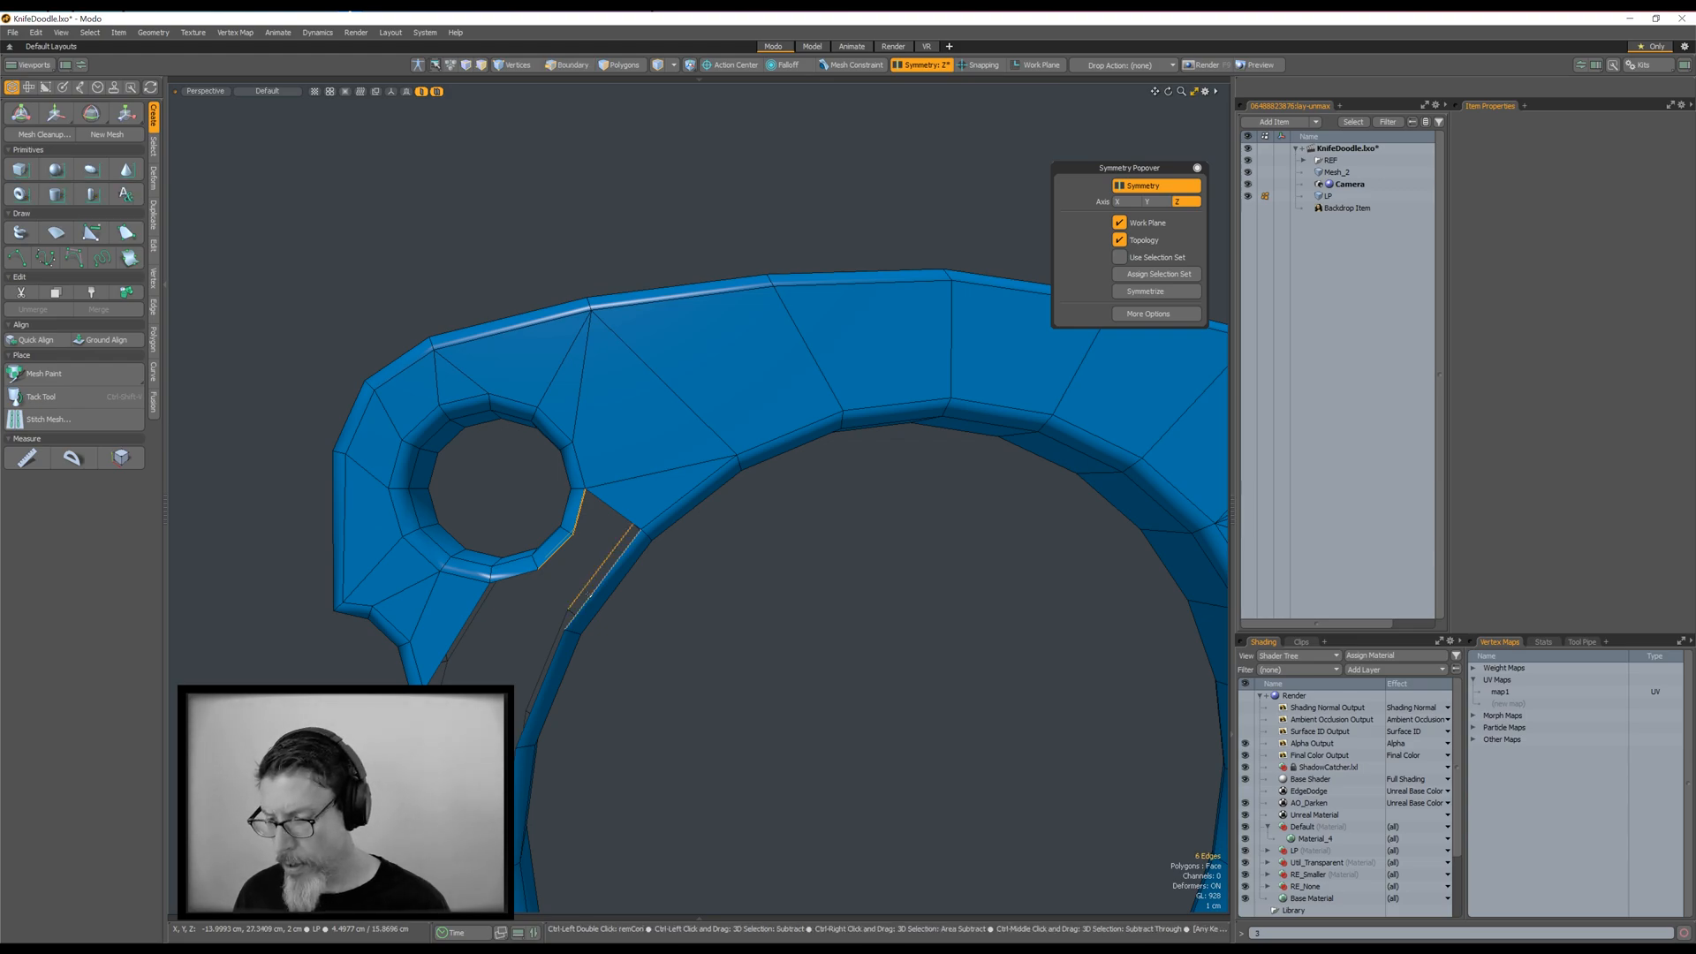
{"action": "key", "text": "ctrl+b"}
{"action": "key", "text": "q"}
Bridge the slanted fill border below the small hole to the next ring edge.
{"action": "left_click_drag", "start_coordinate": [645, 591], "coordinate": [681, 558], "text": "alt+shift"}
{"action": "left_click", "coordinate": [505, 605], "text": "shift"}
{"action": "key", "text": "ctrl+b"}
{"action": "left_click", "coordinate": [689, 613]}
{"action": "key", "text": "q"}
Bridge the open ring edge beside the lower fill to the blade's top edge beneath it.
{"action": "left_click_drag", "start_coordinate": [834, 656], "coordinate": [614, 504], "text": "alt+shift"}
{"action": "left_click_drag", "start_coordinate": [614, 503], "coordinate": [521, 512], "text": "ctrl+alt"}
{"action": "left_click_drag", "start_coordinate": [556, 618], "coordinate": [618, 615], "text": "ctrl+alt"}
{"action": "left_click", "coordinate": [618, 606]}
{"action": "left_click", "coordinate": [557, 729], "text": "shift"}
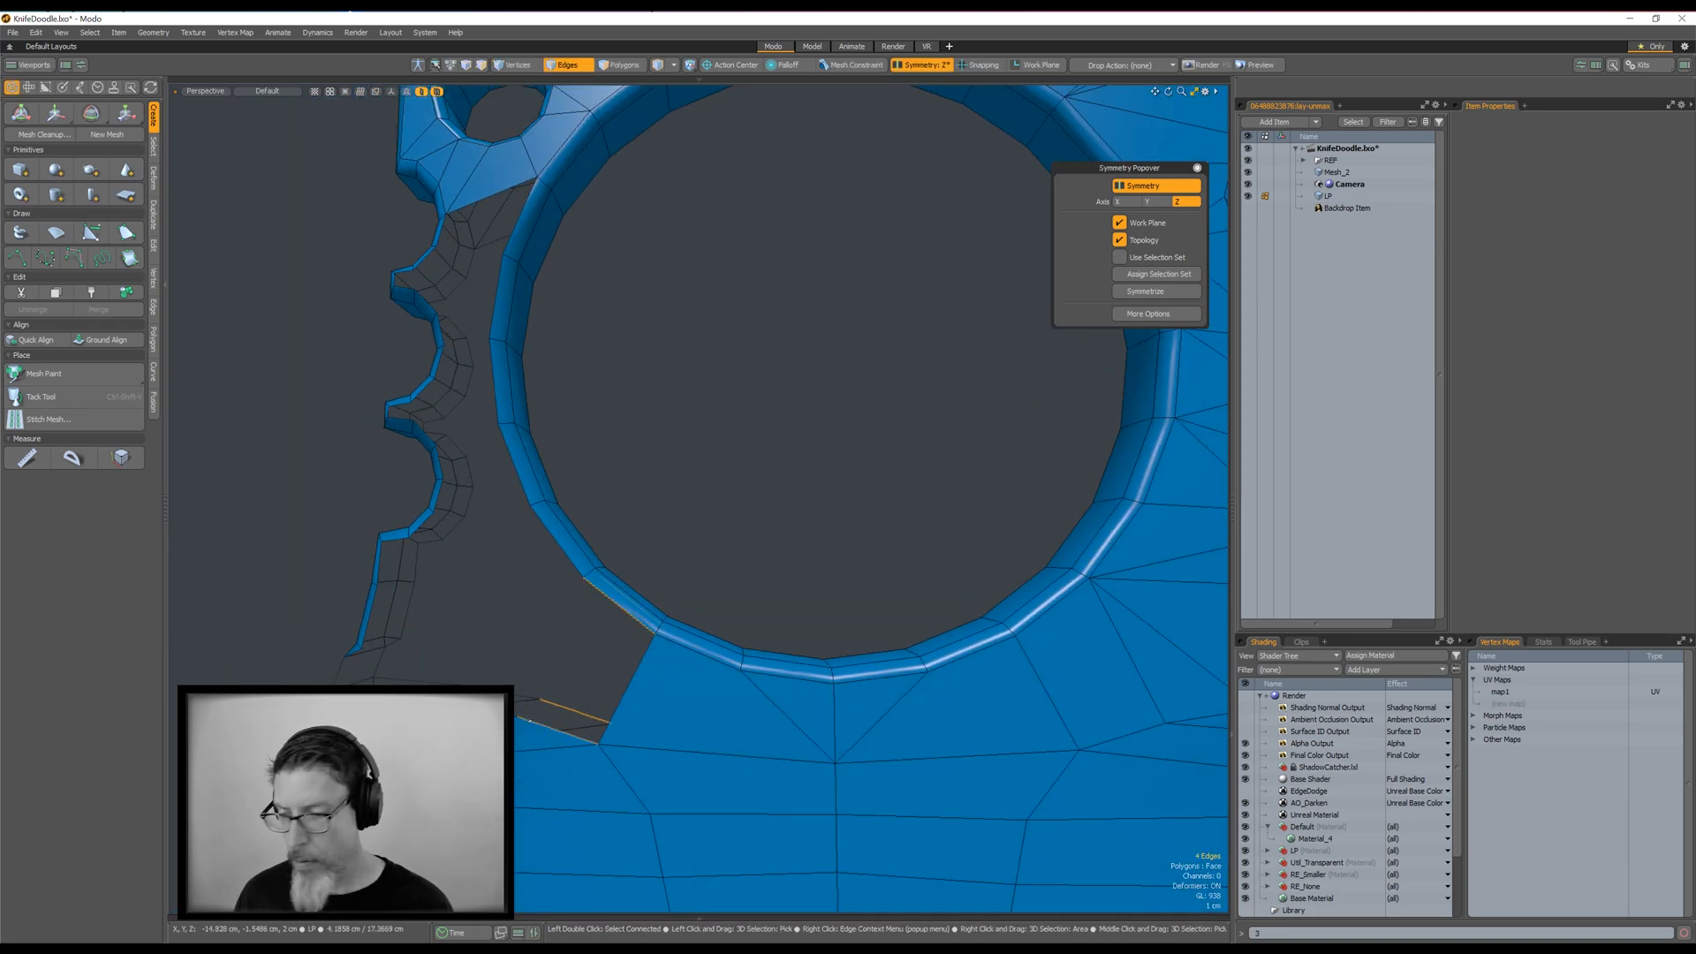
{"action": "key", "text": "ctrl+b"}
{"action": "left_click_drag", "start_coordinate": [475, 653], "coordinate": [697, 574], "text": "alt+shift"}
{"action": "key", "text": "q"}
Fill the handle's lower outer corner by bridging the outer side edges to the blade's remaining top edges.
{"action": "left_click", "coordinate": [447, 654]}
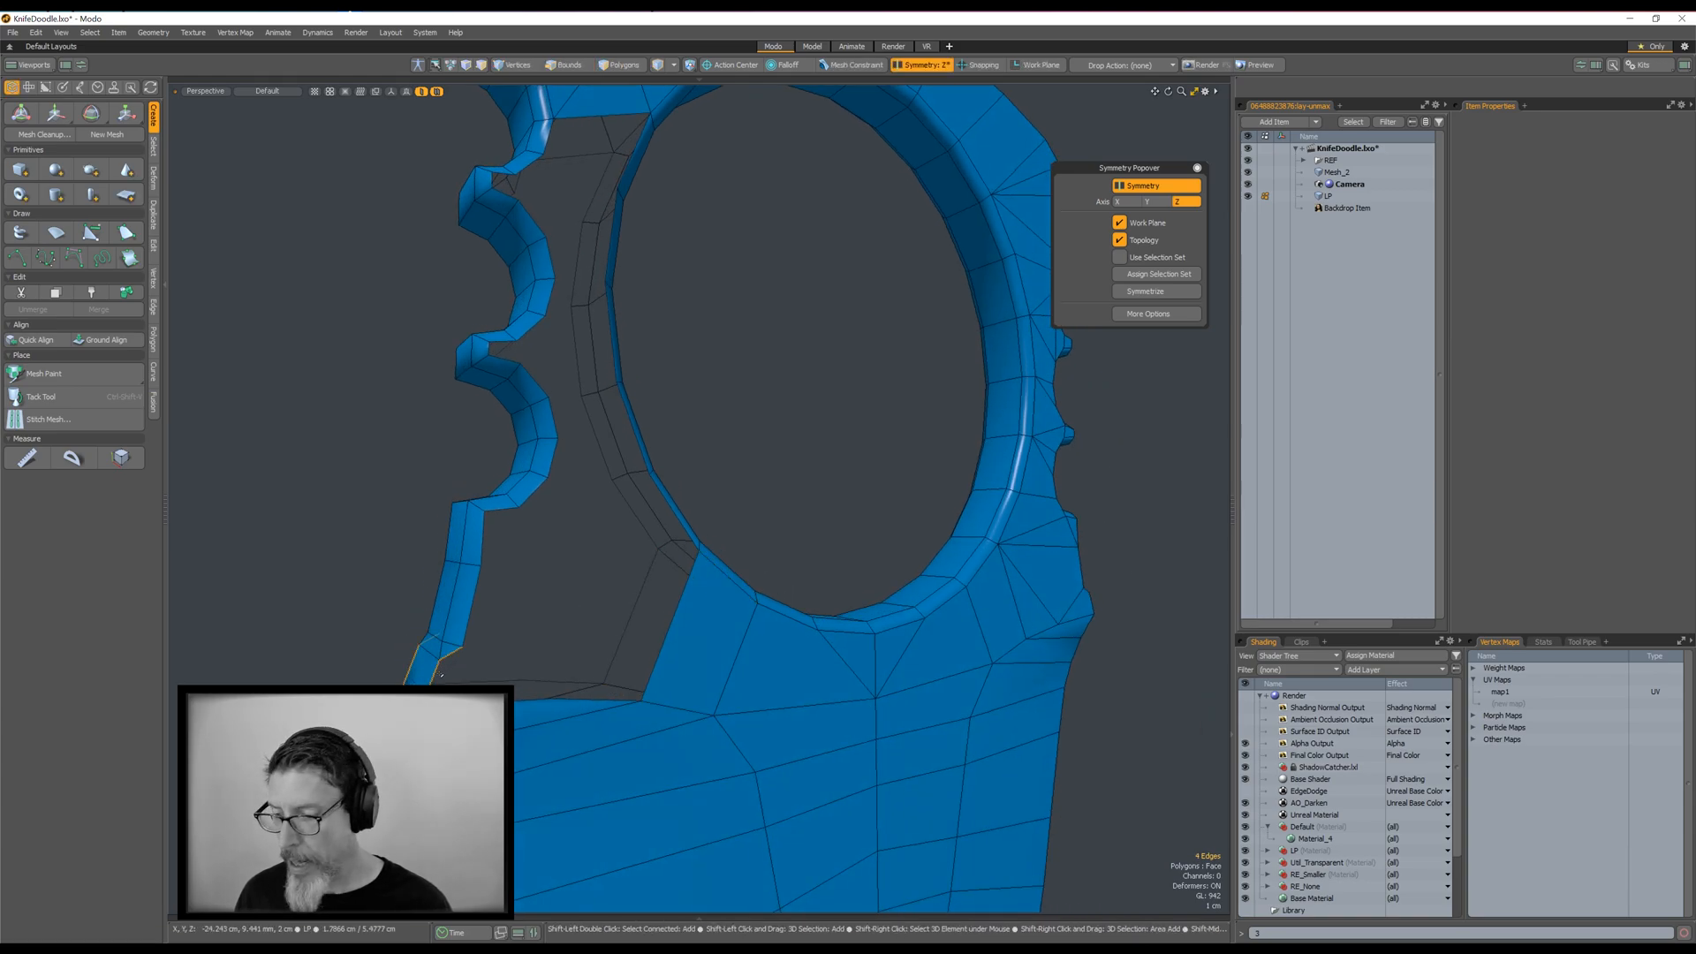
{"action": "left_click", "coordinate": [447, 667]}
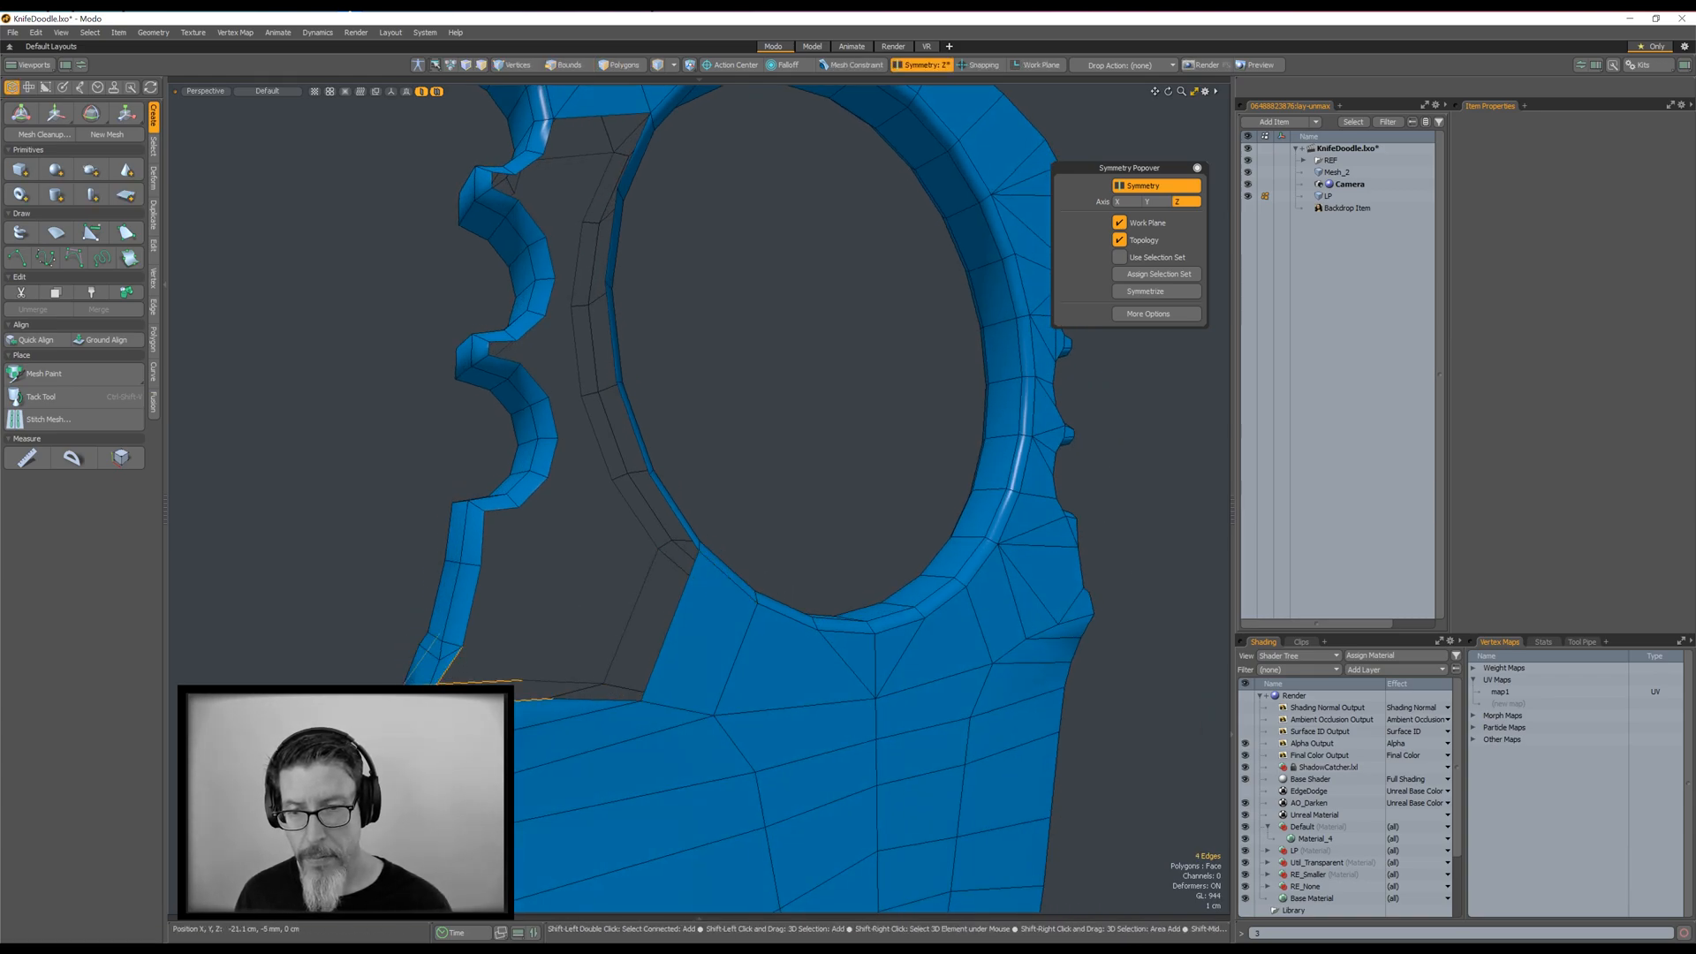
{"action": "left_click", "coordinate": [533, 643]}
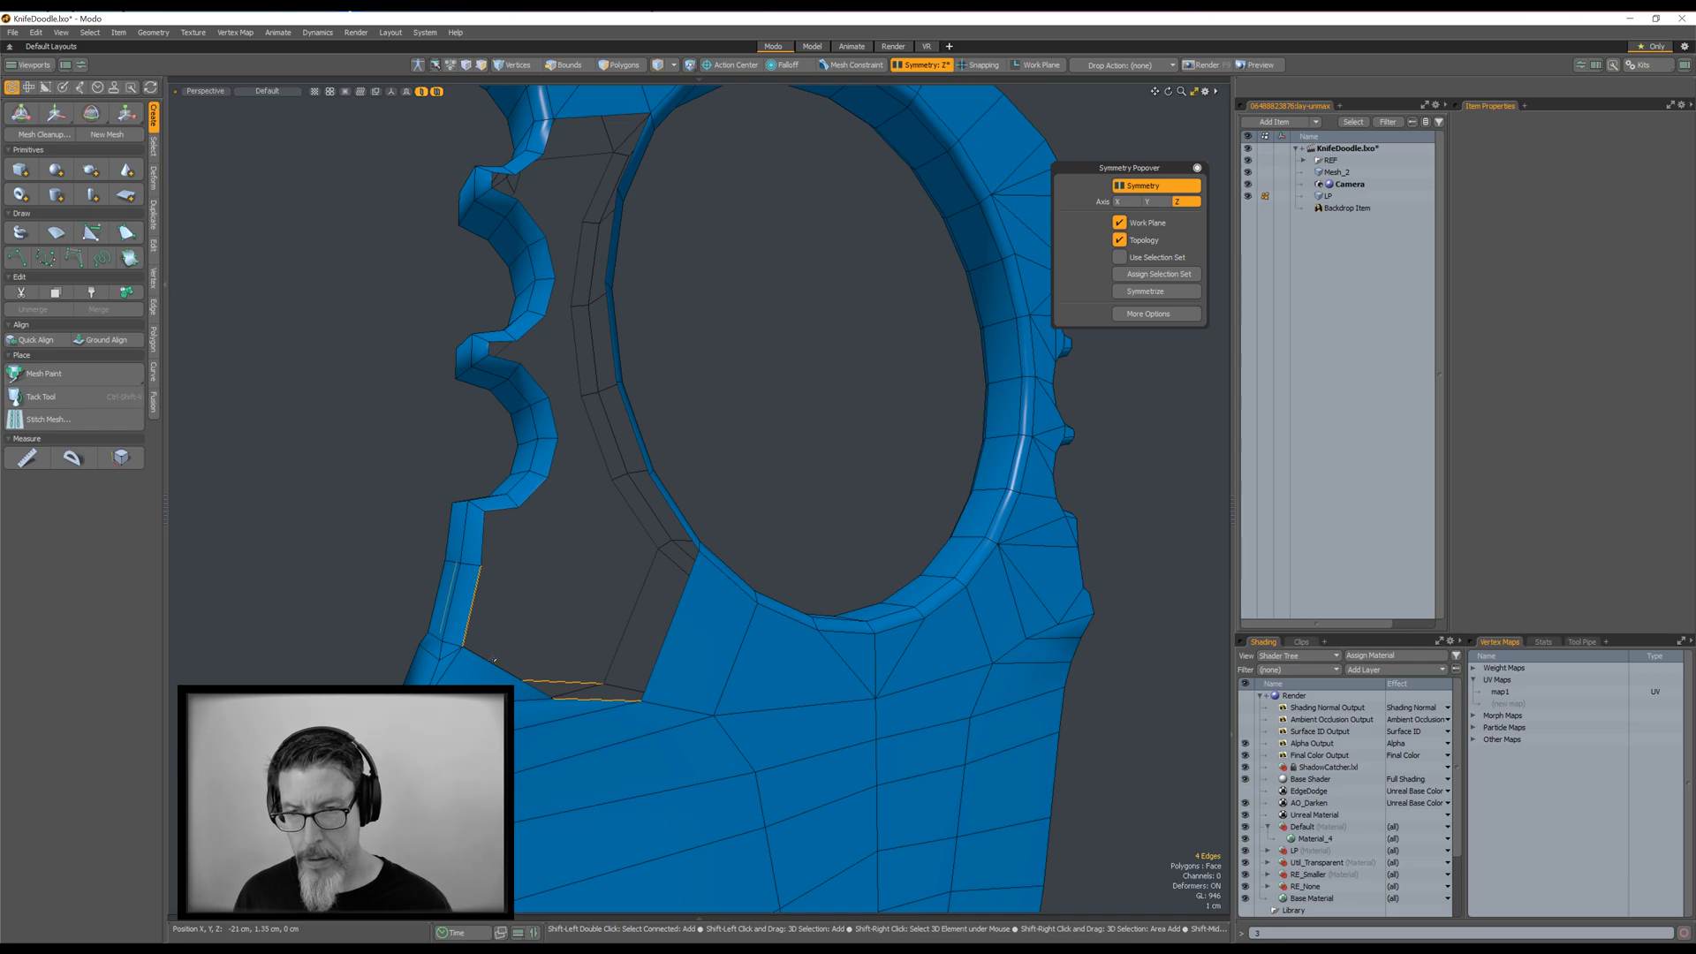
{"action": "key", "text": "p"}
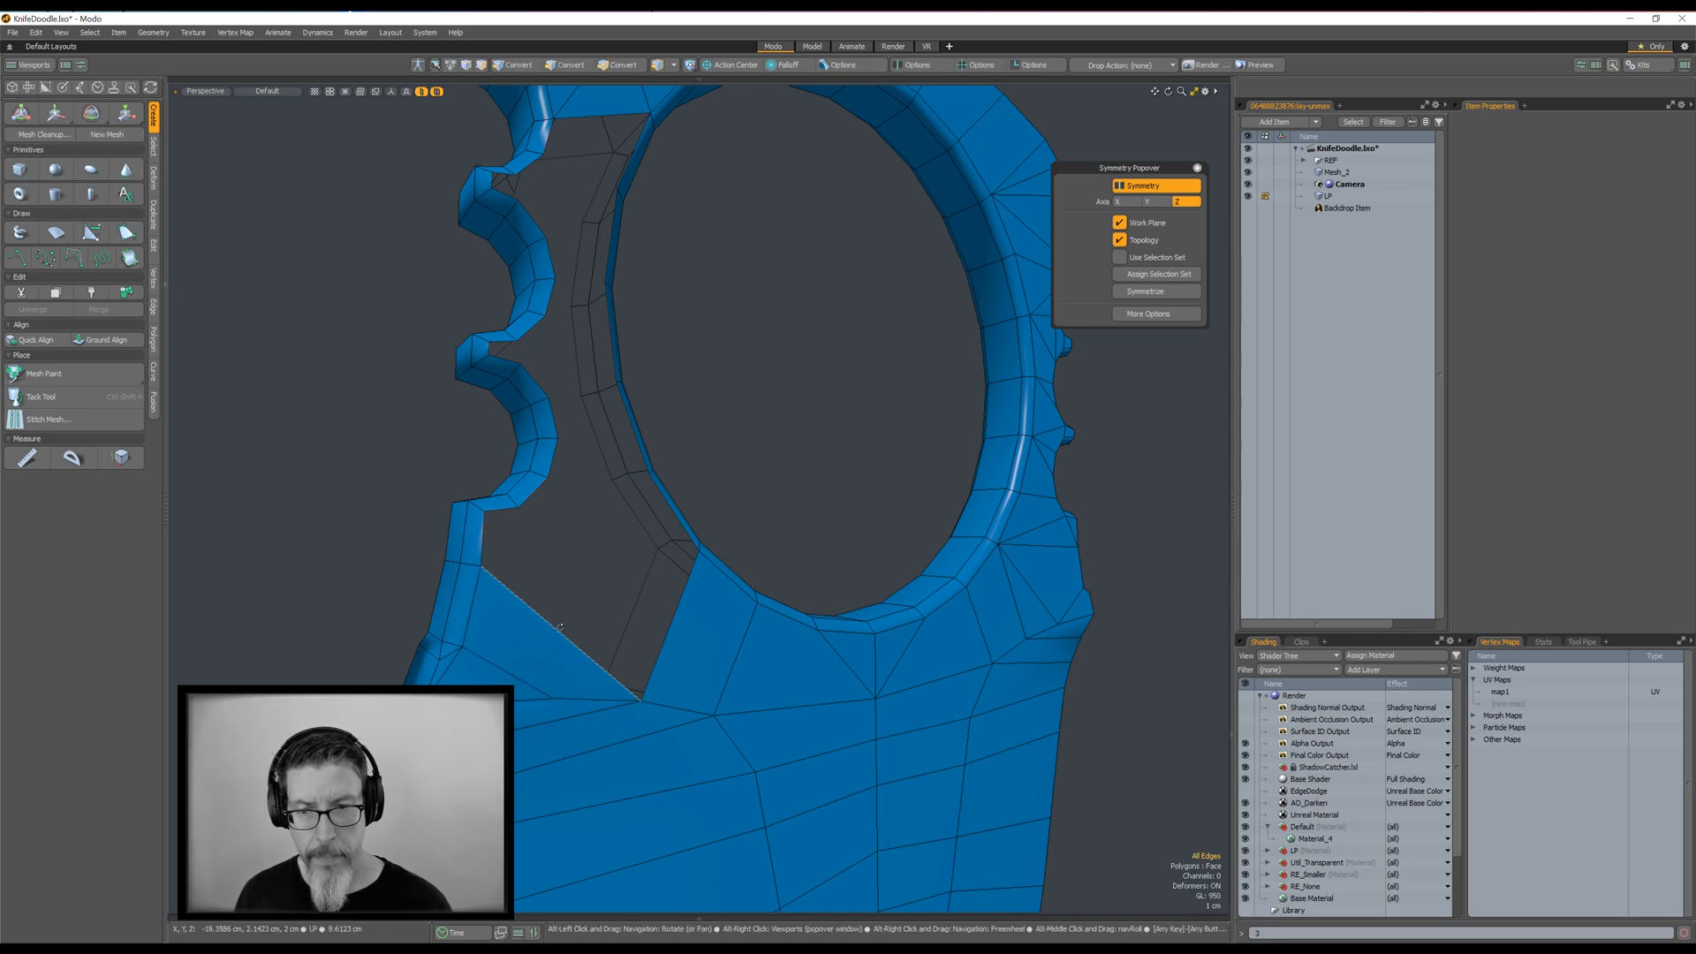
Fill the triangular gap between the lower corner's slanted border and the fill border running up to the ring.
{"action": "left_click_drag", "start_coordinate": [560, 627], "coordinate": [667, 631], "text": "alt"}
{"action": "left_click", "coordinate": [527, 612]}
{"action": "left_click", "coordinate": [678, 652]}
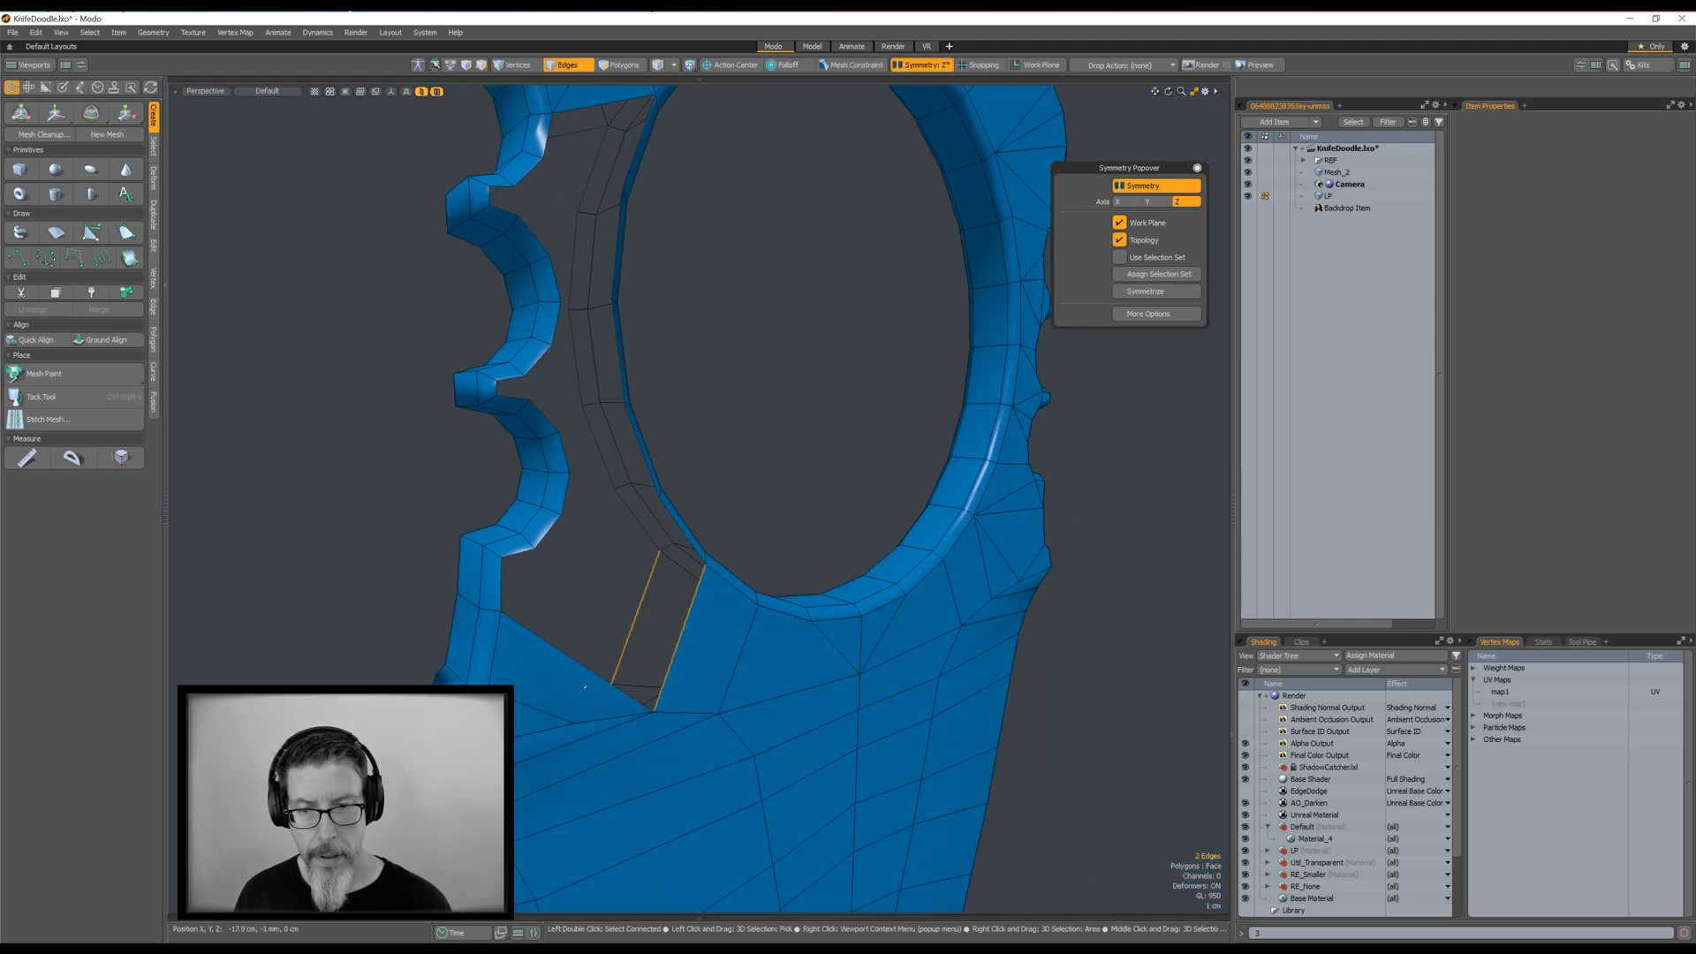
{"action": "left_click_drag", "start_coordinate": [585, 686], "coordinate": [707, 580], "text": "alt"}
{"action": "key", "text": "p"}
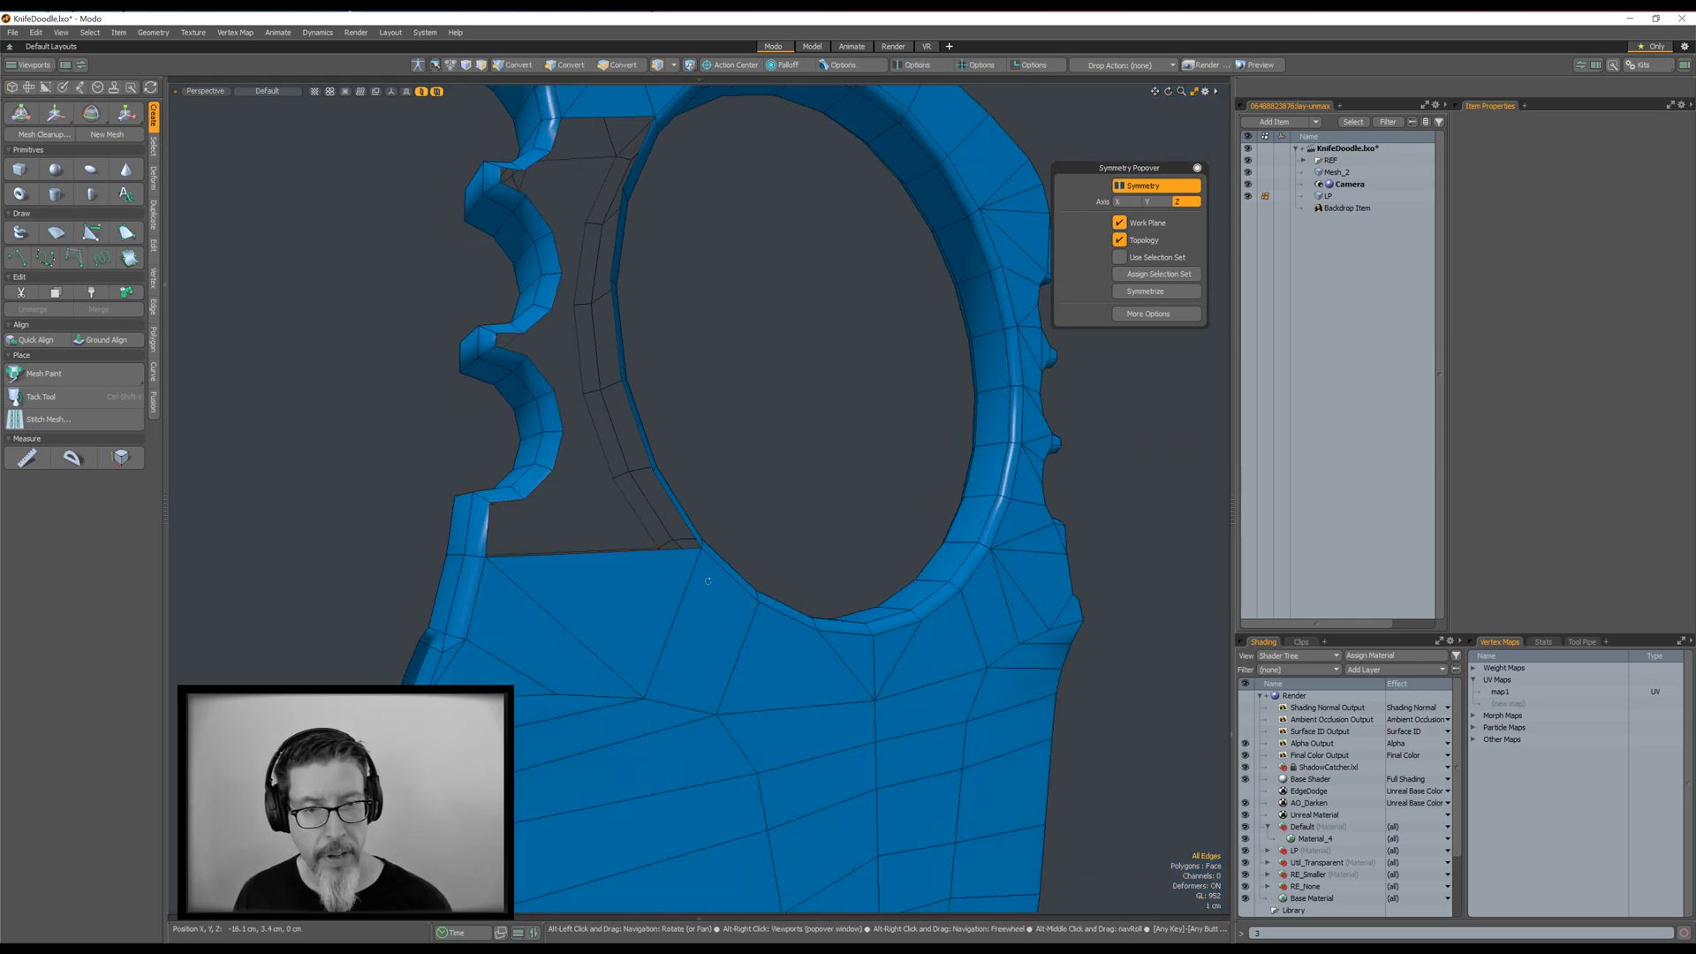
Bridge the short edge at the lowest grip notch's lower end to the fill border, and fill the triangle at the next notch edge.
{"action": "left_click_drag", "start_coordinate": [708, 581], "coordinate": [537, 577], "text": "alt"}
{"action": "left_click", "coordinate": [477, 583]}
{"action": "left_click", "coordinate": [504, 634], "text": "shift"}
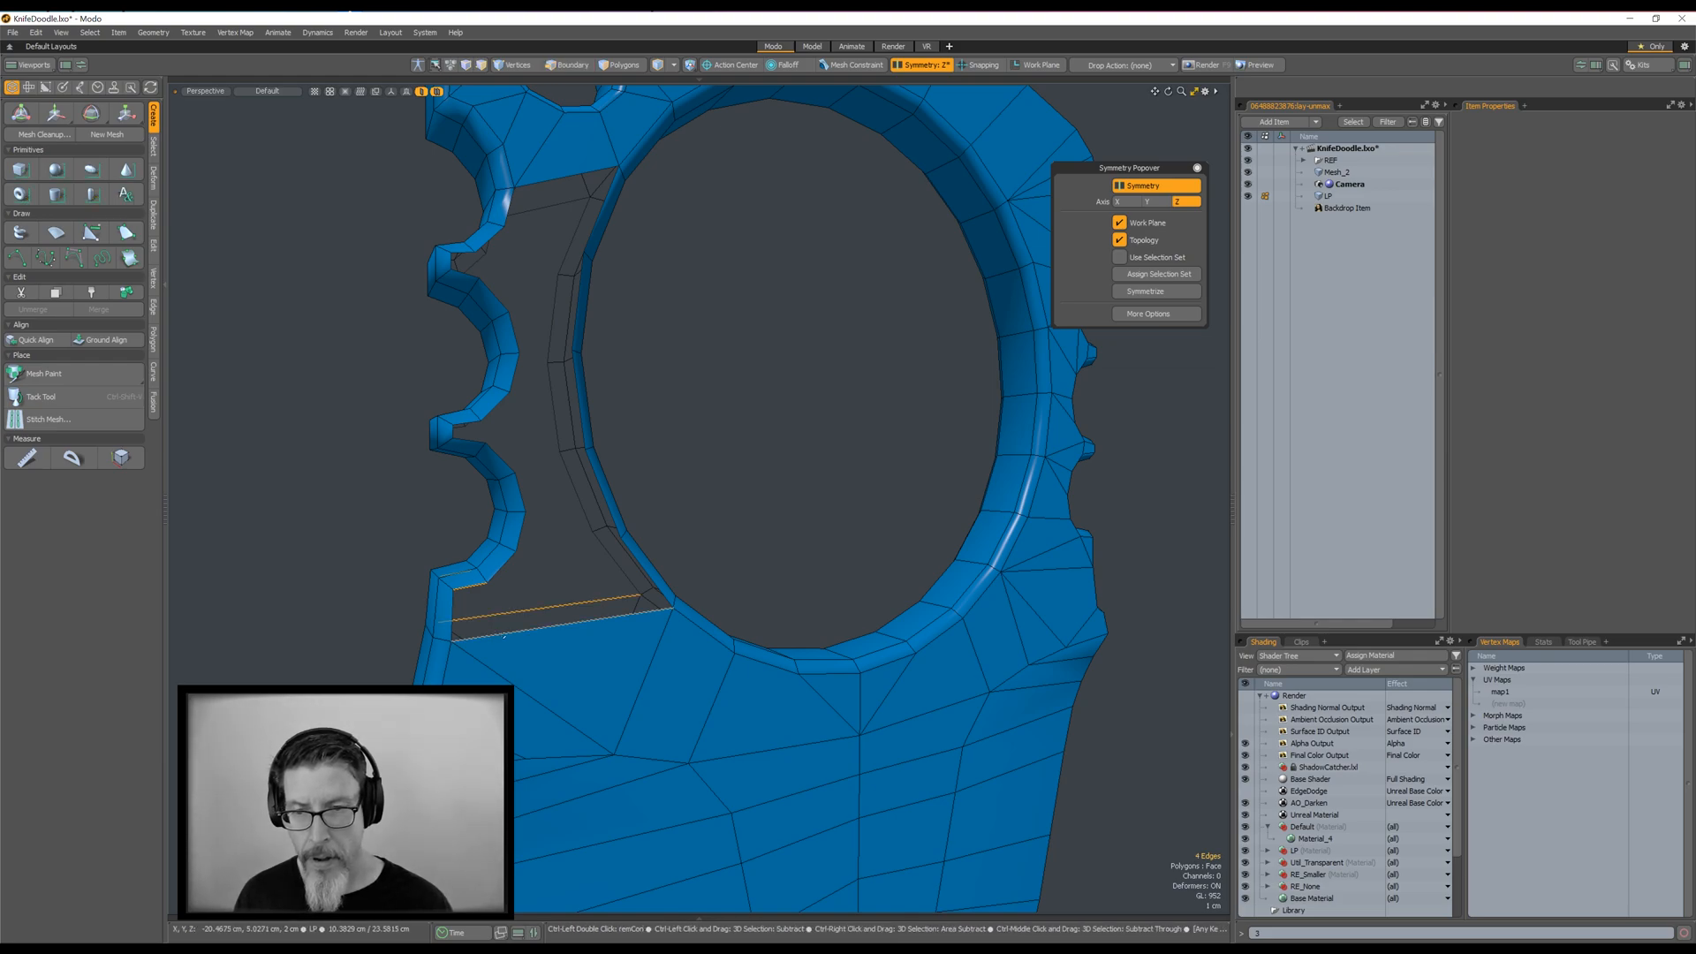
{"action": "key", "text": "shift+b"}
{"action": "left_click", "coordinate": [501, 565]}
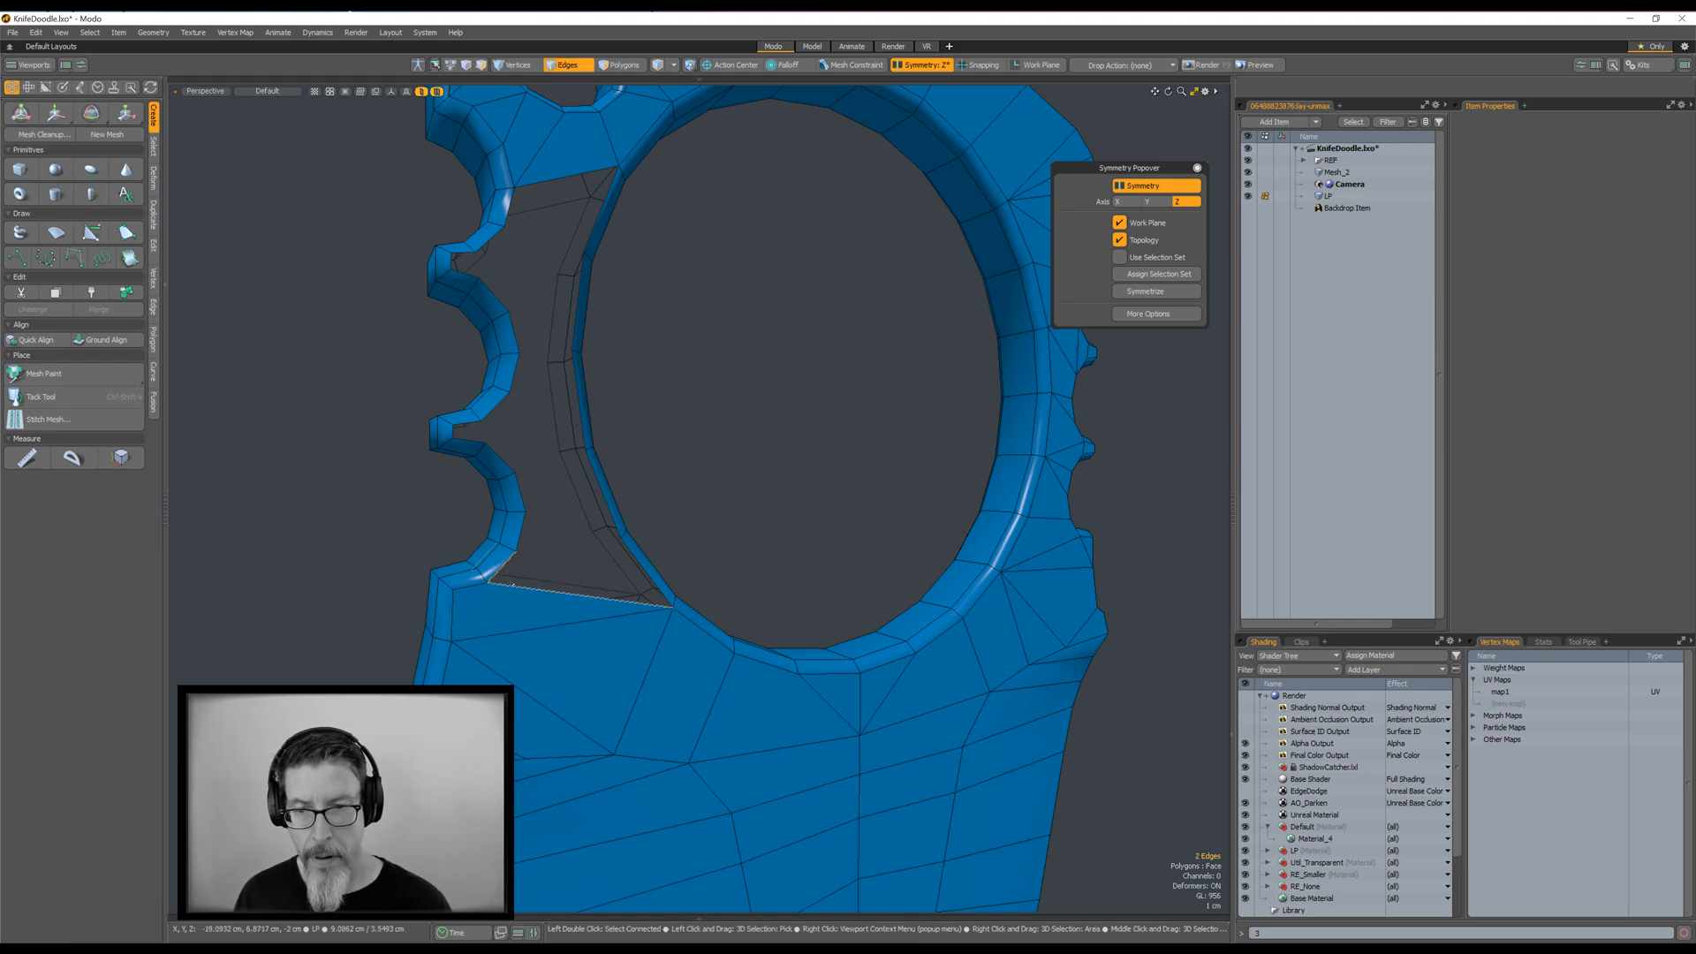
{"action": "key", "text": "p"}
{"action": "left_click_drag", "start_coordinate": [514, 576], "coordinate": [444, 622], "text": "alt+shift"}
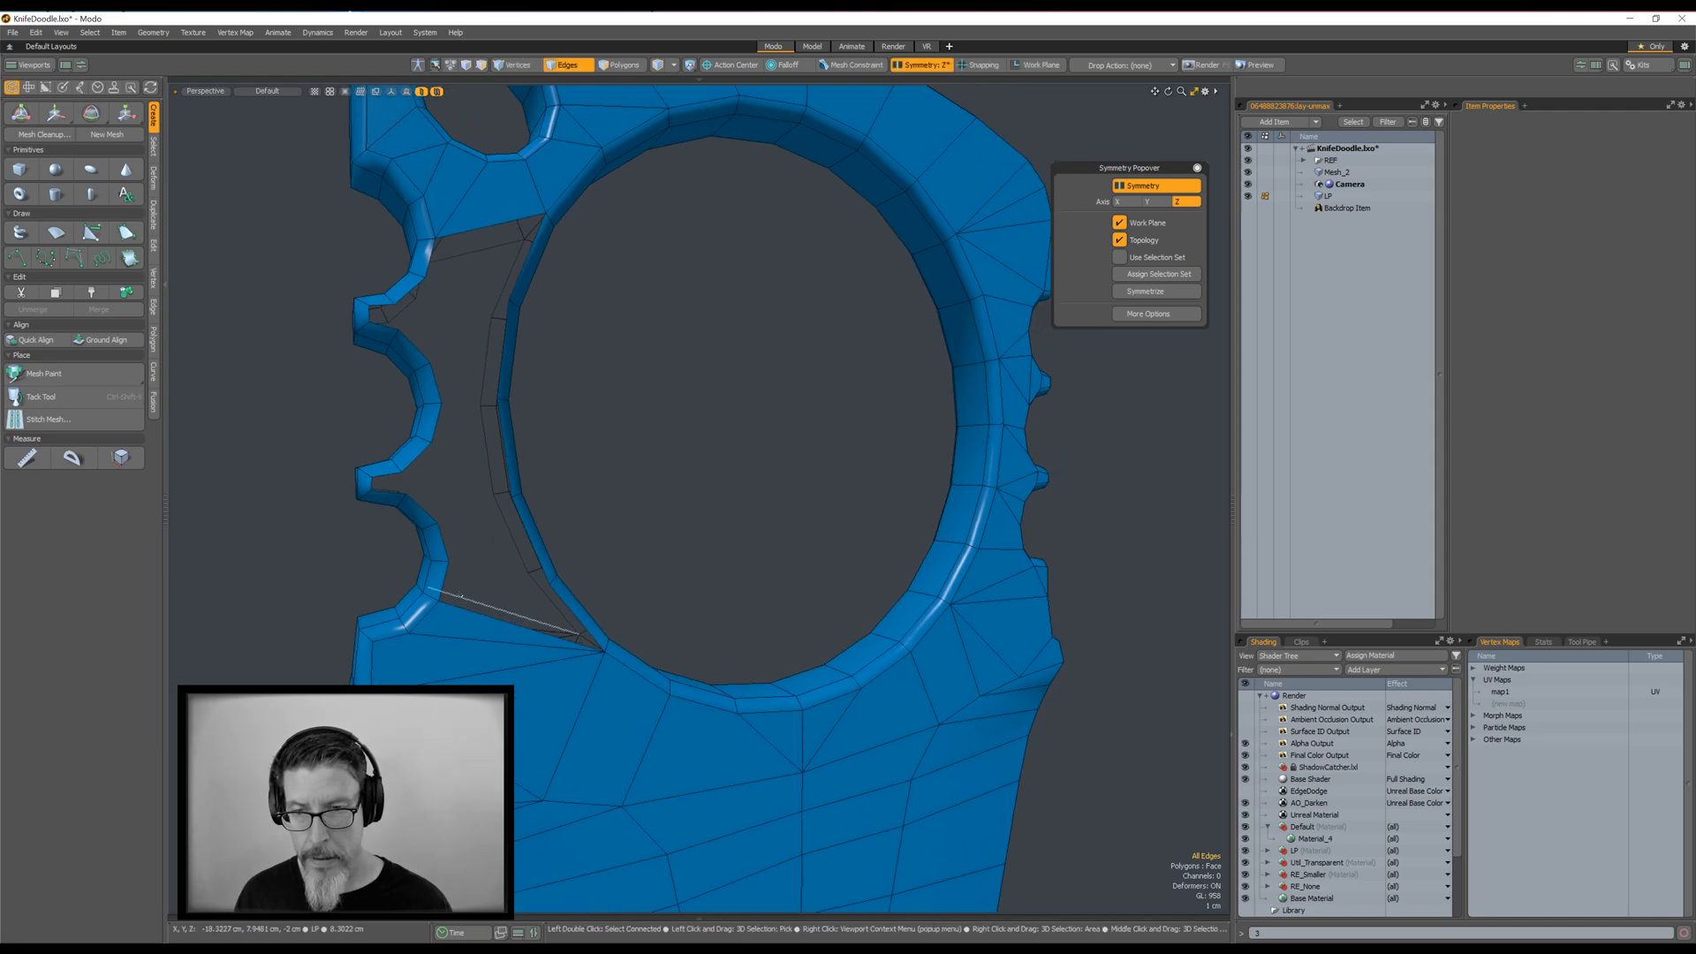
Bridge the lowest grip notch's next edge to the facing ring edge.
{"action": "left_click", "coordinate": [444, 574], "text": "shift"}
{"action": "left_click", "coordinate": [556, 593], "text": "shift"}
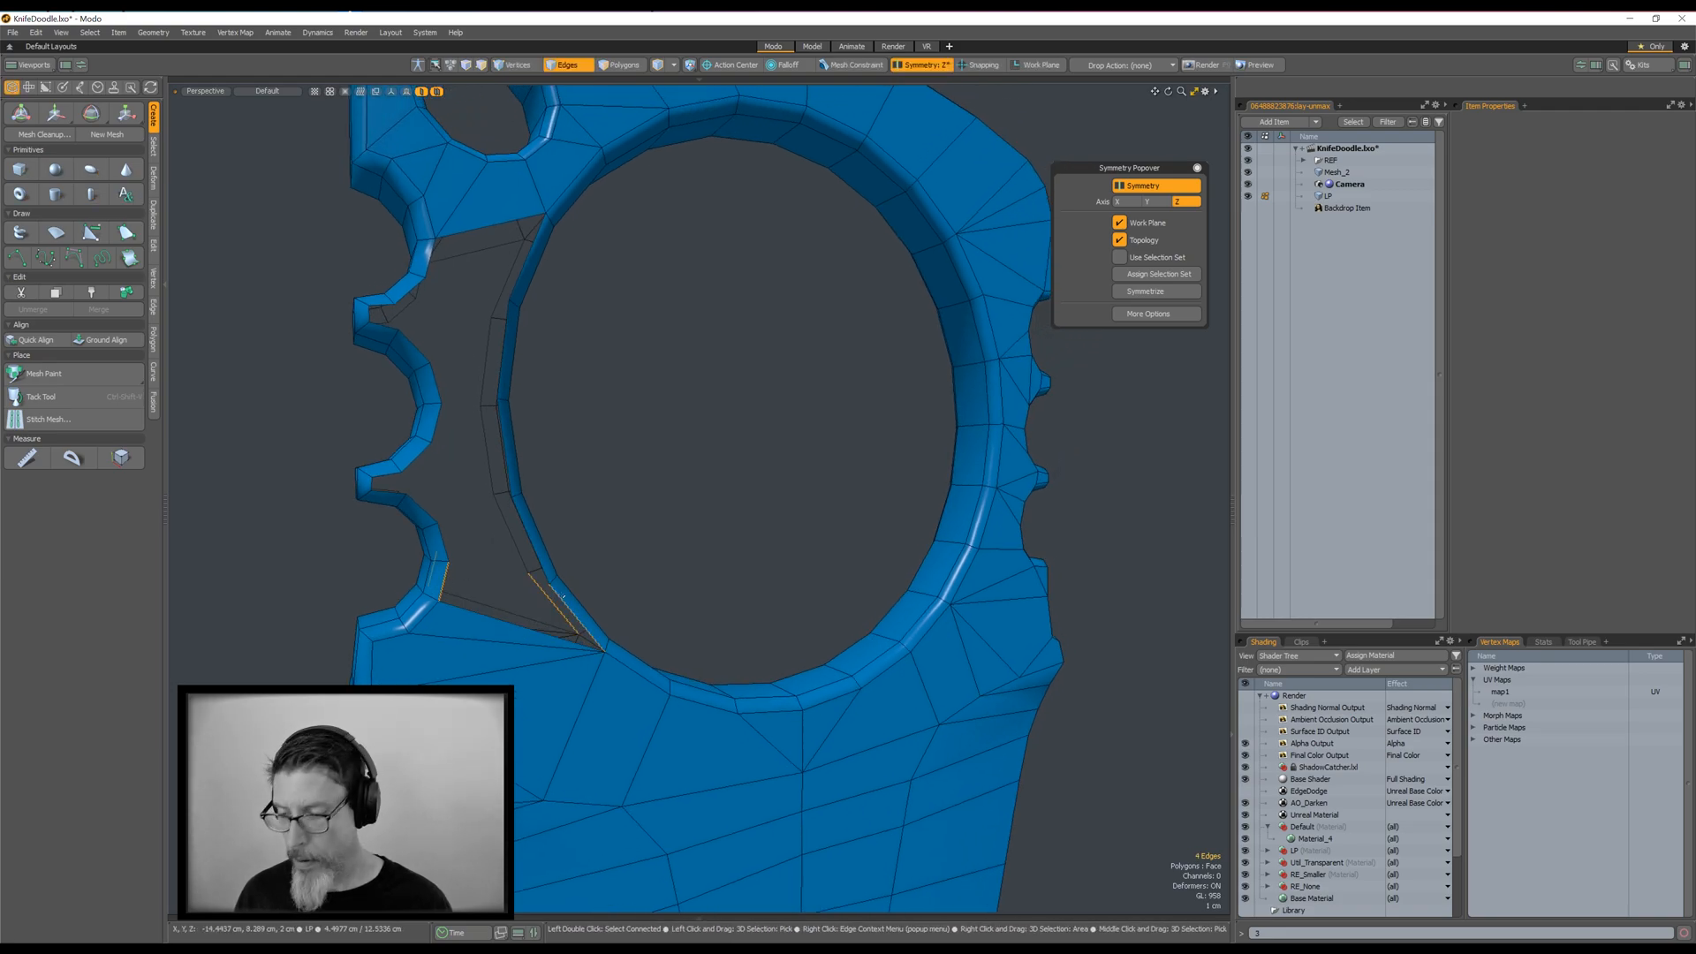
{"action": "left_click", "coordinate": [530, 539]}
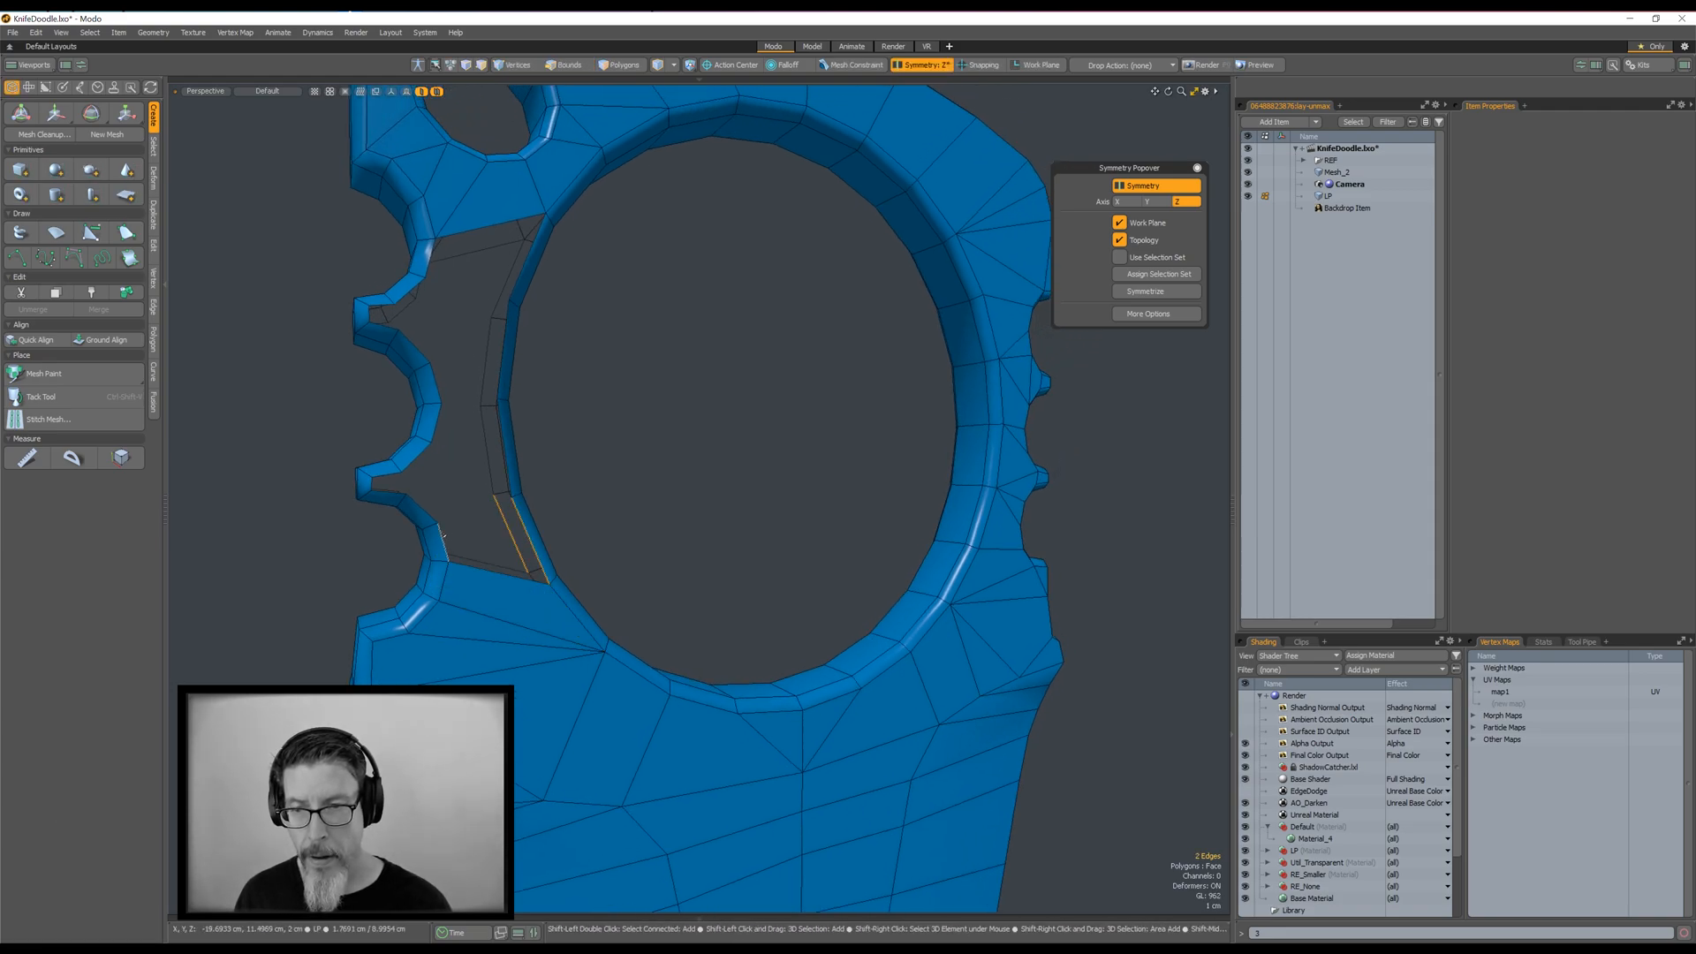
Bridge the upper and lower edges of both grip protrusions to close their side faces.
{"action": "left_click", "coordinate": [387, 475]}
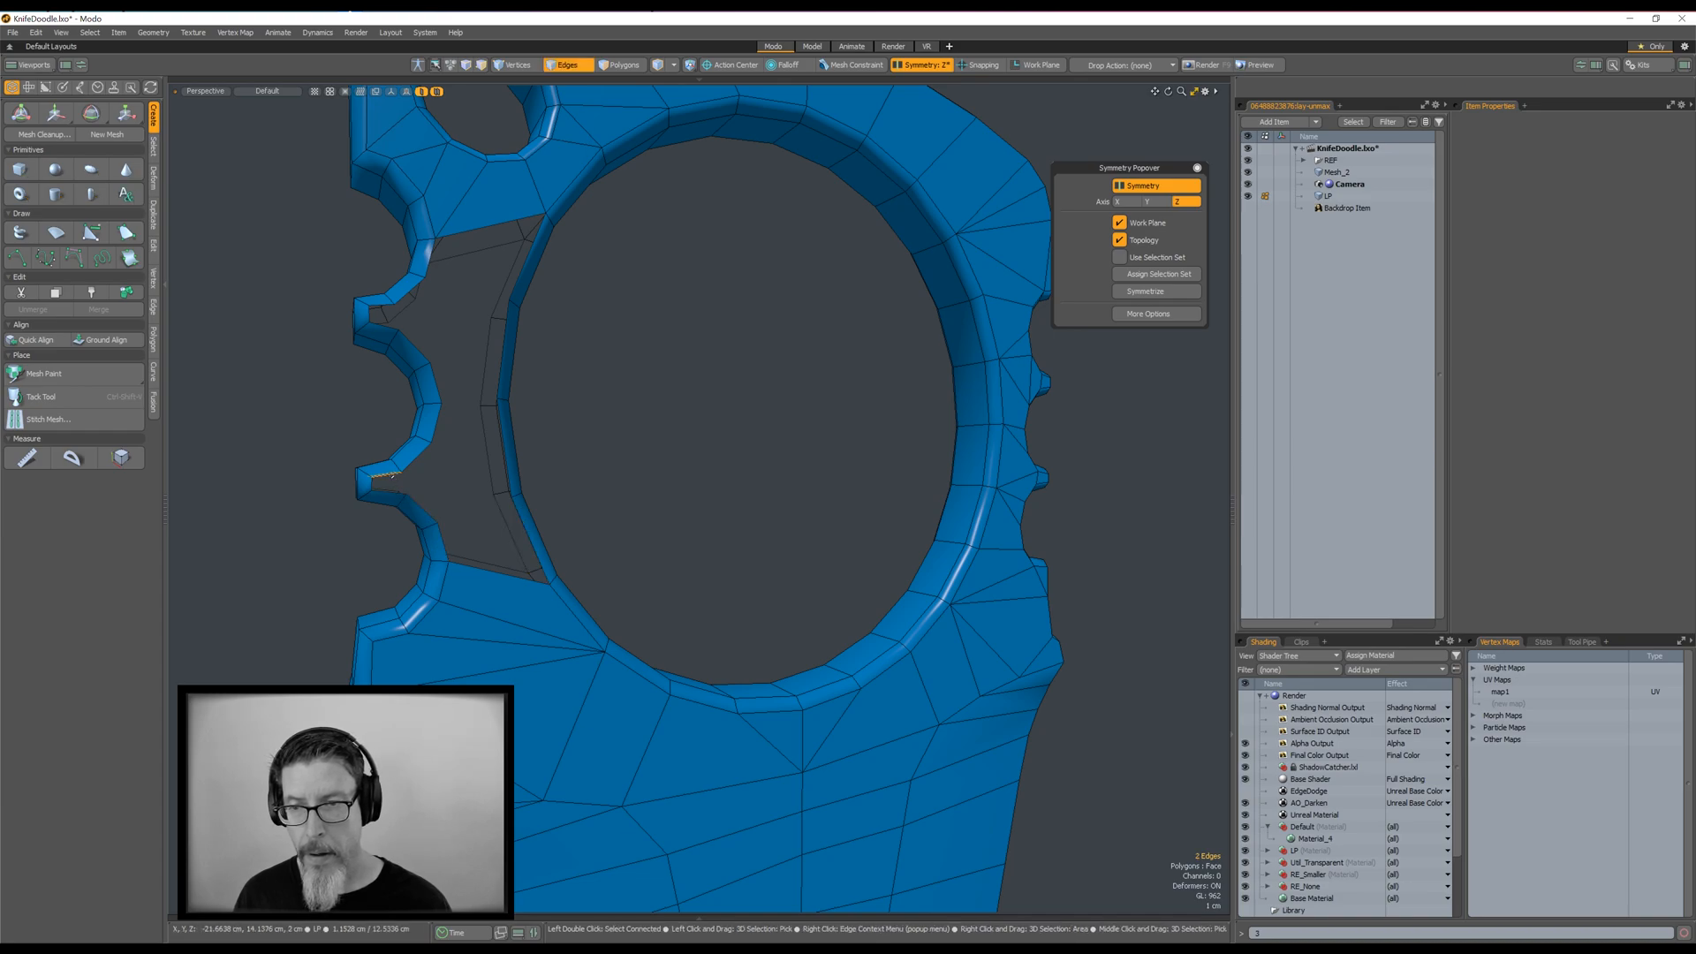
{"action": "left_click", "coordinate": [385, 492], "text": "shift"}
{"action": "left_click", "coordinate": [381, 311]}
{"action": "left_click_drag", "start_coordinate": [392, 334], "coordinate": [449, 343], "text": "alt"}
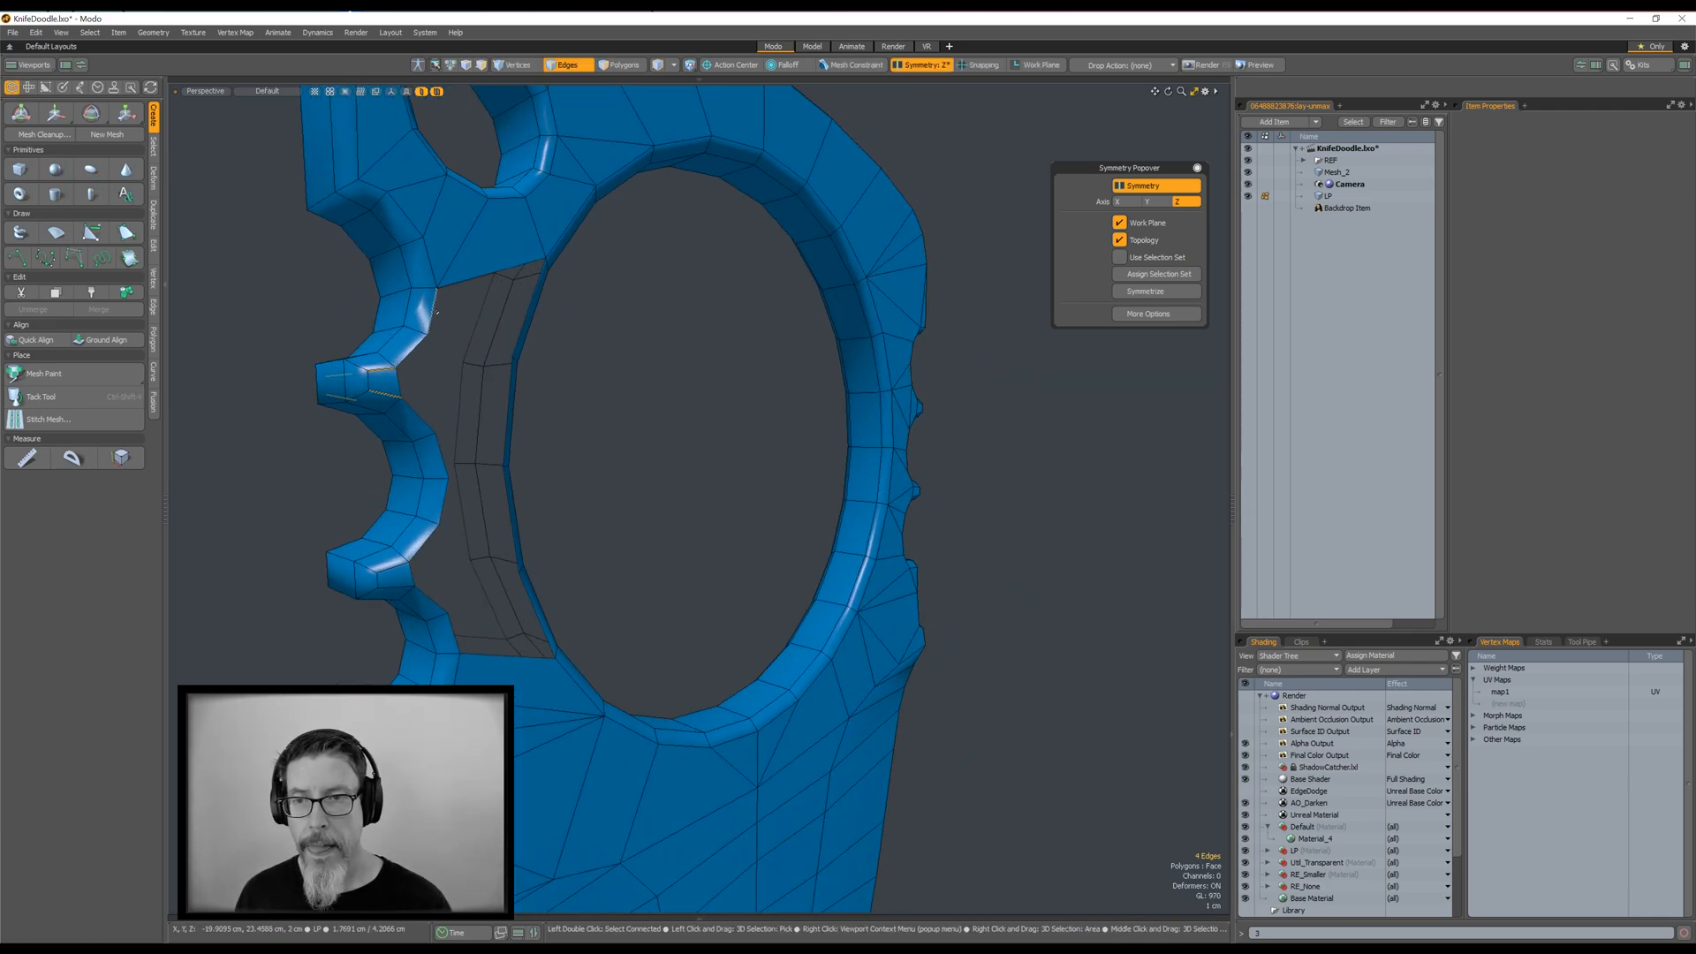
Bridge the uppermost grip notch's inner edge to the facing ring edge.
{"action": "left_click", "coordinate": [529, 311], "text": "shift"}
{"action": "key", "text": "shift+b"}
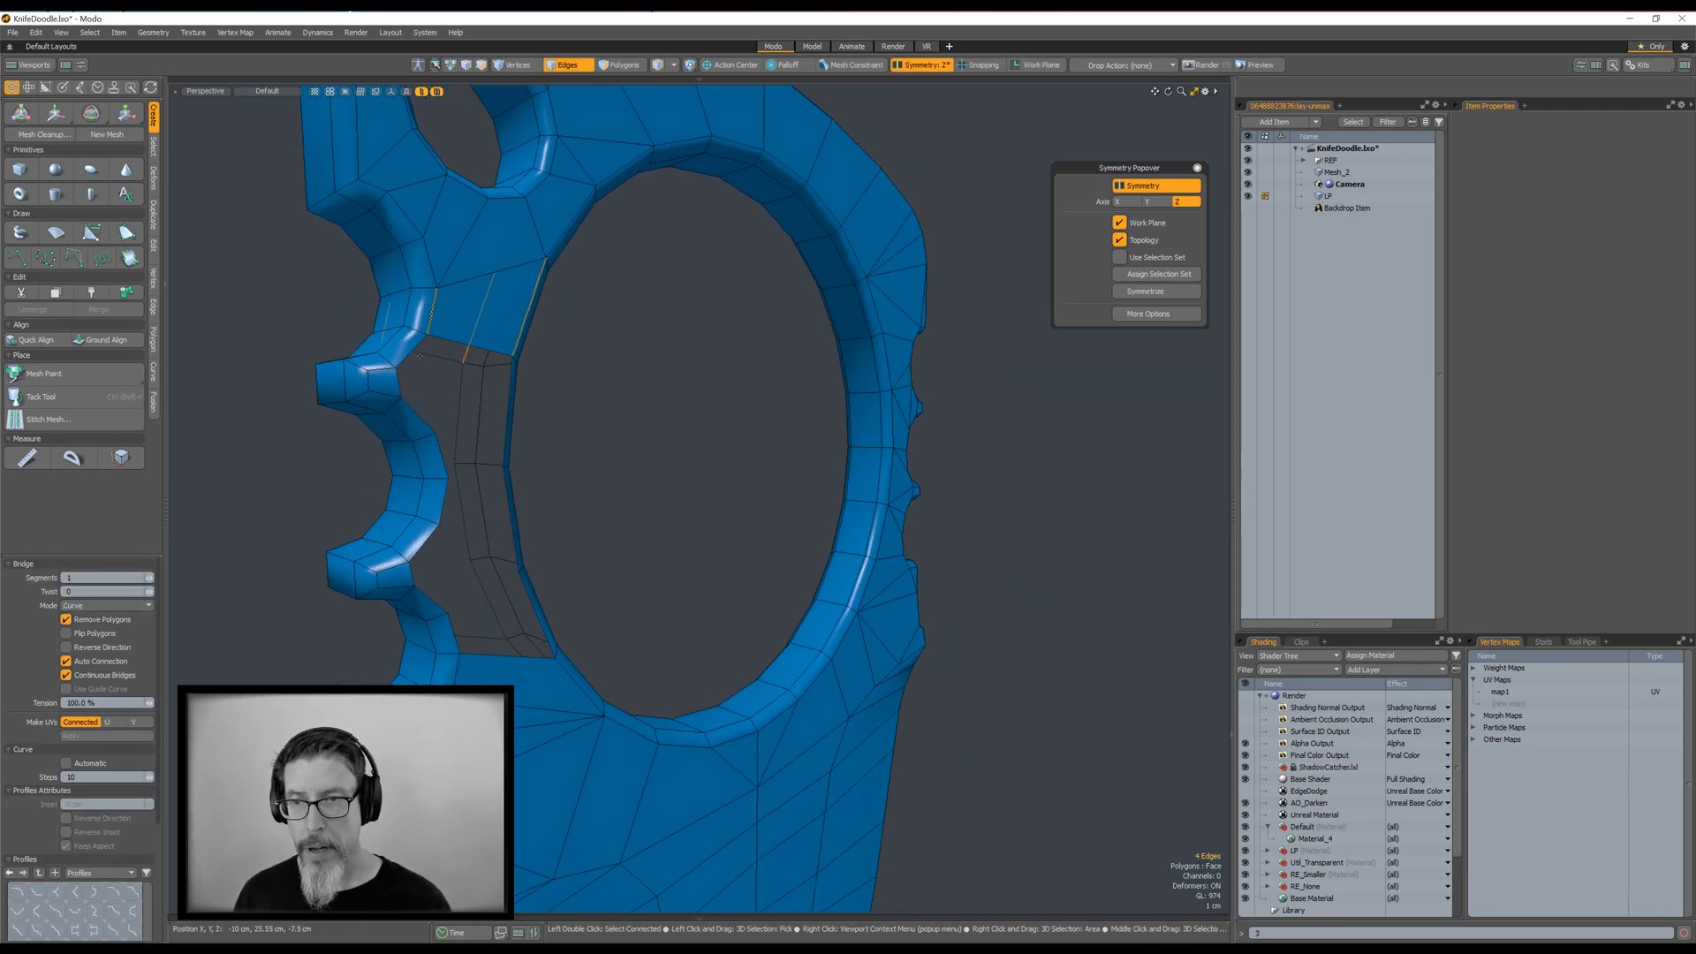
{"action": "key", "text": "space"}
Bridge the notch edges above and below each of the two grip protrusions to fill the protrusions' bases.
{"action": "left_click", "coordinate": [412, 351]}
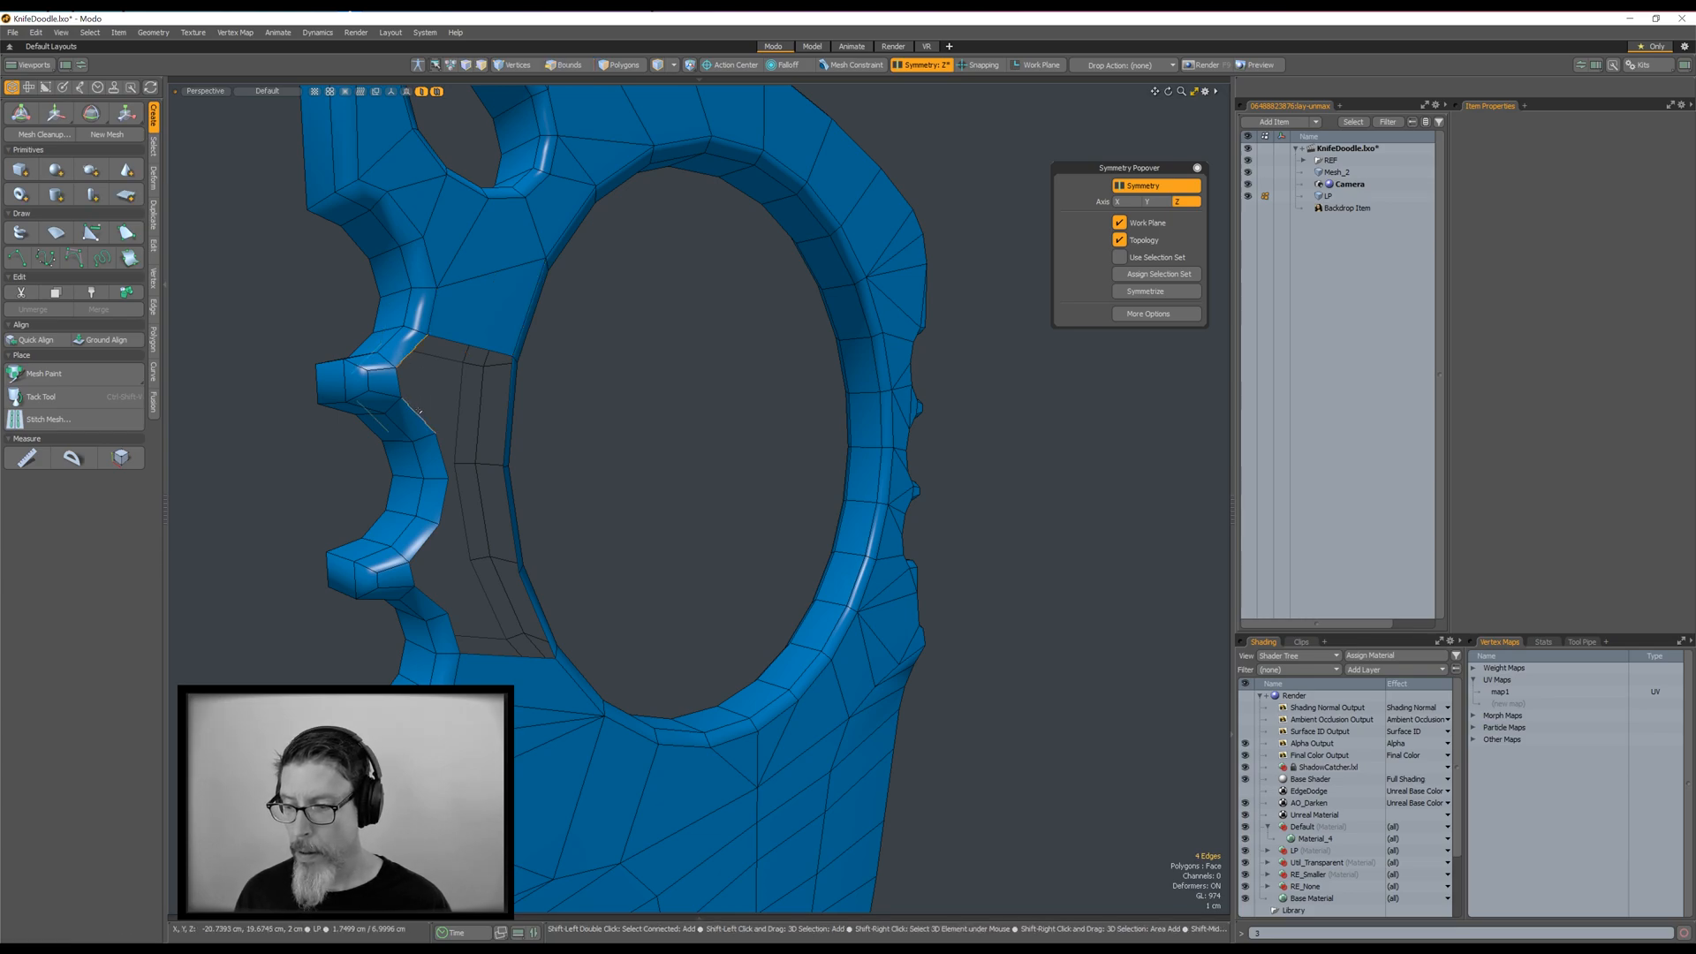
{"action": "key", "text": "shift+b"}
{"action": "key", "text": "space"}
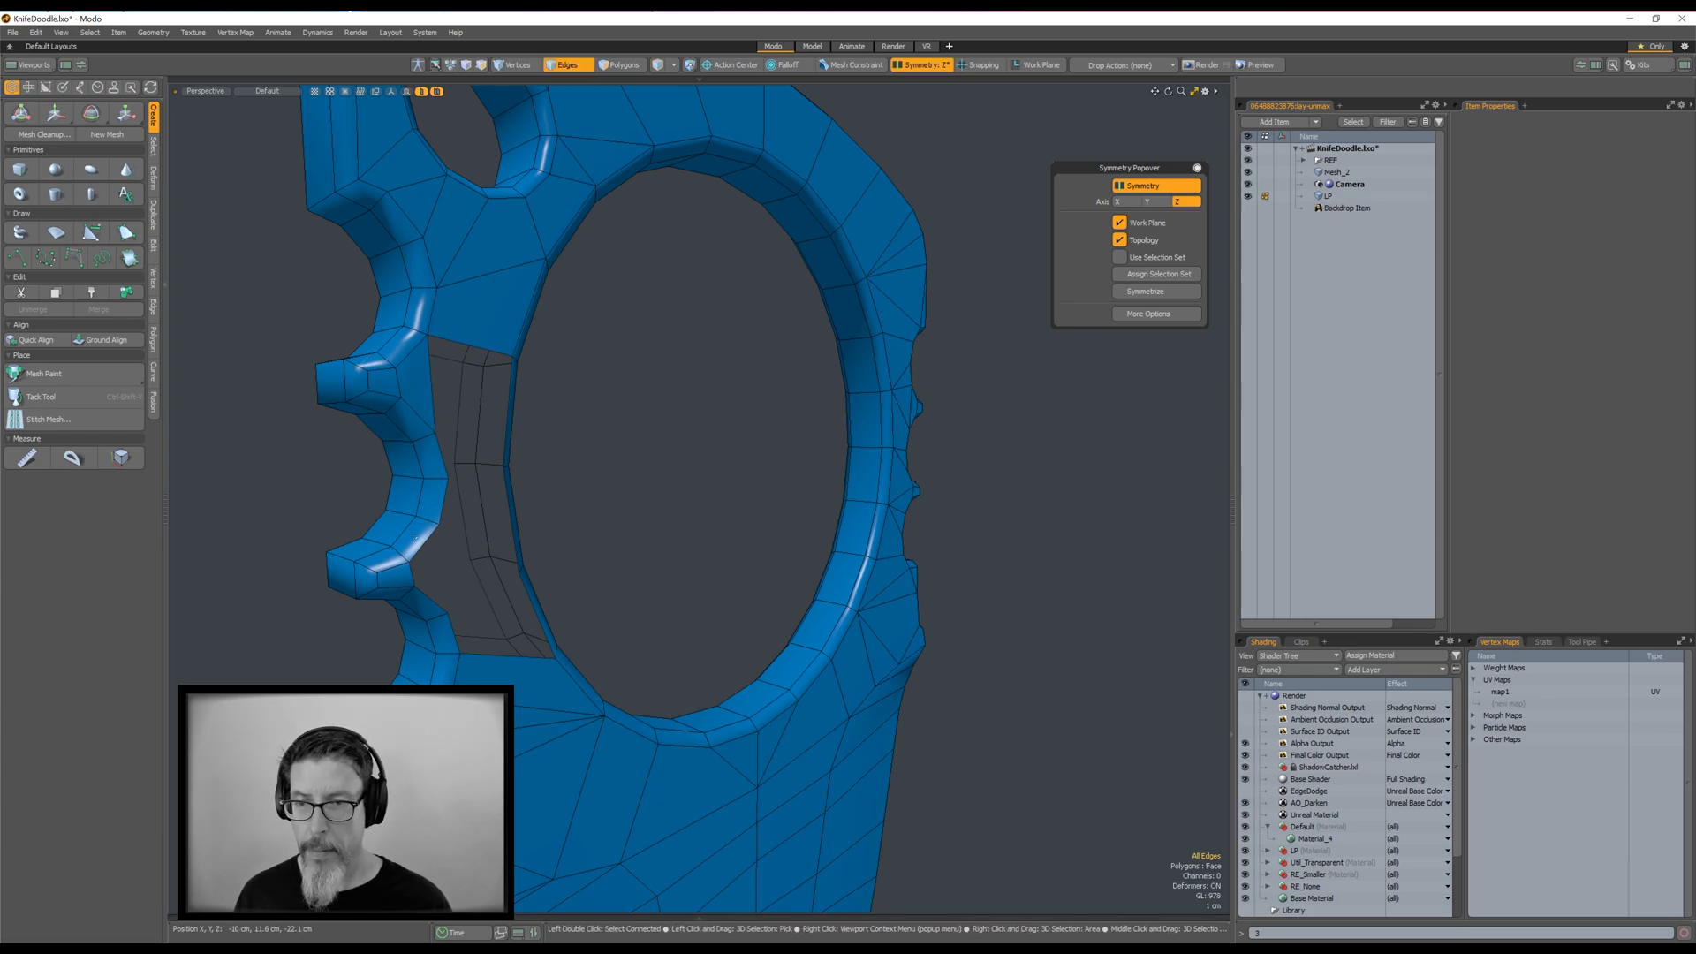
{"action": "left_click", "coordinate": [438, 584], "text": "shift"}
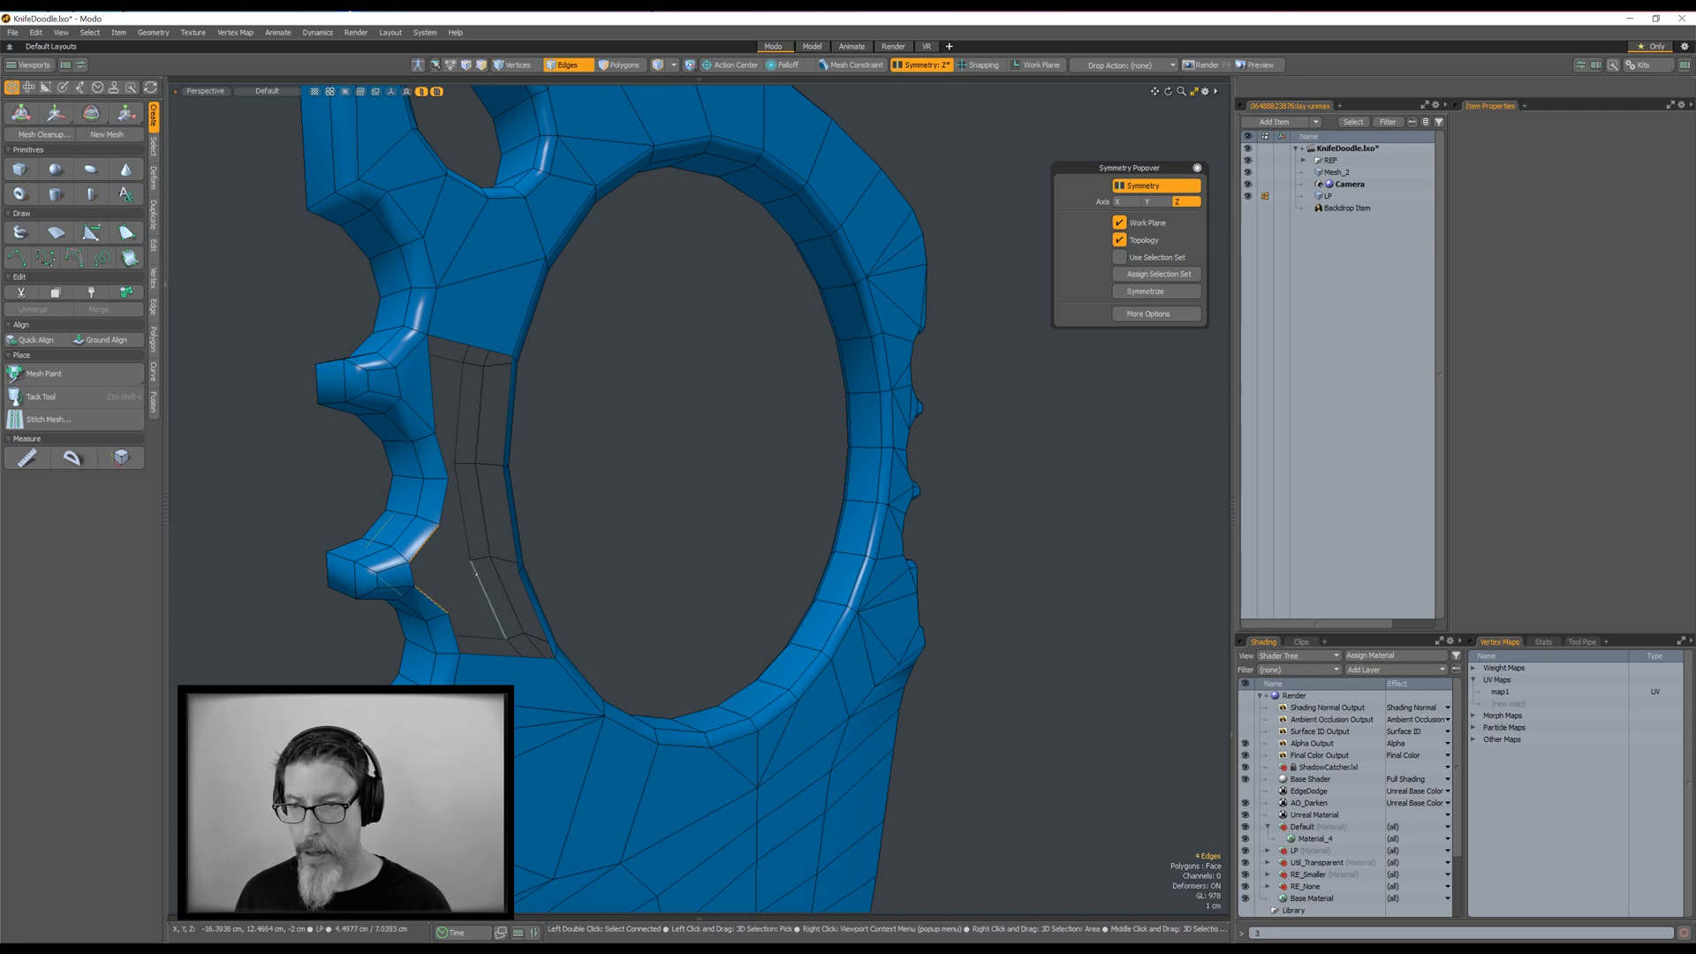
{"action": "key", "text": "shift+b"}
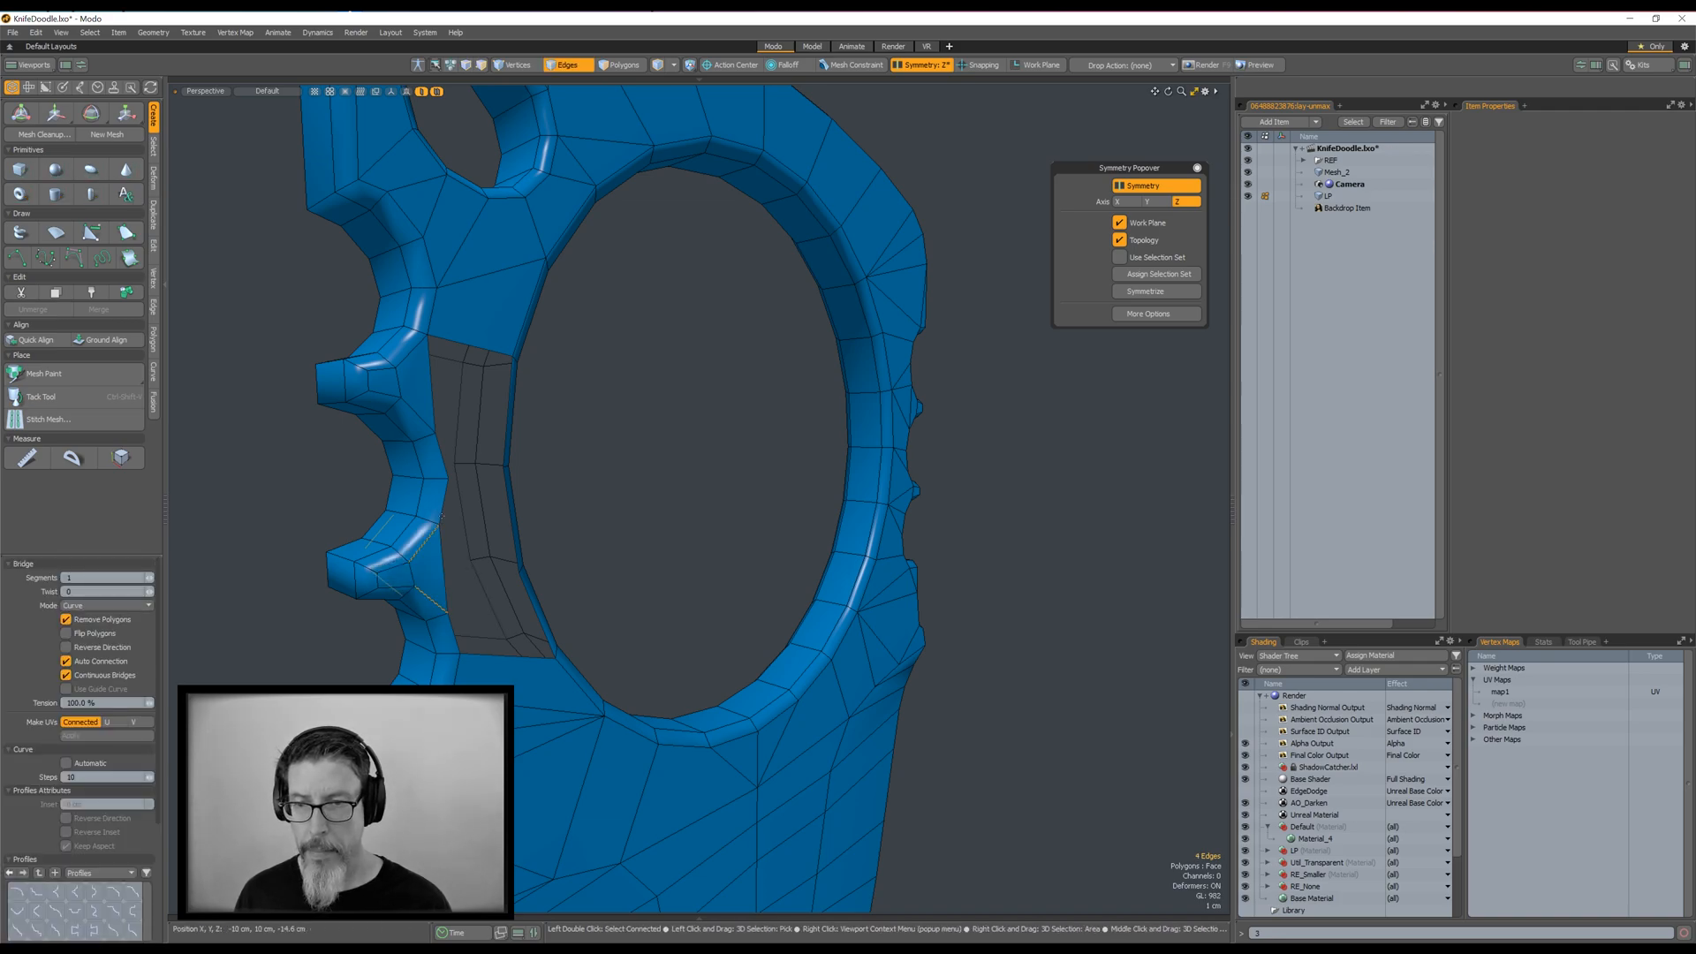
{"action": "key", "text": "space"}
Cut the filled face between the grip notches and the ring with Edge Slice, connecting notch vertices to the facing ring vertices.
{"action": "left_click_drag", "start_coordinate": [568, 455], "coordinate": [425, 439], "text": "alt"}
{"action": "key", "text": "c"}
{"action": "left_click", "coordinate": [410, 452]}
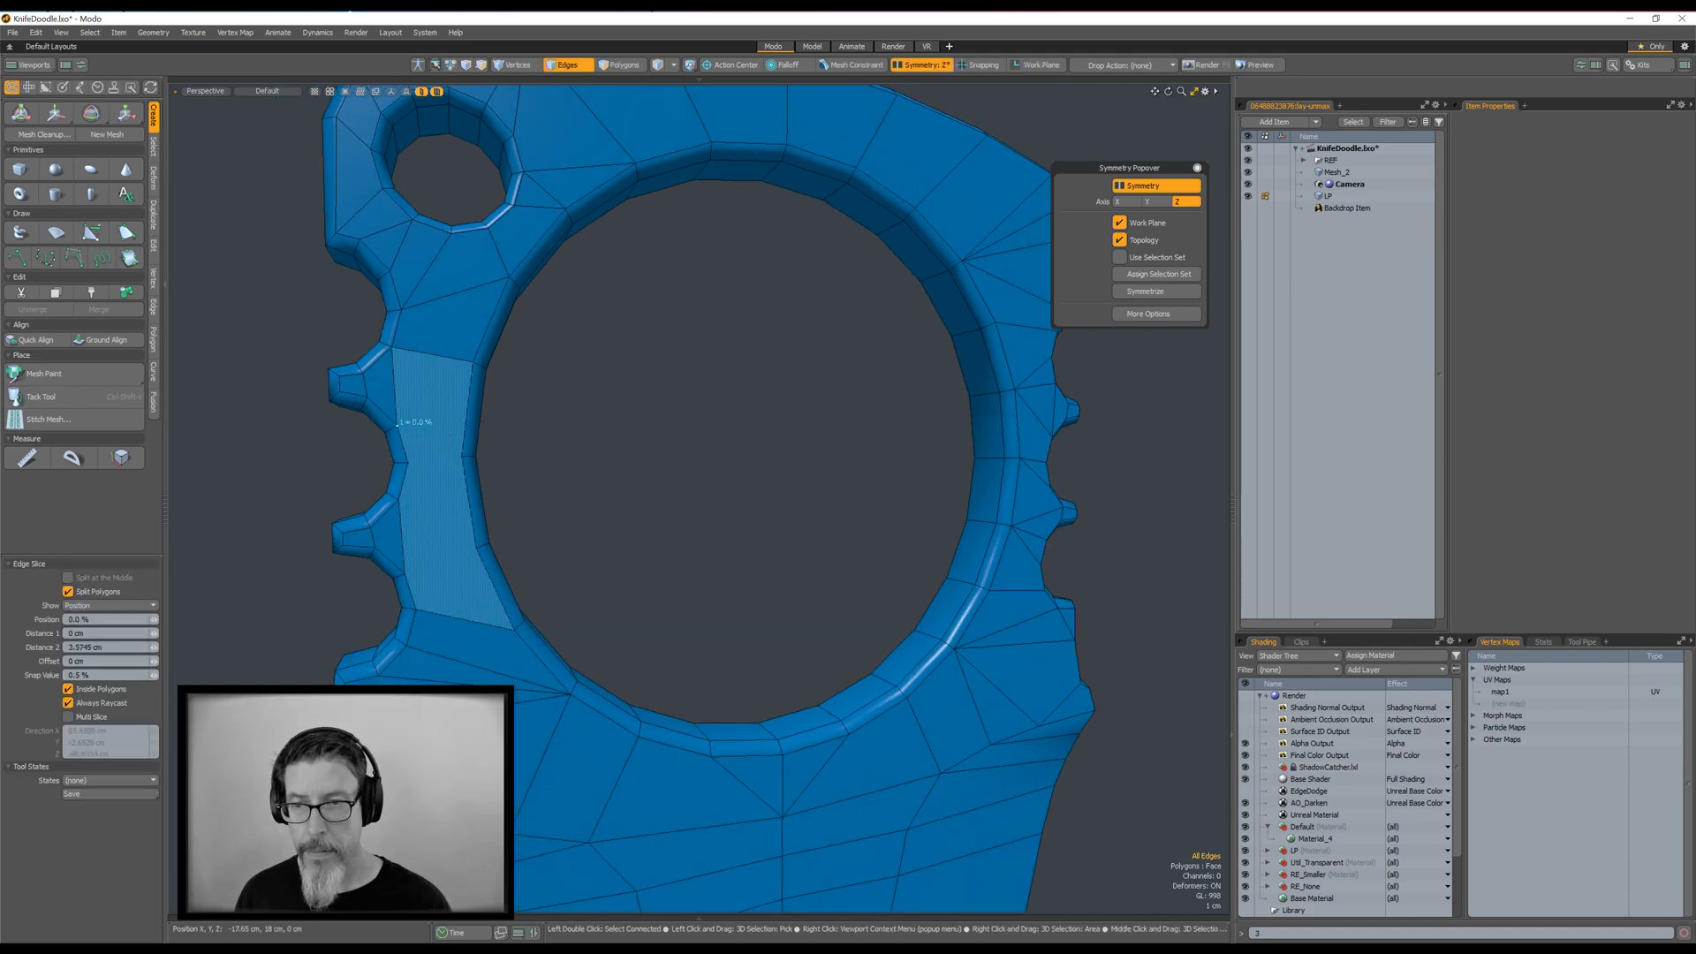
{"action": "left_click", "coordinate": [463, 453]}
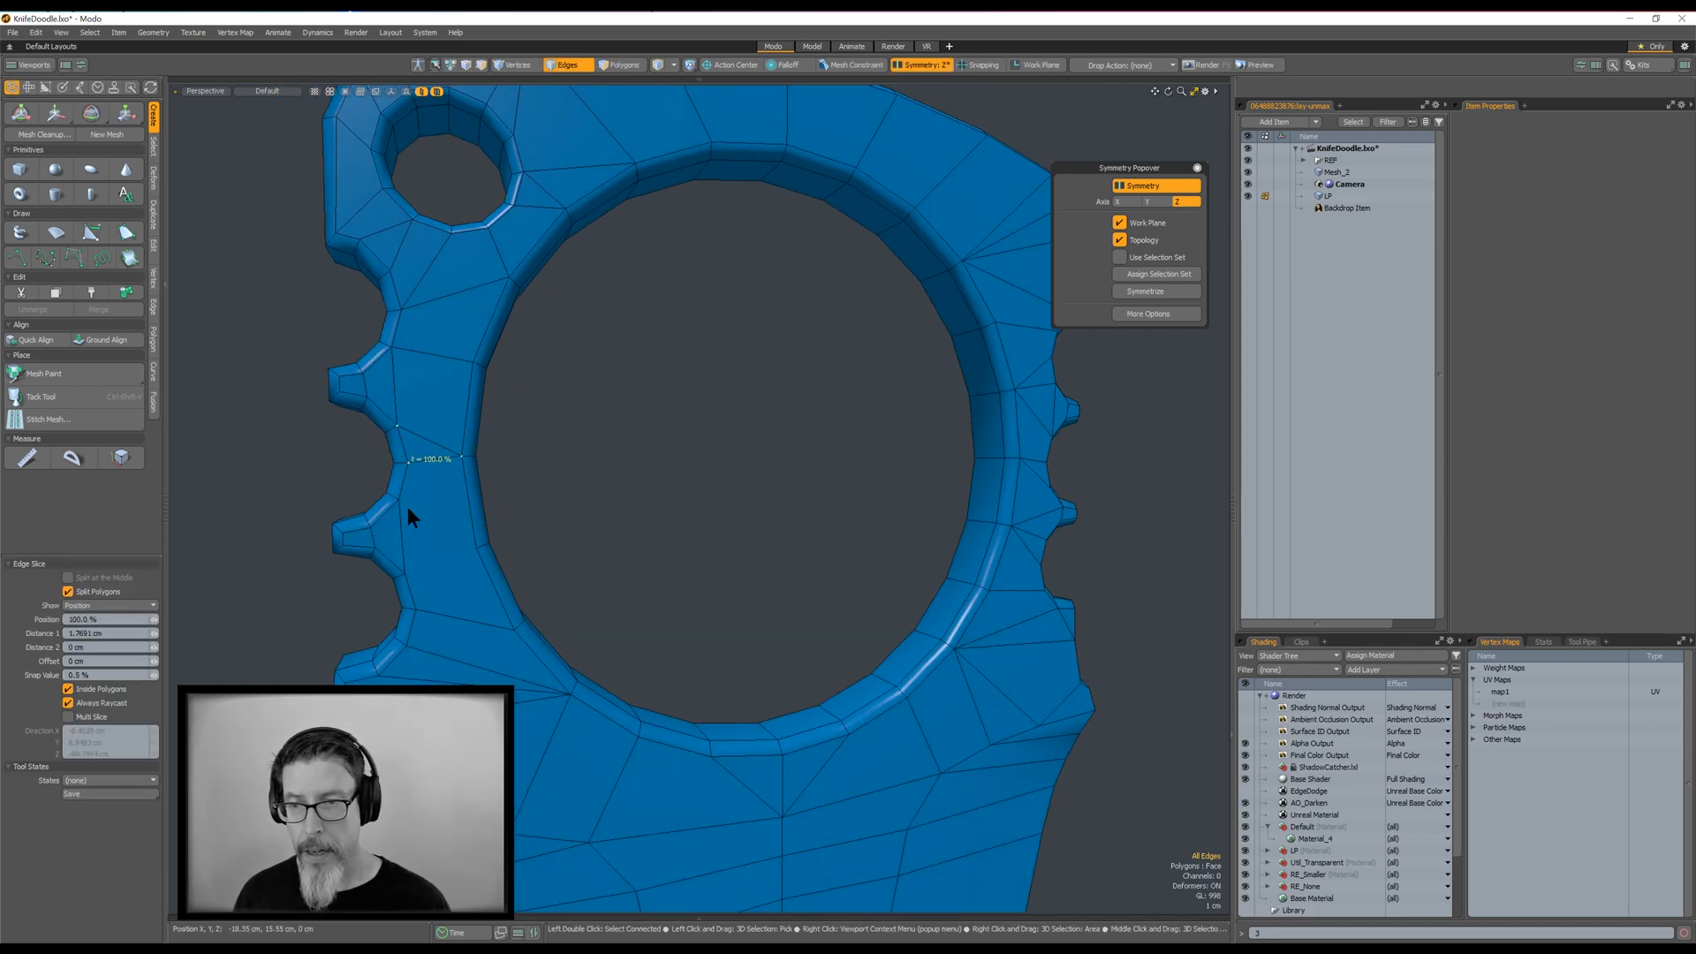
{"action": "left_click", "coordinate": [477, 546], "text": "shift"}
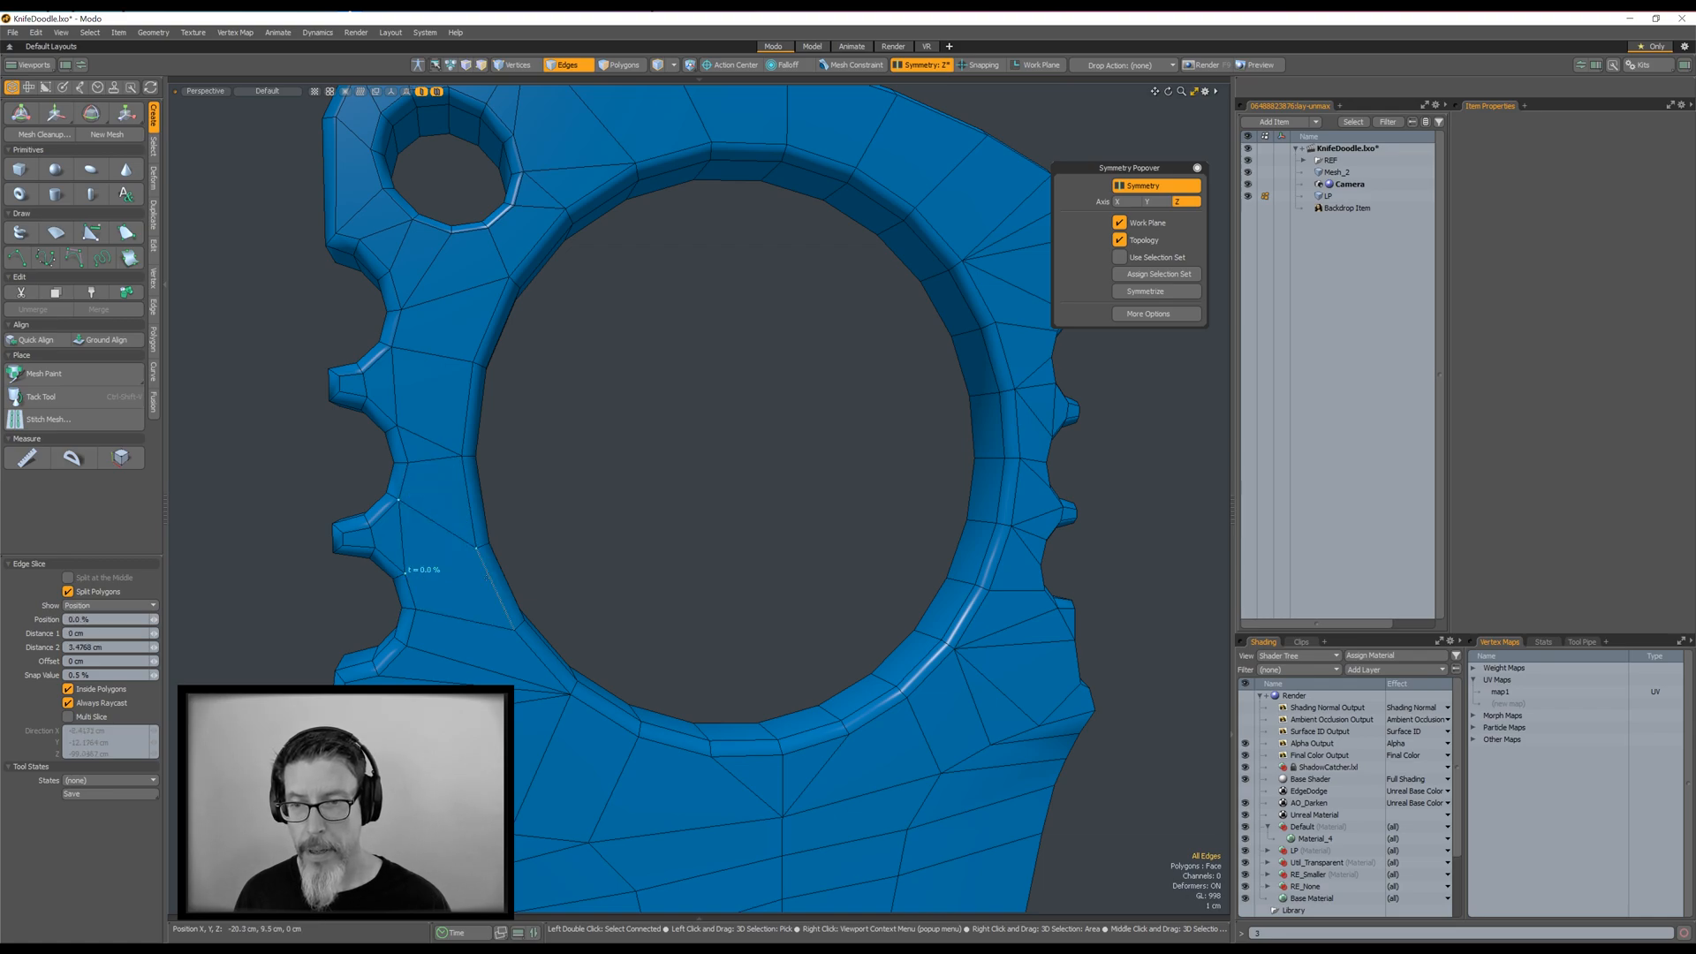
{"action": "key", "text": "space"}
Examine the topology of the low-poly knife's handle and blade from several sides.
{"action": "scroll", "coordinate": [442, 468], "scroll_direction": "down", "scroll_amount": 4}
{"action": "left_click_drag", "start_coordinate": [482, 362], "coordinate": [742, 495], "text": "alt+shift"}
{"action": "key", "text": "shift+w"}
{"action": "left_click_drag", "start_coordinate": [742, 495], "coordinate": [671, 523], "text": "alt+shift"}
{"action": "scroll", "coordinate": [632, 424], "scroll_direction": "down", "scroll_amount": 4}
{"action": "scroll", "coordinate": [681, 507], "scroll_direction": "up", "scroll_amount": 4}
{"action": "key", "text": "KP_8"}
{"action": "left_click_drag", "start_coordinate": [671, 523], "coordinate": [909, 423], "text": "ctrl+alt"}
{"action": "key", "text": "1"}
{"action": "left_click_drag", "start_coordinate": [707, 433], "coordinate": [794, 502], "text": "alt"}
{"action": "left_click_drag", "start_coordinate": [795, 502], "coordinate": [578, 484], "text": "ctrl+alt"}
{"action": "key", "text": "KP_7"}
{"action": "key", "text": "3"}
{"action": "left_click_drag", "start_coordinate": [653, 523], "coordinate": [1020, 523], "text": "alt"}
{"action": "left_click_drag", "start_coordinate": [1020, 523], "coordinate": [693, 360], "text": "alt"}
{"action": "key", "text": "Escape"}
{"action": "key", "text": "ctrl+i"}
{"action": "mouse_move", "coordinate": [629, 540]}
{"action": "left_mouse_down", "text": "alt+shift"}
{"action": "mouse_move", "coordinate": [621, 354]}
{"action": "mouse_move", "coordinate": [611, 454]}
{"action": "mouse_move", "coordinate": [566, 521]}
{"action": "mouse_move", "coordinate": [605, 541]}
{"action": "left_mouse_up", "text": "alt+shift"}
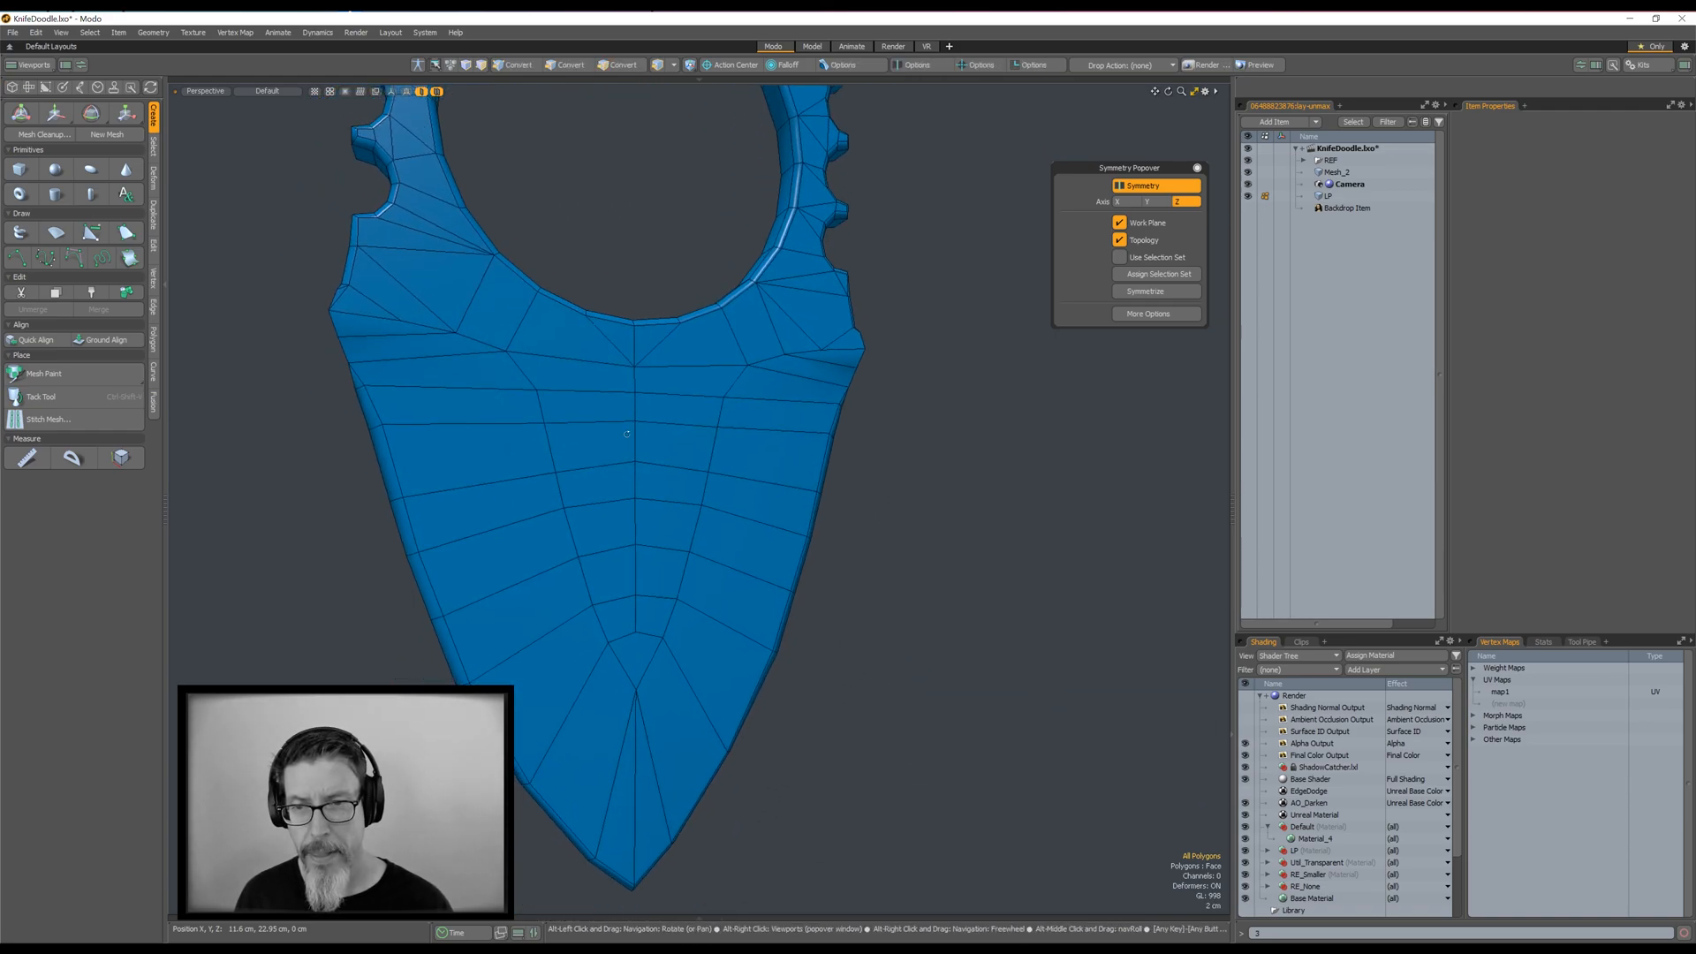
Smooth an upper cross edge loop of the blade with Edge Relax.
{"action": "key", "text": "2"}
{"action": "left_click", "coordinate": [507, 422]}
{"action": "left_click_drag", "start_coordinate": [507, 433], "coordinate": [643, 443], "text": "alt"}
{"action": "key", "text": "l"}
{"action": "mouse_move", "coordinate": [909, 401]}
{"action": "left_mouse_down", "text": "alt"}
{"action": "mouse_move", "coordinate": [798, 438]}
{"action": "mouse_move", "coordinate": [813, 425]}
{"action": "mouse_move", "coordinate": [777, 530]}
{"action": "mouse_move", "coordinate": [702, 532]}
{"action": "left_mouse_up", "text": "alt"}
{"action": "key", "text": "ctrl+alt+shift+e"}
{"action": "left_click", "coordinate": [847, 454]}
{"action": "key", "text": "space"}
Select the three middle cross edge loops of the blade and smooth them with Edge Relax.
{"action": "left_click_drag", "start_coordinate": [502, 479], "coordinate": [541, 588]}
{"action": "key", "text": "l"}
{"action": "key", "text": "ctrl+alt+shift+e"}
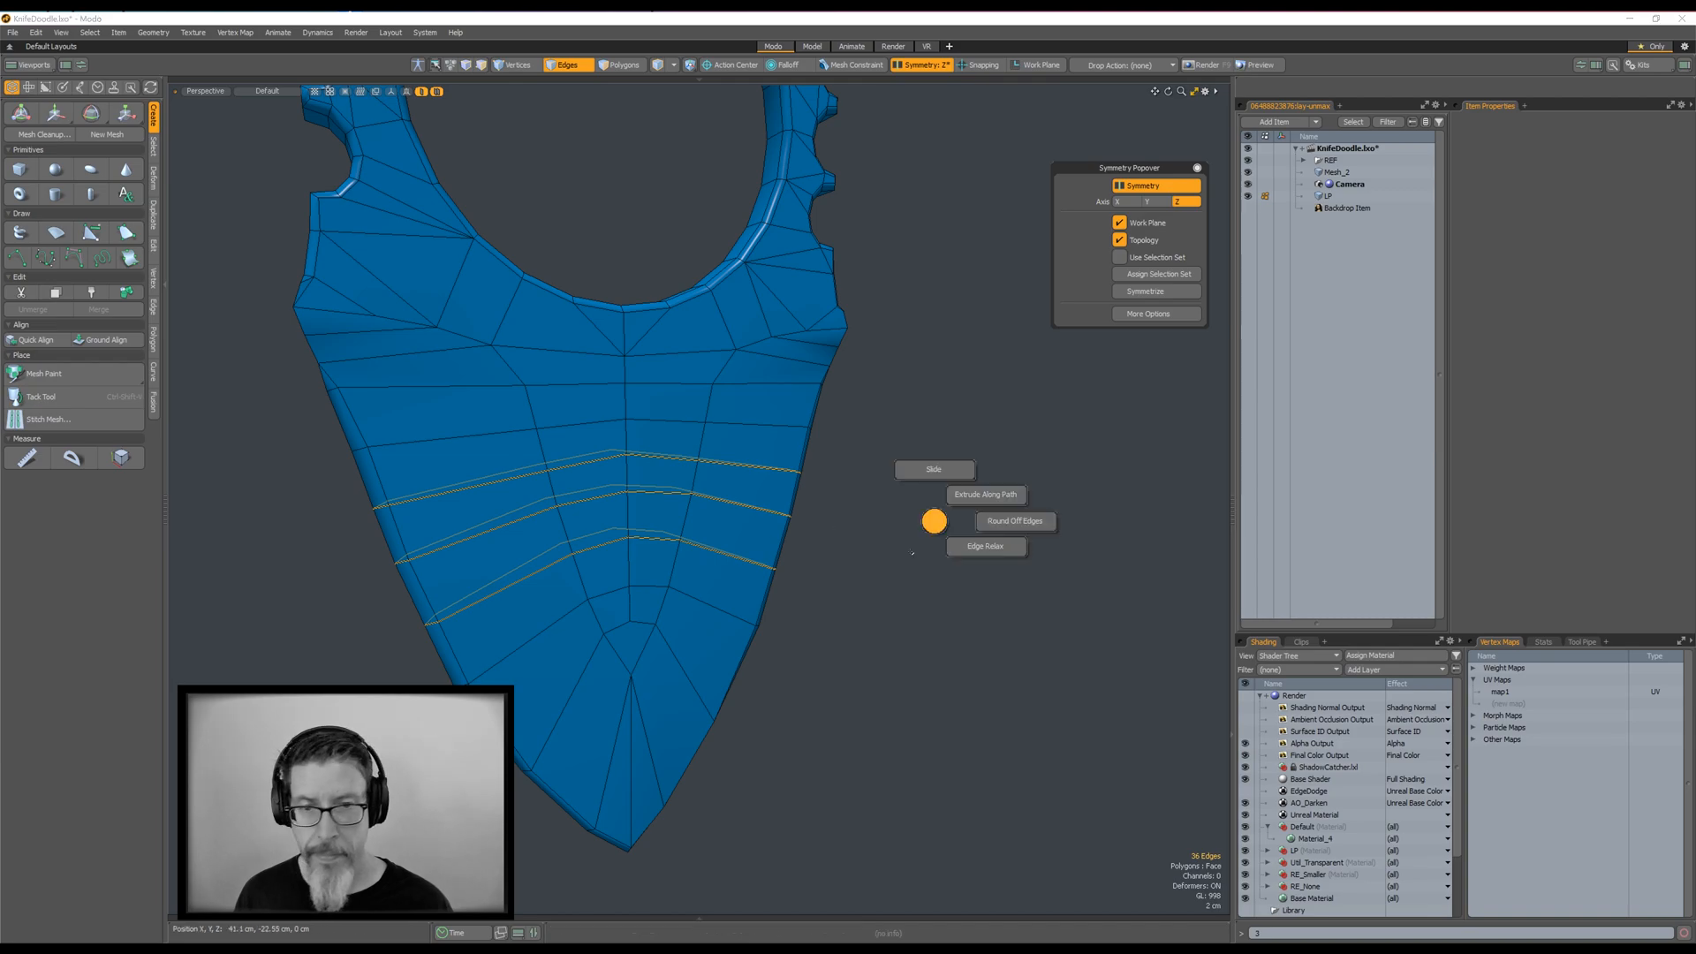
{"action": "left_click", "coordinate": [978, 550]}
{"action": "key", "text": "space"}
{"action": "left_click", "coordinate": [892, 617]}
{"action": "left_click_drag", "start_coordinate": [890, 618], "coordinate": [795, 557], "text": "alt"}
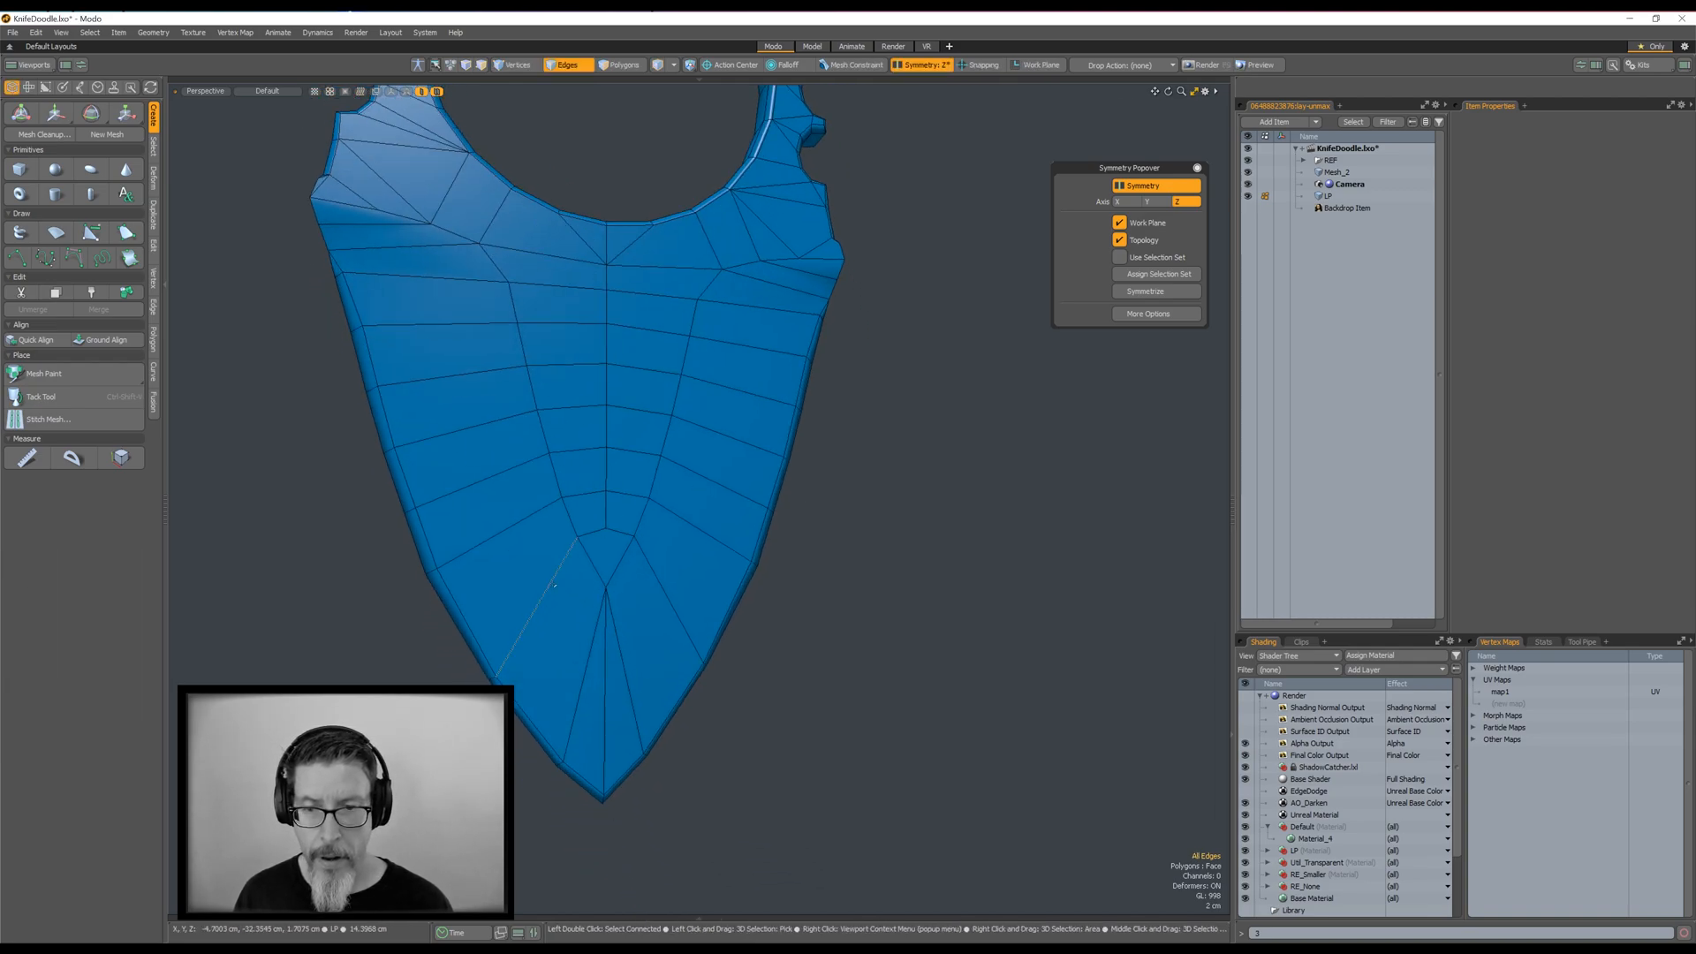
Apply Edge Relax to the lowest cross edge loop above the blade tip.
{"action": "double_click", "coordinate": [670, 601], "text": "shift"}
{"action": "left_click_drag", "start_coordinate": [823, 662], "coordinate": [901, 568], "text": "alt"}
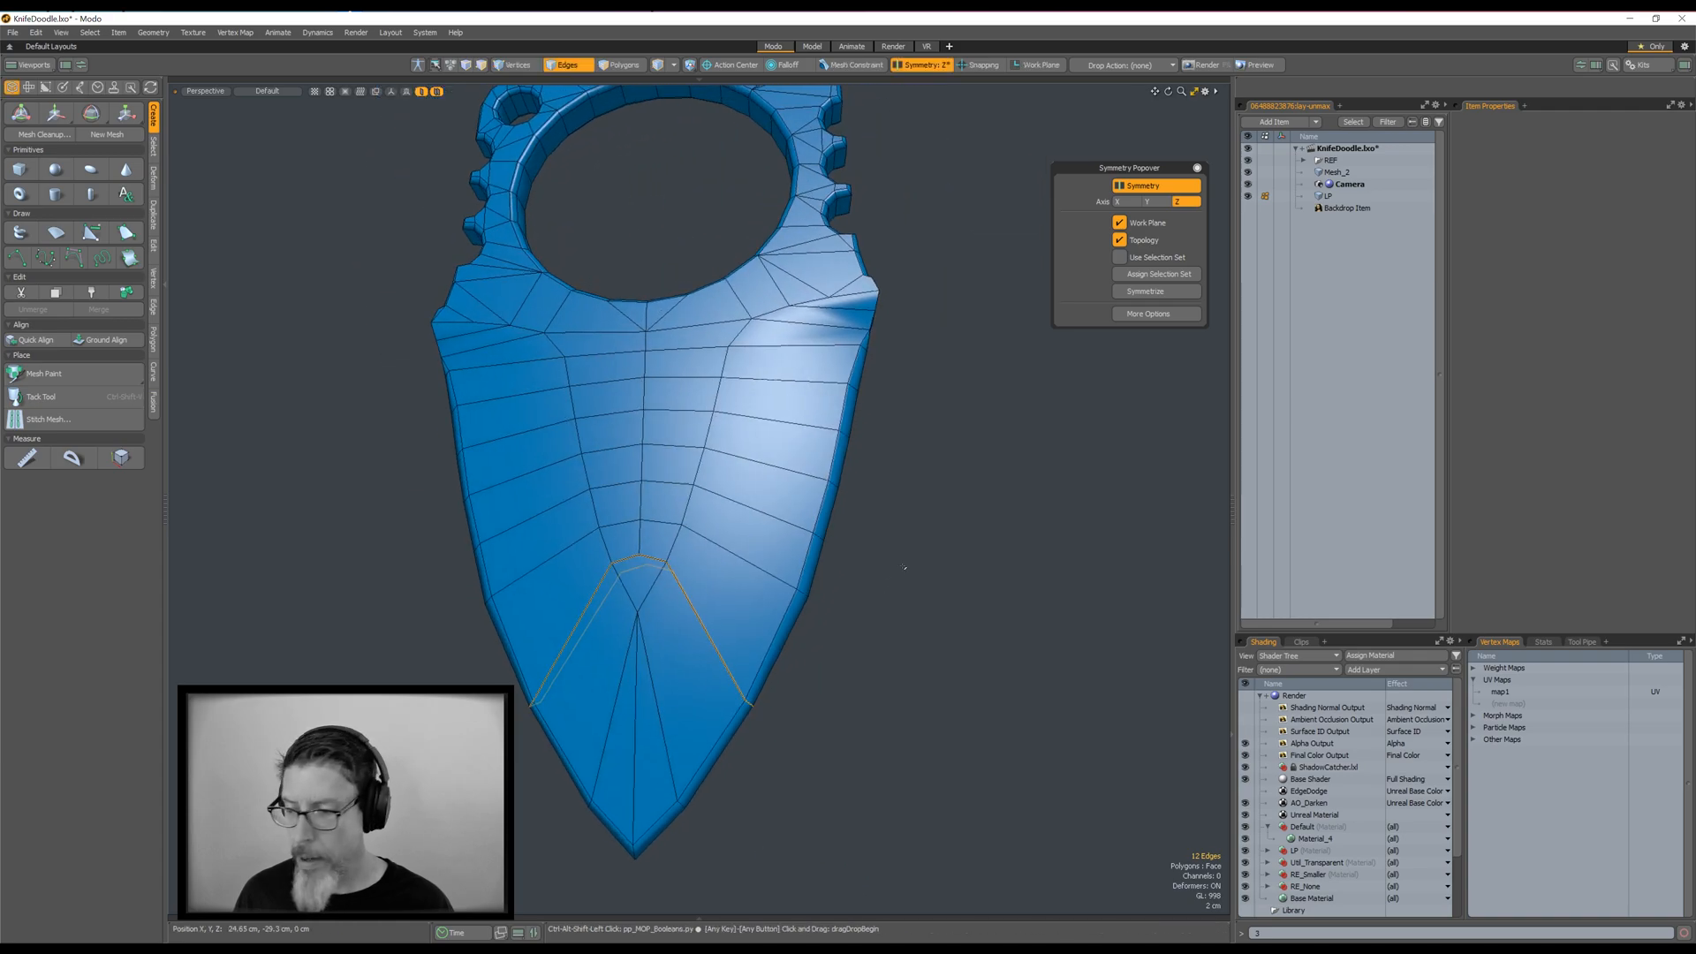
{"action": "key", "text": "ctrl+alt+shift+e"}
{"action": "left_click", "coordinate": [942, 597]}
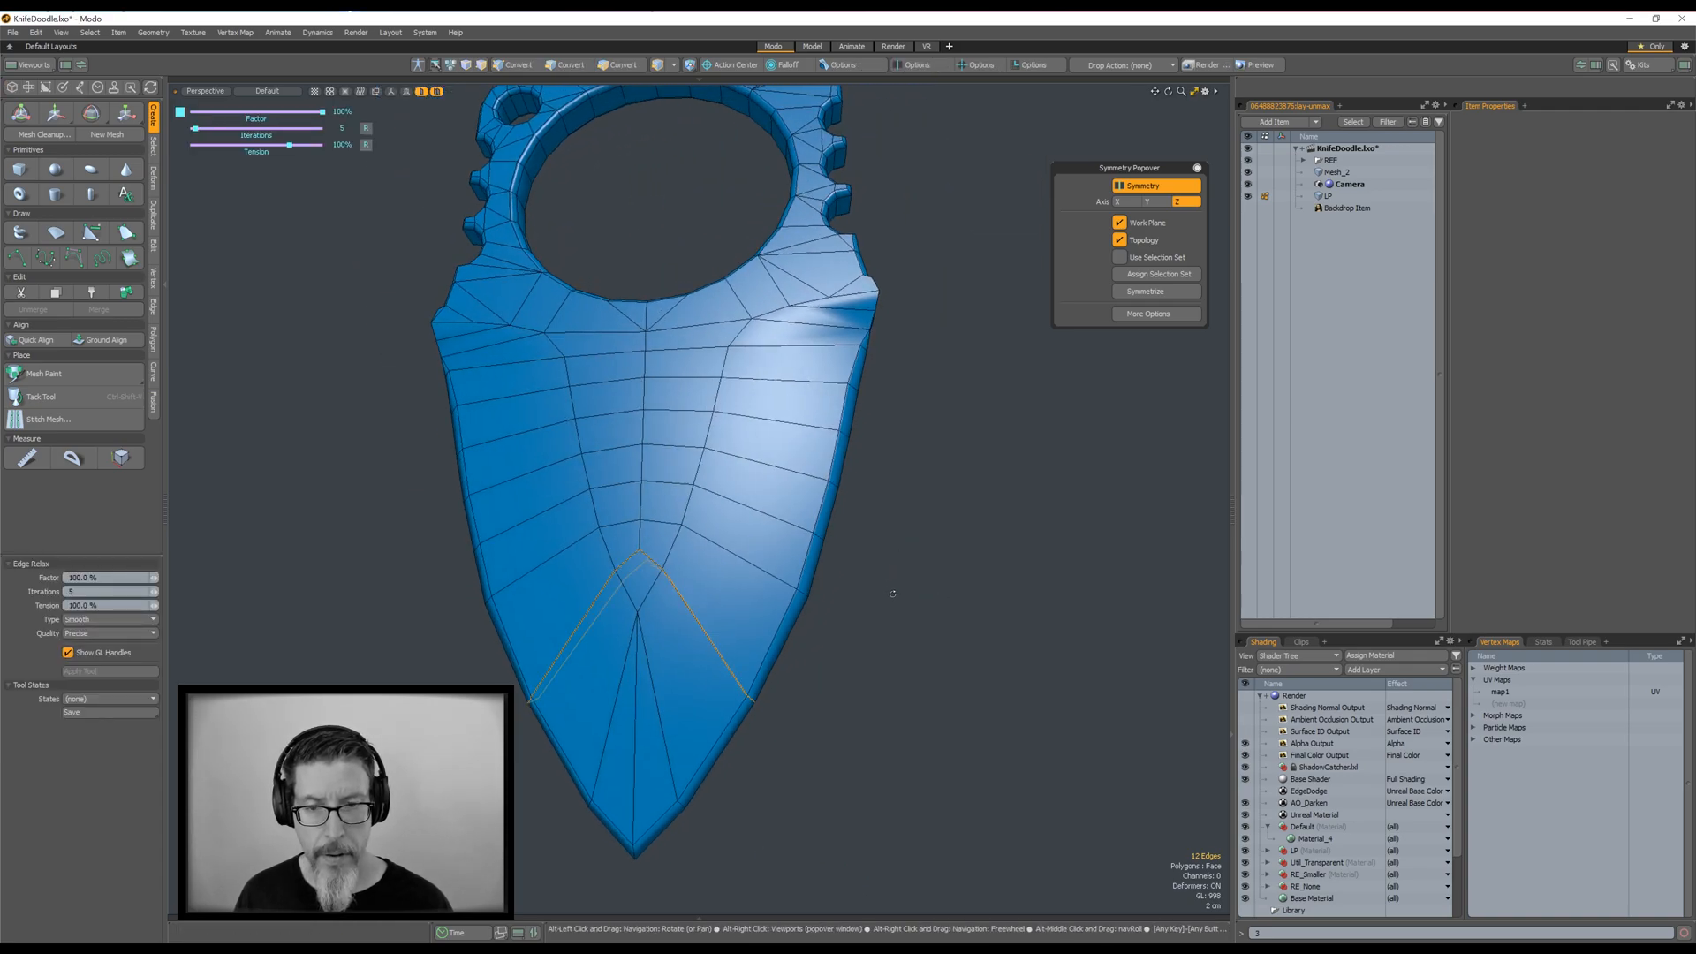
{"action": "left_click_drag", "start_coordinate": [893, 591], "coordinate": [919, 615], "text": "alt"}
{"action": "key", "text": "space"}
{"action": "left_click", "coordinate": [920, 618]}
Show the high-poly reference mesh with the low-poly blade and switch to the front view.
{"action": "key", "text": "h"}
{"action": "left_click_drag", "start_coordinate": [730, 615], "coordinate": [557, 508], "text": "alt"}
{"action": "key", "text": "ctrl+space"}
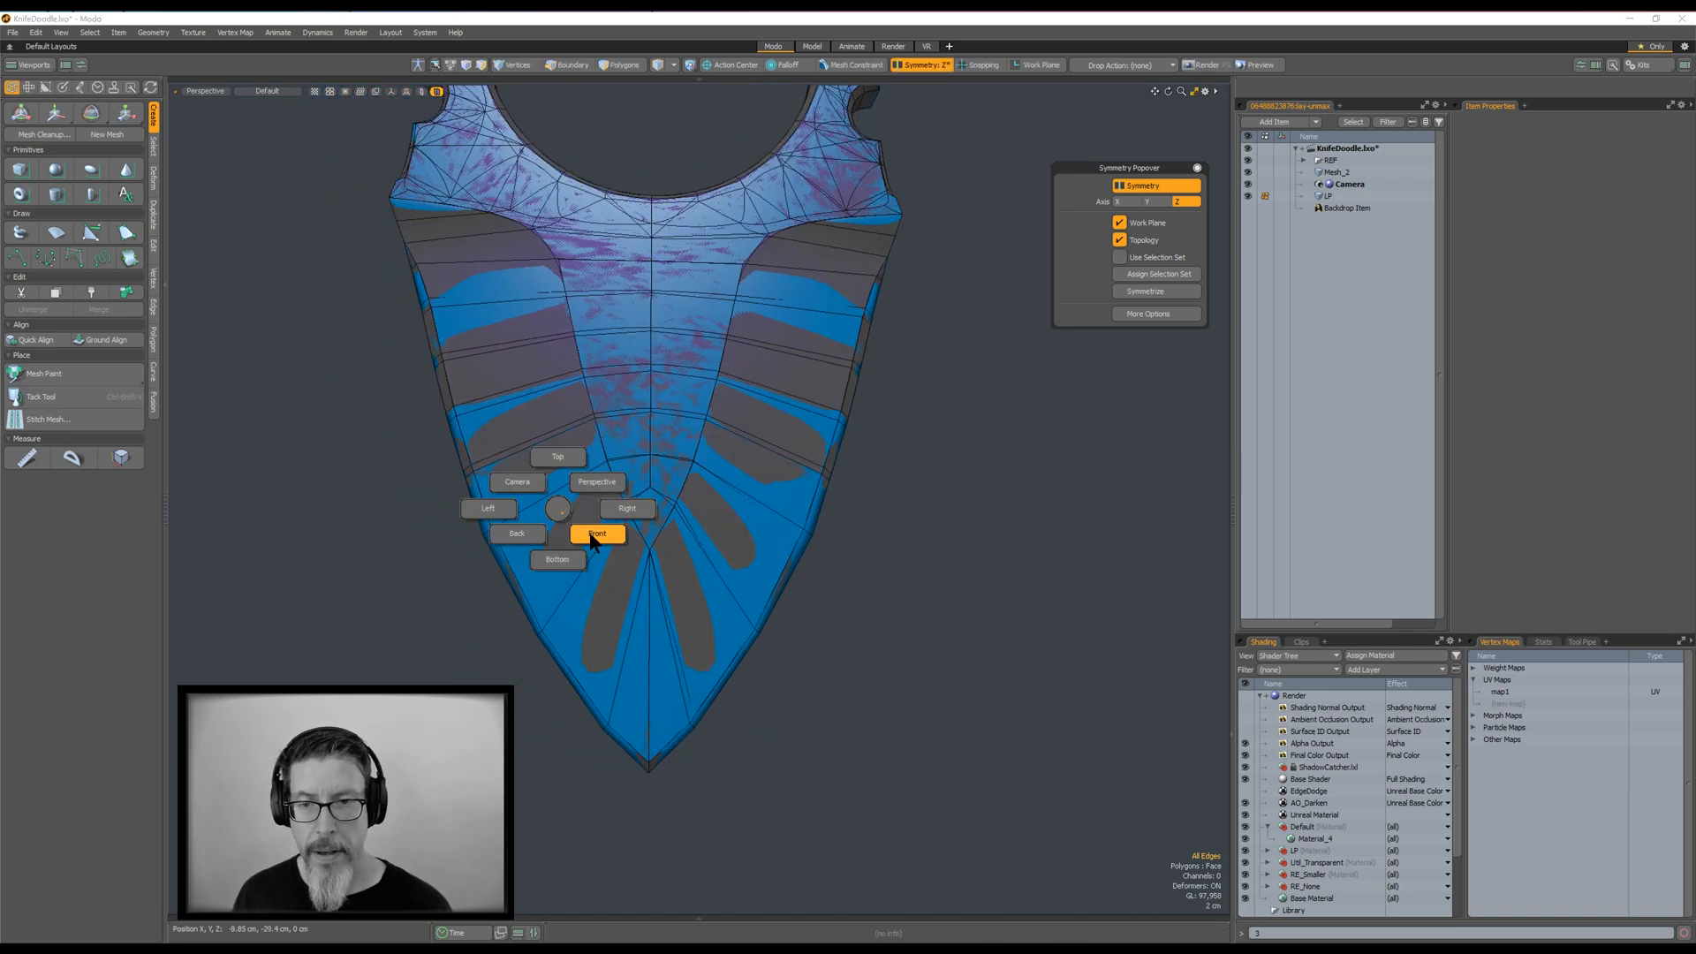
{"action": "left_click", "coordinate": [593, 534]}
{"action": "key", "text": "h"}
{"action": "left_click_drag", "start_coordinate": [591, 533], "coordinate": [627, 443], "text": "alt+shift"}
Try moving a group of blade-outline vertices, and set the symmetry axis to X.
{"action": "left_click_drag", "start_coordinate": [434, 463], "coordinate": [505, 511], "text": "ctrl+alt"}
{"action": "key", "text": "w"}
{"action": "left_click_drag", "start_coordinate": [448, 552], "coordinate": [344, 537]}
{"action": "key", "text": "q"}
{"action": "key", "text": "Escape"}
{"action": "left_click", "coordinate": [1129, 202]}
Move the mirrored vertex pairs on the lower blade outline along the reference contour.
{"action": "mouse_move", "coordinate": [418, 505]}
{"action": "left_mouse_down", "text": "ctrl+alt"}
{"action": "mouse_move", "coordinate": [652, 440]}
{"action": "mouse_move", "coordinate": [655, 486]}
{"action": "mouse_move", "coordinate": [468, 491]}
{"action": "left_mouse_up", "text": "ctrl+alt"}
{"action": "key", "text": "w"}
{"action": "left_click_drag", "start_coordinate": [468, 491], "coordinate": [357, 581], "text": "alt+shift"}
{"action": "key", "text": "q"}
{"action": "right_click_drag", "start_coordinate": [351, 412], "coordinate": [503, 389]}
{"action": "key", "text": "w"}
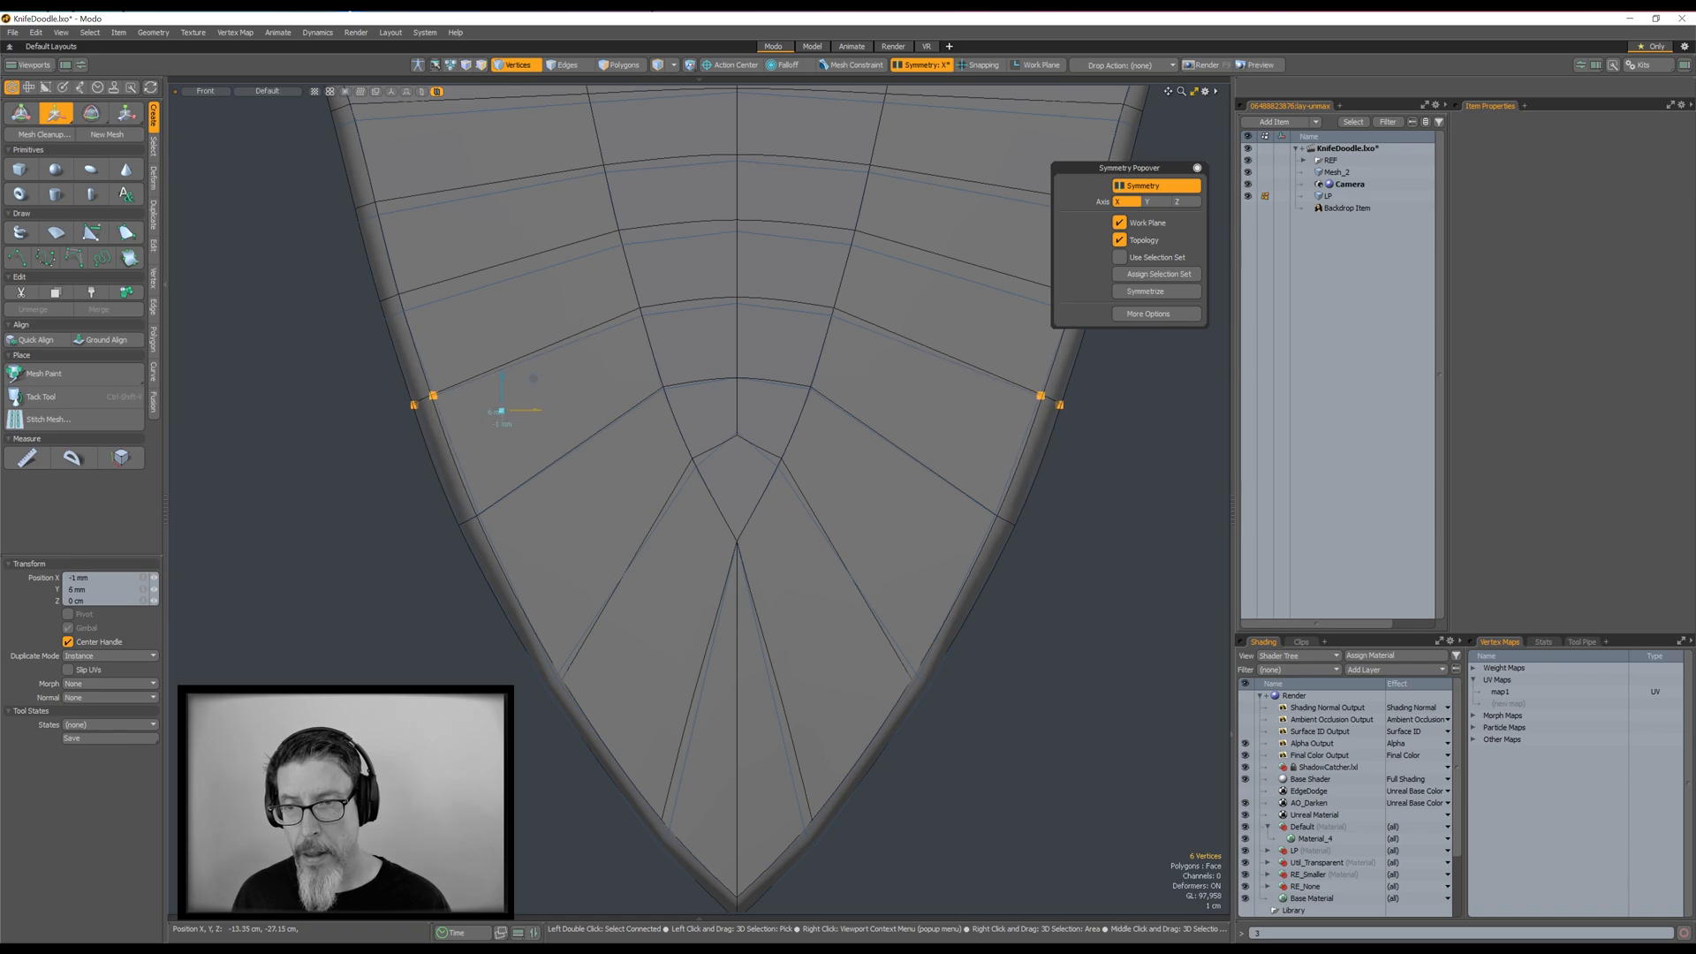
{"action": "key", "text": "q"}
Move the next higher outline vertices at the cross-edge ends upward along the blade's contour.
{"action": "right_click_drag", "start_coordinate": [433, 270], "coordinate": [436, 273]}
{"action": "mouse_move", "coordinate": [446, 298]}
{"action": "left_mouse_down", "text": "ctrl+alt"}
{"action": "mouse_move", "coordinate": [537, 371]}
{"action": "mouse_move", "coordinate": [515, 412]}
{"action": "mouse_move", "coordinate": [499, 370]}
{"action": "mouse_move", "coordinate": [458, 404]}
{"action": "mouse_move", "coordinate": [412, 403]}
{"action": "left_mouse_up", "text": "ctrl+alt"}
{"action": "key", "text": "w"}
{"action": "left_click_drag", "start_coordinate": [412, 403], "coordinate": [381, 523], "text": "alt+shift"}
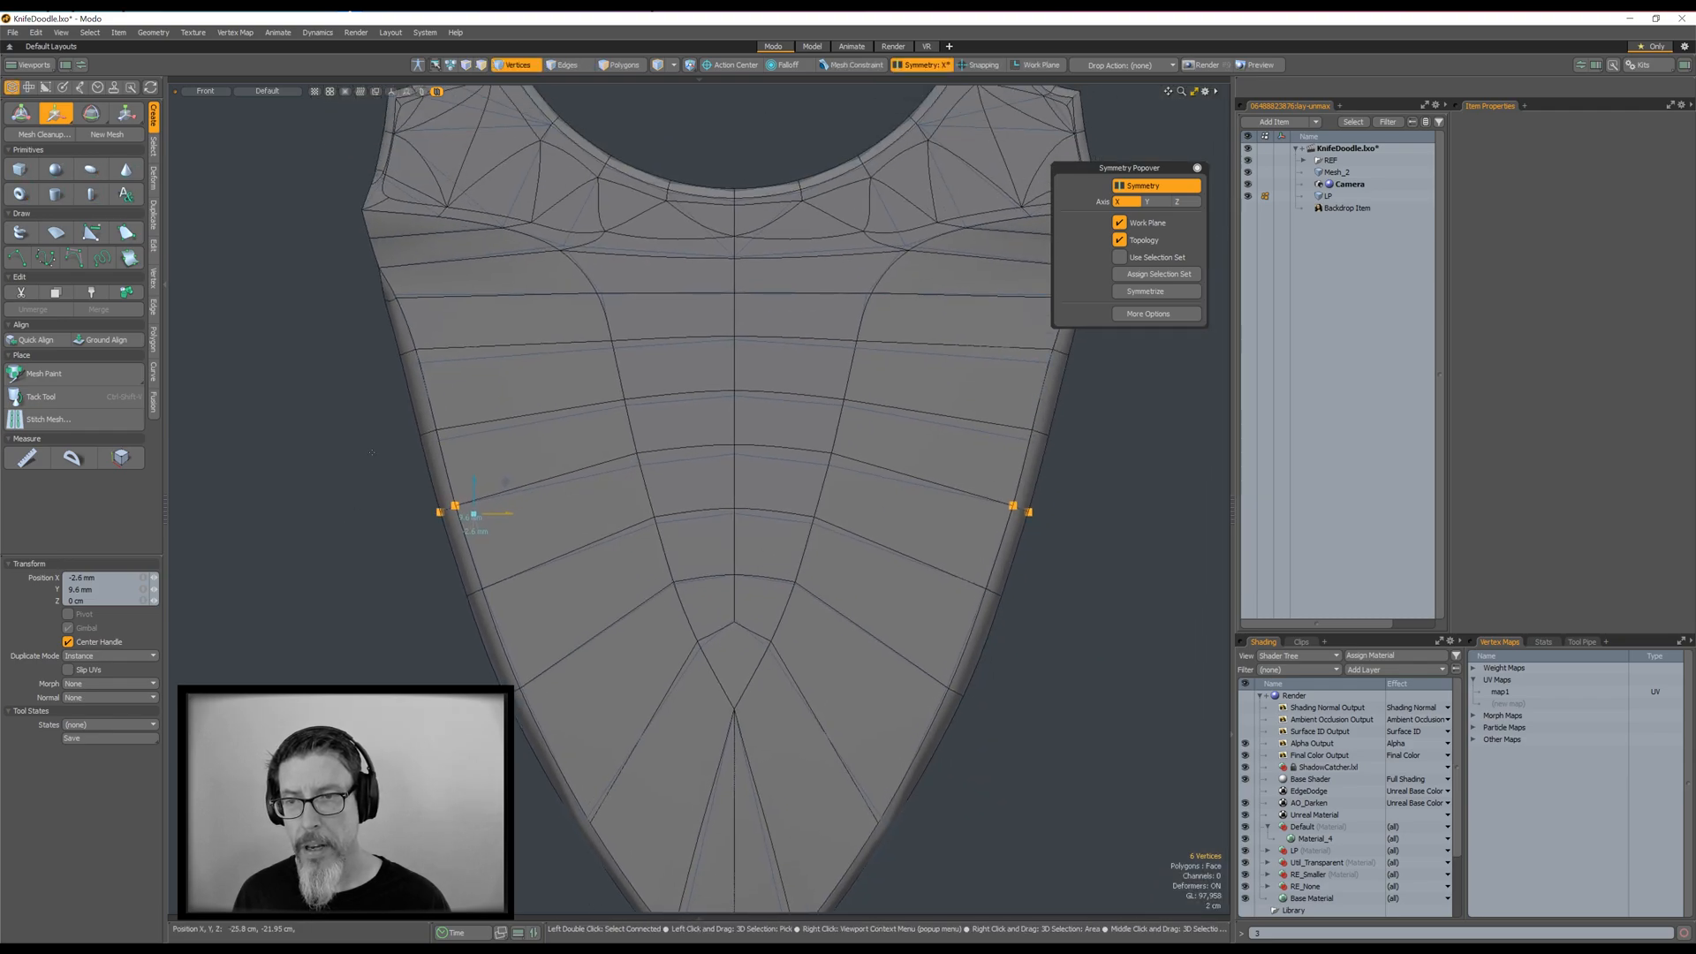
{"action": "key", "text": "q"}
{"action": "right_click_drag", "start_coordinate": [380, 445], "coordinate": [389, 413]}
{"action": "key", "text": "w"}
{"action": "left_click_drag", "start_coordinate": [462, 427], "coordinate": [497, 415], "text": "ctrl+alt"}
{"action": "left_click_drag", "start_coordinate": [468, 419], "coordinate": [393, 422], "text": "ctrl+alt"}
Move the mirrored outline vertices above the tip down about 2.2 mm and inward along the blade contour.
{"action": "key", "text": "q"}
{"action": "left_click_drag", "start_coordinate": [563, 650], "coordinate": [364, 243], "text": "alt+shift"}
{"action": "left_click_drag", "start_coordinate": [364, 243], "coordinate": [415, 243], "text": "ctrl+alt"}
{"action": "left_click_drag", "start_coordinate": [351, 378], "coordinate": [340, 423], "text": "alt+shift"}
{"action": "left_click_drag", "start_coordinate": [340, 423], "coordinate": [442, 420], "text": "ctrl+alt"}
{"action": "key", "text": "w"}
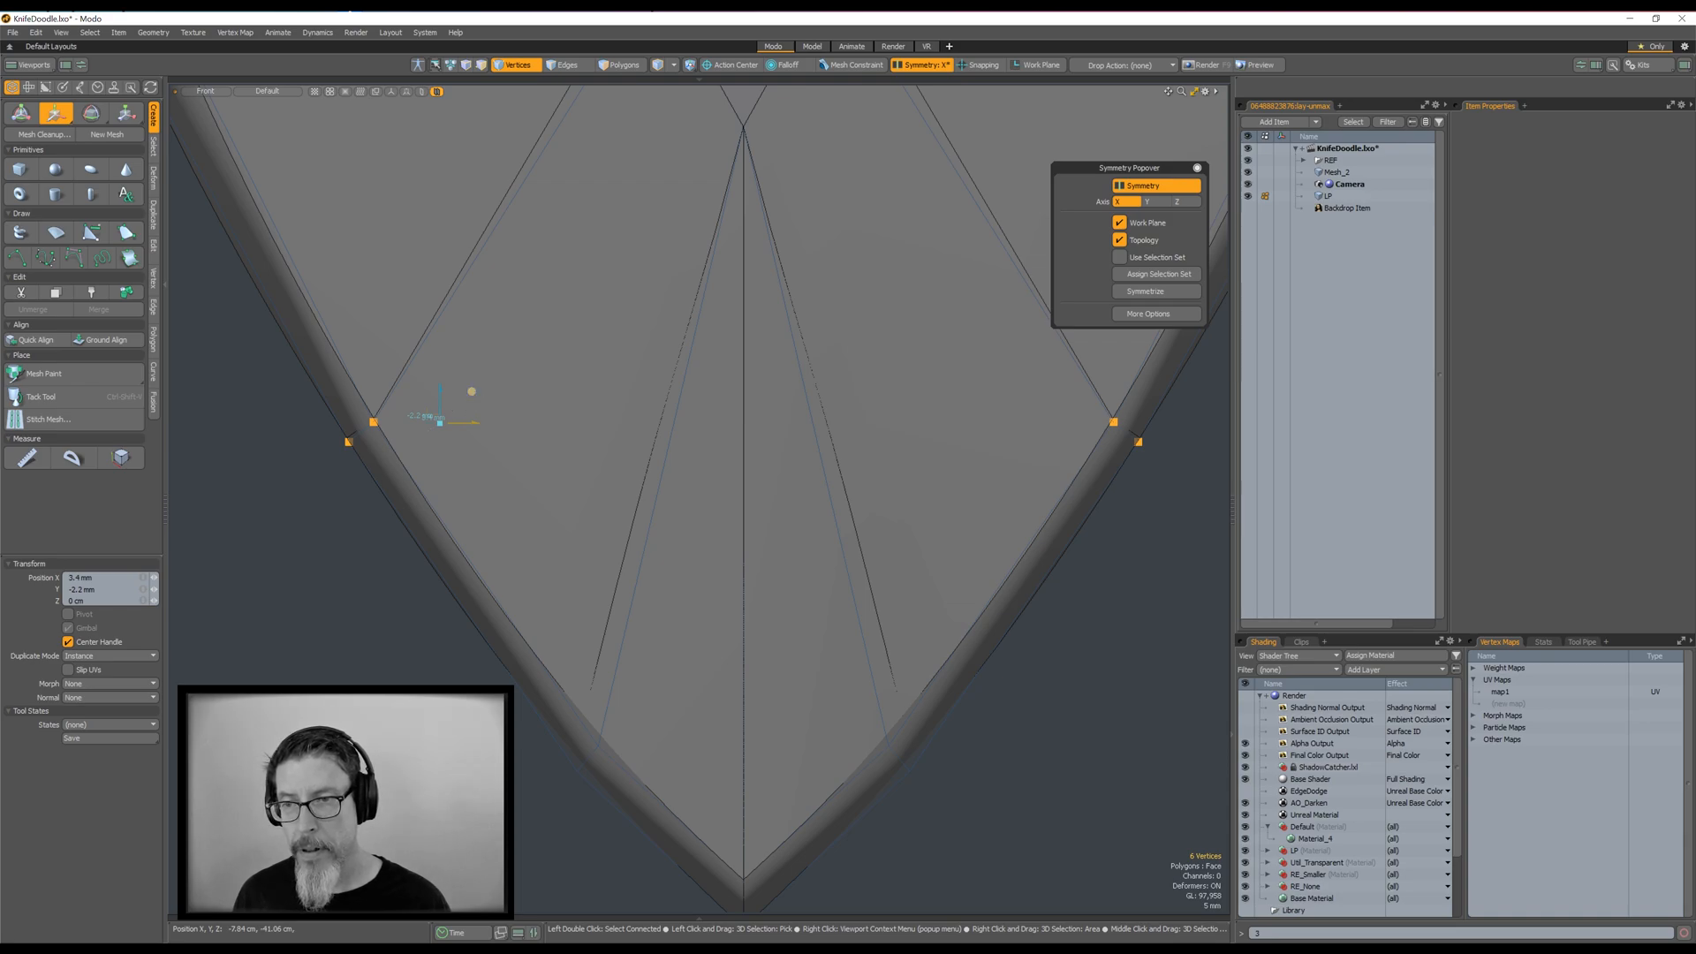
{"action": "left_click_drag", "start_coordinate": [485, 443], "coordinate": [376, 333], "text": "ctrl+alt"}
{"action": "key", "text": "q"}
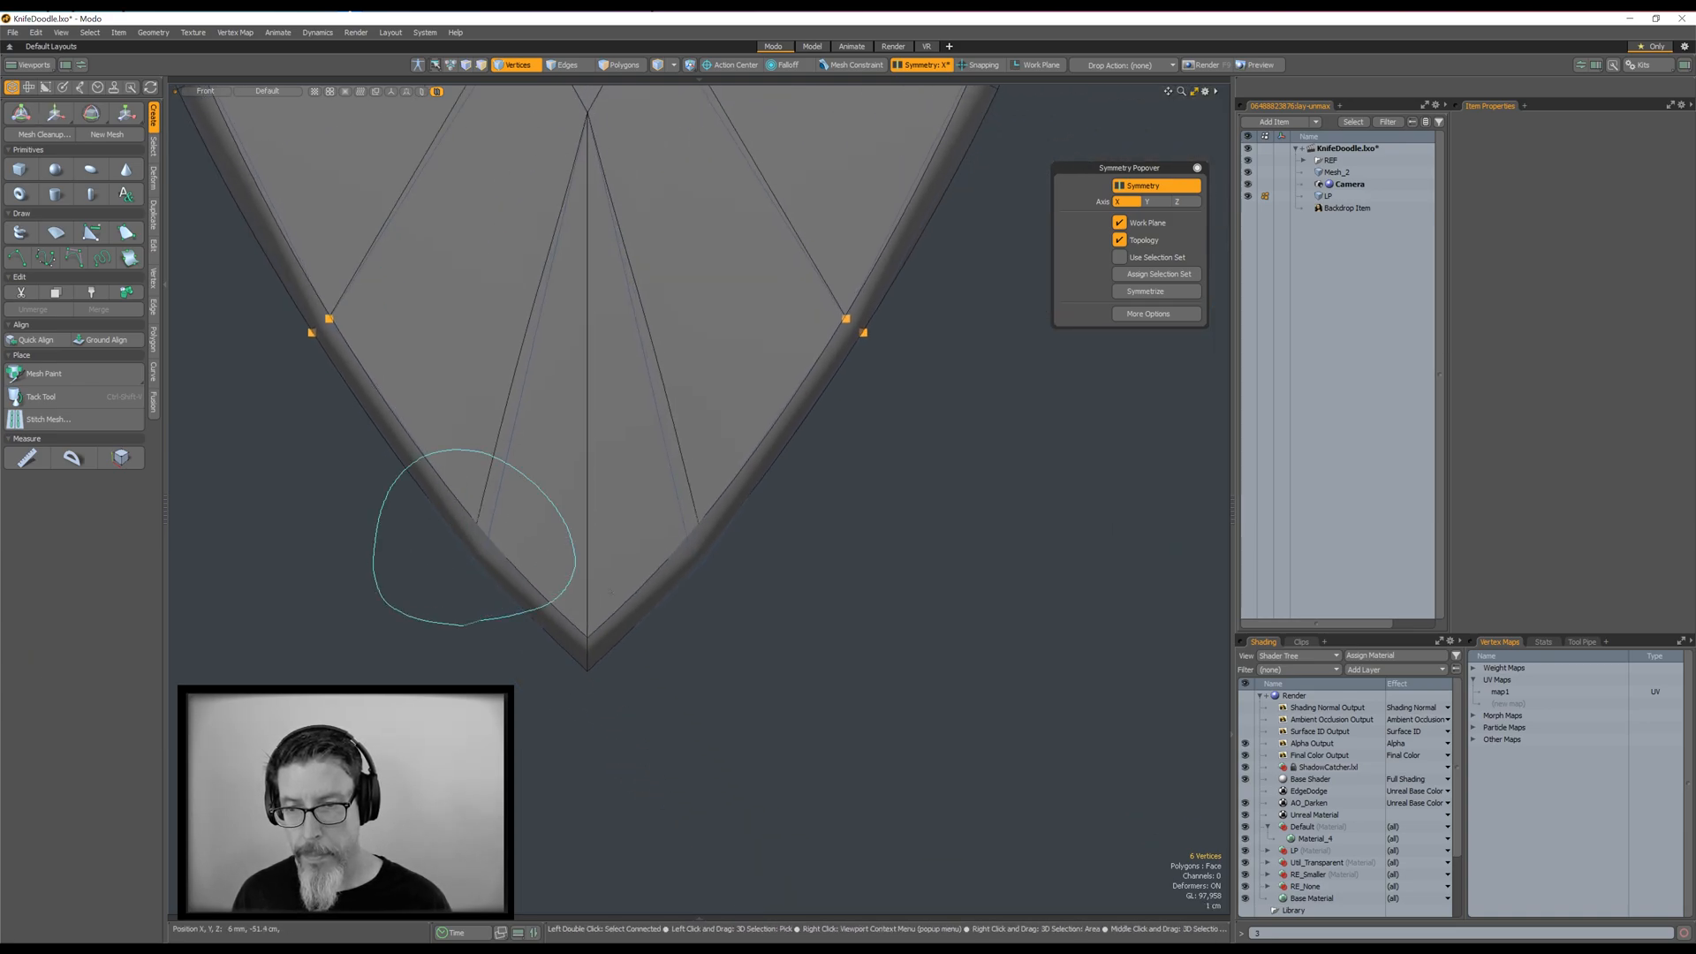
Reposition the mirrored outline vertices closest to the blade tip to follow the reference contour.
{"action": "middle_click_drag", "start_coordinate": [383, 602], "coordinate": [462, 626]}
{"action": "key", "text": "w"}
{"action": "scroll", "coordinate": [512, 542], "scroll_direction": "up", "scroll_amount": 3}
{"action": "key", "text": "q"}
{"action": "middle_click_drag", "start_coordinate": [496, 498], "coordinate": [540, 550]}
{"action": "key", "text": "w"}
{"action": "mouse_move", "coordinate": [548, 515]}
{"action": "left_mouse_down"}
{"action": "mouse_move", "coordinate": [549, 480]}
{"action": "mouse_move", "coordinate": [420, 481]}
{"action": "mouse_move", "coordinate": [391, 610]}
{"action": "left_mouse_up"}
{"action": "key", "text": "q"}
{"action": "left_click", "coordinate": [390, 609]}
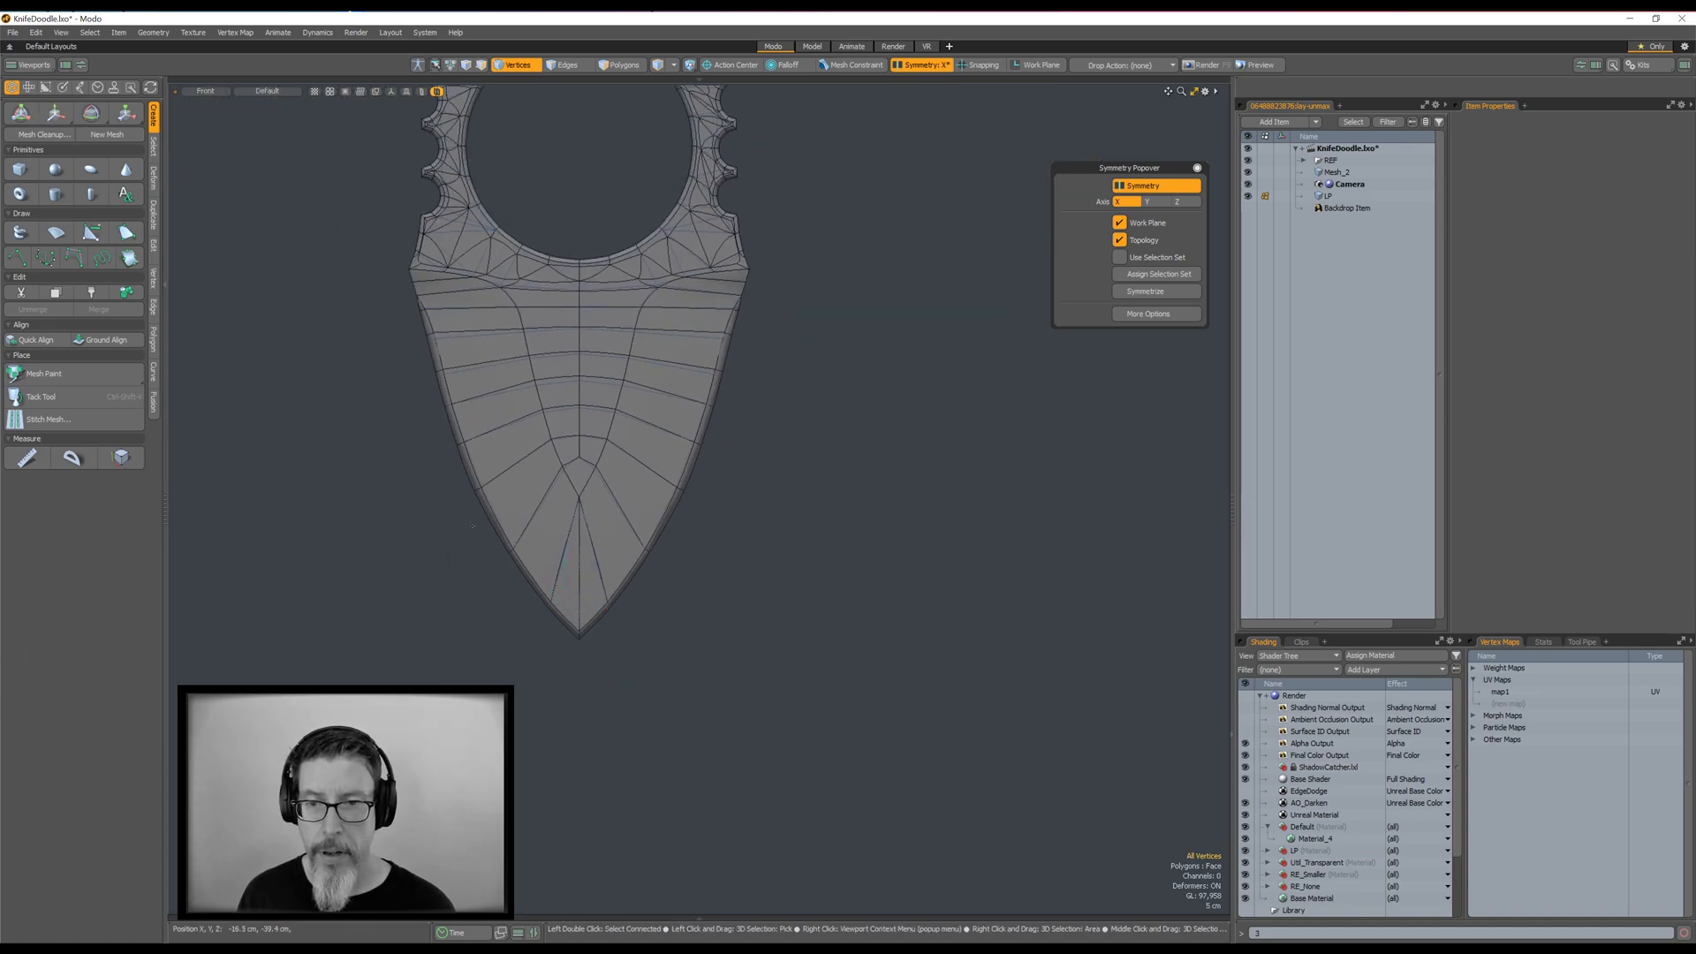
Add a loop slice across the lower blade, through the long outline segment above the tip.
{"action": "left_click_drag", "start_coordinate": [506, 424], "coordinate": [566, 461], "text": "ctrl+alt"}
{"action": "key", "text": "2"}
{"action": "left_click", "coordinate": [476, 550]}
{"action": "key", "text": "alt+c"}
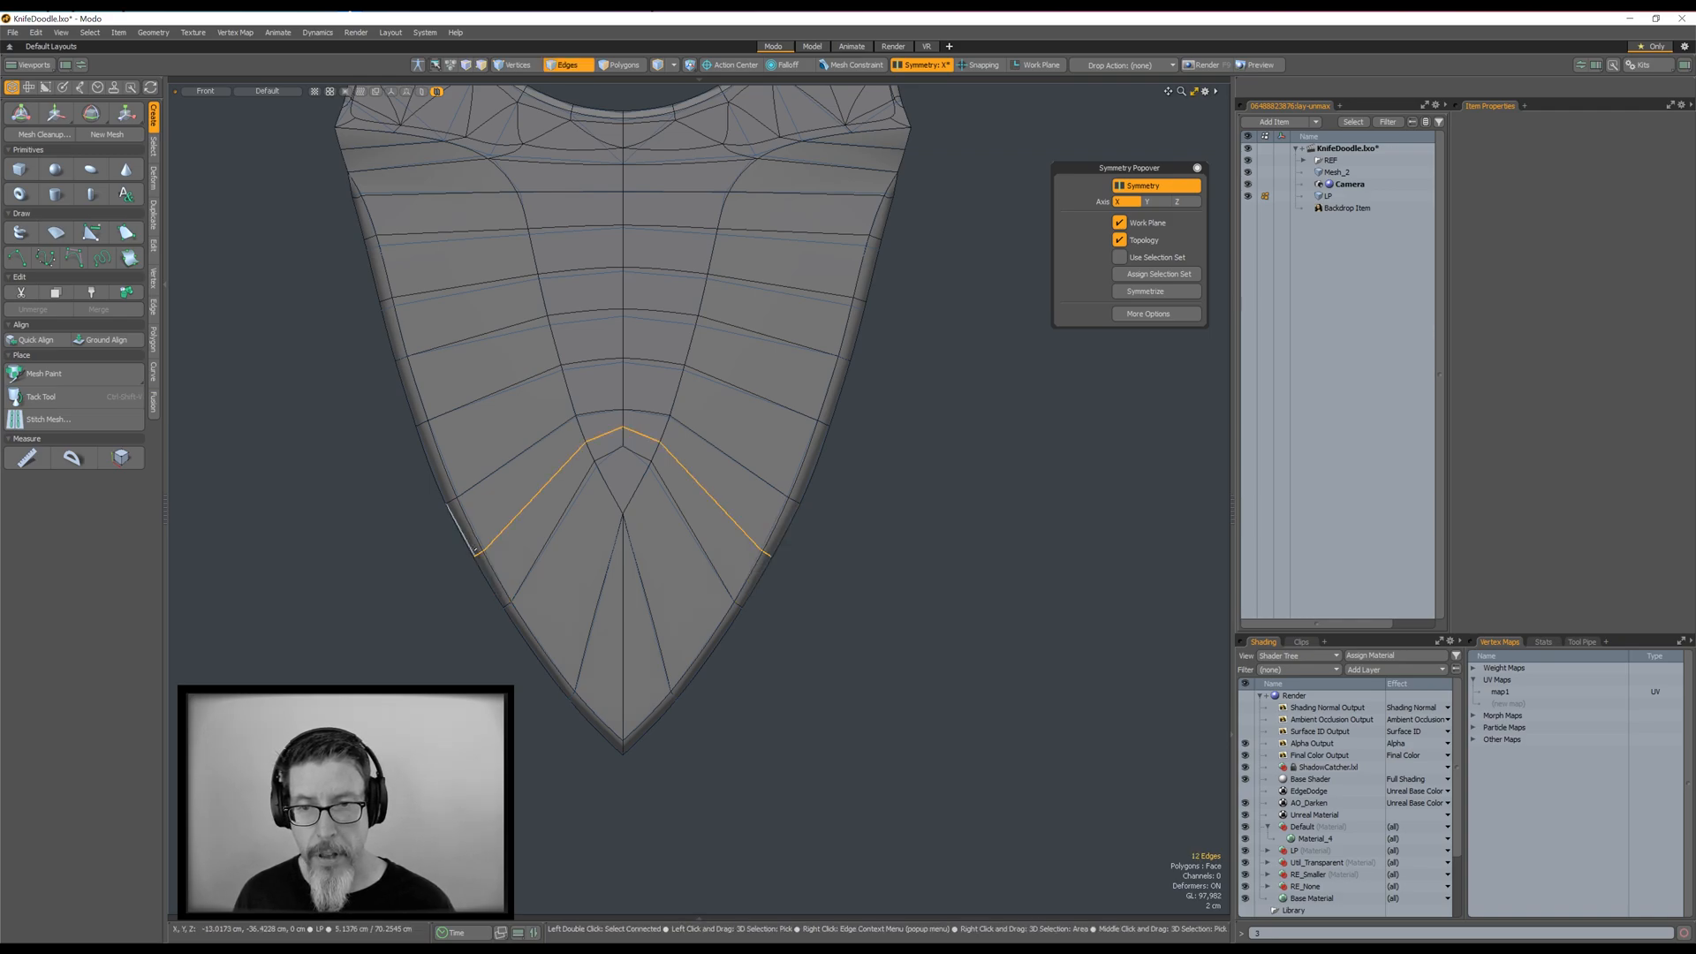
Move the outer end vertices of the lower blade edges to match the reference contour.
{"action": "key", "text": "1"}
{"action": "middle_click_drag", "start_coordinate": [452, 604], "coordinate": [442, 574]}
{"action": "left_click_drag", "start_coordinate": [452, 587], "coordinate": [543, 574], "text": "ctrl+alt"}
{"action": "key", "text": "w"}
{"action": "left_click", "coordinate": [618, 480]}
{"action": "left_click_drag", "start_coordinate": [615, 480], "coordinate": [470, 539]}
{"action": "scroll", "coordinate": [595, 500], "scroll_direction": "down", "scroll_amount": 4}
{"action": "key", "text": "Escape"}
Add another loop slice through the long outline segment nearer the blade tip.
{"action": "key", "text": "2"}
{"action": "left_click", "coordinate": [513, 658]}
{"action": "key", "text": "alt+c"}
{"action": "left_click", "coordinate": [515, 658]}
{"action": "key", "text": "q"}
Remove the new loop's portion above the tip fan and its leftover inner edges, hiding the reference mesh.
{"action": "left_click_drag", "start_coordinate": [601, 420], "coordinate": [582, 550], "text": "alt+shift"}
{"action": "scroll", "coordinate": [579, 529], "scroll_direction": "down", "scroll_amount": 3}
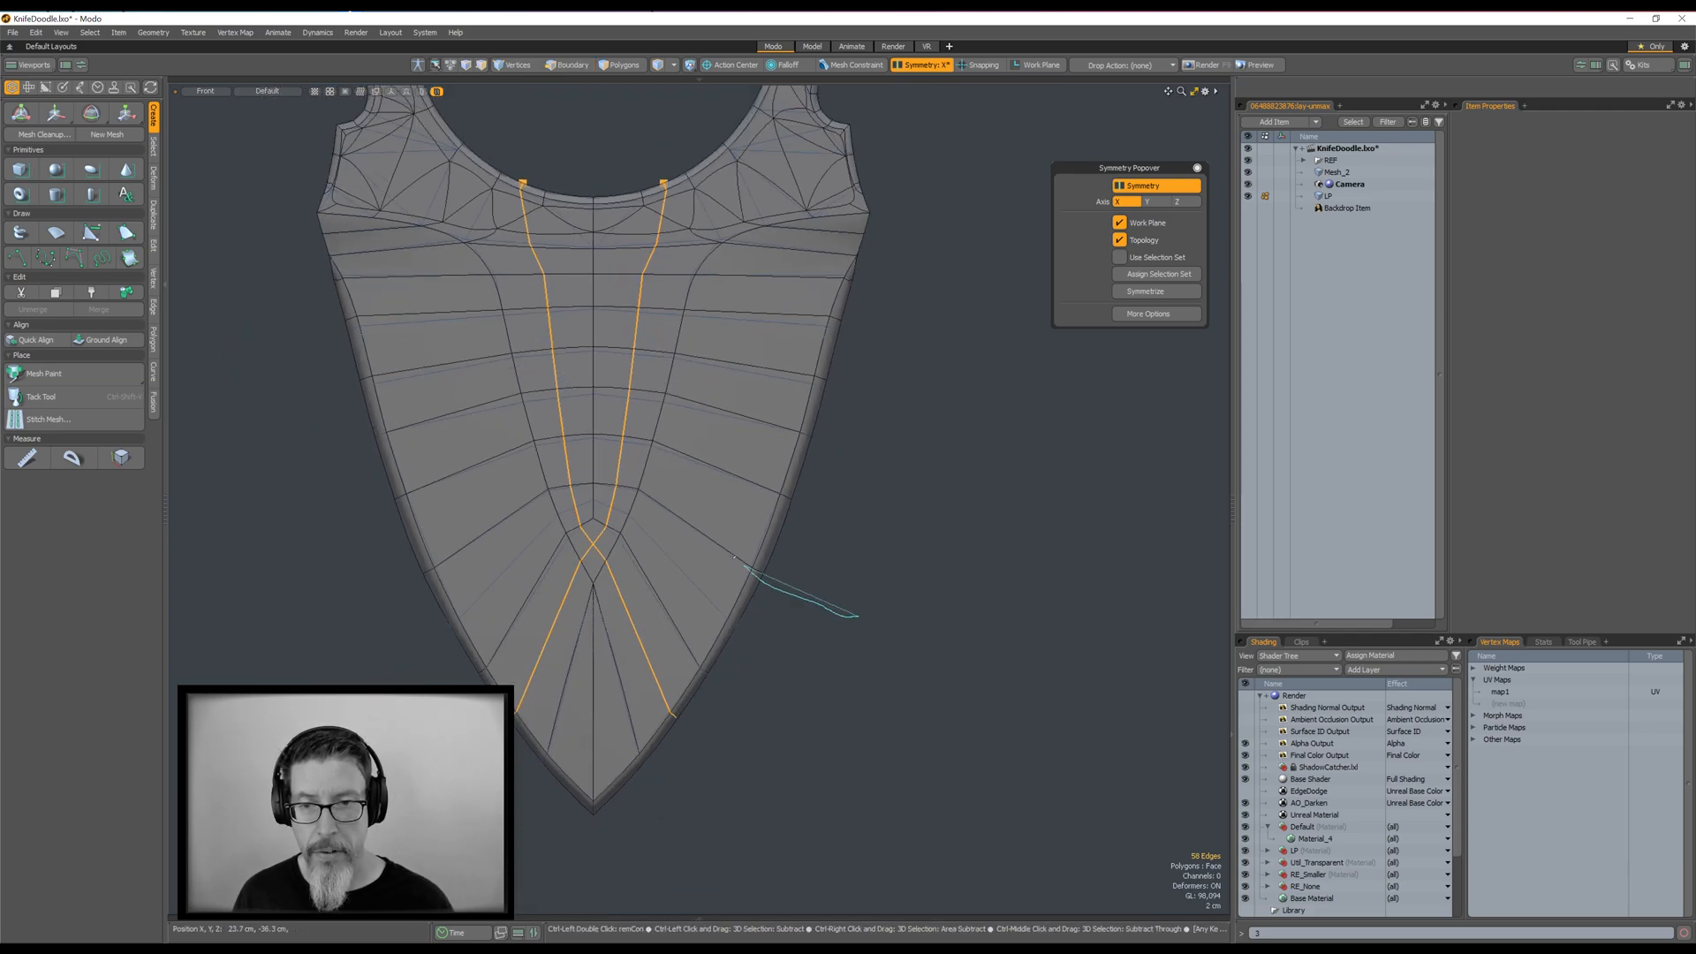
{"action": "middle_click_drag", "start_coordinate": [947, 641], "coordinate": [946, 636], "text": "ctrl"}
{"action": "key", "text": "BackSpace"}
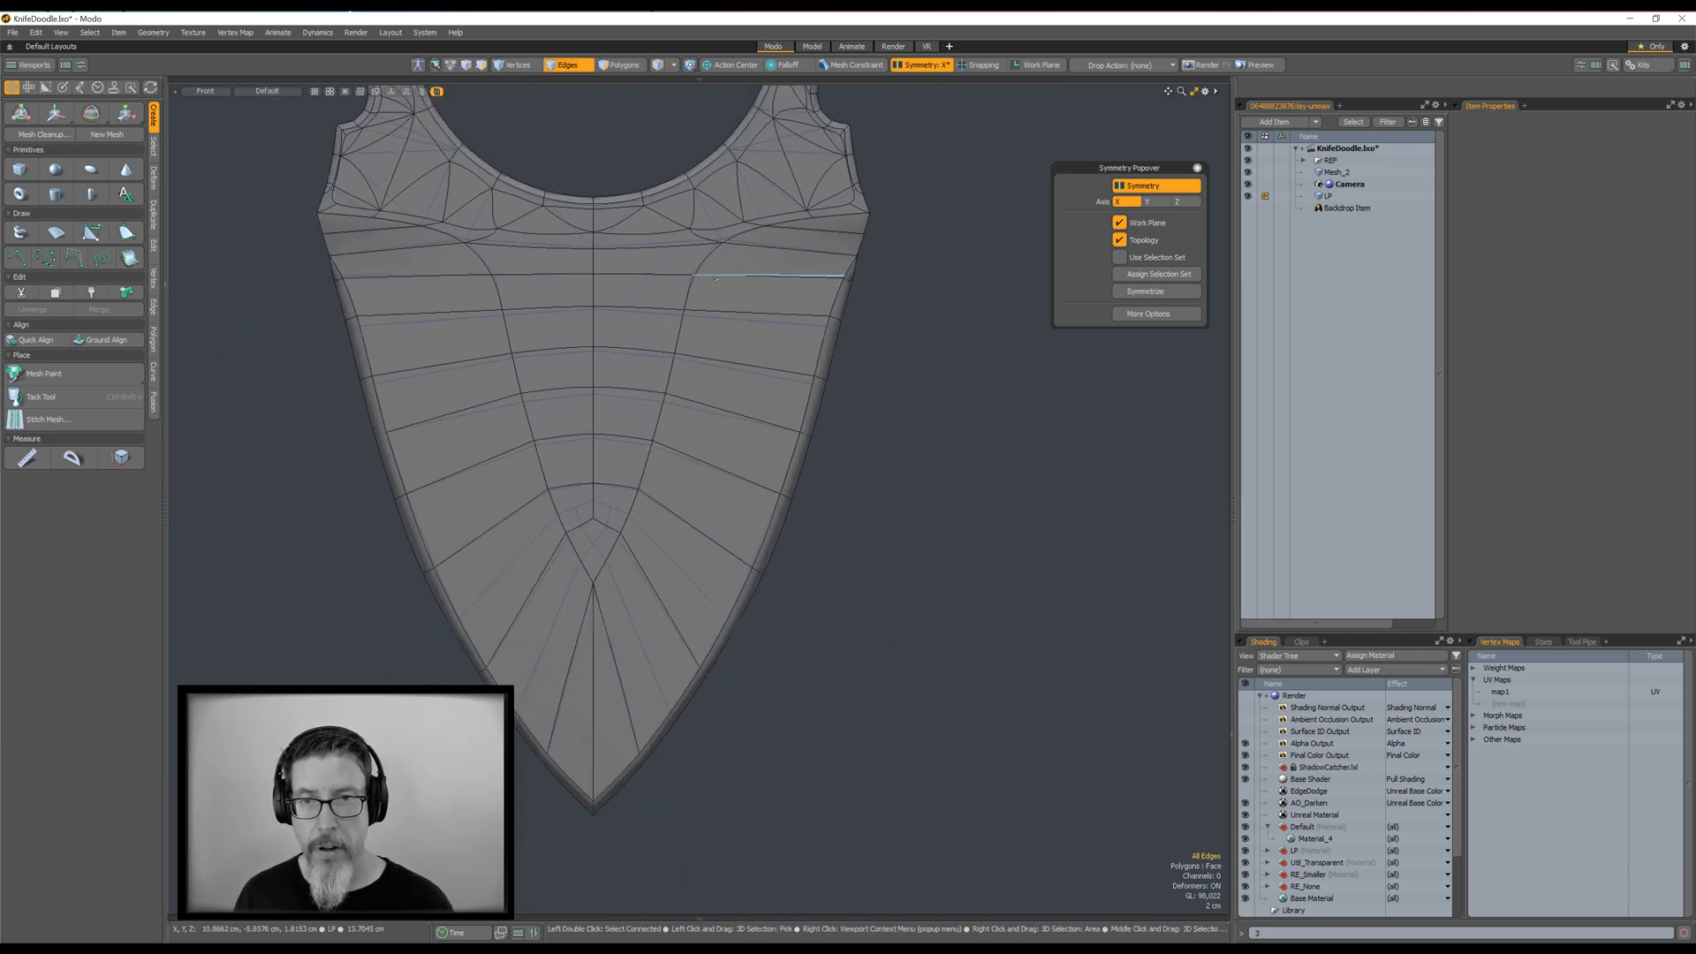
{"action": "left_click_drag", "start_coordinate": [530, 535], "coordinate": [512, 452], "text": "alt+shift"}
{"action": "left_click_drag", "start_coordinate": [513, 452], "coordinate": [569, 454], "text": "ctrl+alt"}
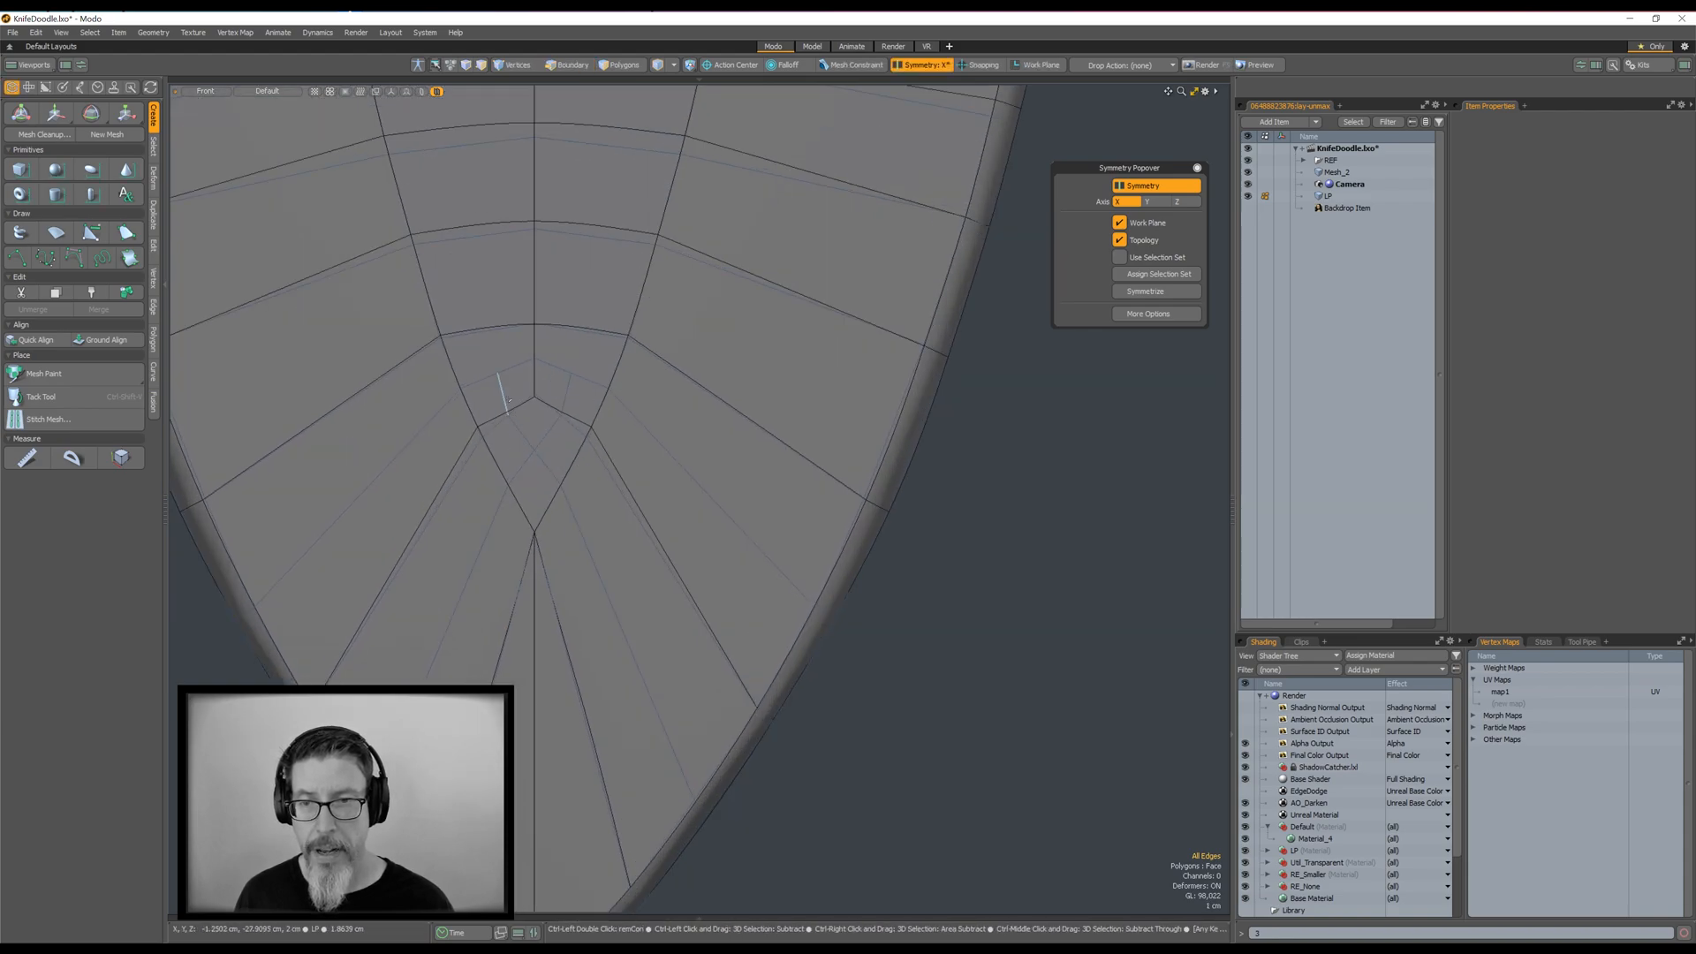
{"action": "left_click_drag", "start_coordinate": [505, 376], "coordinate": [529, 401], "text": "alt+shift"}
{"action": "key", "text": "shift+h"}
{"action": "left_click", "coordinate": [560, 475], "text": "shift"}
{"action": "key", "text": "BackSpace"}
Try to split the tip diamond between its upper vertex and two lower side vertices with Split All.
{"action": "scroll", "coordinate": [607, 463], "scroll_direction": "down", "scroll_amount": 2}
{"action": "left_click_drag", "start_coordinate": [607, 463], "coordinate": [574, 447], "text": "alt+shift"}
{"action": "scroll", "coordinate": [552, 459], "scroll_direction": "up", "scroll_amount": 1}
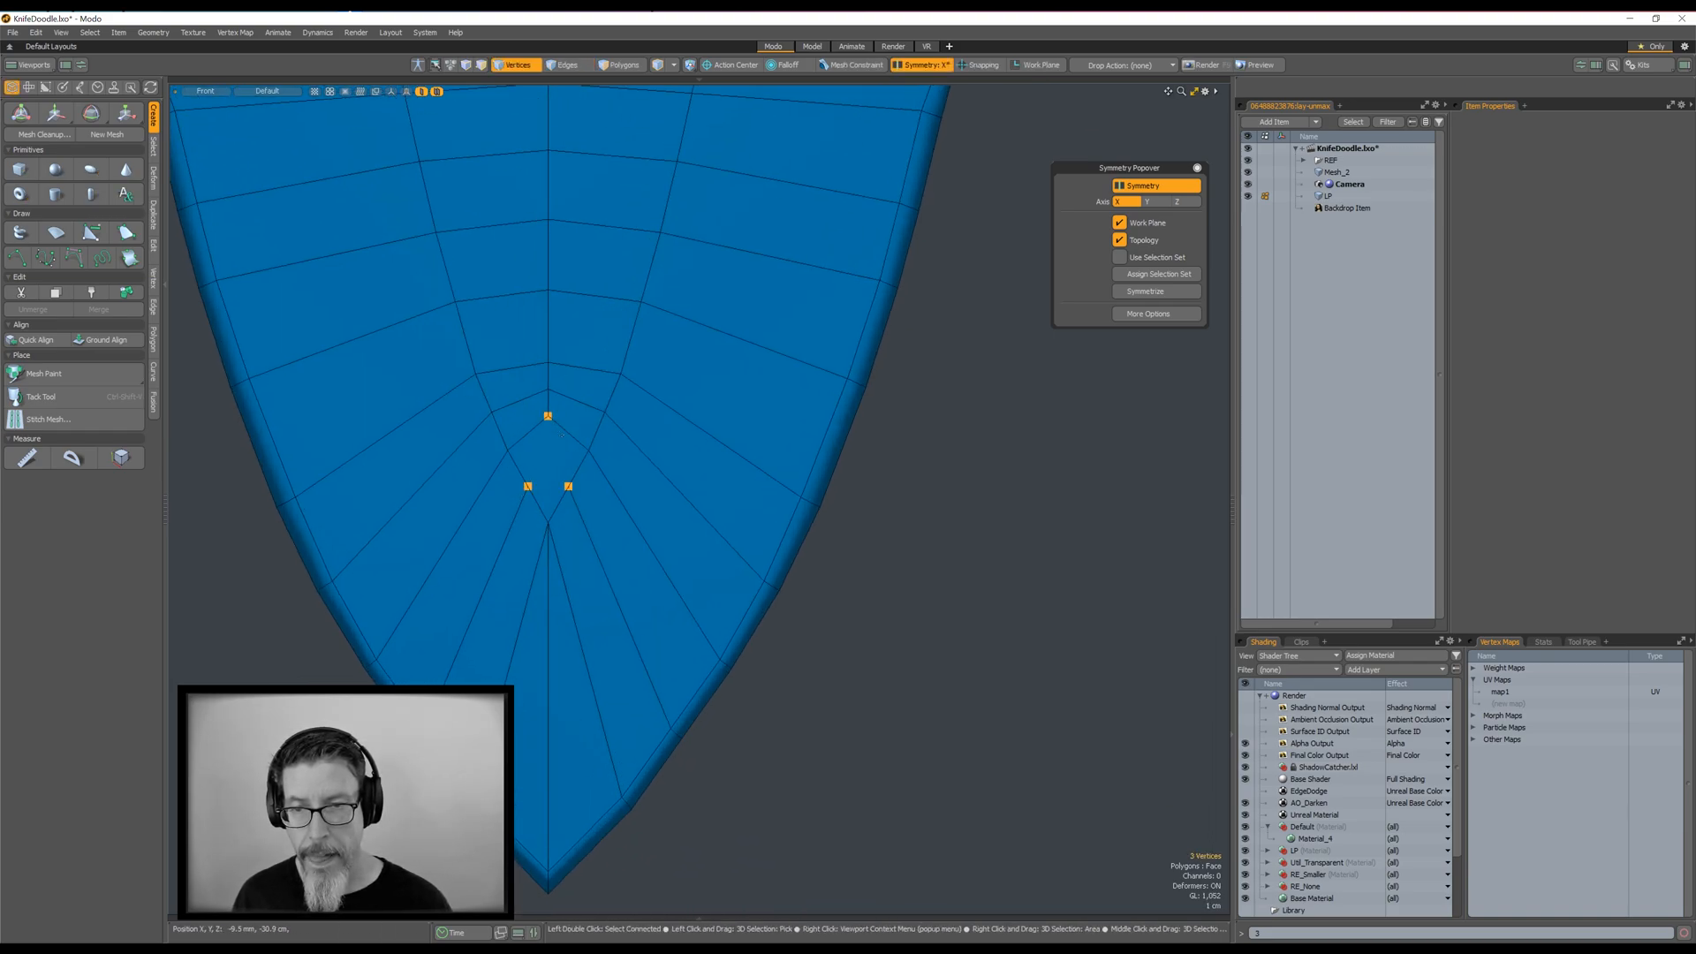
{"action": "key", "text": "shift+c"}
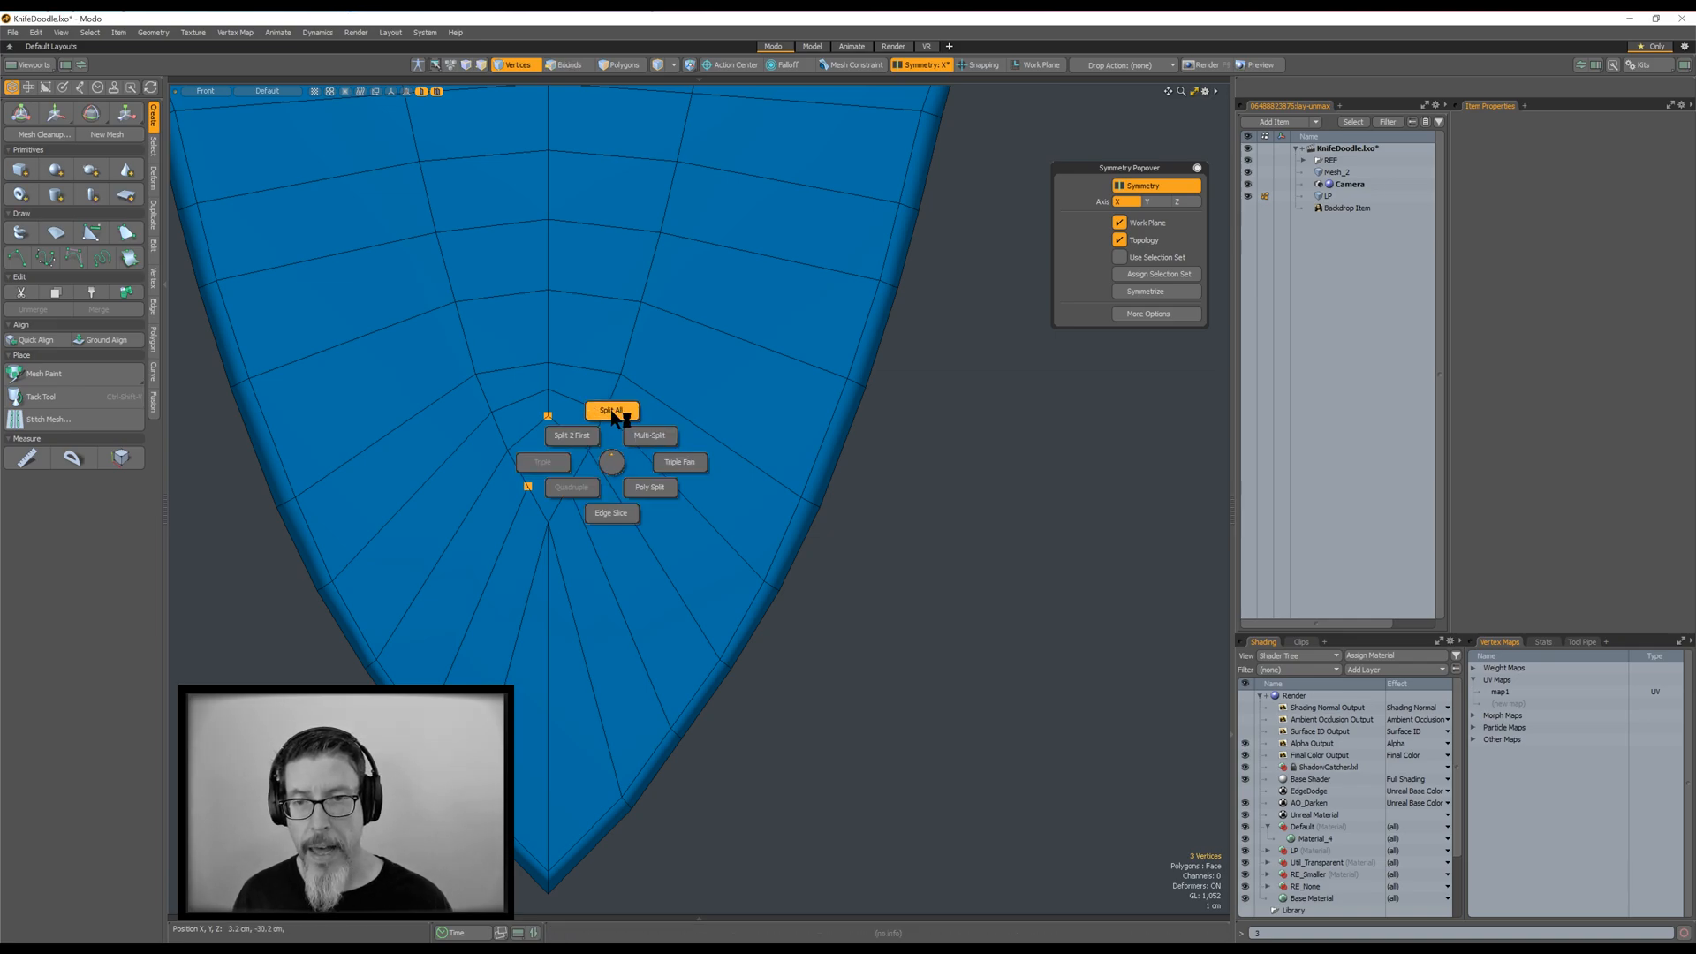
{"action": "left_click", "coordinate": [612, 411]}
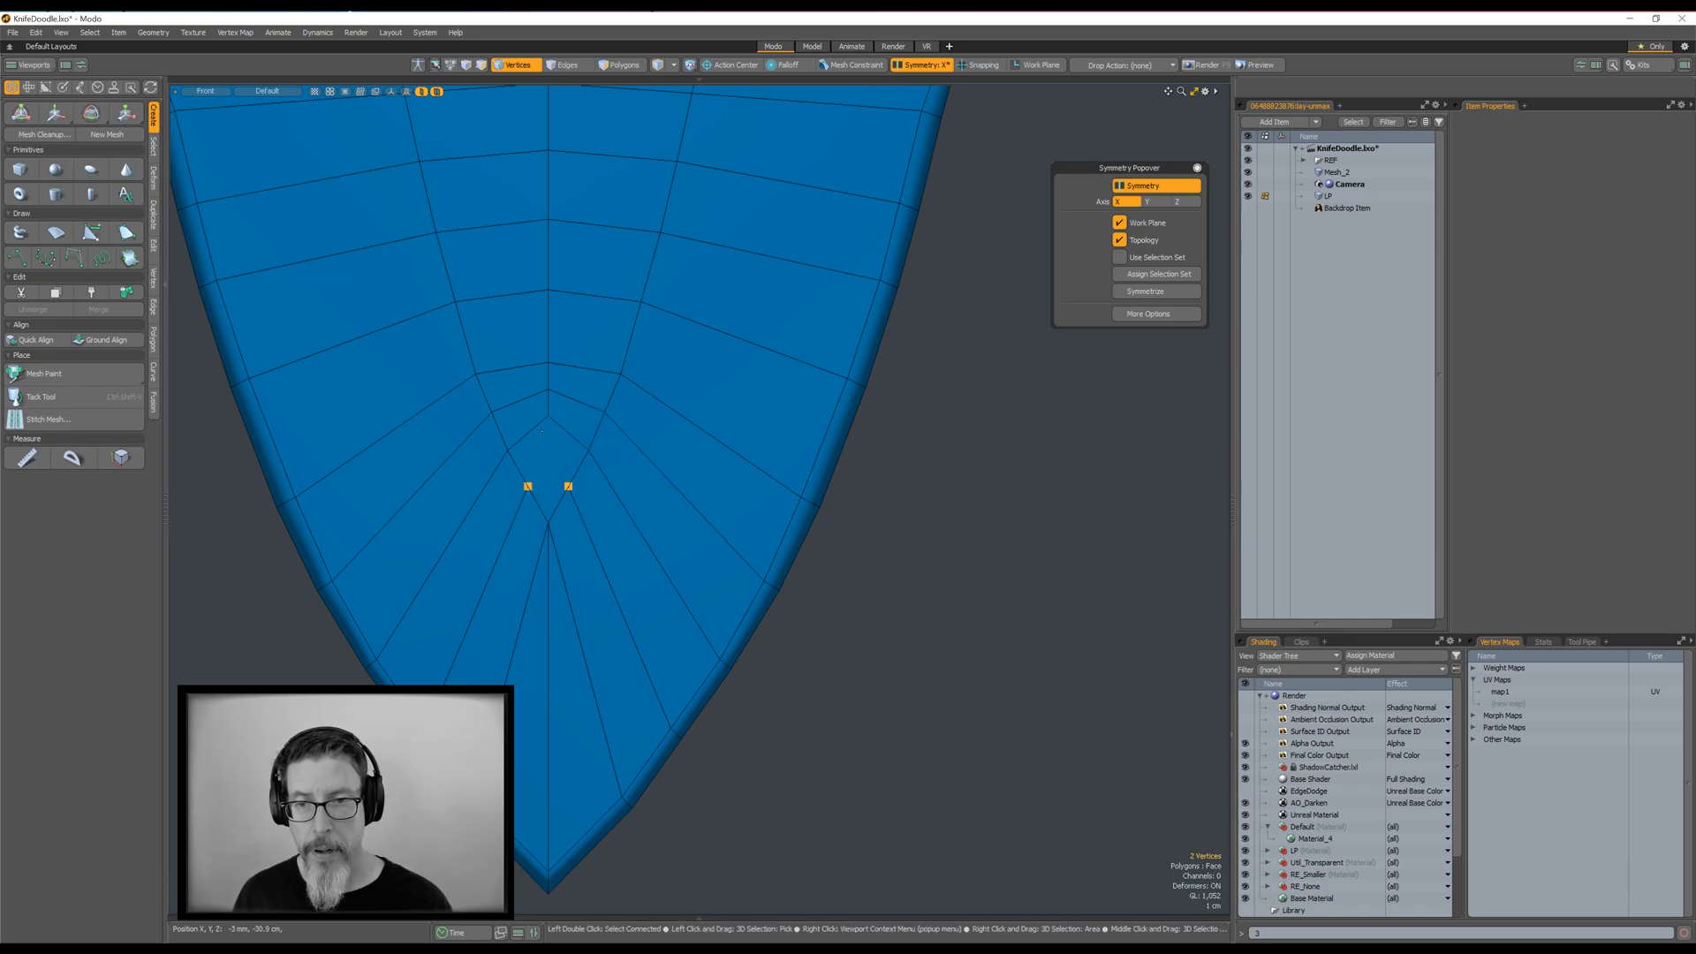
Set symmetry to the Z axis and split the tip diamond between its upper vertex and two lower side vertices.
{"action": "left_click", "coordinate": [542, 432]}
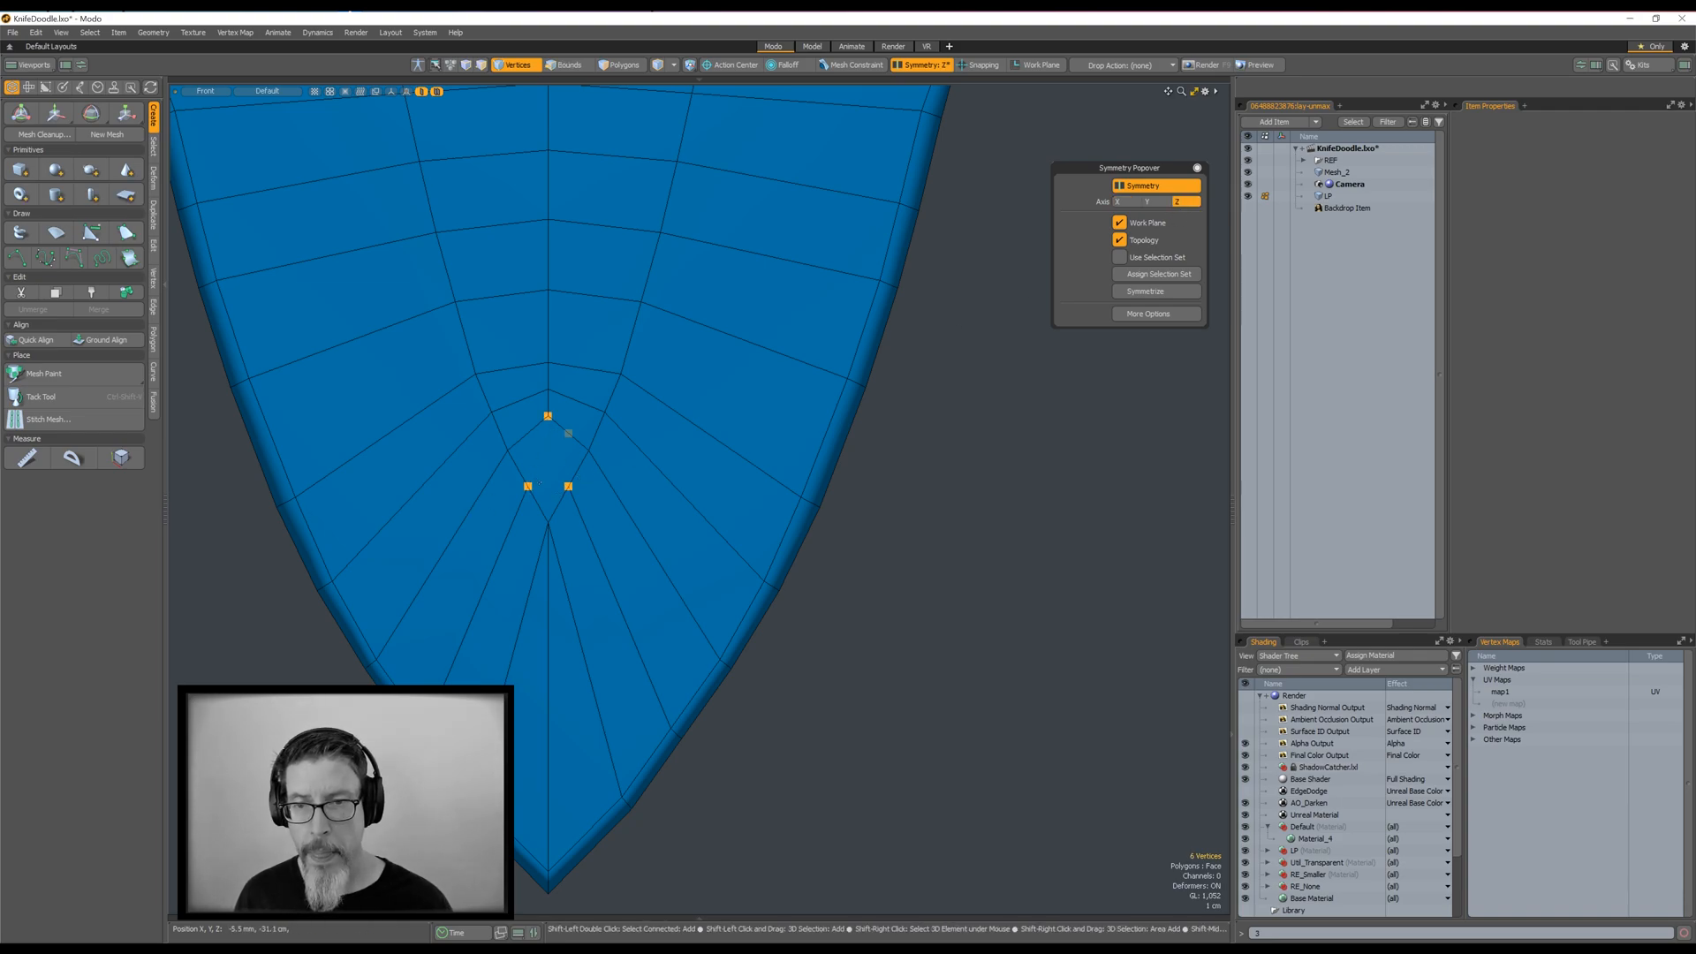
{"action": "key", "text": "c"}
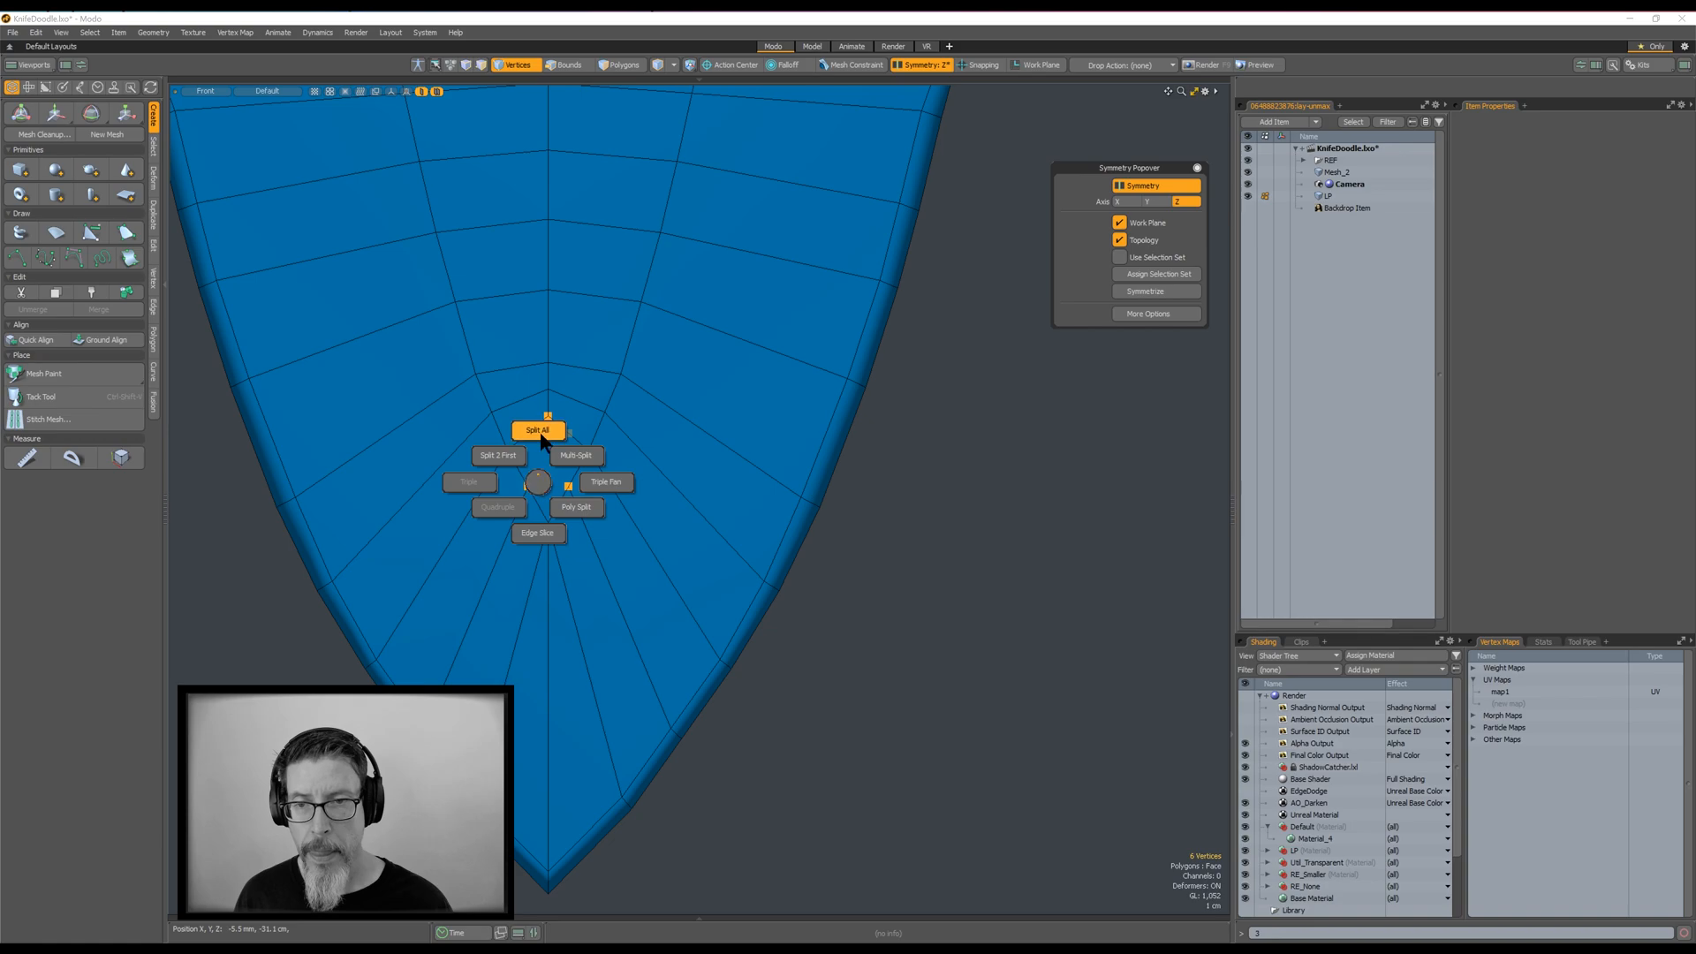
{"action": "left_click", "coordinate": [494, 457]}
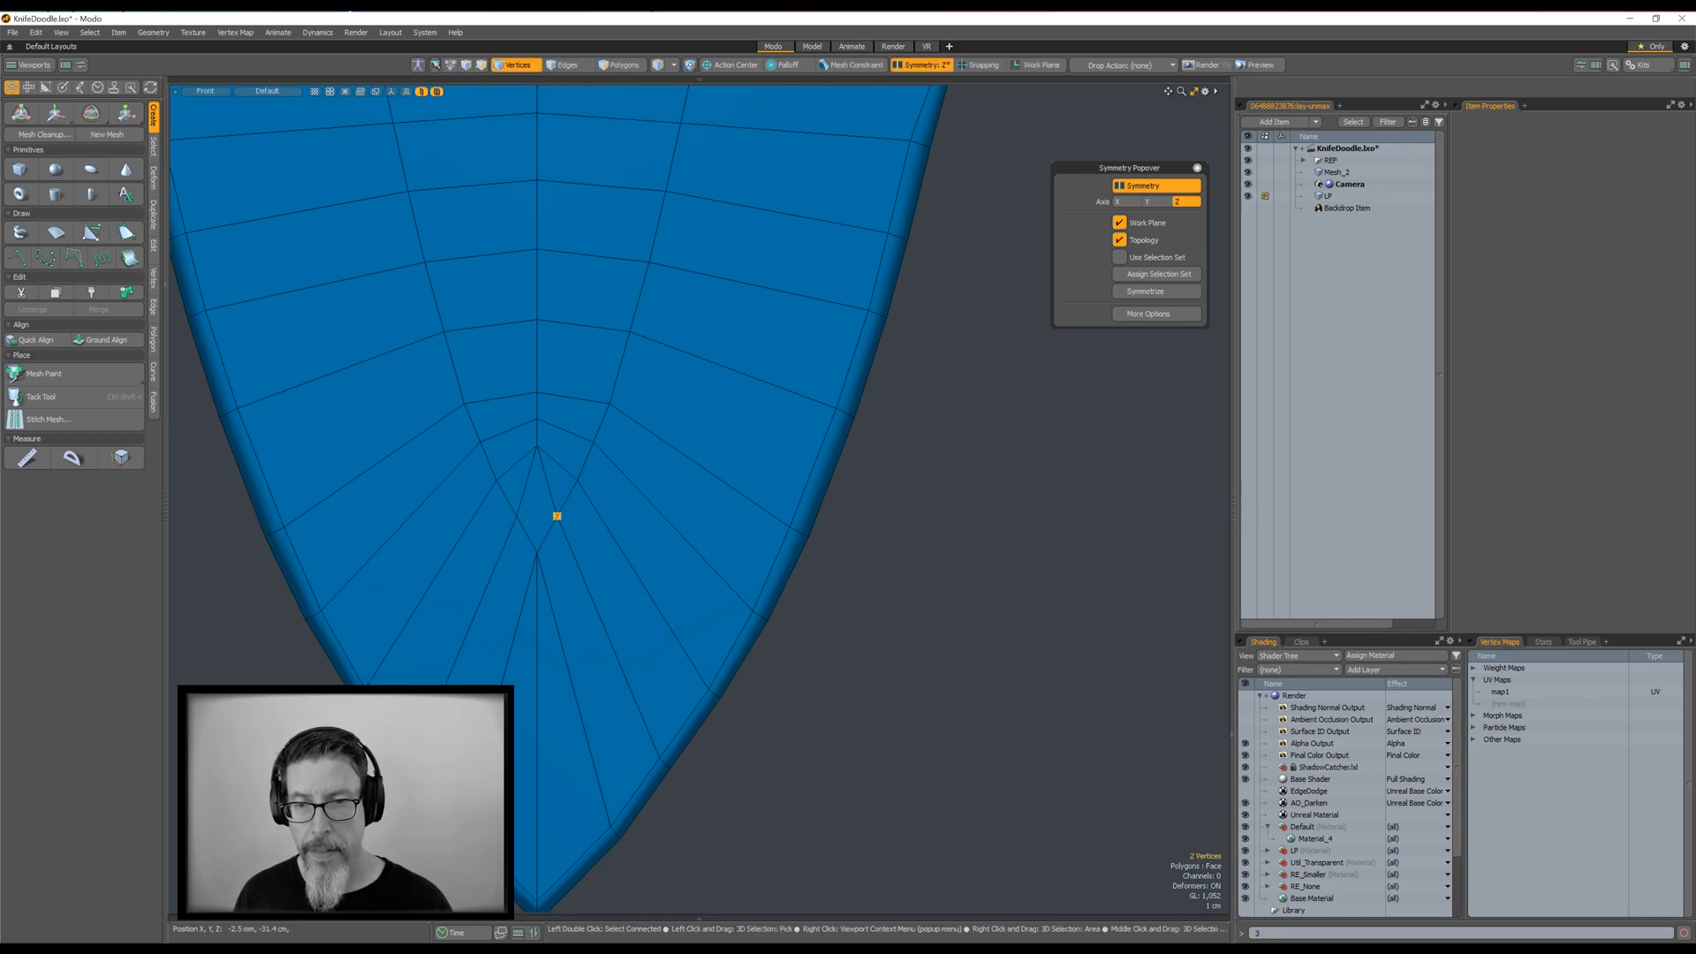
{"action": "key", "text": "c"}
{"action": "left_click", "coordinate": [528, 467]}
{"action": "left_click", "coordinate": [603, 536]}
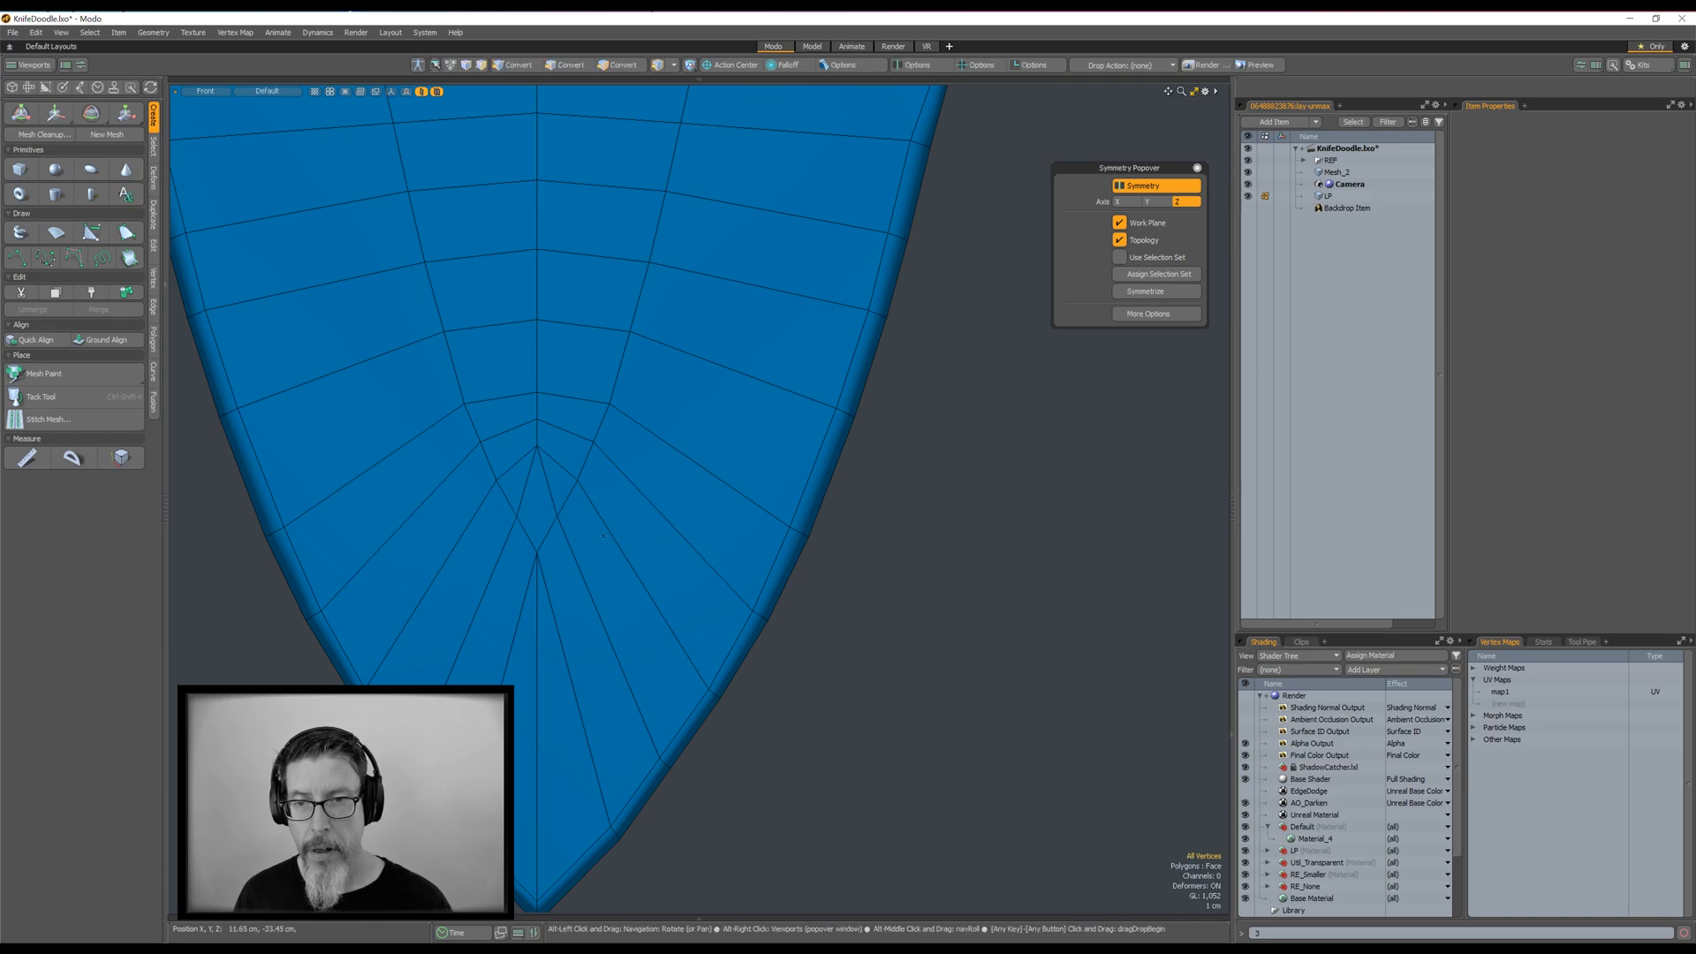
{"action": "key", "text": "alt+c"}
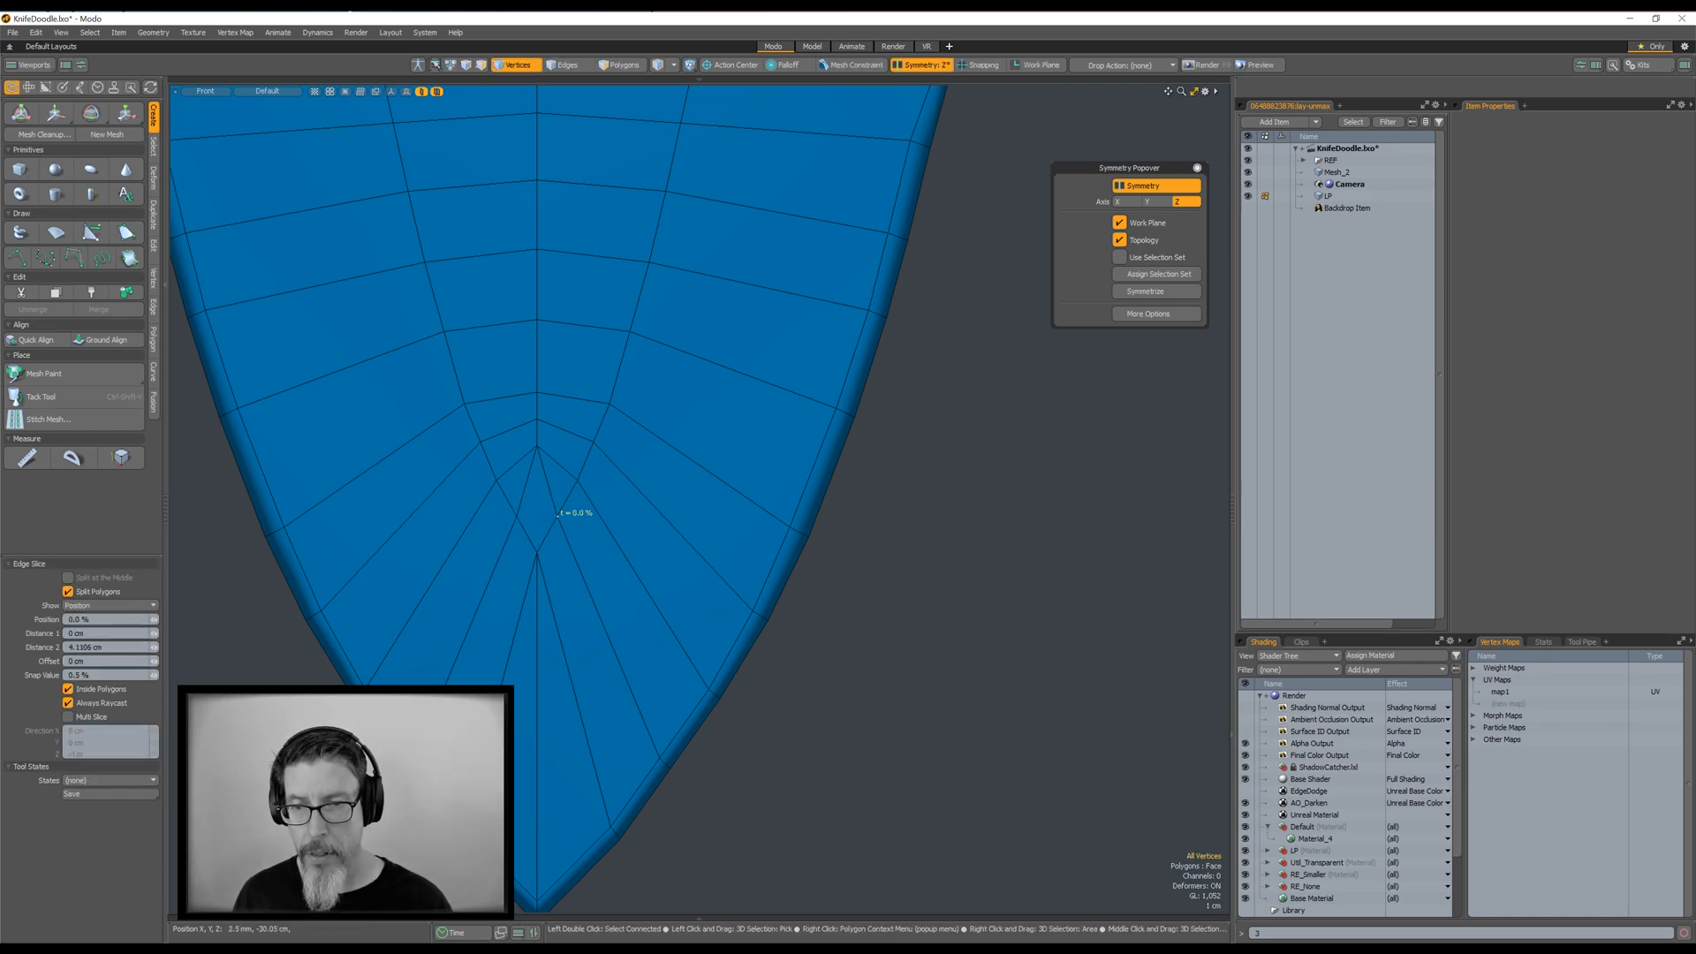
Turn symmetry off and remove the leftover edges inside the tip diamond on the blade's opposite side.
{"action": "left_click_drag", "start_coordinate": [460, 535], "coordinate": [698, 485], "text": "alt"}
{"action": "key", "text": "ctrl+space"}
{"action": "left_click", "coordinate": [574, 488]}
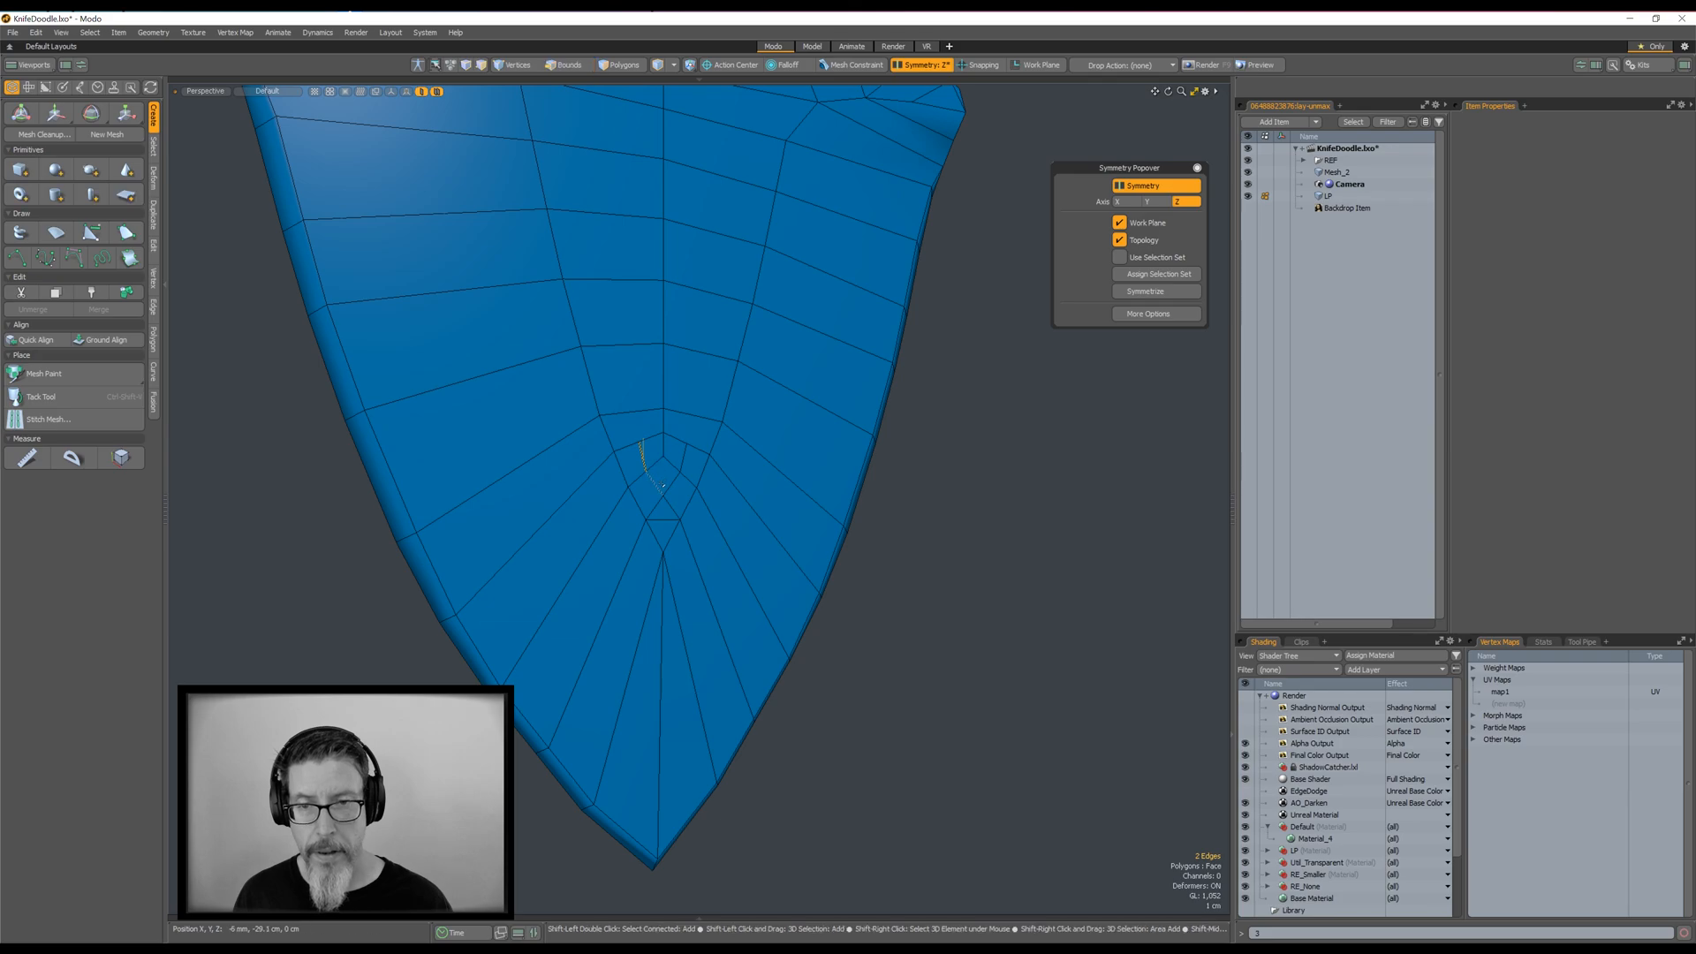
{"action": "left_click_drag", "start_coordinate": [669, 490], "coordinate": [666, 540], "text": "alt"}
{"action": "left_click", "coordinate": [1025, 301]}
{"action": "left_click", "coordinate": [1150, 183]}
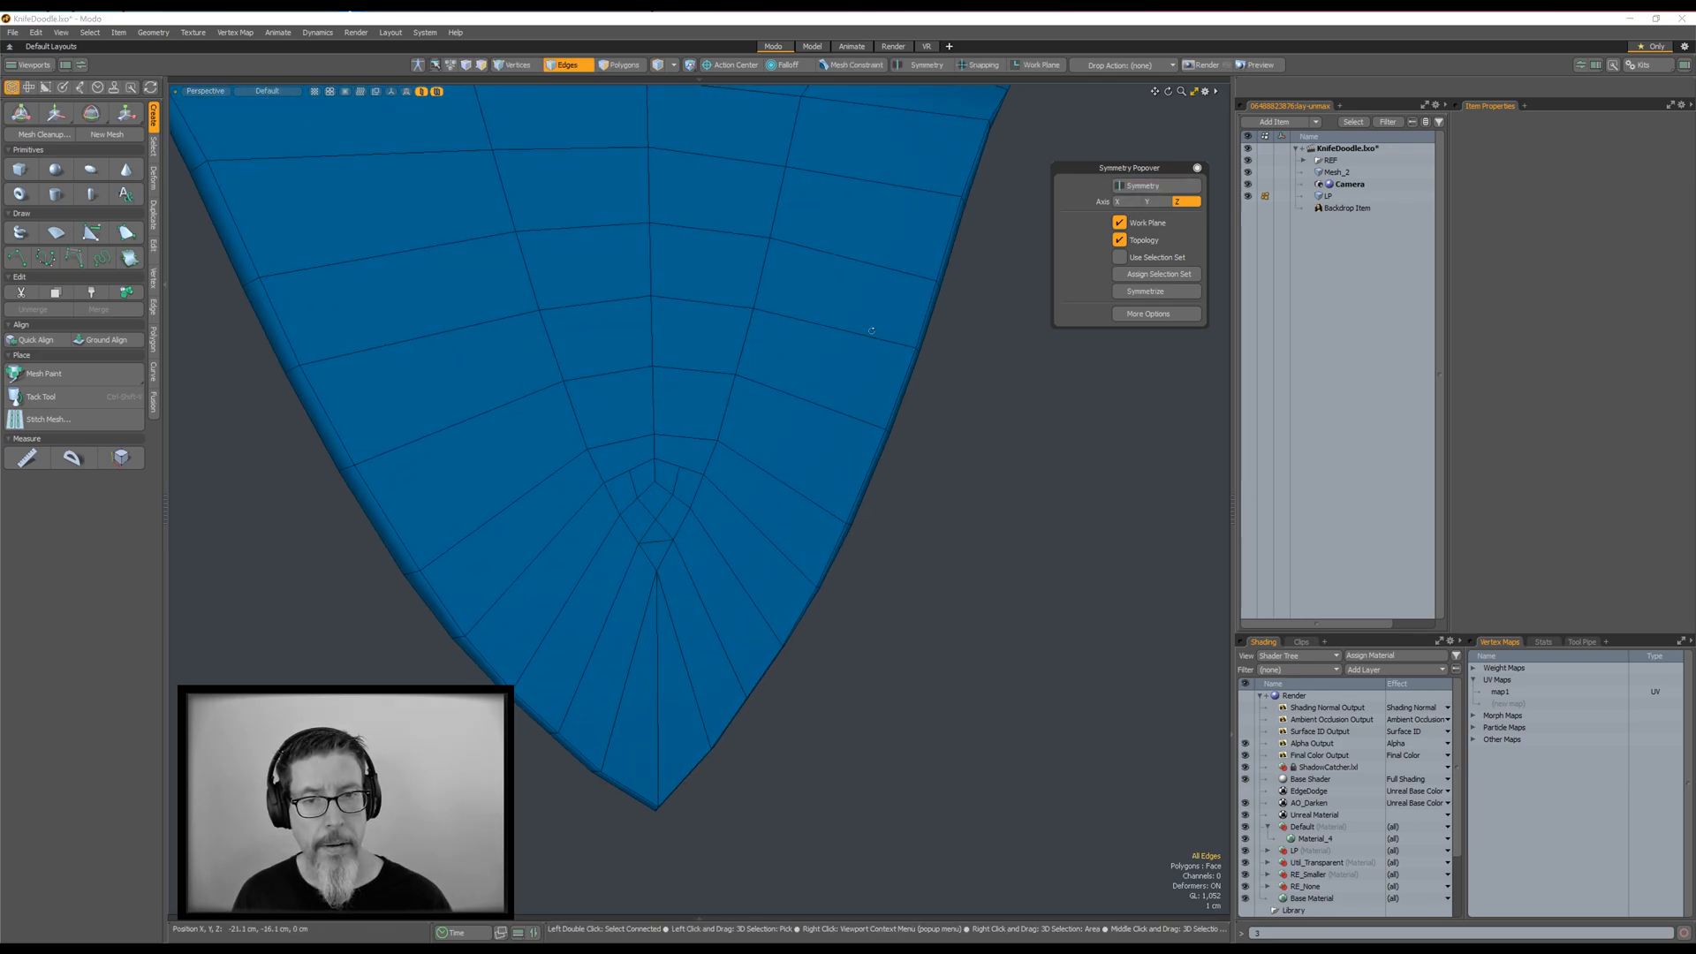
{"action": "left_click_drag", "start_coordinate": [658, 477], "coordinate": [641, 456], "text": "alt"}
{"action": "left_click", "coordinate": [618, 467], "text": "shift"}
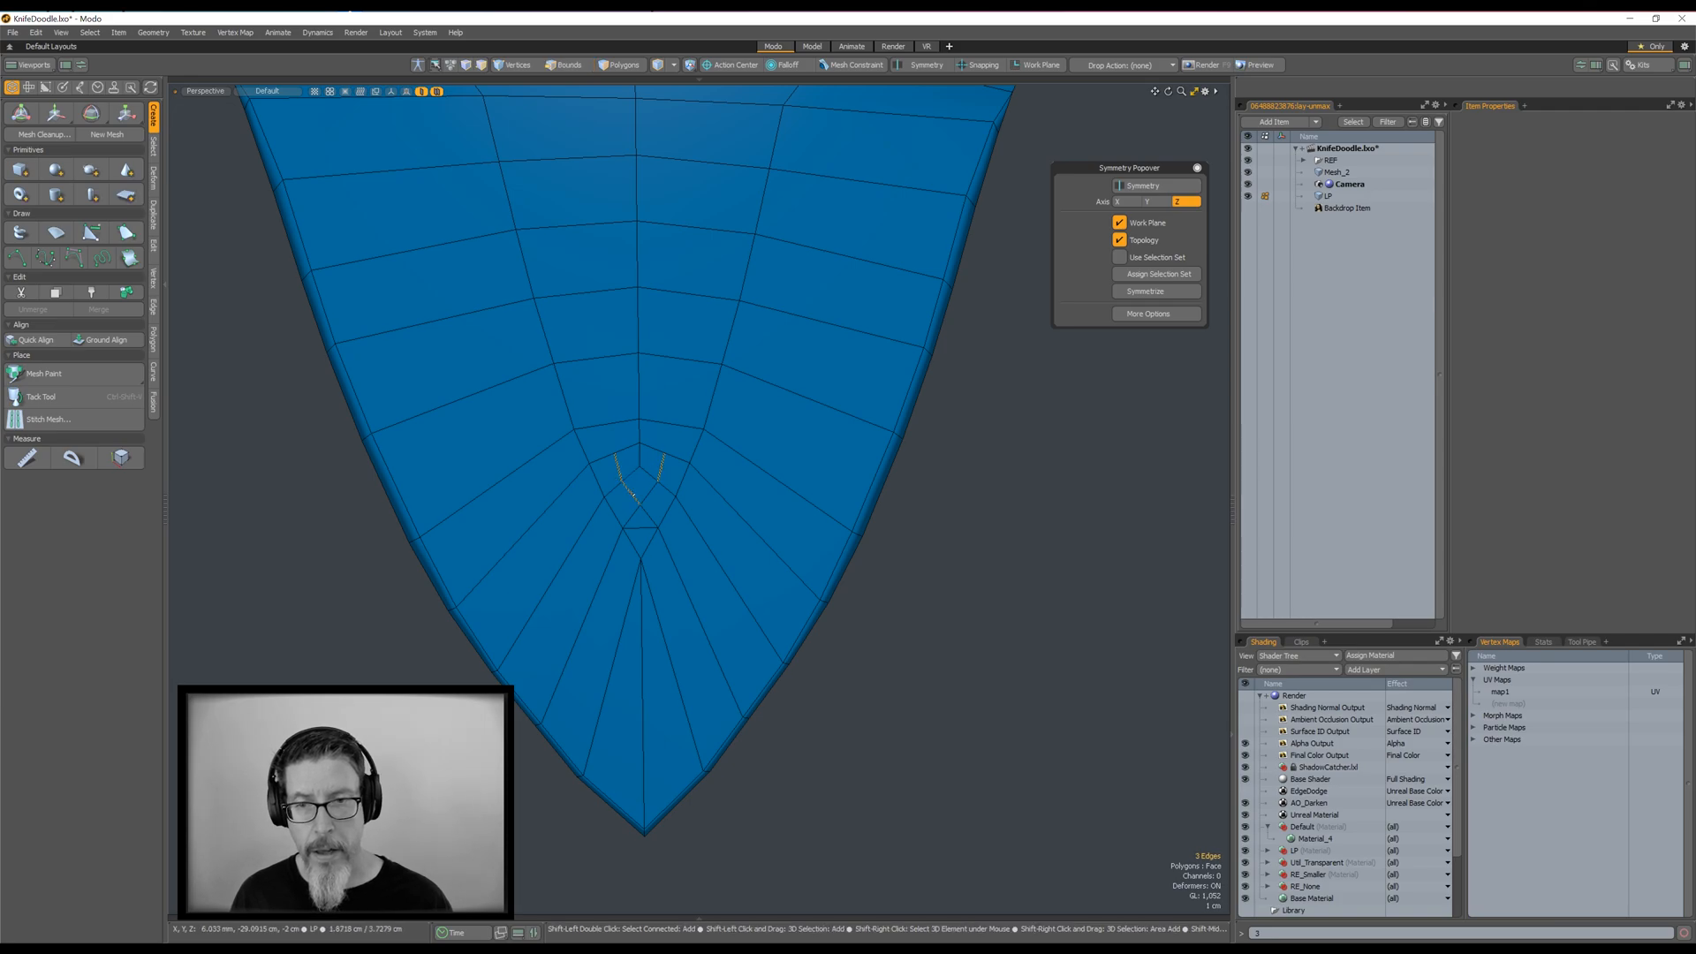
{"action": "key", "text": "BackSpace"}
{"action": "left_click_drag", "start_coordinate": [759, 472], "coordinate": [625, 524], "text": "alt"}
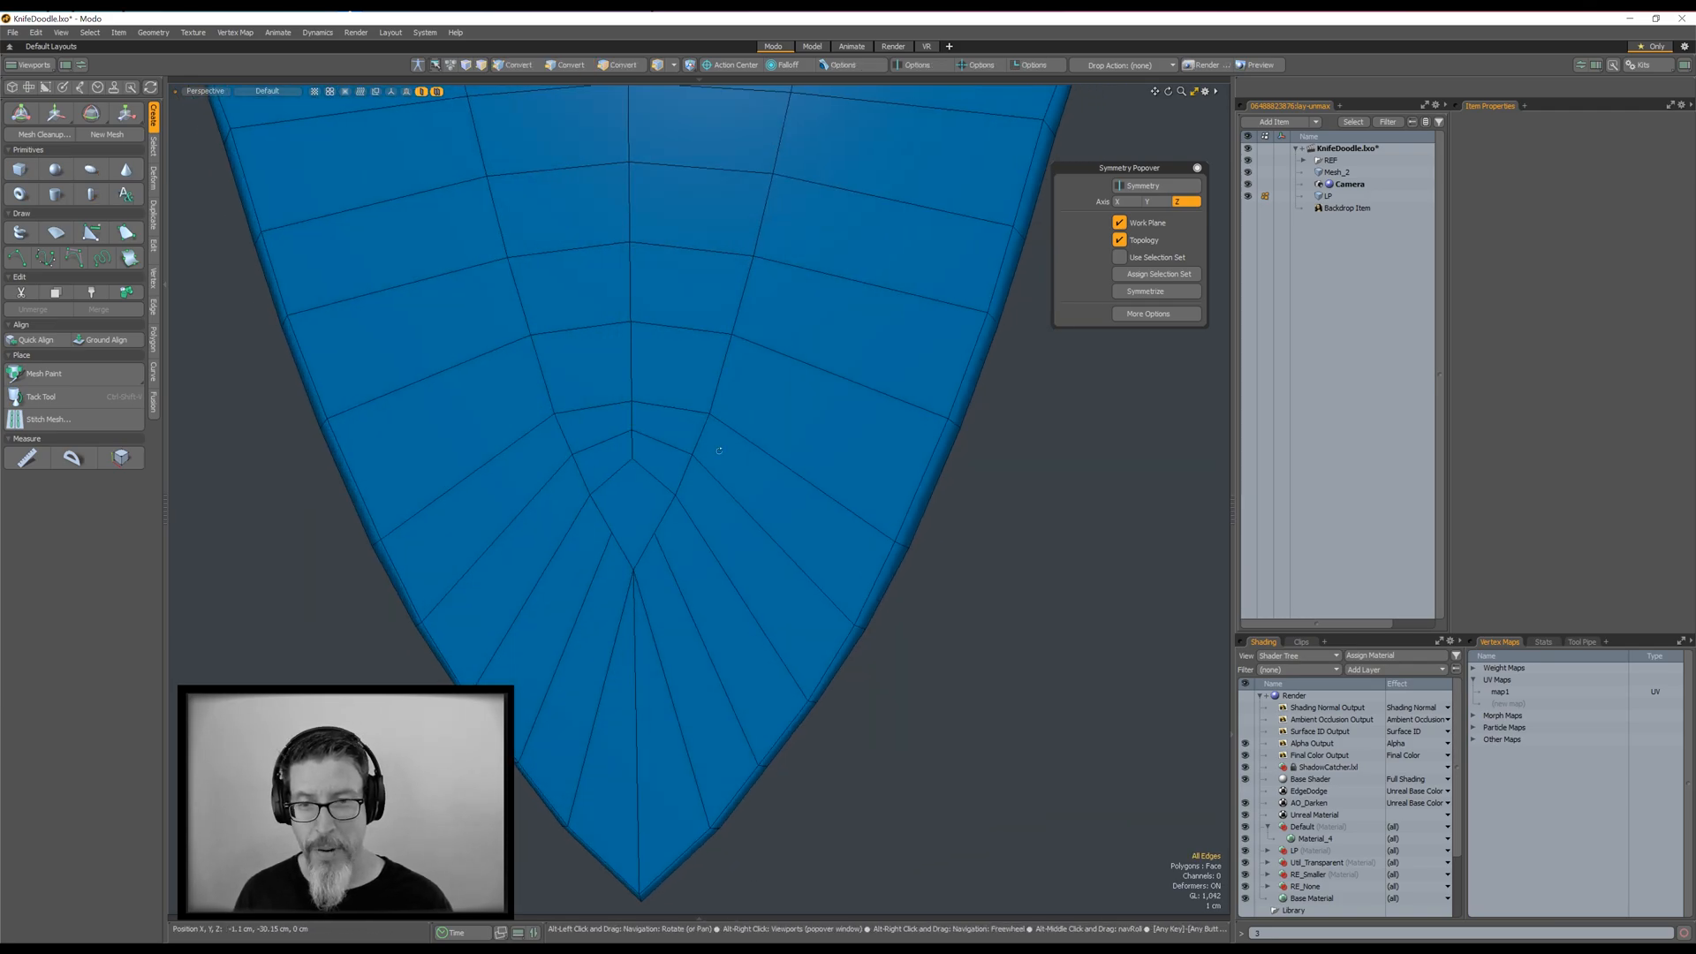
Connect the opposite side's tip diamond vertices with Split All, joining the upper vertex and both lower side vertices.
{"action": "key", "text": "1"}
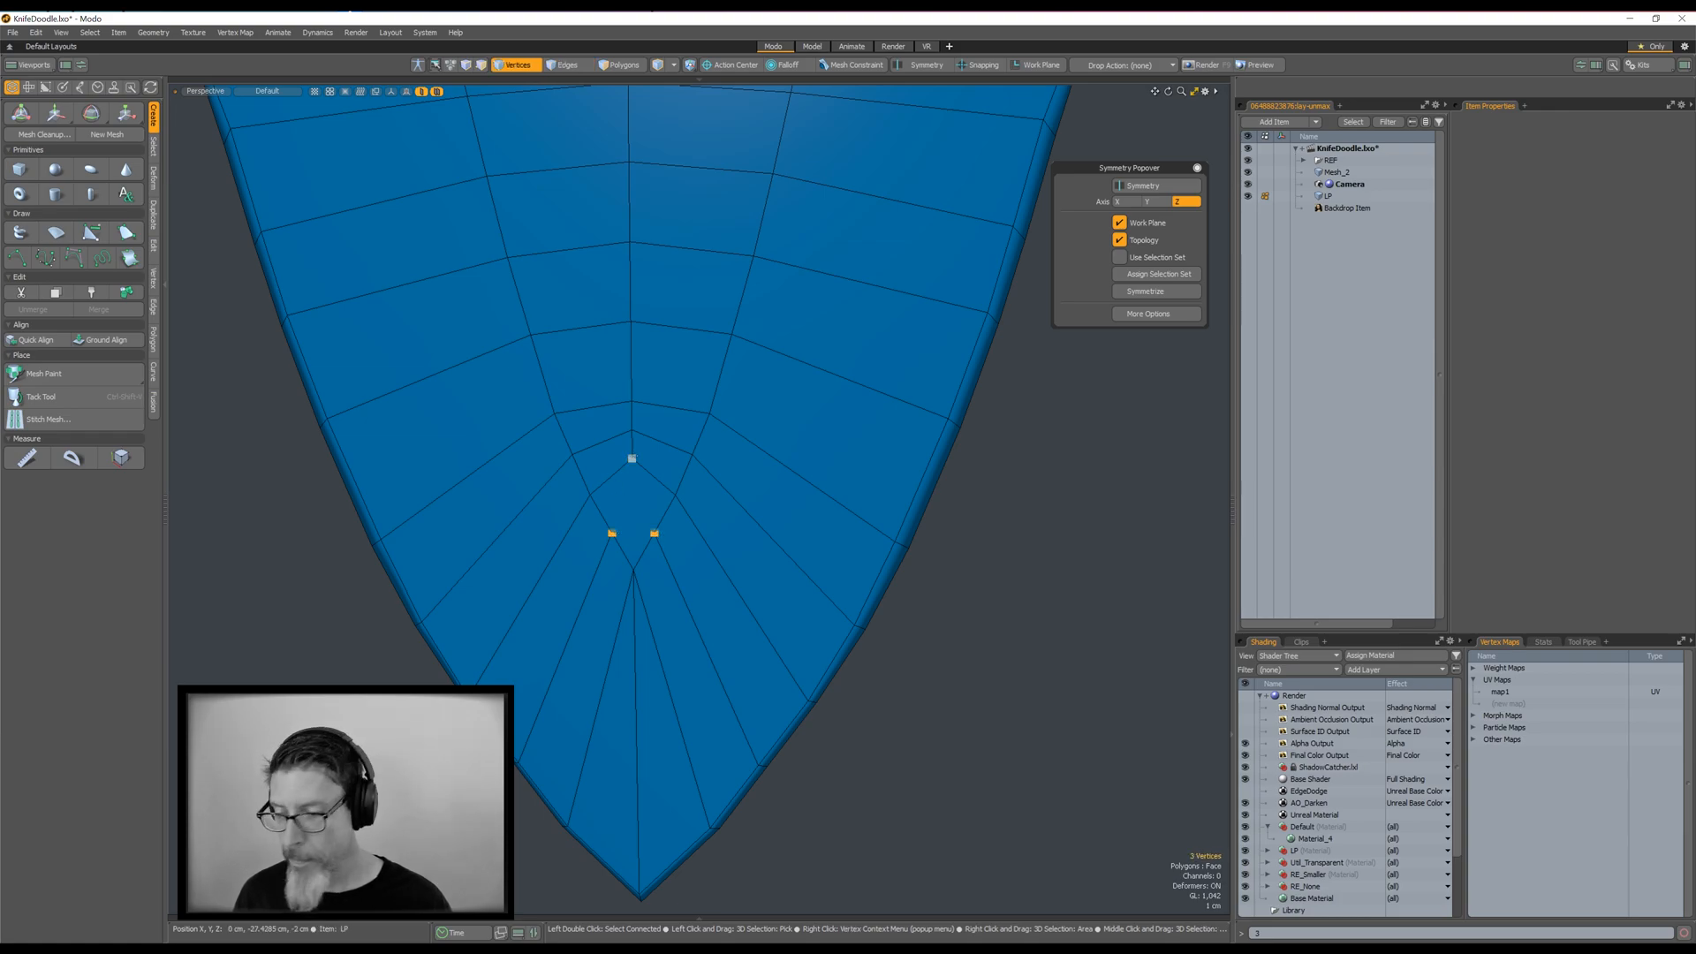
{"action": "key", "text": "ctrl+c"}
{"action": "left_click", "coordinate": [635, 411]}
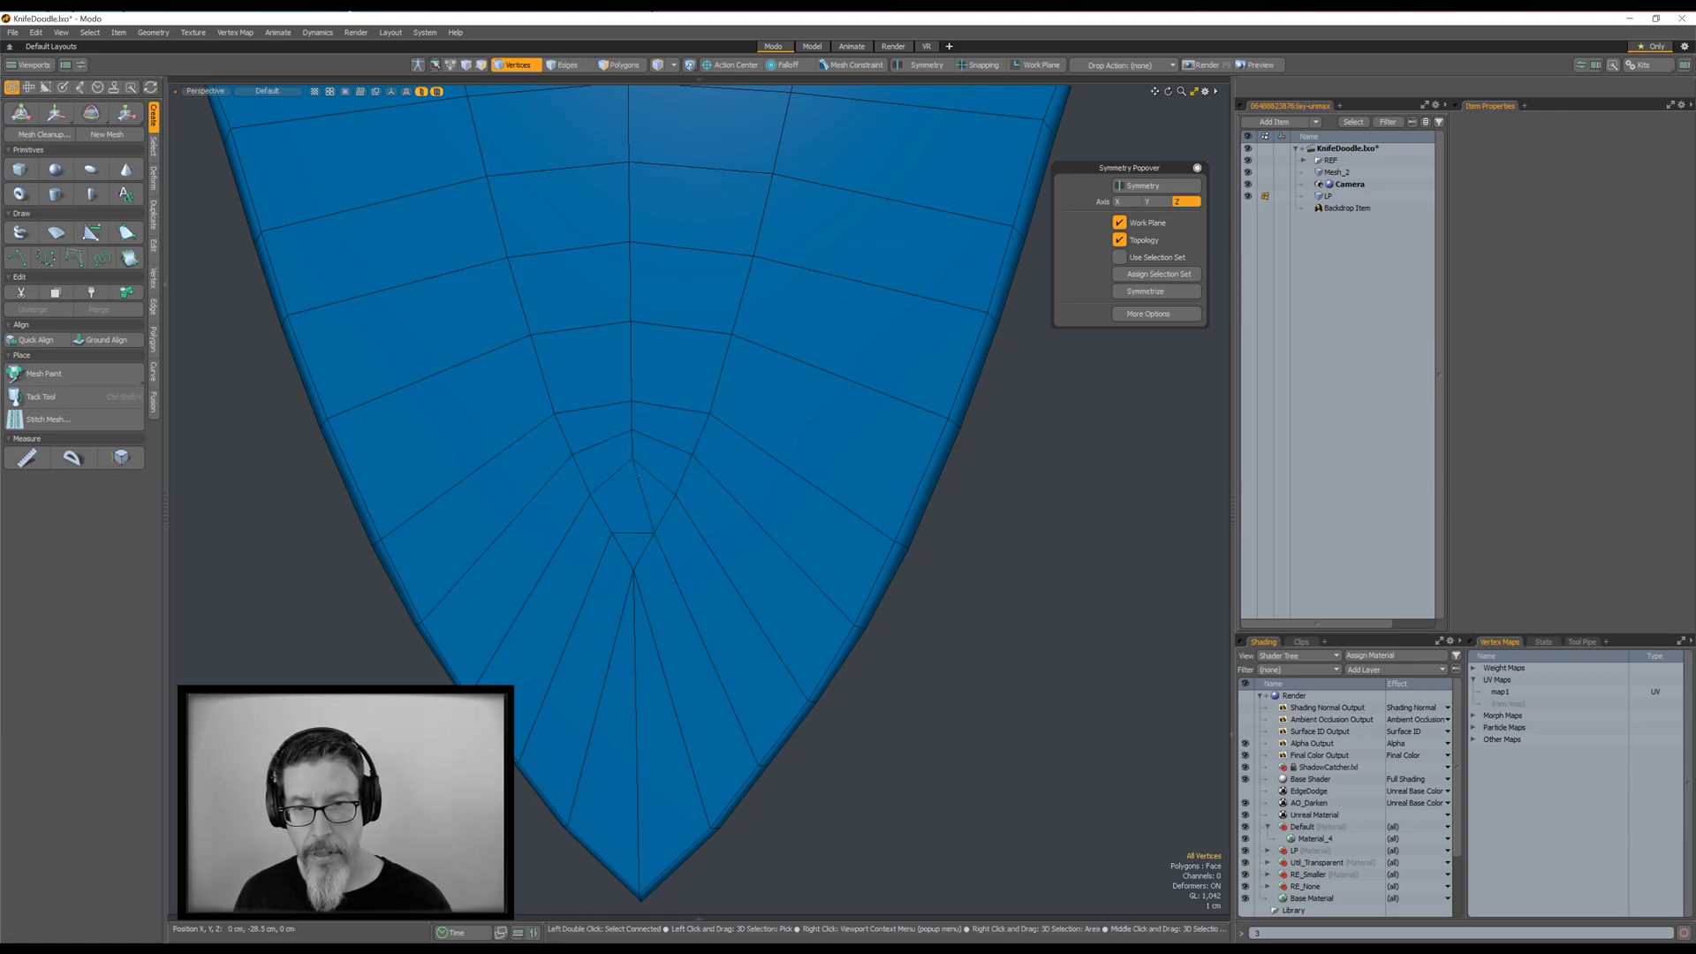
{"action": "key", "text": "ctrl+c"}
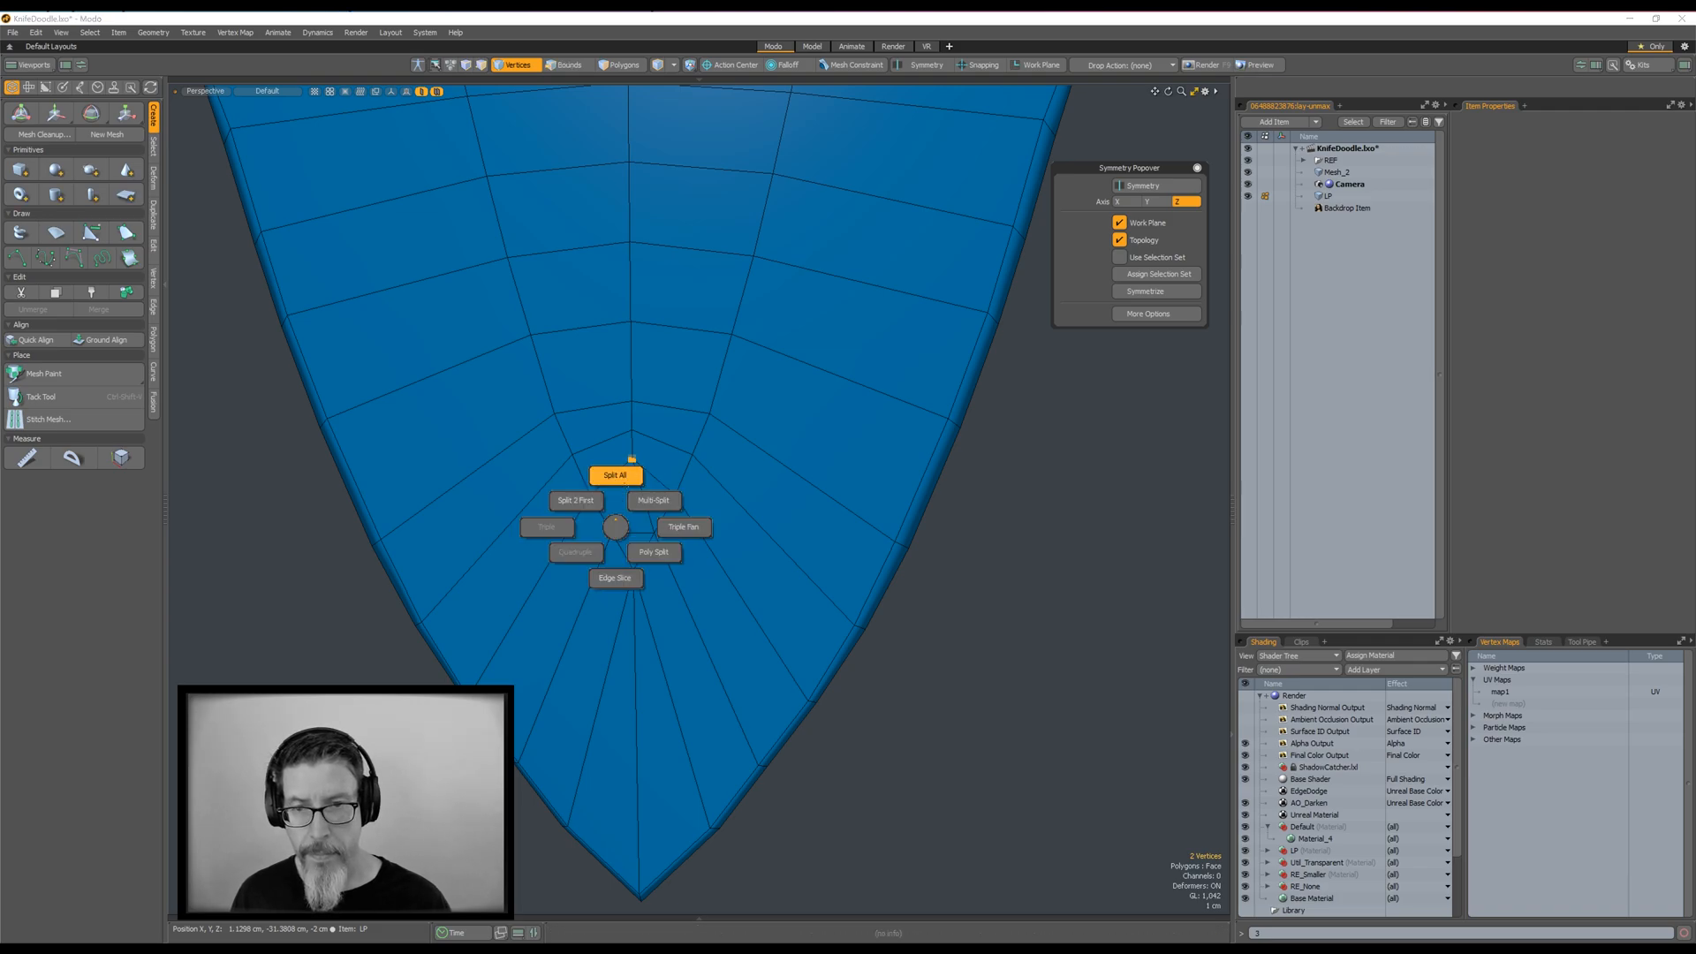
{"action": "left_click", "coordinate": [617, 483]}
Turn on symmetry across the X axis for editing the blade's lower outline.
{"action": "left_click_drag", "start_coordinate": [419, 566], "coordinate": [394, 540], "text": "alt"}
{"action": "left_click_drag", "start_coordinate": [786, 523], "coordinate": [802, 720], "text": "alt"}
{"action": "scroll", "coordinate": [795, 521], "scroll_direction": "down", "scroll_amount": 3}
{"action": "key", "text": "2"}
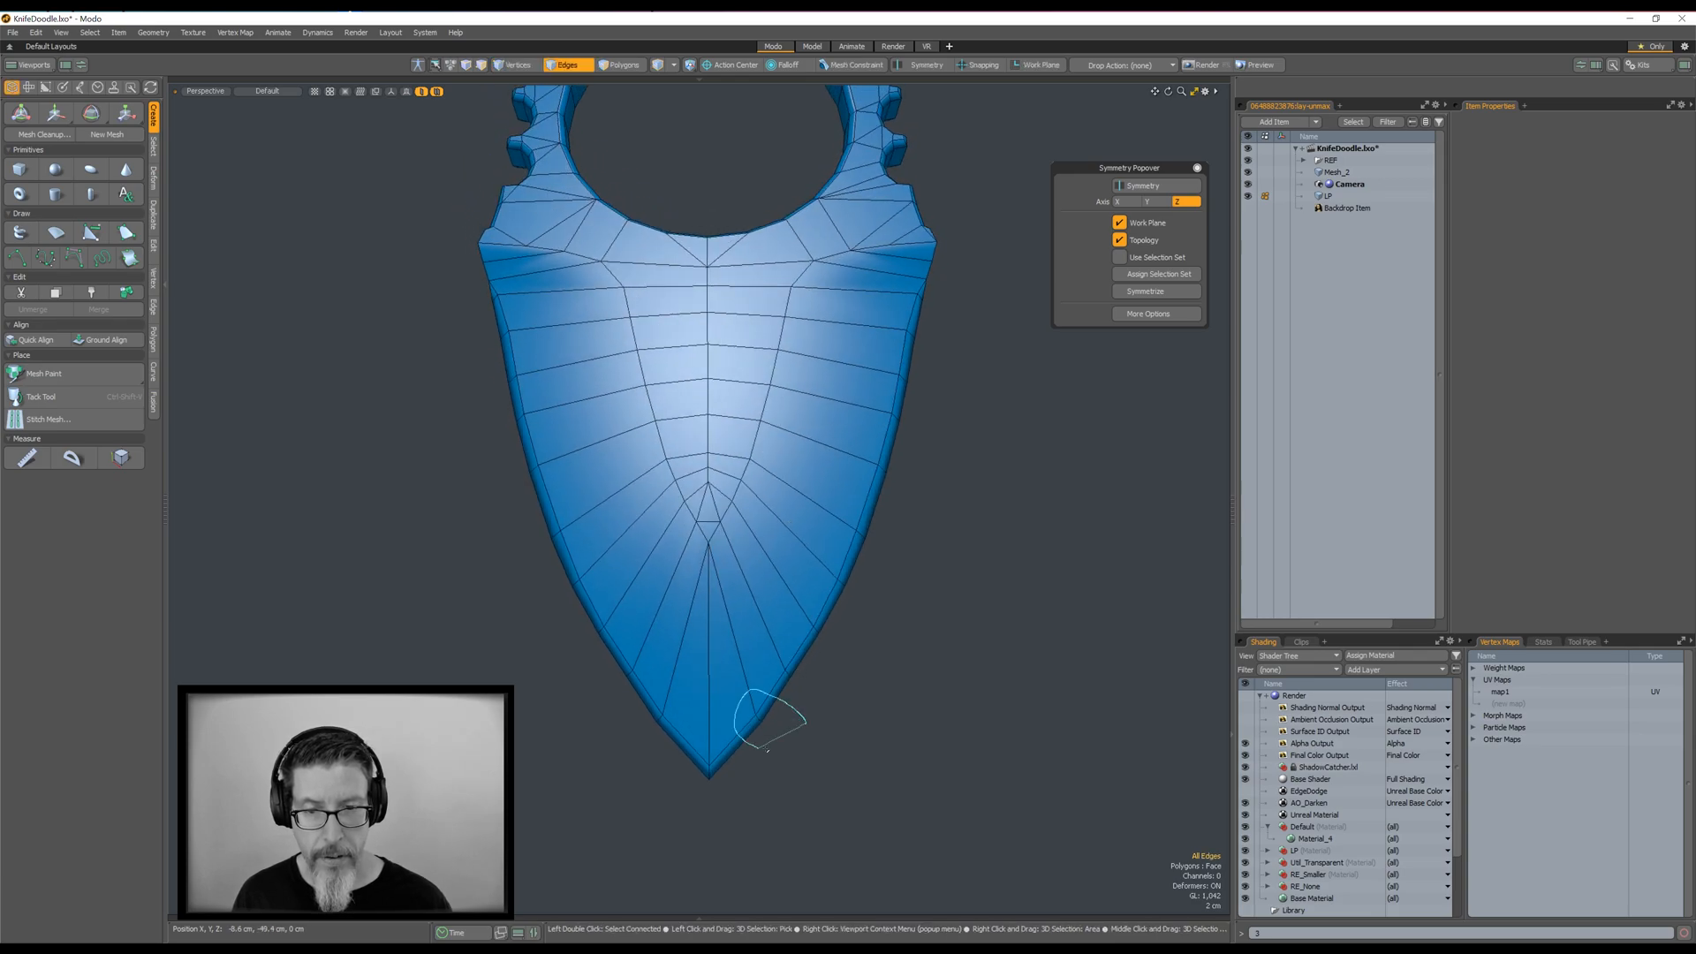
{"action": "left_click", "coordinate": [806, 726]}
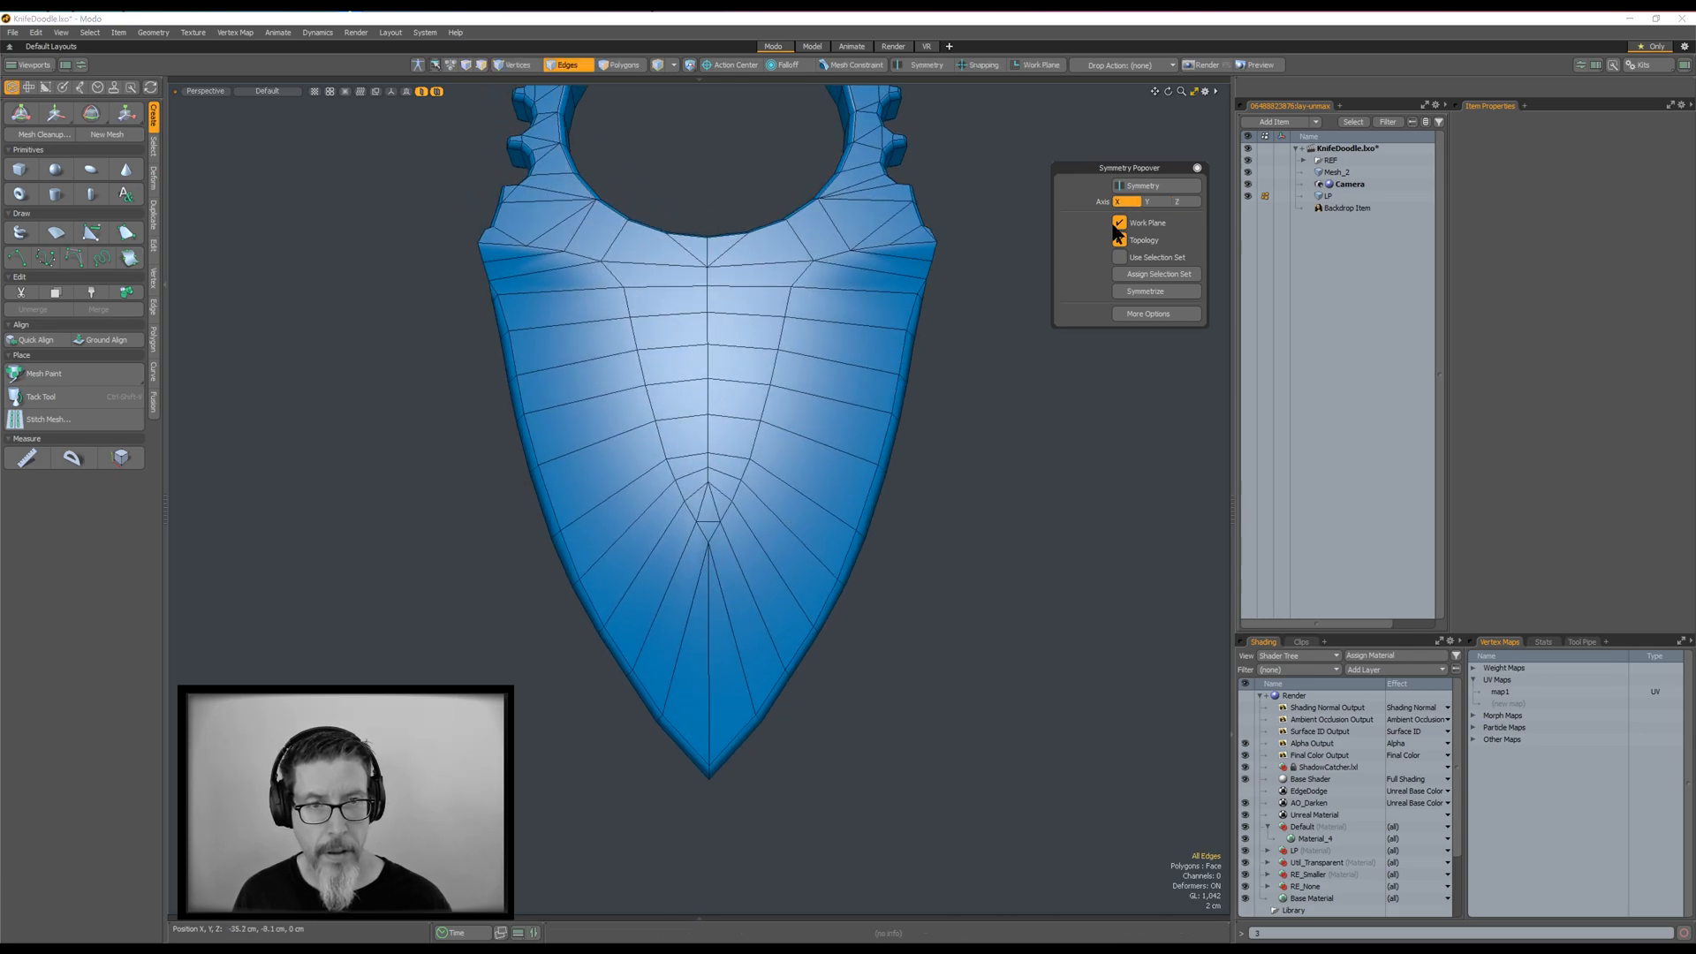
{"action": "left_click", "coordinate": [1139, 184]}
In the front view, move the second outline vertex group above the tip by 1 mm in X and -1 mm in Y, mirrored.
{"action": "left_click", "coordinate": [783, 671]}
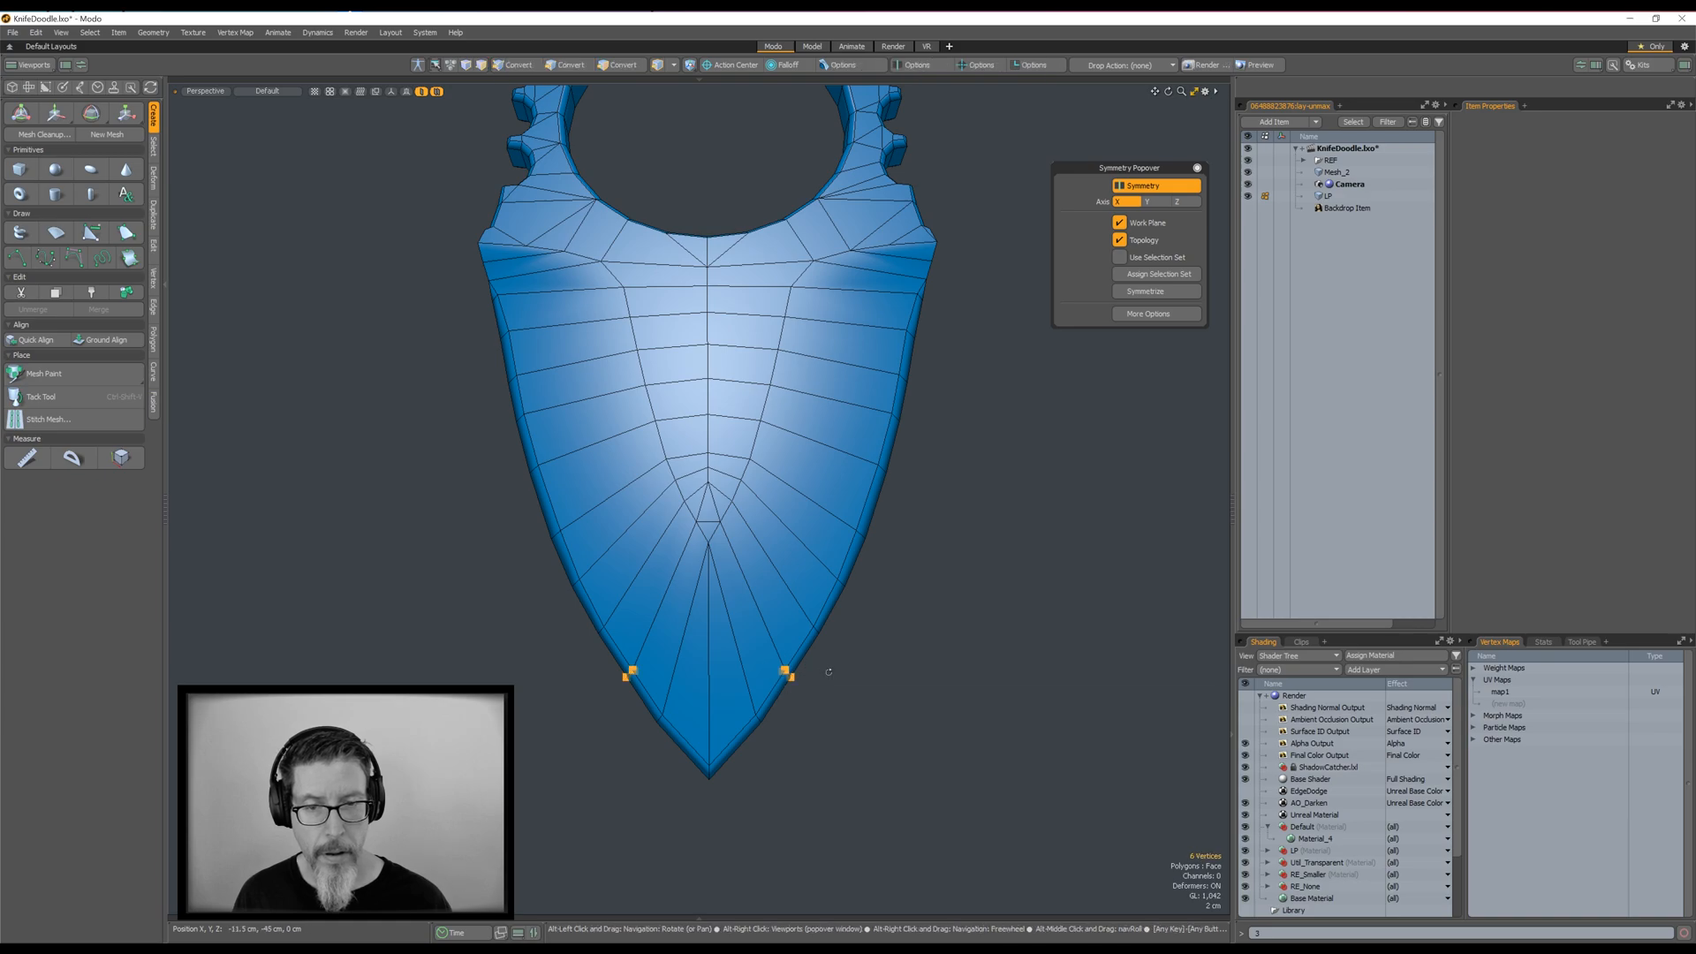
{"action": "scroll", "coordinate": [786, 654], "scroll_direction": "up", "scroll_amount": 3}
{"action": "key", "text": "ctrl+space"}
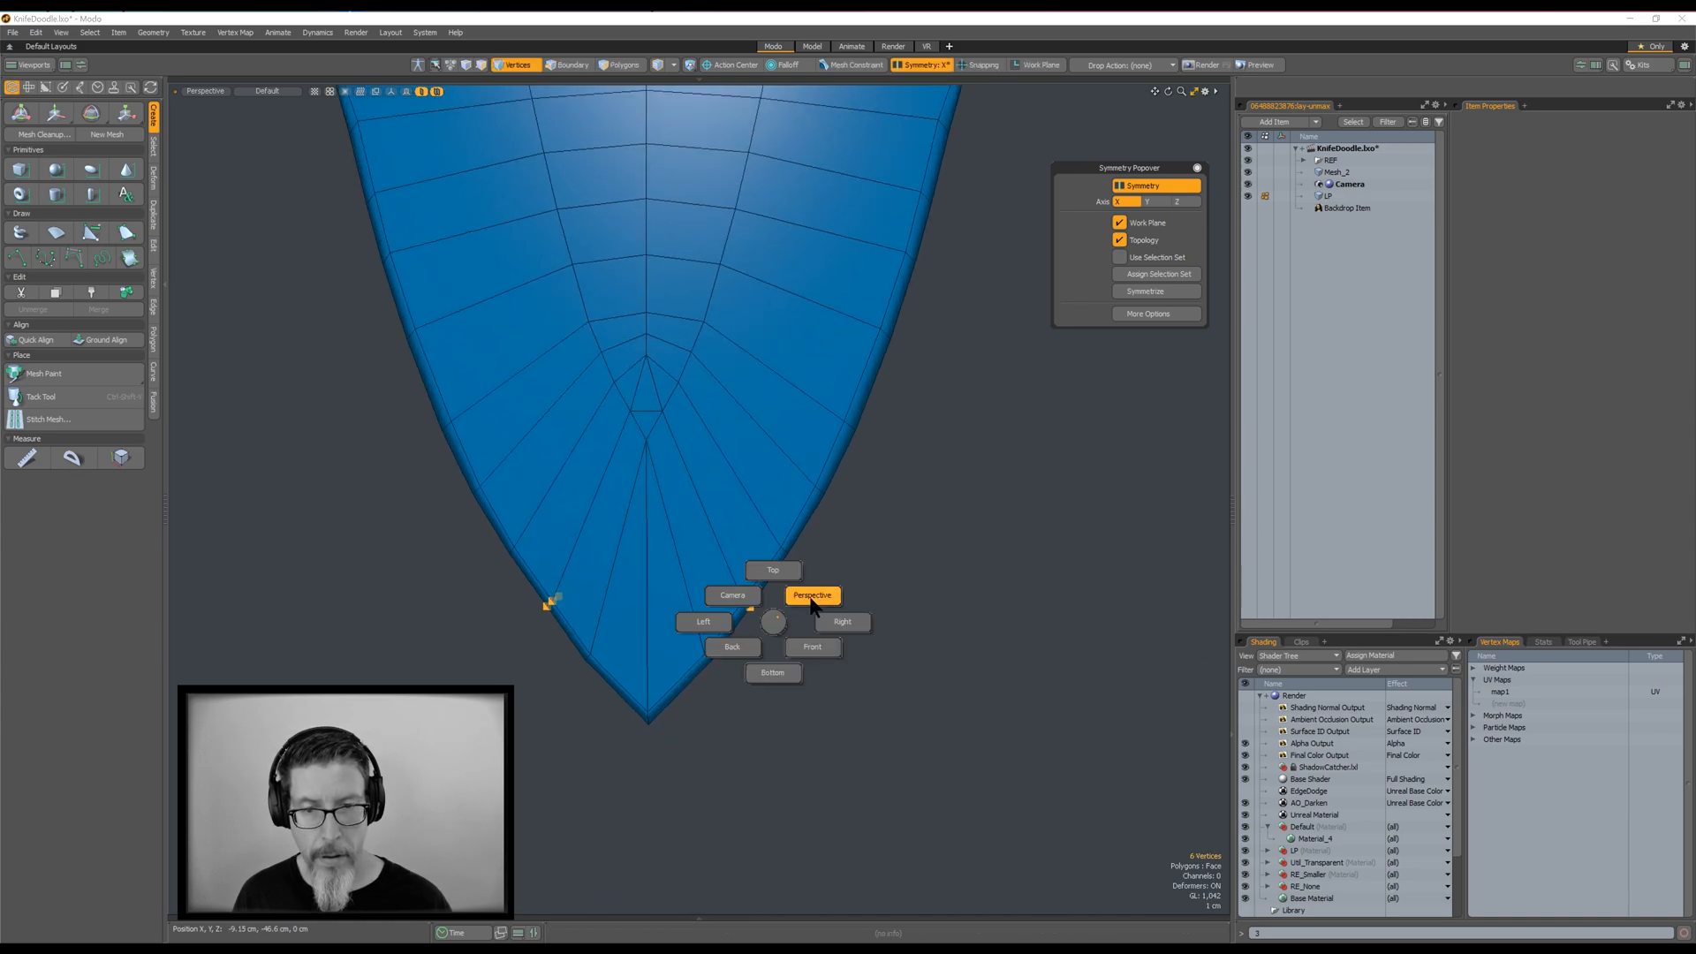
{"action": "left_click", "coordinate": [835, 624]}
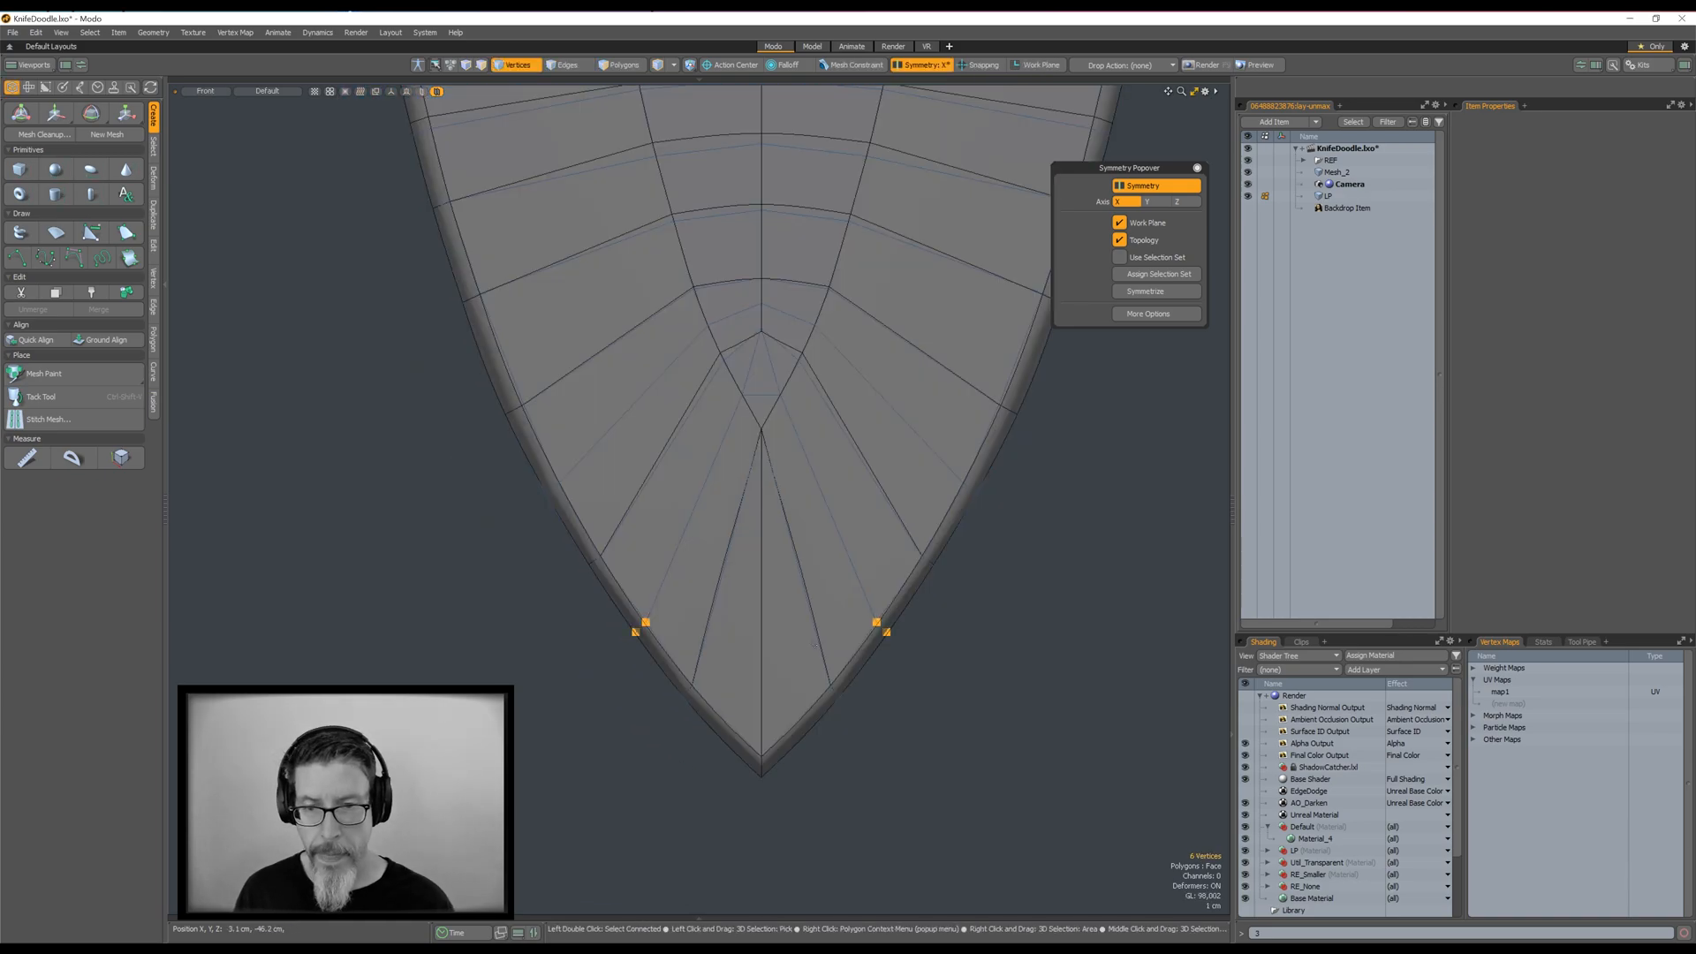
{"action": "scroll", "coordinate": [830, 627], "scroll_direction": "up", "scroll_amount": 4}
{"action": "key", "text": "w"}
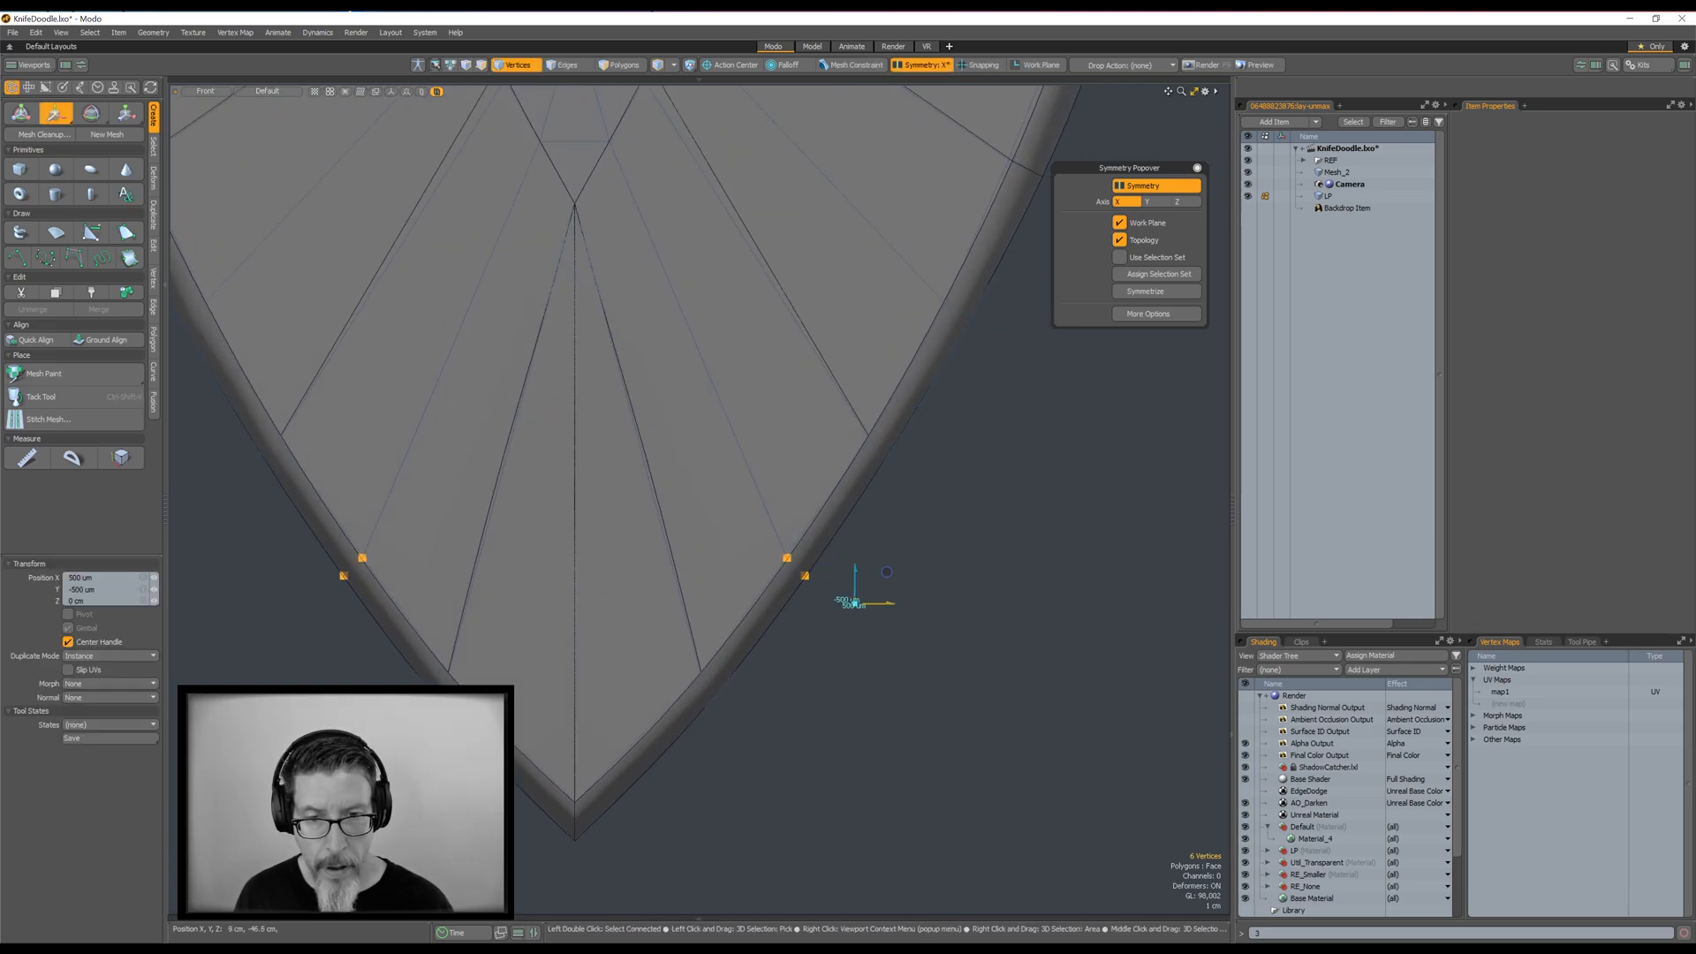
{"action": "key", "text": "alt+g"}
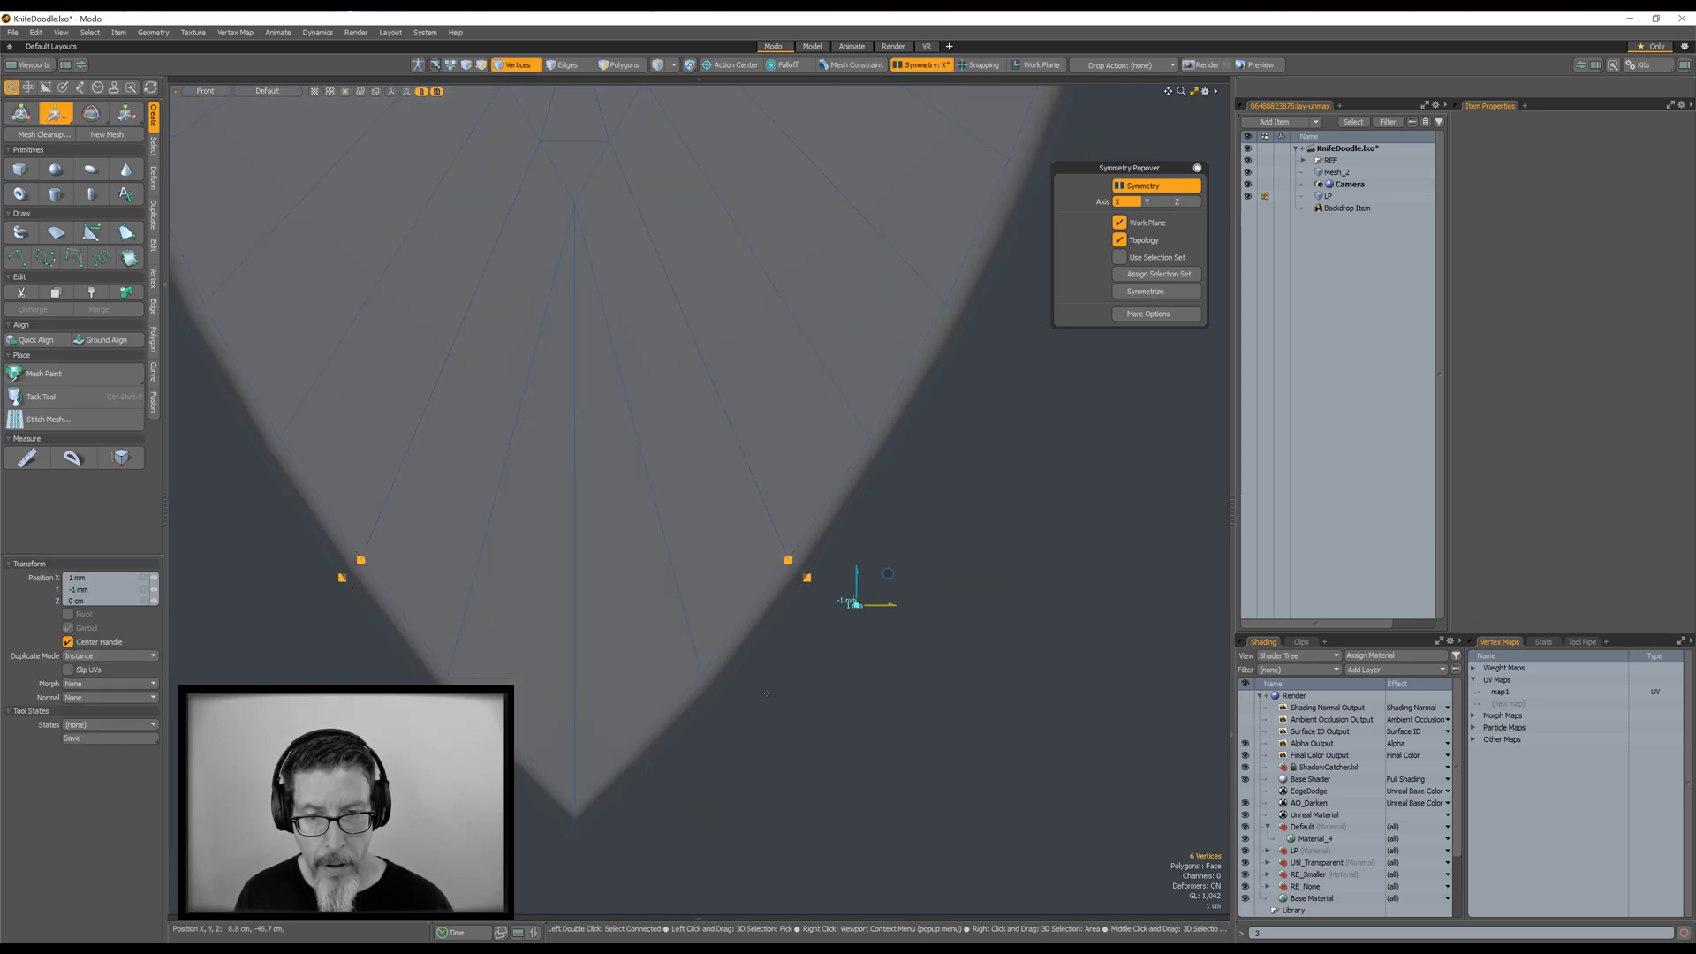
{"action": "key", "text": "space"}
Move the outline vertices nearest the tip by -500 um in X and 500 um in Y, mirrored on both sides.
{"action": "middle_click_drag", "start_coordinate": [765, 666], "coordinate": [715, 621]}
{"action": "key", "text": "w"}
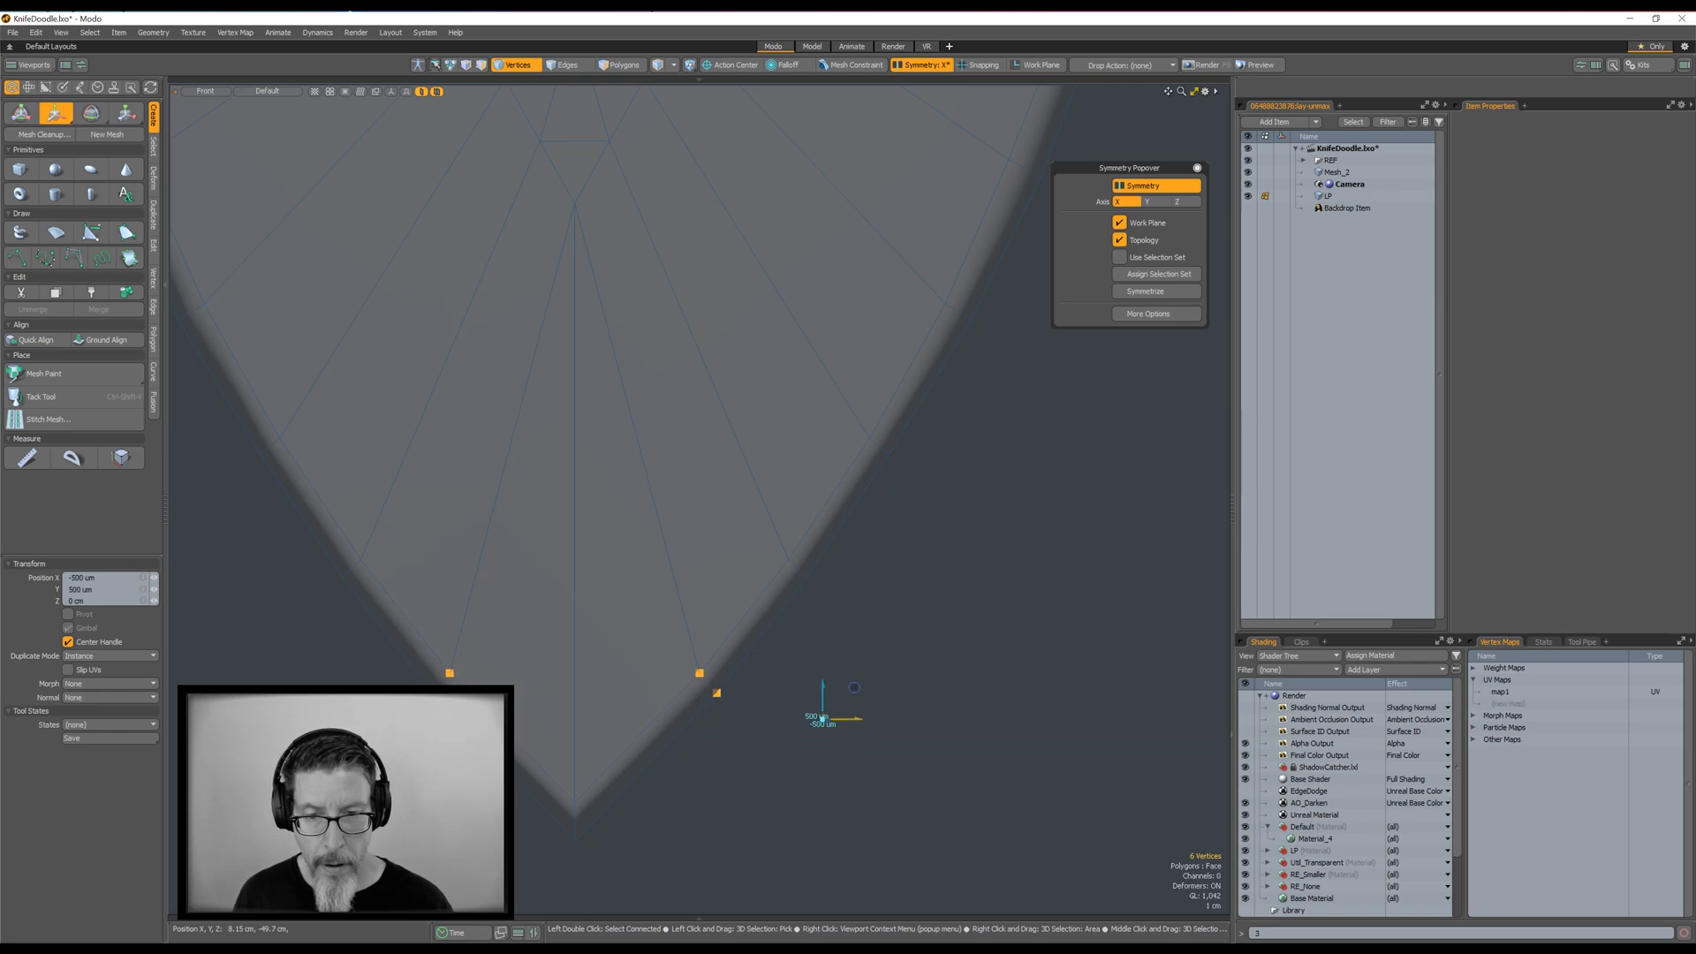
{"action": "key", "text": "space"}
{"action": "left_click", "coordinate": [838, 703]}
Select the short cross edges along both blade rims and even their spacing with Edge Relax at 100% factor, 5 iterations and 100% tension.
{"action": "scroll", "coordinate": [924, 498], "scroll_direction": "down", "scroll_amount": 5}
{"action": "left_click_drag", "start_coordinate": [1000, 423], "coordinate": [901, 605], "text": "alt"}
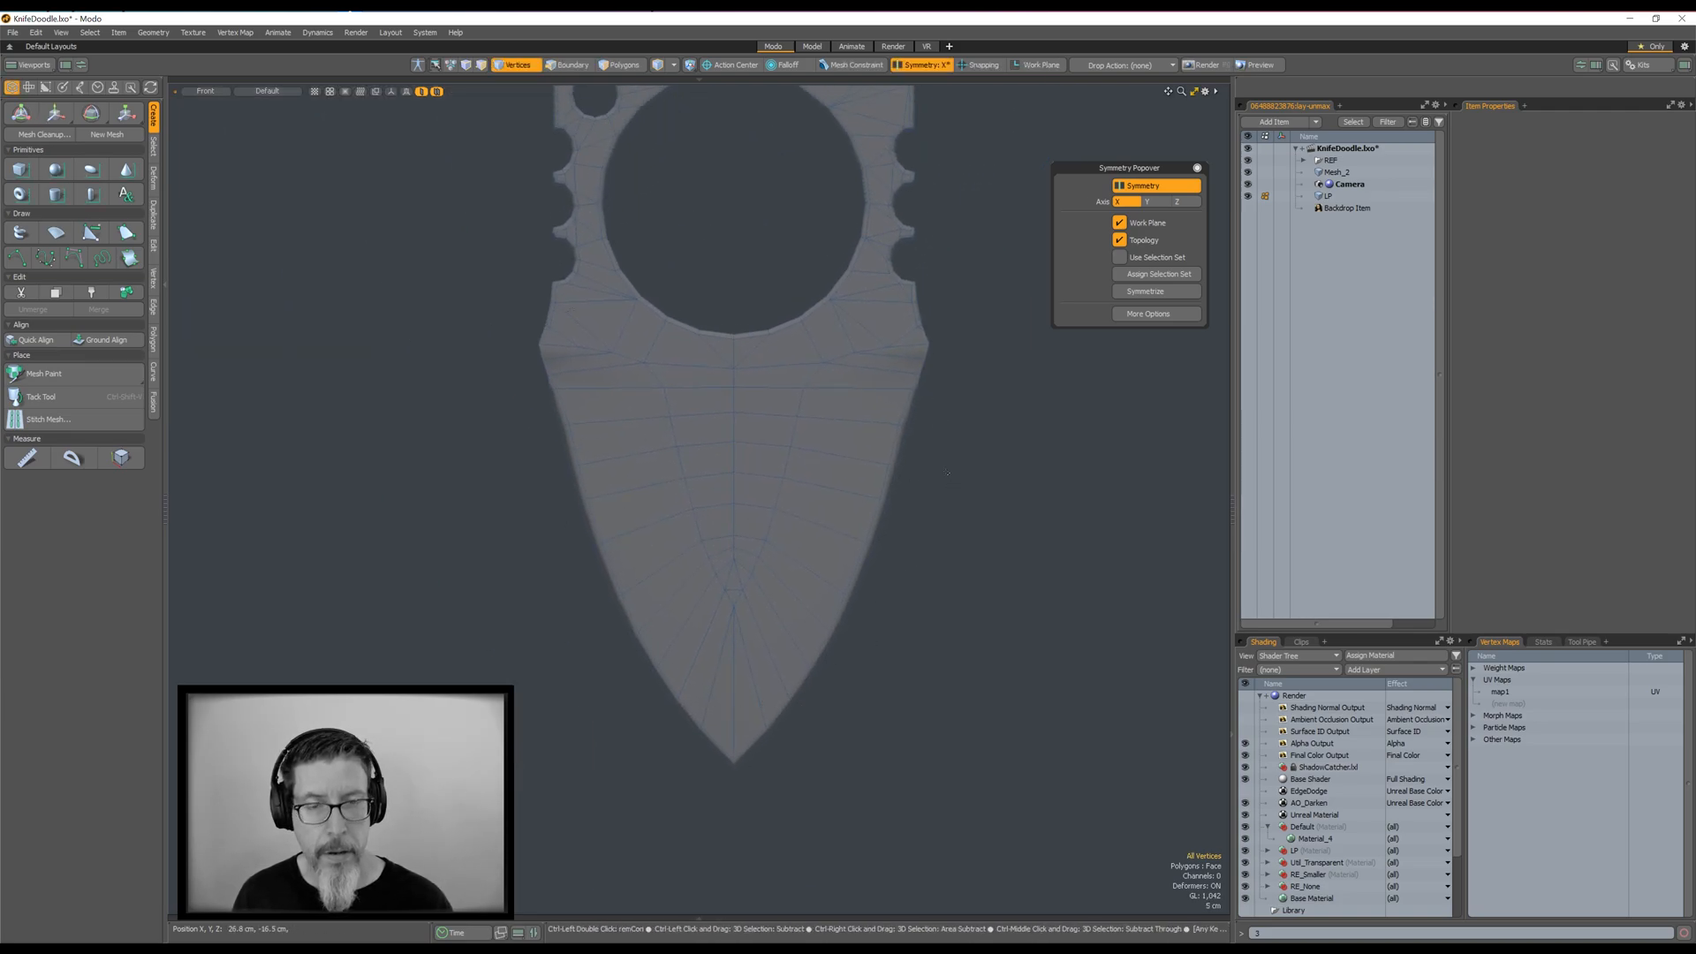
{"action": "key", "text": "ctrl+space"}
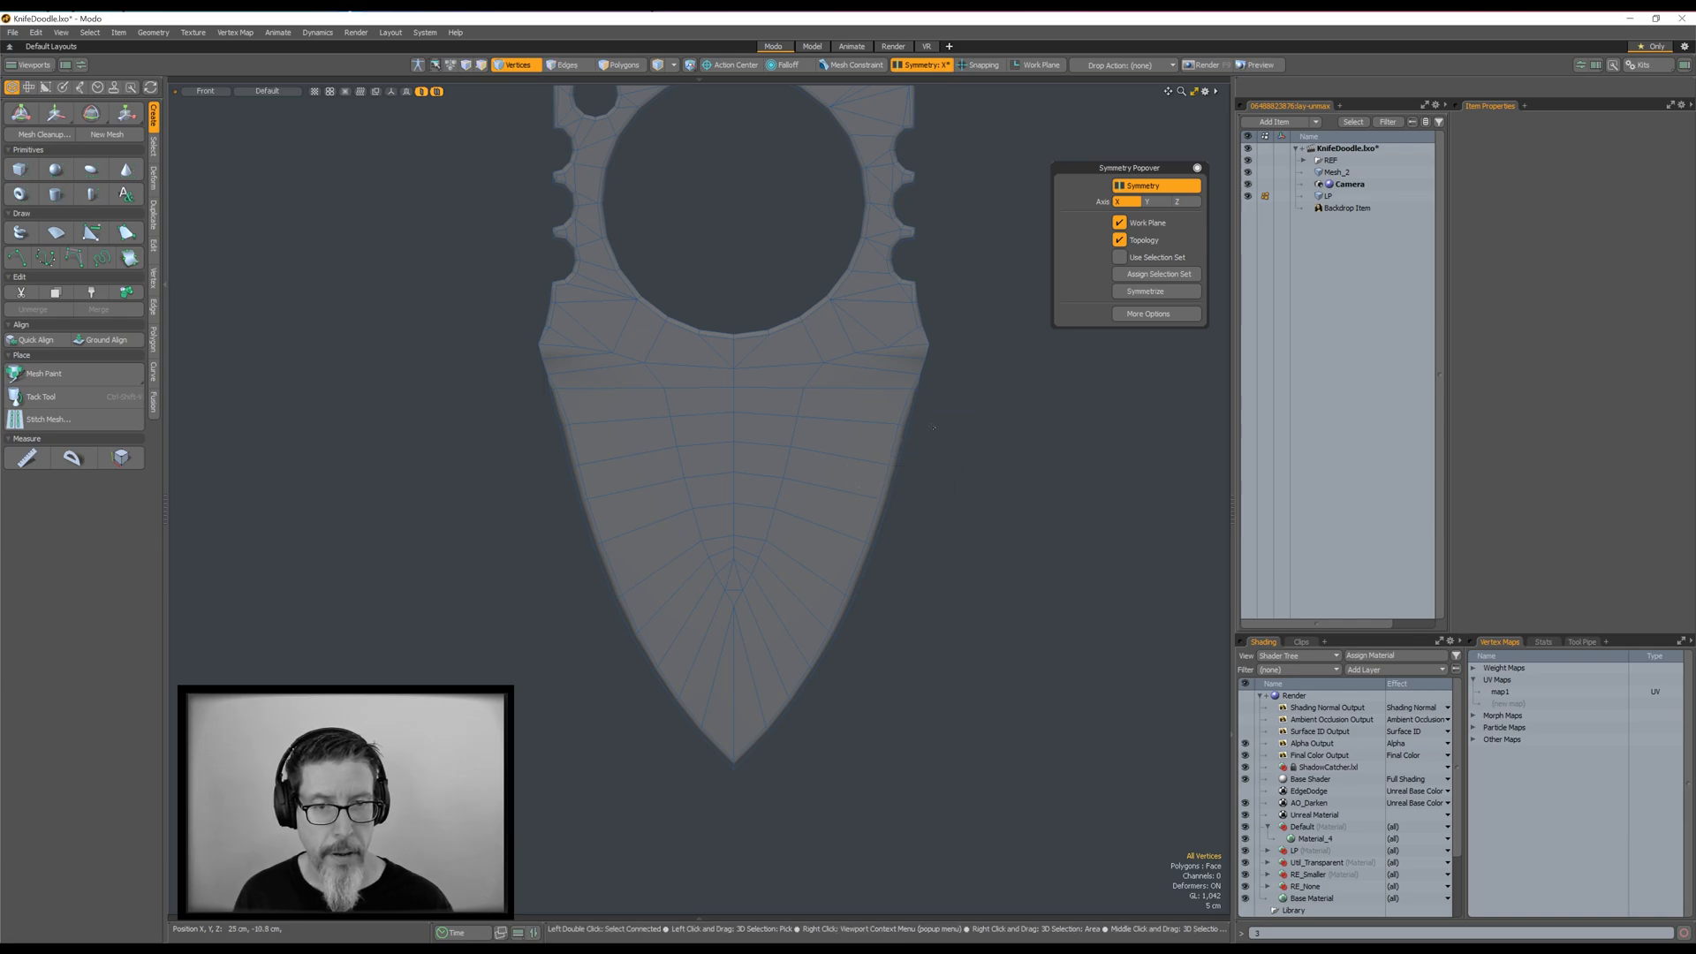
{"action": "right_click_drag", "start_coordinate": [914, 409], "coordinate": [902, 437]}
{"action": "left_click", "coordinate": [940, 438]}
{"action": "scroll", "coordinate": [938, 440], "scroll_direction": "up", "scroll_amount": 2}
{"action": "key", "text": "2"}
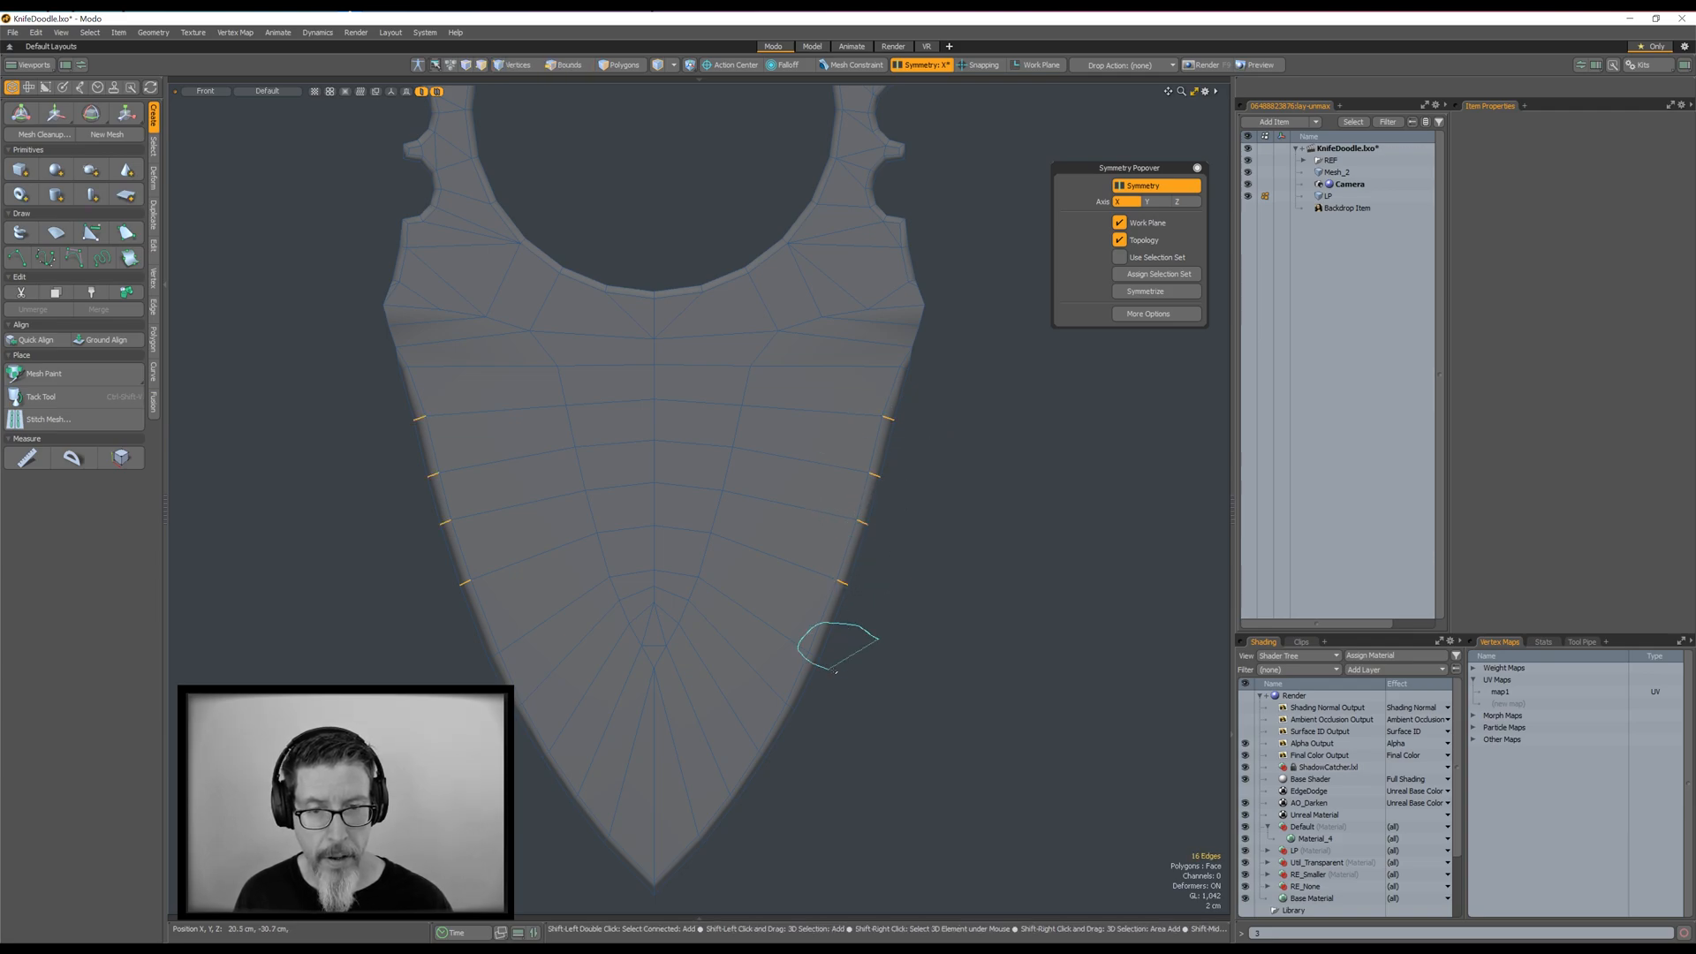
{"action": "right_click_drag", "start_coordinate": [825, 704], "coordinate": [797, 719], "text": "shift"}
{"action": "left_click_drag", "start_coordinate": [801, 797], "coordinate": [794, 682], "text": "alt+shift"}
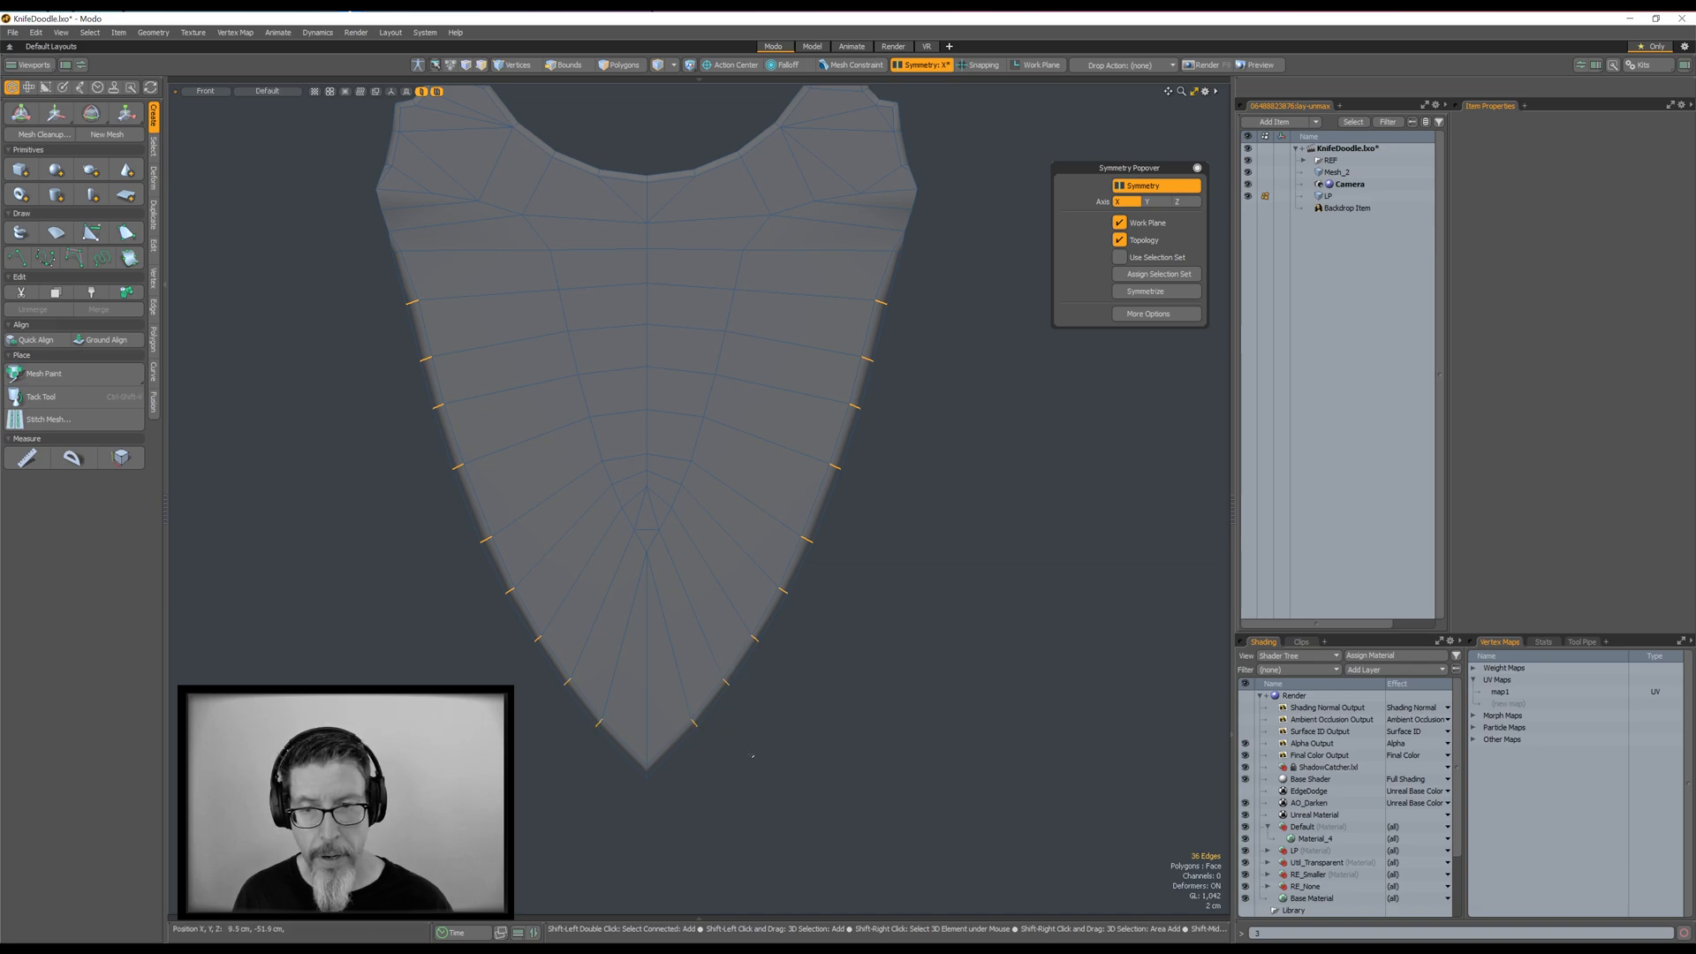
{"action": "key", "text": "ctrl+space"}
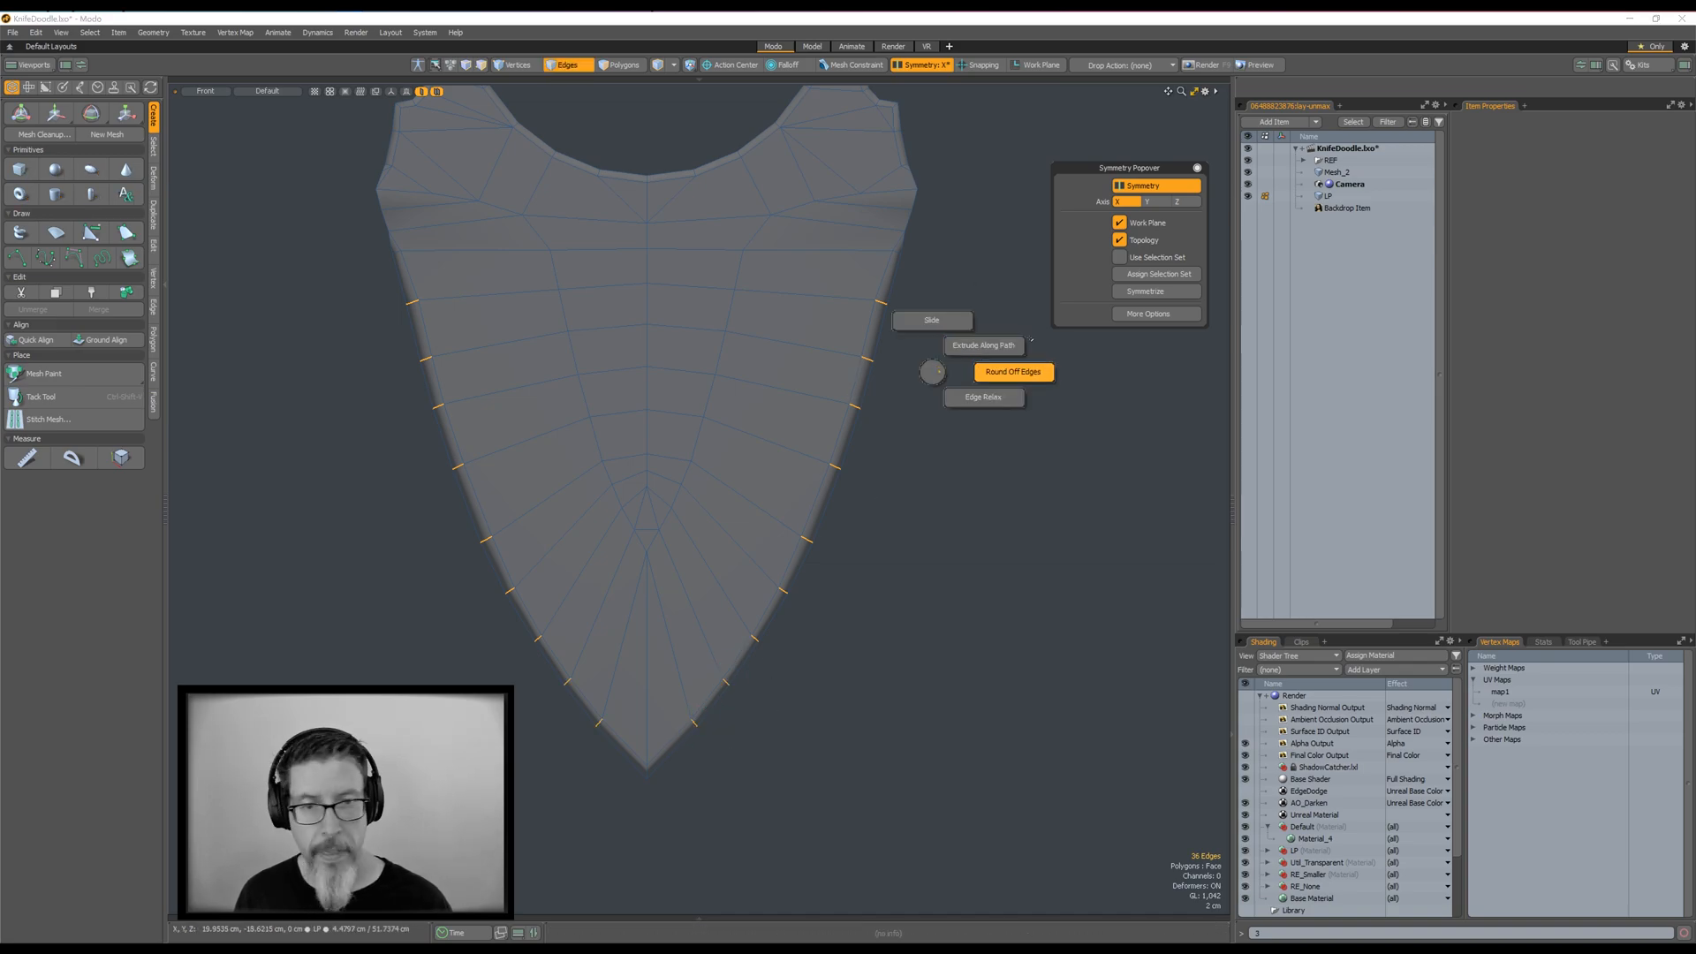
{"action": "left_click", "coordinate": [991, 404]}
{"action": "key", "text": "Tab"}
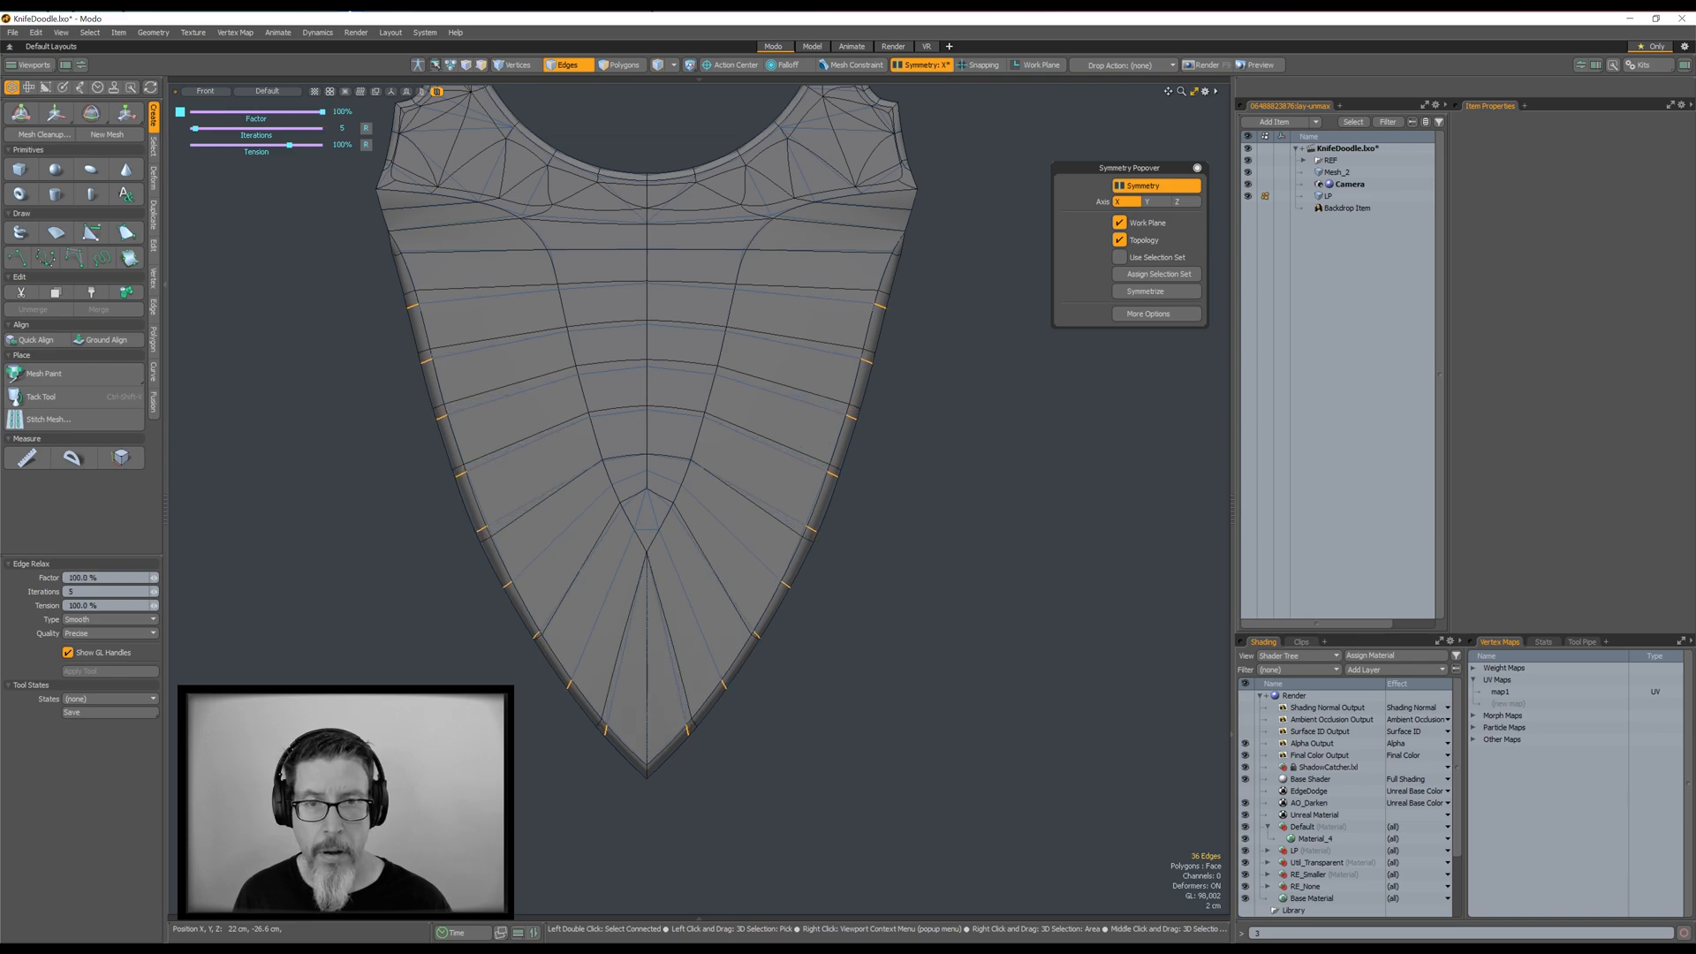
{"action": "key", "text": "Escape"}
Examine the low-poly knife in perspective with and without wireframe, checking the blade's shading and the small triangle near the tip.
{"action": "key", "text": "ctrl+space"}
{"action": "left_click", "coordinate": [1039, 389]}
{"action": "left_click_drag", "start_coordinate": [1007, 391], "coordinate": [908, 457], "text": "alt"}
{"action": "key", "text": "ctrl+slash"}
{"action": "key", "text": "KP_5"}
{"action": "key", "text": "KP_7"}
{"action": "mouse_move", "coordinate": [1044, 431]}
{"action": "left_mouse_down", "text": "alt"}
{"action": "mouse_move", "coordinate": [851, 361]}
{"action": "mouse_move", "coordinate": [575, 531]}
{"action": "left_mouse_up", "text": "alt"}
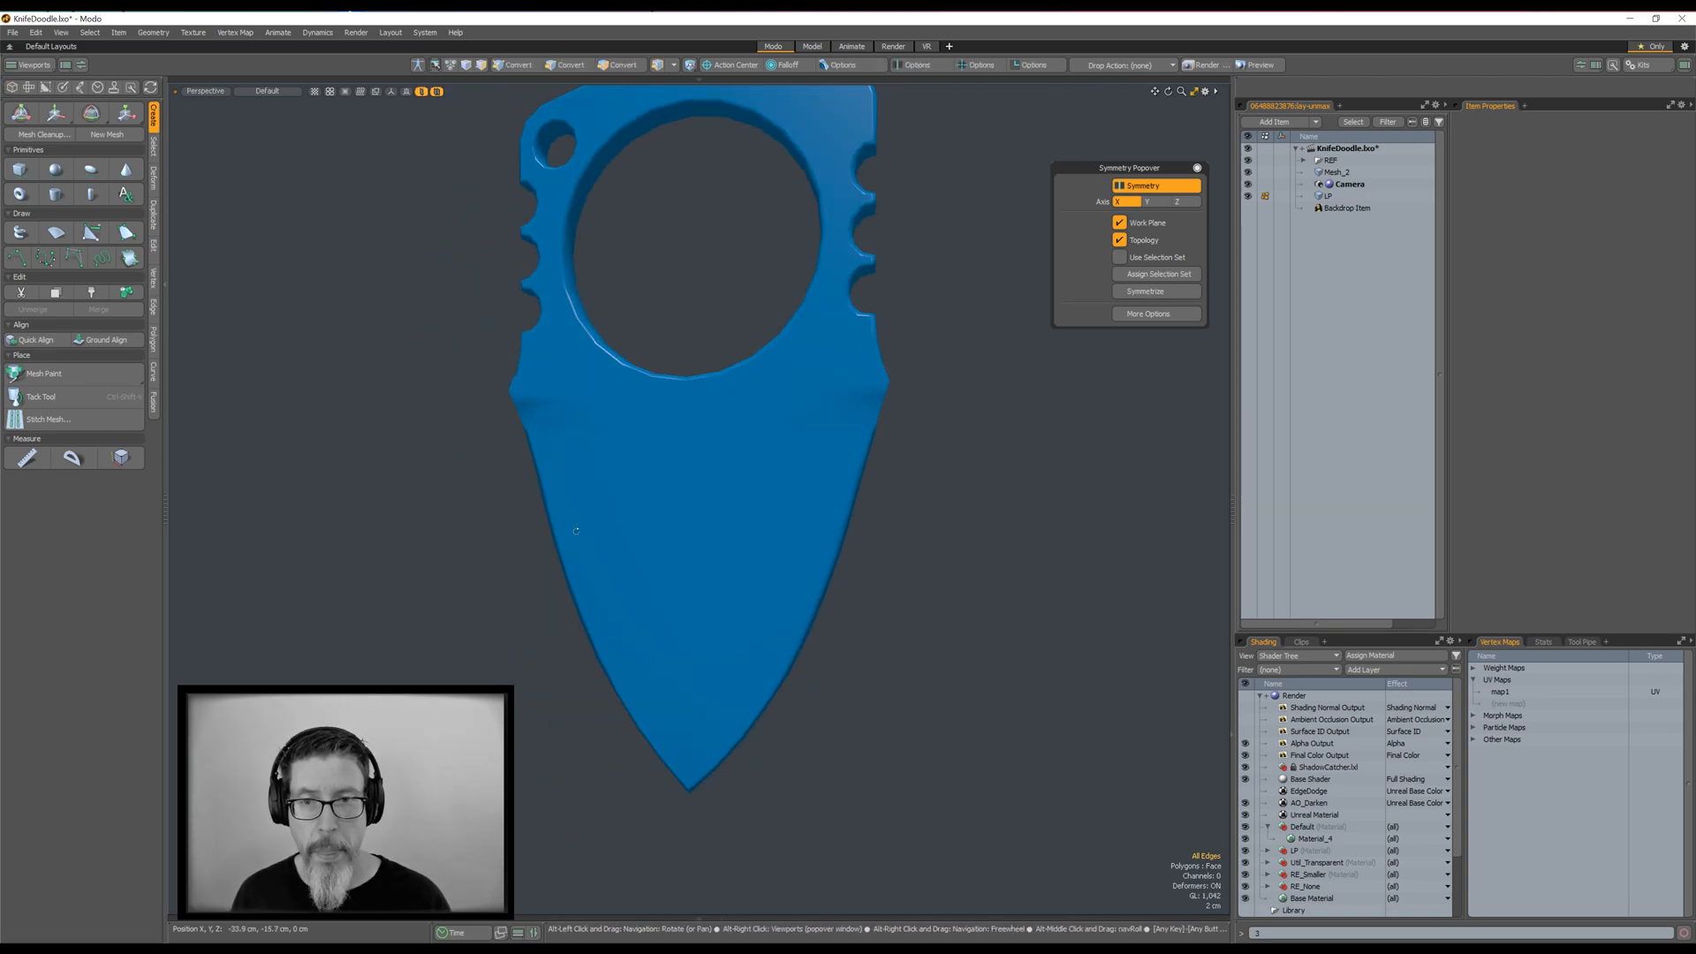
{"action": "left_click_drag", "start_coordinate": [637, 357], "coordinate": [699, 593], "text": "alt"}
{"action": "key", "text": "KP_7"}
{"action": "scroll", "coordinate": [698, 649], "scroll_direction": "up", "scroll_amount": 5}
{"action": "key", "text": "3"}
{"action": "left_click", "coordinate": [618, 627]}
{"action": "left_click_drag", "start_coordinate": [535, 623], "coordinate": [560, 560], "text": "alt"}
{"action": "scroll", "coordinate": [591, 448], "scroll_direction": "down", "scroll_amount": 5}
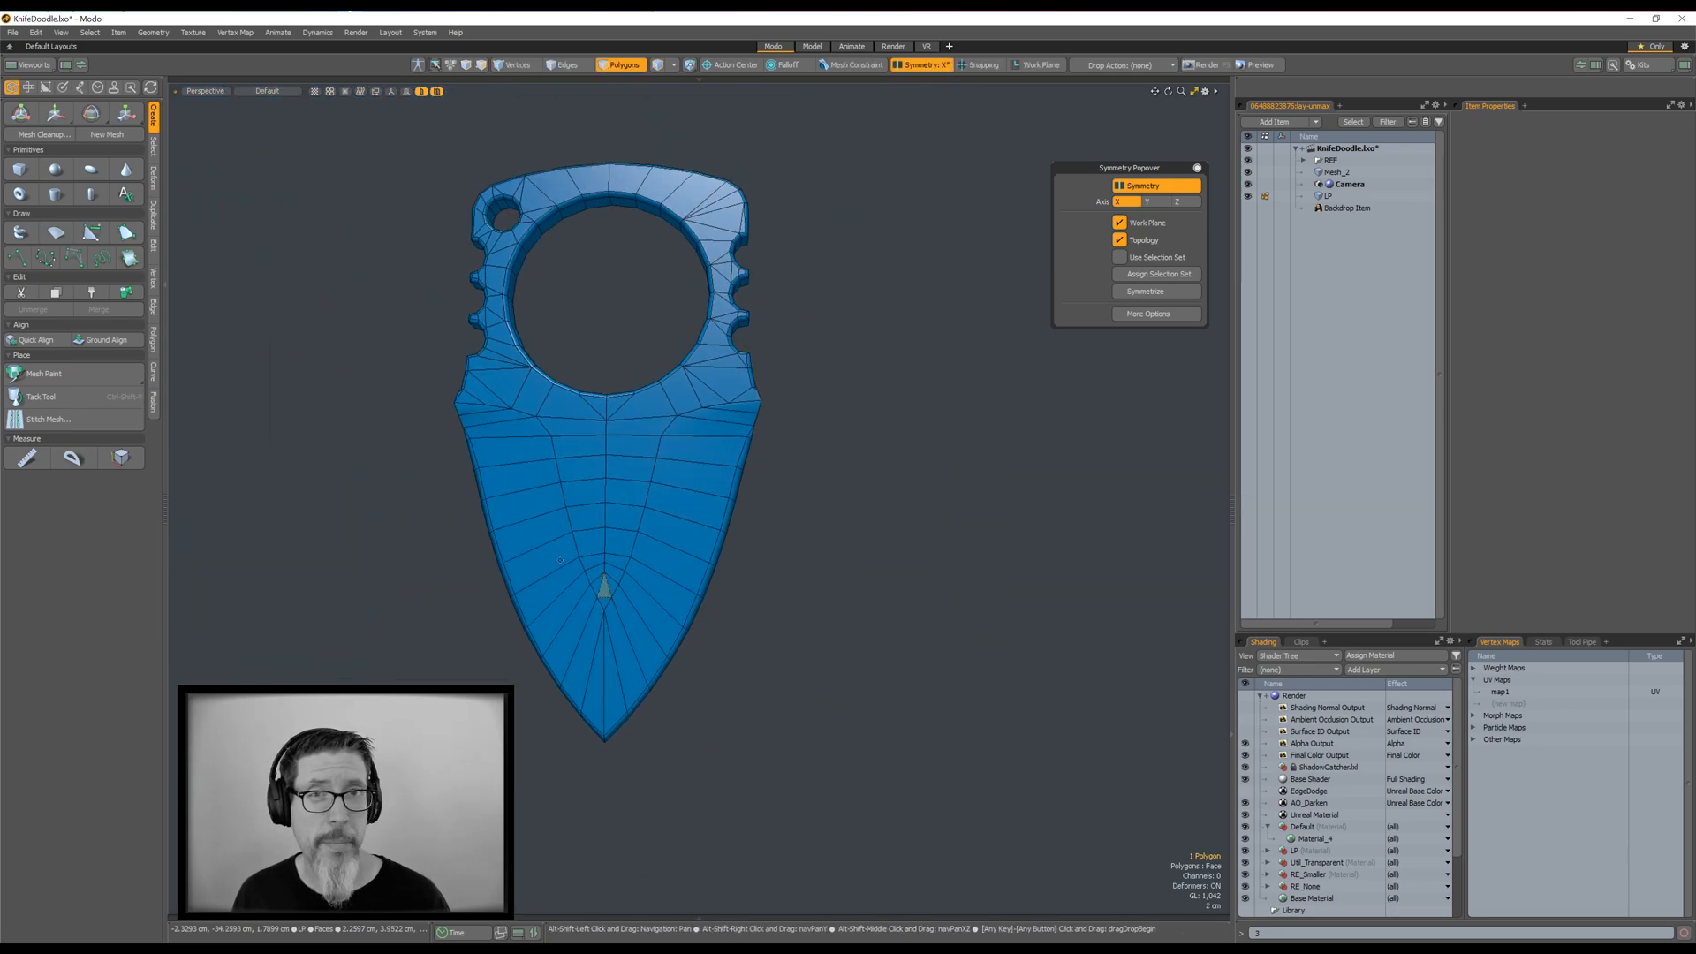
Turn symmetry off, close its options and save the scene.
{"action": "left_click", "coordinate": [1175, 184]}
{"action": "left_click", "coordinate": [1198, 168]}
{"action": "left_click_drag", "start_coordinate": [1051, 353], "coordinate": [883, 340], "text": "alt"}
{"action": "left_click_drag", "start_coordinate": [883, 340], "coordinate": [951, 344], "text": "alt+shift"}
{"action": "key", "text": "ctrl+s"}
Open the UV view beside the LP knife model and make the UV map map1 active.
{"action": "key", "text": "KP_8"}
{"action": "left_click_drag", "start_coordinate": [847, 367], "coordinate": [884, 424], "text": "ctrl+alt"}
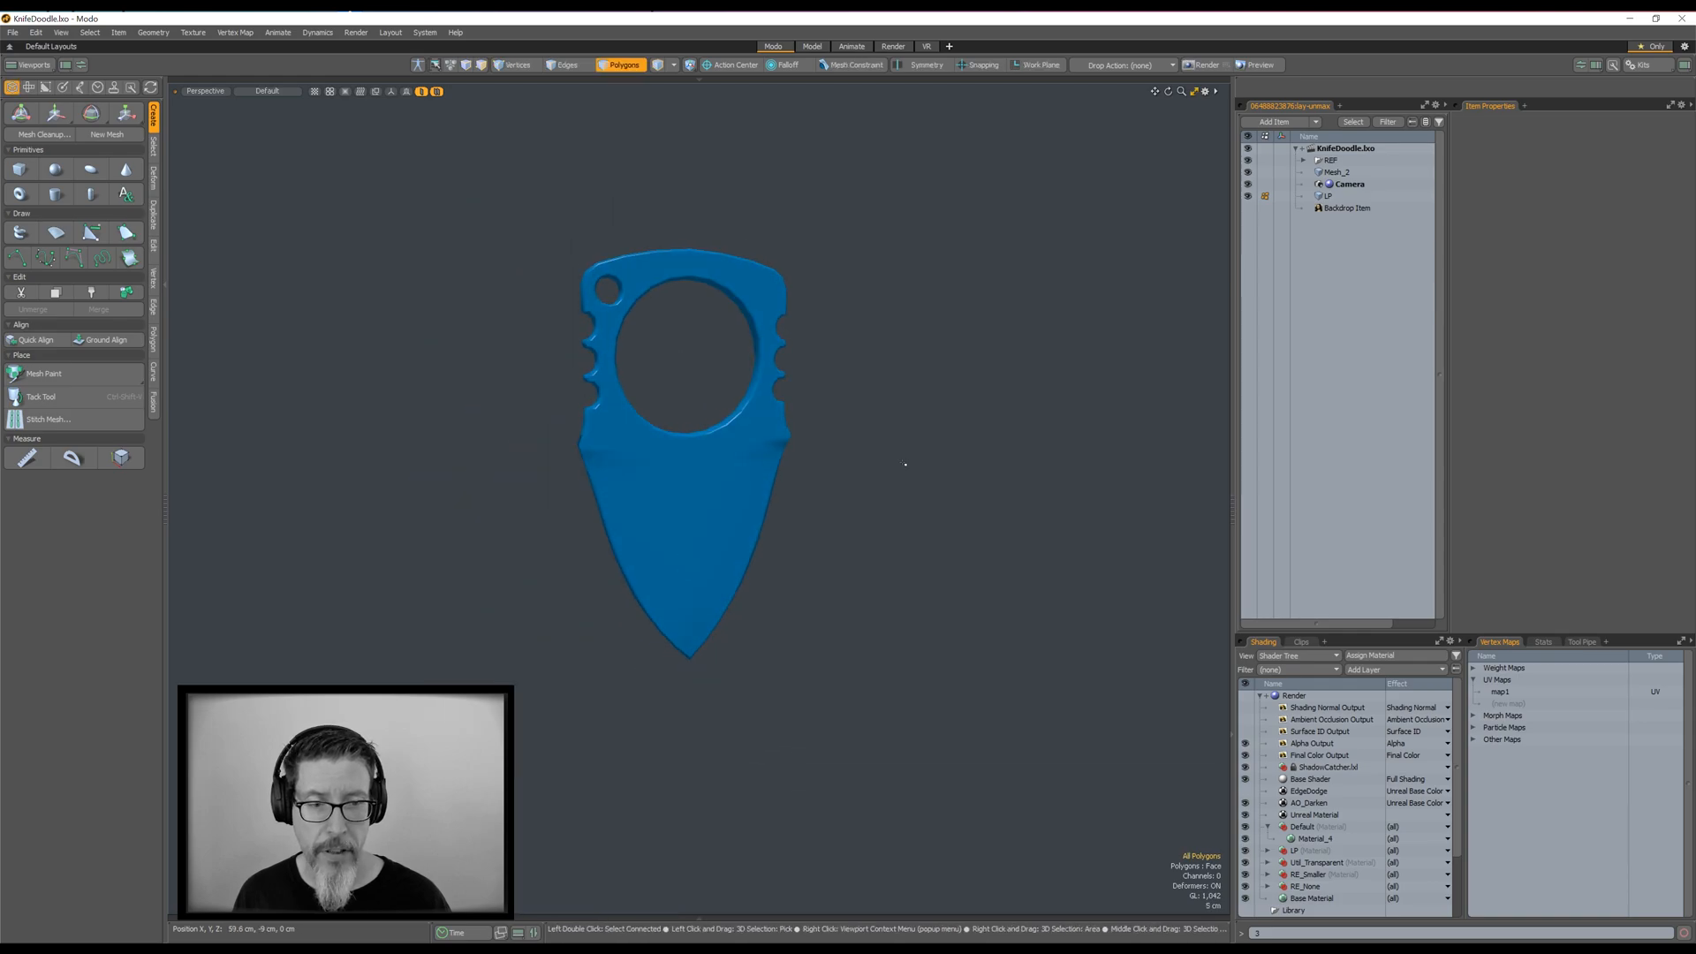
{"action": "double_click", "coordinate": [729, 515]}
{"action": "left_click", "coordinate": [874, 478]}
{"action": "mouse_move", "coordinate": [975, 474]}
{"action": "left_mouse_down", "text": "alt"}
{"action": "mouse_move", "coordinate": [526, 530]}
{"action": "mouse_move", "coordinate": [997, 463]}
{"action": "left_mouse_up", "text": "alt"}
{"action": "key", "text": "KP_8"}
{"action": "scroll", "coordinate": [611, 355], "scroll_direction": "up", "scroll_amount": 6}
{"action": "left_click_drag", "start_coordinate": [611, 355], "coordinate": [678, 358], "text": "alt"}
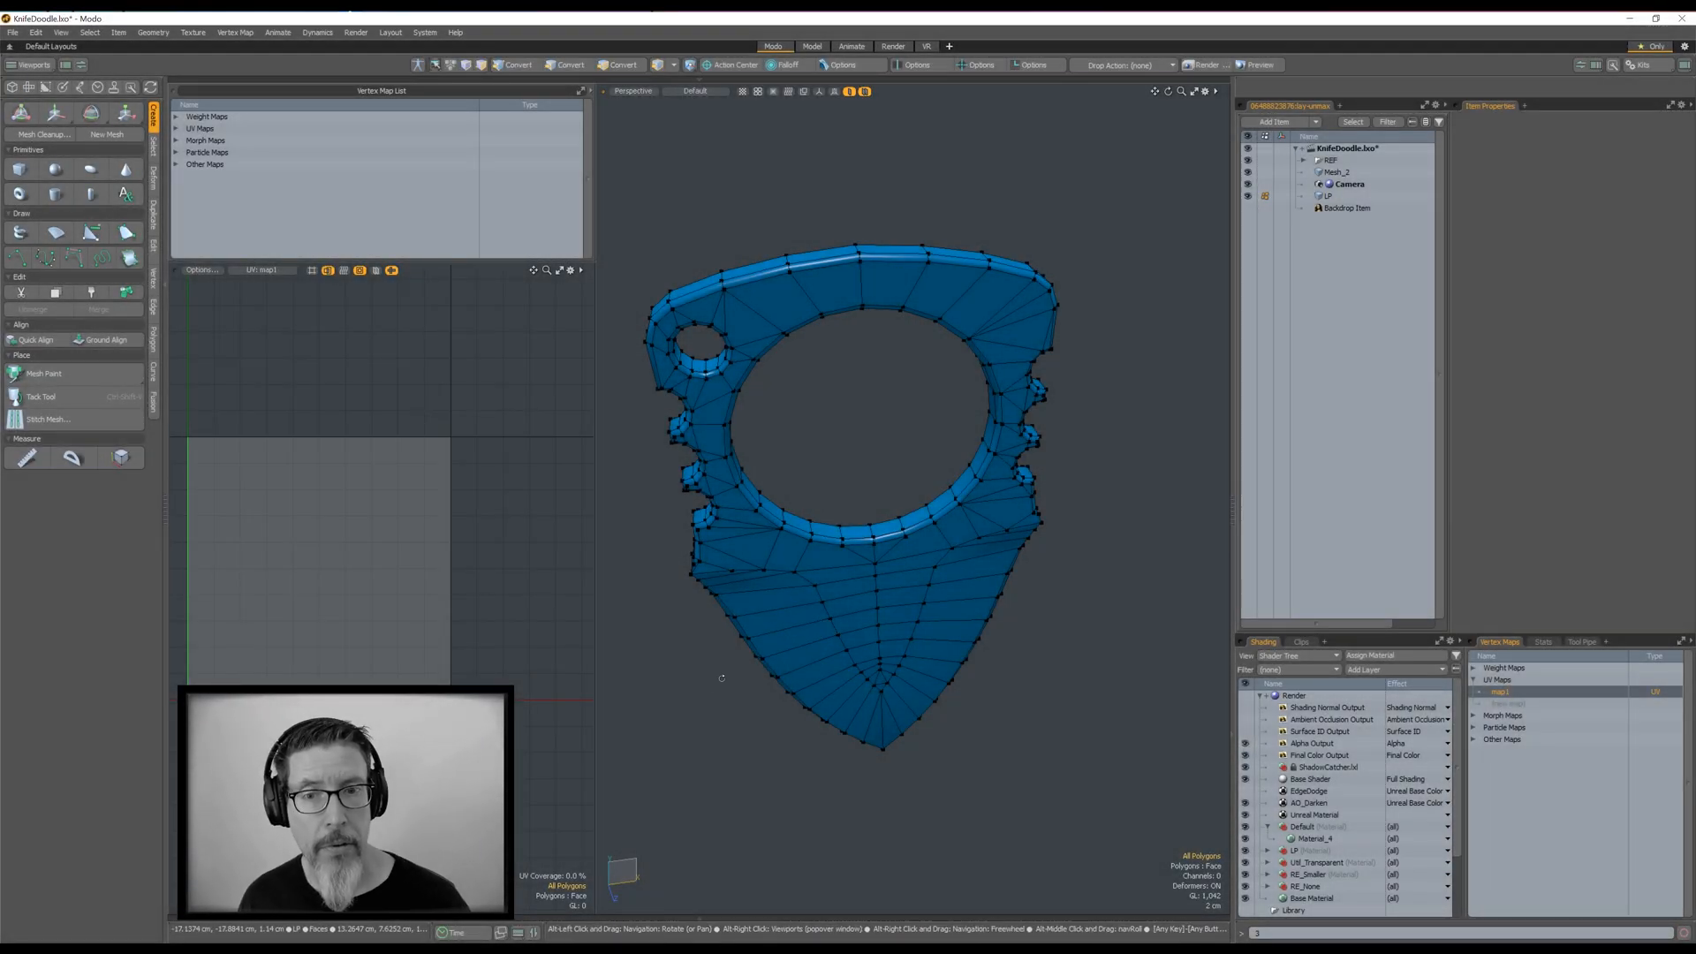
Try to select the edge loops around the large finger hole's rim on both faces of the handle.
{"action": "left_click_drag", "start_coordinate": [805, 634], "coordinate": [767, 608], "text": "alt"}
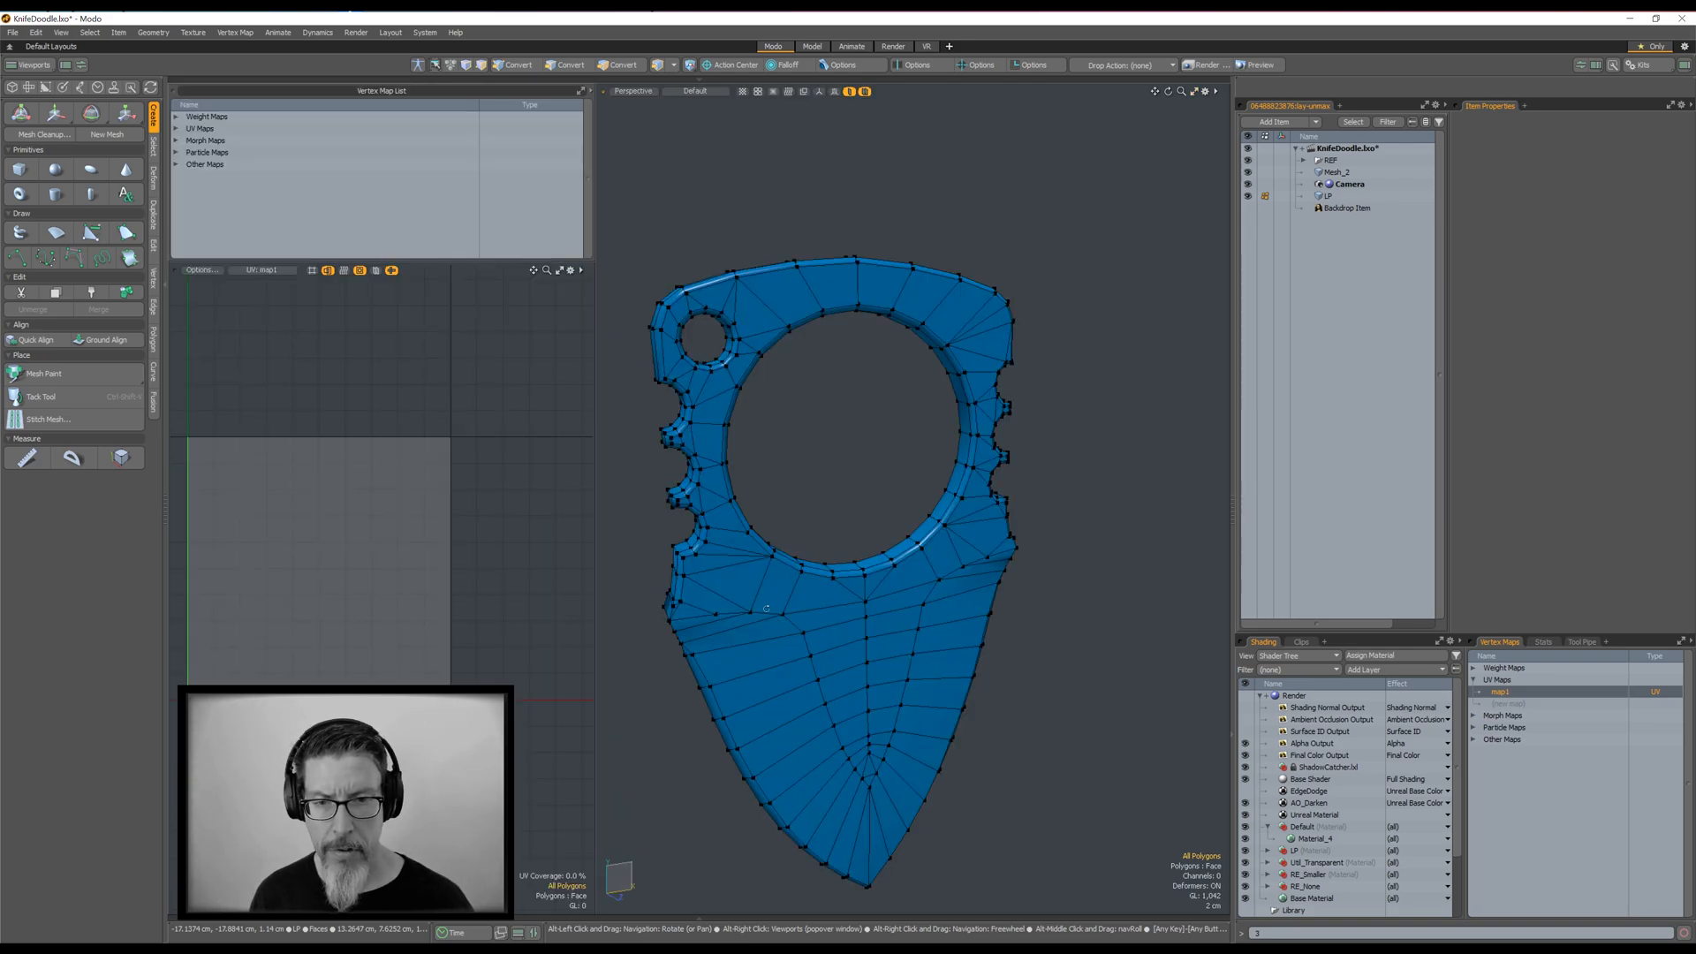
{"action": "left_click_drag", "start_coordinate": [766, 582], "coordinate": [805, 677], "text": "alt"}
{"action": "left_click_drag", "start_coordinate": [919, 839], "coordinate": [921, 481], "text": "alt+shift"}
{"action": "double_click", "coordinate": [961, 364]}
{"action": "key", "text": "2"}
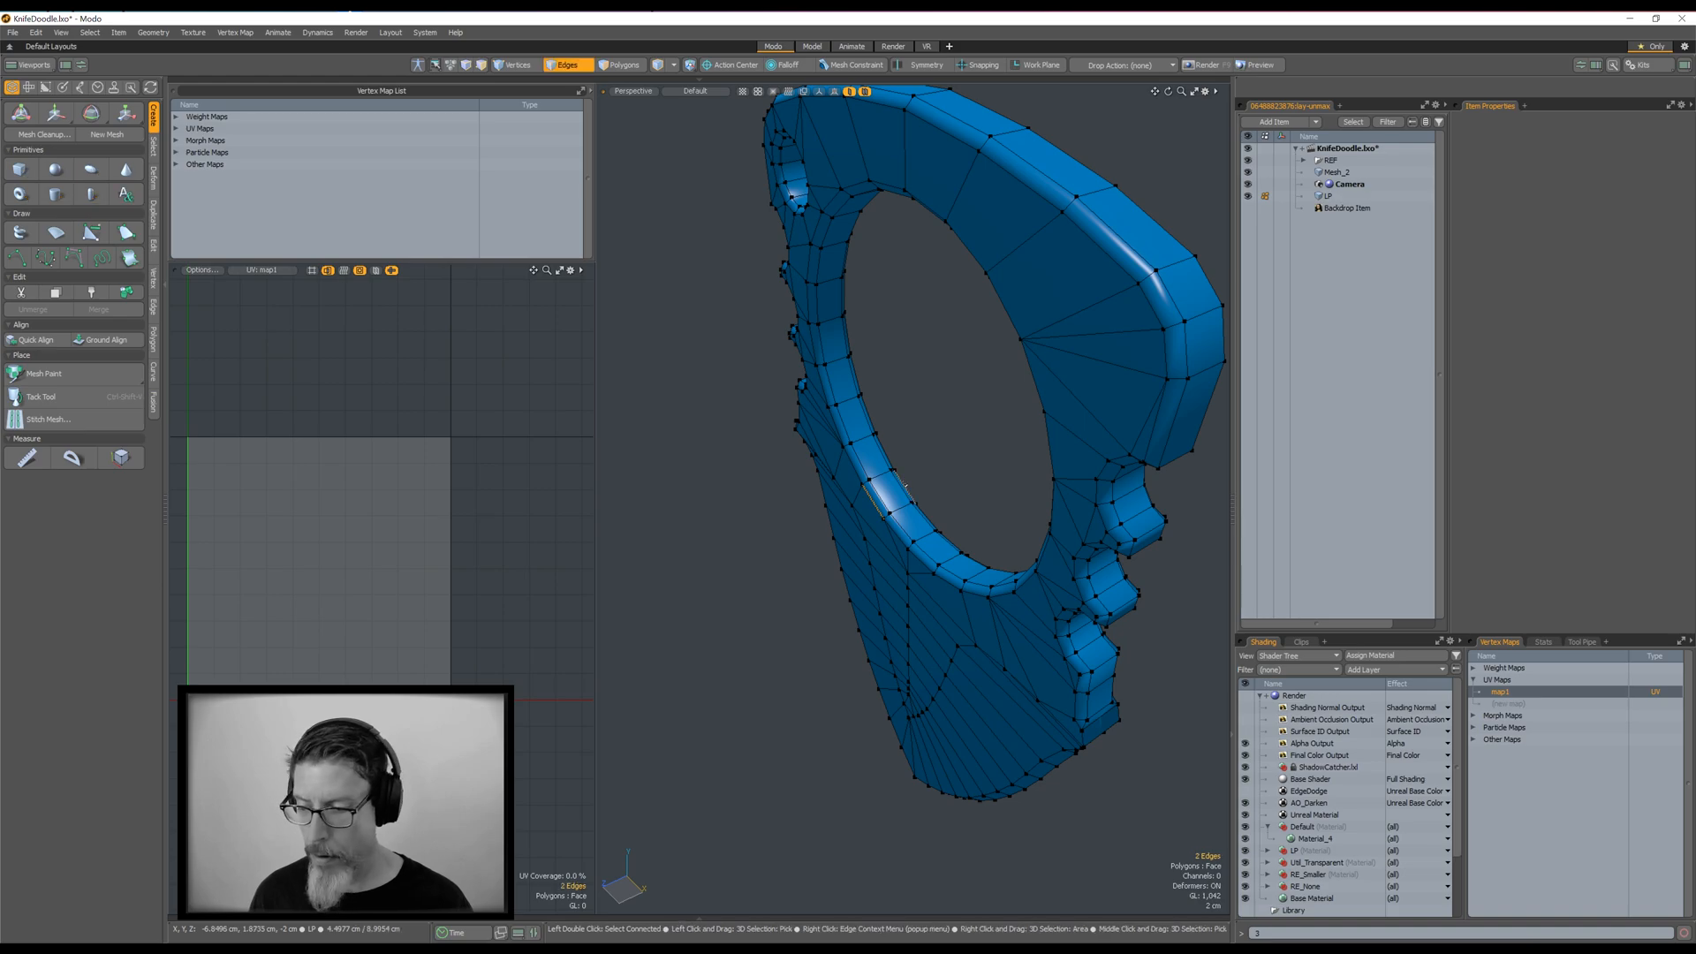
{"action": "key", "text": "l"}
{"action": "left_click_drag", "start_coordinate": [905, 485], "coordinate": [842, 544], "text": "alt"}
{"action": "scroll", "coordinate": [924, 507], "scroll_direction": "up", "scroll_amount": 5}
{"action": "left_click_drag", "start_coordinate": [797, 478], "coordinate": [813, 521]}
{"action": "key", "text": "l"}
{"action": "key", "text": "shift+Up"}
Try to add the edge loop around the small lanyard hole's outer rim to the selection.
{"action": "key", "text": "shift+2"}
{"action": "scroll", "coordinate": [825, 569], "scroll_direction": "down", "scroll_amount": 5}
{"action": "left_click_drag", "start_coordinate": [827, 566], "coordinate": [803, 457], "text": "alt"}
{"action": "scroll", "coordinate": [803, 455], "scroll_direction": "up", "scroll_amount": 5}
{"action": "left_click_drag", "start_coordinate": [916, 359], "coordinate": [762, 579], "text": "alt"}
{"action": "left_click", "coordinate": [937, 245], "text": "shift"}
{"action": "scroll", "coordinate": [761, 578], "scroll_direction": "up", "scroll_amount": 3}
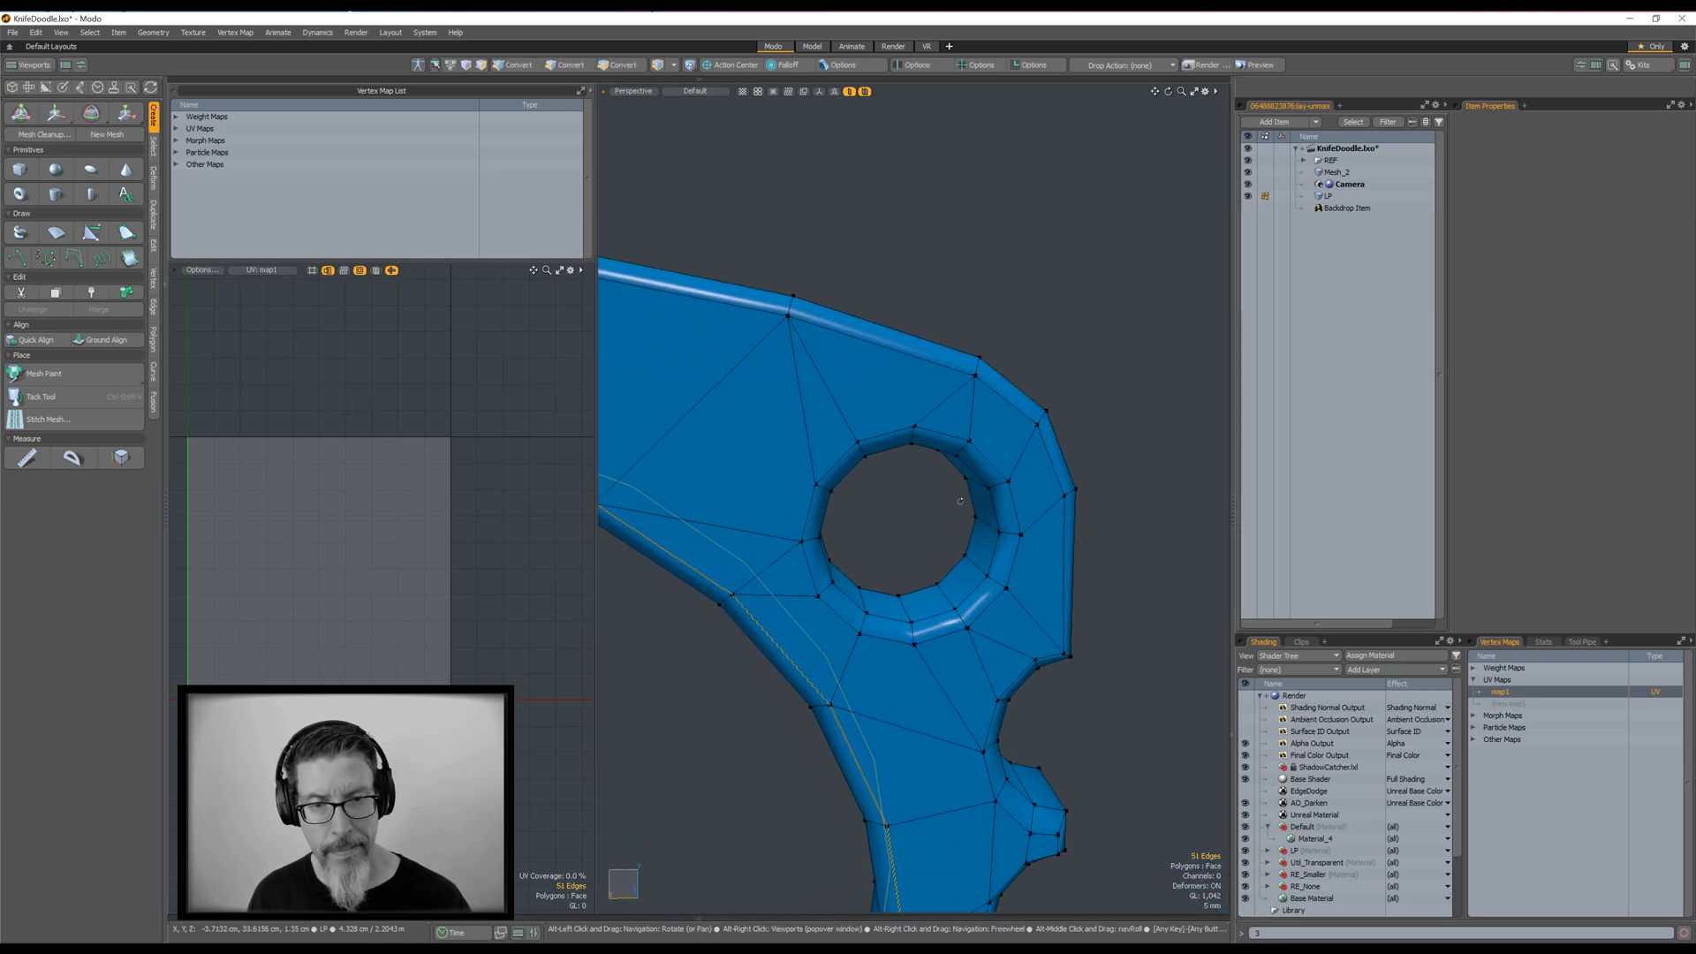
{"action": "left_click_drag", "start_coordinate": [980, 447], "coordinate": [943, 477], "text": "alt+shift"}
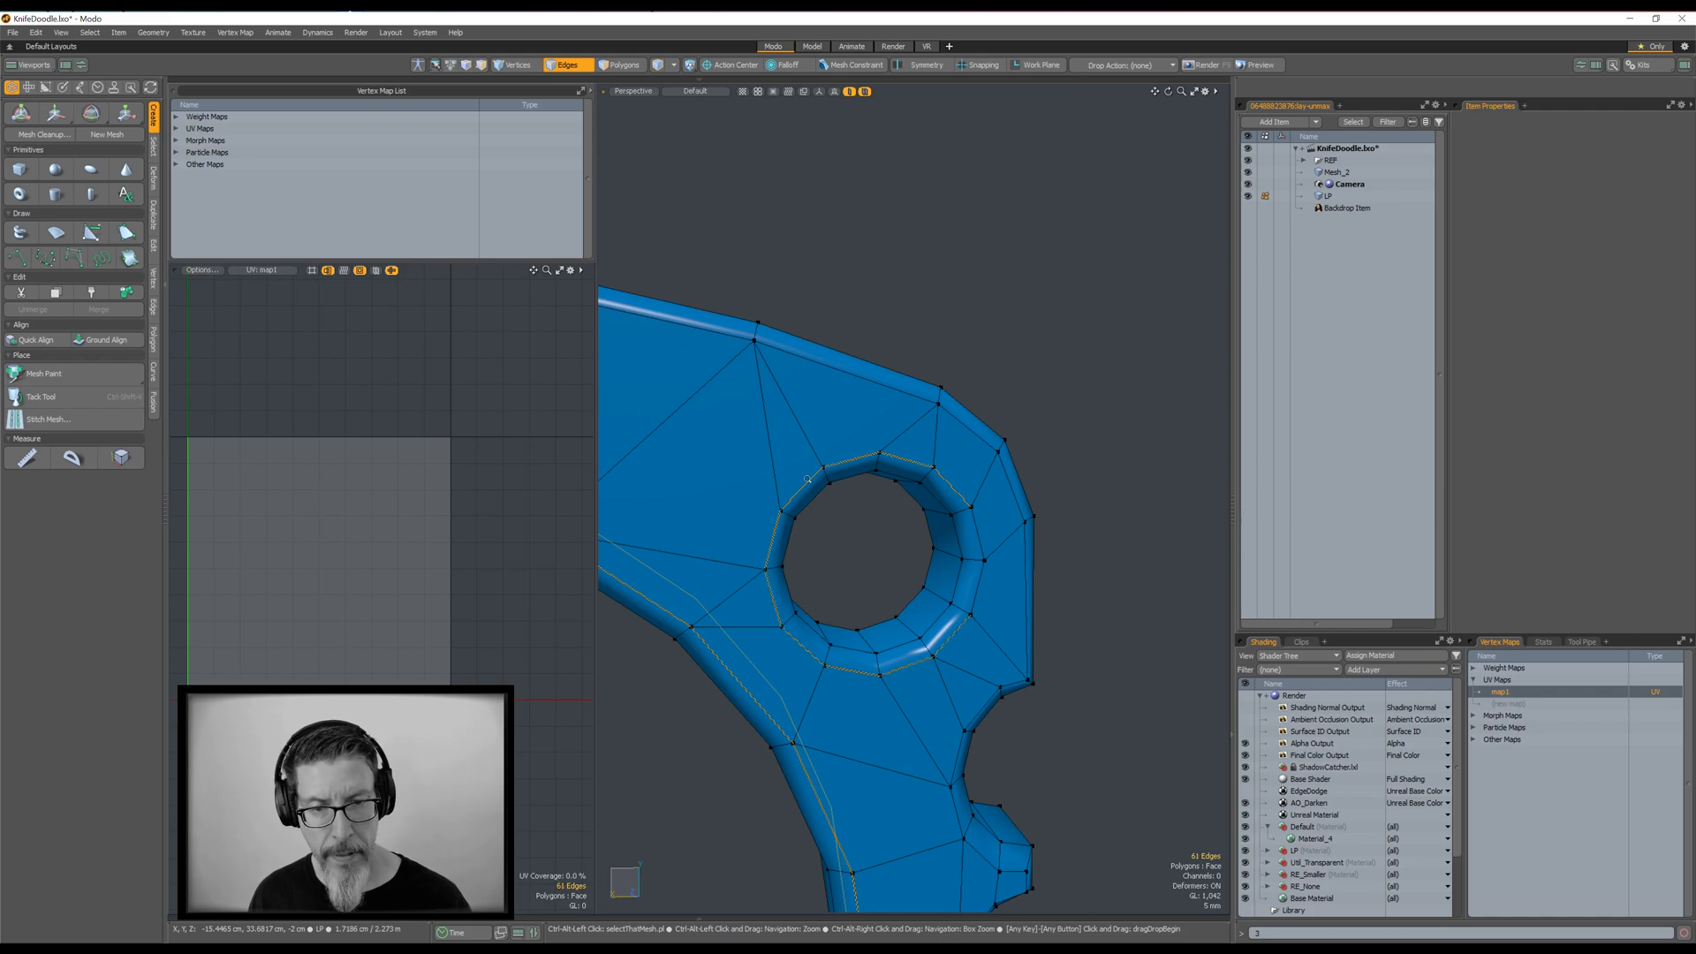
{"action": "left_click_drag", "start_coordinate": [860, 530], "coordinate": [1066, 569], "text": "alt"}
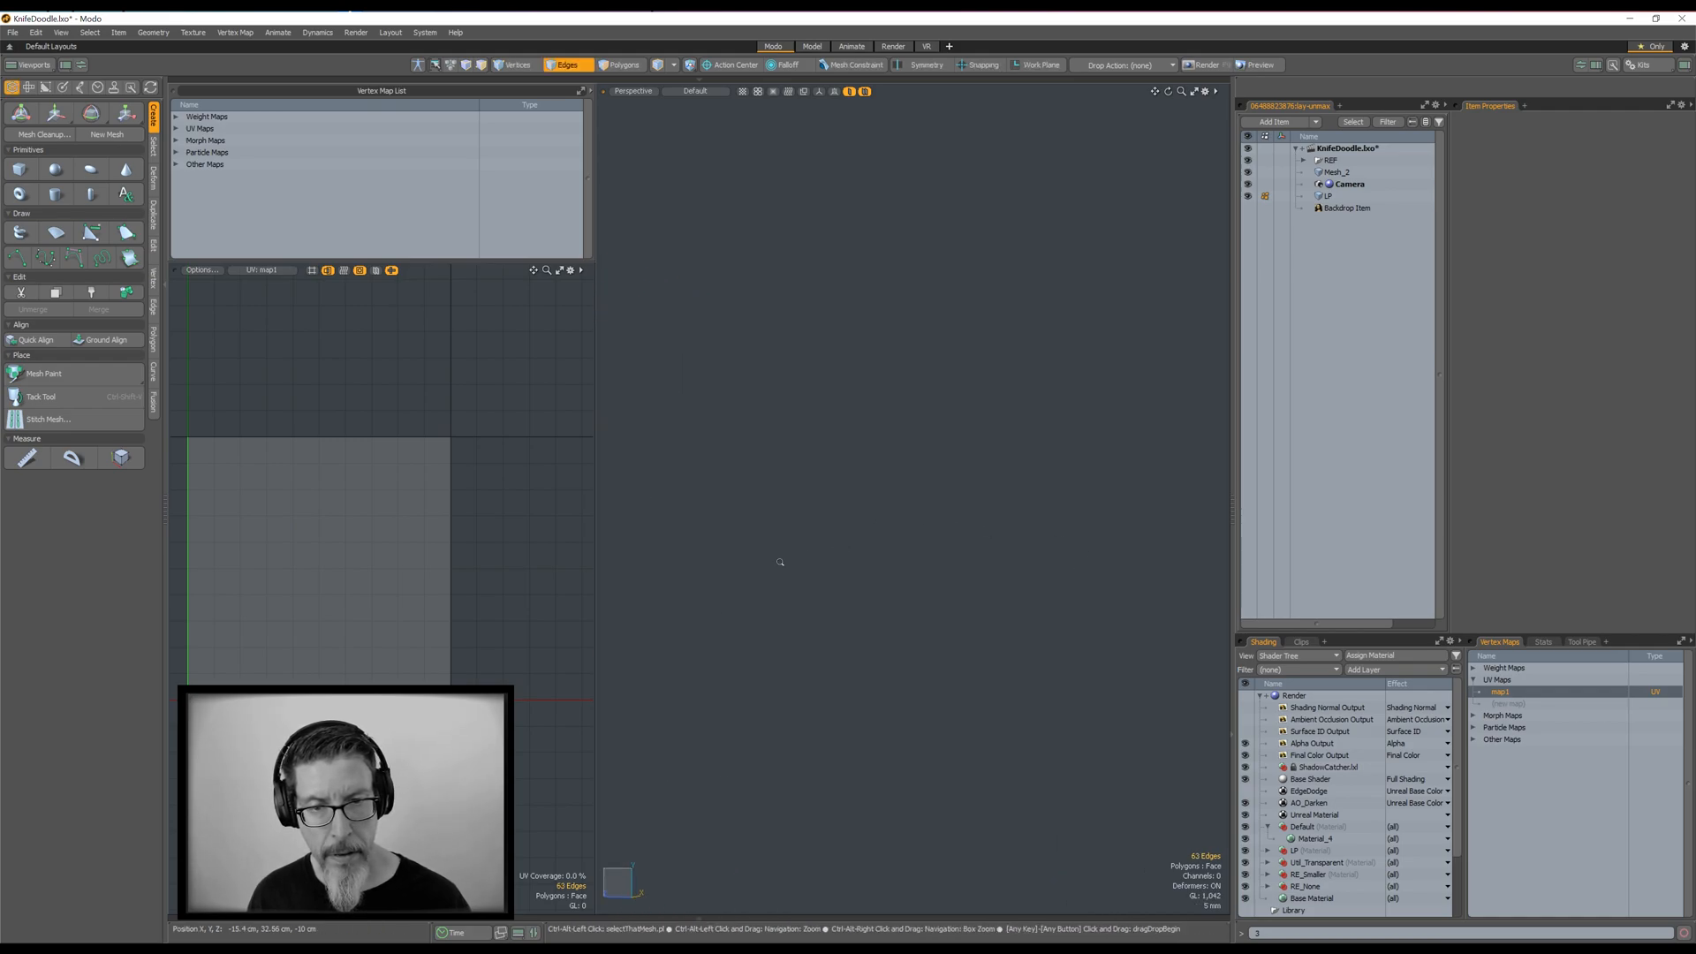
Select the finger hole's rim edge loops on both faces and add the lanyard hole's edge loops to the selection.
{"action": "left_click_drag", "start_coordinate": [780, 562], "coordinate": [846, 602], "text": "ctrl+alt"}
{"action": "left_click_drag", "start_coordinate": [723, 542], "coordinate": [746, 609], "text": "ctrl+alt"}
{"action": "left_click_drag", "start_coordinate": [734, 671], "coordinate": [701, 386], "text": "alt+shift"}
{"action": "left_click", "coordinate": [774, 373]}
{"action": "double_click", "coordinate": [813, 390]}
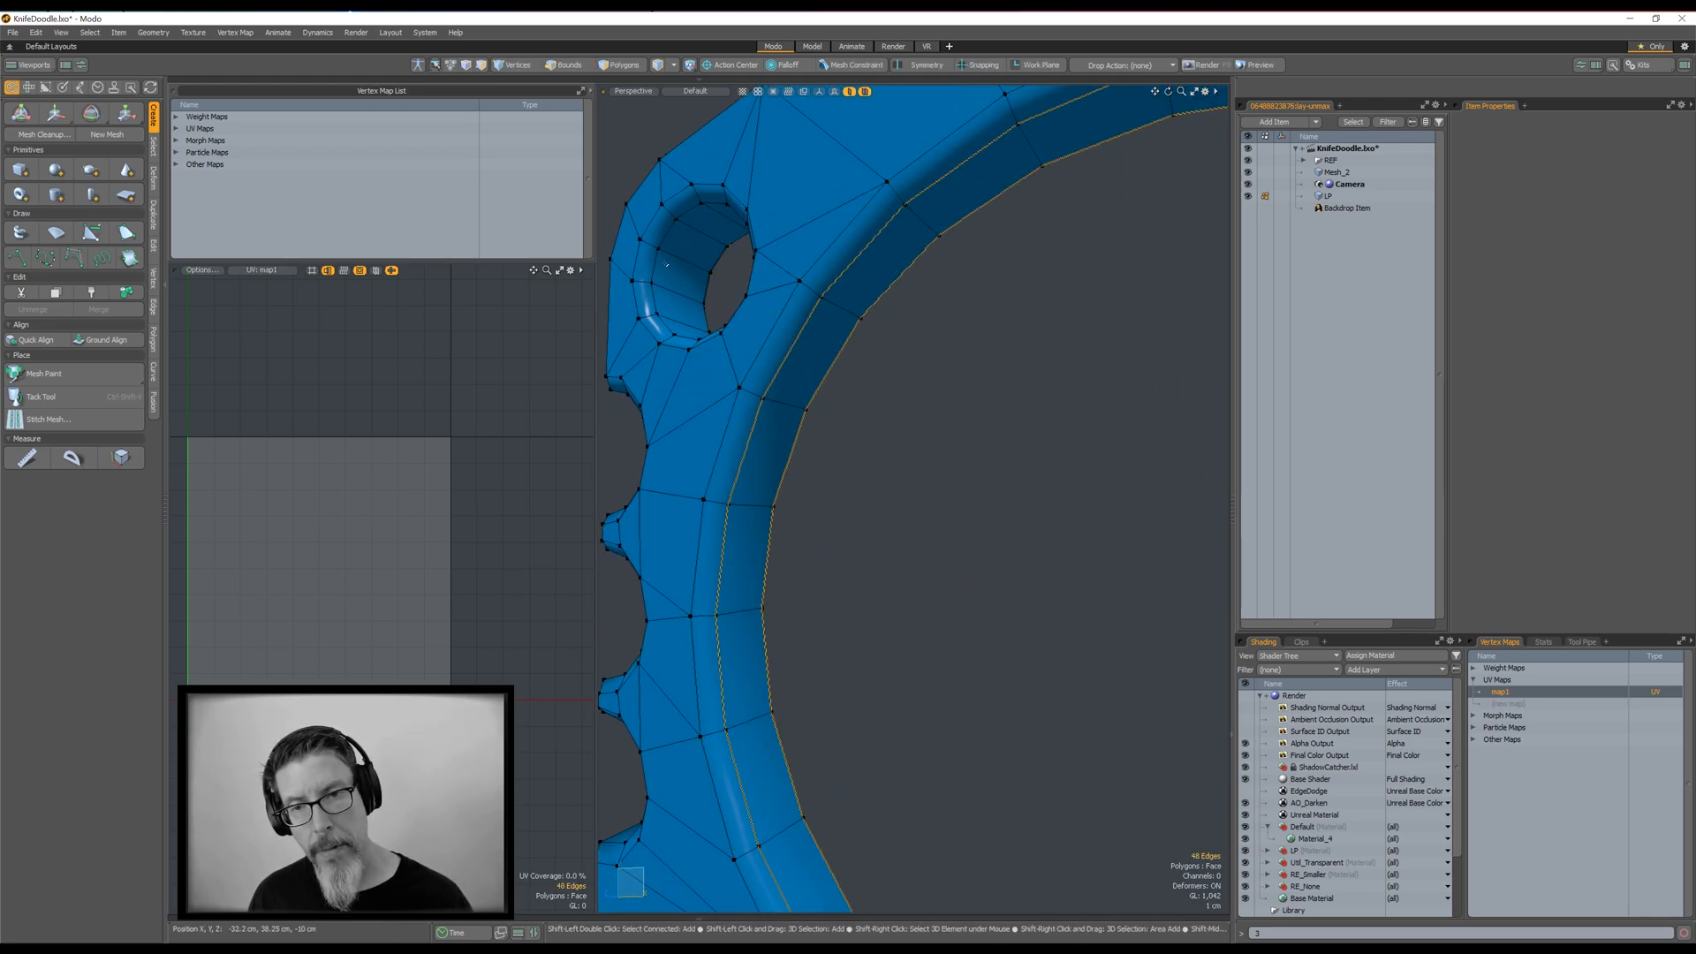
{"action": "key", "text": "l"}
{"action": "left_click_drag", "start_coordinate": [724, 256], "coordinate": [960, 288], "text": "alt"}
{"action": "left_click", "coordinate": [878, 115], "text": "shift"}
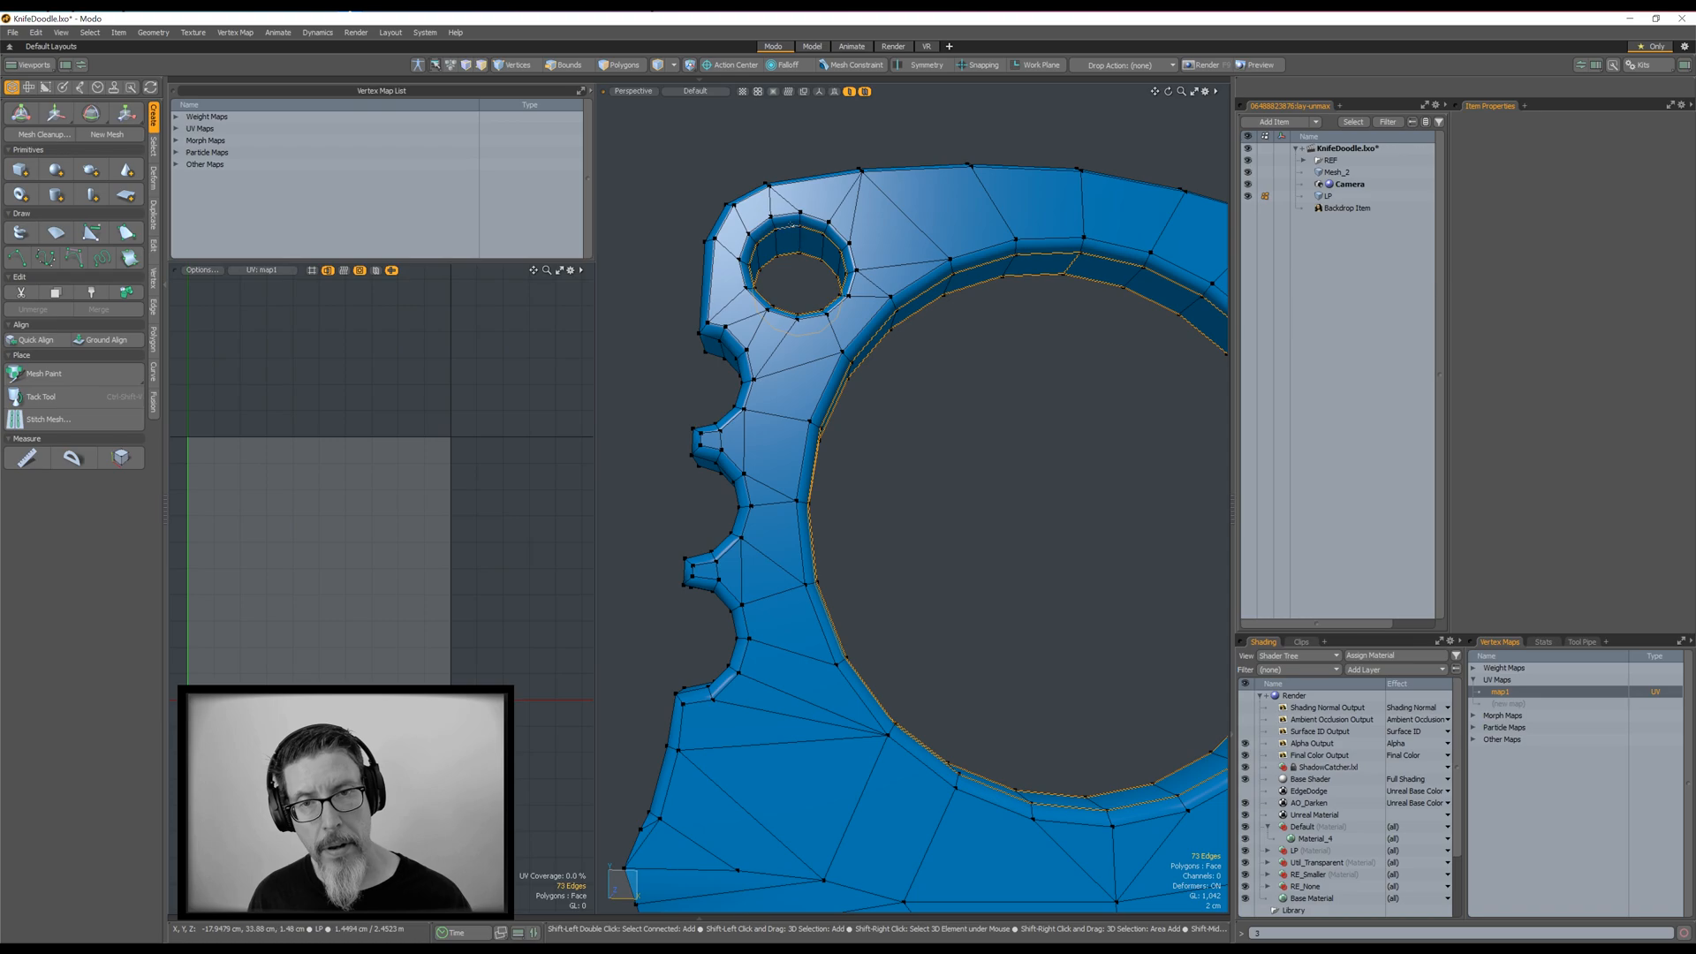
Add the edges along the blade's outline and up around the guard to the selection.
{"action": "left_click_drag", "start_coordinate": [799, 236], "coordinate": [870, 291], "text": "alt"}
{"action": "left_click_drag", "start_coordinate": [962, 653], "coordinate": [813, 300], "text": "alt+shift"}
{"action": "left_click_drag", "start_coordinate": [821, 441], "coordinate": [772, 494], "text": "alt"}
{"action": "key", "text": "l"}
{"action": "key", "text": "a"}
{"action": "left_click_drag", "start_coordinate": [852, 495], "coordinate": [892, 491], "text": "alt"}
{"action": "left_click_drag", "start_coordinate": [892, 491], "coordinate": [724, 702], "text": "alt"}
{"action": "left_click", "coordinate": [1094, 477], "text": "shift"}
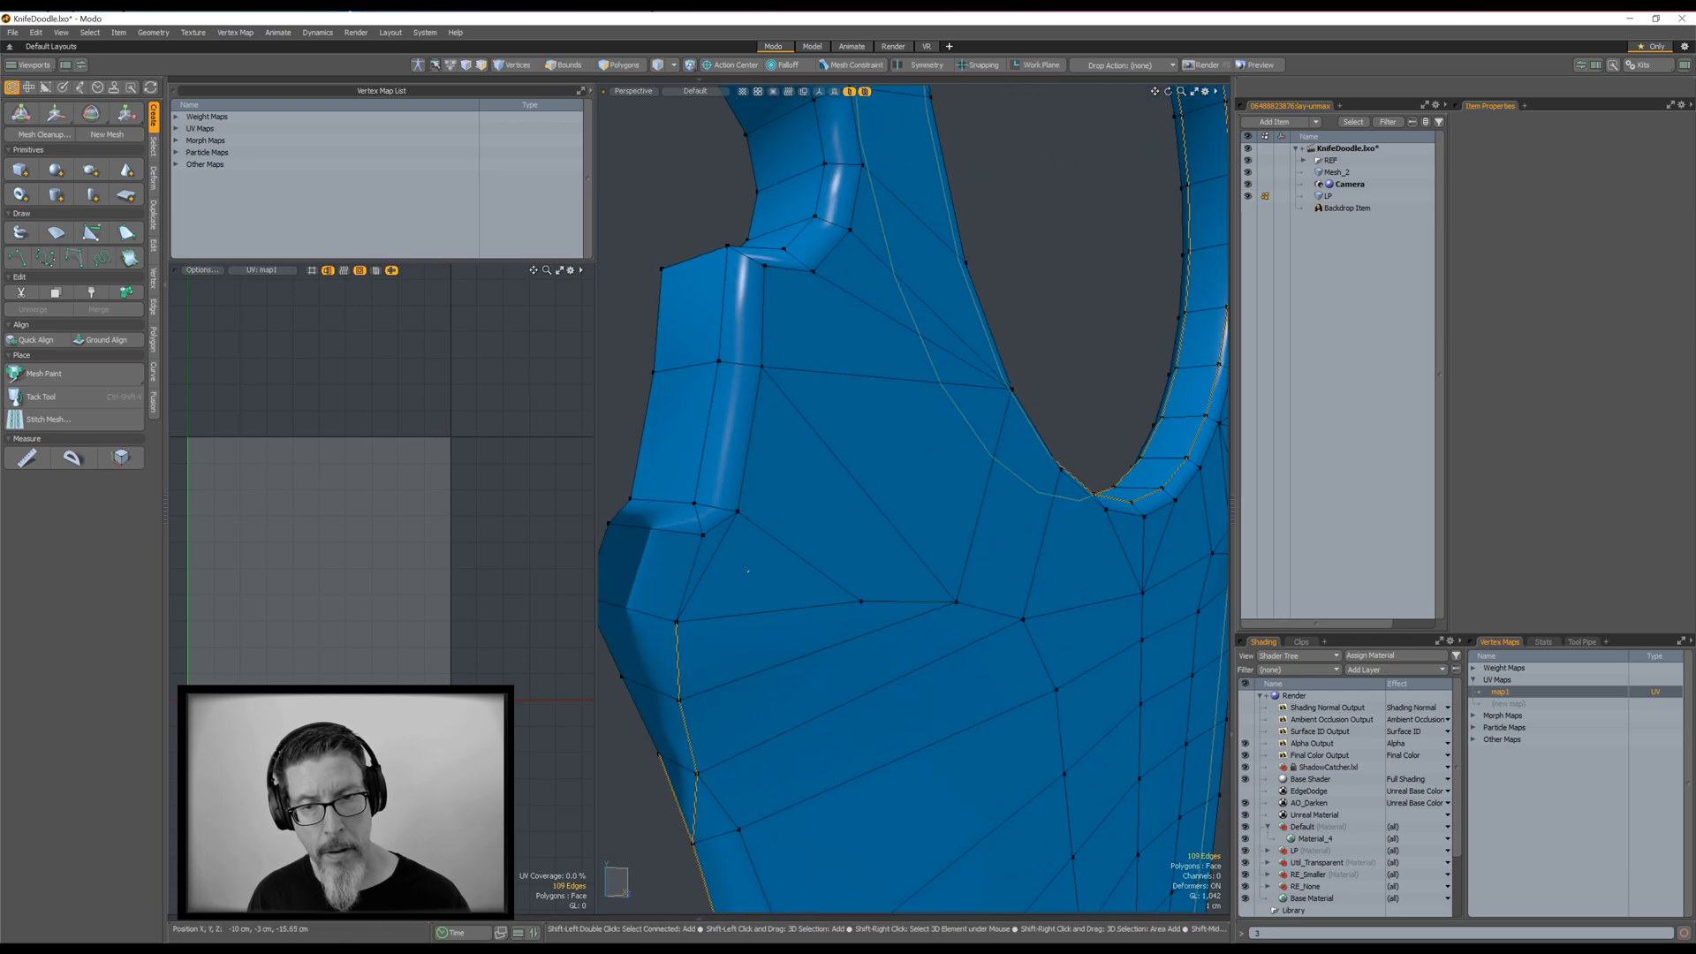
{"action": "left_click", "coordinate": [752, 464], "text": "shift"}
{"action": "left_click_drag", "start_coordinate": [752, 464], "coordinate": [792, 497], "text": "ctrl+alt"}
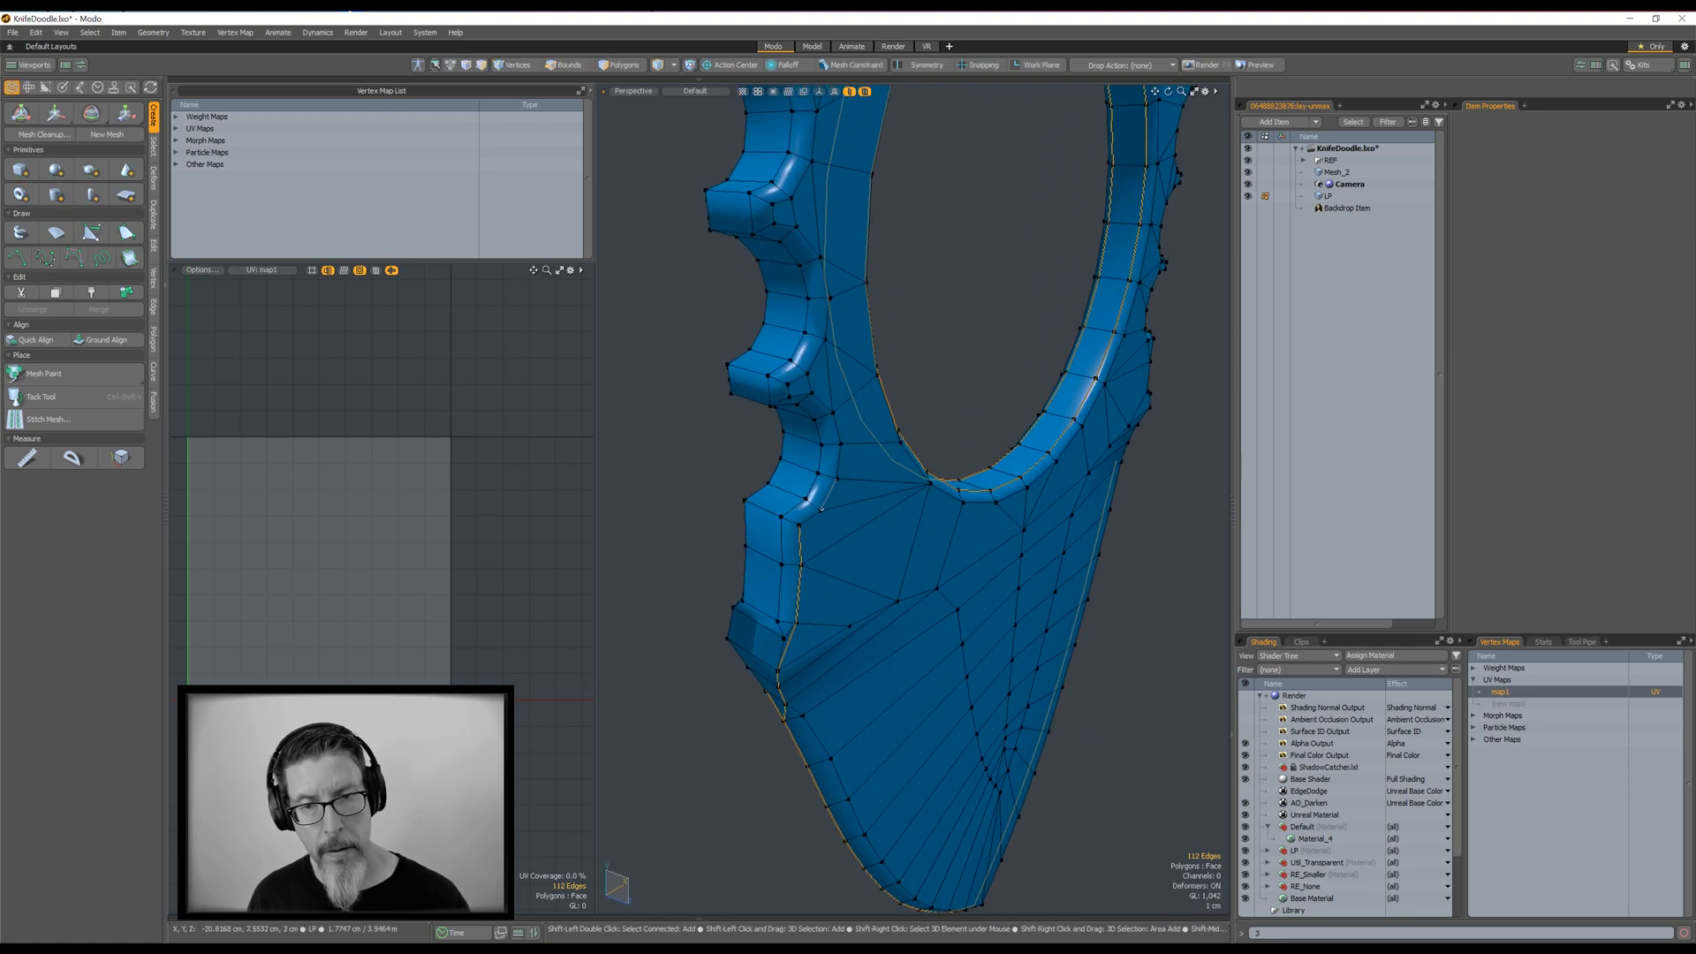
Try to save the scene together with its clips and dismiss the script error dialogs.
{"action": "key", "text": "ctrl+s"}
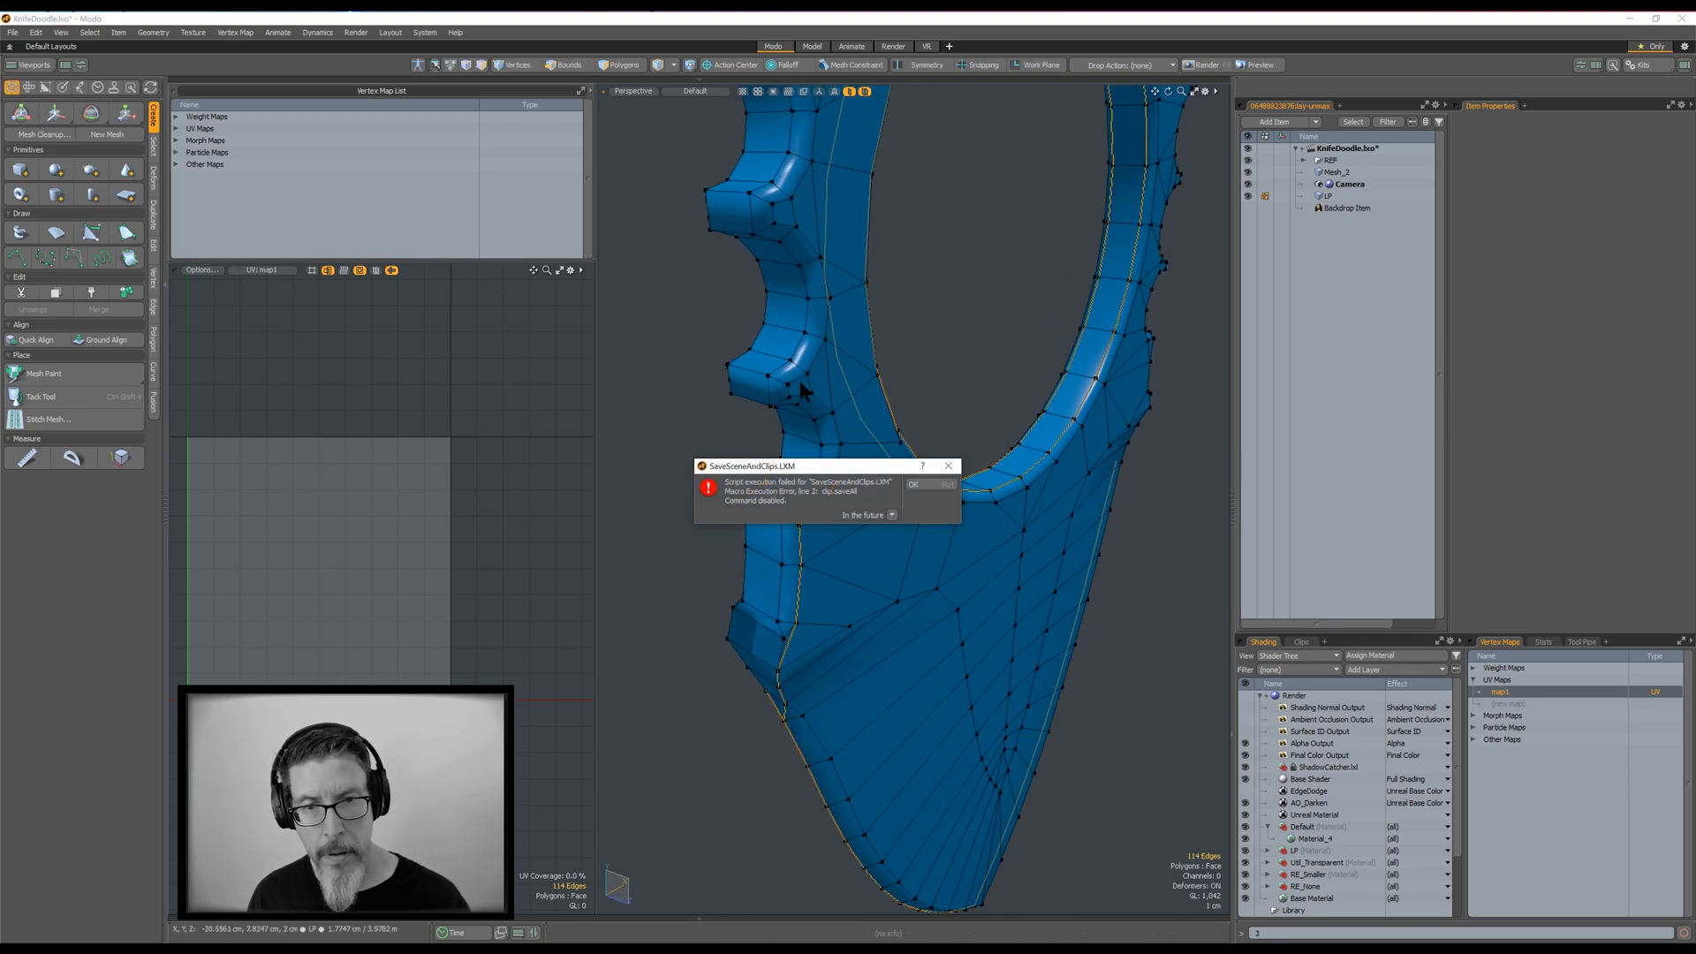
{"action": "left_click", "coordinate": [911, 485]}
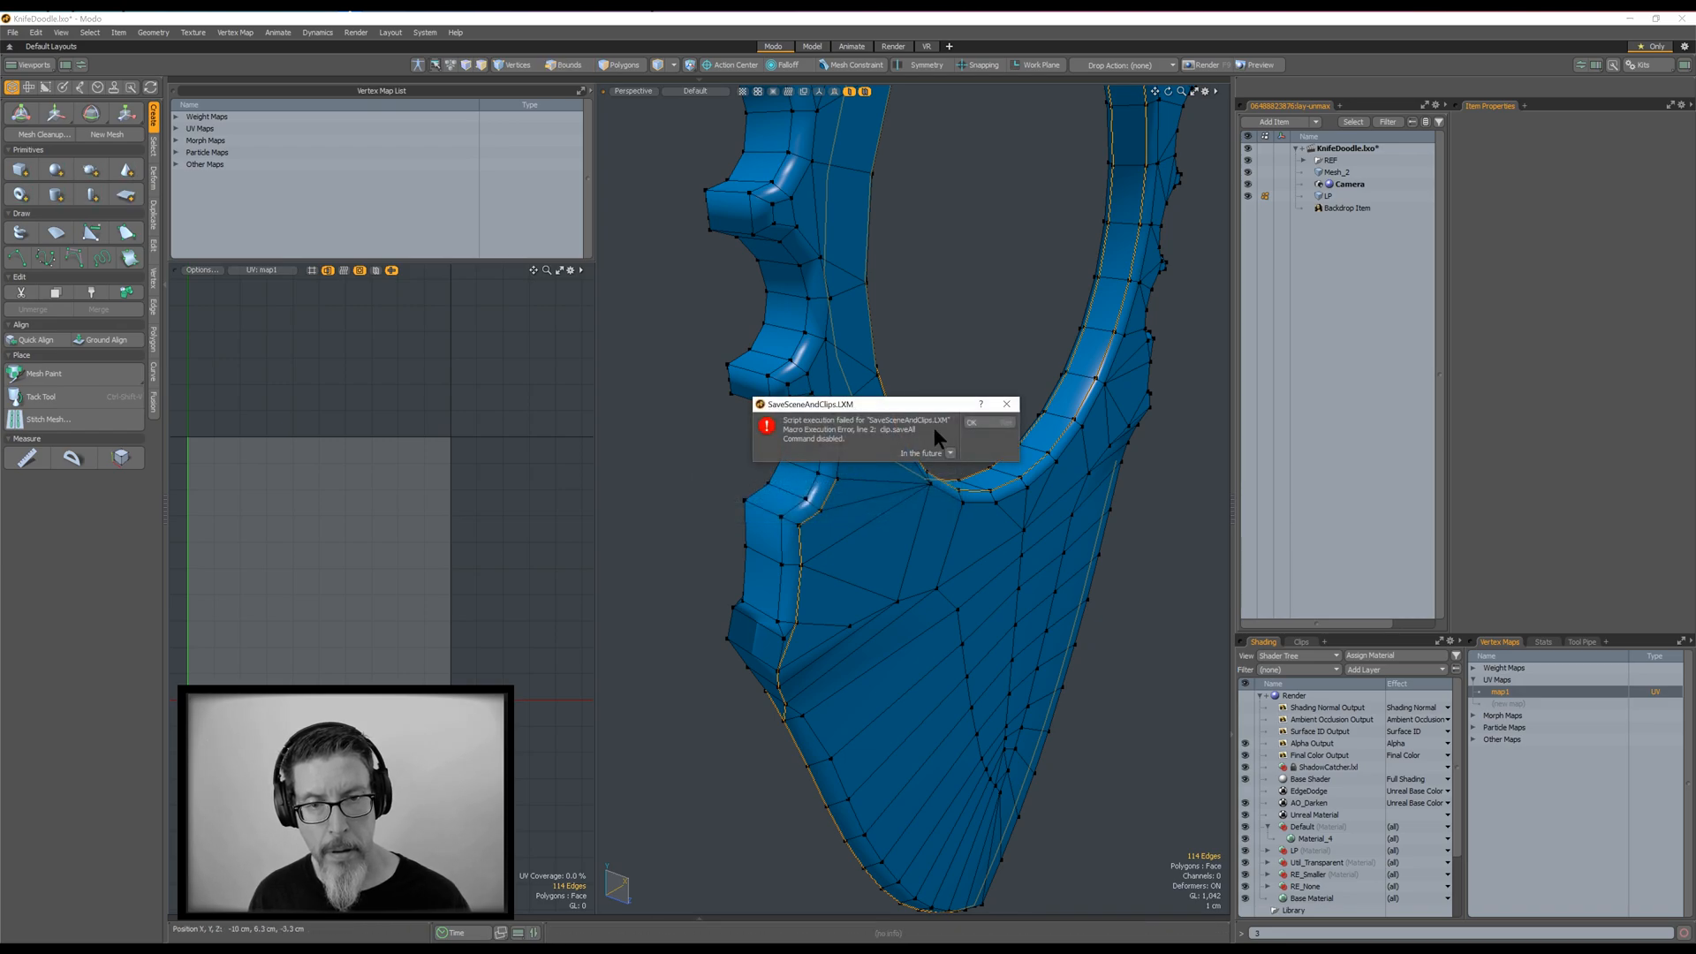
{"action": "left_click", "coordinate": [978, 422]}
Change the selection mode and add the handle's outline edges along the finger notches, the lanyard-hole corner and the top.
{"action": "scroll", "coordinate": [971, 424], "scroll_direction": "up", "scroll_amount": 3}
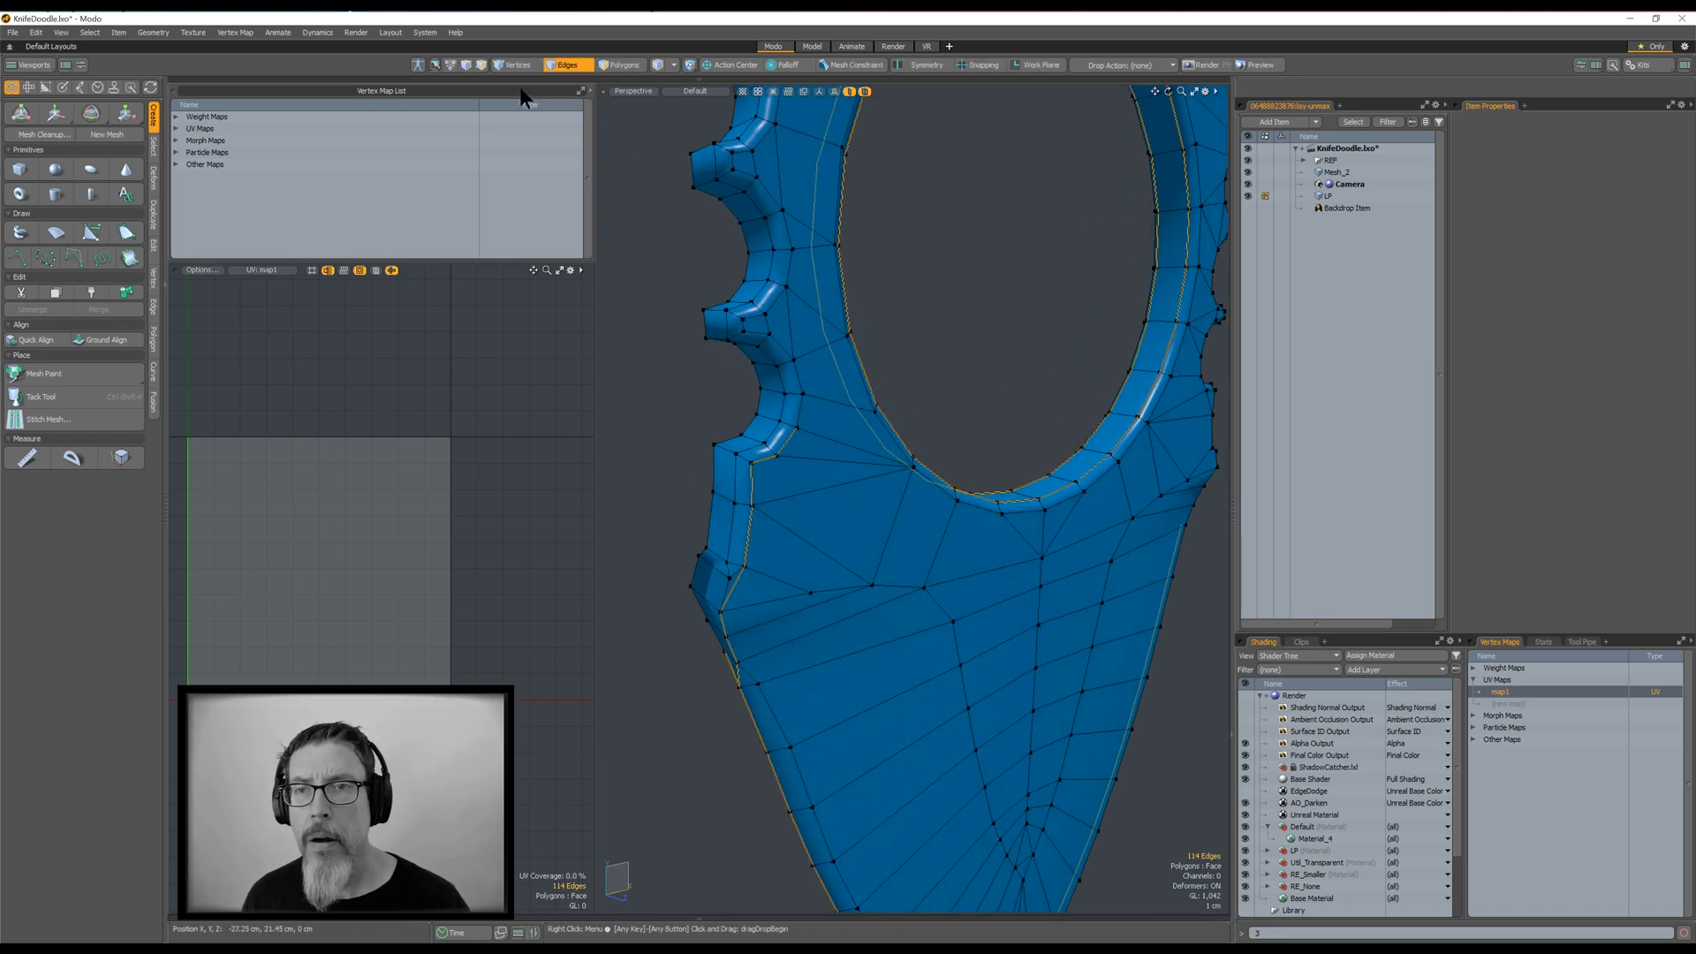
{"action": "left_click", "coordinate": [465, 64]}
{"action": "key", "text": "shift"}
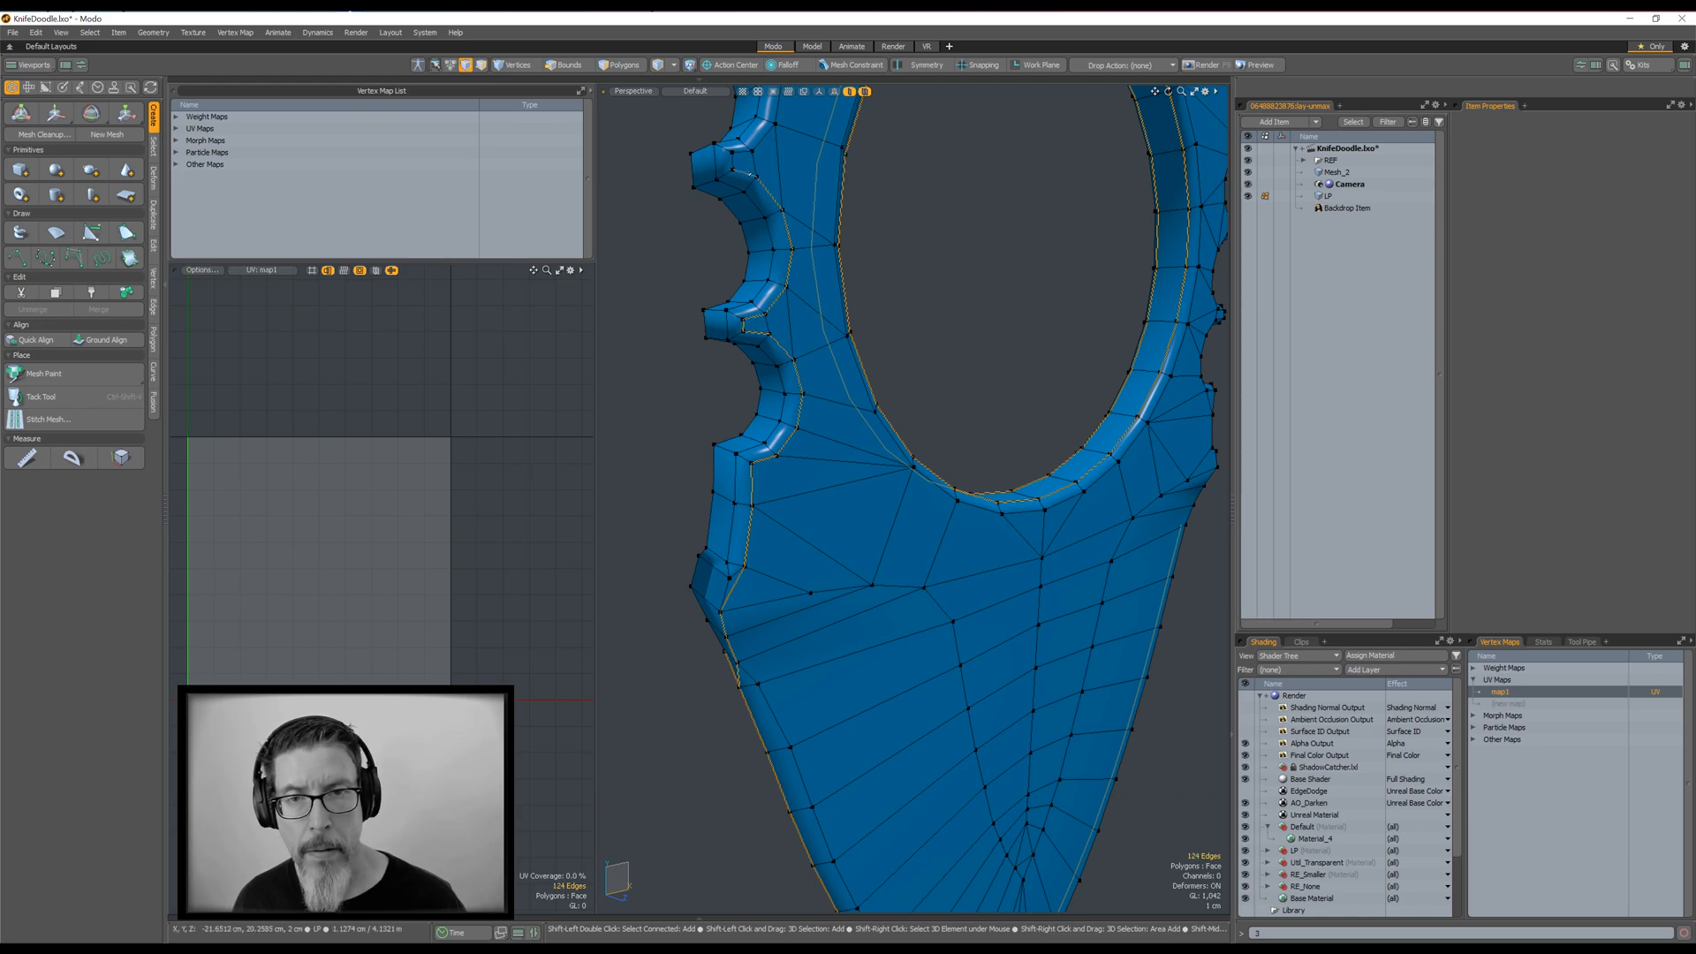
{"action": "left_click_drag", "start_coordinate": [761, 163], "coordinate": [695, 424], "text": "alt+shift"}
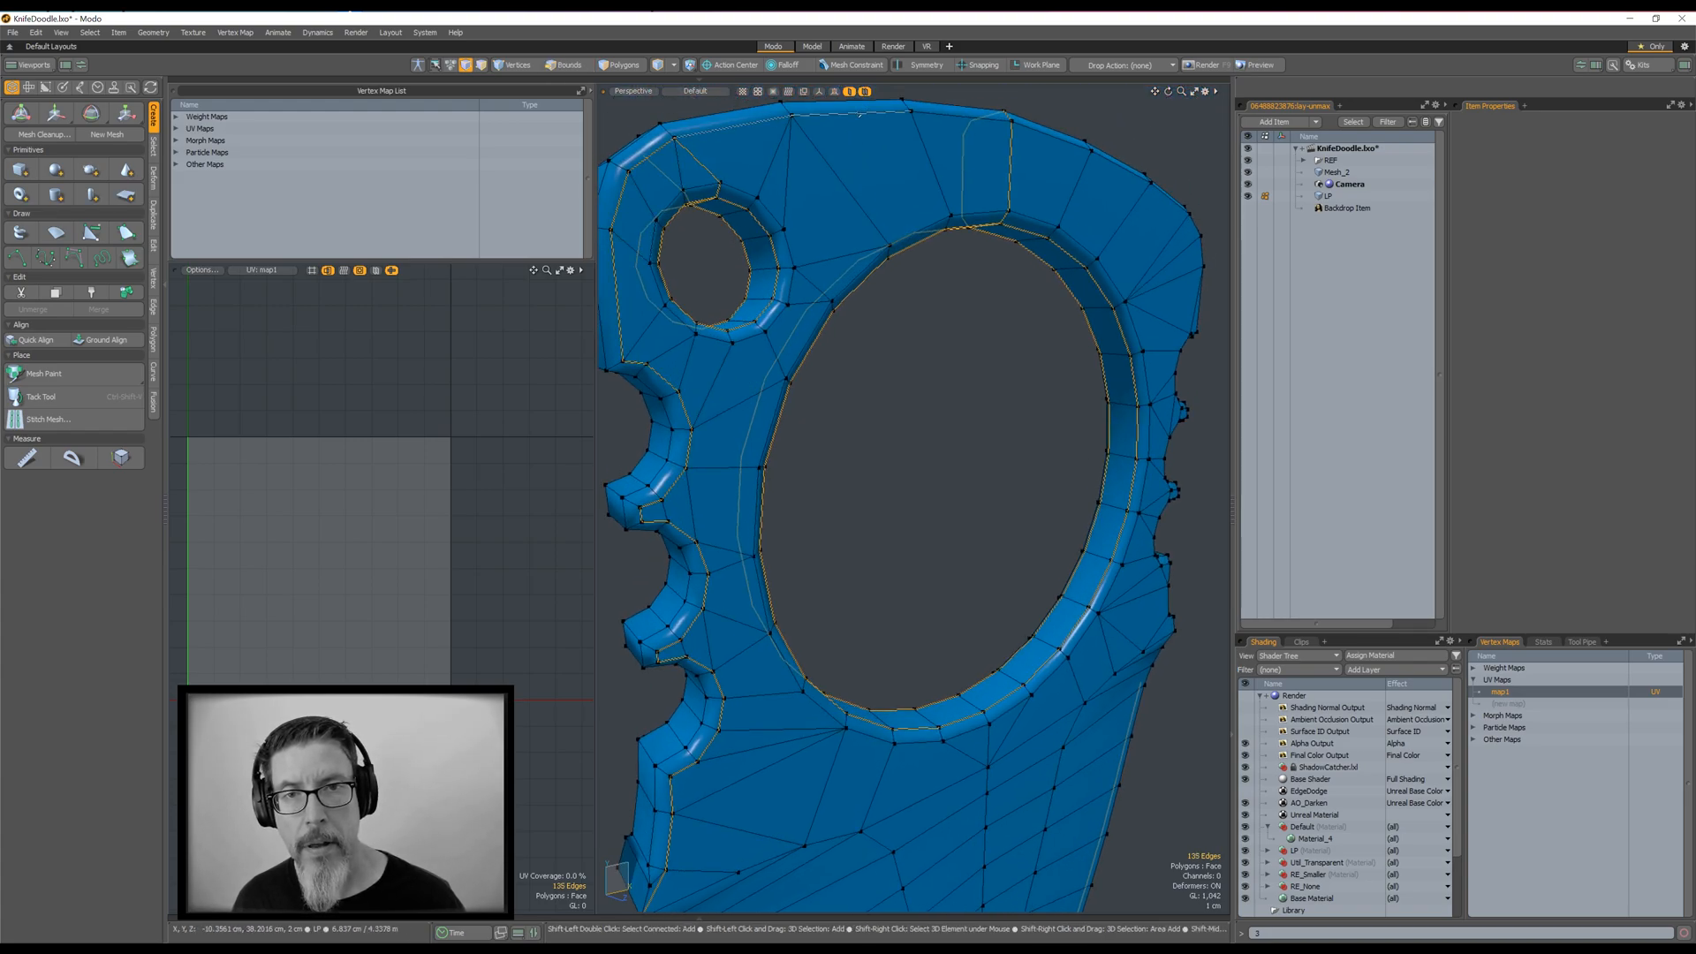
{"action": "left_click_drag", "start_coordinate": [1085, 144], "coordinate": [1076, 146], "text": "shift"}
Remove the stray edges crossing the handle's face above the finger hole from the edge selection.
{"action": "left_click_drag", "start_coordinate": [1060, 256], "coordinate": [919, 296], "text": "alt"}
{"action": "left_click", "coordinate": [886, 228], "text": "ctrl"}
{"action": "left_click_drag", "start_coordinate": [797, 227], "coordinate": [759, 265], "text": "alt"}
{"action": "left_click", "coordinate": [862, 230], "text": "ctrl"}
{"action": "left_click", "coordinate": [917, 265], "text": "ctrl"}
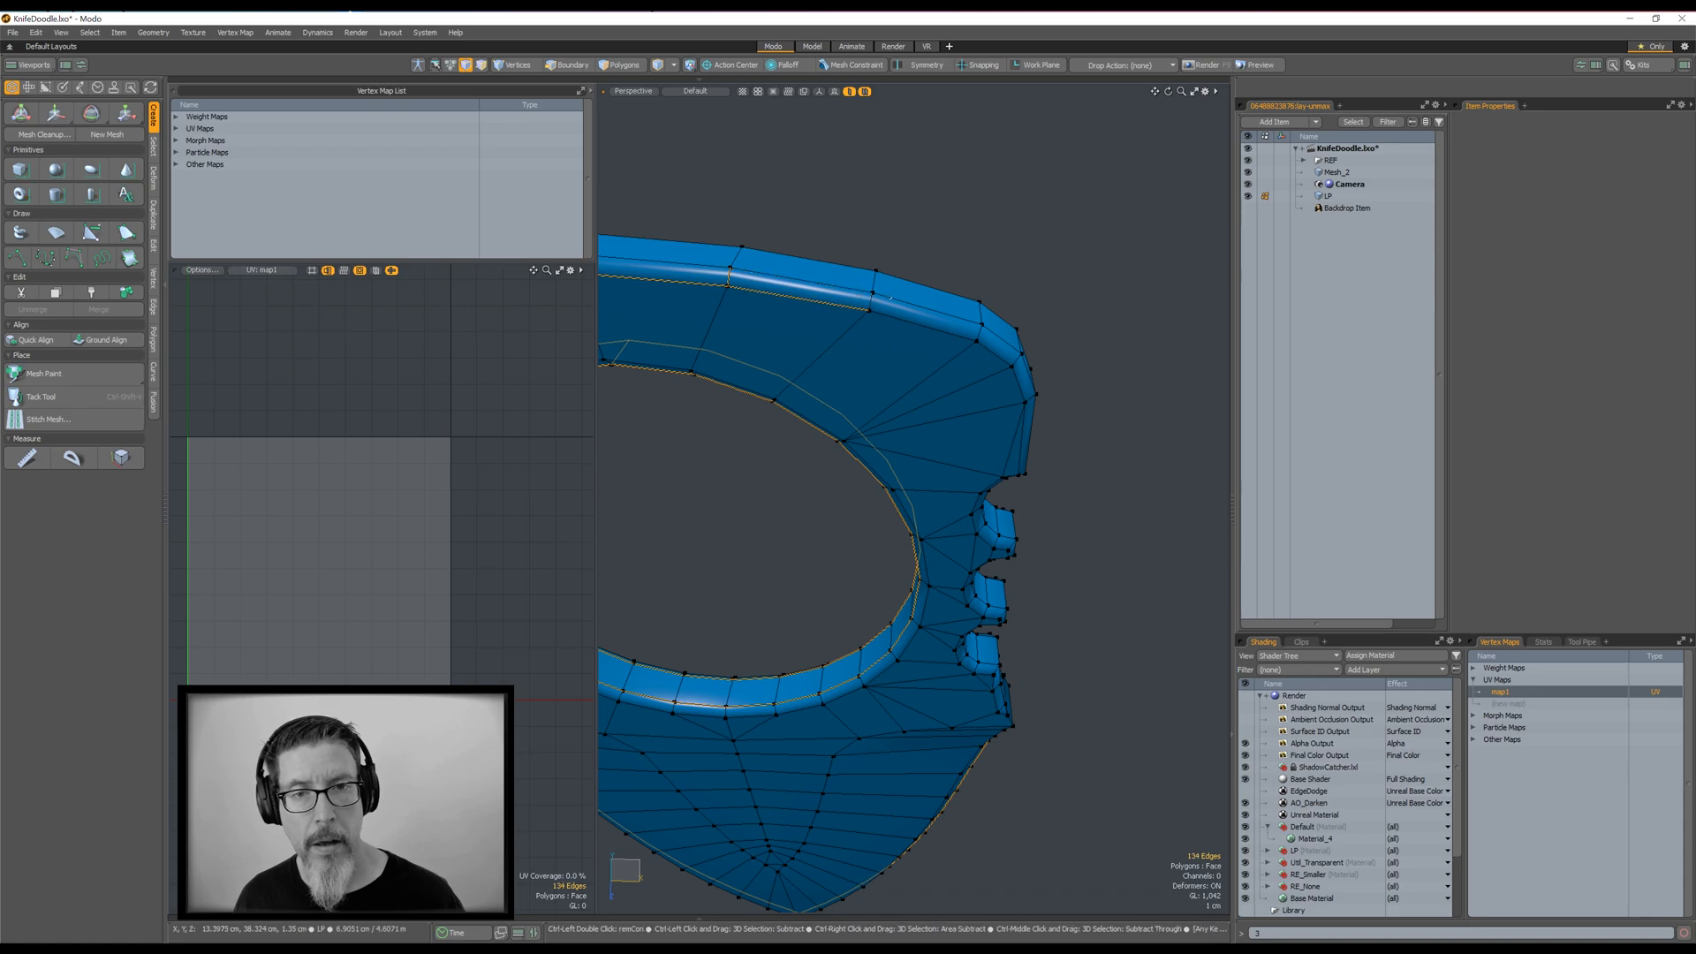
Add the handle's outline edges along the top corner, finger notches and guard on the side opposite the lanyard hole.
{"action": "left_click_drag", "start_coordinate": [923, 307], "coordinate": [892, 269], "text": "alt"}
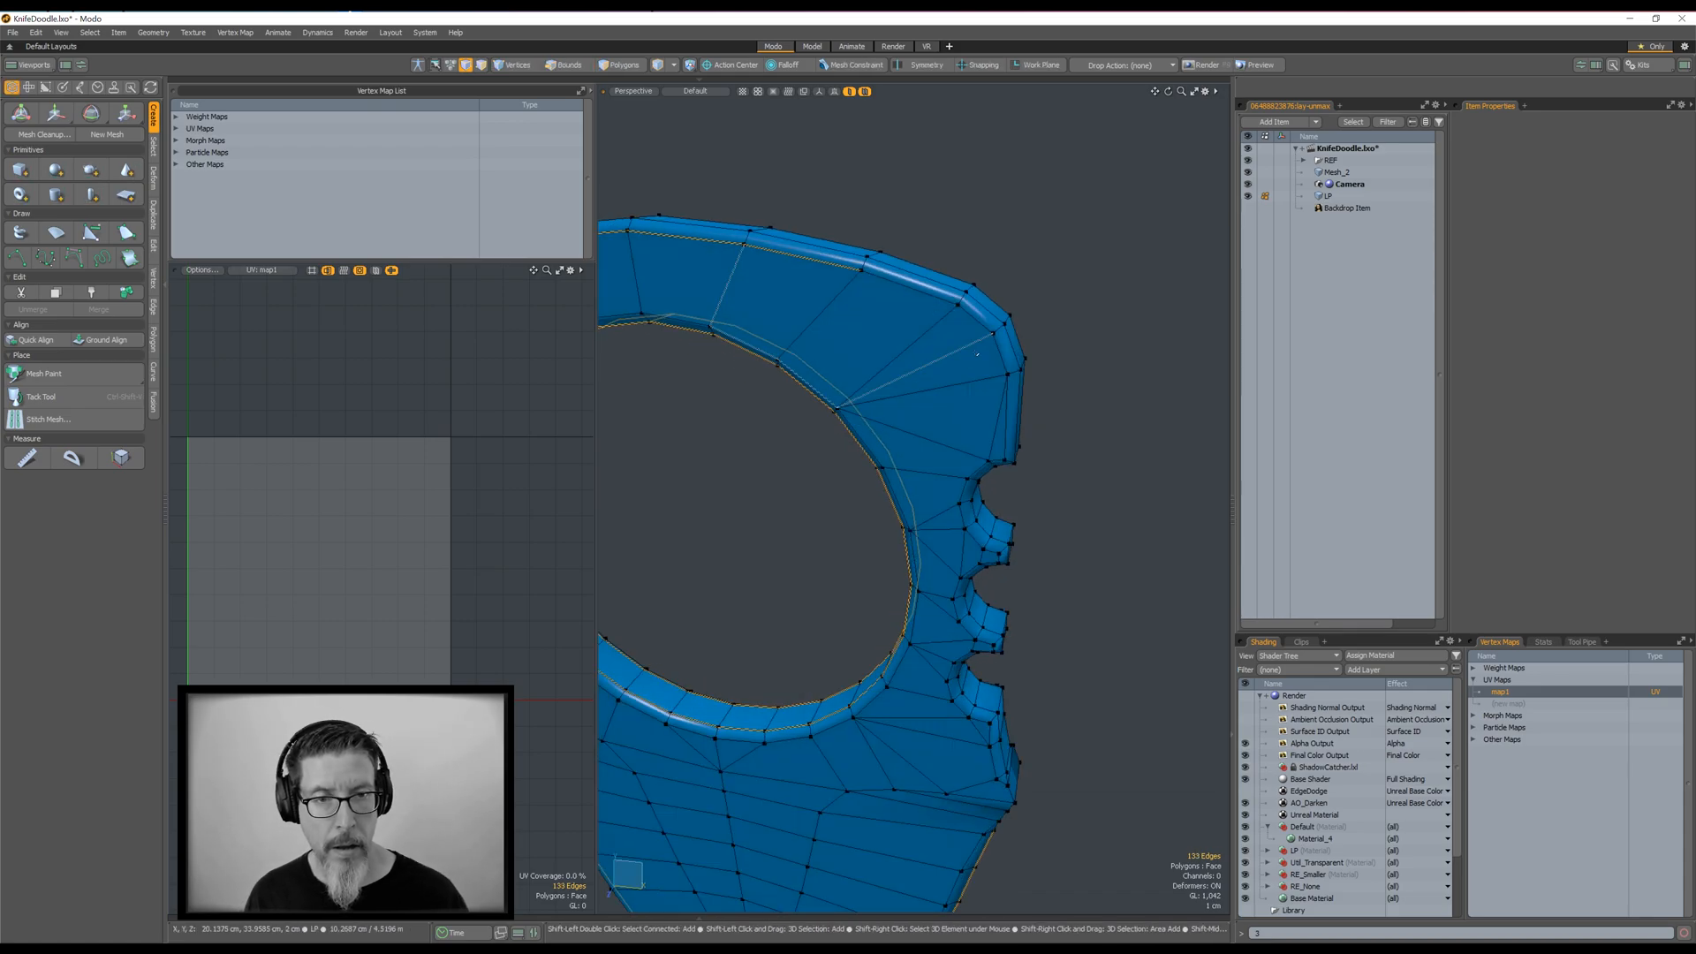
{"action": "left_click_drag", "start_coordinate": [1048, 478], "coordinate": [941, 455], "text": "alt"}
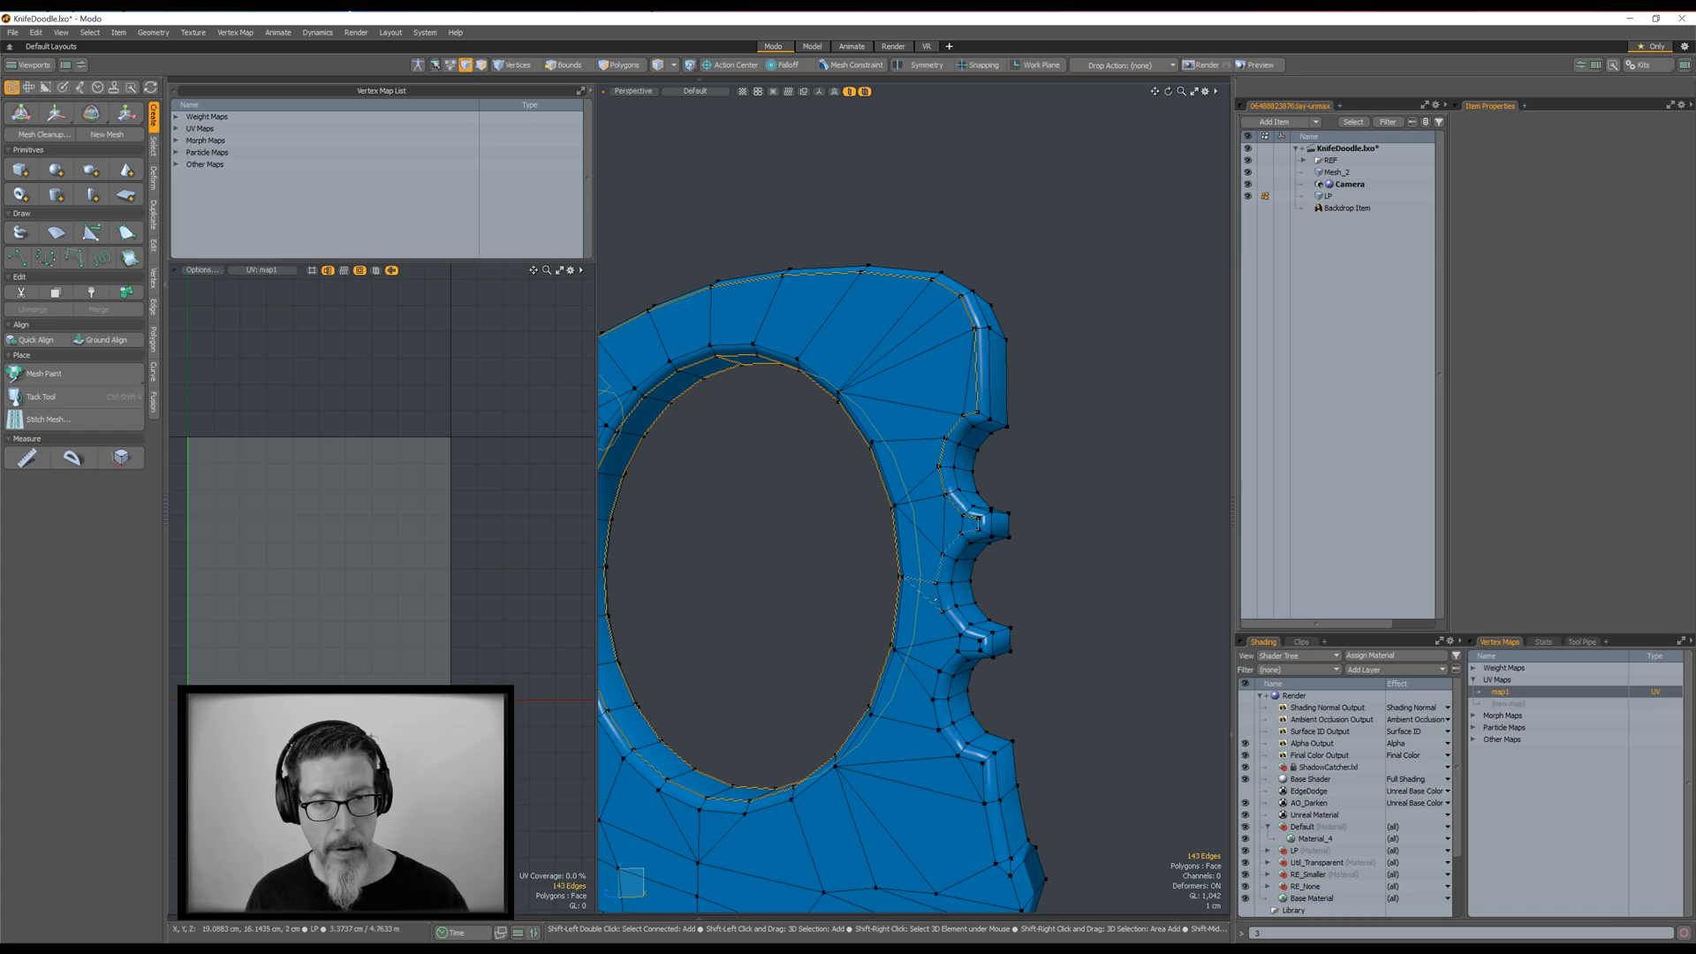
{"action": "left_click_drag", "start_coordinate": [977, 522], "coordinate": [965, 503], "text": "alt"}
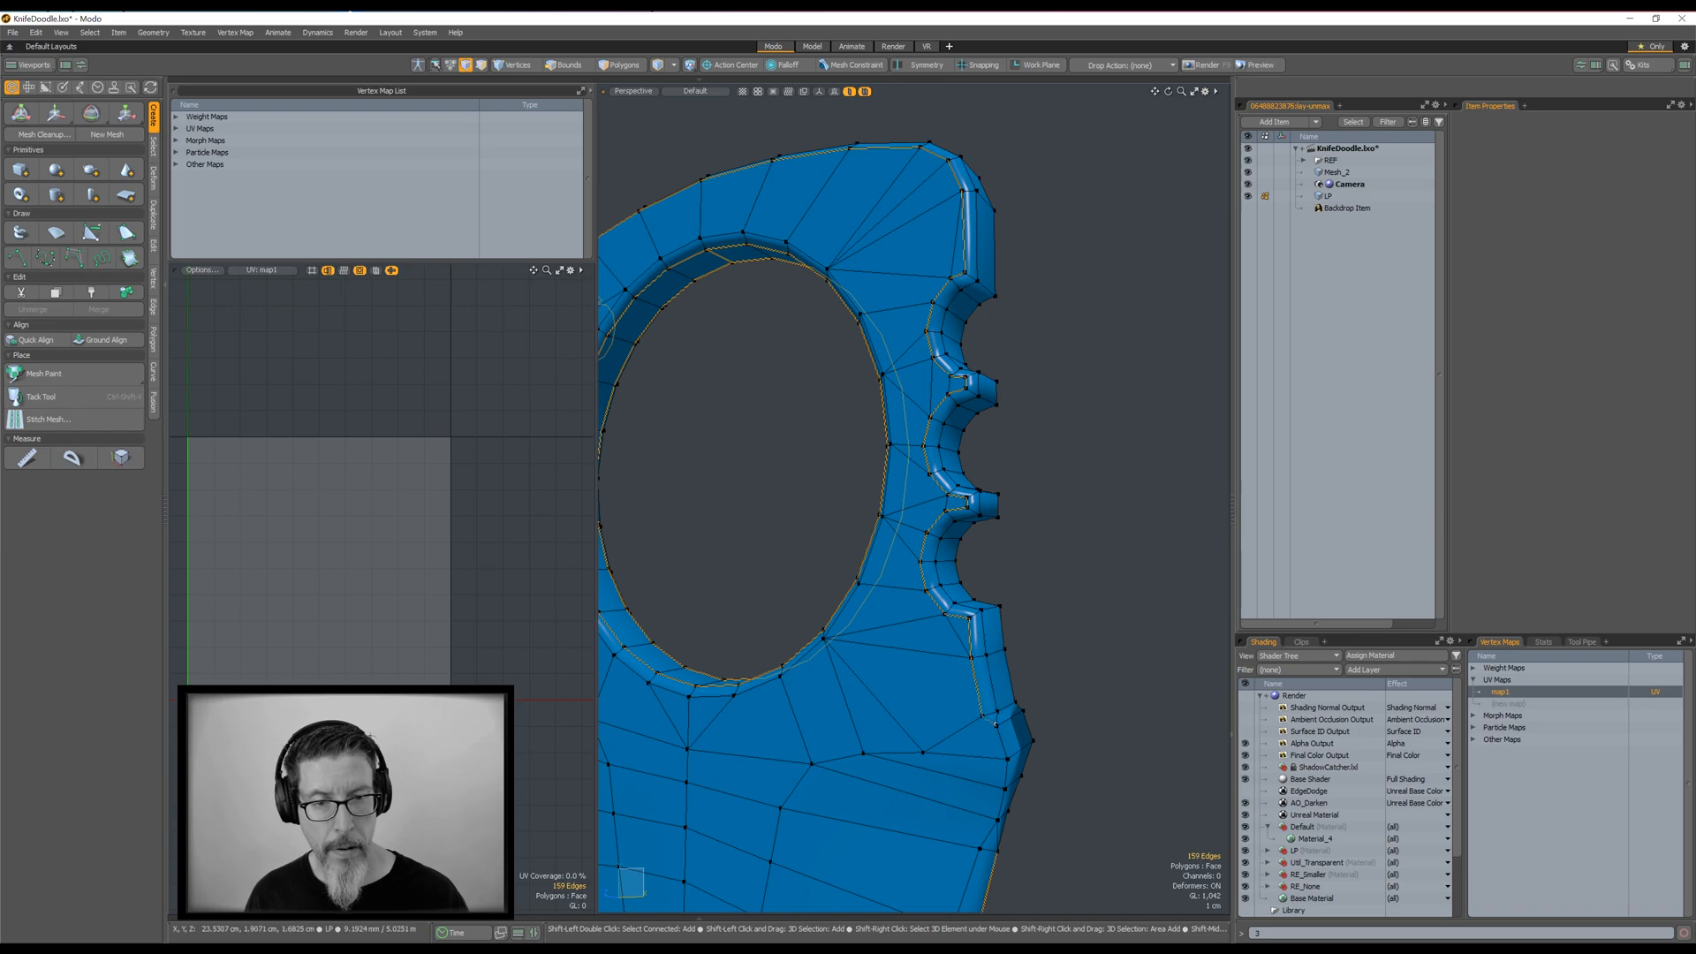
{"action": "left_click_drag", "start_coordinate": [1003, 744], "coordinate": [958, 499], "text": "alt+shift"}
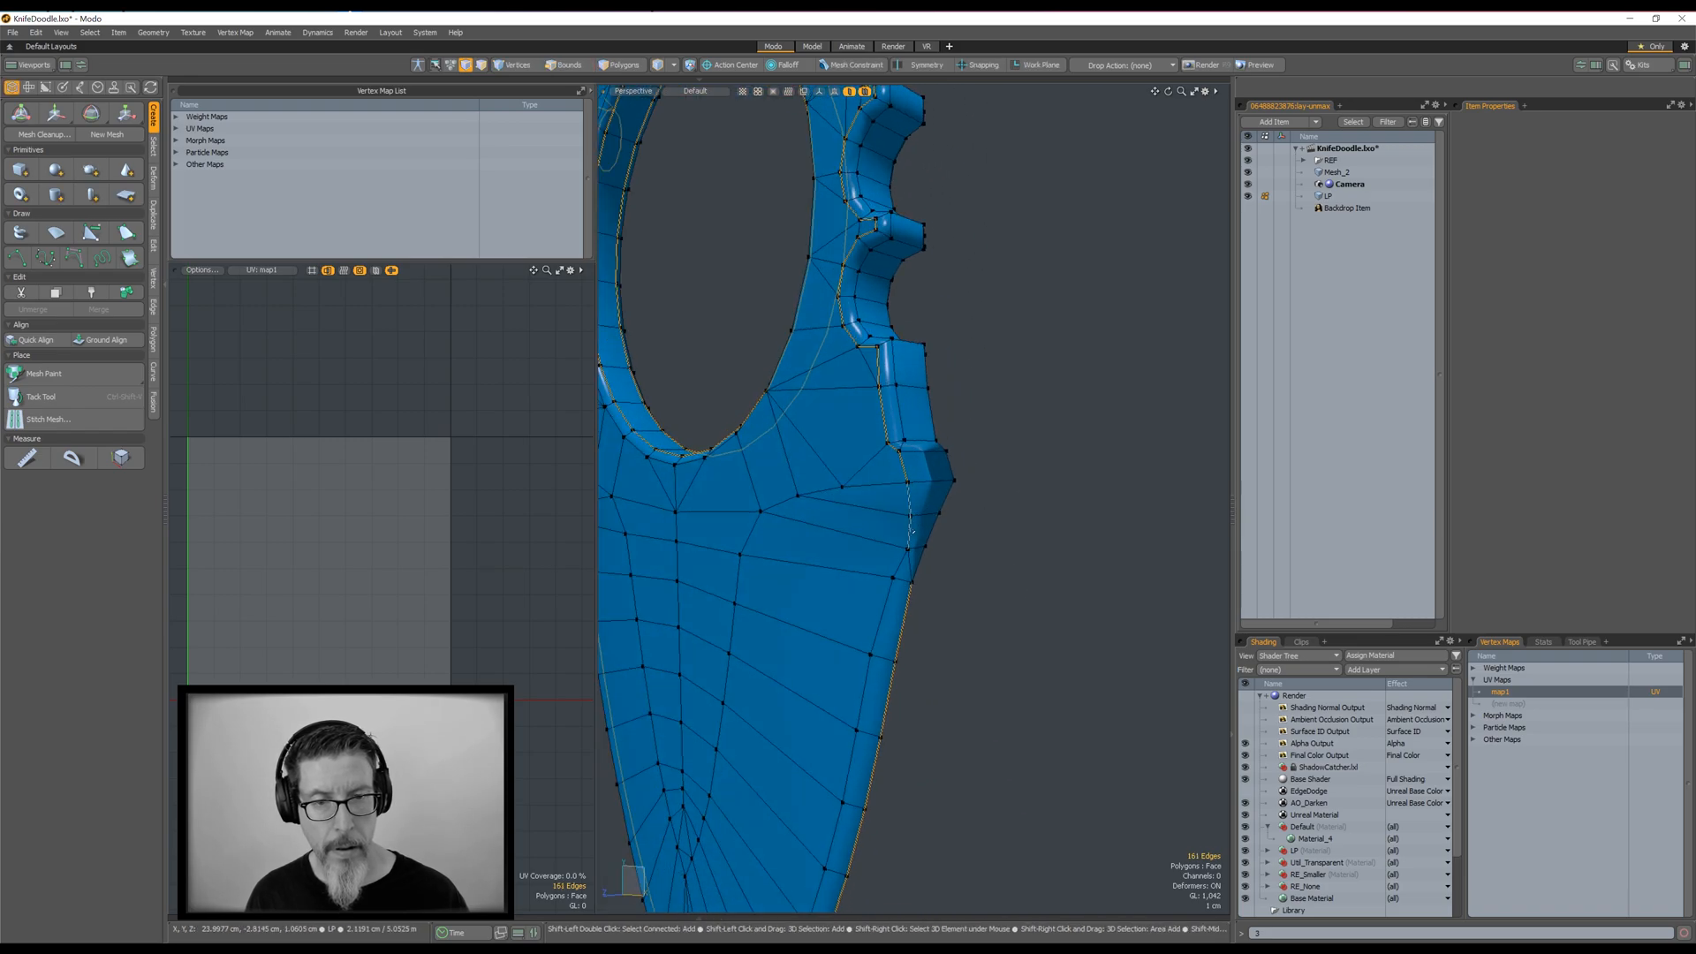
{"action": "left_click_drag", "start_coordinate": [910, 576], "coordinate": [842, 535], "text": "alt"}
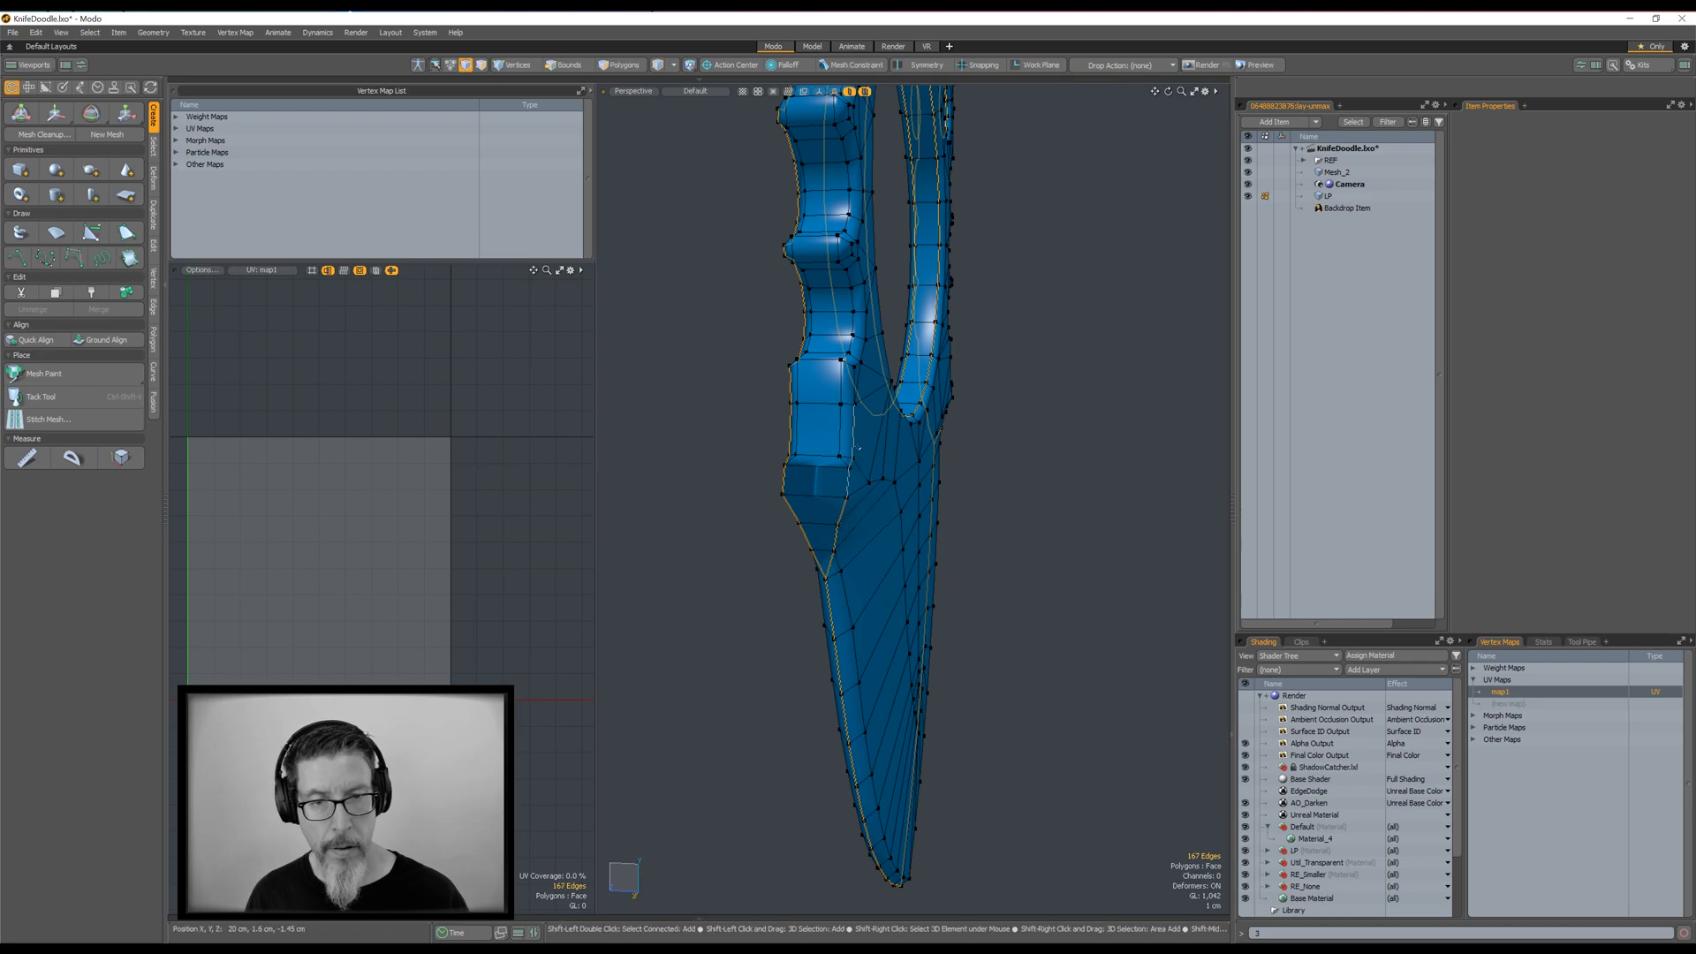
Extend the edge selection on the opposite face from the guard, up the finger notches and across the handle's top.
{"action": "left_click_drag", "start_coordinate": [854, 432], "coordinate": [809, 536], "text": "alt"}
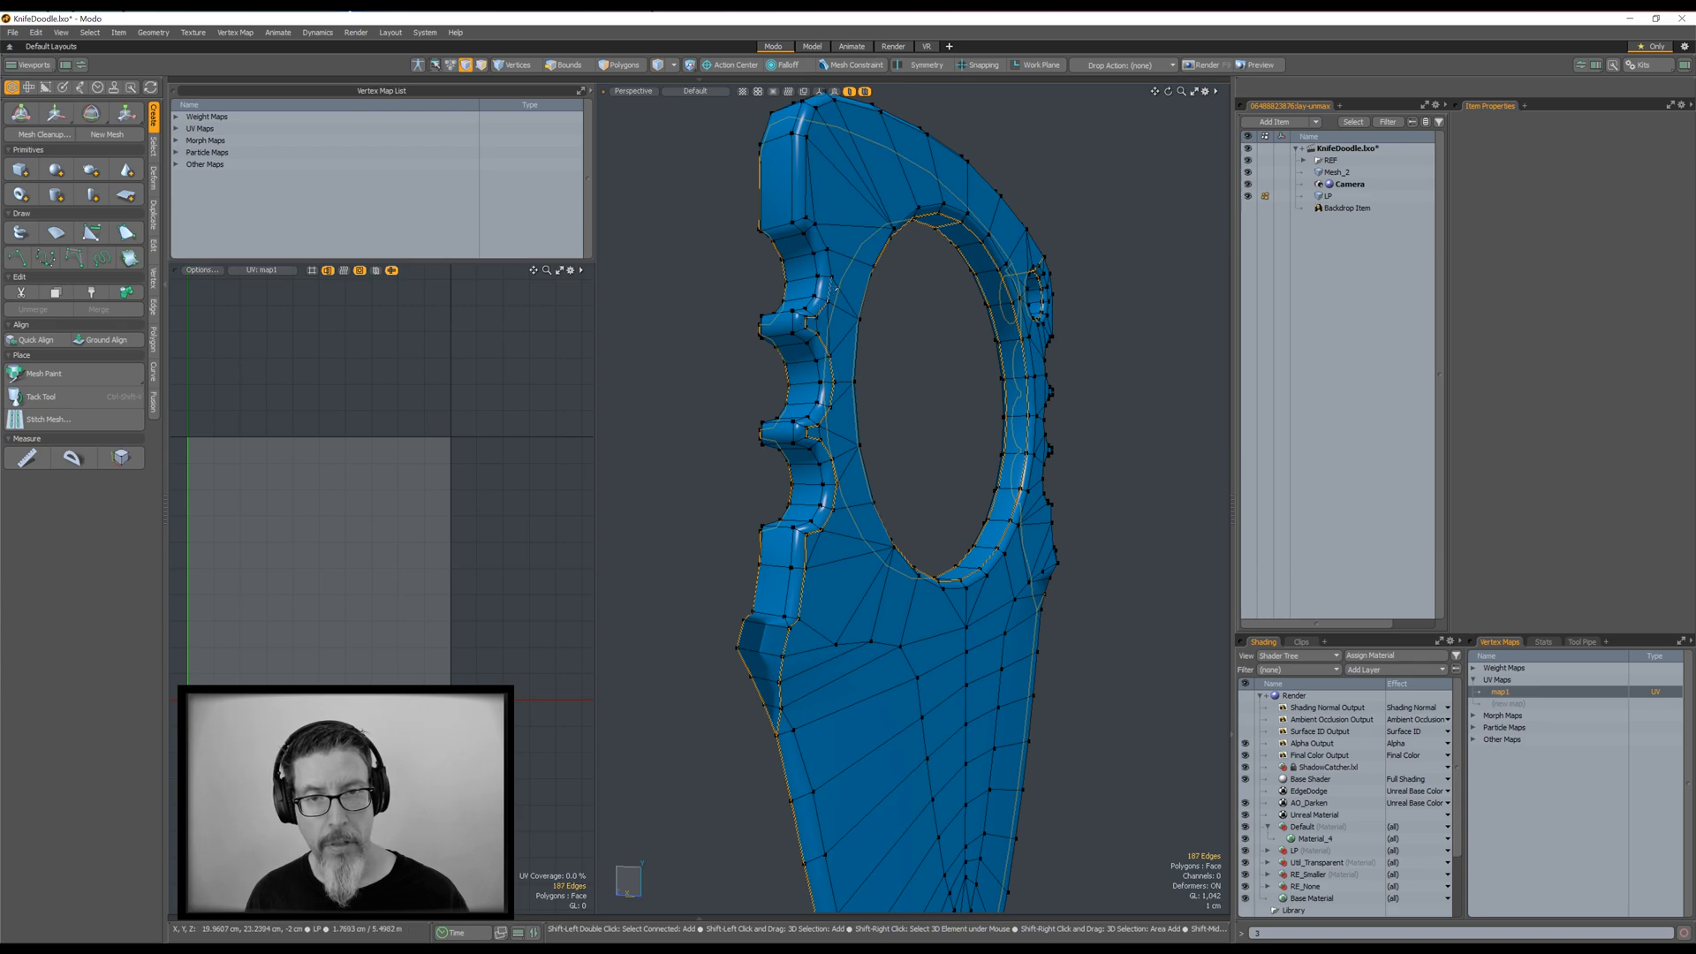
{"action": "left_click_drag", "start_coordinate": [804, 207], "coordinate": [791, 360], "text": "alt"}
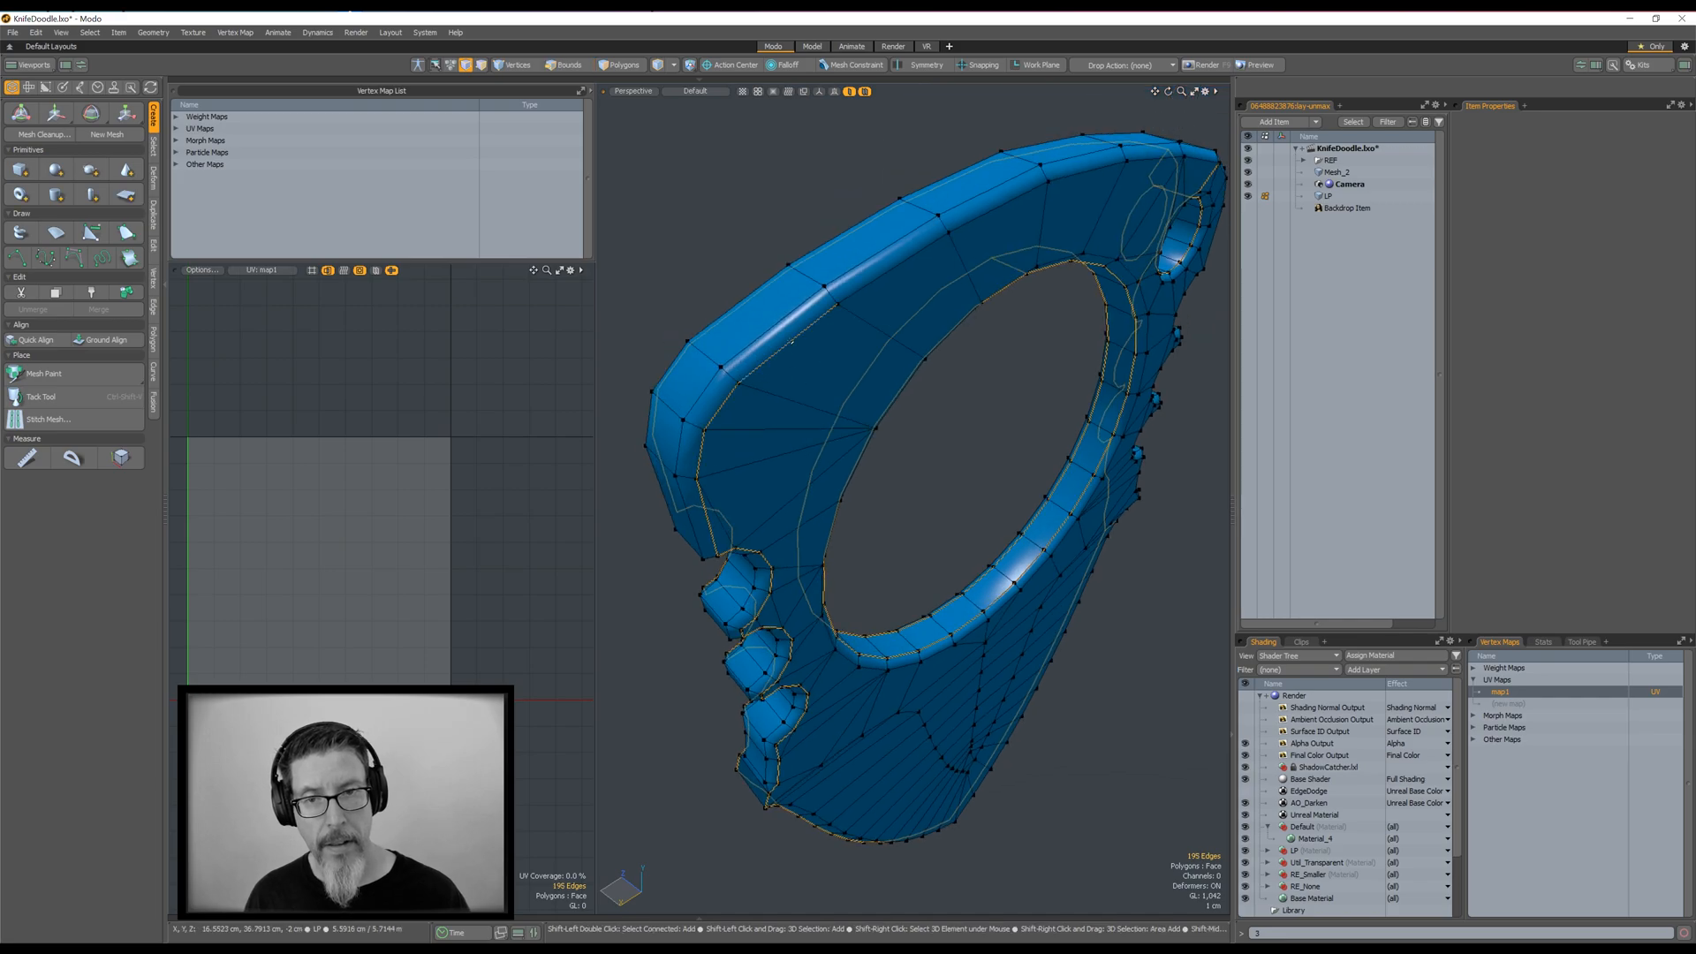
{"action": "double_click", "coordinate": [1081, 202], "text": "shift"}
{"action": "left_click_drag", "start_coordinate": [1077, 221], "coordinate": [854, 320], "text": "alt"}
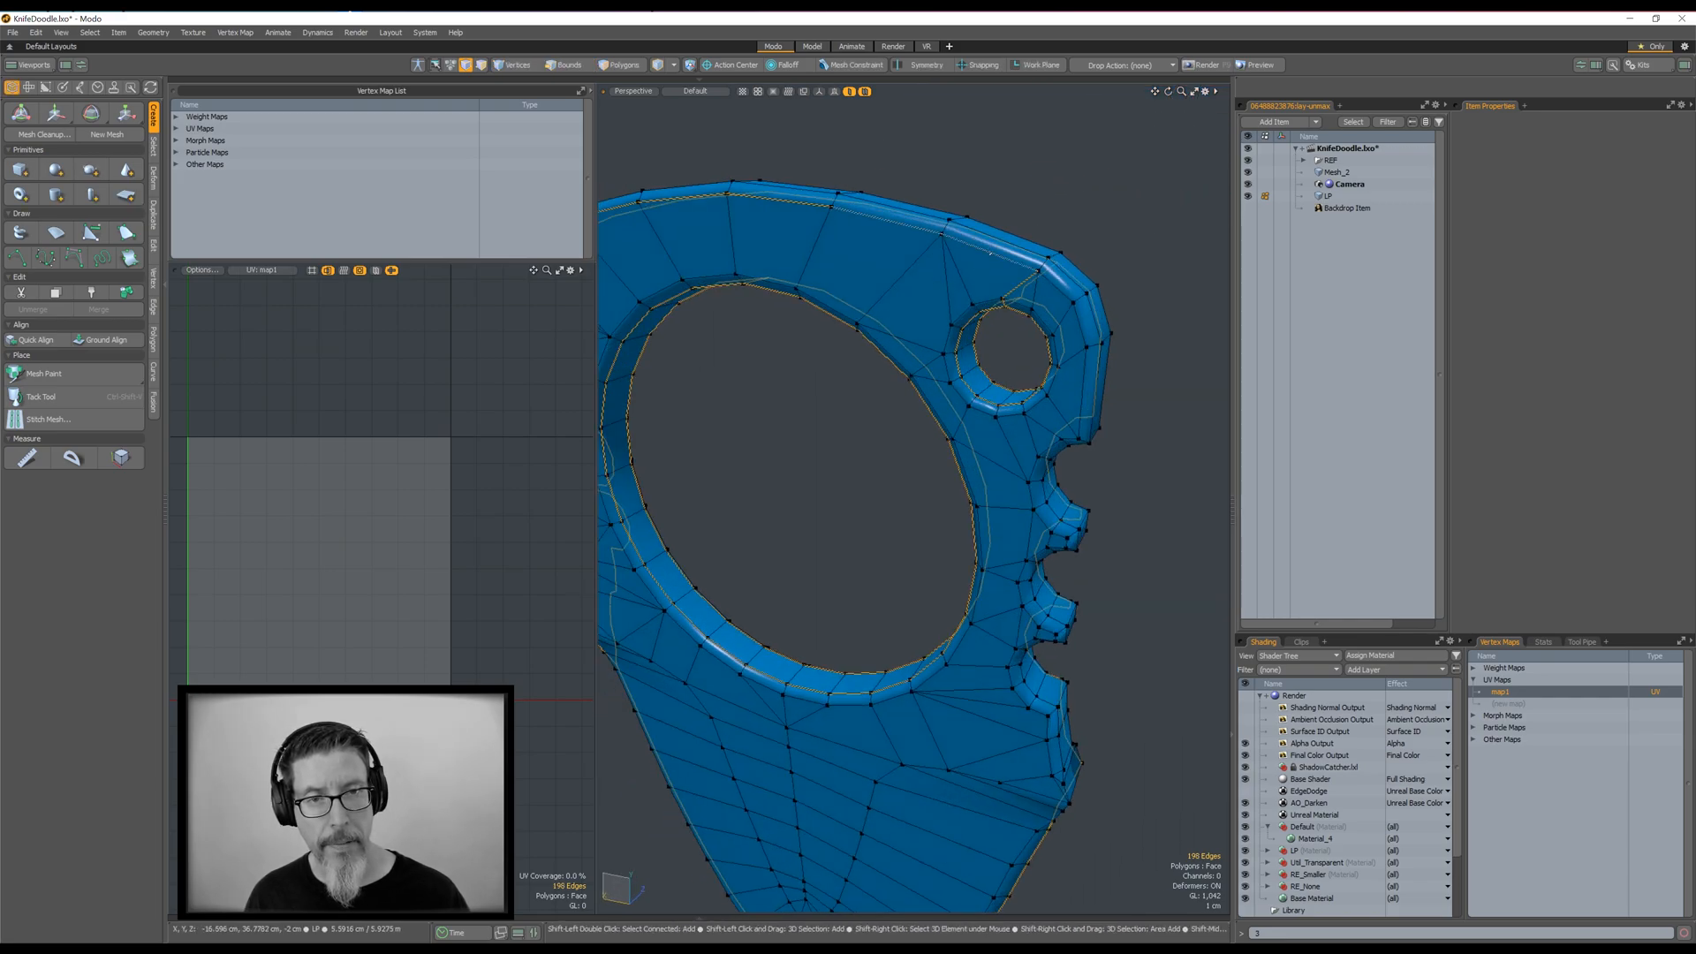
Add the outline edges from the lanyard-hole corner down along the finger notches to the guard on that face.
{"action": "double_click", "coordinate": [1083, 376], "text": "shift"}
{"action": "left_click_drag", "start_coordinate": [1132, 443], "coordinate": [1024, 419], "text": "alt"}
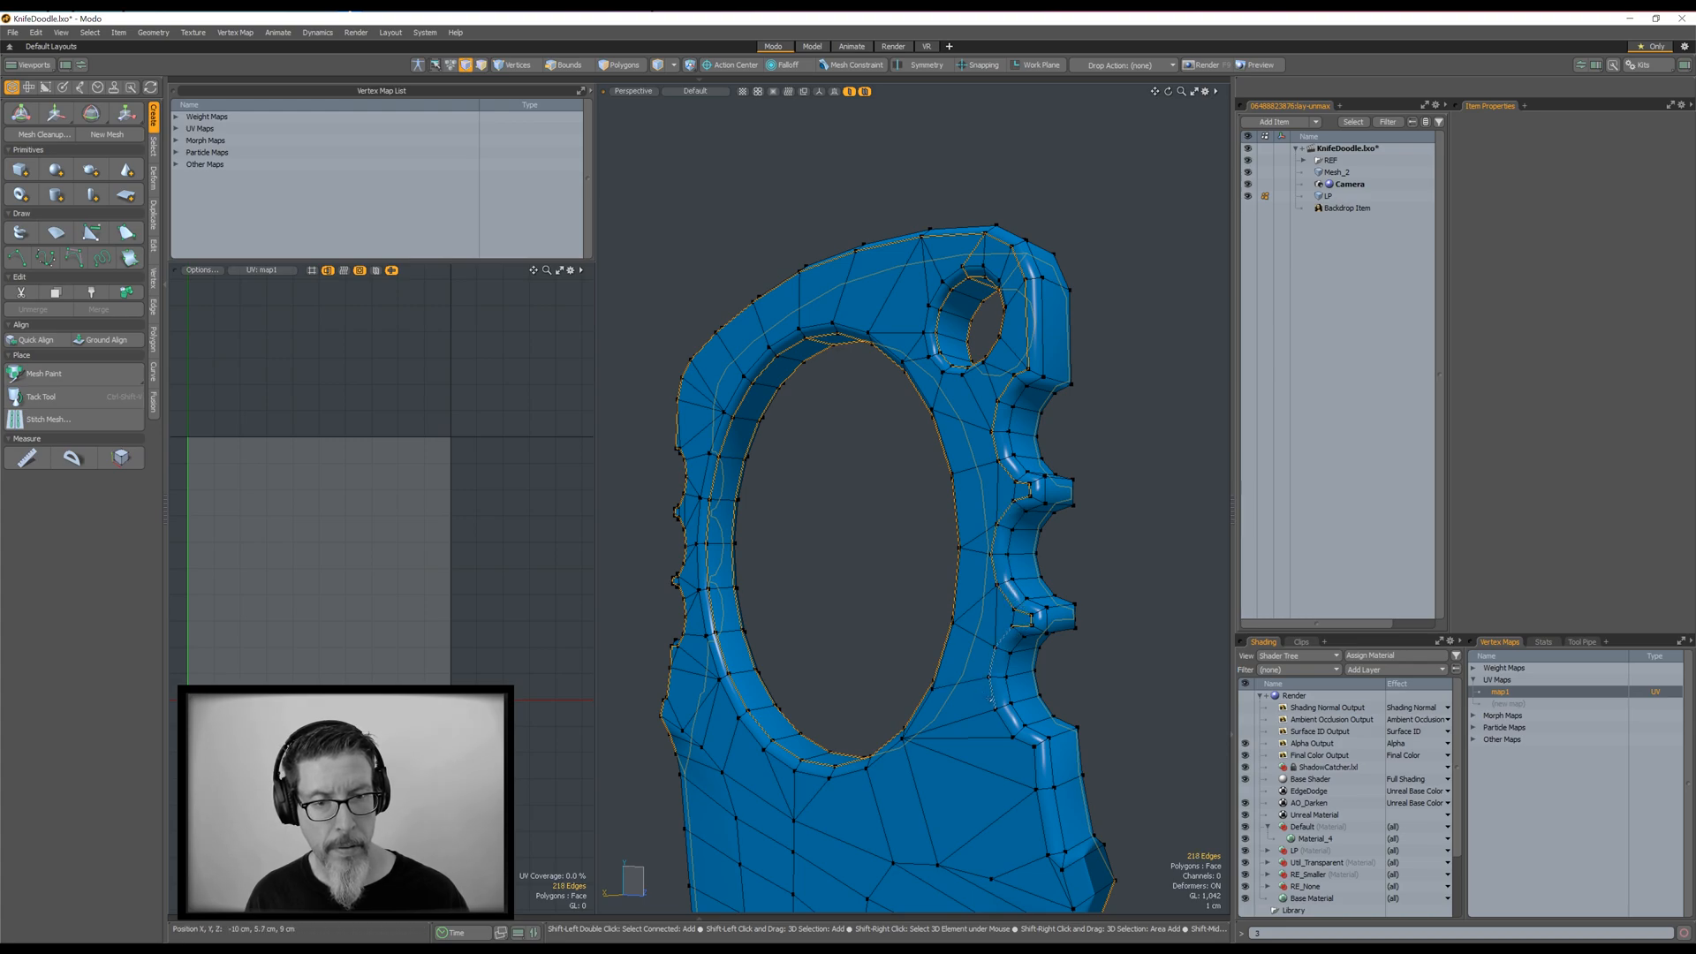
{"action": "left_click_drag", "start_coordinate": [1064, 851], "coordinate": [899, 548], "text": "alt+shift"}
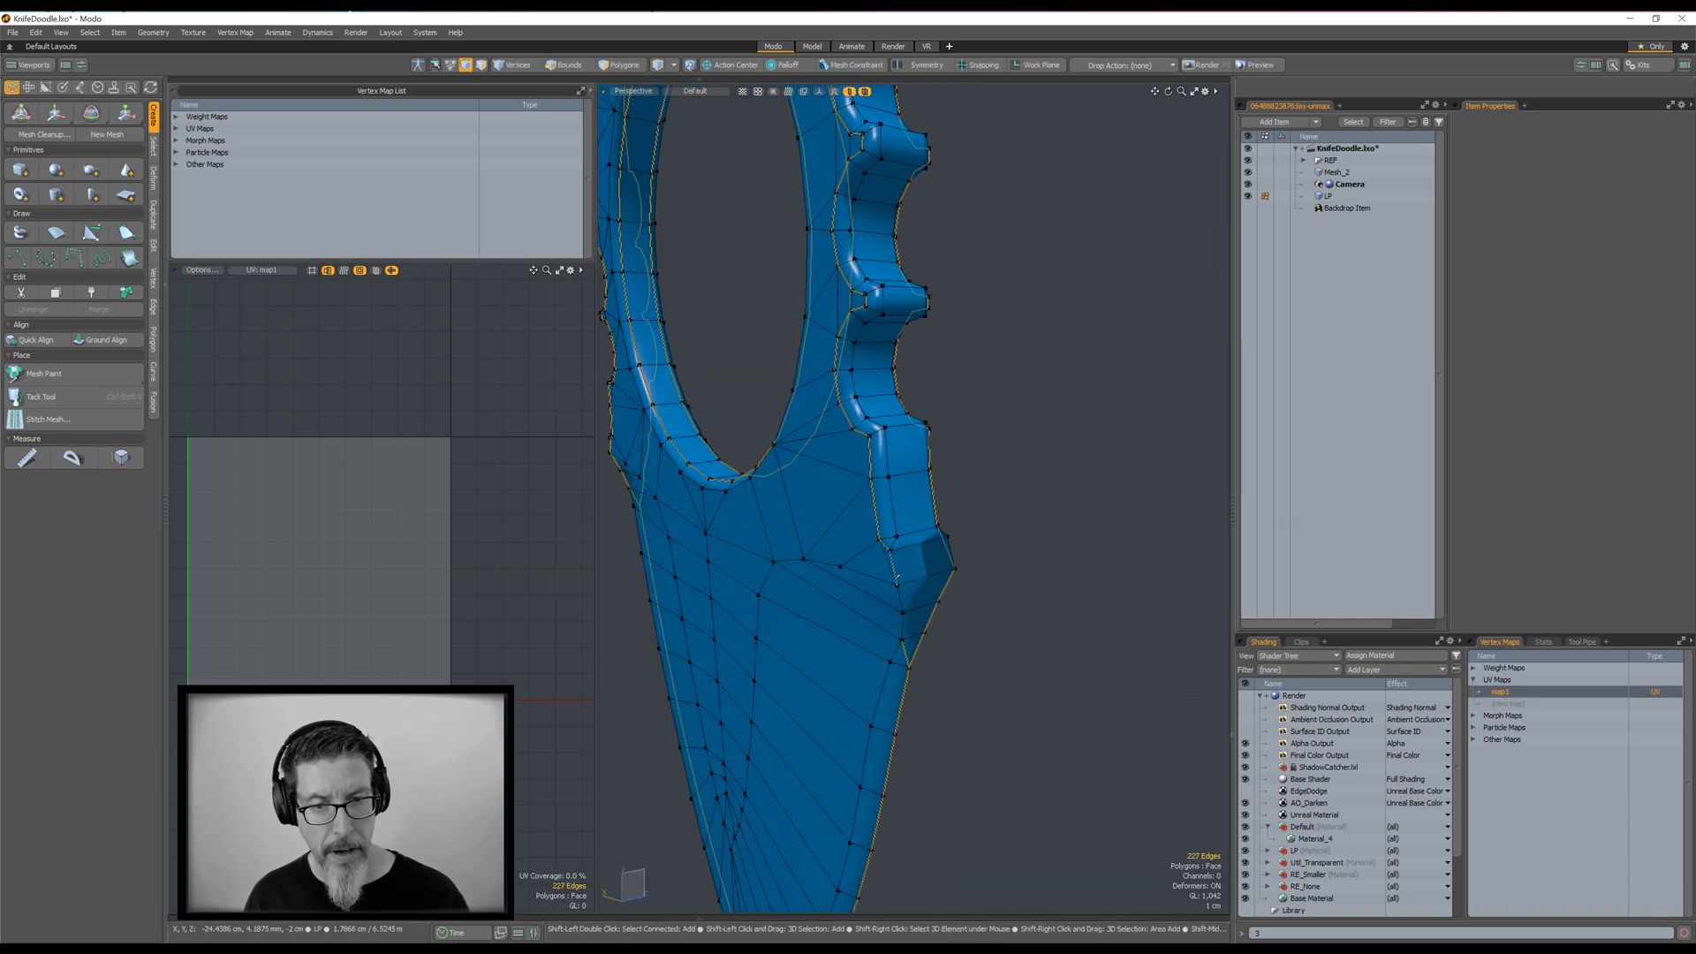
{"action": "left_click_drag", "start_coordinate": [943, 647], "coordinate": [976, 592], "text": "alt"}
Remove the stray edges around the lanyard-hole corner from the selection on both faces and save the scene.
{"action": "scroll", "coordinate": [992, 613], "scroll_direction": "down", "scroll_amount": 4}
{"action": "scroll", "coordinate": [742, 512], "scroll_direction": "down", "scroll_amount": 4}
{"action": "scroll", "coordinate": [905, 362], "scroll_direction": "up", "scroll_amount": 6}
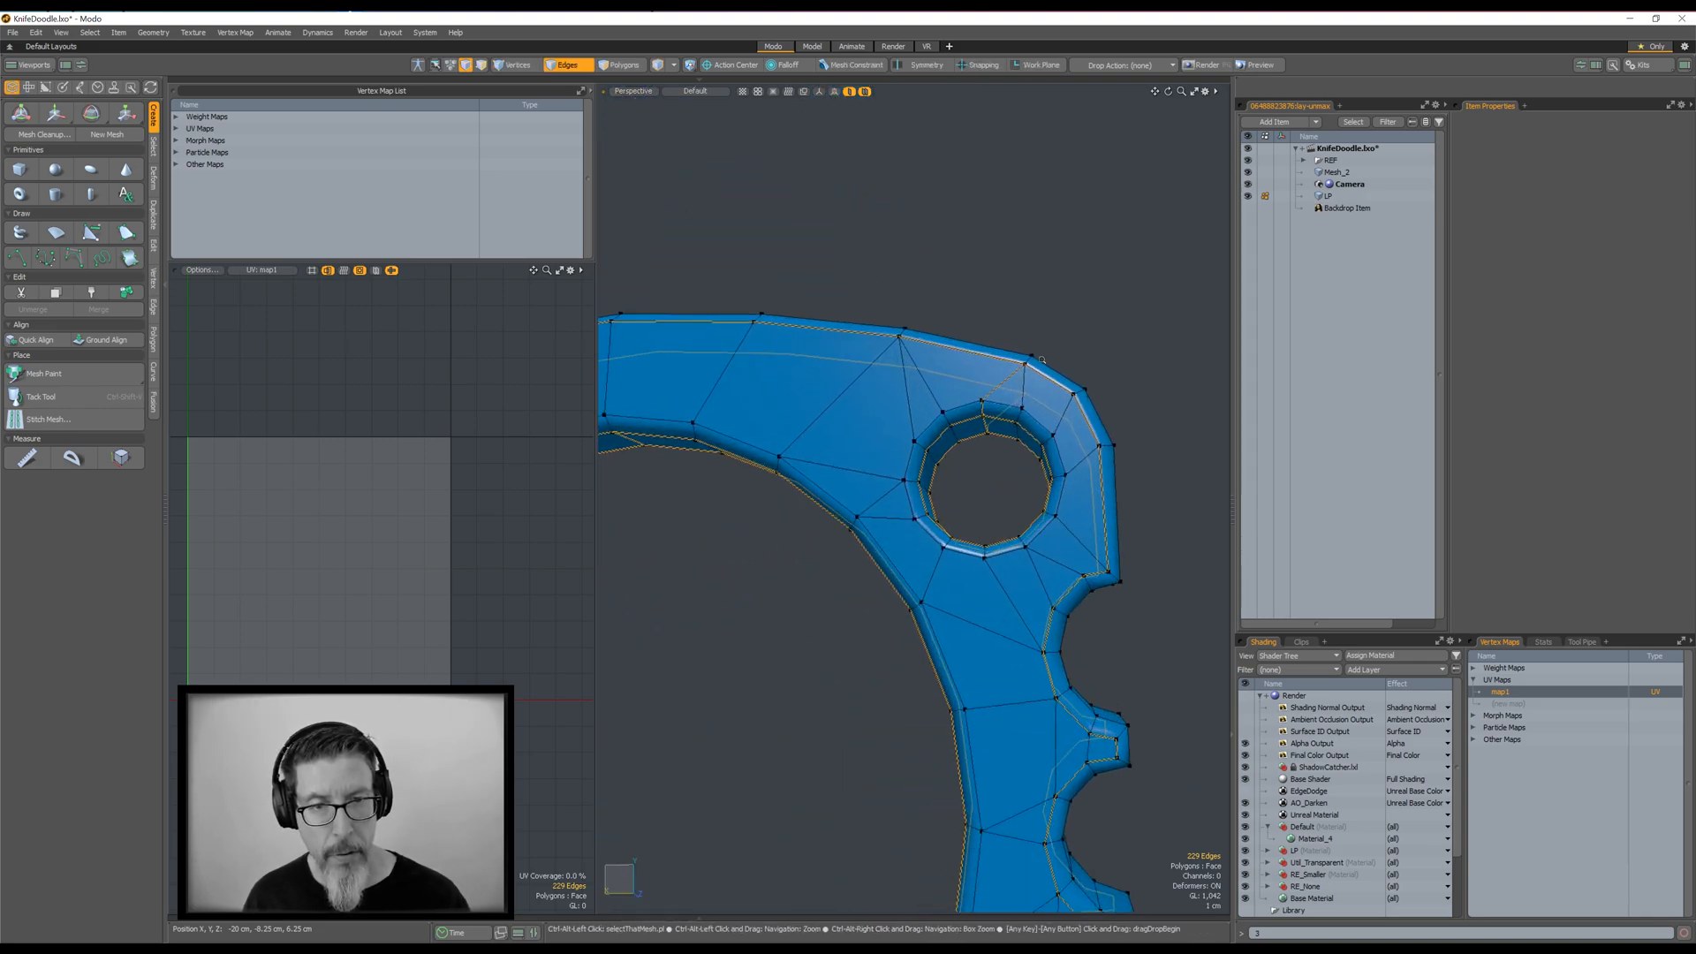
{"action": "scroll", "coordinate": [905, 360], "scroll_direction": "down", "scroll_amount": 1}
{"action": "left_click", "coordinate": [1001, 382], "text": "ctrl"}
{"action": "left_click_drag", "start_coordinate": [1128, 383], "coordinate": [799, 406], "text": "alt"}
{"action": "left_click", "coordinate": [832, 409], "text": "ctrl"}
{"action": "scroll", "coordinate": [902, 410], "scroll_direction": "up", "scroll_amount": 4}
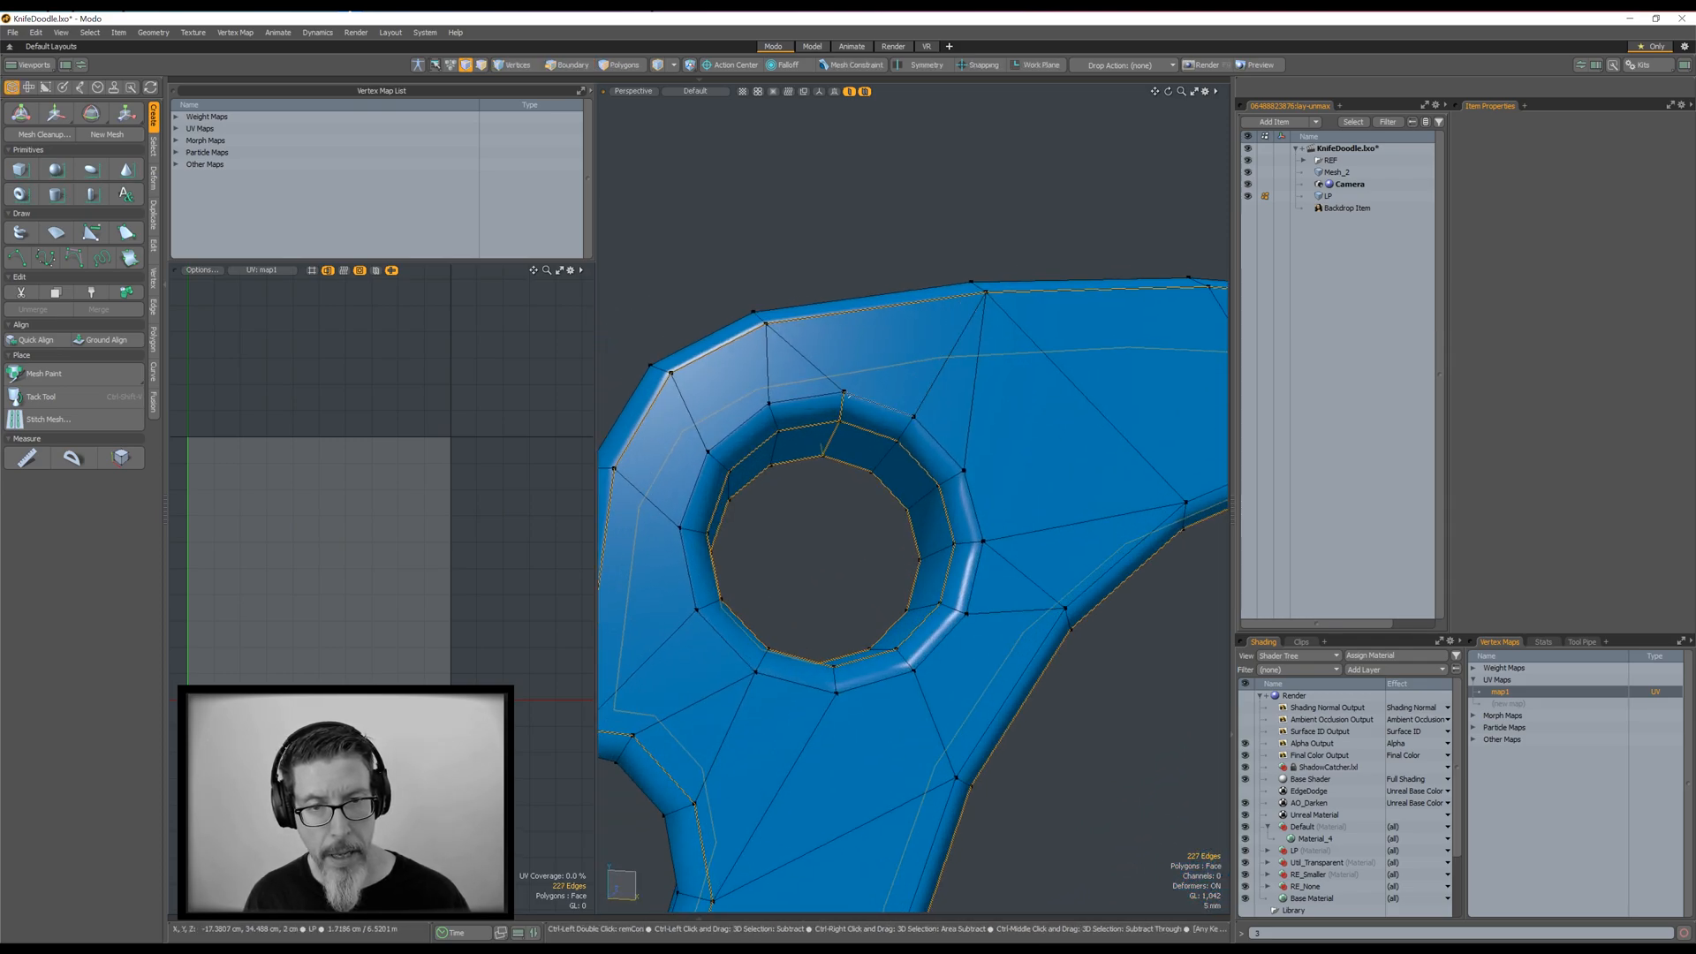
{"action": "left_click_drag", "start_coordinate": [802, 402], "coordinate": [1064, 394], "text": "alt"}
{"action": "left_click", "coordinate": [914, 349], "text": "ctrl"}
{"action": "scroll", "coordinate": [922, 380], "scroll_direction": "down", "scroll_amount": 5}
{"action": "left_click_drag", "start_coordinate": [857, 420], "coordinate": [892, 484], "text": "alt"}
{"action": "scroll", "coordinate": [870, 513], "scroll_direction": "down", "scroll_amount": 4}
{"action": "left_click_drag", "start_coordinate": [826, 576], "coordinate": [951, 470], "text": "alt+shift"}
{"action": "key", "text": "ctrl+s"}
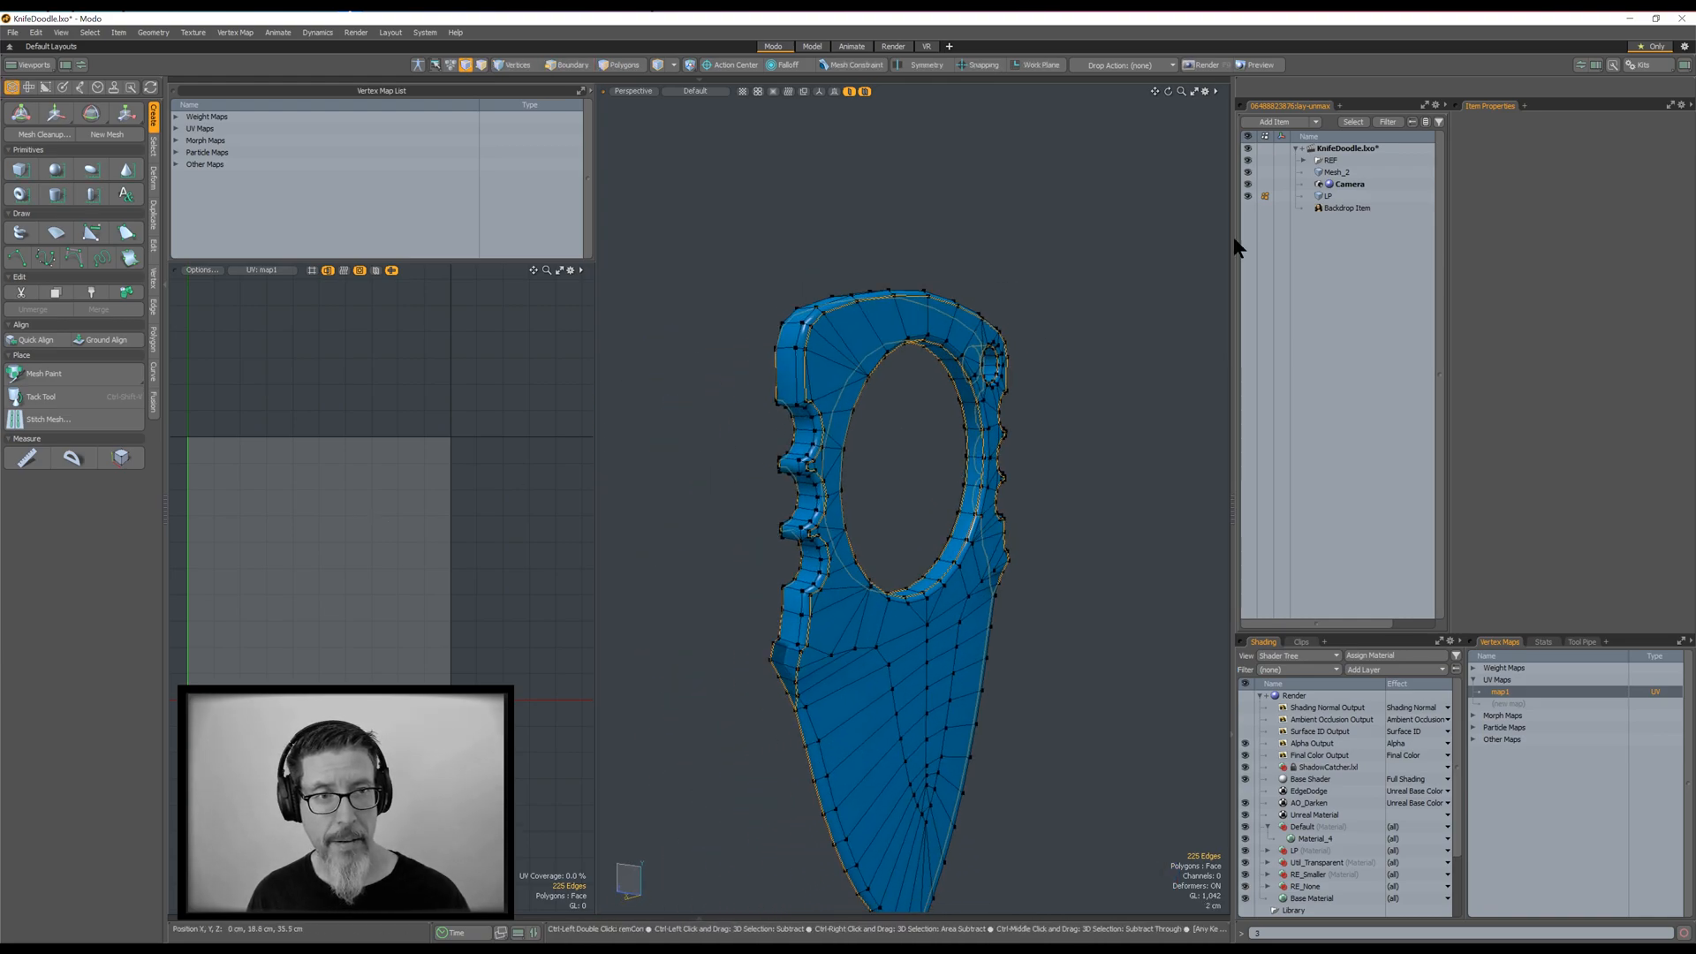
Unwrap the knife into map1 using the selected edges as seams.
{"action": "left_click_drag", "start_coordinate": [403, 503], "coordinate": [466, 508], "text": "alt+shift"}
{"action": "key", "text": "ctrl+4"}
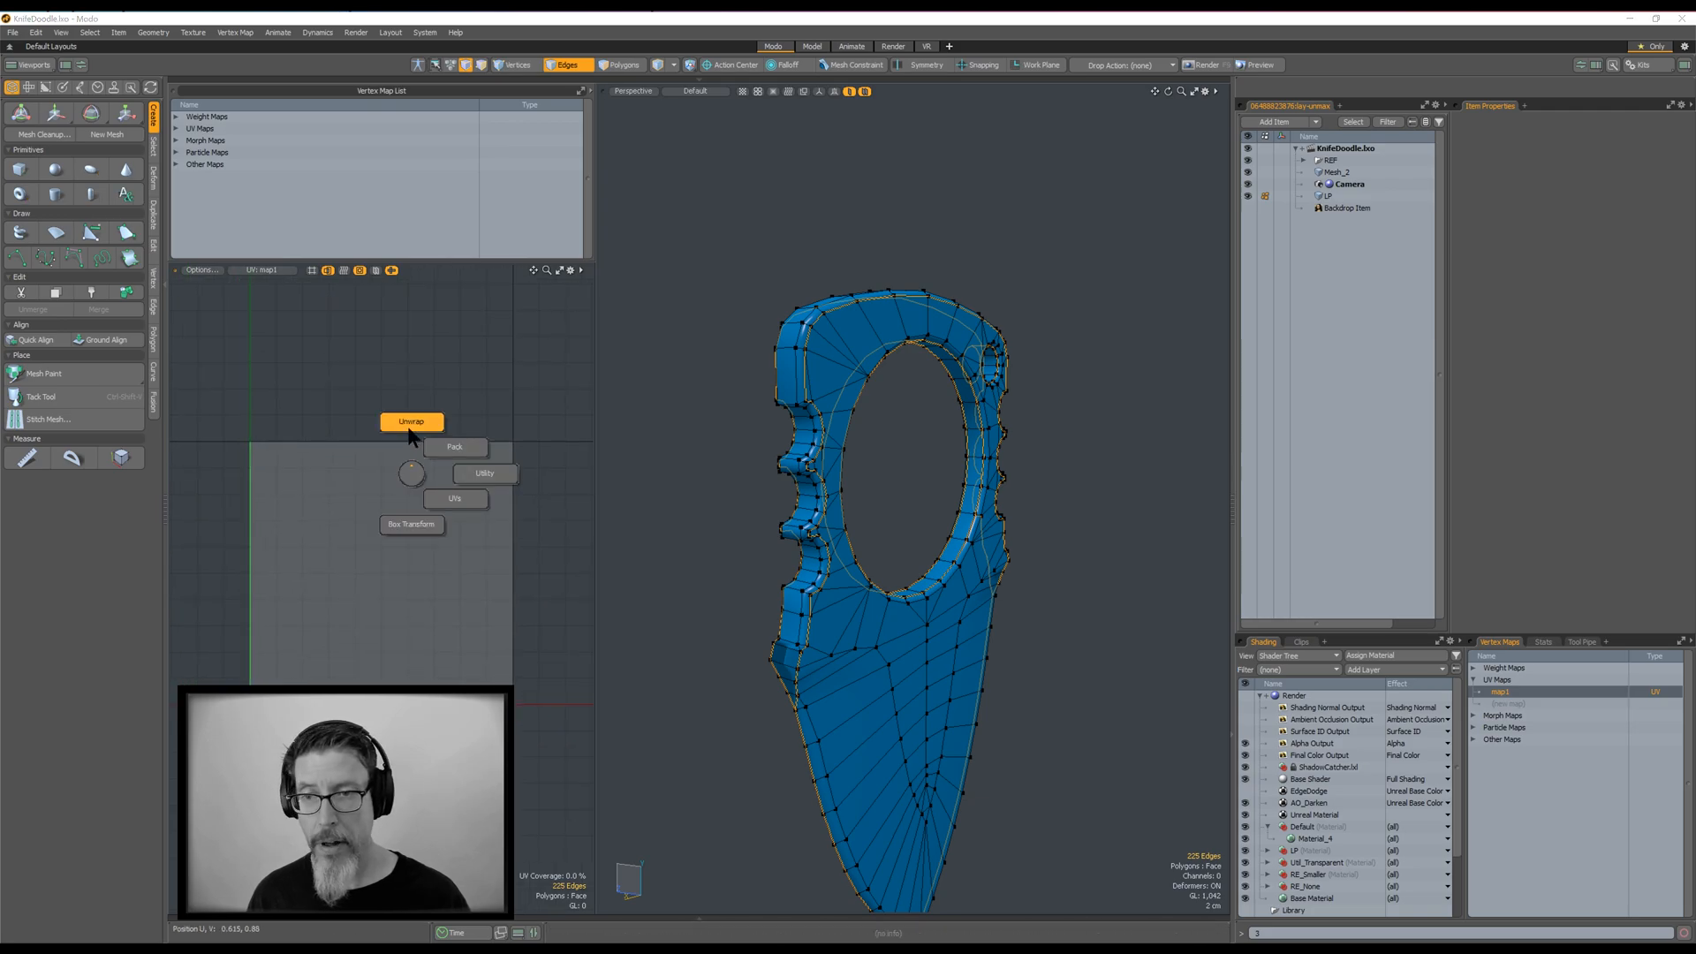
{"action": "left_click", "coordinate": [409, 428]}
{"action": "left_click", "coordinate": [438, 412]}
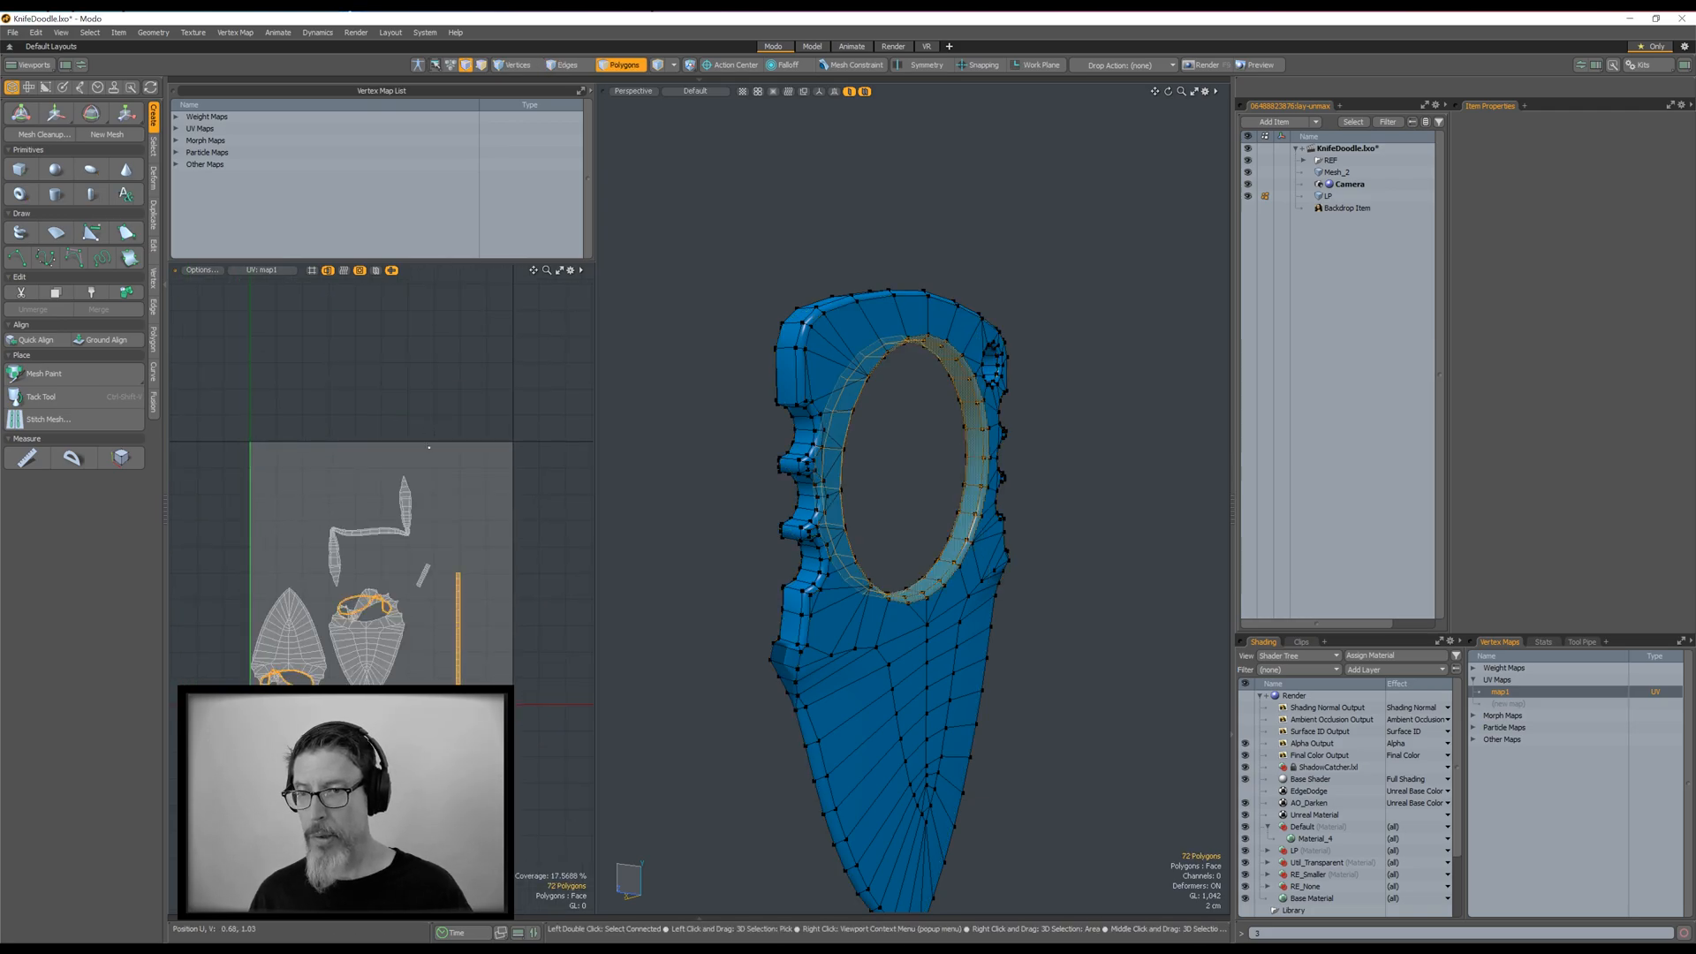
Select the handle outline's strip island and relax its UVs in Adaptive mode with 250 iterations.
{"action": "left_click", "coordinate": [412, 505]}
{"action": "double_click", "coordinate": [406, 504], "text": "shift"}
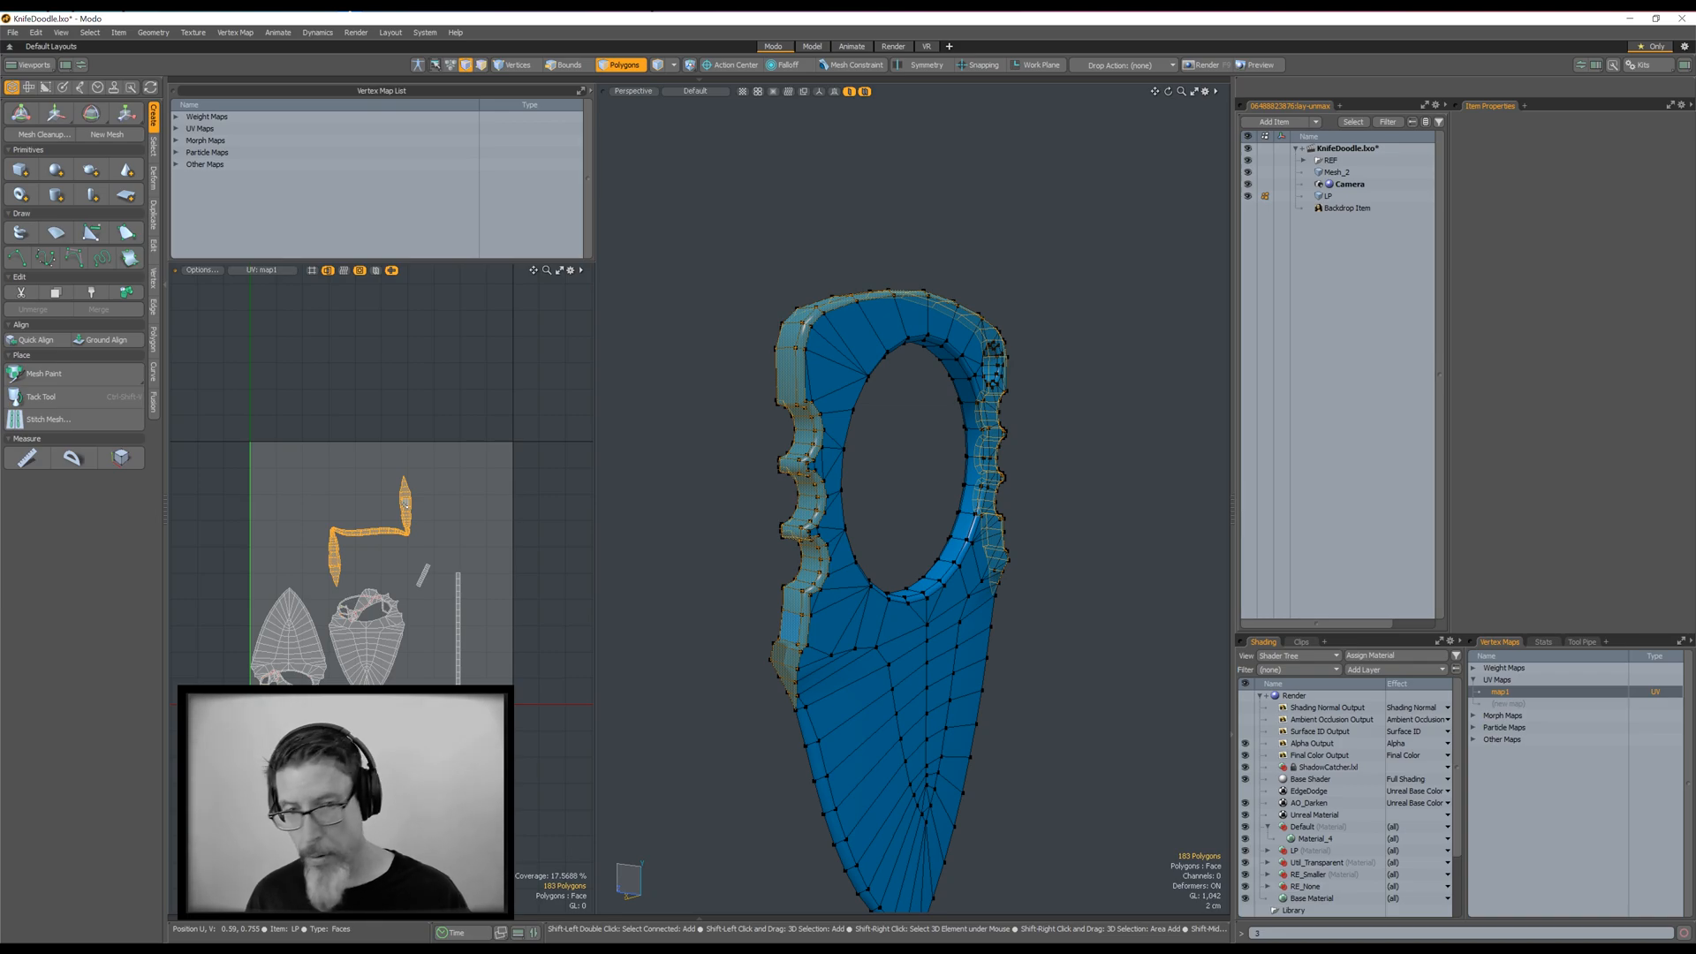
{"action": "key", "text": "shift+r"}
{"action": "key", "text": "q"}
{"action": "key", "text": "shift+r"}
{"action": "key", "text": "q"}
{"action": "key", "text": "shift+r"}
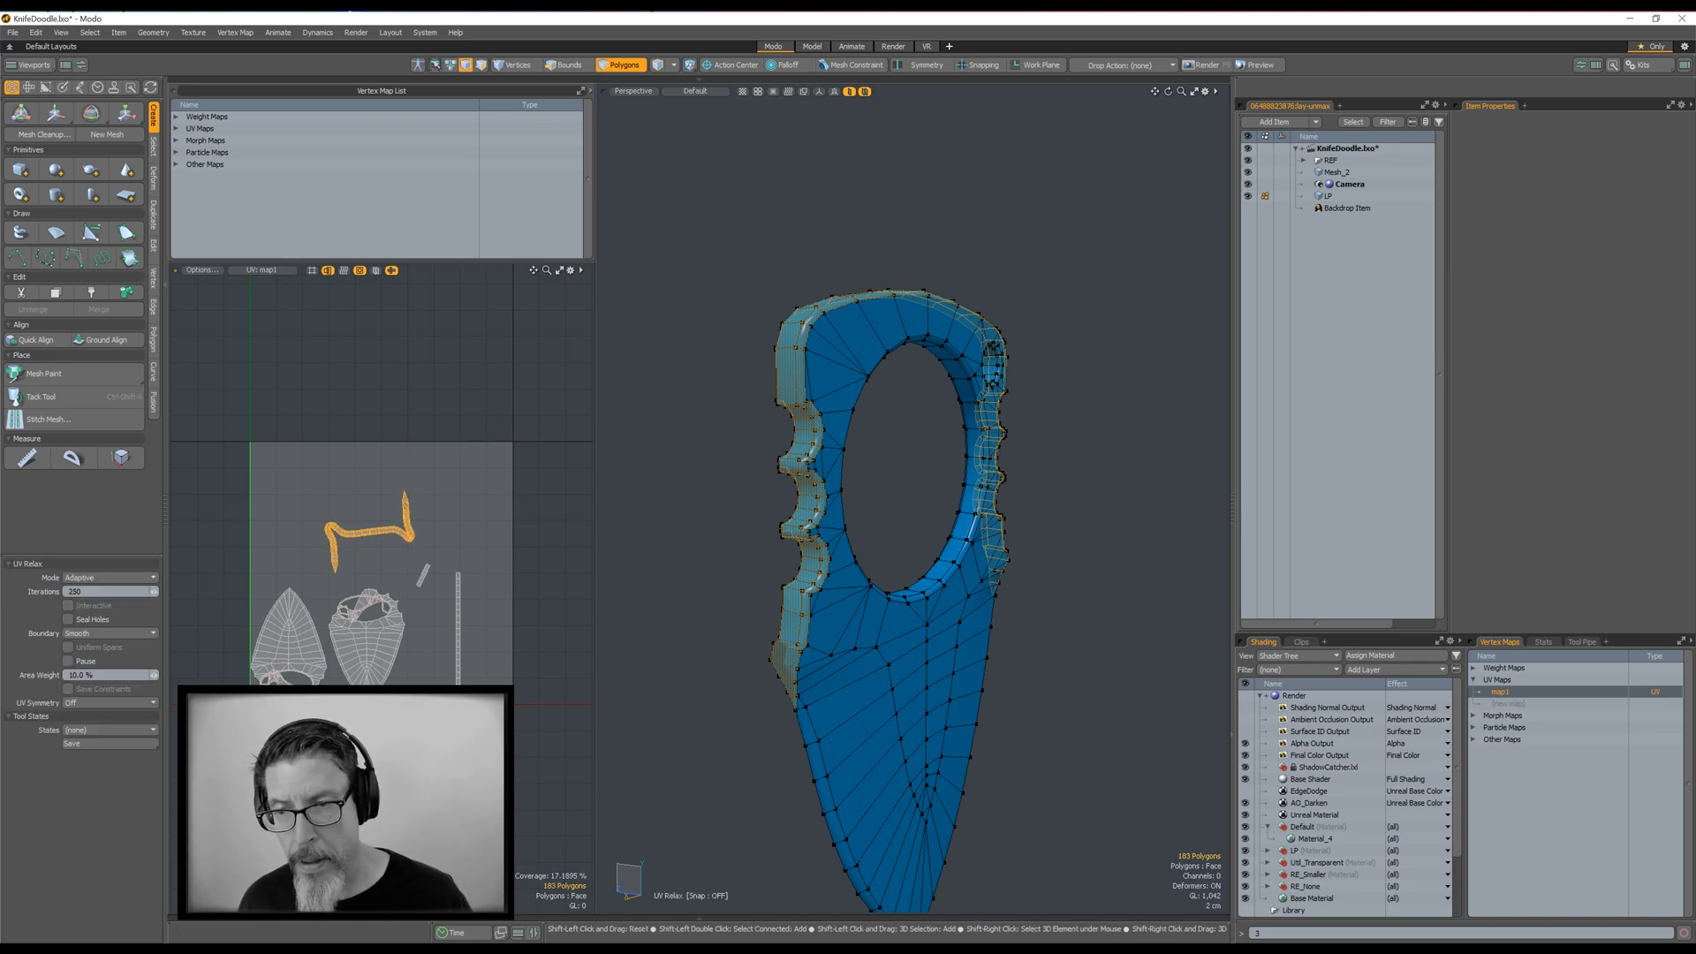
{"action": "key", "text": "alt+shift+r"}
{"action": "left_click", "coordinate": [482, 495]}
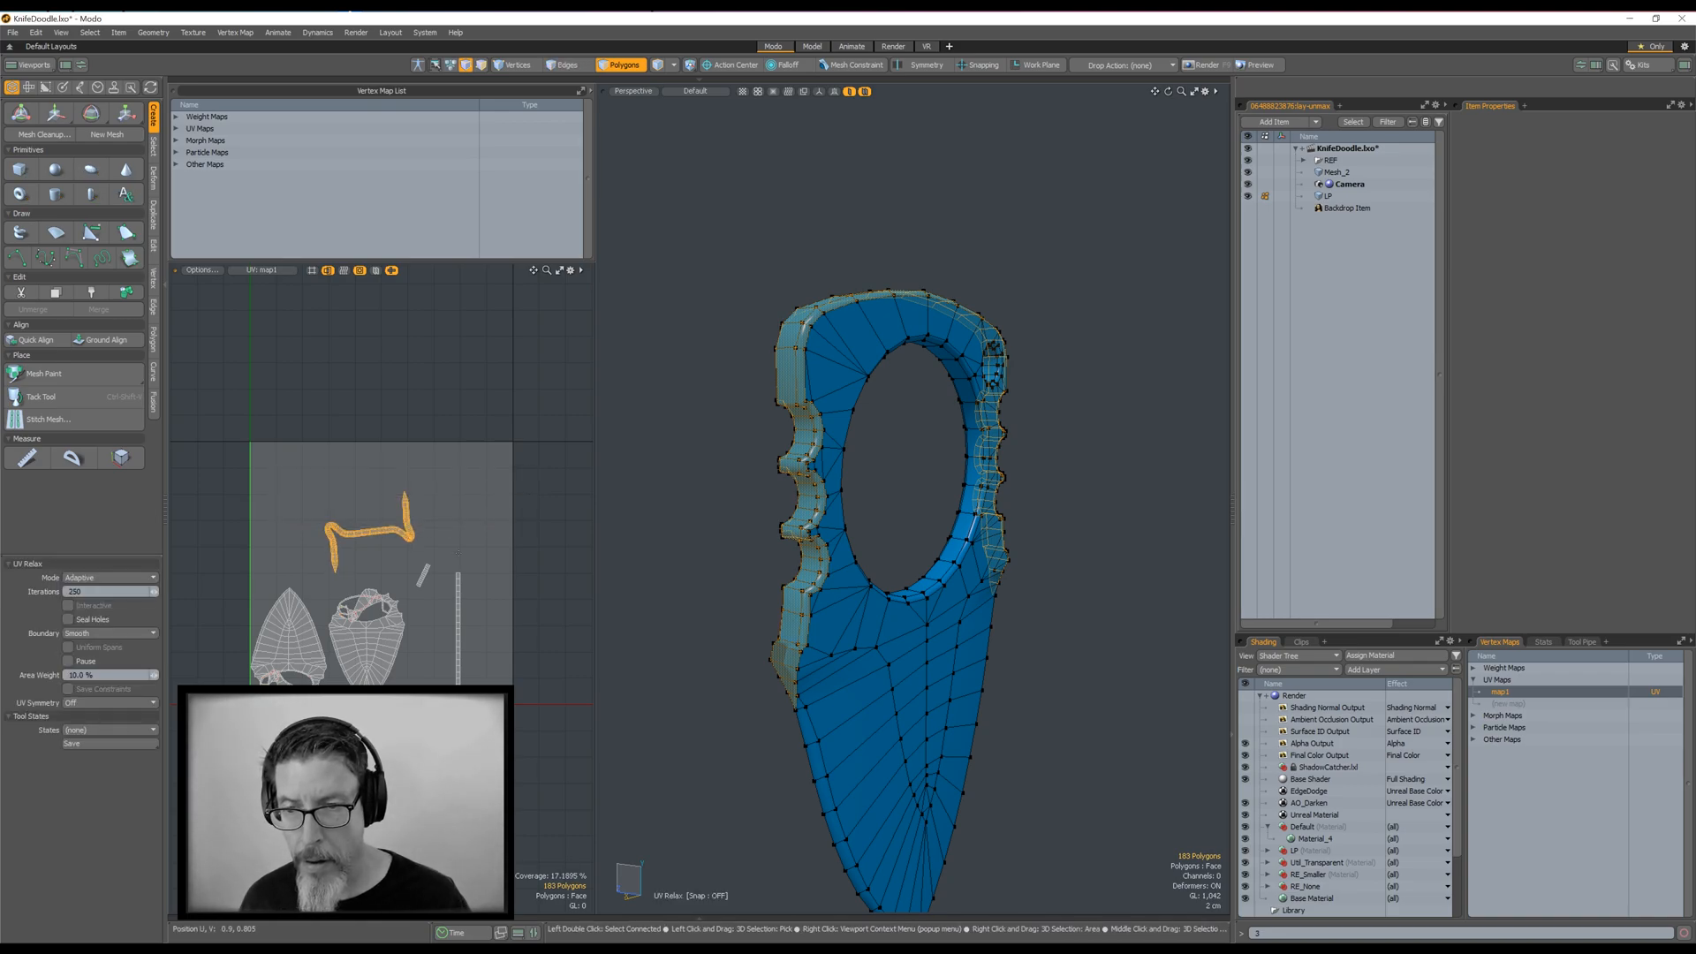
Relax the first knife face's island in Conformal mode with 250 iterations and move it off the UV tile's upper corner.
{"action": "scroll", "coordinate": [470, 580], "scroll_direction": "up", "scroll_amount": 4}
{"action": "key", "text": "q"}
{"action": "double_click", "coordinate": [331, 658]}
{"action": "left_click_drag", "start_coordinate": [334, 653], "coordinate": [372, 629], "text": "alt+shift"}
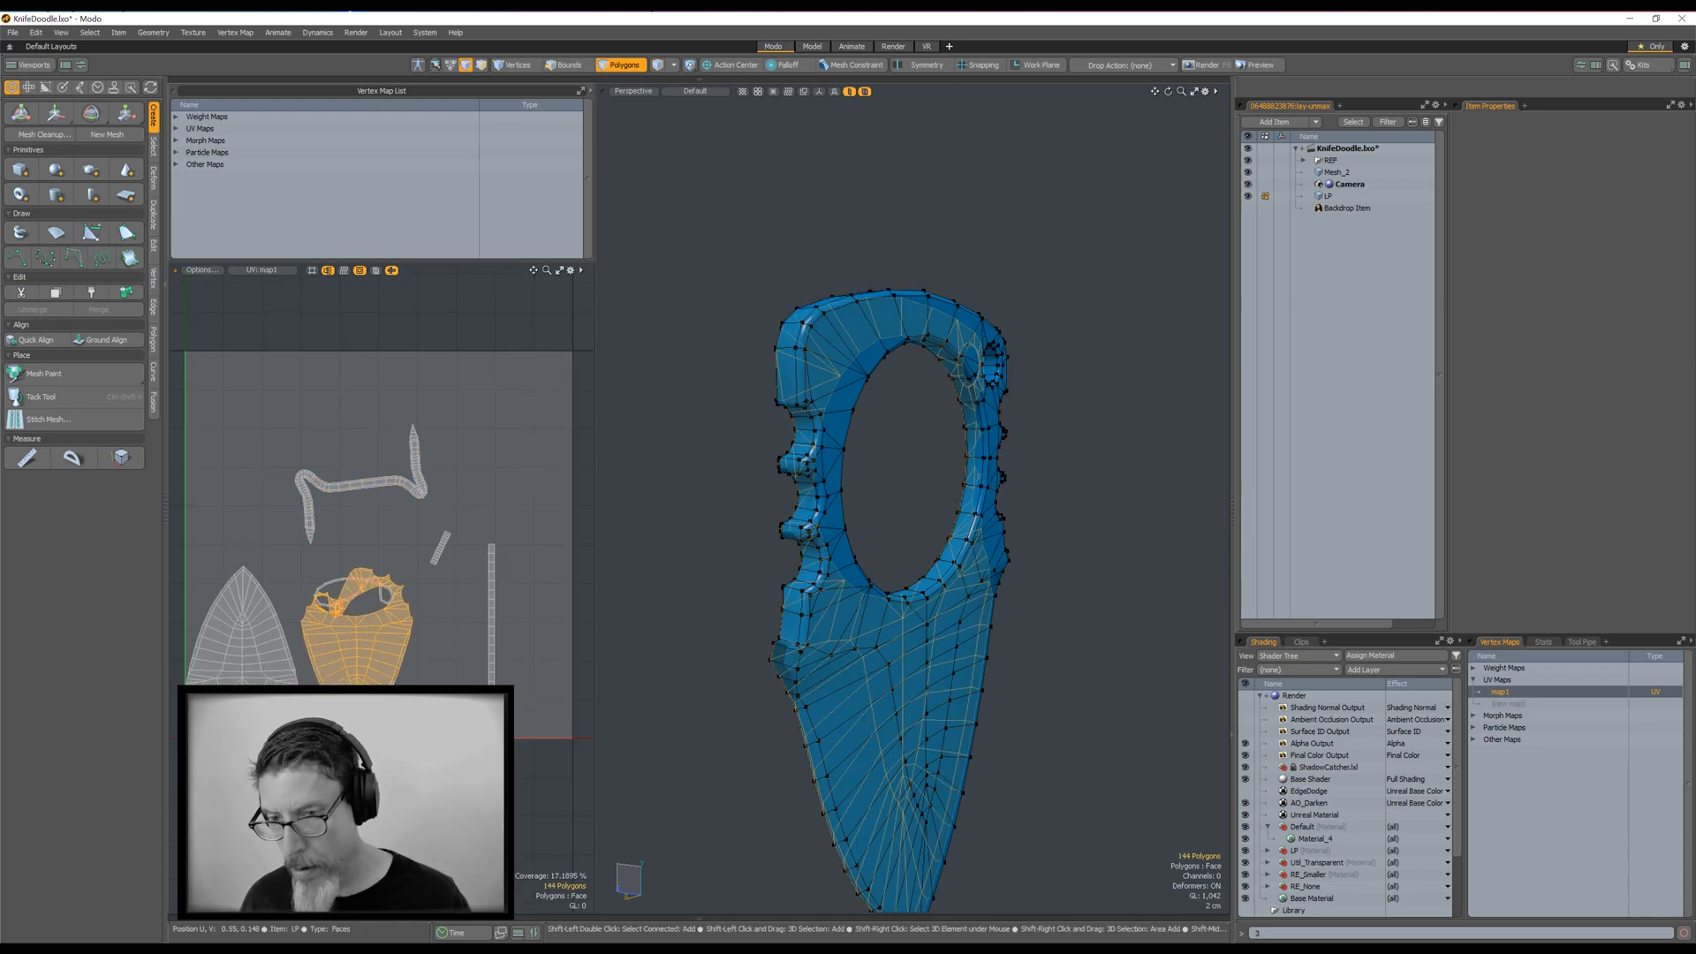
{"action": "key", "text": "shift+r"}
{"action": "key", "text": "ctrl+shift+r"}
{"action": "left_click", "coordinate": [392, 574]}
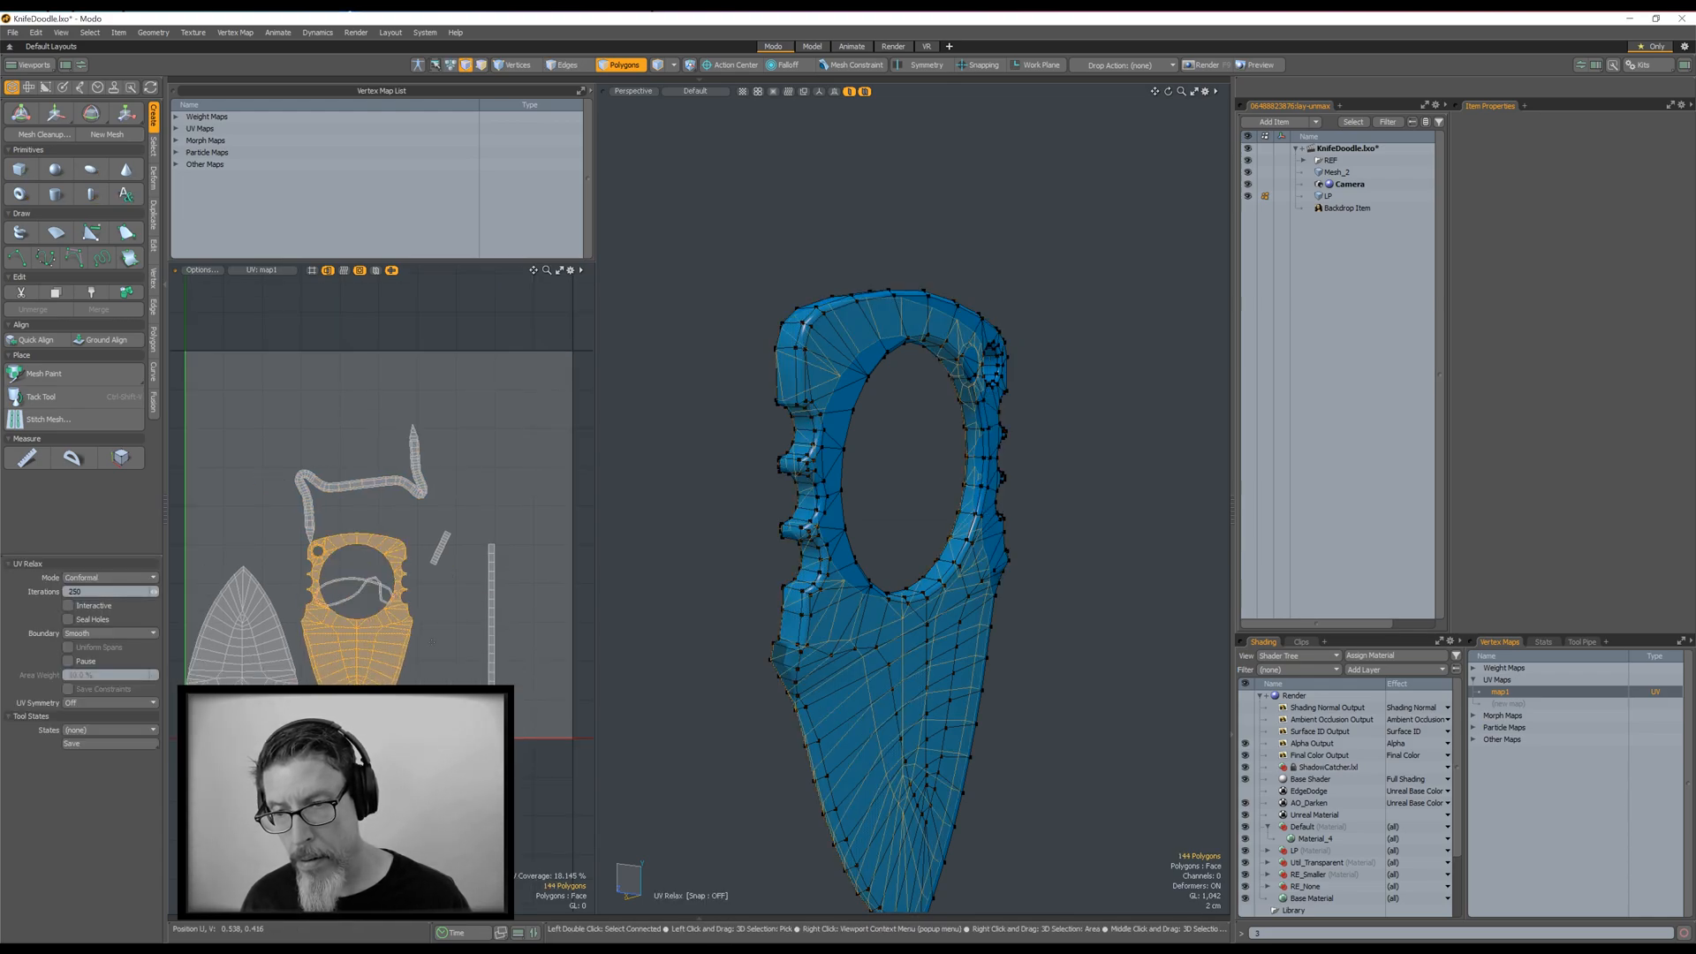
{"action": "key", "text": "w"}
{"action": "left_click_drag", "start_coordinate": [393, 577], "coordinate": [570, 341]}
Select the other knife face's island, relax its UVs and move it out of the UV tile.
{"action": "double_click", "coordinate": [244, 611]}
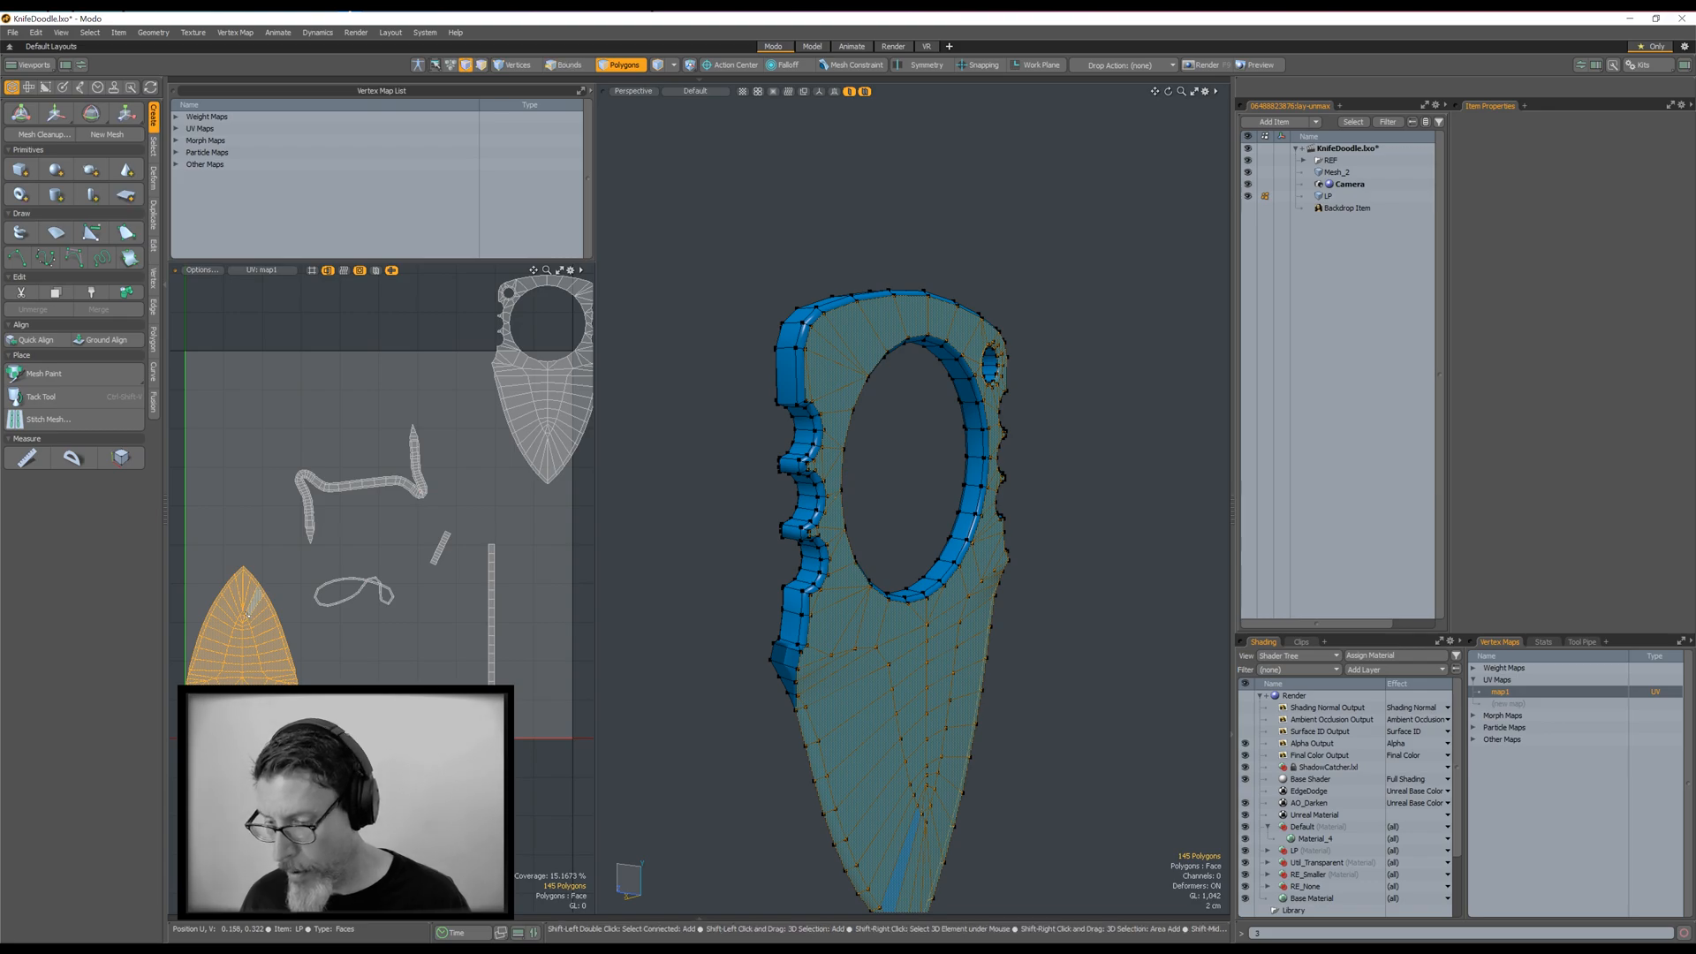
{"action": "key", "text": "shift+r"}
{"action": "key", "text": "q"}
Select the loose ring island to locate it on the finger hole's rim, then select the adjoining knife face's island.
{"action": "double_click", "coordinate": [378, 587]}
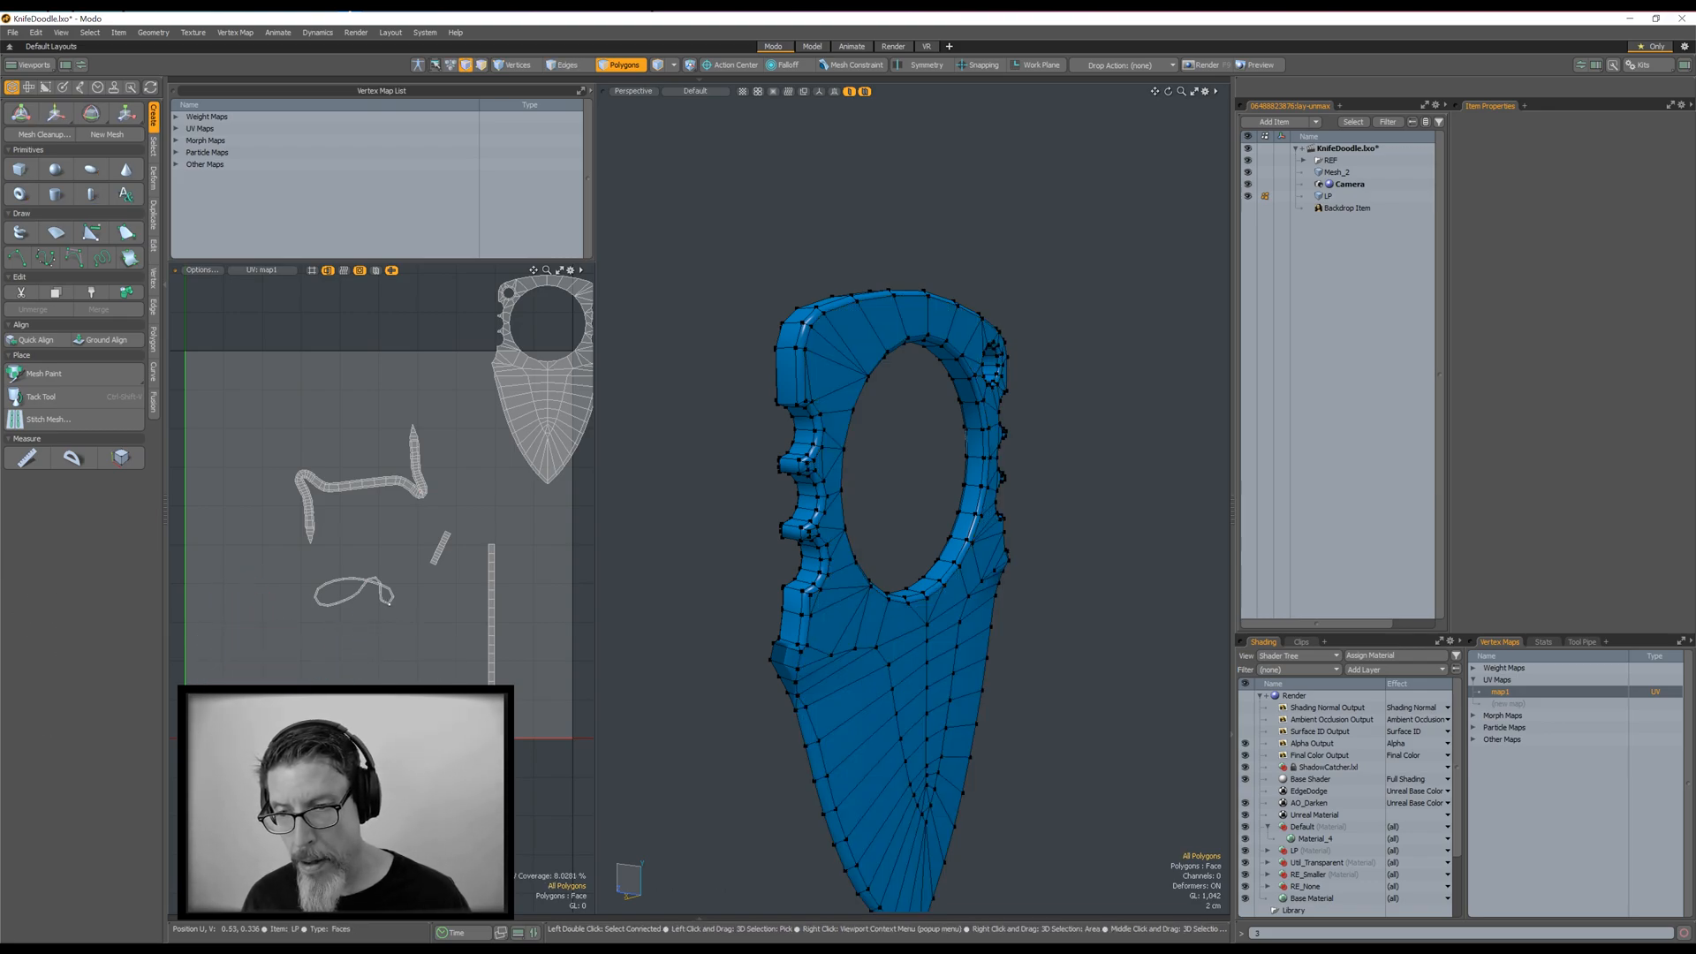
{"action": "left_click_drag", "start_coordinate": [950, 477], "coordinate": [1095, 432], "text": "alt"}
{"action": "scroll", "coordinate": [876, 356], "scroll_direction": "up", "scroll_amount": 4}
{"action": "left_click_drag", "start_coordinate": [875, 356], "coordinate": [926, 353], "text": "alt"}
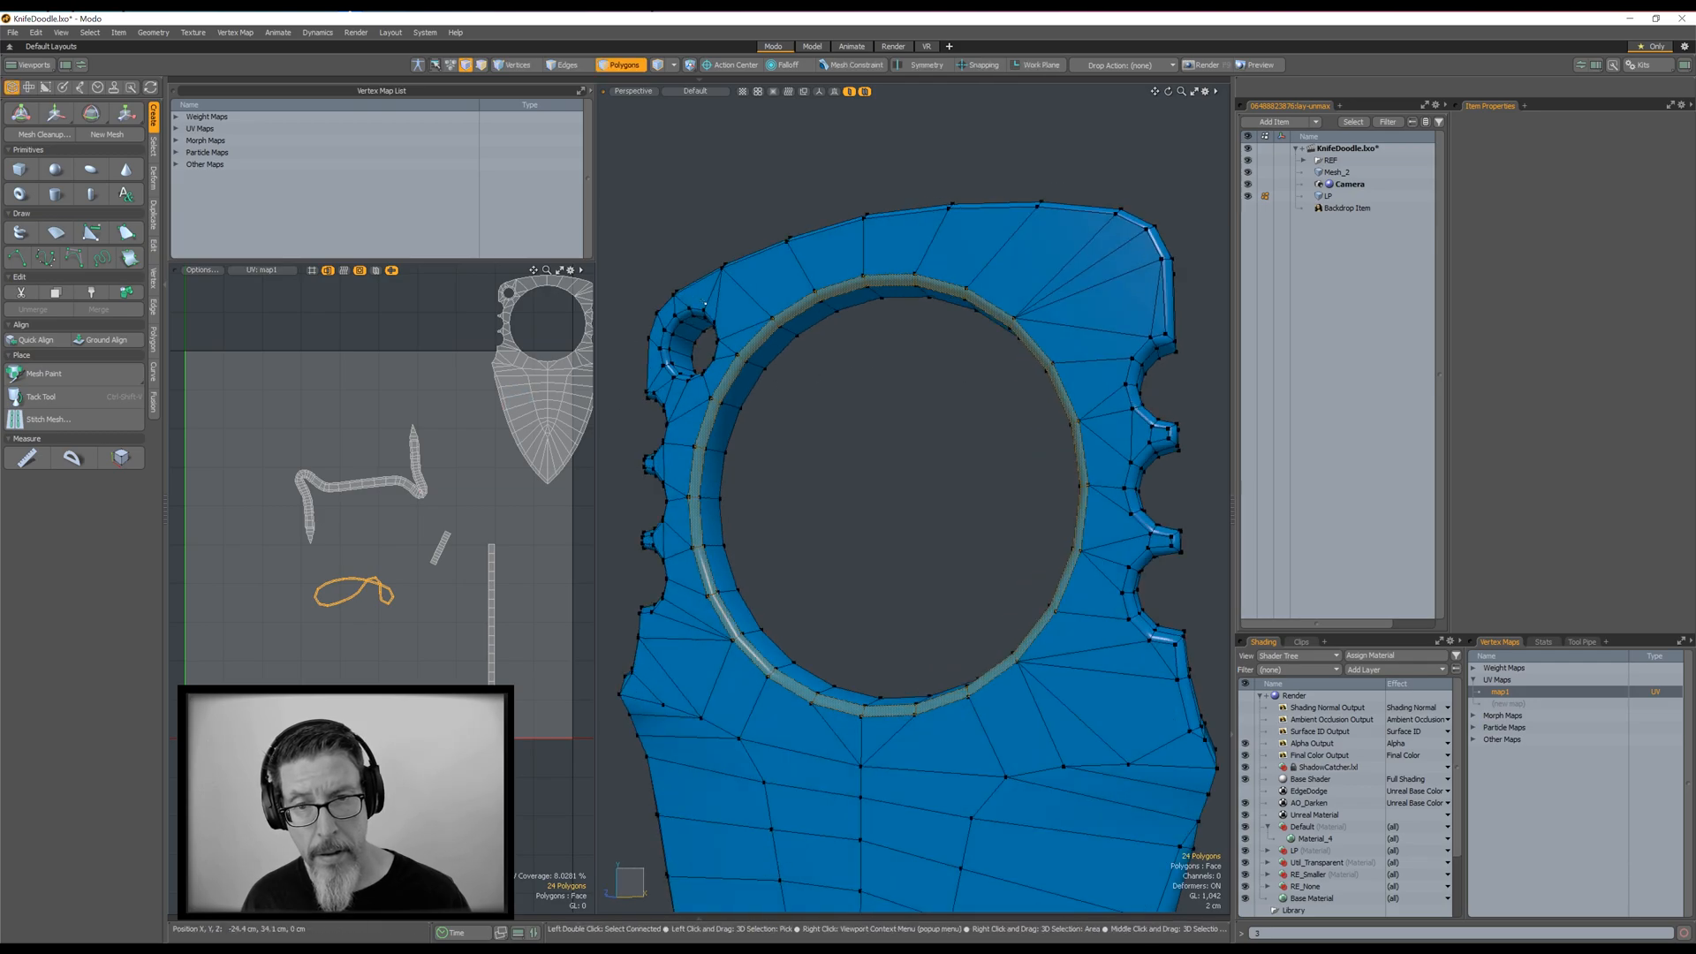
{"action": "left_click_drag", "start_coordinate": [770, 278], "coordinate": [902, 247]}
{"action": "key", "text": "]"}
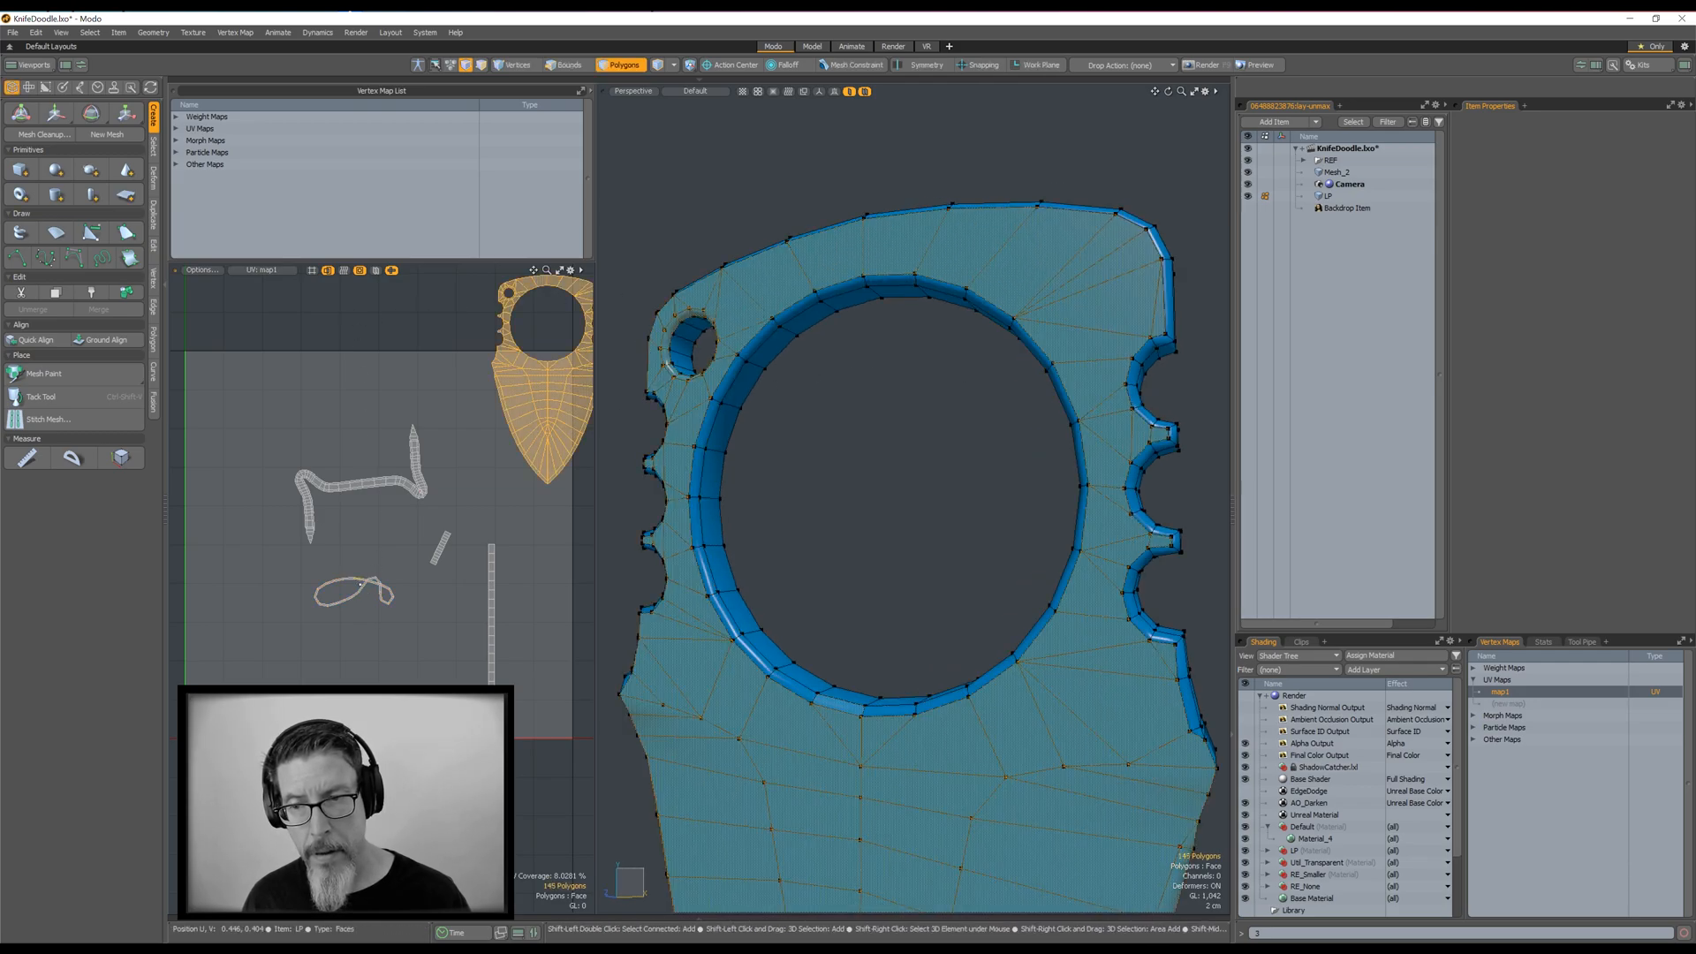
Unwrap the selected knife face together with the finger hole's rim ring and move the result outside the UV tile.
{"action": "double_click", "coordinate": [360, 583], "text": "shift"}
{"action": "key", "text": "u"}
{"action": "left_click_drag", "start_coordinate": [420, 586], "coordinate": [789, 835], "text": "alt"}
{"action": "key", "text": "w"}
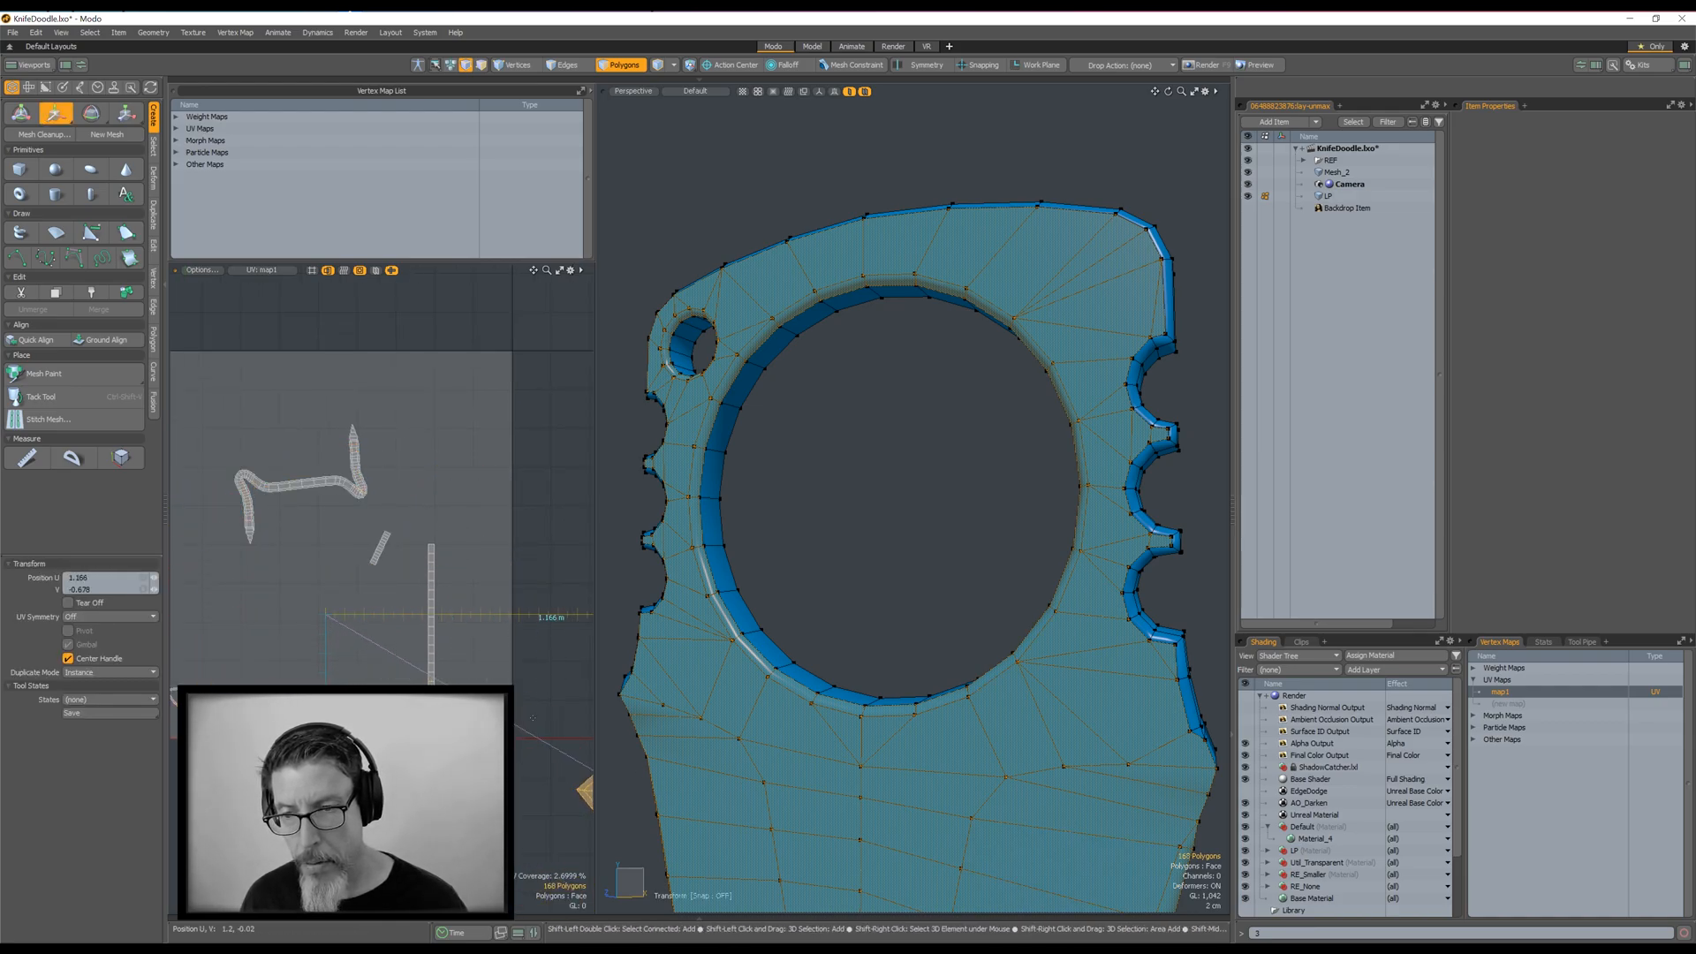
{"action": "left_click_drag", "start_coordinate": [371, 680], "coordinate": [389, 540], "text": "alt"}
{"action": "key", "text": "space"}
{"action": "left_click", "coordinate": [388, 548]}
Unwrap the second knife face together with its own finger-hole ring and move the result below the UV tile.
{"action": "left_click_drag", "start_coordinate": [343, 631], "coordinate": [350, 652]}
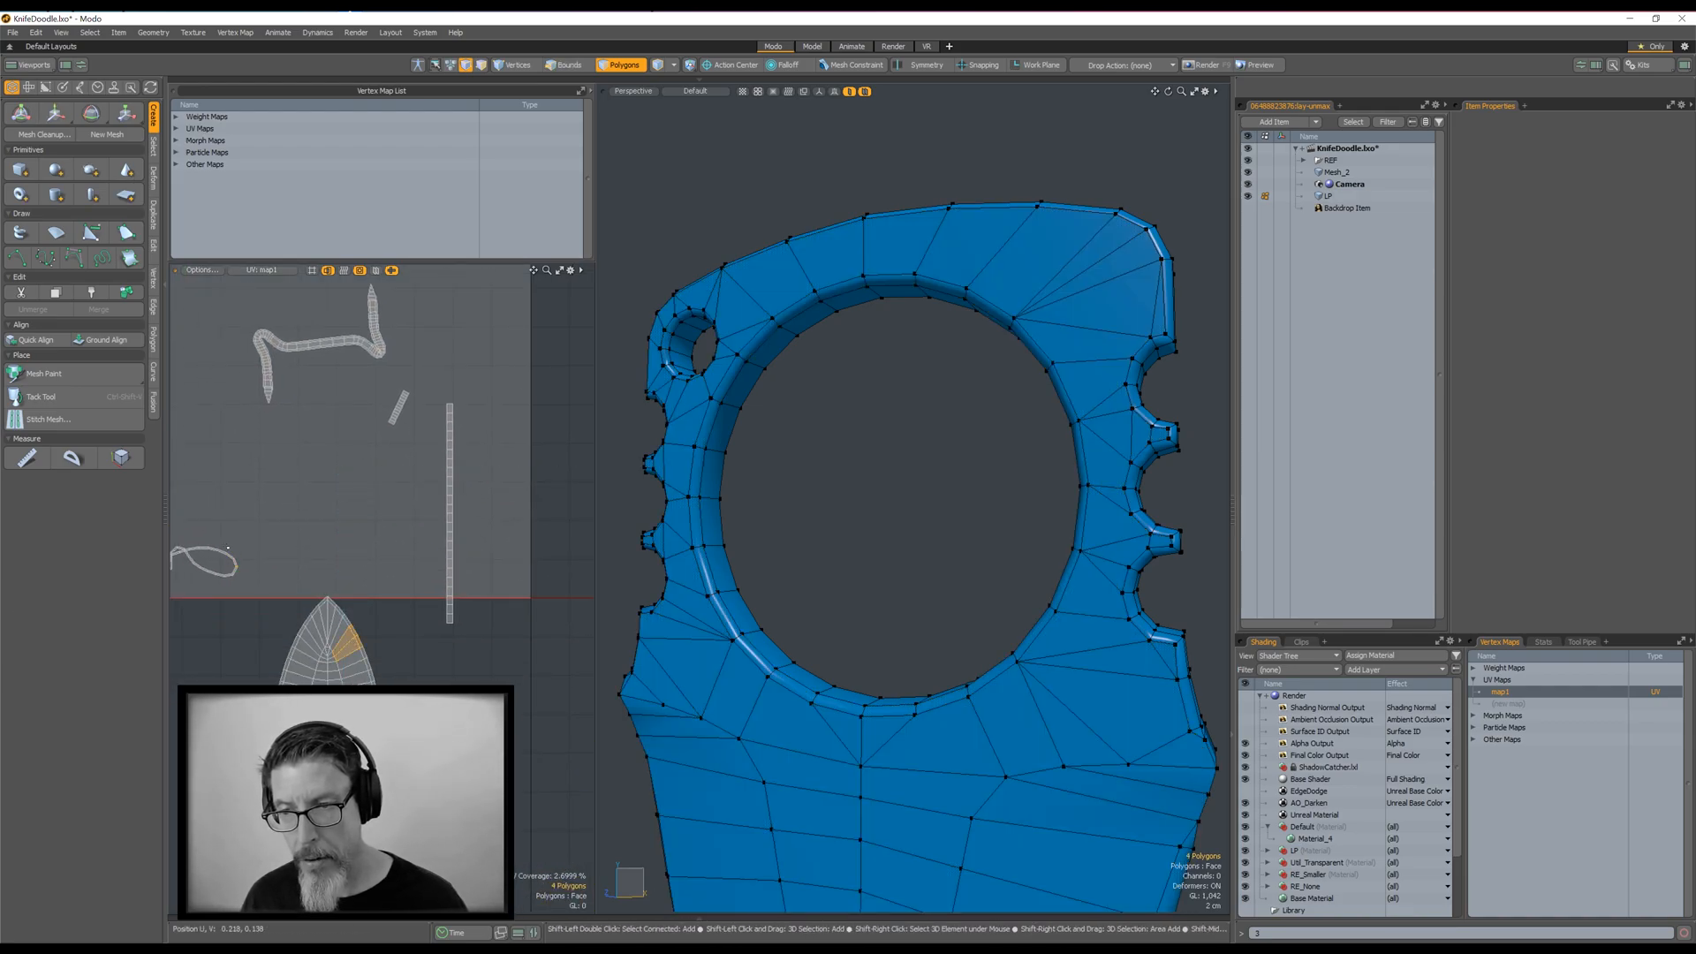
{"action": "key", "text": "]"}
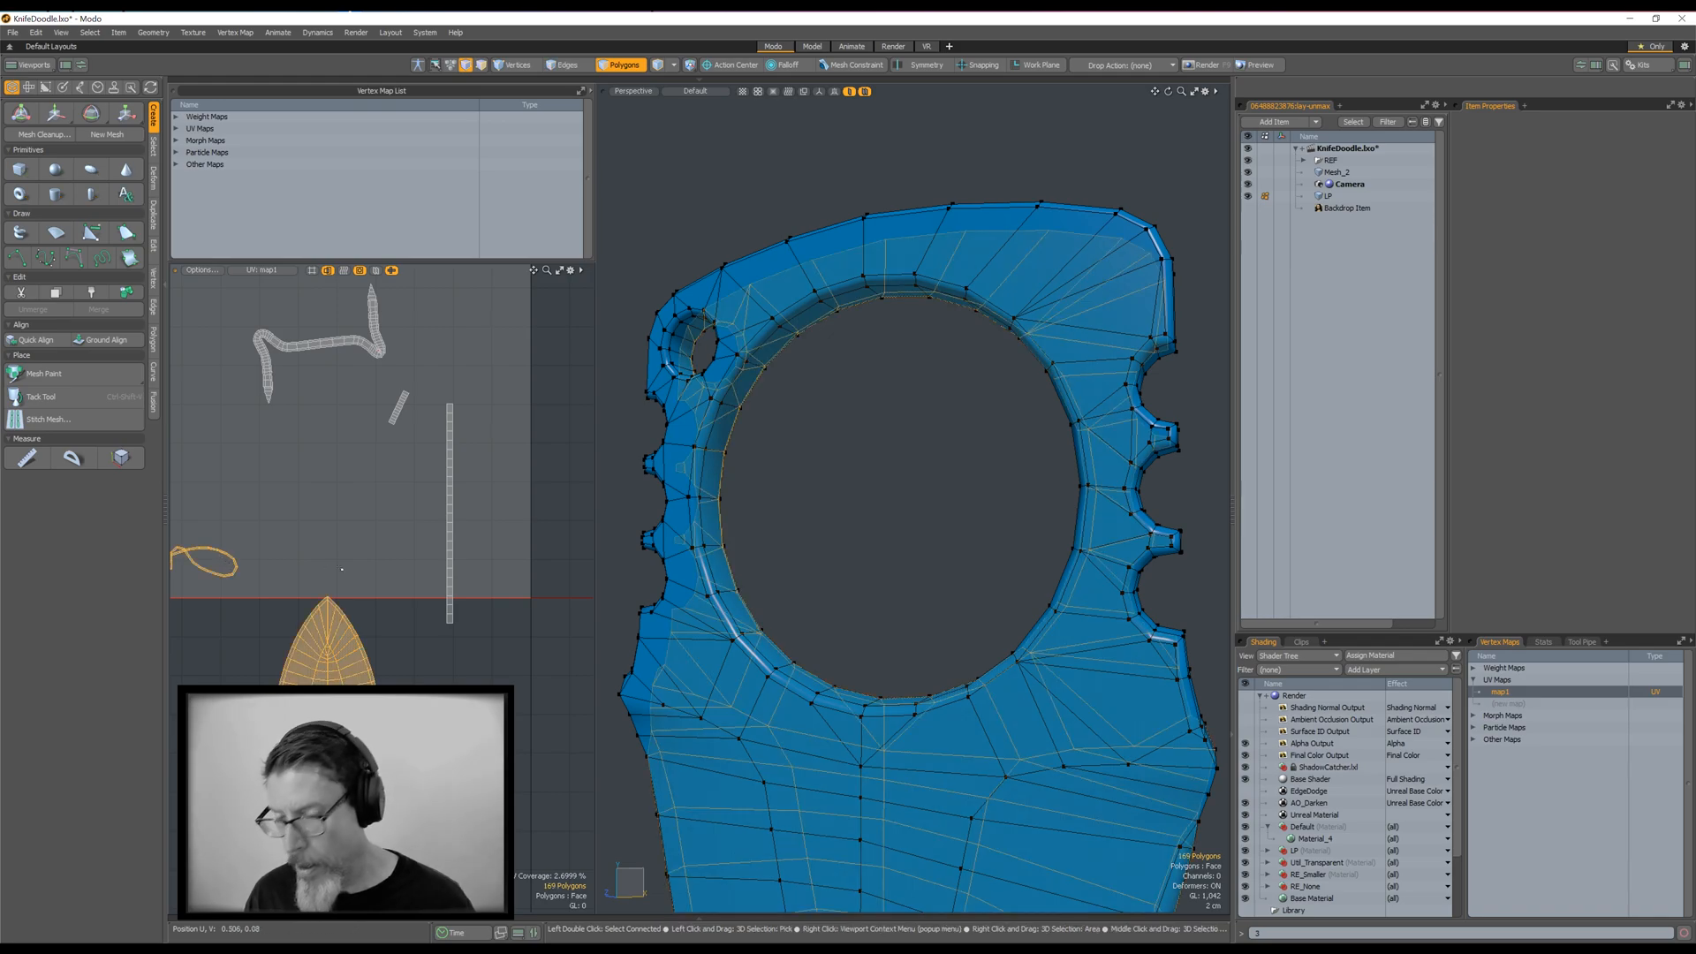
{"action": "key", "text": "u"}
{"action": "scroll", "coordinate": [364, 554], "scroll_direction": "down", "scroll_amount": 3}
{"action": "key", "text": "w"}
{"action": "left_click_drag", "start_coordinate": [329, 511], "coordinate": [330, 756]}
{"action": "key", "text": "space"}
Examine which parts of the knife the long strip, the short strip and the bent strip islands belong to.
{"action": "left_click", "coordinate": [395, 610]}
{"action": "left_click_drag", "start_coordinate": [416, 560], "coordinate": [416, 573]}
{"action": "key", "text": "]"}
{"action": "left_click_drag", "start_coordinate": [809, 468], "coordinate": [892, 495], "text": "alt"}
{"action": "left_click", "coordinate": [386, 467]}
{"action": "key", "text": "]"}
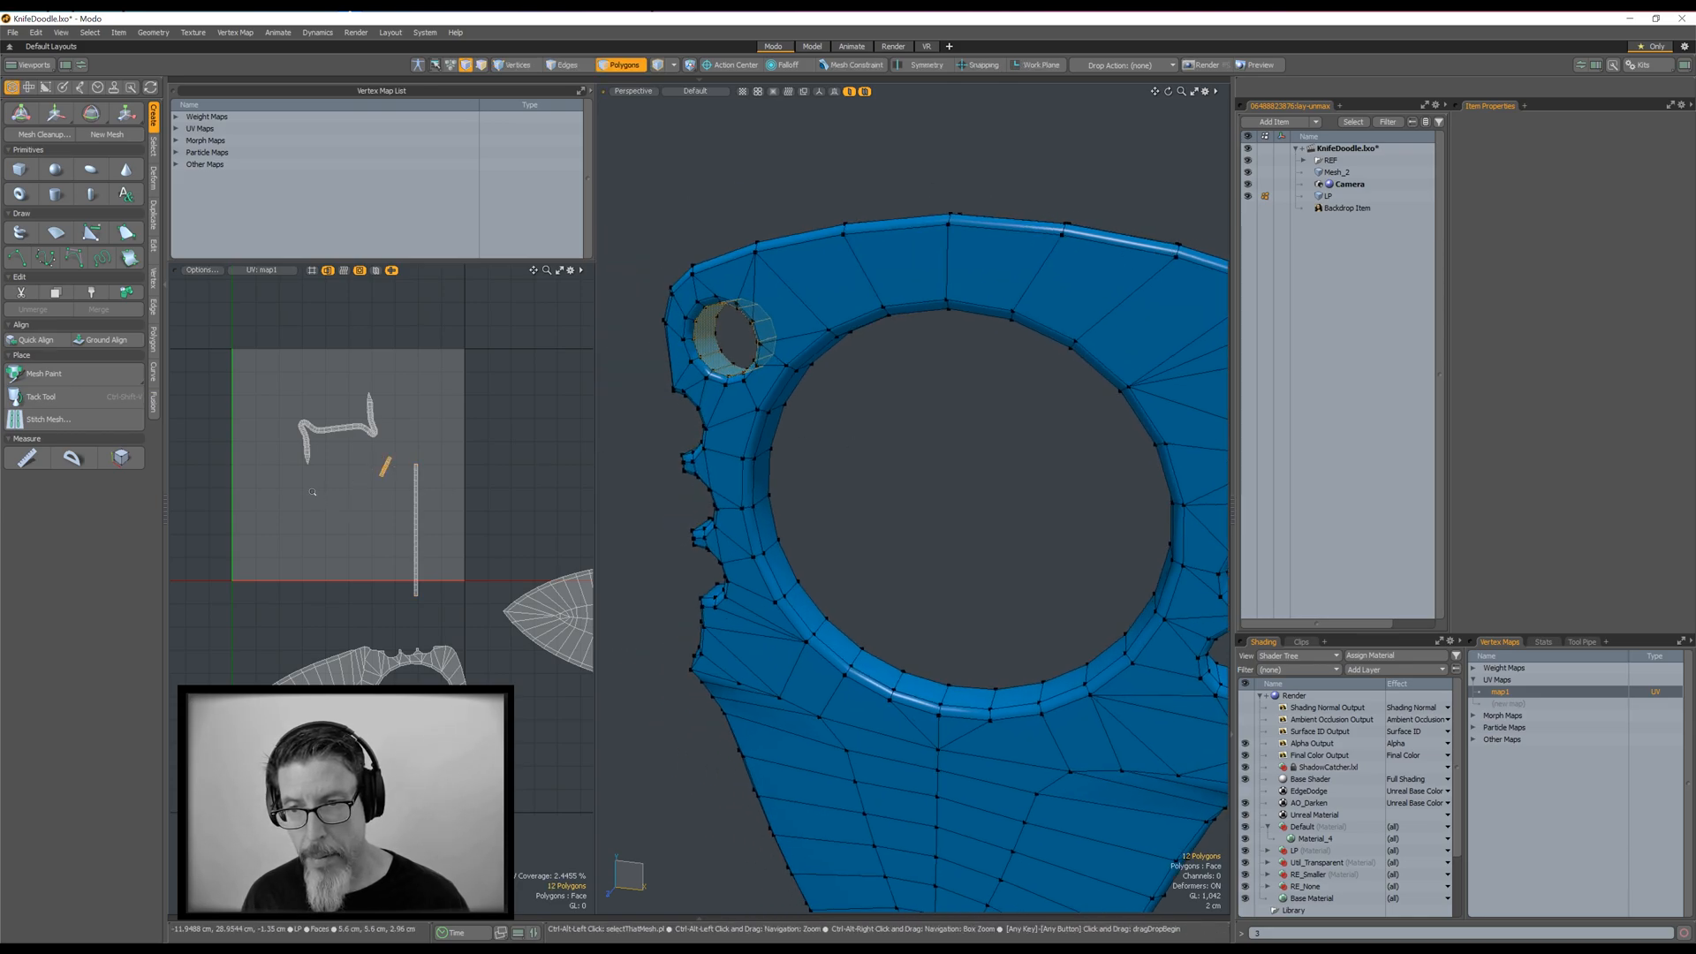
{"action": "left_click_drag", "start_coordinate": [314, 490], "coordinate": [418, 484], "text": "ctrl+alt"}
{"action": "left_click", "coordinate": [444, 400]}
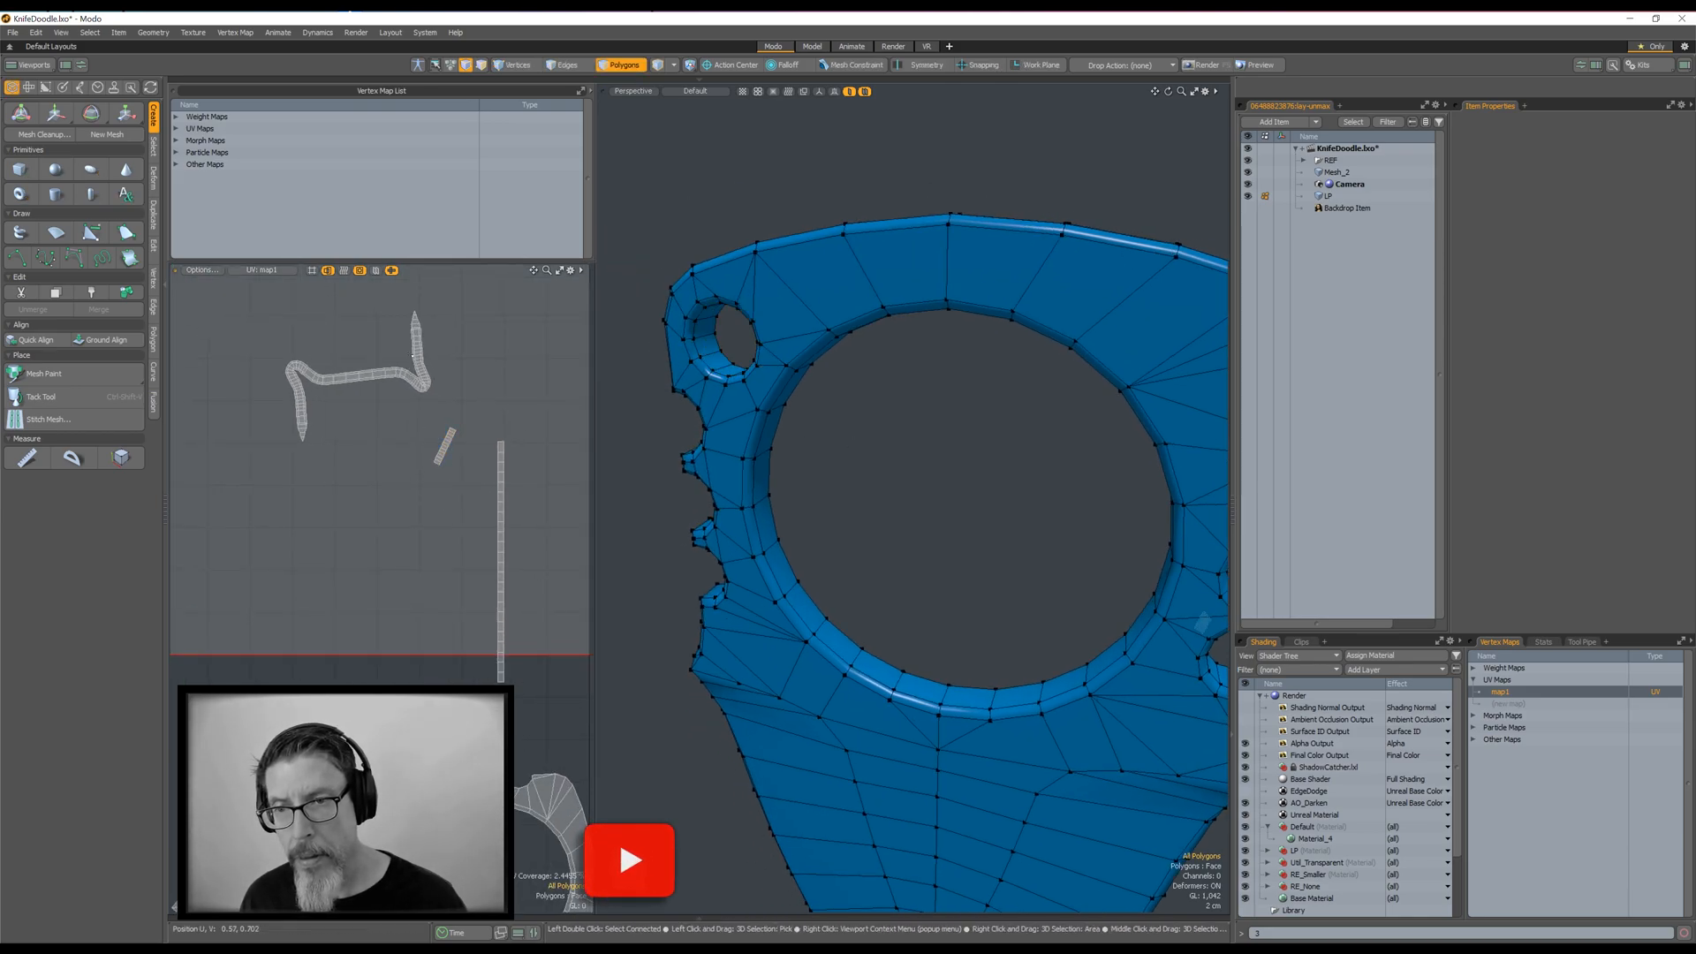
{"action": "left_click", "coordinate": [425, 372]}
{"action": "key", "text": "]"}
{"action": "left_click_drag", "start_coordinate": [817, 366], "coordinate": [893, 352], "text": "alt"}
{"action": "scroll", "coordinate": [928, 354], "scroll_direction": "down", "scroll_amount": 4}
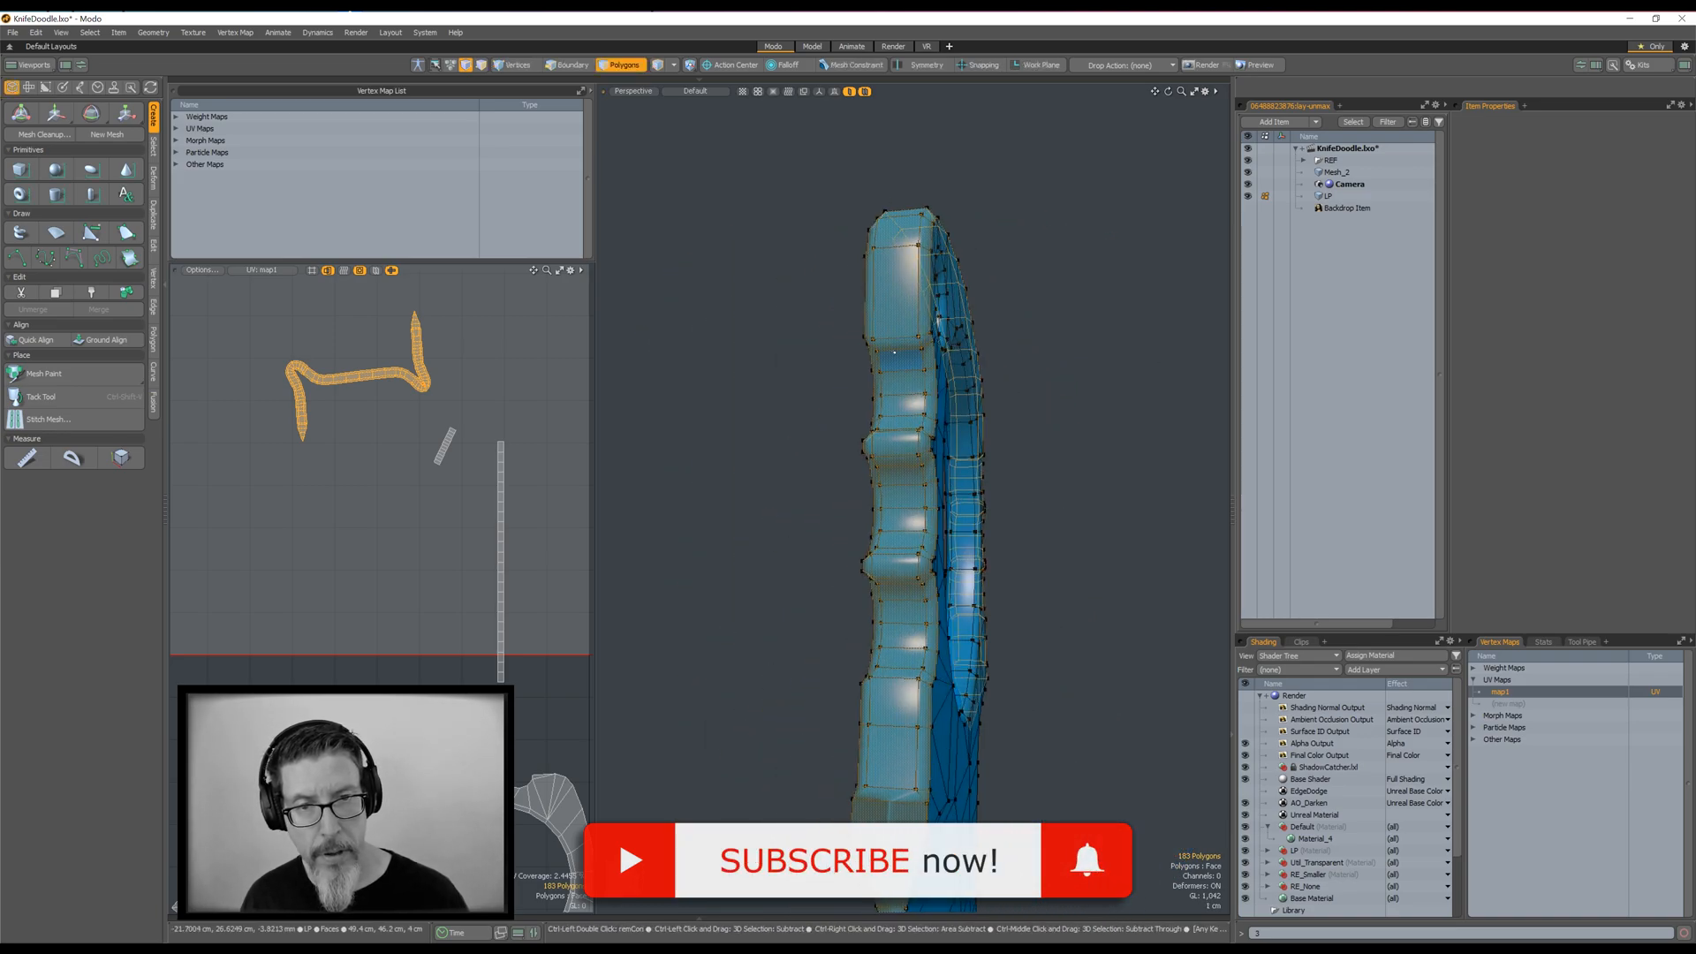
Select two neighbouring edges in the lanyard hole's strip island and orient the strip vertically.
{"action": "scroll", "coordinate": [439, 331], "scroll_direction": "up", "scroll_amount": 2}
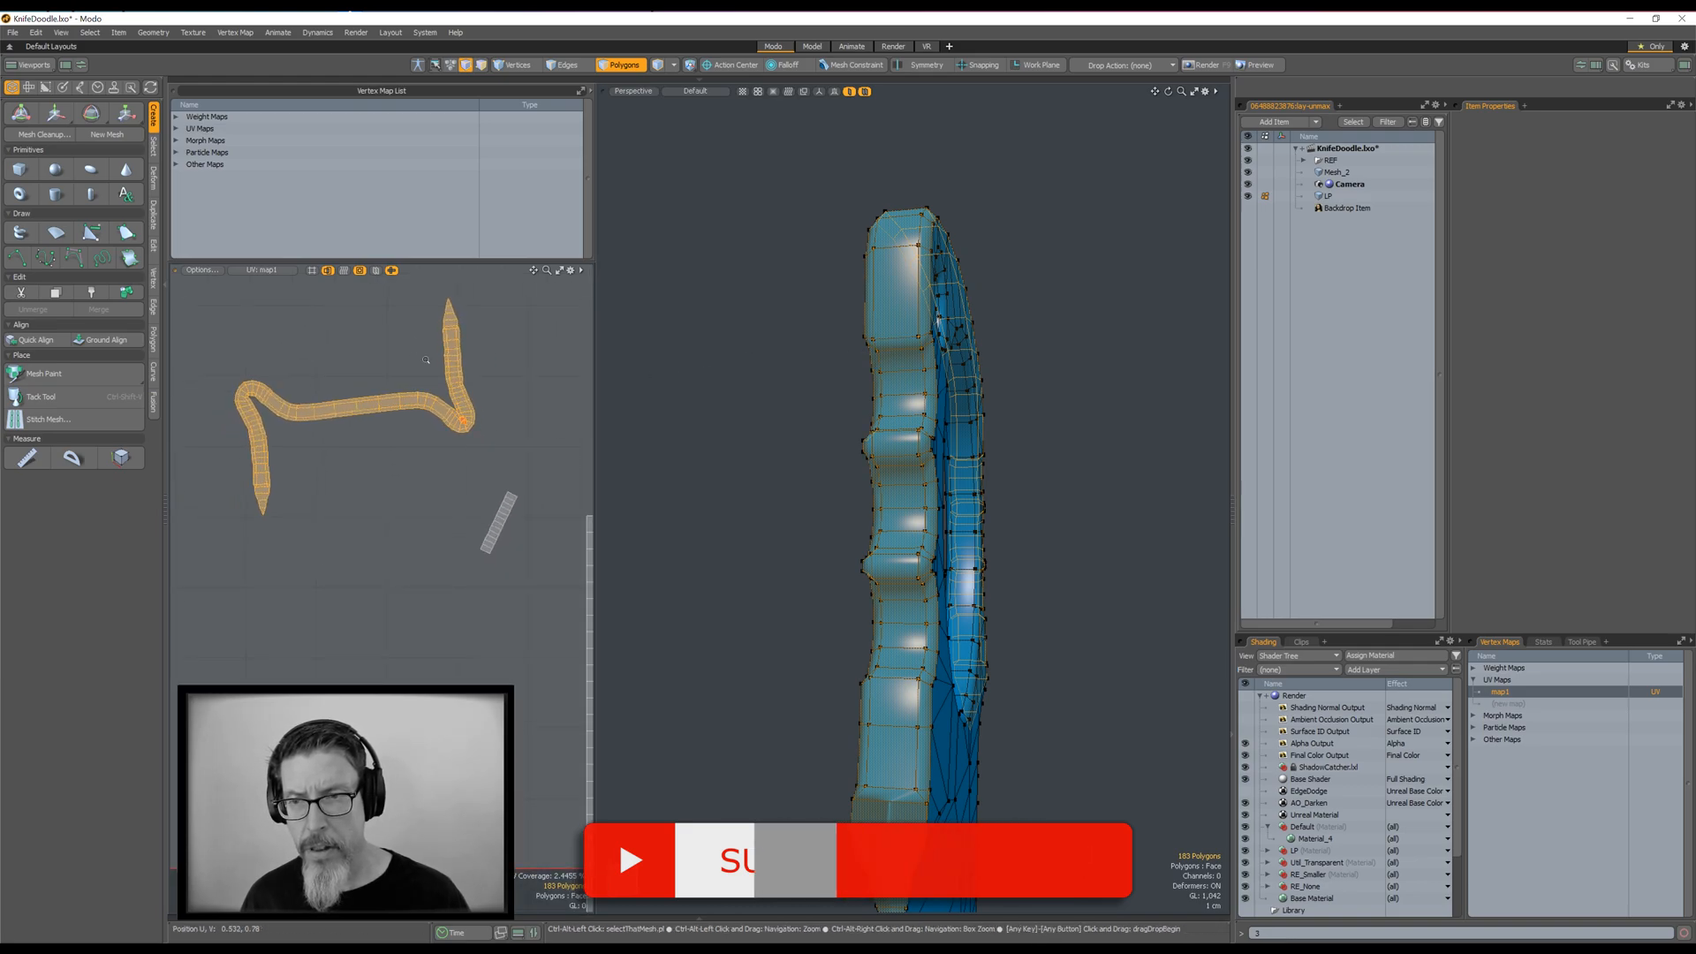
{"action": "left_click_drag", "start_coordinate": [463, 482], "coordinate": [406, 541], "text": "alt"}
{"action": "left_click_drag", "start_coordinate": [406, 540], "coordinate": [330, 552], "text": "alt"}
{"action": "scroll", "coordinate": [360, 544], "scroll_direction": "up", "scroll_amount": 5}
{"action": "key", "text": "2"}
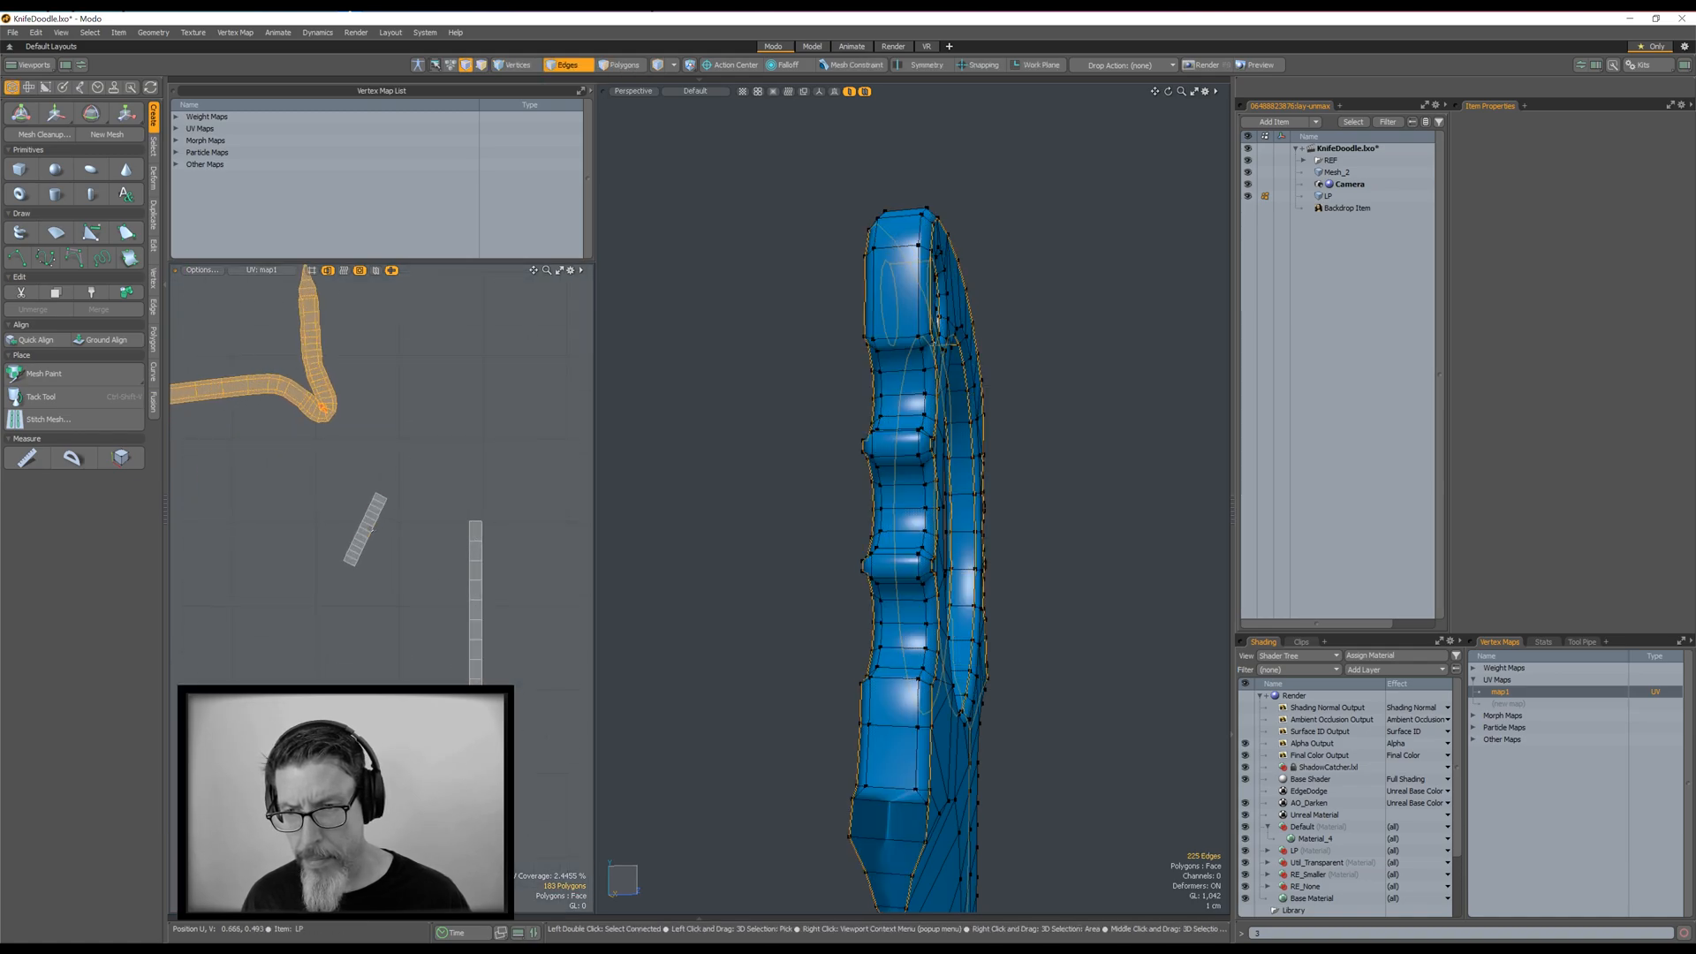
{"action": "left_click", "coordinate": [368, 524]}
{"action": "left_click", "coordinate": [370, 530], "text": "shift"}
{"action": "key", "text": "shift+o"}
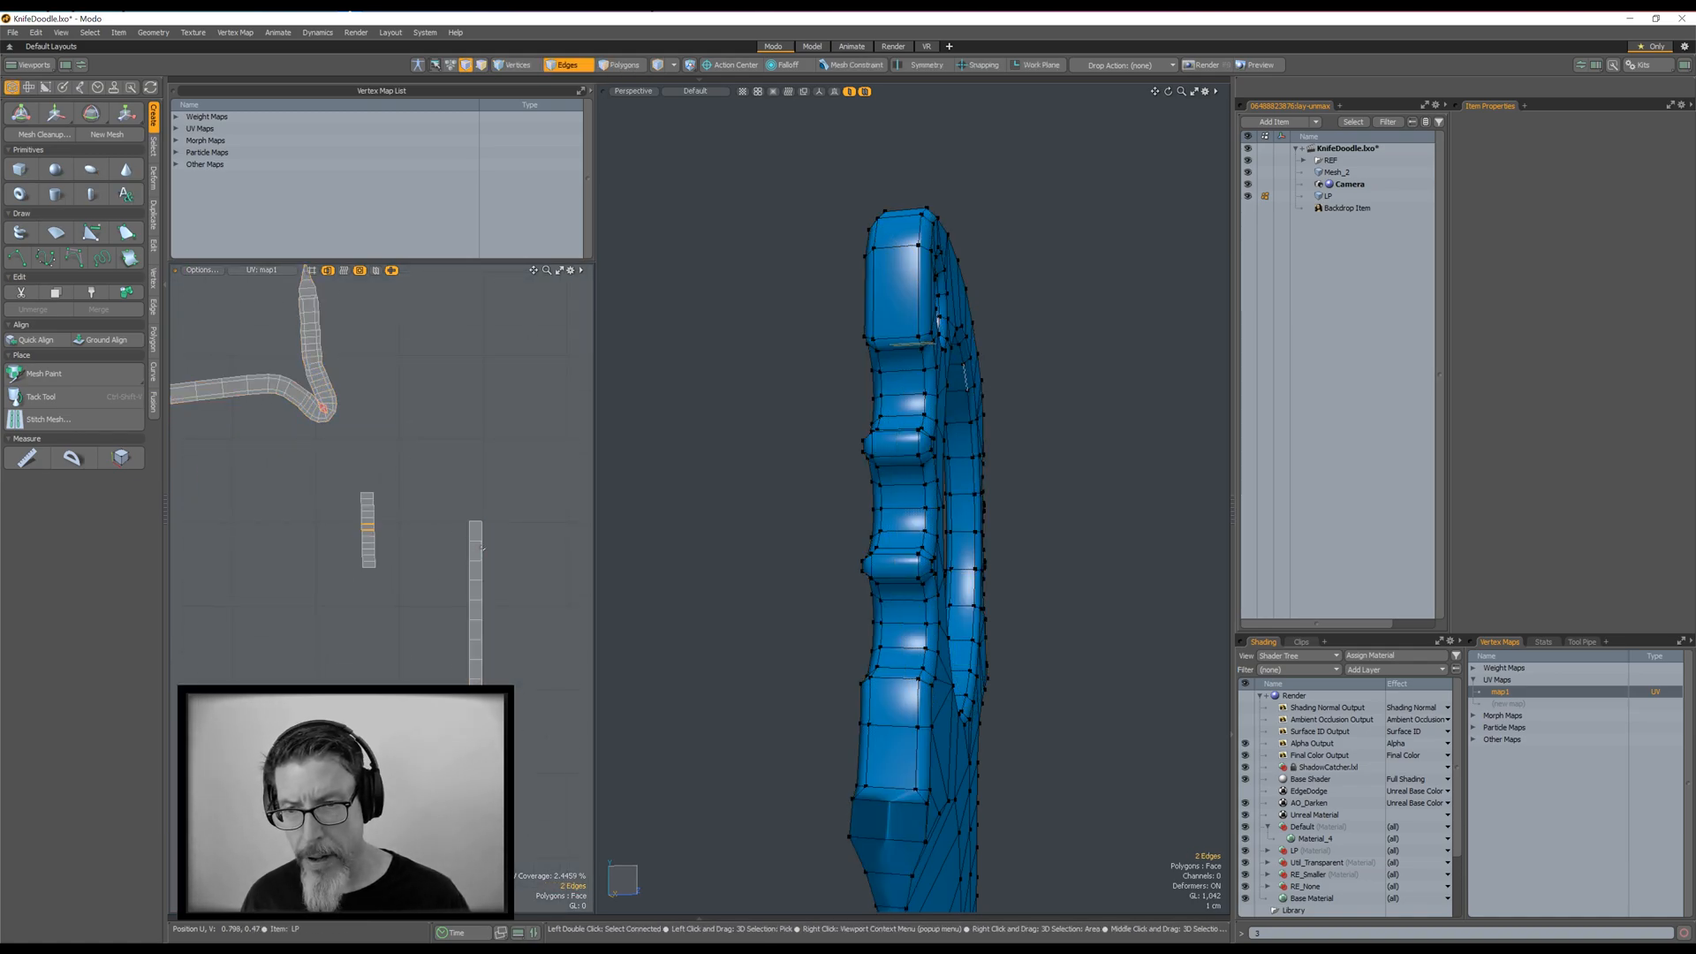
Select the bent outline strip island and straighten it with UV Relax in Conformal mode followed by a second relax pass.
{"action": "left_click", "coordinate": [477, 542], "text": "shift"}
{"action": "key", "text": "3"}
{"action": "double_click", "coordinate": [330, 395]}
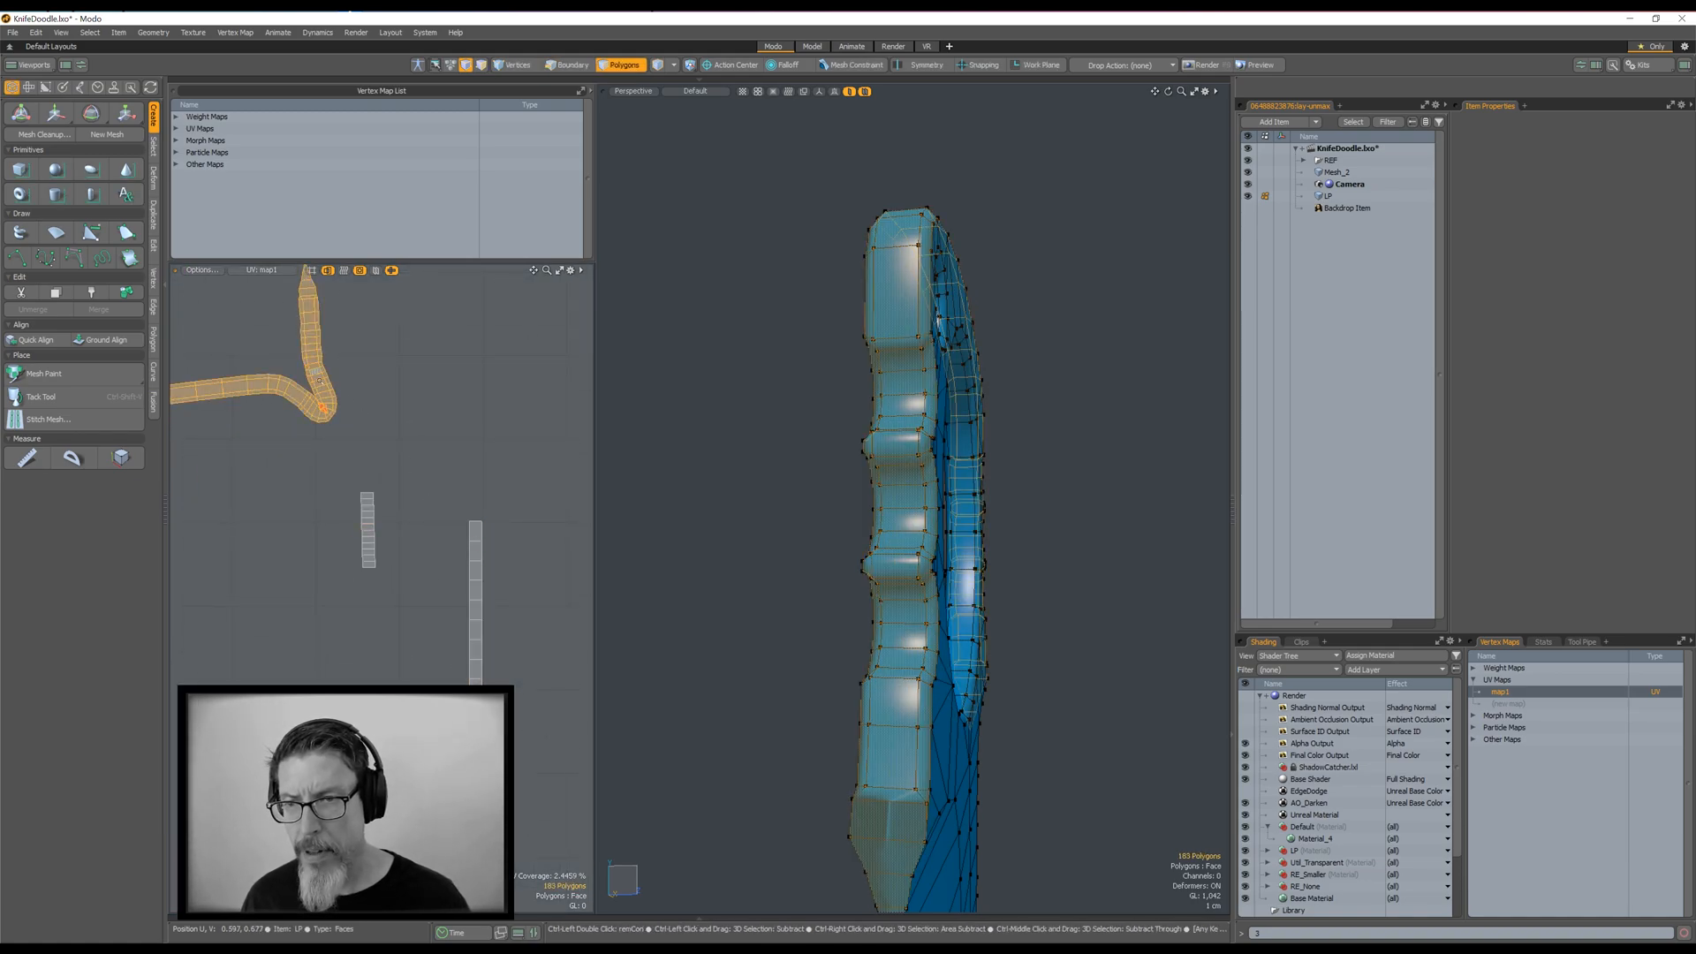
{"action": "scroll", "coordinate": [374, 466], "scroll_direction": "down", "scroll_amount": 5}
{"action": "left_click_drag", "start_coordinate": [372, 450], "coordinate": [377, 461], "text": "alt"}
{"action": "key", "text": "shift+r"}
{"action": "left_click", "coordinate": [368, 423]}
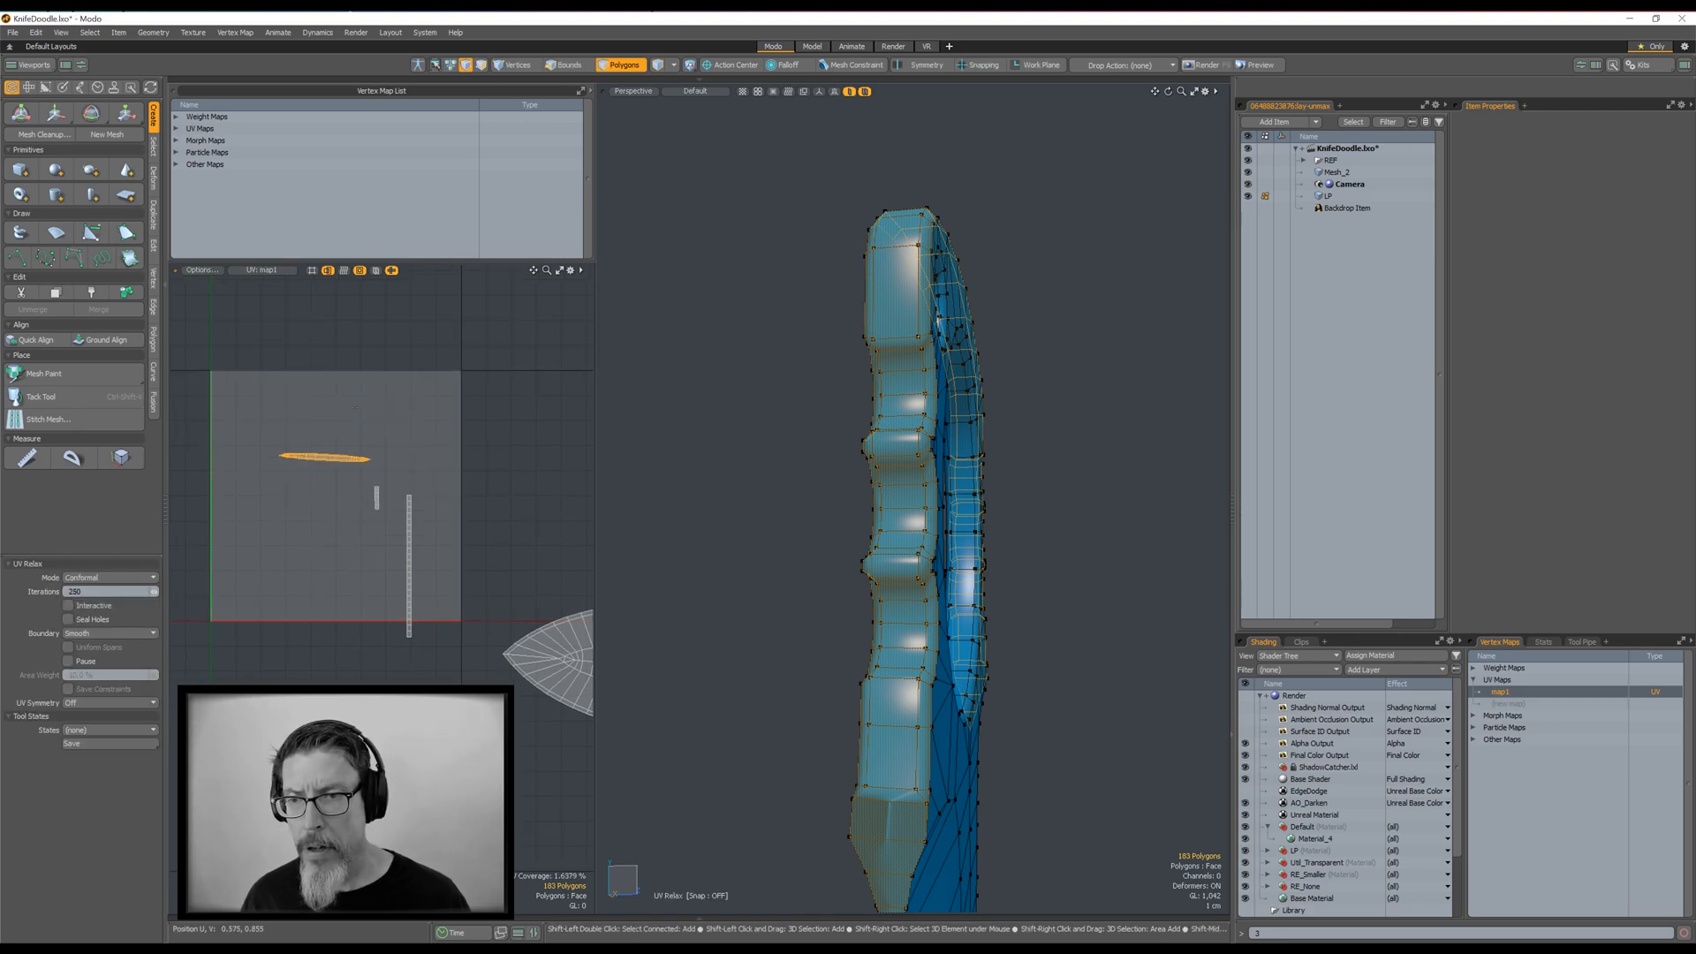
{"action": "scroll", "coordinate": [336, 451], "scroll_direction": "up", "scroll_amount": 4}
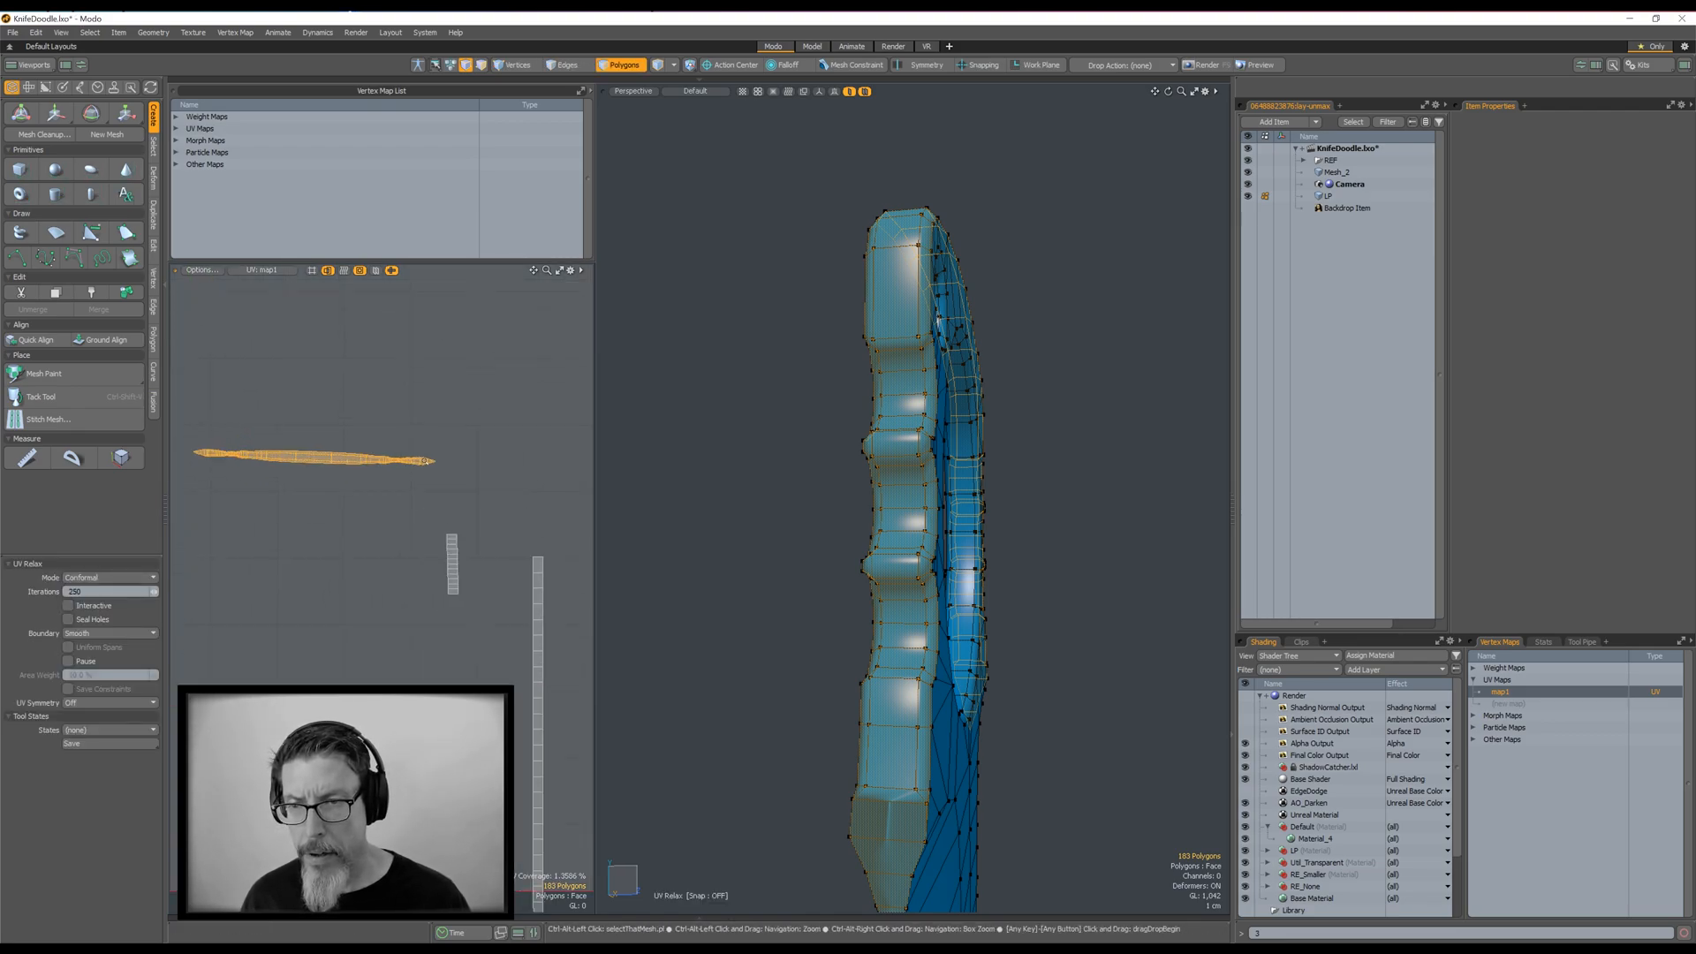
{"action": "key", "text": "shift+r"}
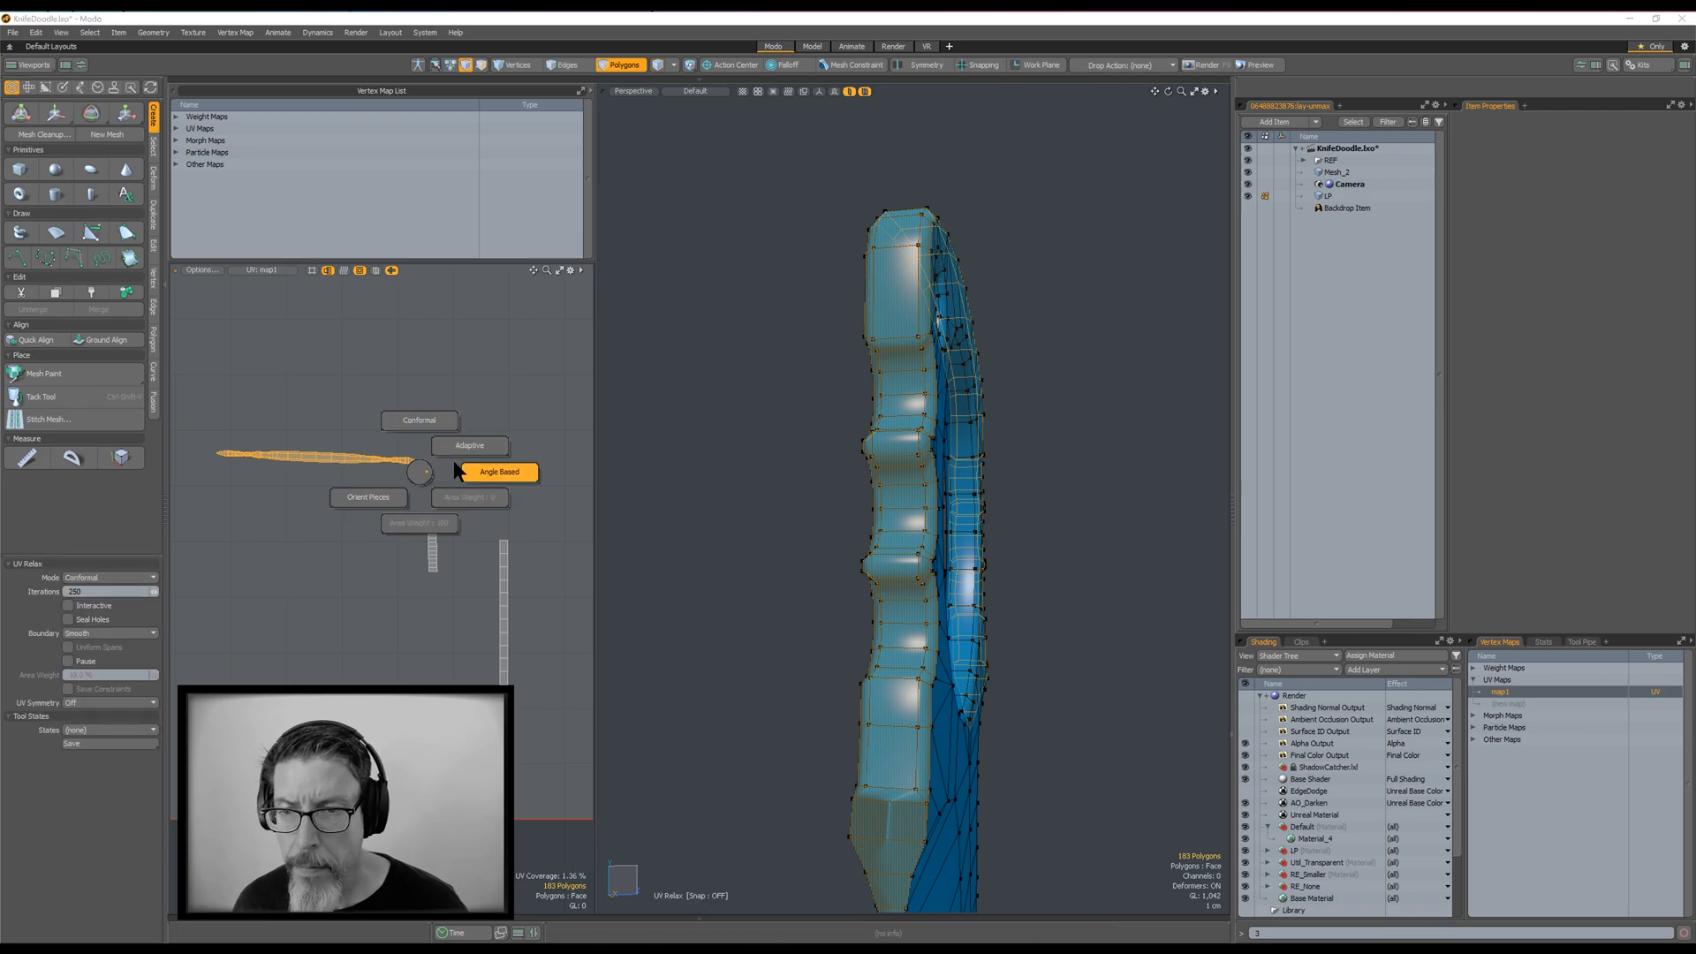
{"action": "left_click", "coordinate": [468, 446]}
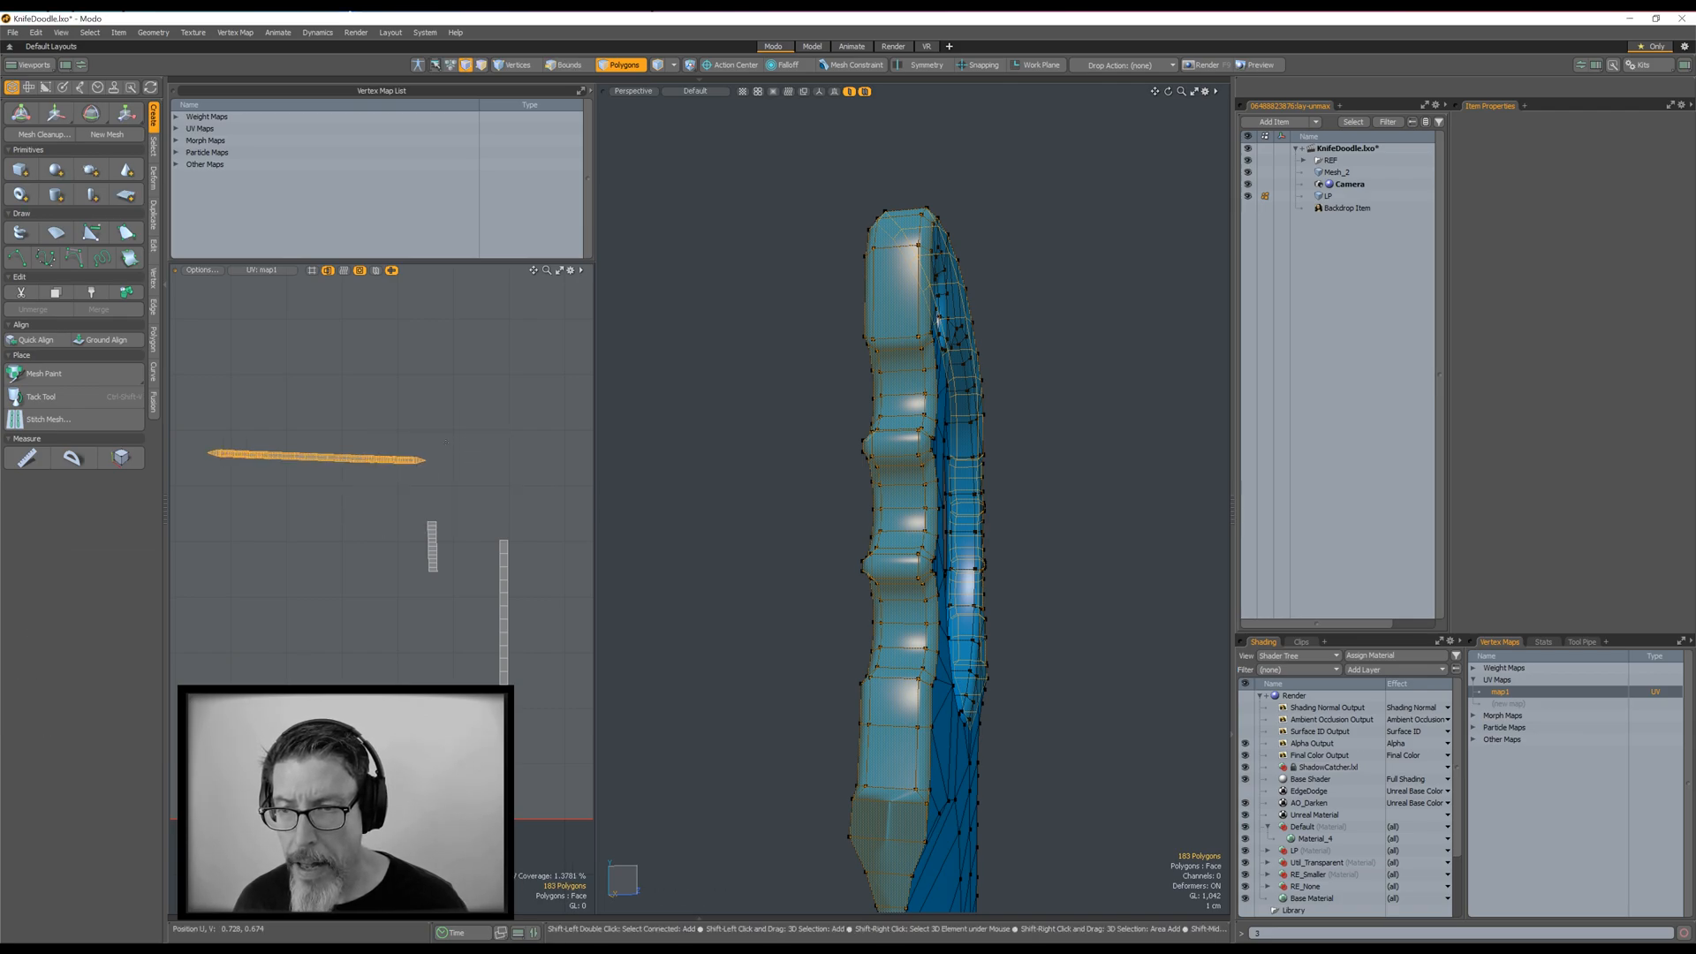
Select lengthwise edges inside the relaxed outline strip and orient the island horizontally.
{"action": "key", "text": "2"}
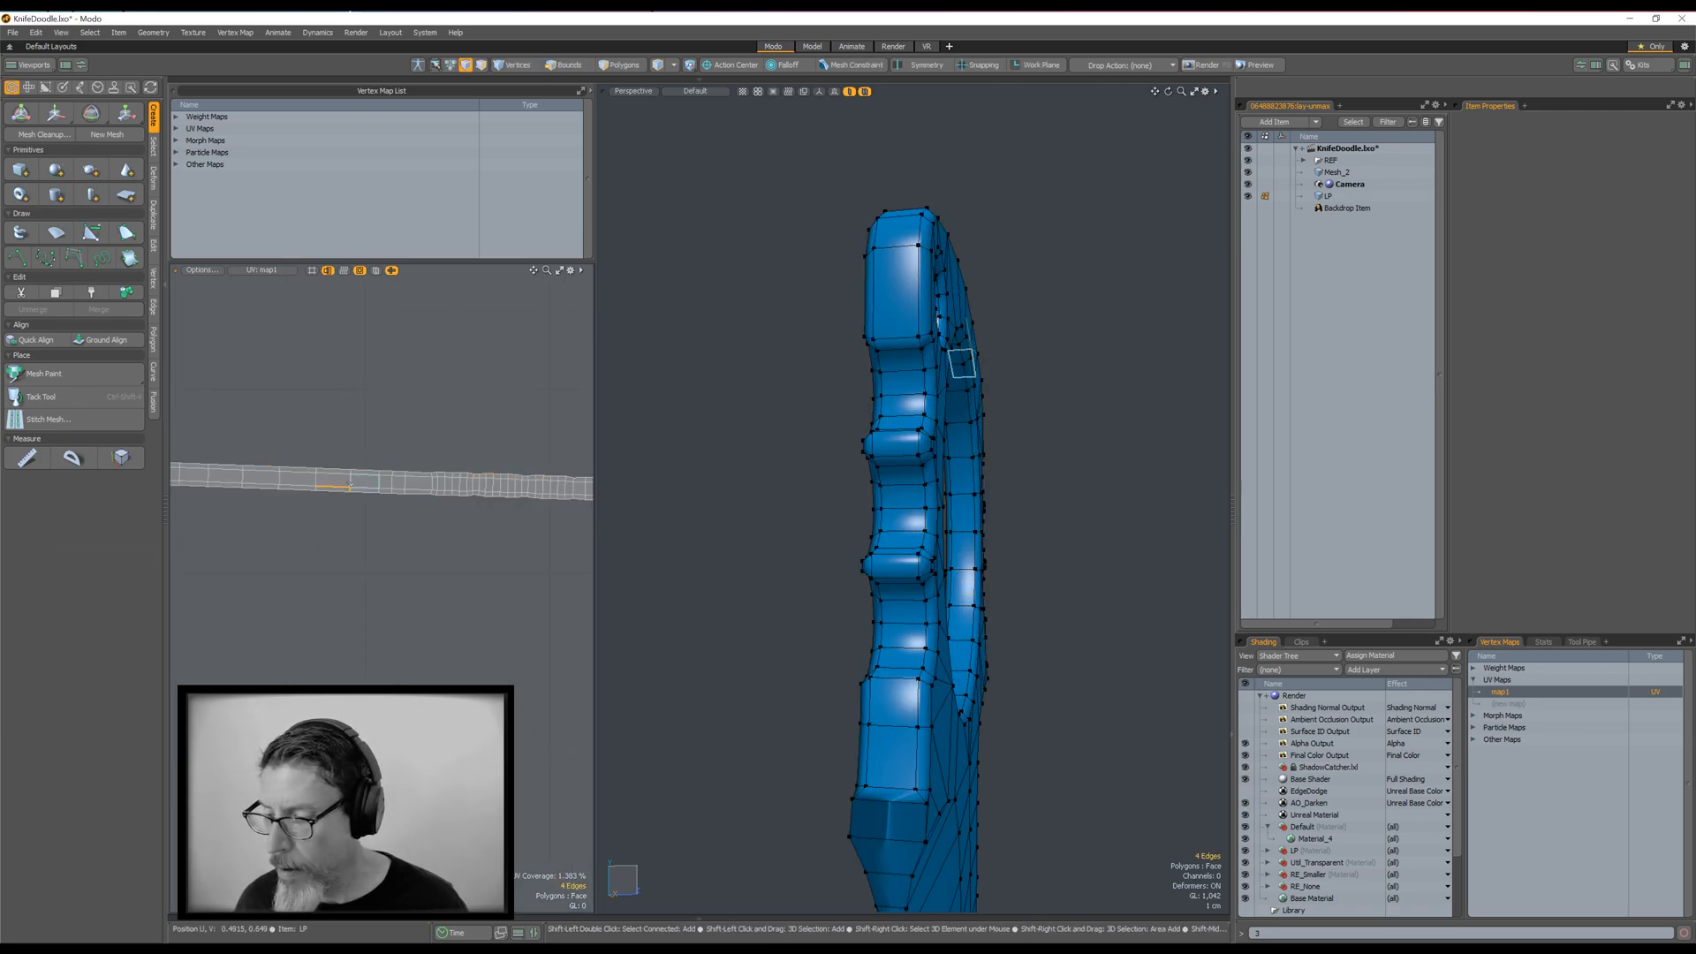
{"action": "key", "text": "a"}
{"action": "scroll", "coordinate": [275, 539], "scroll_direction": "down", "scroll_amount": 2}
{"action": "left_click_drag", "start_coordinate": [384, 627], "coordinate": [253, 515], "text": "alt+shift"}
{"action": "scroll", "coordinate": [504, 649], "scroll_direction": "down", "scroll_amount": 5}
{"action": "scroll", "coordinate": [503, 648], "scroll_direction": "up", "scroll_amount": 3}
{"action": "left_click_drag", "start_coordinate": [502, 647], "coordinate": [404, 622], "text": "alt+shift"}
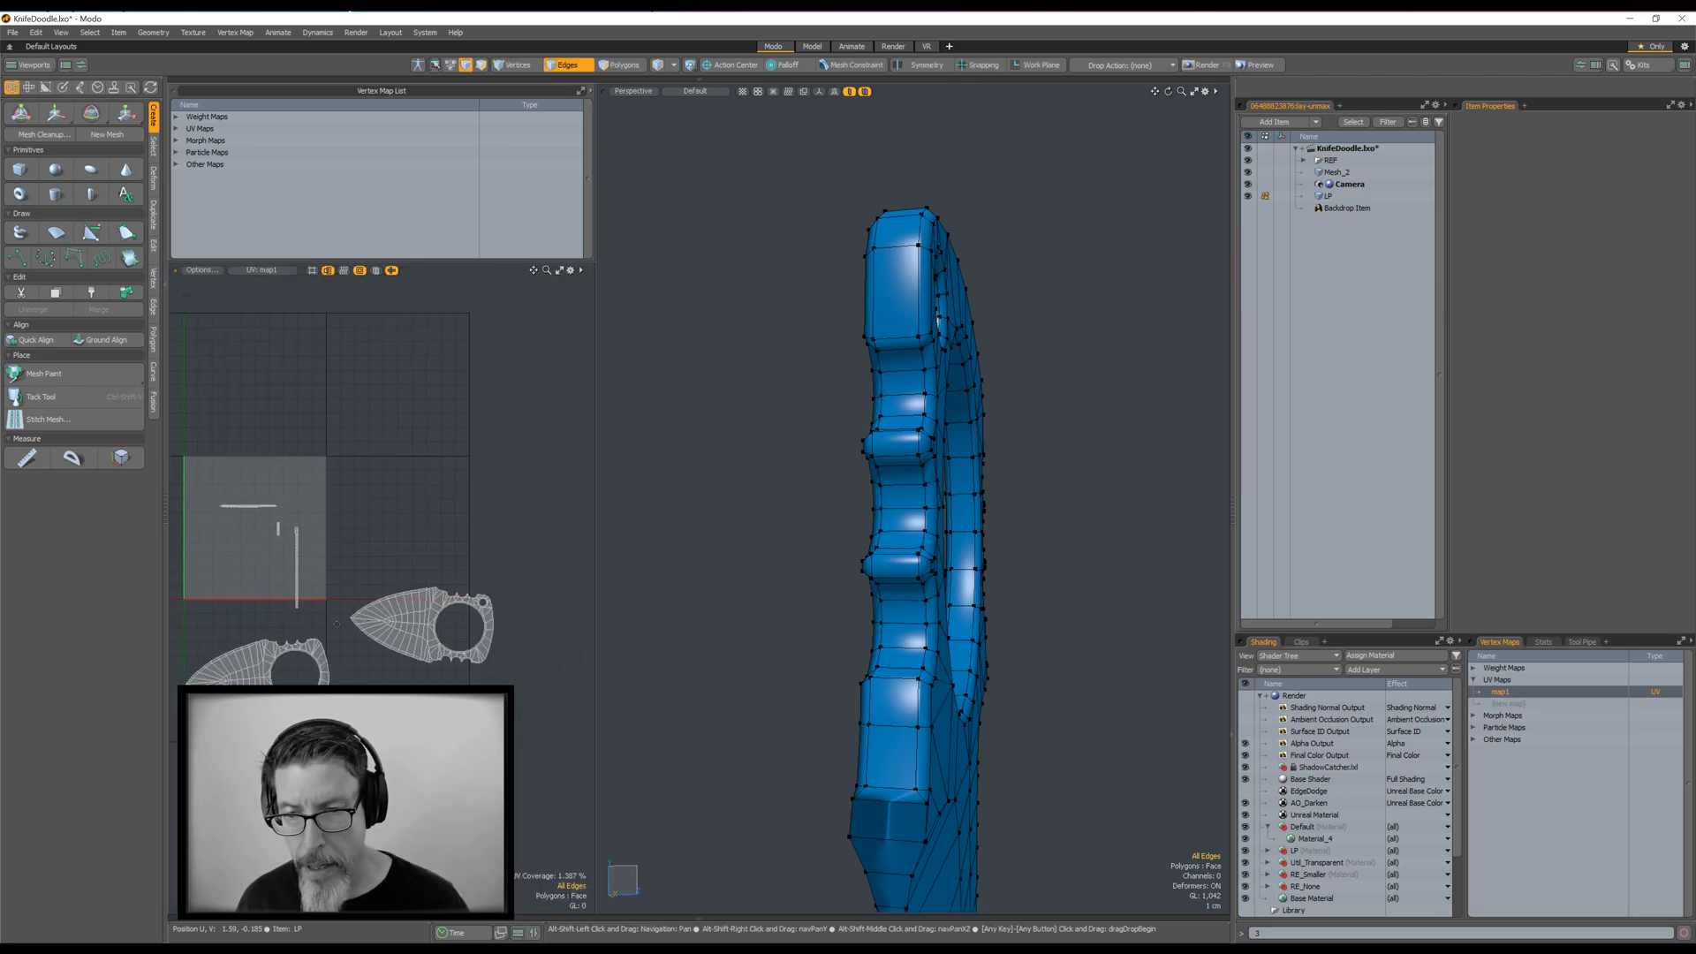
Orient each of the two knife face islands by an edge picked in the middle of its blade.
{"action": "scroll", "coordinate": [405, 624], "scroll_direction": "up", "scroll_amount": 4}
{"action": "left_click", "coordinate": [426, 601]}
{"action": "key", "text": "alt+o"}
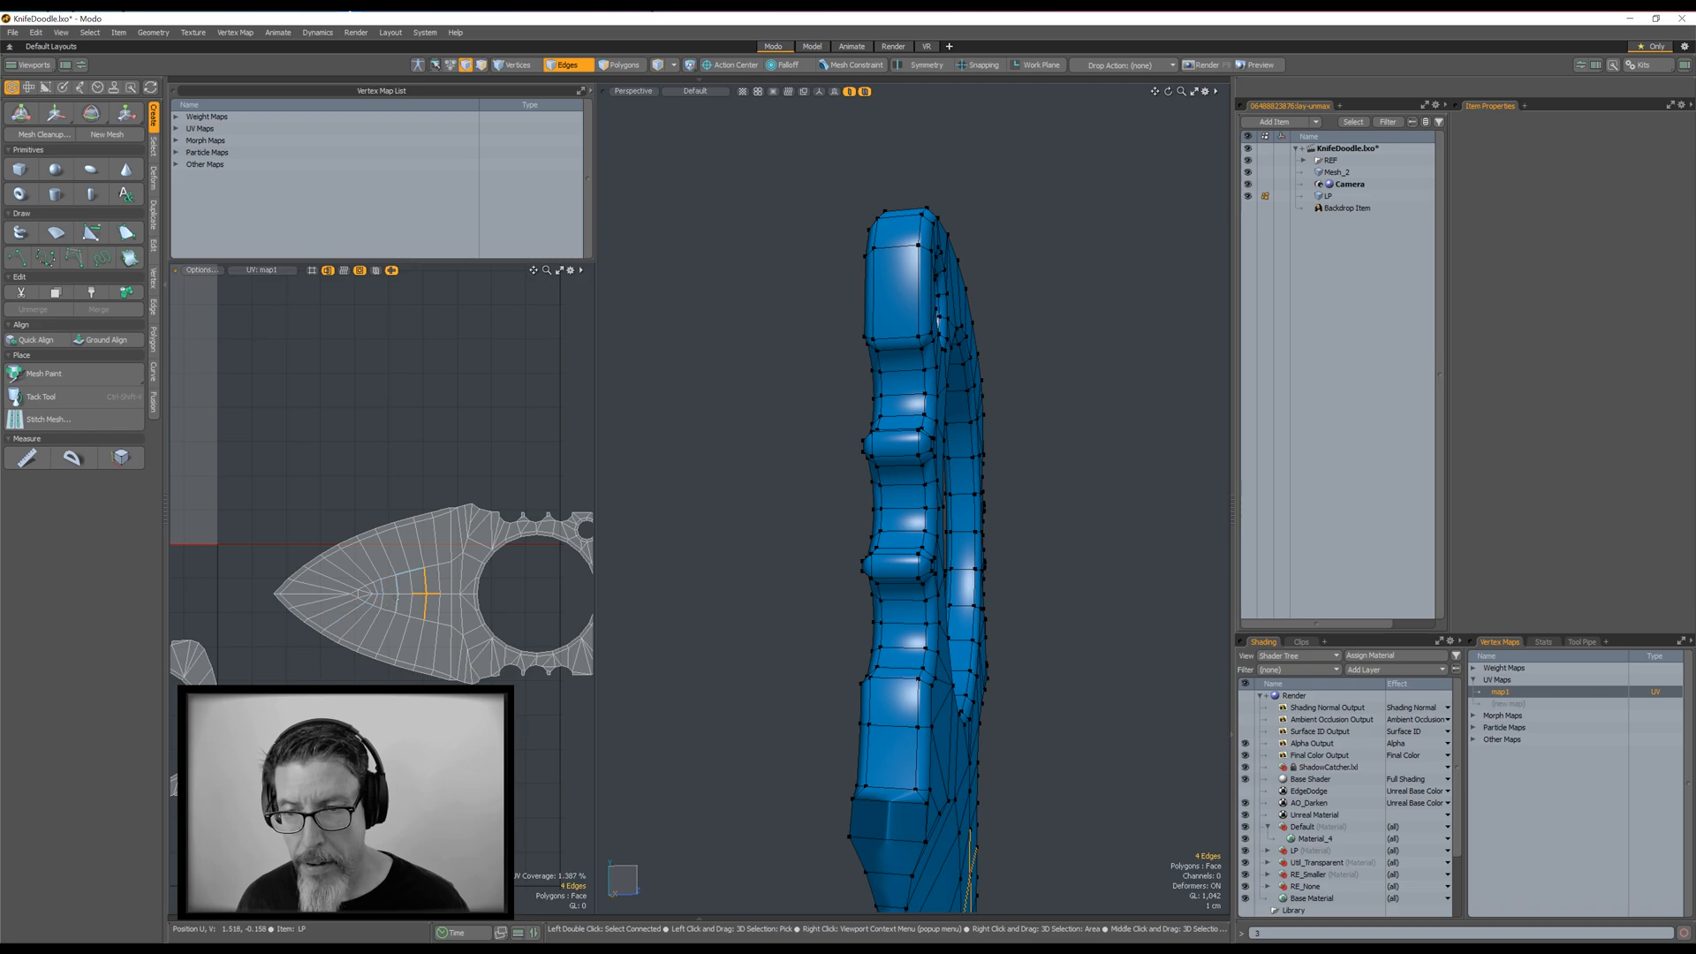
{"action": "left_click_drag", "start_coordinate": [356, 594], "coordinate": [765, 511], "text": "alt+shift"}
{"action": "left_click", "coordinate": [435, 648]}
{"action": "key", "text": "alt+o"}
Pack all of the knife's UV islands into the UV tile.
{"action": "scroll", "coordinate": [485, 601], "scroll_direction": "down", "scroll_amount": 4}
{"action": "left_click_drag", "start_coordinate": [486, 602], "coordinate": [381, 612], "text": "alt+shift"}
{"action": "left_click", "coordinate": [527, 437]}
{"action": "key", "text": "ctrl+space"}
{"action": "left_click", "coordinate": [551, 419]}
{"action": "key", "text": "ctrl+space"}
{"action": "left_click", "coordinate": [583, 395]}
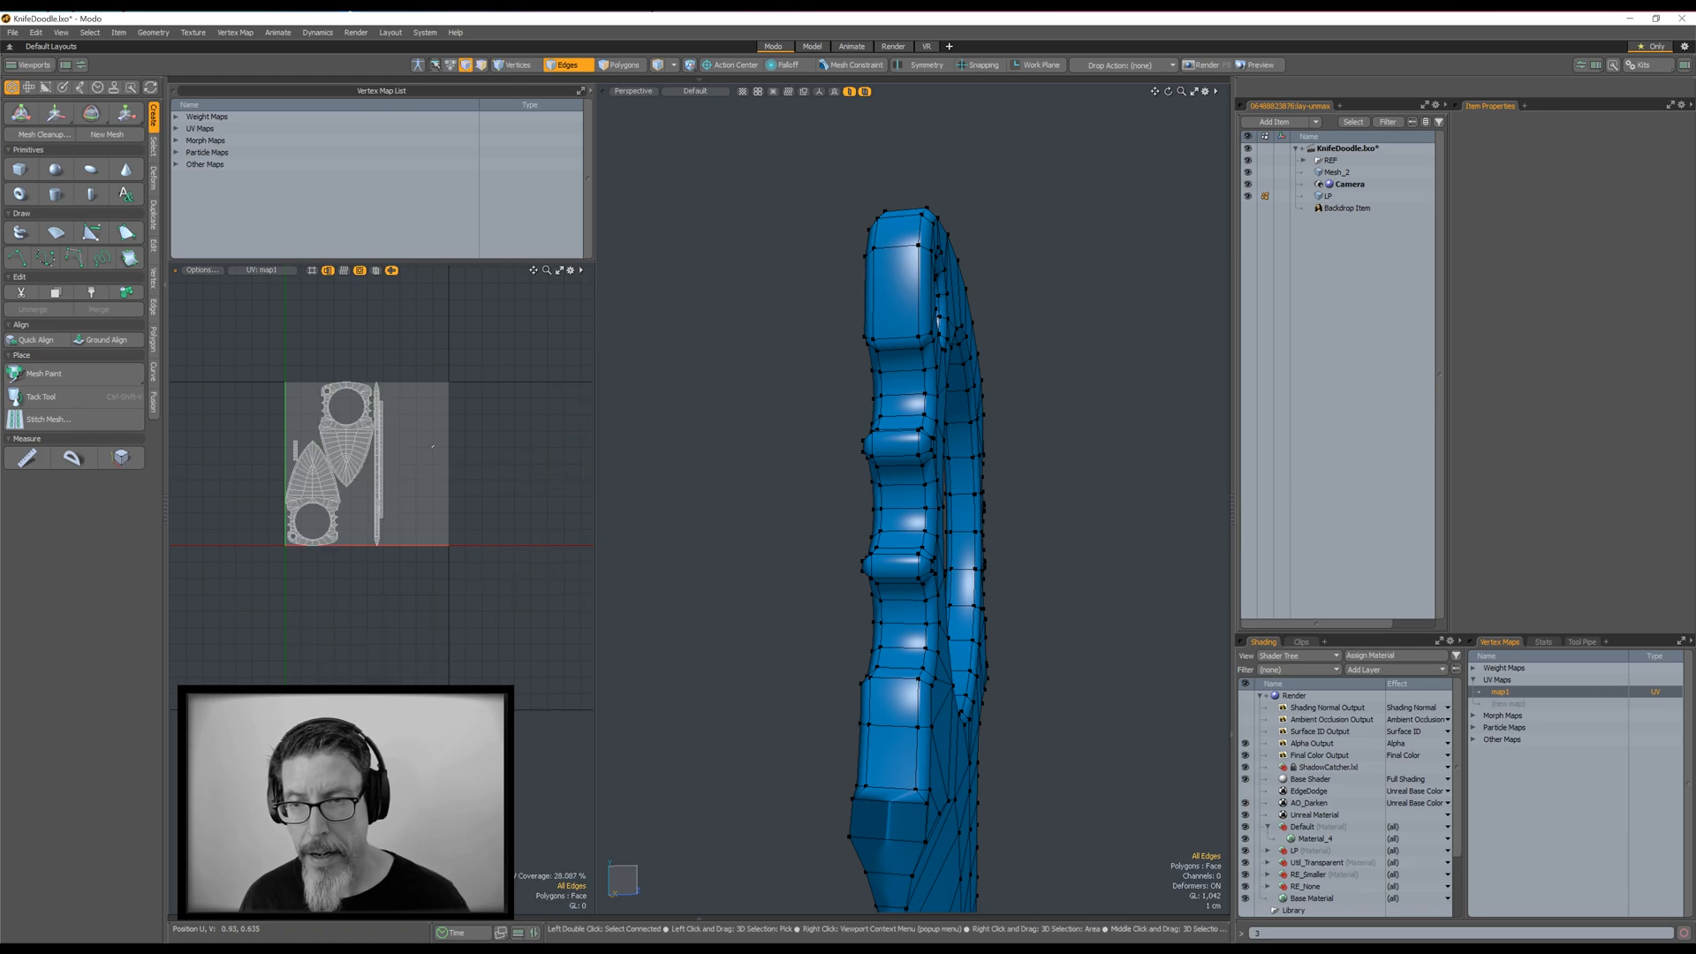
Examine which part of the knife the long pointed strip covers in the packed layout, and clear the selection.
{"action": "scroll", "coordinate": [433, 446], "scroll_direction": "up", "scroll_amount": 5}
{"action": "key", "text": "3"}
{"action": "double_click", "coordinate": [448, 384]}
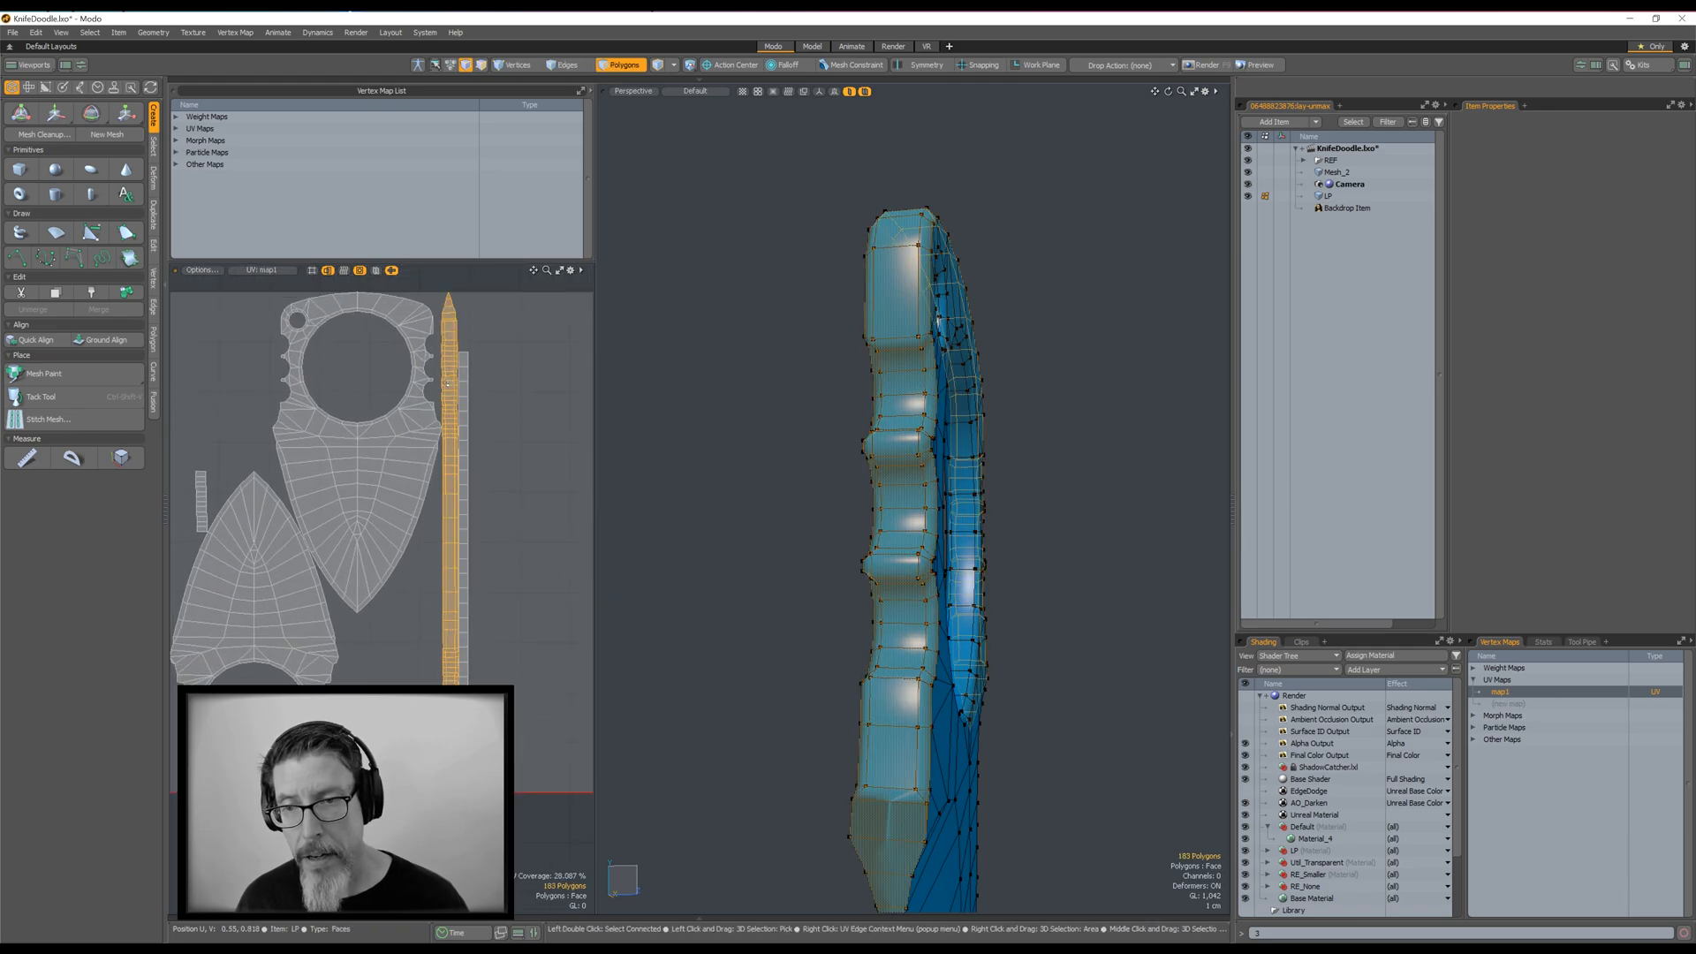
{"action": "scroll", "coordinate": [443, 484], "scroll_direction": "down", "scroll_amount": 3}
{"action": "left_click_drag", "start_coordinate": [441, 484], "coordinate": [383, 485], "text": "alt"}
{"action": "left_click", "coordinate": [452, 348]}
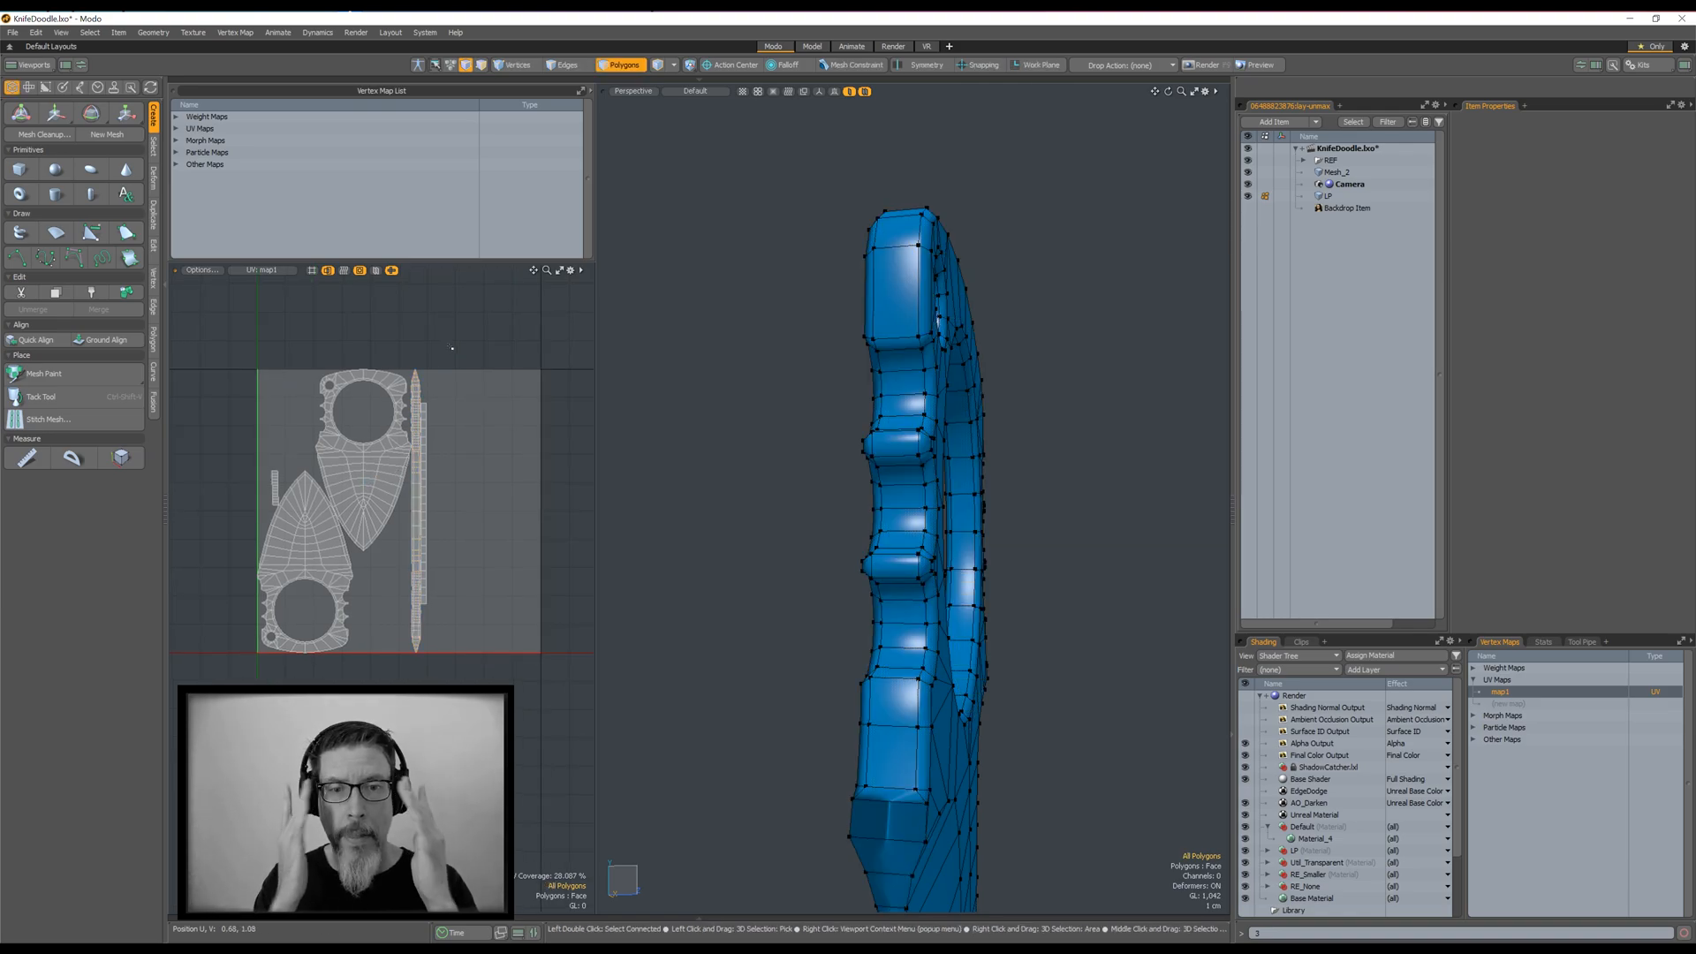
Save the knife scene and bring up the UV editing tools.
{"action": "left_click_drag", "start_coordinate": [998, 523], "coordinate": [940, 528], "text": "alt"}
{"action": "left_click_drag", "start_coordinate": [941, 528], "coordinate": [852, 533], "text": "ctrl+alt"}
{"action": "key", "text": "ctrl+s"}
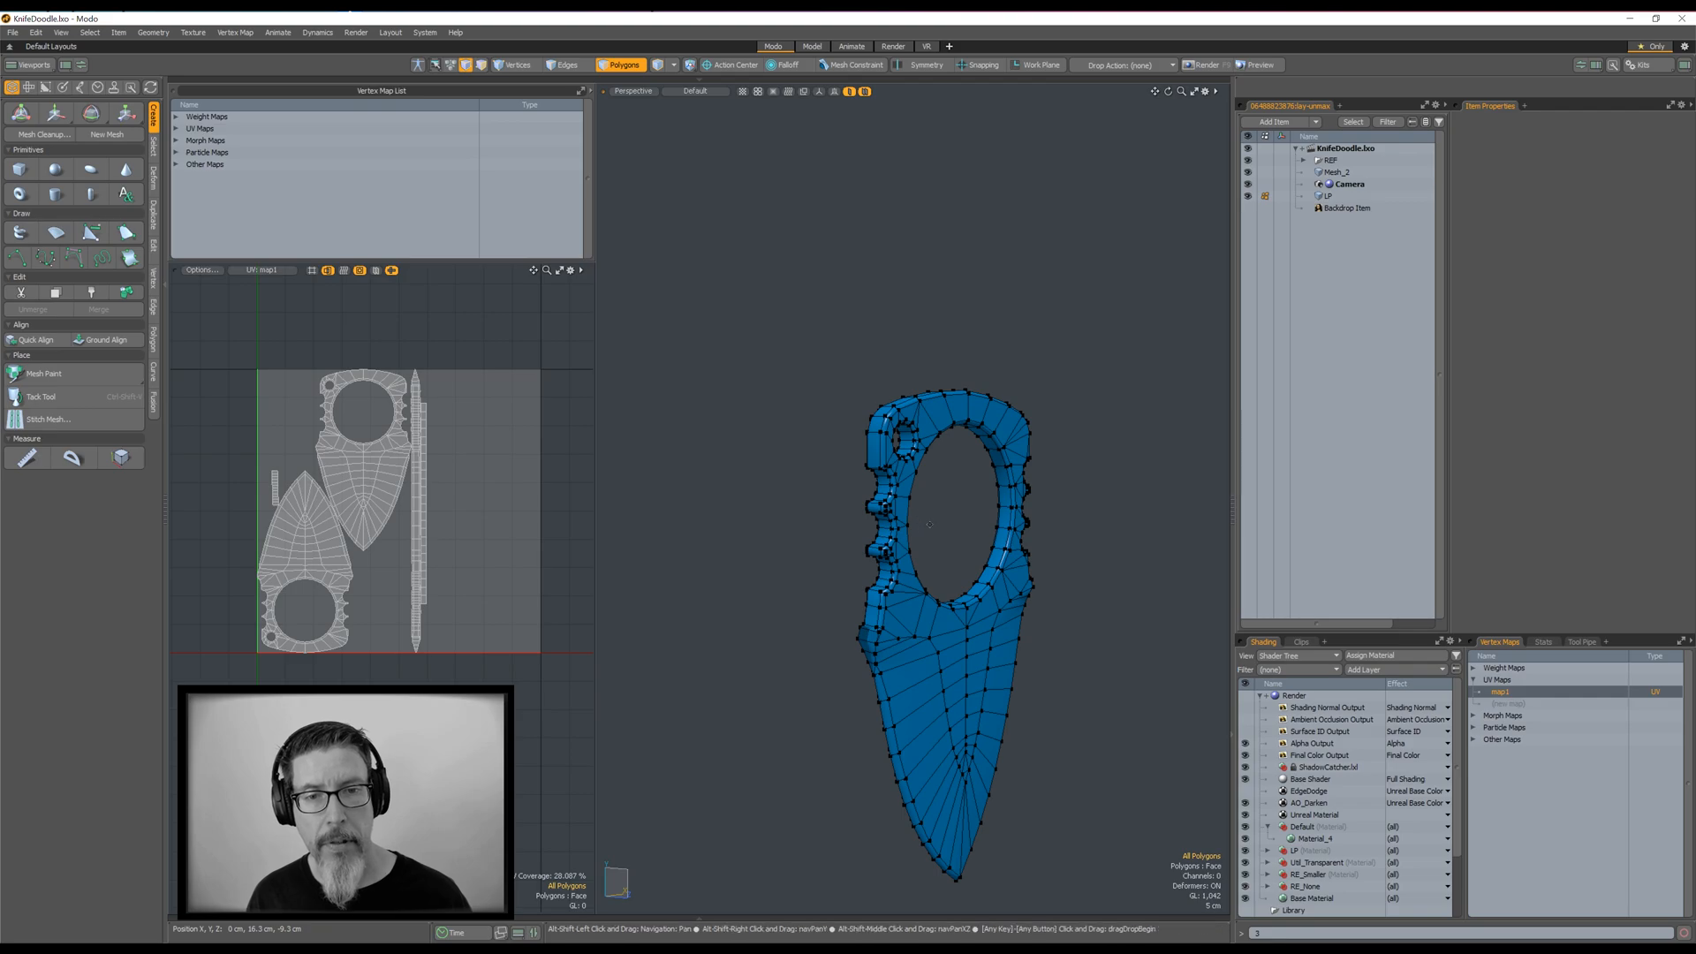
{"action": "left_click_drag", "start_coordinate": [918, 516], "coordinate": [848, 480], "text": "alt"}
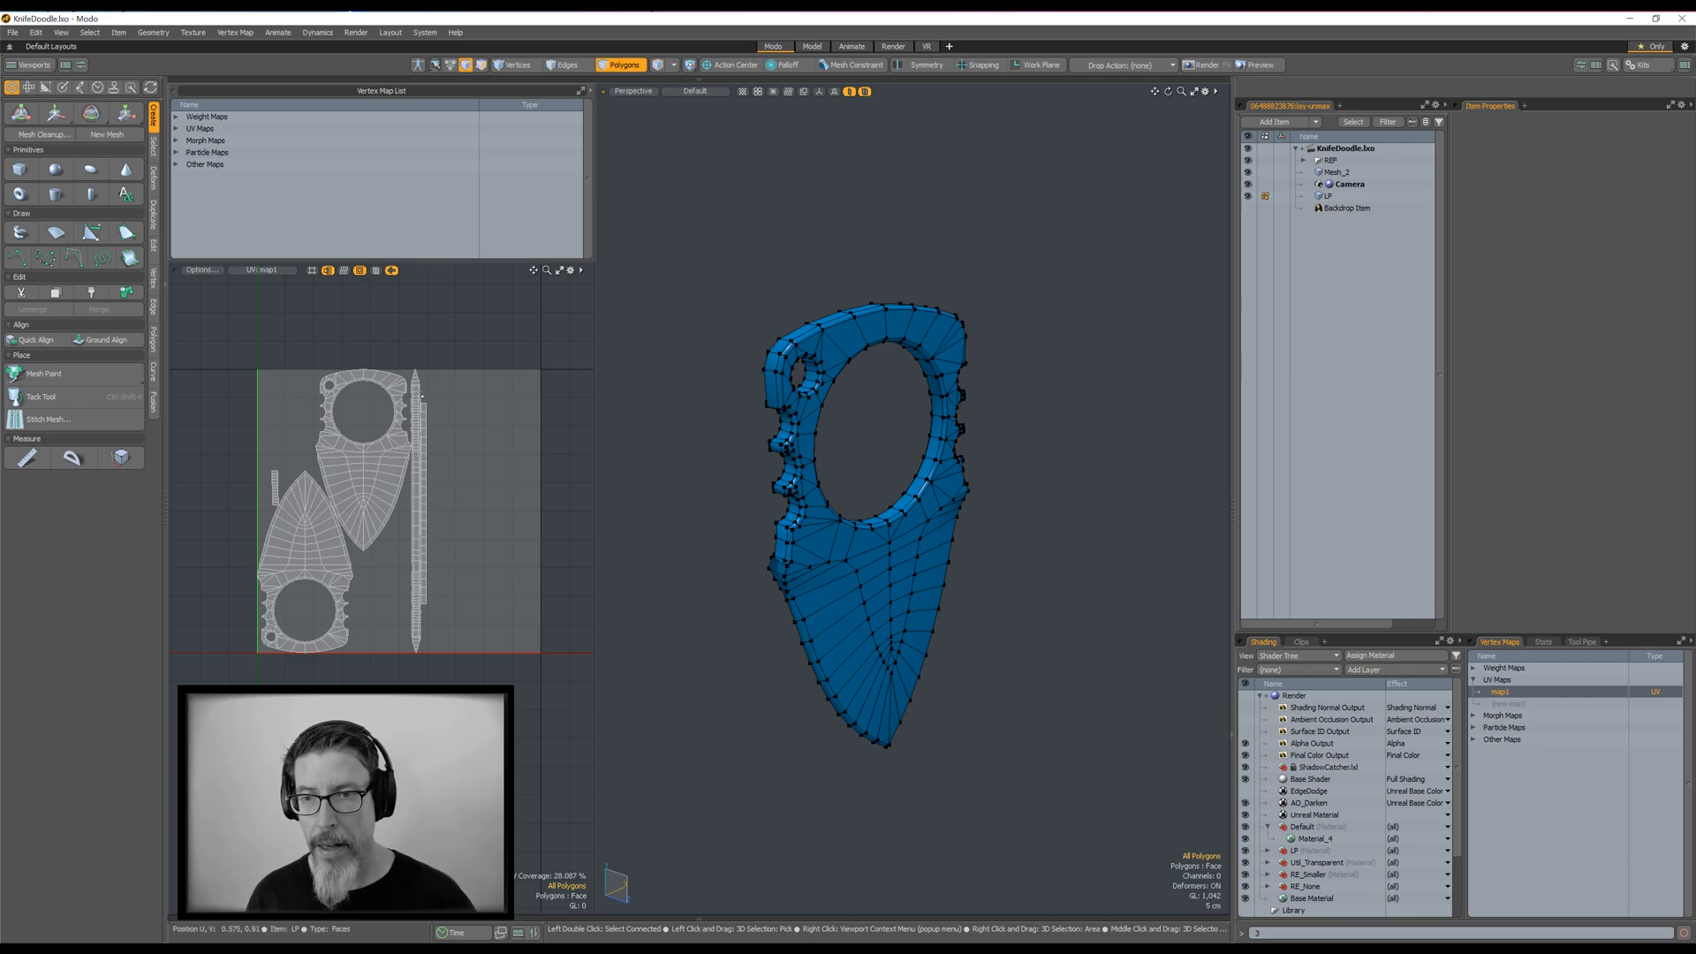
{"action": "middle_click_drag", "start_coordinate": [423, 397], "coordinate": [440, 405]}
{"action": "left_click", "coordinate": [28, 87]}
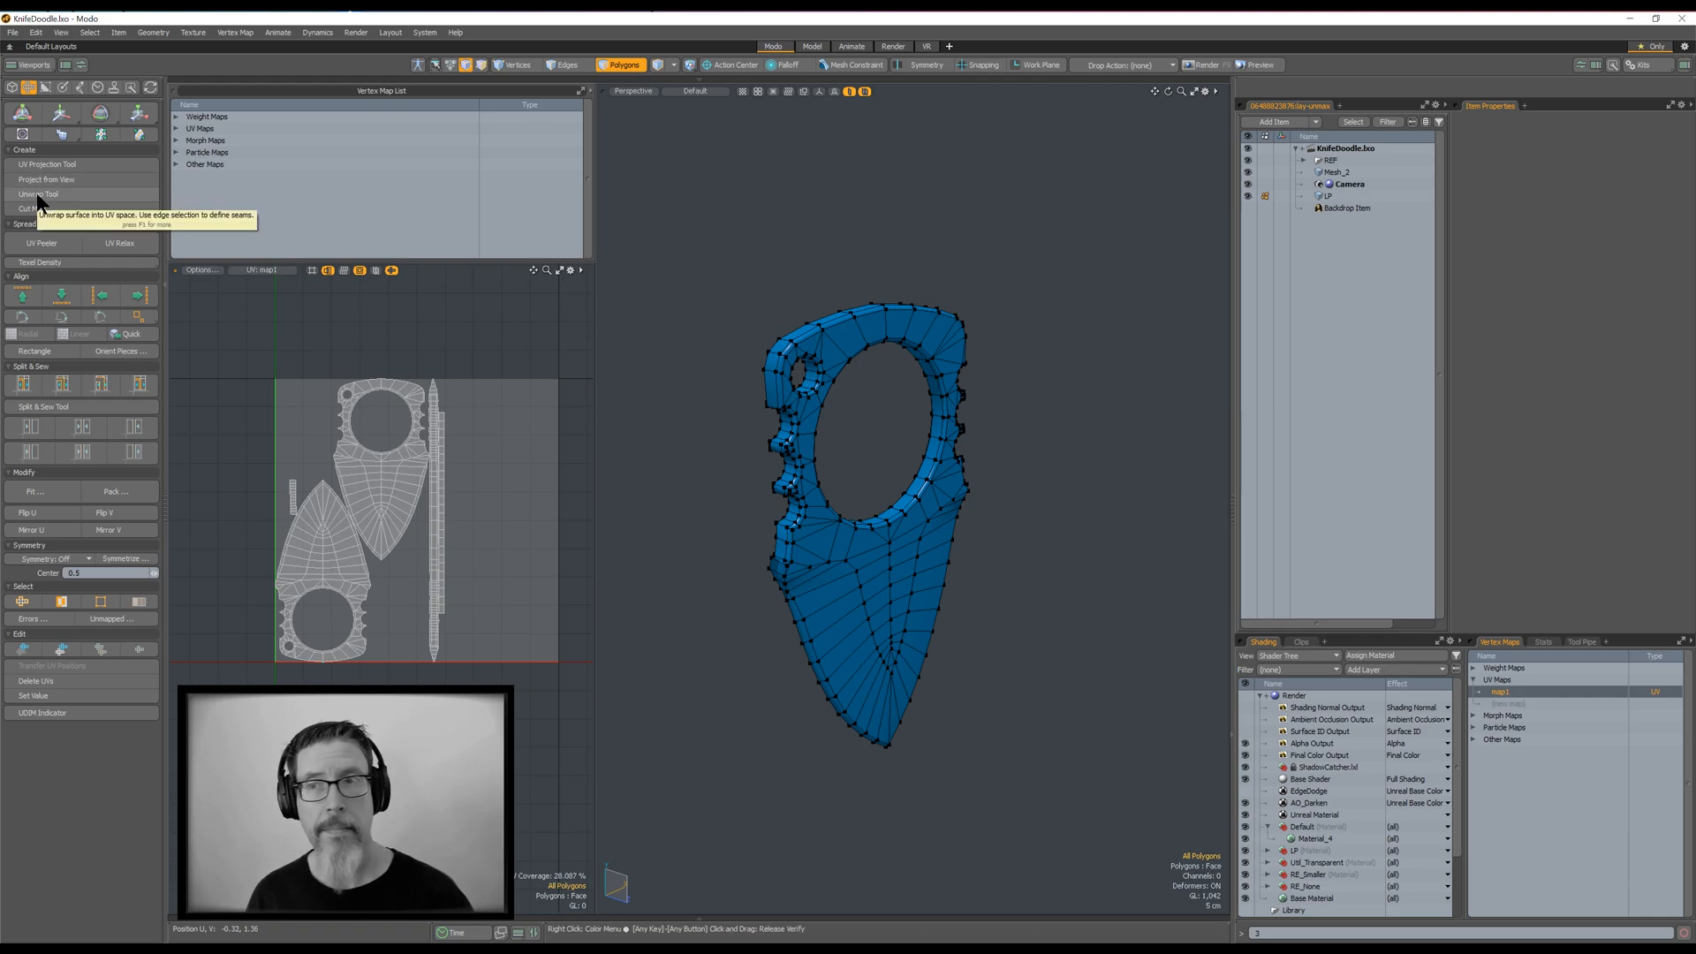
{"action": "mouse_move", "coordinate": [491, 404]}
{"action": "left_mouse_down", "text": "alt"}
{"action": "mouse_move", "coordinate": [462, 360]}
{"action": "mouse_move", "coordinate": [491, 395]}
{"action": "left_mouse_up", "text": "alt"}
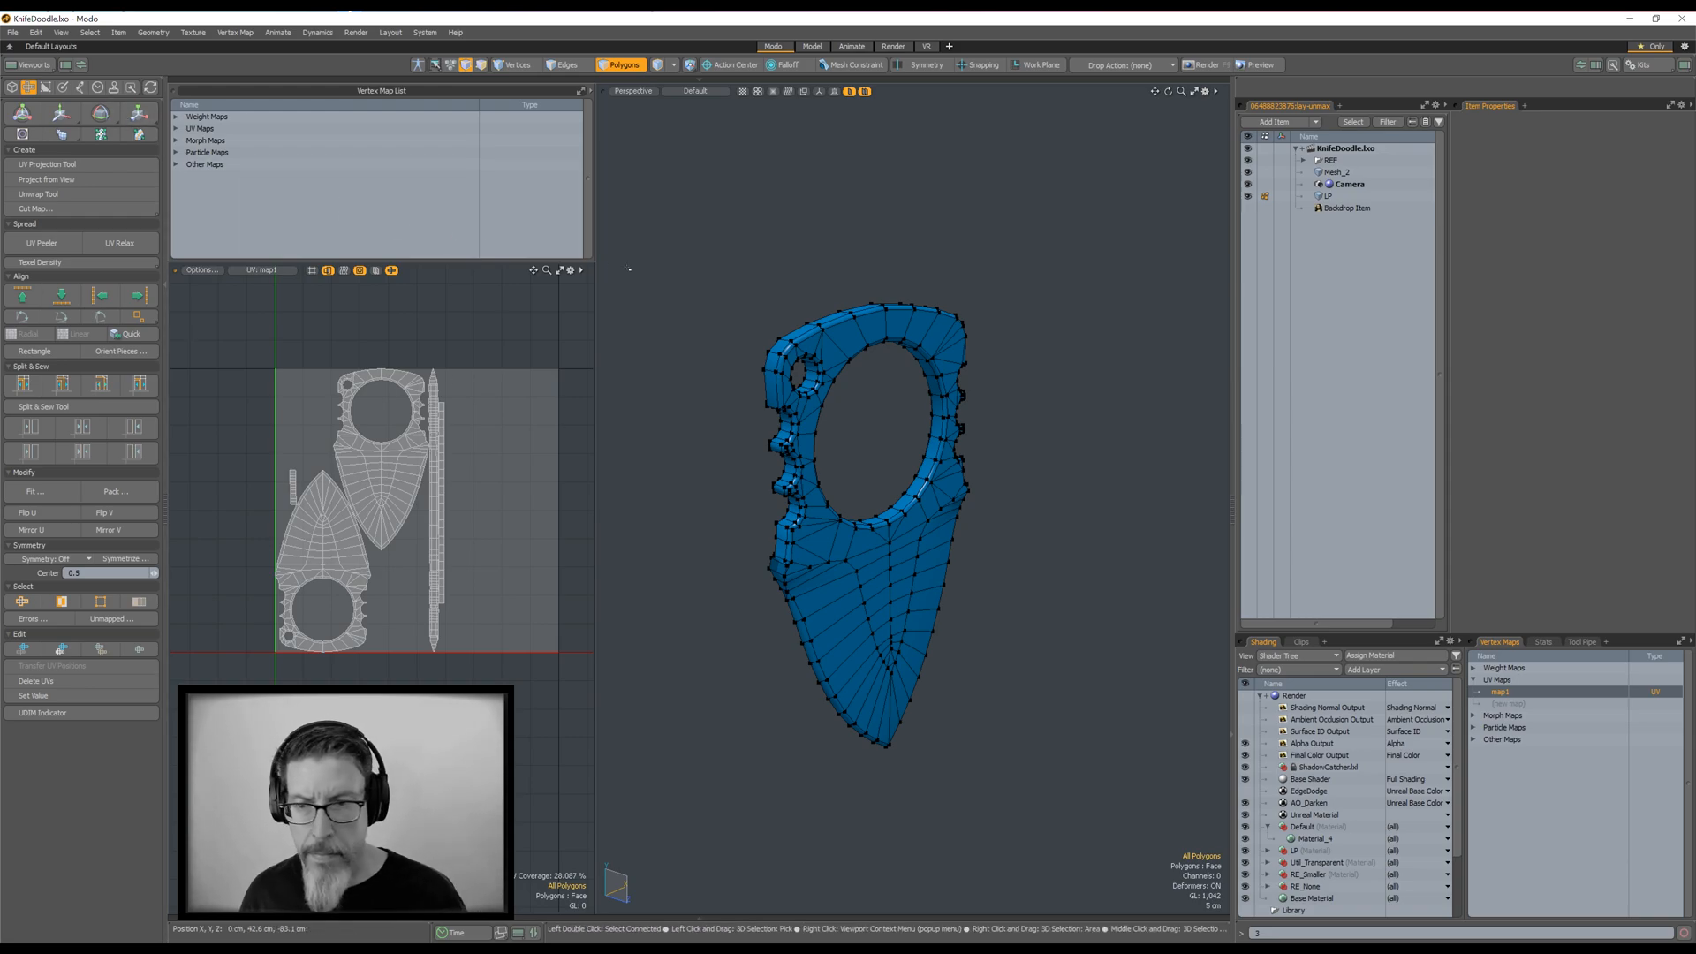
Select the pointed outline strip island and move it sideways past the finger hole strip into the tile's empty area.
{"action": "left_click_drag", "start_coordinate": [461, 491], "coordinate": [441, 534], "text": "ctrl+alt"}
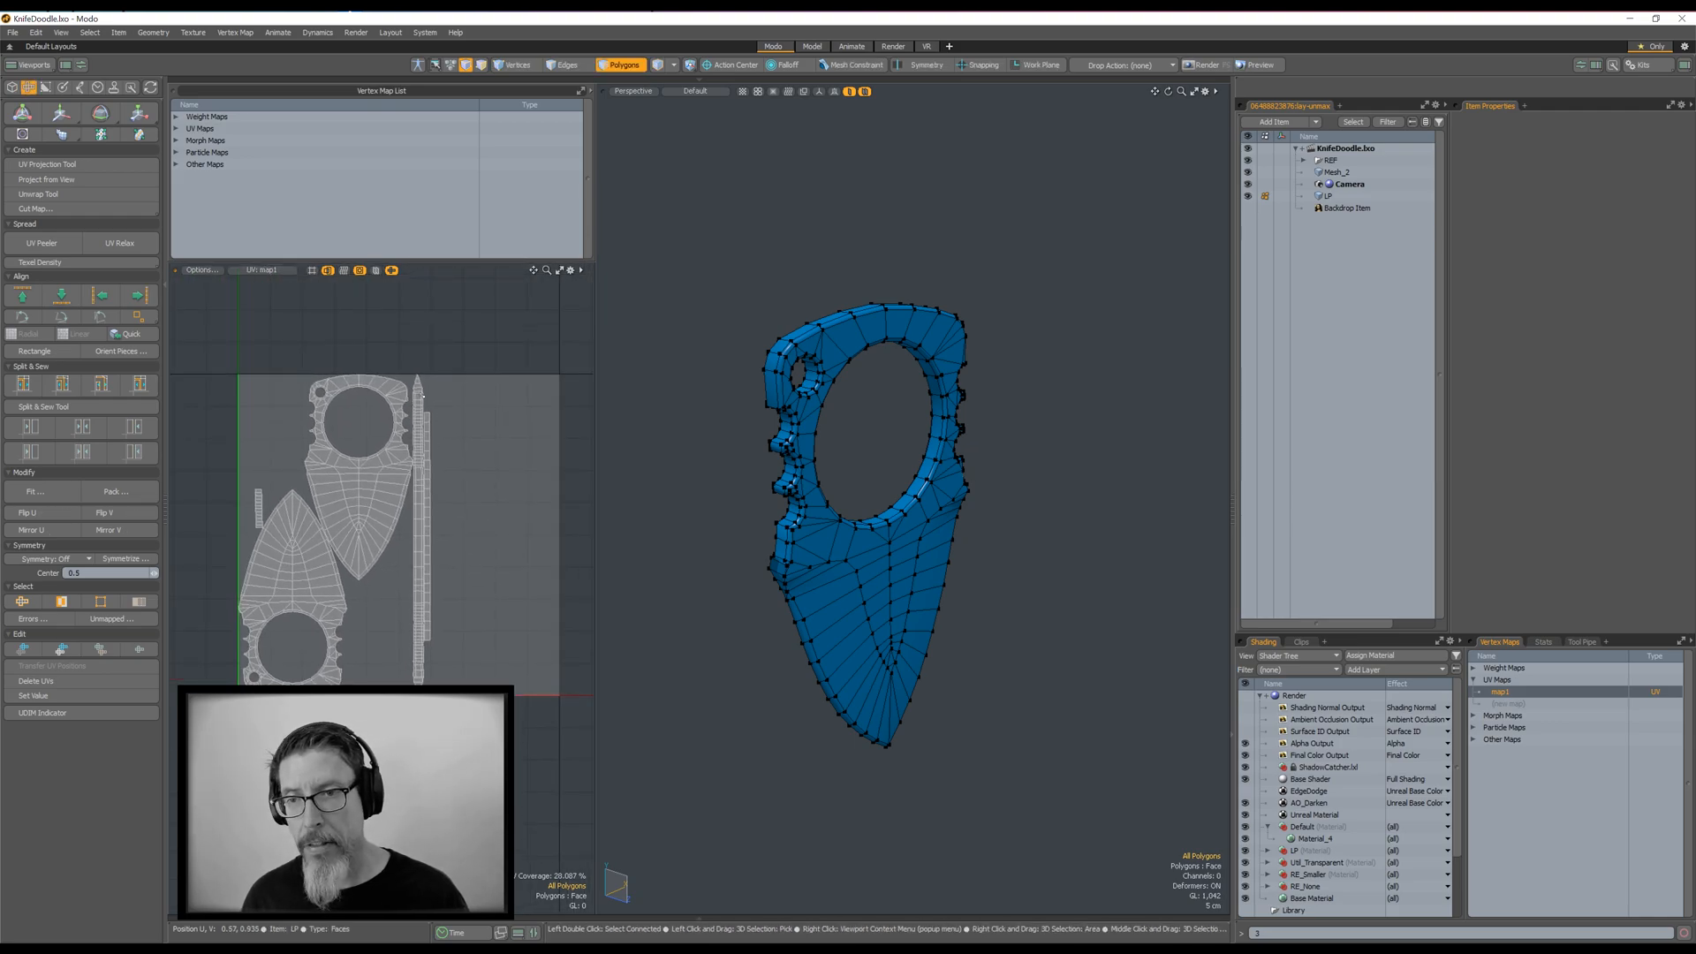
{"action": "double_click", "coordinate": [421, 397]}
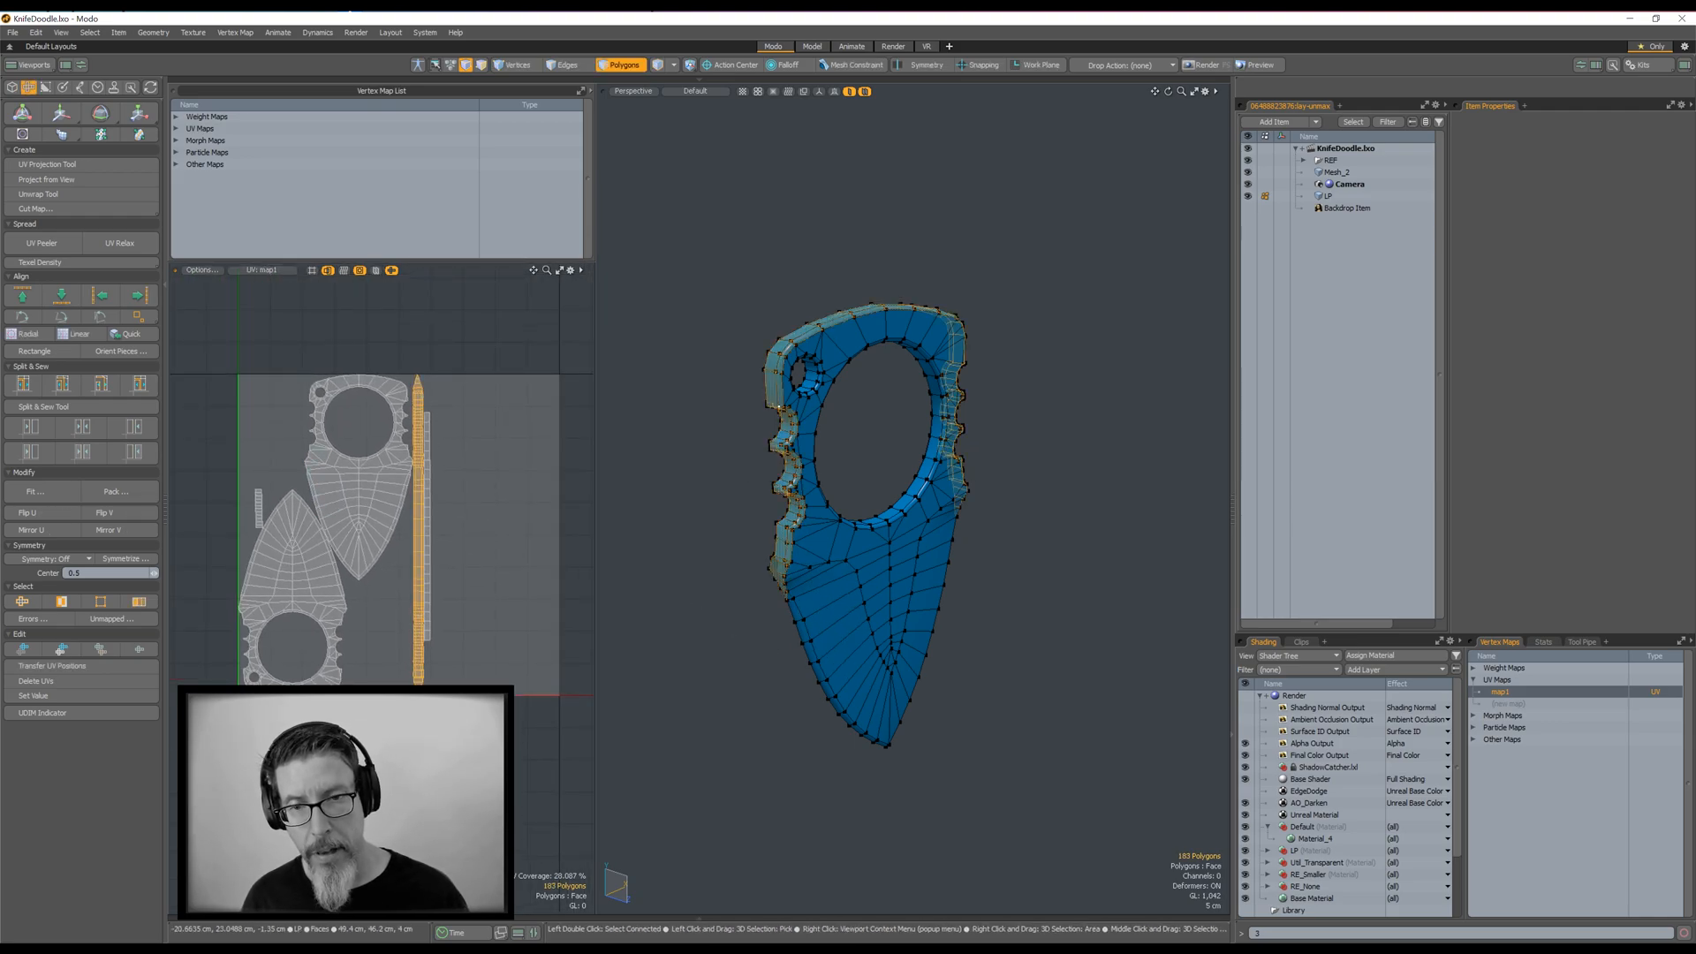
{"action": "left_click_drag", "start_coordinate": [848, 485], "coordinate": [1071, 542], "text": "alt"}
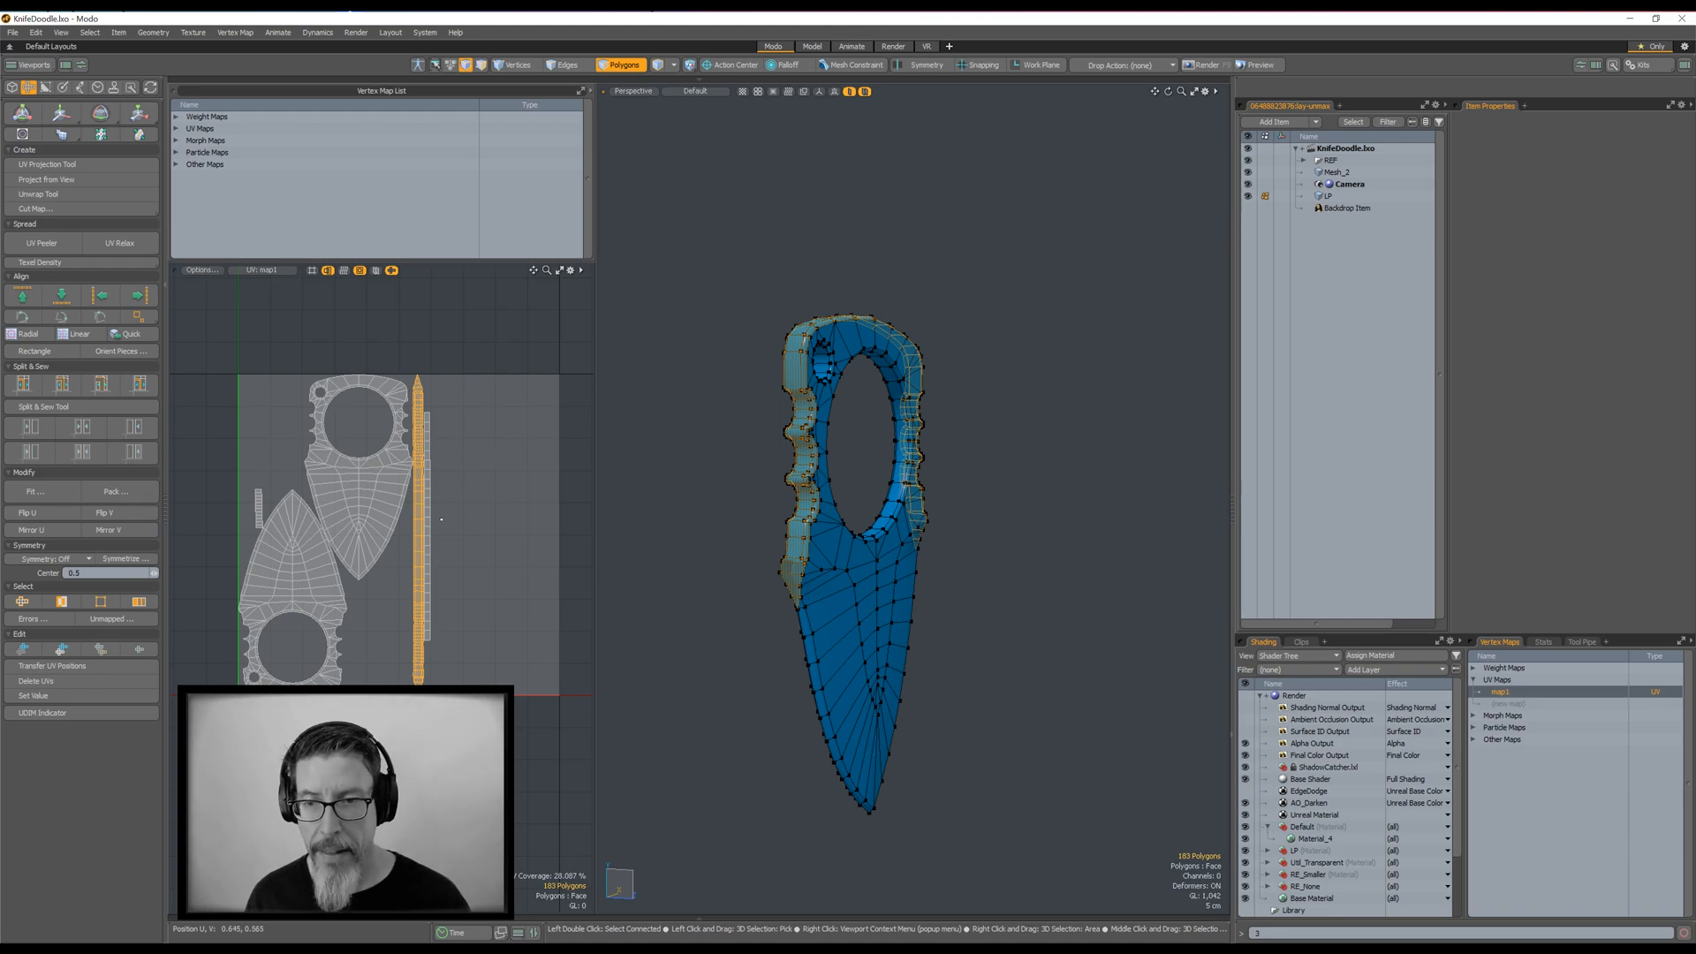
{"action": "scroll", "coordinate": [442, 519], "scroll_direction": "up", "scroll_amount": 4}
{"action": "key", "text": "w"}
{"action": "left_click_drag", "start_coordinate": [408, 441], "coordinate": [423, 441], "text": "ctrl"}
{"action": "left_click_drag", "start_coordinate": [463, 368], "coordinate": [448, 416], "text": "alt"}
{"action": "key", "text": "q"}
{"action": "scroll", "coordinate": [480, 415], "scroll_direction": "down", "scroll_amount": 1}
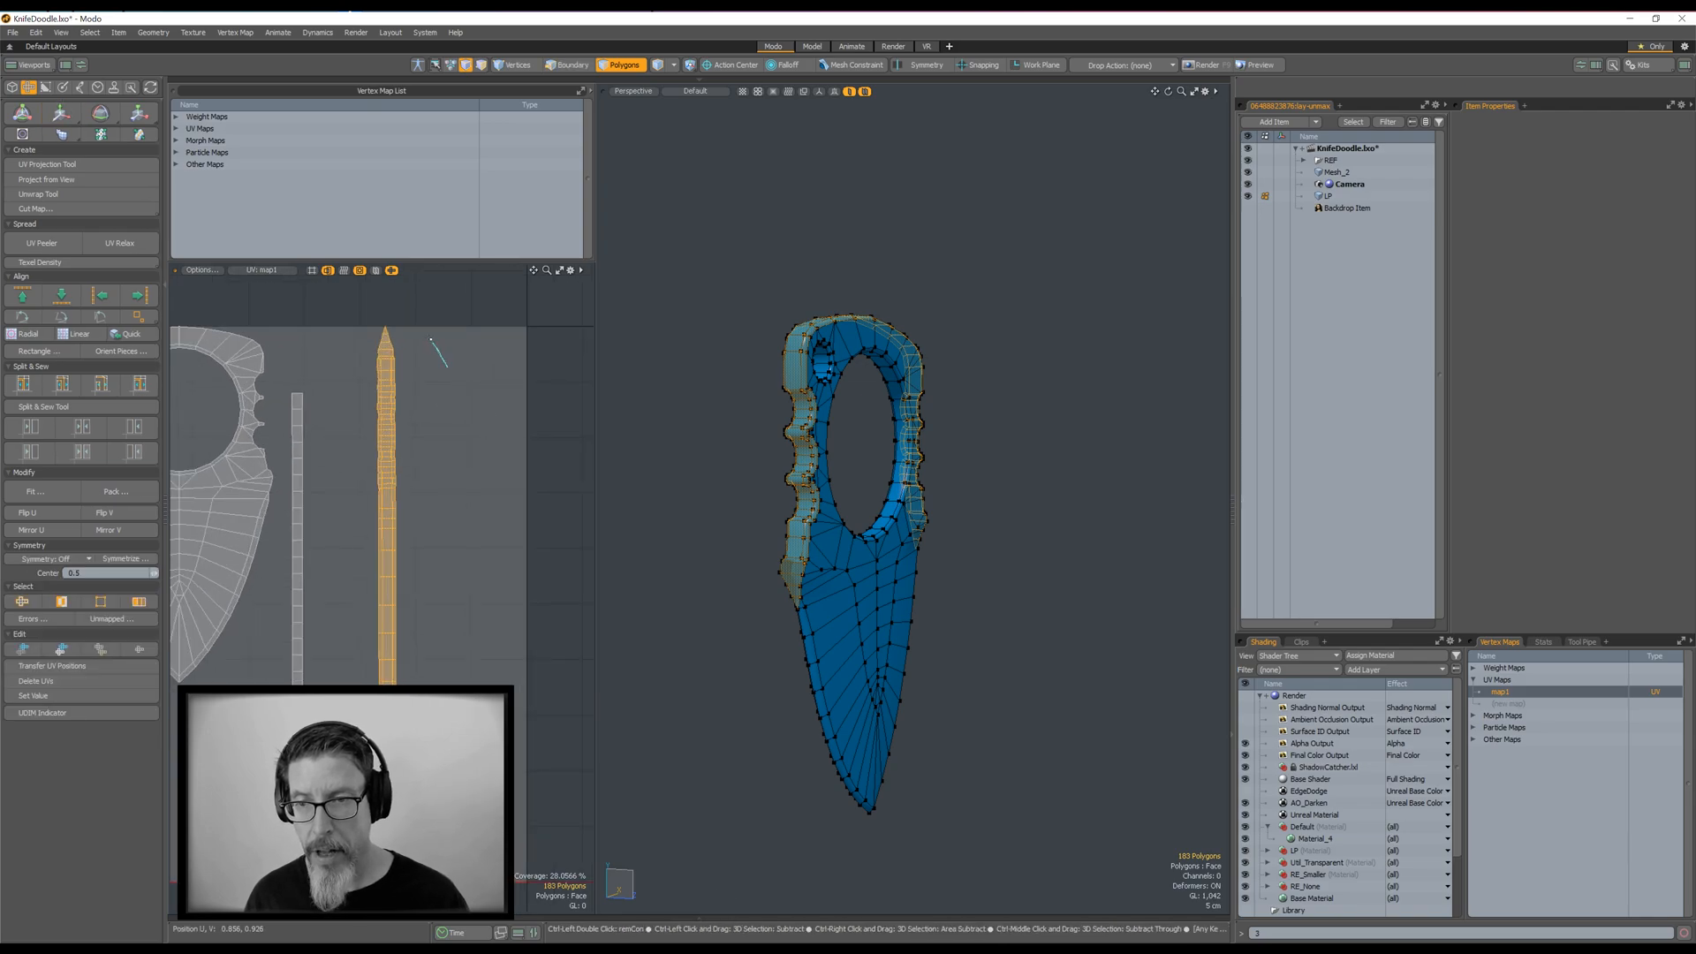
Detach the upper section of the outline strip from the rest of the island and offset it up and to the left.
{"action": "mouse_move", "coordinate": [384, 492]}
{"action": "right_mouse_down", "text": "ctrl"}
{"action": "mouse_move", "coordinate": [443, 484]}
{"action": "mouse_move", "coordinate": [321, 468]}
{"action": "right_mouse_up", "text": "ctrl"}
{"action": "right_click_drag", "start_coordinate": [410, 310], "coordinate": [460, 468]}
{"action": "mouse_move", "coordinate": [742, 420]}
{"action": "left_mouse_down", "text": "alt"}
{"action": "mouse_move", "coordinate": [980, 416]}
{"action": "mouse_move", "coordinate": [839, 461]}
{"action": "left_mouse_up", "text": "alt"}
{"action": "mouse_move", "coordinate": [839, 461]}
{"action": "left_mouse_down", "text": "ctrl+alt"}
{"action": "mouse_move", "coordinate": [1003, 465]}
{"action": "mouse_move", "coordinate": [972, 379]}
{"action": "left_mouse_up", "text": "ctrl+alt"}
{"action": "left_click_drag", "start_coordinate": [606, 490], "coordinate": [799, 494], "text": "alt"}
{"action": "left_click_drag", "start_coordinate": [799, 494], "coordinate": [658, 498], "text": "ctrl+alt"}
{"action": "key", "text": "w"}
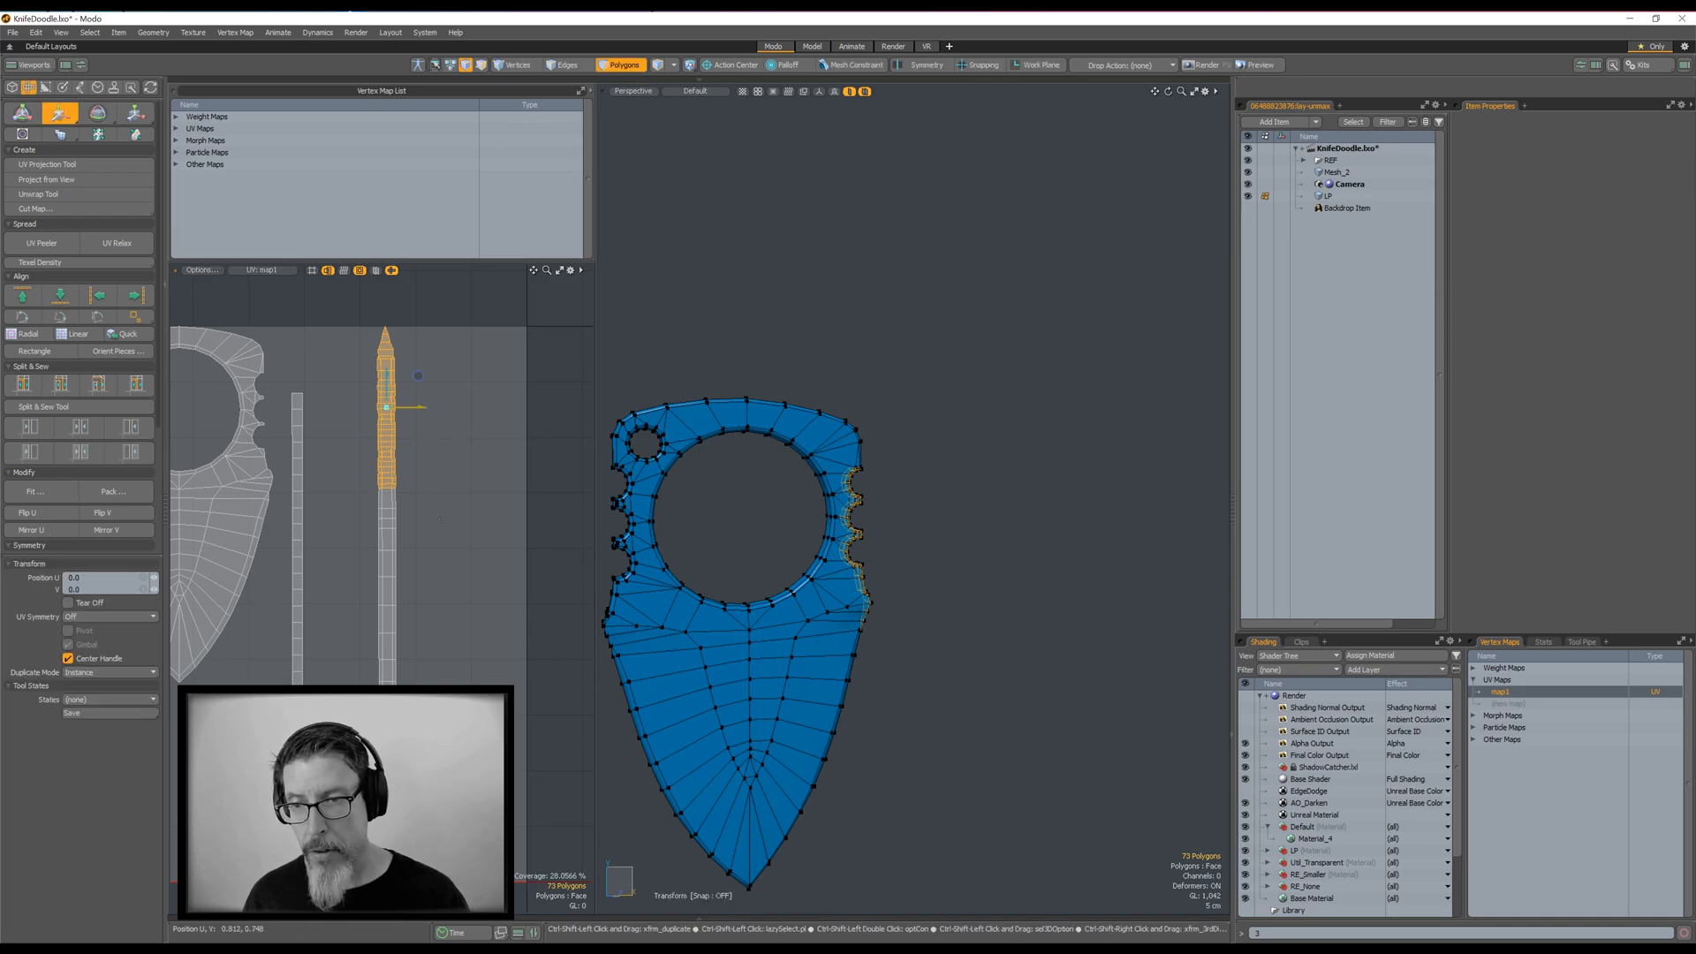
{"action": "left_click_drag", "start_coordinate": [431, 509], "coordinate": [415, 493]}
{"action": "key", "text": "space"}
{"action": "left_click", "coordinate": [455, 675]}
{"action": "left_click_drag", "start_coordinate": [455, 674], "coordinate": [417, 622], "text": "alt"}
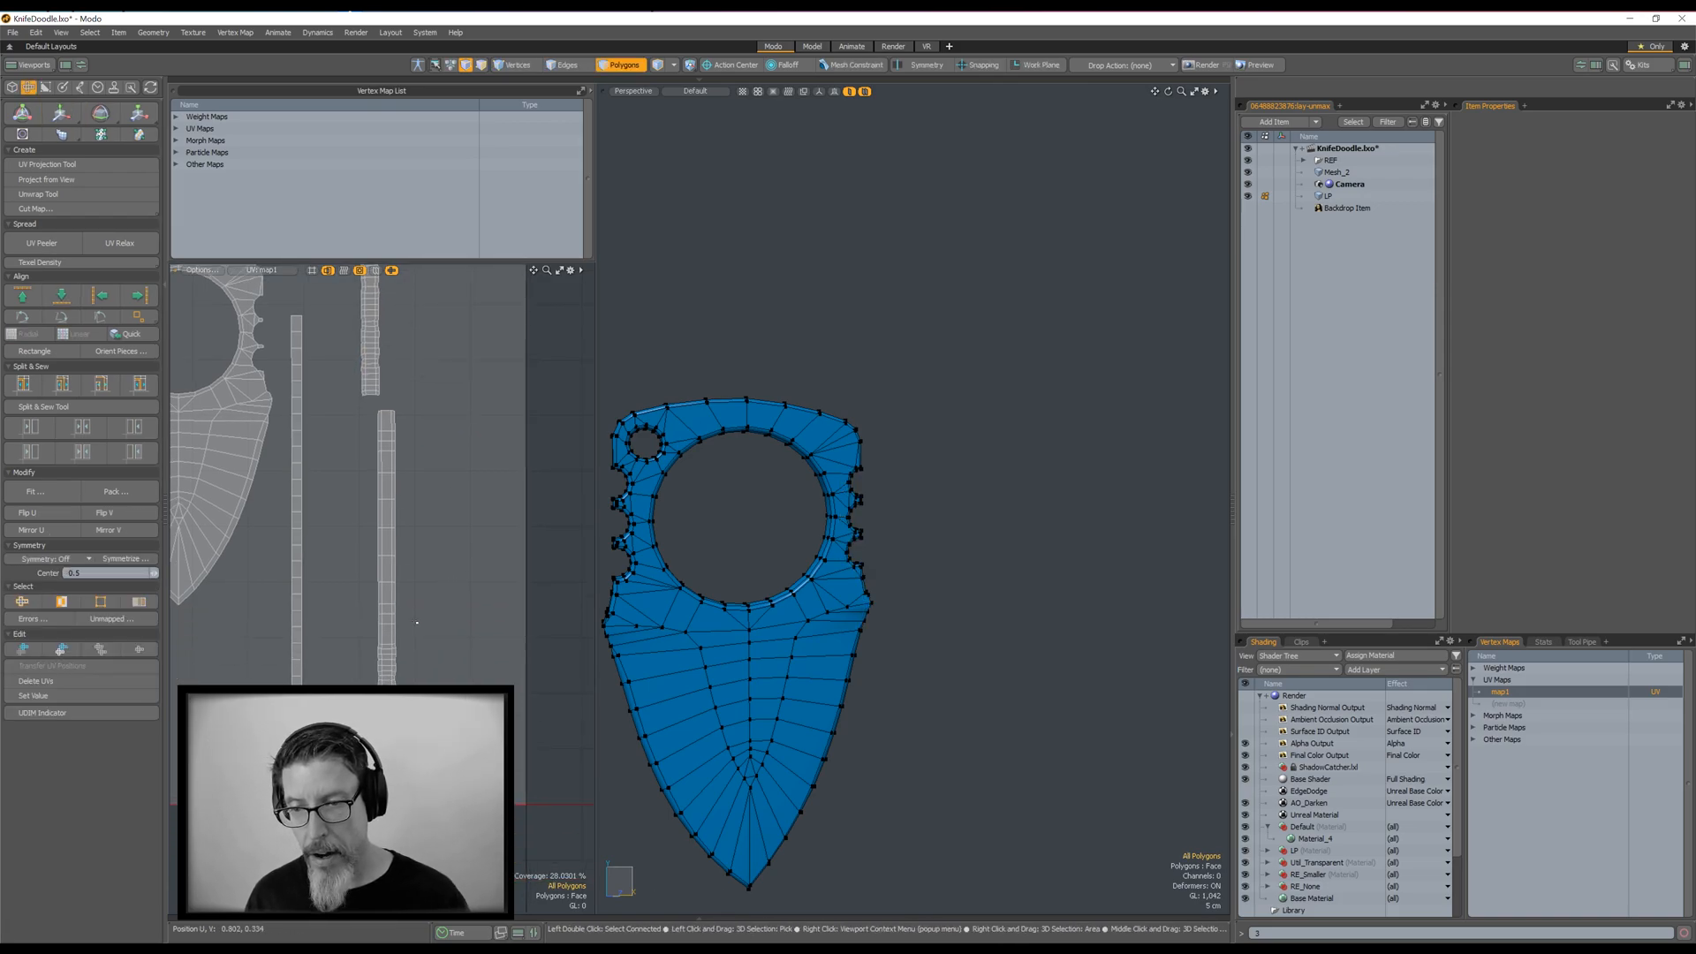
Detach the lower section of the outline strip and offset it to the left, leaving the middle section in place.
{"action": "right_click_drag", "start_coordinate": [326, 650], "coordinate": [328, 646]}
{"action": "mouse_move", "coordinate": [623, 494]}
{"action": "left_mouse_down", "text": "alt"}
{"action": "mouse_move", "coordinate": [745, 485]}
{"action": "mouse_move", "coordinate": [815, 412]}
{"action": "mouse_move", "coordinate": [853, 404]}
{"action": "mouse_move", "coordinate": [765, 417]}
{"action": "left_mouse_up", "text": "alt"}
{"action": "key", "text": "w"}
{"action": "left_click_drag", "start_coordinate": [450, 642], "coordinate": [414, 650]}
{"action": "key", "text": "q"}
{"action": "left_click", "coordinate": [414, 649]}
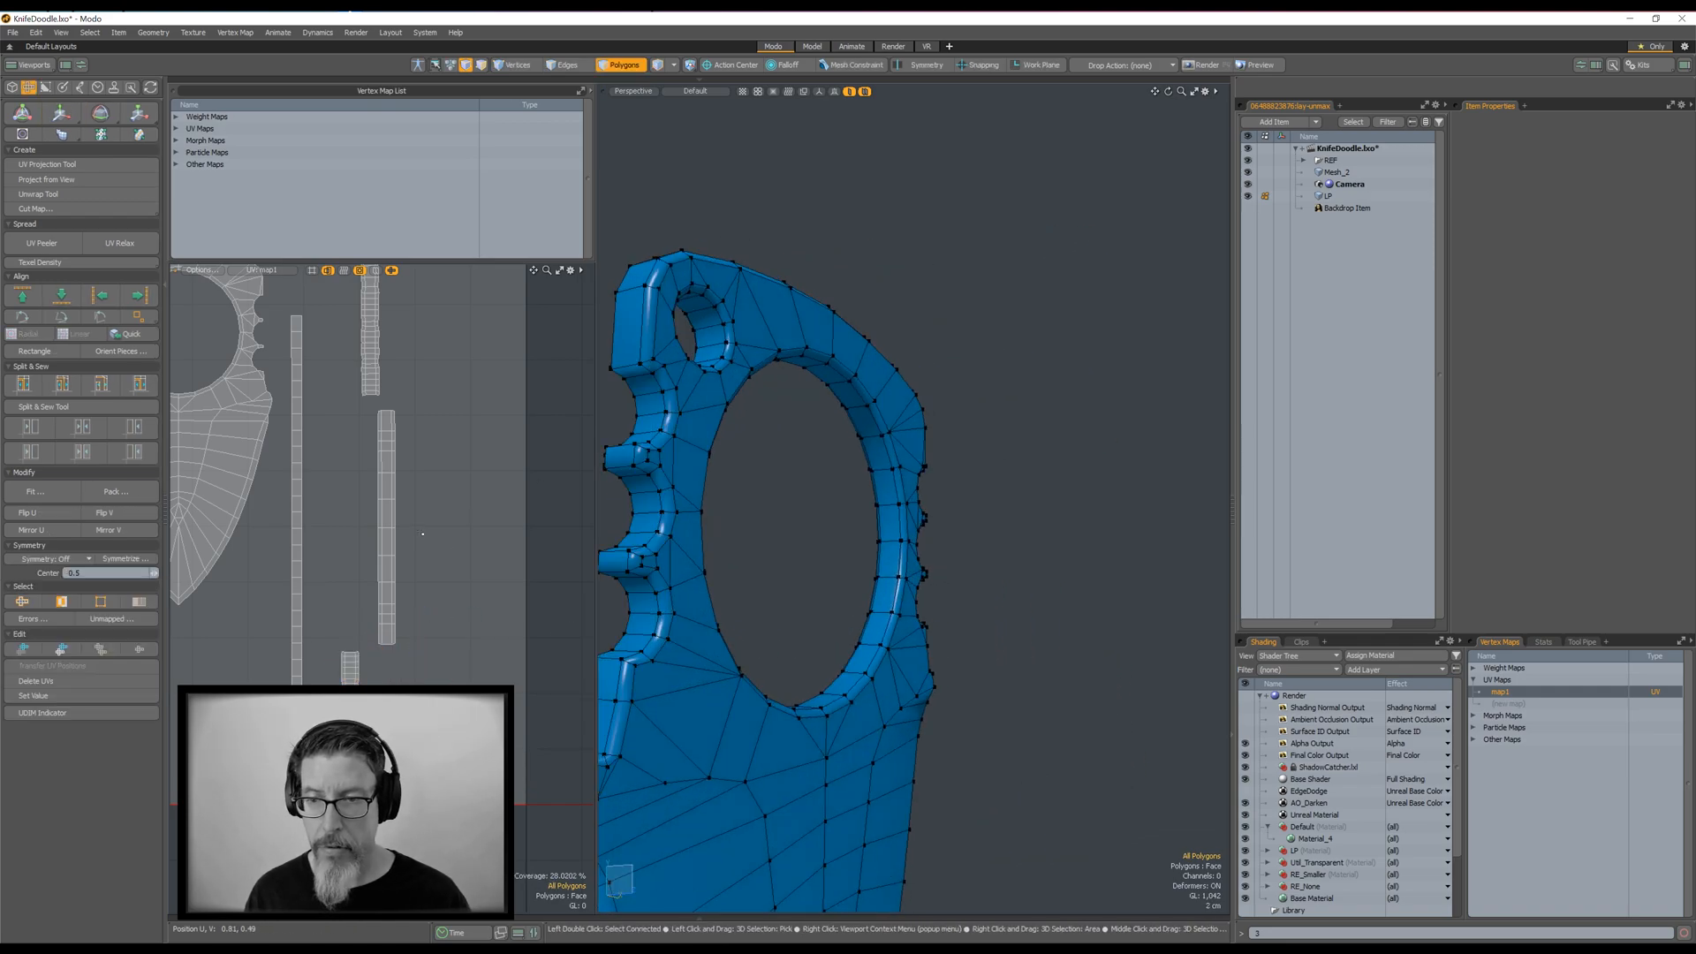
Repack all of the knife's UV islands into the tile with WIP Pack.
{"action": "mouse_move", "coordinate": [437, 510]}
{"action": "left_mouse_down", "text": "ctrl+alt"}
{"action": "mouse_move", "coordinate": [388, 510]}
{"action": "mouse_move", "coordinate": [433, 500]}
{"action": "left_mouse_up", "text": "ctrl+alt"}
{"action": "key", "text": "ctrl+2"}
{"action": "left_click", "coordinate": [460, 482]}
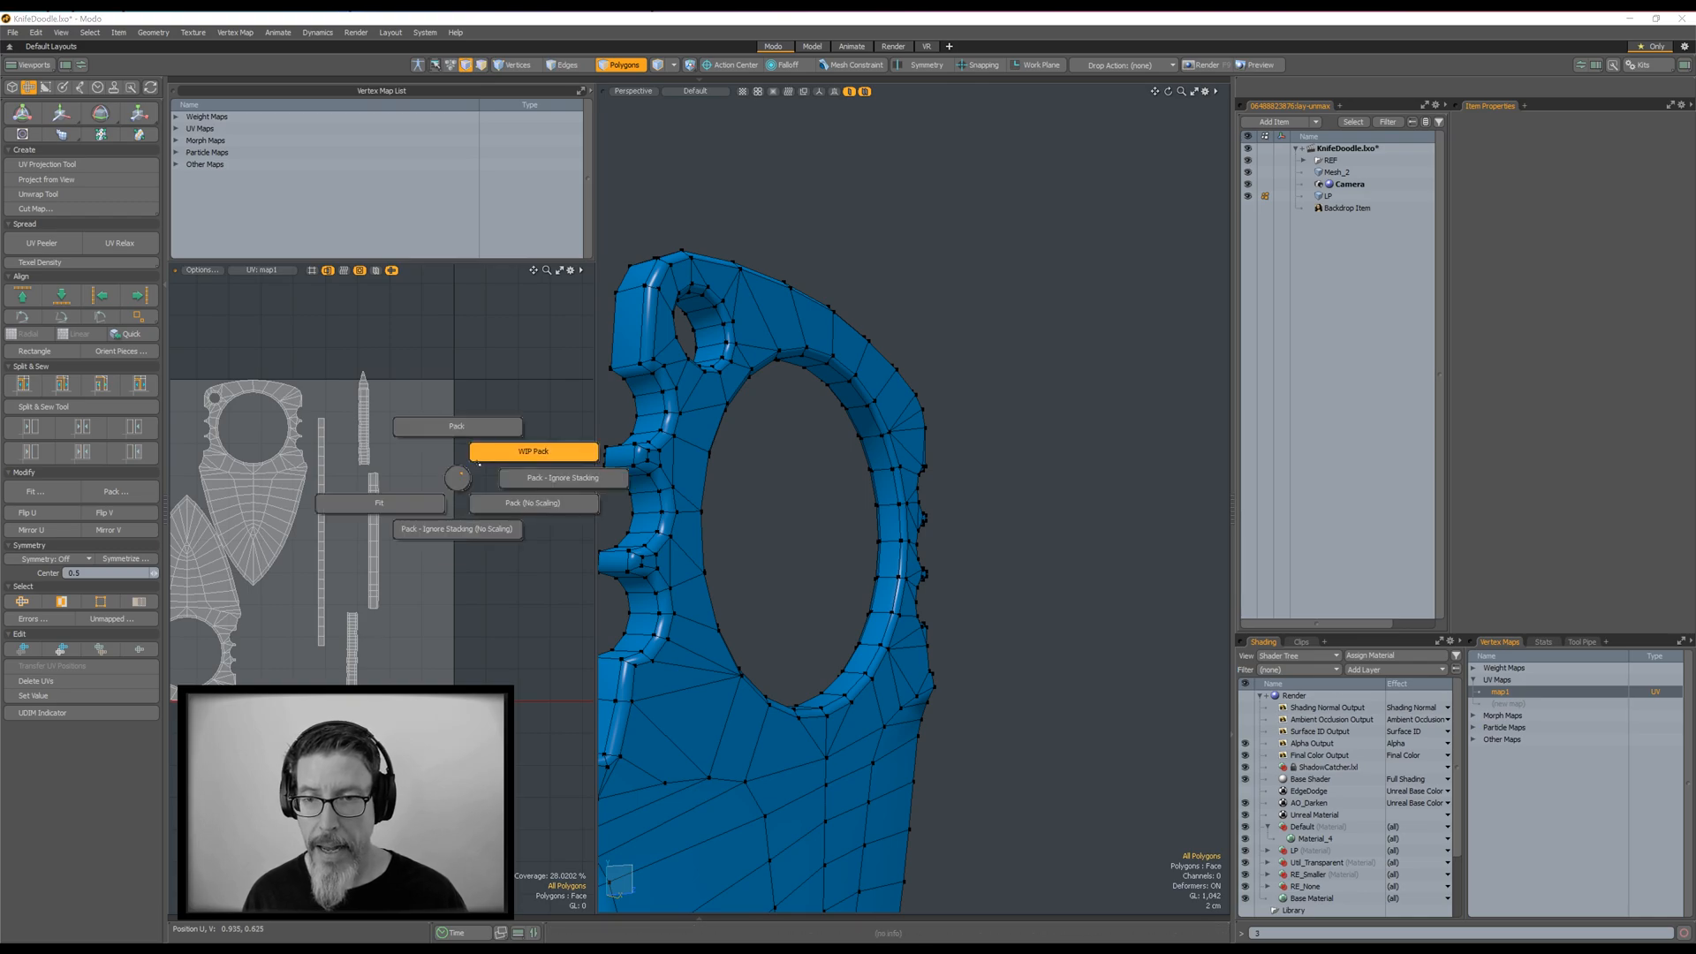
{"action": "left_click", "coordinate": [494, 459]}
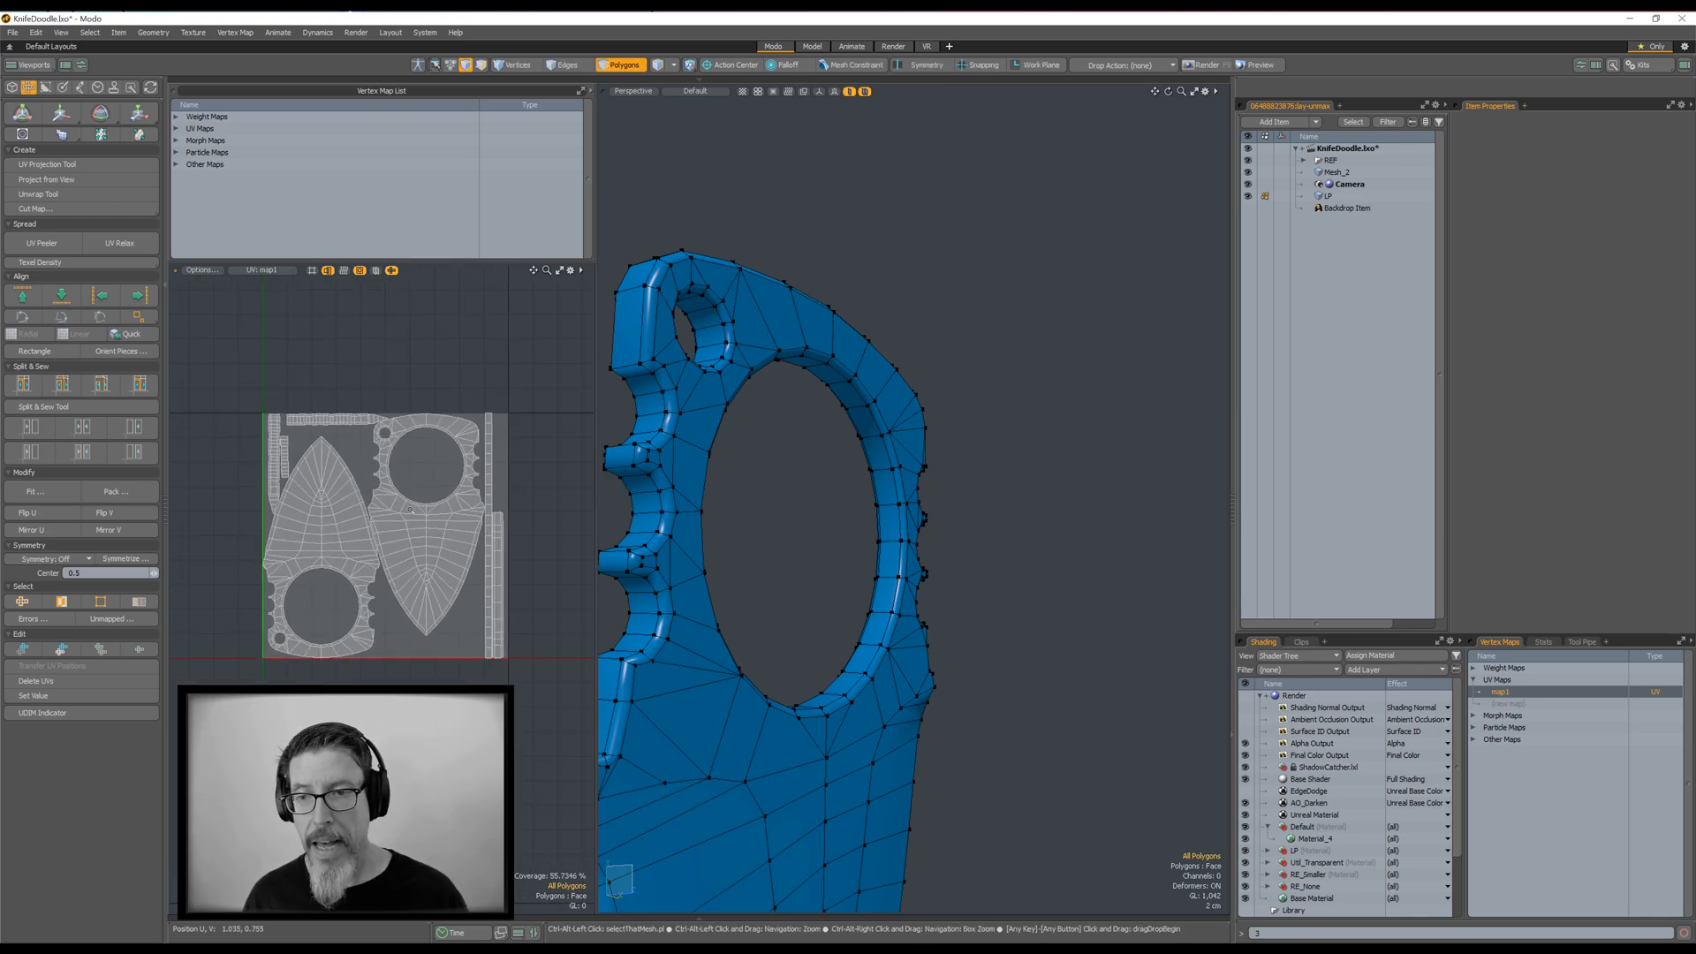
Examine which side of the knife each of the two large face islands covers, and clear the selection.
{"action": "key", "text": "3"}
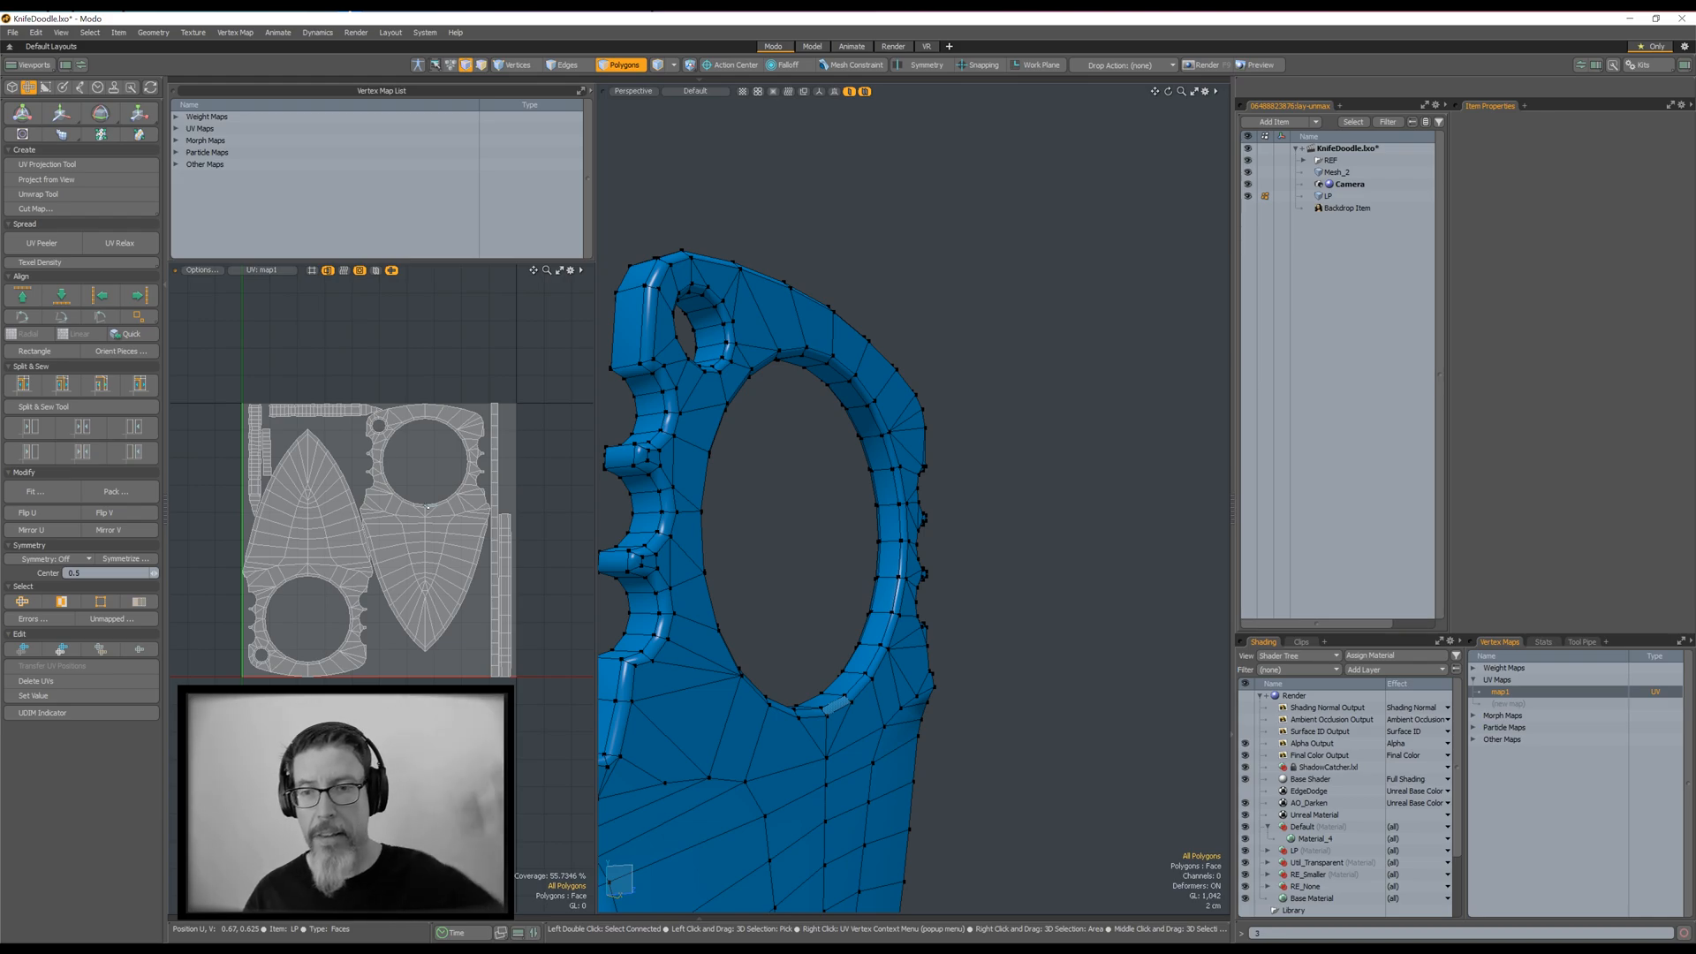
{"action": "double_click", "coordinate": [417, 528]}
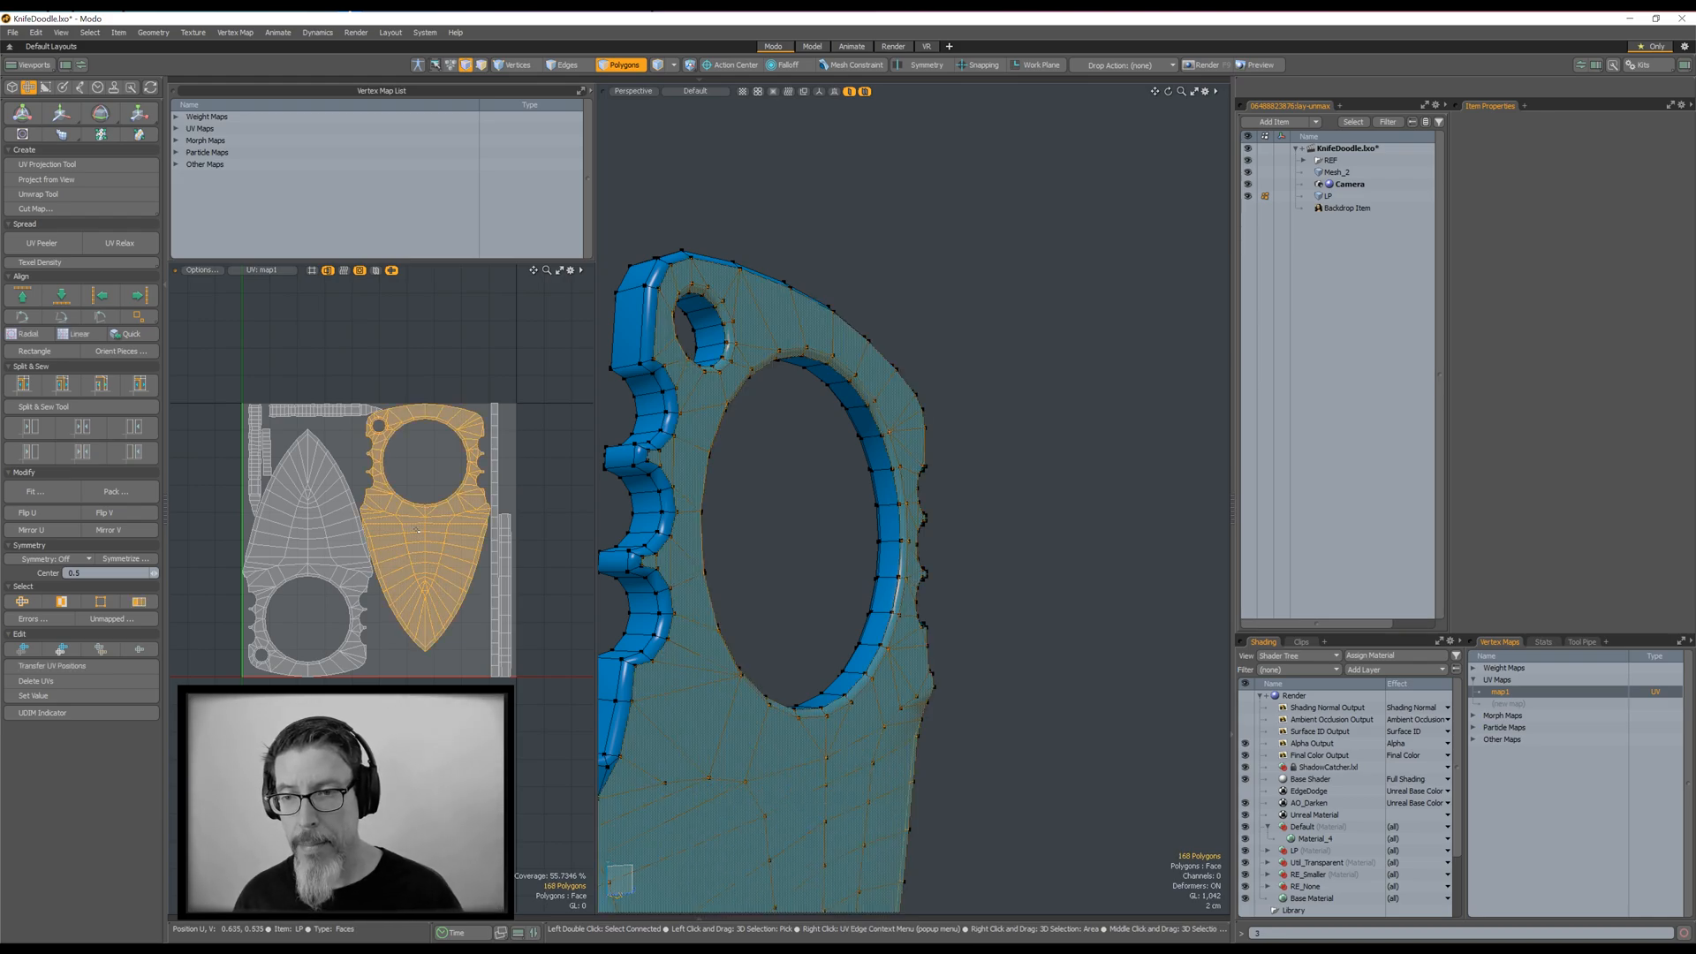
{"action": "left_click", "coordinate": [340, 532]}
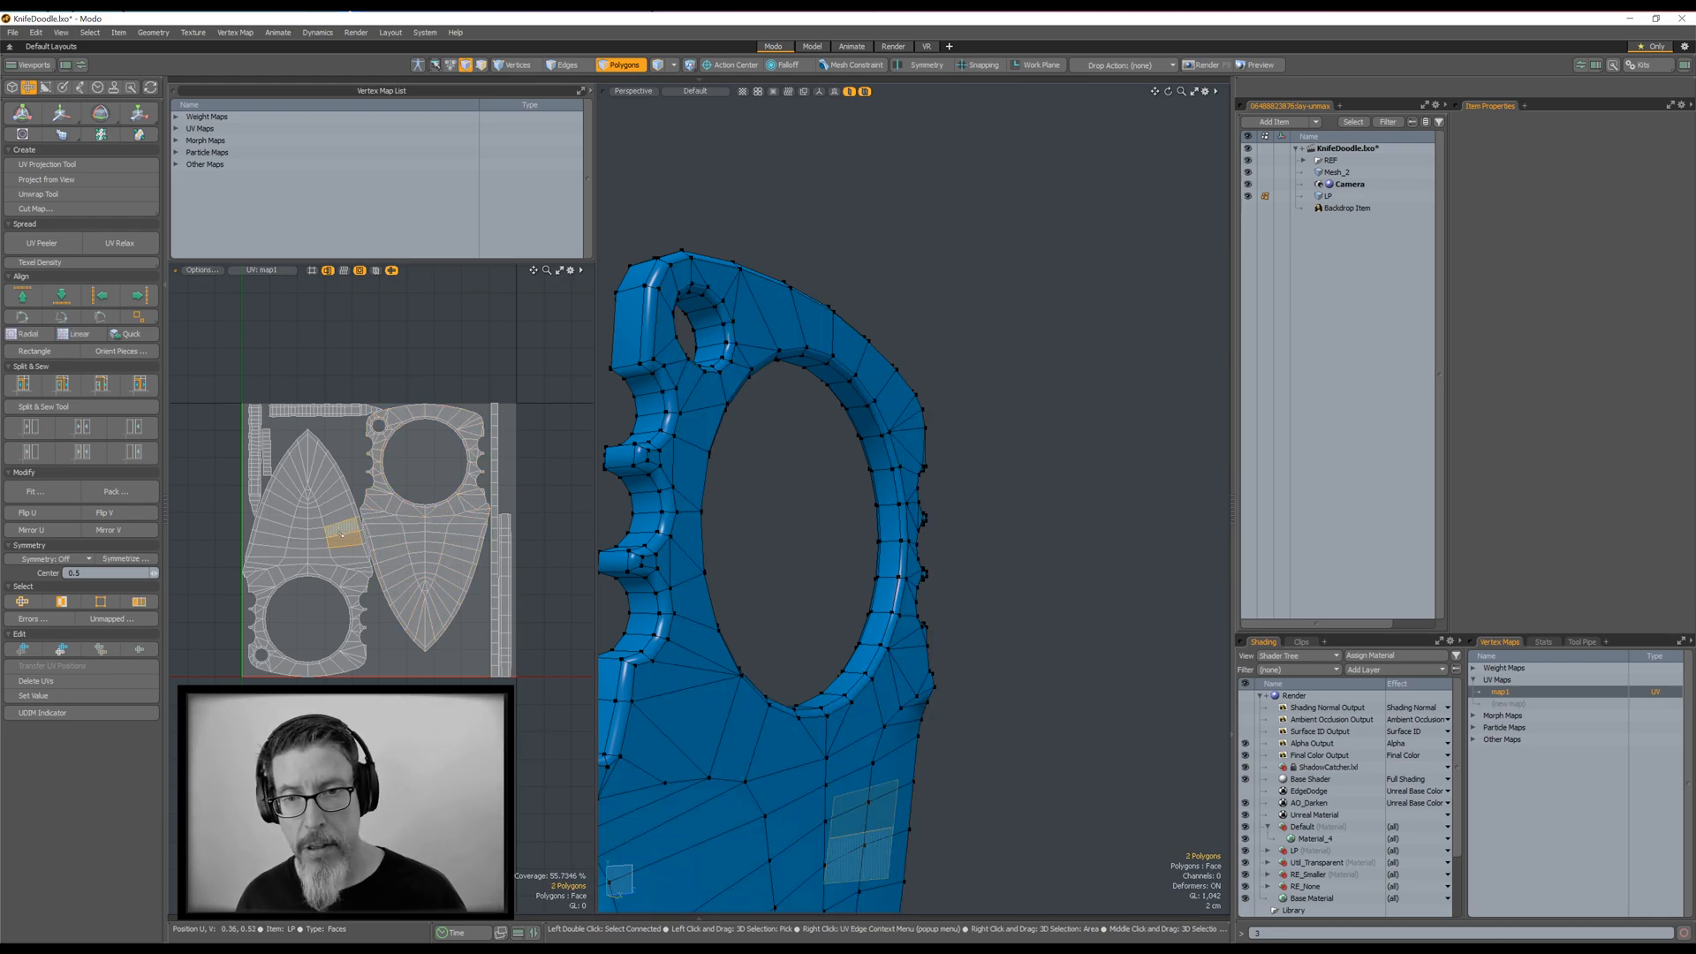
{"action": "double_click", "coordinate": [342, 533]}
{"action": "left_click", "coordinate": [373, 362]}
{"action": "left_click_drag", "start_coordinate": [401, 399], "coordinate": [360, 401], "text": "ctrl+alt"}
{"action": "left_click_drag", "start_coordinate": [662, 441], "coordinate": [688, 407], "text": "alt"}
{"action": "left_click_drag", "start_coordinate": [742, 446], "coordinate": [651, 472], "text": "ctrl+alt"}
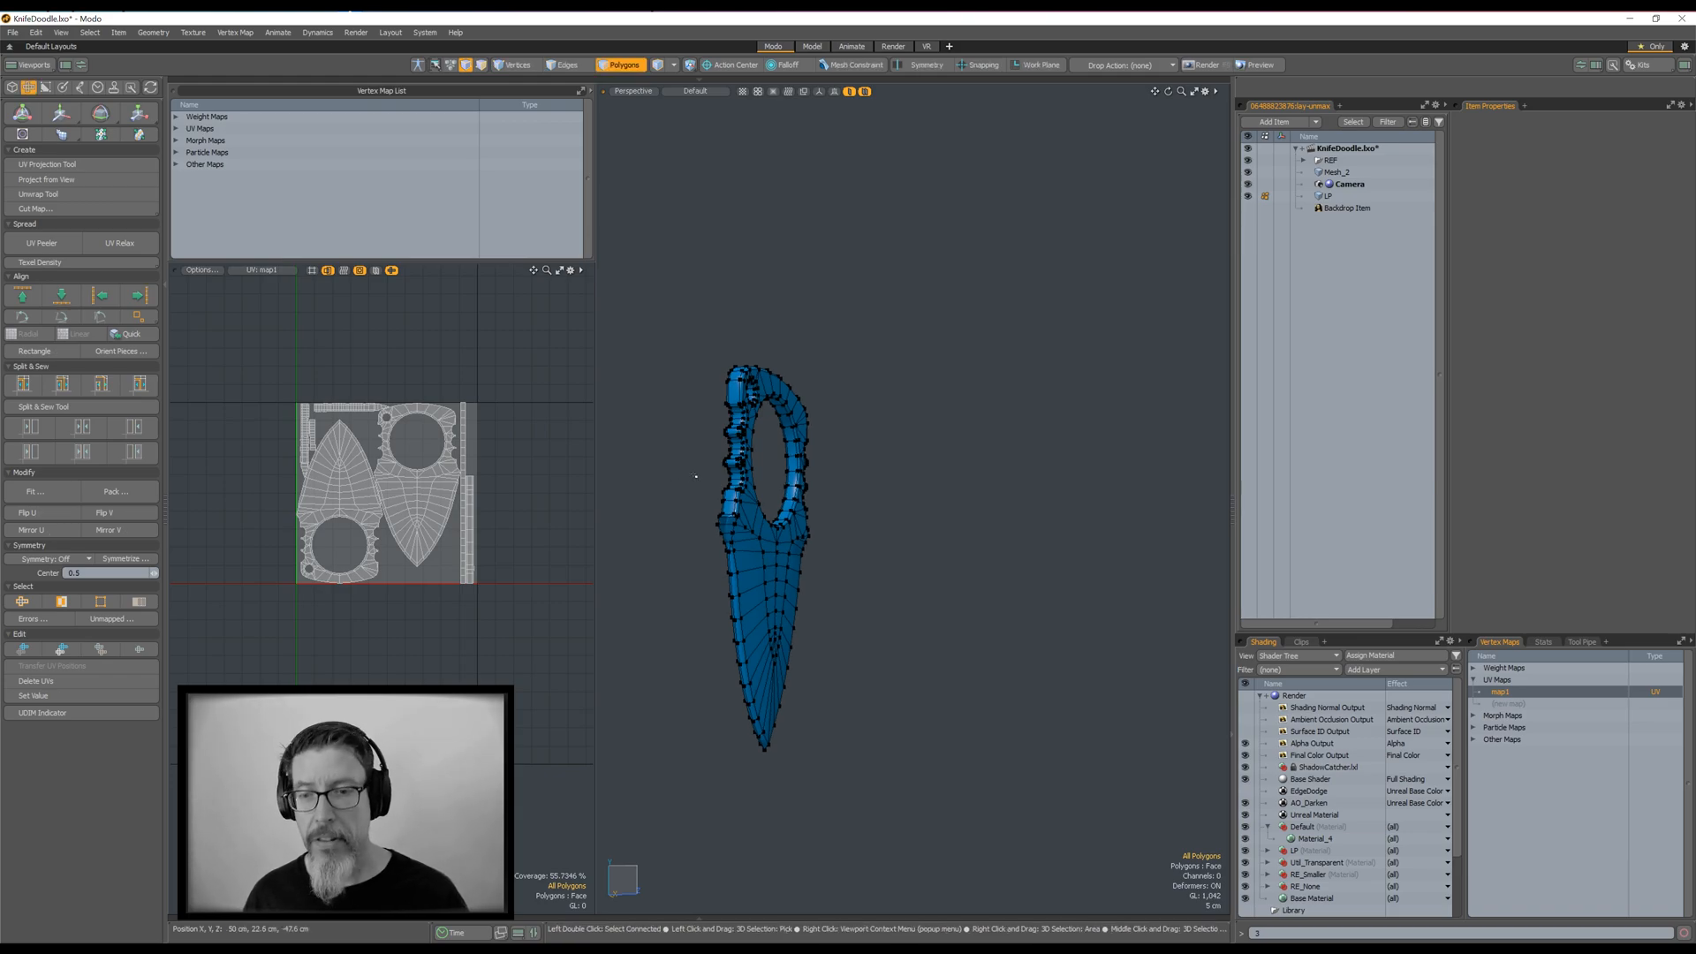
Turn off the active mesh's wireframe overlay in the 3D viewport, save the scene and check the knife's shading.
{"action": "key", "text": "o"}
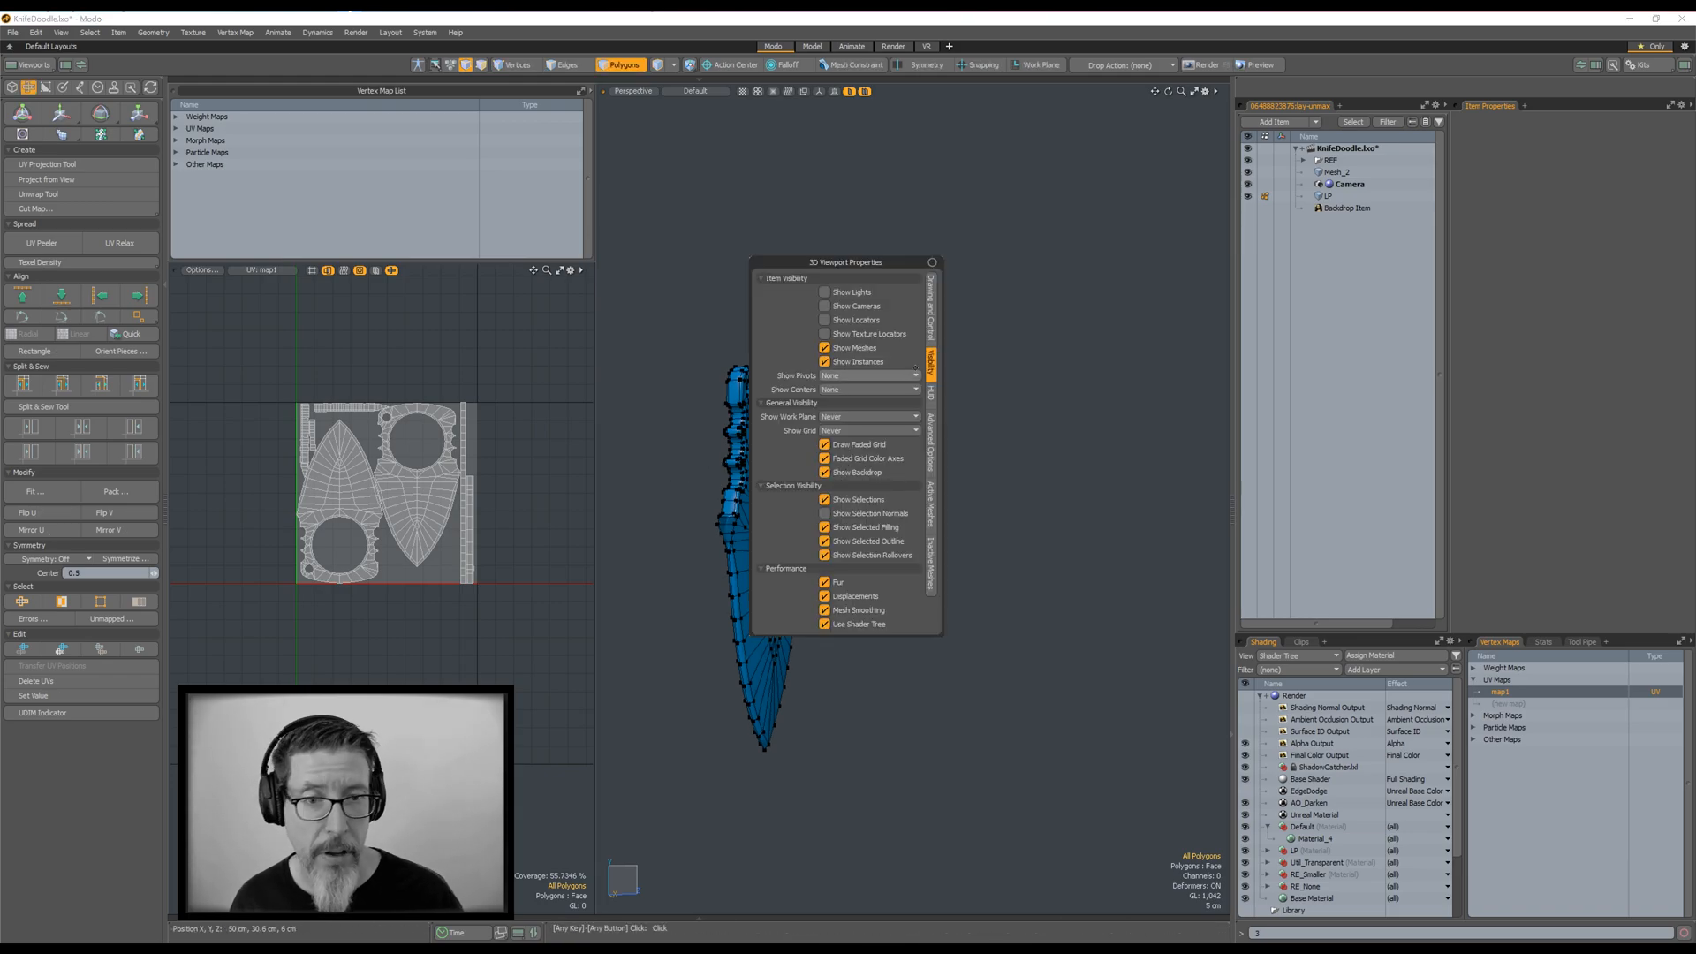
{"action": "left_click", "coordinate": [932, 504]}
{"action": "left_click", "coordinate": [825, 554]}
{"action": "left_click_drag", "start_coordinate": [1030, 571], "coordinate": [825, 563], "text": "alt"}
{"action": "key", "text": "3"}
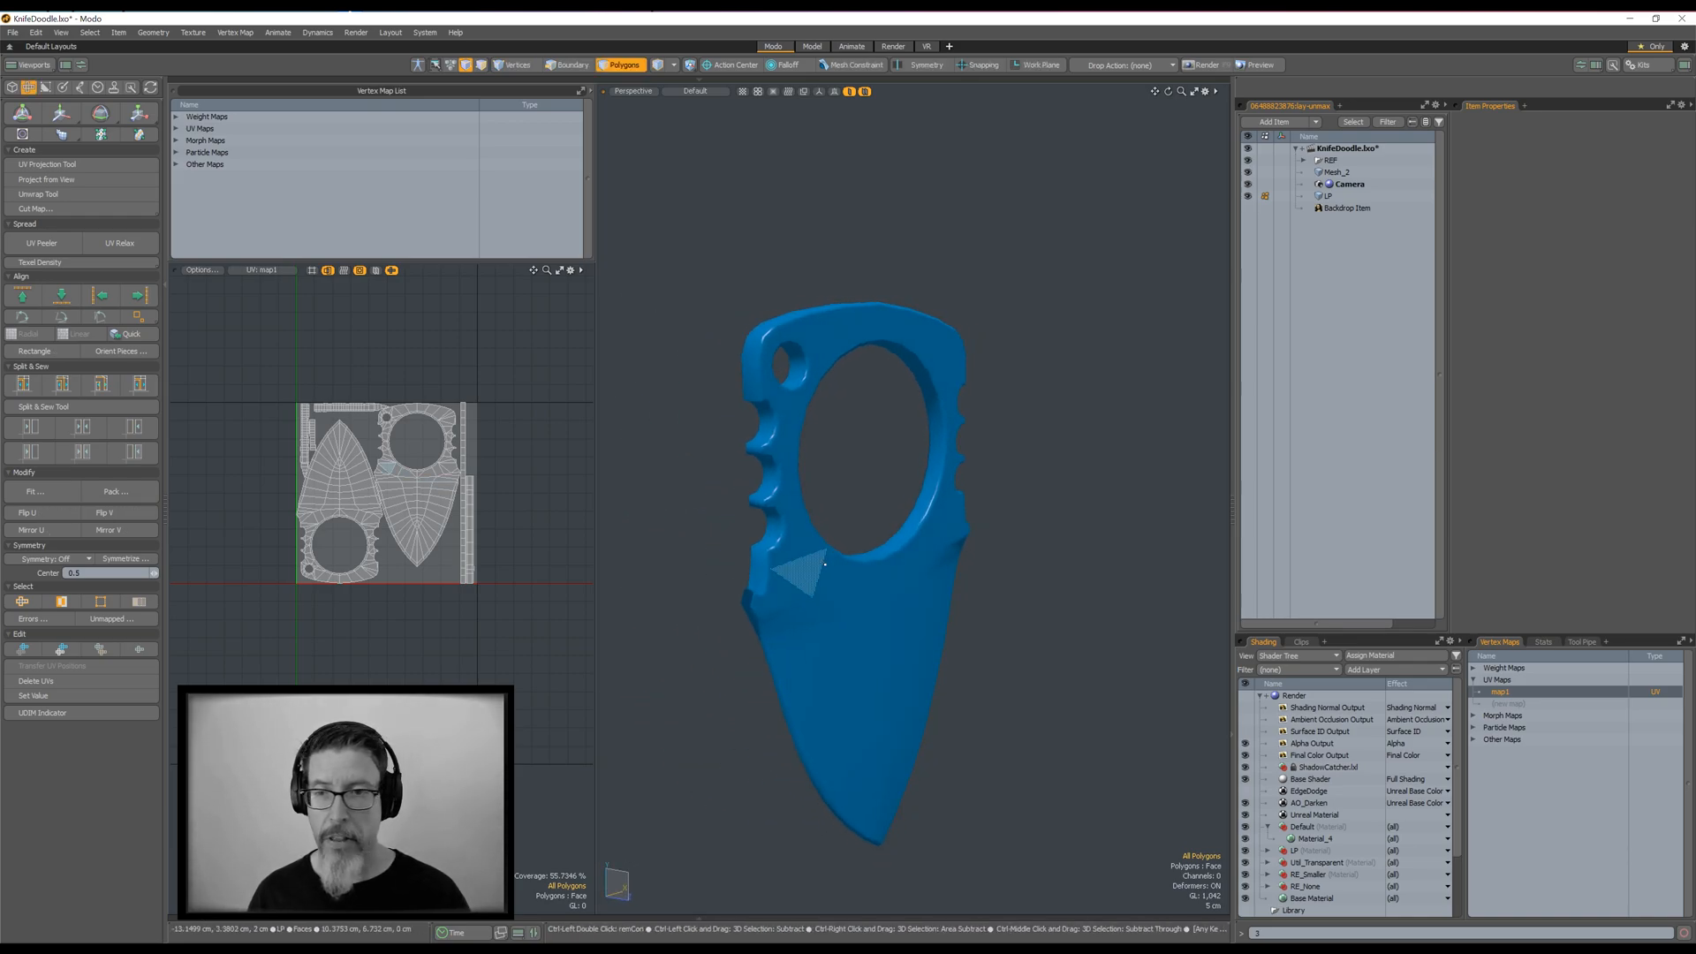
{"action": "key", "text": "ctrl+s"}
{"action": "left_click_drag", "start_coordinate": [522, 480], "coordinate": [452, 512], "text": "alt"}
{"action": "mouse_move", "coordinate": [704, 469]}
{"action": "left_mouse_down", "text": "alt"}
{"action": "mouse_move", "coordinate": [1014, 416]}
{"action": "mouse_move", "coordinate": [945, 360]}
{"action": "mouse_move", "coordinate": [957, 439]}
{"action": "mouse_move", "coordinate": [751, 490]}
{"action": "mouse_move", "coordinate": [685, 471]}
{"action": "left_mouse_up", "text": "alt"}
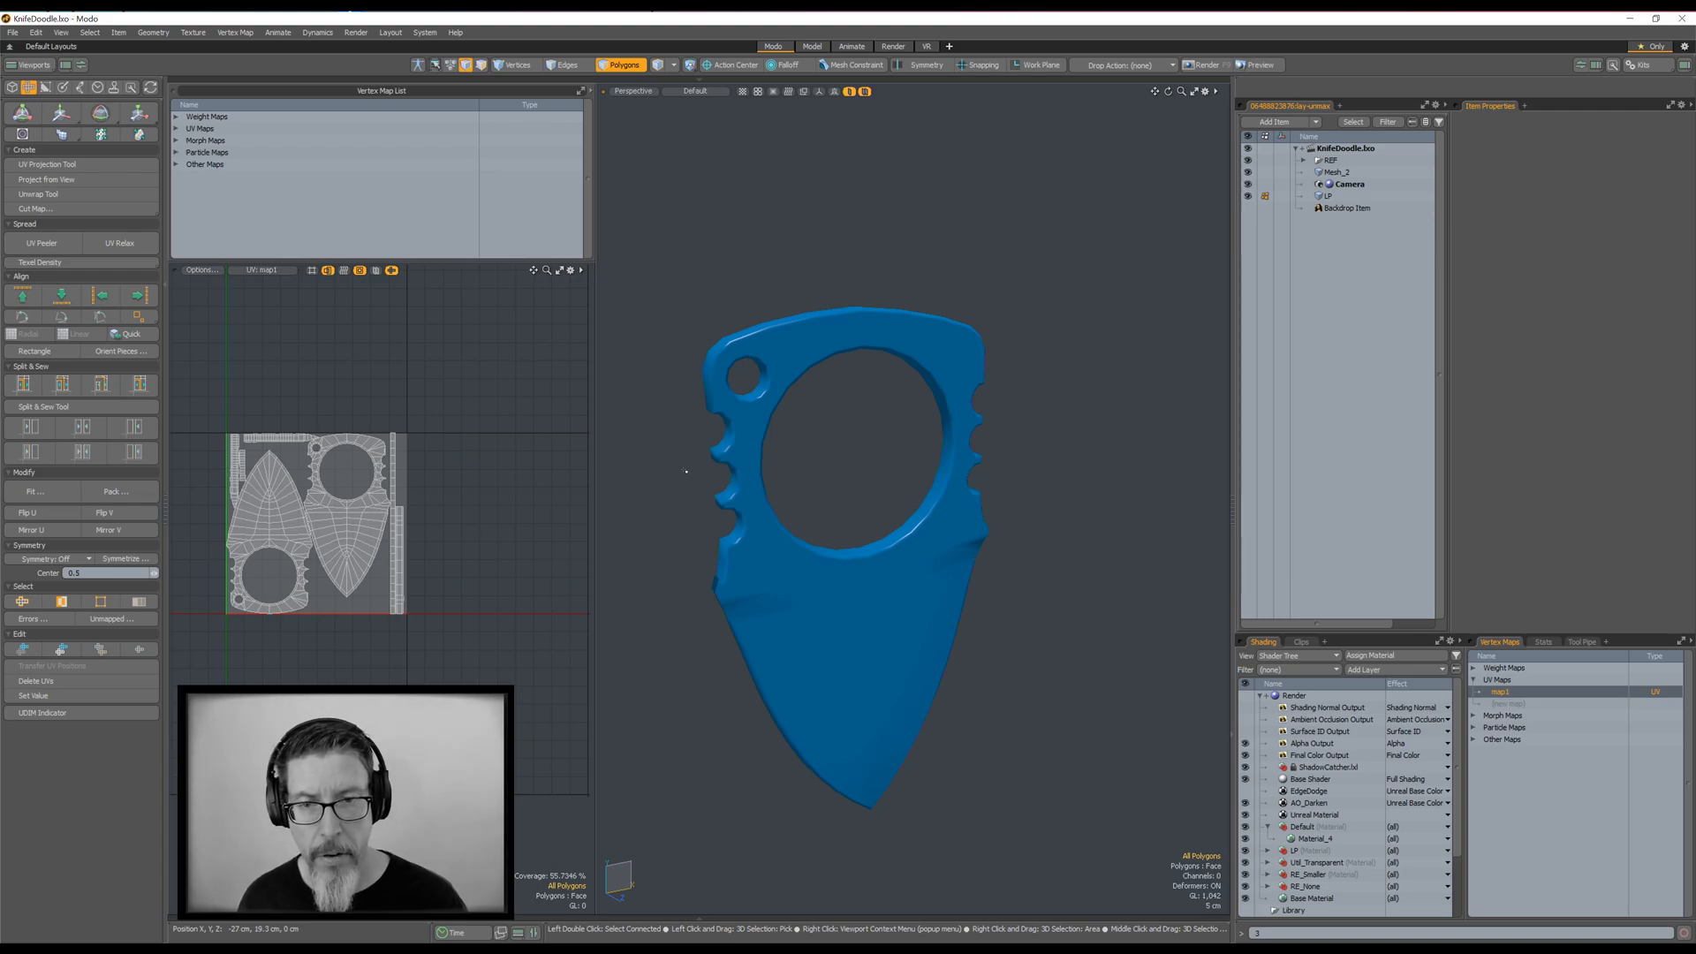
{"action": "left_click_drag", "start_coordinate": [707, 495], "coordinate": [679, 447], "text": "alt"}
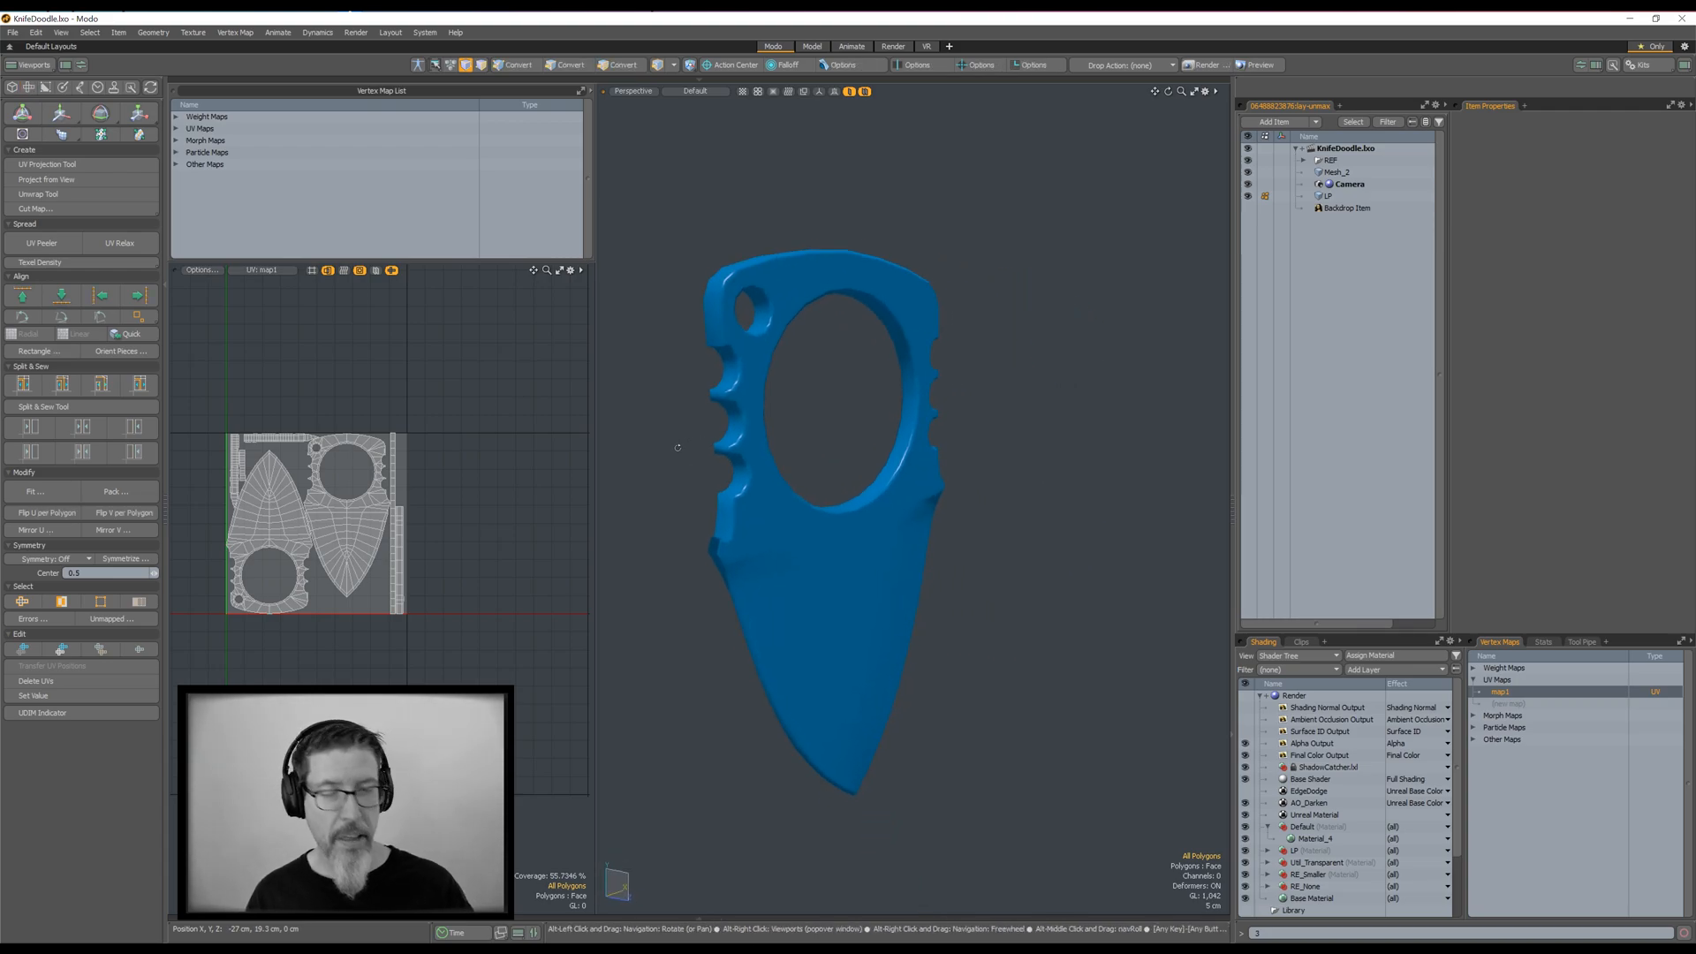
{"action": "left_click_drag", "start_coordinate": [679, 447], "coordinate": [682, 429], "text": "alt"}
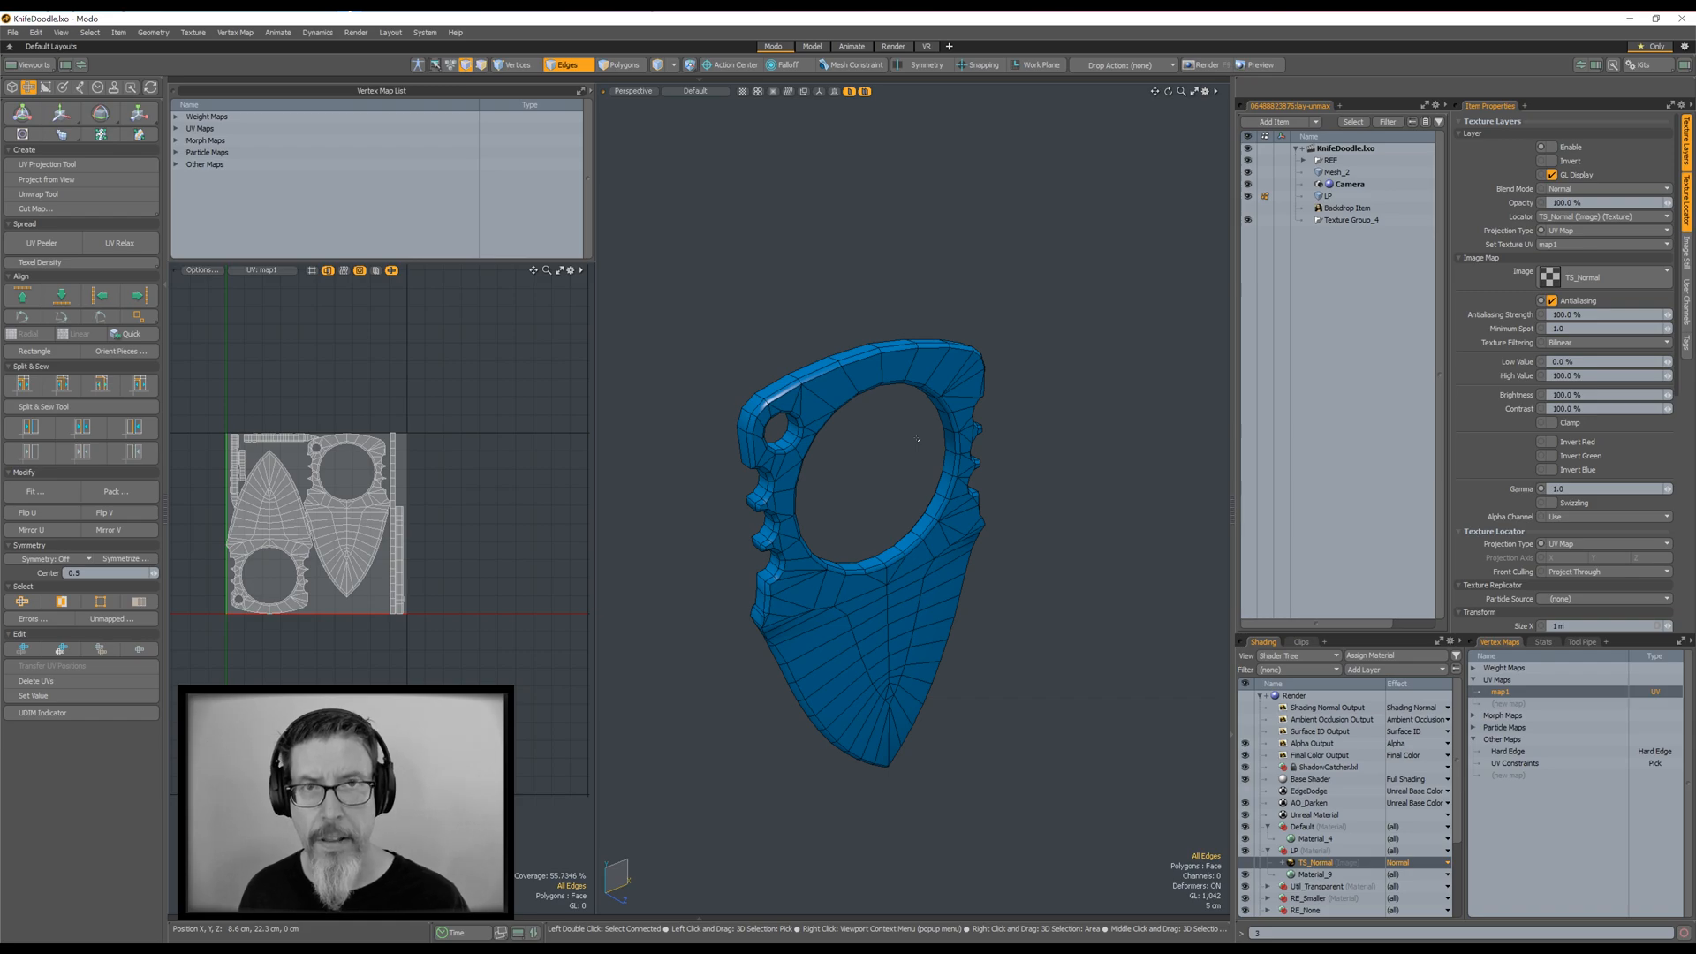
Show the inactive meshes together with the low-poly knife in the 3D viewport.
{"action": "left_click_drag", "start_coordinate": [918, 439], "coordinate": [877, 479], "text": "alt"}
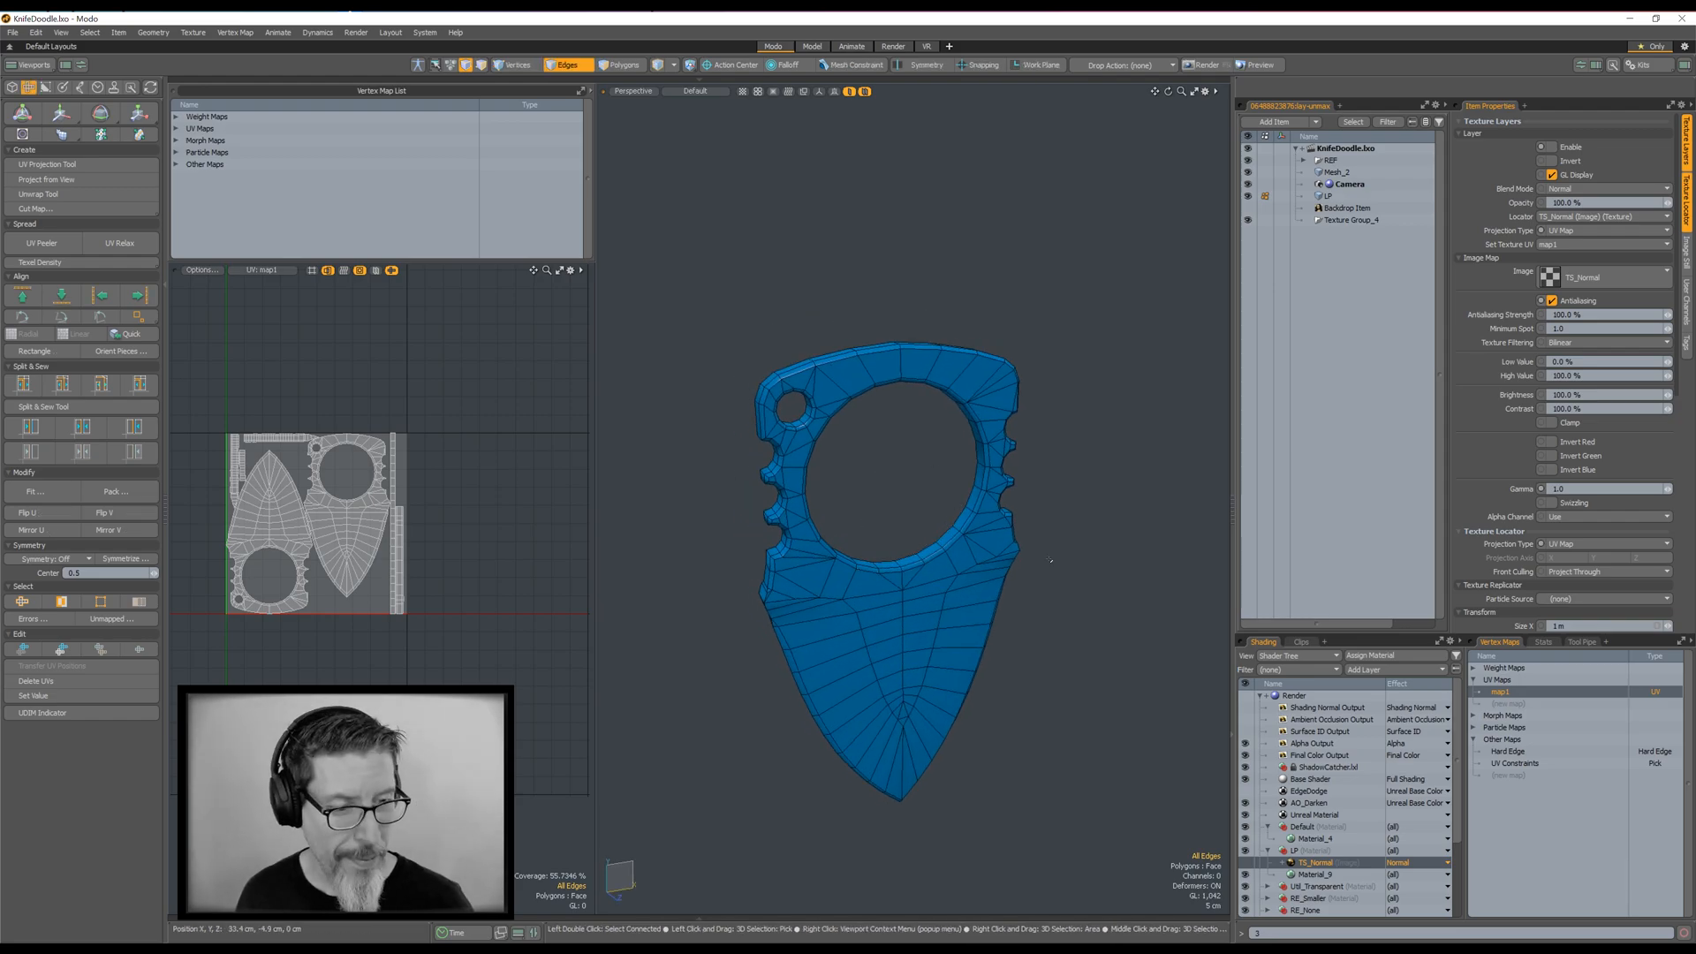
{"action": "left_click_drag", "start_coordinate": [1042, 589], "coordinate": [1009, 524], "text": "alt"}
{"action": "key", "text": "i"}
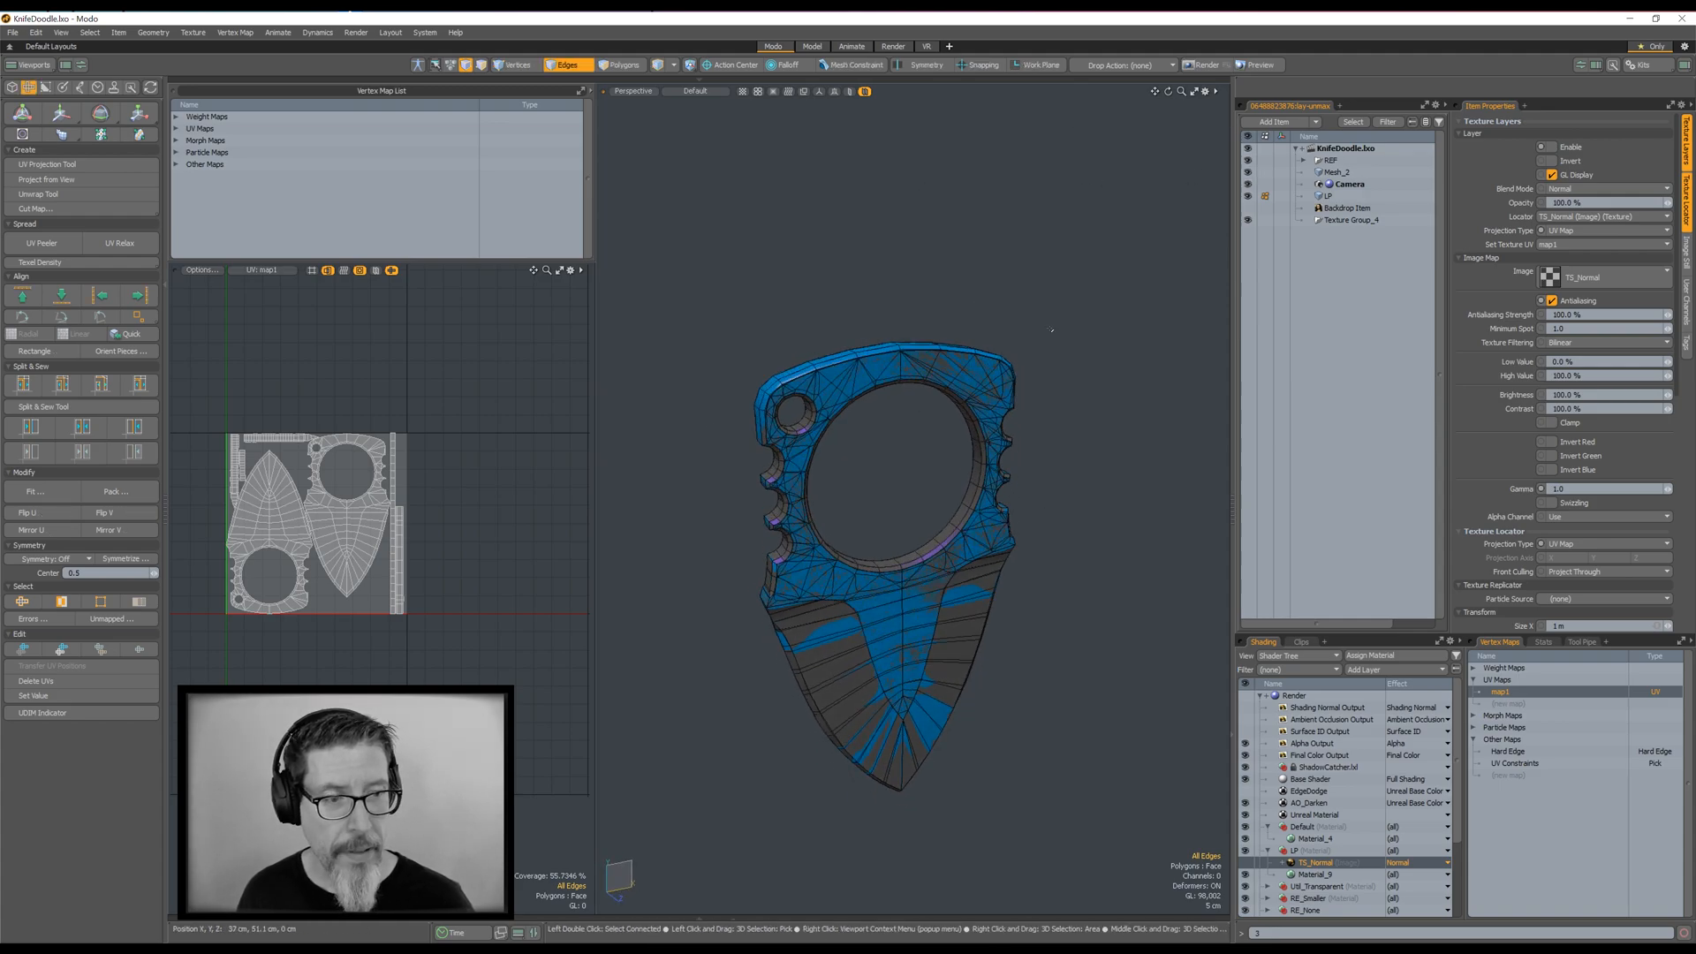
Create a new Relative Morph Map named cage for the low-poly knife.
{"action": "left_click", "coordinate": [1471, 714]}
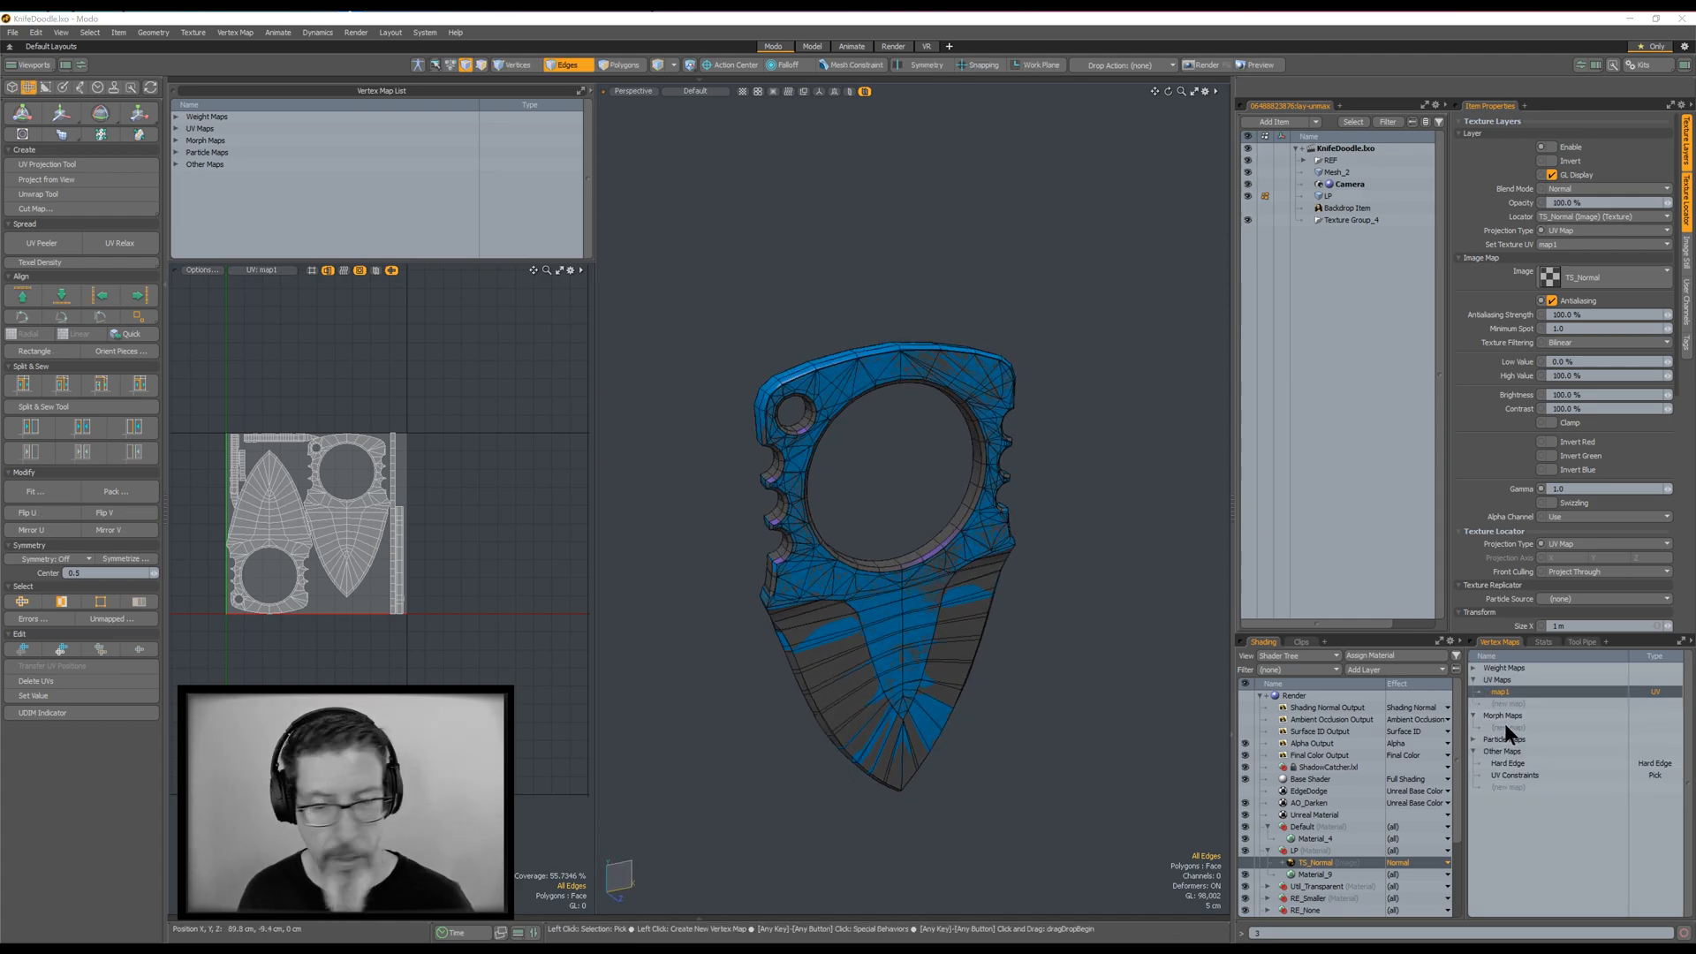
{"action": "left_click", "coordinate": [1504, 726]}
{"action": "type", "text": "cage"}
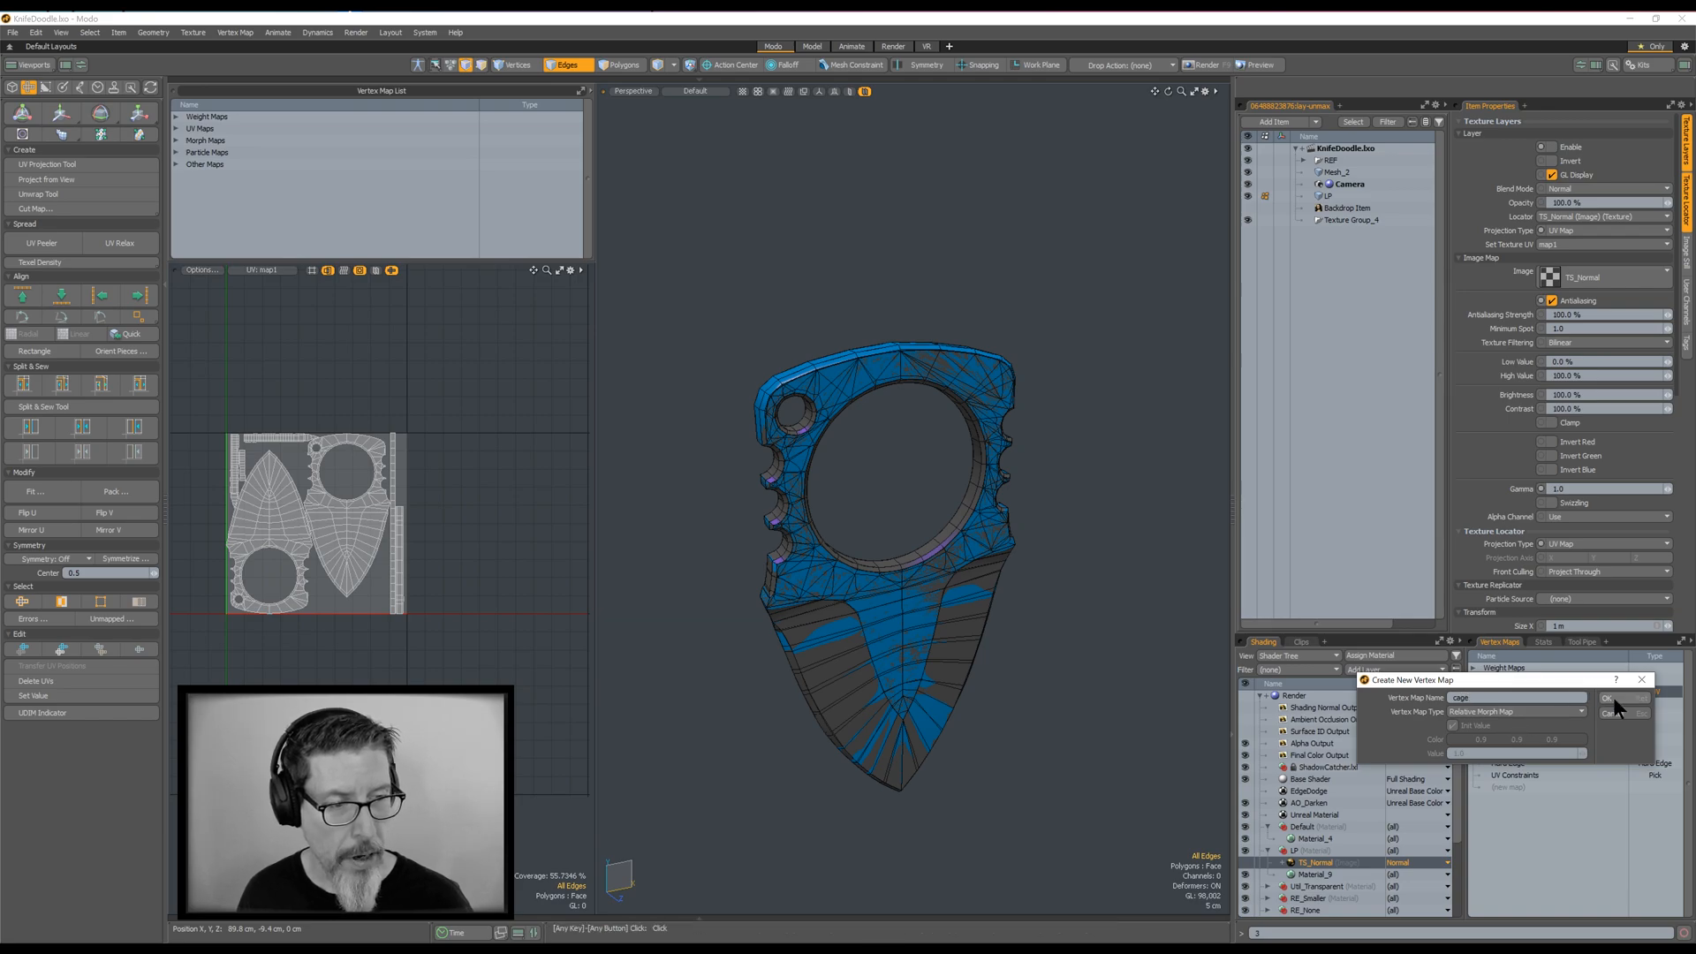
{"action": "left_click", "coordinate": [1612, 699]}
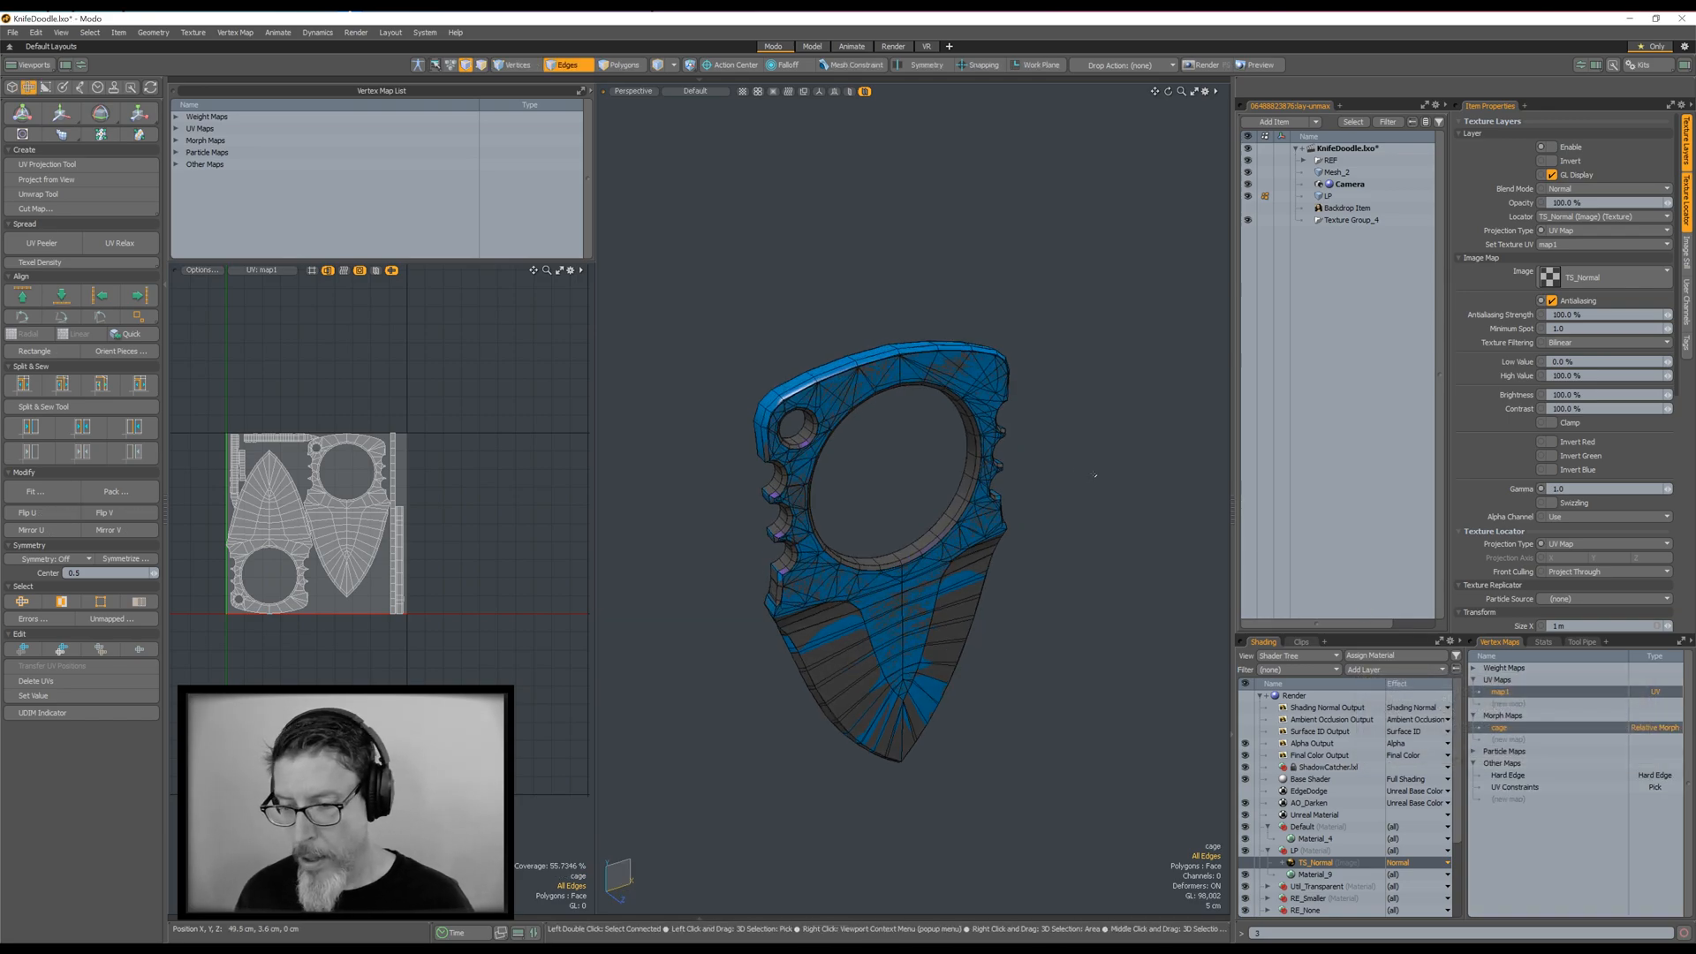
Push the low-poly mesh outward in the cage morph until it encloses the high-poly knife, deselect the morph and save the scene.
{"action": "key", "text": "shift+p"}
{"action": "left_click_drag", "start_coordinate": [1027, 491], "coordinate": [927, 497]}
{"action": "key", "text": "q"}
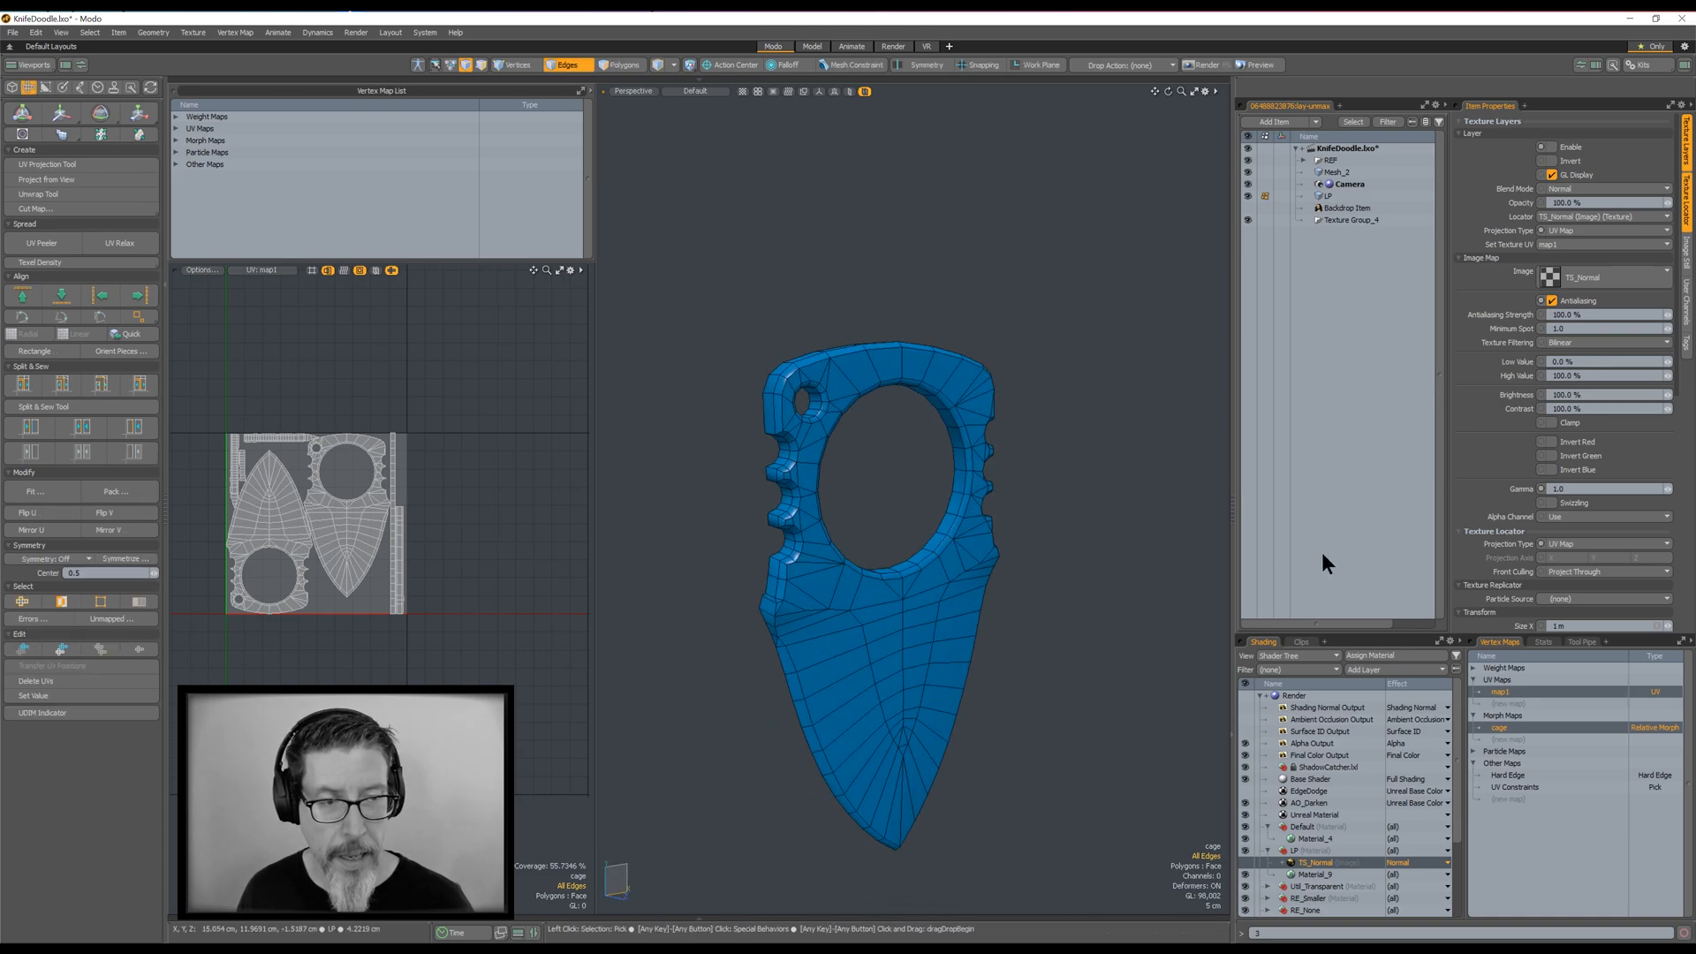
{"action": "left_click", "coordinate": [1641, 723]}
{"action": "key", "text": "ctrl+s"}
Enable the TS_Normal image layer and bake it from object to texture using the cage morph, closing the render window.
{"action": "left_click", "coordinate": [1246, 862]}
{"action": "left_click_drag", "start_coordinate": [1038, 751], "coordinate": [960, 748], "text": "alt"}
{"action": "left_click_drag", "start_coordinate": [960, 748], "coordinate": [1025, 681], "text": "alt+shift"}
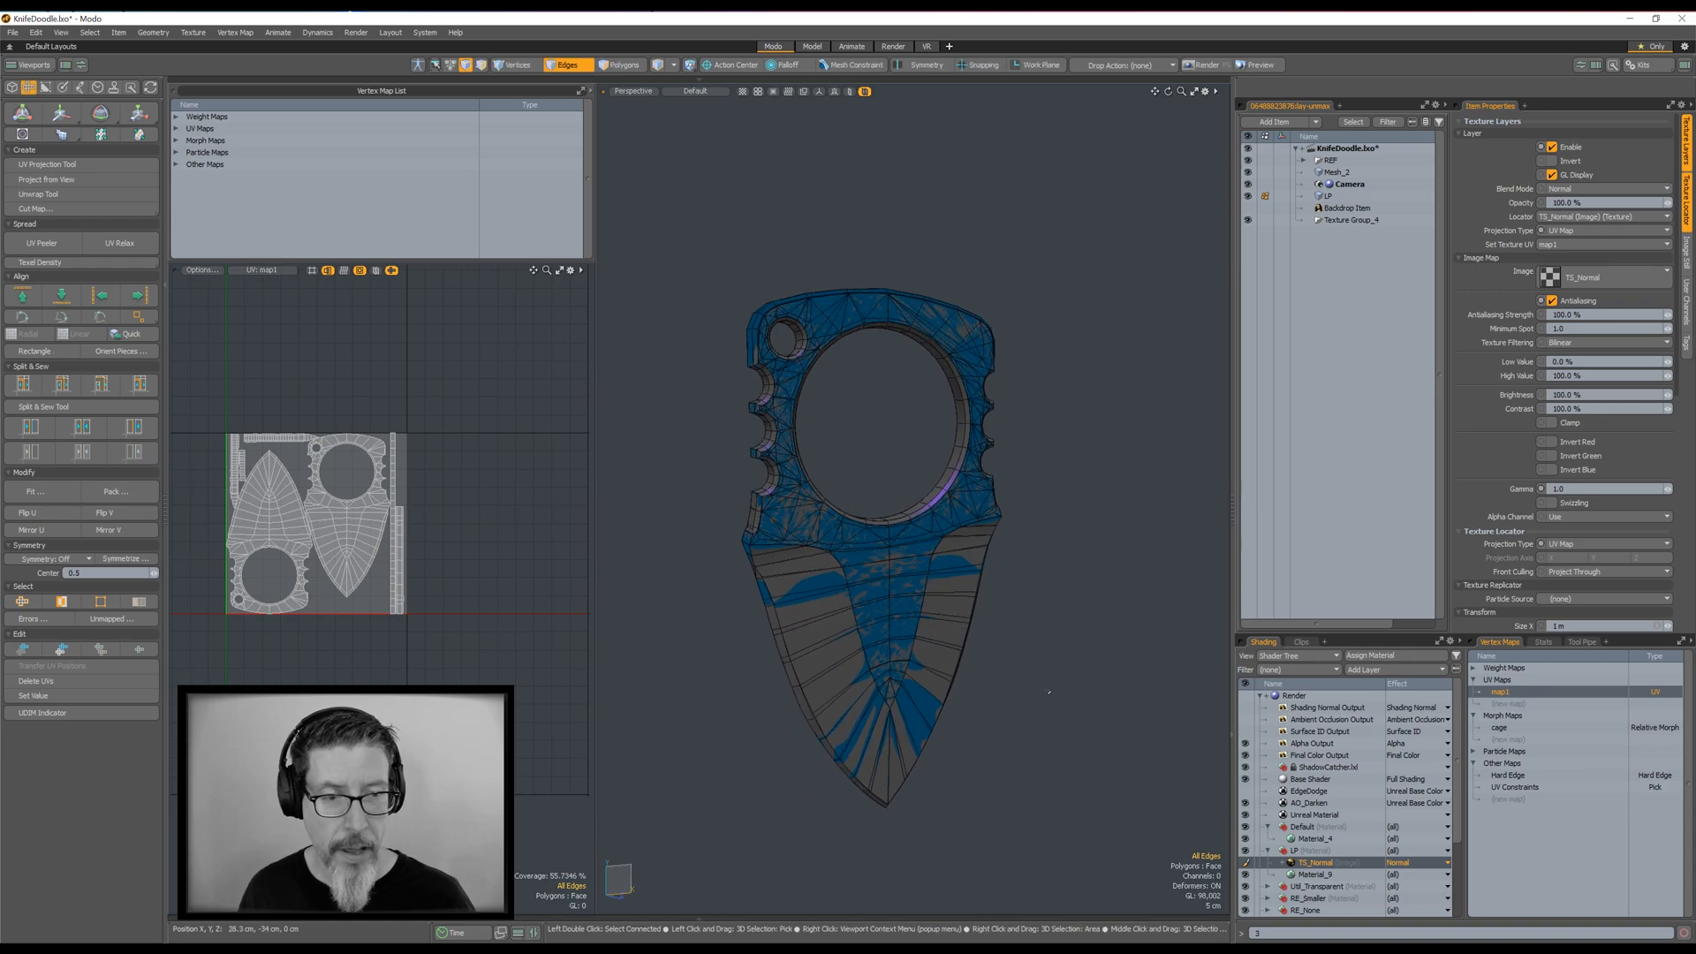
{"action": "right_click", "coordinate": [1325, 861]}
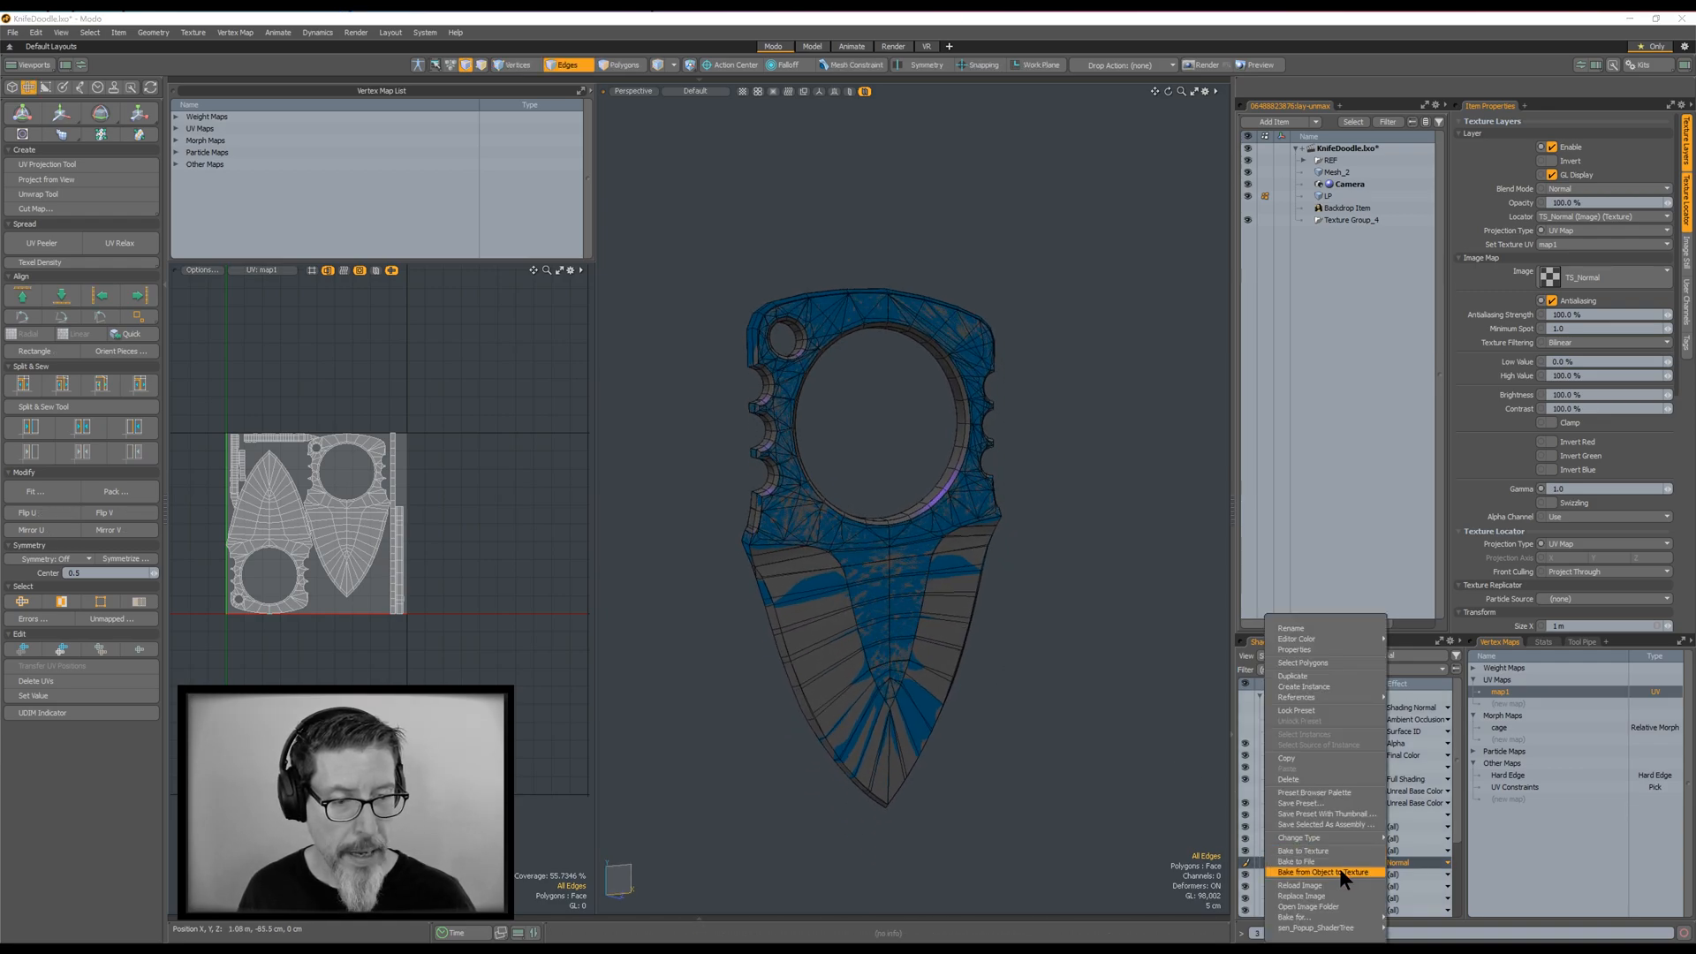
{"action": "left_click", "coordinate": [1339, 871]}
{"action": "left_click", "coordinate": [1311, 862]}
{"action": "left_click", "coordinate": [1321, 883]}
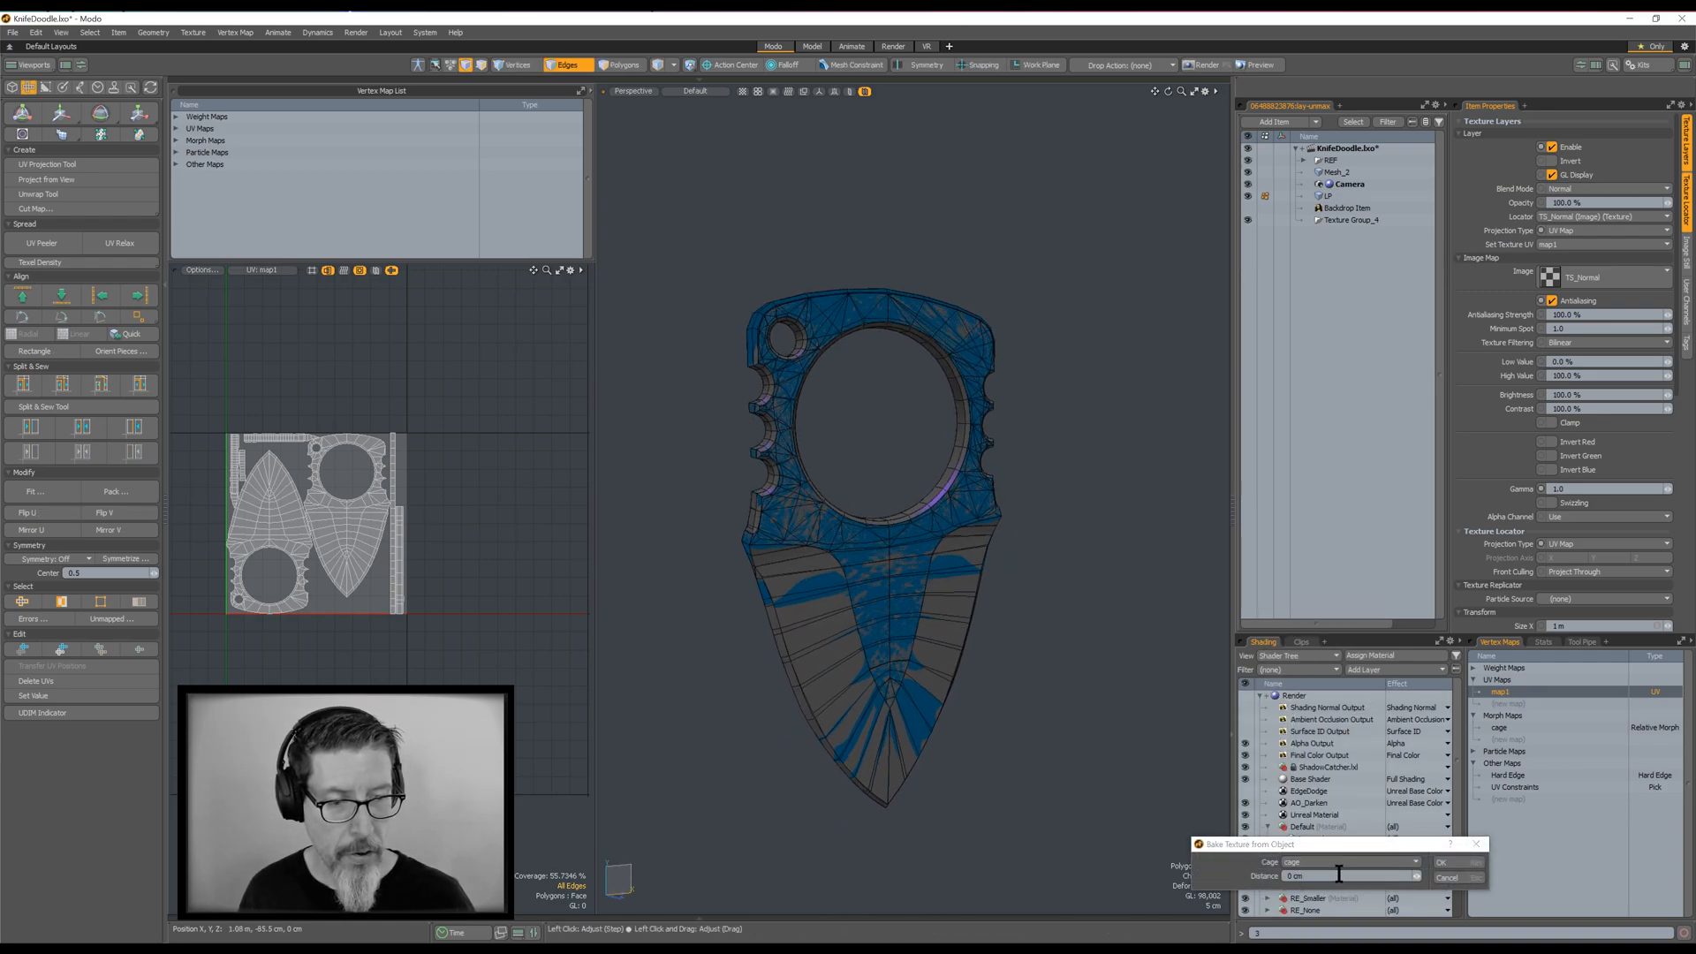
{"action": "left_click", "coordinate": [1443, 862]}
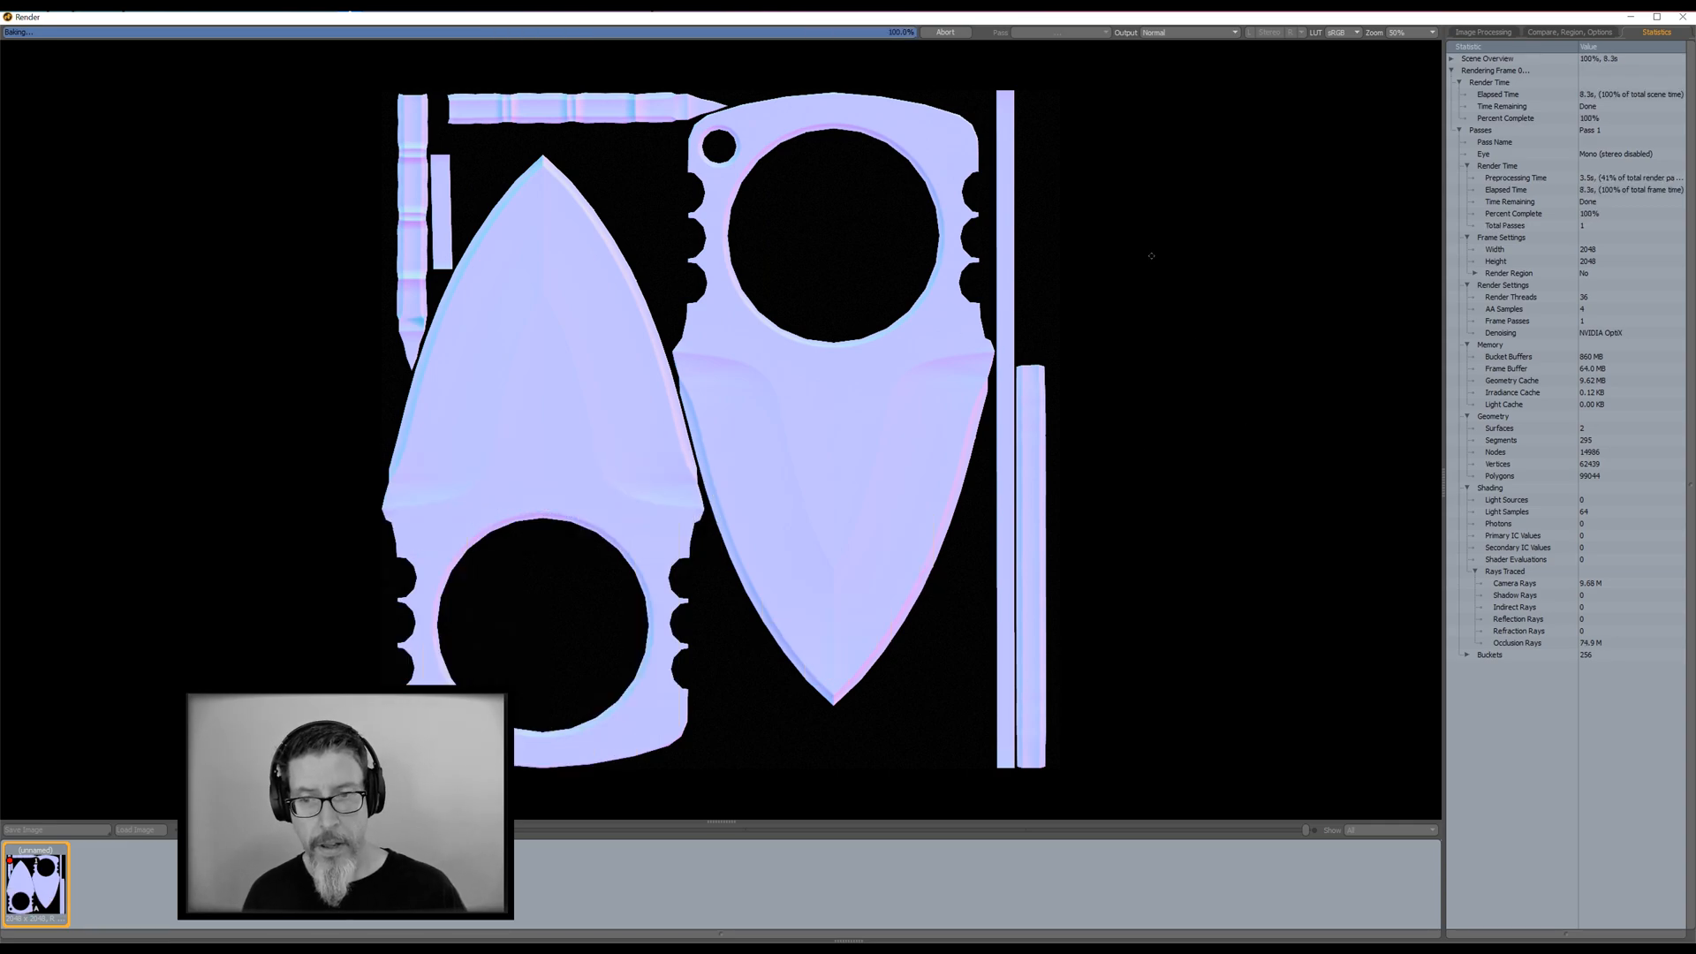
{"action": "left_click", "coordinate": [1680, 22]}
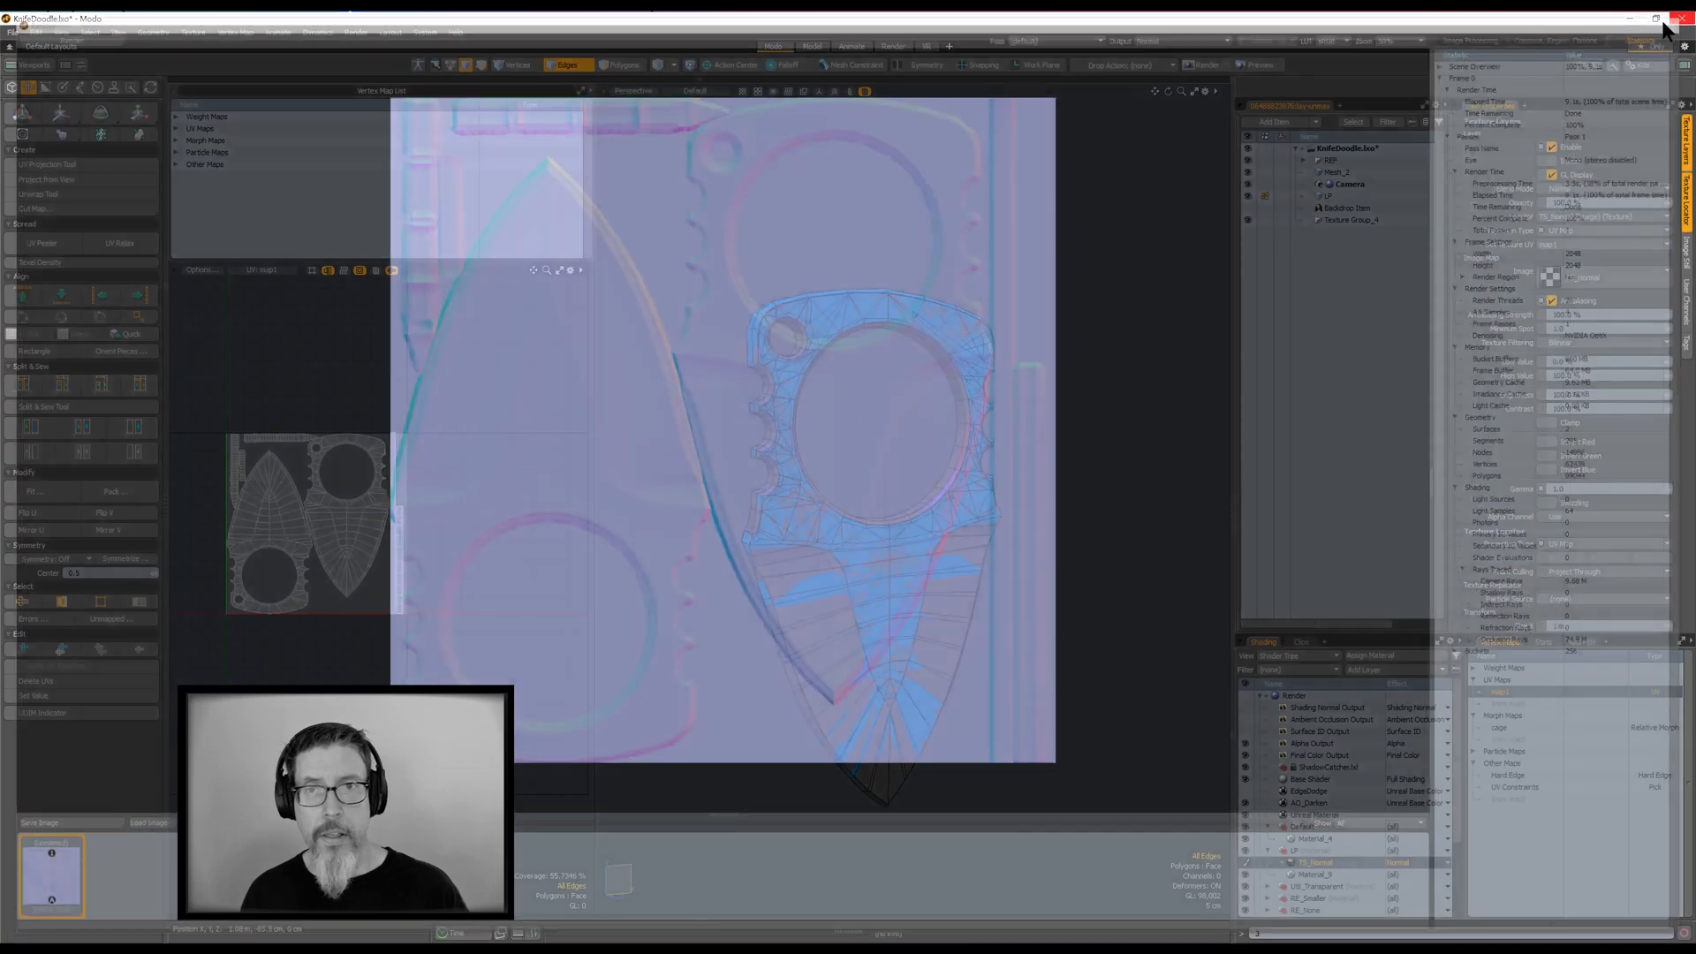
Examine the overlapping knife meshes up close around the finger notches and blade shoulder without the wireframe.
{"action": "left_click_drag", "start_coordinate": [808, 458], "coordinate": [945, 378], "text": "ctrl+alt"}
{"action": "left_click_drag", "start_coordinate": [891, 691], "coordinate": [938, 593], "text": "alt"}
{"action": "left_click_drag", "start_coordinate": [894, 318], "coordinate": [1051, 541], "text": "alt+shift"}
{"action": "scroll", "coordinate": [1060, 495], "scroll_direction": "up", "scroll_amount": 4}
{"action": "key", "text": "KP_8"}
{"action": "key", "text": "KP_8"}
{"action": "key", "text": "KP_7"}
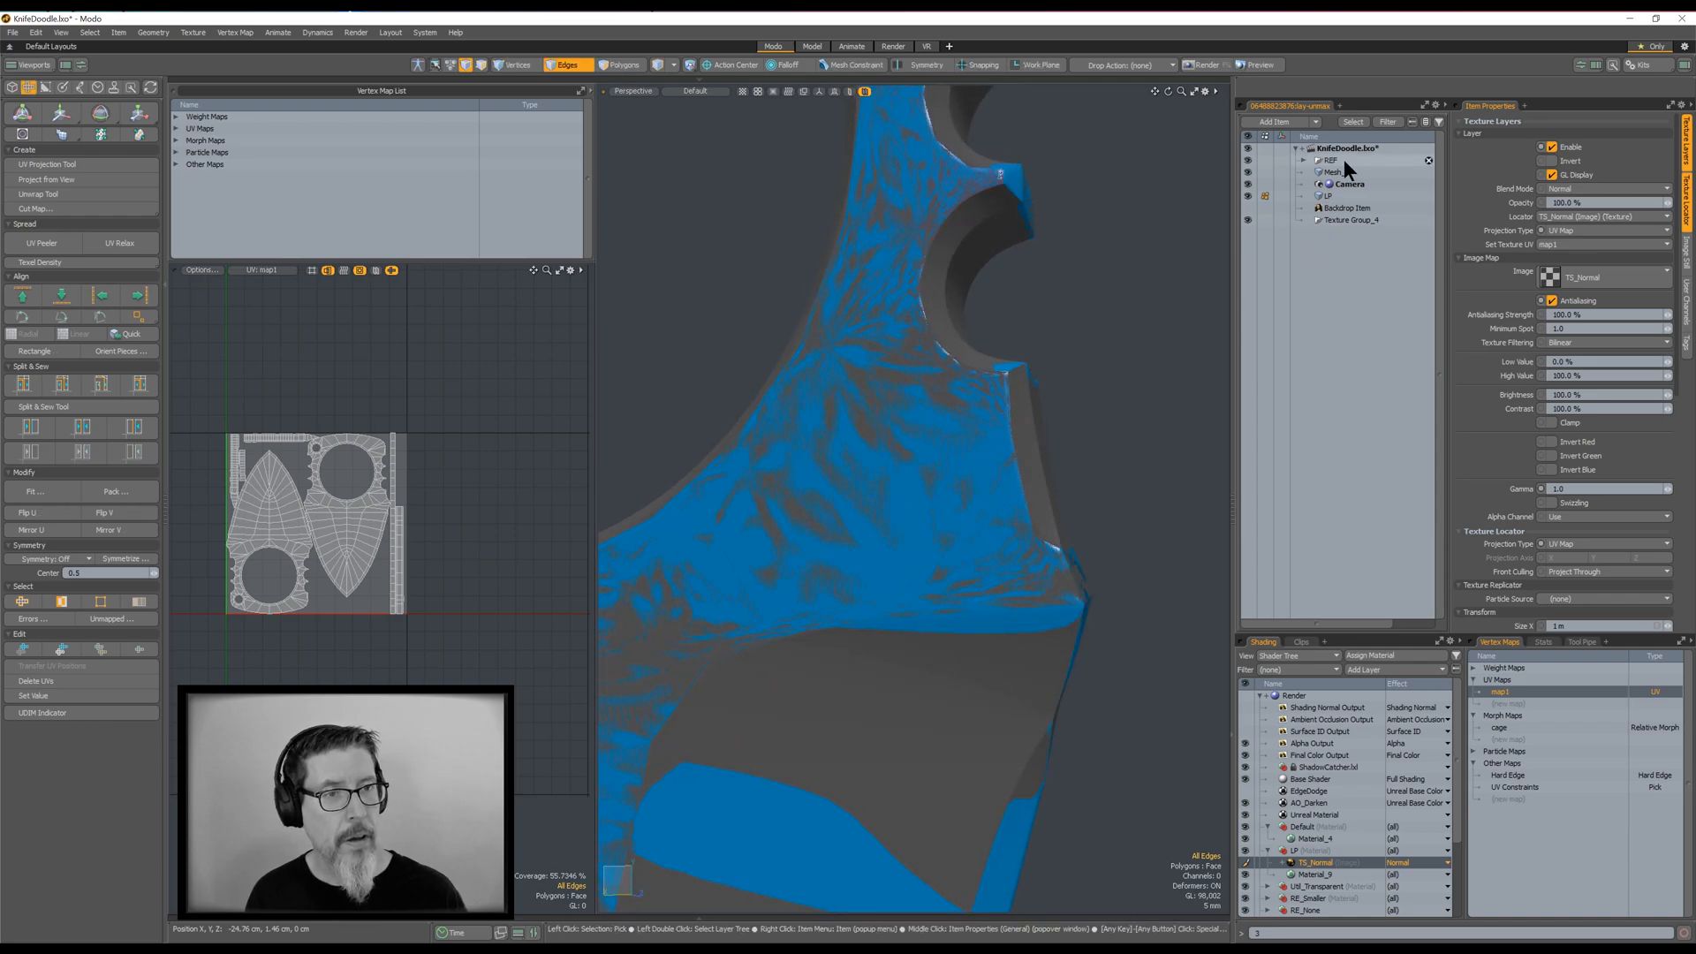
Compare Mesh_2 with the LP mesh at the blade shoulder below the lowest finger notch.
{"action": "left_click", "coordinate": [1325, 173]}
{"action": "mouse_move", "coordinate": [1058, 543]}
{"action": "left_mouse_down", "text": "alt"}
{"action": "mouse_move", "coordinate": [1106, 481]}
{"action": "mouse_move", "coordinate": [1071, 427]}
{"action": "mouse_move", "coordinate": [1143, 439]}
{"action": "left_mouse_up", "text": "alt"}
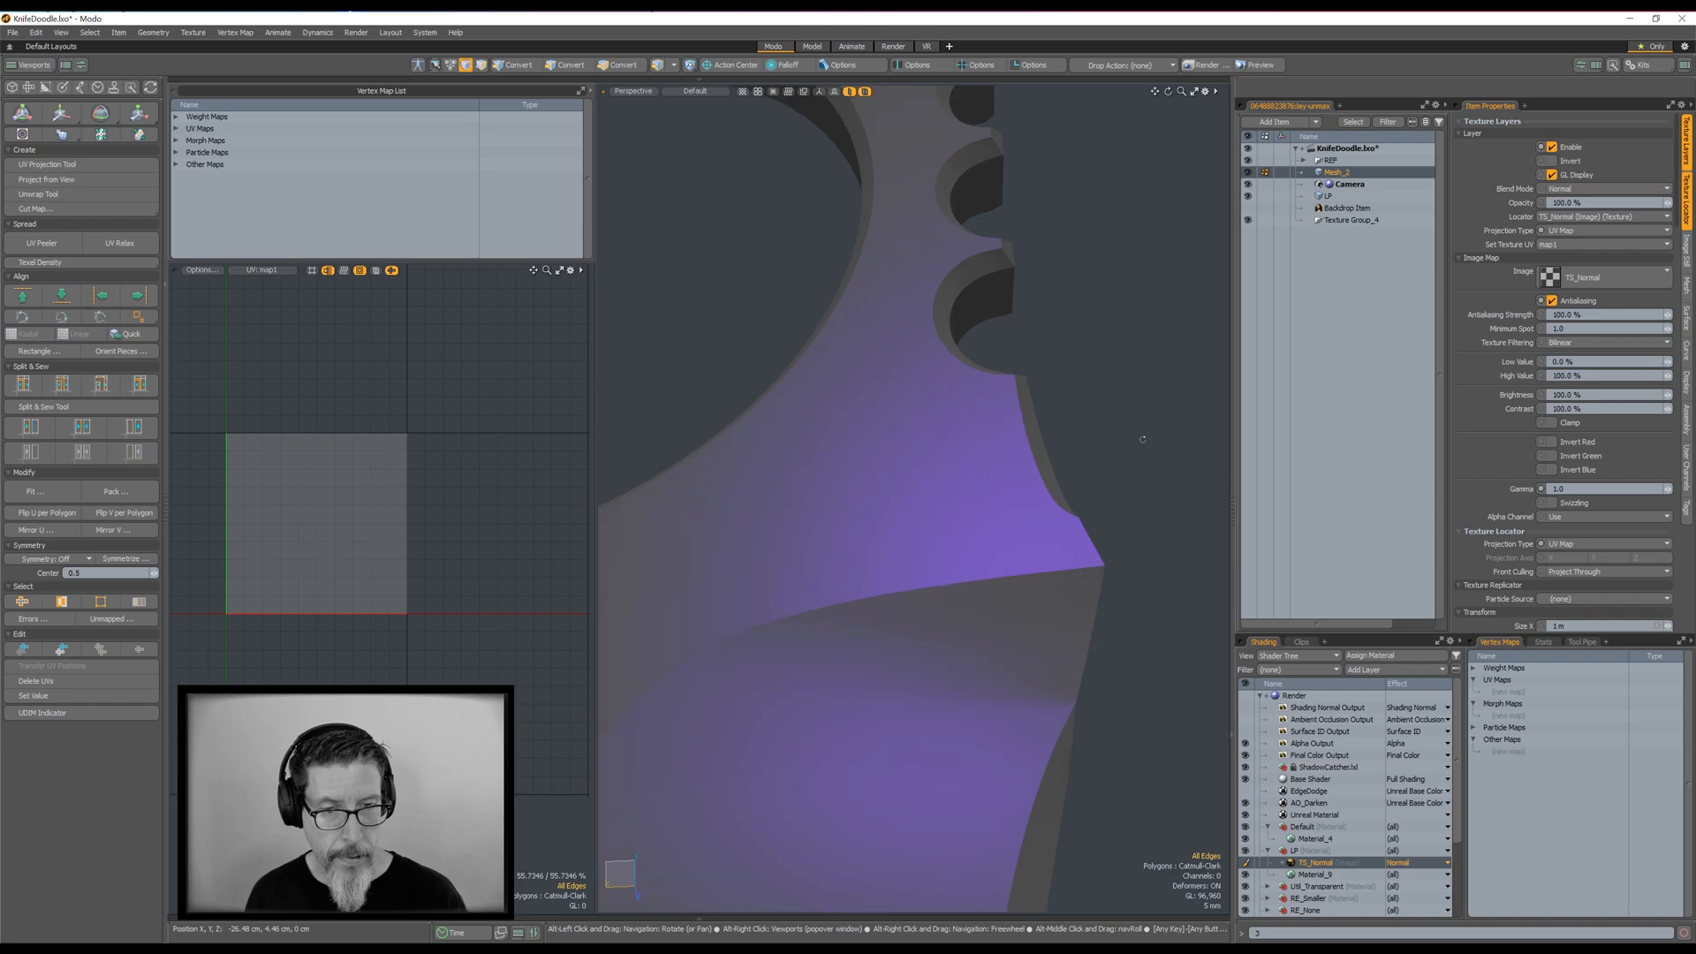
{"action": "left_click", "coordinate": [1330, 195]}
{"action": "left_click_drag", "start_coordinate": [1142, 296], "coordinate": [1025, 598], "text": "alt"}
{"action": "left_click", "coordinate": [1026, 598]}
{"action": "mouse_move", "coordinate": [1104, 537]}
{"action": "left_mouse_down", "text": "alt"}
{"action": "mouse_move", "coordinate": [1087, 533]}
{"action": "mouse_move", "coordinate": [1147, 530]}
{"action": "mouse_move", "coordinate": [1104, 565]}
{"action": "left_mouse_up", "text": "alt"}
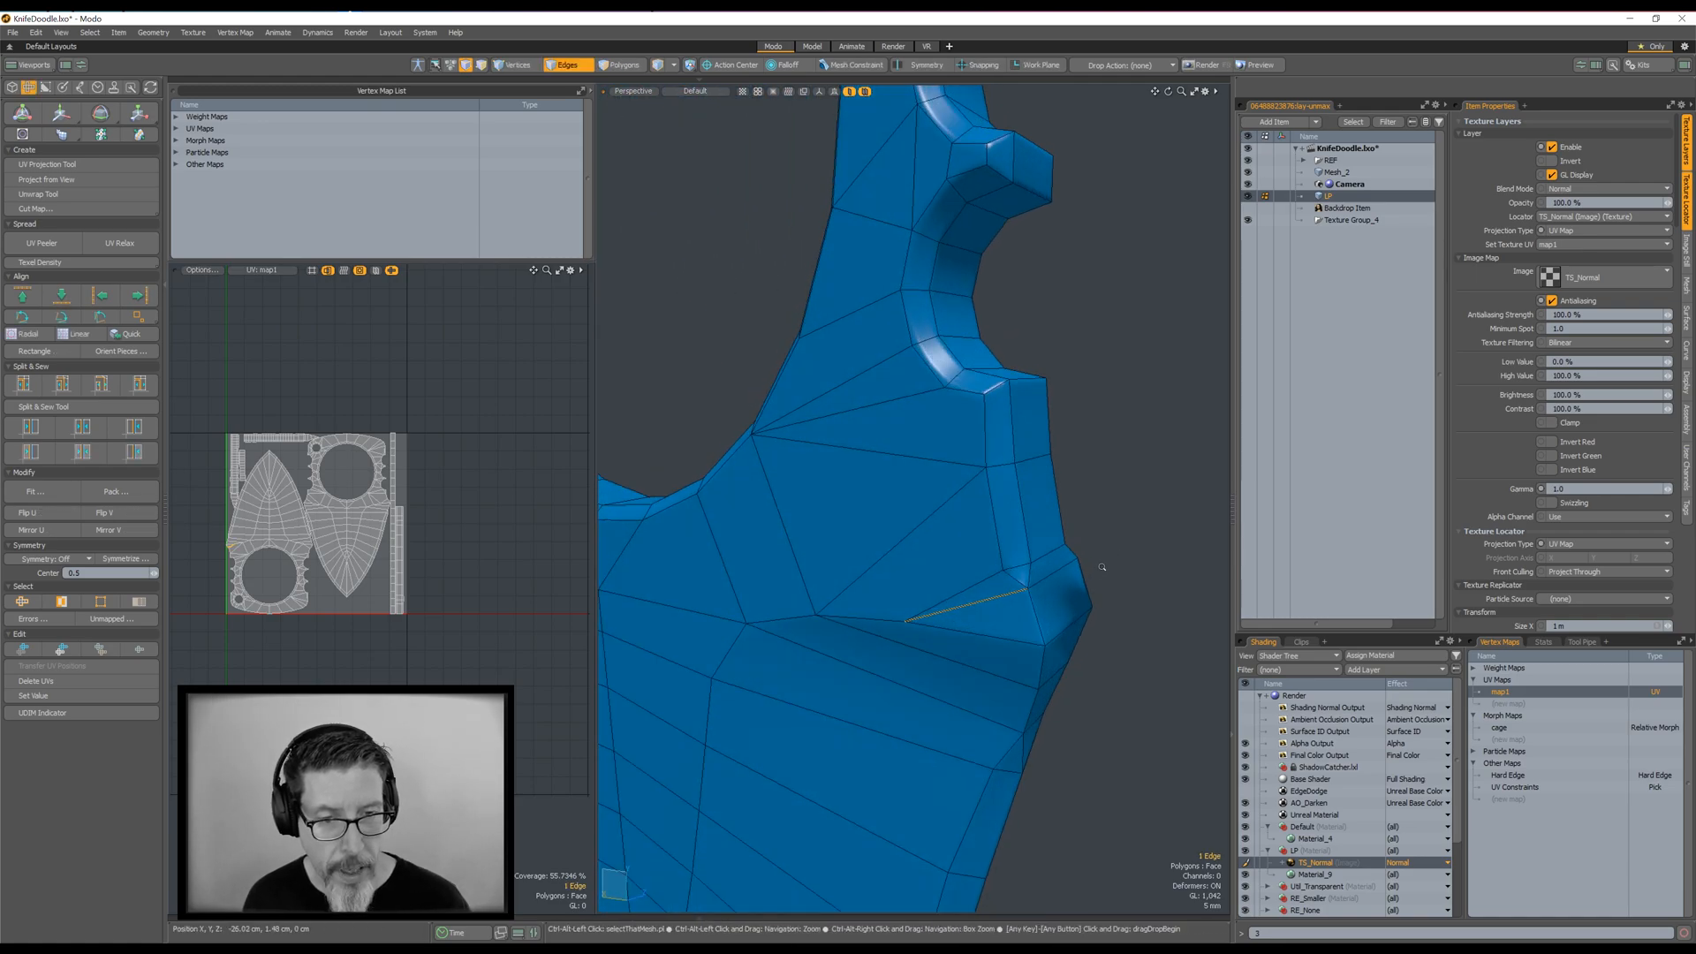
Turn off the wireframe overlay on the LP knife and clear the edge selection.
{"action": "scroll", "coordinate": [1102, 568], "scroll_direction": "down", "scroll_amount": 5}
{"action": "left_click_drag", "start_coordinate": [883, 574], "coordinate": [1076, 567], "text": "alt+shift"}
{"action": "left_click_drag", "start_coordinate": [706, 535], "coordinate": [894, 519], "text": "alt"}
{"action": "scroll", "coordinate": [861, 556], "scroll_direction": "up", "scroll_amount": 4}
{"action": "key", "text": "alt+w"}
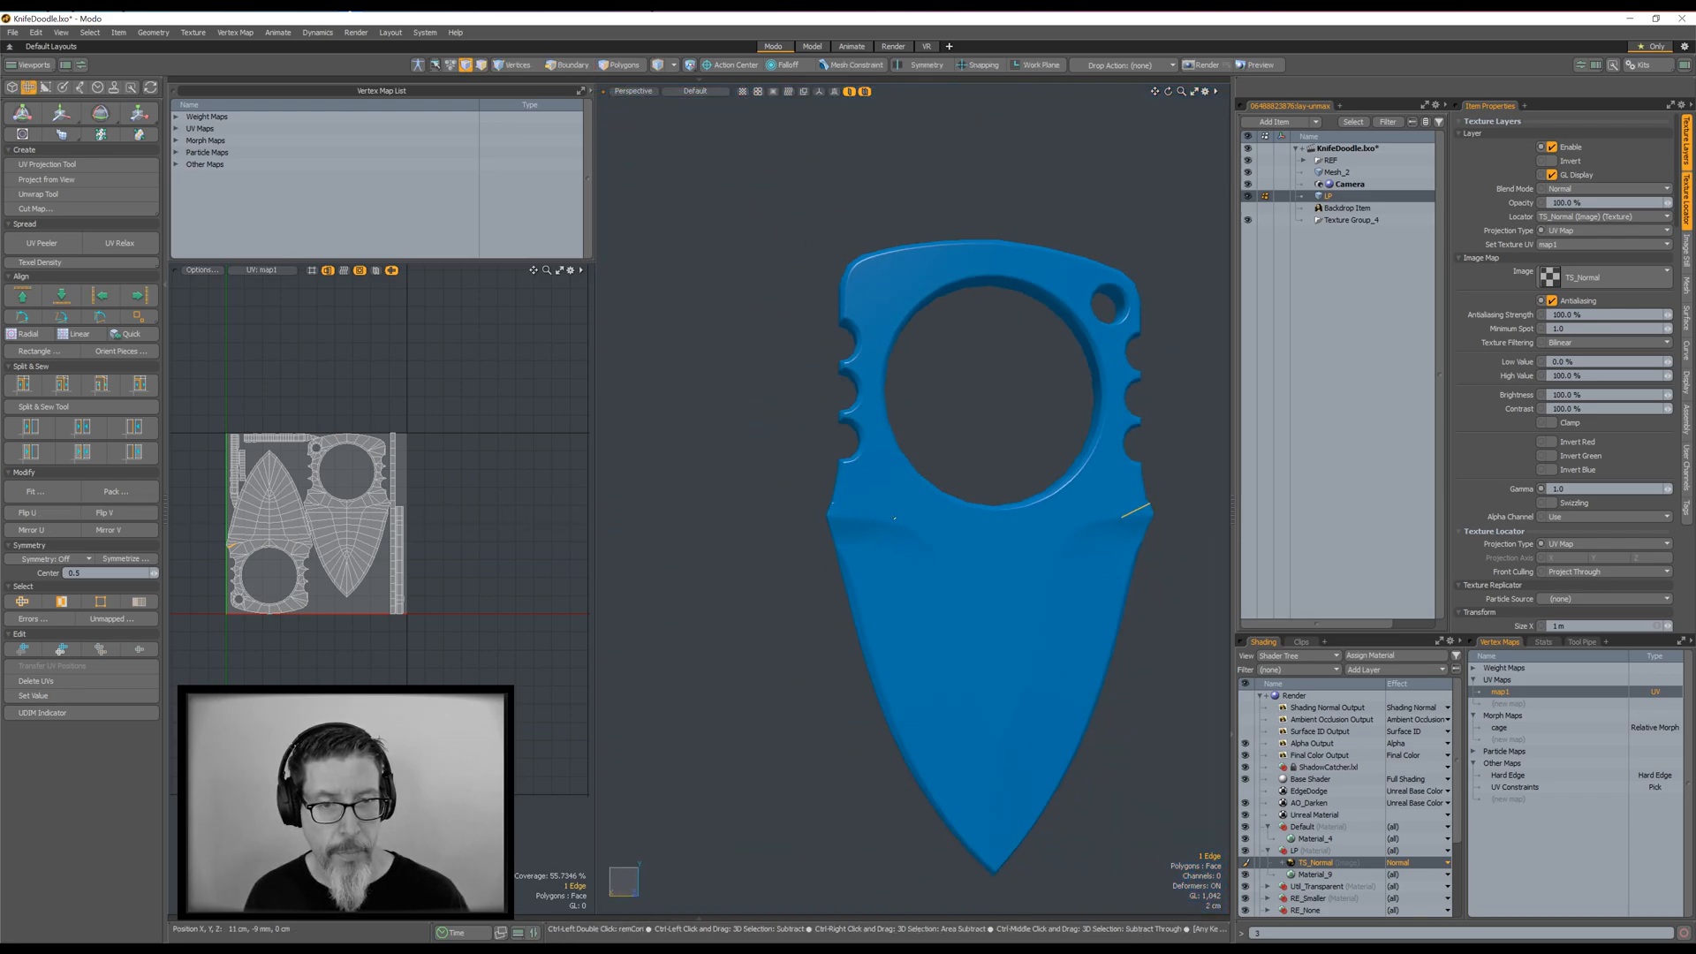
{"action": "left_click", "coordinate": [1059, 461]}
{"action": "left_click_drag", "start_coordinate": [1073, 446], "coordinate": [920, 506], "text": "alt+shift"}
{"action": "key", "text": "a"}
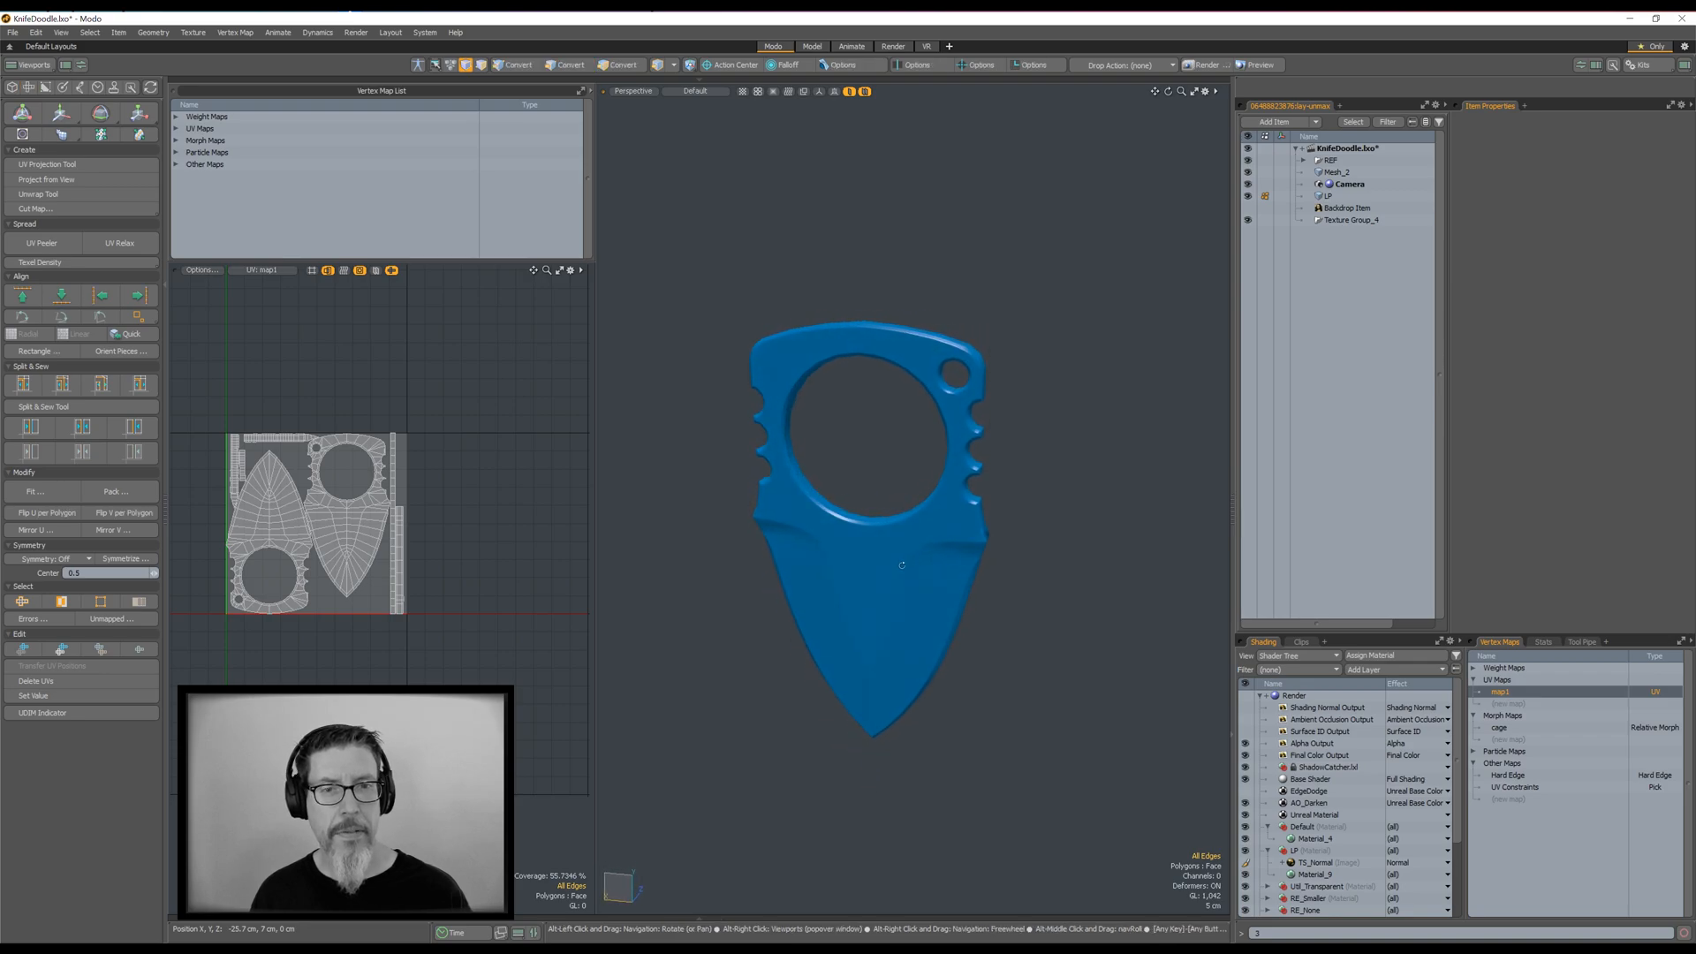
Examine the LP knife's normal-mapped shading from several angles.
{"action": "scroll", "coordinate": [931, 514], "scroll_direction": "up", "scroll_amount": 3}
{"action": "left_click_drag", "start_coordinate": [931, 514], "coordinate": [848, 556], "text": "alt"}
{"action": "left_click_drag", "start_coordinate": [936, 441], "coordinate": [816, 461], "text": "alt+shift"}
{"action": "scroll", "coordinate": [1016, 395], "scroll_direction": "up", "scroll_amount": 4}
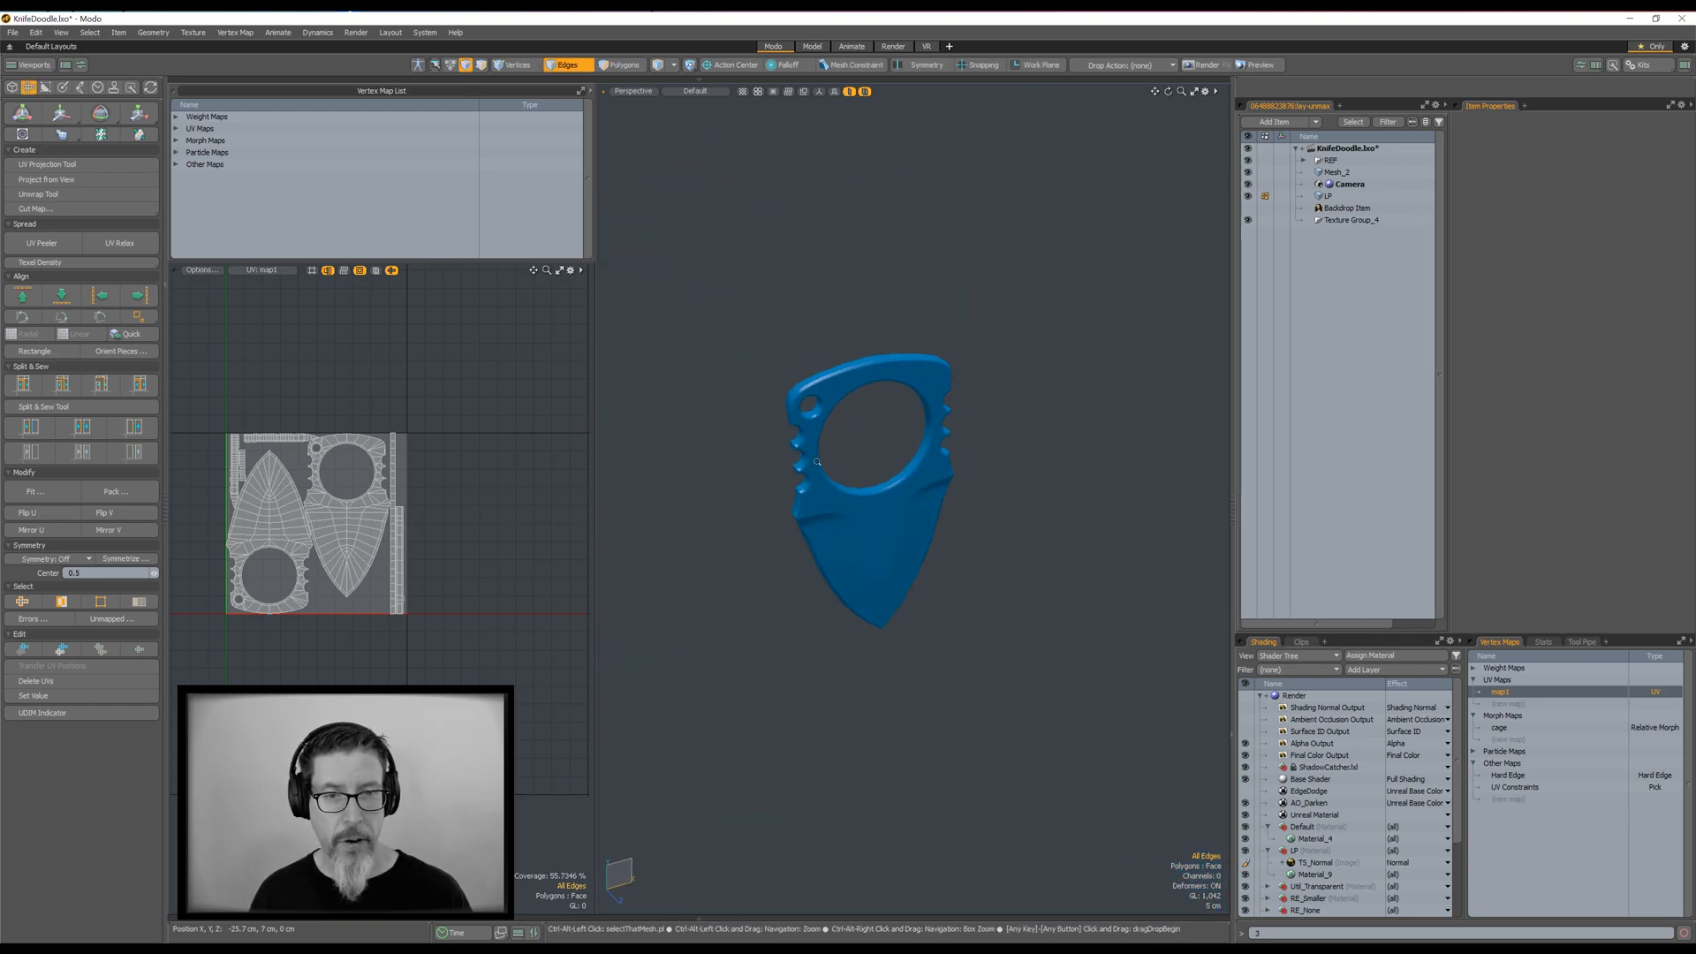
{"action": "left_click_drag", "start_coordinate": [857, 563], "coordinate": [736, 656], "text": "alt"}
{"action": "left_click_drag", "start_coordinate": [1038, 632], "coordinate": [979, 581], "text": "alt"}
{"action": "key", "text": "2"}
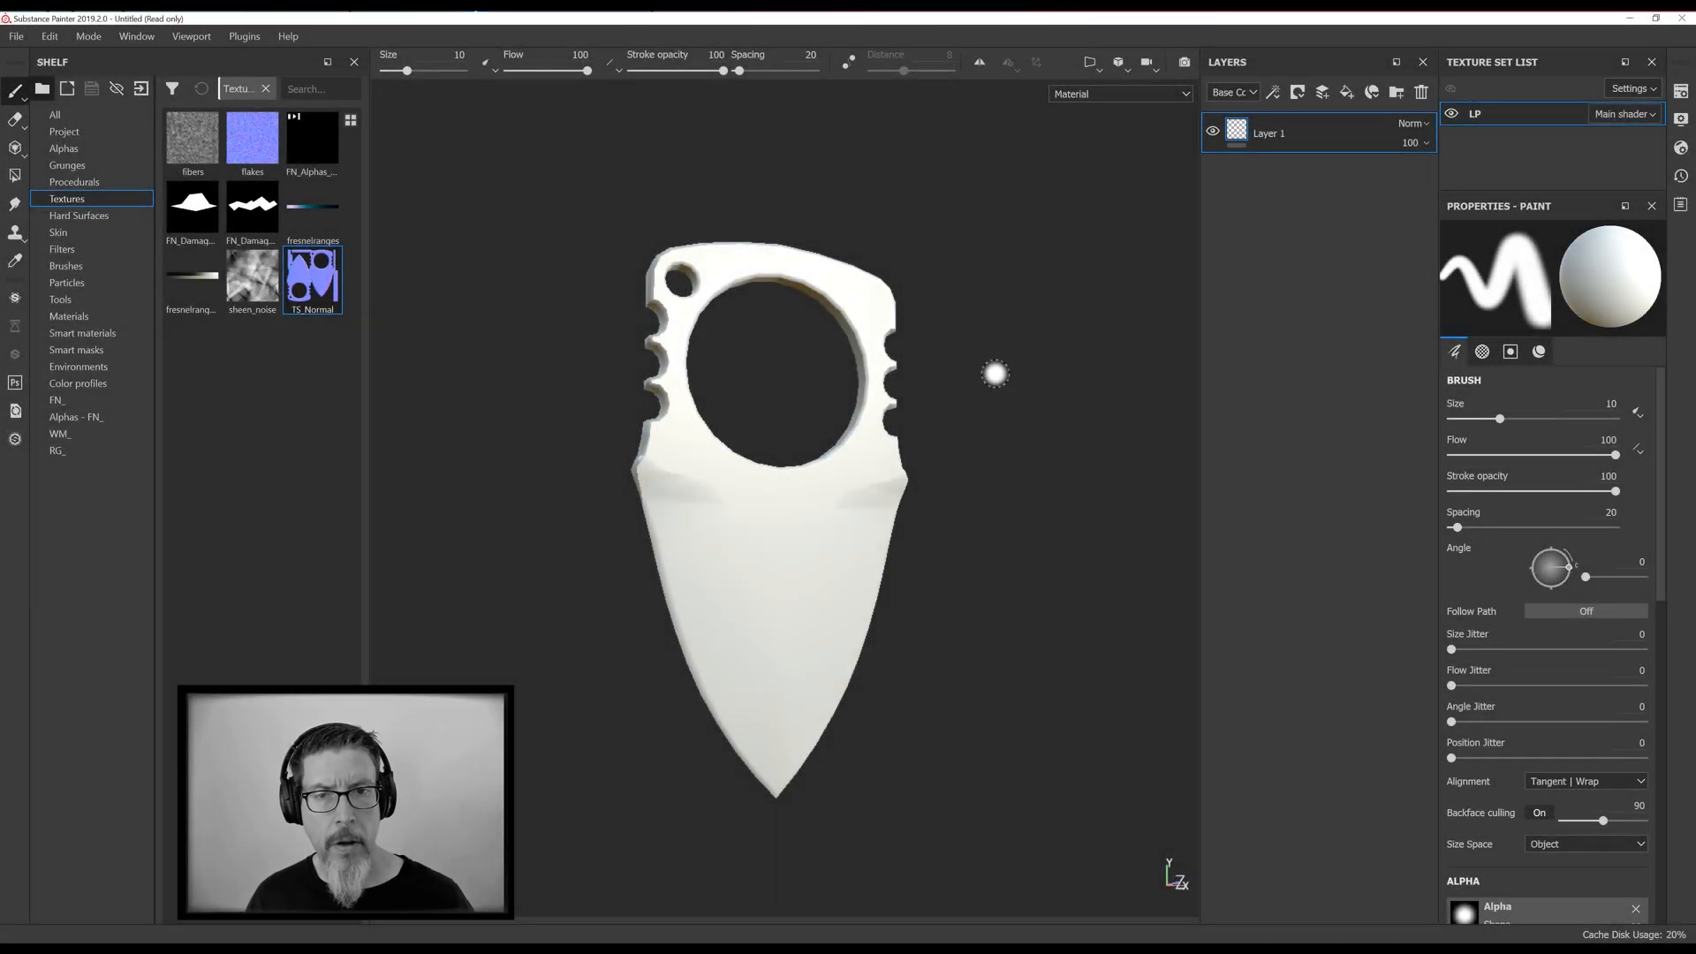
In Substance Painter, assign the TS_Normal texture as the LP texture set's normal mesh map.
{"action": "mouse_move", "coordinate": [994, 373]}
{"action": "left_mouse_down", "text": "alt"}
{"action": "mouse_move", "coordinate": [1064, 491]}
{"action": "mouse_move", "coordinate": [1207, 382]}
{"action": "mouse_move", "coordinate": [991, 428]}
{"action": "mouse_move", "coordinate": [938, 350]}
{"action": "mouse_move", "coordinate": [952, 344]}
{"action": "left_mouse_up", "text": "alt"}
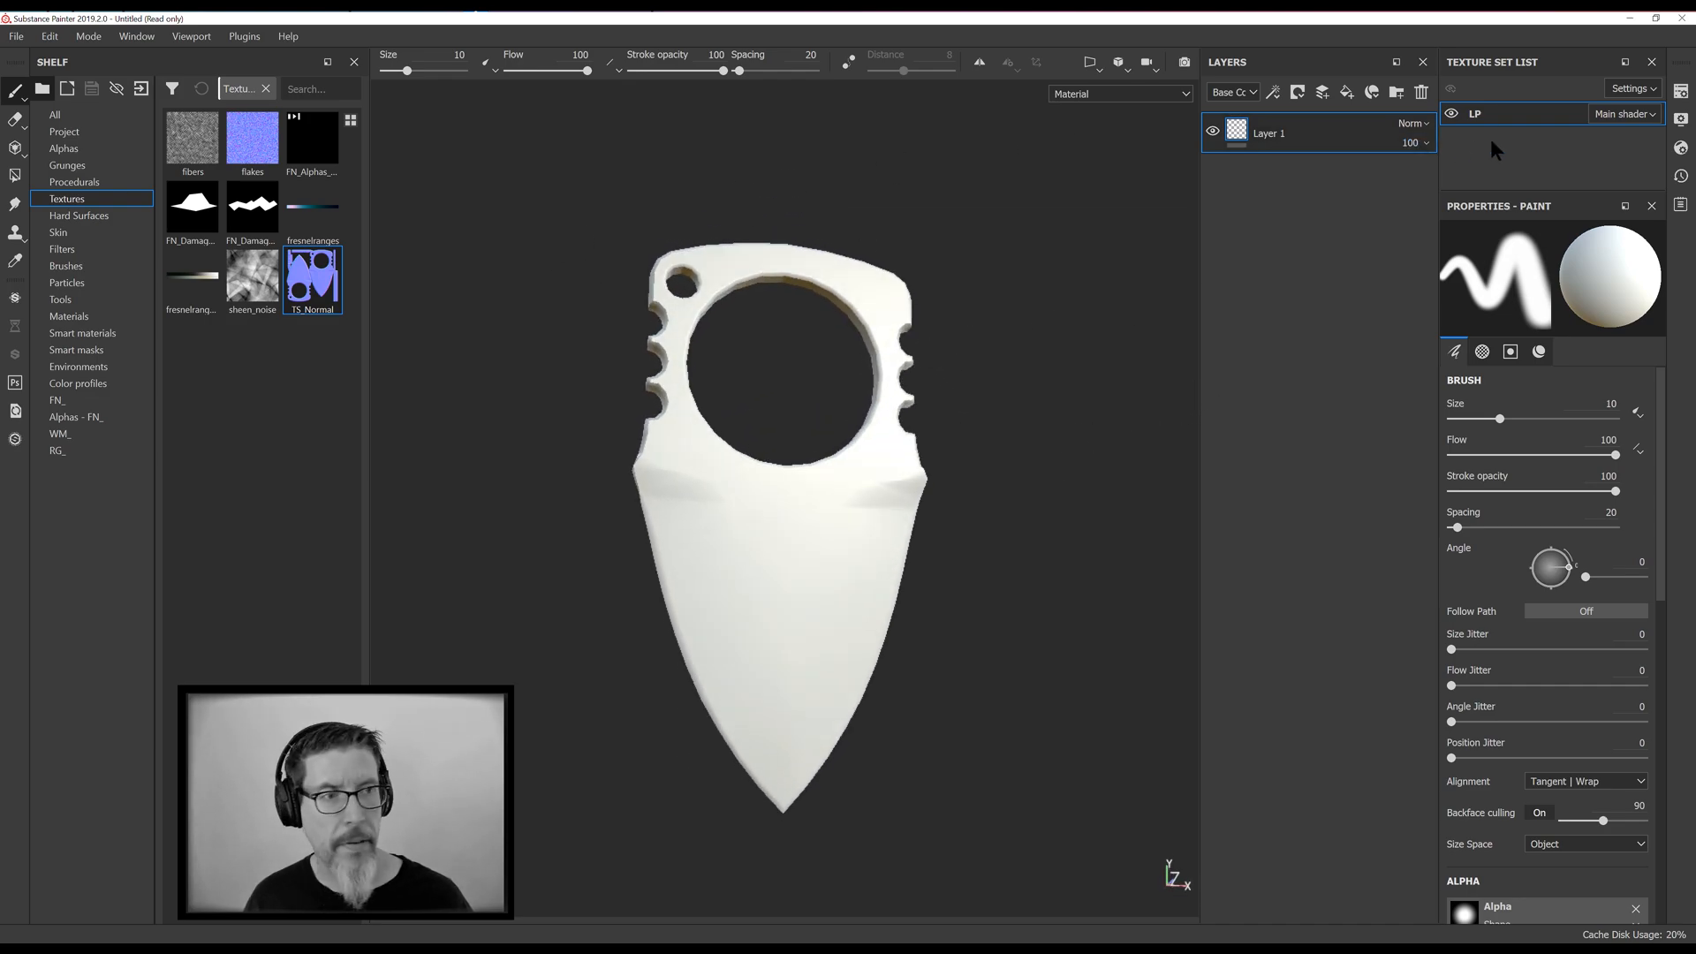
{"action": "left_click", "coordinate": [1680, 91]}
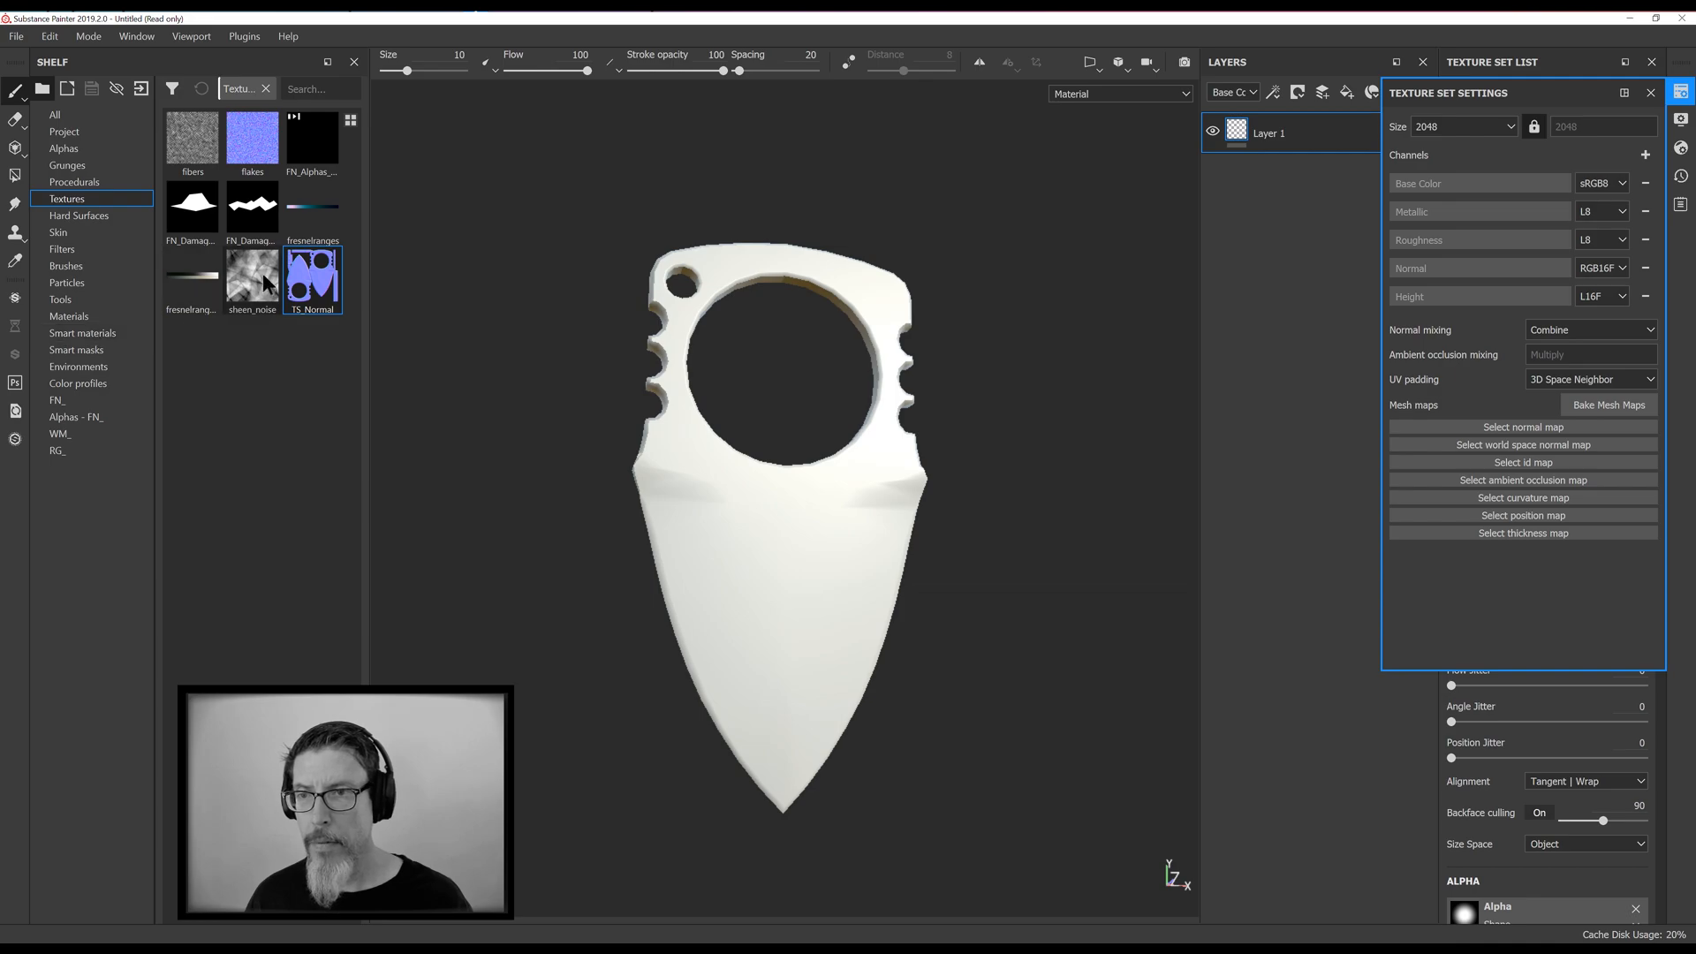
{"action": "left_click_drag", "start_coordinate": [318, 280], "coordinate": [1424, 428]}
Examine how the assigned normal map shades the knife's rings, finger notches and blade edges.
{"action": "left_click_drag", "start_coordinate": [1063, 620], "coordinate": [1044, 650], "text": "alt"}
{"action": "scroll", "coordinate": [582, 327], "scroll_direction": "up", "scroll_amount": 5}
{"action": "mouse_move", "coordinate": [623, 381]}
{"action": "left_mouse_down", "text": "alt"}
{"action": "mouse_move", "coordinate": [644, 303]}
{"action": "mouse_move", "coordinate": [726, 333]}
{"action": "mouse_move", "coordinate": [644, 295]}
{"action": "mouse_move", "coordinate": [848, 487]}
{"action": "mouse_move", "coordinate": [738, 321]}
{"action": "mouse_move", "coordinate": [686, 477]}
{"action": "mouse_move", "coordinate": [754, 468]}
{"action": "mouse_move", "coordinate": [565, 362]}
{"action": "mouse_move", "coordinate": [581, 350]}
{"action": "left_mouse_up", "text": "alt"}
{"action": "scroll", "coordinate": [703, 456], "scroll_direction": "down", "scroll_amount": 3}
{"action": "scroll", "coordinate": [580, 349], "scroll_direction": "up", "scroll_amount": 4}
{"action": "mouse_move", "coordinate": [738, 374]}
{"action": "left_mouse_down", "text": "alt"}
{"action": "mouse_move", "coordinate": [555, 316]}
{"action": "mouse_move", "coordinate": [560, 333]}
{"action": "mouse_move", "coordinate": [889, 310]}
{"action": "left_mouse_up", "text": "alt"}
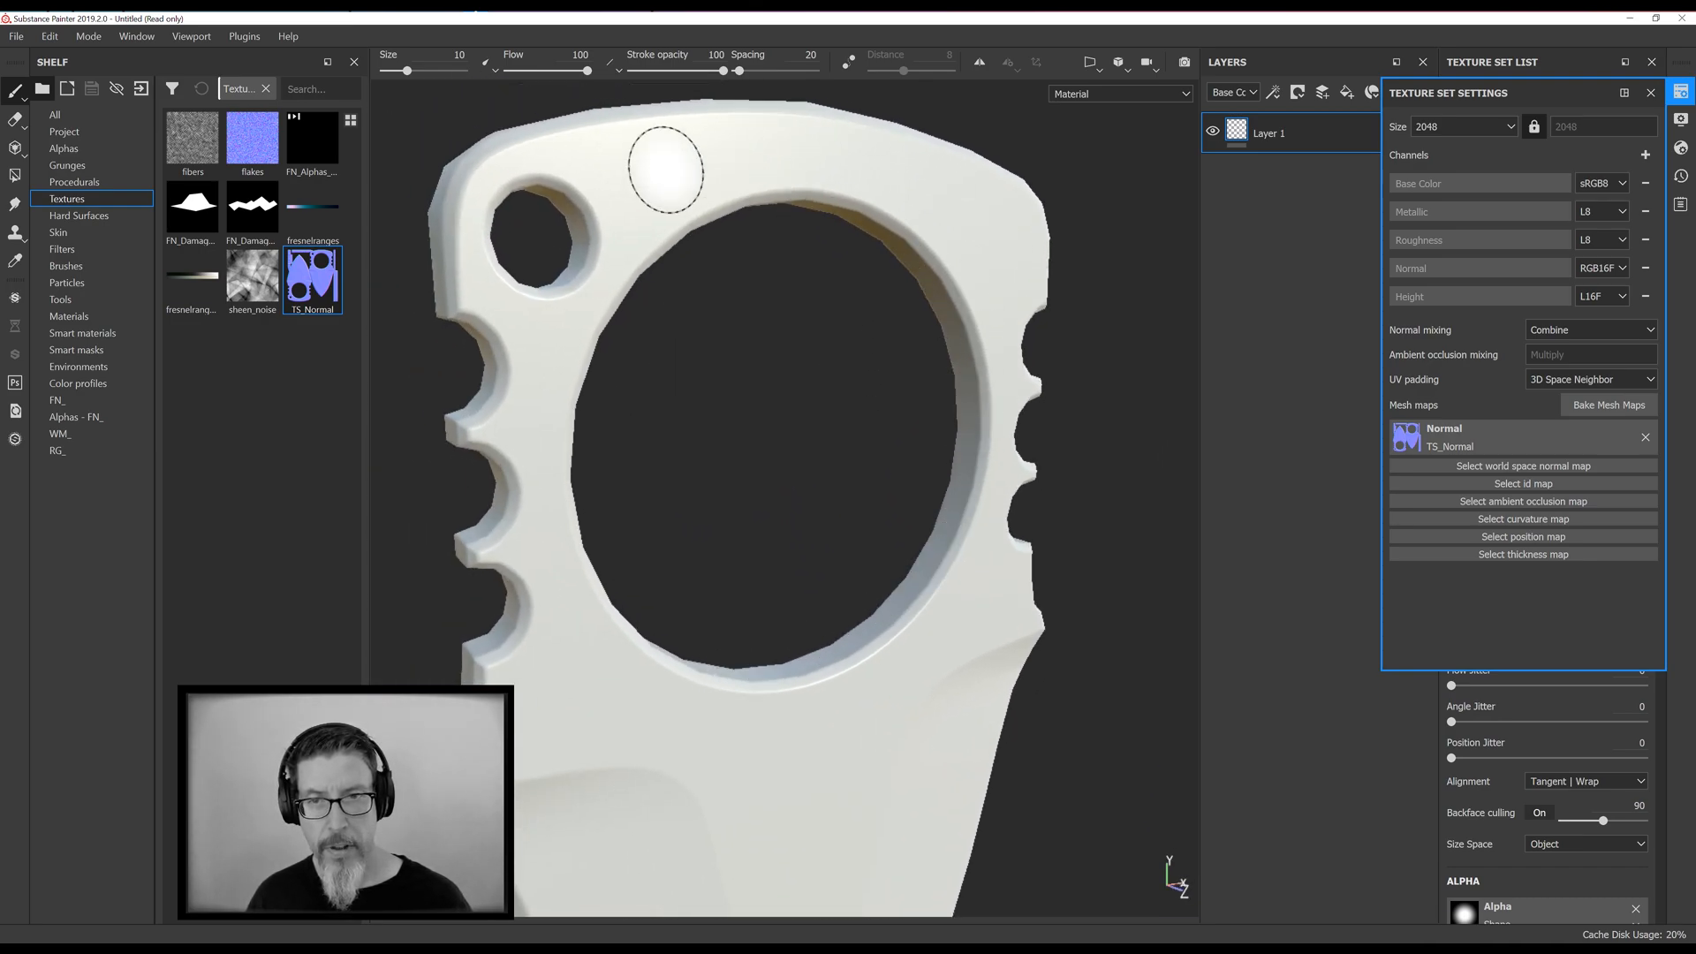
{"action": "scroll", "coordinate": [655, 477], "scroll_direction": "down", "scroll_amount": 5}
{"action": "left_click_drag", "start_coordinate": [614, 481], "coordinate": [641, 512], "text": "alt"}
{"action": "mouse_move", "coordinate": [642, 513]}
{"action": "right_mouse_down", "text": "shift"}
{"action": "mouse_move", "coordinate": [597, 502]}
{"action": "mouse_move", "coordinate": [631, 498]}
{"action": "right_mouse_up", "text": "shift"}
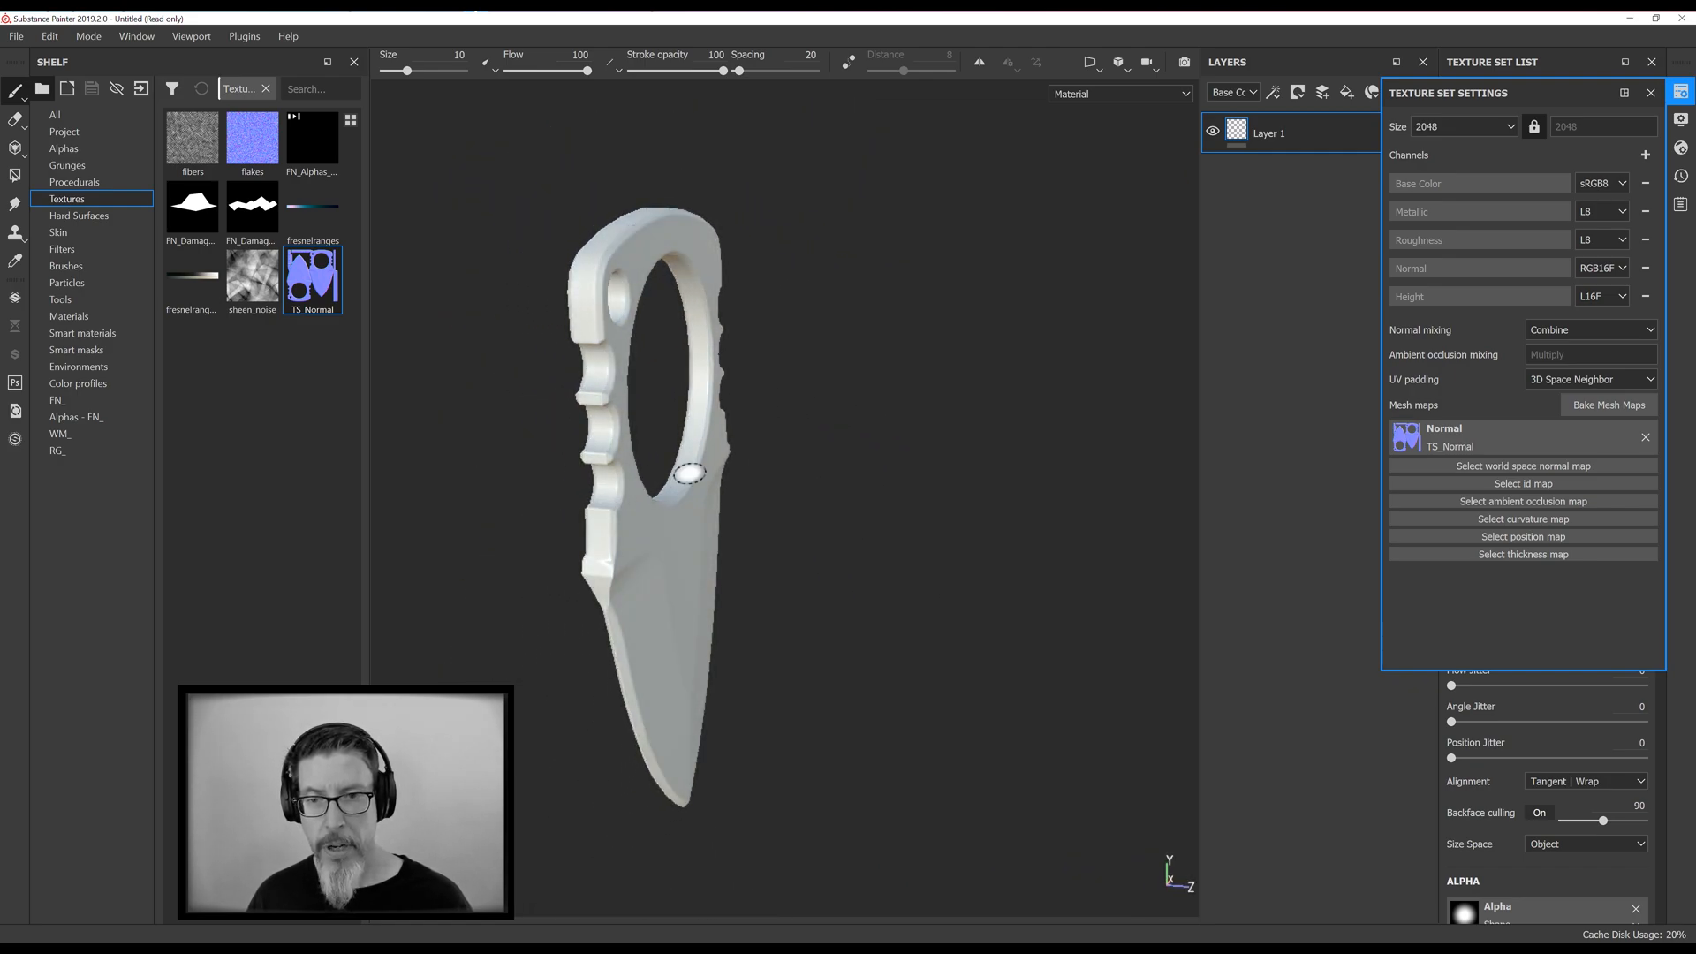
{"action": "left_click_drag", "start_coordinate": [689, 473], "coordinate": [700, 526], "text": "alt"}
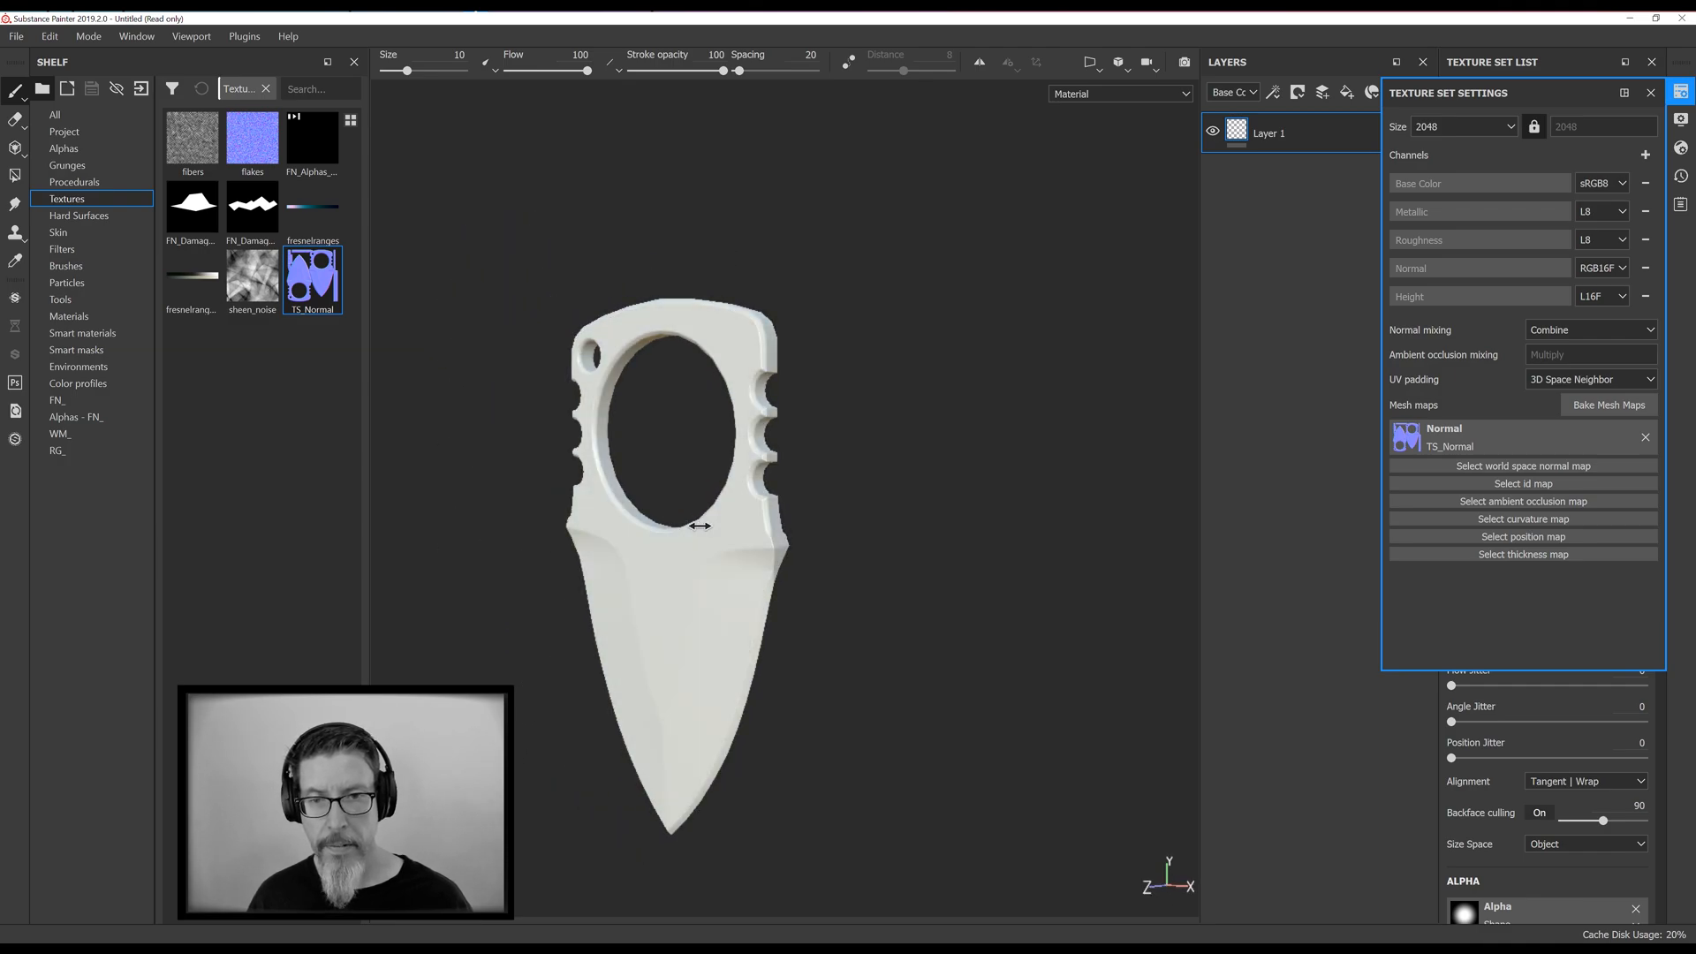
Bake the LP mesh maps at output size 2048 with Normal and ID left out, and close the Texture Set Settings.
{"action": "left_click", "coordinate": [1601, 403]}
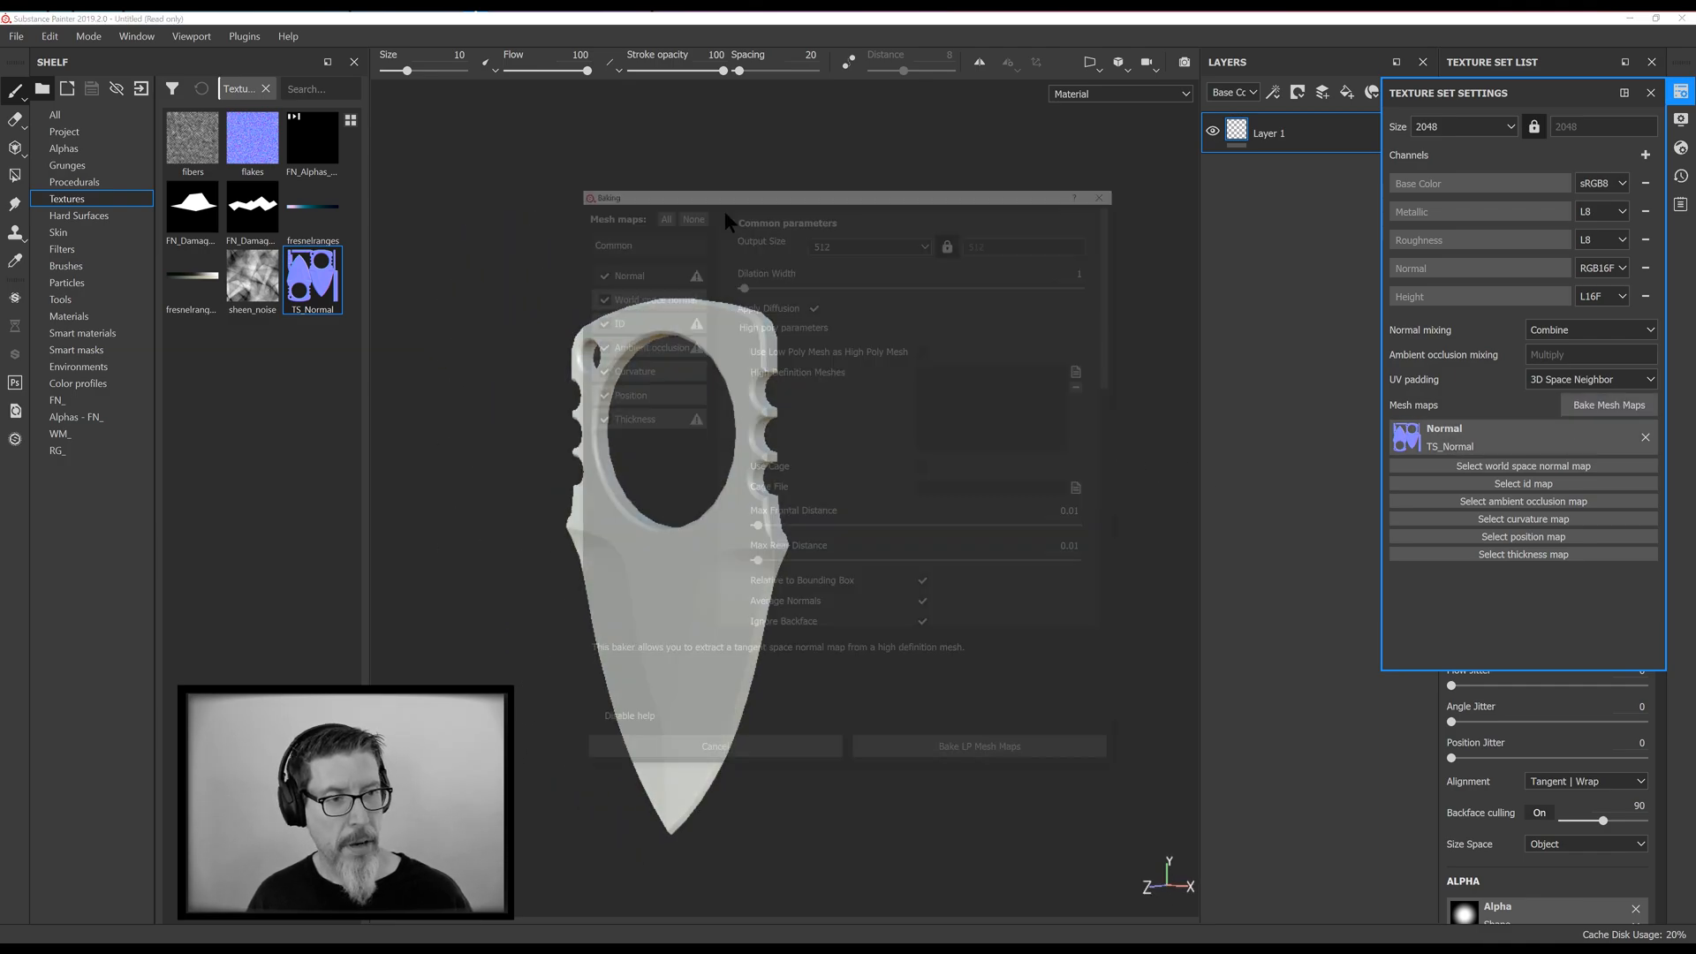
{"action": "left_click", "coordinate": [827, 239]}
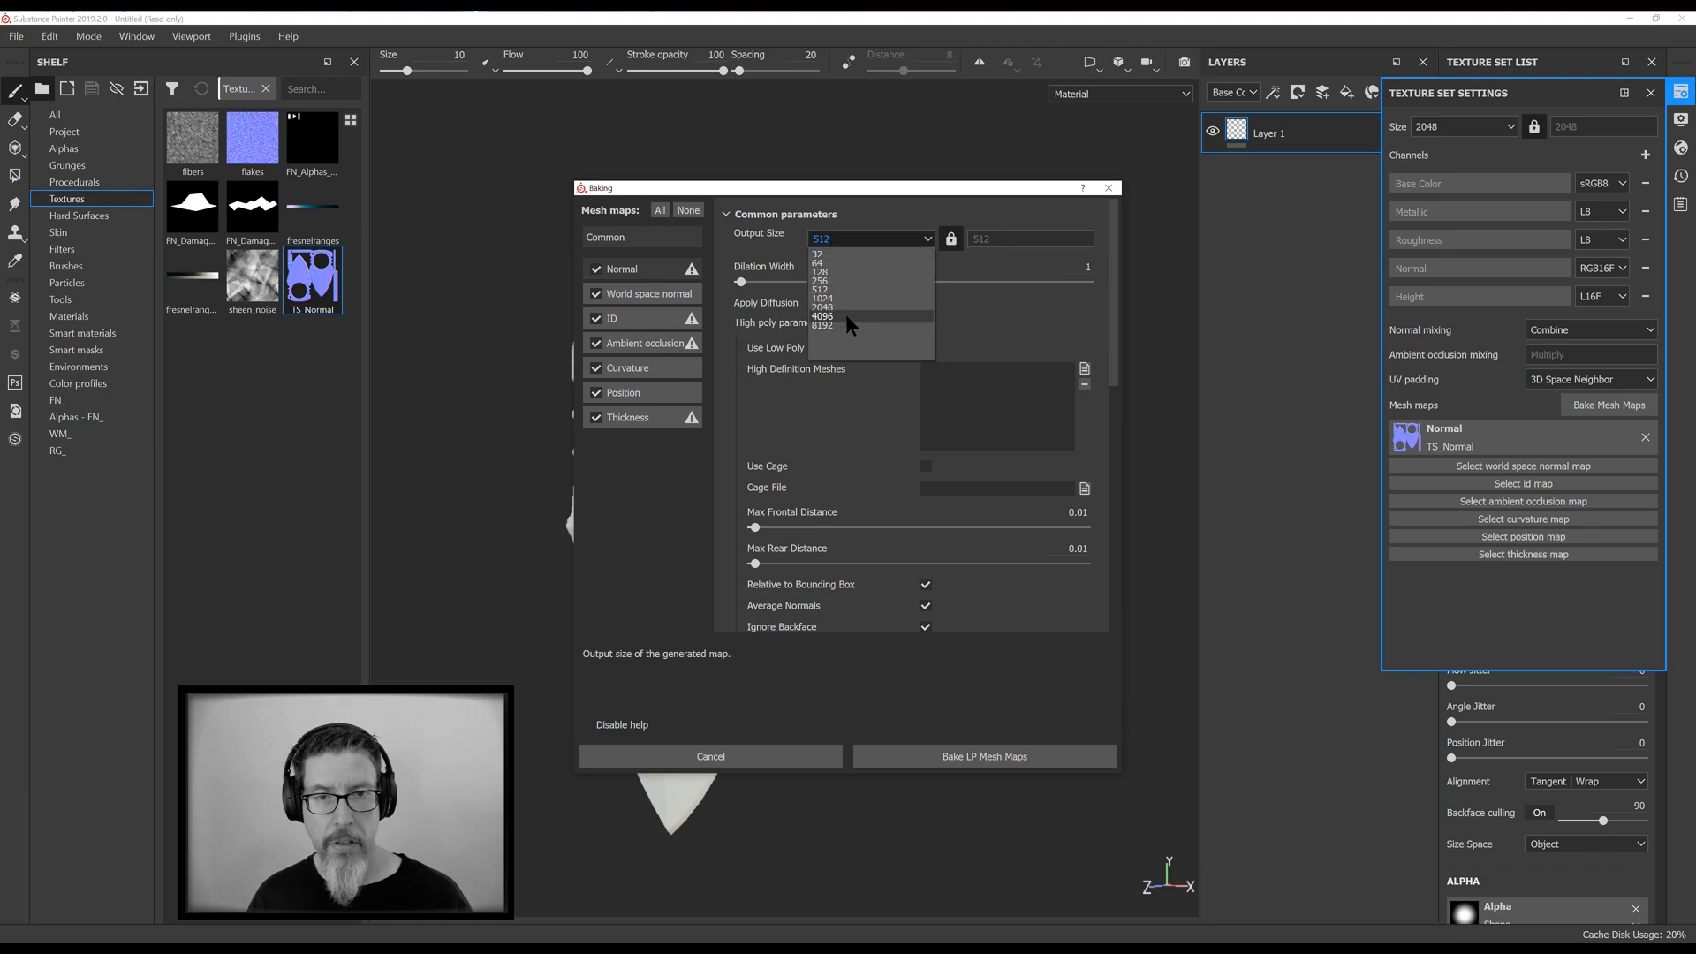
{"action": "left_click", "coordinate": [848, 303]}
{"action": "left_click", "coordinate": [596, 269]}
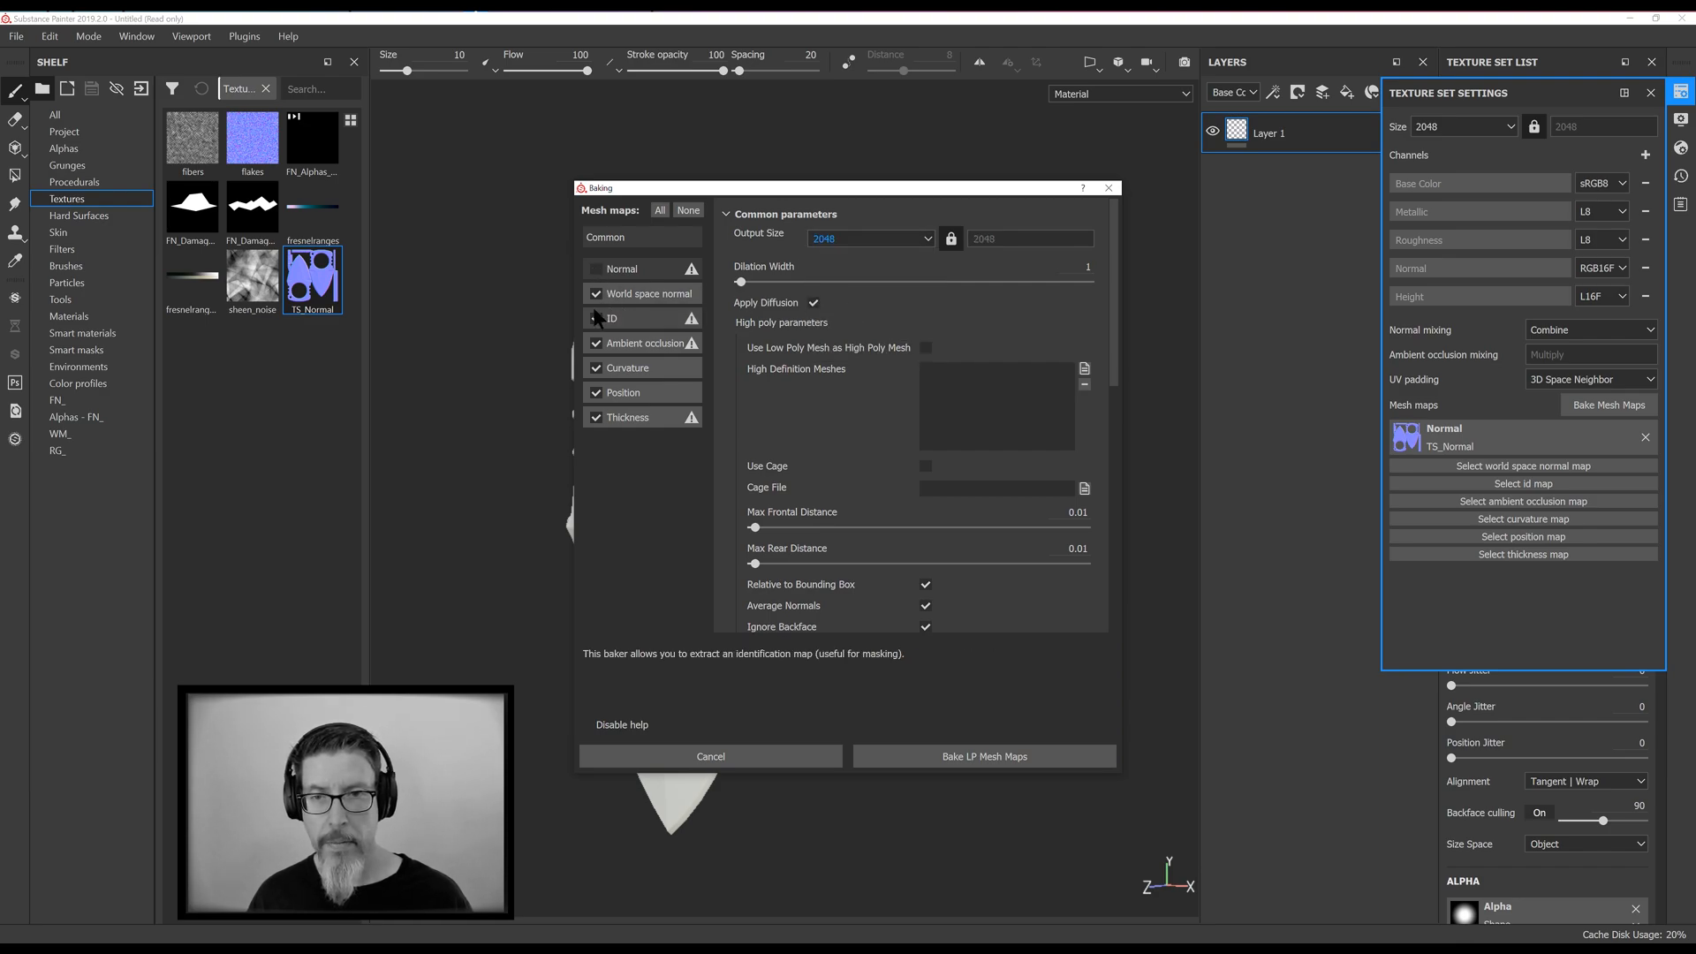
{"action": "left_click", "coordinate": [938, 747]}
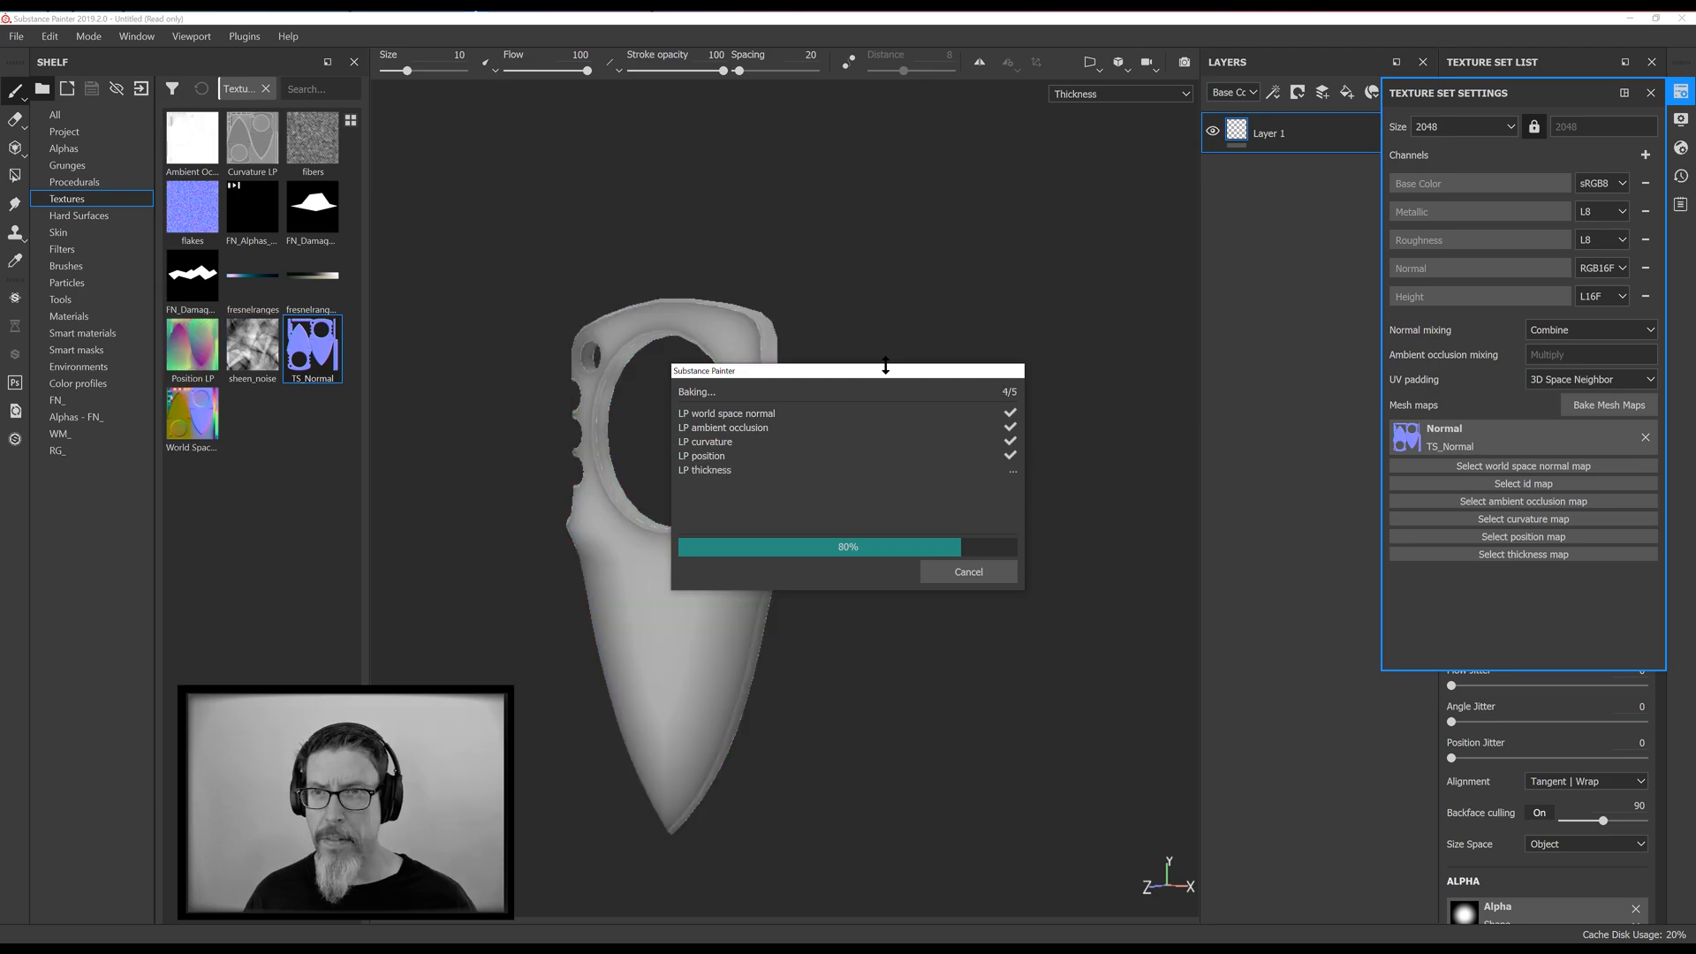
{"action": "left_click", "coordinate": [962, 581]}
{"action": "mouse_move", "coordinate": [879, 503]}
{"action": "left_mouse_down", "text": "alt"}
{"action": "mouse_move", "coordinate": [866, 371]}
{"action": "mouse_move", "coordinate": [931, 435]}
{"action": "mouse_move", "coordinate": [852, 508]}
{"action": "left_mouse_up", "text": "alt"}
{"action": "right_click_drag", "start_coordinate": [852, 508], "coordinate": [796, 455], "text": "alt"}
{"action": "middle_click_drag", "start_coordinate": [797, 455], "coordinate": [874, 452], "text": "alt"}
{"action": "left_click_drag", "start_coordinate": [875, 453], "coordinate": [899, 434], "text": "alt"}
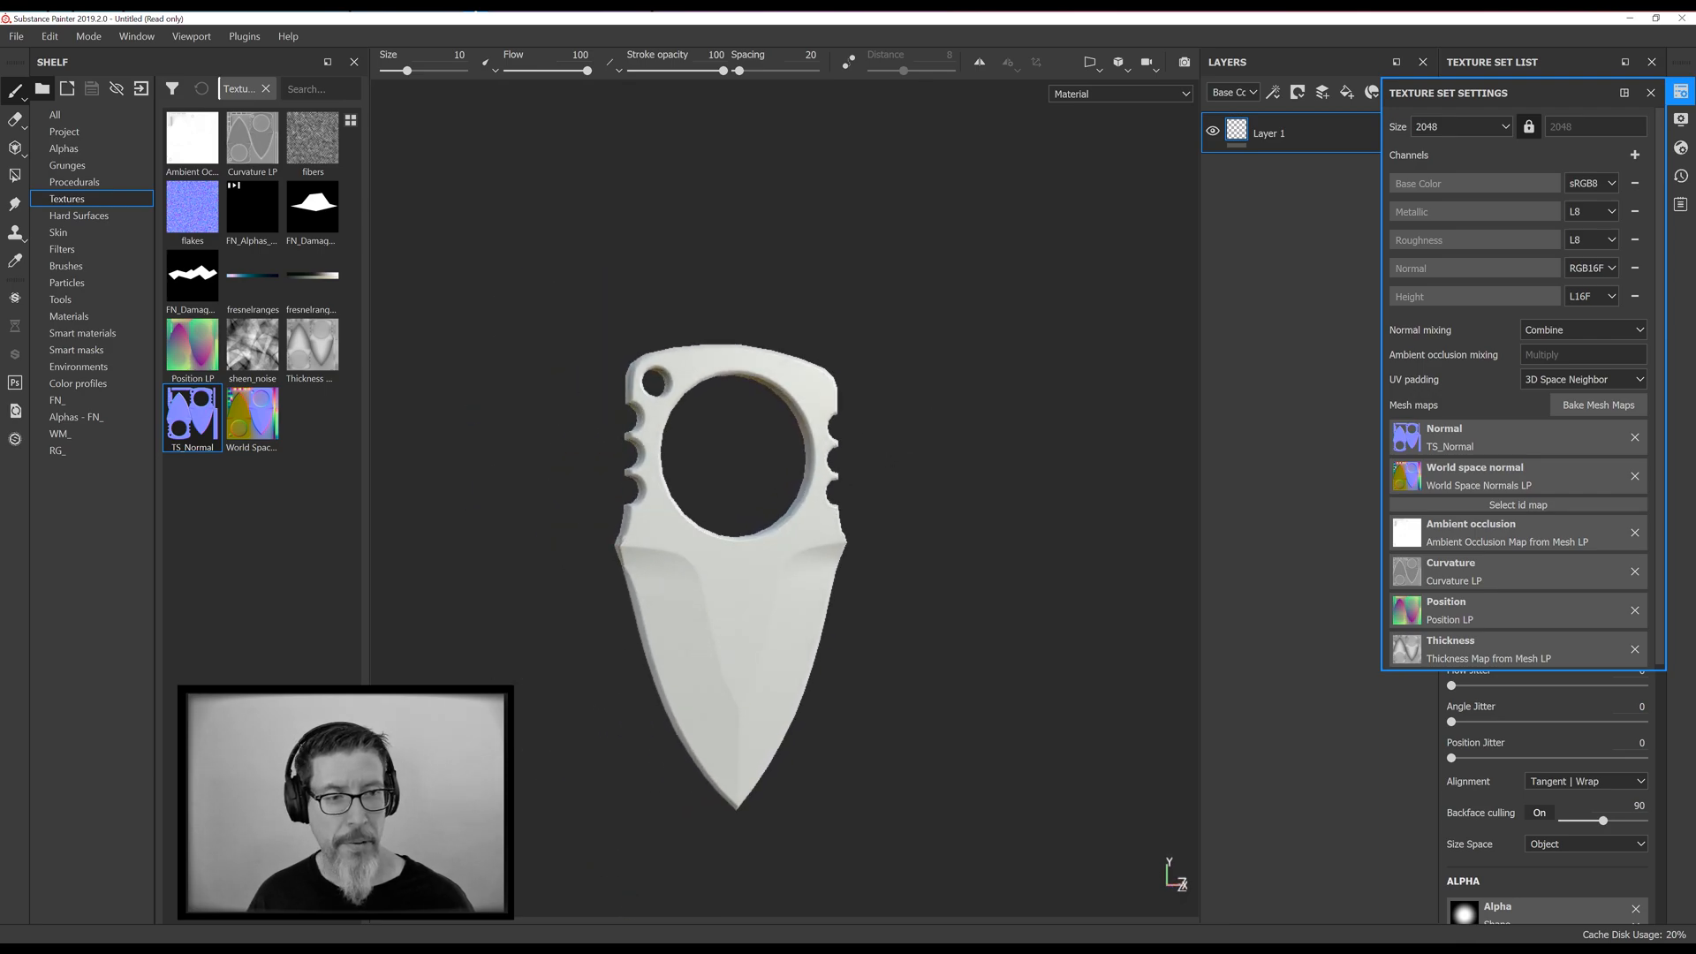
{"action": "left_click", "coordinate": [1681, 95]}
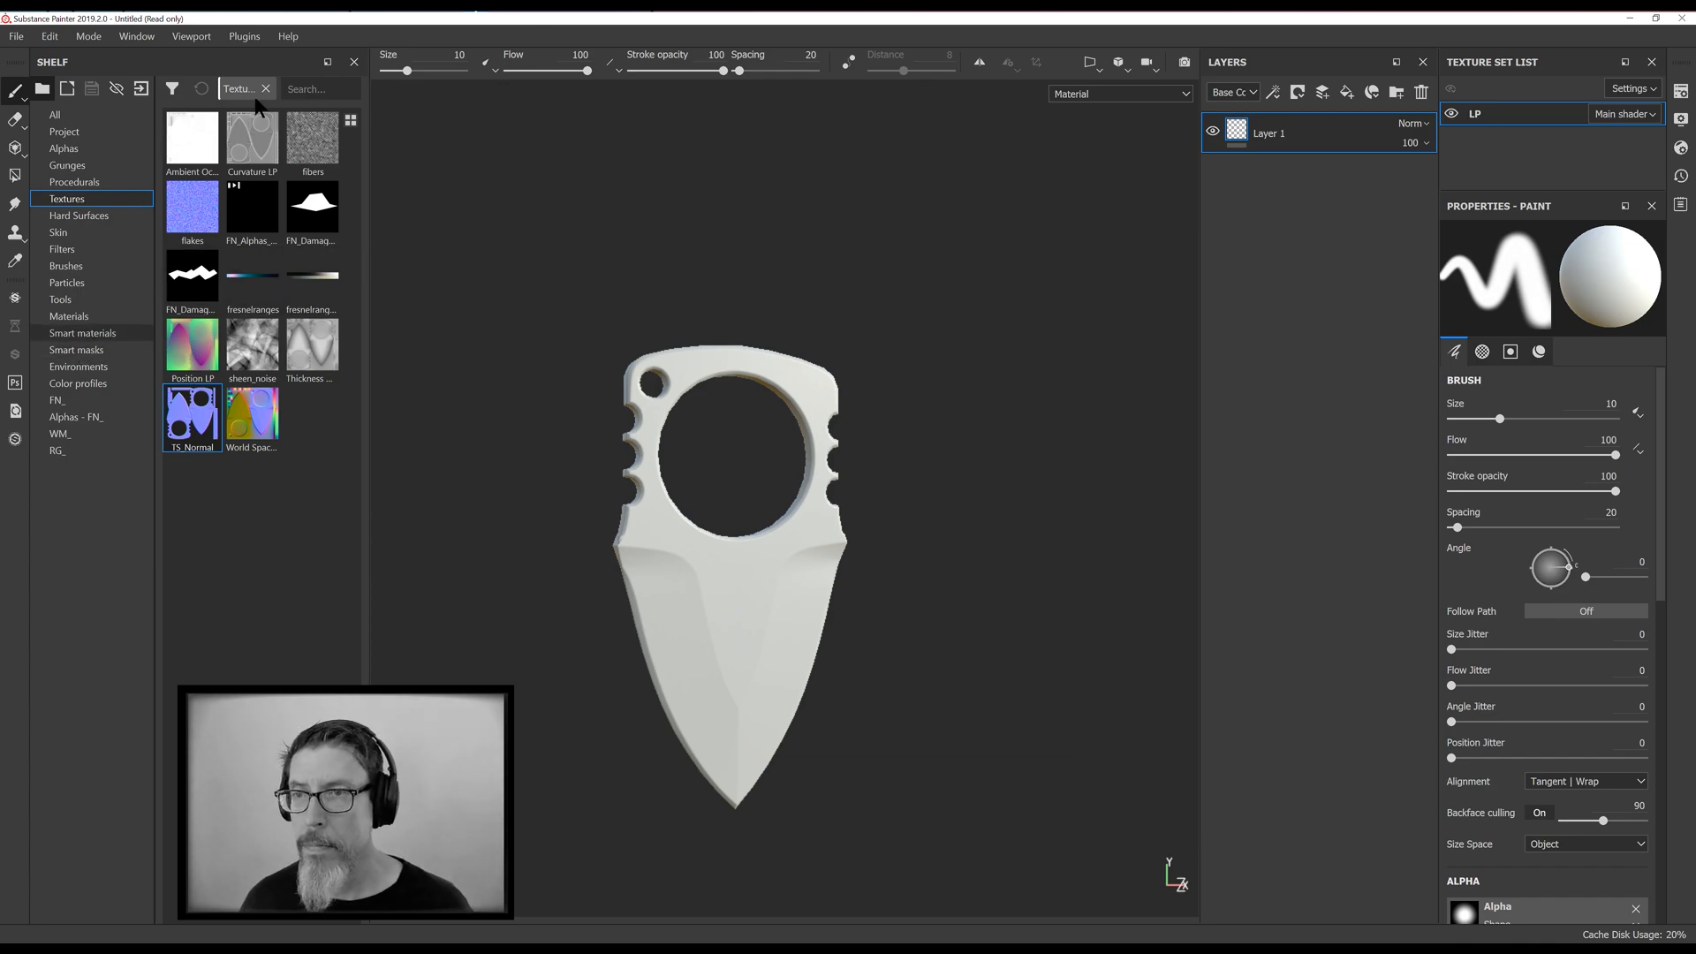
Filter the smart materials by "jro" and add JRO_Gold_Edge_01 to the knife's layer stack.
{"action": "left_click", "coordinate": [312, 89]}
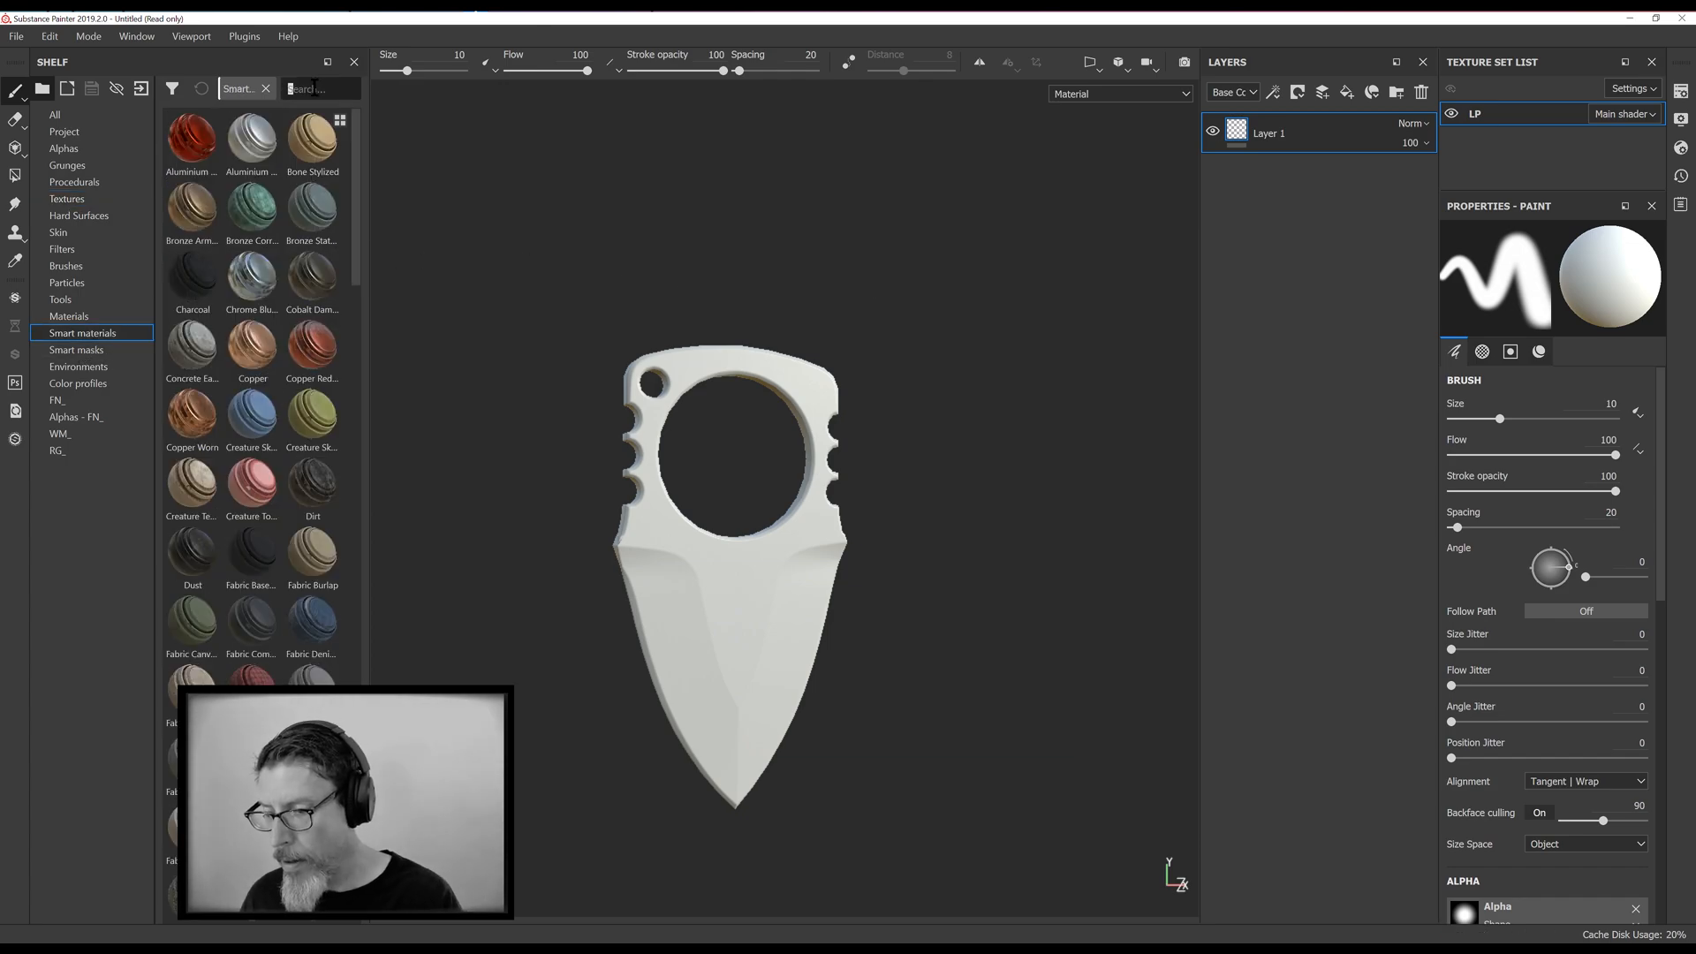
{"action": "type", "text": "jro"}
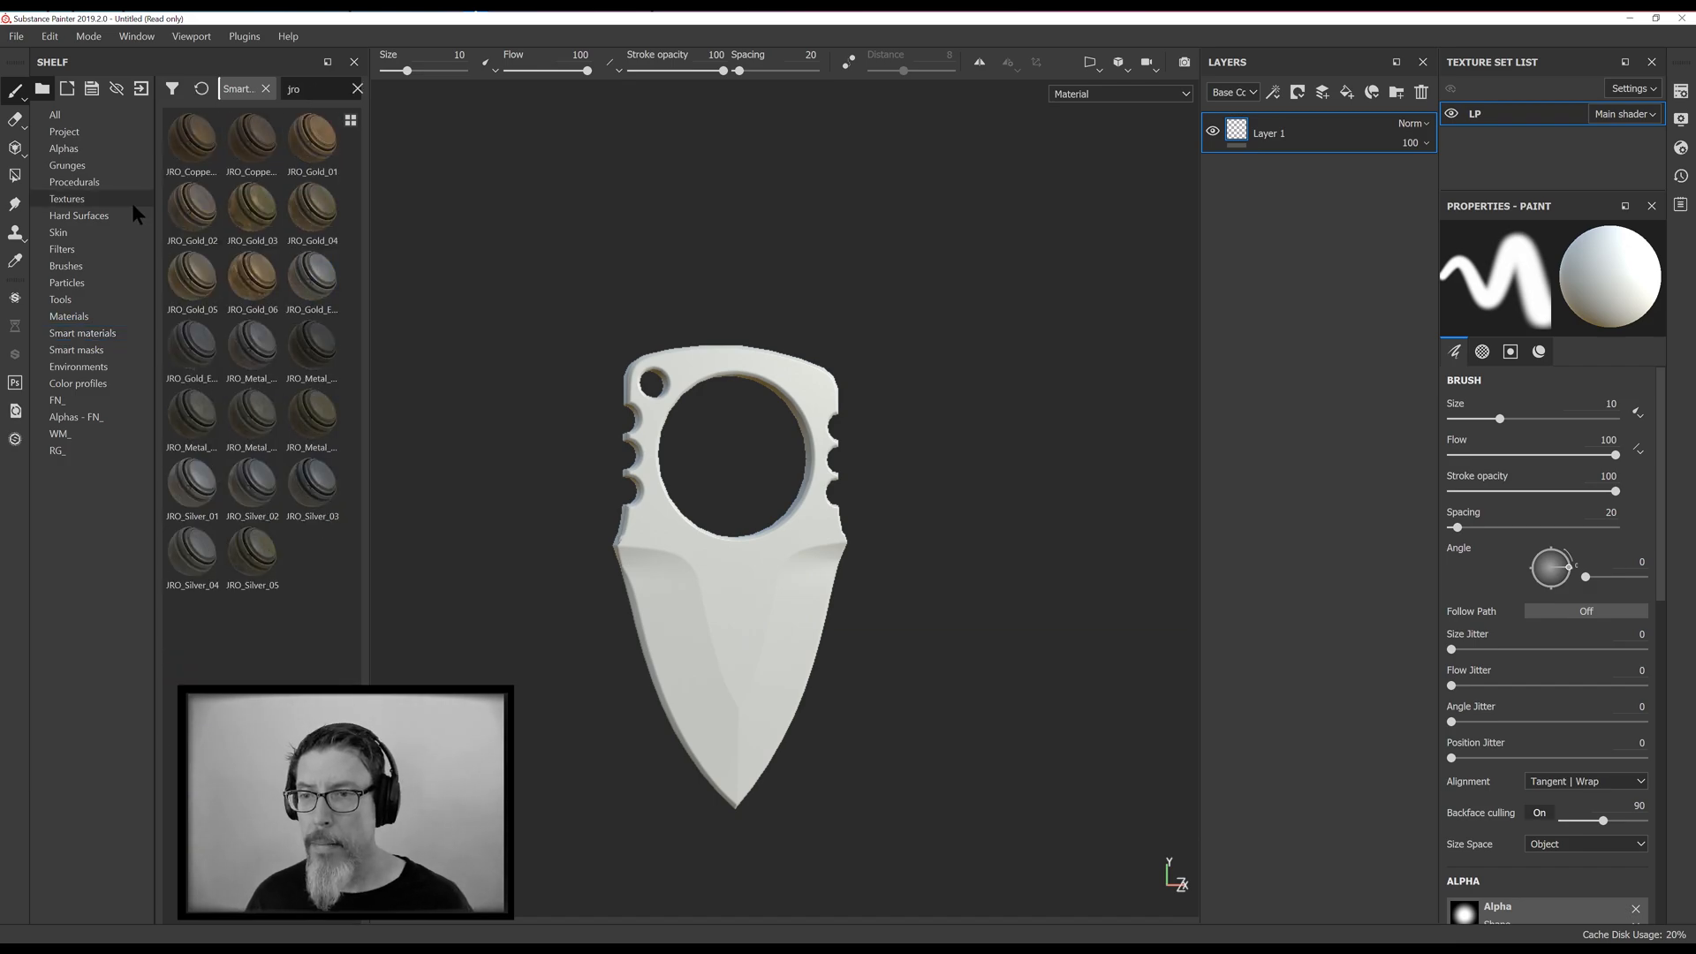
{"action": "left_click_drag", "start_coordinate": [310, 287], "coordinate": [1282, 303]}
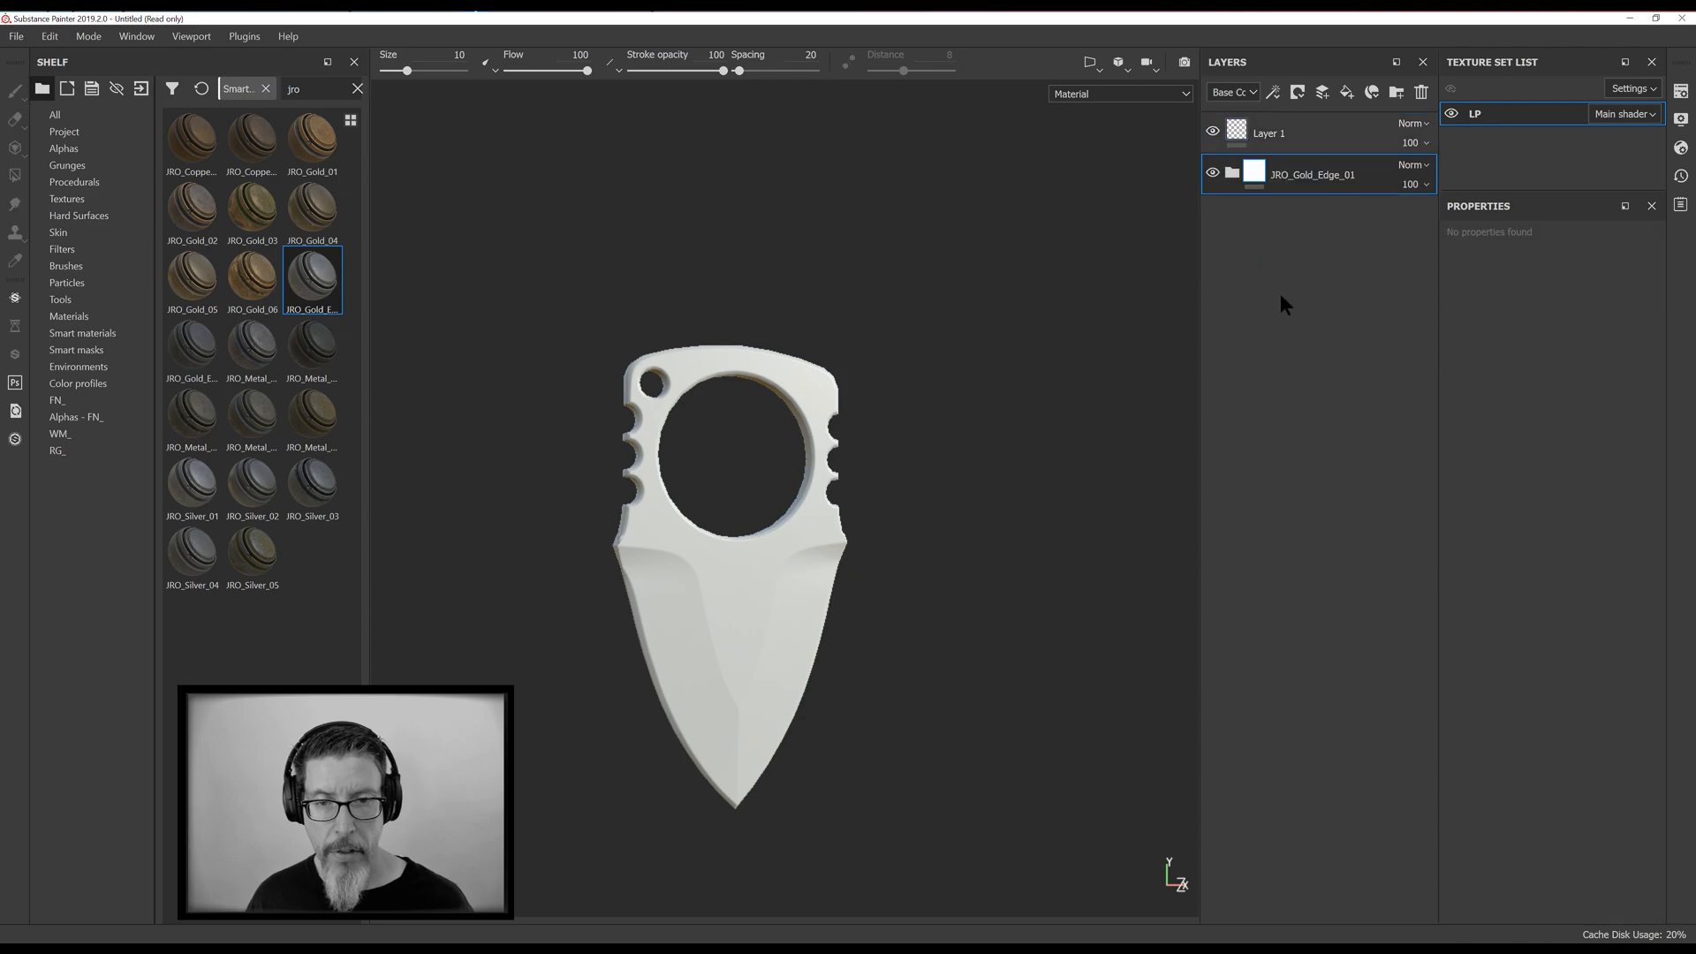
Examine the JRO_Gold_Edge_01 material's edge wear around the handle ring, lanyard hole and blade.
{"action": "left_click_drag", "start_coordinate": [977, 560], "coordinate": [1018, 599], "text": "alt"}
{"action": "scroll", "coordinate": [706, 450], "scroll_direction": "up", "scroll_amount": 5}
{"action": "left_click_drag", "start_coordinate": [622, 434], "coordinate": [697, 408], "text": "alt"}
{"action": "middle_click_drag", "start_coordinate": [698, 408], "coordinate": [747, 441], "text": "alt"}
{"action": "scroll", "coordinate": [623, 416], "scroll_direction": "down", "scroll_amount": 2}
{"action": "left_click_drag", "start_coordinate": [623, 424], "coordinate": [722, 382], "text": "alt"}
{"action": "scroll", "coordinate": [638, 320], "scroll_direction": "up", "scroll_amount": 3}
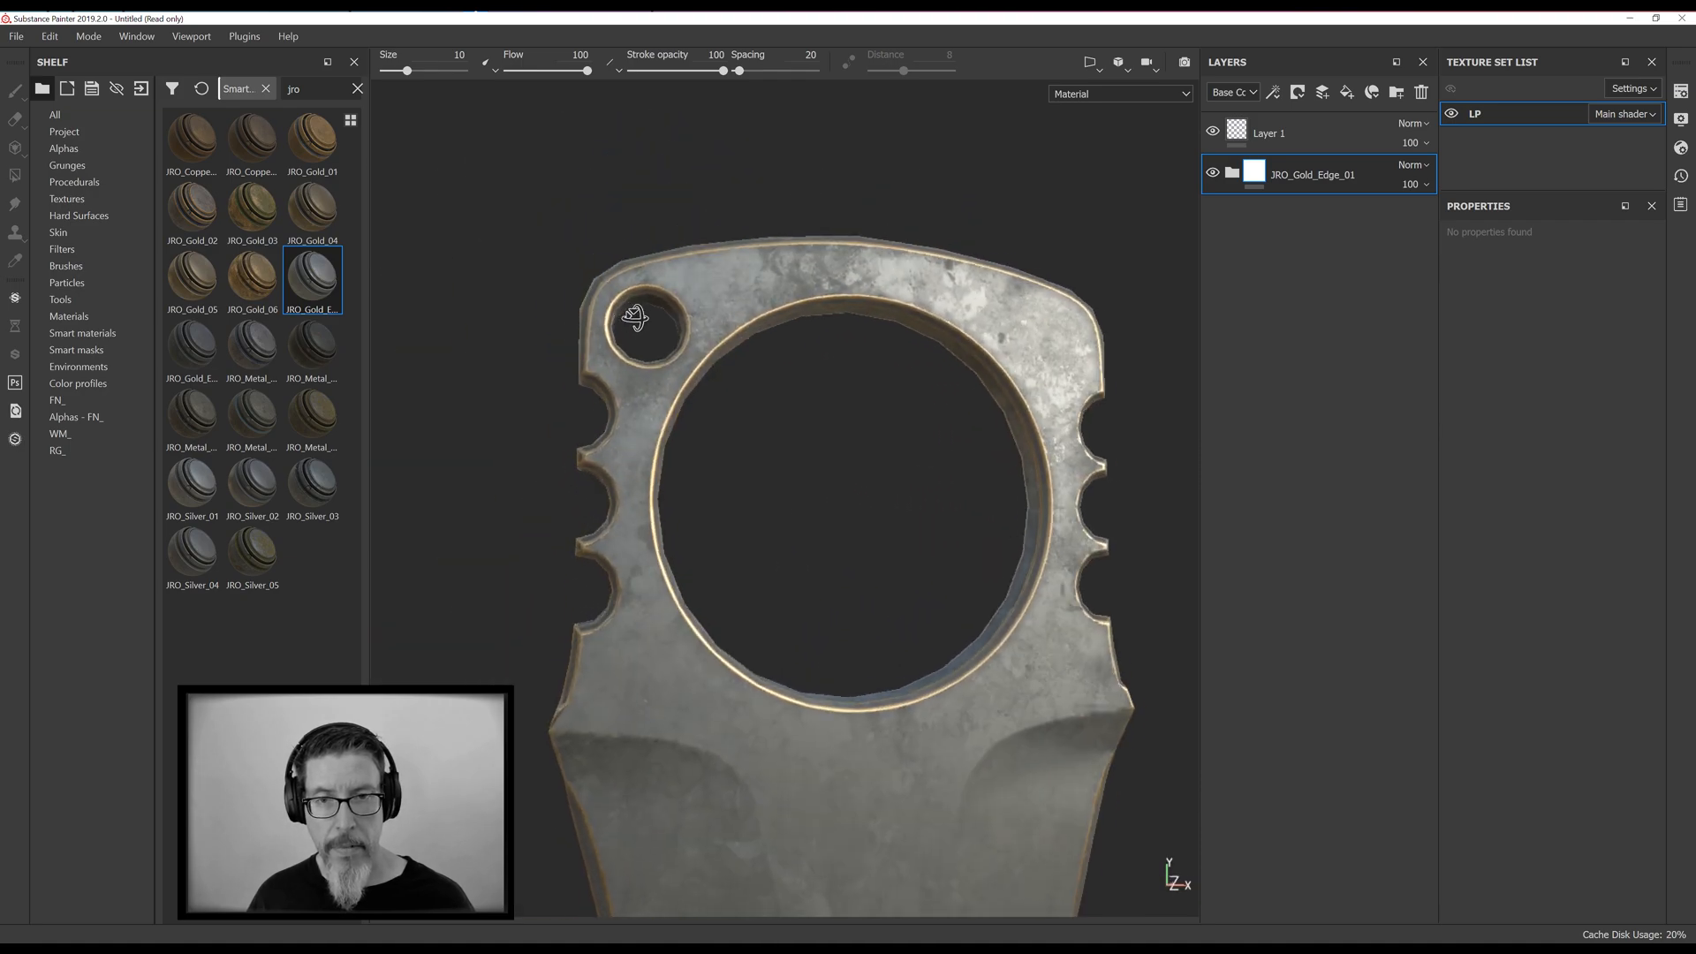
{"action": "scroll", "coordinate": [803, 500], "scroll_direction": "down", "scroll_amount": 4}
{"action": "left_click_drag", "start_coordinate": [784, 447], "coordinate": [883, 477], "text": "alt"}
Delete the JRO_Gold_Edge_01 group and Layer 1, and apply the JRO_Silver_01 smart material to the knife instead.
{"action": "left_click", "coordinate": [1421, 93]}
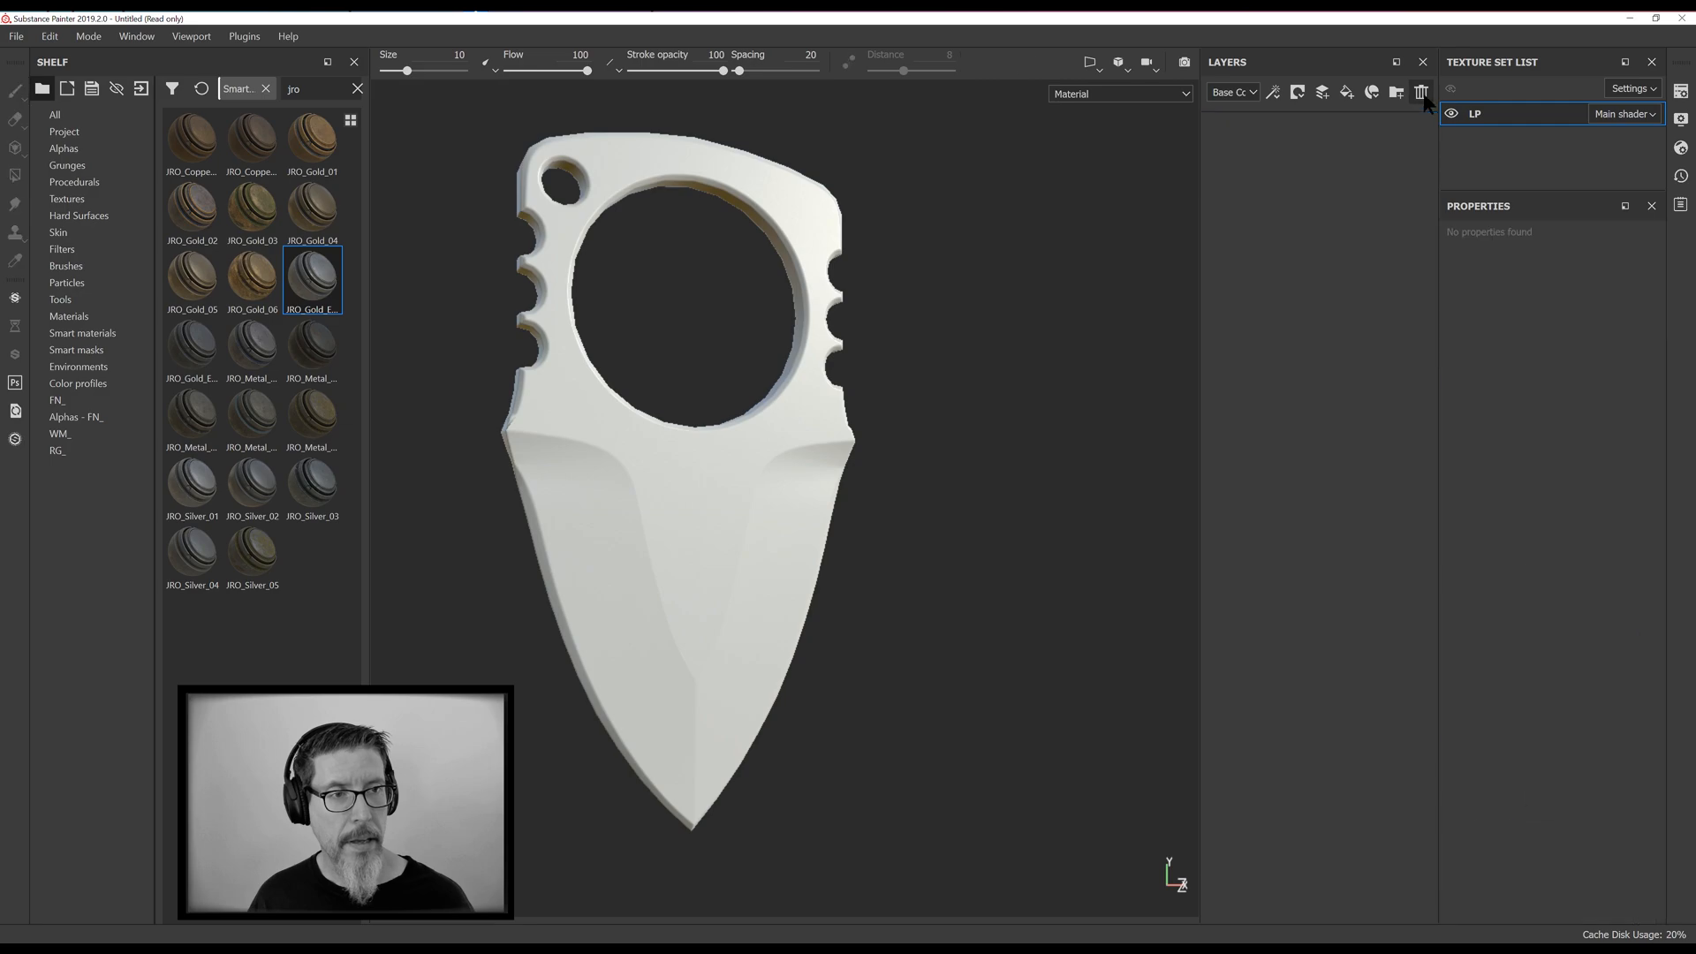
{"action": "left_click_drag", "start_coordinate": [192, 484], "coordinate": [1316, 281]}
{"action": "mouse_move", "coordinate": [963, 362]}
{"action": "left_mouse_down", "text": "alt"}
{"action": "mouse_move", "coordinate": [977, 374]}
{"action": "mouse_move", "coordinate": [962, 435]}
{"action": "mouse_move", "coordinate": [970, 397]}
{"action": "mouse_move", "coordinate": [1045, 439]}
{"action": "mouse_move", "coordinate": [992, 367]}
{"action": "mouse_move", "coordinate": [992, 439]}
{"action": "mouse_move", "coordinate": [922, 414]}
{"action": "mouse_move", "coordinate": [1121, 352]}
{"action": "mouse_move", "coordinate": [1162, 368]}
{"action": "mouse_move", "coordinate": [764, 388]}
{"action": "mouse_move", "coordinate": [636, 292]}
{"action": "mouse_move", "coordinate": [712, 363]}
{"action": "mouse_move", "coordinate": [775, 384]}
{"action": "mouse_move", "coordinate": [973, 284]}
{"action": "mouse_move", "coordinate": [928, 281]}
{"action": "left_mouse_up", "text": "alt"}
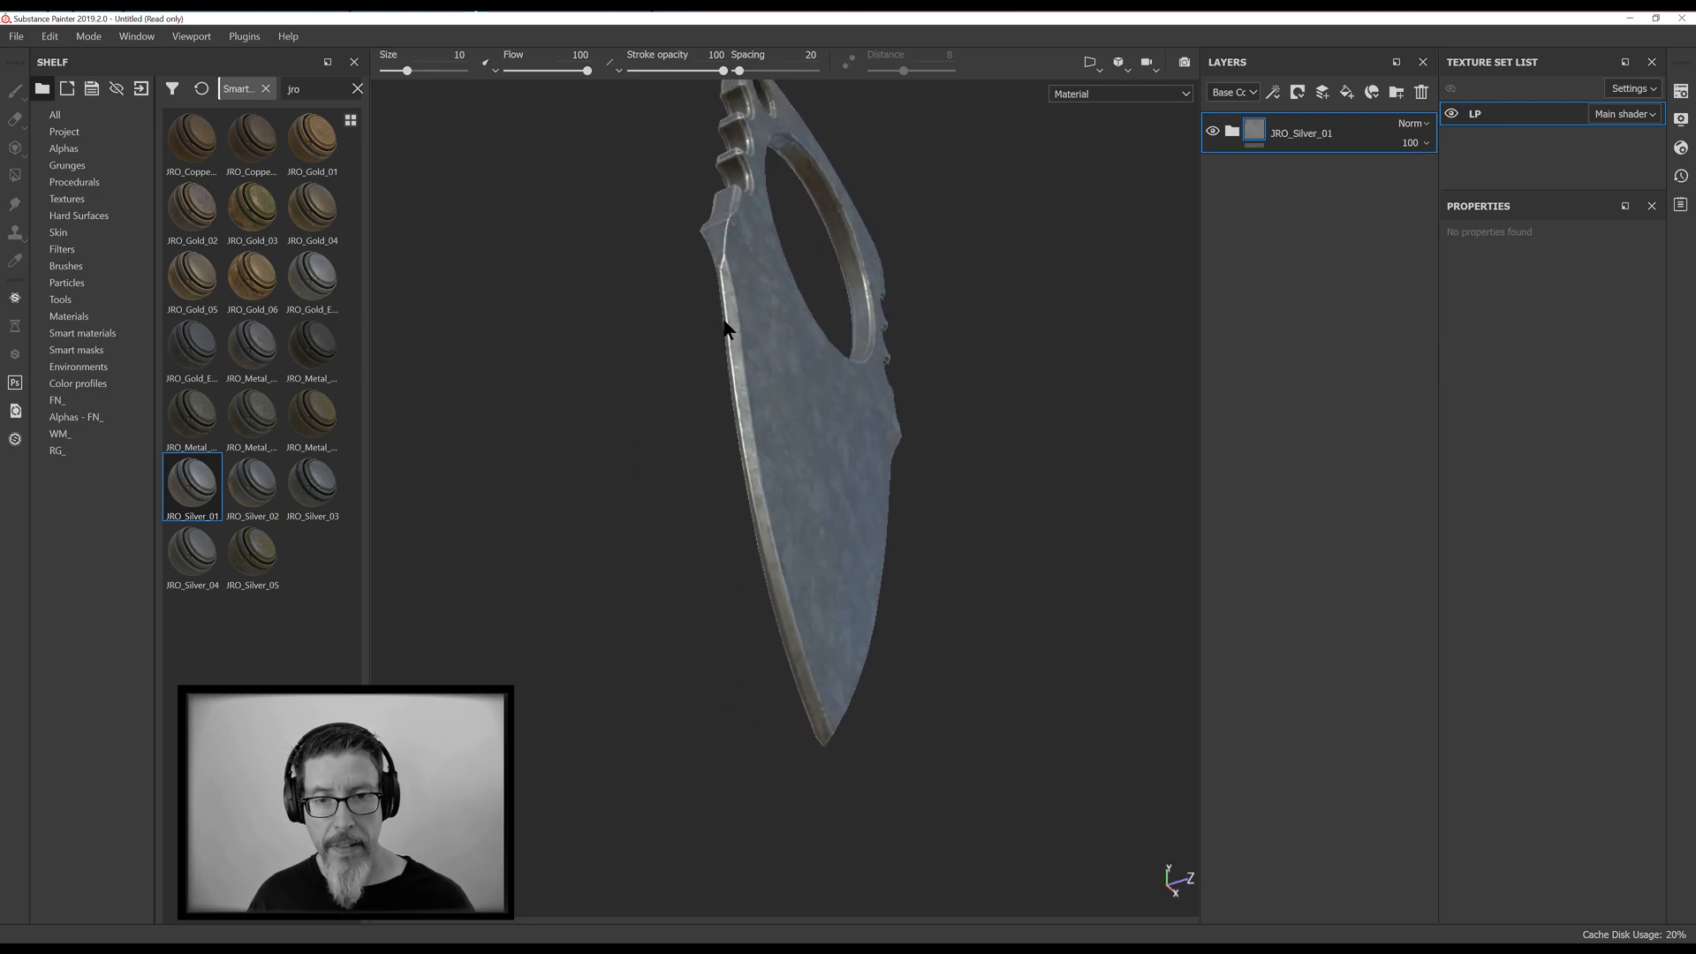
Examine the JRO_Silver_01 material on both faces and along the edges of the knife.
{"action": "left_click_drag", "start_coordinate": [723, 343], "coordinate": [553, 346], "text": "alt"}
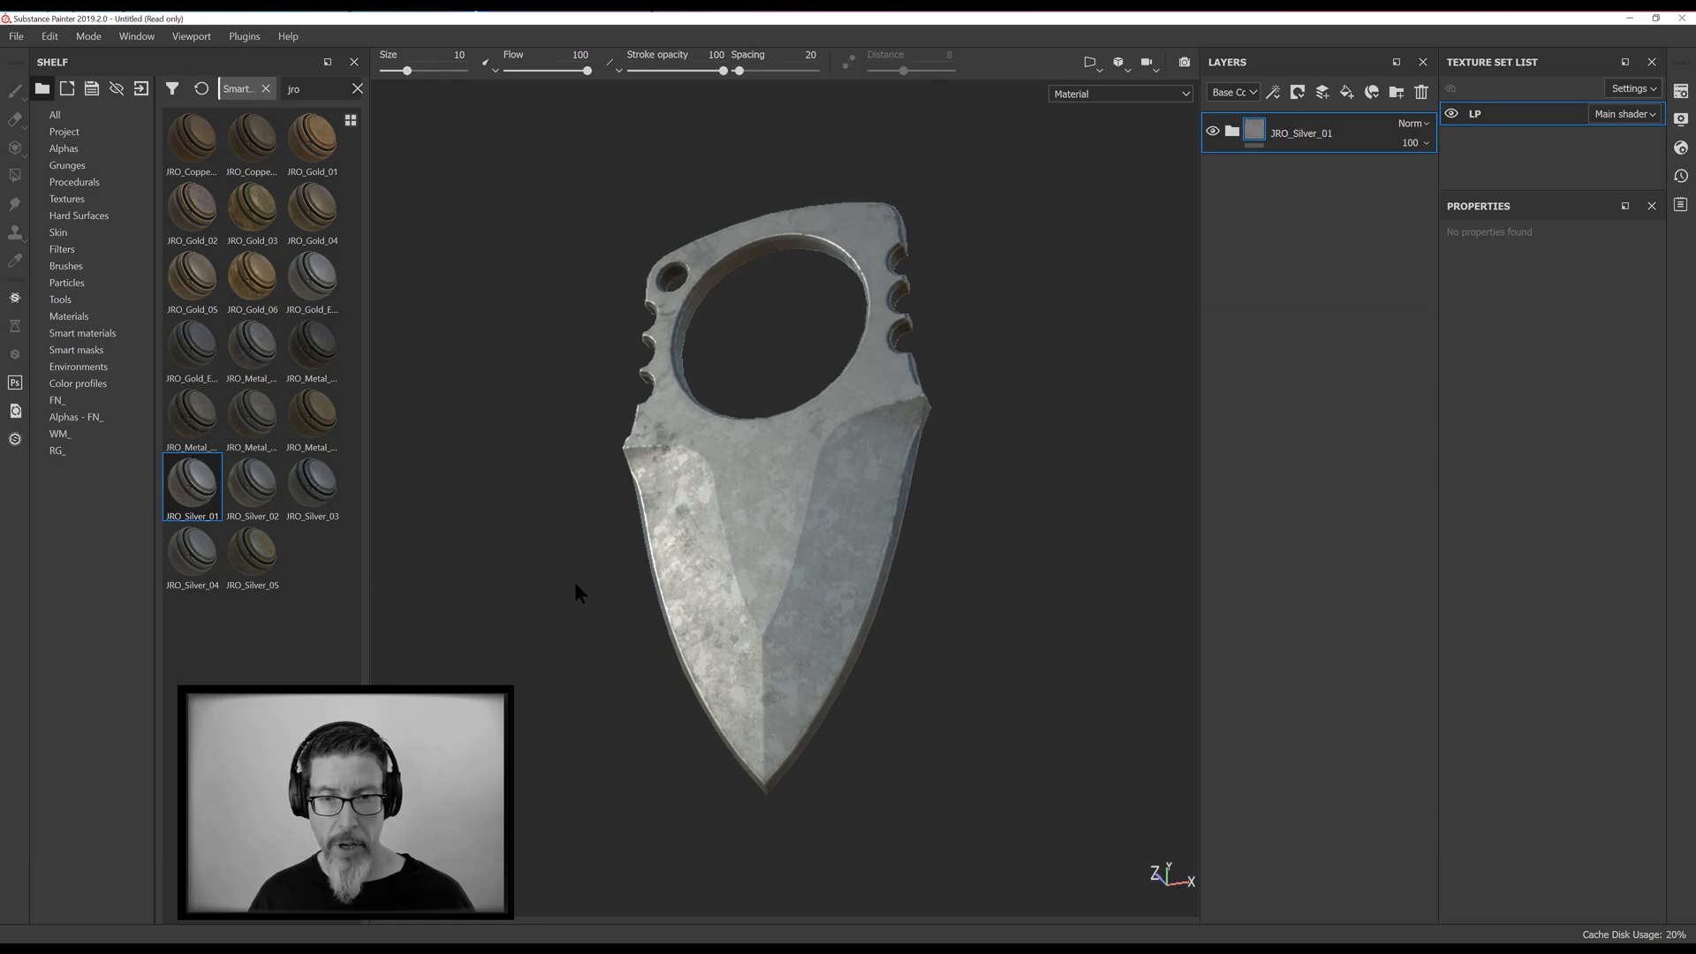
{"action": "left_click_drag", "start_coordinate": [896, 453], "coordinate": [803, 469], "text": "alt"}
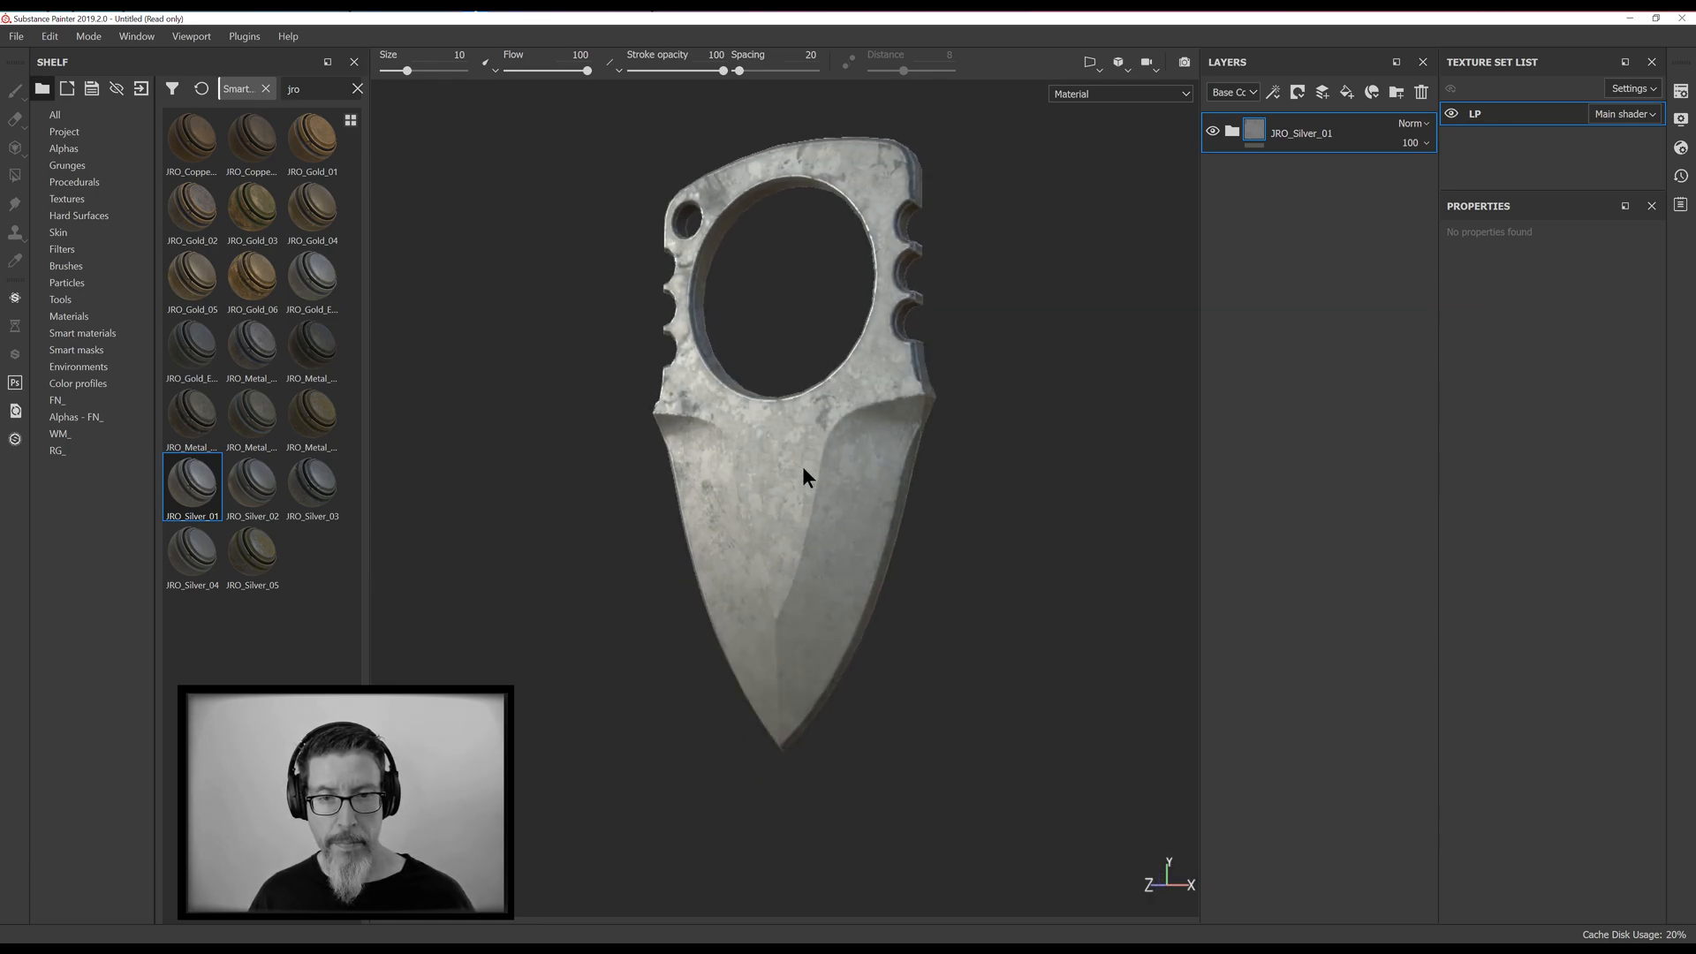
{"action": "left_click_drag", "start_coordinate": [802, 341], "coordinate": [733, 341], "text": "alt"}
{"action": "left_click_drag", "start_coordinate": [948, 341], "coordinate": [990, 341], "text": "alt"}
{"action": "left_click_drag", "start_coordinate": [607, 265], "coordinate": [683, 275], "text": "alt"}
{"action": "middle_click_drag", "start_coordinate": [683, 274], "coordinate": [778, 320], "text": "alt"}
{"action": "right_click_drag", "start_coordinate": [778, 319], "coordinate": [780, 310], "text": "alt"}
{"action": "left_click_drag", "start_coordinate": [780, 310], "coordinate": [627, 265], "text": "alt"}
{"action": "middle_click_drag", "start_coordinate": [627, 265], "coordinate": [774, 310], "text": "alt"}
{"action": "right_click_drag", "start_coordinate": [774, 310], "coordinate": [742, 299], "text": "alt"}
{"action": "middle_click_drag", "start_coordinate": [742, 298], "coordinate": [666, 256], "text": "alt"}
{"action": "left_click_drag", "start_coordinate": [666, 256], "coordinate": [580, 223], "text": "alt"}
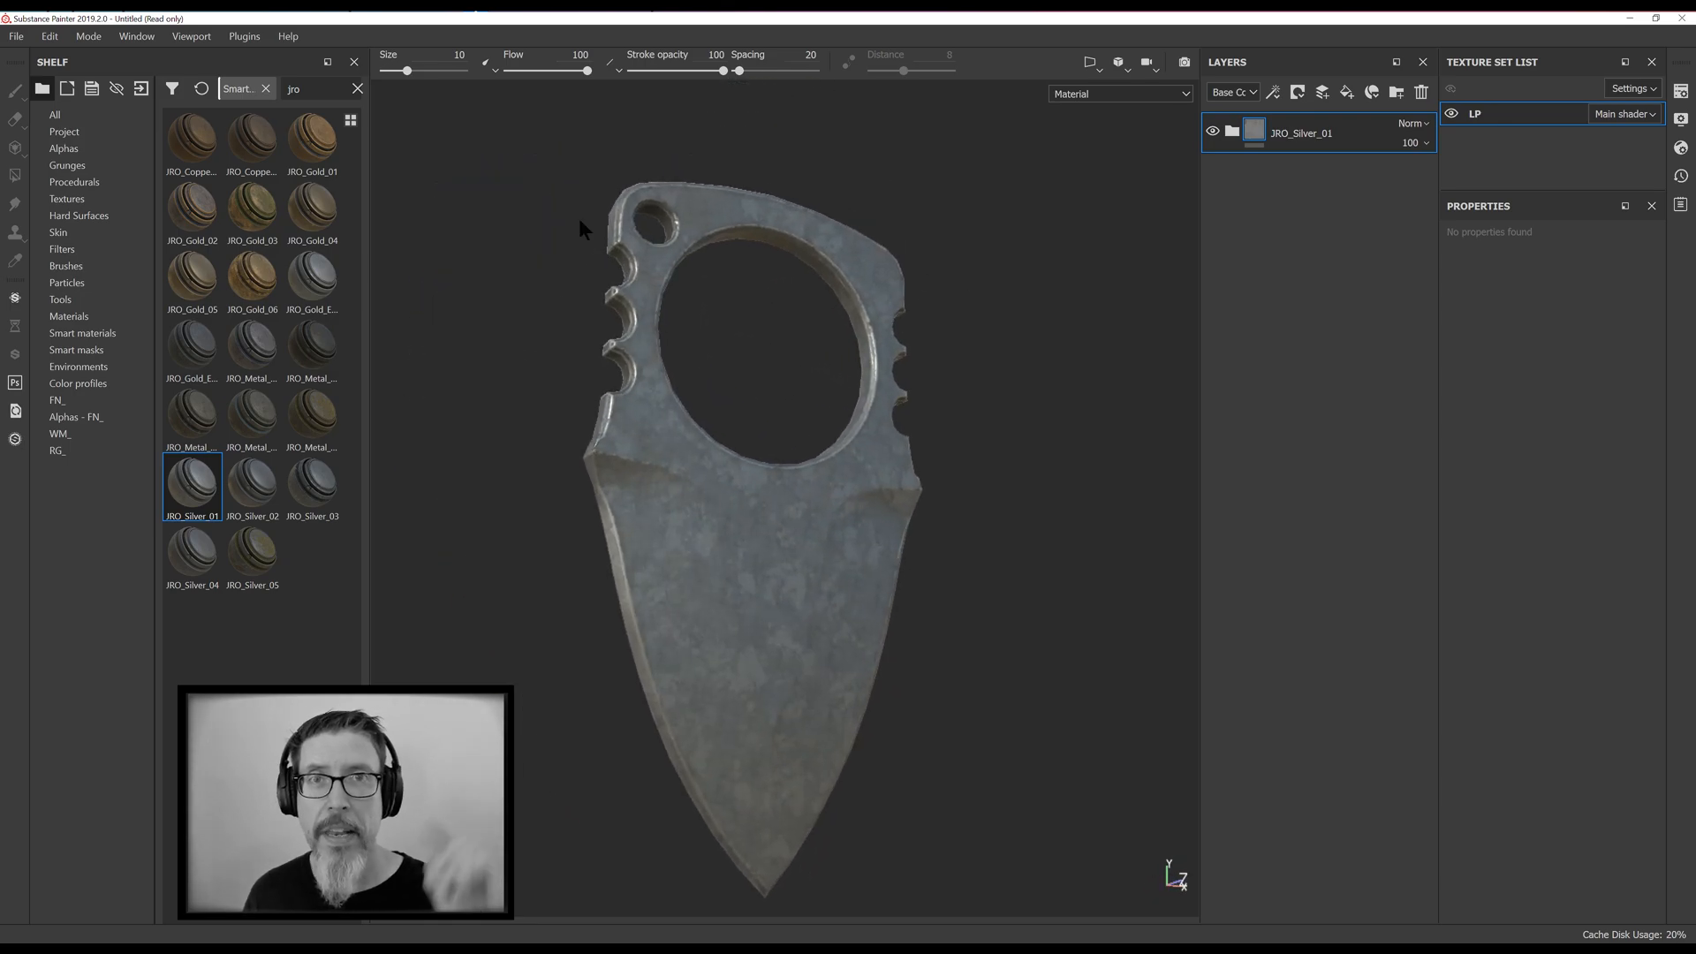